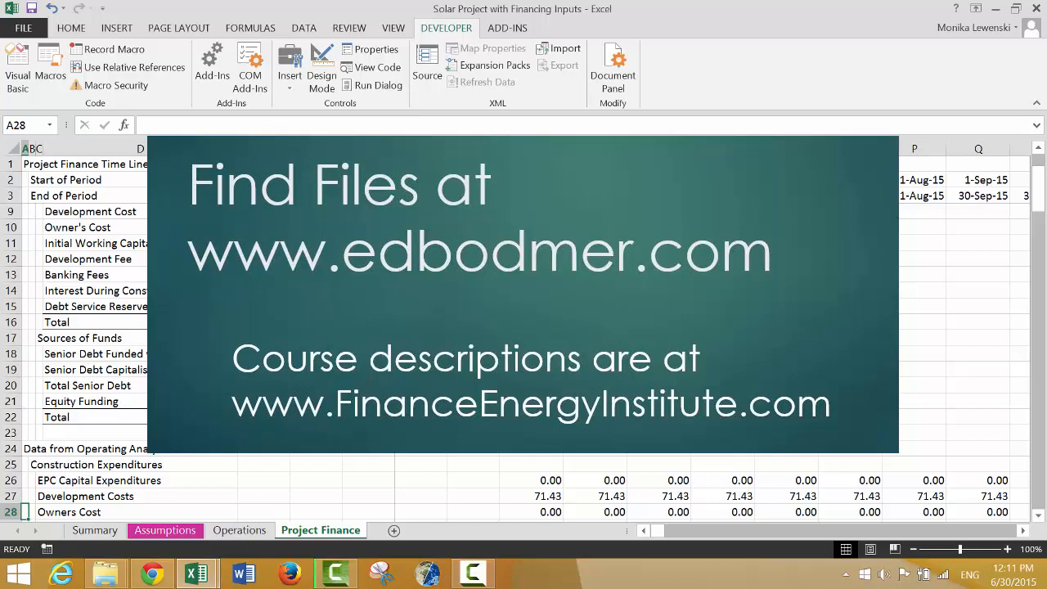
Step: Insert three blank rows at rows 4 to 6, directly beneath the End of Period row of the Project Finance sheet
{"action": "key", "text": "Up"}
{"action": "key", "text": "Up"}
{"action": "key", "text": "Up"}
{"action": "key", "text": "Up"}
{"action": "key", "text": "Up"}
{"action": "key", "text": "Up"}
{"action": "key", "text": "Up"}
{"action": "key", "text": "Up"}
{"action": "key", "text": "Up"}
{"action": "key", "text": "Up"}
{"action": "key", "text": "Up"}
{"action": "key", "text": "Up"}
{"action": "key", "text": "Up"}
{"action": "key", "text": "Up"}
{"action": "key", "text": "Up"}
{"action": "key", "text": "Up"}
{"action": "key", "text": "Up"}
{"action": "key", "text": "Up"}
{"action": "key", "text": "Up"}
{"action": "key", "text": "Up"}
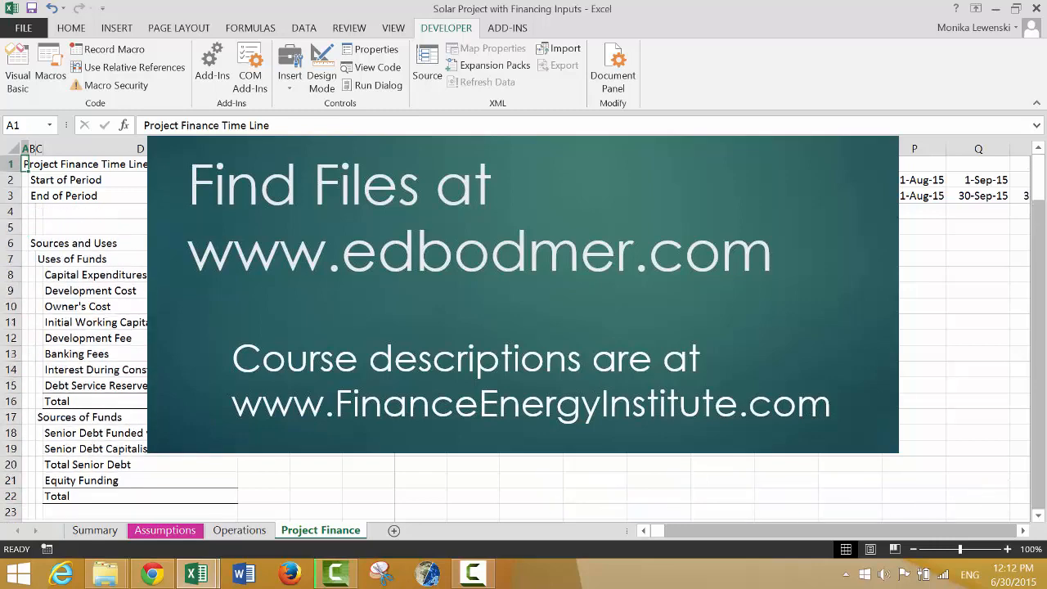
{"action": "key", "text": "Down"}
{"action": "key", "text": "Down"}
{"action": "key", "text": "Down"}
{"action": "key", "text": "shift+space"}
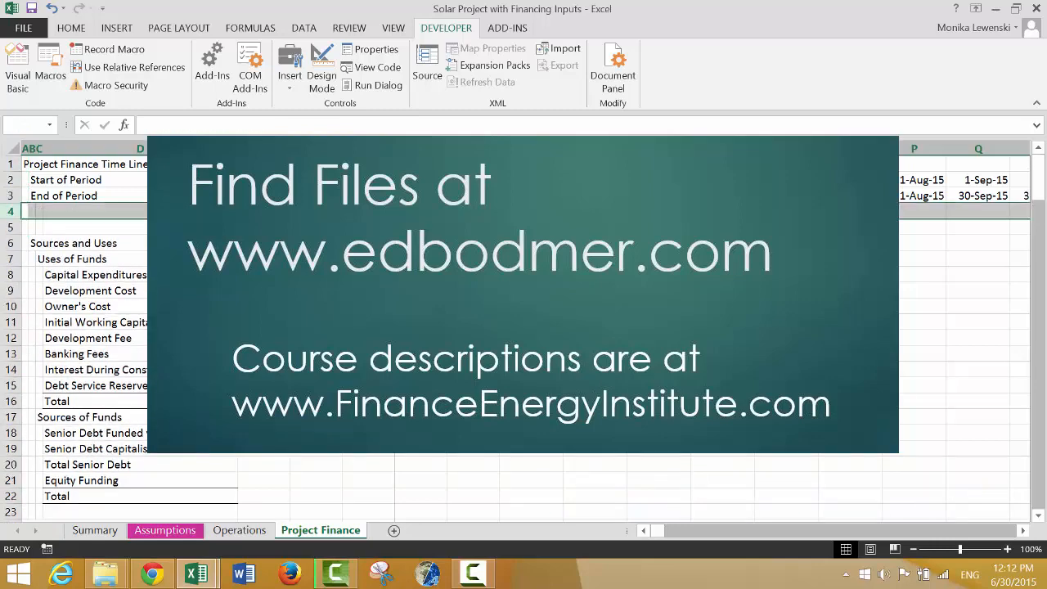
{"action": "key", "text": "shift+Down"}
{"action": "key", "text": "shift+Down"}
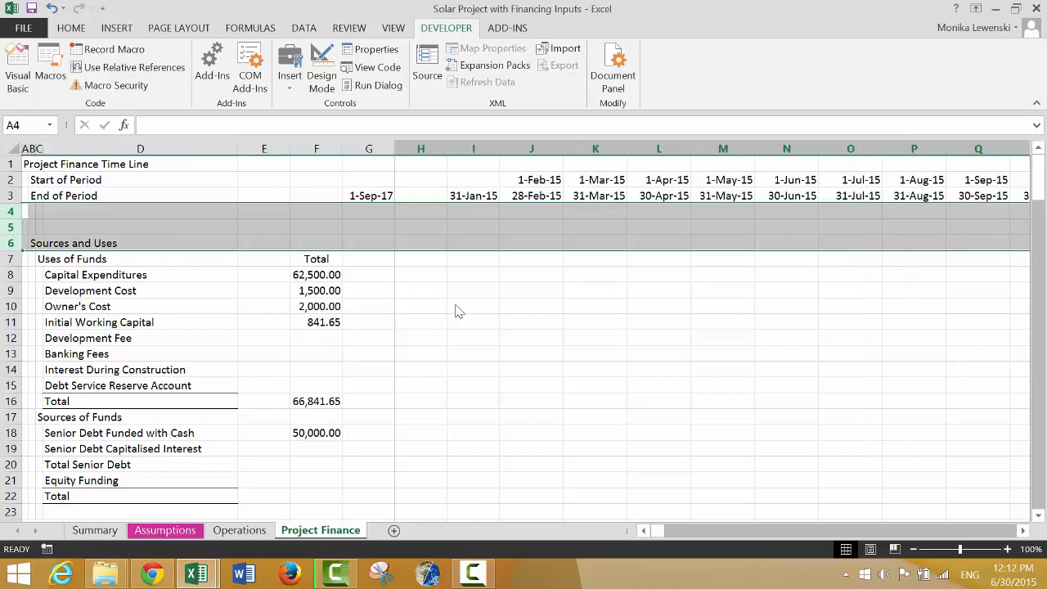
{"action": "key", "text": "ctrl+plus"}
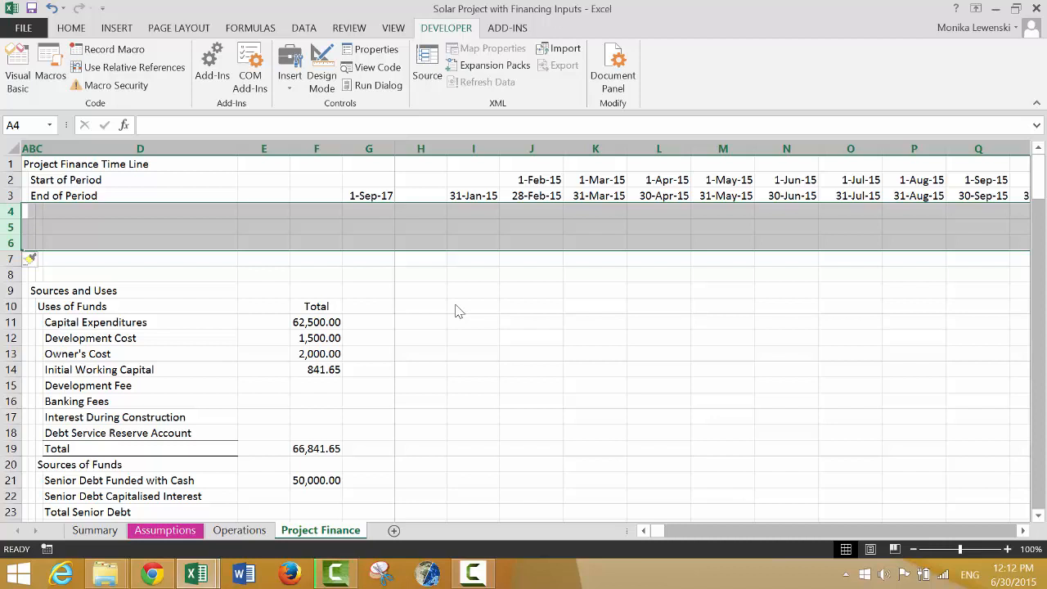
Step: Label cell B4 "Debt Repayment Switch" beneath the End of Period heading
{"action": "key", "text": "Right"}
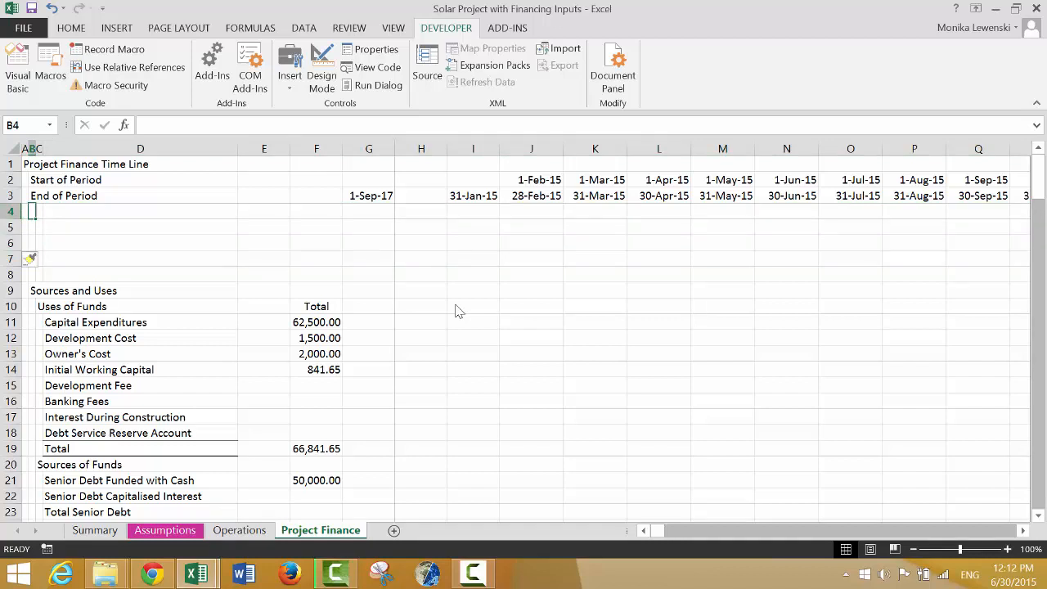
{"action": "type", "text": "Debt Re"}
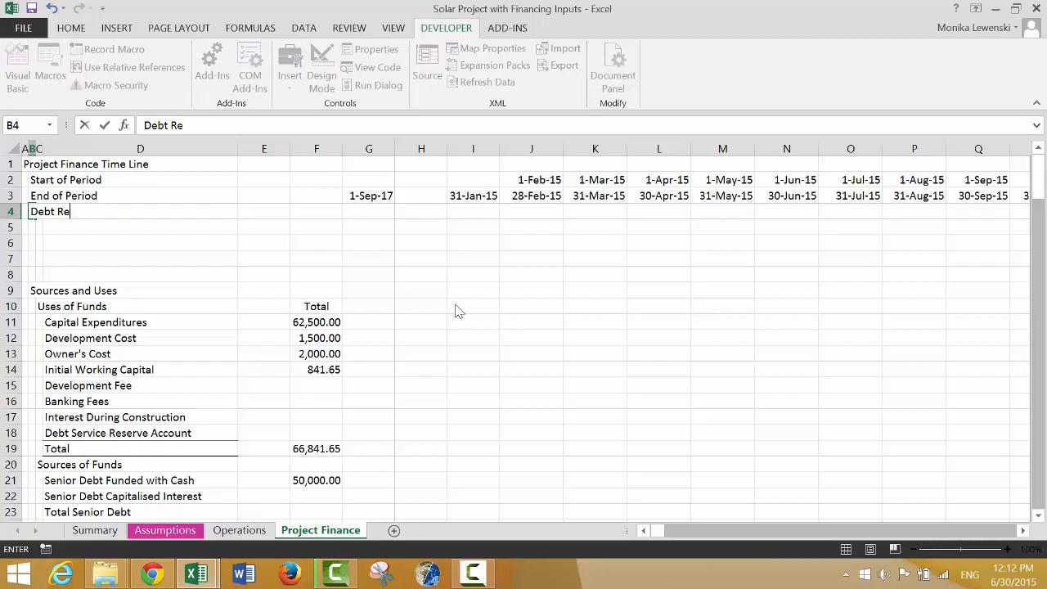
{"action": "type", "text": "payment Switch"}
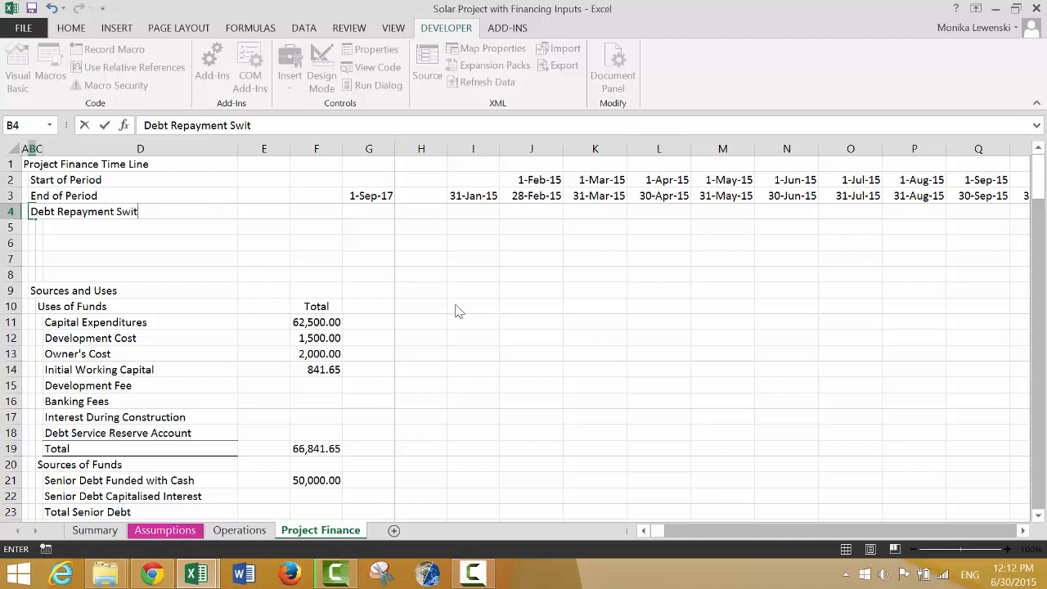
{"action": "key", "text": "ctrl+Return"}
{"action": "key", "text": "Down"}
{"action": "key", "text": "Up"}
Step: Add the label "COD" in cell E3 of the End of Period row
{"action": "key", "text": "Right"}
{"action": "key", "text": "Right"}
{"action": "key", "text": "Right"}
{"action": "key", "text": "Right"}
{"action": "key", "text": "Right"}
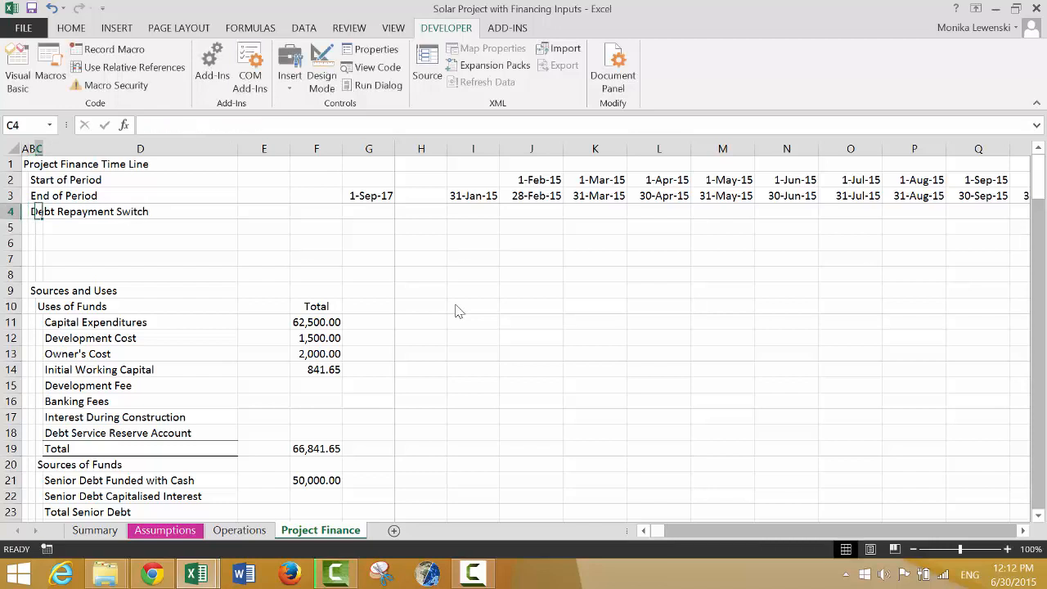
{"action": "key", "text": "Right"}
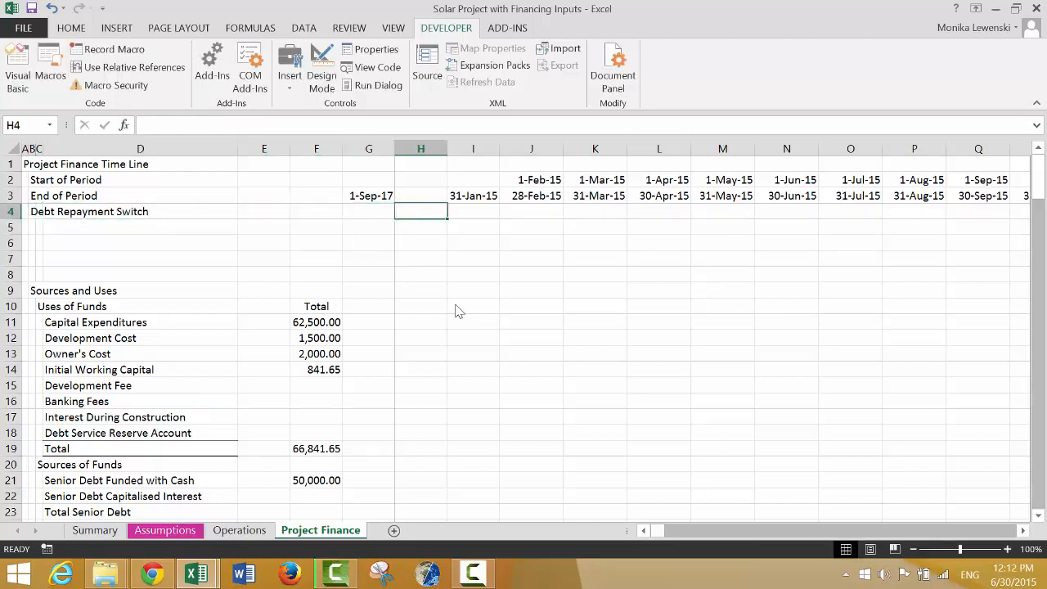
{"action": "key", "text": "Left"}
{"action": "key", "text": "Right"}
{"action": "key", "text": "Up"}
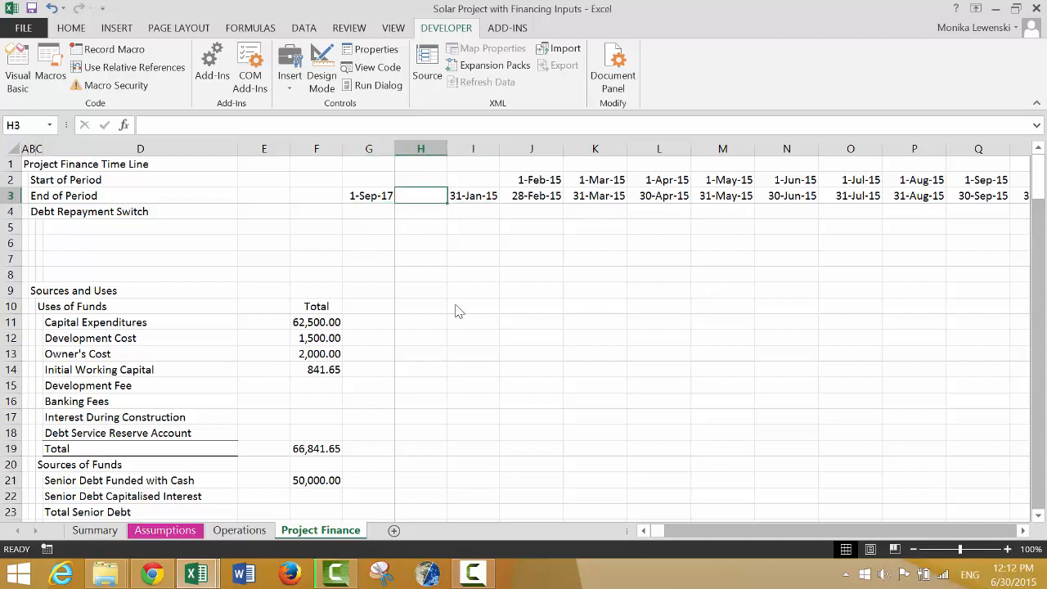
{"action": "key", "text": "Right"}
{"action": "key", "text": "Right"}
{"action": "key", "text": "Left"}
{"action": "key", "text": "Left"}
{"action": "key", "text": "Left"}
{"action": "key", "text": "Left"}
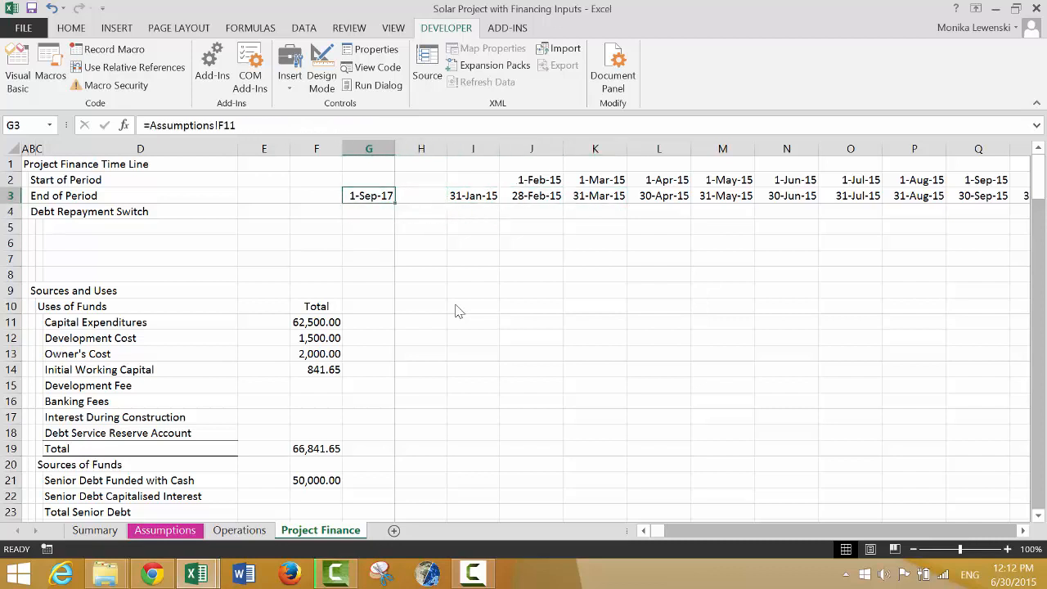
{"action": "key", "text": "Right"}
{"action": "key", "text": "Left"}
{"action": "key", "text": "Left"}
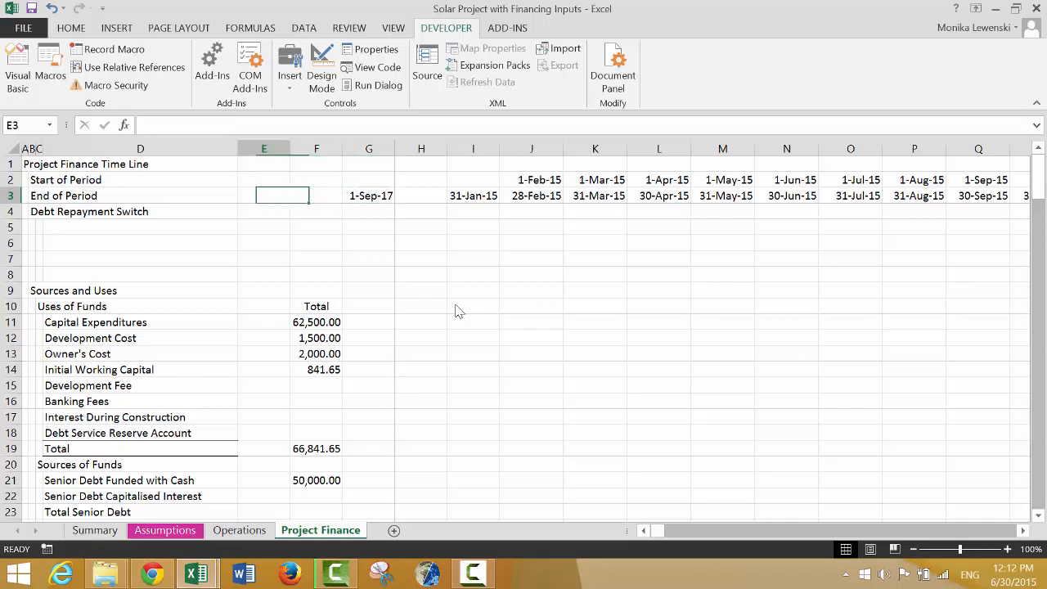
{"action": "type", "text": "COD"}
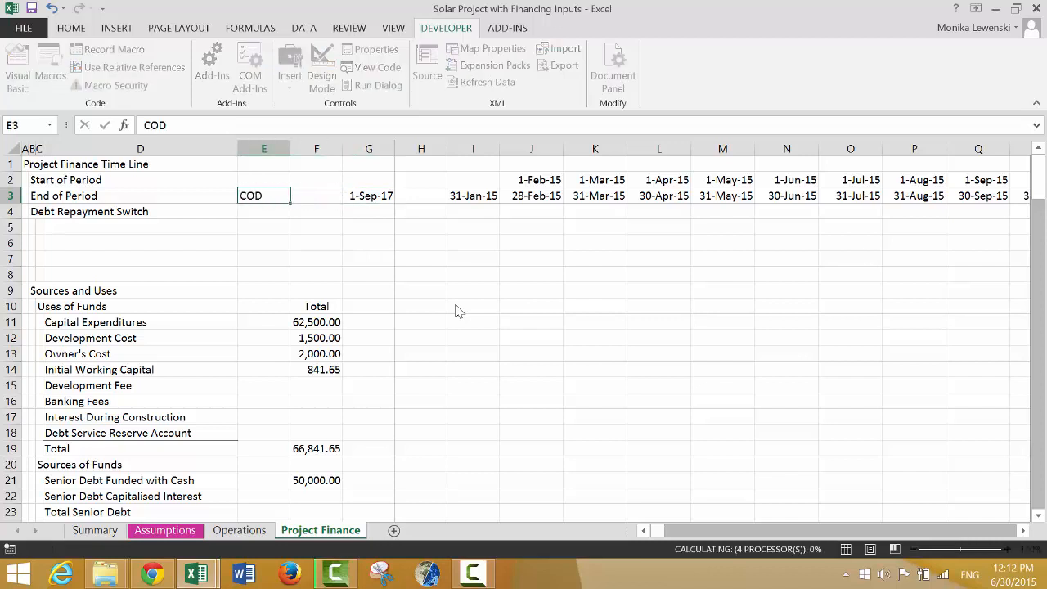
{"action": "key", "text": "Return"}
Step: Add the label "From/To" in cell E4 of the Debt Repayment Switch row
{"action": "key", "text": "Right"}
{"action": "key", "text": "Left"}
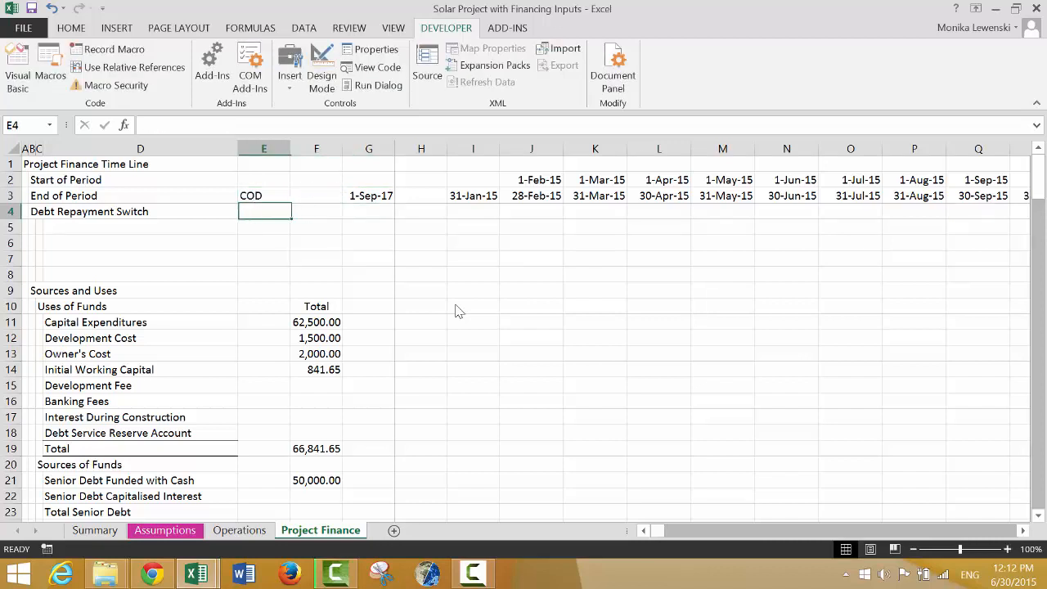
{"action": "type", "text": "Fr"}
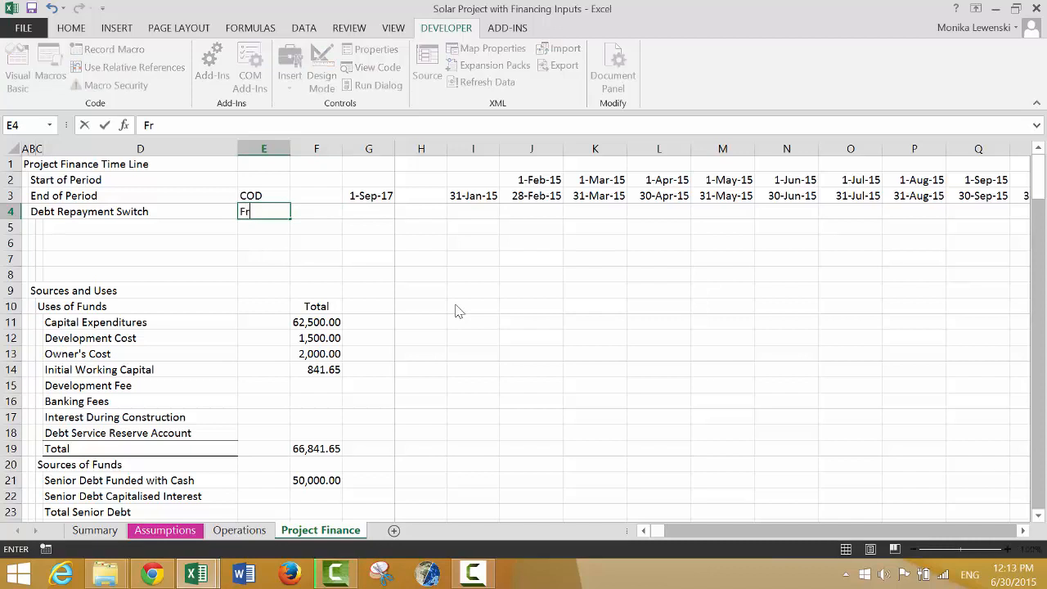
{"action": "type", "text": "om/To"}
{"action": "key", "text": "Return"}
Step: Link cell G4 of the Debt Repayment Switch row to the Commercial Operation date in cell F11 of the Assumptions sheet
{"action": "key", "text": "Right"}
{"action": "key", "text": "Right"}
{"action": "key", "text": "Right"}
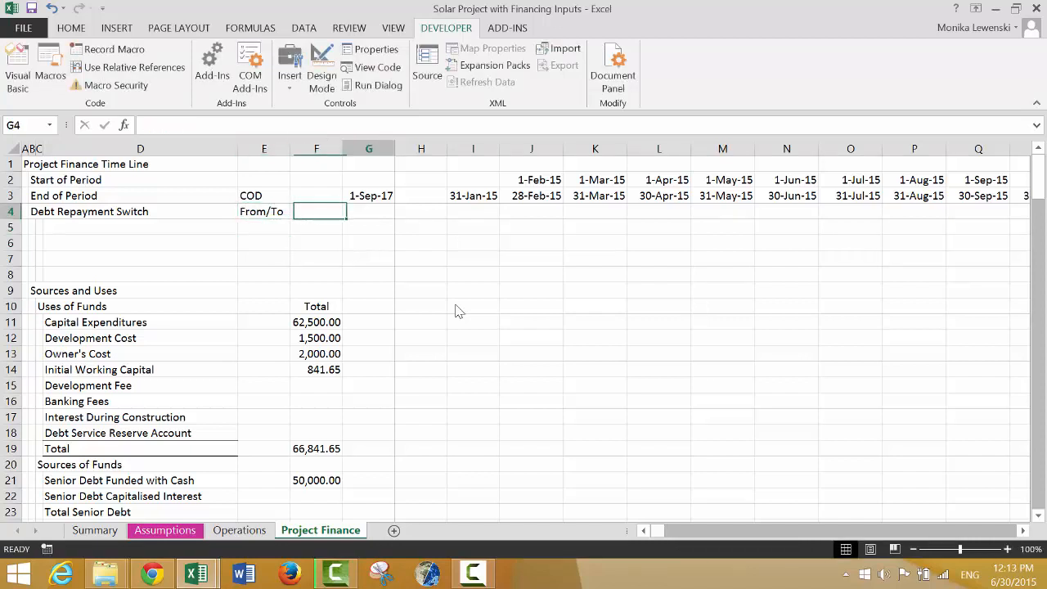
{"action": "key", "text": "Left"}
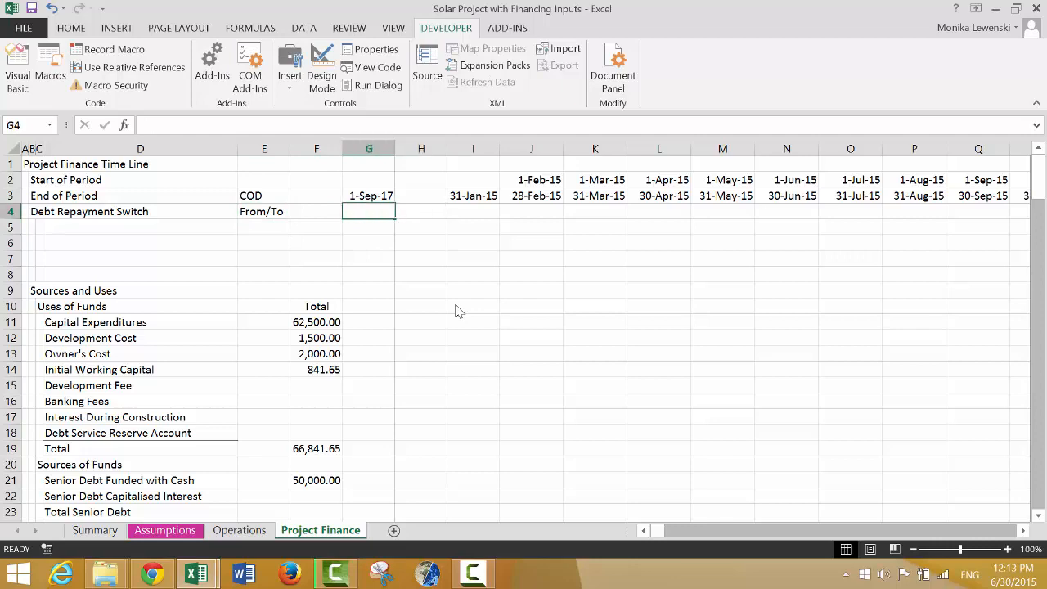
{"action": "type", "text": "="}
{"action": "key", "text": "ctrl+Page_Up"}
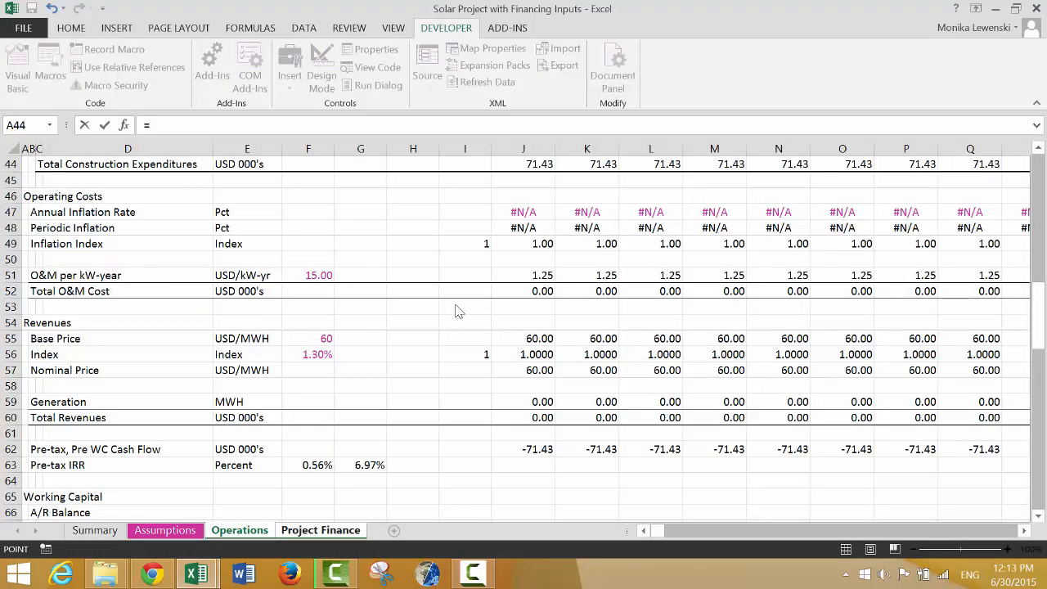
{"action": "key", "text": "ctrl+Page_Up"}
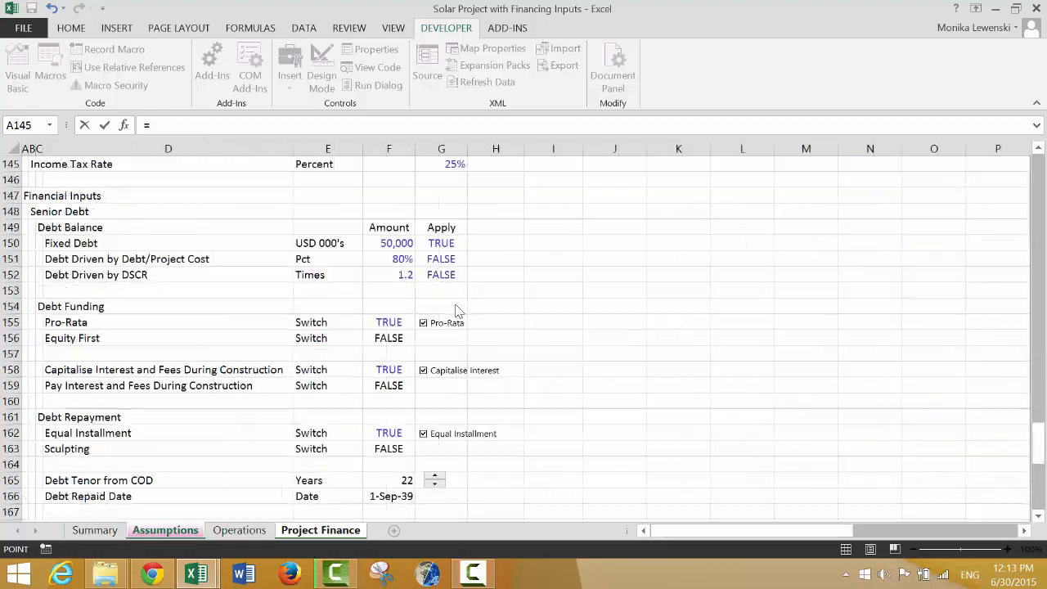
{"action": "key", "text": "Page_Up"}
{"action": "key", "text": "Page_Up"}
{"action": "key", "text": "Page_Up"}
{"action": "key", "text": "Page_Up"}
{"action": "key", "text": "Page_Up"}
{"action": "key", "text": "Page_Up"}
{"action": "key", "text": "Page_Up"}
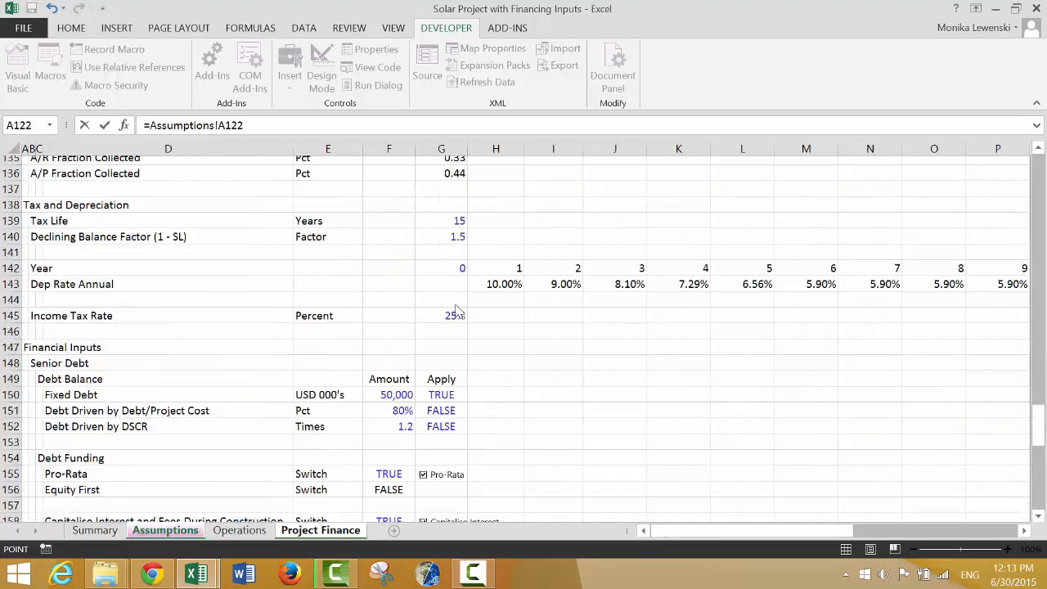
{"action": "key", "text": "Down"}
{"action": "key", "text": "Down"}
{"action": "key", "text": "Down"}
{"action": "key", "text": "Down"}
{"action": "key", "text": "Down"}
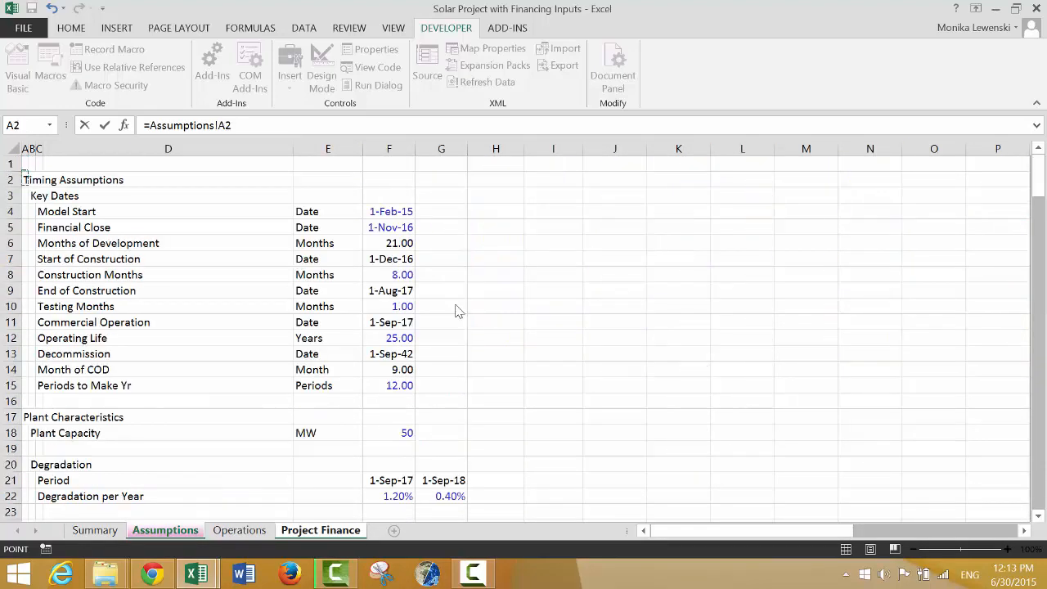
{"action": "key", "text": "Down"}
{"action": "key", "text": "Down"}
{"action": "key", "text": "Down"}
{"action": "key", "text": "Right"}
{"action": "key", "text": "Right"}
{"action": "key", "text": "Right"}
{"action": "key", "text": "Right"}
{"action": "key", "text": "Right"}
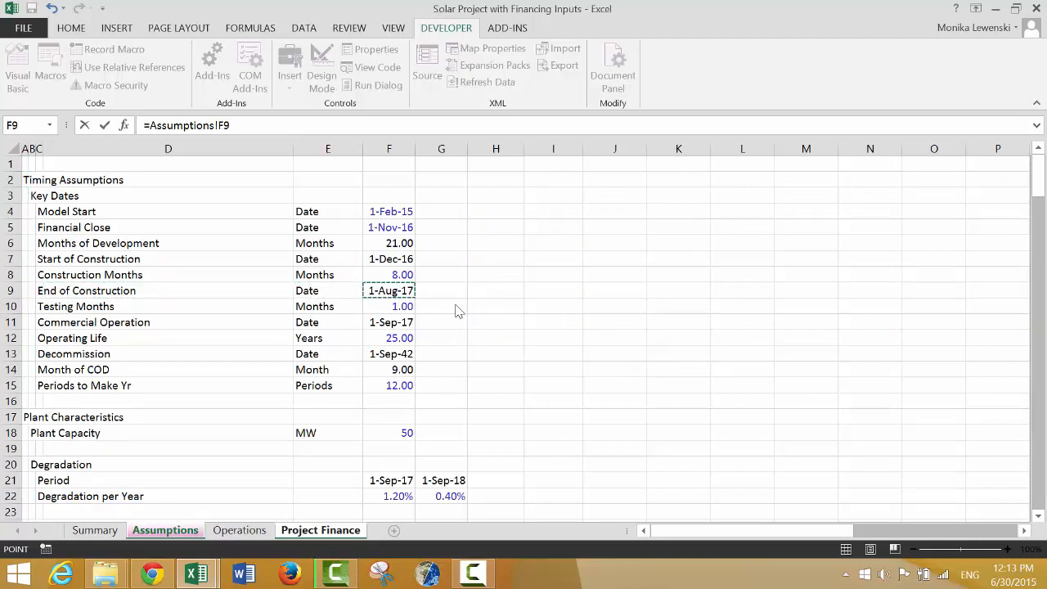
{"action": "key", "text": "Up"}
{"action": "key", "text": "Up"}
{"action": "key", "text": "Up"}
{"action": "key", "text": "Down"}
{"action": "key", "text": "Up"}
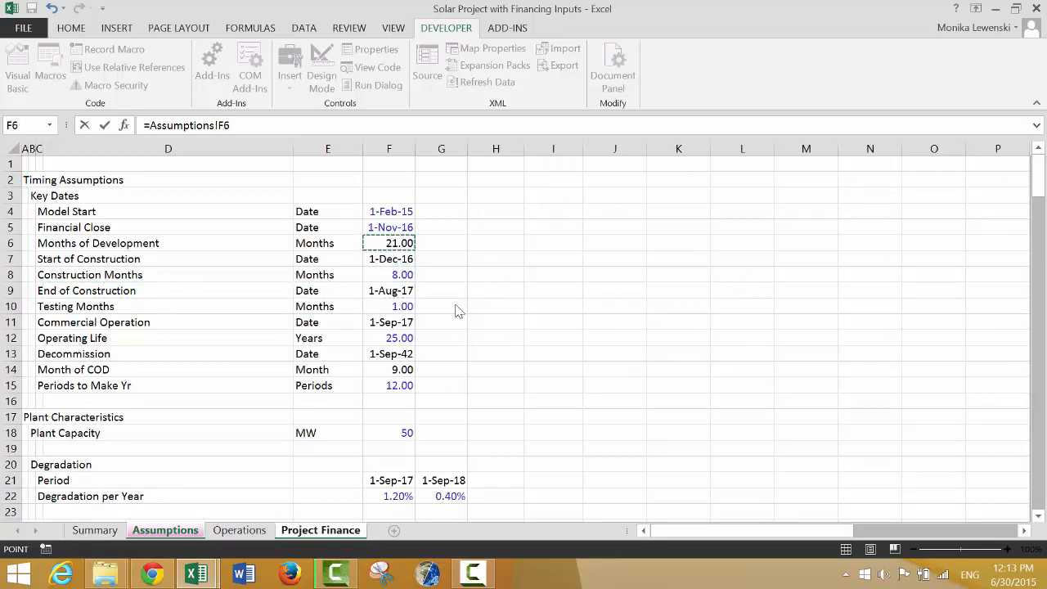
{"action": "key", "text": "Down"}
{"action": "key", "text": "Down"}
{"action": "key", "text": "Down"}
{"action": "key", "text": "Down"}
{"action": "key", "text": "Down"}
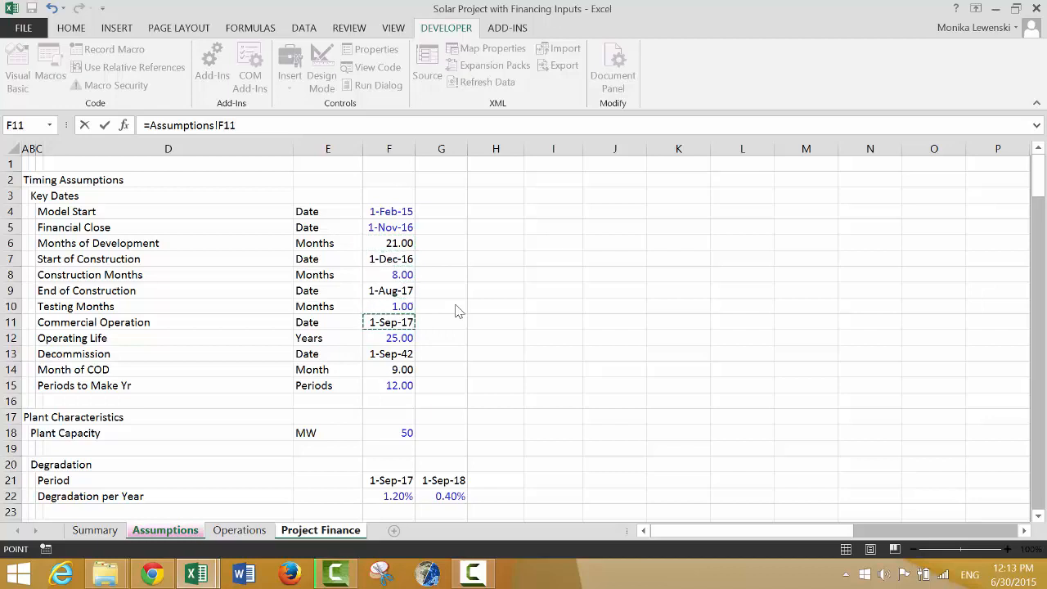
{"action": "key", "text": "Return"}
{"action": "key", "text": "Up"}
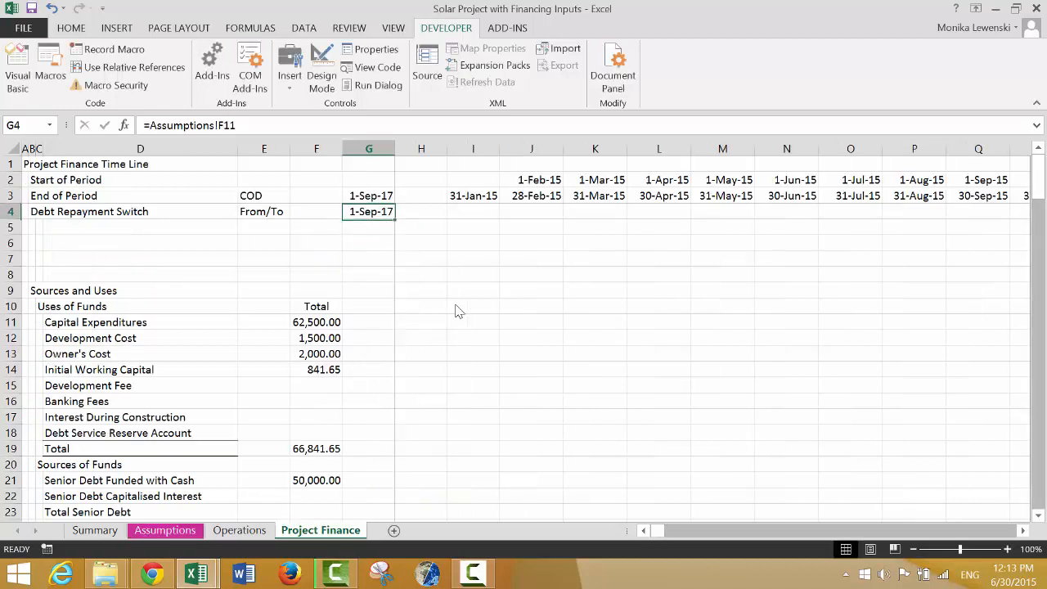
Step: Link cell H4 of the Debt Repayment Switch row to the Debt Repaid Date in cell F166 of the Assumptions sheet
{"action": "key", "text": "Right"}
{"action": "type", "text": "="}
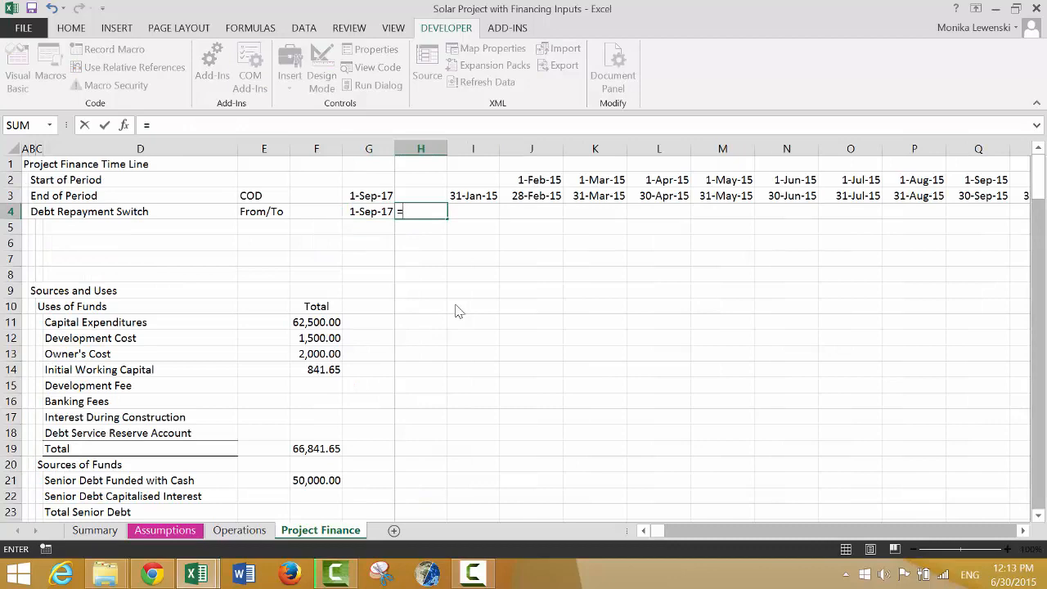
{"action": "key", "text": "ctrl+Page_Up"}
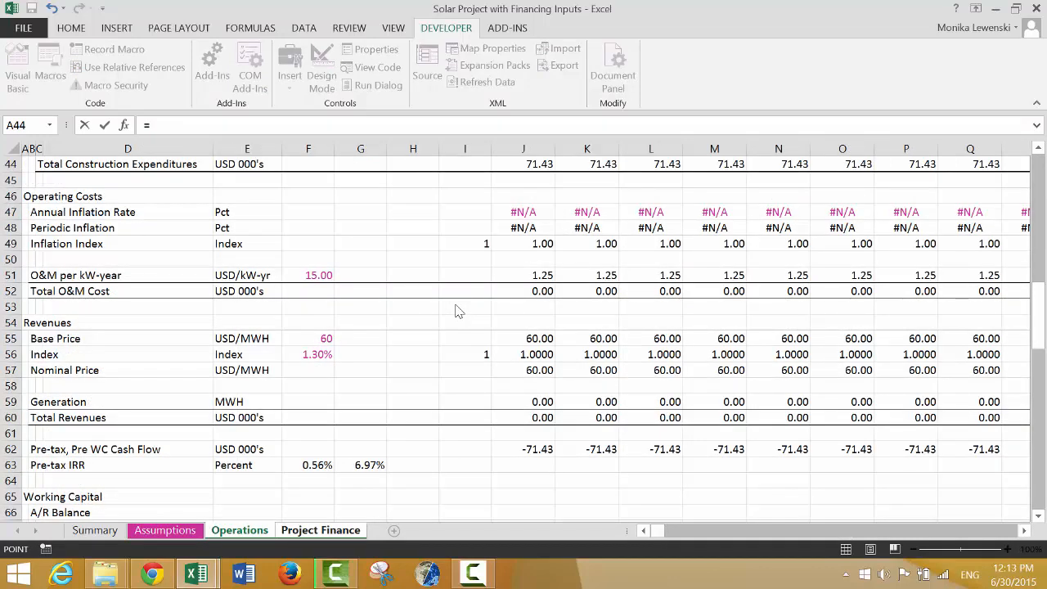
{"action": "key", "text": "ctrl+Page_Up"}
{"action": "key", "text": "Down"}
{"action": "key", "text": "Down"}
{"action": "key", "text": "Down"}
{"action": "key", "text": "Down"}
{"action": "key", "text": "Down"}
{"action": "key", "text": "Down"}
{"action": "key", "text": "Down"}
{"action": "key", "text": "Down"}
{"action": "key", "text": "Down"}
{"action": "key", "text": "Down"}
{"action": "key", "text": "Down"}
{"action": "key", "text": "Down"}
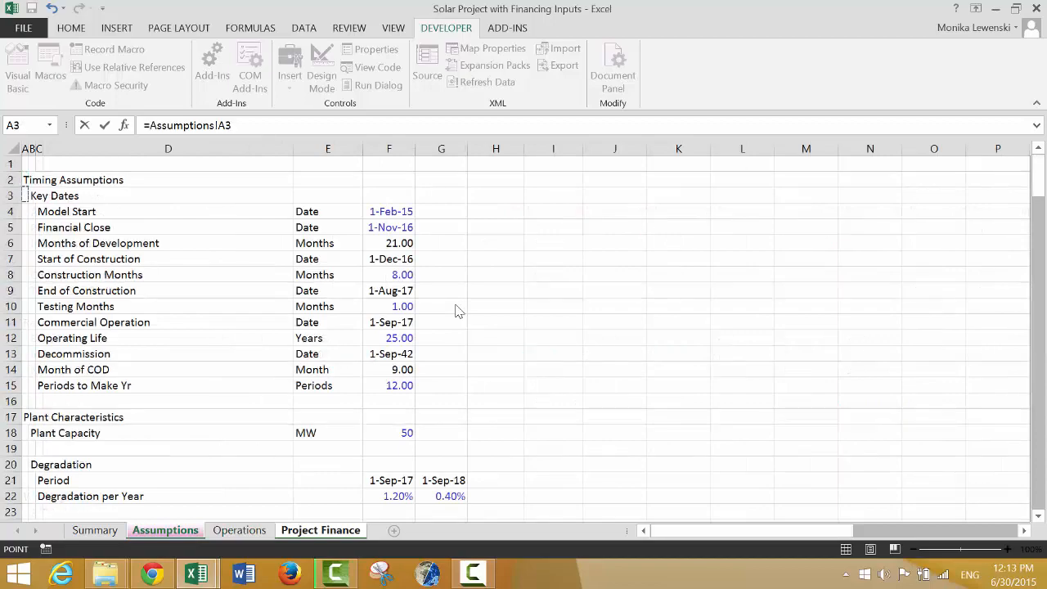
{"action": "key", "text": "Right"}
{"action": "key", "text": "Right"}
{"action": "key", "text": "Right"}
{"action": "key", "text": "Right"}
{"action": "key", "text": "Right"}
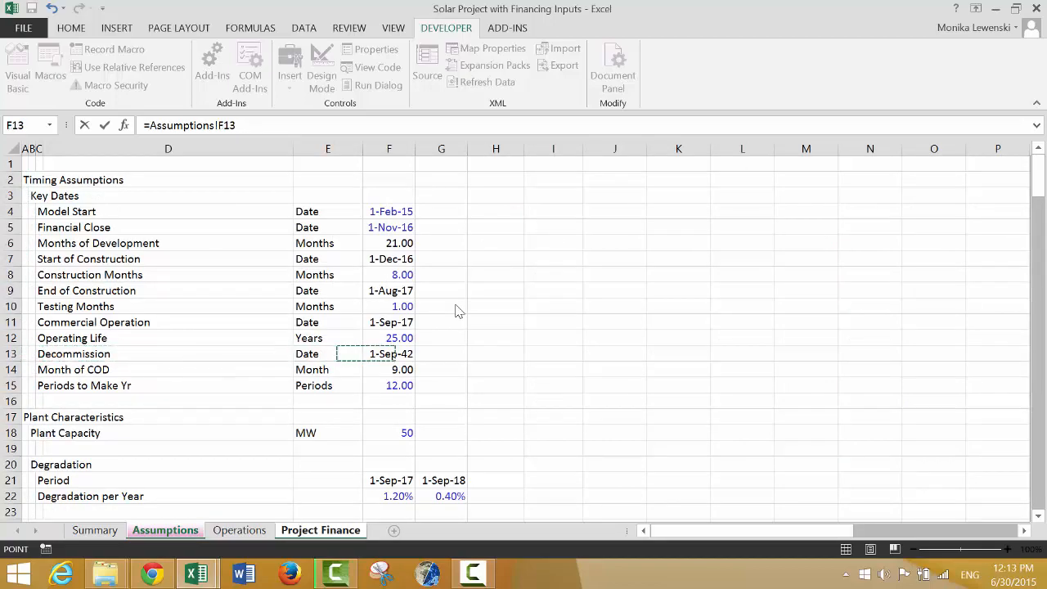
{"action": "key", "text": "Down"}
{"action": "key", "text": "Down"}
{"action": "key", "text": "Down"}
{"action": "key", "text": "Down"}
{"action": "key", "text": "Down"}
{"action": "key", "text": "Down"}
{"action": "key", "text": "Down"}
{"action": "key", "text": "Down"}
{"action": "key", "text": "Down"}
{"action": "key", "text": "Down"}
{"action": "key", "text": "Down"}
{"action": "key", "text": "Down"}
{"action": "key", "text": "Down"}
{"action": "key", "text": "Down"}
{"action": "key", "text": "Down"}
{"action": "key", "text": "Down"}
{"action": "key", "text": "Down"}
{"action": "key", "text": "Down"}
{"action": "key", "text": "Down"}
{"action": "key", "text": "Down"}
{"action": "key", "text": "Down"}
{"action": "key", "text": "Down"}
{"action": "key", "text": "Down"}
{"action": "key", "text": "Down"}
{"action": "key", "text": "Down"}
{"action": "key", "text": "Down"}
{"action": "key", "text": "Down"}
{"action": "key", "text": "Down"}
{"action": "key", "text": "Down"}
{"action": "key", "text": "Down"}
{"action": "key", "text": "Down"}
{"action": "key", "text": "Down"}
{"action": "key", "text": "Down"}
{"action": "key", "text": "Down"}
{"action": "key", "text": "Down"}
{"action": "key", "text": "Down"}
{"action": "key", "text": "Down"}
{"action": "key", "text": "Down"}
{"action": "key", "text": "Down"}
{"action": "key", "text": "Down"}
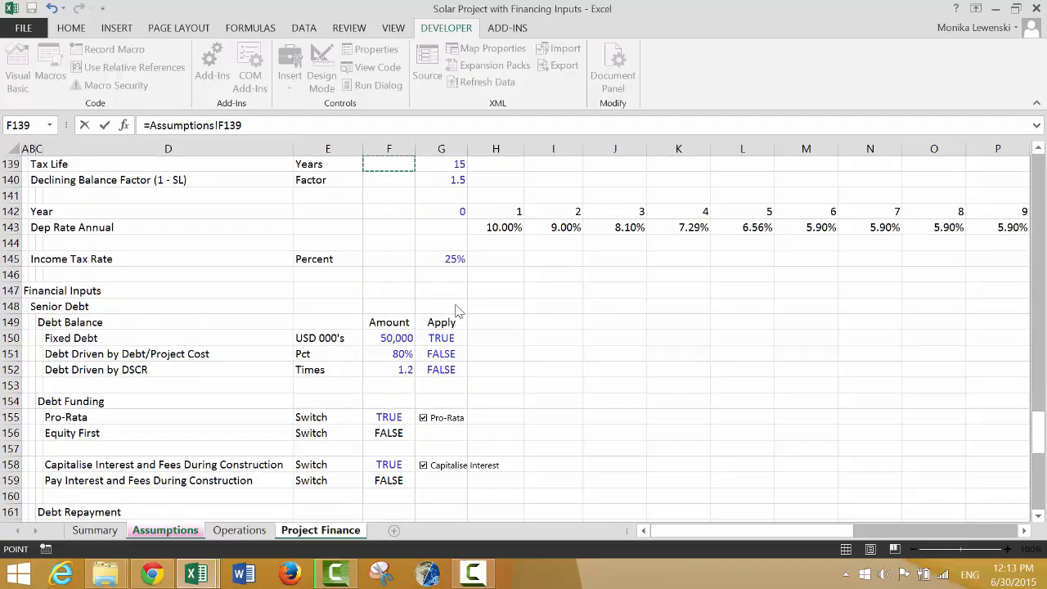
{"action": "key", "text": "Down"}
{"action": "key", "text": "Down"}
{"action": "key", "text": "Down"}
{"action": "key", "text": "Down"}
{"action": "key", "text": "Down"}
{"action": "key", "text": "Down"}
{"action": "key", "text": "Down"}
{"action": "key", "text": "Down"}
{"action": "key", "text": "Down"}
{"action": "key", "text": "Down"}
{"action": "key", "text": "Down"}
{"action": "key", "text": "Down"}
{"action": "key", "text": "Down"}
{"action": "key", "text": "Down"}
{"action": "key", "text": "Down"}
{"action": "key", "text": "Down"}
{"action": "key", "text": "Down"}
{"action": "key", "text": "Down"}
{"action": "key", "text": "Down"}
{"action": "key", "text": "Down"}
{"action": "key", "text": "Down"}
{"action": "key", "text": "Down"}
{"action": "key", "text": "Down"}
{"action": "key", "text": "Down"}
{"action": "key", "text": "Down"}
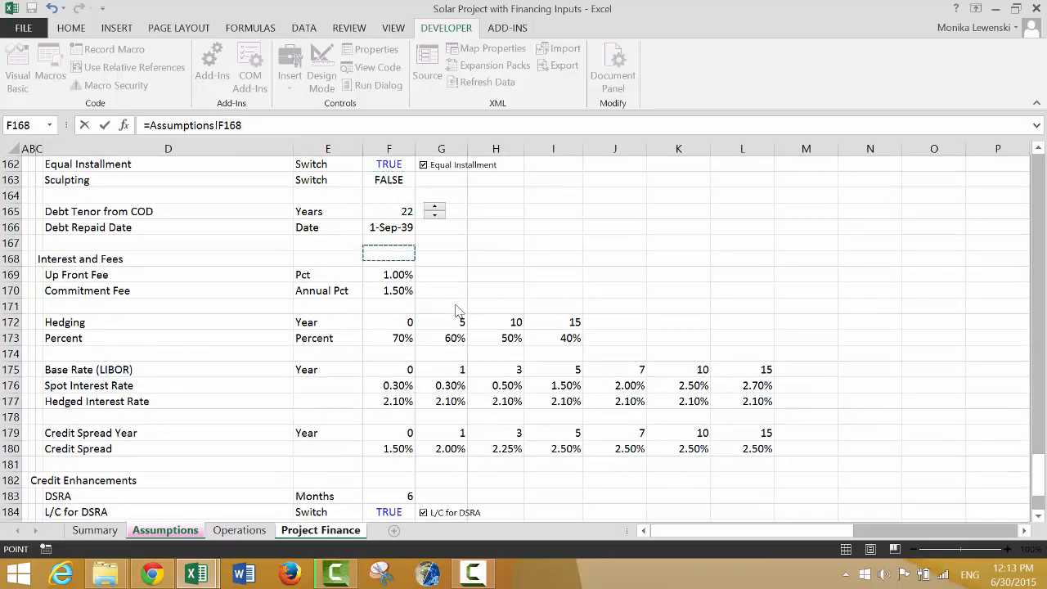
{"action": "key", "text": "Up"}
{"action": "key", "text": "Up"}
{"action": "key", "text": "Return"}
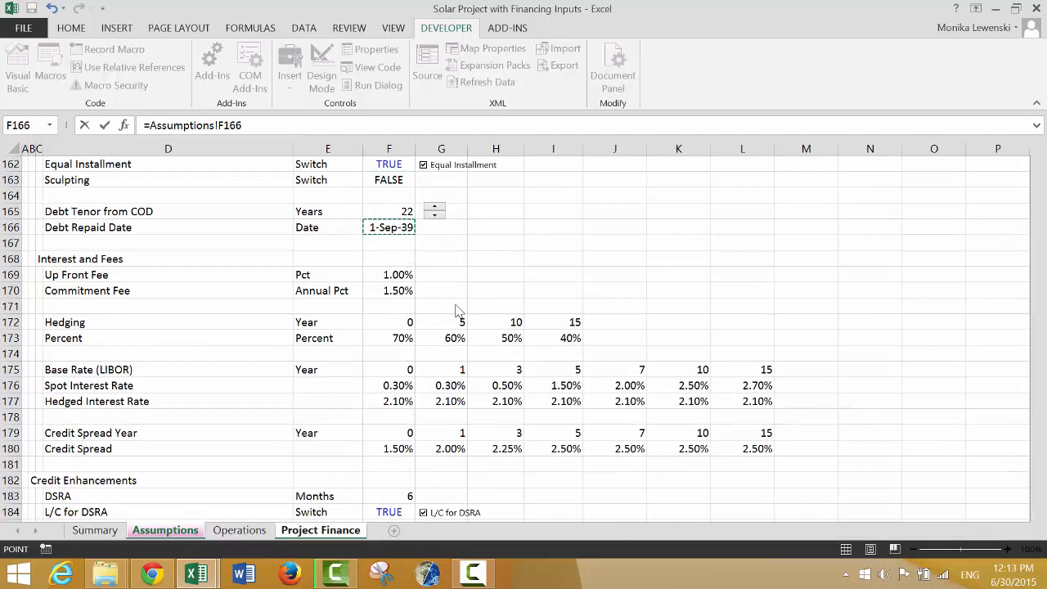
Step: Start an AND formula in J4 with the first condition J$2>=$G4, comparing the period start with the repayment start date
{"action": "key", "text": "Up"}
{"action": "key", "text": "Right"}
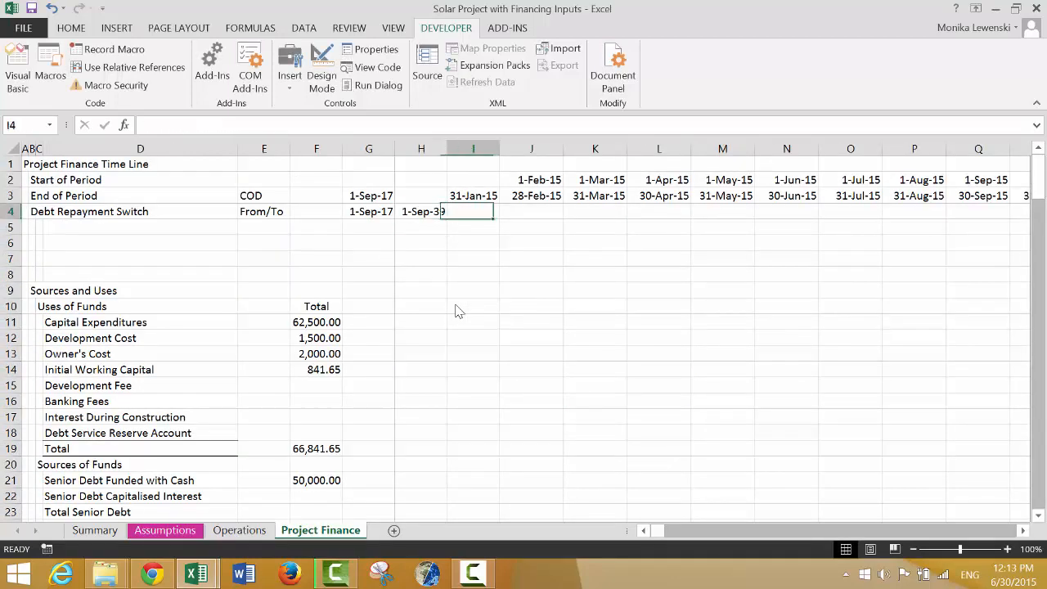
{"action": "key", "text": "Right"}
{"action": "type", "text": "=and("}
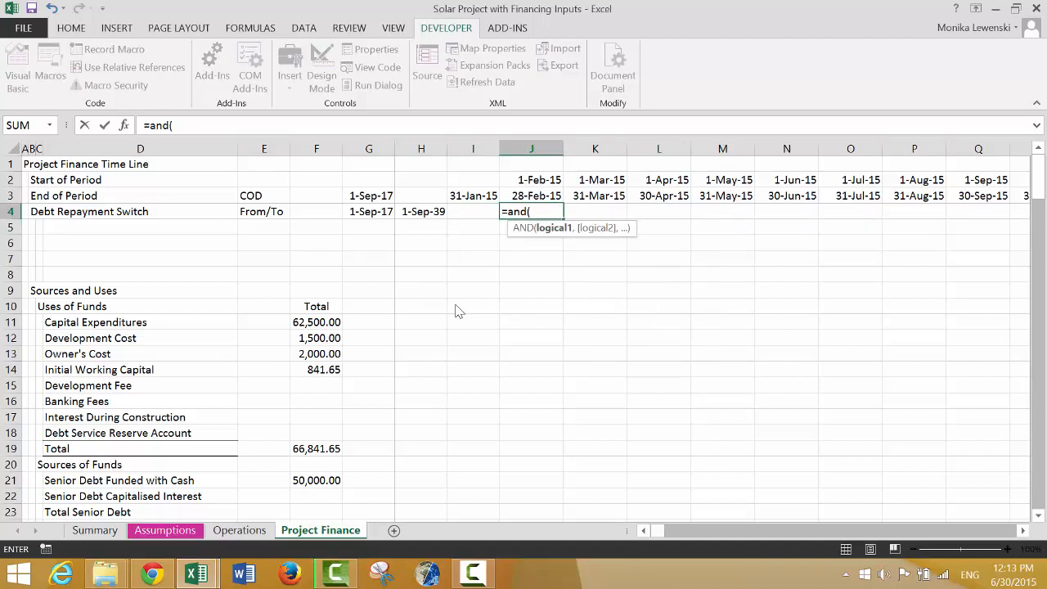
{"action": "key", "text": "Up"}
{"action": "key", "text": "Up"}
{"action": "key", "text": "F4"}
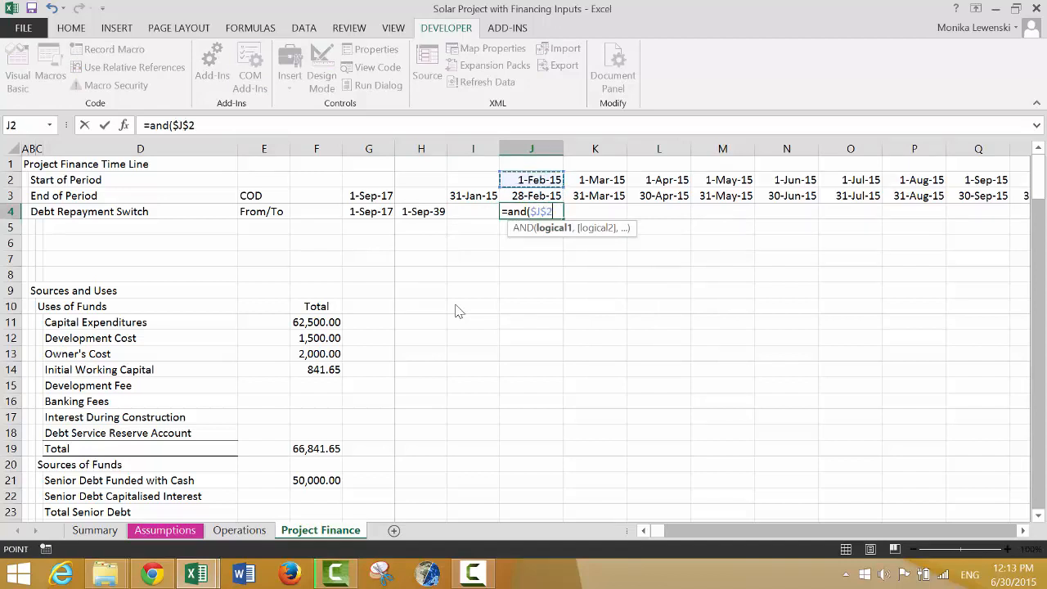
{"action": "key", "text": "F4"}
{"action": "type", "text": ">"}
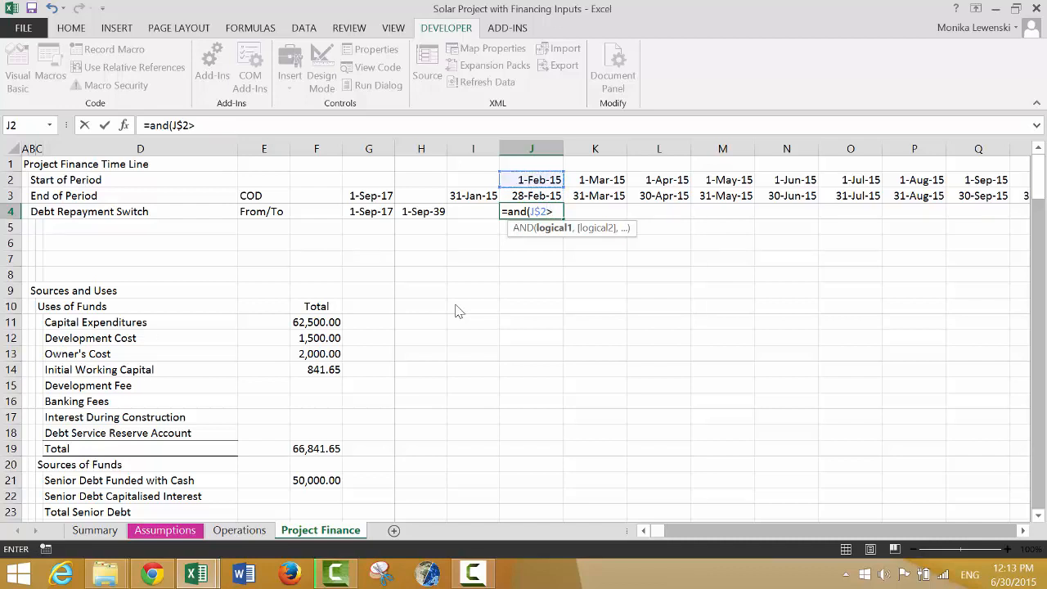
{"action": "type", "text": "="}
{"action": "key", "text": "Left"}
{"action": "key", "text": "Left"}
{"action": "key", "text": "Left"}
{"action": "key", "text": "F4"}
{"action": "key", "text": "F4"}
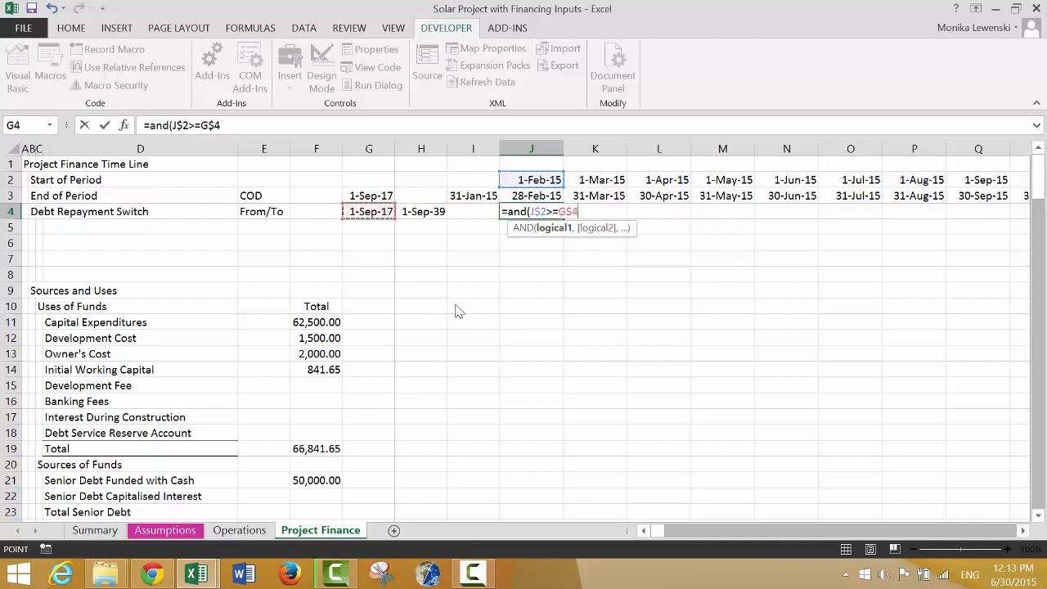
{"action": "key", "text": "F4"}
{"action": "type", "text": ","}
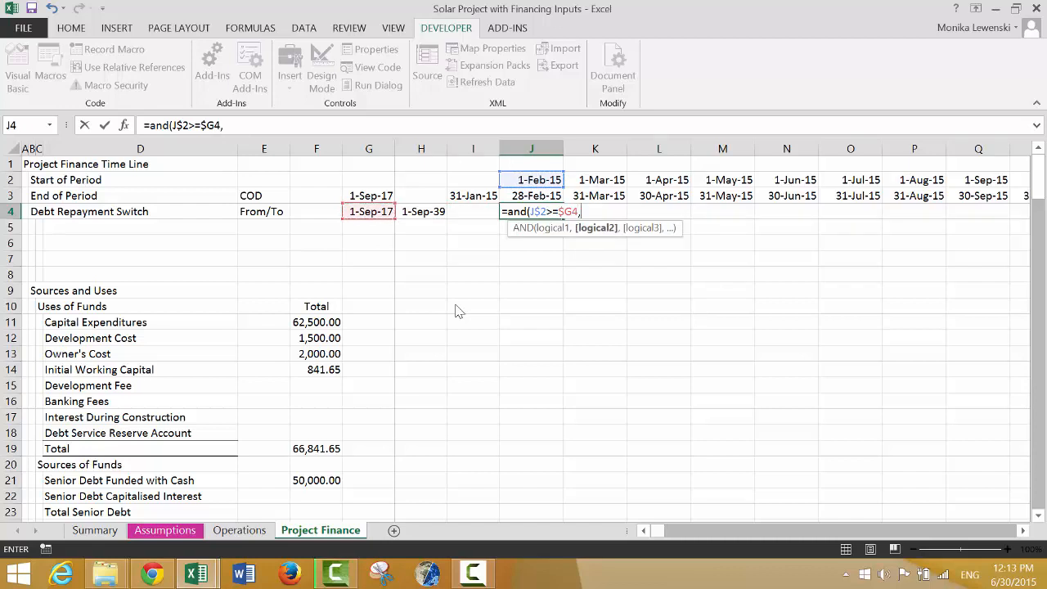
Step: Add the second condition J$2<$H4 to the AND formula in J4 and complete the formula
{"action": "key", "text": "Up"}
{"action": "key", "text": "Up"}
{"action": "key", "text": "Up"}
{"action": "key", "text": "Down"}
{"action": "key", "text": "Down"}
{"action": "key", "text": "Up"}
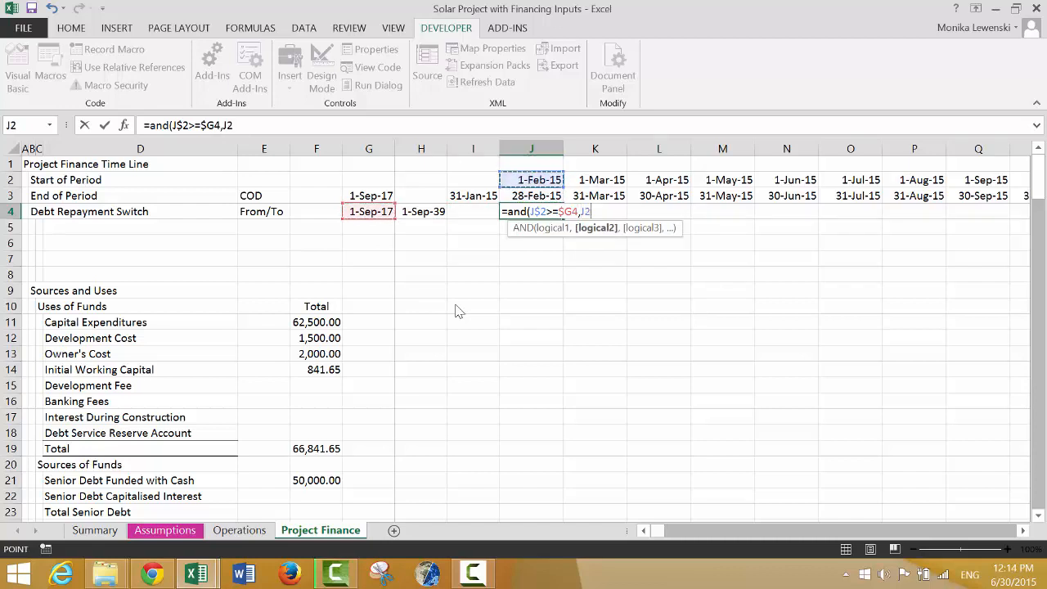
{"action": "key", "text": "F4"}
{"action": "key", "text": "F4"}
{"action": "type", "text": "<"}
{"action": "key", "text": "Left"}
{"action": "key", "text": "Left"}
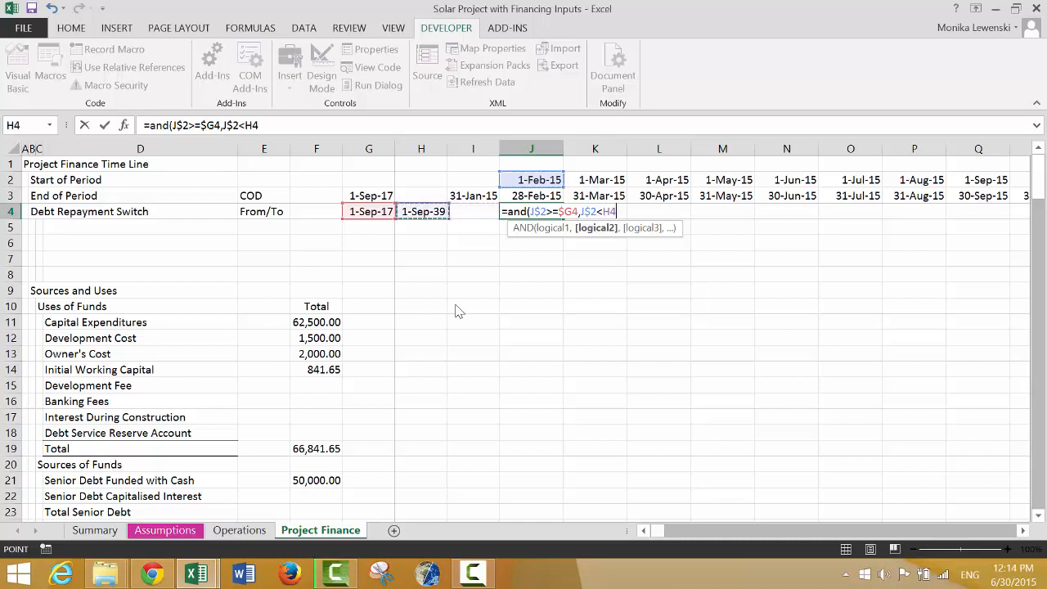
{"action": "key", "text": "F4"}
{"action": "key", "text": "F4"}
{"action": "key", "text": "F4"}
{"action": "key", "text": "F4"}
{"action": "key", "text": "F4"}
{"action": "key", "text": "F4"}
{"action": "type", "text": ")"}
{"action": "key", "text": "Return"}
Step: Fill the J4 switch formula across all periods of row 4 and format its FALSE values in red
{"action": "key", "text": "Up"}
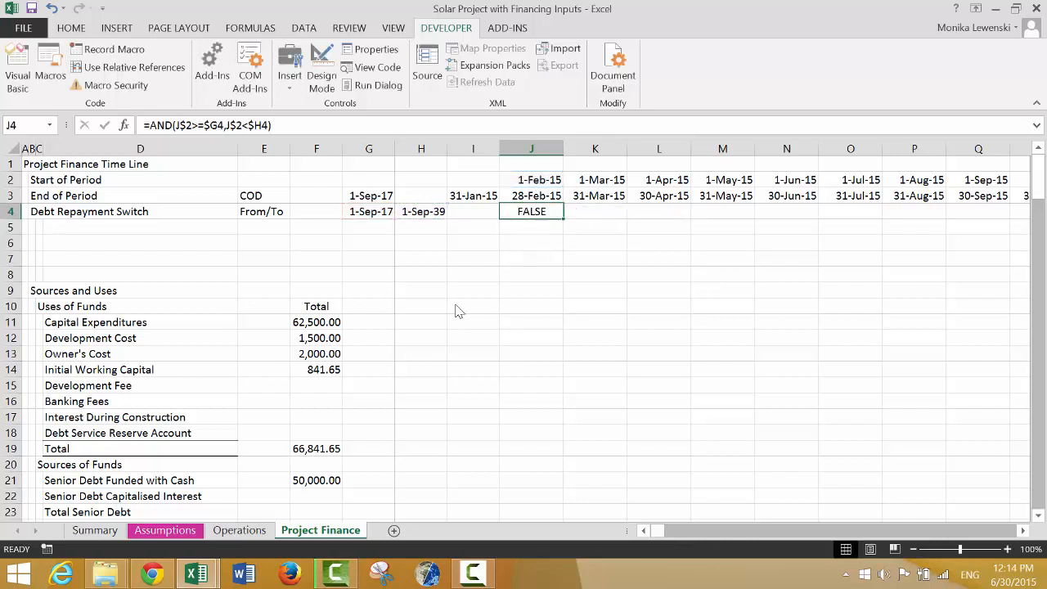
{"action": "key", "text": "ctrl+shift+Right"}
{"action": "key", "text": "ctrl+r"}
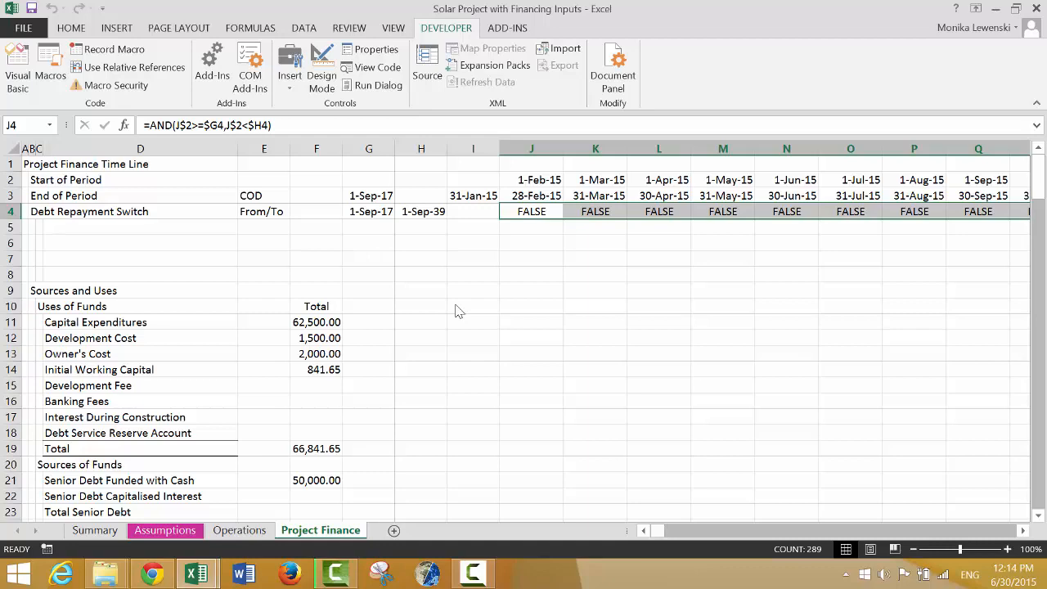
{"action": "key", "text": "ctrl+shift+t"}
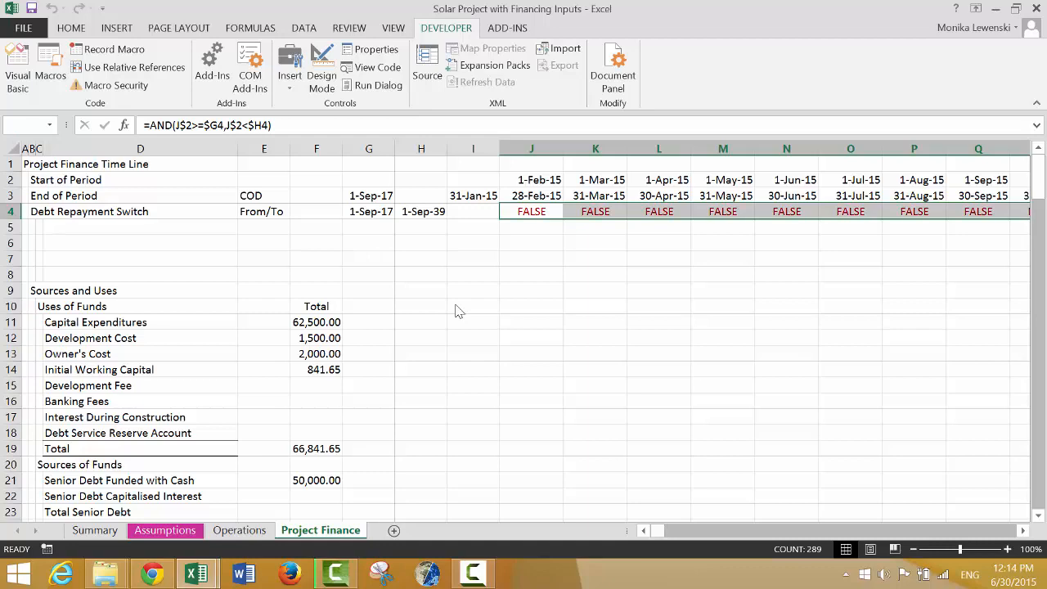
Step: Examine the Debt Repayment Switch values in row 4 across the time line, from the construction months to the periods after repayment ends
{"action": "key", "text": "Right"}
{"action": "key", "text": "Right"}
{"action": "key", "text": "Right"}
{"action": "key", "text": "Right"}
{"action": "key", "text": "Right"}
{"action": "key", "text": "Right"}
{"action": "key", "text": "Right"}
{"action": "key", "text": "Right"}
{"action": "key", "text": "Right"}
{"action": "key", "text": "Right"}
{"action": "key", "text": "Right"}
{"action": "key", "text": "Right"}
{"action": "key", "text": "Right"}
{"action": "key", "text": "Right"}
{"action": "key", "text": "Right"}
{"action": "key", "text": "Right"}
{"action": "key", "text": "Right"}
{"action": "key", "text": "Right"}
{"action": "key", "text": "Right"}
{"action": "key", "text": "Right"}
{"action": "key", "text": "Right"}
{"action": "key", "text": "Right"}
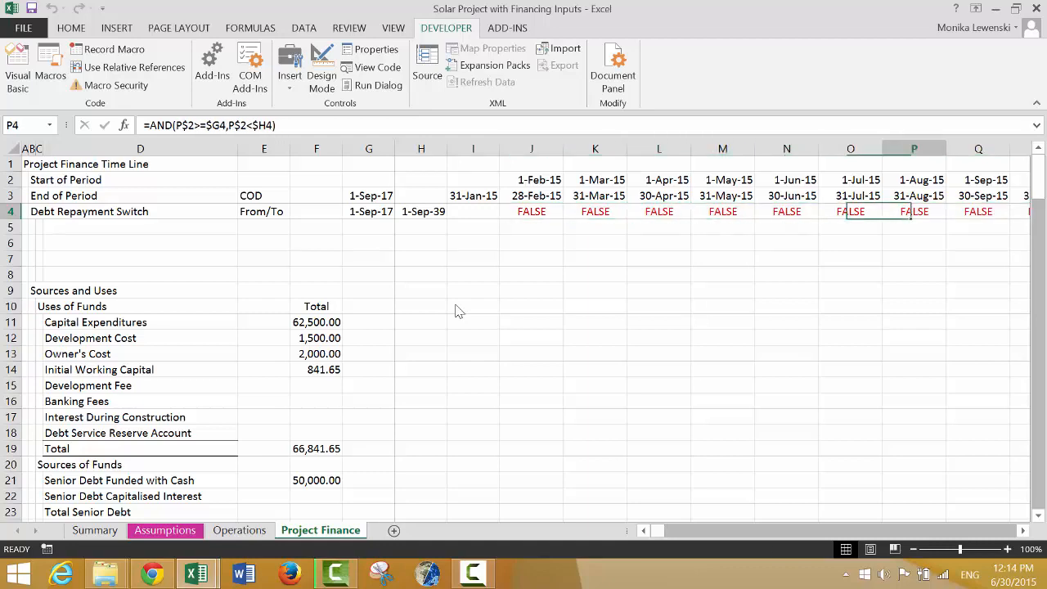
{"action": "key", "text": "Left"}
{"action": "key", "text": "Left"}
{"action": "key", "text": "Left"}
{"action": "key", "text": "Left"}
{"action": "key", "text": "Left"}
{"action": "key", "text": "Left"}
{"action": "key", "text": "Left"}
{"action": "key", "text": "Left"}
{"action": "key", "text": "Left"}
{"action": "key", "text": "Left"}
{"action": "key", "text": "Left"}
{"action": "key", "text": "Left"}
{"action": "key", "text": "Left"}
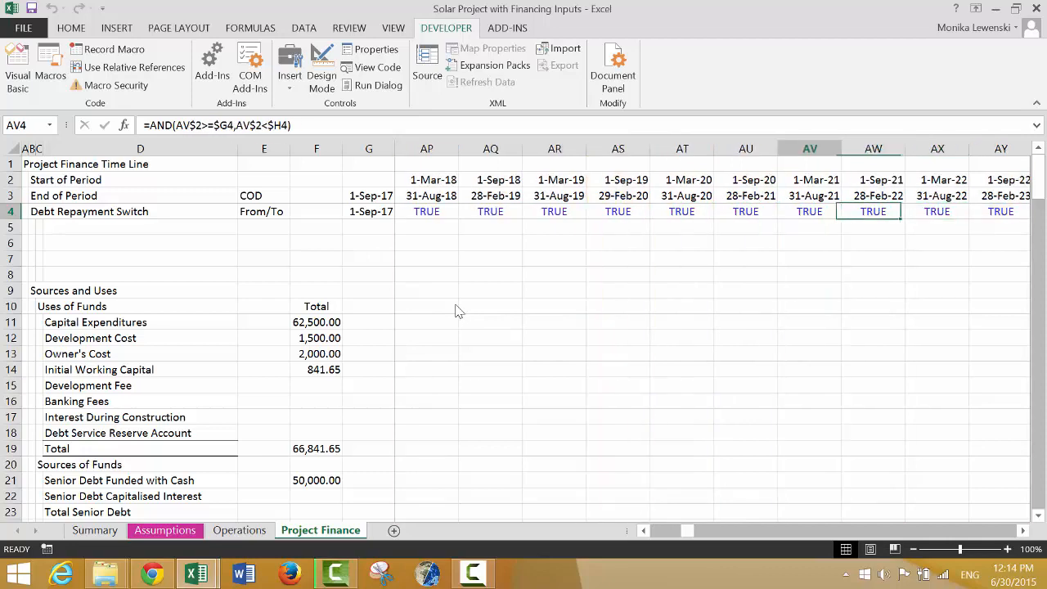
{"action": "key", "text": "Right"}
{"action": "key", "text": "Right"}
{"action": "key", "text": "Right"}
{"action": "key", "text": "Right"}
{"action": "key", "text": "Right"}
{"action": "key", "text": "Right"}
{"action": "key", "text": "Right"}
{"action": "key", "text": "Right"}
{"action": "key", "text": "Right"}
{"action": "key", "text": "Right"}
{"action": "key", "text": "Right"}
{"action": "key", "text": "Right"}
{"action": "key", "text": "Right"}
{"action": "key", "text": "Right"}
{"action": "key", "text": "Right"}
{"action": "key", "text": "Right"}
{"action": "key", "text": "Right"}
{"action": "key", "text": "Right"}
{"action": "key", "text": "Right"}
{"action": "key", "text": "Right"}
{"action": "key", "text": "Right"}
{"action": "key", "text": "Right"}
{"action": "key", "text": "Right"}
{"action": "key", "text": "Right"}
{"action": "key", "text": "Right"}
{"action": "key", "text": "Right"}
{"action": "key", "text": "Right"}
{"action": "key", "text": "Right"}
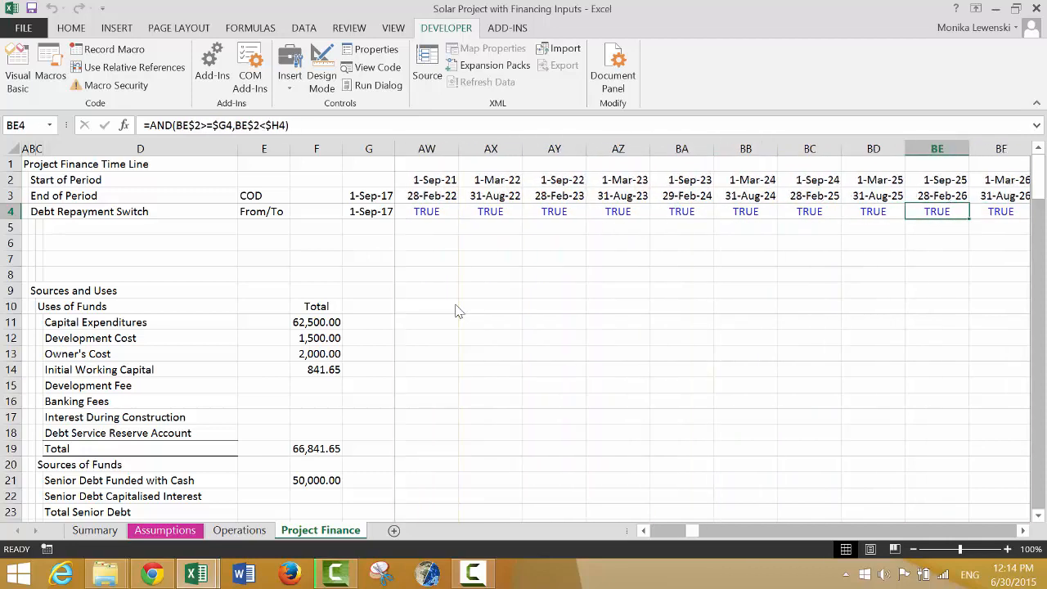
{"action": "key", "text": "Right"}
{"action": "key", "text": "Right"}
{"action": "key", "text": "Right"}
{"action": "key", "text": "Right"}
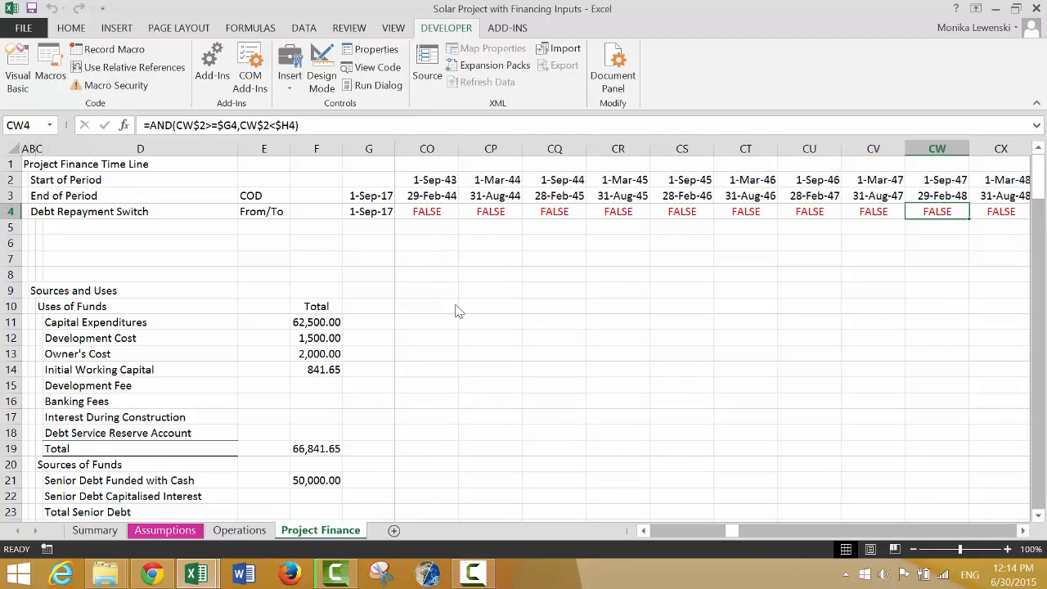
Step: Add the row label "Month Before COD" in cell B5, directly below the Debt Repayment Switch row
{"action": "key", "text": "ctrl+Left"}
{"action": "key", "text": "Left"}
{"action": "key", "text": "Left"}
{"action": "key", "text": "Left"}
{"action": "key", "text": "Left"}
{"action": "key", "text": "Left"}
{"action": "key", "text": "Left"}
{"action": "key", "text": "Left"}
{"action": "key", "text": "Left"}
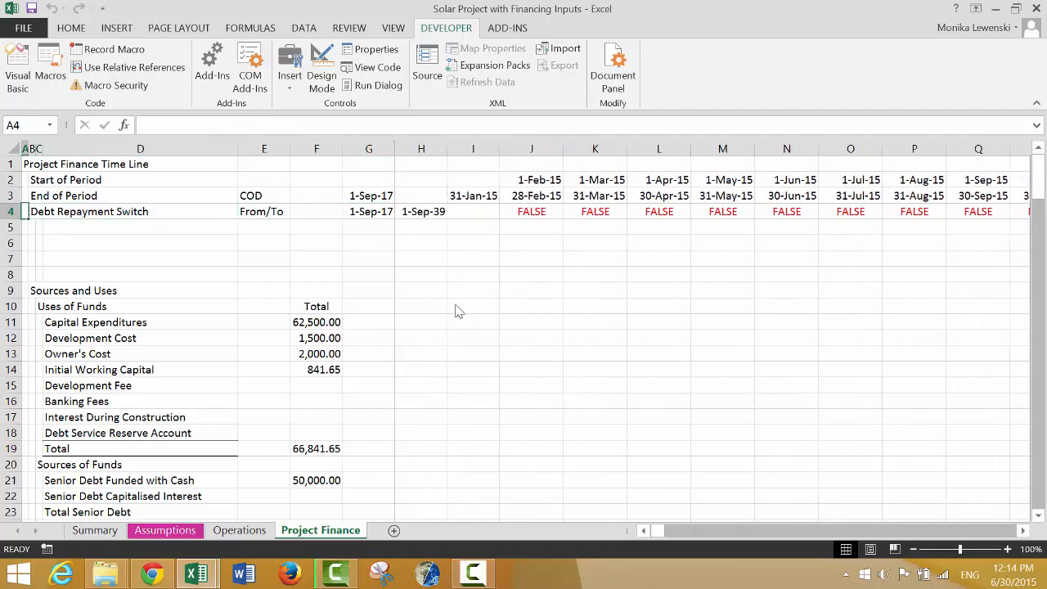
{"action": "key", "text": "Down"}
{"action": "key", "text": "Down"}
{"action": "key", "text": "Down"}
{"action": "key", "text": "Up"}
{"action": "key", "text": "Up"}
{"action": "key", "text": "Up"}
{"action": "key", "text": "Up"}
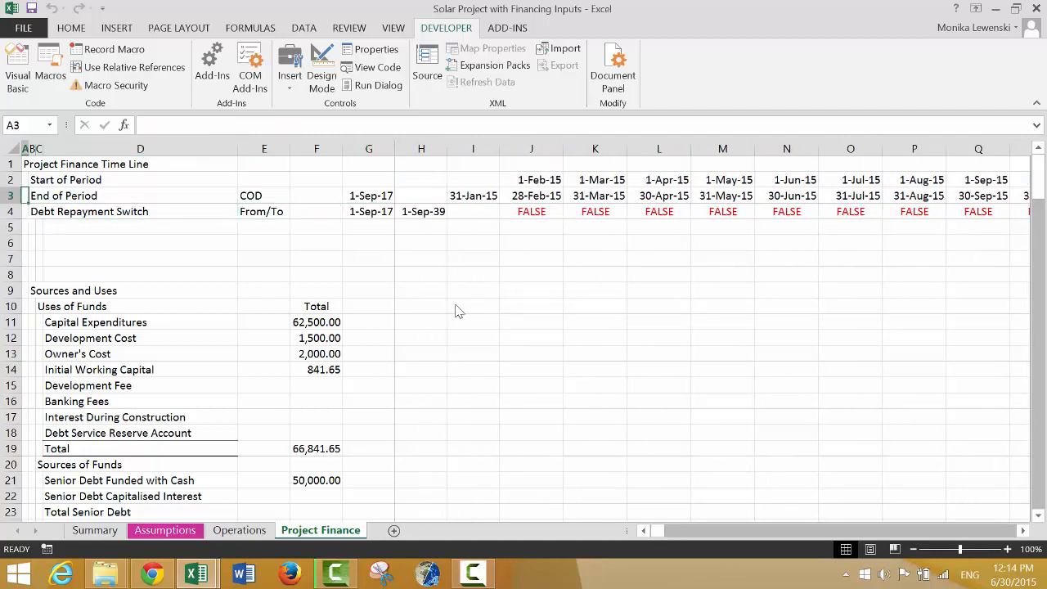
{"action": "key", "text": "Down"}
{"action": "key", "text": "Down"}
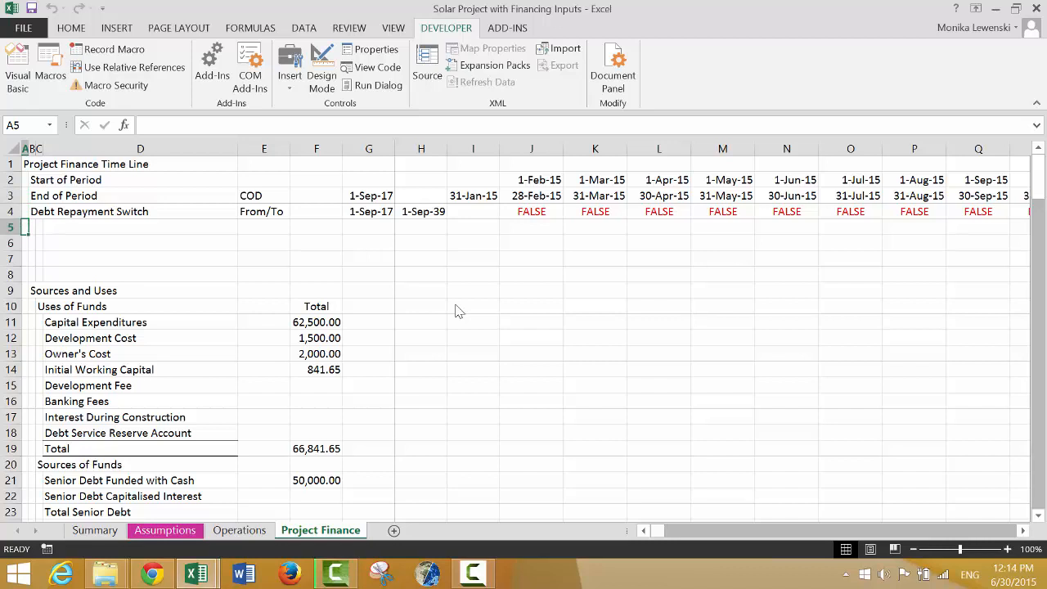
{"action": "key", "text": "Right"}
{"action": "type", "text": "Month"}
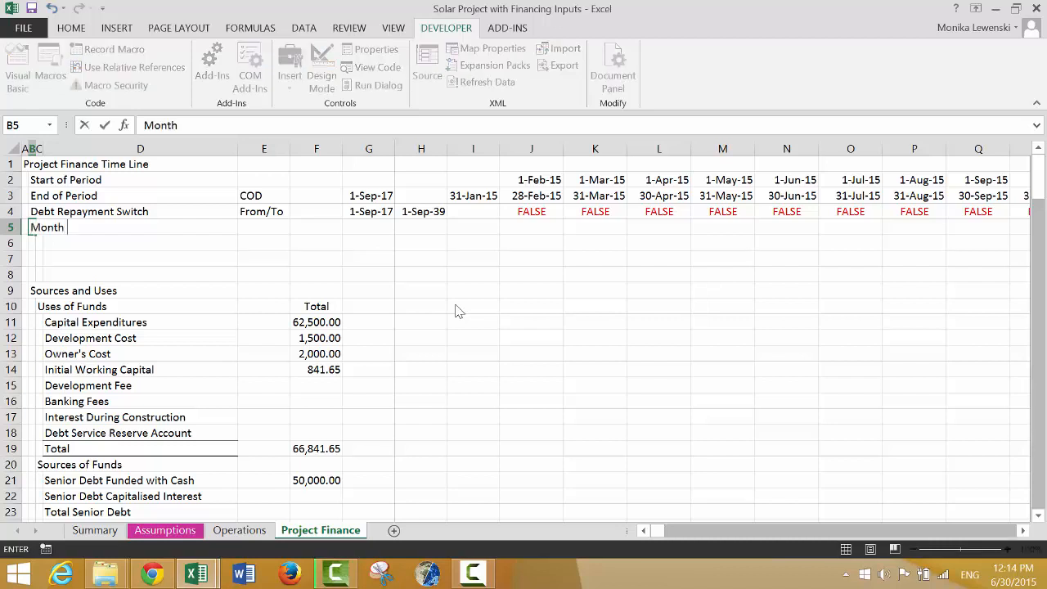
{"action": "type", "text": " Before COS"}
{"action": "key", "text": "BackSpace"}
{"action": "type", "text": "D"}
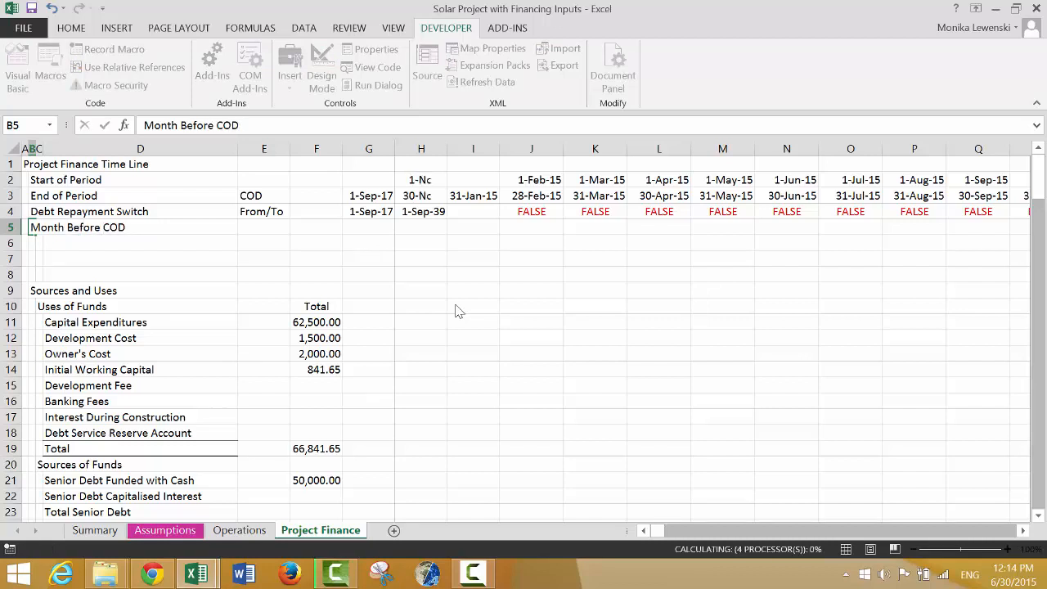
{"action": "key", "text": "Return"}
Step: Enter the label "Month" in cell E5 of the Month Before COD row
{"action": "key", "text": "Up"}
{"action": "key", "text": "Right"}
{"action": "key", "text": "Right"}
{"action": "key", "text": "Right"}
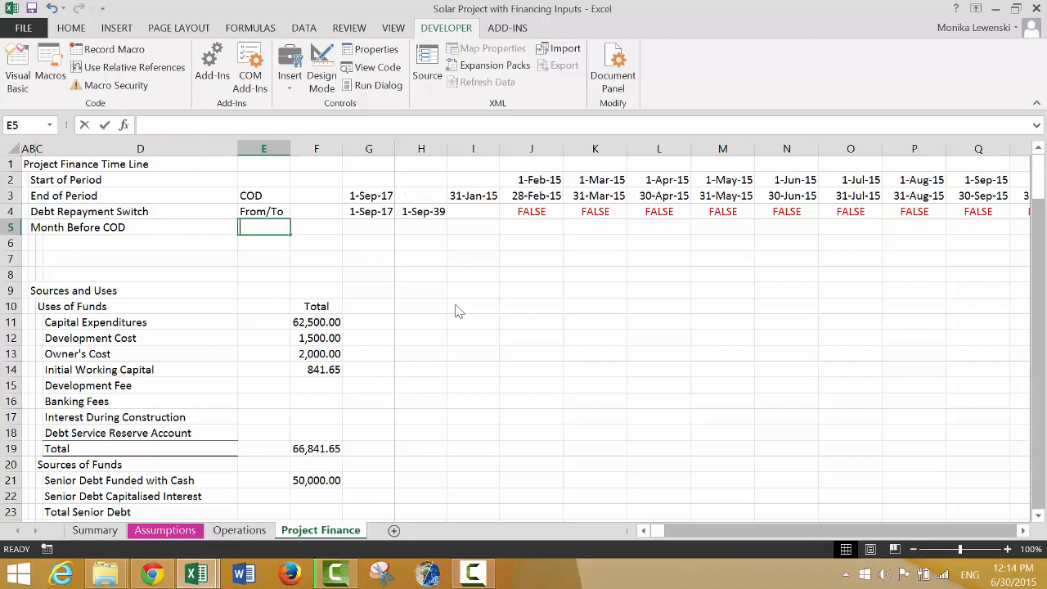
{"action": "type", "text": "Del"}
{"action": "key", "text": "BackSpace"}
{"action": "key", "text": "BackSpace"}
{"action": "key", "text": "BackSpace"}
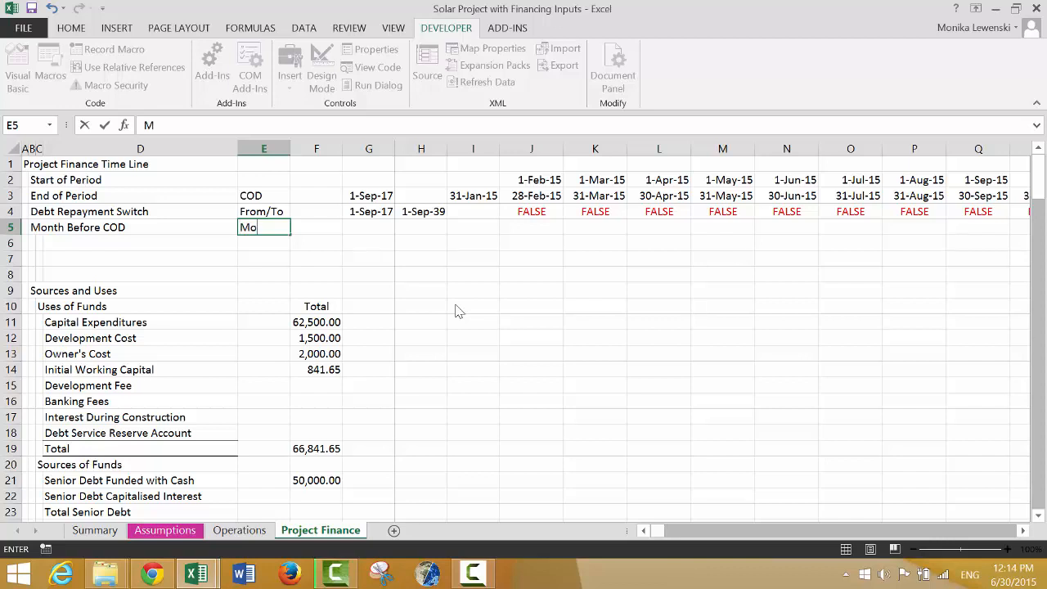
{"action": "type", "text": "h"}
{"action": "key", "text": "Return"}
{"action": "key", "text": "Up"}
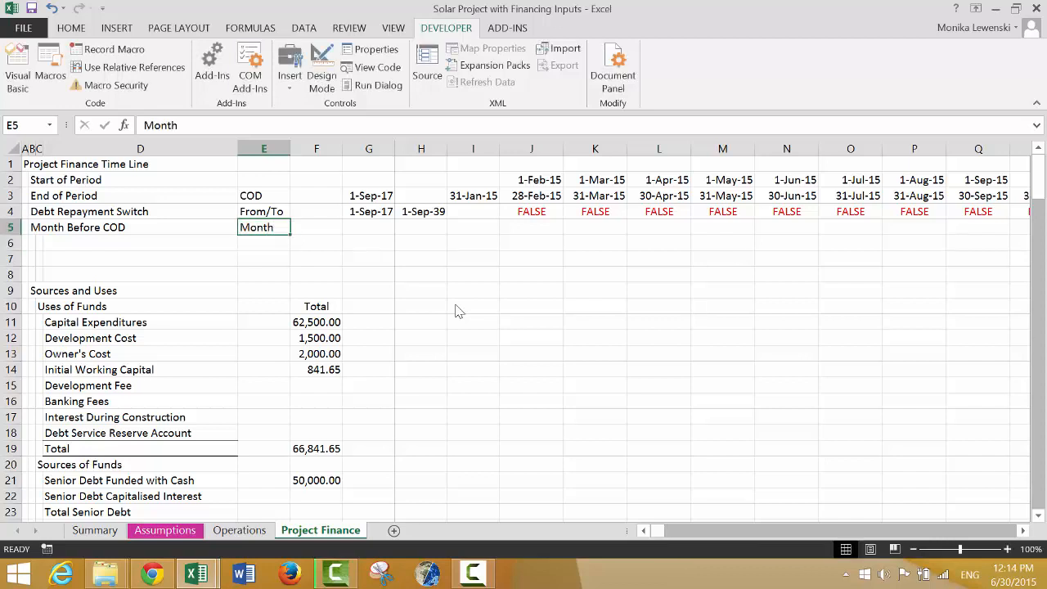
Step: Calculate the date one month before COD in cell G5 with the formula =EDATE(G3,-1)
{"action": "key", "text": "Up"}
{"action": "key", "text": "Right"}
{"action": "key", "text": "Down"}
{"action": "key", "text": "Right"}
{"action": "type", "text": "=e"}
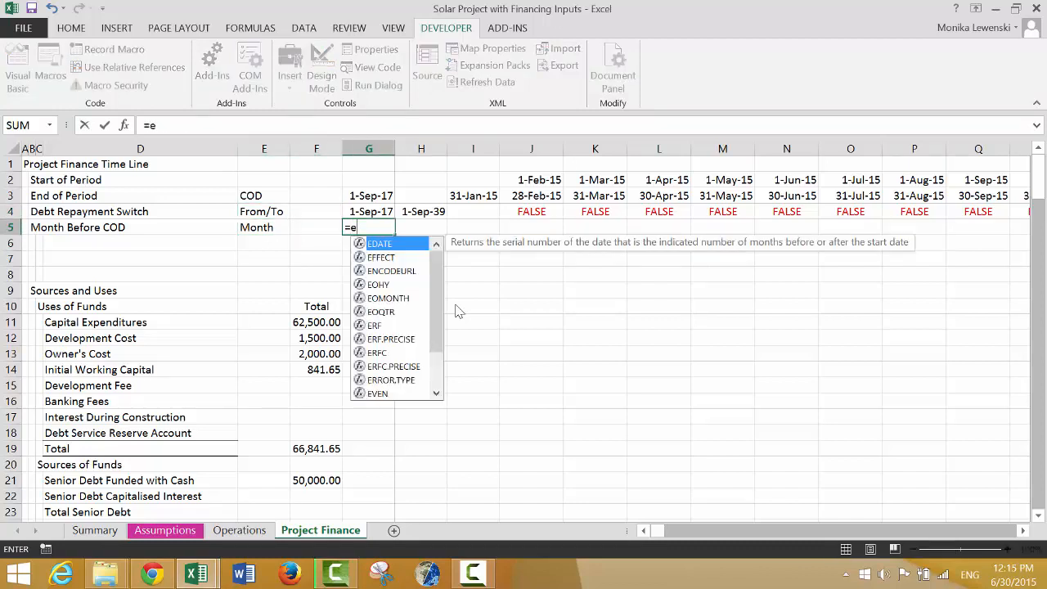
{"action": "key", "text": "Tab"}
{"action": "key", "text": "Up"}
{"action": "key", "text": "Up"}
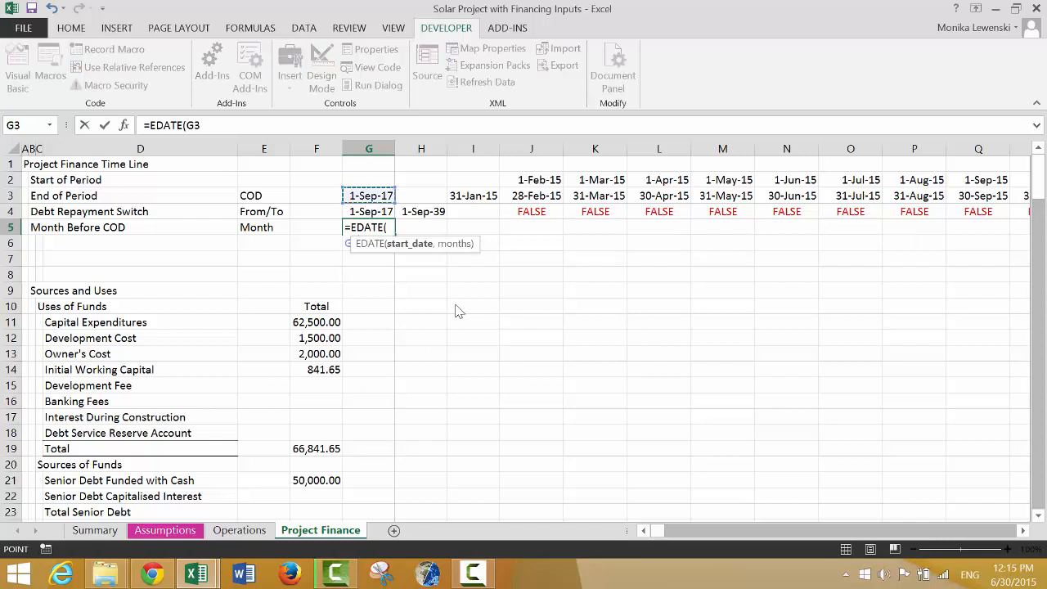
{"action": "type", "text": ","}
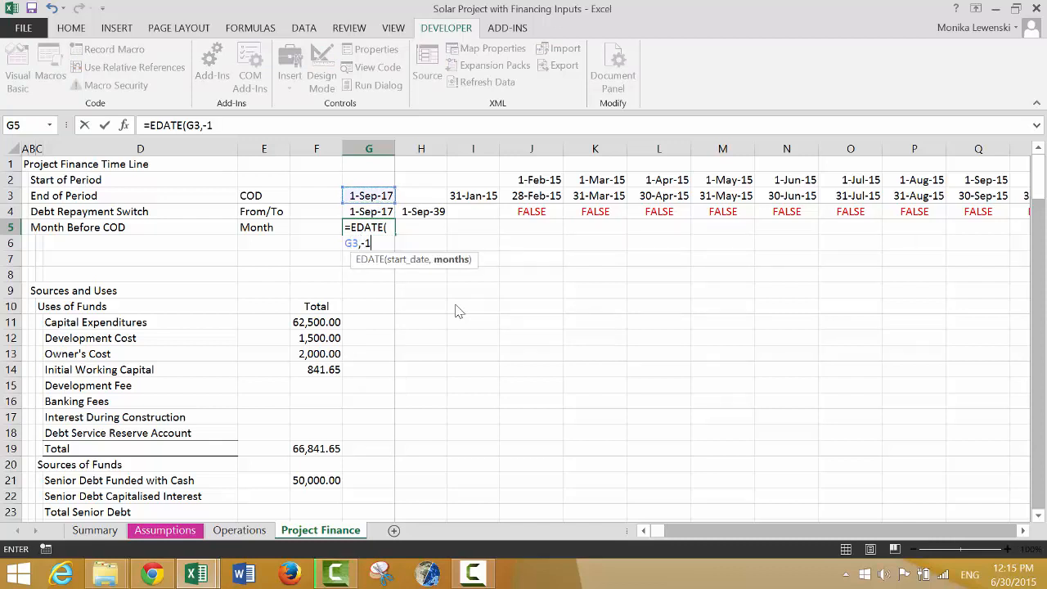
{"action": "type", "text": "-1"}
{"action": "key", "text": "Return"}
Step: Enter the formula =J$2=$G5 in cell J5 to test whether the period start equals the month before COD
{"action": "key", "text": "Up"}
{"action": "key", "text": "Right"}
{"action": "key", "text": "Right"}
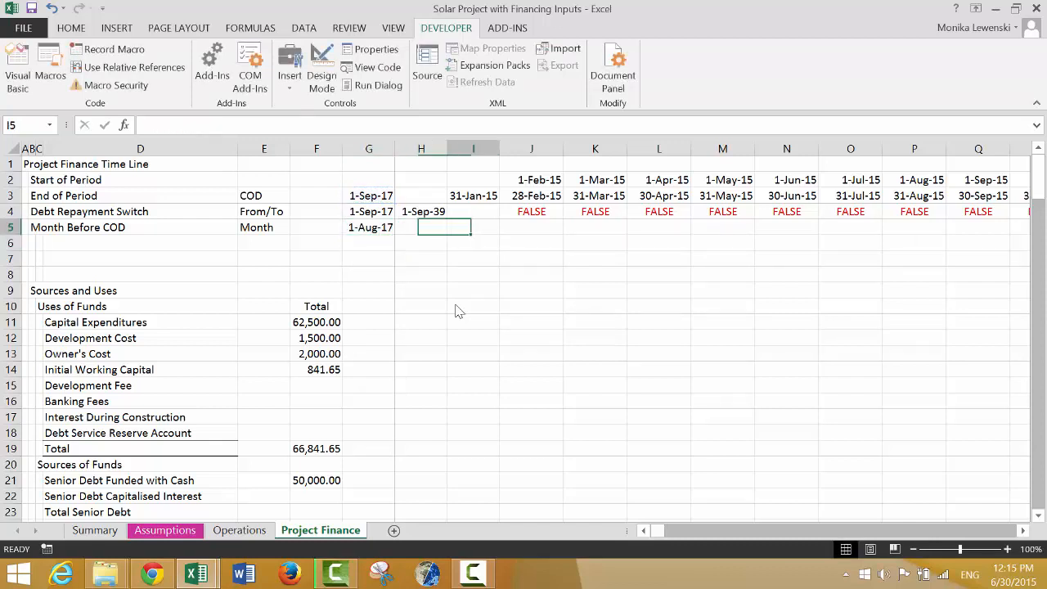
{"action": "key", "text": "Right"}
{"action": "type", "text": "="}
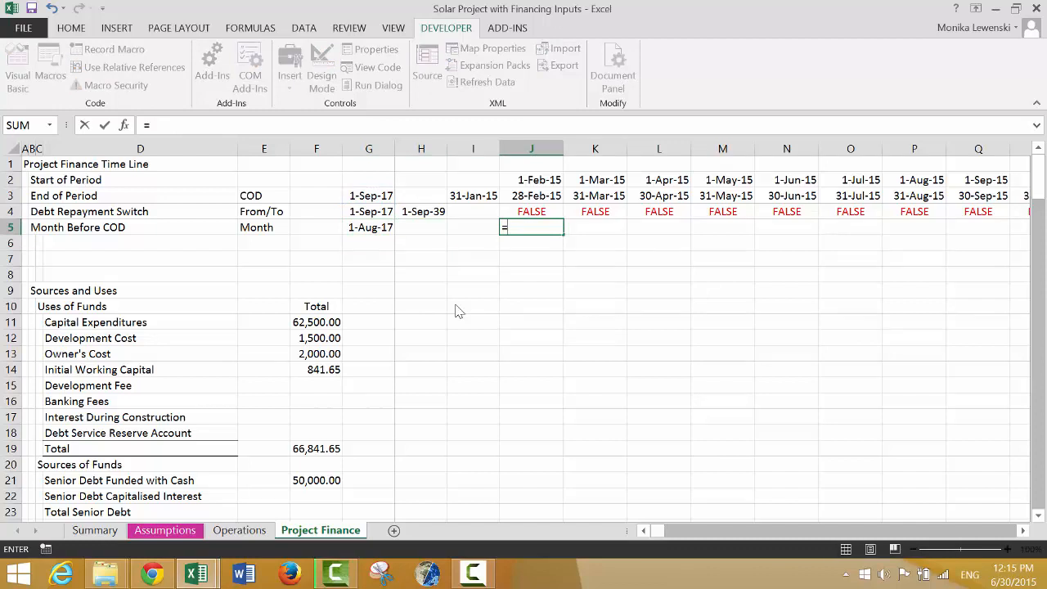
{"action": "key", "text": "Up"}
{"action": "key", "text": "Up"}
{"action": "key", "text": "Up"}
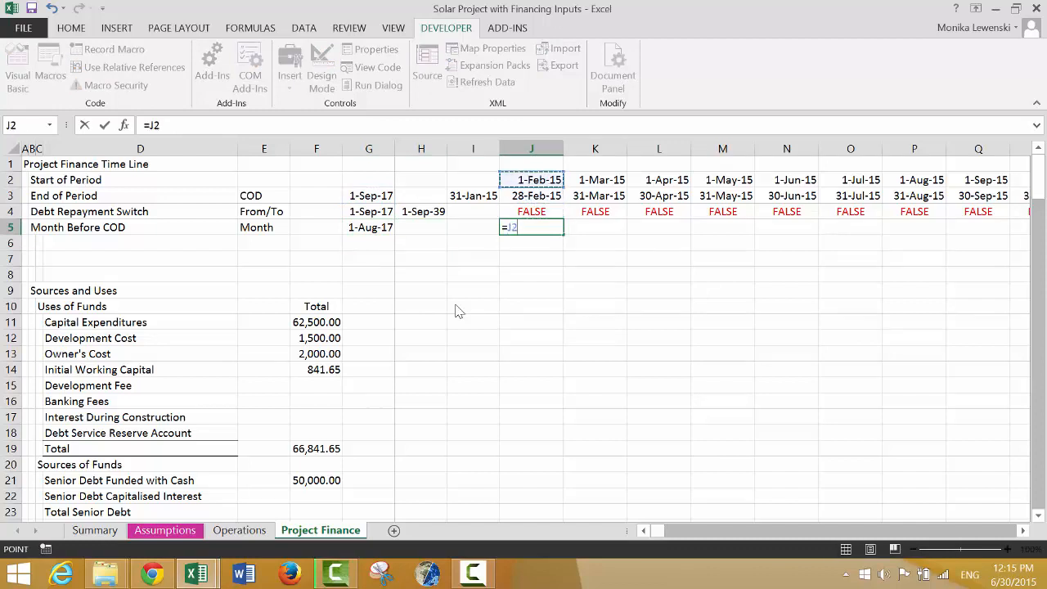
{"action": "key", "text": "F4"}
{"action": "key", "text": "F4"}
{"action": "type", "text": "="}
{"action": "key", "text": "Left"}
{"action": "key", "text": "Left"}
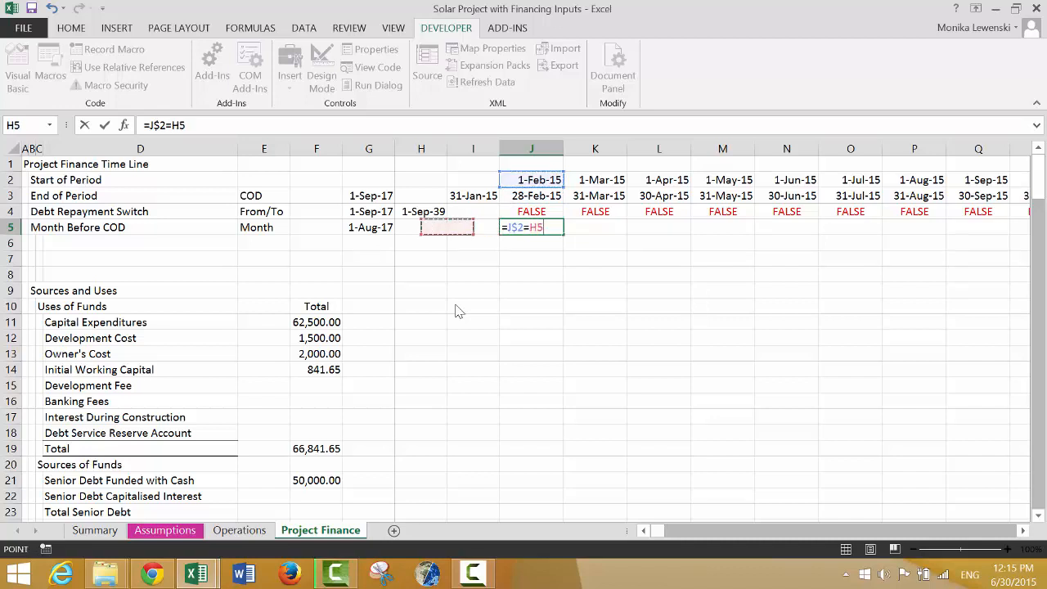
{"action": "key", "text": "Left"}
{"action": "key", "text": "F4"}
{"action": "key", "text": "F4"}
{"action": "key", "text": "F4"}
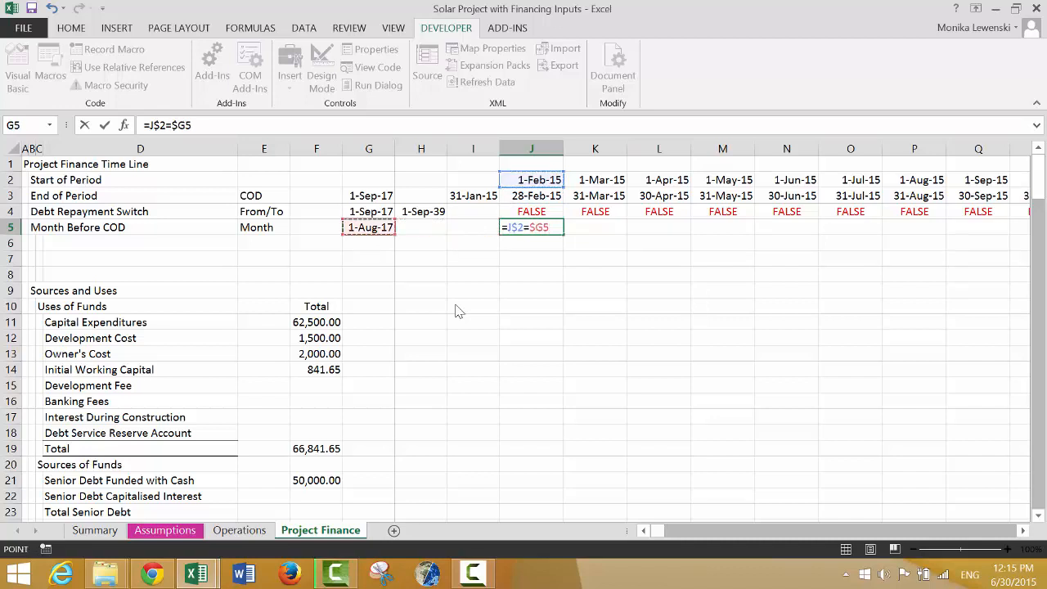
{"action": "key", "text": "Return"}
Step: Fill the J5 formula across all periods of row 5 and format its FALSE values in red
{"action": "key", "text": "Up"}
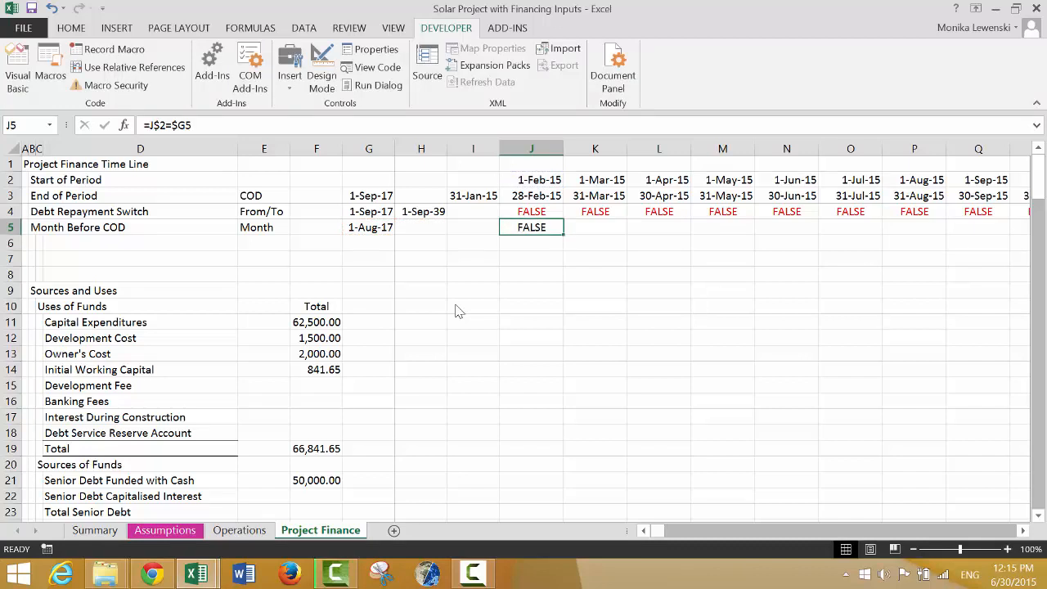
{"action": "key", "text": "ctrl+shift+Right"}
{"action": "key", "text": "ctrl+r"}
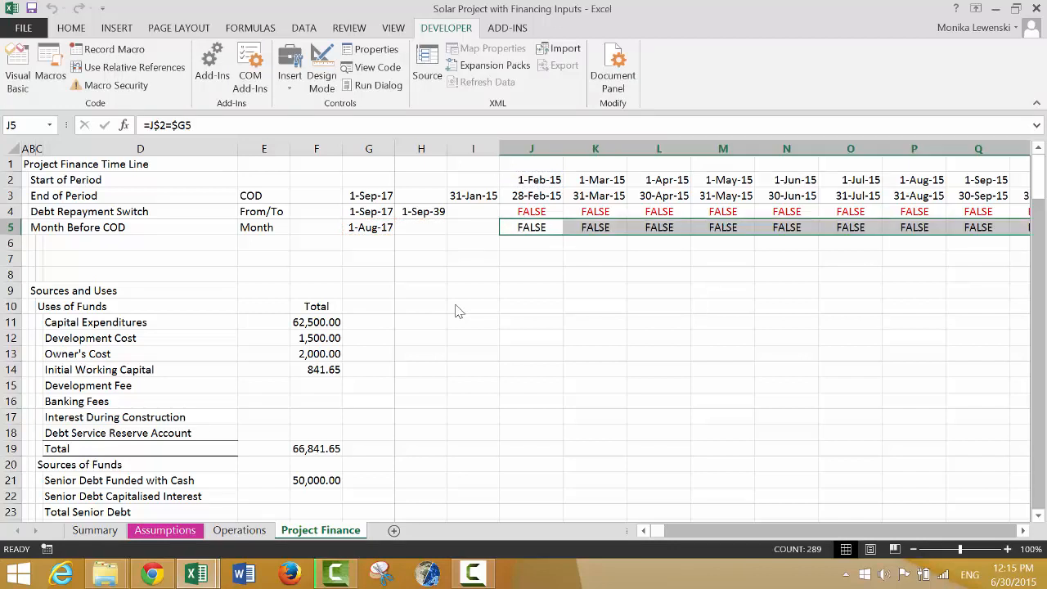
Step: Check the Month Before COD switch in row 5 against the Debt Repayment Switch around the 1-Sep-17 COD column
{"action": "key", "text": "Right"}
{"action": "key", "text": "Right"}
{"action": "key", "text": "Right"}
{"action": "key", "text": "Right"}
{"action": "key", "text": "Right"}
{"action": "key", "text": "Right"}
{"action": "key", "text": "Right"}
{"action": "key", "text": "Right"}
{"action": "key", "text": "Right"}
{"action": "key", "text": "Right"}
{"action": "key", "text": "Right"}
{"action": "key", "text": "Right"}
{"action": "key", "text": "Right"}
{"action": "key", "text": "Right"}
{"action": "key", "text": "Right"}
{"action": "key", "text": "Right"}
{"action": "key", "text": "Right"}
{"action": "key", "text": "Right"}
{"action": "key", "text": "Right"}
{"action": "key", "text": "Right"}
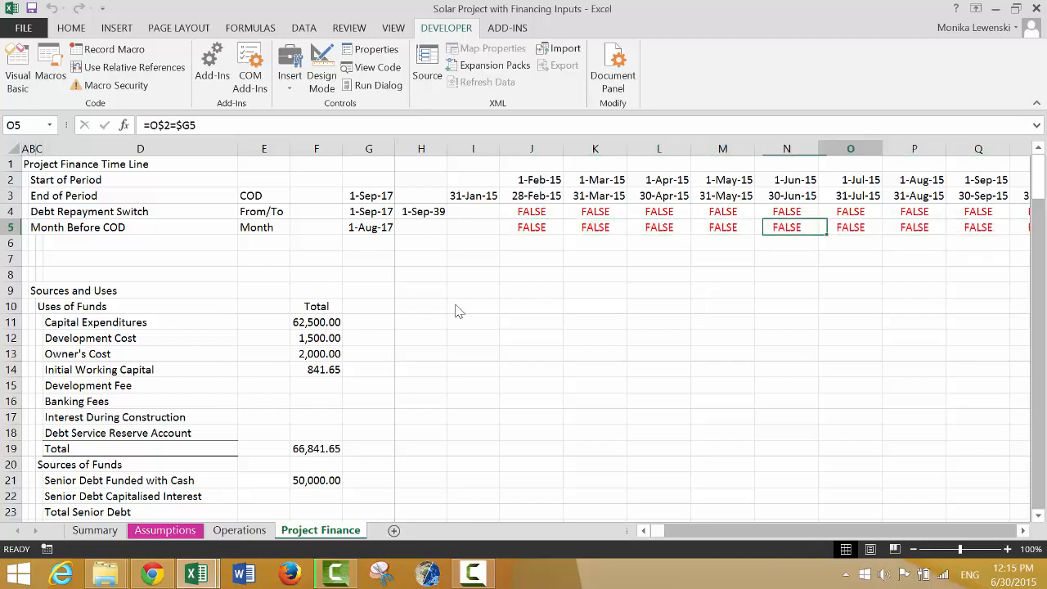
{"action": "key", "text": "Right"}
{"action": "key", "text": "Right"}
{"action": "key", "text": "Right"}
{"action": "key", "text": "Right"}
{"action": "key", "text": "Right"}
{"action": "key", "text": "Right"}
{"action": "key", "text": "Right"}
{"action": "key", "text": "Right"}
{"action": "key", "text": "Right"}
{"action": "key", "text": "Right"}
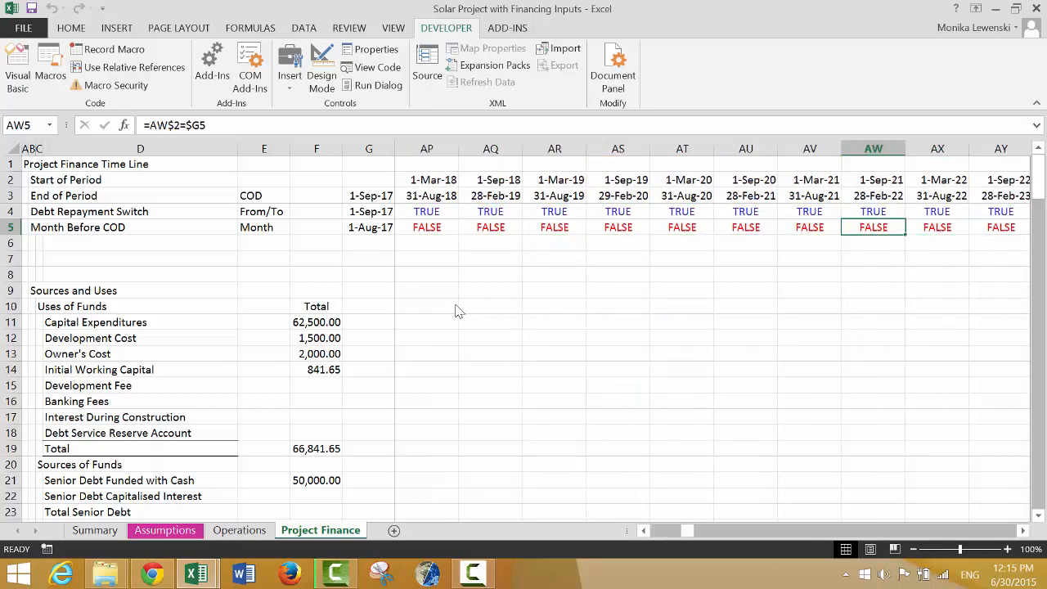
{"action": "key", "text": "Left"}
{"action": "key", "text": "Left"}
{"action": "key", "text": "Left"}
{"action": "key", "text": "Left"}
{"action": "key", "text": "Left"}
{"action": "key", "text": "Left"}
{"action": "key", "text": "Left"}
{"action": "key", "text": "Left"}
{"action": "key", "text": "Left"}
{"action": "key", "text": "Left"}
{"action": "key", "text": "Left"}
{"action": "key", "text": "Left"}
{"action": "key", "text": "Right"}
{"action": "key", "text": "Right"}
{"action": "key", "text": "Right"}
{"action": "key", "text": "Right"}
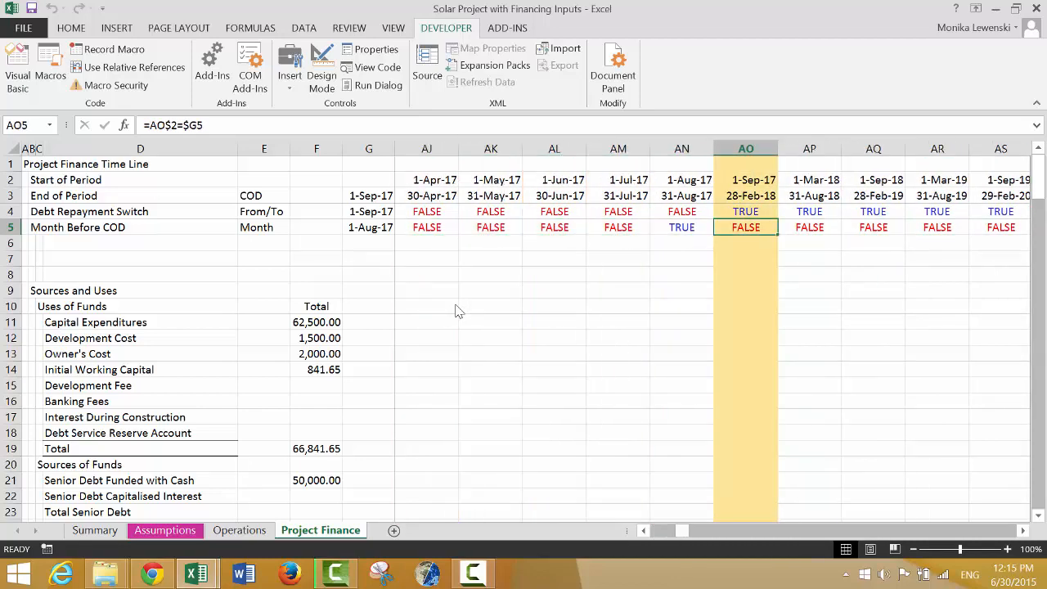
{"action": "key", "text": "Left"}
{"action": "key", "text": "Right"}
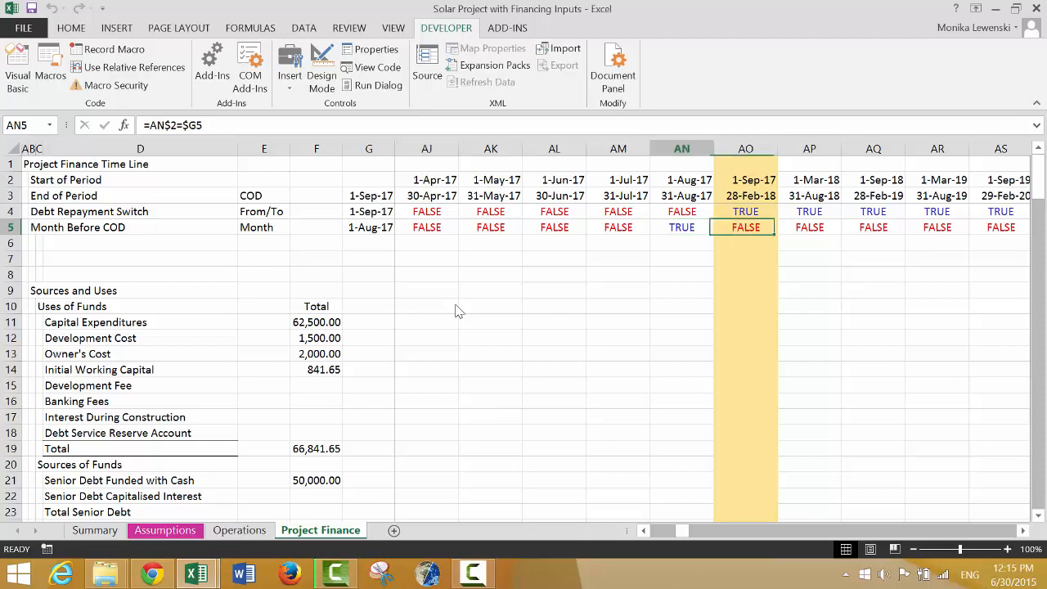
Step: Reset the freeze panes at cell H6 to lock rows 1 to 5 and columns A to G
{"action": "key", "text": "Left"}
{"action": "key", "text": "ctrl+Left"}
{"action": "key", "text": "ctrl+Left"}
{"action": "key", "text": "ctrl+Left"}
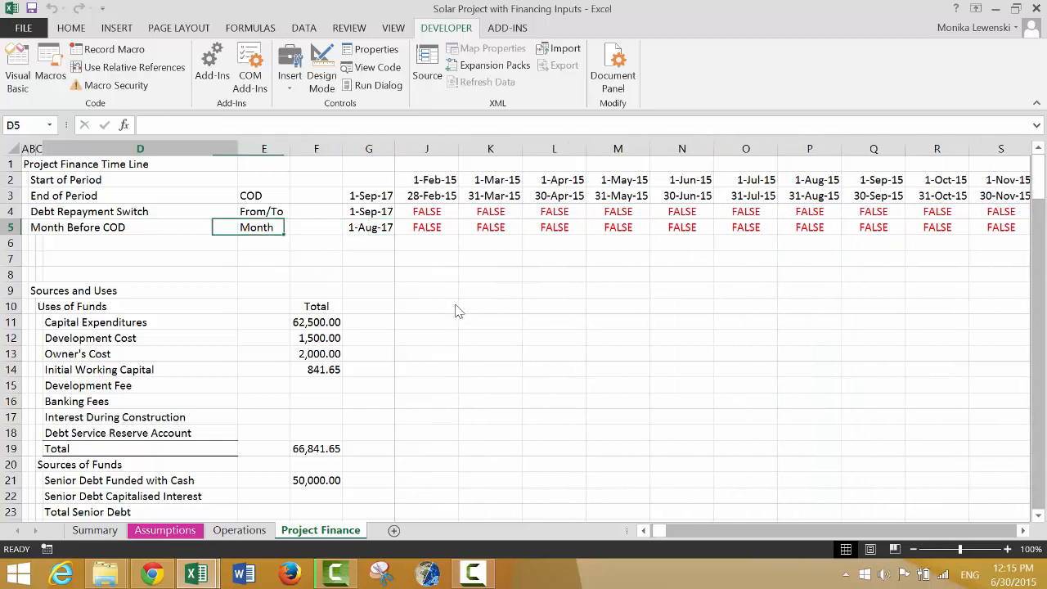
{"action": "key", "text": "Down"}
{"action": "key", "text": "Right"}
{"action": "key", "text": "Right"}
{"action": "key", "text": "Right"}
{"action": "key", "text": "Right"}
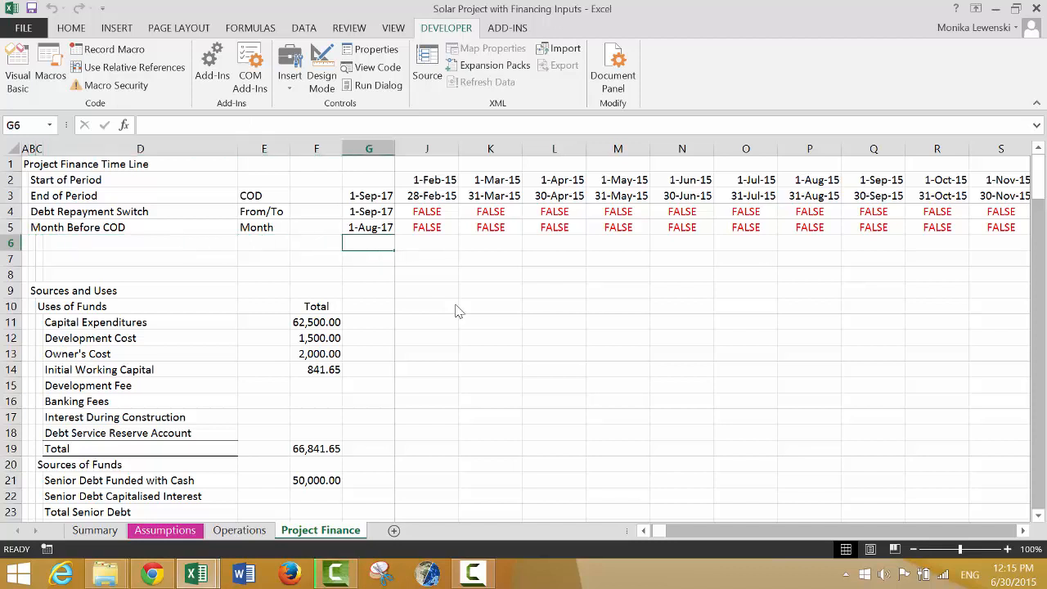
{"action": "key", "text": "Right"}
{"action": "key", "text": "Left"}
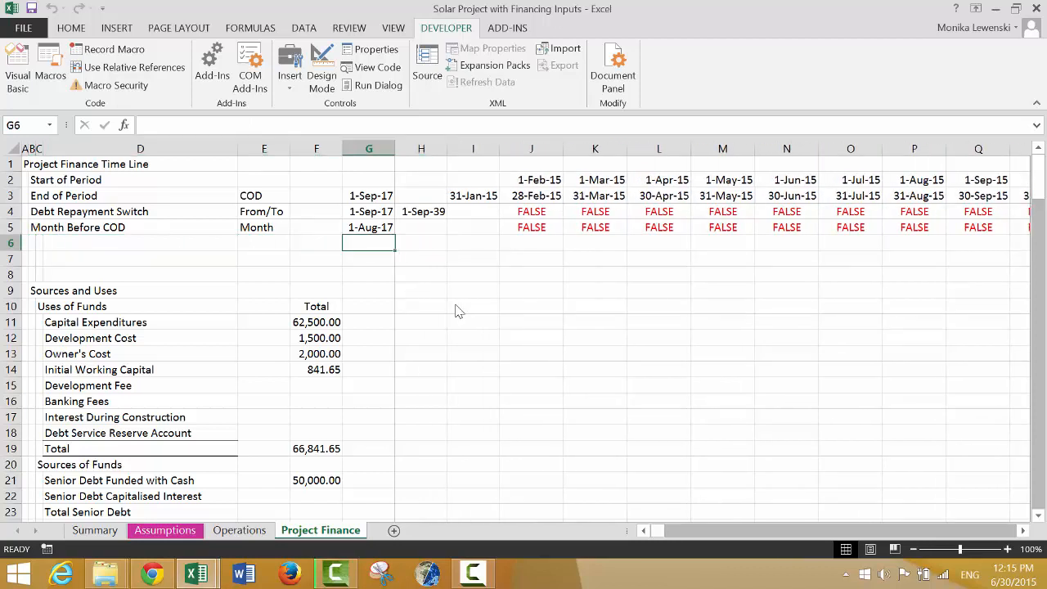
{"action": "key", "text": "Right"}
{"action": "key", "text": "Right"}
{"action": "key", "text": "Right"}
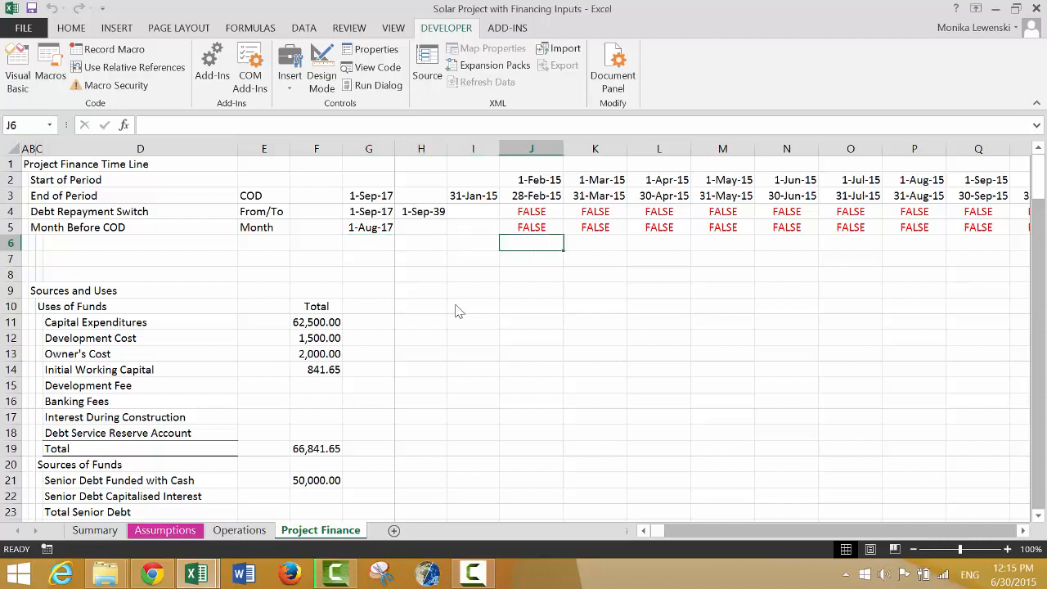
{"action": "key", "text": "Left"}
{"action": "key", "text": "Left"}
{"action": "key", "text": "Left"}
{"action": "key", "text": "Right"}
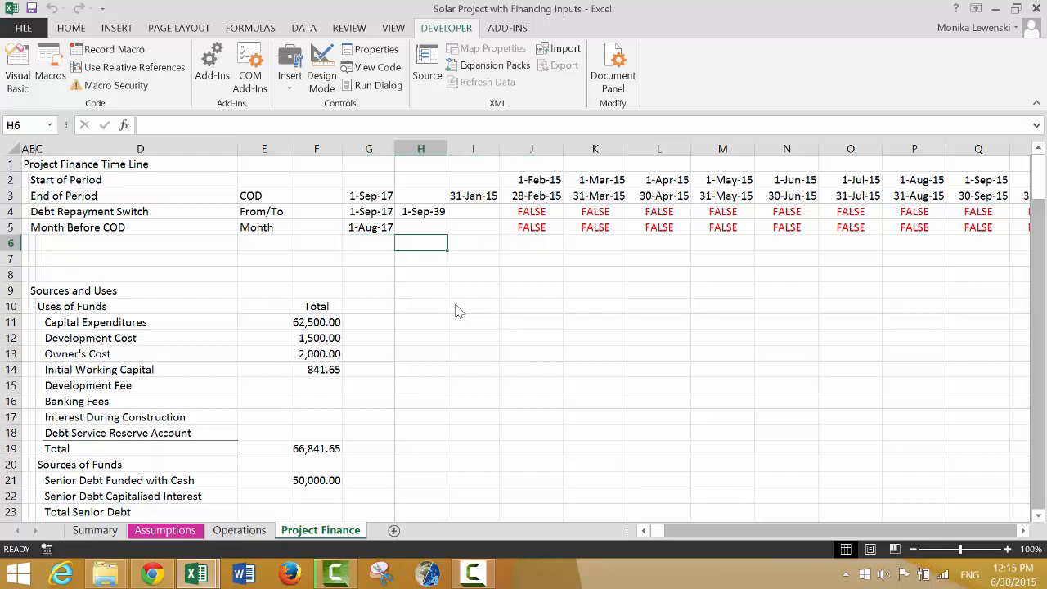
{"action": "key", "text": "alt+w"}
{"action": "key", "text": "f"}
{"action": "key", "text": "f"}
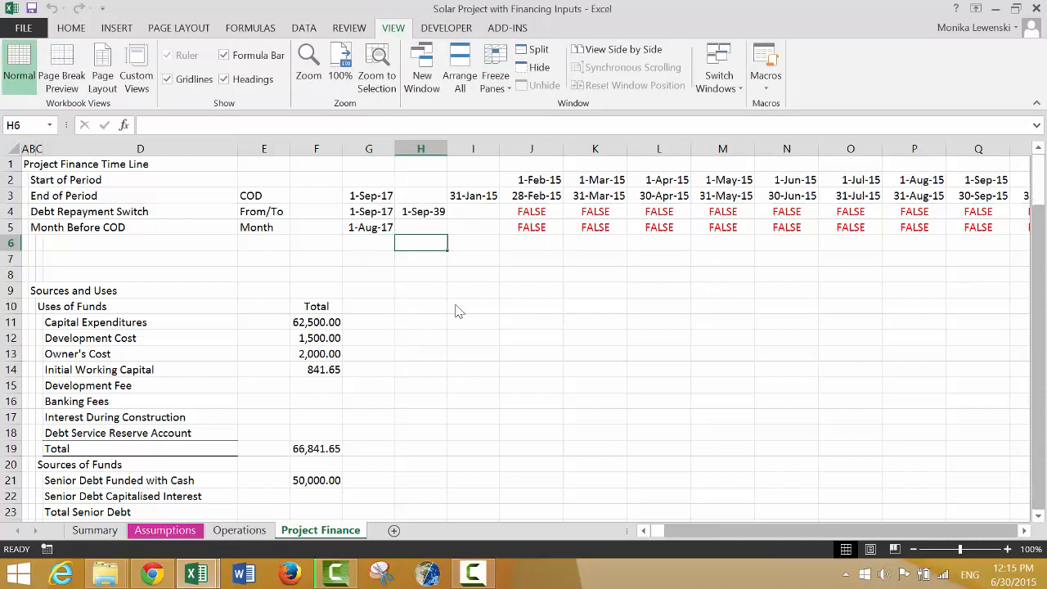
{"action": "type", "text": "f"}
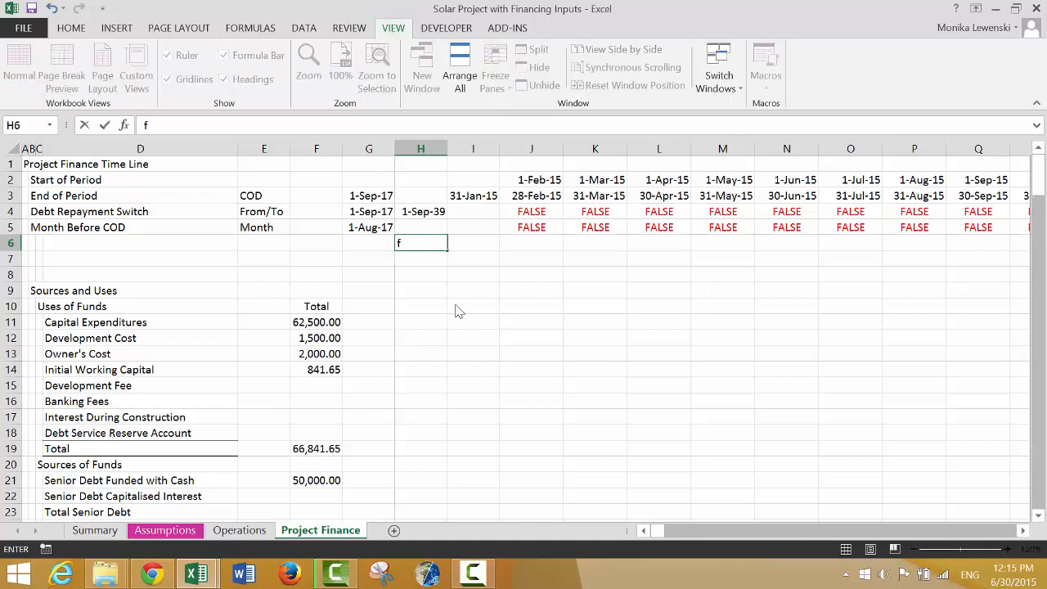
{"action": "key", "text": "Escape"}
{"action": "key", "text": "Down"}
{"action": "key", "text": "Down"}
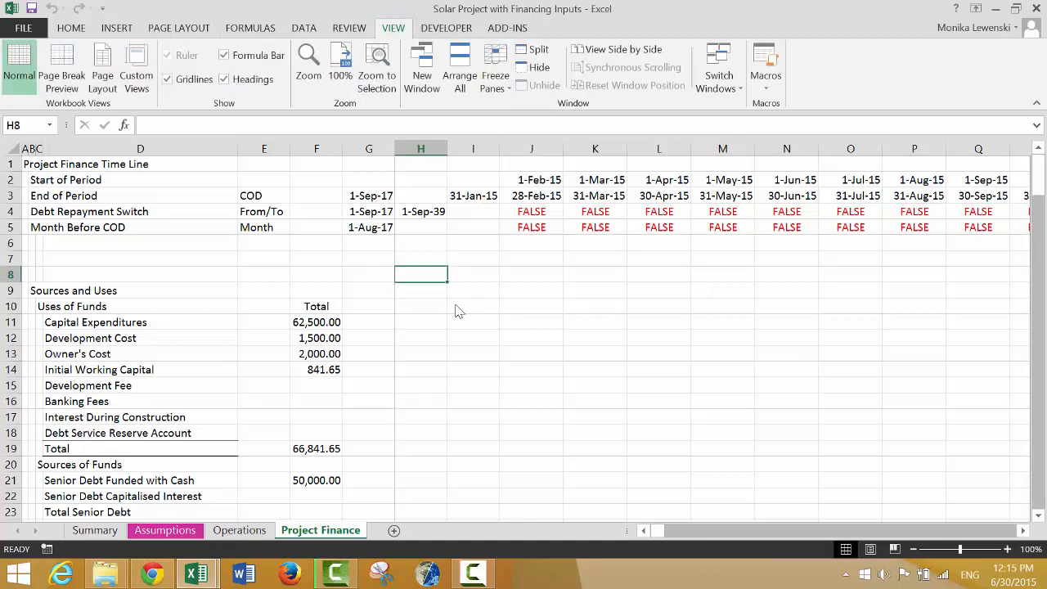
Step: Rename the Banking Fees label in cell D53, under Cash Funding Needs, as "Banking Fees Paid"
{"action": "key", "text": "Down"}
{"action": "key", "text": "Down"}
{"action": "key", "text": "Down"}
{"action": "key", "text": "Down"}
{"action": "key", "text": "Down"}
{"action": "key", "text": "Down"}
{"action": "key", "text": "Down"}
{"action": "key", "text": "Down"}
{"action": "key", "text": "Down"}
{"action": "key", "text": "Down"}
{"action": "key", "text": "Down"}
{"action": "key", "text": "Down"}
{"action": "key", "text": "Down"}
{"action": "key", "text": "Down"}
{"action": "key", "text": "Down"}
{"action": "key", "text": "Down"}
{"action": "key", "text": "Down"}
{"action": "key", "text": "Down"}
{"action": "key", "text": "Down"}
{"action": "key", "text": "Down"}
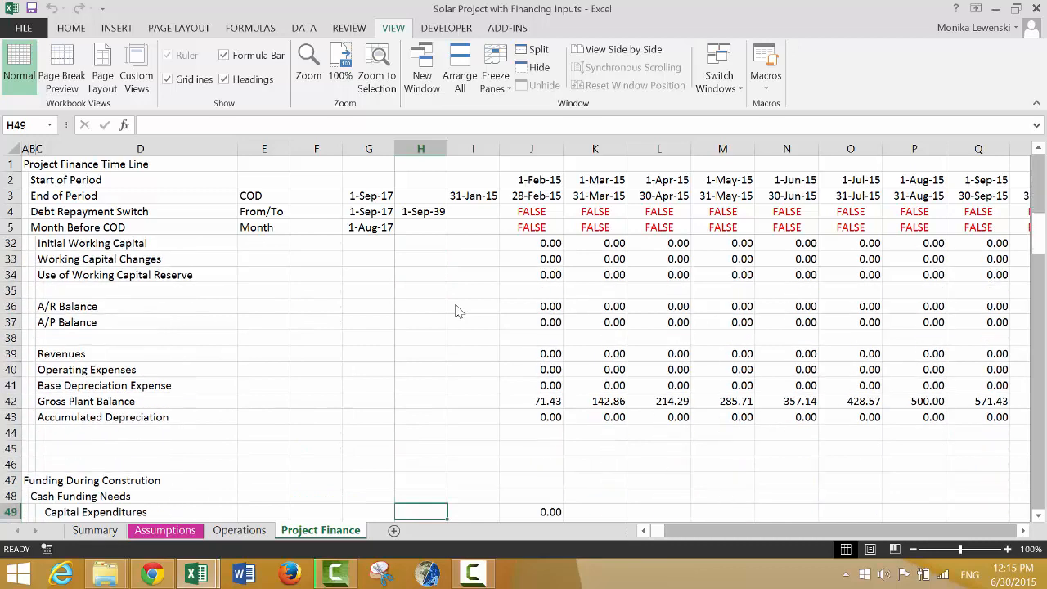
{"action": "key", "text": "Down"}
{"action": "key", "text": "Down"}
{"action": "key", "text": "Down"}
{"action": "key", "text": "Down"}
{"action": "key", "text": "Down"}
{"action": "key", "text": "Down"}
{"action": "key", "text": "Down"}
{"action": "key", "text": "Up"}
{"action": "key", "text": "Up"}
{"action": "key", "text": "Up"}
{"action": "key", "text": "Up"}
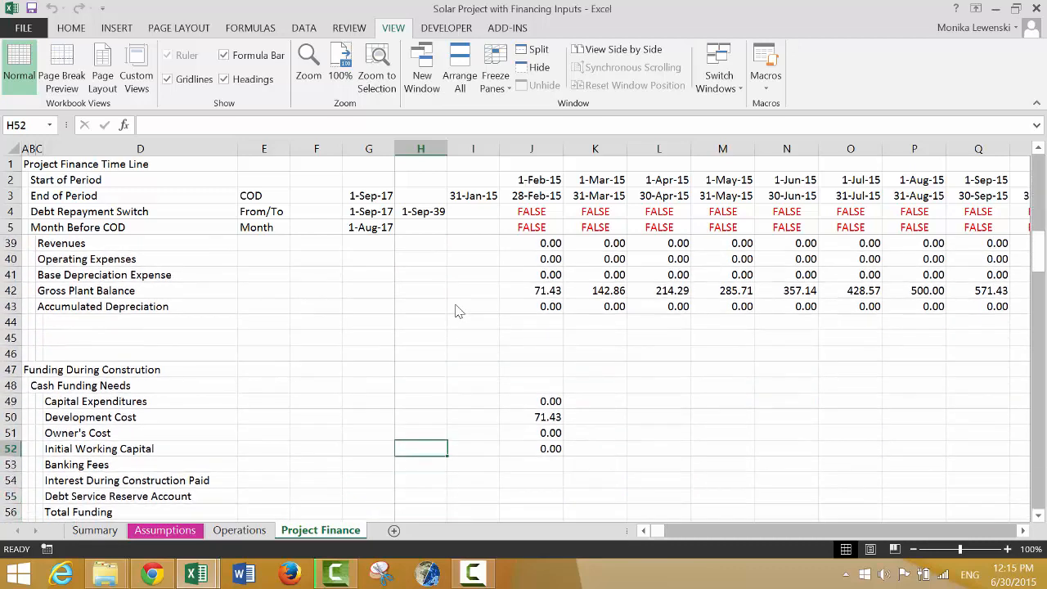
{"action": "key", "text": "Down"}
{"action": "key", "text": "Right"}
{"action": "key", "text": "Right"}
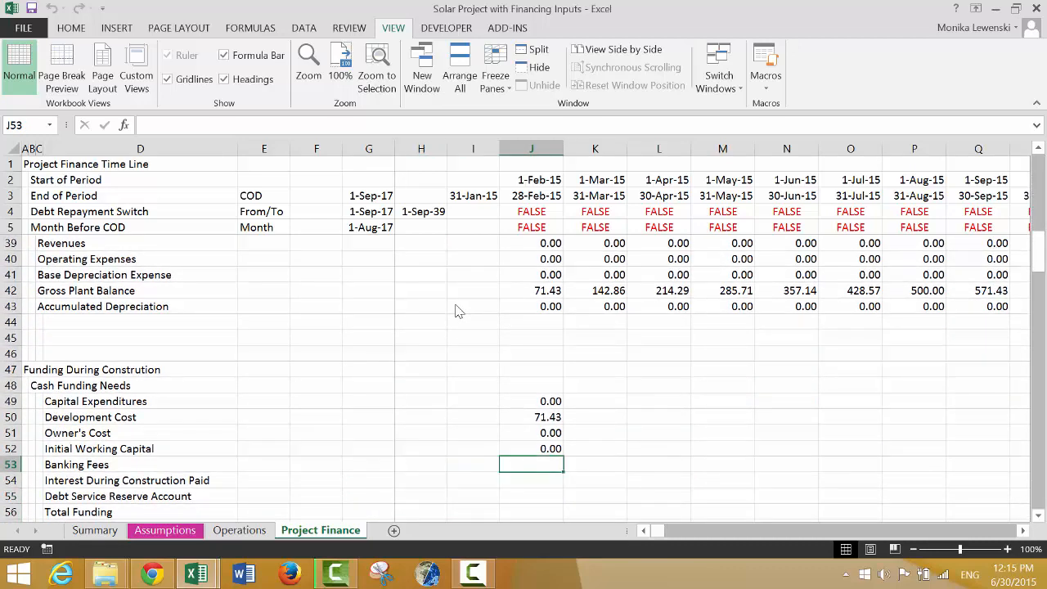
{"action": "key", "text": "Left"}
{"action": "key", "text": "Left"}
{"action": "key", "text": "Left"}
{"action": "key", "text": "Left"}
{"action": "key", "text": "Left"}
{"action": "key", "text": "Left"}
{"action": "key", "text": "Left"}
{"action": "key", "text": "Left"}
{"action": "key", "text": "Left"}
{"action": "key", "text": "Right"}
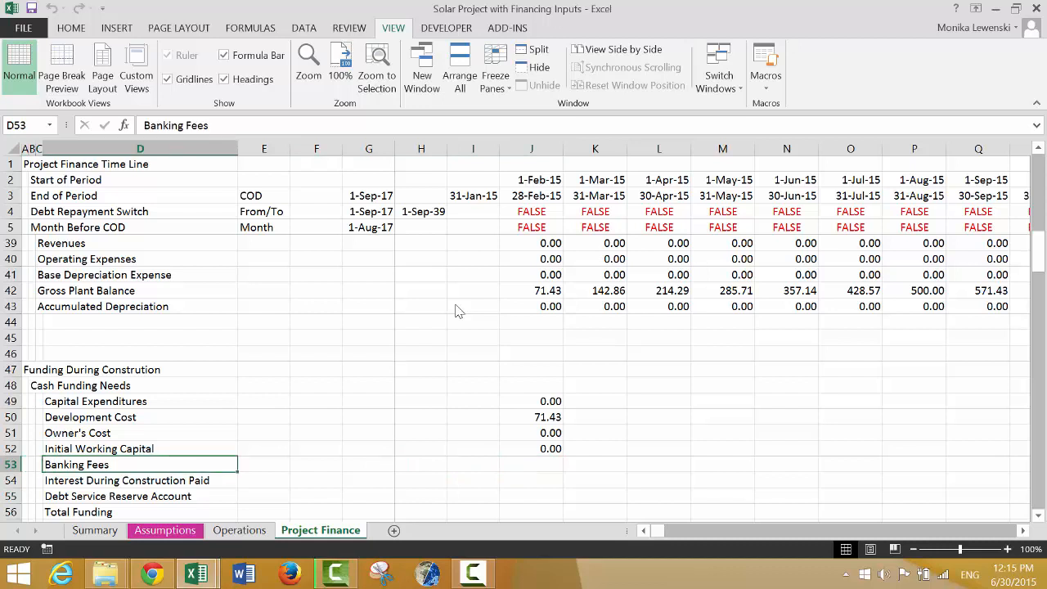
{"action": "key", "text": "F2"}
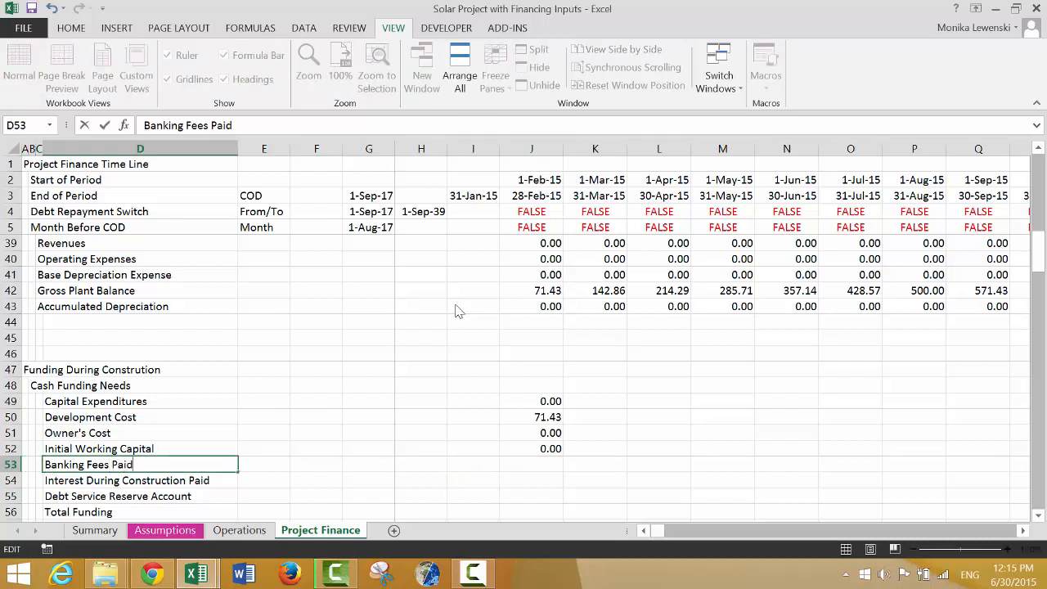
{"action": "key", "text": "Return"}
Step: Link Banking Fees Paid in J53 to Fees Paid During Construction with the formula =J111
{"action": "key", "text": "Up"}
{"action": "key", "text": "Right"}
{"action": "key", "text": "Right"}
{"action": "key", "text": "Right"}
{"action": "key", "text": "Right"}
{"action": "key", "text": "Right"}
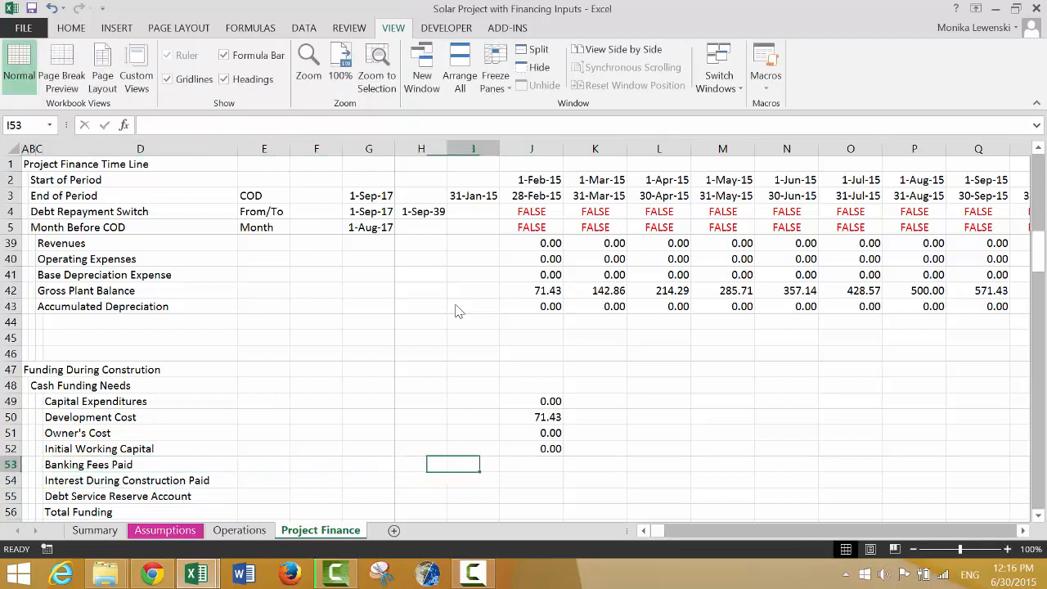
{"action": "key", "text": "Right"}
{"action": "type", "text": "="}
{"action": "key", "text": "Down"}
{"action": "key", "text": "Down"}
{"action": "key", "text": "Down"}
{"action": "key", "text": "Down"}
{"action": "key", "text": "Down"}
{"action": "key", "text": "Down"}
{"action": "key", "text": "Down"}
{"action": "key", "text": "Down"}
{"action": "key", "text": "Down"}
{"action": "key", "text": "Down"}
{"action": "key", "text": "Down"}
{"action": "key", "text": "Down"}
{"action": "key", "text": "Down"}
{"action": "key", "text": "Down"}
{"action": "key", "text": "Down"}
{"action": "key", "text": "Down"}
{"action": "key", "text": "Down"}
{"action": "key", "text": "Down"}
{"action": "key", "text": "Down"}
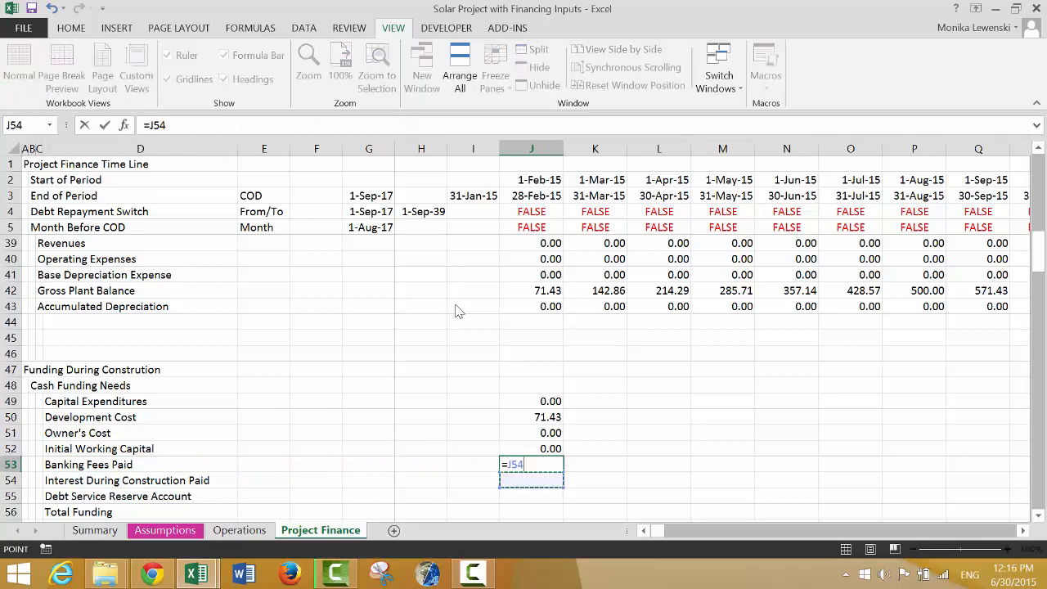
{"action": "key", "text": "Down"}
{"action": "key", "text": "Down"}
{"action": "key", "text": "Down"}
{"action": "key", "text": "Down"}
{"action": "key", "text": "Down"}
{"action": "key", "text": "Down"}
{"action": "key", "text": "Down"}
{"action": "key", "text": "Down"}
{"action": "key", "text": "Down"}
{"action": "key", "text": "Down"}
{"action": "key", "text": "Down"}
{"action": "key", "text": "Down"}
{"action": "key", "text": "Down"}
{"action": "key", "text": "Down"}
{"action": "key", "text": "Down"}
{"action": "key", "text": "Down"}
{"action": "key", "text": "Down"}
{"action": "key", "text": "Down"}
{"action": "key", "text": "Down"}
{"action": "key", "text": "Down"}
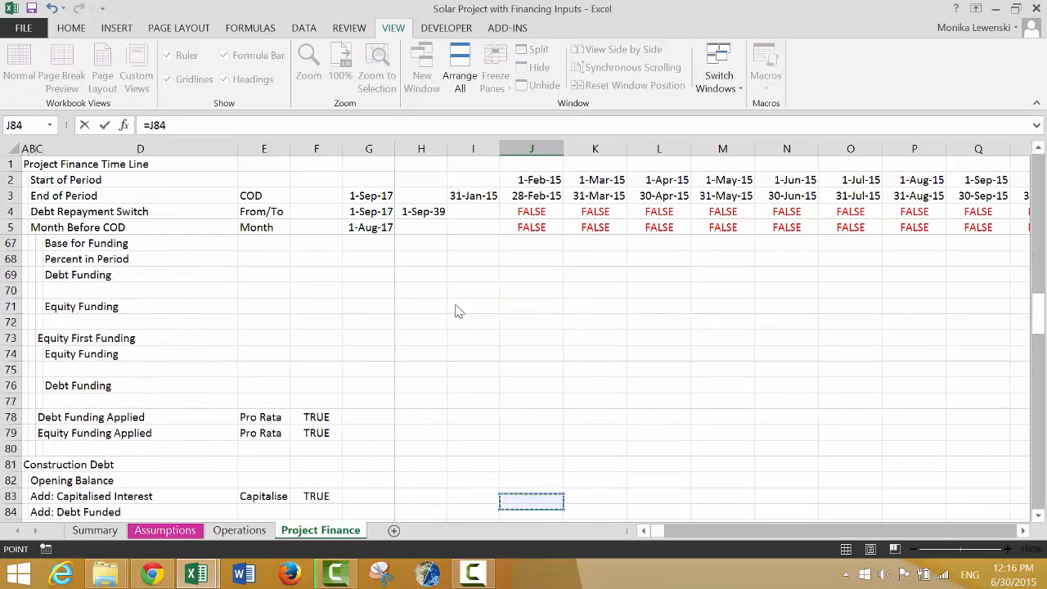
{"action": "key", "text": "Down"}
{"action": "key", "text": "Down"}
{"action": "key", "text": "Down"}
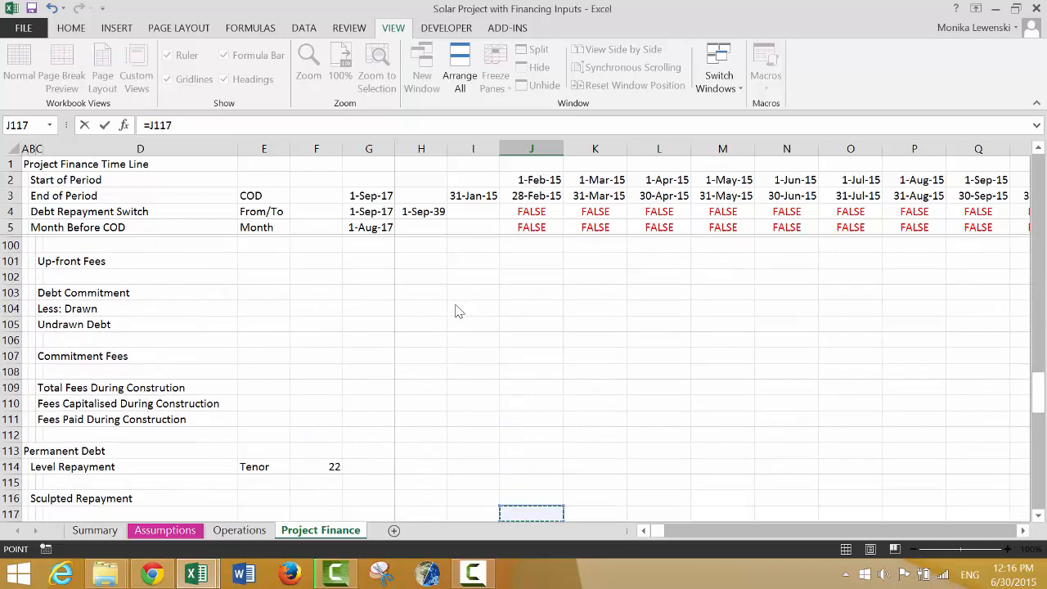
{"action": "key", "text": "Up"}
{"action": "key", "text": "Up"}
{"action": "key", "text": "Up"}
{"action": "key", "text": "Up"}
{"action": "key", "text": "Up"}
{"action": "key", "text": "Up"}
{"action": "key", "text": "Up"}
{"action": "key", "text": "Up"}
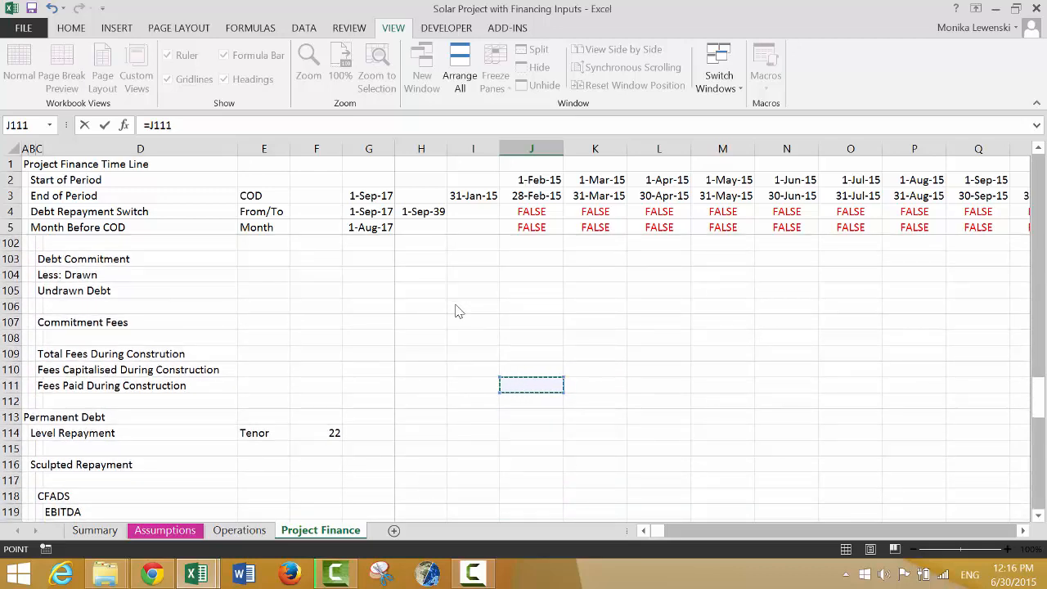
{"action": "key", "text": "Escape"}
Step: Link Interest During Construction Paid in J54 to the Interest Paid row with the formula =J99
{"action": "key", "text": "Up"}
{"action": "key", "text": "Up"}
{"action": "key", "text": "Up"}
{"action": "key", "text": "Up"}
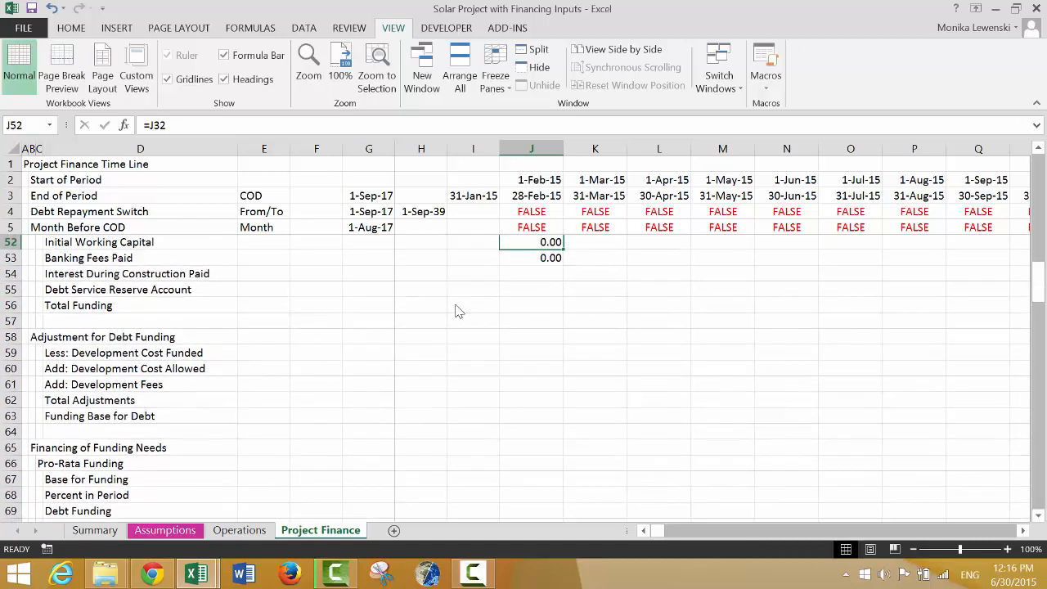
{"action": "key", "text": "Down"}
{"action": "key", "text": "Down"}
{"action": "key", "text": "Down"}
{"action": "key", "text": "Down"}
{"action": "key", "text": "Down"}
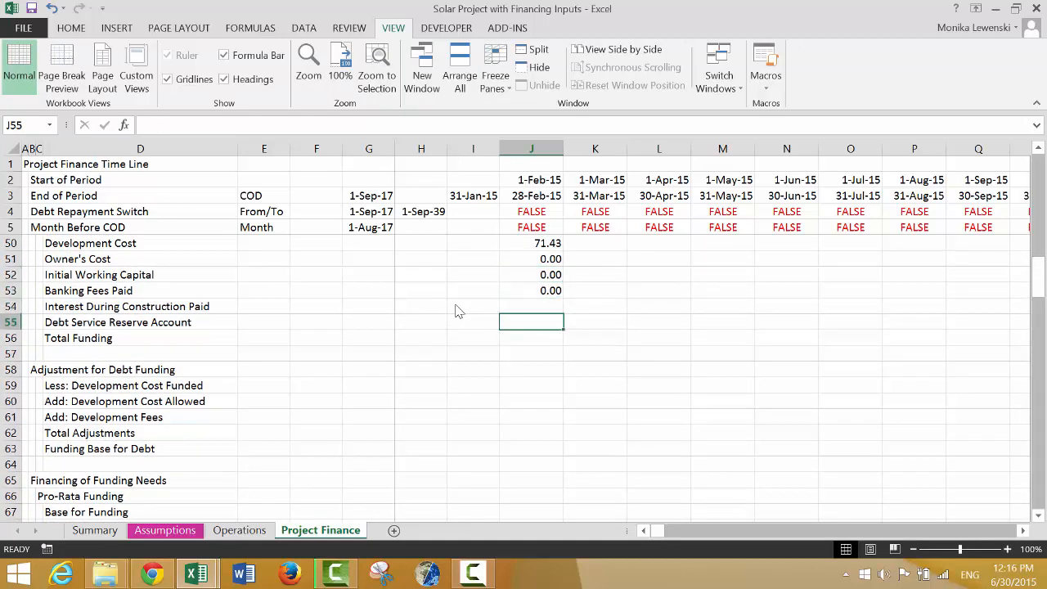
{"action": "key", "text": "Up"}
{"action": "key", "text": "Up"}
{"action": "key", "text": "Down"}
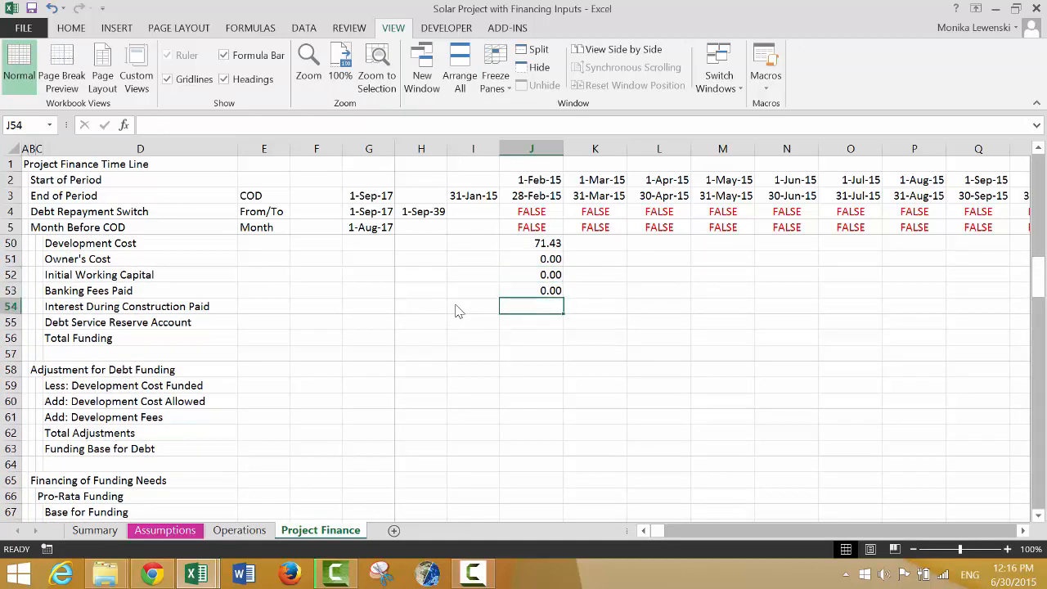
{"action": "type", "text": "="}
{"action": "key", "text": "Down"}
{"action": "key", "text": "Down"}
{"action": "key", "text": "Down"}
{"action": "key", "text": "Down"}
{"action": "key", "text": "Down"}
{"action": "key", "text": "Down"}
{"action": "key", "text": "Down"}
{"action": "key", "text": "Down"}
{"action": "key", "text": "Down"}
{"action": "key", "text": "Down"}
{"action": "key", "text": "Down"}
{"action": "key", "text": "Down"}
{"action": "key", "text": "Down"}
{"action": "key", "text": "Down"}
{"action": "key", "text": "Down"}
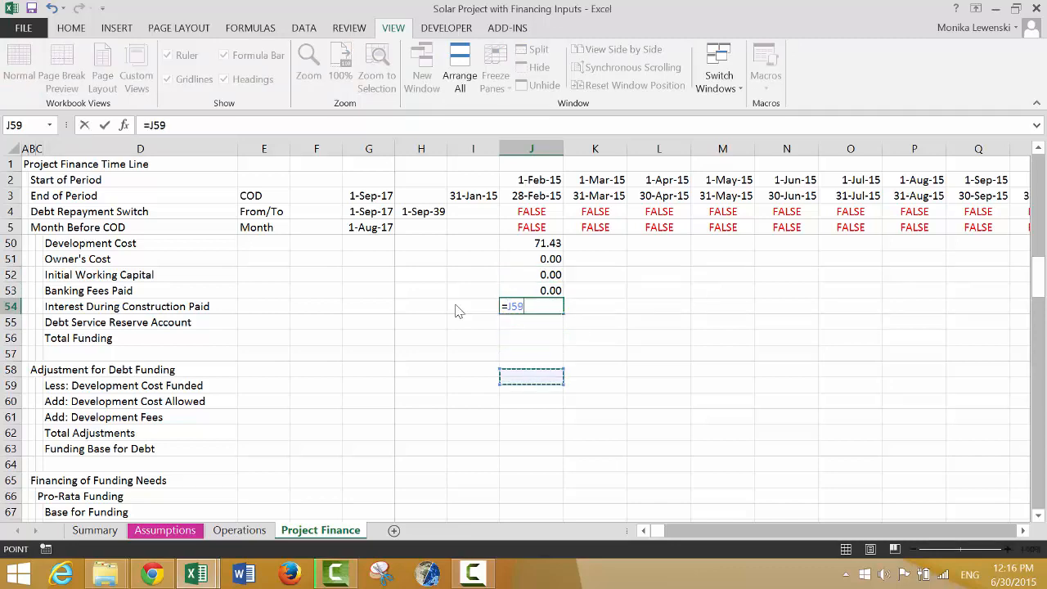
{"action": "key", "text": "Down"}
{"action": "key", "text": "Down"}
{"action": "key", "text": "Down"}
{"action": "key", "text": "Down"}
{"action": "key", "text": "Down"}
{"action": "key", "text": "Down"}
{"action": "key", "text": "Down"}
{"action": "key", "text": "Down"}
{"action": "key", "text": "Down"}
{"action": "key", "text": "Down"}
{"action": "key", "text": "Down"}
{"action": "key", "text": "Down"}
{"action": "key", "text": "Down"}
{"action": "key", "text": "Down"}
{"action": "key", "text": "Down"}
{"action": "key", "text": "Down"}
{"action": "key", "text": "Down"}
{"action": "key", "text": "Down"}
{"action": "key", "text": "Down"}
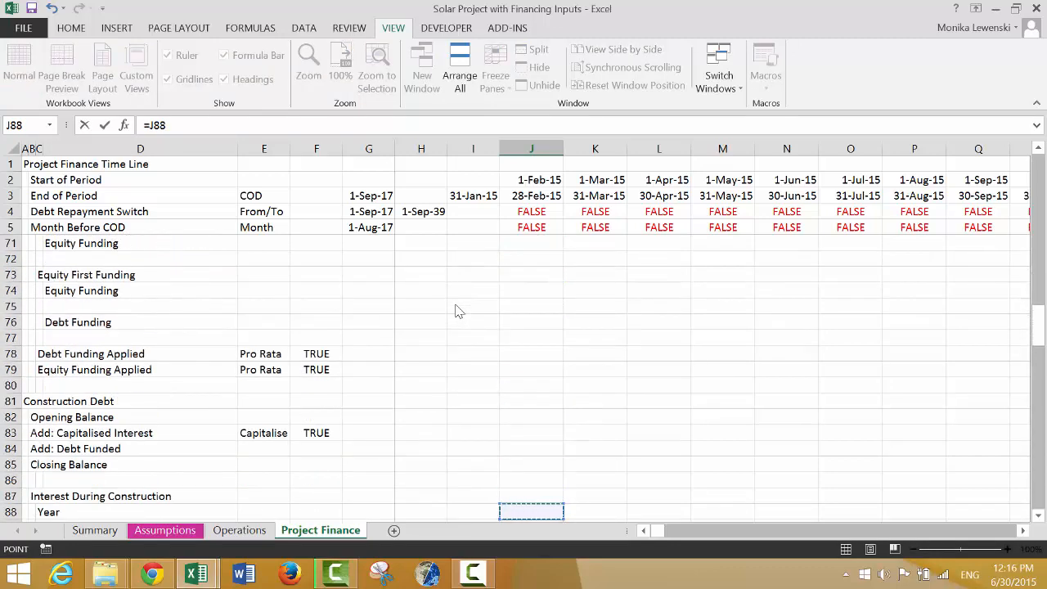
{"action": "key", "text": "Up"}
{"action": "key", "text": "Down"}
{"action": "key", "text": "Down"}
{"action": "key", "text": "Down"}
{"action": "key", "text": "Down"}
{"action": "key", "text": "Down"}
{"action": "key", "text": "Down"}
{"action": "key", "text": "Down"}
{"action": "key", "text": "Down"}
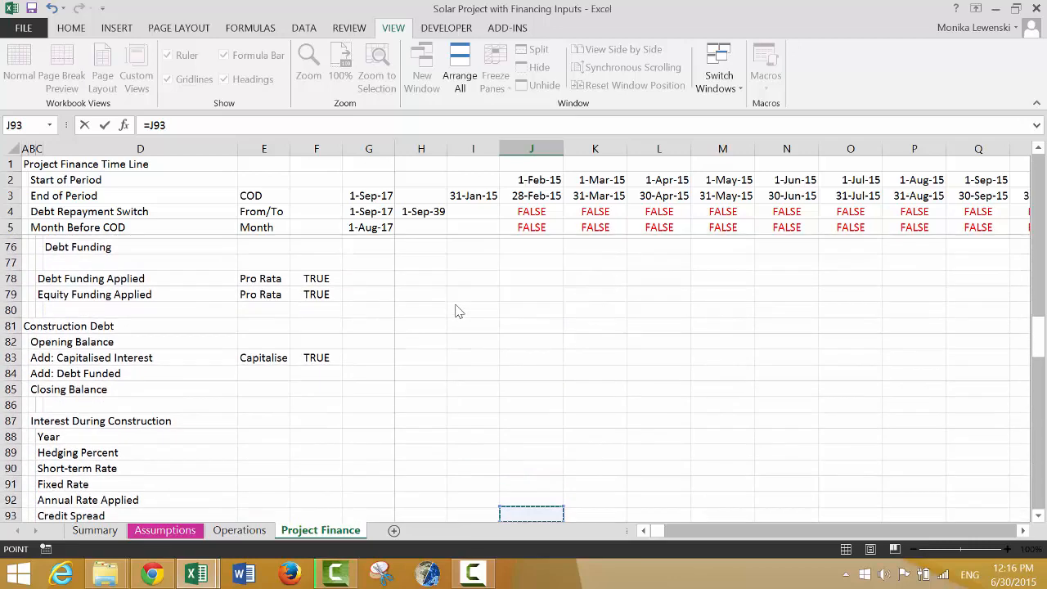
{"action": "key", "text": "Down"}
{"action": "key", "text": "Down"}
{"action": "key", "text": "Down"}
{"action": "key", "text": "Down"}
{"action": "key", "text": "Down"}
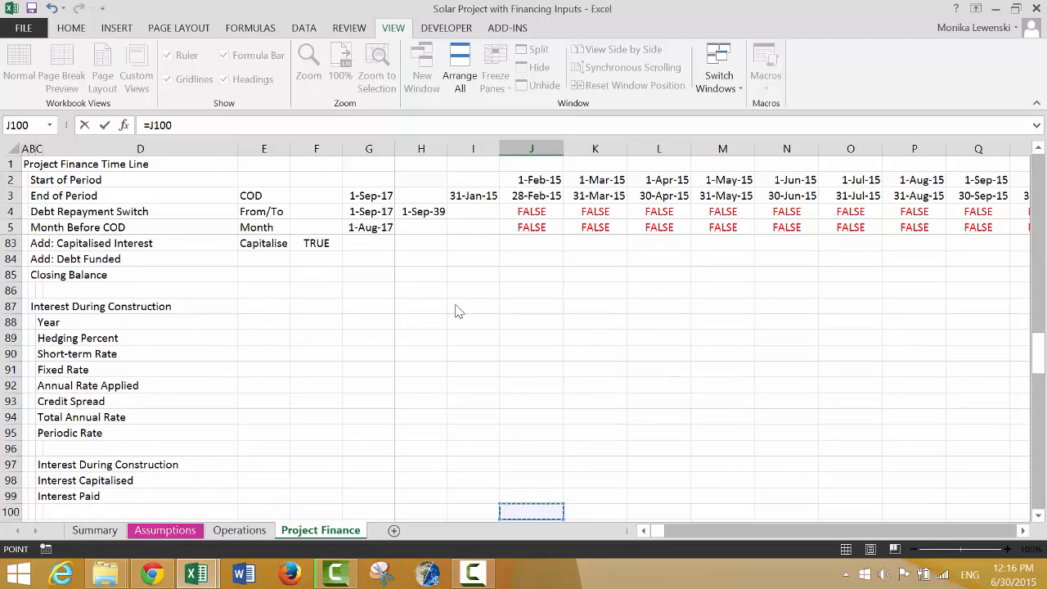
{"action": "key", "text": "Up"}
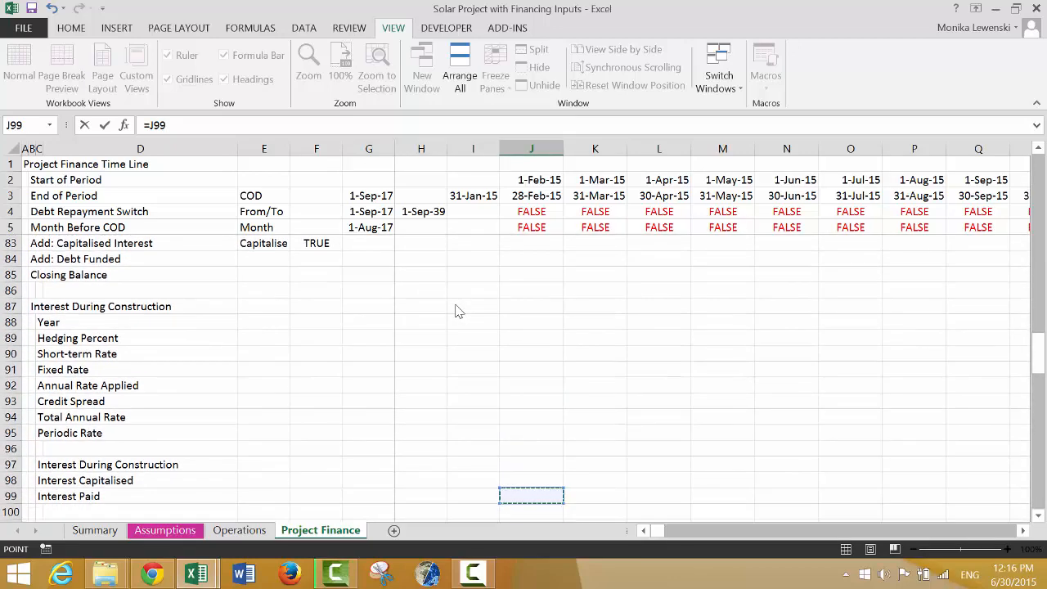
{"action": "key", "text": "Return"}
Step: Calculate Total Funding in J56 with =SUM(J49:J55), including the empty Debt Service Reserve Account row
{"action": "key", "text": "Up"}
{"action": "key", "text": "Up"}
{"action": "key", "text": "Up"}
{"action": "key", "text": "Down"}
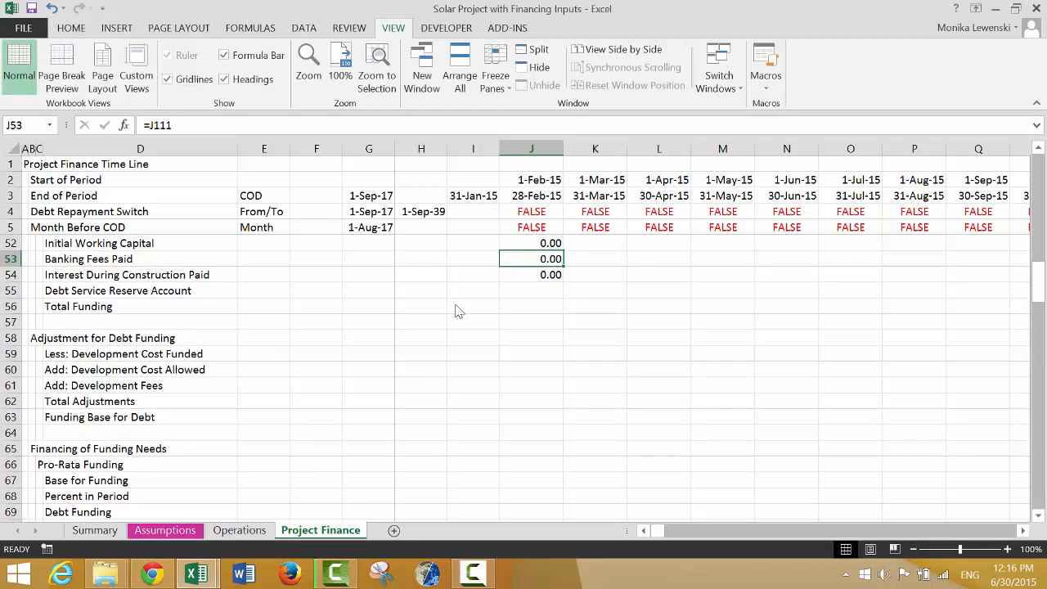
{"action": "key", "text": "Down"}
{"action": "key", "text": "Down"}
{"action": "key", "text": "Down"}
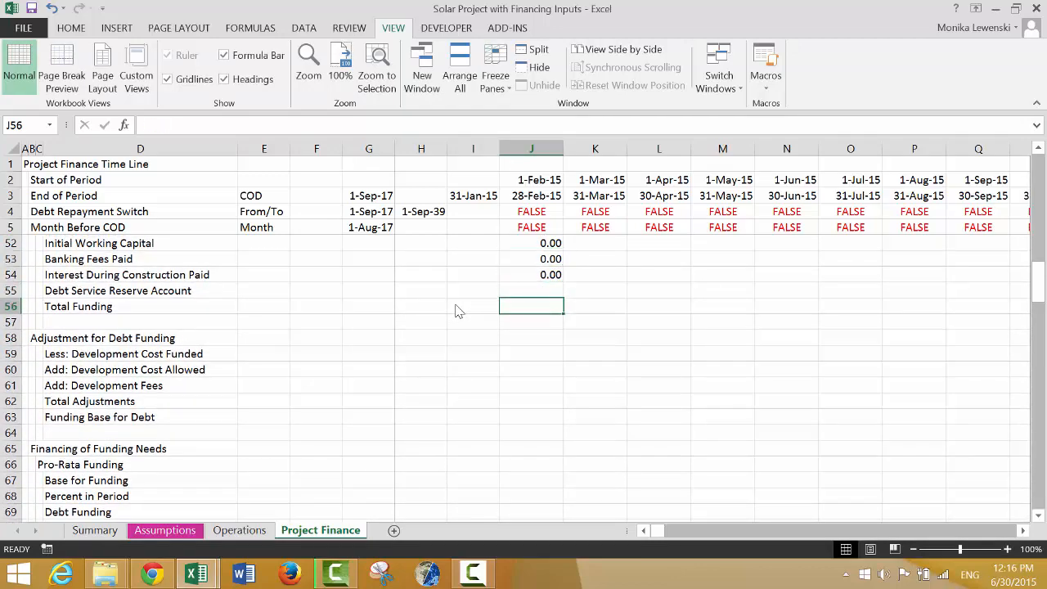
{"action": "key", "text": "alt+equal"}
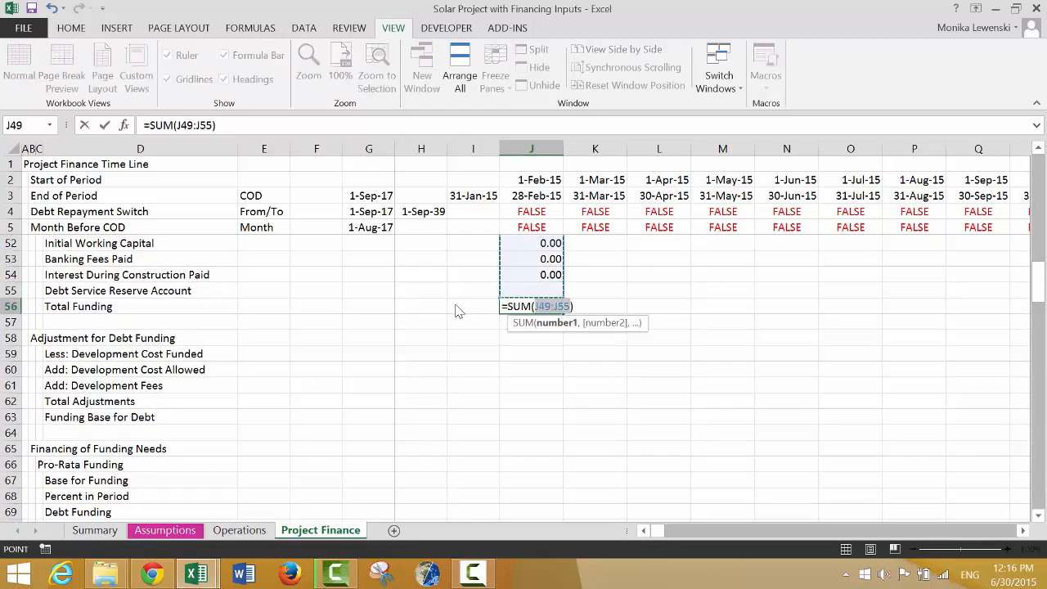
{"action": "key", "text": "Return"}
Step: Fill the Cash Funding Needs formulas in J49:J56 rightward across the time line periods
{"action": "key", "text": "Up"}
{"action": "key", "text": "Up"}
{"action": "key", "text": "Up"}
{"action": "key", "text": "Up"}
{"action": "key", "text": "Up"}
{"action": "key", "text": "Up"}
{"action": "key", "text": "Up"}
{"action": "key", "text": "Up"}
{"action": "key", "text": "Up"}
{"action": "key", "text": "Up"}
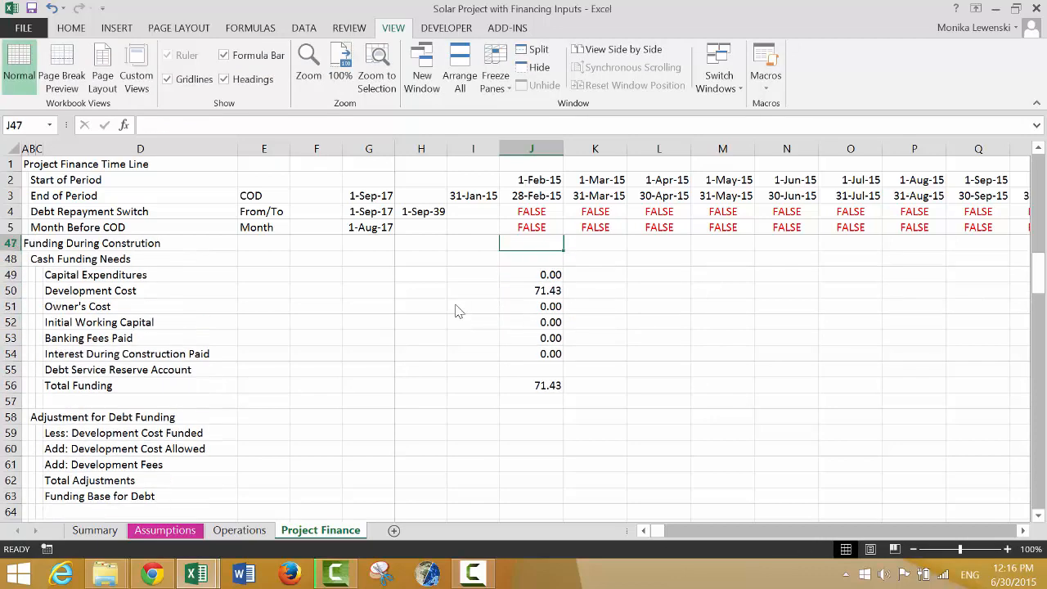
{"action": "key", "text": "Down"}
{"action": "key", "text": "Down"}
{"action": "key", "text": "shift+Down"}
{"action": "key", "text": "shift+Down"}
{"action": "key", "text": "shift+Down"}
{"action": "key", "text": "shift+Down"}
{"action": "key", "text": "shift+Down"}
{"action": "key", "text": "shift+Down"}
{"action": "key", "text": "shift+Down"}
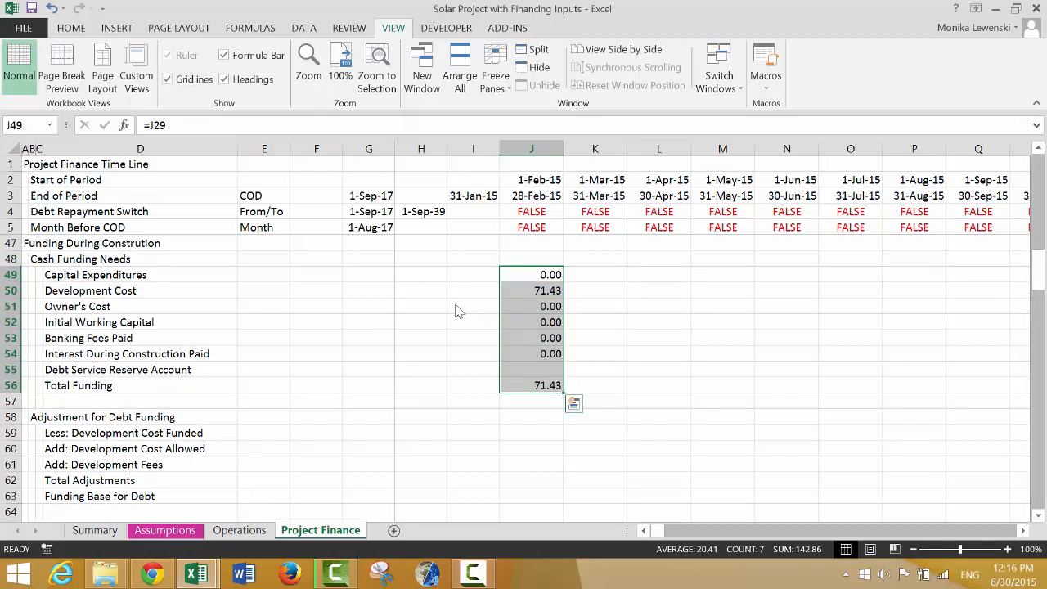
{"action": "key", "text": "ctrl+shift+r"}
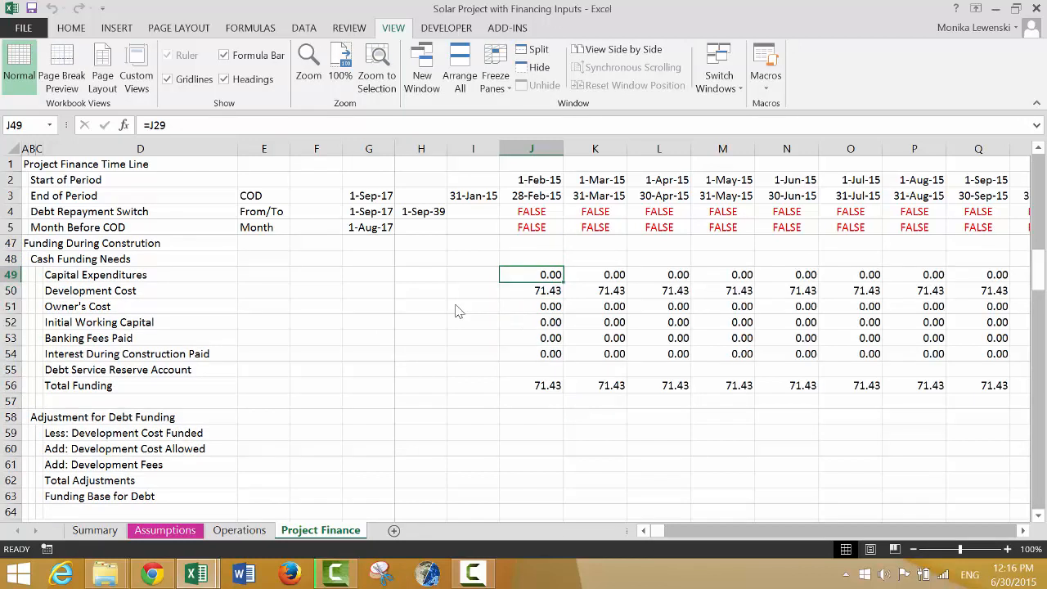
Step: Go to the first time line period of the Adjustment for Debt Funding row, cell J58
{"action": "key", "text": "Down"}
{"action": "key", "text": "Down"}
{"action": "key", "text": "Down"}
{"action": "key", "text": "Down"}
{"action": "key", "text": "Down"}
{"action": "key", "text": "Down"}
{"action": "key", "text": "Down"}
{"action": "key", "text": "Down"}
{"action": "key", "text": "Down"}
{"action": "key", "text": "Down"}
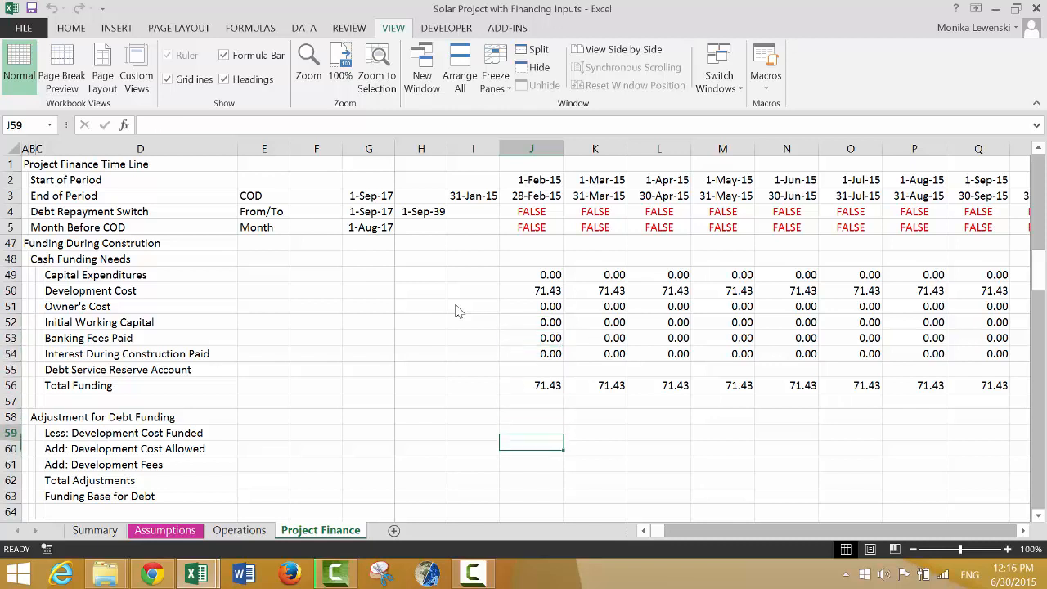
{"action": "key", "text": "Up"}
{"action": "key", "text": "Left"}
{"action": "key", "text": "Left"}
{"action": "key", "text": "Right"}
{"action": "key", "text": "Right"}
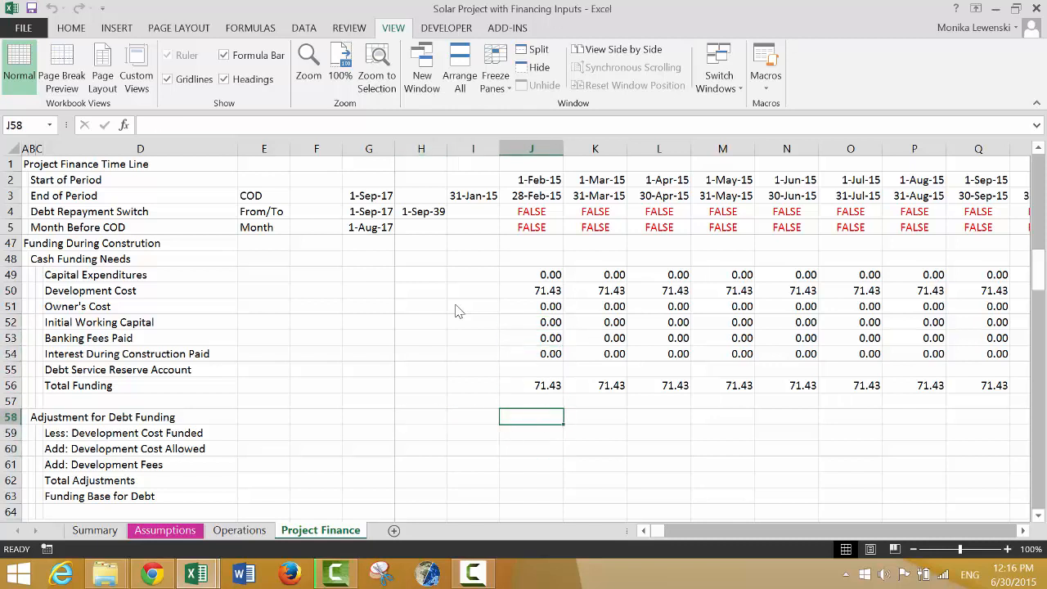
{"action": "type", "text": "="}
{"action": "key", "text": "Up"}
{"action": "key", "text": "Up"}
{"action": "key", "text": "Up"}
{"action": "key", "text": "Up"}
{"action": "key", "text": "Up"}
{"action": "key", "text": "Up"}
{"action": "key", "text": "Up"}
{"action": "key", "text": "Up"}
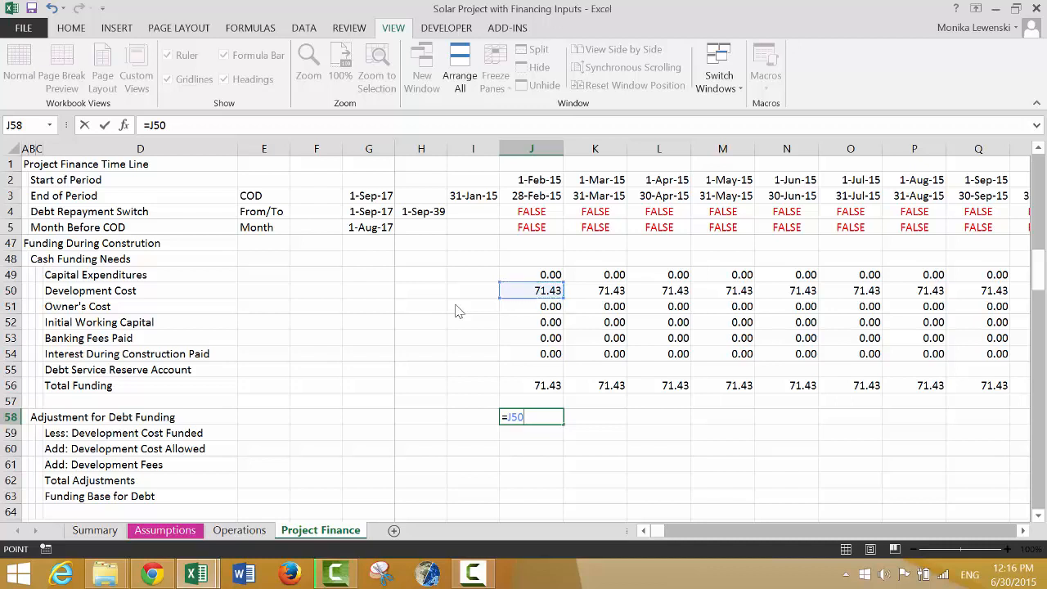
{"action": "key", "text": "Escape"}
Step: Enter the negative Development Cost in J58 with the formula =-J50 and fill it rightward across the time line
{"action": "type", "text": "=-"}
{"action": "key", "text": "Up"}
{"action": "key", "text": "Up"}
{"action": "key", "text": "Up"}
{"action": "key", "text": "Up"}
{"action": "key", "text": "Up"}
{"action": "key", "text": "Up"}
{"action": "key", "text": "Up"}
{"action": "key", "text": "Up"}
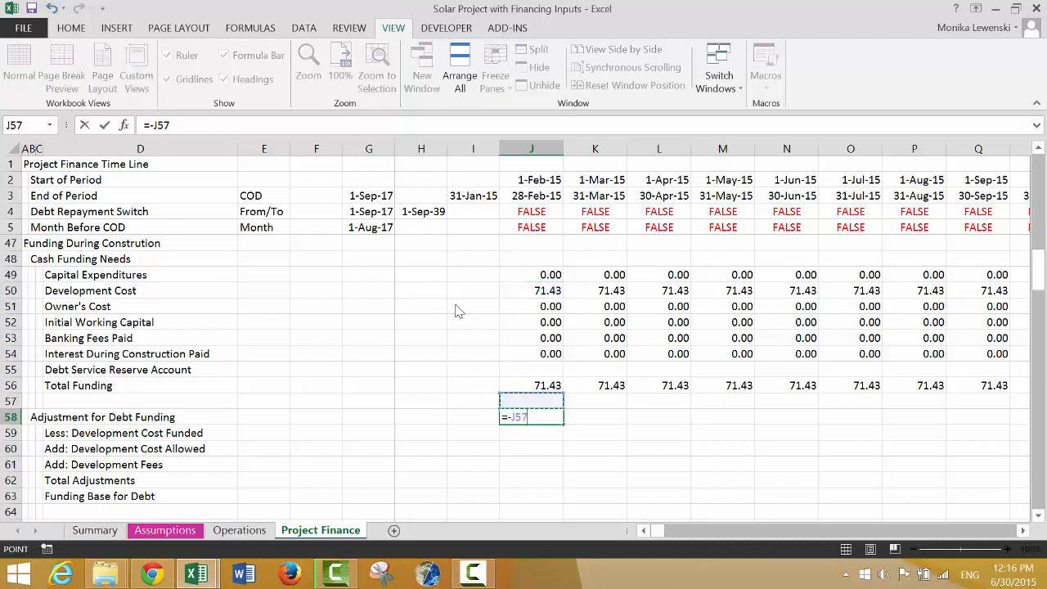
{"action": "key", "text": "ctrl+Return"}
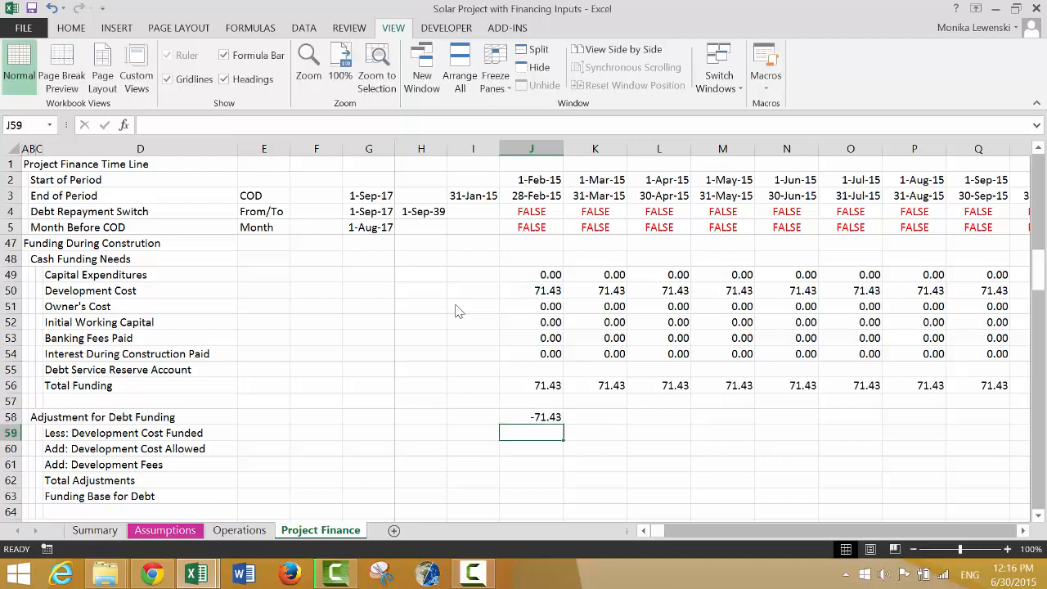
{"action": "key", "text": "ctrl+shift+r"}
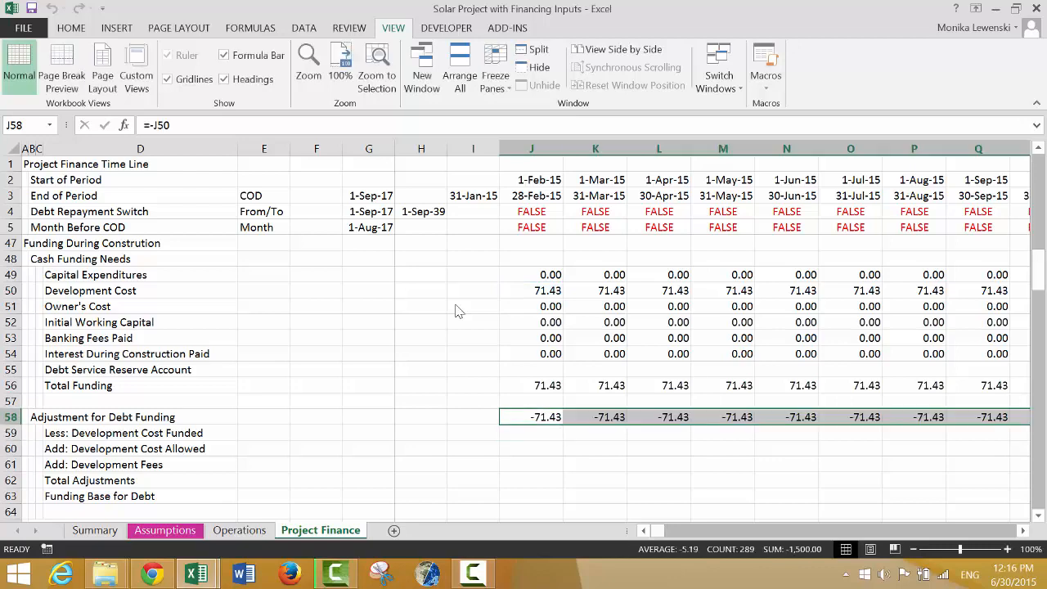
Step: Add the label Financial Close in B6, directly below the Month Before COD row
{"action": "key", "text": "Left"}
{"action": "key", "text": "Left"}
{"action": "key", "text": "Left"}
{"action": "key", "text": "Left"}
{"action": "key", "text": "Left"}
{"action": "key", "text": "Left"}
{"action": "key", "text": "Left"}
{"action": "key", "text": "Left"}
{"action": "key", "text": "Left"}
{"action": "key", "text": "Up"}
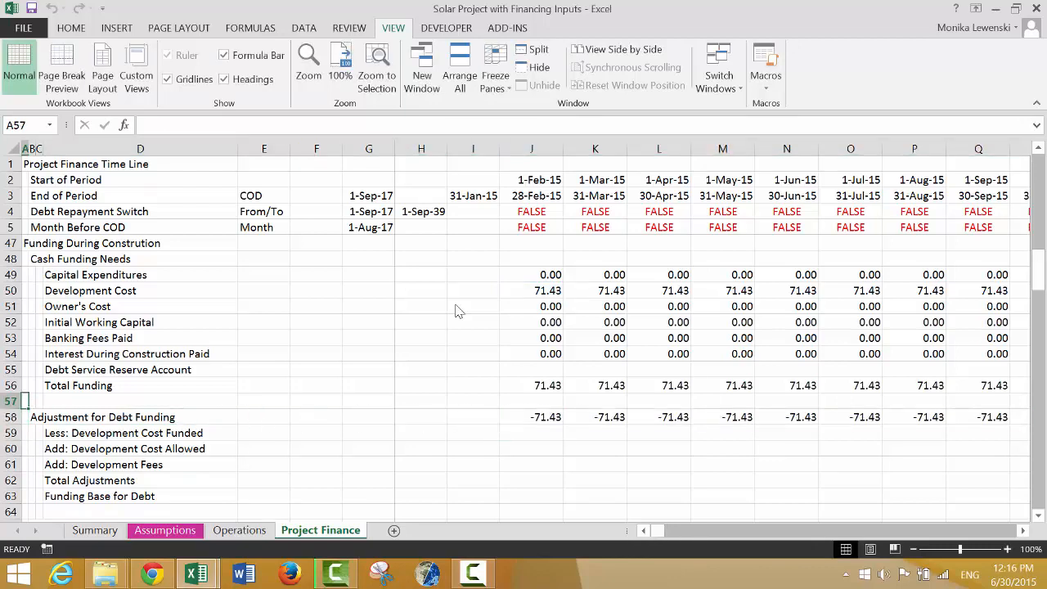
{"action": "key", "text": "Up"}
{"action": "key", "text": "Up"}
{"action": "key", "text": "Up"}
{"action": "key", "text": "Up"}
{"action": "key", "text": "Up"}
{"action": "key", "text": "Up"}
{"action": "key", "text": "Up"}
{"action": "key", "text": "Up"}
{"action": "key", "text": "Up"}
{"action": "key", "text": "Up"}
{"action": "key", "text": "Up"}
{"action": "key", "text": "Up"}
{"action": "key", "text": "Up"}
{"action": "key", "text": "Up"}
{"action": "key", "text": "Up"}
{"action": "key", "text": "Up"}
{"action": "key", "text": "Up"}
{"action": "key", "text": "Up"}
{"action": "key", "text": "Up"}
{"action": "key", "text": "Up"}
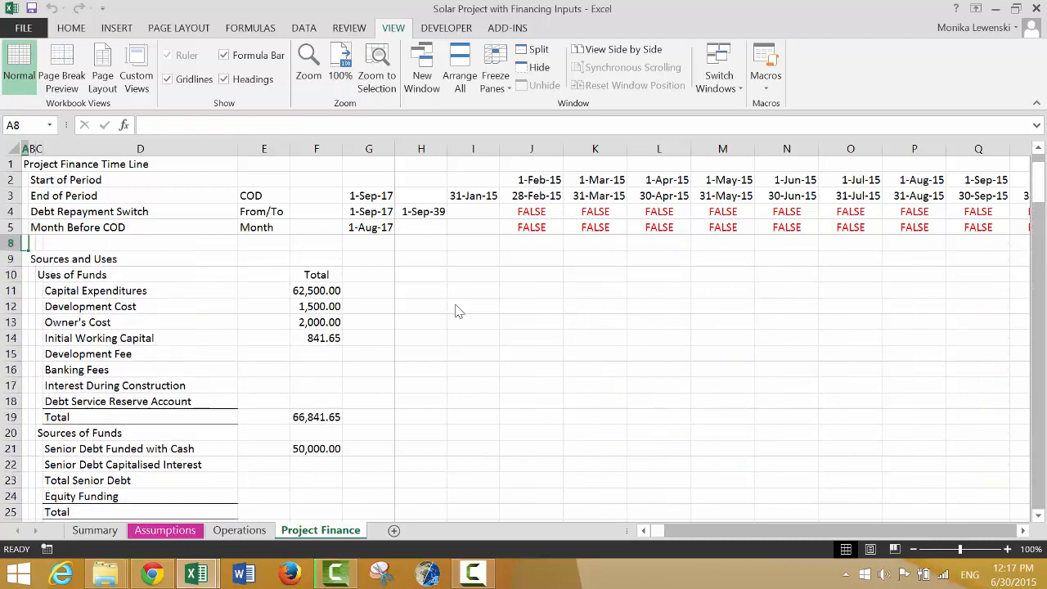
{"action": "key", "text": "Up"}
{"action": "key", "text": "Up"}
{"action": "key", "text": "Up"}
{"action": "key", "text": "Up"}
{"action": "key", "text": "Up"}
{"action": "key", "text": "Up"}
{"action": "key", "text": "Up"}
{"action": "key", "text": "Down"}
{"action": "key", "text": "Down"}
{"action": "key", "text": "Down"}
{"action": "key", "text": "Down"}
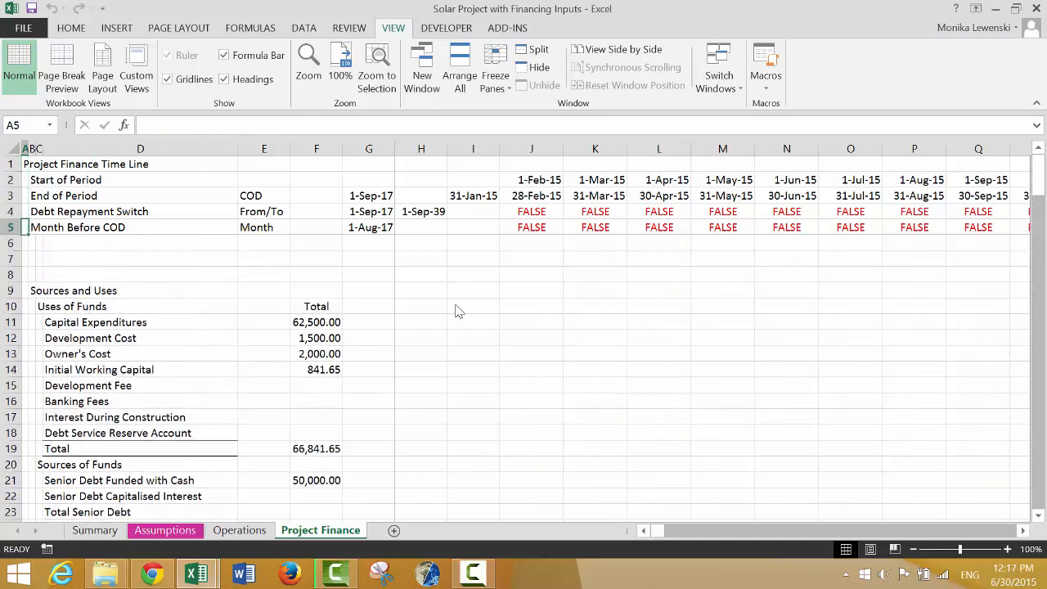
{"action": "key", "text": "Down"}
{"action": "key", "text": "Right"}
{"action": "key", "text": "Right"}
{"action": "key", "text": "Right"}
{"action": "key", "text": "Right"}
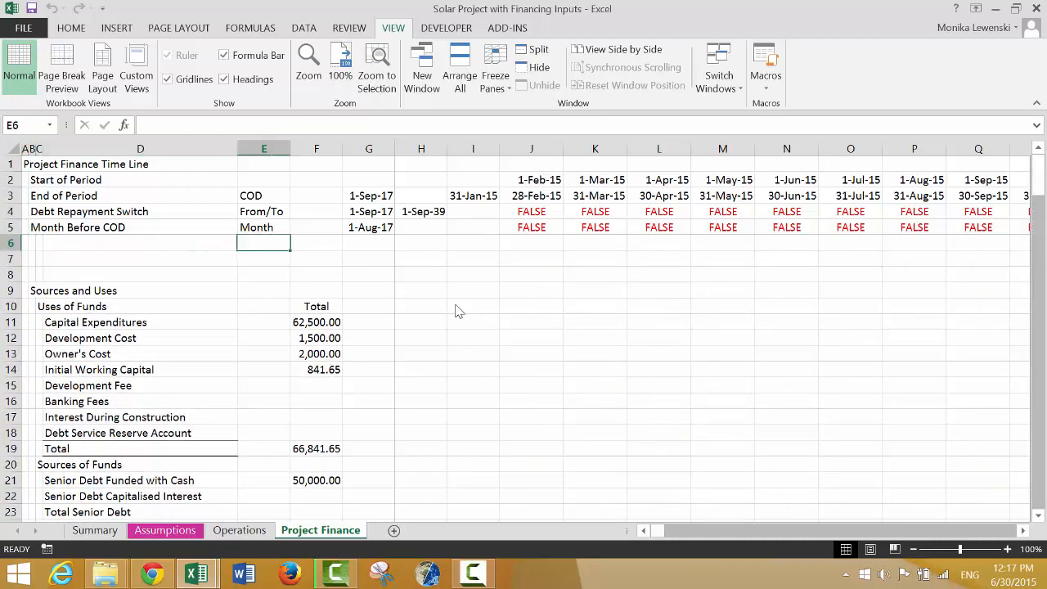
{"action": "key", "text": "Left"}
{"action": "key", "text": "Left"}
{"action": "key", "text": "Left"}
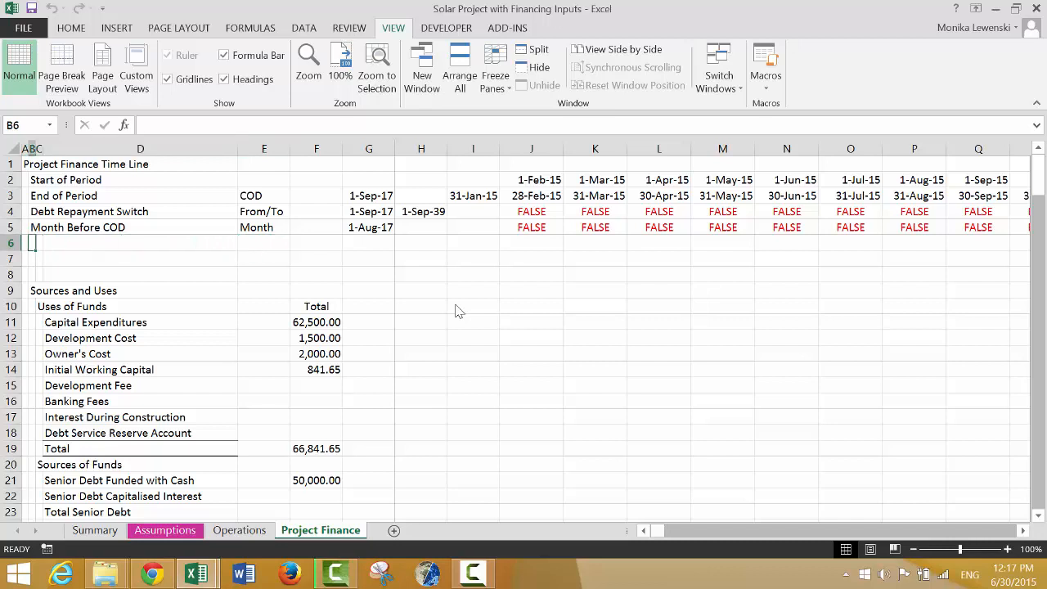
{"action": "type", "text": "Financia"}
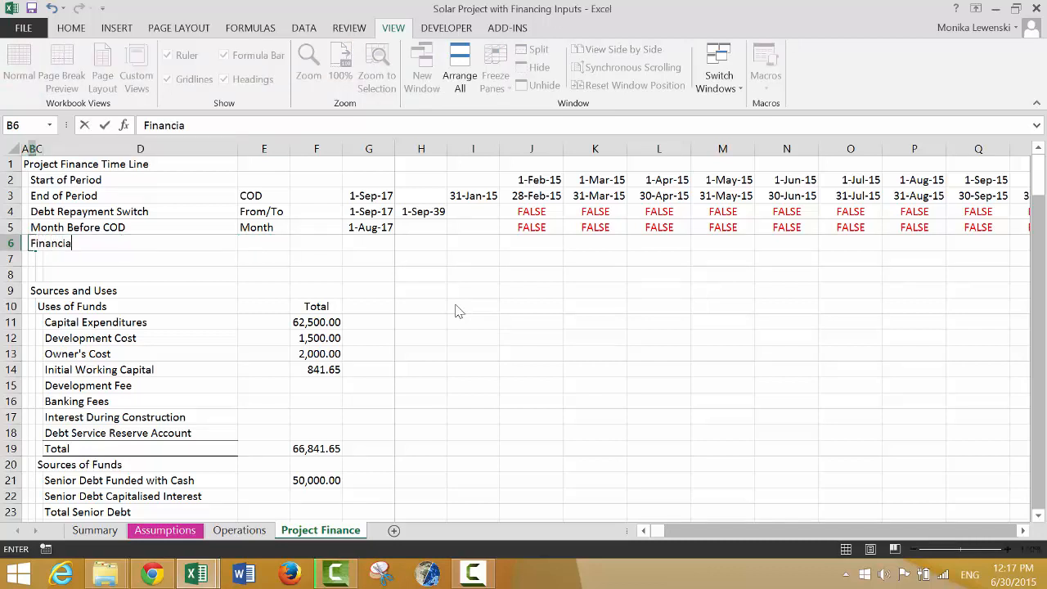
{"action": "type", "text": "l Close"}
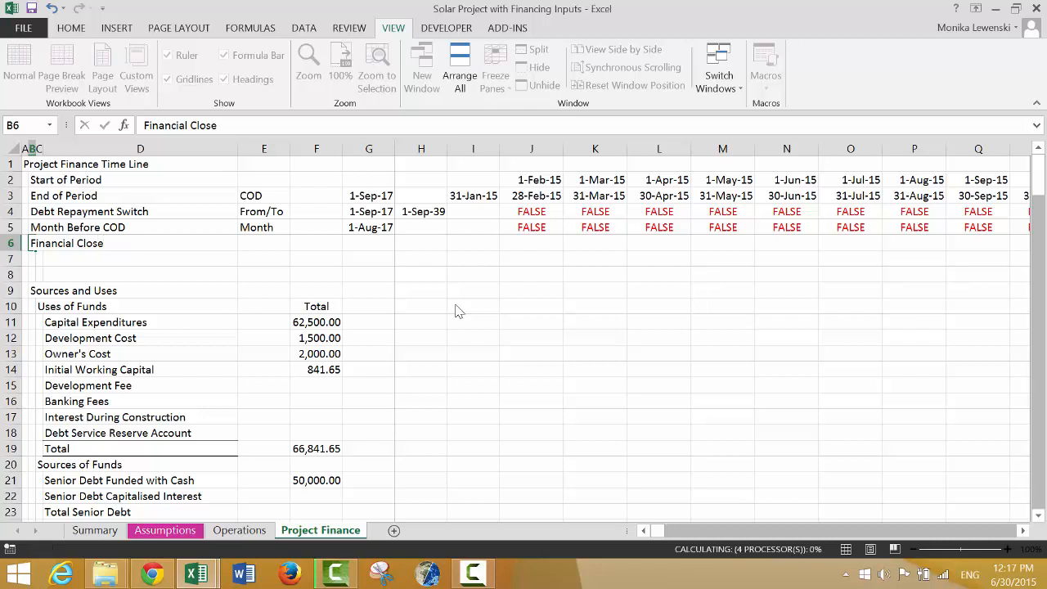
{"action": "key", "text": "Return"}
Step: Enter Month as the unit for the Financial Close row in E6
{"action": "key", "text": "Up"}
{"action": "key", "text": "Right"}
{"action": "key", "text": "Right"}
{"action": "key", "text": "Right"}
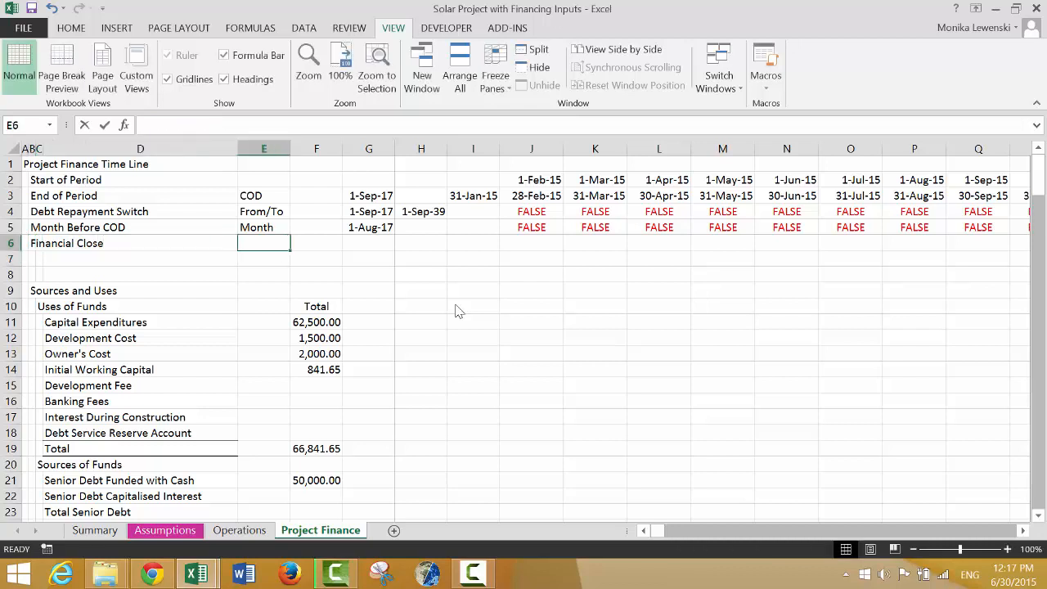
{"action": "type", "text": "Month"}
{"action": "key", "text": "Return"}
Step: Link G6 to the Financial Close date on the Assumptions sheet with the formula =Assumptions!F5
{"action": "key", "text": "Up"}
{"action": "key", "text": "Right"}
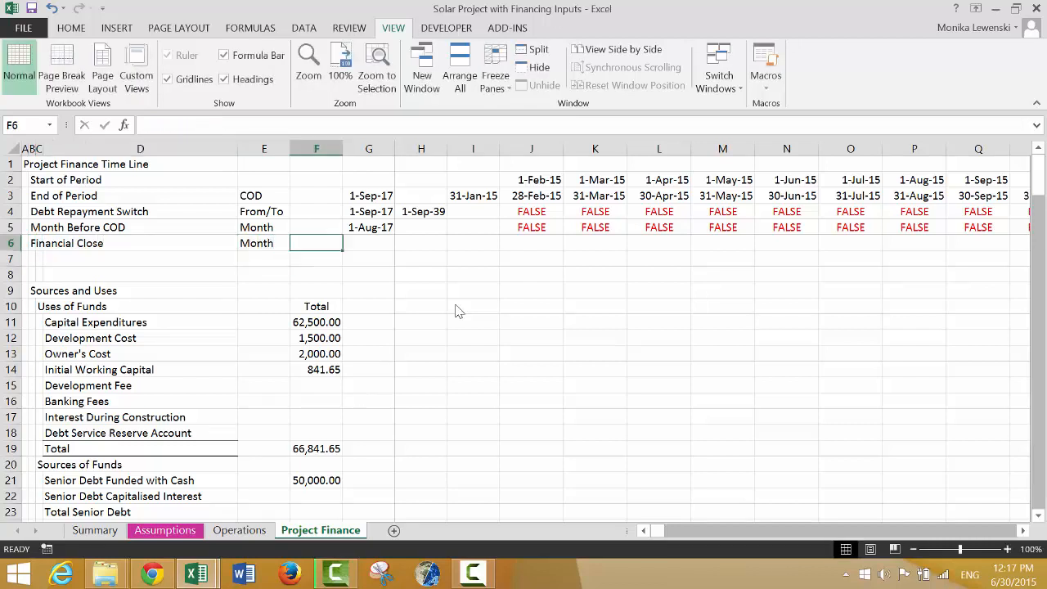
{"action": "key", "text": "Right"}
{"action": "type", "text": "="}
{"action": "key", "text": "ctrl+Page_Up"}
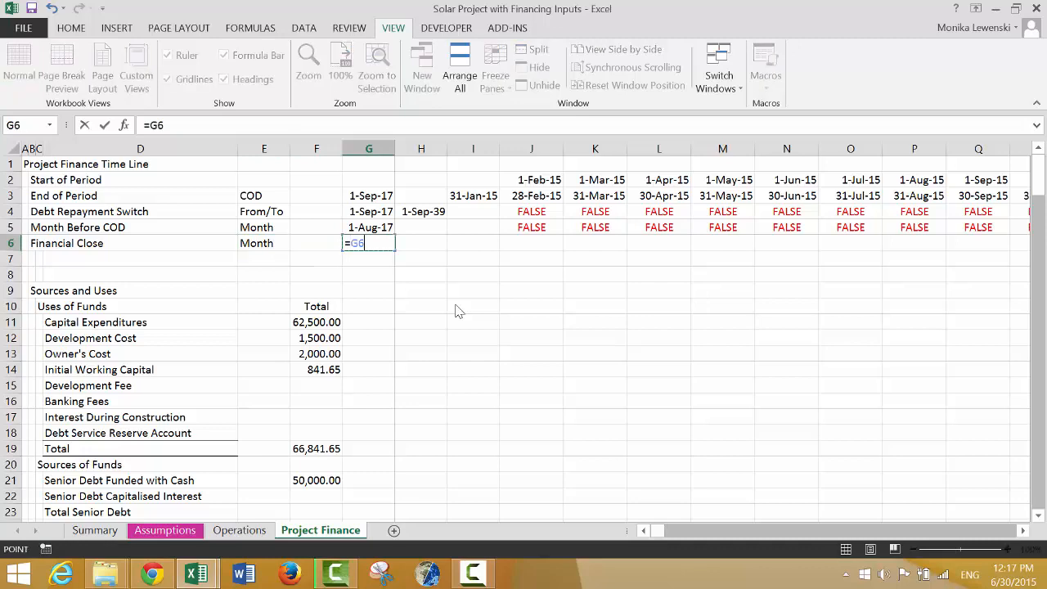
{"action": "key", "text": "ctrl+Page_Up"}
{"action": "key", "text": "ctrl+Page_Up"}
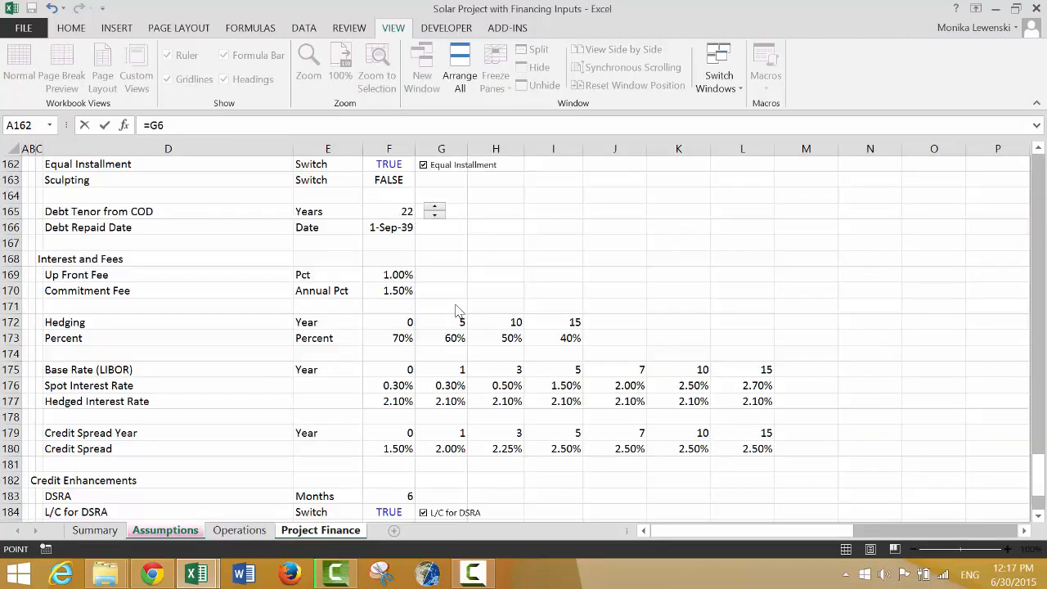
{"action": "key", "text": "Up"}
{"action": "key", "text": "Up"}
{"action": "key", "text": "Up"}
{"action": "key", "text": "Up"}
{"action": "key", "text": "Up"}
{"action": "key", "text": "Up"}
{"action": "key", "text": "Up"}
{"action": "key", "text": "Up"}
{"action": "key", "text": "Up"}
{"action": "key", "text": "Up"}
{"action": "key", "text": "Up"}
{"action": "key", "text": "Up"}
{"action": "key", "text": "Up"}
{"action": "key", "text": "Up"}
{"action": "key", "text": "Up"}
{"action": "key", "text": "Up"}
{"action": "key", "text": "Up"}
{"action": "key", "text": "Up"}
{"action": "key", "text": "Up"}
{"action": "key", "text": "Up"}
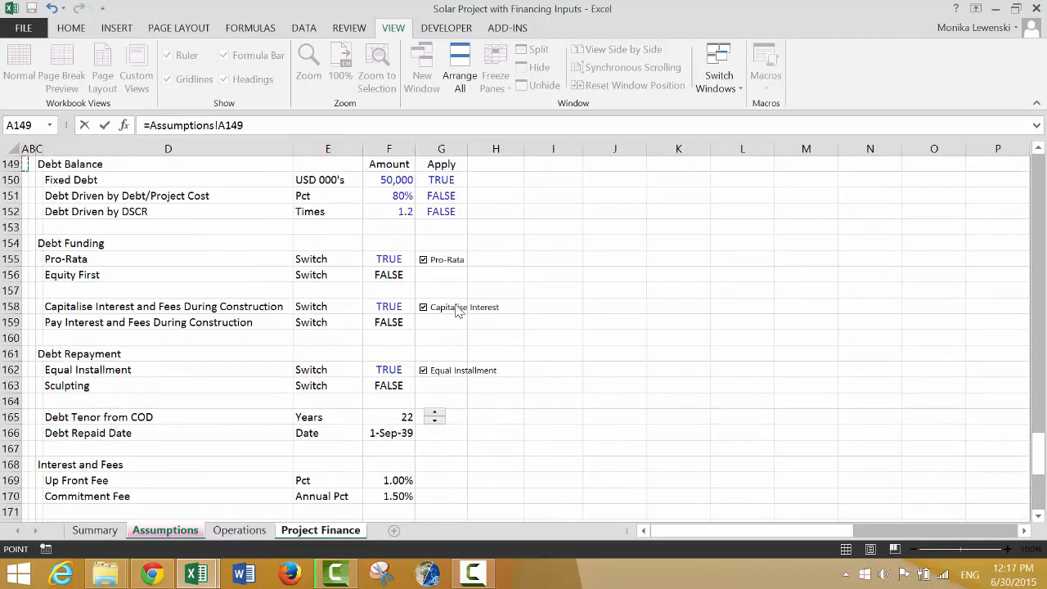
{"action": "key", "text": "Up"}
{"action": "key", "text": "Up"}
{"action": "key", "text": "Up"}
{"action": "key", "text": "Up"}
{"action": "key", "text": "Up"}
{"action": "key", "text": "Up"}
{"action": "key", "text": "Up"}
{"action": "key", "text": "Up"}
{"action": "key", "text": "Up"}
{"action": "key", "text": "Up"}
{"action": "key", "text": "Up"}
{"action": "key", "text": "Up"}
{"action": "key", "text": "Up"}
{"action": "key", "text": "Up"}
{"action": "key", "text": "Up"}
{"action": "key", "text": "Up"}
{"action": "key", "text": "Up"}
{"action": "key", "text": "Up"}
{"action": "key", "text": "Up"}
{"action": "key", "text": "Up"}
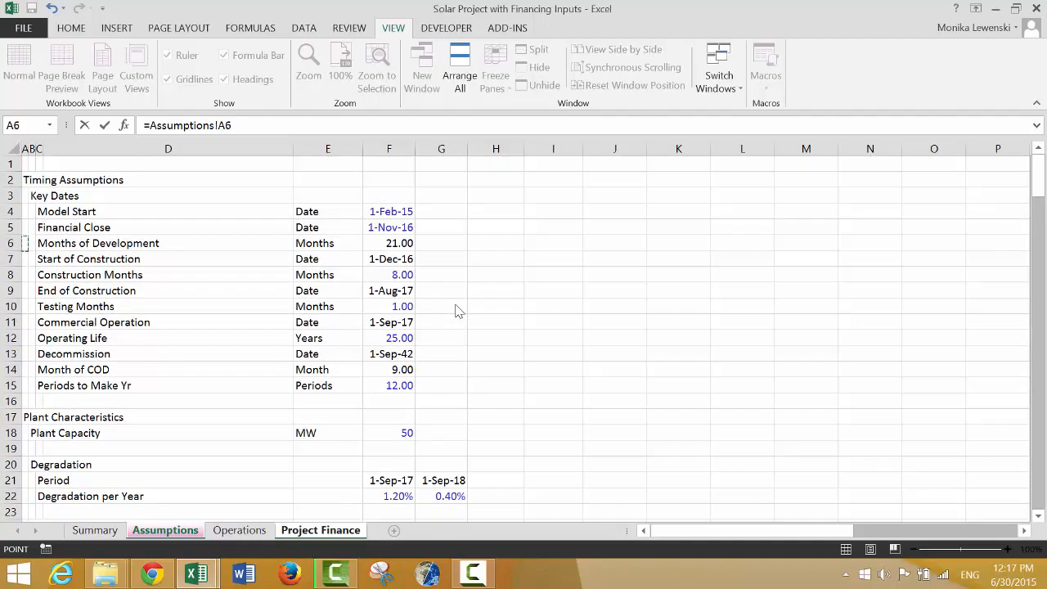
{"action": "key", "text": "Right"}
{"action": "key", "text": "Right"}
{"action": "key", "text": "Right"}
{"action": "key", "text": "Right"}
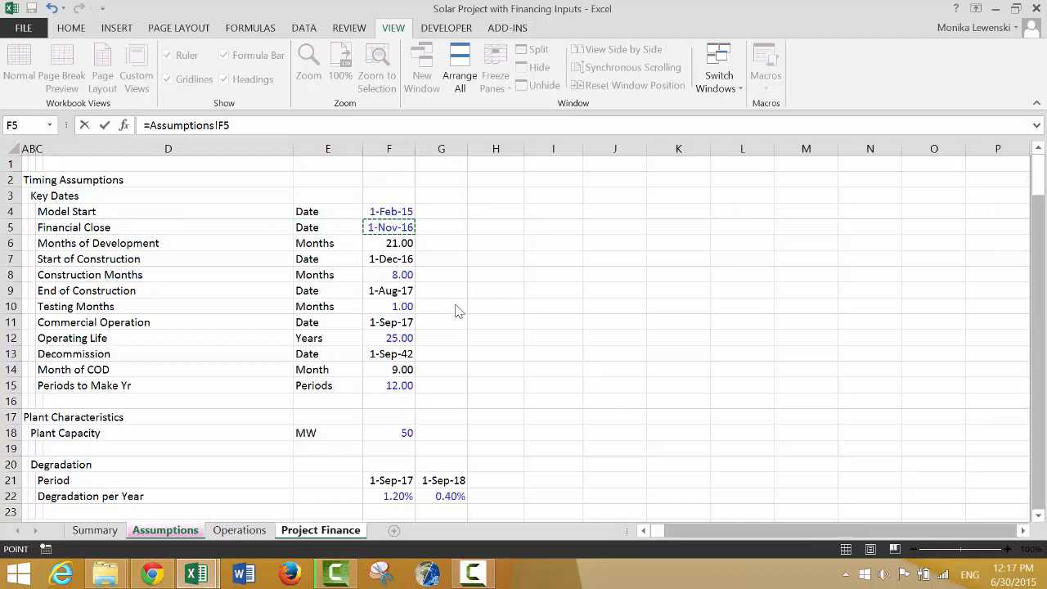
{"action": "key", "text": "Return"}
{"action": "key", "text": "Up"}
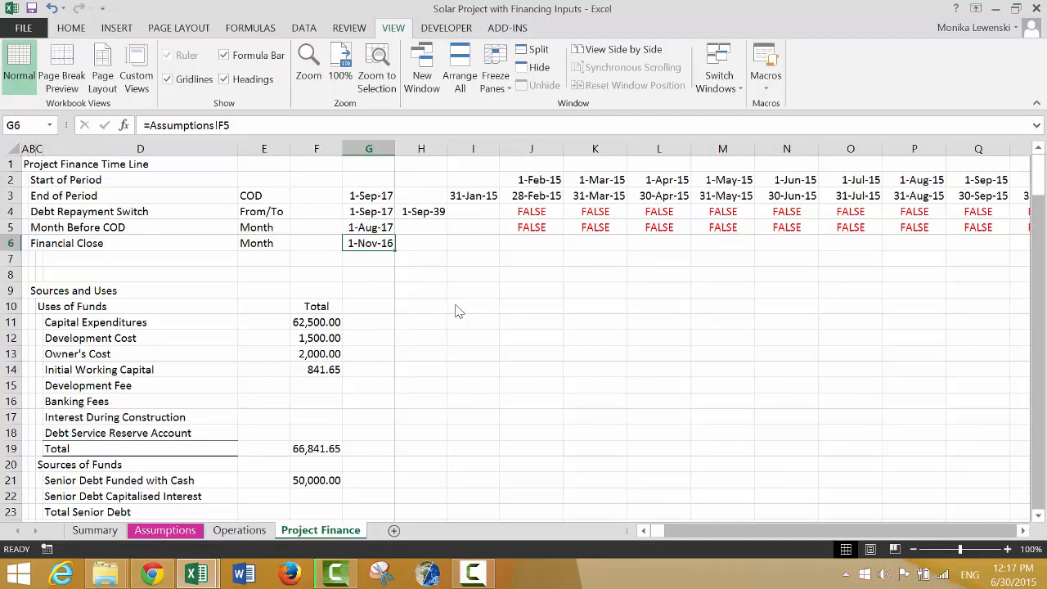
Step: Run the A_Implement_Generic_Macros macro from Generic Macros.xlsm to load its custom commands
{"action": "left_click", "coordinate": [507, 28]}
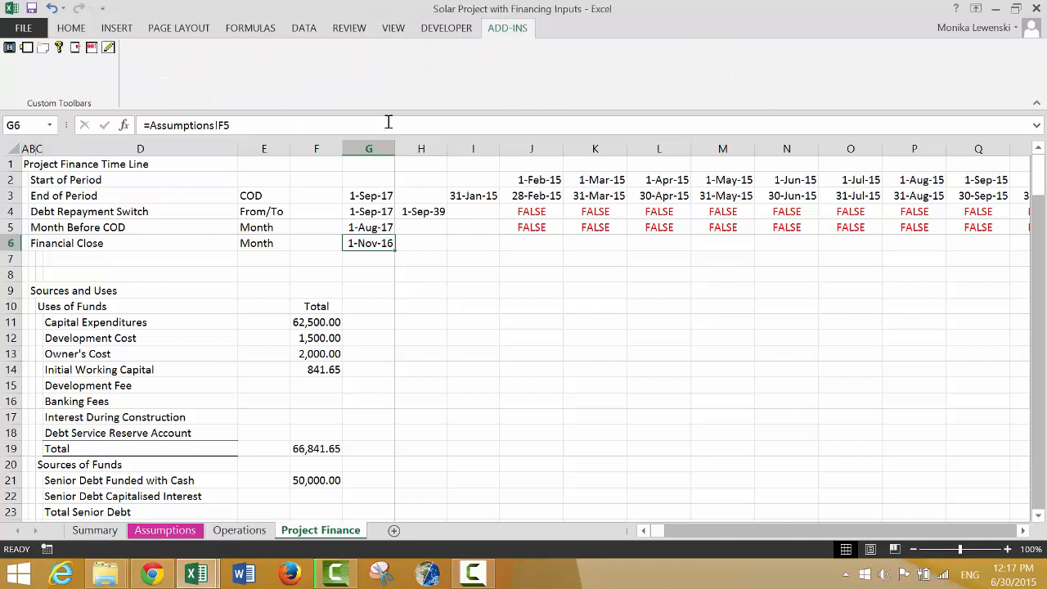
{"action": "left_click", "coordinate": [446, 29]}
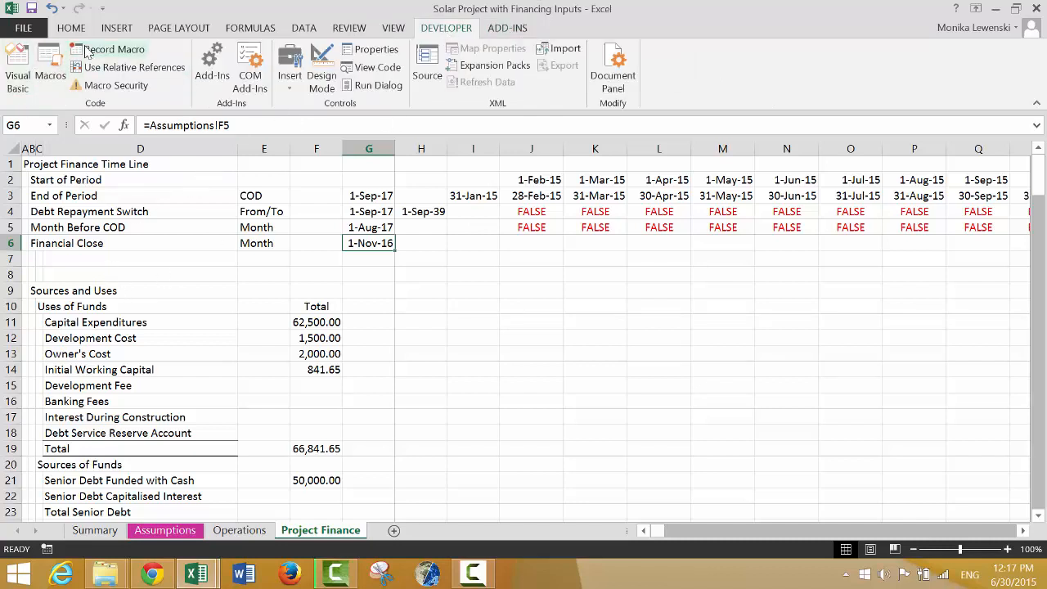
{"action": "left_click", "coordinate": [55, 59]}
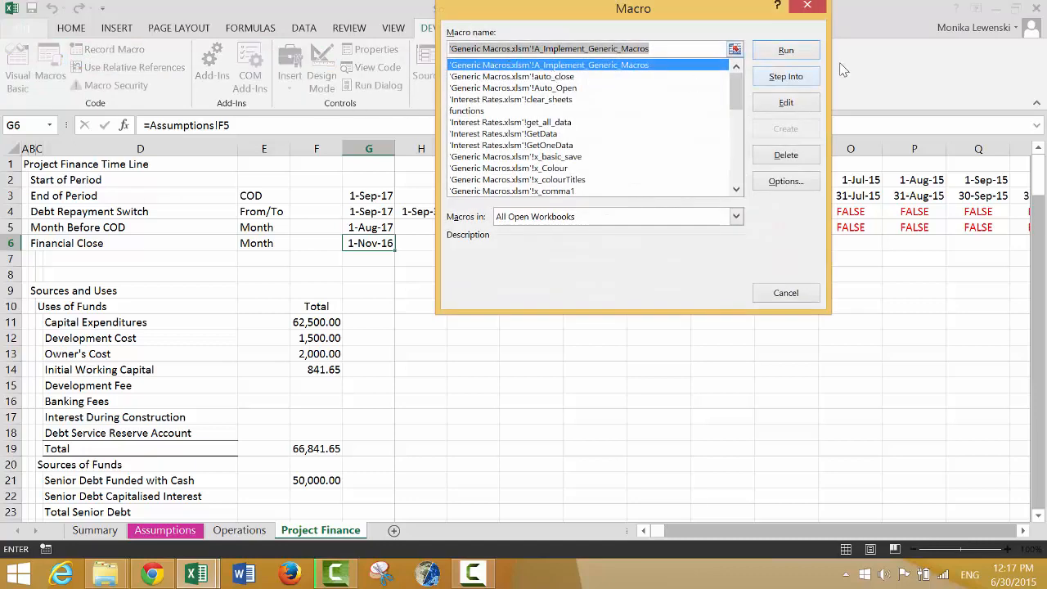
{"action": "left_click", "coordinate": [787, 51]}
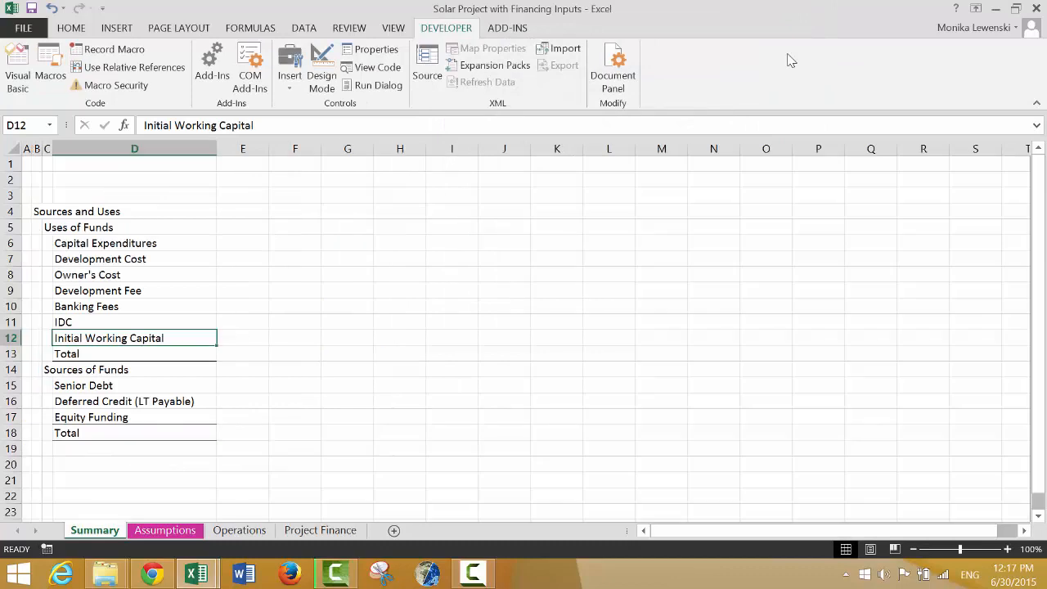
Step: Colour the Project Finance cells linked to the Assumptions sheet using Colour Cells from Sheet Tab Colour
{"action": "key", "text": "Up"}
{"action": "key", "text": "Up"}
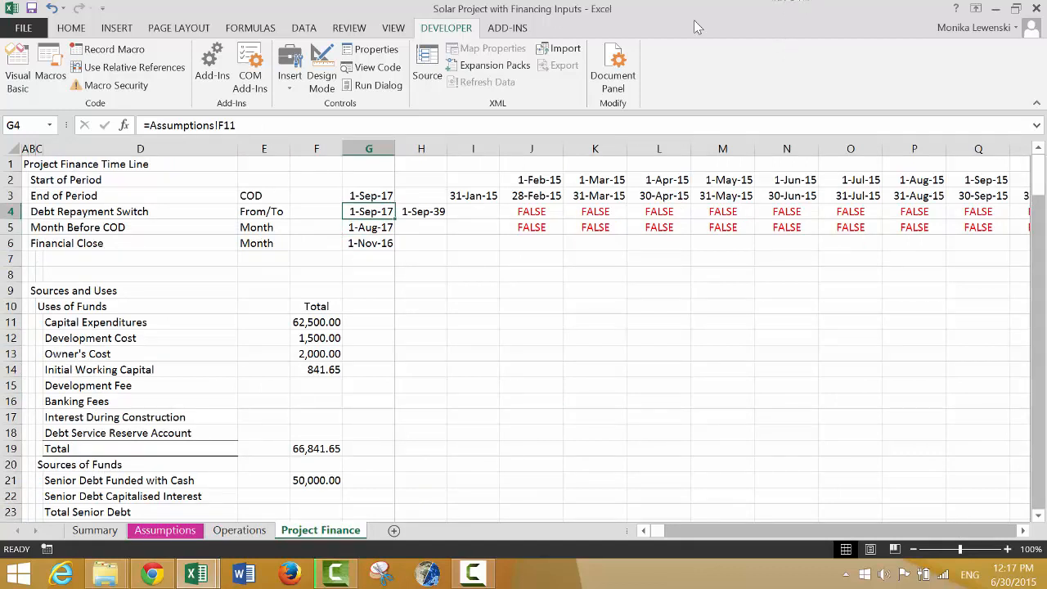
{"action": "left_click", "coordinate": [509, 28]}
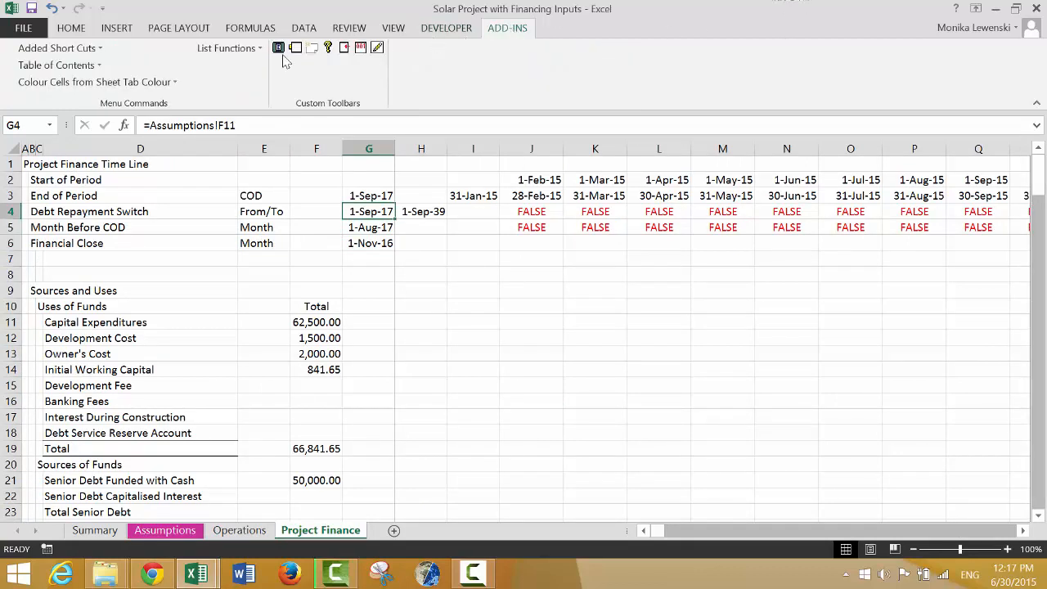
{"action": "left_click", "coordinate": [81, 83]}
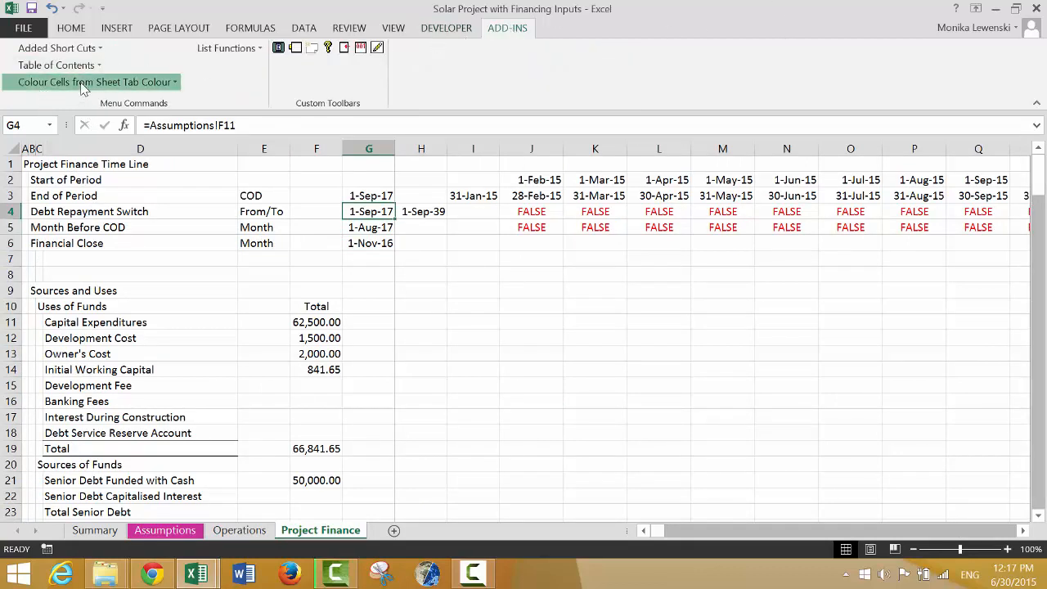
{"action": "left_click", "coordinate": [85, 99]}
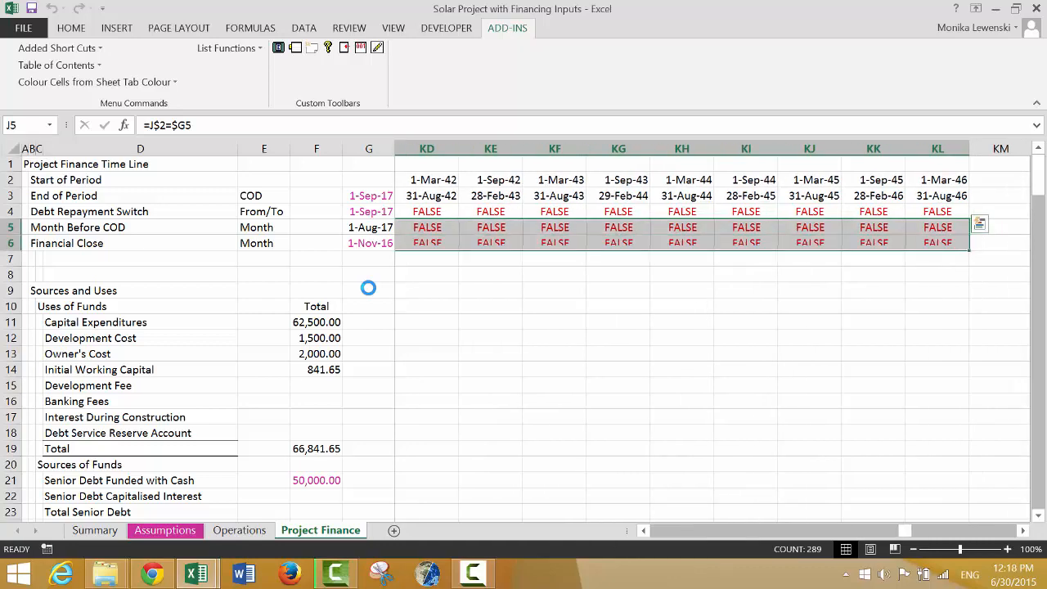
{"action": "key", "text": "Left"}
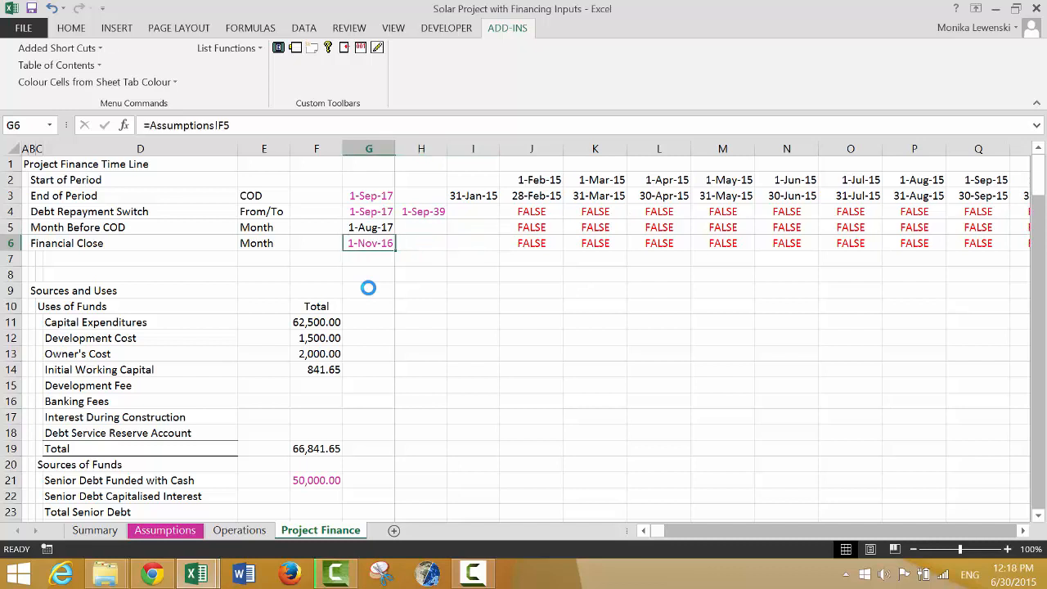
Step: Freeze the panes at H7 to keep the time line rows 1 to 6 and columns A to G in view, clearing the stray entry
{"action": "key", "text": "Left"}
{"action": "key", "text": "Right"}
{"action": "key", "text": "Right"}
{"action": "key", "text": "Left"}
{"action": "key", "text": "alt+w"}
{"action": "key", "text": "Right"}
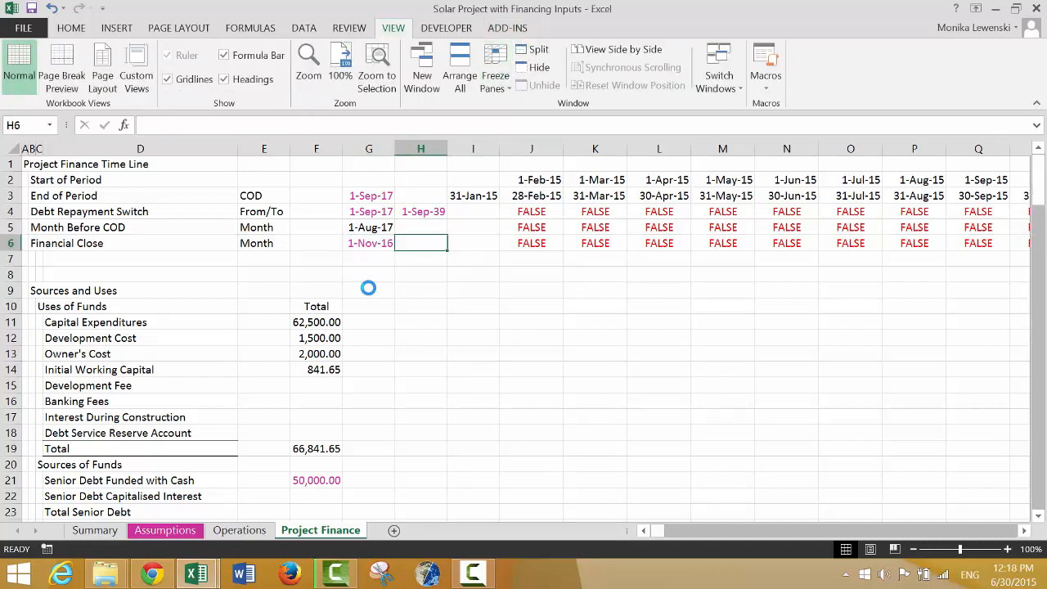
{"action": "key", "text": "Left"}
{"action": "key", "text": "Down"}
{"action": "key", "text": "Right"}
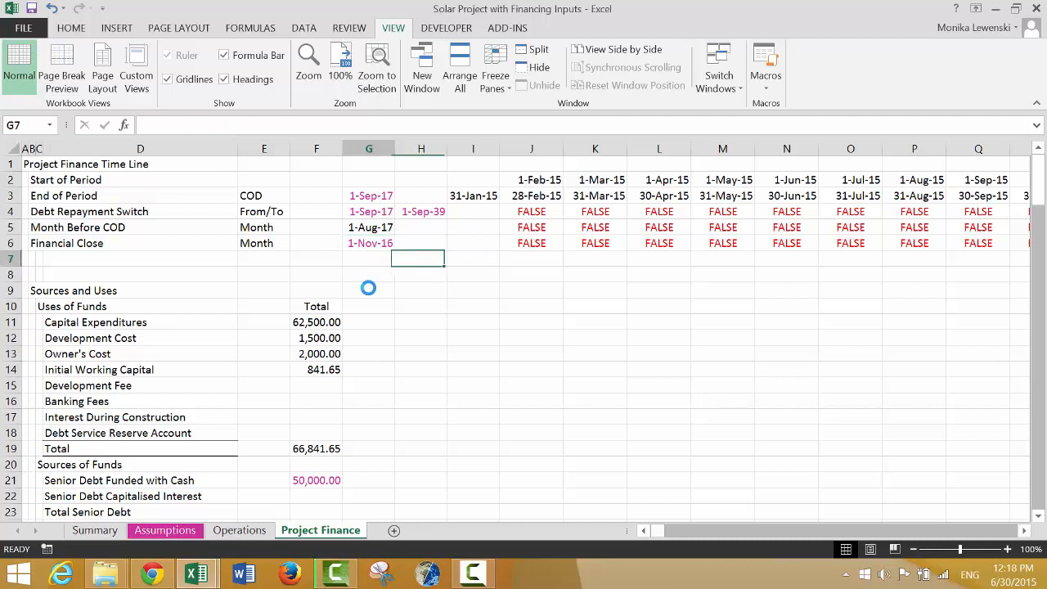
{"action": "key", "text": "Left"}
{"action": "key", "text": "Right"}
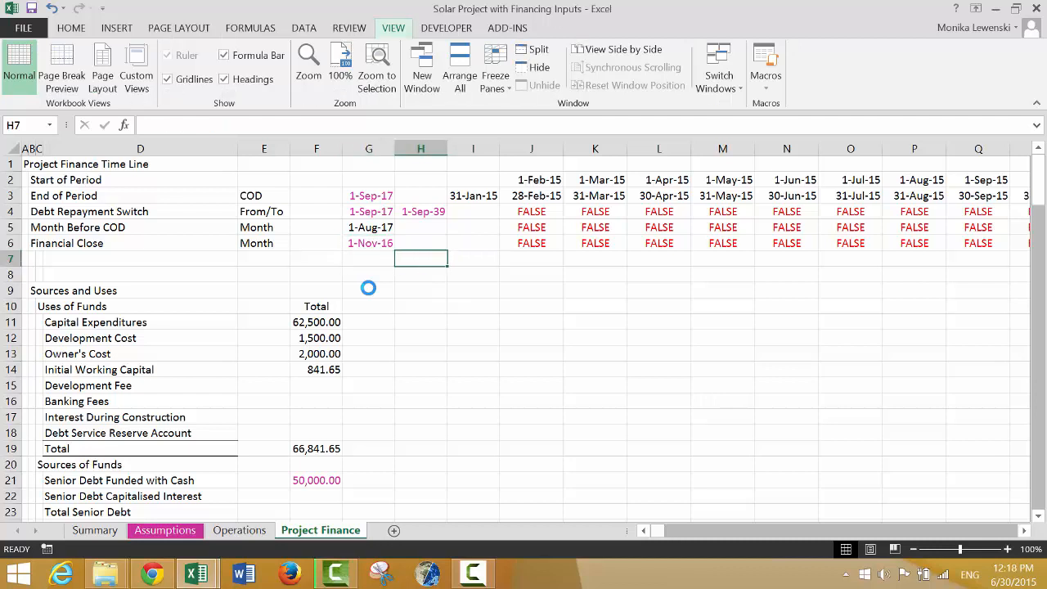
{"action": "type", "text": "f"}
{"action": "key", "text": "Return"}
{"action": "key", "text": "Up"}
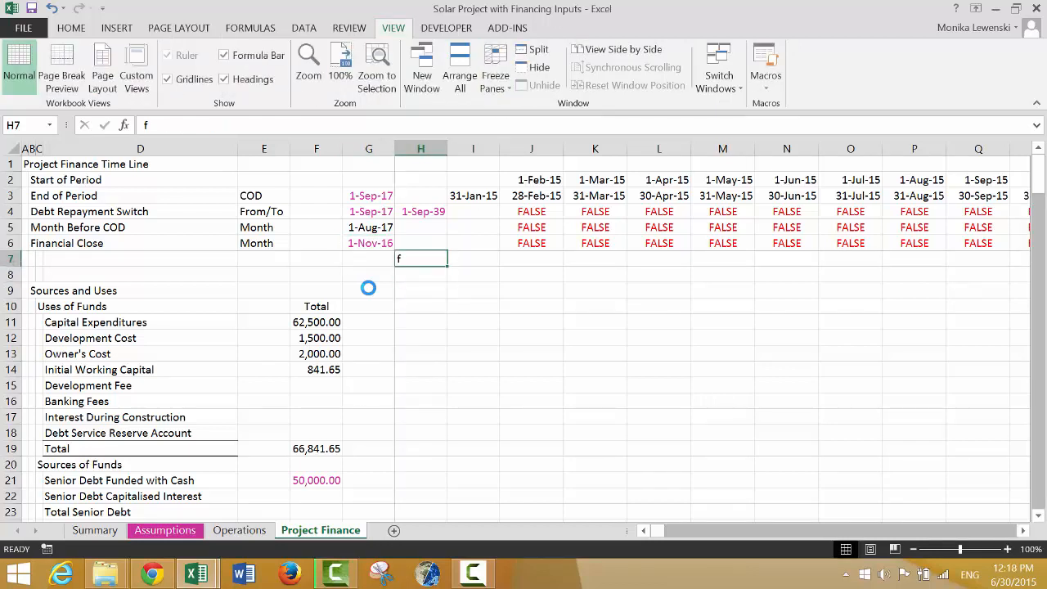
{"action": "key", "text": "Delete"}
Step: Move the negative development cost formulas from the Adjustment for Debt Funding heading row to Less: Development Cost Funded, starting at J59
{"action": "key", "text": "Down"}
{"action": "key", "text": "Down"}
{"action": "key", "text": "Down"}
{"action": "key", "text": "Down"}
{"action": "key", "text": "Down"}
{"action": "key", "text": "Down"}
{"action": "key", "text": "Down"}
{"action": "key", "text": "Down"}
{"action": "key", "text": "Down"}
{"action": "key", "text": "Down"}
{"action": "key", "text": "Down"}
{"action": "key", "text": "Down"}
{"action": "key", "text": "Down"}
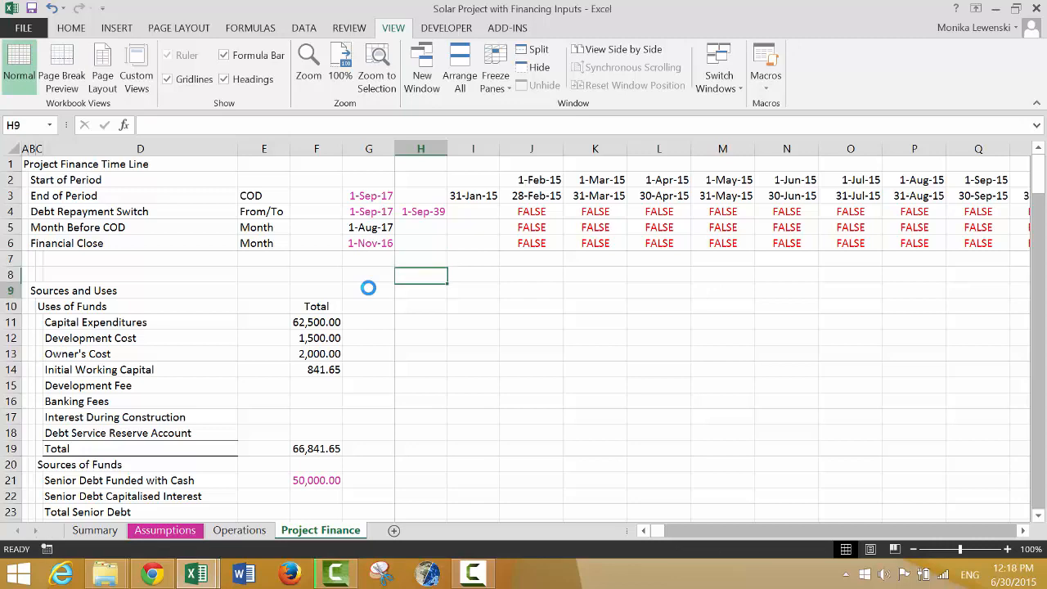
{"action": "key", "text": "Down"}
{"action": "key", "text": "Down"}
{"action": "key", "text": "Down"}
{"action": "key", "text": "Down"}
{"action": "key", "text": "Down"}
{"action": "key", "text": "Down"}
{"action": "key", "text": "Down"}
{"action": "key", "text": "Down"}
{"action": "key", "text": "Down"}
{"action": "key", "text": "Down"}
{"action": "key", "text": "Down"}
{"action": "key", "text": "Down"}
{"action": "key", "text": "Down"}
{"action": "key", "text": "Down"}
{"action": "key", "text": "Down"}
{"action": "key", "text": "Down"}
{"action": "key", "text": "Down"}
{"action": "key", "text": "Down"}
{"action": "key", "text": "Down"}
{"action": "key", "text": "Down"}
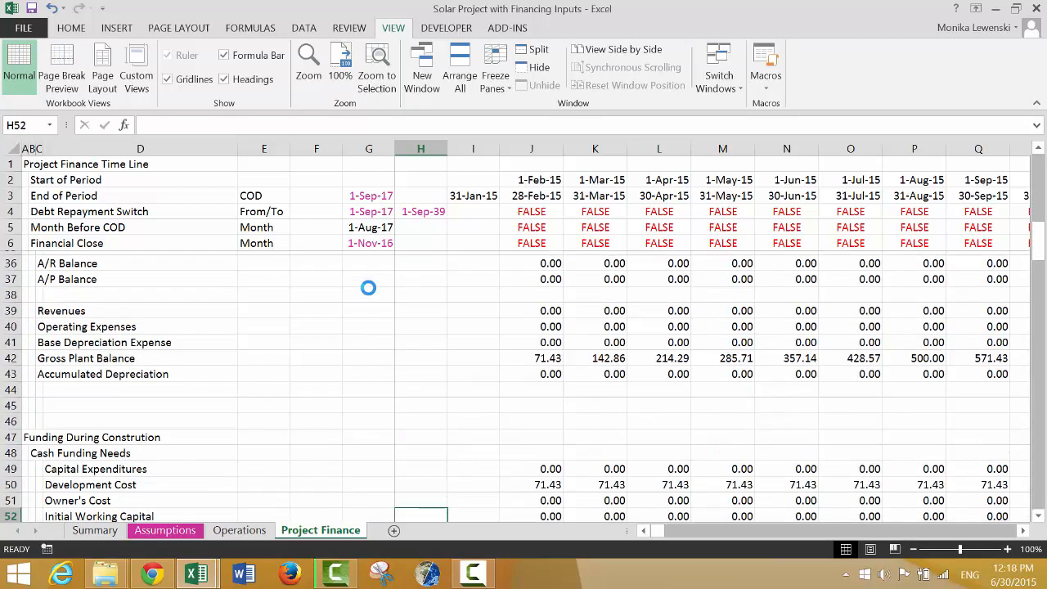
{"action": "key", "text": "Down"}
{"action": "key", "text": "Down"}
{"action": "key", "text": "Down"}
{"action": "key", "text": "Down"}
{"action": "key", "text": "Down"}
{"action": "key", "text": "Down"}
{"action": "key", "text": "Down"}
{"action": "key", "text": "Down"}
{"action": "key", "text": "Up"}
{"action": "key", "text": "Up"}
{"action": "key", "text": "Up"}
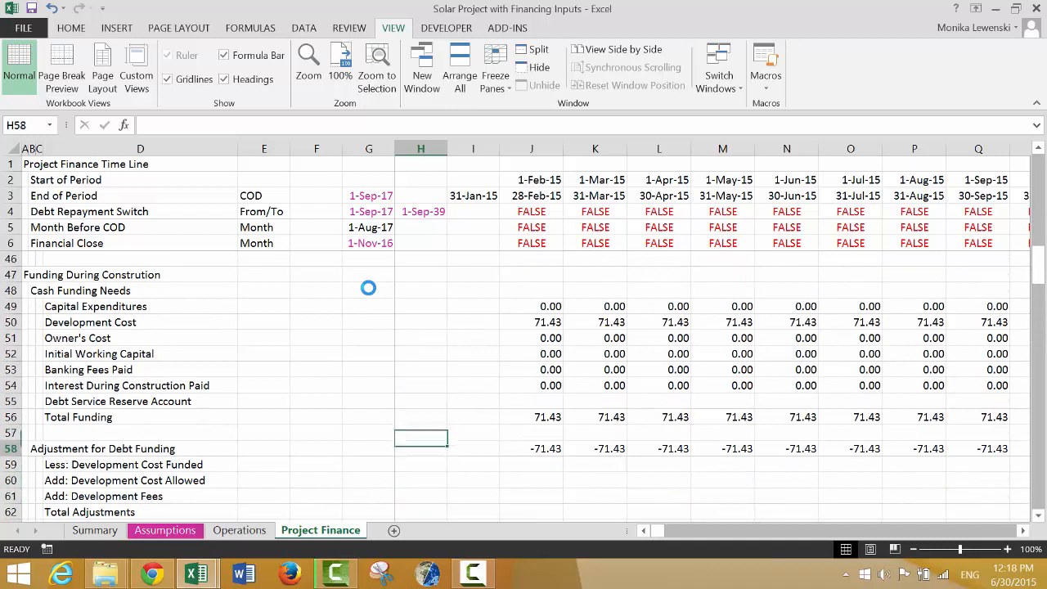
{"action": "key", "text": "Down"}
{"action": "key", "text": "Right"}
{"action": "key", "text": "Right"}
{"action": "key", "text": "Right"}
{"action": "key", "text": "Left"}
{"action": "key", "text": "Left"}
{"action": "key", "text": "Left"}
{"action": "key", "text": "Left"}
{"action": "key", "text": "Left"}
{"action": "key", "text": "Left"}
{"action": "key", "text": "Left"}
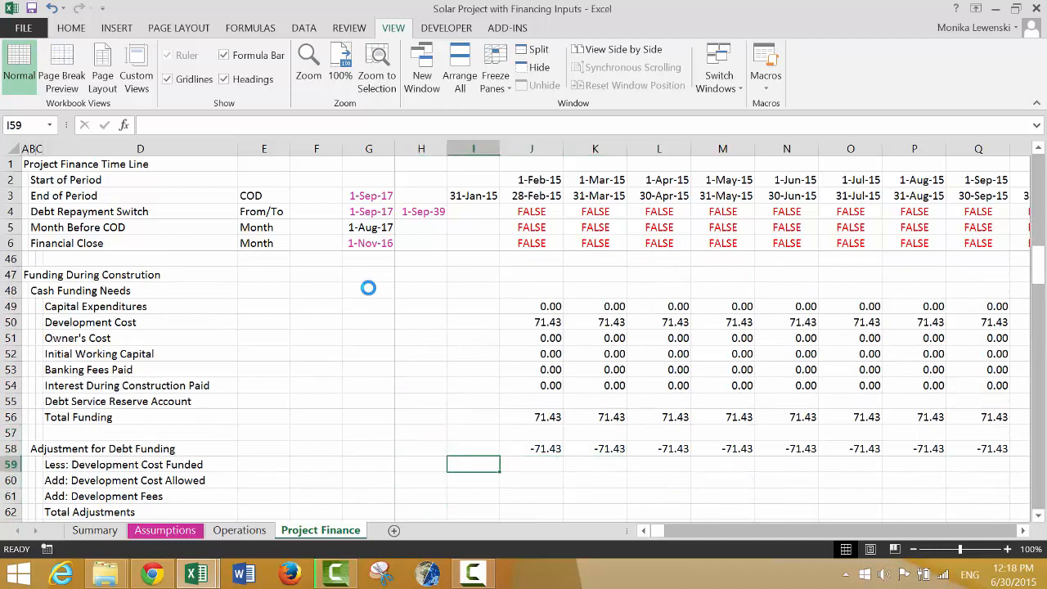
{"action": "key", "text": "Right"}
{"action": "key", "text": "Right"}
{"action": "key", "text": "Right"}
{"action": "key", "text": "Right"}
{"action": "key", "text": "Right"}
{"action": "key", "text": "Right"}
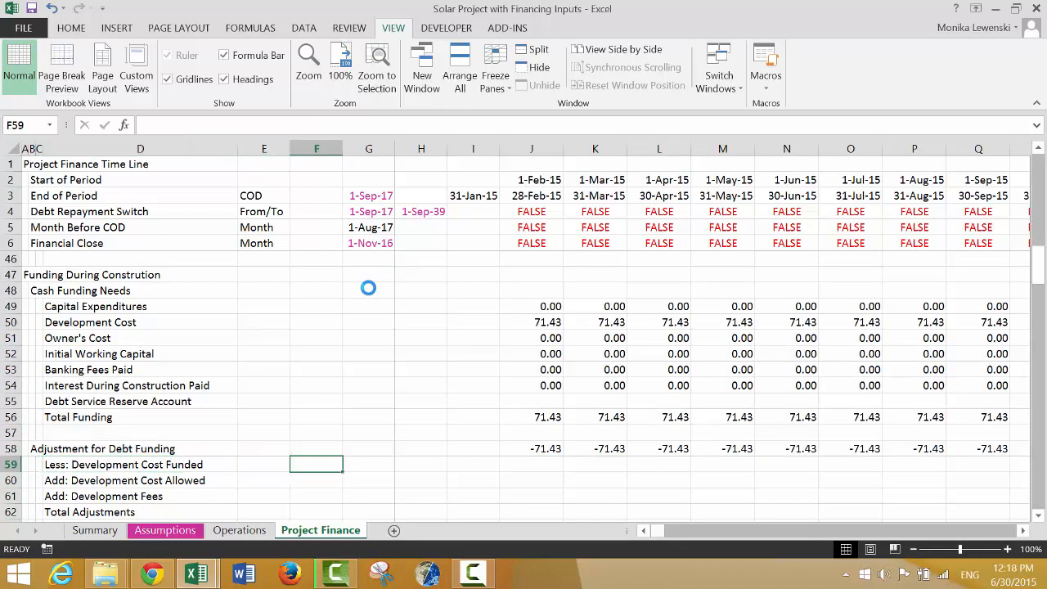
{"action": "key", "text": "Up"}
{"action": "key", "text": "ctrl+shift+Right"}
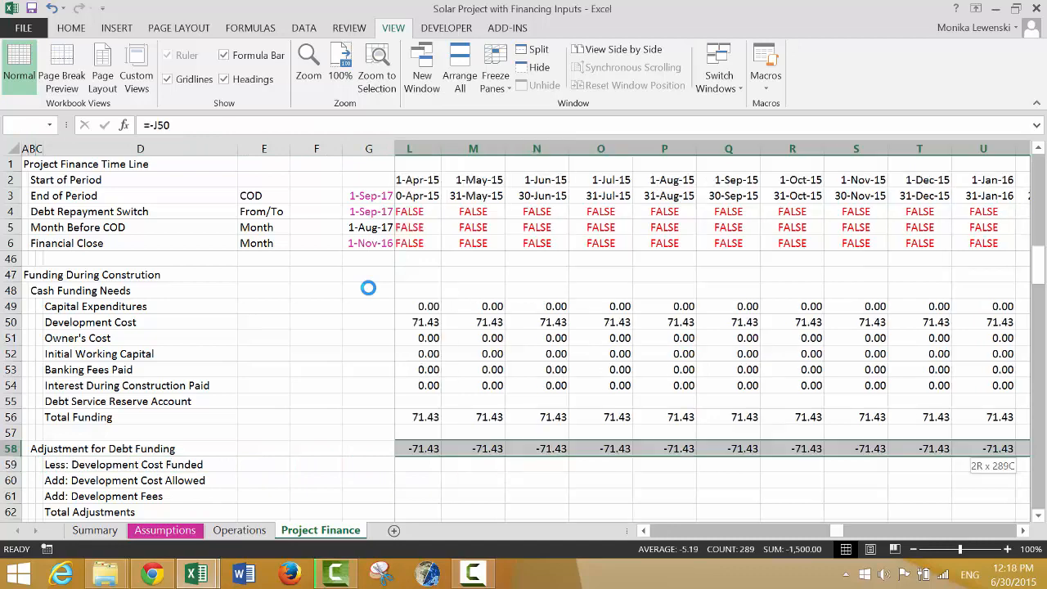
{"action": "key", "text": "ctrl+c"}
{"action": "key", "text": "Down"}
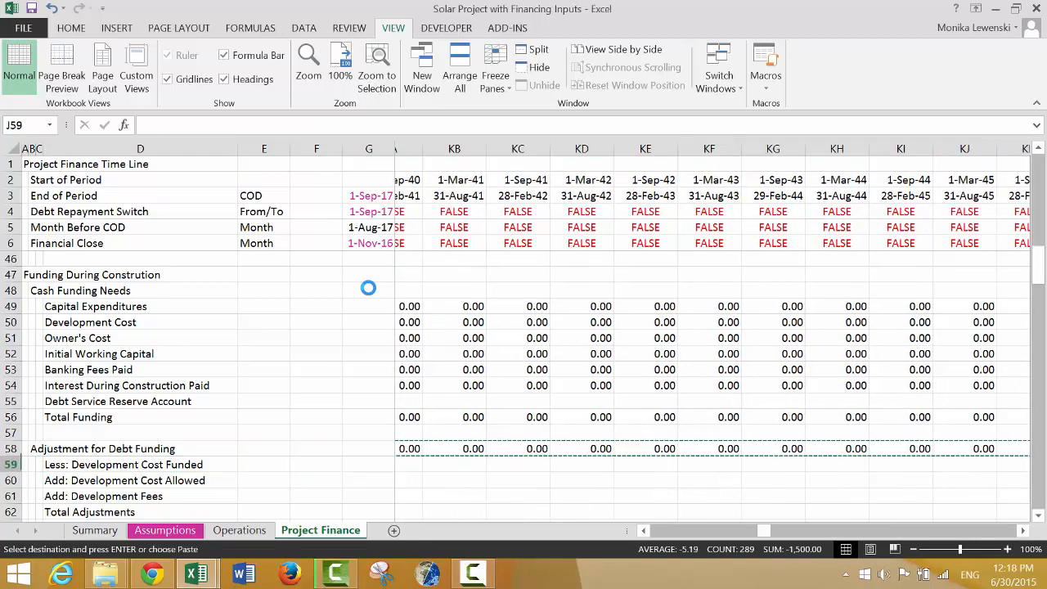
{"action": "key", "text": "Return"}
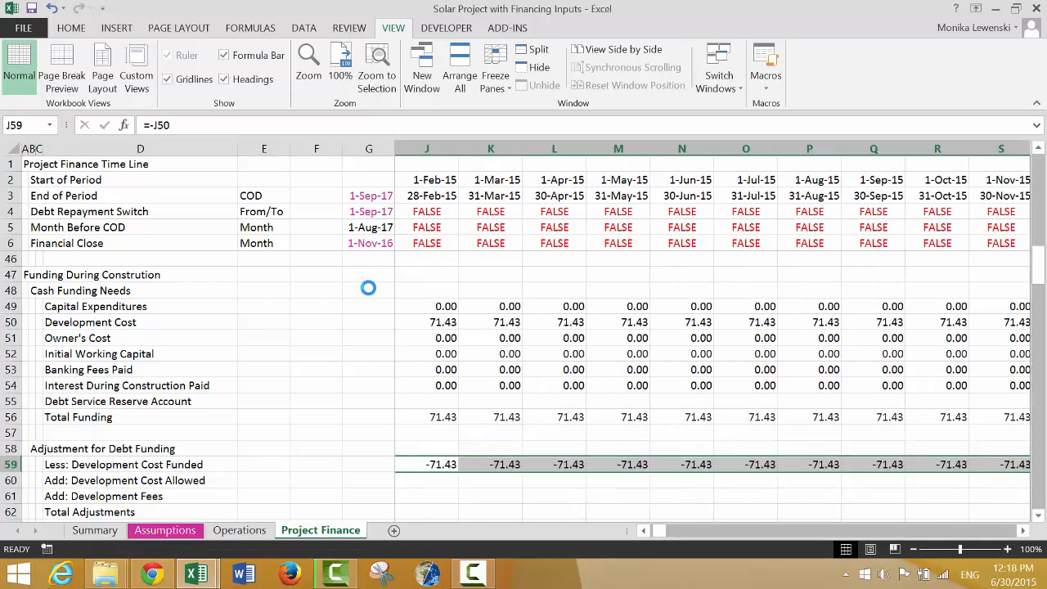
Step: Examine the monthly columns along the Add: Development Cost Allowed row through the Financial Close and COD periods
{"action": "key", "text": "Down"}
{"action": "key", "text": "Left"}
{"action": "key", "text": "Left"}
{"action": "key", "text": "Left"}
{"action": "key", "text": "Right"}
{"action": "key", "text": "Right"}
{"action": "key", "text": "Right"}
{"action": "key", "text": "Right"}
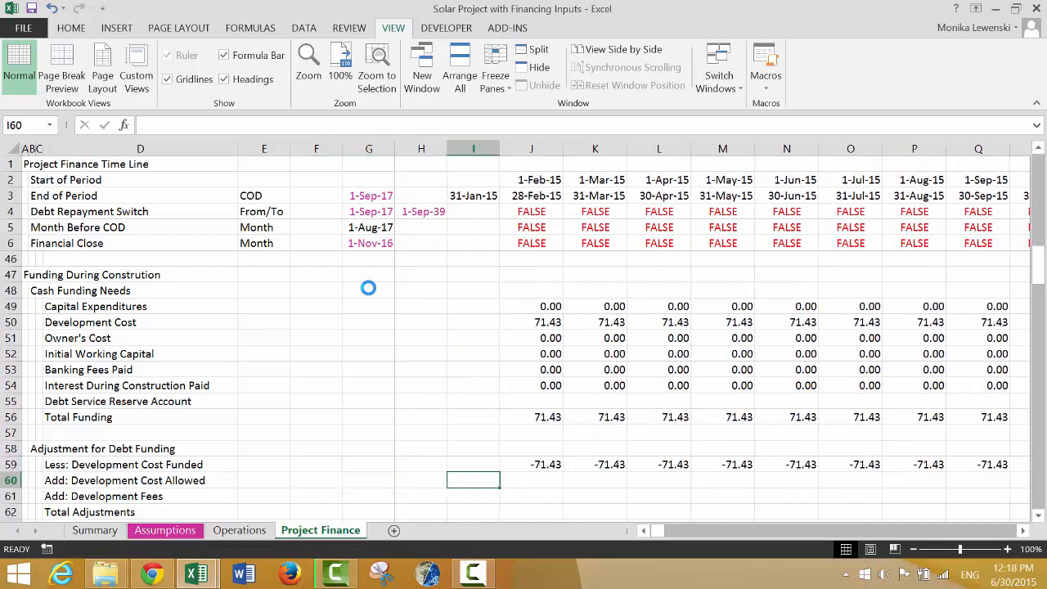
{"action": "key", "text": "Left"}
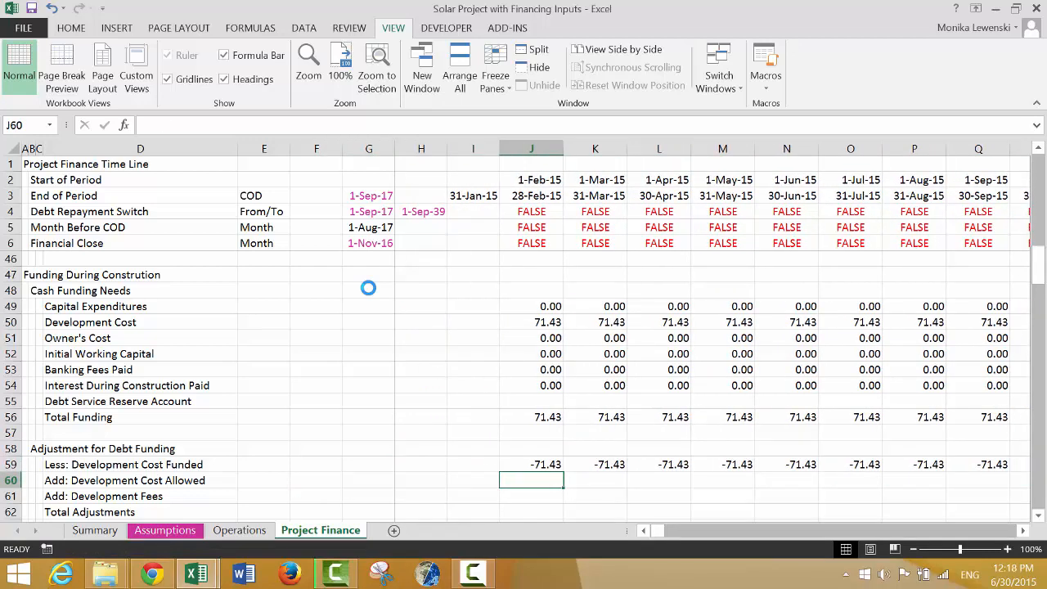
{"action": "key", "text": "Right"}
{"action": "key", "text": "Right"}
{"action": "key", "text": "Right"}
{"action": "key", "text": "Right"}
{"action": "key", "text": "Right"}
{"action": "key", "text": "Right"}
{"action": "key", "text": "Right"}
{"action": "key", "text": "Right"}
{"action": "key", "text": "Right"}
{"action": "key", "text": "Right"}
{"action": "key", "text": "Right"}
{"action": "key", "text": "Right"}
{"action": "key", "text": "Right"}
{"action": "key", "text": "Right"}
{"action": "key", "text": "Right"}
{"action": "key", "text": "Right"}
{"action": "key", "text": "Right"}
{"action": "key", "text": "Right"}
{"action": "key", "text": "Right"}
{"action": "key", "text": "Right"}
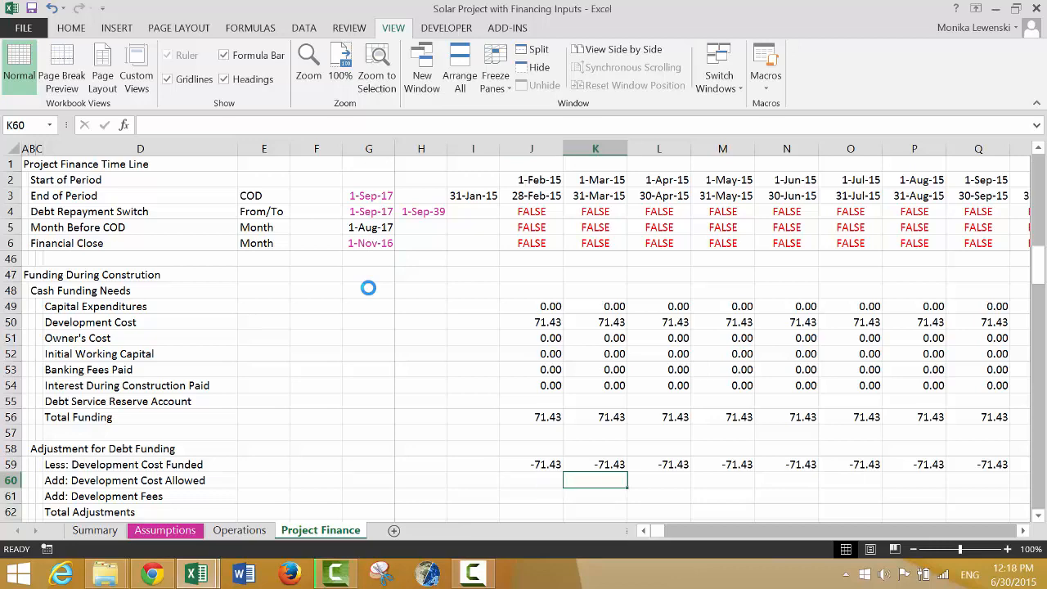
{"action": "key", "text": "Left"}
{"action": "key", "text": "Left"}
{"action": "key", "text": "Left"}
{"action": "key", "text": "Left"}
{"action": "key", "text": "Left"}
{"action": "key", "text": "Left"}
{"action": "key", "text": "Left"}
{"action": "key", "text": "Left"}
{"action": "key", "text": "Left"}
{"action": "key", "text": "Left"}
{"action": "key", "text": "Left"}
{"action": "key", "text": "Left"}
{"action": "key", "text": "Left"}
{"action": "key", "text": "Left"}
{"action": "key", "text": "Left"}
{"action": "key", "text": "Left"}
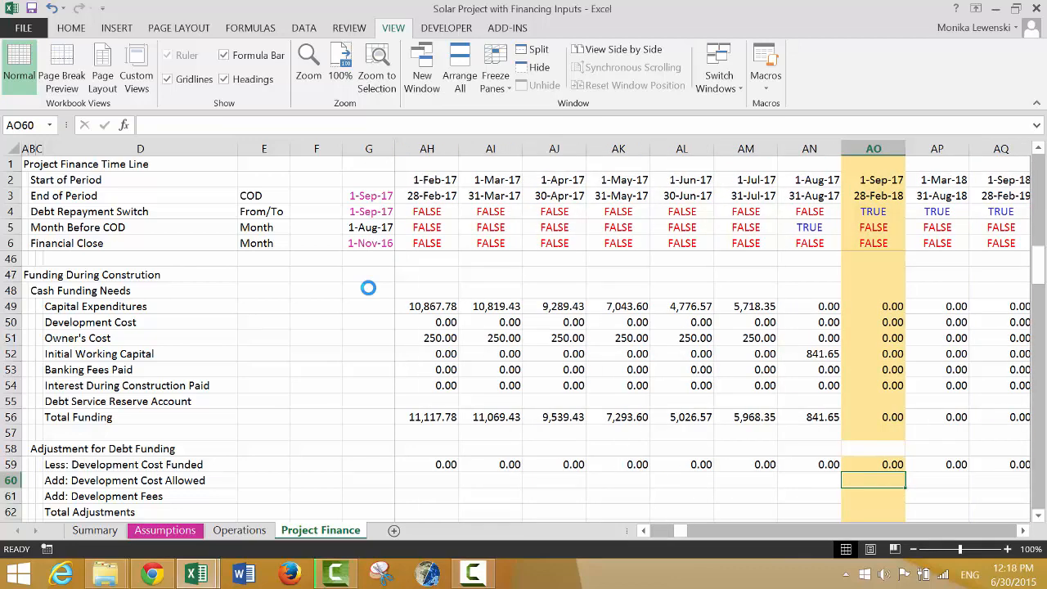
{"action": "key", "text": "ctrl+Left"}
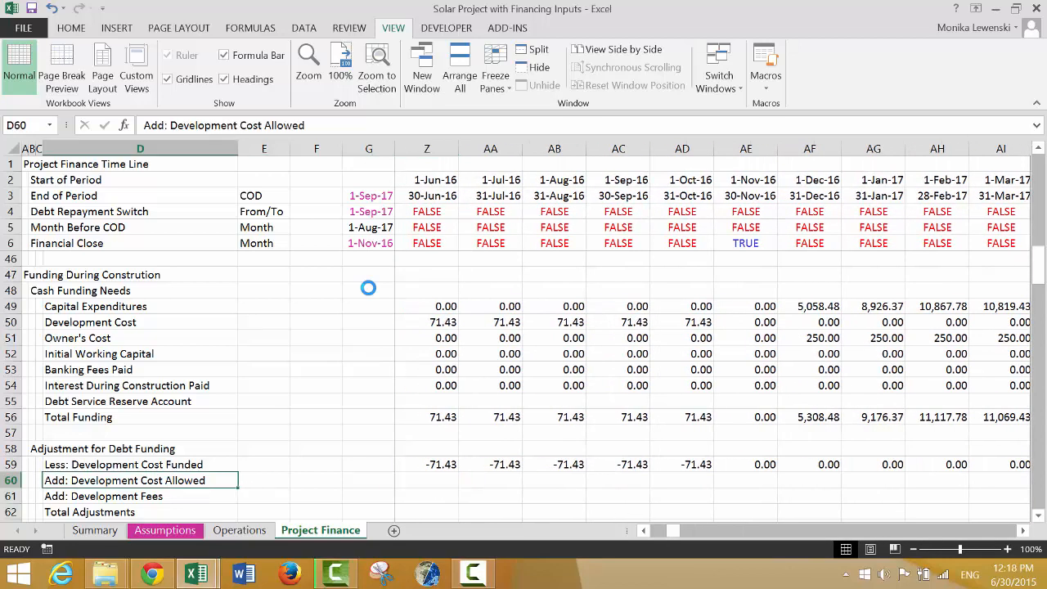
Step: Examine the Debt Repayment Switch row and its formulas across the monthly columns of the Project Finance time line
{"action": "key", "text": "Up"}
{"action": "key", "text": "Left"}
{"action": "key", "text": "Left"}
{"action": "key", "text": "Left"}
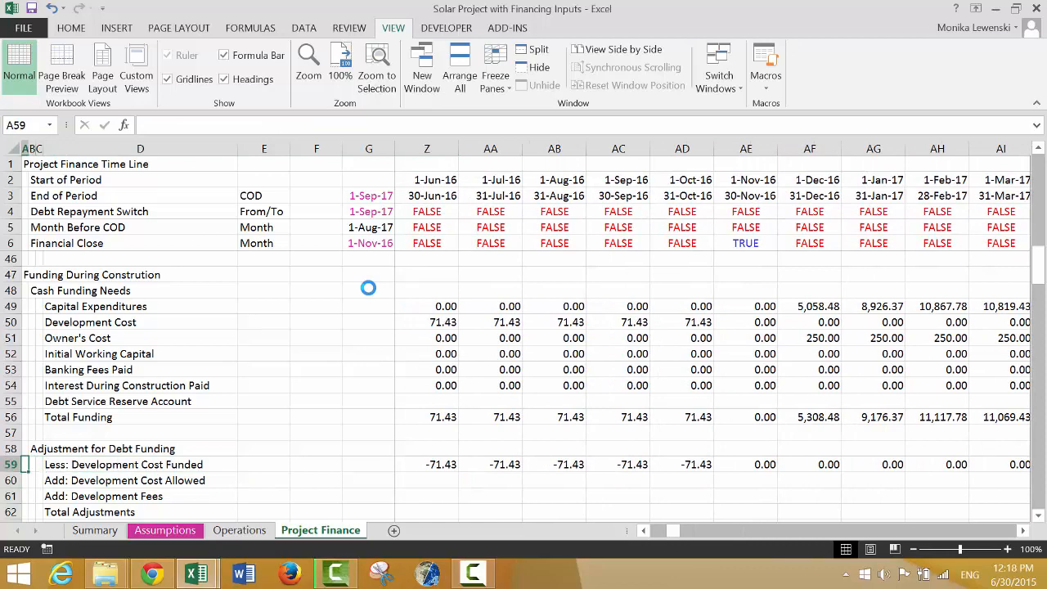
{"action": "key", "text": "ctrl+Up"}
{"action": "key", "text": "ctrl+Up"}
{"action": "key", "text": "ctrl+Up"}
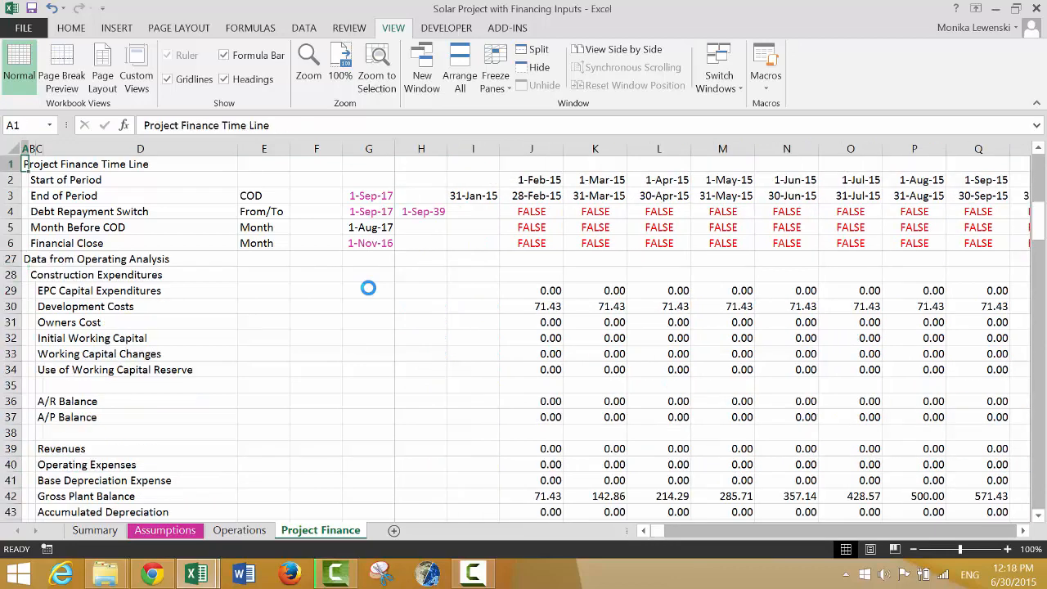
{"action": "key", "text": "Down"}
{"action": "key", "text": "Down"}
{"action": "key", "text": "Down"}
{"action": "key", "text": "Right"}
{"action": "key", "text": "Right"}
{"action": "key", "text": "Right"}
{"action": "key", "text": "Right"}
{"action": "key", "text": "Right"}
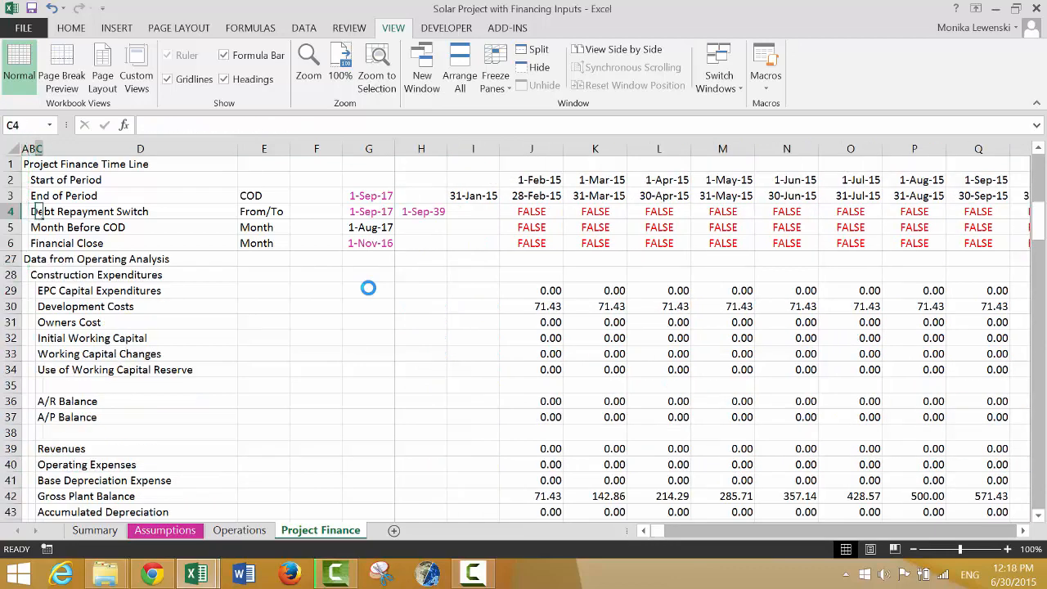
{"action": "key", "text": "Right"}
{"action": "key", "text": "Right"}
{"action": "key", "text": "Right"}
{"action": "key", "text": "Right"}
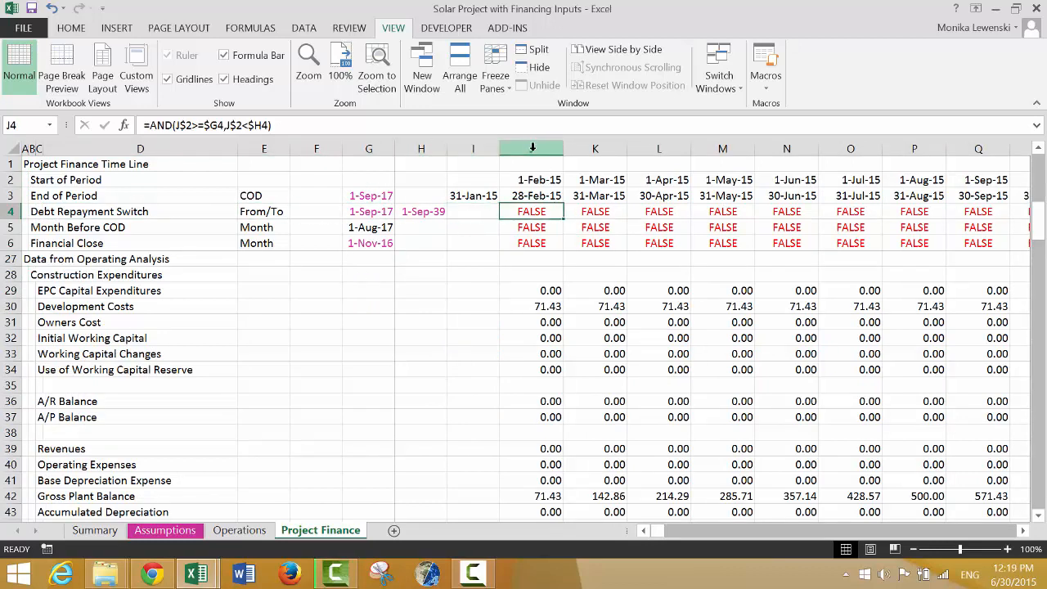
{"action": "key", "text": "Right"}
{"action": "key", "text": "Right"}
{"action": "key", "text": "Right"}
{"action": "key", "text": "Right"}
{"action": "key", "text": "Right"}
{"action": "key", "text": "Right"}
{"action": "key", "text": "Right"}
{"action": "key", "text": "Right"}
{"action": "key", "text": "Right"}
{"action": "key", "text": "Right"}
{"action": "key", "text": "Right"}
{"action": "key", "text": "Right"}
{"action": "key", "text": "Right"}
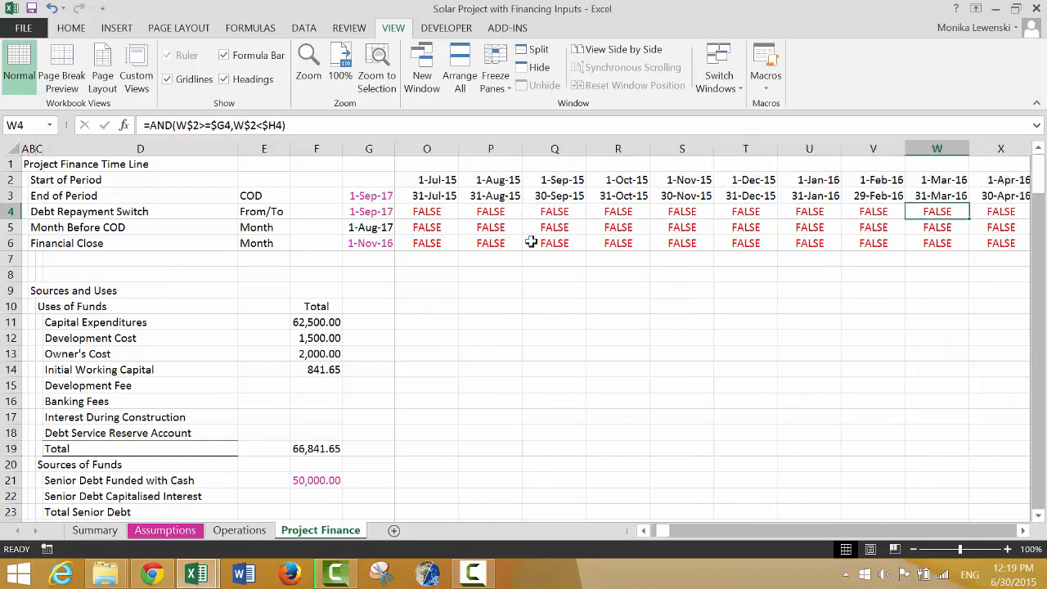
{"action": "key", "text": "Right"}
{"action": "key", "text": "Right"}
{"action": "key", "text": "Right"}
{"action": "key", "text": "Right"}
{"action": "key", "text": "Right"}
{"action": "key", "text": "Right"}
{"action": "key", "text": "Right"}
{"action": "key", "text": "Right"}
{"action": "key", "text": "Right"}
{"action": "key", "text": "Right"}
{"action": "key", "text": "Right"}
{"action": "key", "text": "Right"}
{"action": "key", "text": "Right"}
{"action": "key", "text": "Right"}
{"action": "key", "text": "Right"}
{"action": "key", "text": "Right"}
{"action": "key", "text": "Right"}
{"action": "key", "text": "Right"}
{"action": "key", "text": "Right"}
{"action": "key", "text": "Right"}
{"action": "key", "text": "Left"}
{"action": "key", "text": "ctrl+Left"}
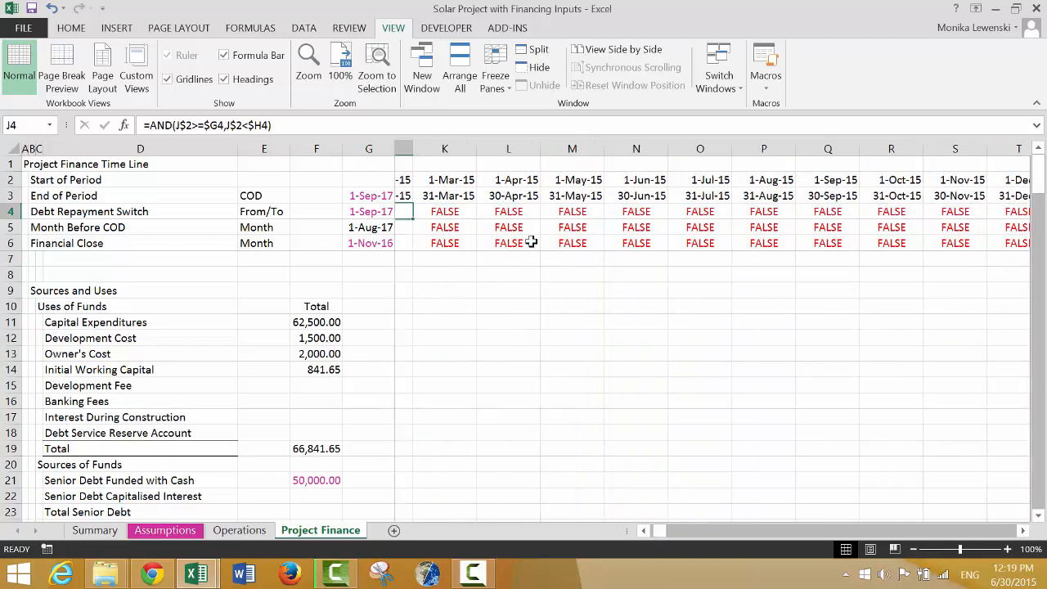
Step: Create a formula-based conditional formatting rule for column J and all columns after it, using =J$6 from the Financial Close row
{"action": "key", "text": "Left"}
{"action": "key", "text": "Left"}
{"action": "key", "text": "Left"}
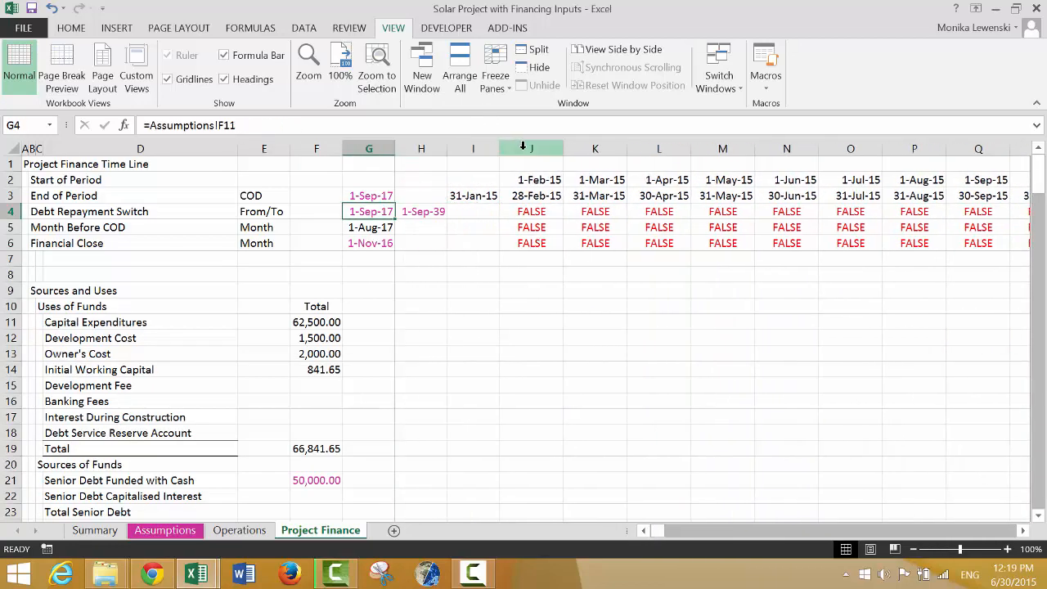
{"action": "left_click", "coordinate": [524, 146]}
{"action": "key", "text": "ctrl+shift+Right"}
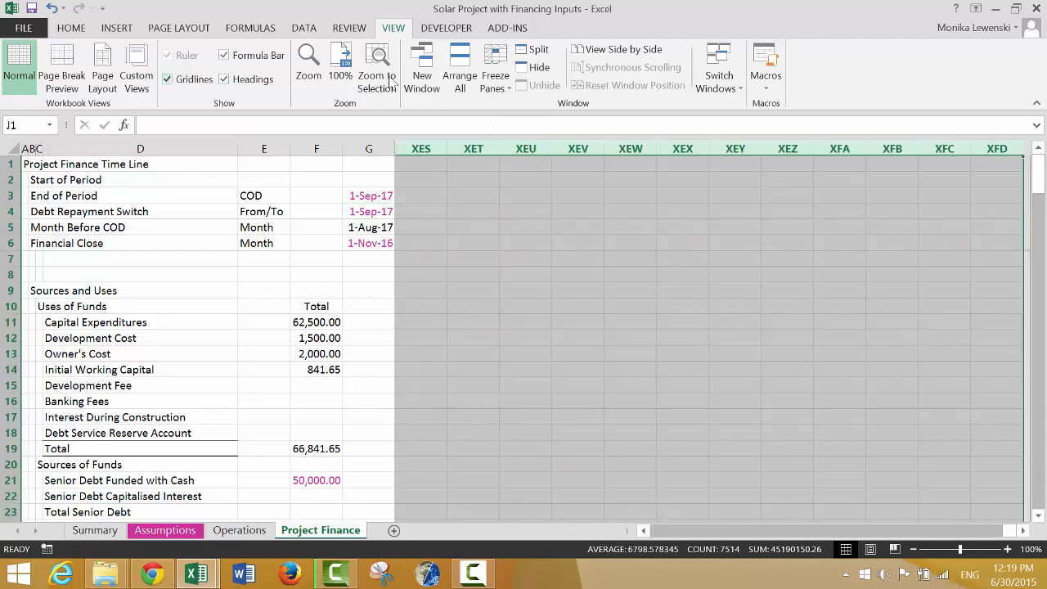
{"action": "left_click", "coordinate": [76, 28]}
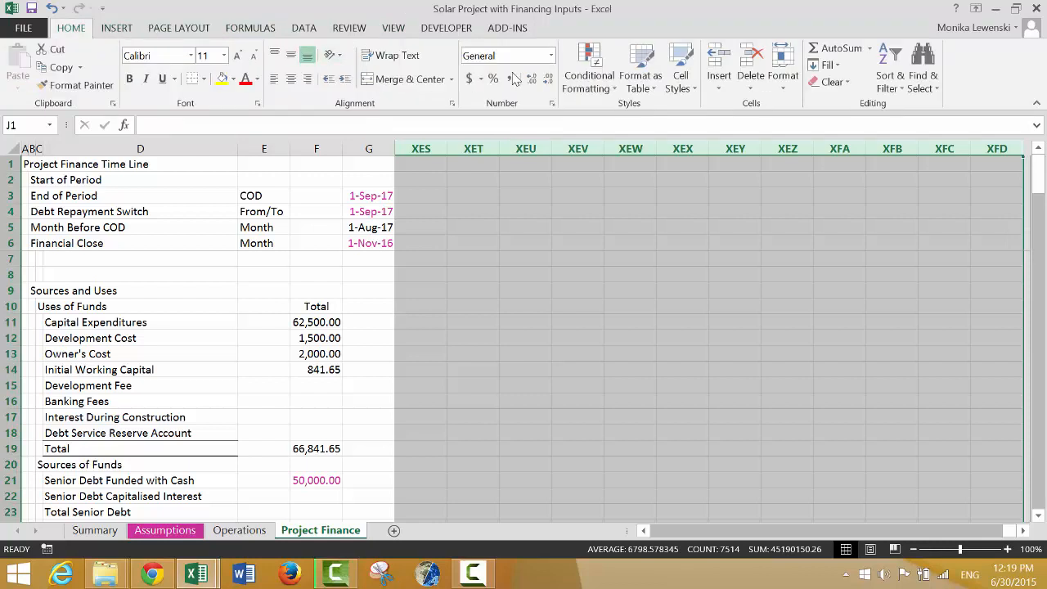
{"action": "left_click", "coordinate": [577, 78]}
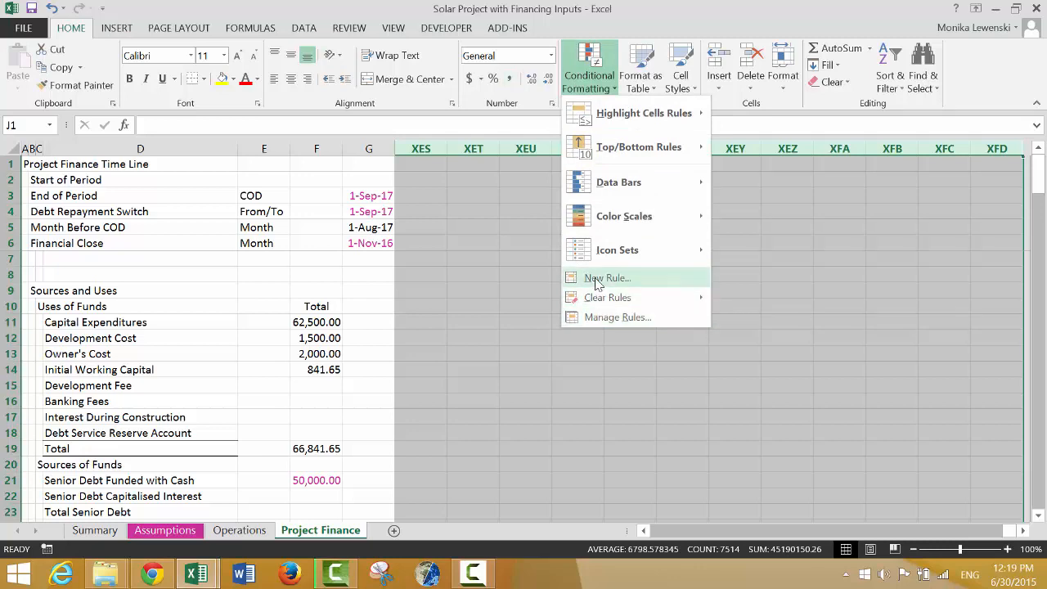
{"action": "left_click", "coordinate": [597, 279]}
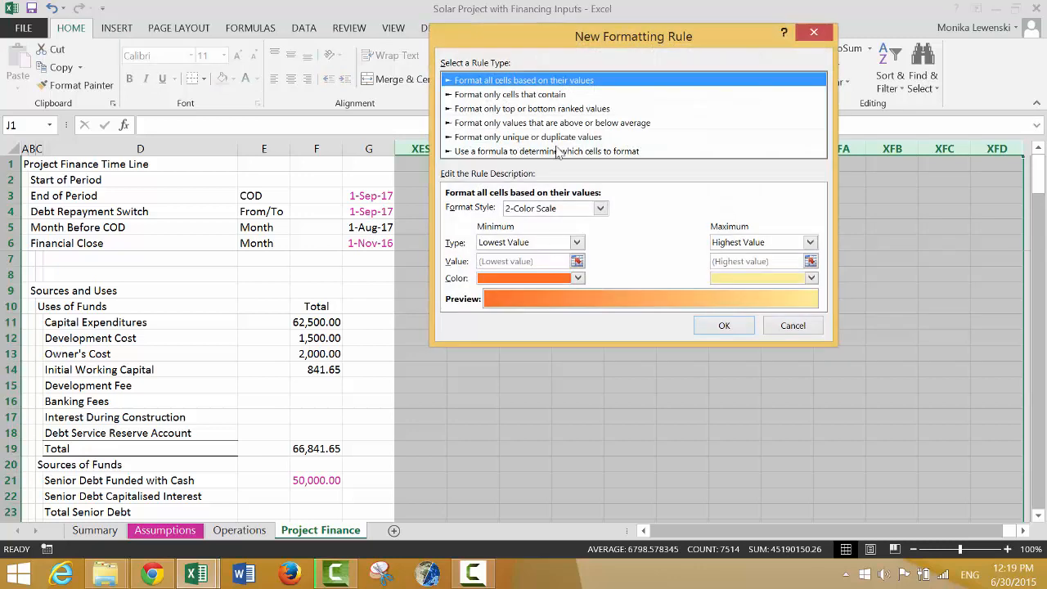
{"action": "left_click", "coordinate": [559, 152]}
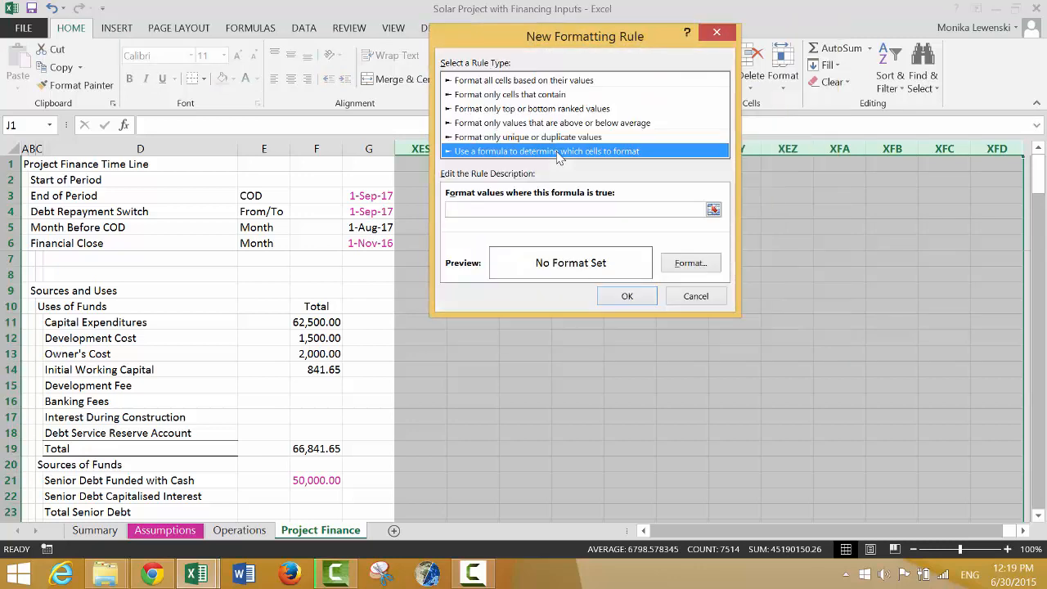
{"action": "left_click", "coordinate": [715, 210]}
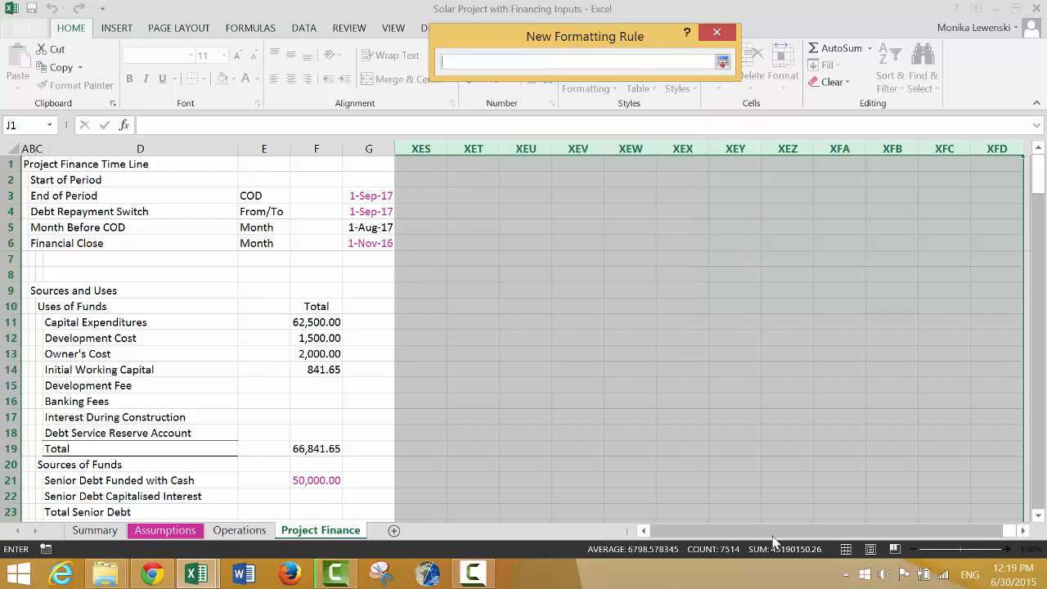
{"action": "left_click_drag", "start_coordinate": [1011, 532], "coordinate": [630, 535]}
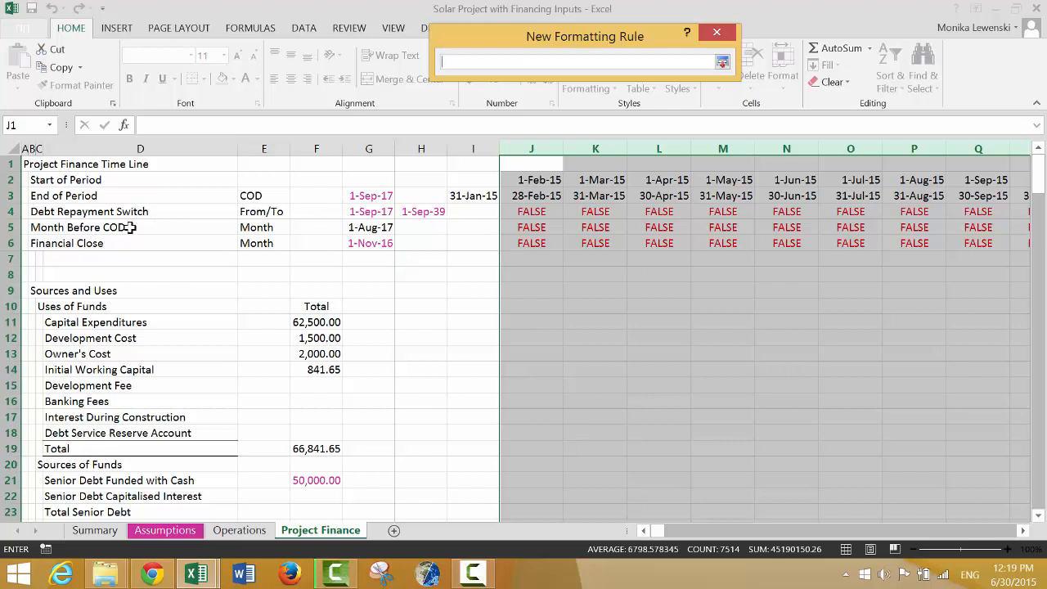
{"action": "left_click", "coordinate": [521, 244]}
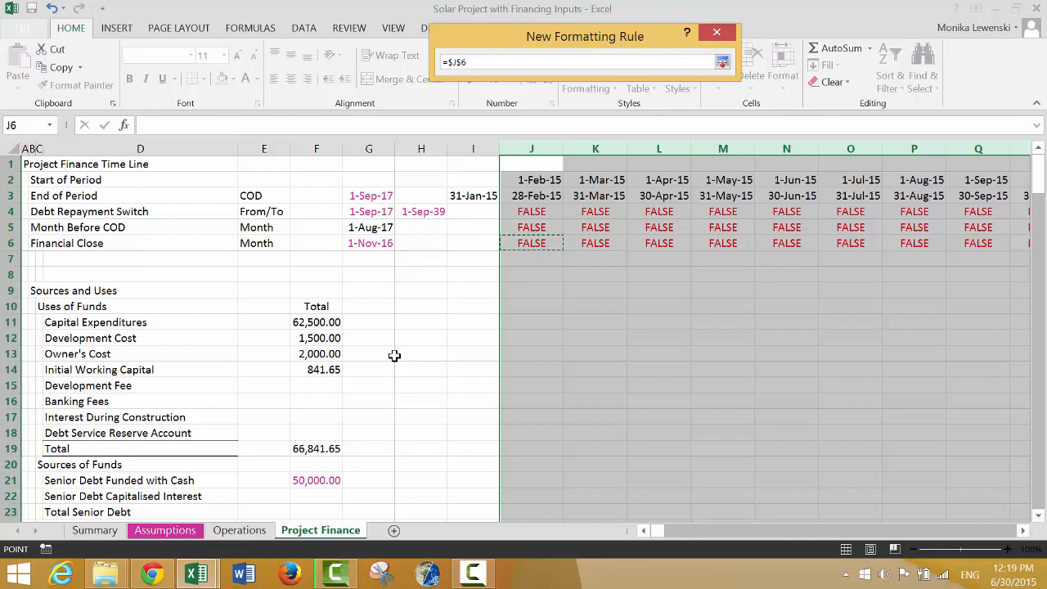
{"action": "key", "text": "F4"}
{"action": "key", "text": "Return"}
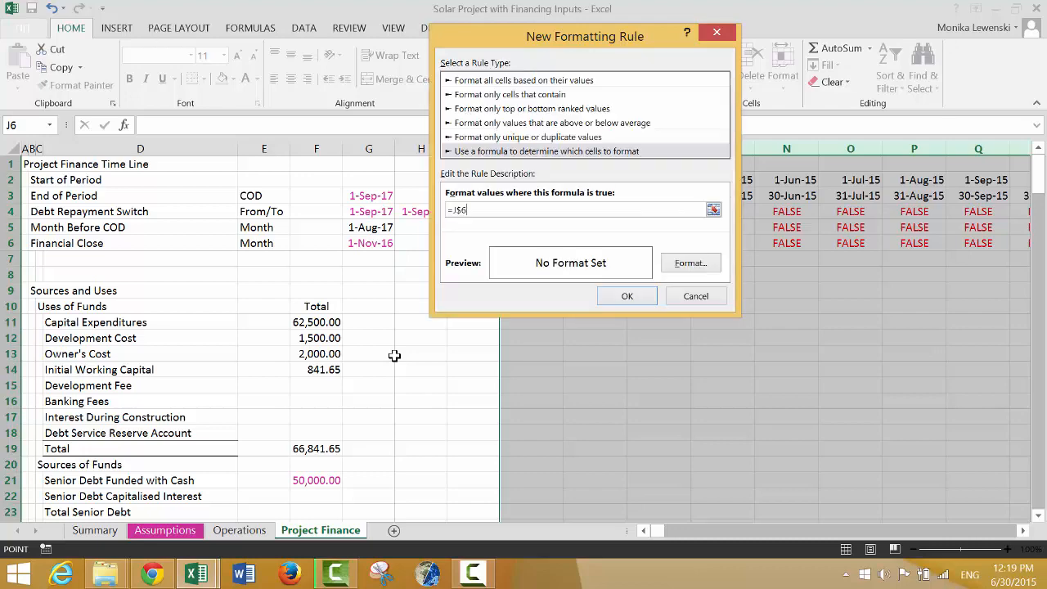
Step: Give the Financial Close formatting rule a light blue background fill and apply it to the monthly columns
{"action": "left_click", "coordinate": [690, 263]}
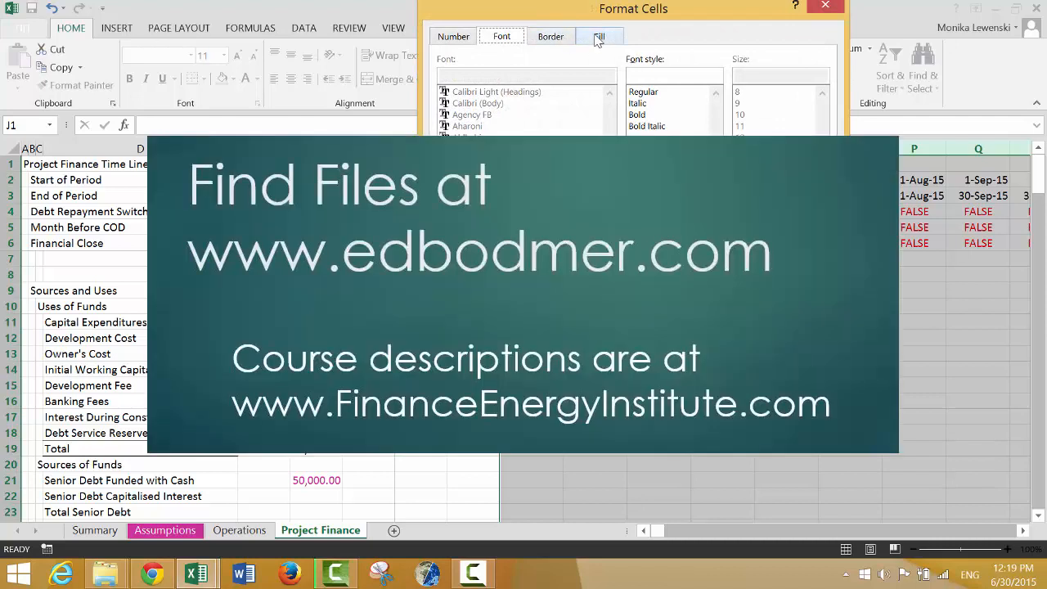
{"action": "left_click", "coordinate": [594, 40]}
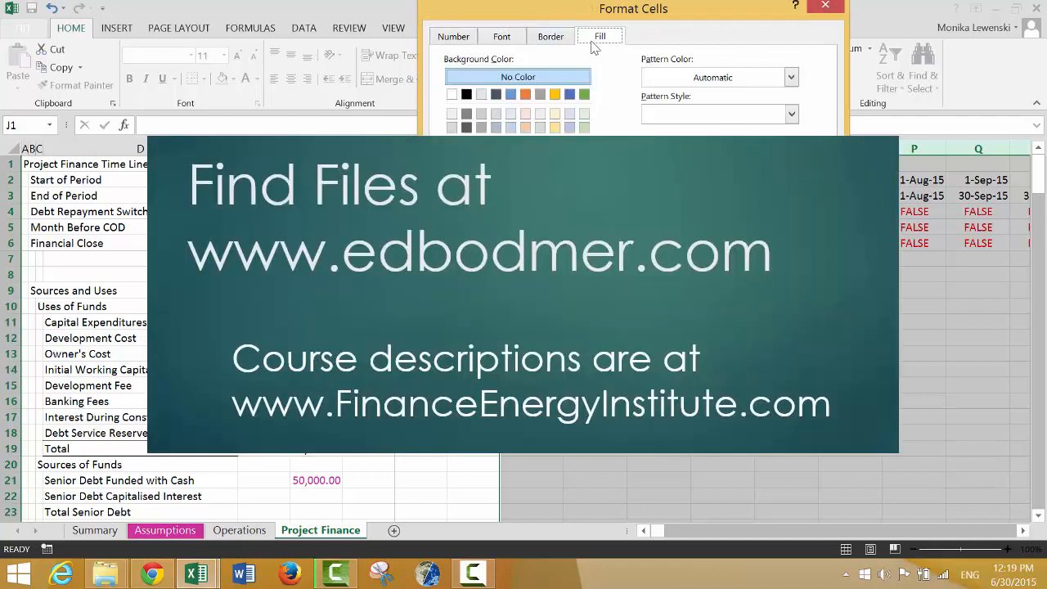
{"action": "left_click", "coordinate": [574, 113]}
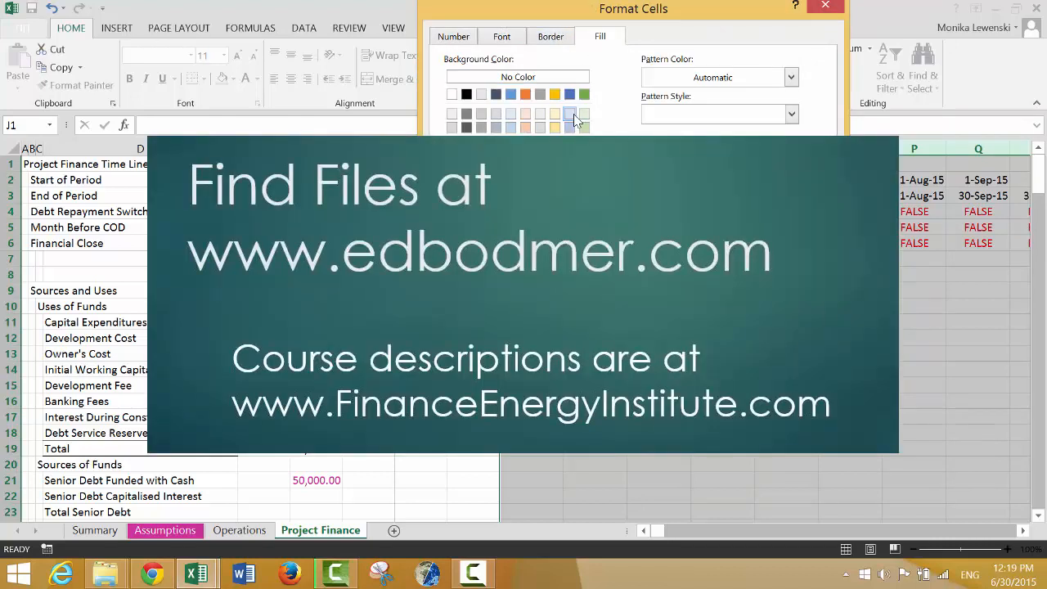
{"action": "left_click", "coordinate": [733, 418]}
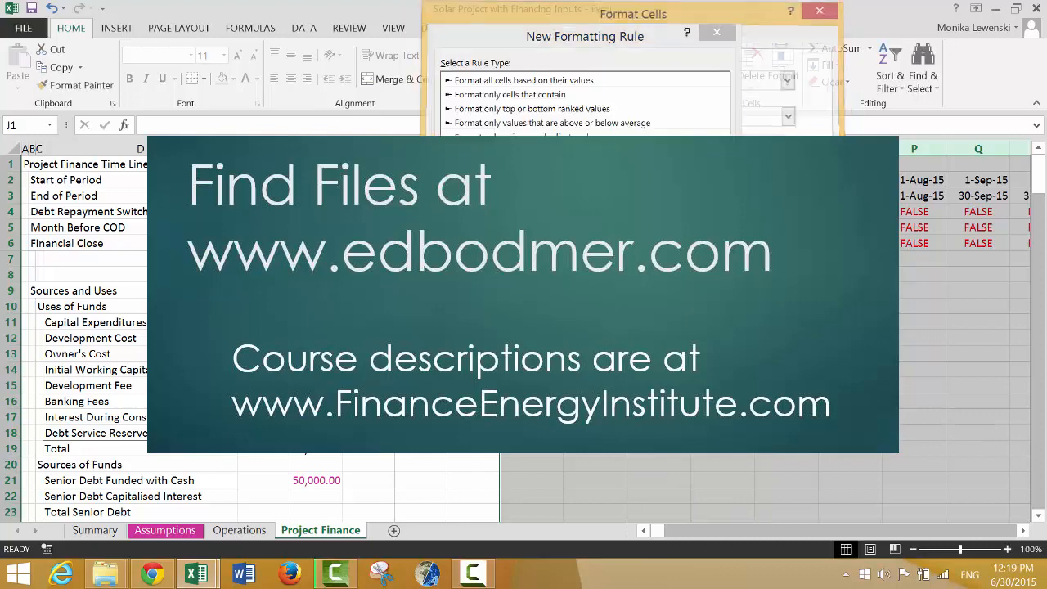
{"action": "left_click", "coordinate": [627, 296]}
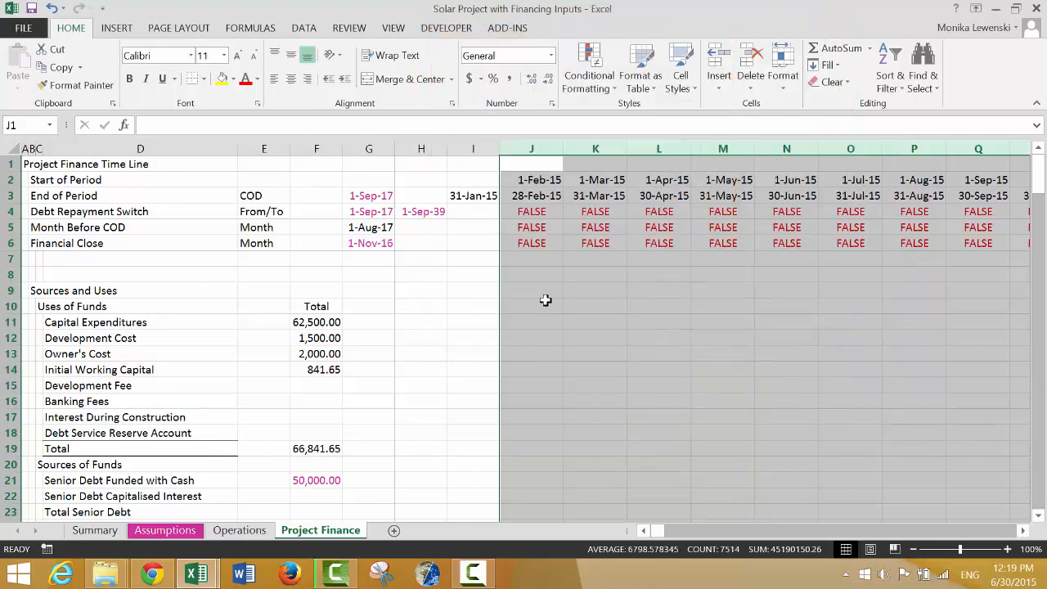
Step: Check the conditional shading across the monthly columns and down the Financial Close column to row 46
{"action": "left_click", "coordinate": [569, 303]}
{"action": "key", "text": "Right"}
{"action": "key", "text": "Right"}
{"action": "key", "text": "Right"}
{"action": "key", "text": "Right"}
{"action": "key", "text": "Right"}
{"action": "key", "text": "Right"}
{"action": "key", "text": "Right"}
{"action": "key", "text": "Right"}
{"action": "key", "text": "Right"}
{"action": "key", "text": "Right"}
{"action": "key", "text": "Right"}
{"action": "key", "text": "Right"}
{"action": "key", "text": "Right"}
{"action": "key", "text": "Right"}
{"action": "key", "text": "Right"}
{"action": "key", "text": "Right"}
{"action": "key", "text": "Right"}
{"action": "key", "text": "Right"}
{"action": "key", "text": "Right"}
{"action": "key", "text": "Right"}
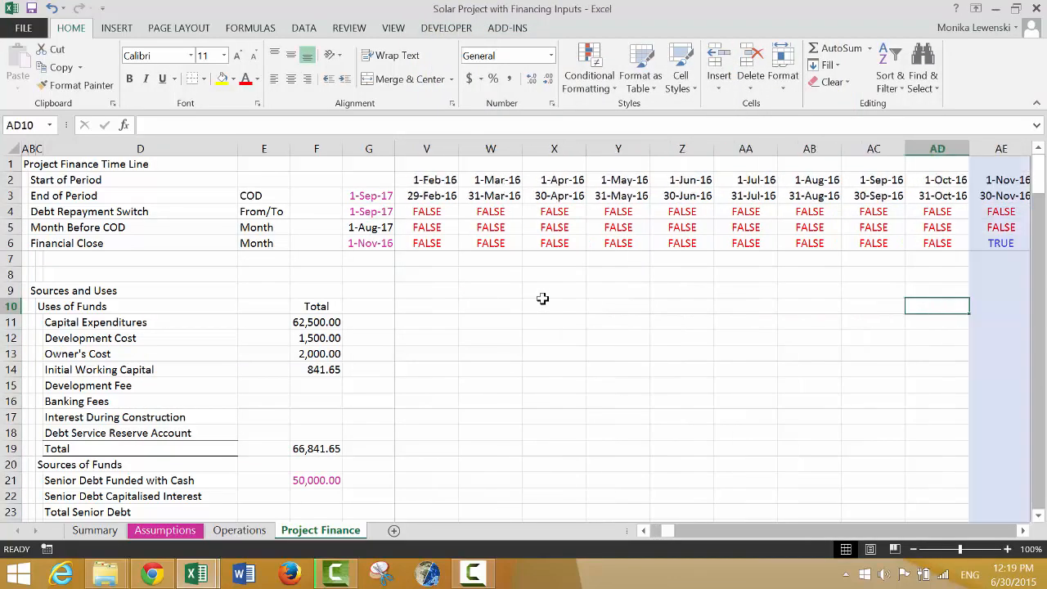
{"action": "key", "text": "Left"}
{"action": "key", "text": "Left"}
{"action": "key", "text": "Left"}
{"action": "key", "text": "Down"}
{"action": "key", "text": "Down"}
{"action": "key", "text": "Down"}
{"action": "key", "text": "Down"}
{"action": "key", "text": "Down"}
{"action": "key", "text": "Down"}
{"action": "key", "text": "Down"}
{"action": "key", "text": "Down"}
{"action": "key", "text": "Down"}
{"action": "key", "text": "Down"}
{"action": "key", "text": "Down"}
{"action": "key", "text": "Down"}
{"action": "key", "text": "Down"}
{"action": "key", "text": "Down"}
{"action": "key", "text": "Down"}
{"action": "key", "text": "Down"}
{"action": "key", "text": "Down"}
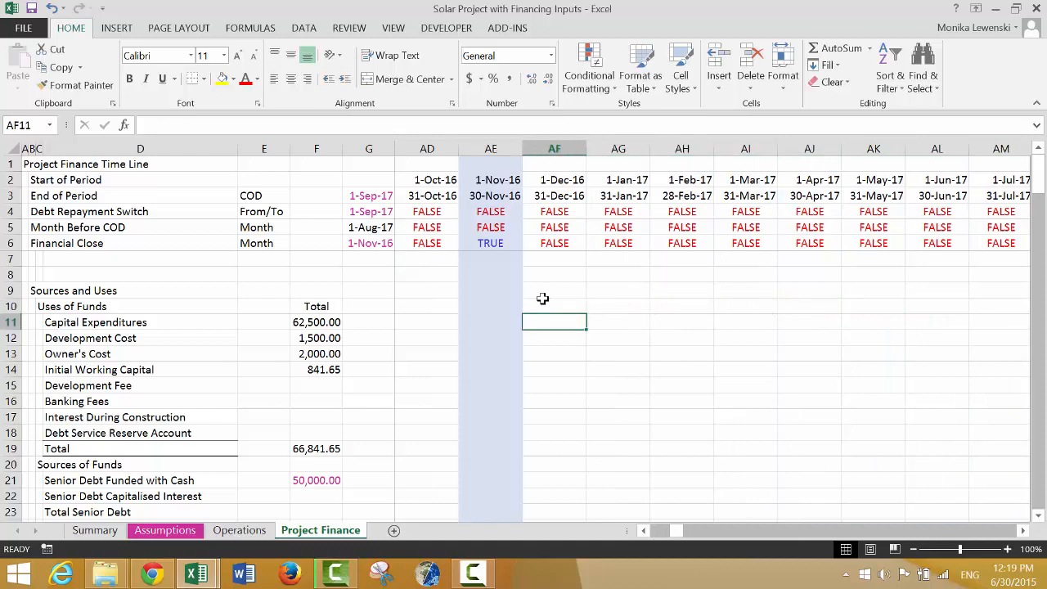
{"action": "key", "text": "Down"}
{"action": "key", "text": "Down"}
{"action": "key", "text": "Down"}
{"action": "key", "text": "Down"}
{"action": "key", "text": "Down"}
{"action": "key", "text": "Down"}
{"action": "key", "text": "Down"}
{"action": "key", "text": "Down"}
{"action": "key", "text": "Down"}
{"action": "key", "text": "Down"}
{"action": "key", "text": "Down"}
{"action": "key", "text": "Down"}
{"action": "key", "text": "Down"}
{"action": "key", "text": "Down"}
{"action": "key", "text": "Down"}
{"action": "key", "text": "Down"}
{"action": "key", "text": "Down"}
{"action": "key", "text": "Down"}
{"action": "key", "text": "Down"}
{"action": "key", "text": "Left"}
{"action": "key", "text": "Left"}
{"action": "key", "text": "Left"}
{"action": "key", "text": "Left"}
{"action": "key", "text": "Left"}
{"action": "key", "text": "Left"}
{"action": "key", "text": "Left"}
{"action": "key", "text": "Left"}
{"action": "key", "text": "Left"}
{"action": "key", "text": "Left"}
{"action": "key", "text": "Left"}
{"action": "key", "text": "Left"}
{"action": "key", "text": "Left"}
{"action": "key", "text": "Left"}
{"action": "key", "text": "Left"}
{"action": "key", "text": "Left"}
{"action": "key", "text": "Left"}
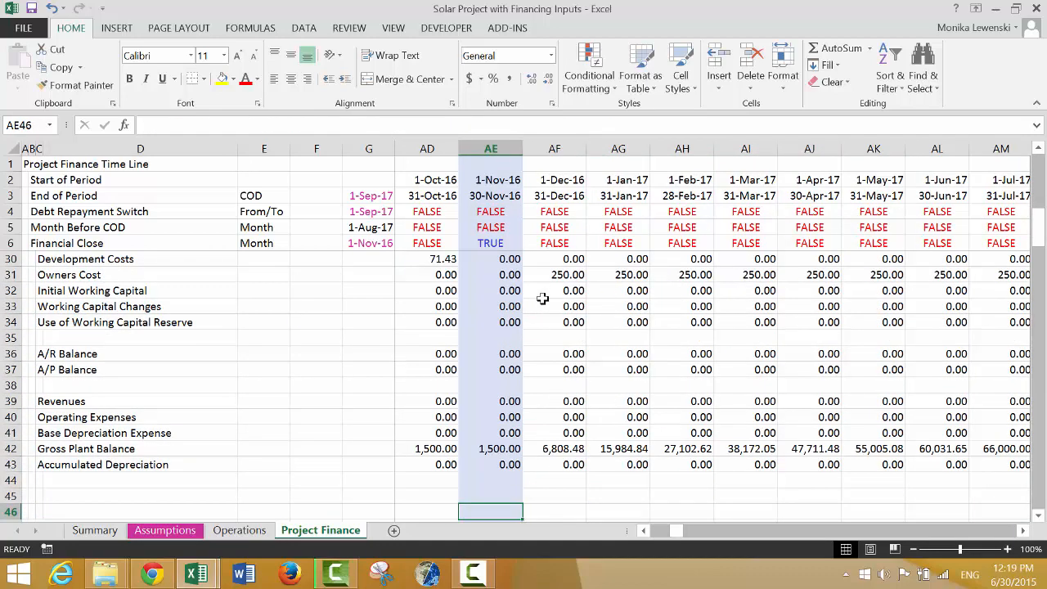
Step: Look back through the row labels of the operating data and the Sources and Uses section up to the time line header
{"action": "key", "text": "Left"}
{"action": "key", "text": "Left"}
{"action": "key", "text": "Left"}
{"action": "key", "text": "Left"}
{"action": "key", "text": "Left"}
{"action": "key", "text": "Left"}
{"action": "key", "text": "Left"}
{"action": "key", "text": "Left"}
{"action": "key", "text": "Left"}
{"action": "key", "text": "Left"}
{"action": "key", "text": "Left"}
{"action": "key", "text": "Left"}
{"action": "key", "text": "Left"}
{"action": "key", "text": "Left"}
{"action": "key", "text": "Down"}
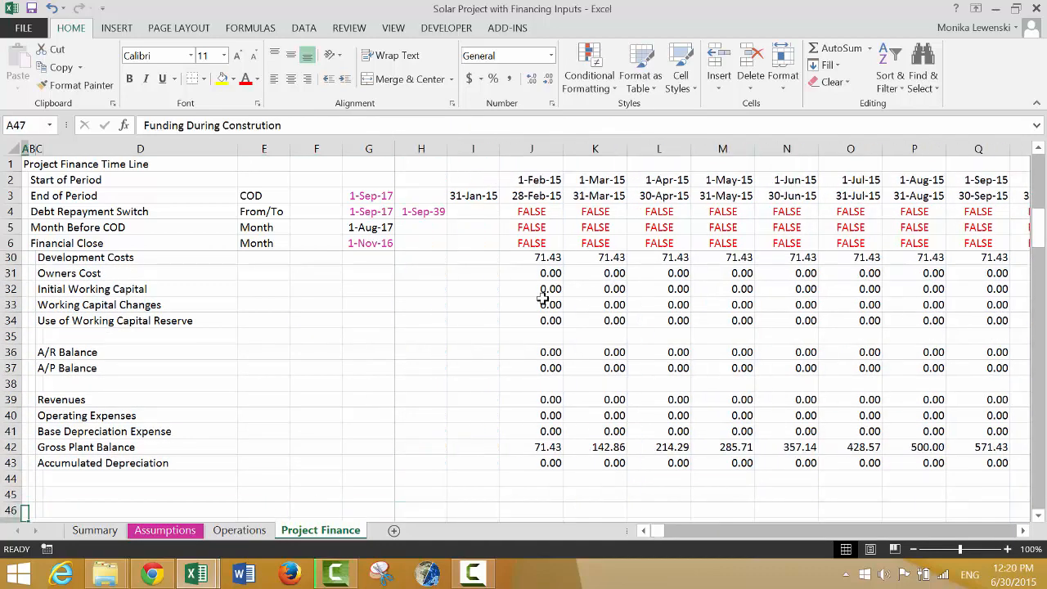
{"action": "key", "text": "Up"}
{"action": "key", "text": "Up"}
{"action": "key", "text": "Up"}
{"action": "key", "text": "Up"}
{"action": "key", "text": "Up"}
{"action": "key", "text": "Up"}
{"action": "key", "text": "Up"}
{"action": "key", "text": "Up"}
{"action": "key", "text": "Up"}
{"action": "key", "text": "Up"}
{"action": "key", "text": "Up"}
{"action": "key", "text": "Up"}
{"action": "key", "text": "Up"}
{"action": "key", "text": "Up"}
{"action": "key", "text": "Up"}
{"action": "key", "text": "Up"}
{"action": "key", "text": "Up"}
{"action": "key", "text": "Up"}
{"action": "key", "text": "Up"}
{"action": "key", "text": "Up"}
{"action": "key", "text": "Up"}
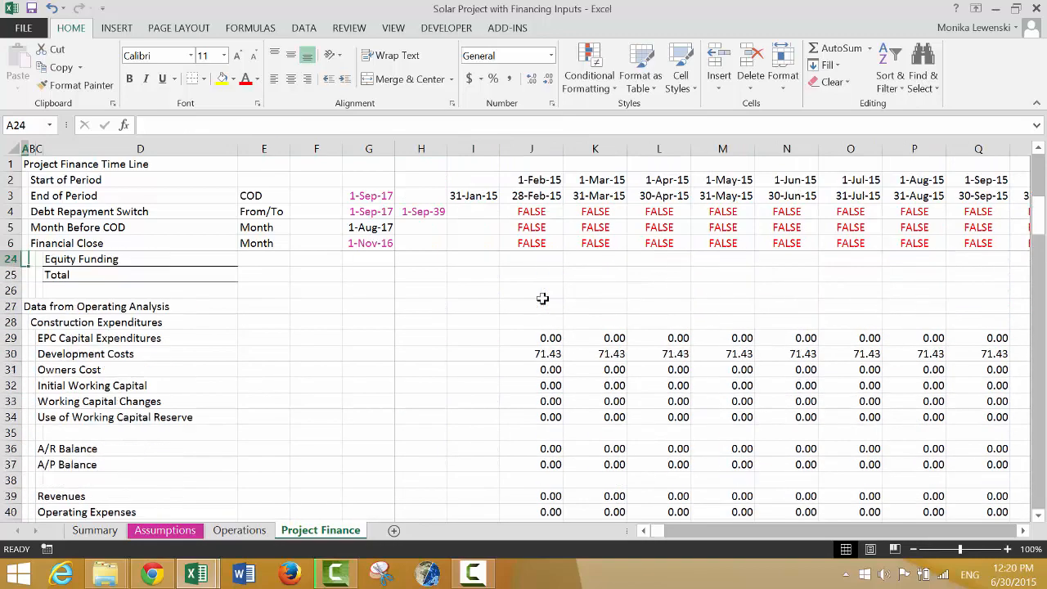
{"action": "key", "text": "Down"}
{"action": "key", "text": "Down"}
{"action": "key", "text": "Down"}
{"action": "key", "text": "Down"}
{"action": "key", "text": "Down"}
{"action": "key", "text": "Down"}
{"action": "key", "text": "Down"}
{"action": "key", "text": "Down"}
{"action": "key", "text": "Down"}
{"action": "key", "text": "Down"}
{"action": "key", "text": "Down"}
{"action": "key", "text": "Down"}
{"action": "key", "text": "Down"}
{"action": "key", "text": "Down"}
{"action": "key", "text": "Down"}
{"action": "key", "text": "Down"}
{"action": "key", "text": "Down"}
{"action": "key", "text": "Down"}
{"action": "key", "text": "Down"}
{"action": "key", "text": "Down"}
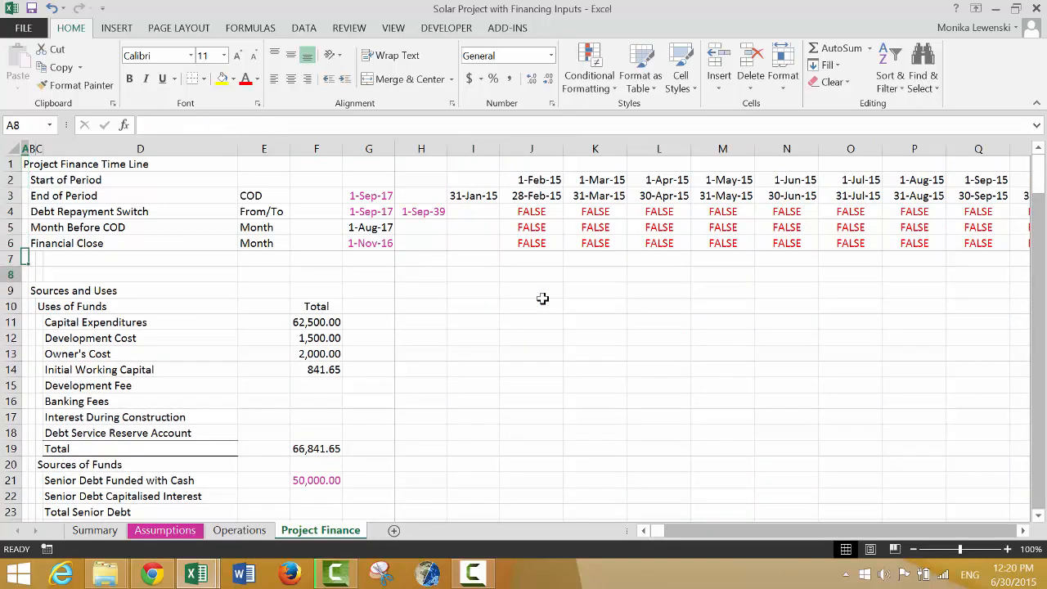
Step: Review the Funding During Construction rows from Cash Funding Needs down to the Adjustment for Debt Funding section
{"action": "key", "text": "Down"}
{"action": "key", "text": "Down"}
{"action": "key", "text": "Down"}
{"action": "key", "text": "Down"}
{"action": "key", "text": "Down"}
{"action": "key", "text": "Down"}
{"action": "key", "text": "Down"}
{"action": "key", "text": "Down"}
{"action": "key", "text": "Down"}
{"action": "key", "text": "Down"}
{"action": "key", "text": "Down"}
{"action": "key", "text": "Down"}
{"action": "key", "text": "Down"}
{"action": "key", "text": "Down"}
{"action": "key", "text": "Down"}
{"action": "key", "text": "Down"}
{"action": "key", "text": "Down"}
{"action": "key", "text": "Down"}
{"action": "key", "text": "Down"}
{"action": "key", "text": "Down"}
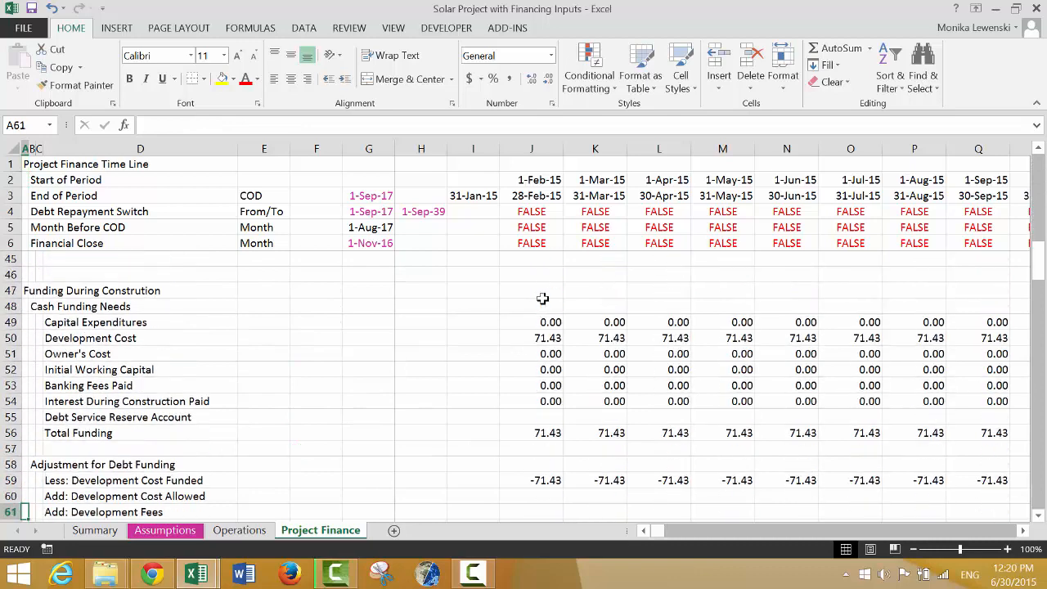
{"action": "key", "text": "Up"}
{"action": "key", "text": "Up"}
{"action": "key", "text": "Up"}
{"action": "key", "text": "Up"}
{"action": "key", "text": "Up"}
{"action": "key", "text": "Up"}
{"action": "key", "text": "Up"}
{"action": "key", "text": "Up"}
{"action": "key", "text": "Up"}
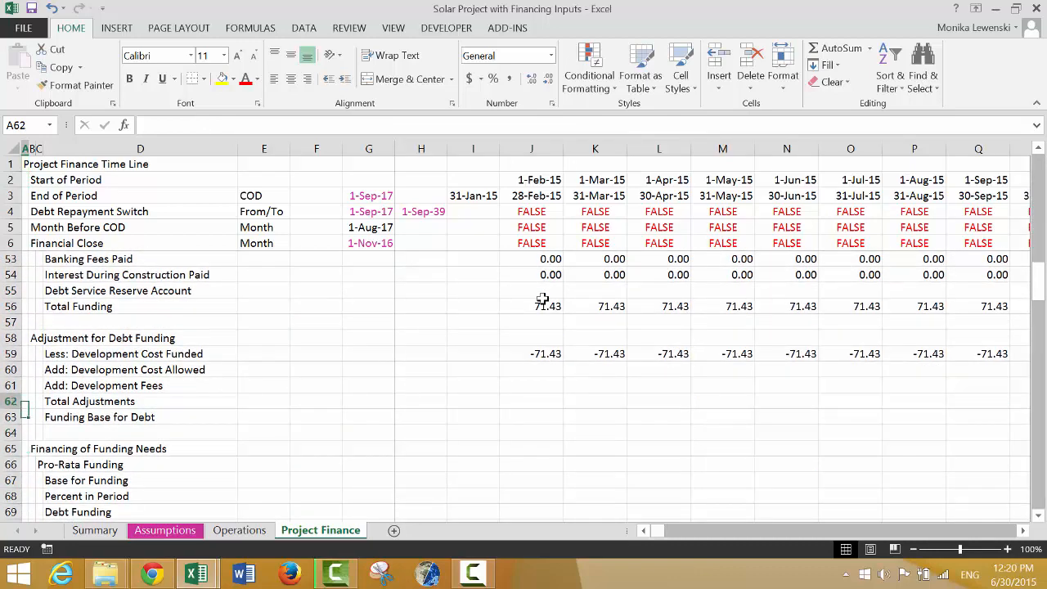
Step: Examine the Add: Development Cost Allowed row across the months through the highlighted Financial Close column
{"action": "key", "text": "Right"}
{"action": "key", "text": "Right"}
{"action": "key", "text": "Right"}
{"action": "key", "text": "Right"}
{"action": "key", "text": "Right"}
{"action": "key", "text": "Right"}
{"action": "key", "text": "Right"}
{"action": "key", "text": "Right"}
{"action": "key", "text": "Right"}
{"action": "key", "text": "Right"}
{"action": "key", "text": "Right"}
{"action": "key", "text": "Right"}
{"action": "key", "text": "Right"}
{"action": "key", "text": "Right"}
{"action": "key", "text": "Right"}
{"action": "key", "text": "Right"}
{"action": "key", "text": "Right"}
{"action": "key", "text": "Right"}
{"action": "key", "text": "Right"}
{"action": "key", "text": "Right"}
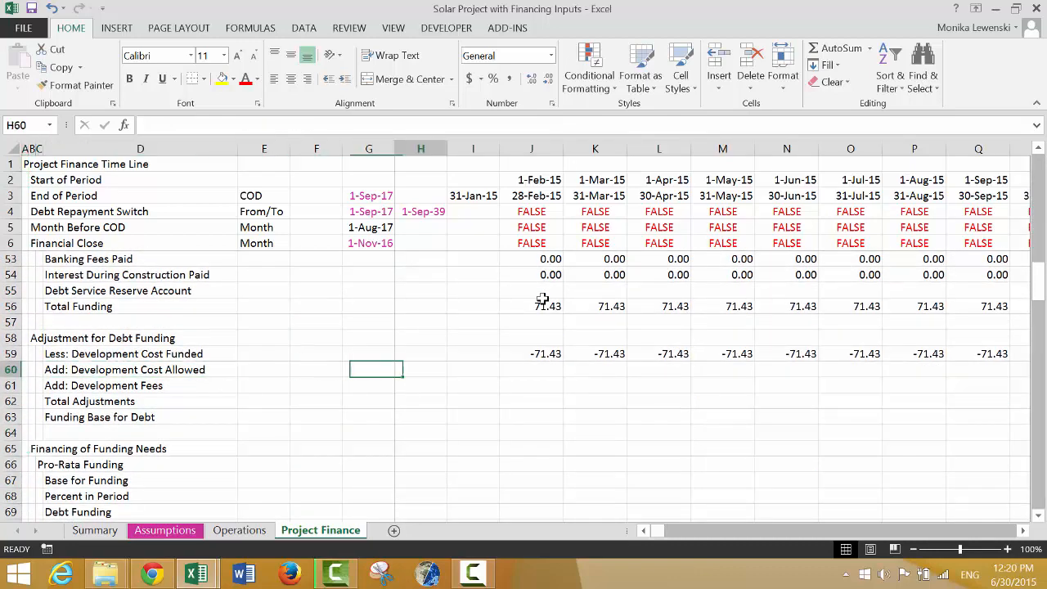
{"action": "key", "text": "Right"}
{"action": "key", "text": "Right"}
{"action": "key", "text": "Right"}
{"action": "key", "text": "Right"}
{"action": "key", "text": "Right"}
{"action": "key", "text": "Right"}
{"action": "key", "text": "Right"}
{"action": "key", "text": "Right"}
{"action": "key", "text": "Right"}
{"action": "key", "text": "Right"}
{"action": "key", "text": "Right"}
{"action": "key", "text": "Right"}
{"action": "key", "text": "Left"}
{"action": "key", "text": "Left"}
{"action": "key", "text": "Left"}
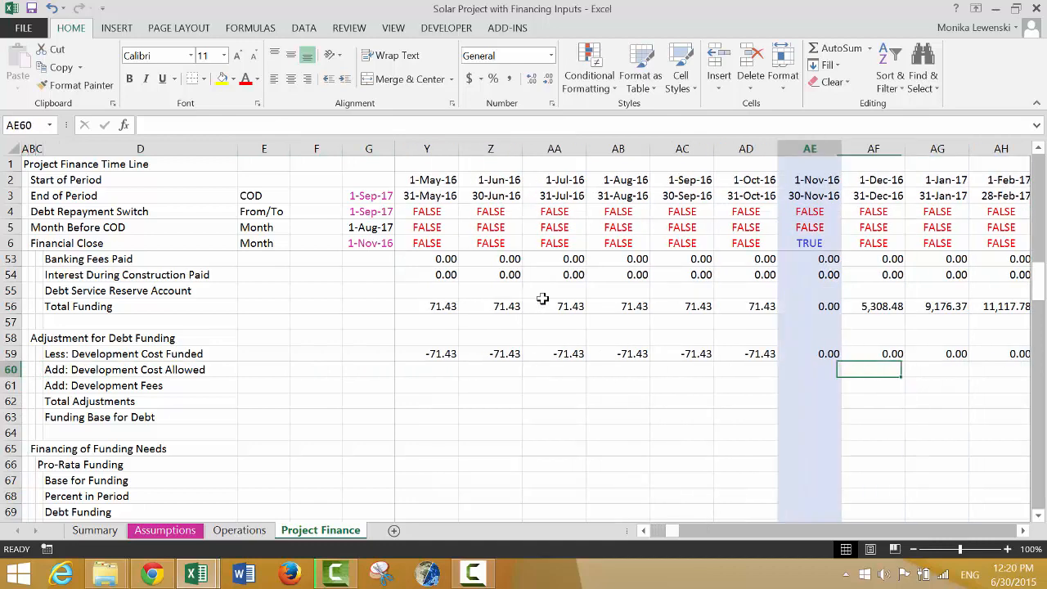
{"action": "key", "text": "Left"}
{"action": "key", "text": "Left"}
{"action": "key", "text": "Left"}
{"action": "key", "text": "Left"}
{"action": "key", "text": "Left"}
{"action": "key", "text": "Left"}
{"action": "key", "text": "Left"}
{"action": "key", "text": "Left"}
{"action": "key", "text": "Left"}
{"action": "key", "text": "Left"}
{"action": "key", "text": "Left"}
{"action": "key", "text": "Left"}
{"action": "key", "text": "Left"}
{"action": "key", "text": "Left"}
{"action": "key", "text": "Left"}
{"action": "key", "text": "Left"}
{"action": "key", "text": "Left"}
{"action": "key", "text": "Left"}
{"action": "key", "text": "Left"}
{"action": "key", "text": "Left"}
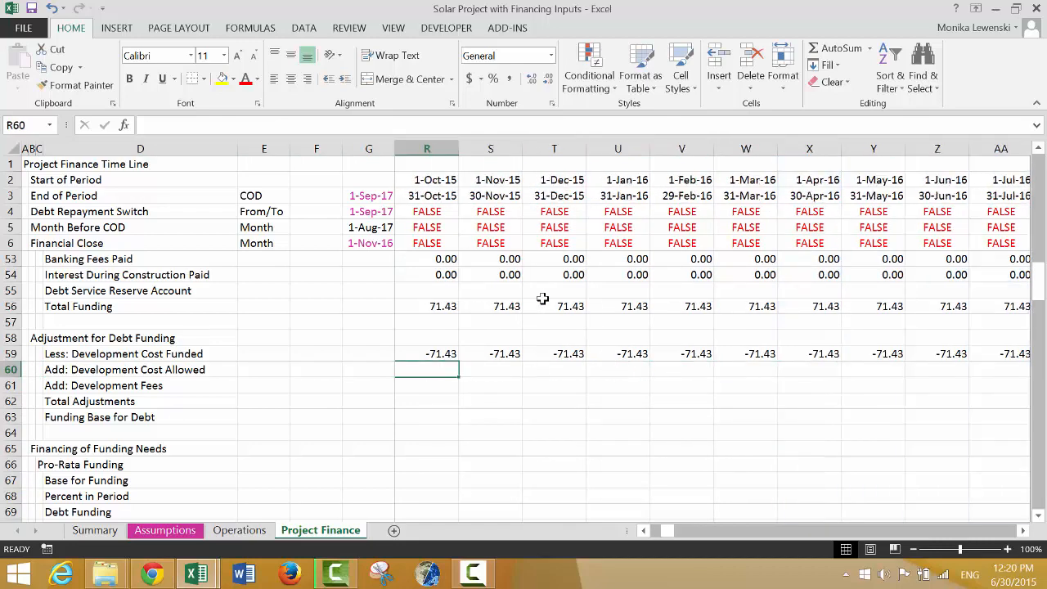
Step: Enter =SUM(50:50)*J6 in cell J60 for Development Cost Allowed and copy it across the monthly columns
{"action": "key", "text": "Right"}
{"action": "key", "text": "Right"}
{"action": "key", "text": "Right"}
{"action": "key", "text": "Right"}
{"action": "key", "text": "Right"}
{"action": "key", "text": "Right"}
{"action": "key", "text": "Right"}
{"action": "key", "text": "Right"}
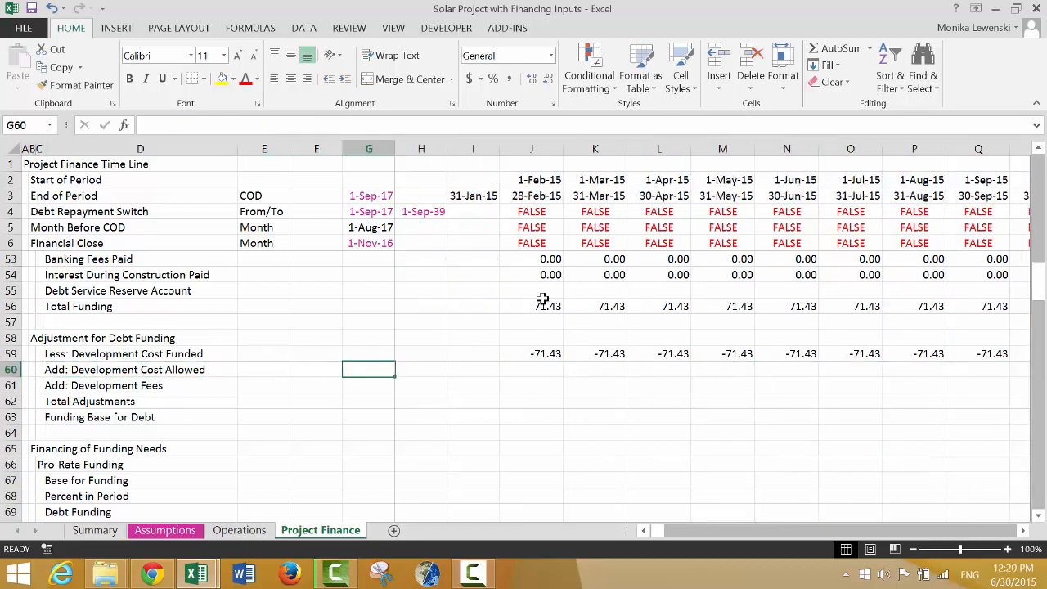
{"action": "type", "text": "="}
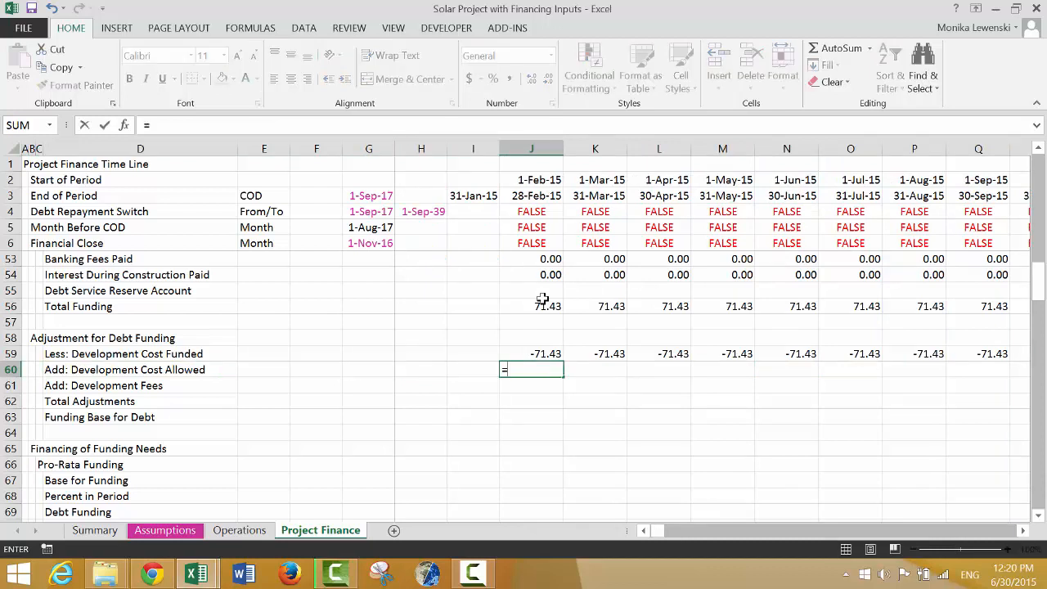
{"action": "type", "text": "sum("}
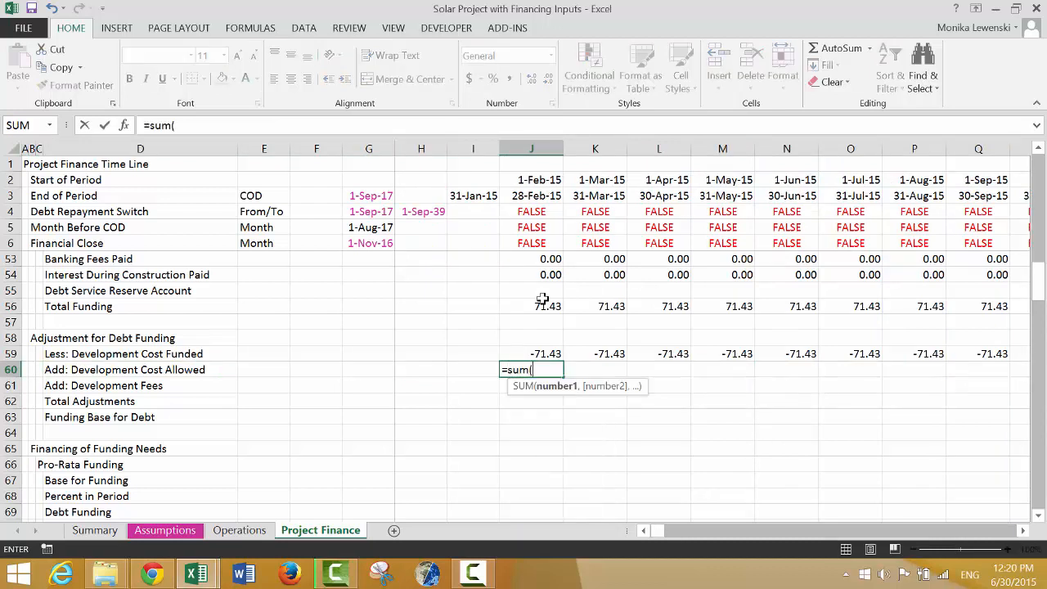
{"action": "left_click", "coordinate": [26, 298]}
{"action": "key", "text": "Up"}
{"action": "key", "text": "Up"}
{"action": "key", "text": "Up"}
{"action": "key", "text": "Up"}
{"action": "key", "text": "Up"}
{"action": "key", "text": "Up"}
{"action": "key", "text": "Up"}
{"action": "key", "text": "Up"}
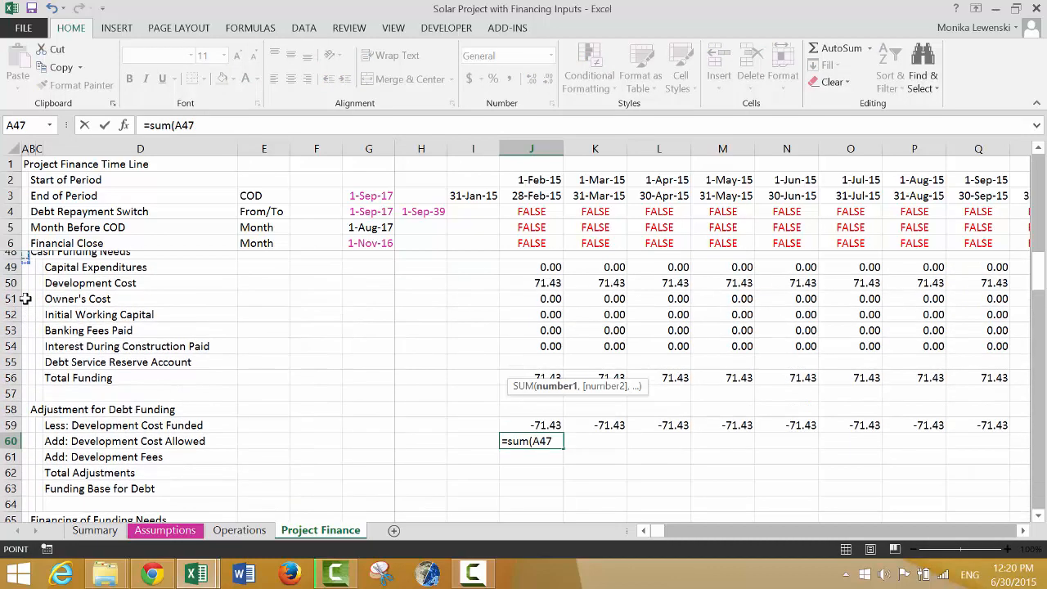
{"action": "left_click", "coordinate": [12, 306]}
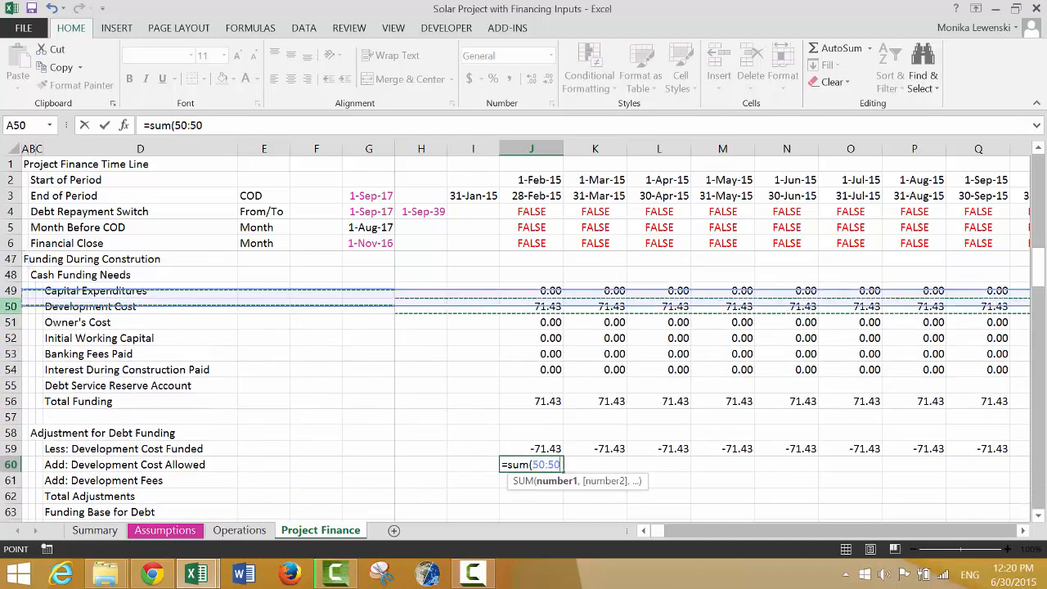
{"action": "type", "text": "*"}
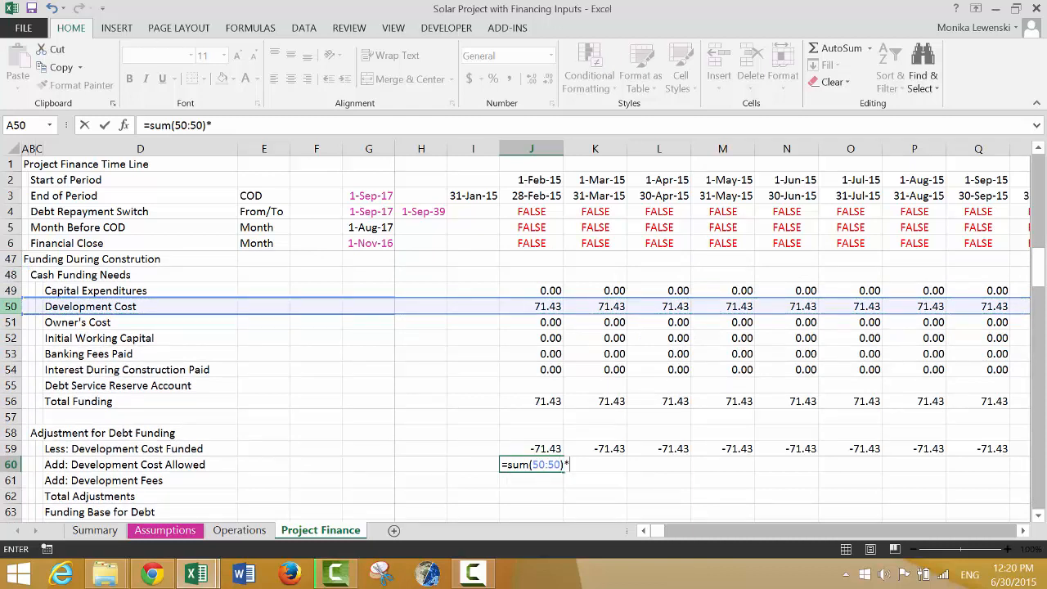
{"action": "left_click", "coordinate": [533, 243]}
{"action": "key", "text": "Return"}
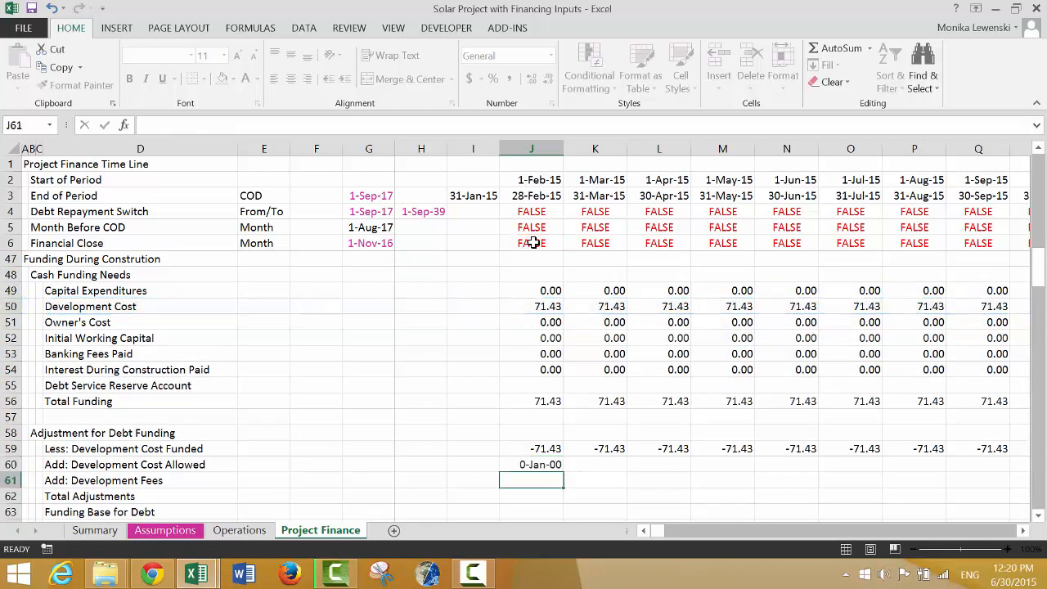
{"action": "key", "text": "Up"}
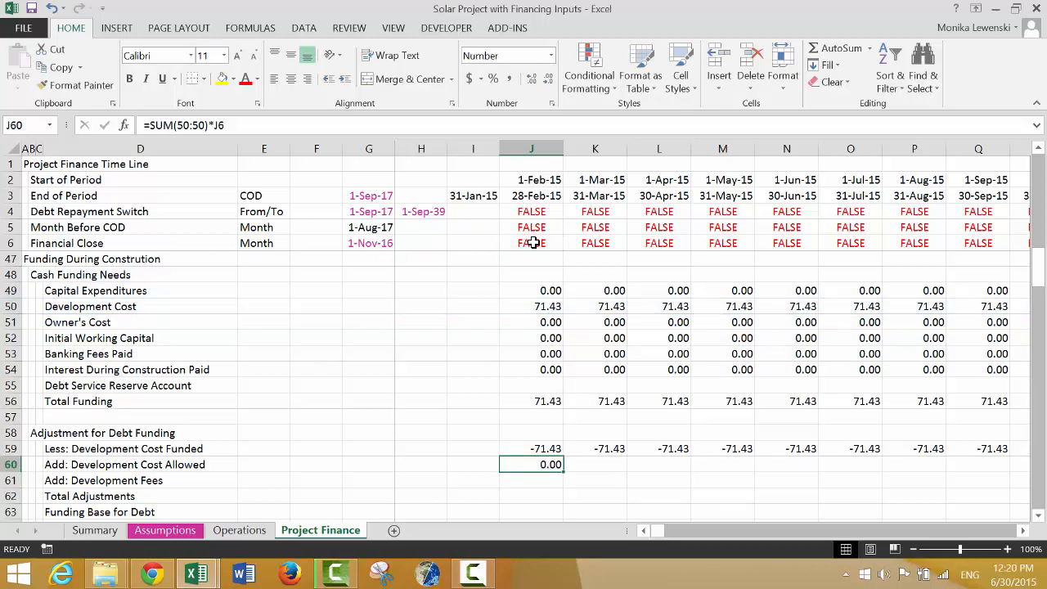
{"action": "key", "text": "ctrl+shift+r"}
Step: Check the Development Cost Allowed row across the months up to the highlighted Financial Close column
{"action": "key", "text": "Right"}
{"action": "key", "text": "Right"}
{"action": "key", "text": "Right"}
{"action": "key", "text": "Right"}
{"action": "key", "text": "Right"}
{"action": "key", "text": "Right"}
{"action": "key", "text": "Right"}
{"action": "key", "text": "Right"}
{"action": "key", "text": "Right"}
{"action": "key", "text": "Right"}
{"action": "key", "text": "Right"}
{"action": "key", "text": "Right"}
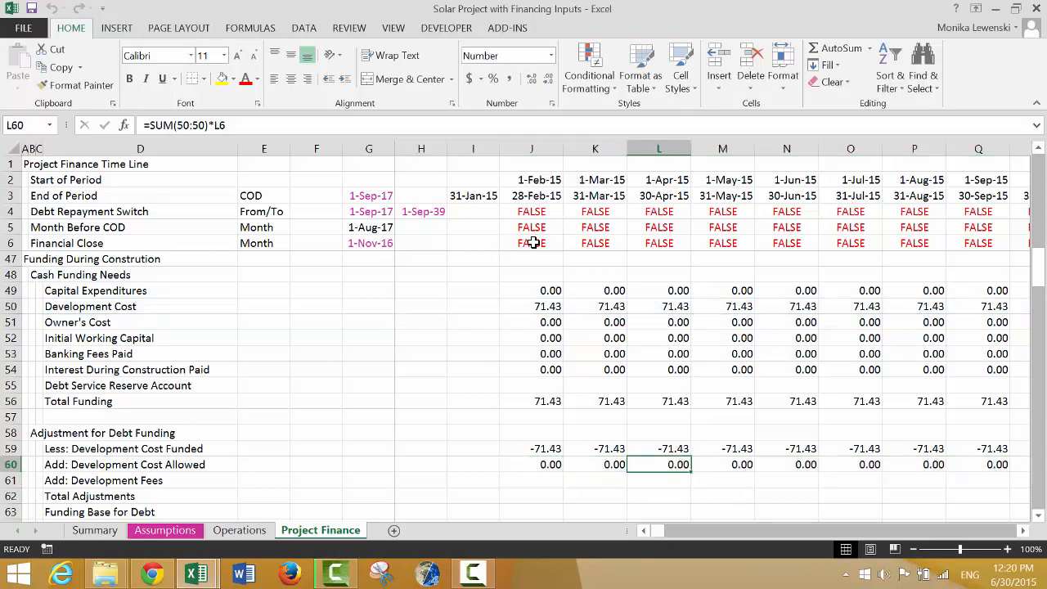
{"action": "key", "text": "Right"}
{"action": "key", "text": "Right"}
{"action": "key", "text": "Right"}
{"action": "key", "text": "Right"}
{"action": "key", "text": "Right"}
{"action": "key", "text": "Right"}
{"action": "key", "text": "Right"}
{"action": "key", "text": "Right"}
{"action": "key", "text": "Right"}
{"action": "key", "text": "Right"}
{"action": "key", "text": "Right"}
{"action": "key", "text": "Right"}
{"action": "key", "text": "Right"}
{"action": "key", "text": "Right"}
{"action": "key", "text": "Left"}
{"action": "key", "text": "Left"}
{"action": "key", "text": "Left"}
{"action": "key", "text": "Left"}
{"action": "key", "text": "Left"}
{"action": "key", "text": "Left"}
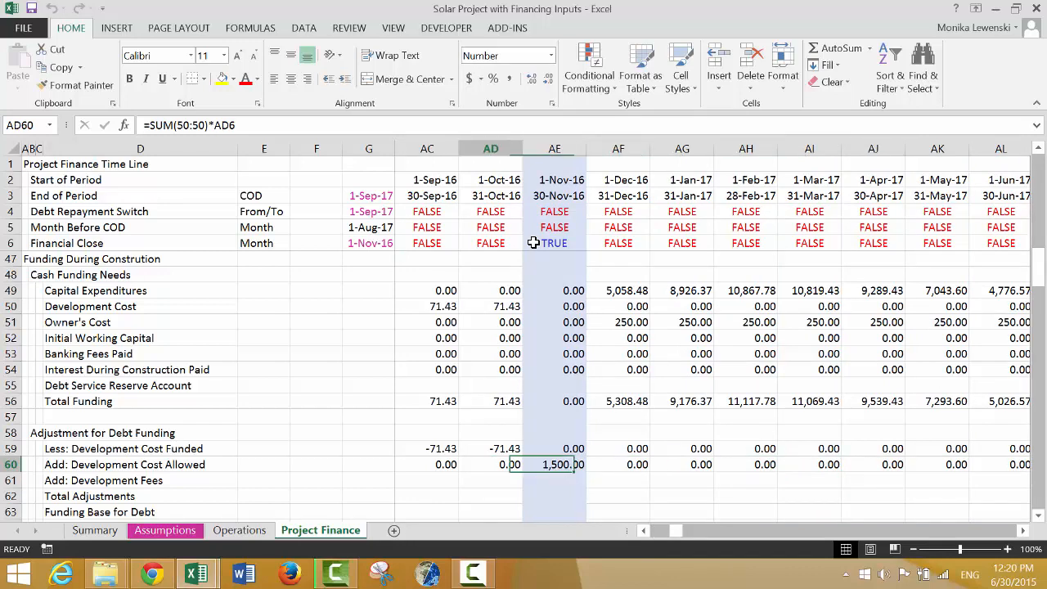
{"action": "key", "text": "Right"}
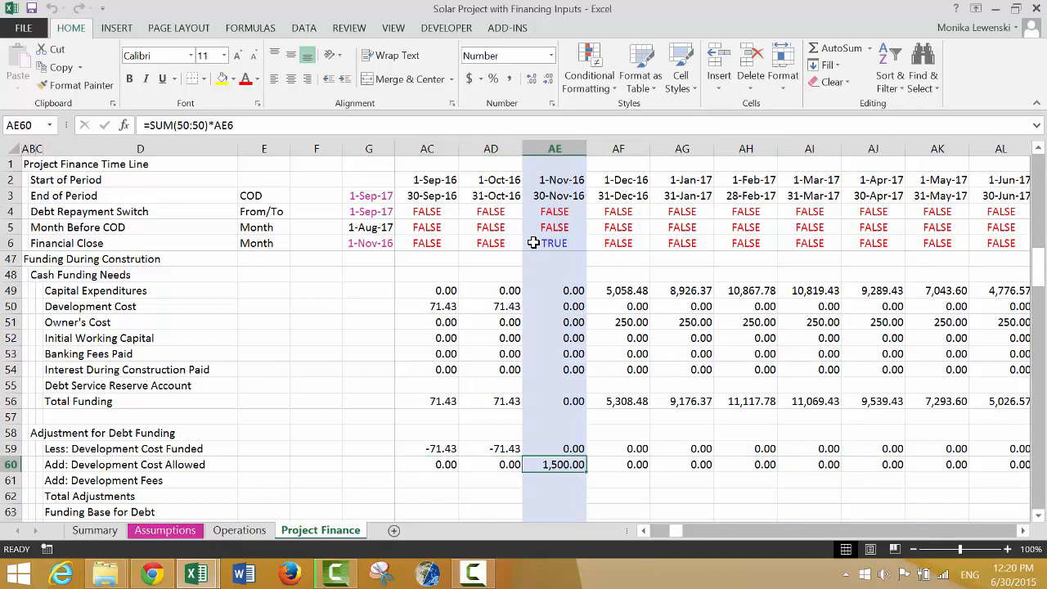
Step: Add the section heading Equity Inputs in cell A193 of the Assumptions sheet, below Equity Bridge Loan
{"action": "key", "text": "Down"}
{"action": "key", "text": "Left"}
{"action": "key", "text": "Left"}
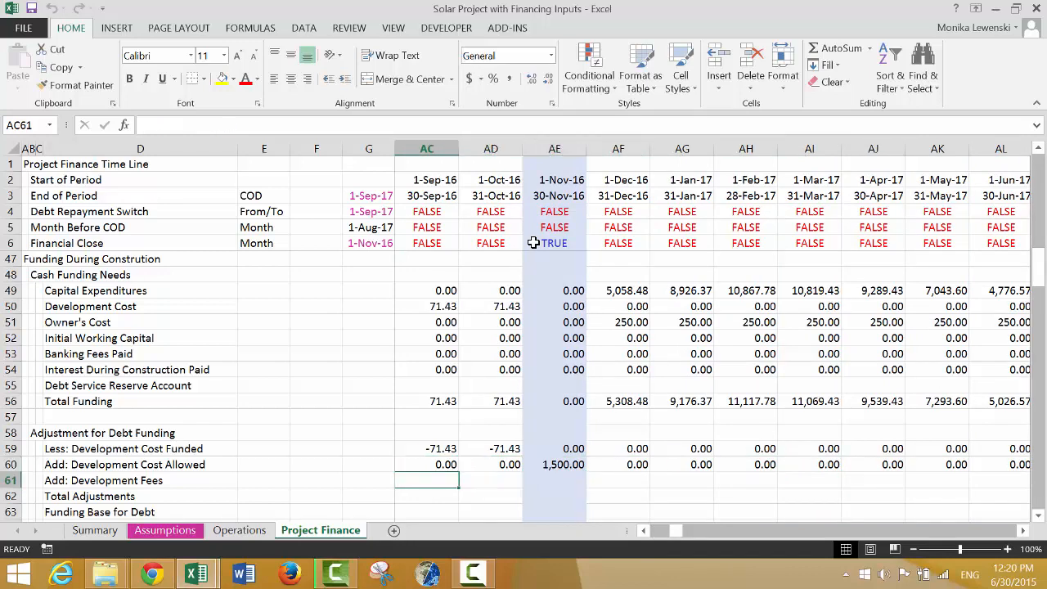
{"action": "key", "text": "Home"}
{"action": "key", "text": "Home"}
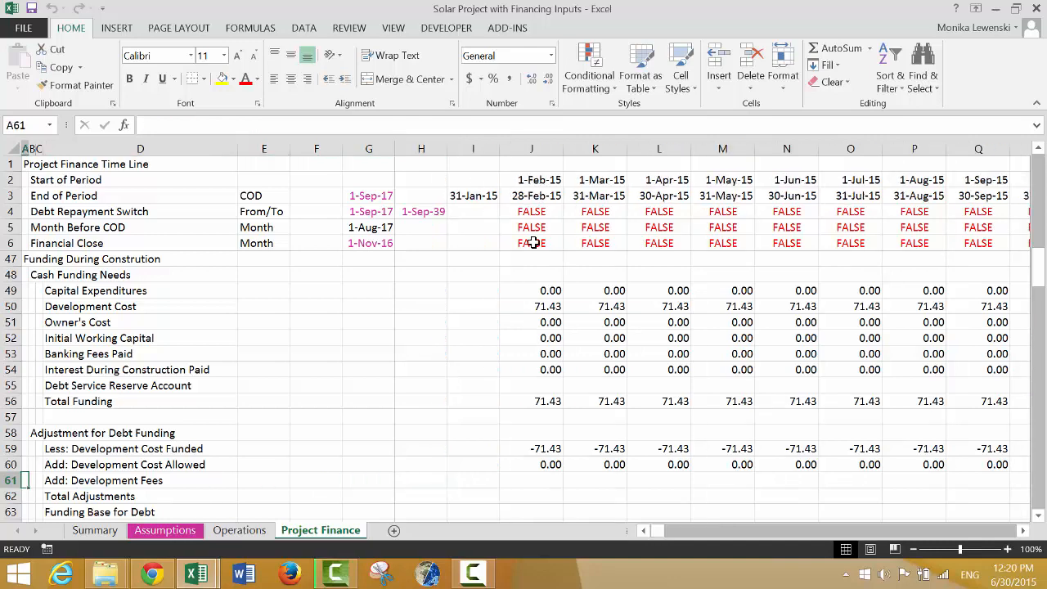
{"action": "key", "text": "ctrl+Page_Up"}
{"action": "key", "text": "ctrl+Page_Up"}
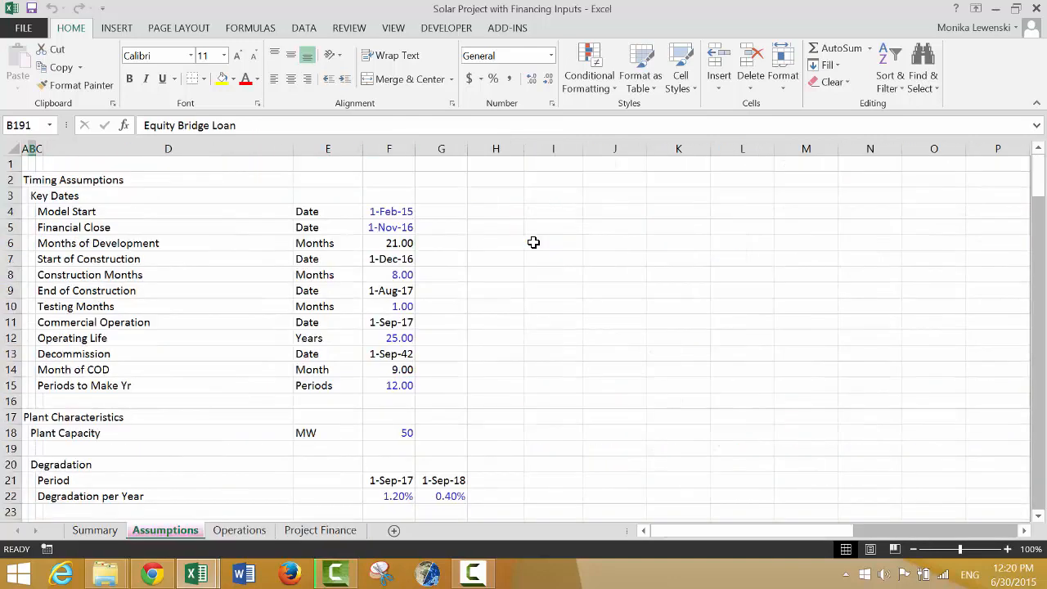
{"action": "key", "text": "Down"}
{"action": "key", "text": "Down"}
{"action": "key", "text": "Down"}
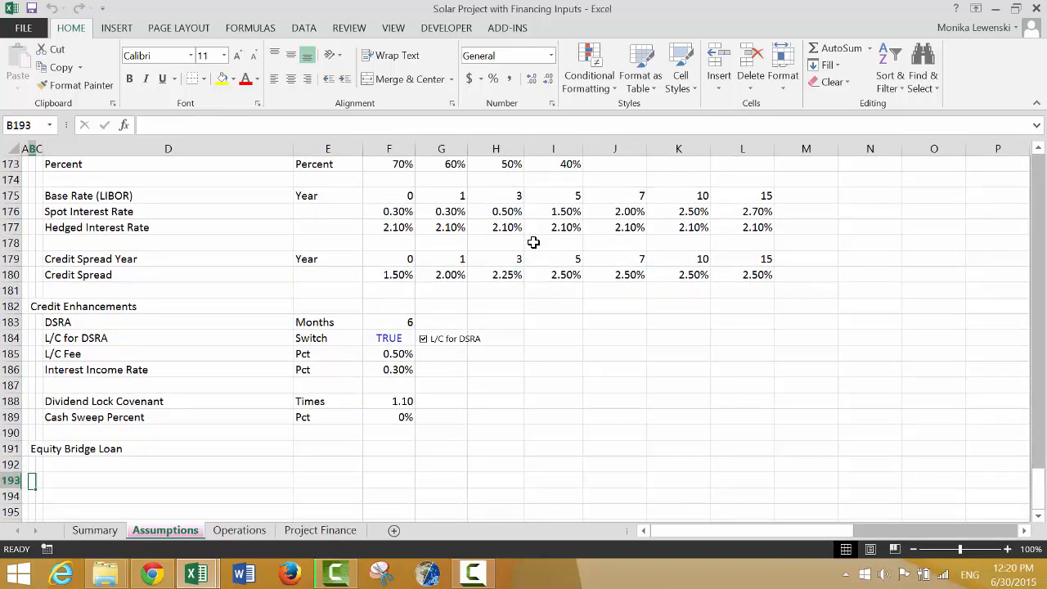
{"action": "key", "text": "Left"}
{"action": "key", "text": "Up"}
{"action": "type", "text": "Eq"}
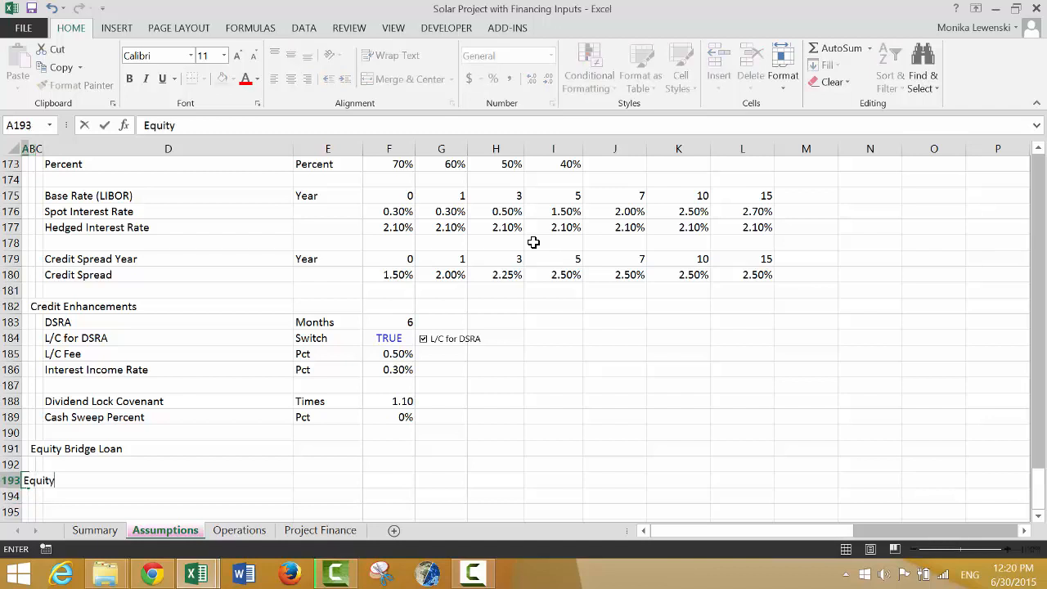
{"action": "type", "text": "uity Inputs"}
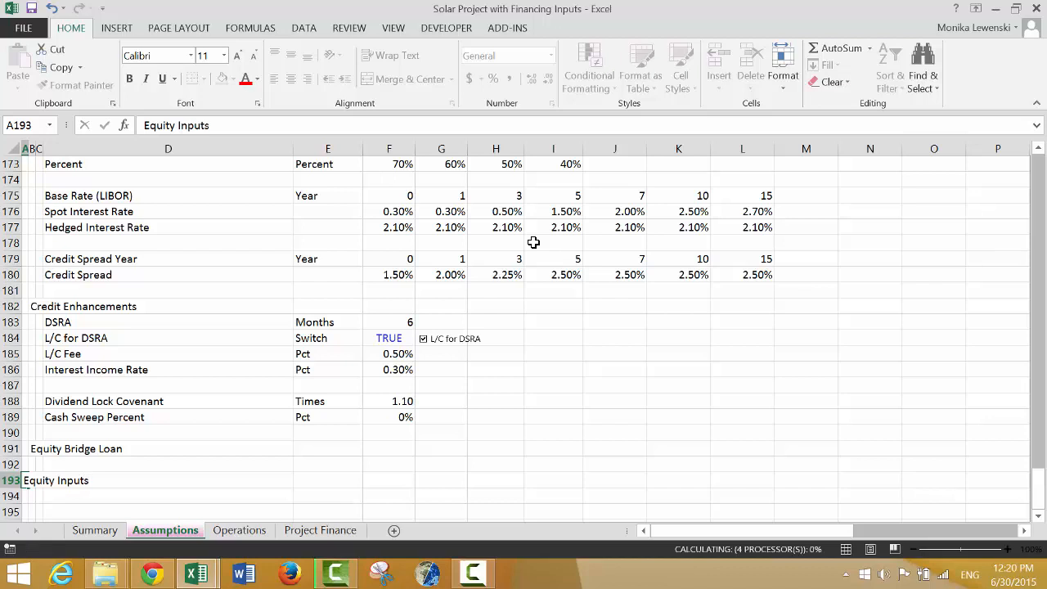
{"action": "key", "text": "Return"}
Step: Add a Development Fees label in B194 under Equity Inputs, with the unit USD 000's in E194
{"action": "key", "text": "Right"}
{"action": "key", "text": "Right"}
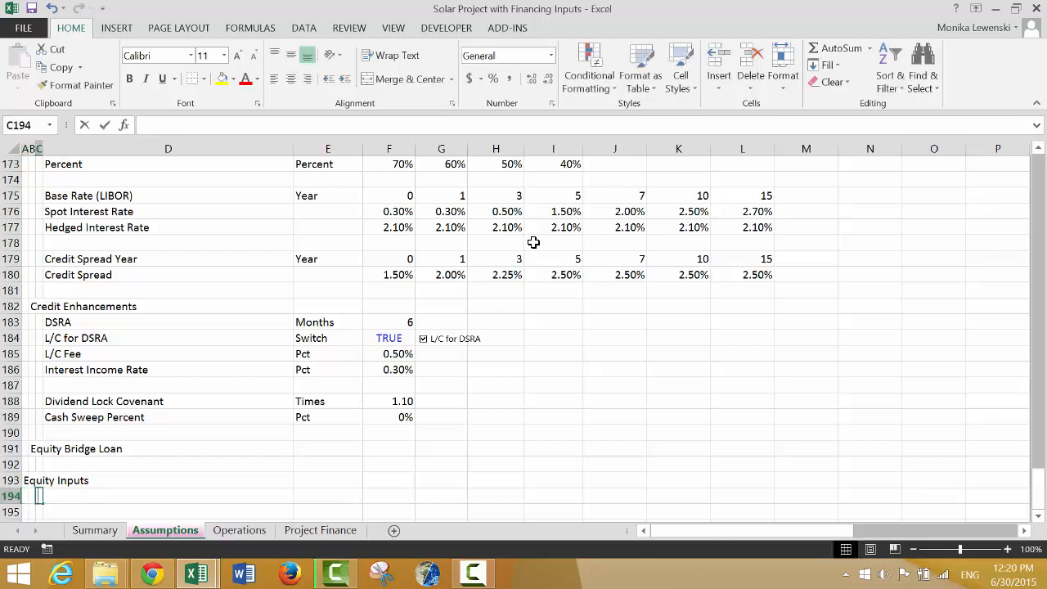
{"action": "key", "text": "Left"}
{"action": "type", "text": "Dev"}
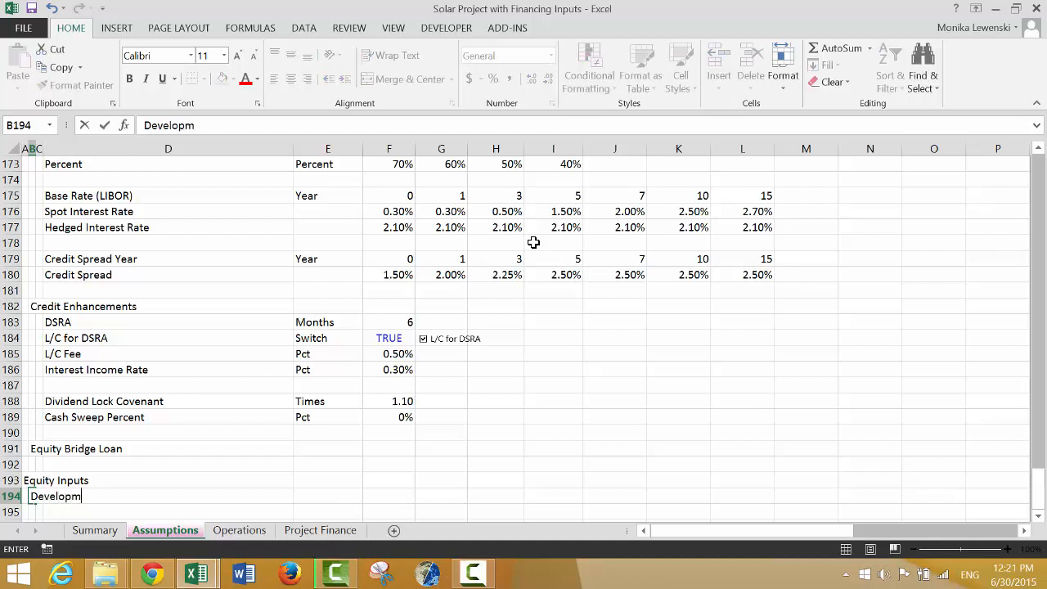
{"action": "type", "text": "elopment Fees"}
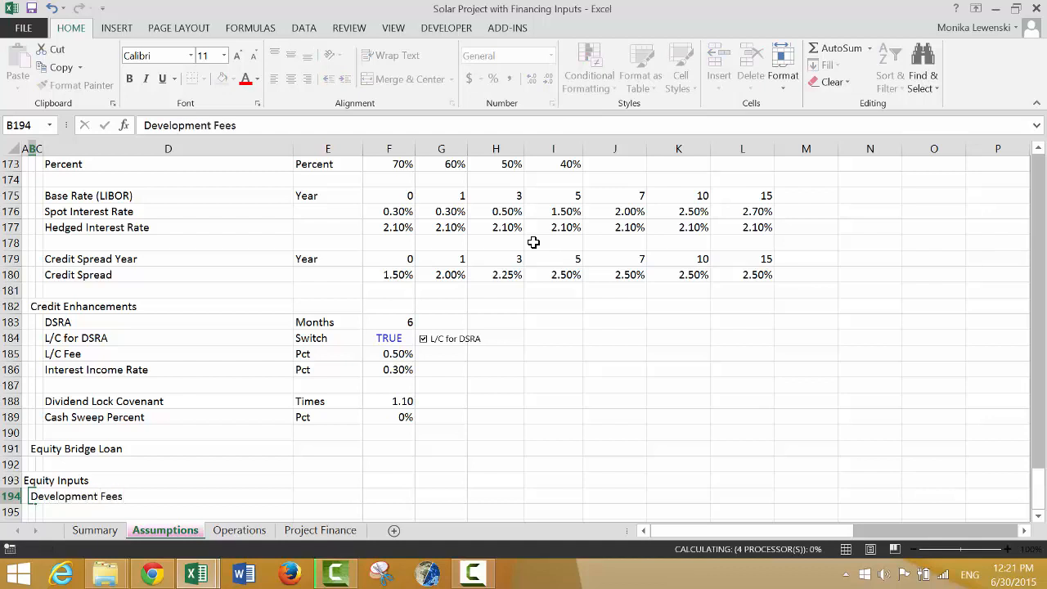
{"action": "key", "text": "Right"}
{"action": "key", "text": "Right"}
{"action": "key", "text": "Right"}
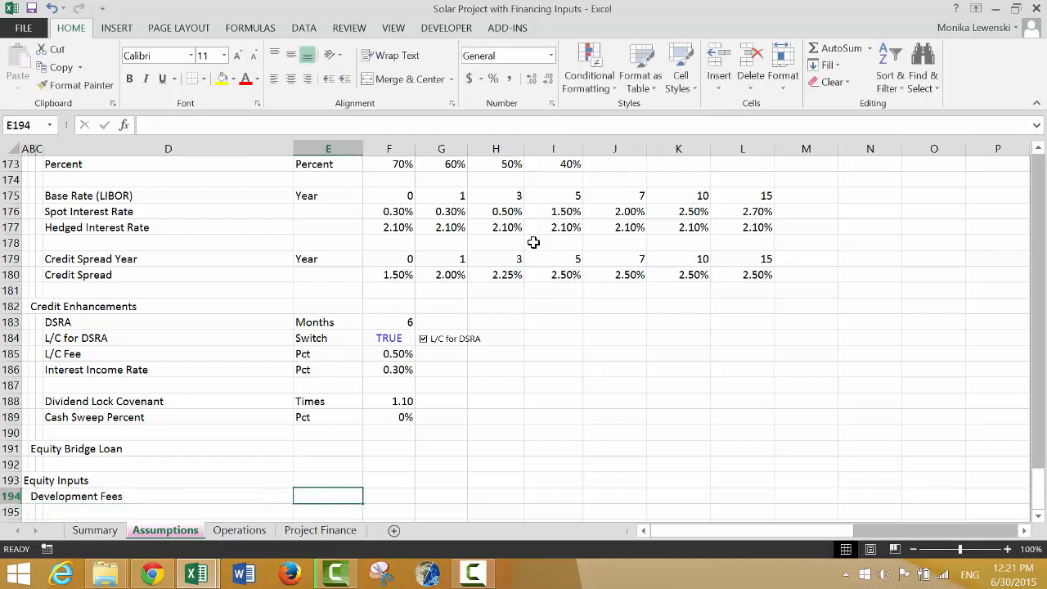
{"action": "type", "text": "USD 000's"}
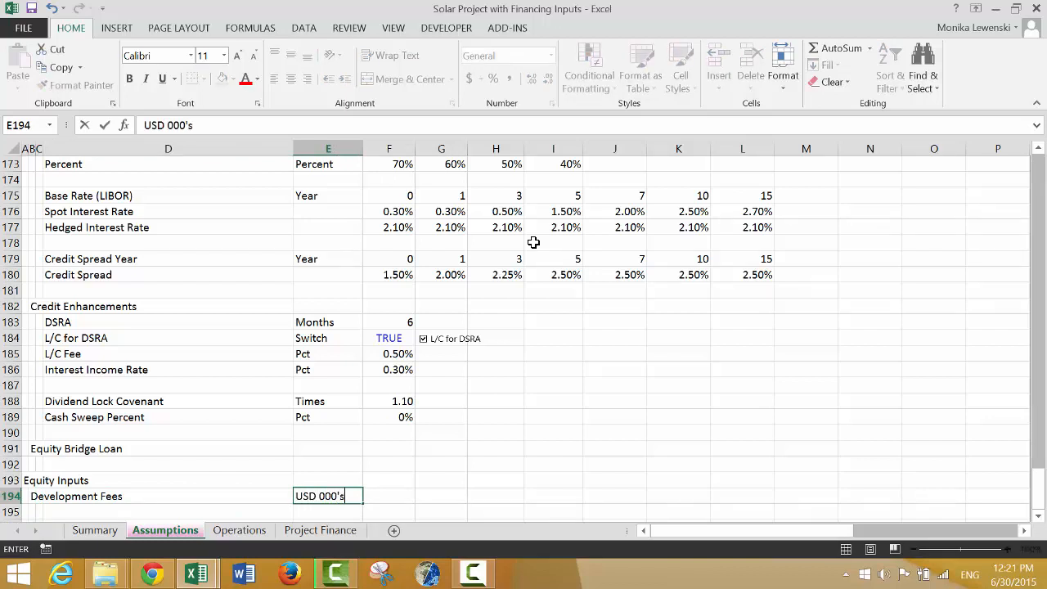
{"action": "key", "text": "Return"}
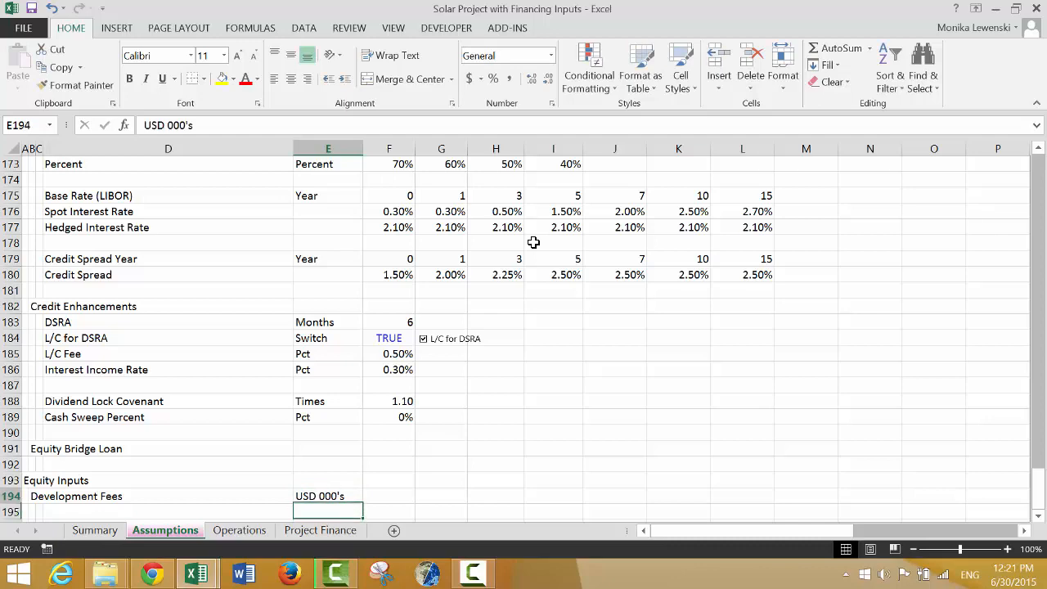
Step: Set the Development Fees input in cell F194 to 0
{"action": "key", "text": "Up"}
{"action": "key", "text": "Right"}
{"action": "type", "text": "0"}
{"action": "key", "text": "Return"}
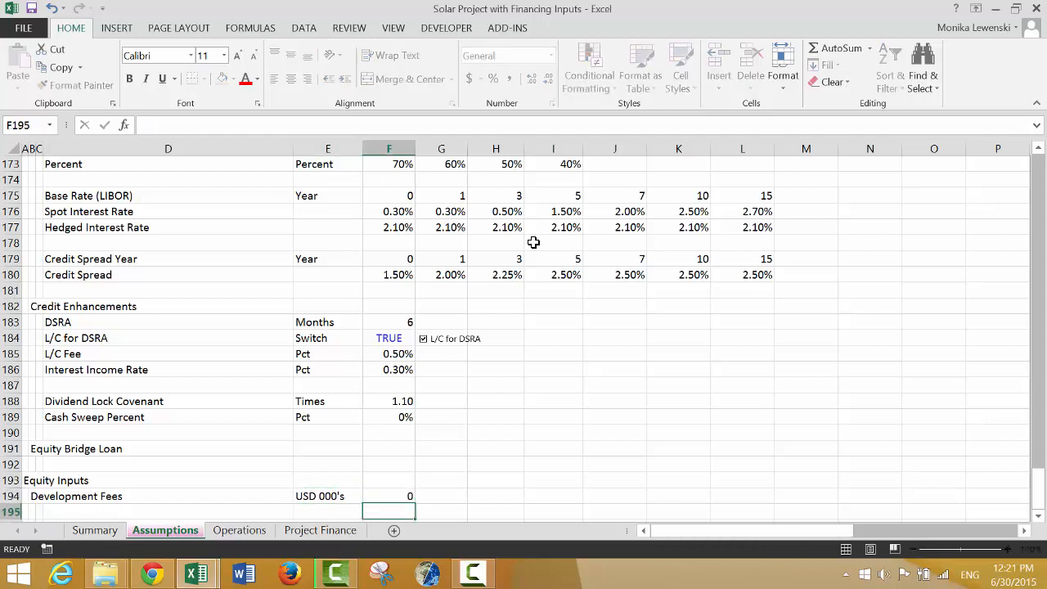
Step: Label cell E61 of the Add: Development Fees row on the Project Finance sheet as Amount
{"action": "key", "text": "Up"}
{"action": "key", "text": "ctrl+Page_Down"}
{"action": "key", "text": "Down"}
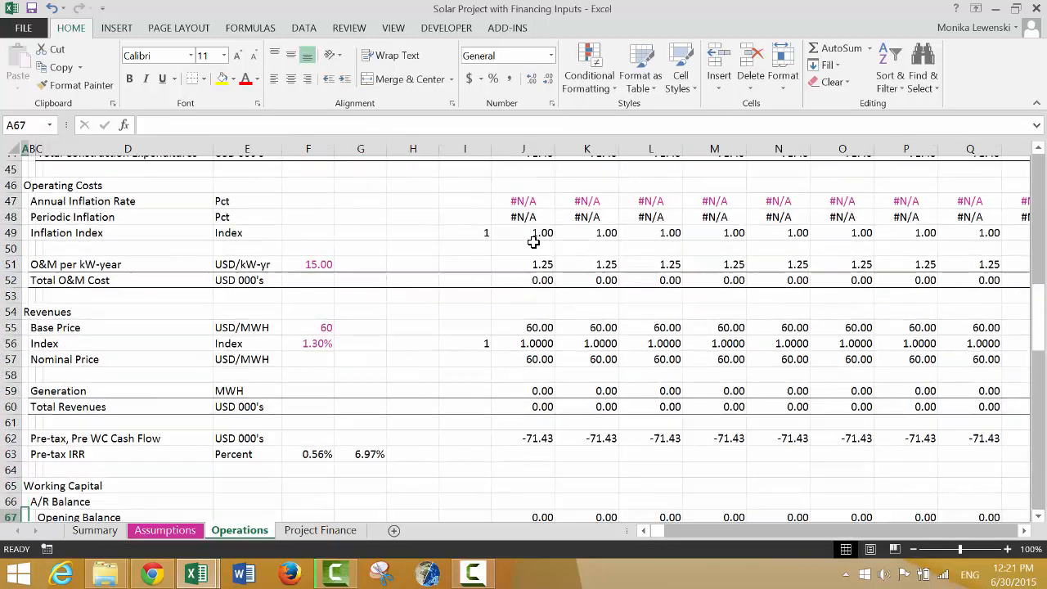
{"action": "key", "text": "ctrl+Page_Down"}
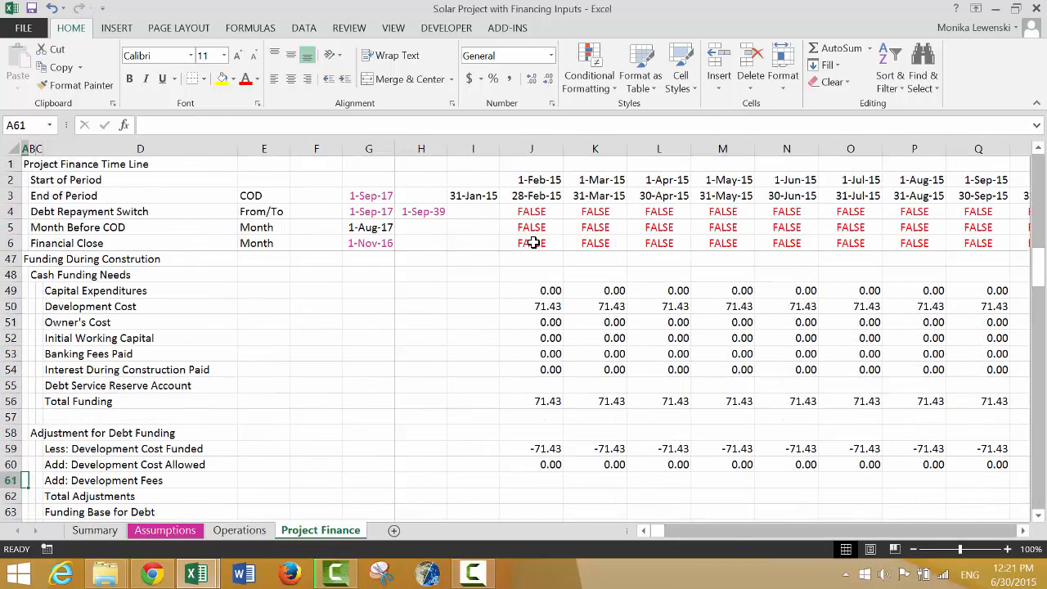
{"action": "key", "text": "Right"}
{"action": "key", "text": "Right"}
{"action": "key", "text": "Right"}
{"action": "key", "text": "Right"}
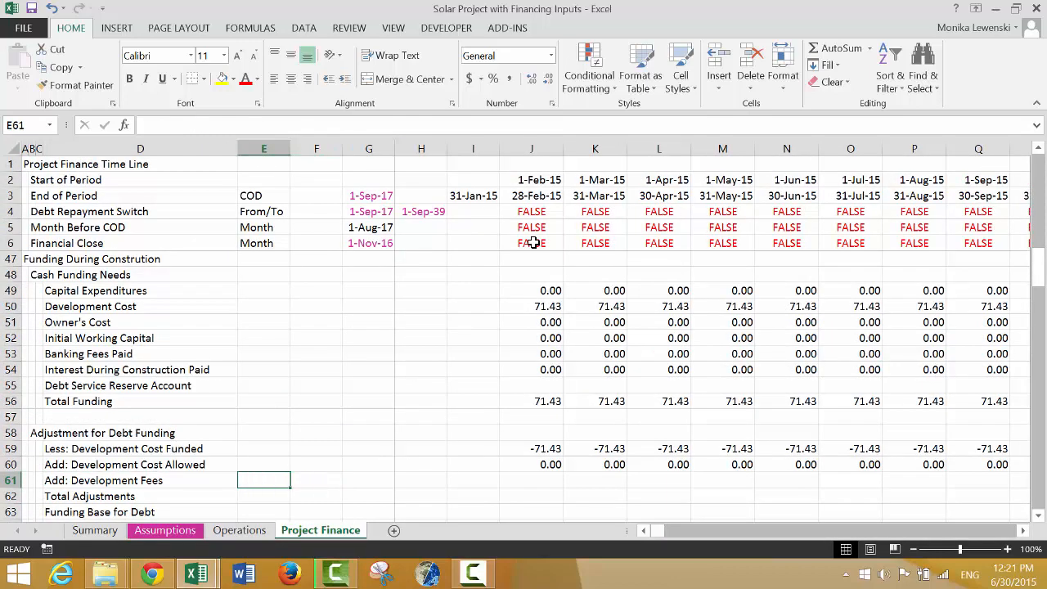
{"action": "type", "text": "USD"}
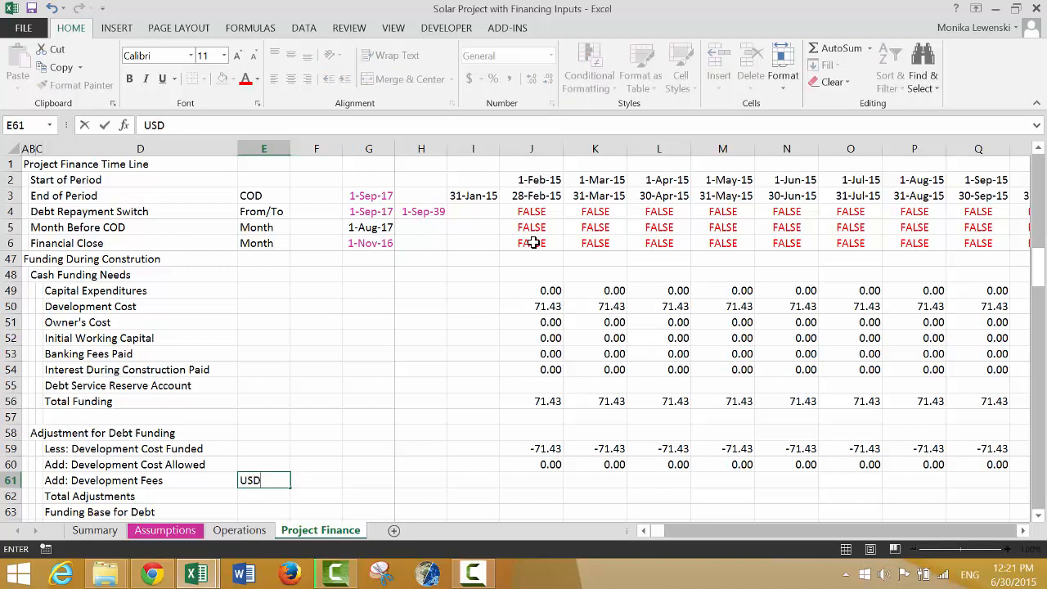
{"action": "type", "text": "nt"}
{"action": "key", "text": "ctrl+Return"}
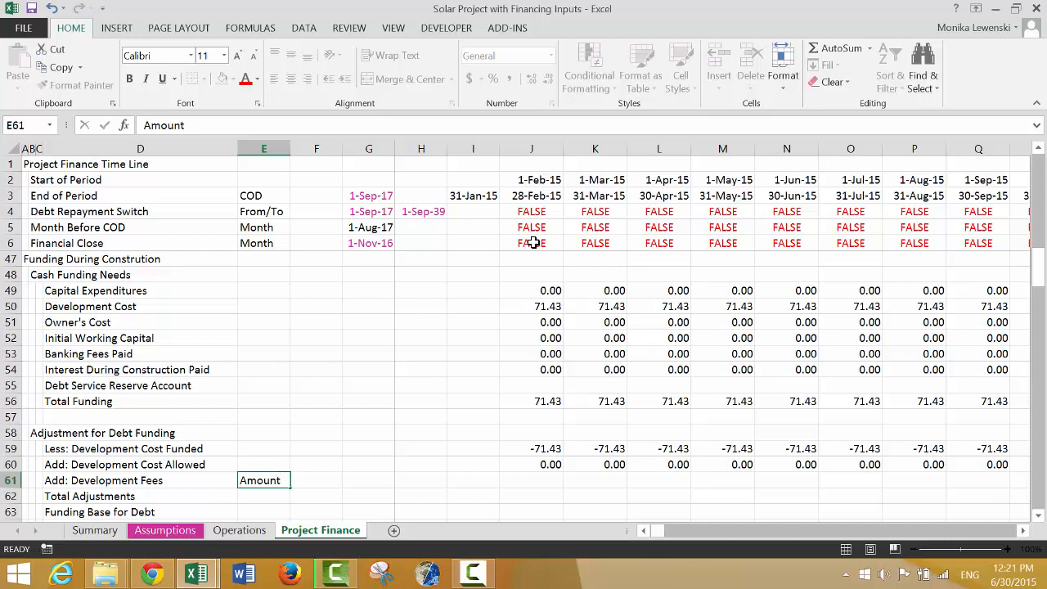
Step: Link the Development Fees amount in cell F61 to the input in Assumptions!F194
{"action": "key", "text": "Right"}
{"action": "type", "text": "="}
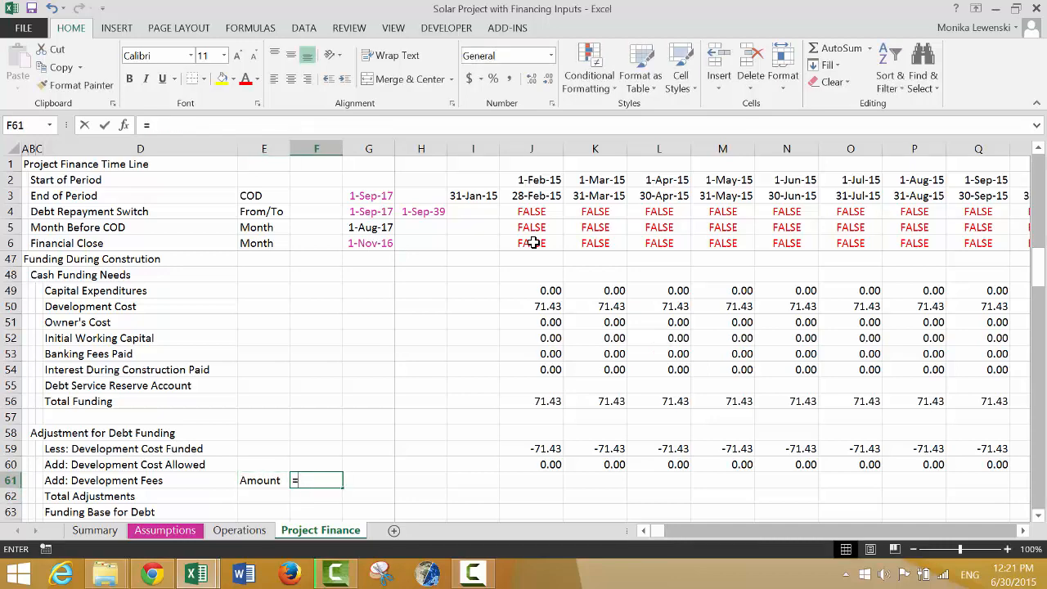
{"action": "key", "text": "ctrl+Page_Up"}
{"action": "key", "text": "ctrl+Page_Up"}
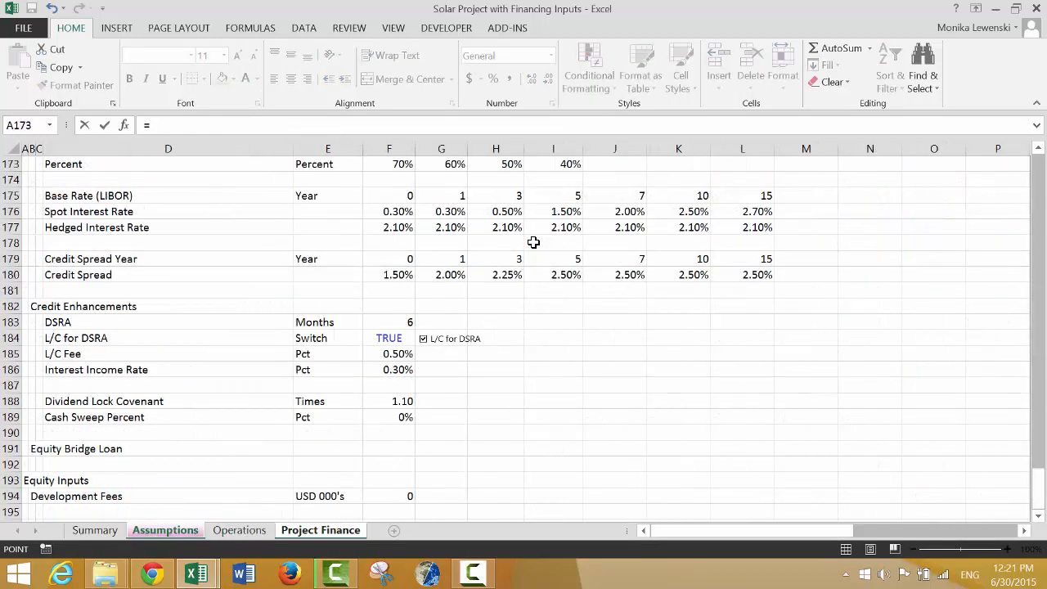
{"action": "left_click", "coordinate": [386, 495]}
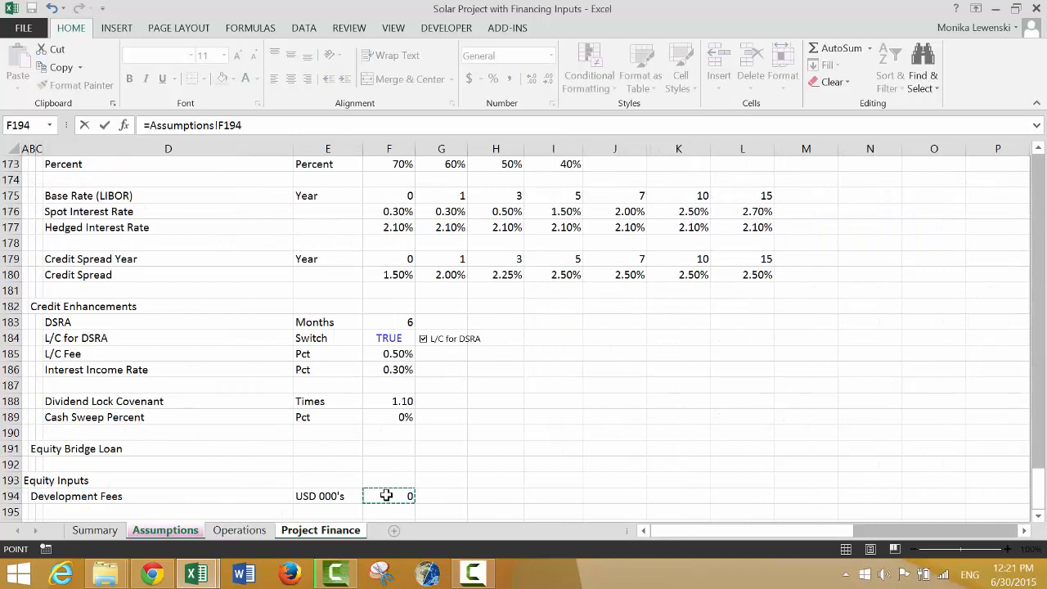
{"action": "key", "text": "Return"}
{"action": "key", "text": "Up"}
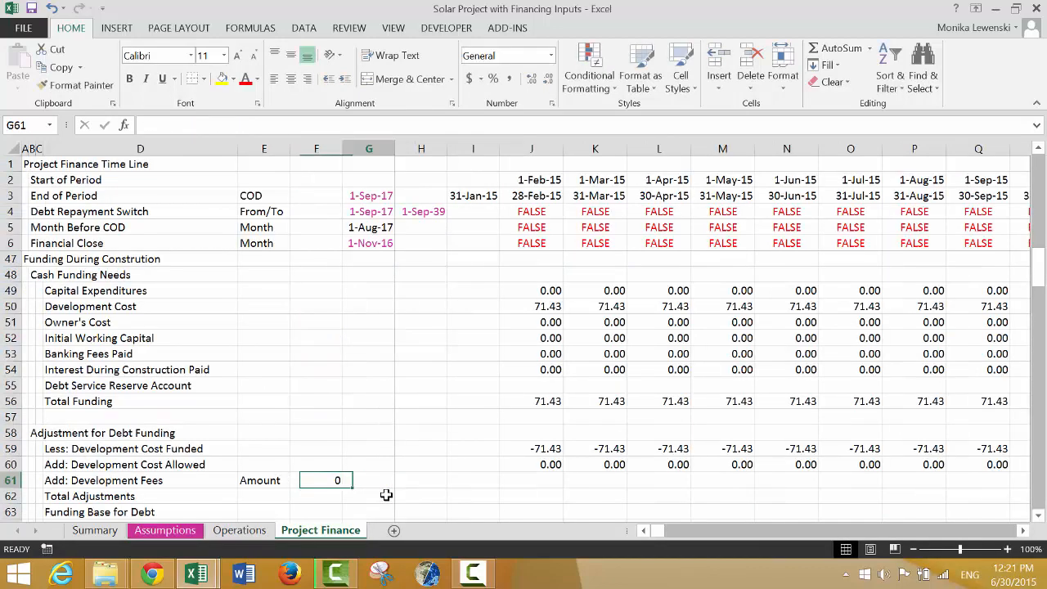
Step: Calculate Development Fees in cell J61 as the fixed amount in F61 times the Financial Close switch, =$F$61*J6
{"action": "key", "text": "Right"}
{"action": "key", "text": "Right"}
{"action": "key", "text": "Right"}
{"action": "key", "text": "Right"}
{"action": "type", "text": "="}
{"action": "key", "text": "Left"}
{"action": "key", "text": "Left"}
{"action": "key", "text": "Left"}
{"action": "key", "text": "Left"}
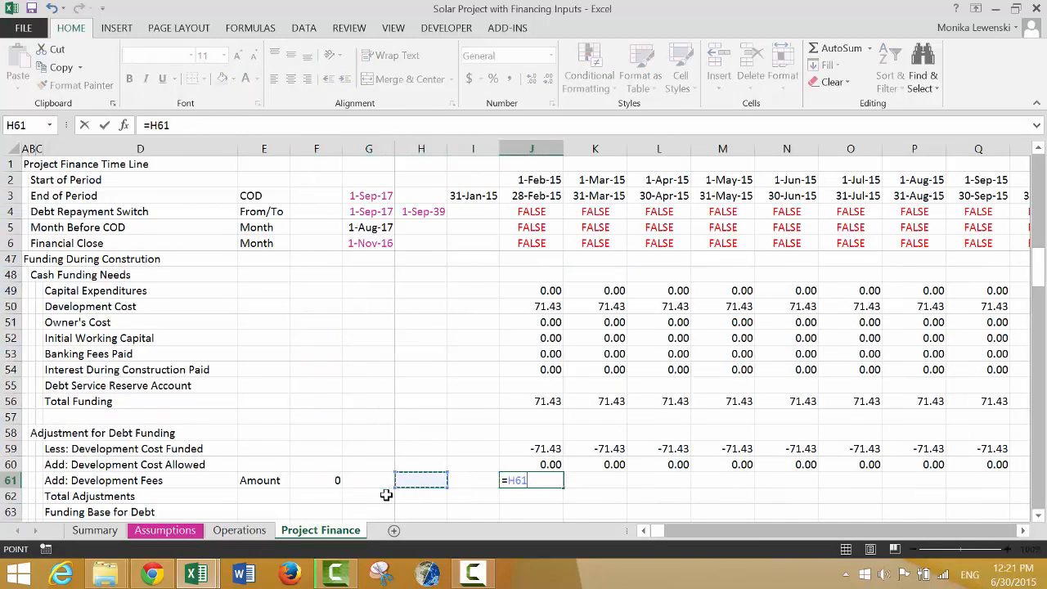
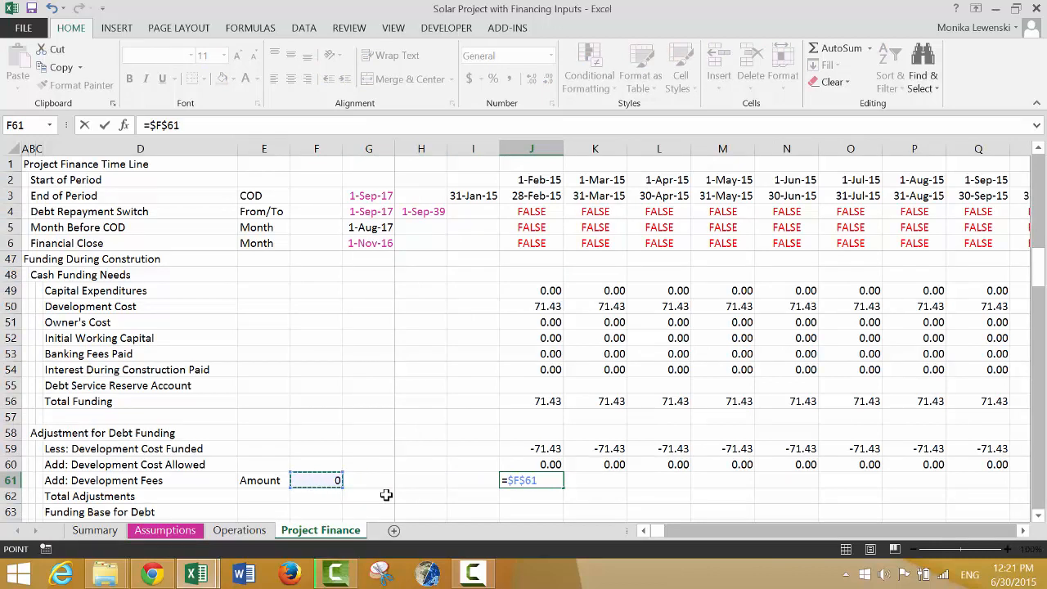
{"action": "type", "text": "*"}
{"action": "left_click", "coordinate": [533, 241]}
{"action": "key", "text": "Return"}
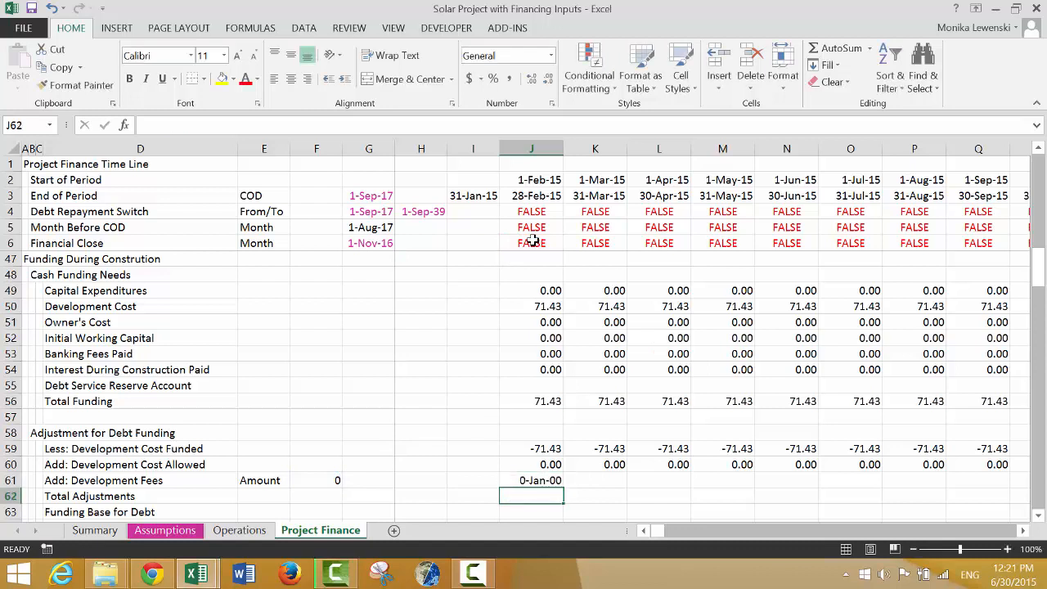
Step: Format J61 as Number and fill the Development Fees formula across the remaining timeline periods of row 61
{"action": "key", "text": "Up"}
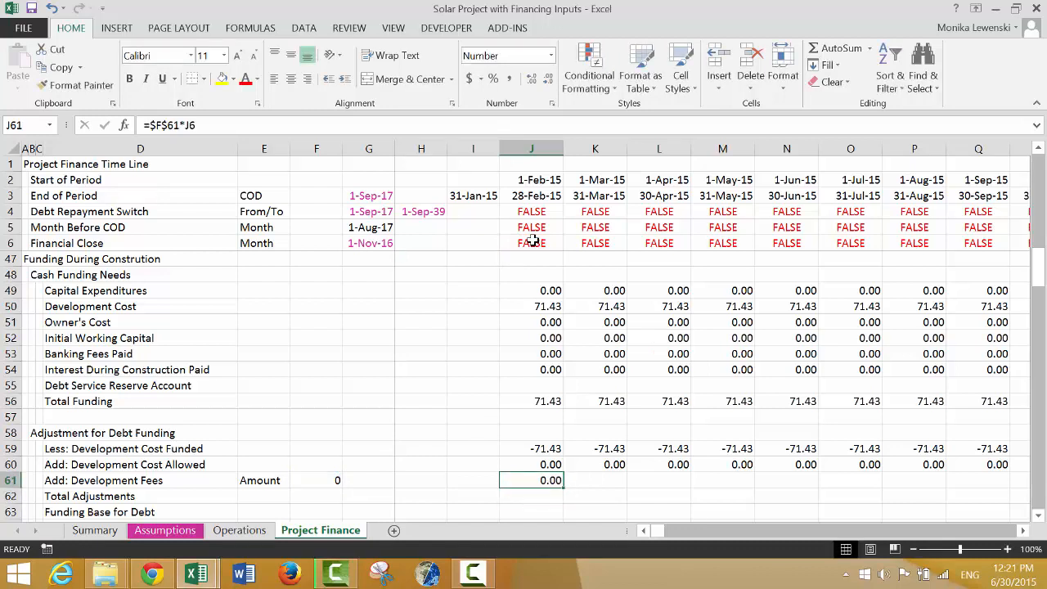
{"action": "key", "text": "ctrl+shift+Right"}
{"action": "key", "text": "ctrl+r"}
Step: Sum the three debt funding adjustments in the Total Adjustments cell J62 with =SUM(J59:J61)
{"action": "key", "text": "Down"}
{"action": "key", "text": "Left"}
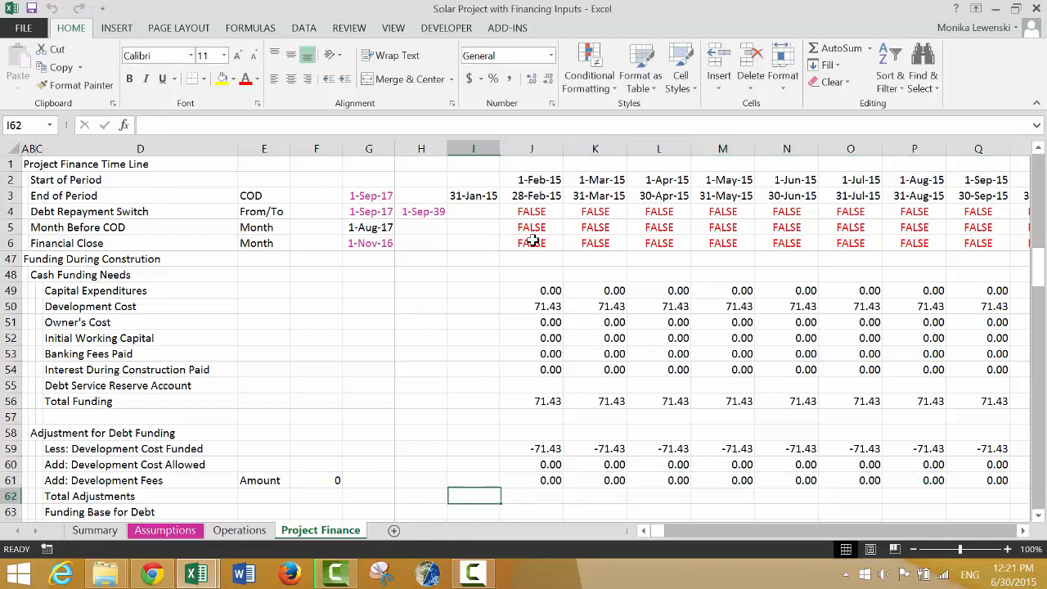
{"action": "key", "text": "Left"}
{"action": "key", "text": "Right"}
{"action": "key", "text": "Right"}
{"action": "key", "text": "Left"}
{"action": "key", "text": "Left"}
{"action": "key", "text": "Left"}
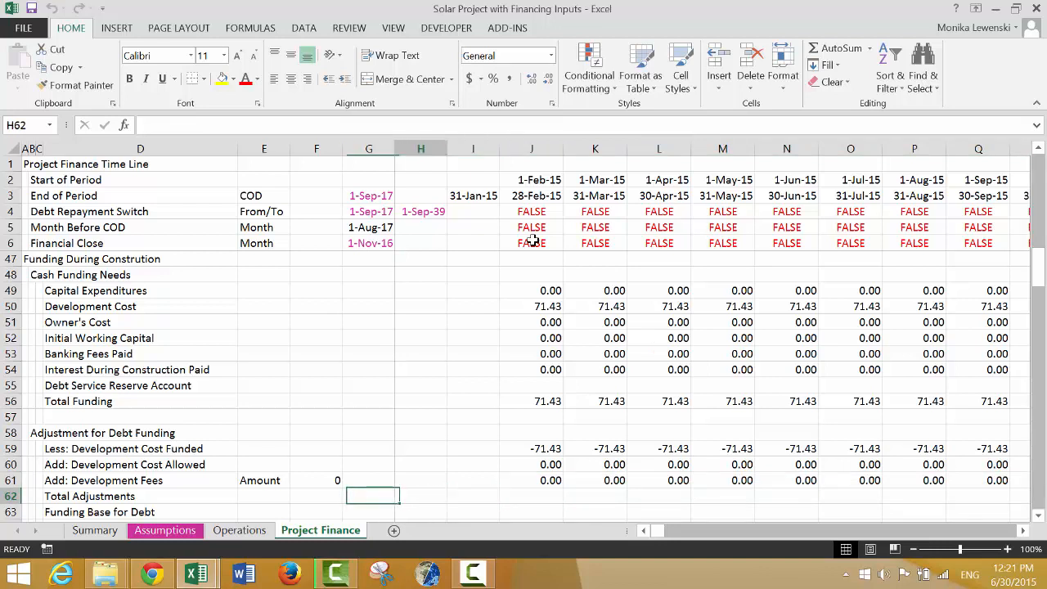
{"action": "key", "text": "Right"}
{"action": "key", "text": "Right"}
{"action": "key", "text": "Right"}
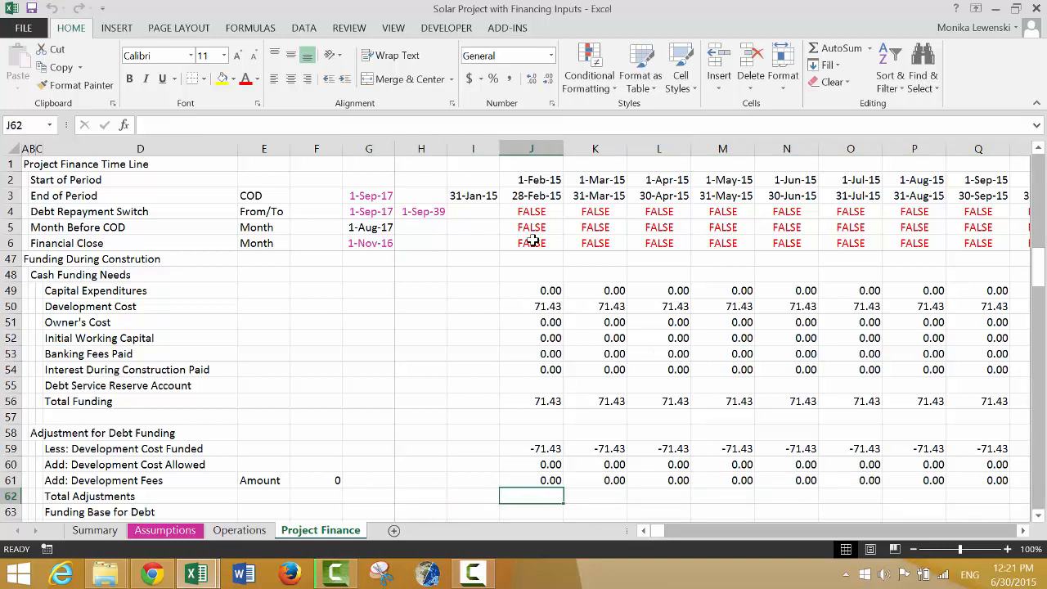
{"action": "key", "text": "alt+equal"}
{"action": "key", "text": "Return"}
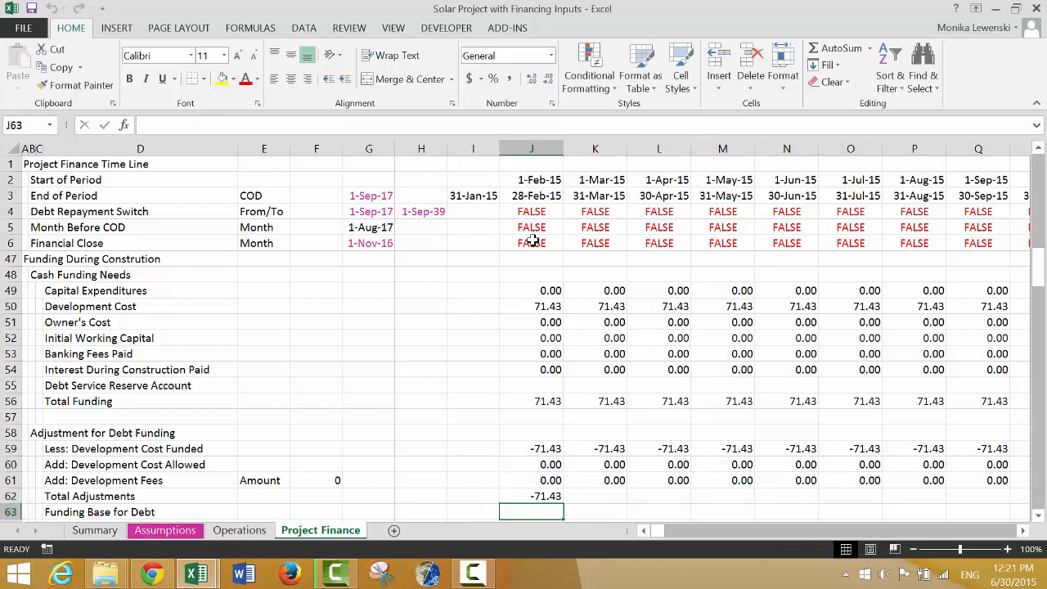
Step: Copy the Total Adjustments formula from J62 across the remaining timeline periods of row 62
{"action": "key", "text": "Up"}
{"action": "key", "text": "ctrl+shift+Right"}
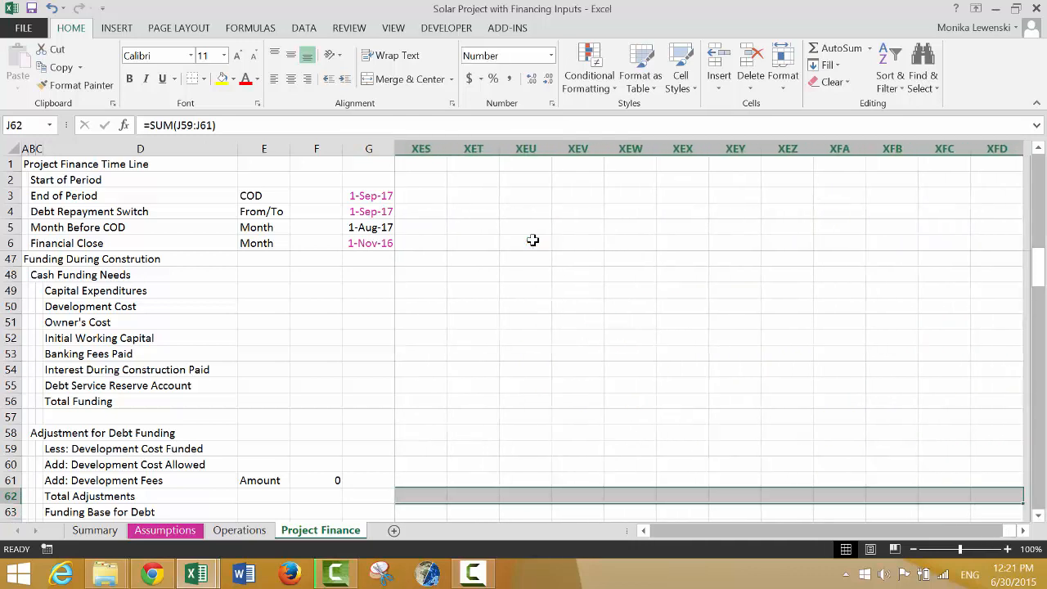
{"action": "key", "text": "ctrl+shift+Left"}
{"action": "key", "text": "ctrl+c"}
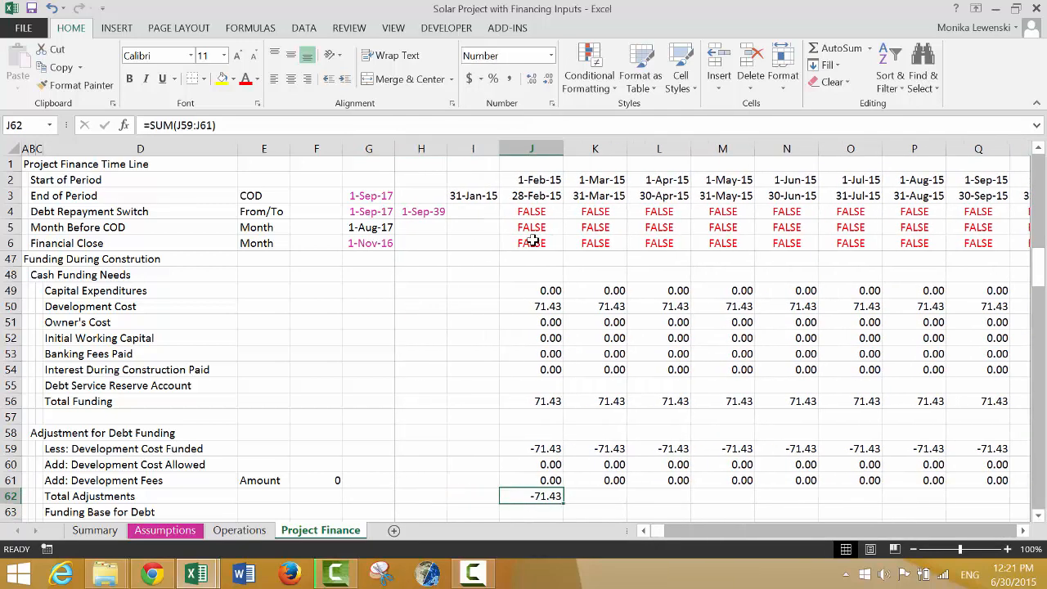
{"action": "key", "text": "ctrl+shift+Right"}
{"action": "key", "text": "ctrl+v"}
{"action": "key", "text": "ctrl+shift+Left"}
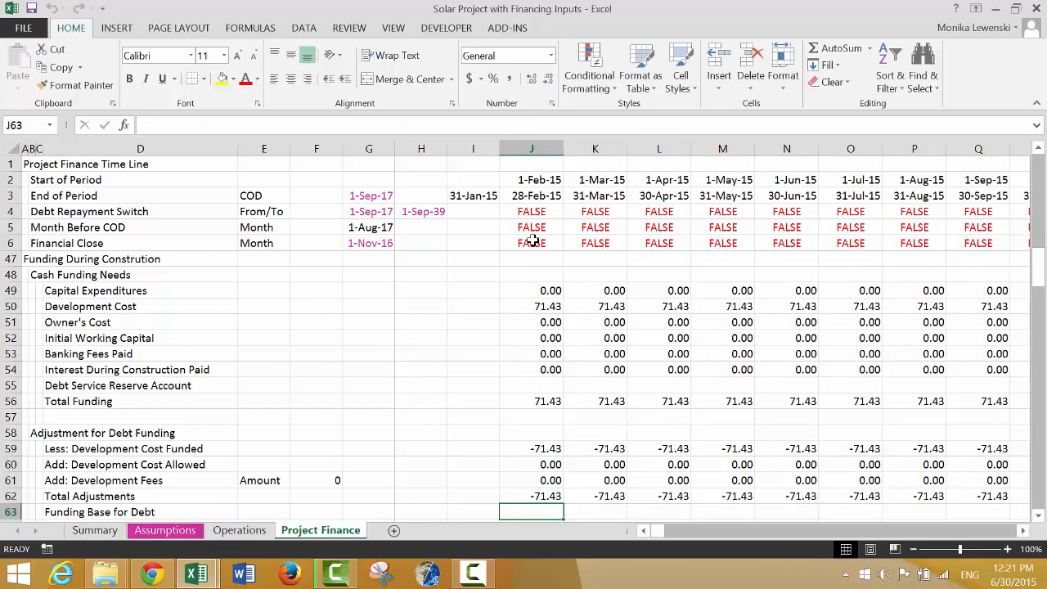
Step: Examine the Total Adjustments row in the months around Financial Close, November 2016 in column AE
{"action": "key", "text": "Right"}
{"action": "key", "text": "Right"}
{"action": "key", "text": "Right"}
{"action": "key", "text": "Right"}
{"action": "key", "text": "Right"}
{"action": "key", "text": "Right"}
{"action": "key", "text": "Right"}
{"action": "key", "text": "Right"}
{"action": "key", "text": "Right"}
{"action": "key", "text": "Right"}
{"action": "key", "text": "Right"}
{"action": "key", "text": "Right"}
{"action": "key", "text": "Right"}
{"action": "key", "text": "Right"}
{"action": "key", "text": "Right"}
{"action": "key", "text": "Right"}
{"action": "key", "text": "Right"}
{"action": "key", "text": "Right"}
{"action": "key", "text": "Right"}
{"action": "key", "text": "Right"}
{"action": "key", "text": "Right"}
{"action": "key", "text": "Right"}
{"action": "key", "text": "Right"}
{"action": "key", "text": "Right"}
{"action": "key", "text": "Right"}
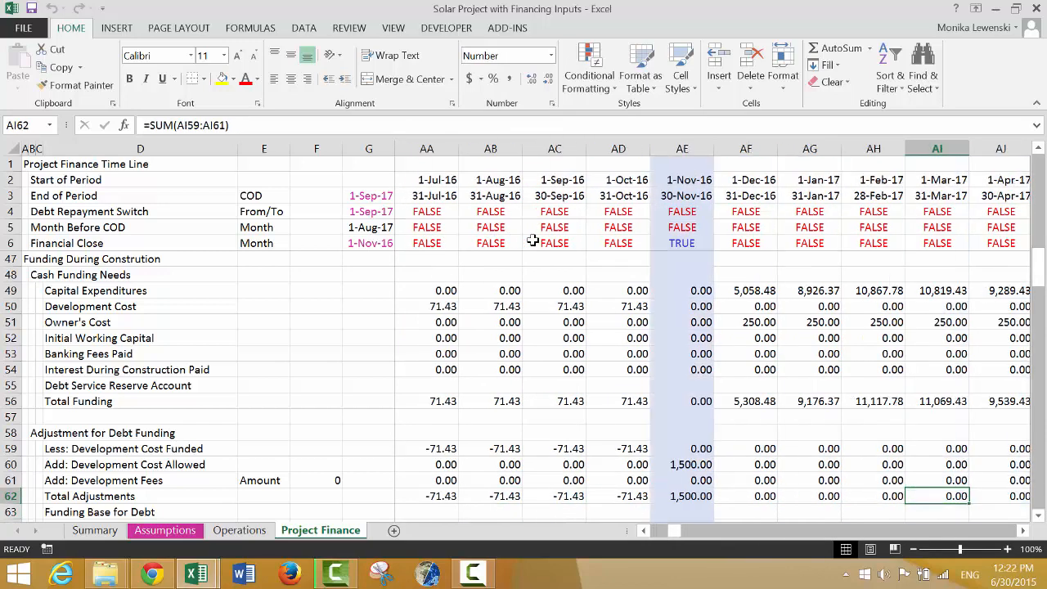
{"action": "key", "text": "Left"}
{"action": "key", "text": "Left"}
{"action": "key", "text": "Left"}
{"action": "key", "text": "Left"}
{"action": "key", "text": "Left"}
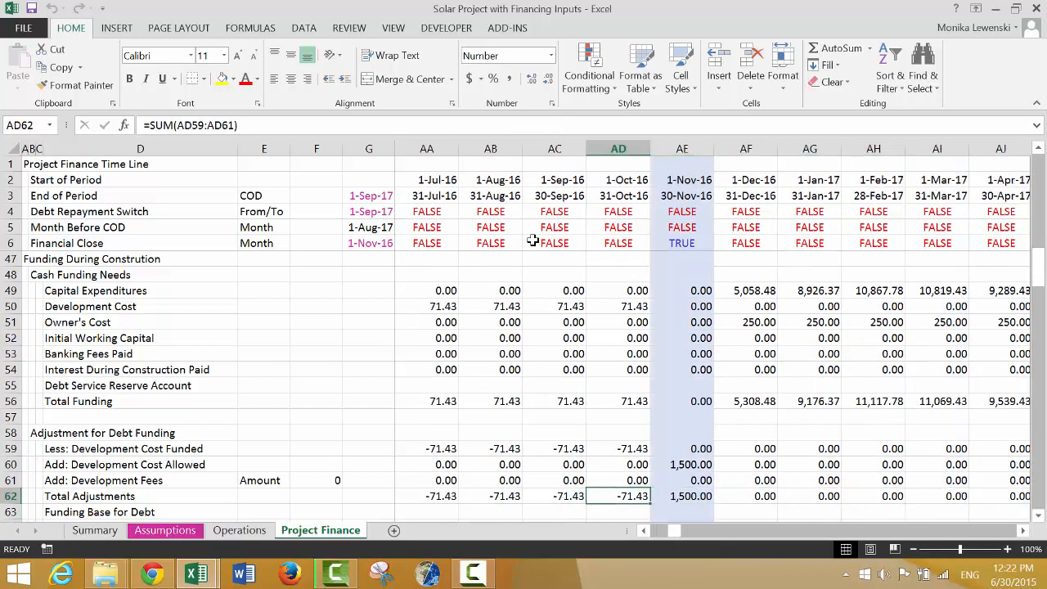
{"action": "key", "text": "Right"}
{"action": "key", "text": "Down"}
{"action": "key", "text": "Down"}
{"action": "key", "text": "Down"}
{"action": "key", "text": "Down"}
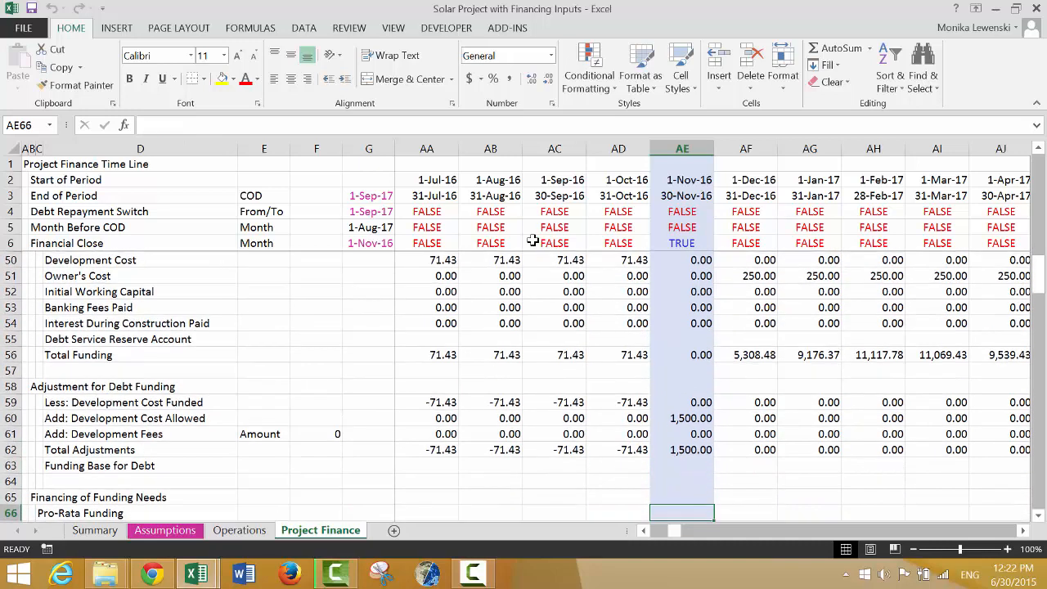
Step: Calculate Funding Base for Debt in cell J63 as Total Funding plus Total Adjustments, =J56+J62
{"action": "key", "text": "Up"}
{"action": "key", "text": "Up"}
{"action": "key", "text": "Up"}
{"action": "key", "text": "Left"}
{"action": "key", "text": "Left"}
{"action": "key", "text": "Left"}
{"action": "key", "text": "Left"}
{"action": "key", "text": "Left"}
{"action": "key", "text": "Left"}
{"action": "key", "text": "Left"}
{"action": "key", "text": "Left"}
{"action": "key", "text": "Left"}
{"action": "key", "text": "Left"}
{"action": "key", "text": "Left"}
{"action": "key", "text": "Left"}
{"action": "key", "text": "Left"}
{"action": "key", "text": "Left"}
{"action": "key", "text": "Left"}
{"action": "key", "text": "Left"}
{"action": "key", "text": "Left"}
{"action": "key", "text": "Left"}
{"action": "key", "text": "Left"}
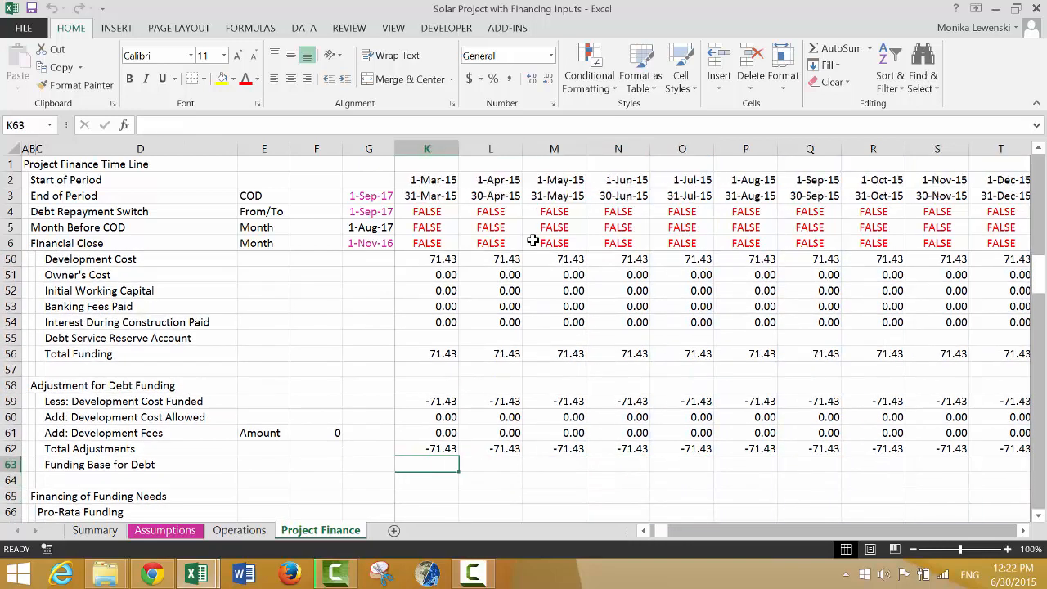
{"action": "key", "text": "ctrl+Left"}
{"action": "key", "text": "Right"}
{"action": "key", "text": "Right"}
{"action": "key", "text": "Right"}
{"action": "key", "text": "Right"}
{"action": "key", "text": "Right"}
{"action": "key", "text": "Right"}
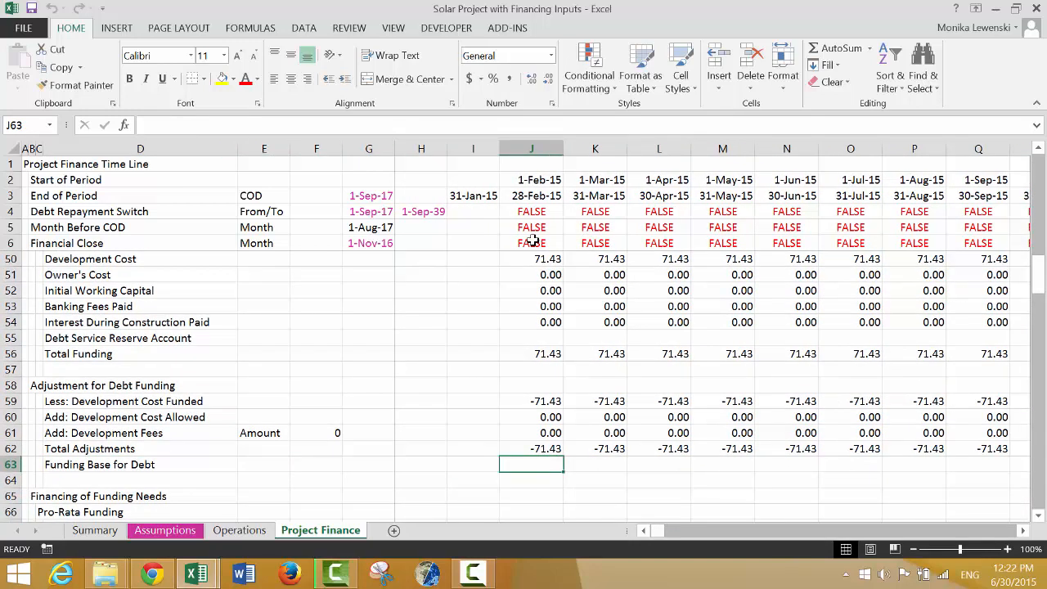
{"action": "type", "text": "="}
{"action": "key", "text": "Up"}
{"action": "key", "text": "Up"}
{"action": "key", "text": "Up"}
{"action": "key", "text": "Up"}
{"action": "key", "text": "Up"}
{"action": "key", "text": "Up"}
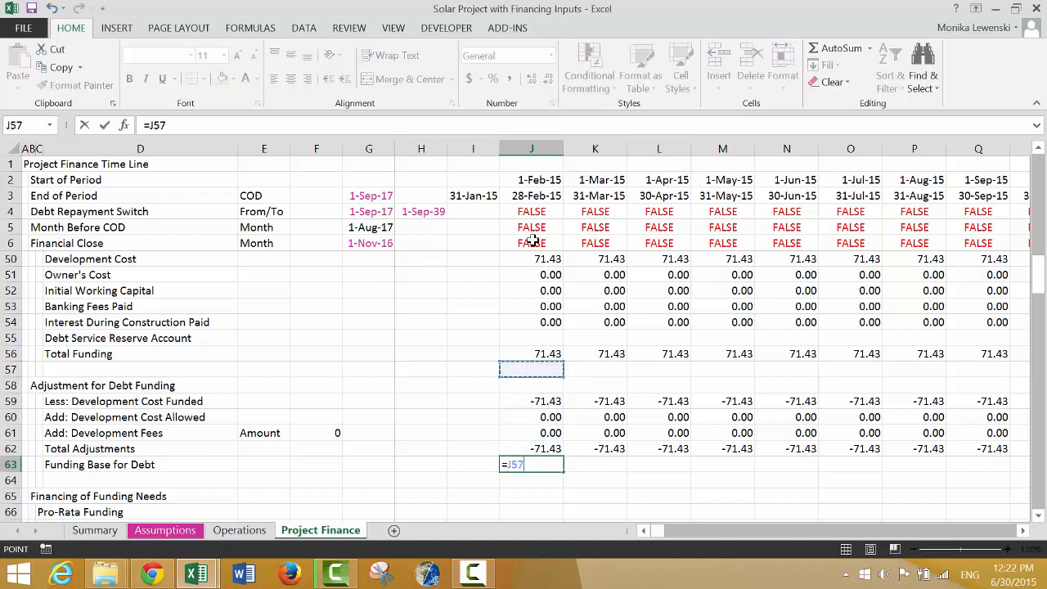
{"action": "key", "text": "Up"}
{"action": "type", "text": "+"}
{"action": "key", "text": "Up"}
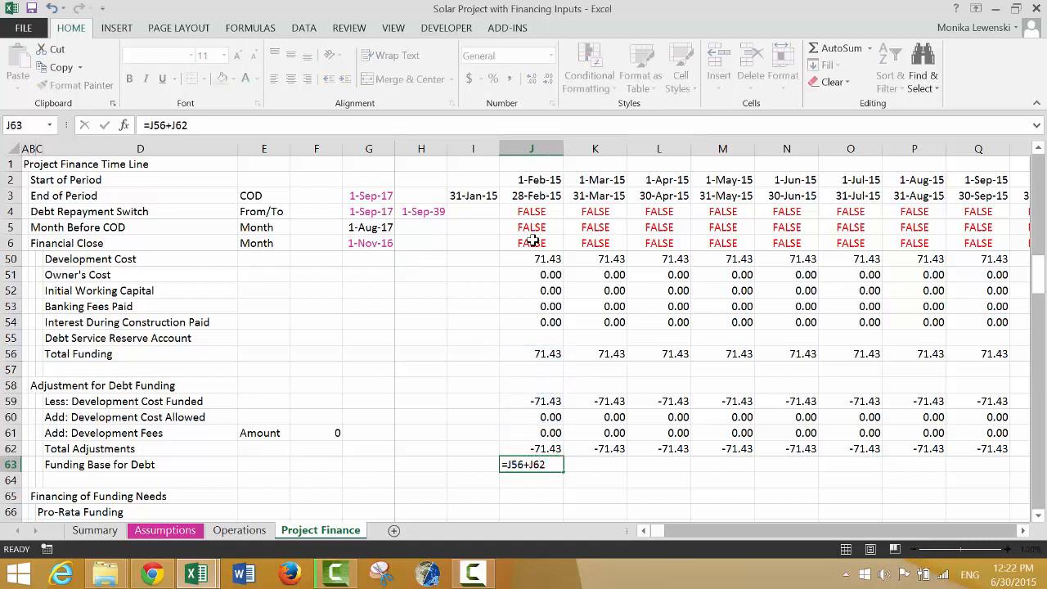
{"action": "key", "text": "Return"}
Step: Fill the Funding Base for Debt formula from J63 across the remaining timeline periods of row 63
{"action": "key", "text": "Up"}
{"action": "key", "text": "shift+ctrl+Right"}
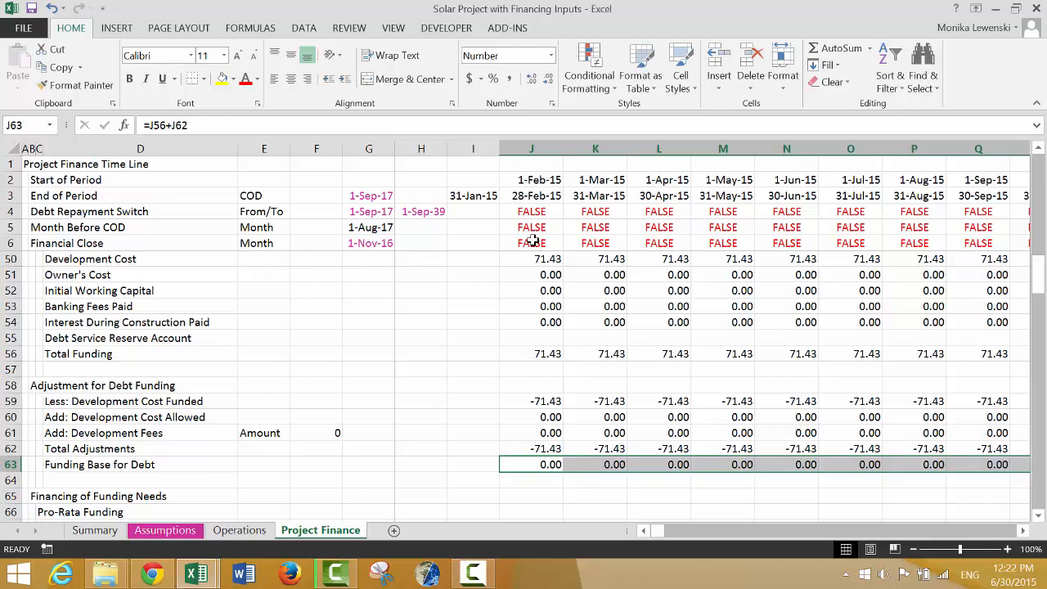
{"action": "key", "text": "ctrl+r"}
Step: Examine the Funding Base for Debt row up to the Financial Close month in column AE
{"action": "key", "text": "Right"}
{"action": "key", "text": "Right"}
{"action": "key", "text": "Right"}
{"action": "key", "text": "Right"}
{"action": "key", "text": "Right"}
{"action": "key", "text": "Right"}
{"action": "key", "text": "Right"}
{"action": "key", "text": "Right"}
{"action": "key", "text": "Right"}
{"action": "key", "text": "Right"}
{"action": "key", "text": "Right"}
{"action": "key", "text": "Right"}
{"action": "key", "text": "Right"}
{"action": "key", "text": "Right"}
{"action": "key", "text": "Right"}
{"action": "key", "text": "Right"}
{"action": "key", "text": "Right"}
{"action": "key", "text": "Right"}
{"action": "key", "text": "Right"}
{"action": "key", "text": "Right"}
{"action": "key", "text": "Right"}
{"action": "key", "text": "Right"}
{"action": "key", "text": "Right"}
{"action": "key", "text": "Right"}
{"action": "key", "text": "Right"}
{"action": "key", "text": "Right"}
{"action": "key", "text": "Right"}
{"action": "key", "text": "Right"}
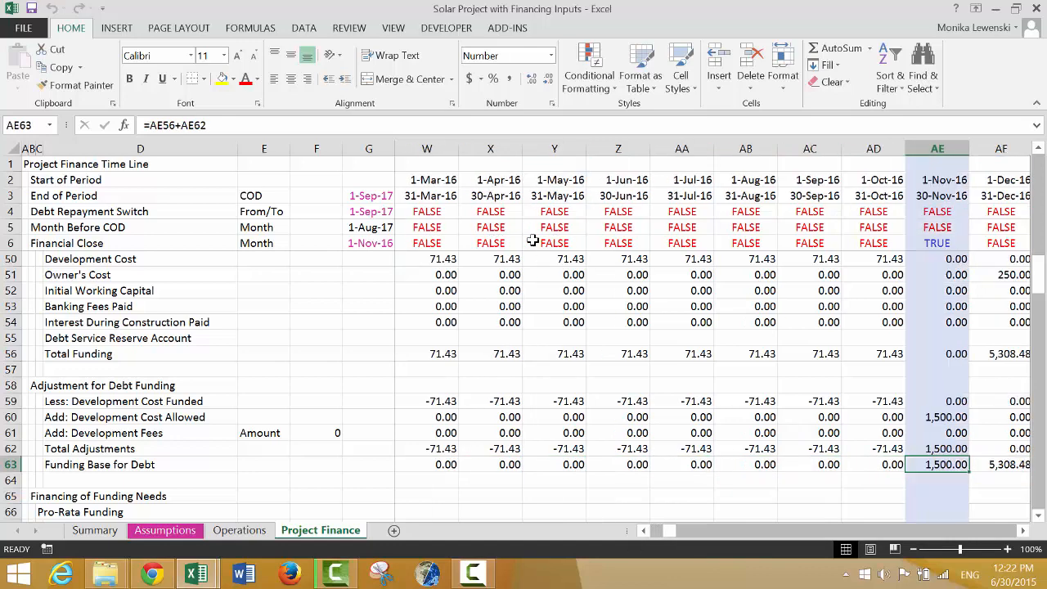
Step: Examine the Funding Base for Debt row in the construction months following Financial Close
{"action": "key", "text": "Left"}
{"action": "key", "text": "Left"}
{"action": "key", "text": "Left"}
{"action": "key", "text": "Left"}
{"action": "key", "text": "Left"}
{"action": "key", "text": "Left"}
{"action": "key", "text": "Left"}
{"action": "key", "text": "Left"}
{"action": "key", "text": "Left"}
{"action": "key", "text": "Left"}
{"action": "key", "text": "Left"}
{"action": "key", "text": "Left"}
{"action": "key", "text": "Left"}
{"action": "key", "text": "Left"}
{"action": "key", "text": "Left"}
{"action": "key", "text": "Left"}
{"action": "key", "text": "Left"}
{"action": "key", "text": "Left"}
{"action": "key", "text": "Left"}
{"action": "key", "text": "Left"}
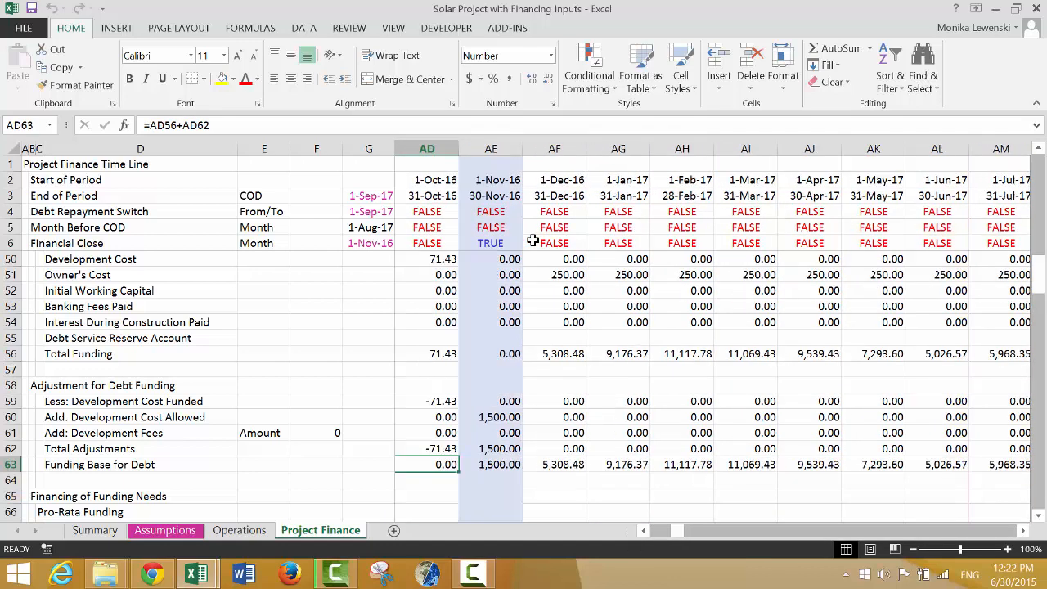
Step: Link Base for Funding in cell J67 to the Funding Base for Debt with =J63
{"action": "key", "text": "Right"}
{"action": "key", "text": "Right"}
{"action": "key", "text": "Down"}
{"action": "key", "text": "Down"}
{"action": "key", "text": "Down"}
{"action": "key", "text": "Down"}
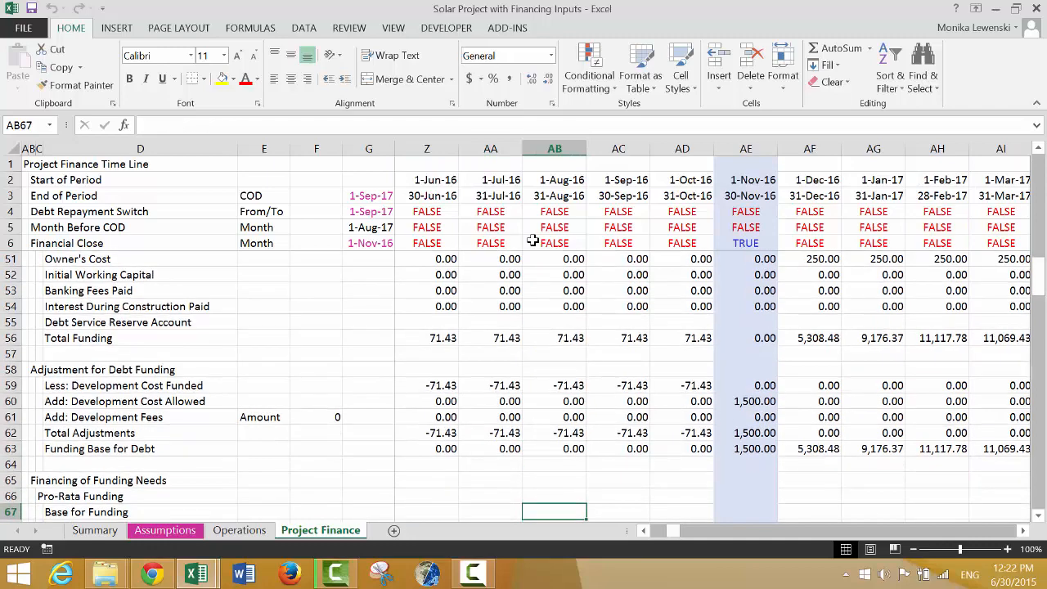
{"action": "key", "text": "Up"}
{"action": "key", "text": "Down"}
{"action": "key", "text": "Left"}
{"action": "key", "text": "Left"}
{"action": "key", "text": "Left"}
{"action": "key", "text": "Left"}
{"action": "key", "text": "Left"}
{"action": "key", "text": "Left"}
{"action": "key", "text": "Left"}
{"action": "key", "text": "Left"}
{"action": "key", "text": "Left"}
{"action": "key", "text": "Left"}
{"action": "key", "text": "Left"}
{"action": "key", "text": "Left"}
{"action": "key", "text": "Left"}
{"action": "key", "text": "Left"}
{"action": "key", "text": "Left"}
{"action": "key", "text": "Left"}
{"action": "key", "text": "Left"}
{"action": "key", "text": "Left"}
{"action": "key", "text": "Left"}
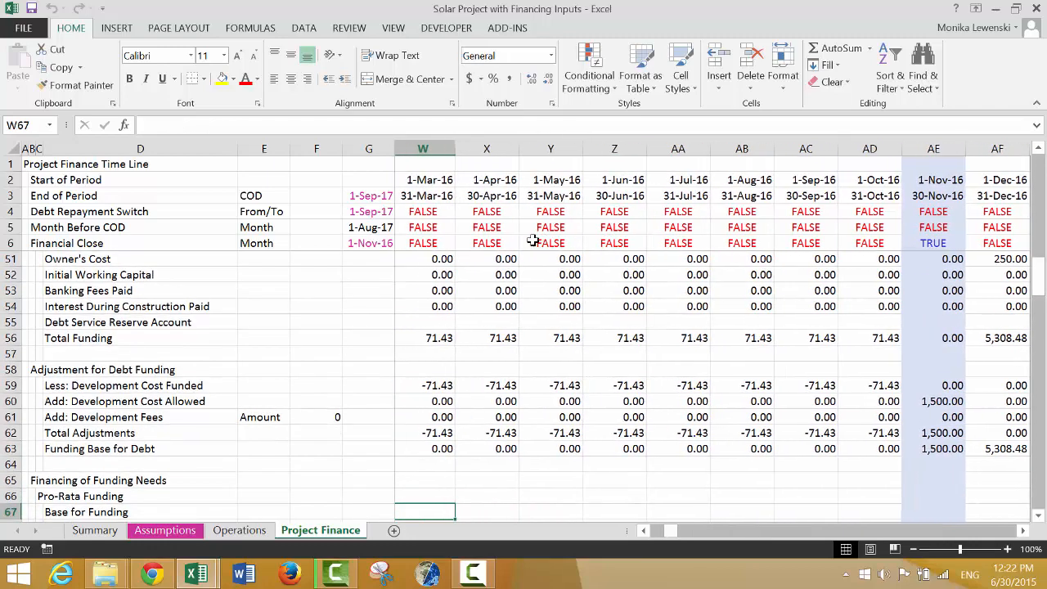
{"action": "key", "text": "Left"}
{"action": "key", "text": "Left"}
{"action": "key", "text": "Left"}
{"action": "key", "text": "Left"}
{"action": "key", "text": "Left"}
{"action": "key", "text": "Left"}
{"action": "key", "text": "Left"}
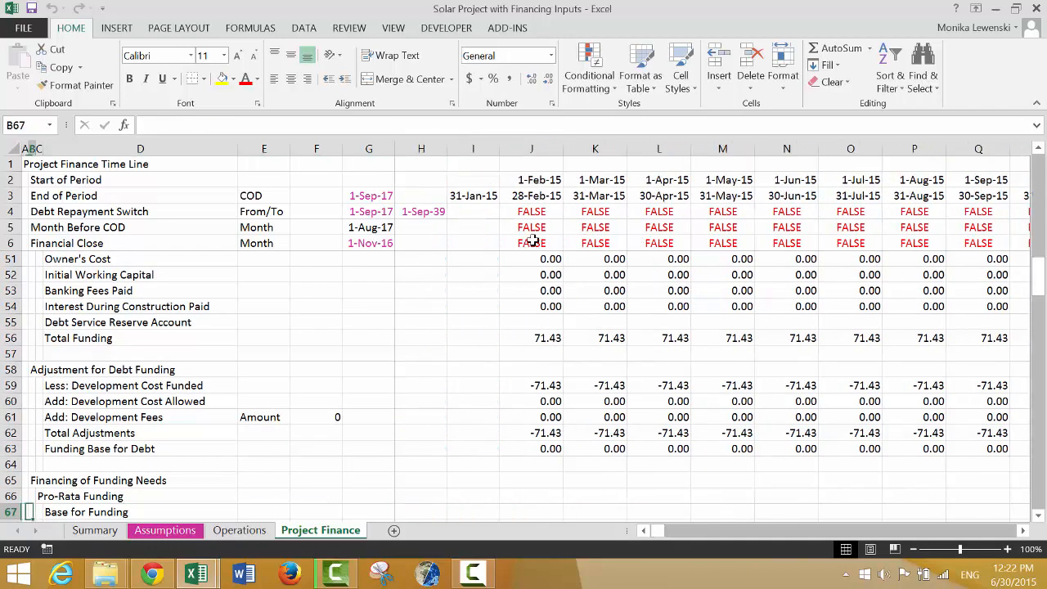
{"action": "key", "text": "Right"}
{"action": "key", "text": "Right"}
{"action": "key", "text": "Right"}
{"action": "key", "text": "Right"}
{"action": "key", "text": "Right"}
{"action": "key", "text": "Right"}
{"action": "key", "text": "Right"}
{"action": "type", "text": "="}
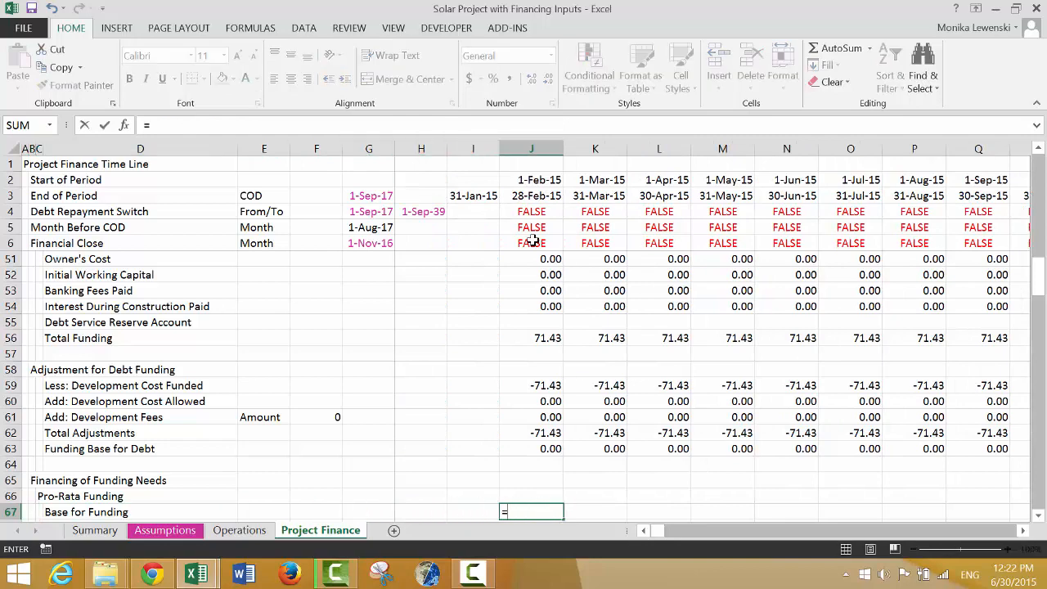
{"action": "key", "text": "Up"}
{"action": "key", "text": "Up"}
{"action": "key", "text": "Up"}
{"action": "key", "text": "Up"}
{"action": "key", "text": "Return"}
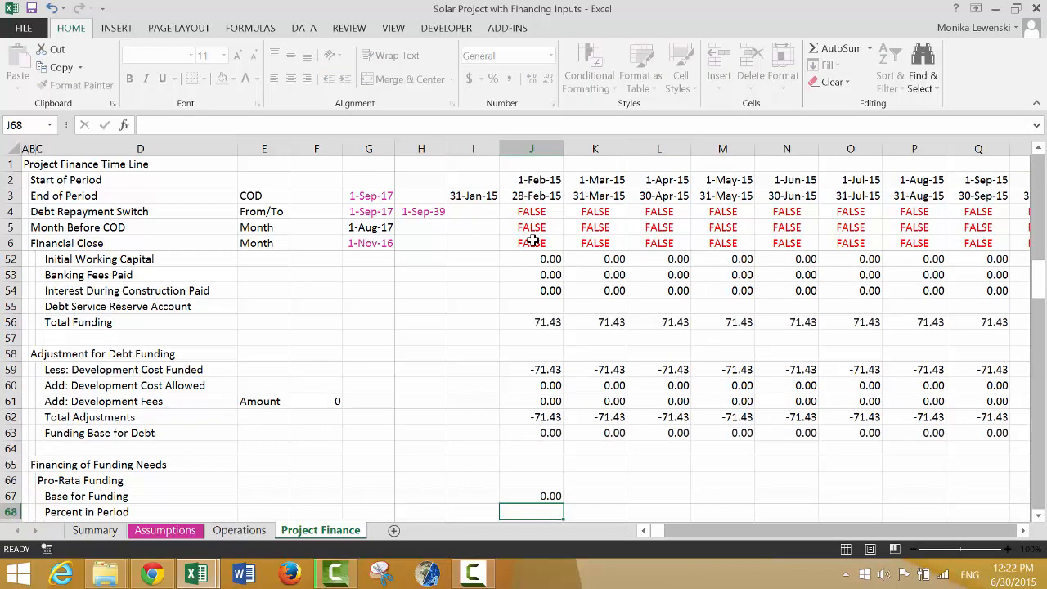
Step: Fill the Base for Funding formula from J67 across the remaining timeline periods of row 67
{"action": "key", "text": "Up"}
{"action": "key", "text": "shift+Right"}
{"action": "key", "text": "shift+Right"}
{"action": "key", "text": "shift+Right"}
{"action": "key", "text": "shift+Right"}
{"action": "key", "text": "shift+Right"}
{"action": "key", "text": "shift+Right"}
{"action": "key", "text": "shift+Right"}
{"action": "key", "text": "ctrl+r"}
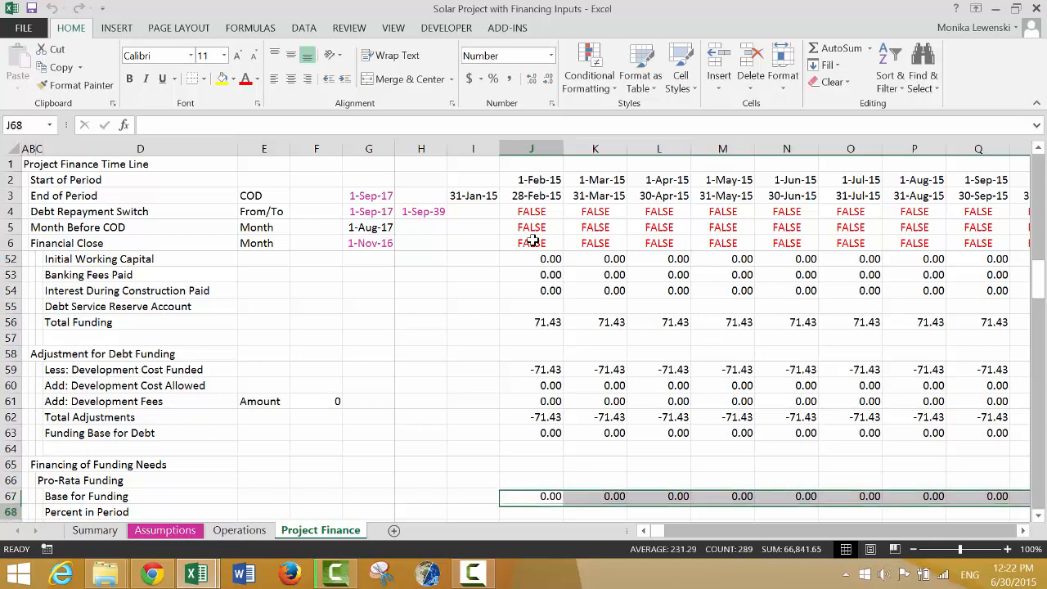
Step: Calculate Percent in Period in cell J68 as the period's base divided by the row total, =J67/SUM(67:67)
{"action": "key", "text": "Down"}
{"action": "key", "text": "Left"}
{"action": "key", "text": "Right"}
{"action": "type", "text": "="}
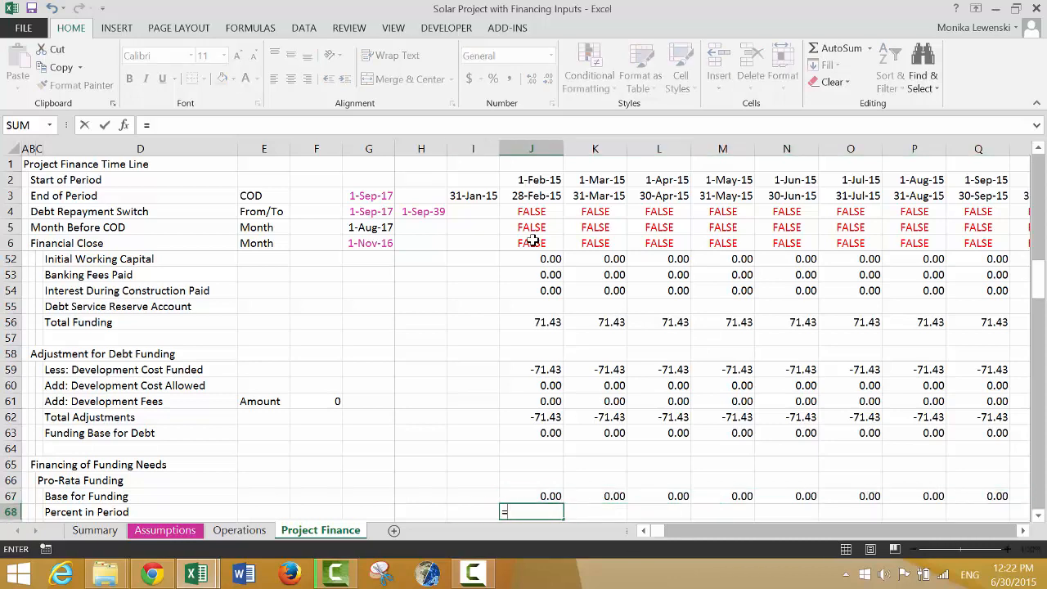
{"action": "key", "text": "Up"}
{"action": "type", "text": "/sum"}
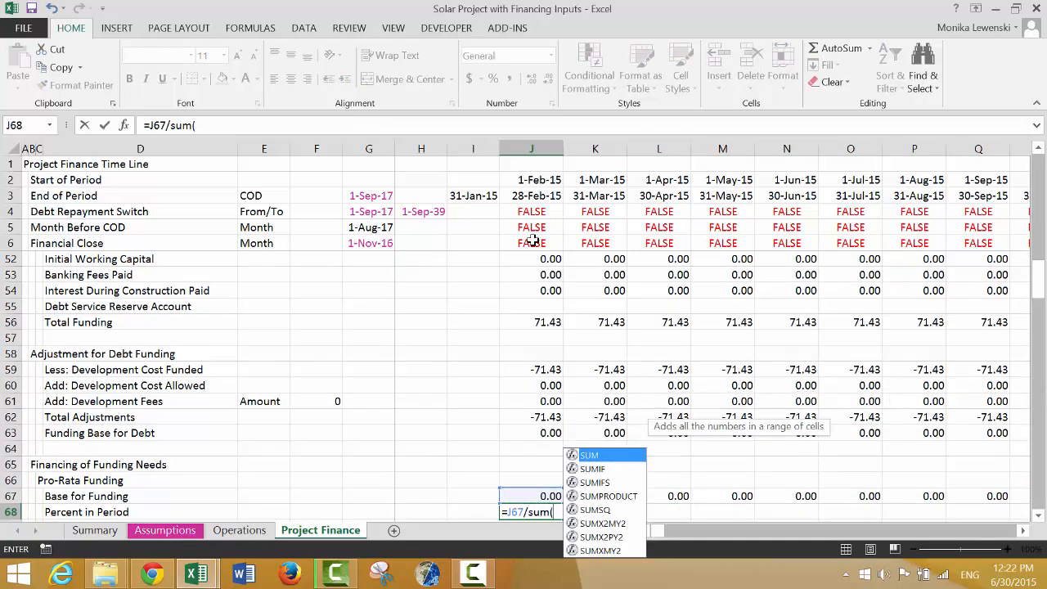
{"action": "type", "text": "("}
{"action": "key", "text": "Up"}
{"action": "key", "text": "shift+space"}
{"action": "key", "text": "Return"}
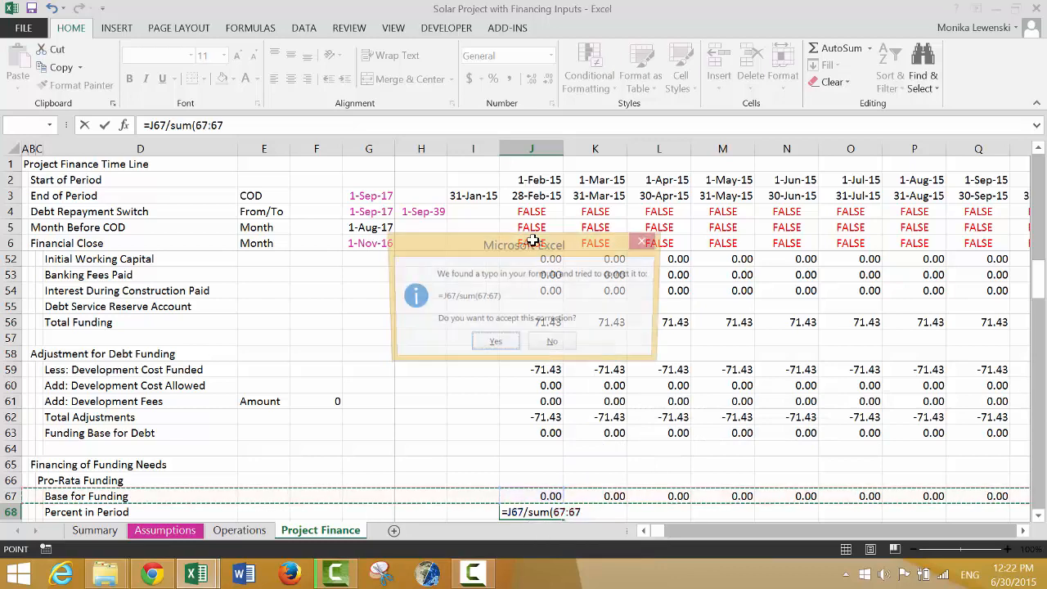
{"action": "key", "text": "Return"}
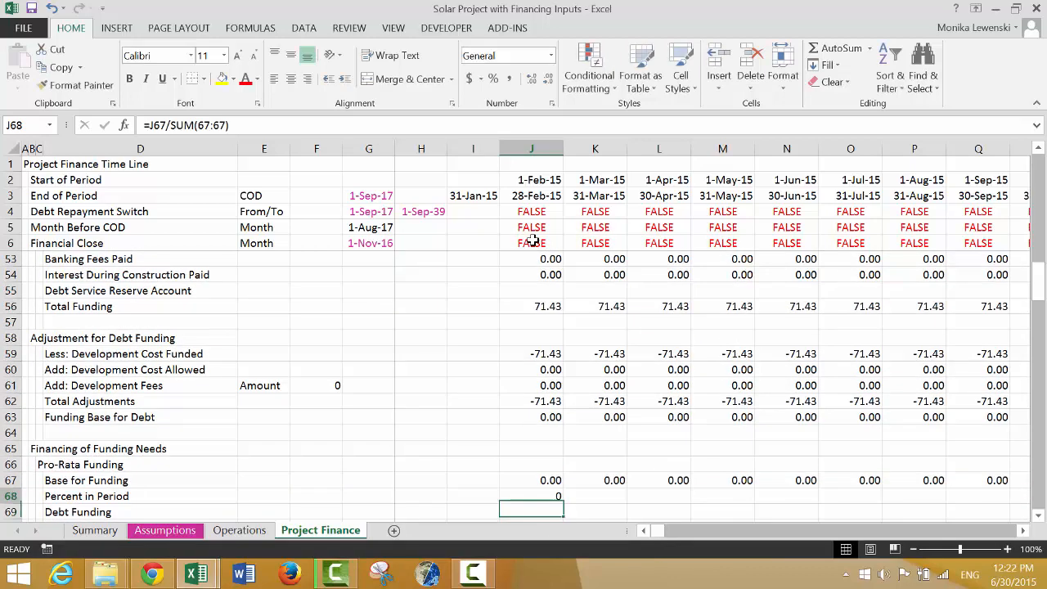
Step: Format J68 as a percentage with two decimals and fill its formula across the timeline in row 68
{"action": "key", "text": "Up"}
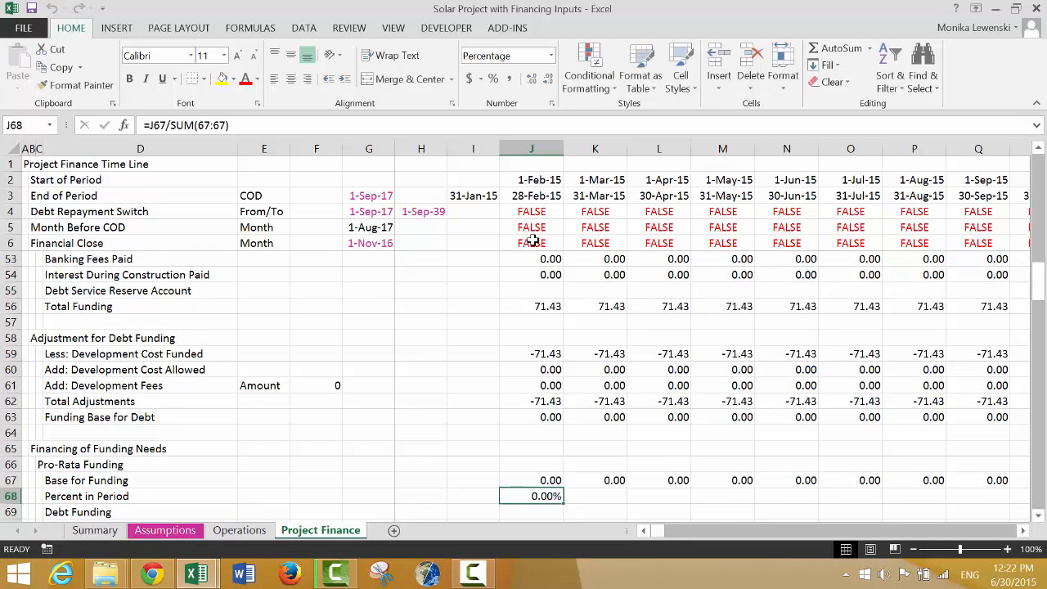
{"action": "key", "text": "ctrl+shift+Right"}
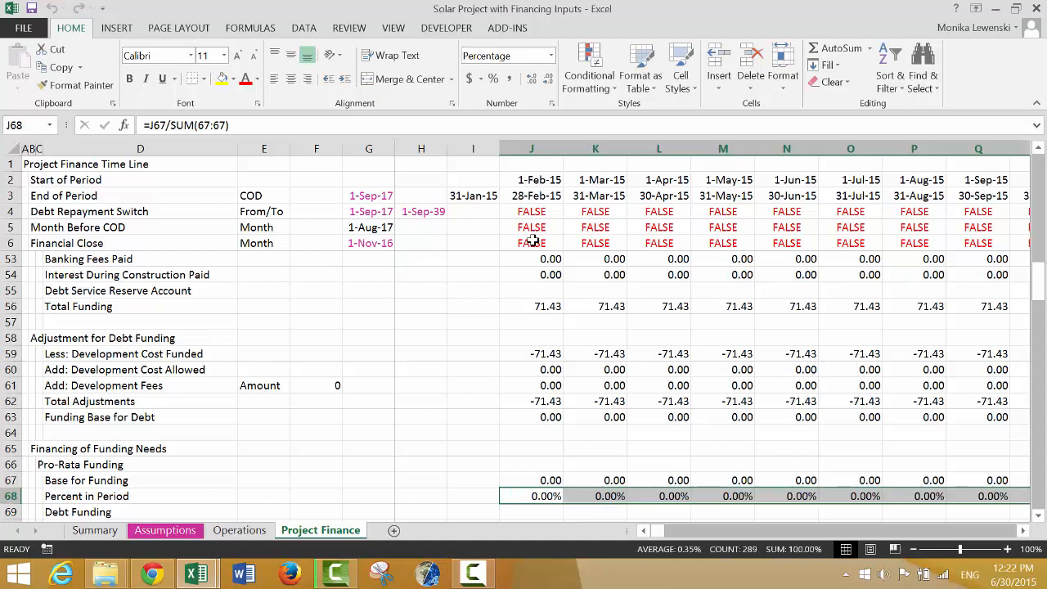
Step: Examine the Percent in Period row from Financial Close through the start of debt repayment in column AO
{"action": "key", "text": "Right"}
{"action": "key", "text": "Right"}
{"action": "key", "text": "Right"}
{"action": "key", "text": "Right"}
{"action": "key", "text": "Right"}
{"action": "key", "text": "Right"}
{"action": "key", "text": "Right"}
{"action": "key", "text": "Right"}
{"action": "key", "text": "Right"}
{"action": "key", "text": "Right"}
{"action": "key", "text": "Right"}
{"action": "key", "text": "Right"}
{"action": "key", "text": "Right"}
{"action": "key", "text": "Right"}
{"action": "key", "text": "Right"}
{"action": "key", "text": "Right"}
{"action": "key", "text": "Right"}
{"action": "key", "text": "Right"}
{"action": "key", "text": "Right"}
{"action": "key", "text": "Right"}
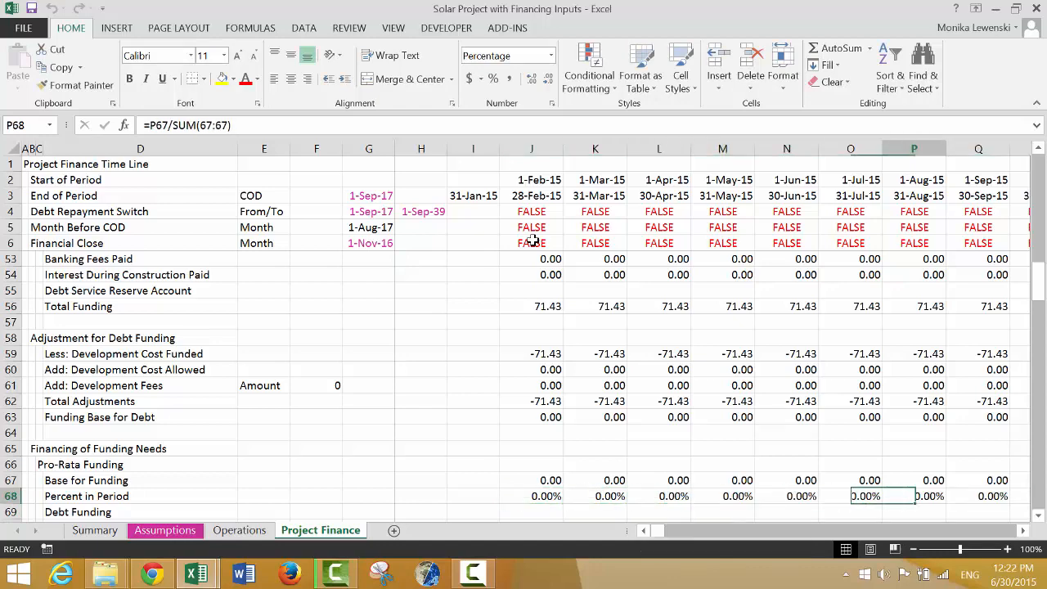
{"action": "key", "text": "Left"}
{"action": "key", "text": "Left"}
{"action": "key", "text": "Left"}
{"action": "key", "text": "Left"}
{"action": "key", "text": "Left"}
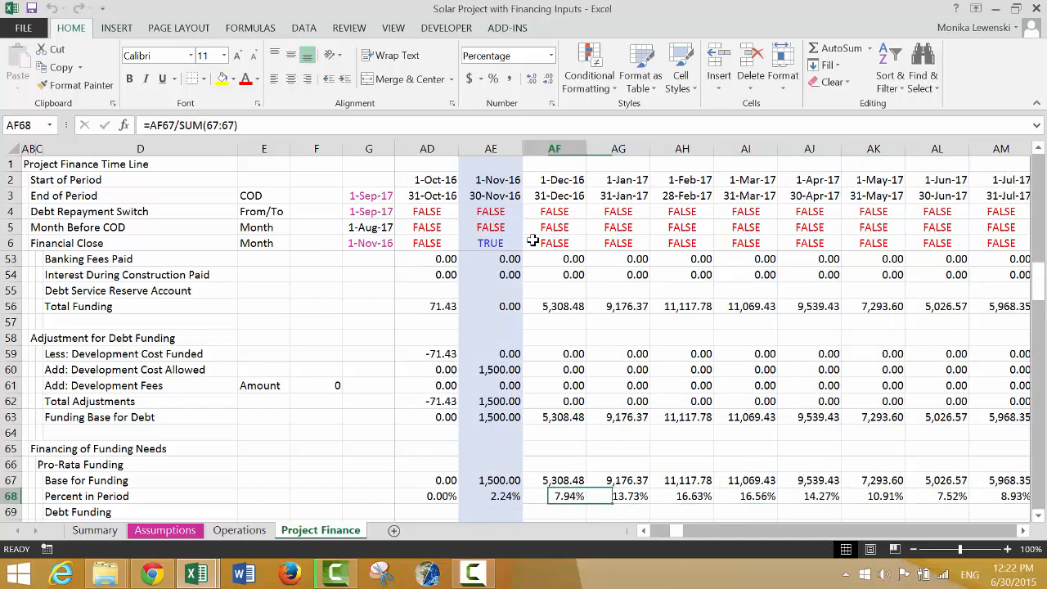
{"action": "key", "text": "Right"}
{"action": "key", "text": "Right"}
{"action": "key", "text": "Right"}
{"action": "key", "text": "Right"}
{"action": "key", "text": "Right"}
{"action": "key", "text": "Right"}
{"action": "key", "text": "Right"}
{"action": "key", "text": "Right"}
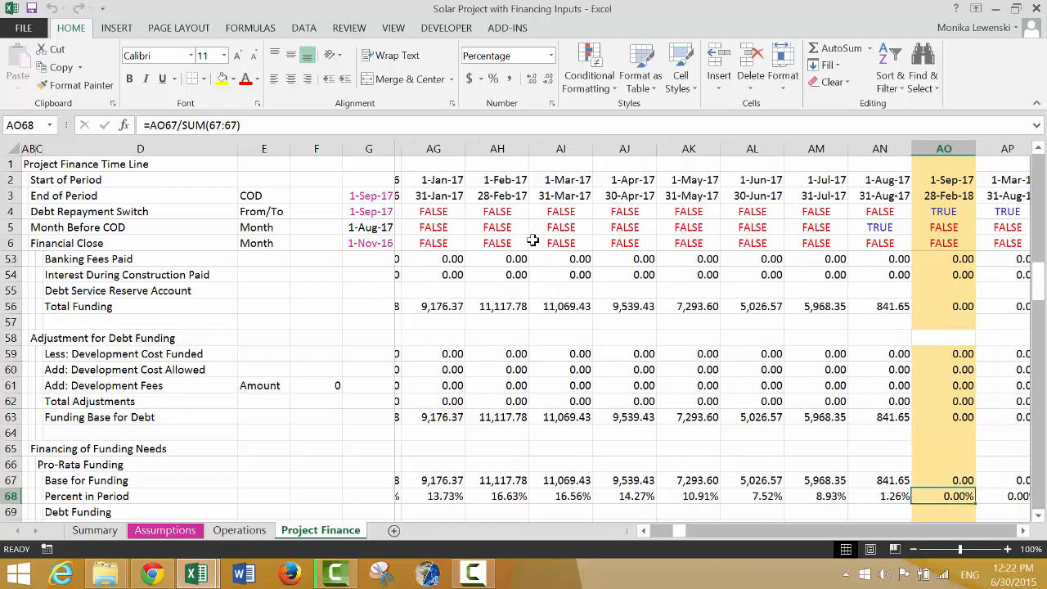
Step: Label cell E69 of the Debt Funding row as Amount and move to the adjacent value cell F69
{"action": "key", "text": "Left"}
{"action": "key", "text": "Left"}
{"action": "key", "text": "Left"}
{"action": "key", "text": "Left"}
{"action": "key", "text": "Left"}
{"action": "key", "text": "Left"}
{"action": "key", "text": "Left"}
{"action": "key", "text": "Left"}
{"action": "key", "text": "Left"}
{"action": "key", "text": "Left"}
{"action": "key", "text": "Left"}
{"action": "key", "text": "Left"}
{"action": "key", "text": "Left"}
{"action": "key", "text": "Left"}
{"action": "key", "text": "Left"}
{"action": "key", "text": "Left"}
{"action": "key", "text": "Left"}
{"action": "key", "text": "Left"}
{"action": "key", "text": "Left"}
{"action": "key", "text": "Left"}
{"action": "key", "text": "Left"}
{"action": "key", "text": "Left"}
{"action": "key", "text": "Left"}
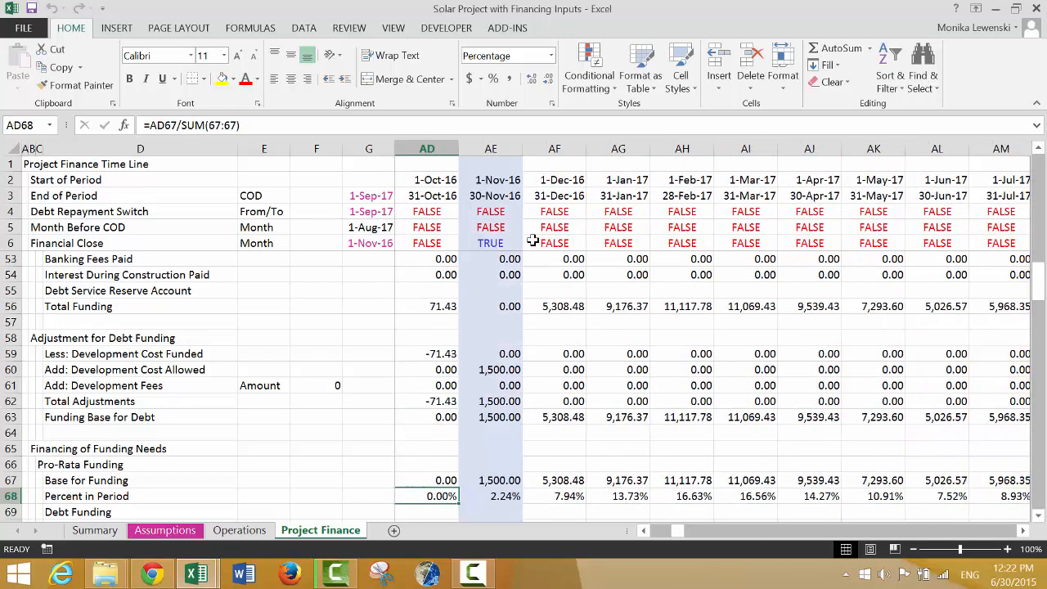
{"action": "key", "text": "Left"}
{"action": "key", "text": "Left"}
{"action": "key", "text": "Down"}
{"action": "key", "text": "Down"}
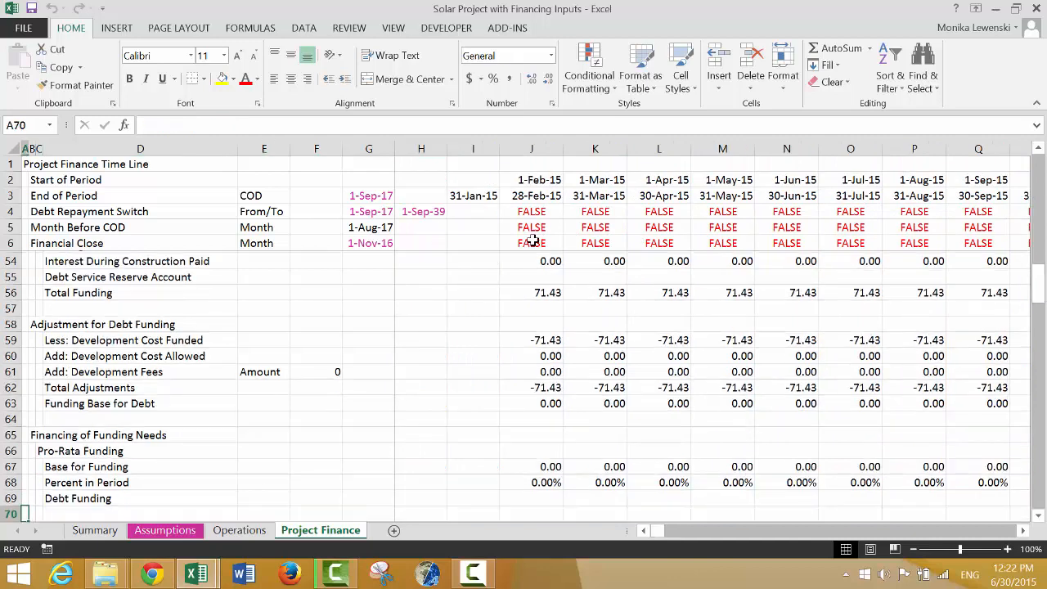
{"action": "key", "text": "Up"}
{"action": "key", "text": "Right"}
{"action": "key", "text": "Right"}
{"action": "key", "text": "Right"}
{"action": "key", "text": "Left"}
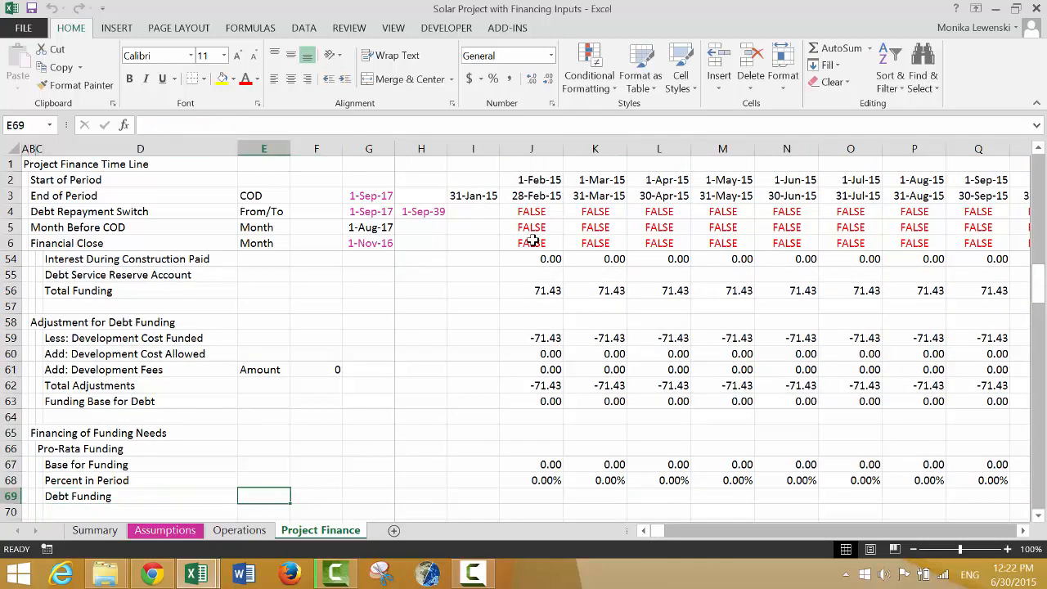
{"action": "type", "text": "Amoun"}
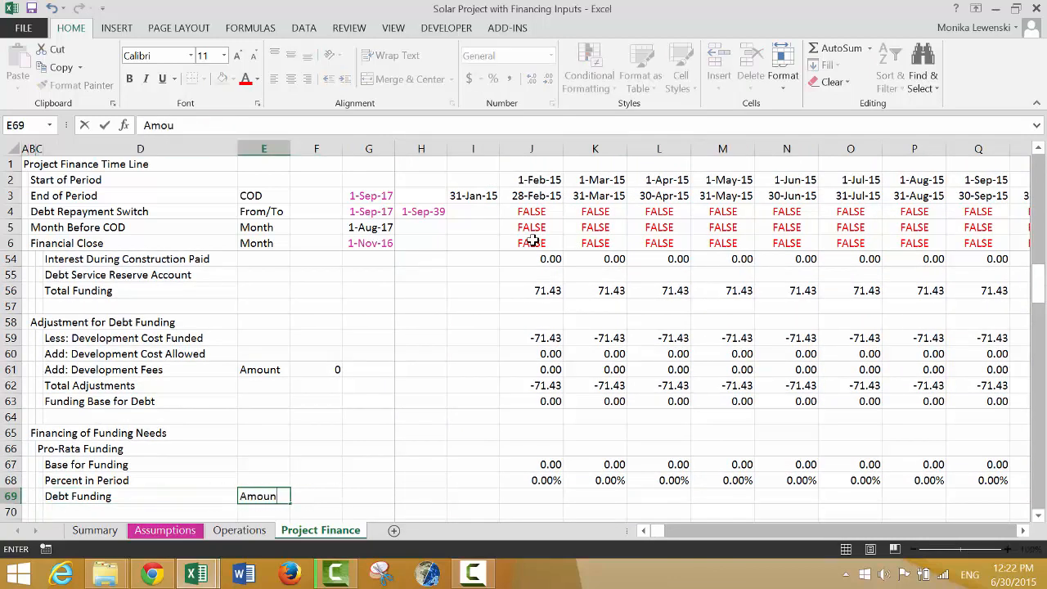
{"action": "type", "text": "t"}
{"action": "key", "text": "Return"}
{"action": "key", "text": "Up"}
{"action": "key", "text": "Right"}
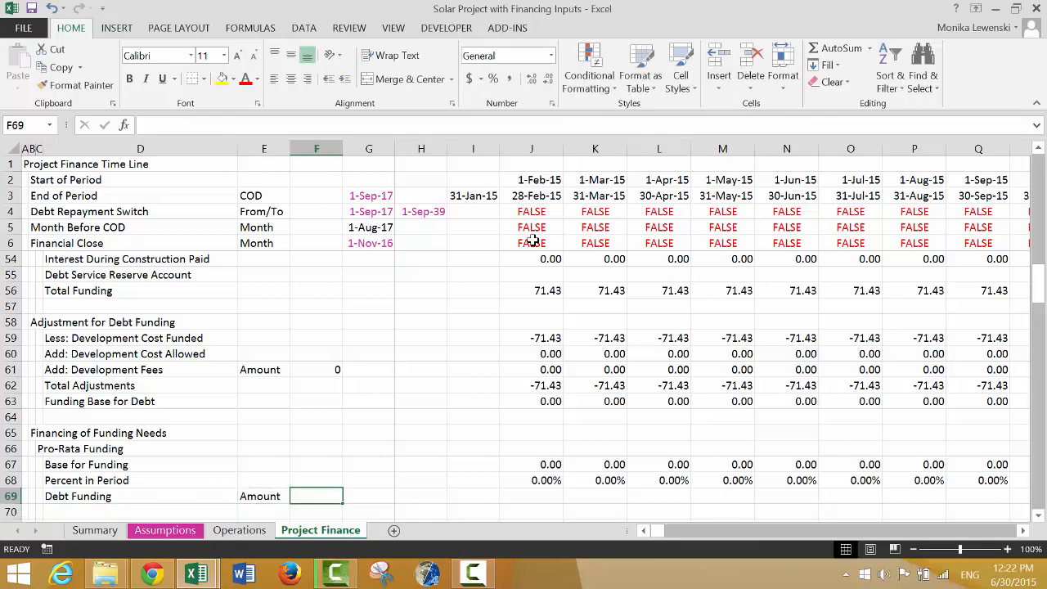
Step: Link the Debt Funding amount in cell F69 to Senior Debt Funded with Cash, =F21
{"action": "type", "text": "="}
{"action": "key", "text": "Page_Up"}
{"action": "key", "text": "Page_Up"}
{"action": "key", "text": "Page_Up"}
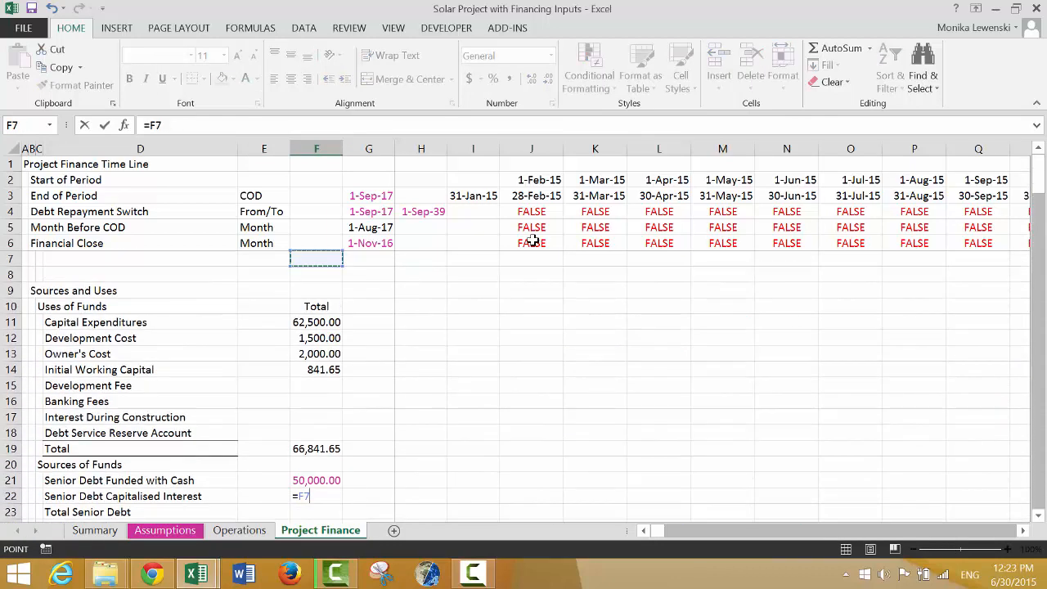
{"action": "key", "text": "Page_Down"}
{"action": "key", "text": "Up"}
{"action": "key", "text": "Up"}
{"action": "key", "text": "Up"}
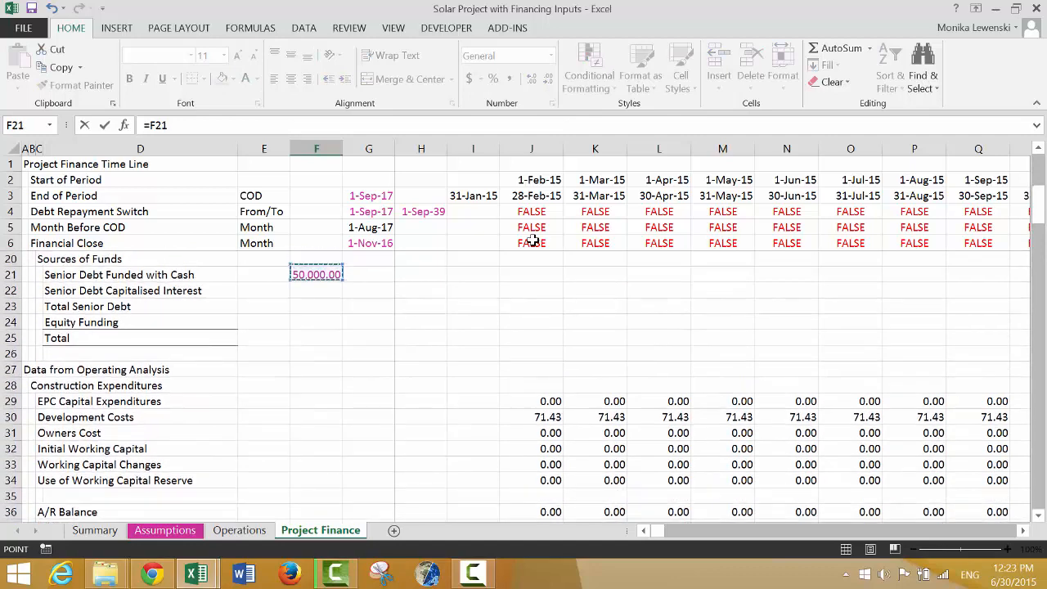
{"action": "key", "text": "Return"}
Step: Calculate Debt Funding in cell J69 as the debt amount times the period's percentage, =$F$69*J68, and fill it across the timeline
{"action": "key", "text": "Up"}
{"action": "key", "text": "Right"}
{"action": "key", "text": "Right"}
{"action": "key", "text": "Right"}
{"action": "key", "text": "Right"}
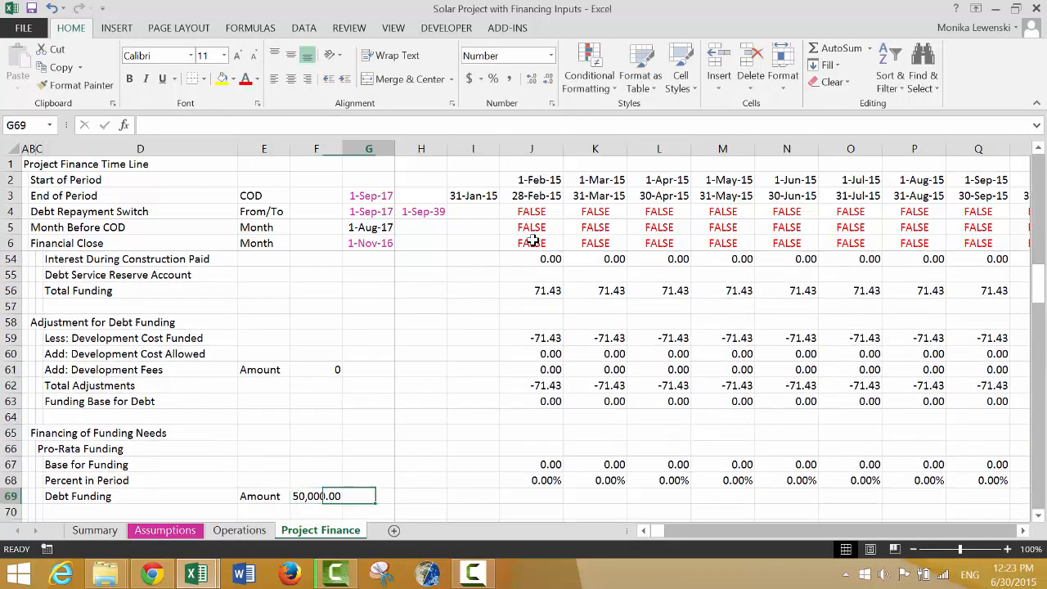
{"action": "type", "text": "="}
{"action": "key", "text": "Left"}
{"action": "key", "text": "Left"}
{"action": "key", "text": "Left"}
{"action": "key", "text": "Left"}
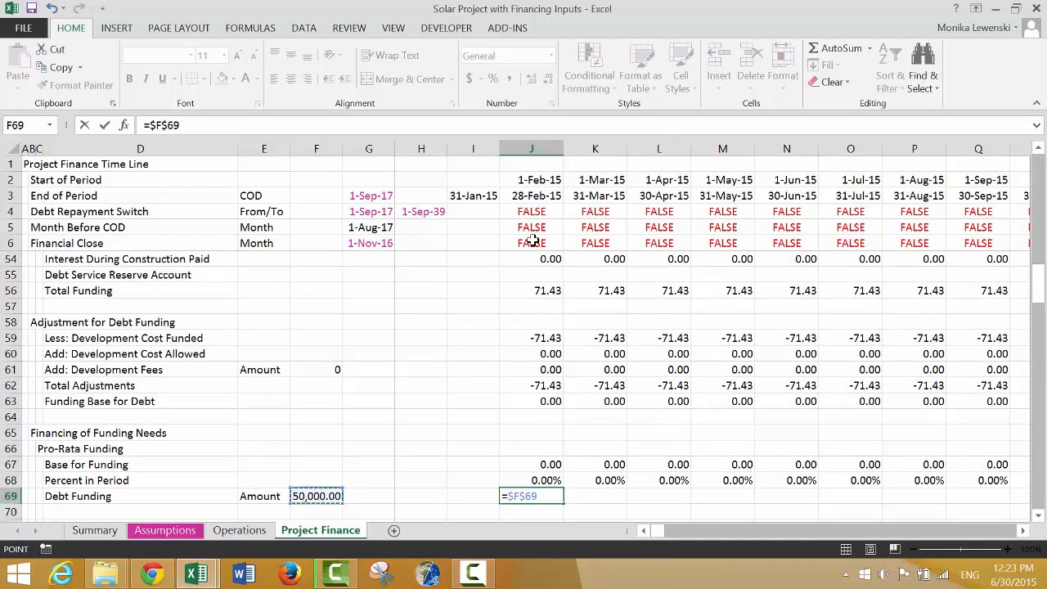
{"action": "type", "text": "*"}
{"action": "key", "text": "Up"}
{"action": "key", "text": "Return"}
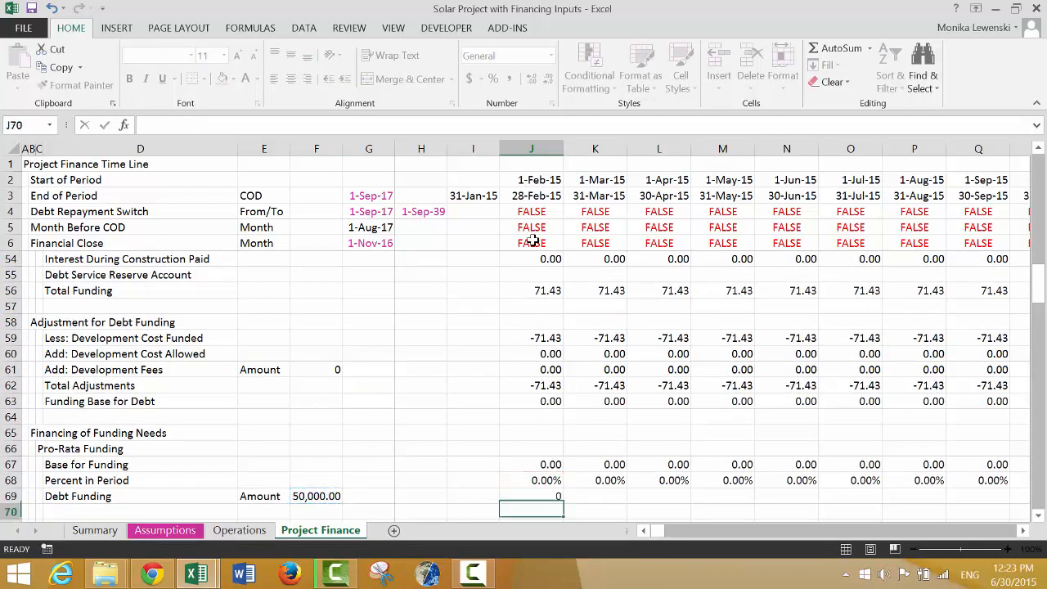
{"action": "key", "text": "Up"}
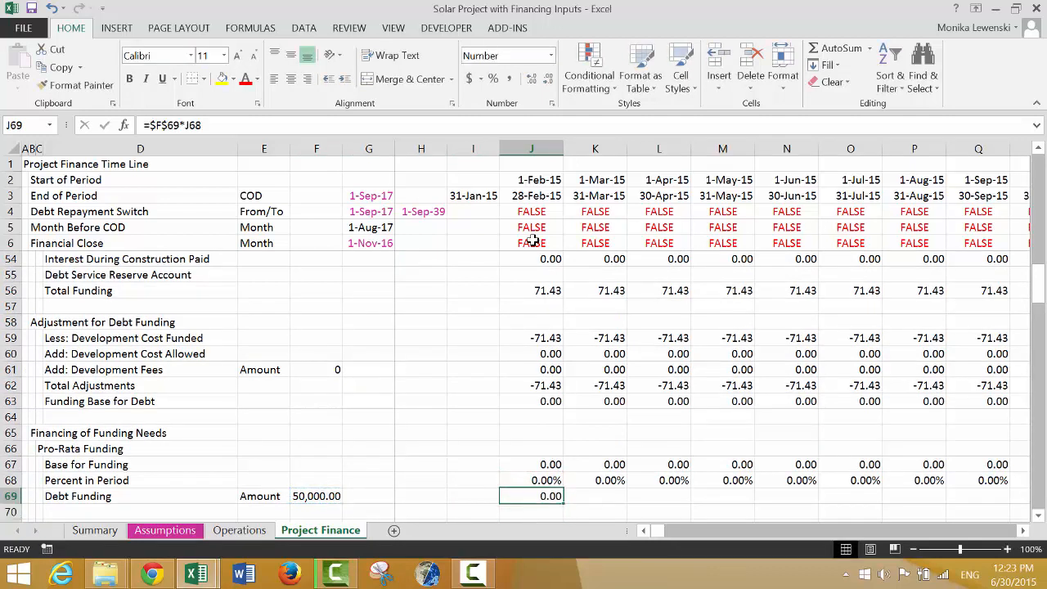
{"action": "key", "text": "ctrl+shift+r"}
Step: Examine the Debt Funding row across the construction months up to the start of debt repayment in column AO
{"action": "key", "text": "Right"}
{"action": "key", "text": "Right"}
{"action": "key", "text": "Right"}
{"action": "key", "text": "Right"}
{"action": "key", "text": "Right"}
{"action": "key", "text": "Right"}
{"action": "key", "text": "Right"}
{"action": "key", "text": "Right"}
{"action": "key", "text": "Right"}
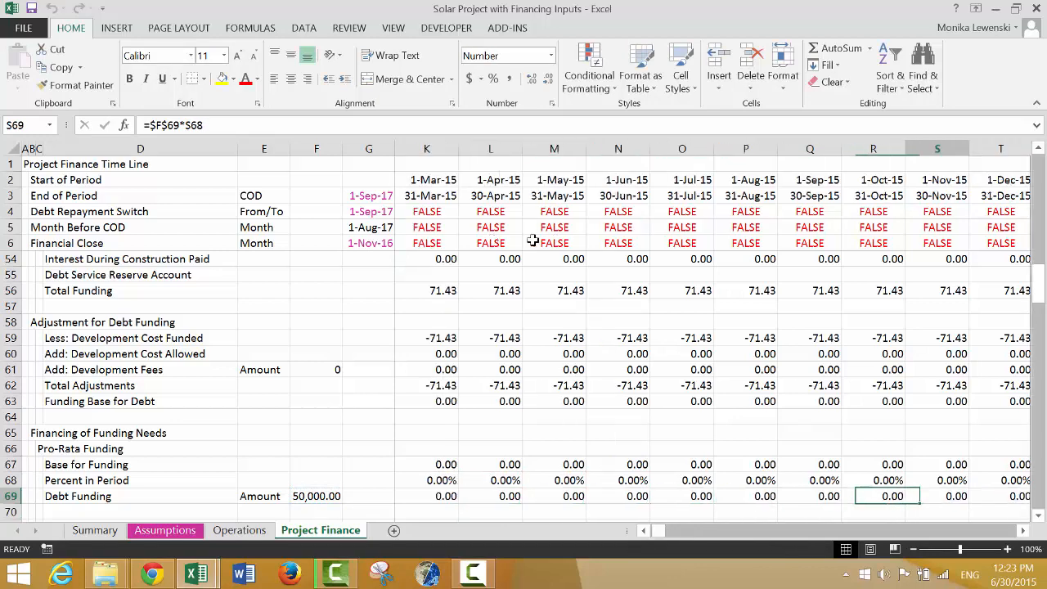
{"action": "key", "text": "Right"}
{"action": "key", "text": "Right"}
{"action": "key", "text": "Right"}
{"action": "key", "text": "Right"}
{"action": "key", "text": "Right"}
{"action": "key", "text": "Right"}
{"action": "key", "text": "Right"}
{"action": "key", "text": "Right"}
{"action": "key", "text": "Right"}
{"action": "key", "text": "Right"}
{"action": "key", "text": "Right"}
{"action": "key", "text": "Right"}
{"action": "key", "text": "Right"}
{"action": "key", "text": "Right"}
{"action": "key", "text": "Right"}
{"action": "key", "text": "Right"}
{"action": "key", "text": "Right"}
{"action": "key", "text": "Right"}
{"action": "key", "text": "Right"}
{"action": "key", "text": "Right"}
{"action": "key", "text": "Left"}
{"action": "key", "text": "Left"}
{"action": "key", "text": "Left"}
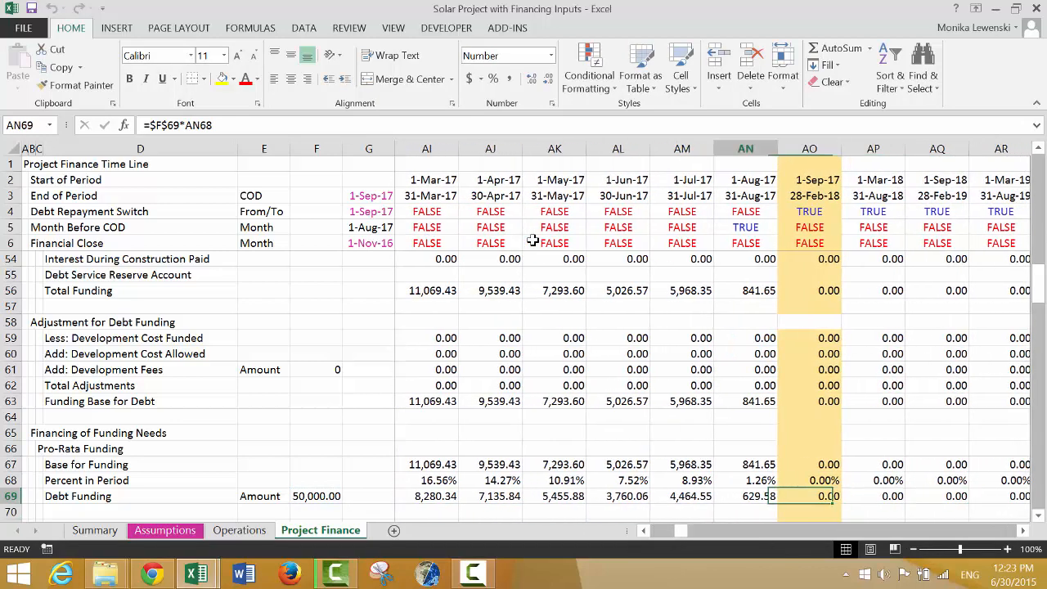
{"action": "key", "text": "Left"}
{"action": "key", "text": "Left"}
{"action": "key", "text": "Left"}
{"action": "key", "text": "Left"}
{"action": "key", "text": "Left"}
{"action": "key", "text": "Left"}
{"action": "key", "text": "Left"}
{"action": "key", "text": "Left"}
{"action": "key", "text": "Left"}
{"action": "key", "text": "Left"}
{"action": "key", "text": "Left"}
{"action": "key", "text": "Left"}
{"action": "key", "text": "Left"}
{"action": "key", "text": "Left"}
{"action": "key", "text": "Left"}
{"action": "key", "text": "Left"}
{"action": "key", "text": "Left"}
{"action": "key", "text": "Left"}
{"action": "key", "text": "Left"}
{"action": "key", "text": "Left"}
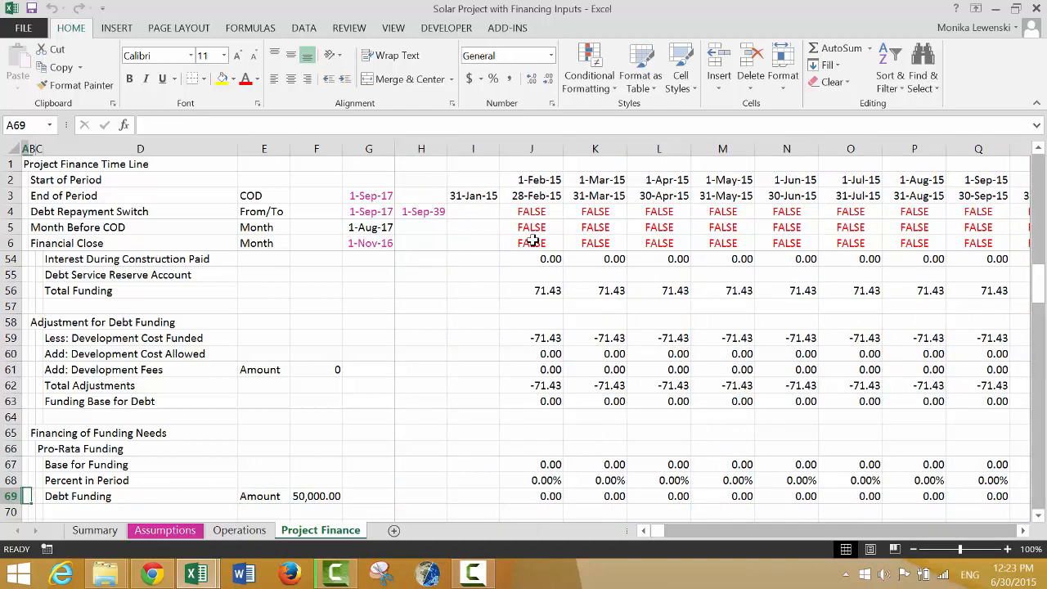
Step: Calculate pro-rata Equity Funding in cell J71 as Total Funding minus Debt Funding, =J56-J69, and fill it across the timeline
{"action": "key", "text": "Down"}
{"action": "key", "text": "Down"}
{"action": "key", "text": "Down"}
{"action": "key", "text": "Down"}
{"action": "key", "text": "Down"}
{"action": "key", "text": "Up"}
{"action": "key", "text": "Up"}
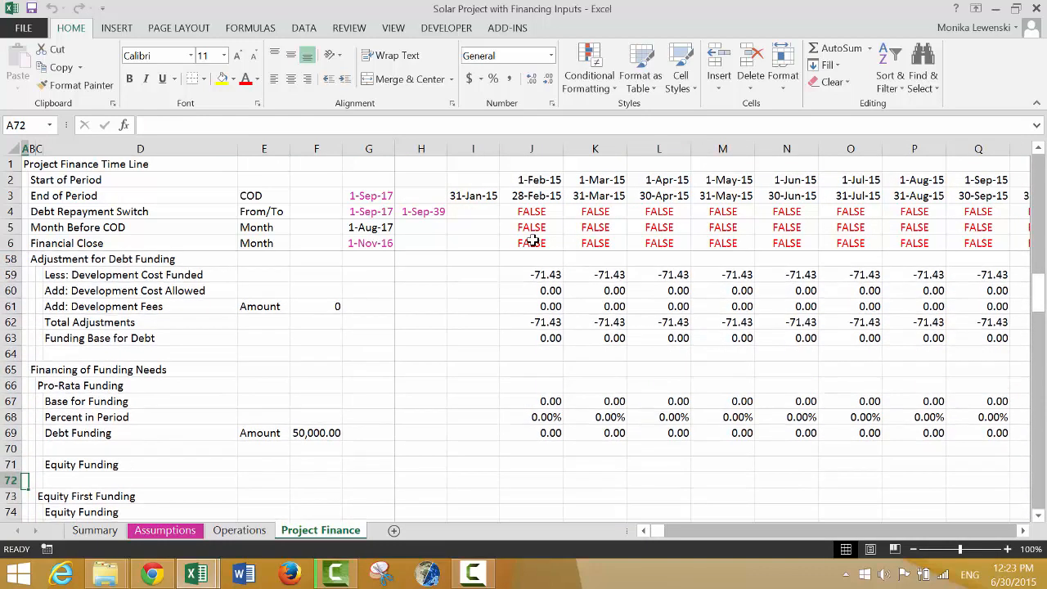
{"action": "key", "text": "Right"}
{"action": "key", "text": "Right"}
{"action": "key", "text": "Right"}
{"action": "key", "text": "Right"}
{"action": "key", "text": "Right"}
{"action": "key", "text": "Right"}
{"action": "key", "text": "Right"}
{"action": "key", "text": "Right"}
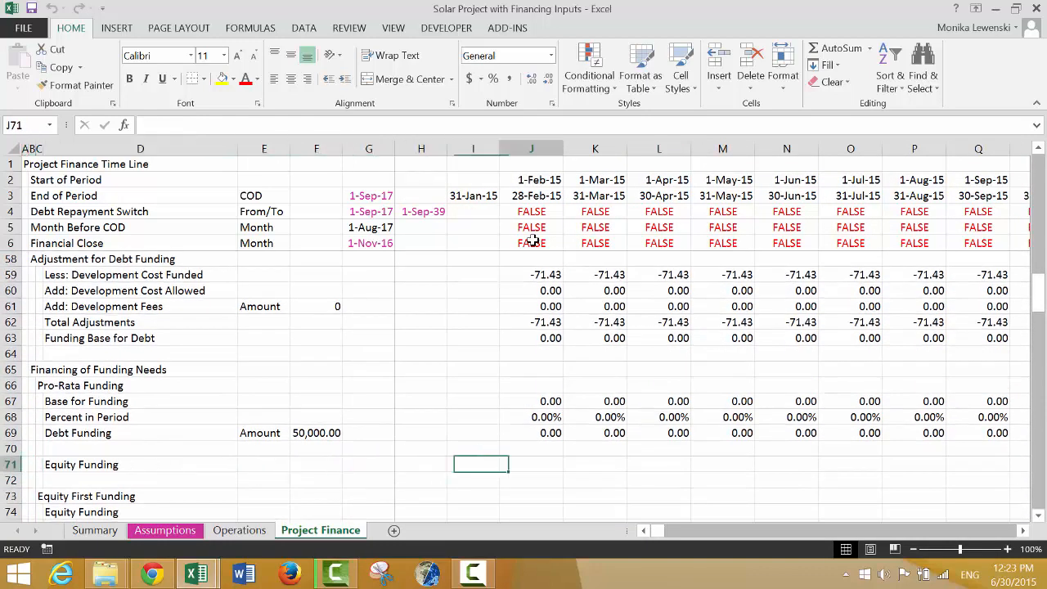
{"action": "type", "text": "="}
{"action": "key", "text": "Up"}
{"action": "key", "text": "Up"}
{"action": "key", "text": "Up"}
{"action": "key", "text": "Up"}
{"action": "key", "text": "Up"}
{"action": "key", "text": "Up"}
{"action": "key", "text": "Up"}
{"action": "key", "text": "Up"}
{"action": "key", "text": "Up"}
{"action": "key", "text": "Up"}
{"action": "key", "text": "Up"}
{"action": "key", "text": "Up"}
{"action": "key", "text": "Up"}
{"action": "key", "text": "Up"}
{"action": "key", "text": "Up"}
{"action": "key", "text": "Up"}
{"action": "key", "text": "Up"}
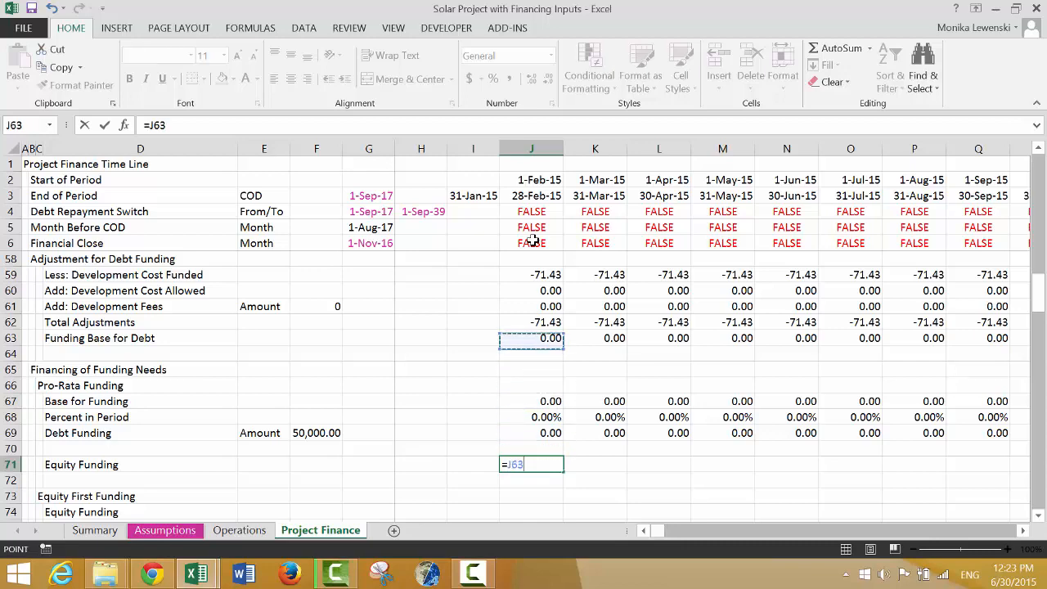
{"action": "key", "text": "Up"}
{"action": "key", "text": "Down"}
{"action": "key", "text": "Down"}
{"action": "key", "text": "Down"}
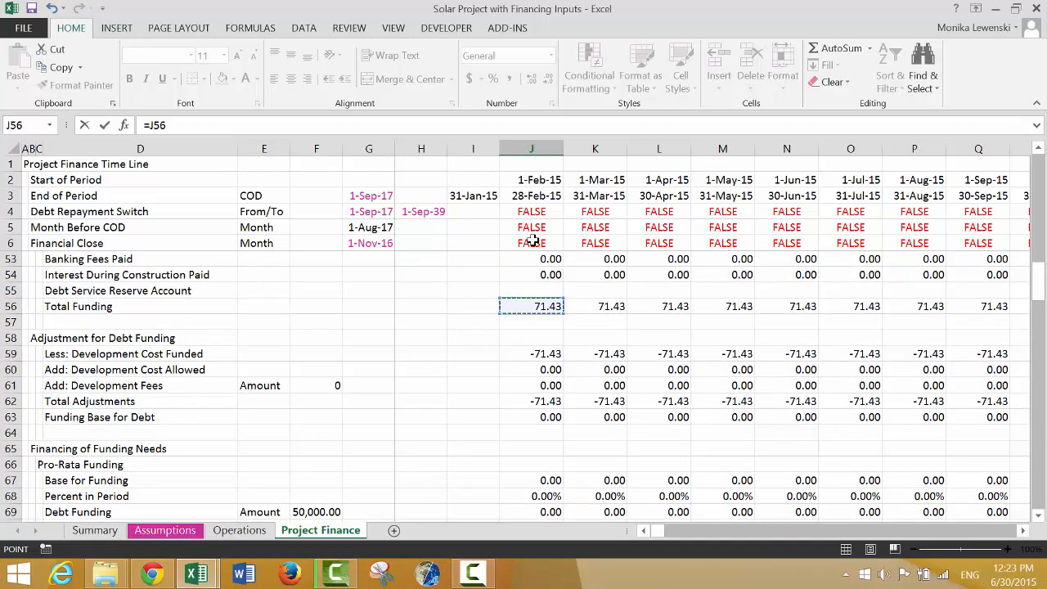
{"action": "type", "text": "-"}
{"action": "key", "text": "Up"}
{"action": "key", "text": "Up"}
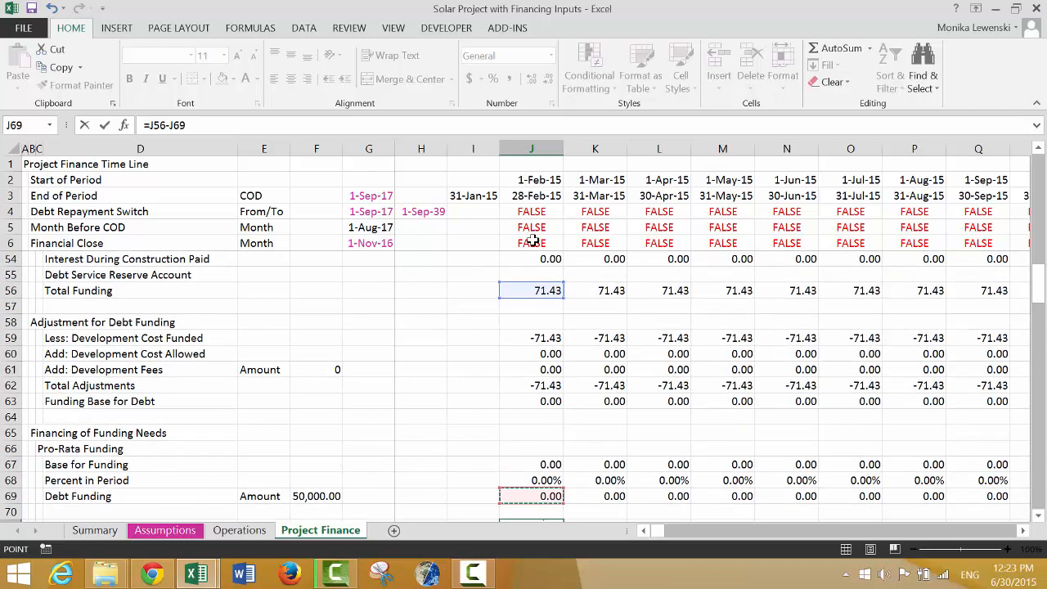
{"action": "key", "text": "ctrl+Return"}
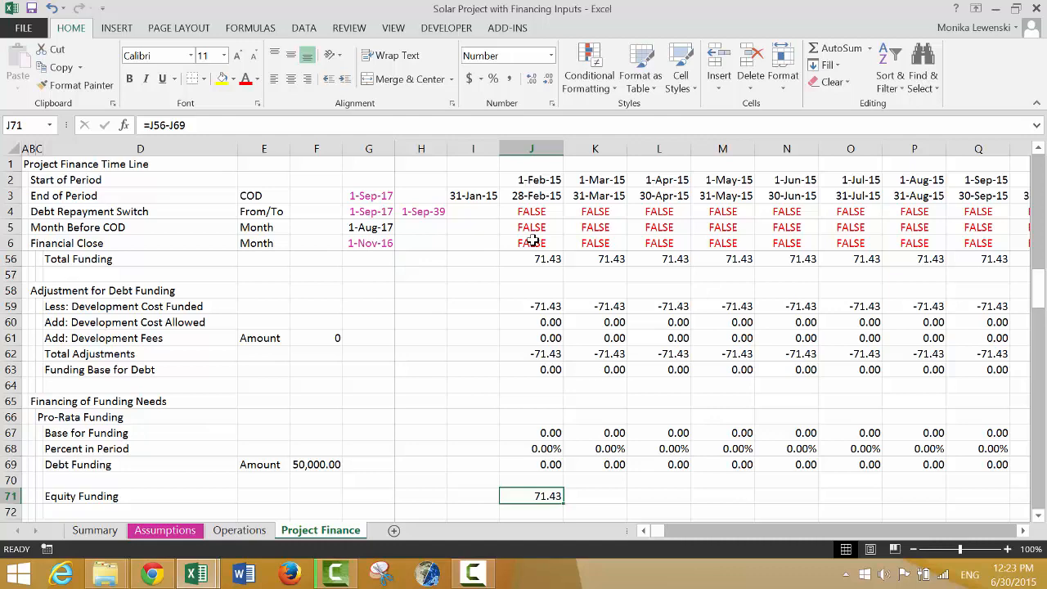
{"action": "key", "text": "ctrl+shift+r"}
Step: Examine the pro-rata Equity Funding row along the timeline around Financial Close in column AE
{"action": "key", "text": "Right"}
{"action": "key", "text": "Right"}
{"action": "key", "text": "Right"}
{"action": "key", "text": "Right"}
{"action": "key", "text": "Right"}
{"action": "key", "text": "Right"}
{"action": "key", "text": "Right"}
{"action": "key", "text": "Right"}
{"action": "key", "text": "Right"}
{"action": "key", "text": "Right"}
{"action": "key", "text": "Right"}
{"action": "key", "text": "Right"}
{"action": "key", "text": "Right"}
{"action": "key", "text": "Right"}
{"action": "key", "text": "Right"}
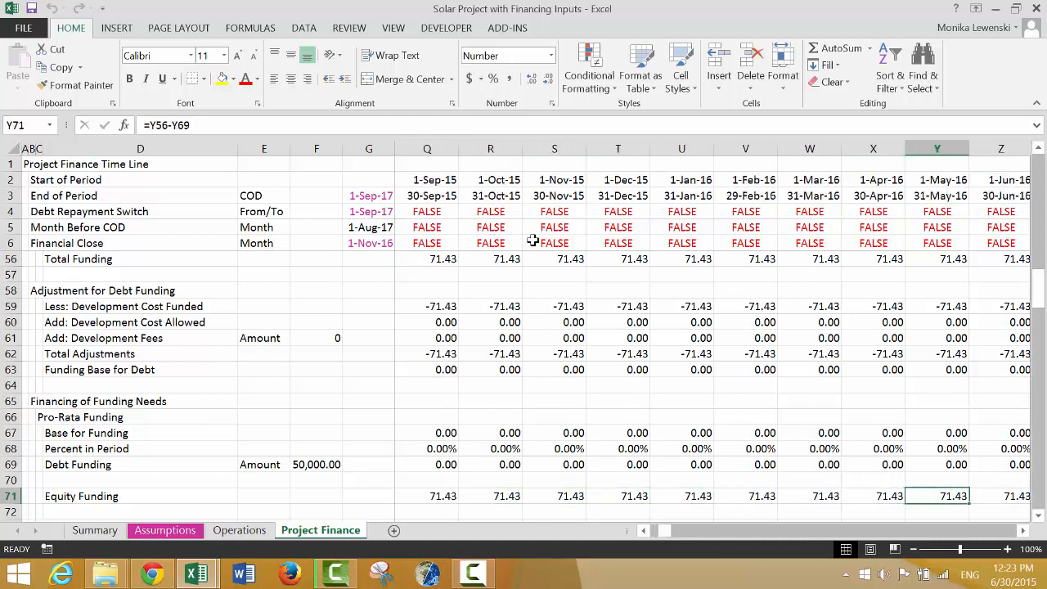
{"action": "key", "text": "Right"}
{"action": "key", "text": "Right"}
{"action": "key", "text": "Right"}
{"action": "key", "text": "Right"}
{"action": "key", "text": "Right"}
{"action": "key", "text": "Right"}
{"action": "key", "text": "Right"}
{"action": "key", "text": "Right"}
{"action": "key", "text": "Right"}
{"action": "key", "text": "Right"}
{"action": "key", "text": "Right"}
{"action": "key", "text": "Left"}
{"action": "key", "text": "Left"}
{"action": "key", "text": "Left"}
{"action": "key", "text": "Left"}
{"action": "key", "text": "Left"}
{"action": "key", "text": "Left"}
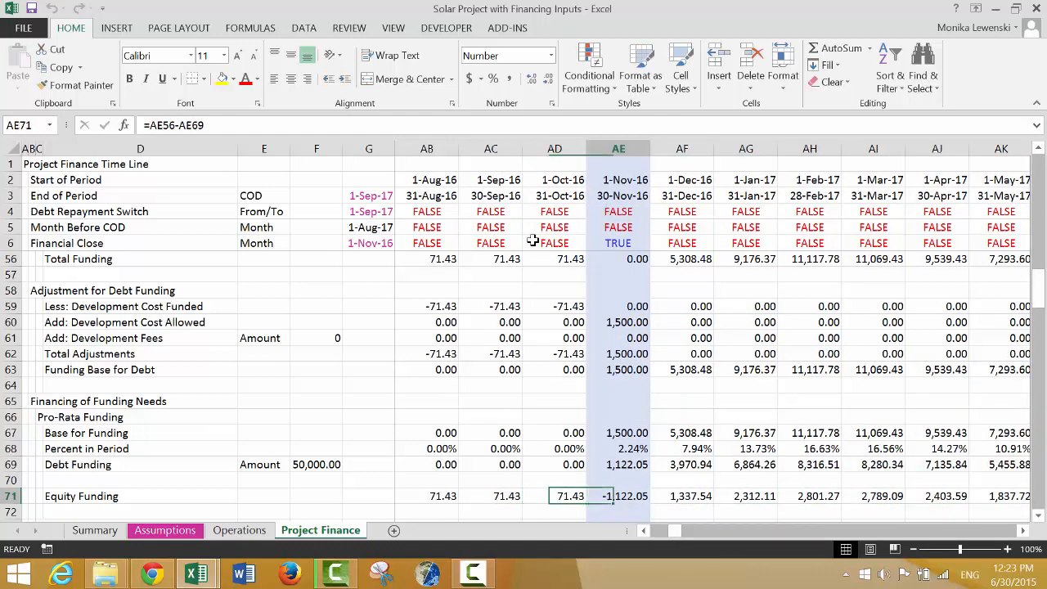
Step: Examine the pro-rata Equity Funding row across the construction months up to the start of debt repayment in column AO
{"action": "key", "text": "Right"}
{"action": "key", "text": "Right"}
{"action": "key", "text": "Right"}
{"action": "key", "text": "Right"}
{"action": "key", "text": "Right"}
{"action": "key", "text": "Right"}
{"action": "key", "text": "Right"}
{"action": "key", "text": "Right"}
{"action": "key", "text": "Right"}
{"action": "key", "text": "Right"}
{"action": "key", "text": "Right"}
{"action": "key", "text": "Right"}
{"action": "key", "text": "Right"}
{"action": "key", "text": "Right"}
{"action": "key", "text": "Right"}
{"action": "key", "text": "Right"}
{"action": "key", "text": "Right"}
{"action": "key", "text": "Right"}
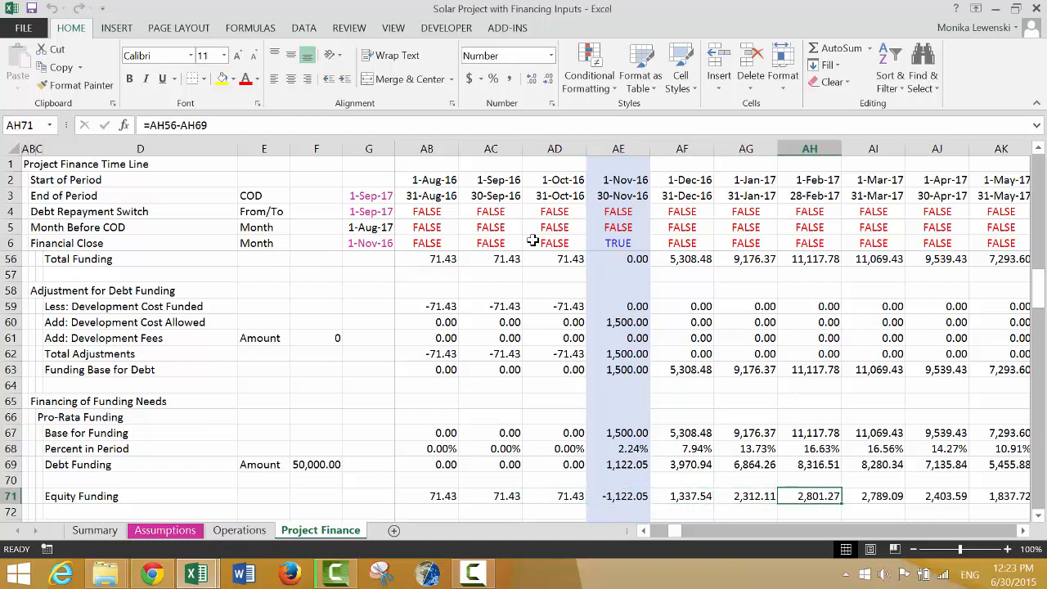
{"action": "key", "text": "Left"}
{"action": "key", "text": "Left"}
{"action": "key", "text": "Left"}
{"action": "key", "text": "Left"}
{"action": "key", "text": "Left"}
{"action": "key", "text": "Left"}
{"action": "key", "text": "Left"}
{"action": "key", "text": "Left"}
{"action": "key", "text": "Left"}
{"action": "key", "text": "Left"}
{"action": "key", "text": "Left"}
{"action": "key", "text": "Left"}
{"action": "key", "text": "Left"}
{"action": "key", "text": "Left"}
{"action": "key", "text": "Left"}
{"action": "key", "text": "Left"}
{"action": "key", "text": "Left"}
{"action": "key", "text": "Left"}
{"action": "key", "text": "Left"}
{"action": "key", "text": "Left"}
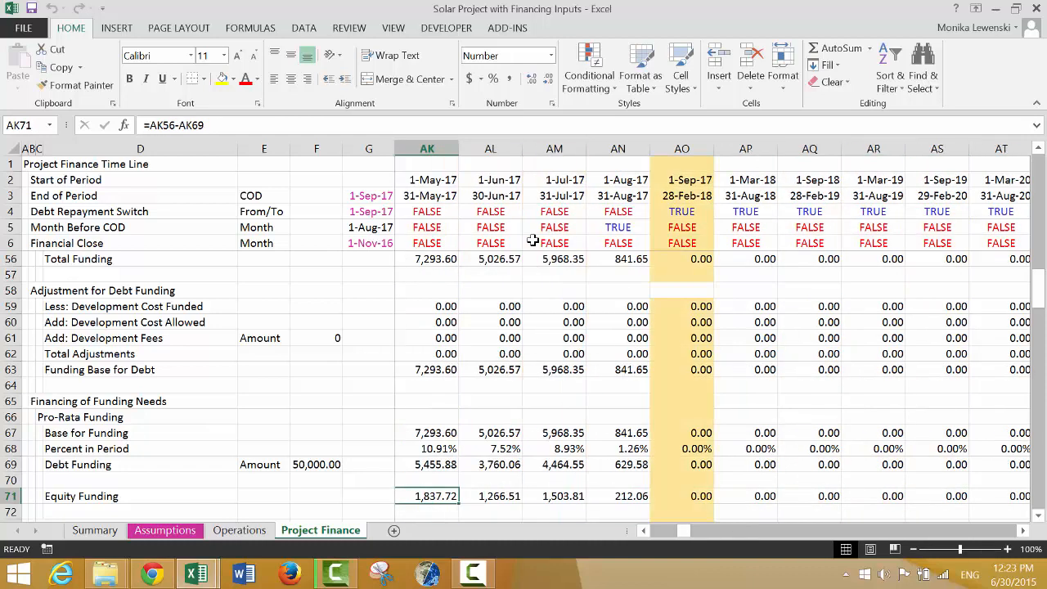
Step: Insert seven blank rows at row 75, directly below the Equity Funding line of the Equity First Funding section
{"action": "key", "text": "Home"}
{"action": "key", "text": "Down"}
{"action": "key", "text": "Down"}
{"action": "key", "text": "Down"}
{"action": "key", "text": "Down"}
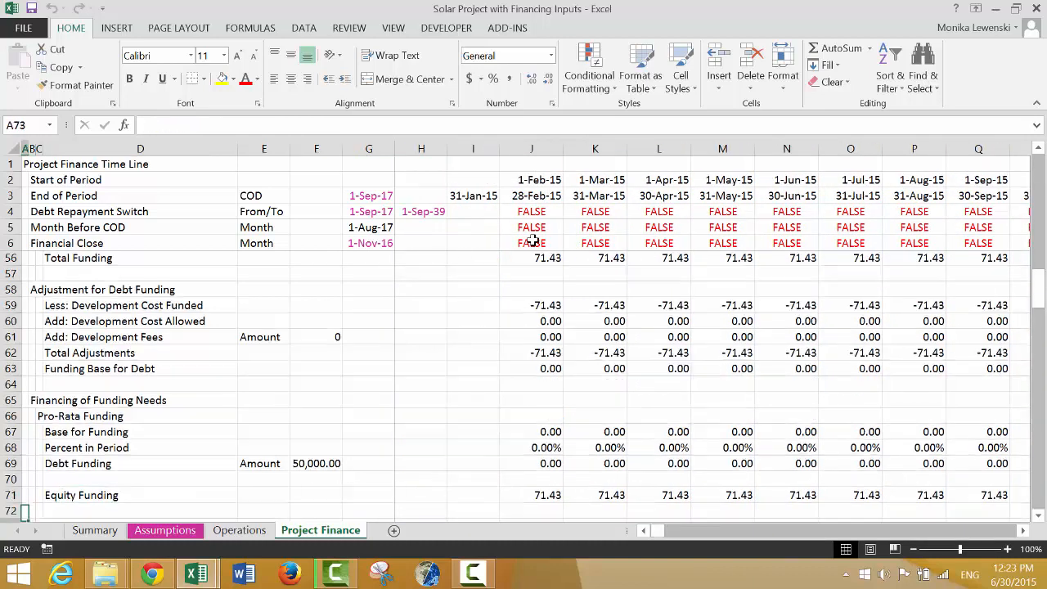
{"action": "key", "text": "Down"}
{"action": "key", "text": "Down"}
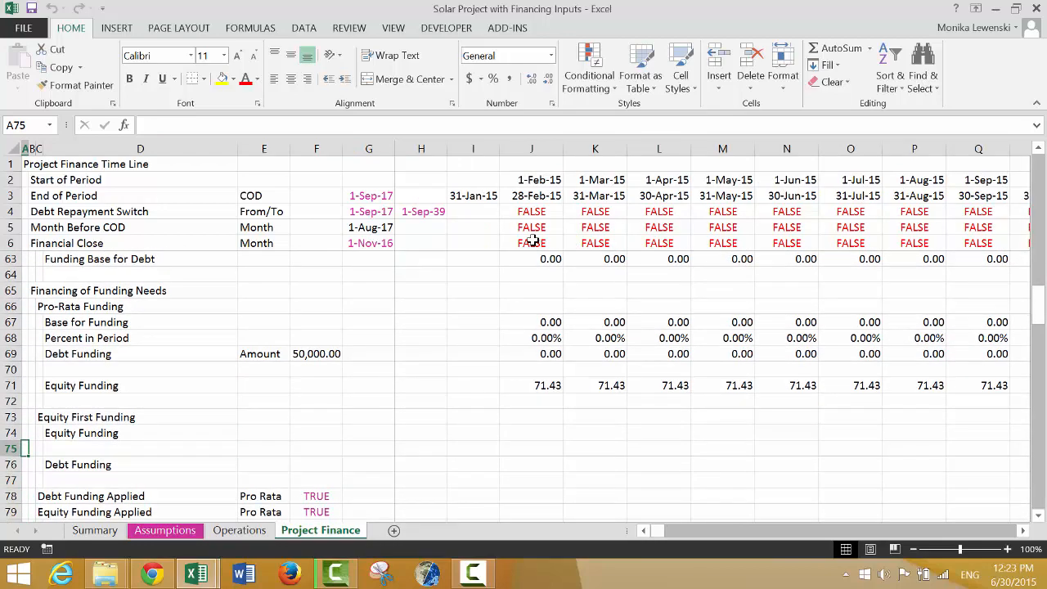
{"action": "key", "text": "shift+space"}
{"action": "key", "text": "shift+Down"}
{"action": "key", "text": "shift+Down"}
{"action": "key", "text": "shift+Down"}
{"action": "key", "text": "shift+Down"}
{"action": "key", "text": "shift+Down"}
{"action": "key", "text": "shift+Down"}
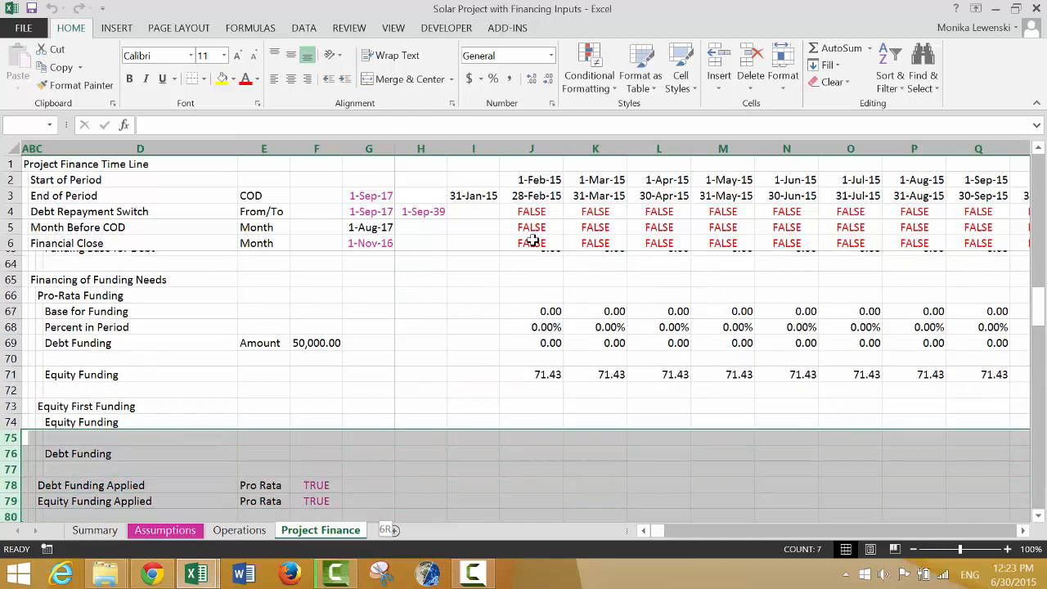
{"action": "key", "text": "ctrl+plus"}
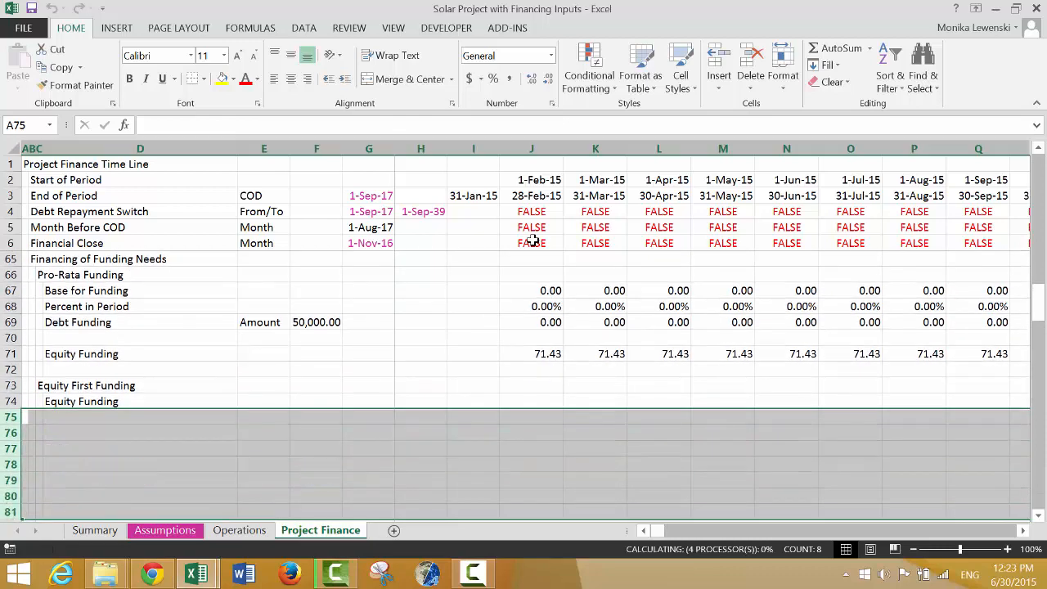
Step: Calculate Total Senior Debt in cell F23 of Sources of Funds as =SUM(F21:F22)
{"action": "key", "text": "Right"}
{"action": "key", "text": "Right"}
{"action": "key", "text": "Right"}
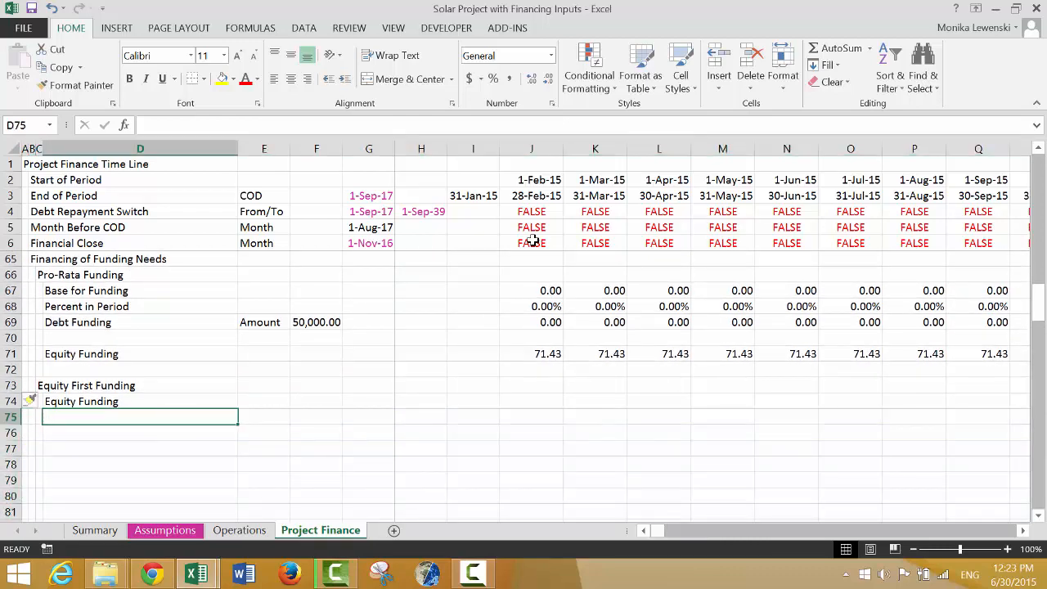
{"action": "key", "text": "Up"}
{"action": "key", "text": "Right"}
{"action": "key", "text": "Right"}
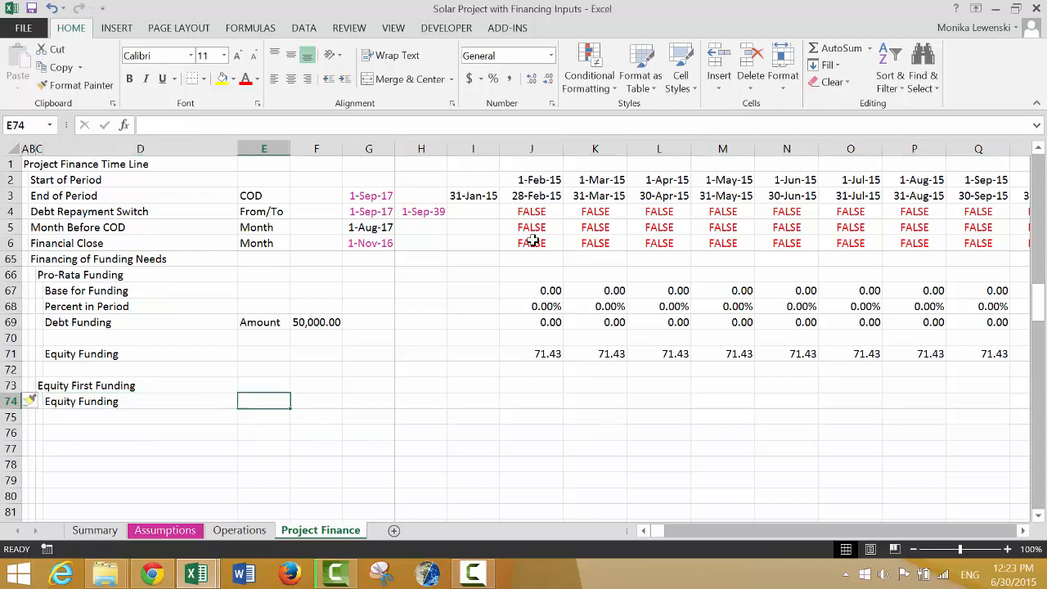
{"action": "key", "text": "Up"}
{"action": "key", "text": "Up"}
{"action": "key", "text": "Up"}
{"action": "key", "text": "Up"}
{"action": "key", "text": "Up"}
{"action": "key", "text": "Up"}
{"action": "key", "text": "Up"}
{"action": "key", "text": "Up"}
{"action": "key", "text": "Up"}
{"action": "key", "text": "Up"}
{"action": "key", "text": "Up"}
{"action": "key", "text": "Up"}
{"action": "key", "text": "Up"}
{"action": "key", "text": "Up"}
{"action": "key", "text": "Up"}
{"action": "key", "text": "Up"}
{"action": "key", "text": "Up"}
{"action": "key", "text": "Up"}
{"action": "key", "text": "Up"}
{"action": "key", "text": "Up"}
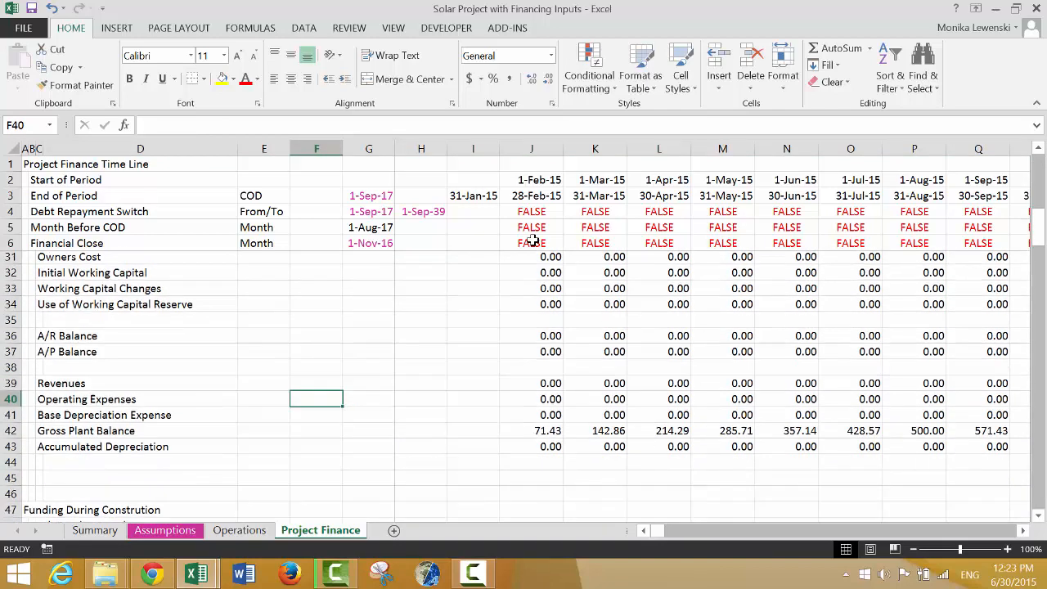
{"action": "key", "text": "Down"}
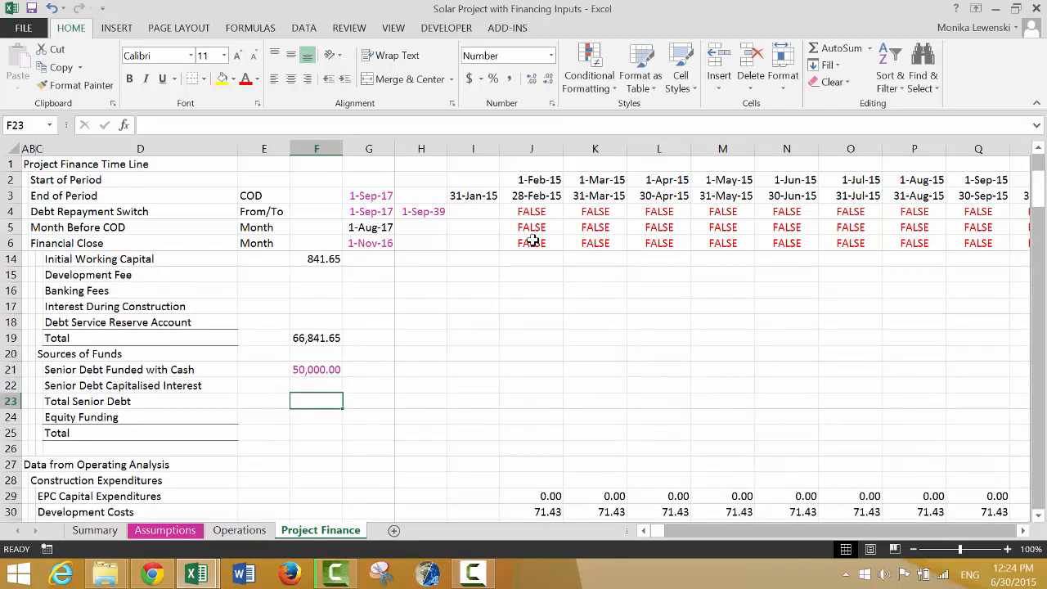
{"action": "type", "text": "="}
{"action": "key", "text": "Escape"}
{"action": "key", "text": "alt+equal"}
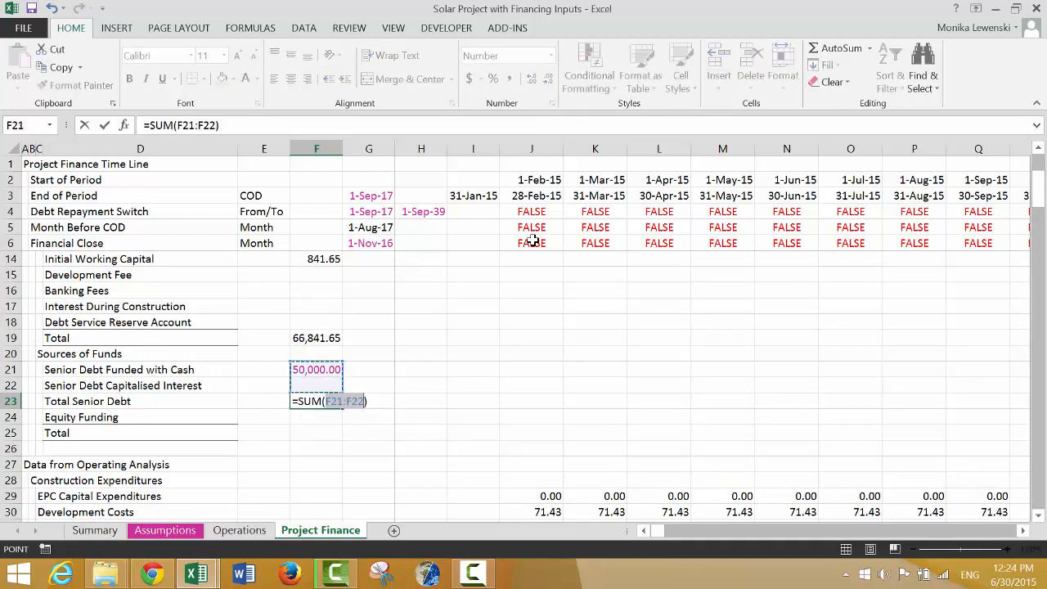
{"action": "key", "text": "Return"}
Step: Calculate Equity Funding in cell F24 as the total uses minus Total Senior Debt, =F19-F23
{"action": "type", "text": "="}
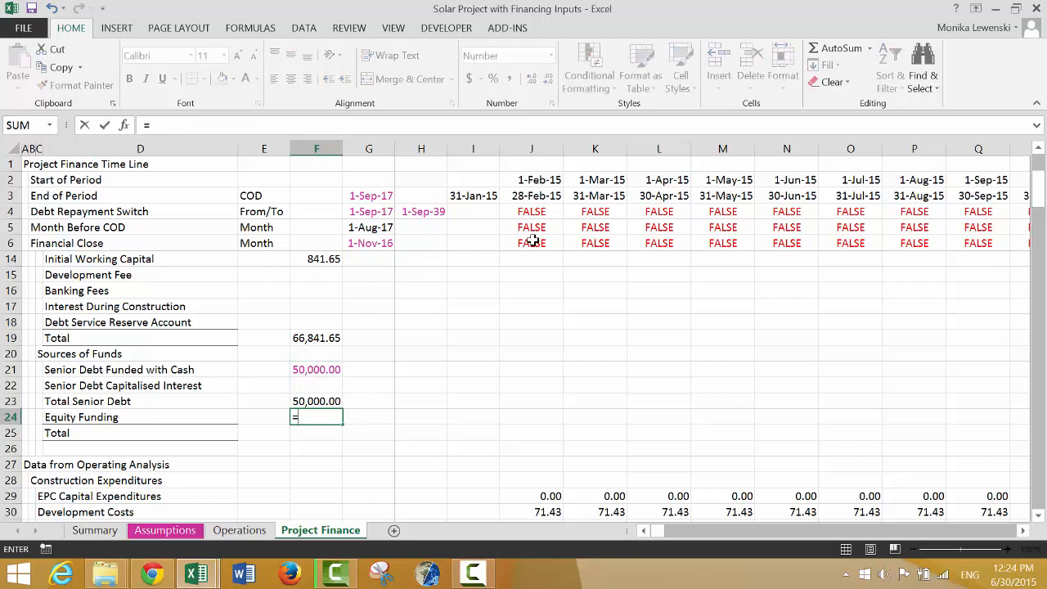
{"action": "key", "text": "Up"}
{"action": "key", "text": "Up"}
{"action": "key", "text": "Up"}
{"action": "key", "text": "Up"}
{"action": "key", "text": "Up"}
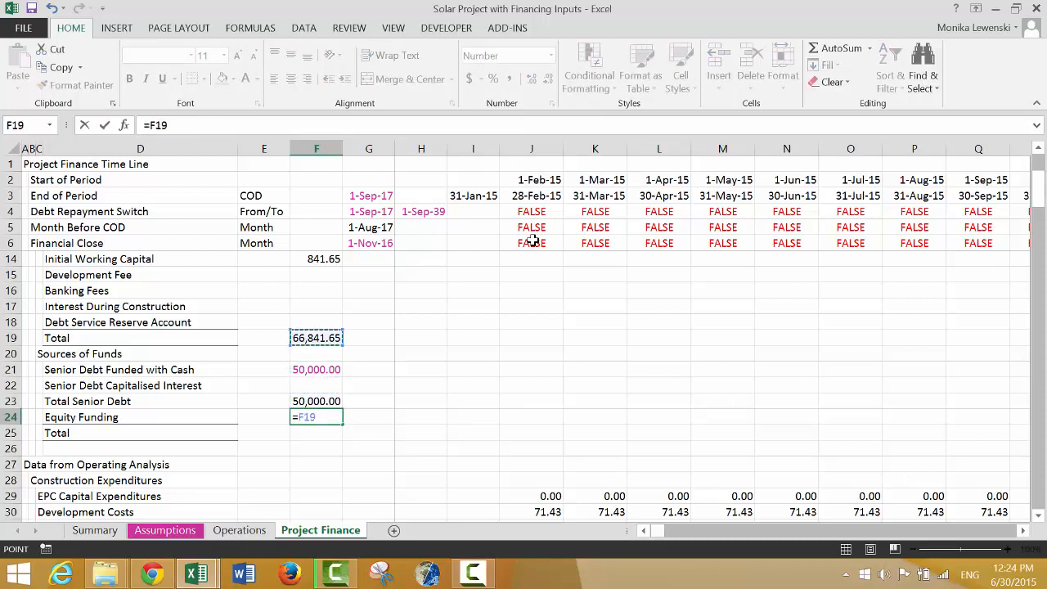
{"action": "type", "text": "-"}
{"action": "key", "text": "Up"}
{"action": "key", "text": "Return"}
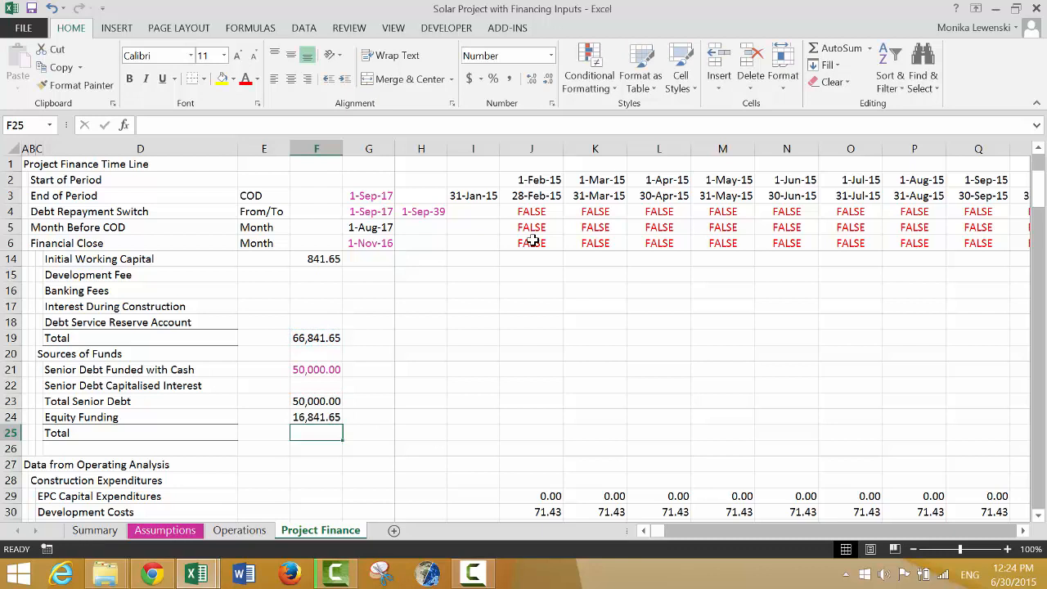
Step: Sum Total Senior Debt and Equity Funding into the Sources of Funds Total in cell F25, =SUM(F23:F24)
{"action": "key", "text": "alt+equal"}
{"action": "key", "text": "Escape"}
{"action": "key", "text": "Up"}
{"action": "key", "text": "Up"}
{"action": "key", "text": "shift+Down"}
{"action": "key", "text": "shift+Down"}
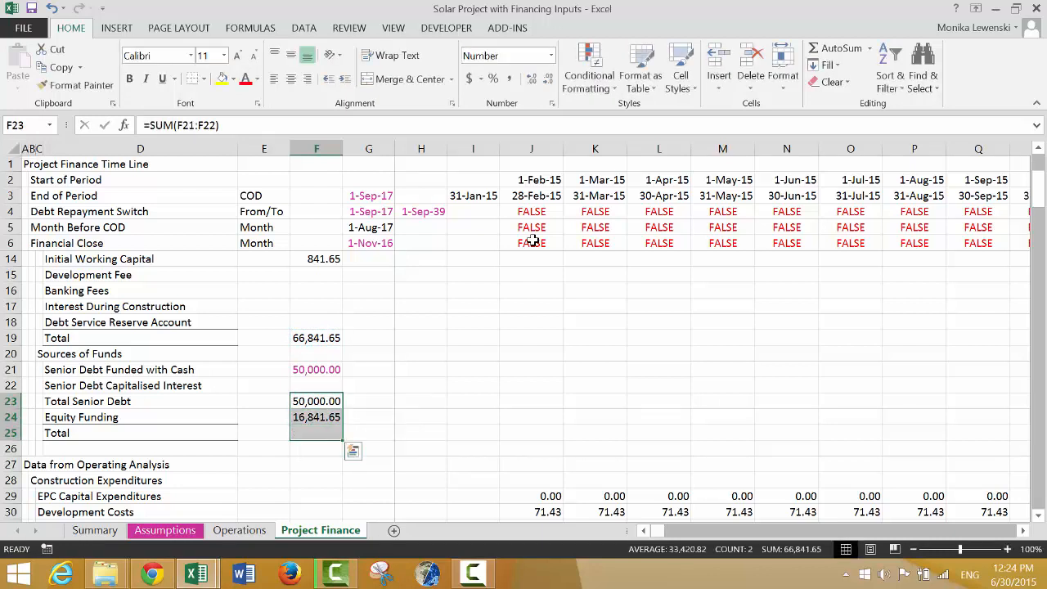
{"action": "key", "text": "Down"}
{"action": "key", "text": "Down"}
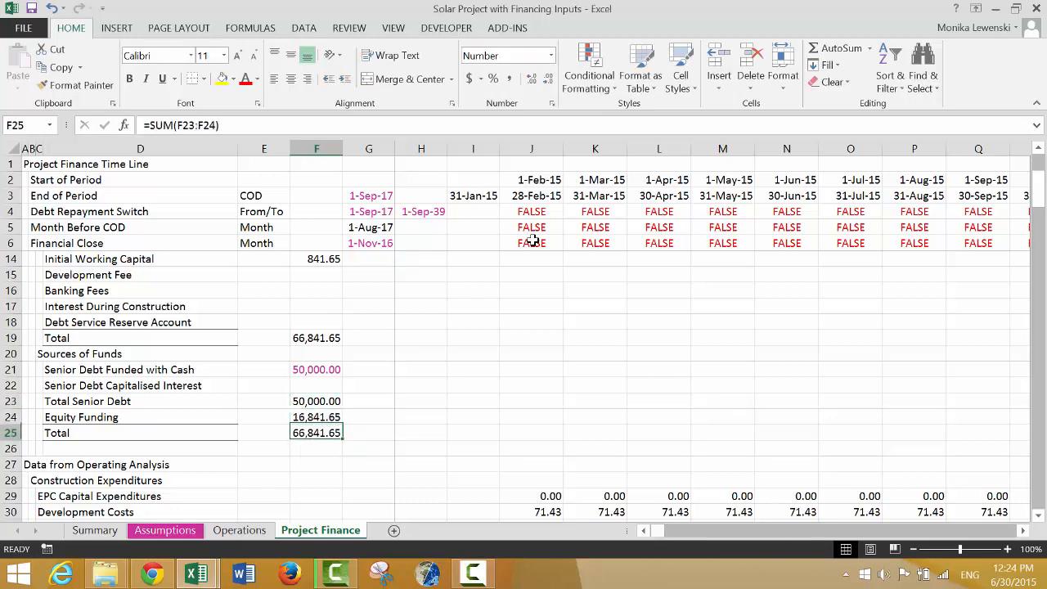
Step: Rename the first line under Equity First Funding, in cell D74, to Equity Commitment
{"action": "key", "text": "Down"}
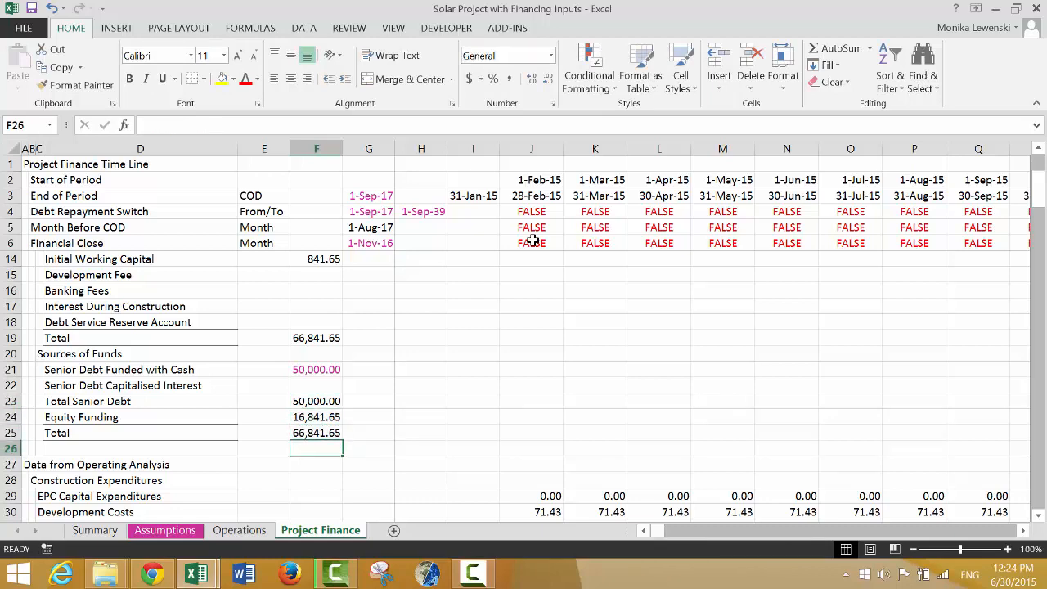
{"action": "key", "text": "Down"}
{"action": "key", "text": "Down"}
{"action": "key", "text": "Down"}
{"action": "key", "text": "Down"}
{"action": "key", "text": "Down"}
{"action": "key", "text": "Down"}
{"action": "key", "text": "Down"}
{"action": "key", "text": "Down"}
{"action": "key", "text": "Down"}
{"action": "key", "text": "Down"}
{"action": "key", "text": "Down"}
{"action": "key", "text": "Down"}
{"action": "key", "text": "Down"}
{"action": "key", "text": "Down"}
{"action": "key", "text": "Down"}
{"action": "key", "text": "Down"}
{"action": "key", "text": "Down"}
{"action": "key", "text": "Down"}
{"action": "key", "text": "Down"}
{"action": "key", "text": "Down"}
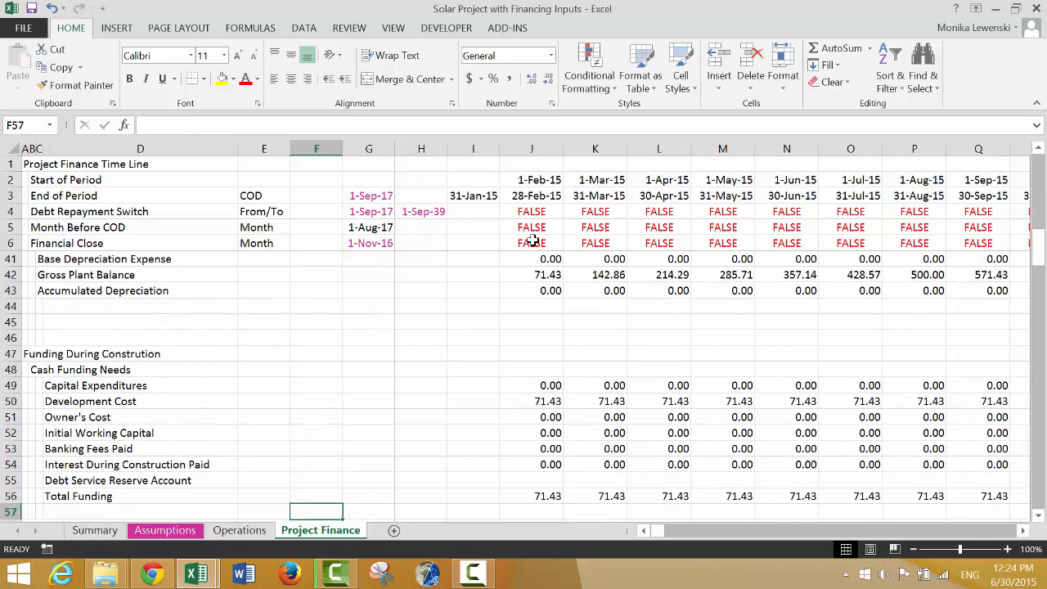
{"action": "key", "text": "Down"}
{"action": "key", "text": "Down"}
{"action": "key", "text": "Down"}
{"action": "key", "text": "Down"}
{"action": "key", "text": "Down"}
{"action": "key", "text": "Down"}
{"action": "key", "text": "Down"}
{"action": "key", "text": "Down"}
{"action": "key", "text": "Down"}
{"action": "key", "text": "Down"}
{"action": "key", "text": "Down"}
{"action": "key", "text": "Down"}
{"action": "key", "text": "Down"}
{"action": "key", "text": "Down"}
{"action": "key", "text": "Down"}
{"action": "key", "text": "Down"}
{"action": "key", "text": "Down"}
{"action": "key", "text": "Down"}
{"action": "key", "text": "Down"}
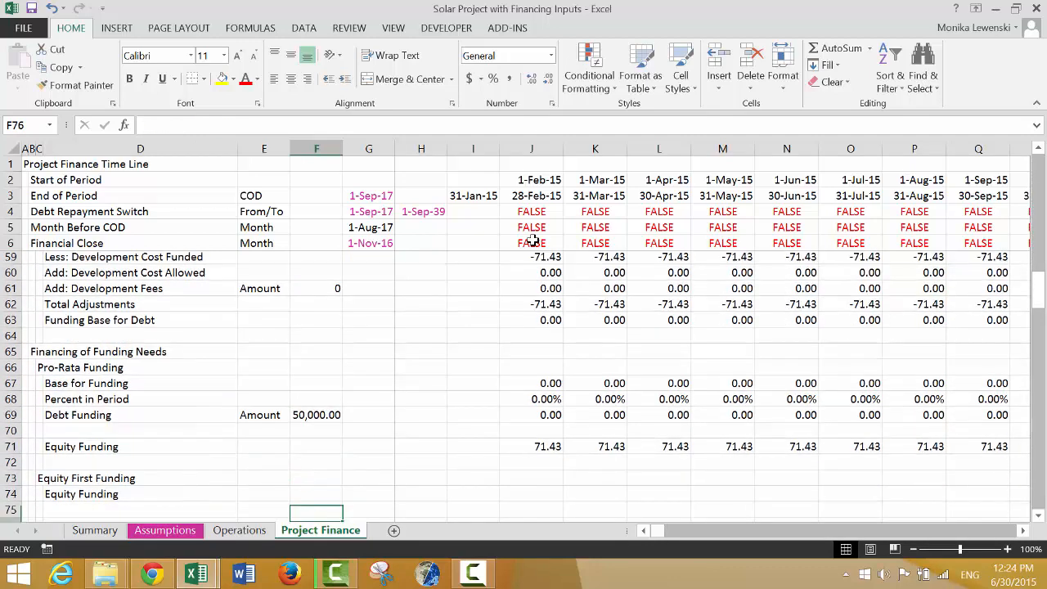
{"action": "key", "text": "Down"}
{"action": "key", "text": "Up"}
{"action": "key", "text": "Up"}
{"action": "key", "text": "Up"}
{"action": "key", "text": "Left"}
{"action": "key", "text": "Left"}
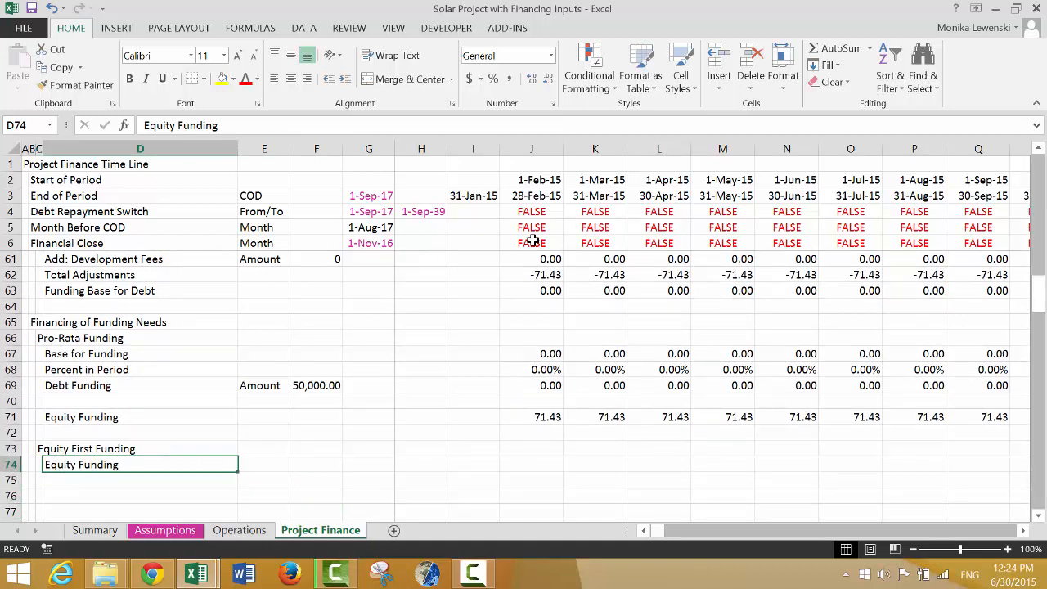
{"action": "type", "text": "Equity C"}
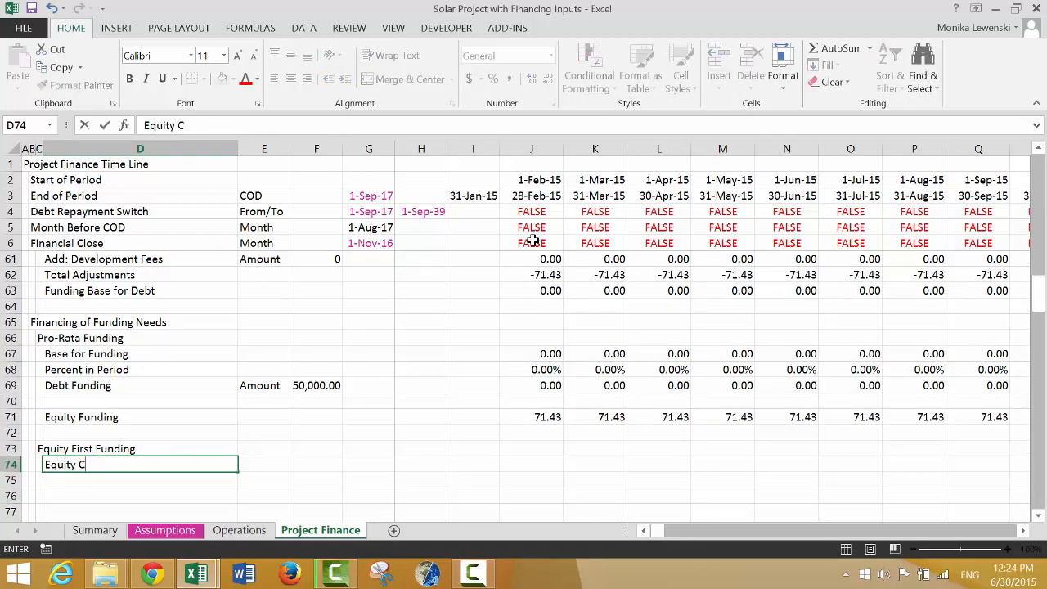
{"action": "type", "text": "ommitment"}
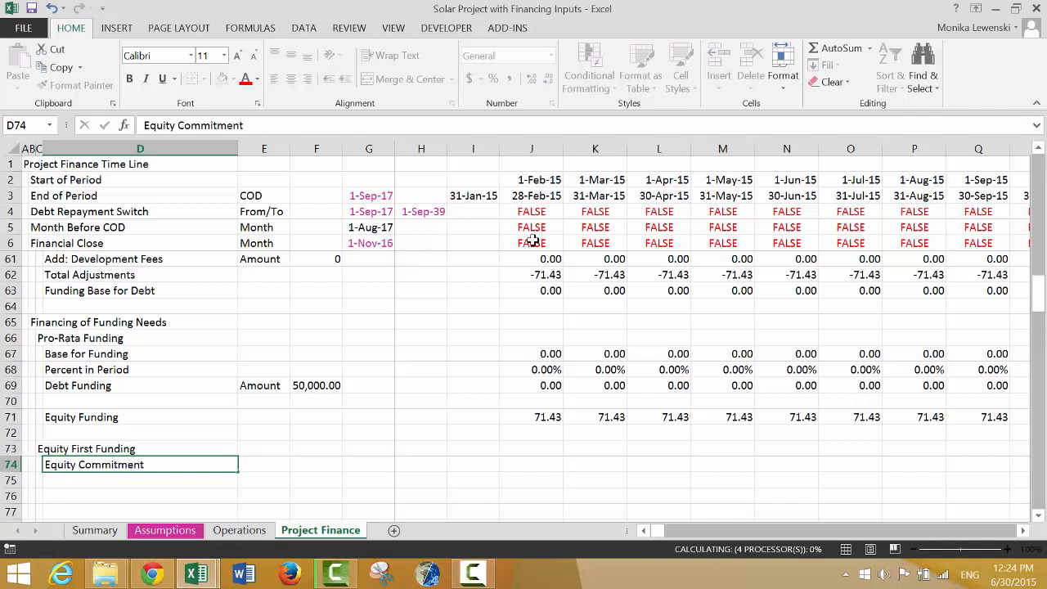
{"action": "key", "text": "Return"}
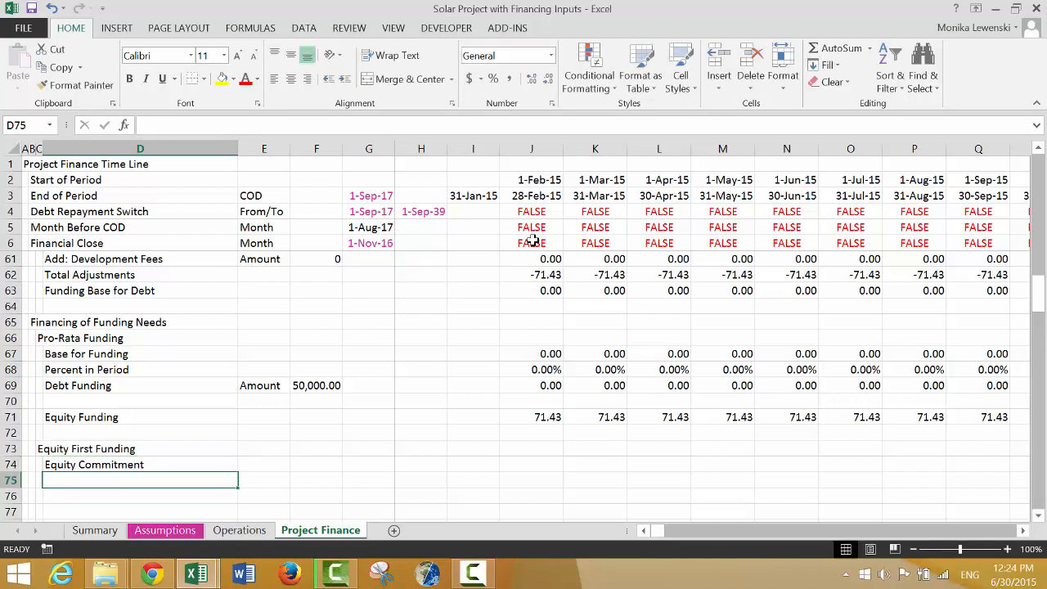
Step: Add the labels Equity Already Funded in cell D75 and Remaining Equity in cell D76
{"action": "type", "text": "Eq"}
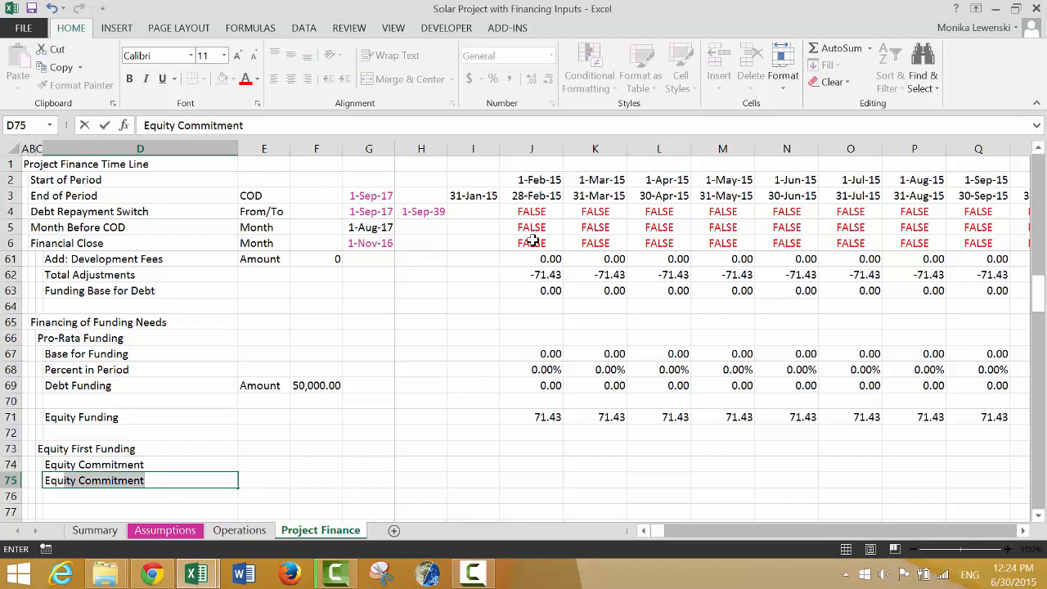
{"action": "type", "text": "uity Already Funded"}
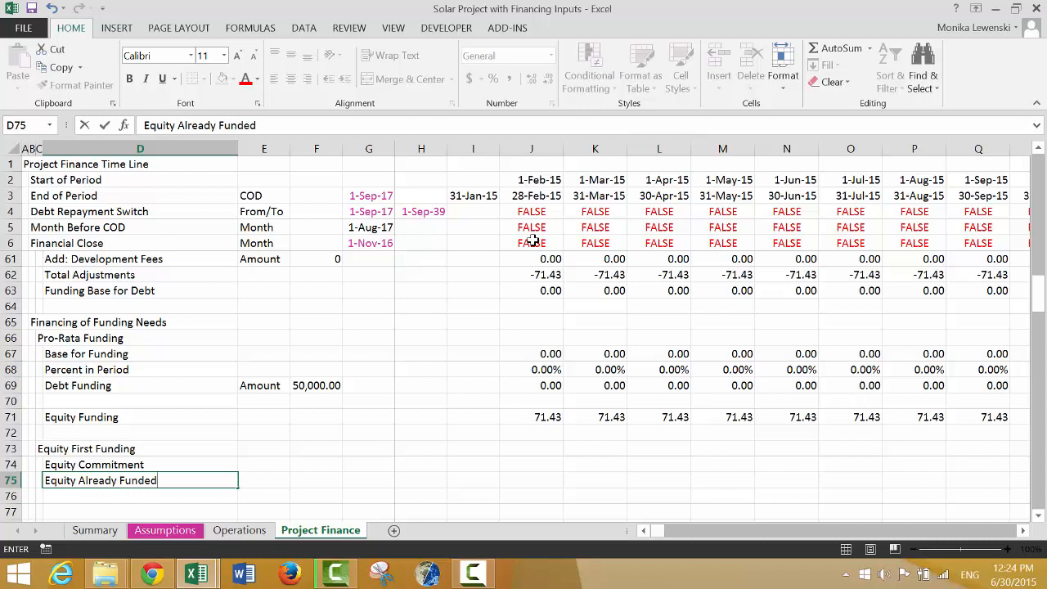
{"action": "key", "text": "Return"}
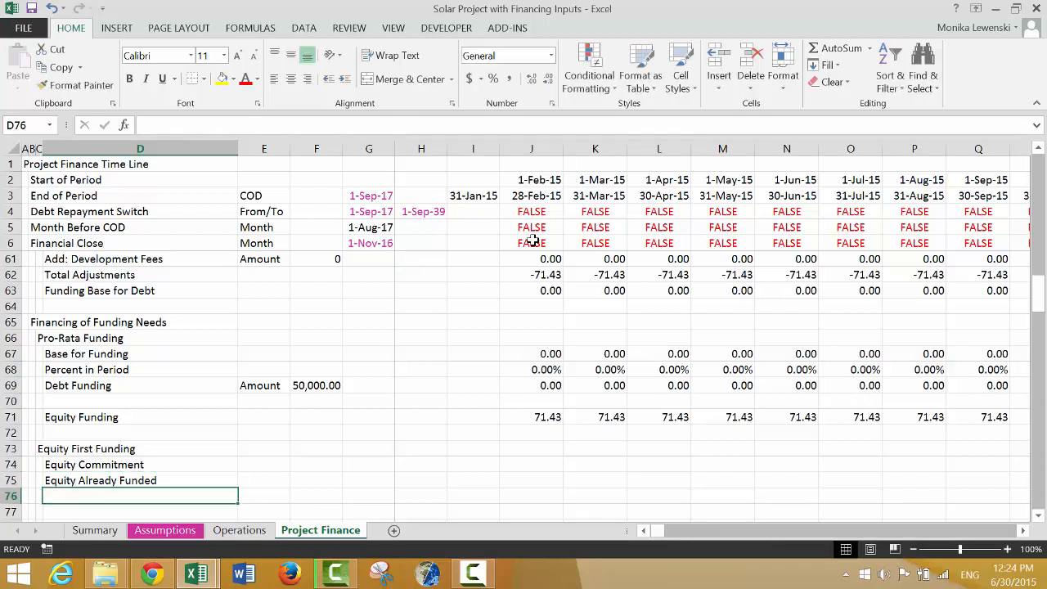
{"action": "type", "text": "Remaining Equity"}
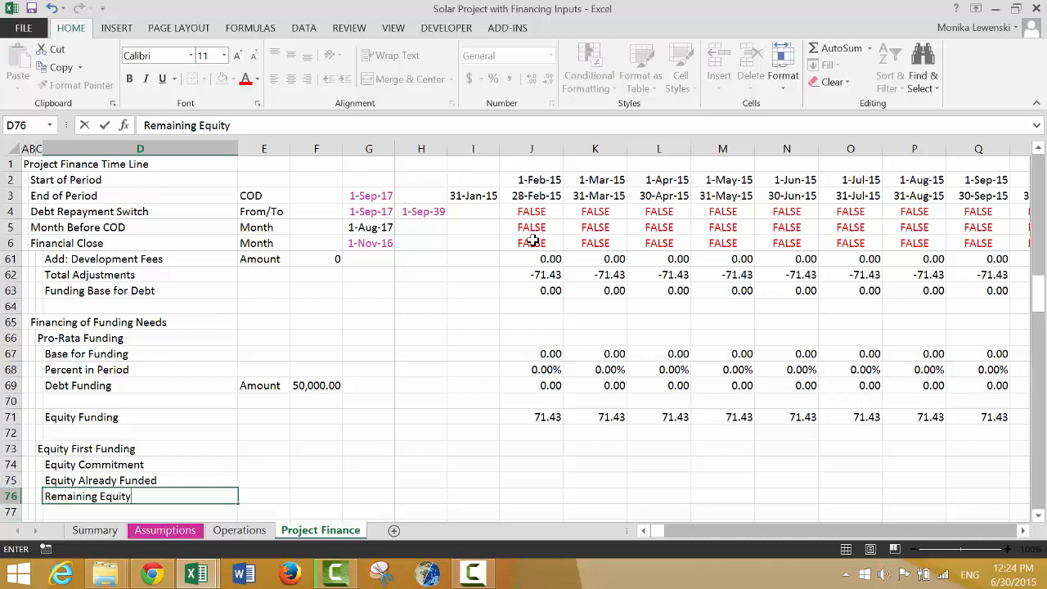
{"action": "key", "text": "Return"}
{"action": "key", "text": "Return"}
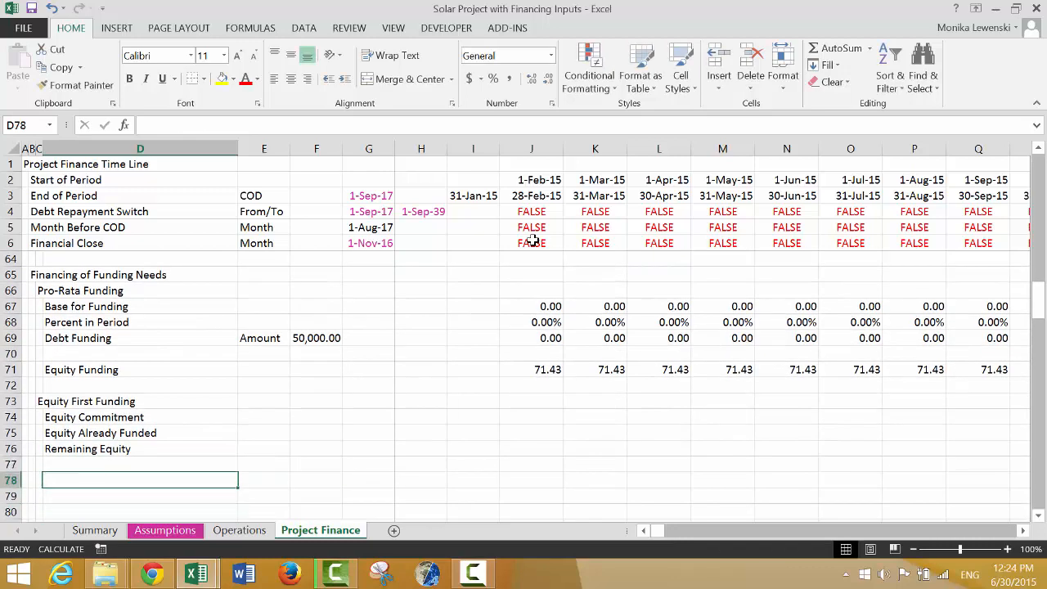
Step: Add the labels Equity Balance in cell D78 and Opening Balance in cell D79
{"action": "type", "text": "Eb"}
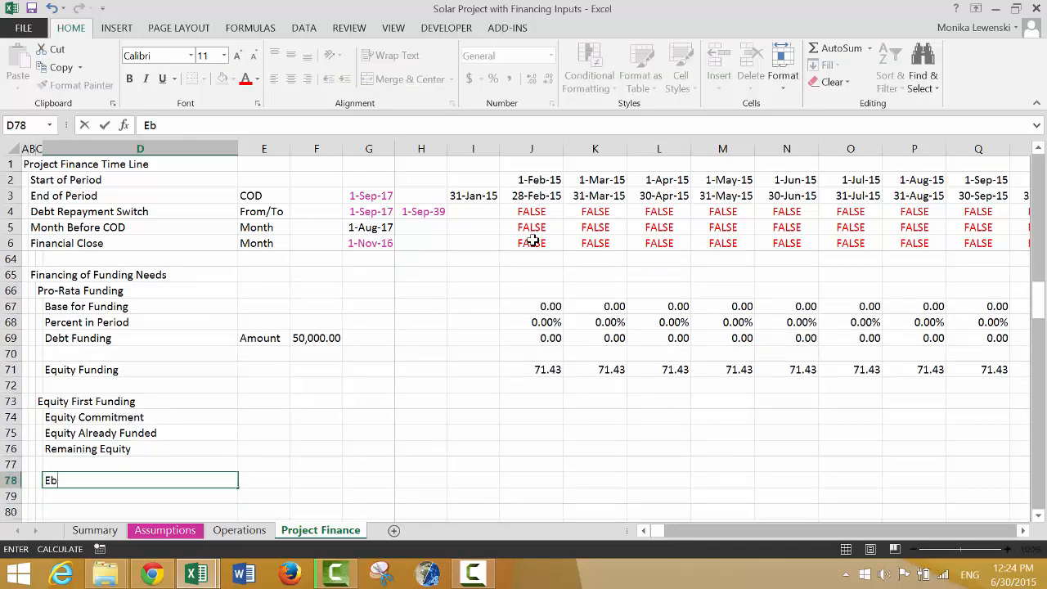
{"action": "type", "text": "uity Balance"}
{"action": "key", "text": "Return"}
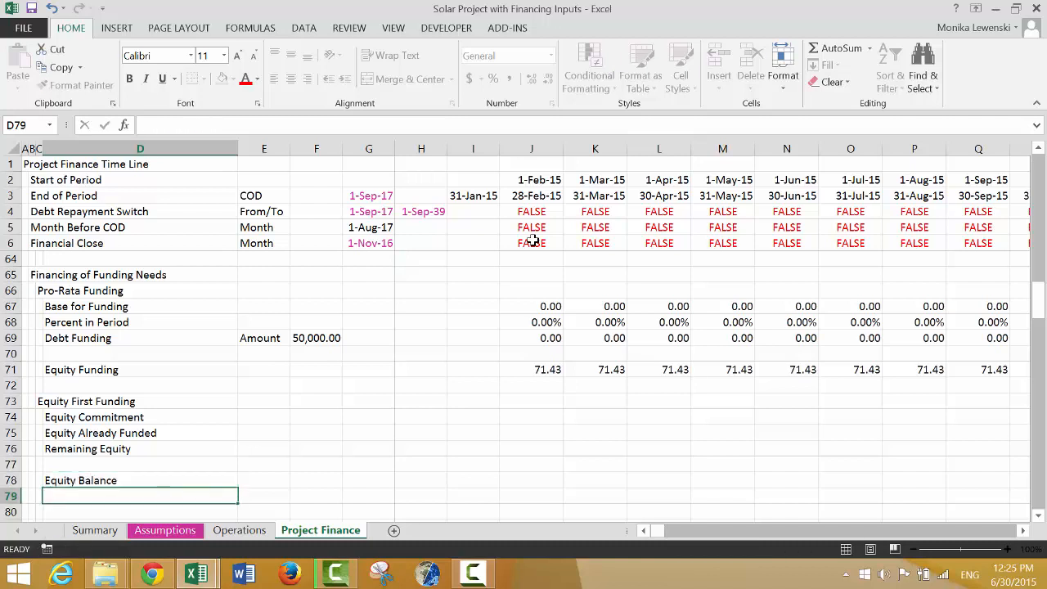
{"action": "type", "text": "Openign B"}
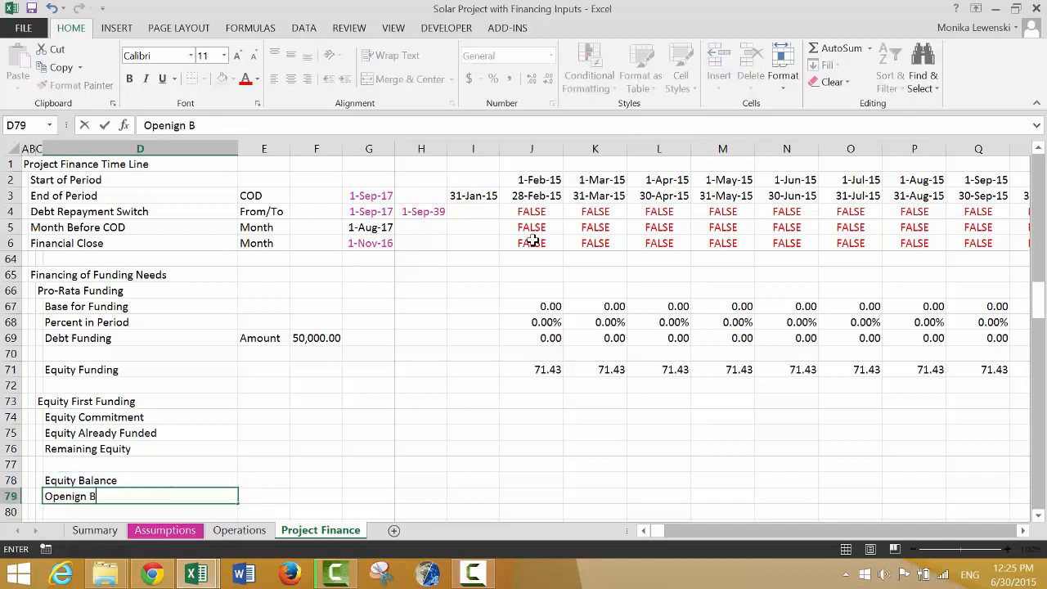
{"action": "key", "text": "BackSpace"}
{"action": "key", "text": "BackSpace"}
{"action": "key", "text": "BackSpace"}
{"action": "type", "text": "ing Balance"}
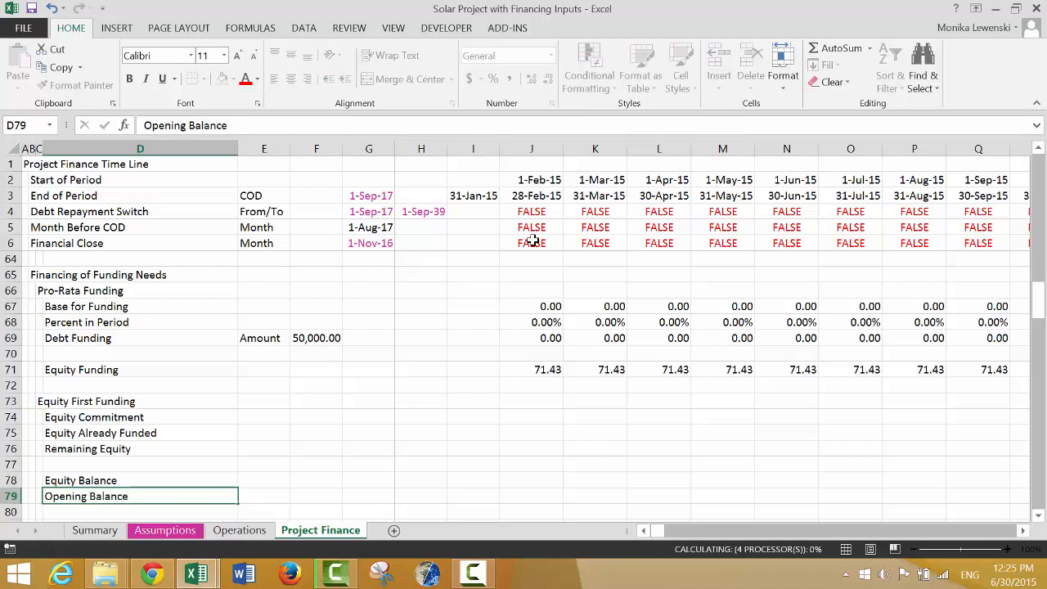
{"action": "key", "text": "Return"}
Step: Add the labels Add: Equity Issued in cell D80 and Closing Balance in cell D81
{"action": "type", "text": "Add"}
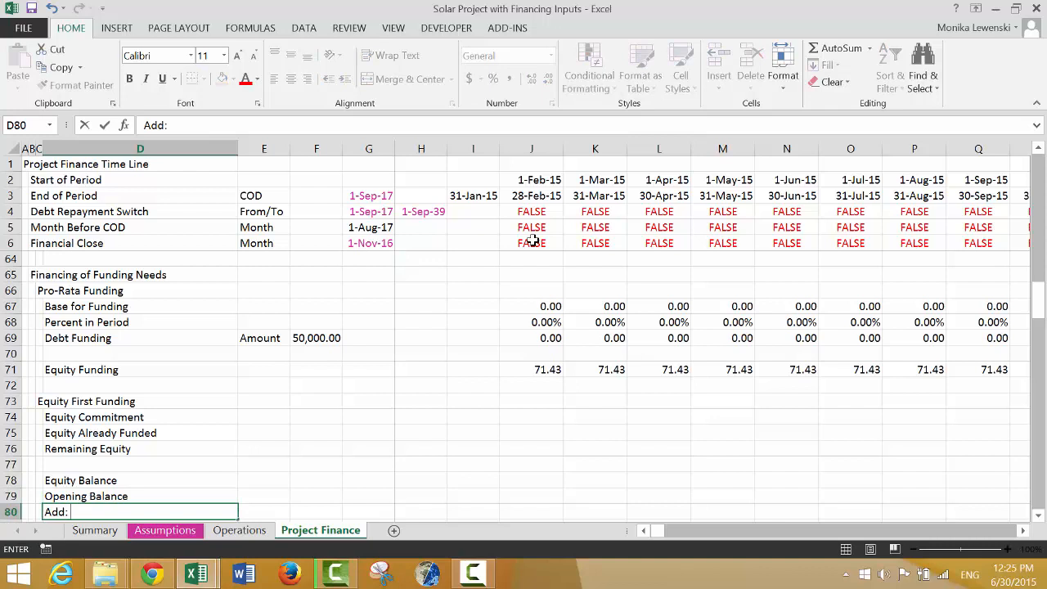
{"action": "type", "text": ": Equity Issue"}
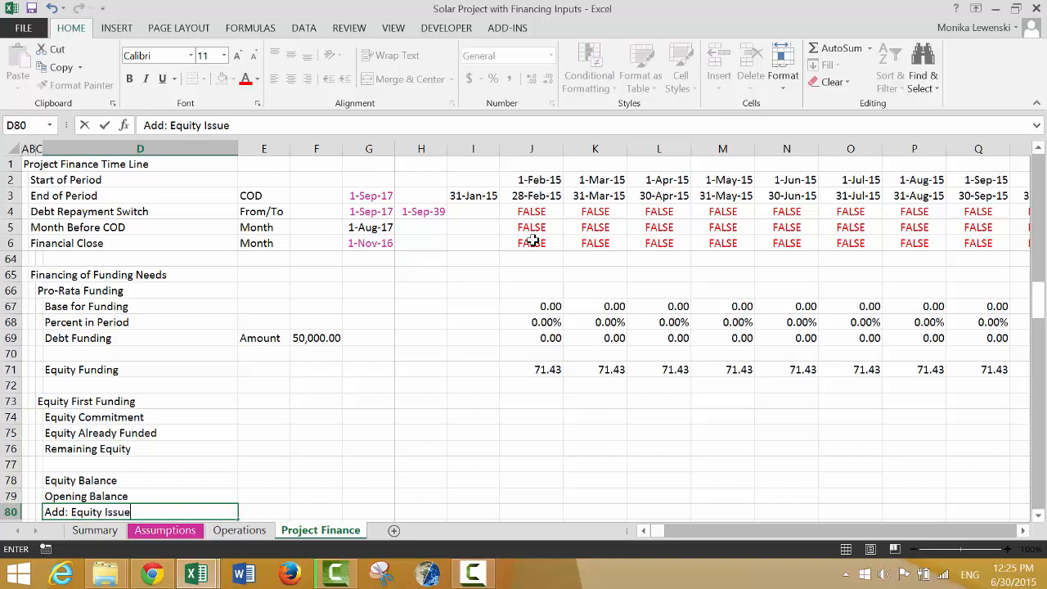
{"action": "key", "text": "BackSpace"}
{"action": "key", "text": "BackSpace"}
{"action": "key", "text": "BackSpace"}
{"action": "type", "text": "Issued"}
{"action": "key", "text": "Return"}
{"action": "key", "text": "Return"}
{"action": "key", "text": "Return"}
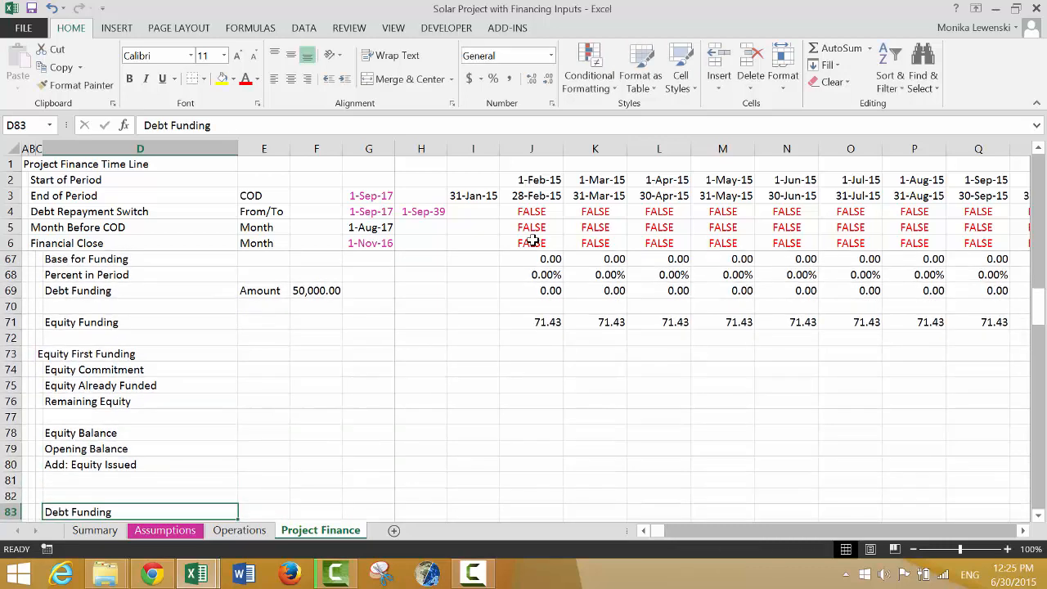
{"action": "key", "text": "Up"}
{"action": "key", "text": "Up"}
{"action": "type", "text": "C"}
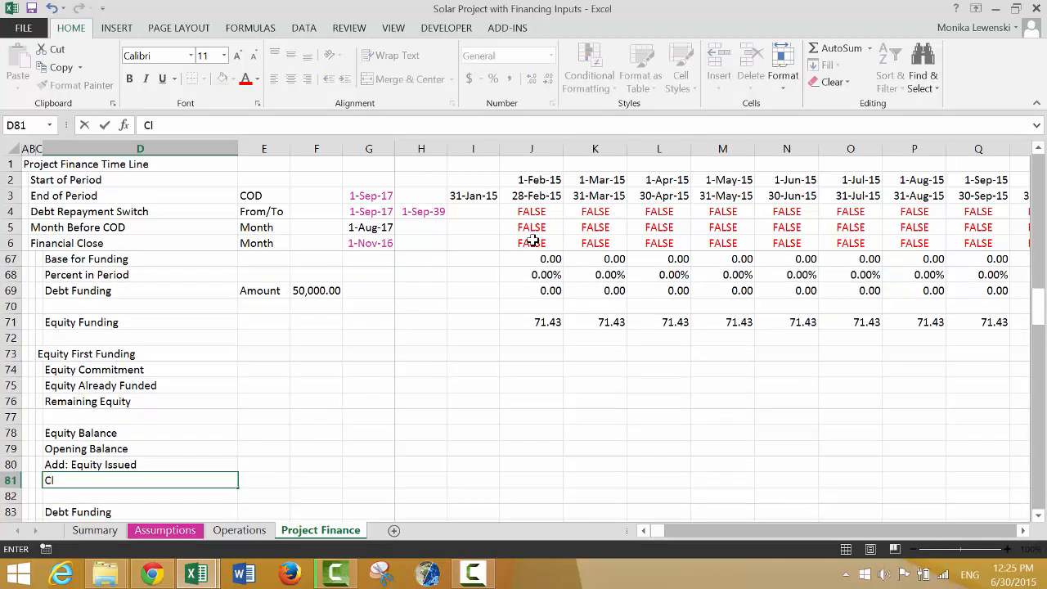
{"action": "type", "text": "losing Balance"}
{"action": "key", "text": "ctrl+Return"}
{"action": "key", "text": "Down"}
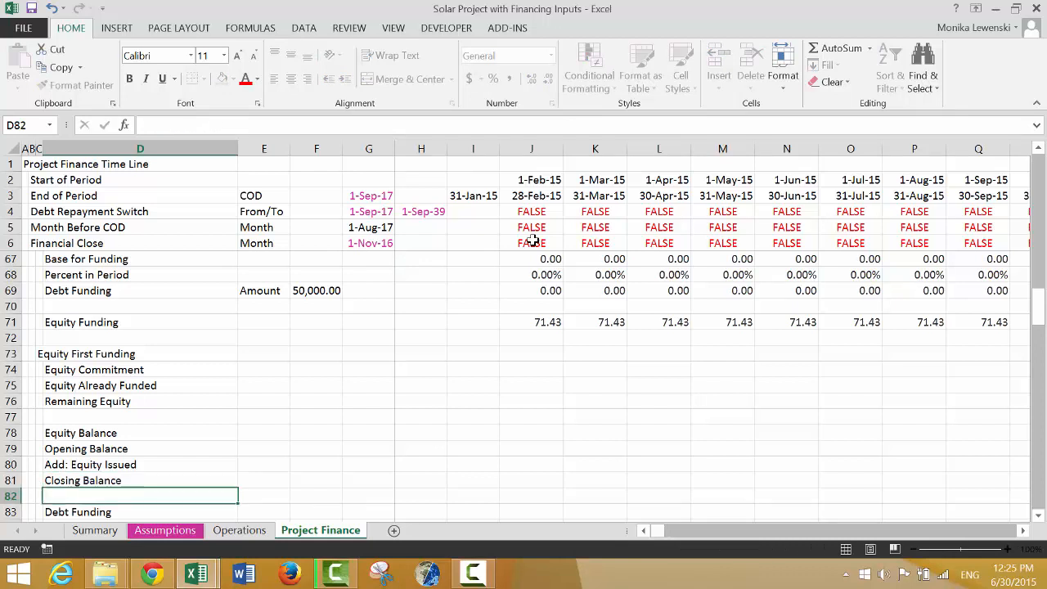
Step: Enter the unit label Amount in cell E74 for Equity Commitment
{"action": "key", "text": "Up"}
{"action": "key", "text": "Up"}
{"action": "key", "text": "Up"}
{"action": "key", "text": "Up"}
{"action": "key", "text": "Up"}
{"action": "key", "text": "Up"}
{"action": "key", "text": "Up"}
{"action": "key", "text": "Up"}
{"action": "key", "text": "Right"}
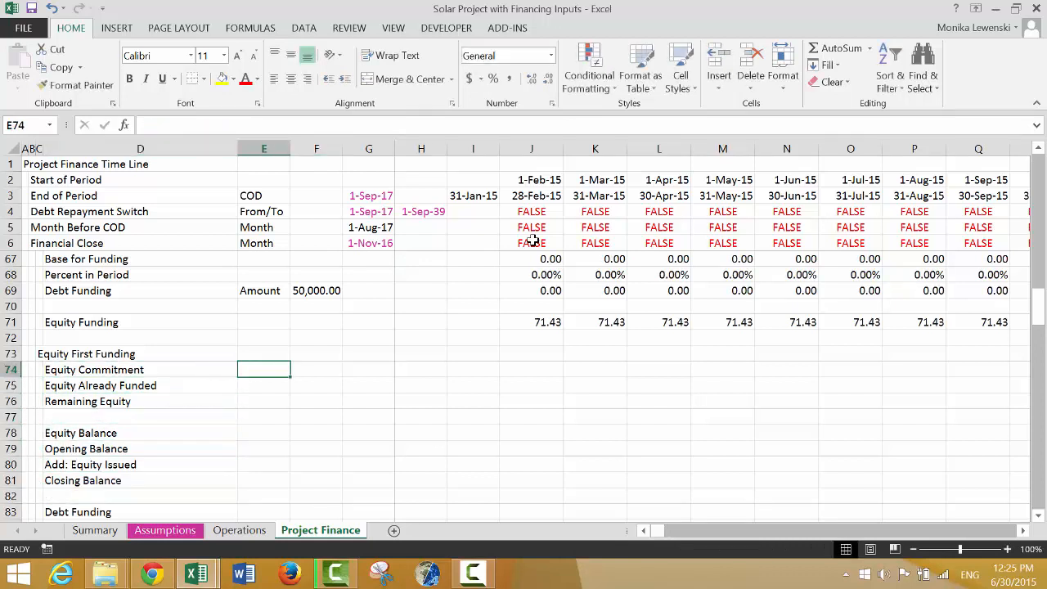
{"action": "type", "text": "Amount"}
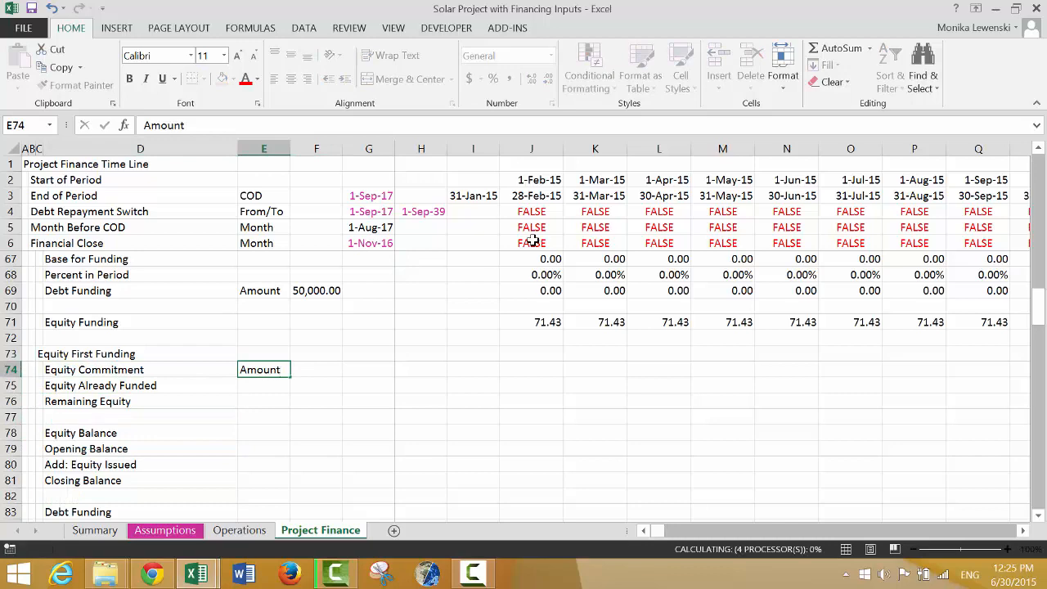
Step: Link the Equity Commitment amount in cell F74 to Equity Funding in the Sources of Funds, =F24
{"action": "key", "text": "Right"}
{"action": "type", "text": "="}
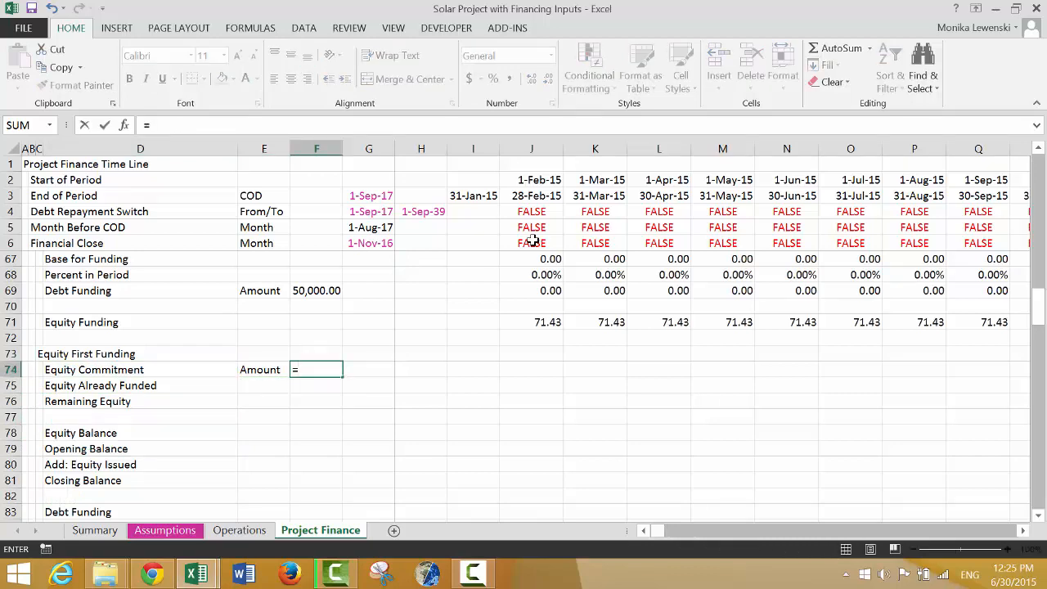
{"action": "key", "text": "Up"}
{"action": "key", "text": "Up"}
{"action": "key", "text": "Up"}
{"action": "key", "text": "Up"}
{"action": "key", "text": "Up"}
{"action": "key", "text": "Up"}
{"action": "key", "text": "Up"}
{"action": "key", "text": "Up"}
{"action": "key", "text": "Up"}
{"action": "key", "text": "Up"}
{"action": "key", "text": "Up"}
{"action": "key", "text": "Up"}
{"action": "key", "text": "Up"}
{"action": "key", "text": "Up"}
{"action": "key", "text": "Up"}
{"action": "key", "text": "Up"}
{"action": "key", "text": "Up"}
{"action": "key", "text": "Up"}
{"action": "key", "text": "Up"}
{"action": "key", "text": "Up"}
{"action": "key", "text": "Down"}
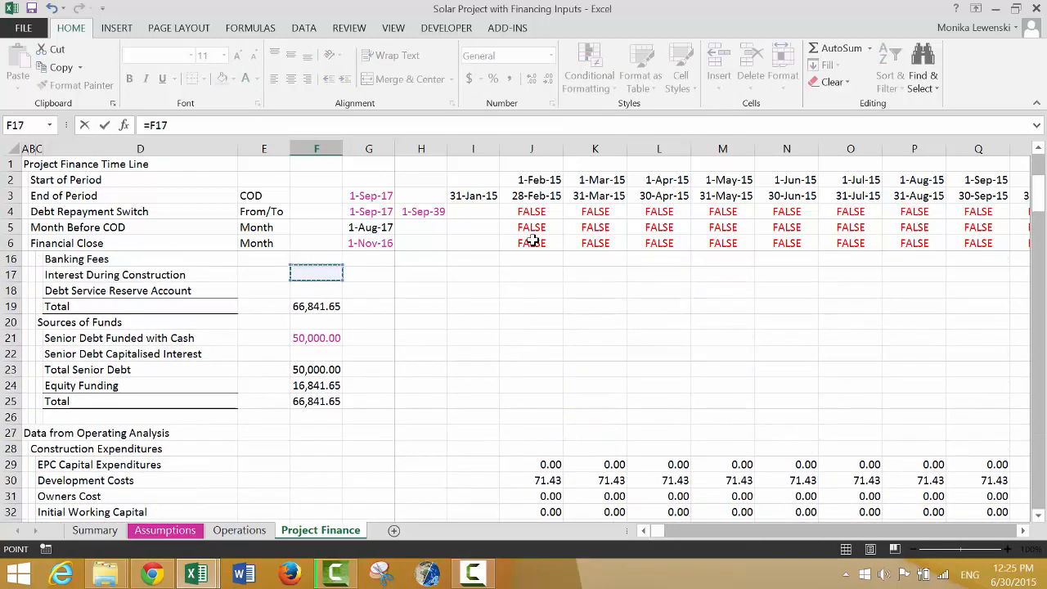
{"action": "key", "text": "Down"}
{"action": "key", "text": "Down"}
{"action": "key", "text": "Down"}
{"action": "key", "text": "Down"}
{"action": "key", "text": "Down"}
{"action": "key", "text": "Down"}
{"action": "key", "text": "Down"}
{"action": "key", "text": "ctrl+Return"}
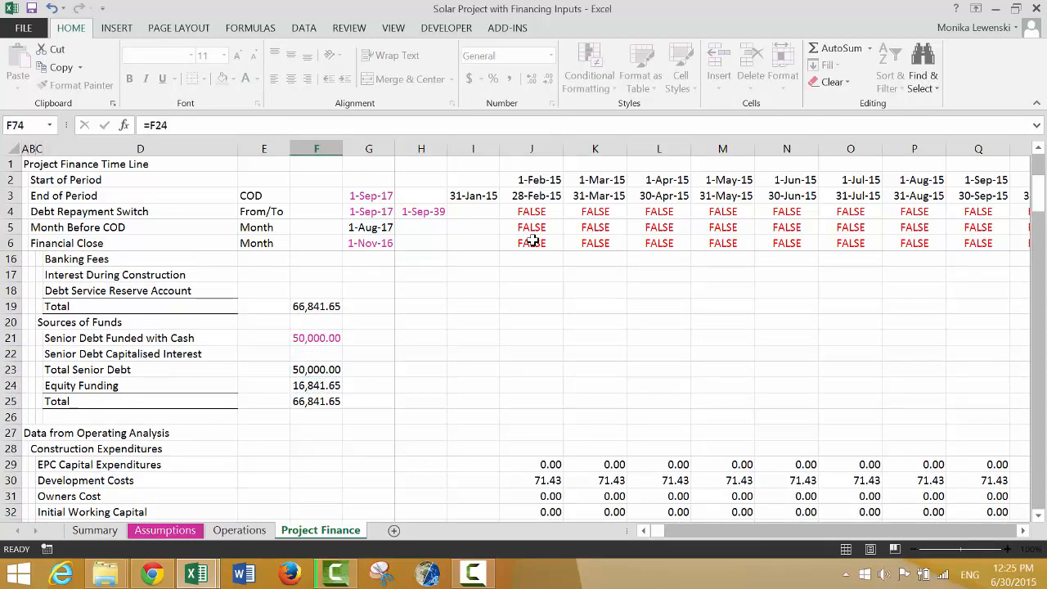
{"action": "key", "text": "Return"}
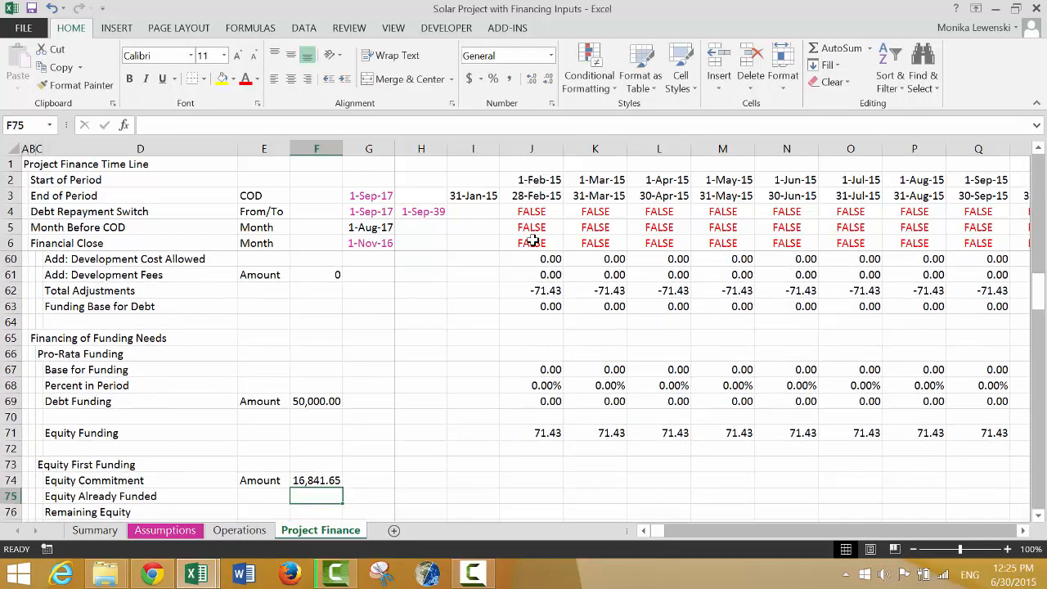
Step: Set the first-period Equity Commitment in cell J74 to an absolute reference to the amount in F74
{"action": "key", "text": "Up"}
{"action": "key", "text": "Right"}
{"action": "key", "text": "Right"}
{"action": "key", "text": "Right"}
{"action": "key", "text": "Right"}
{"action": "type", "text": "="}
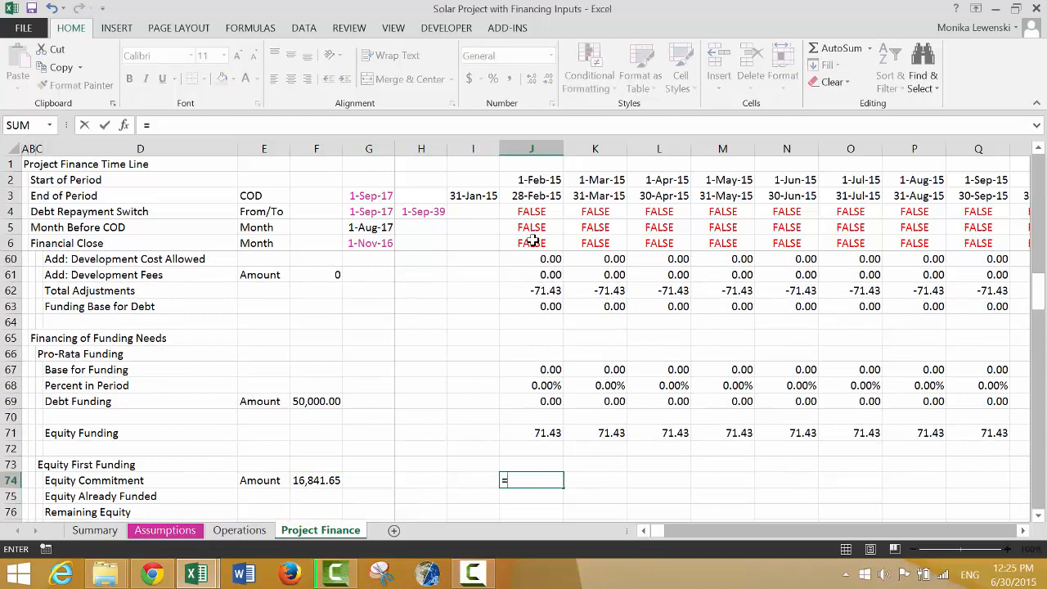
{"action": "key", "text": "Left"}
{"action": "key", "text": "Left"}
{"action": "key", "text": "Left"}
{"action": "key", "text": "Left"}
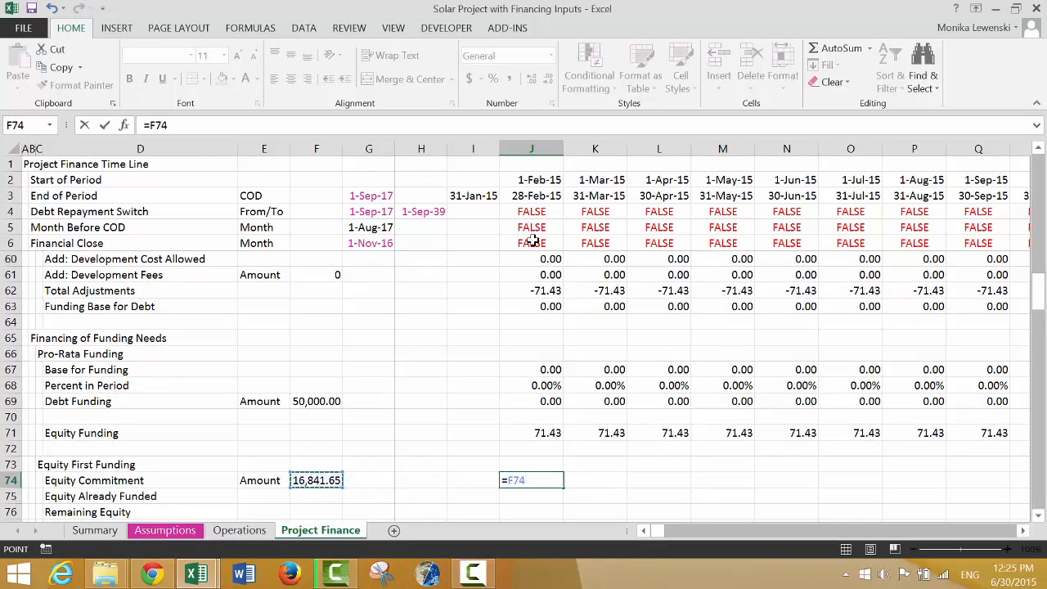
{"action": "key", "text": "F4"}
{"action": "key", "text": "Return"}
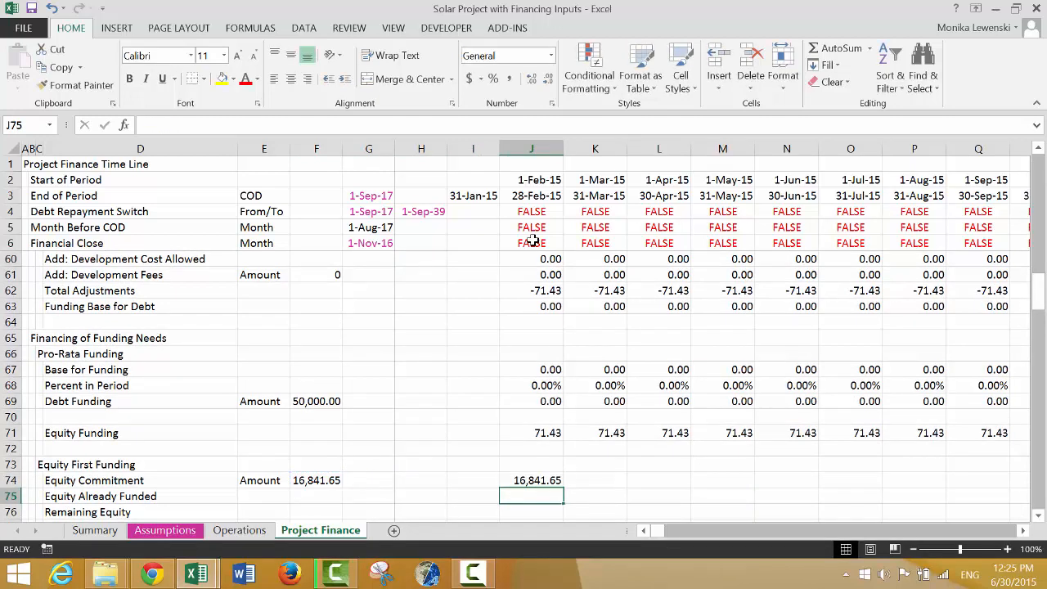
Step: Link Equity Already Funded in cell J75 to the Opening Balance of the equity account, =J79
{"action": "type", "text": "="}
{"action": "key", "text": "Down"}
{"action": "key", "text": "Down"}
{"action": "key", "text": "Down"}
{"action": "key", "text": "Down"}
{"action": "key", "text": "Down"}
{"action": "key", "text": "Down"}
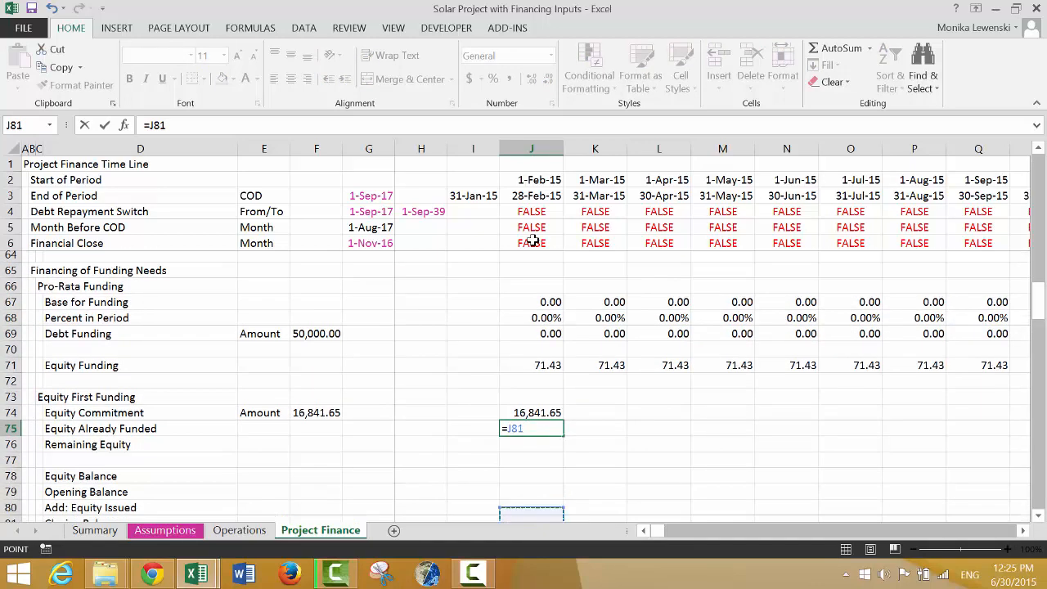
{"action": "key", "text": "Down"}
{"action": "key", "text": "Up"}
{"action": "key", "text": "Up"}
{"action": "key", "text": "Up"}
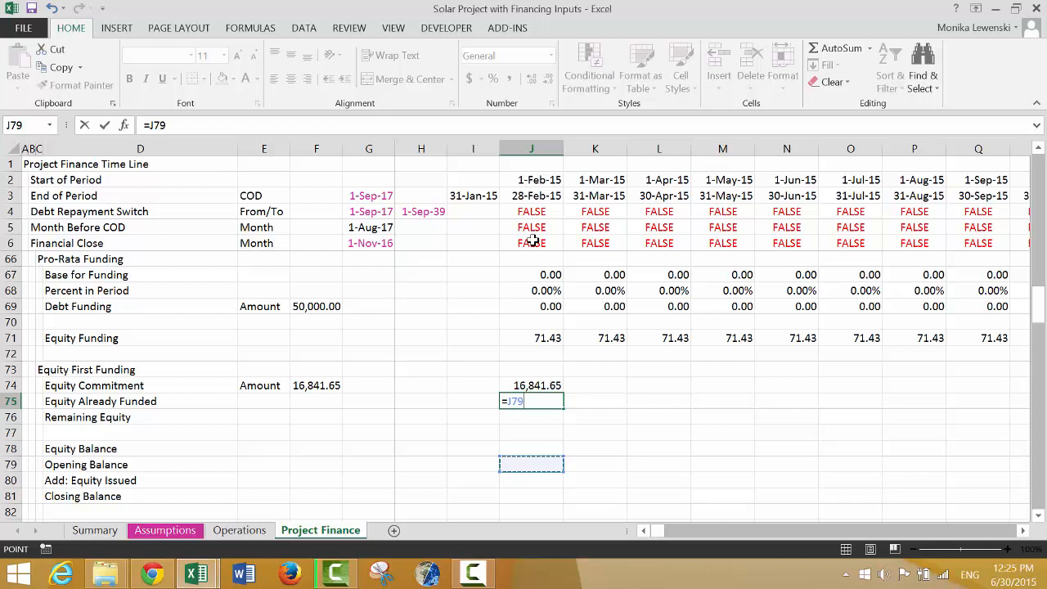
{"action": "key", "text": "Return"}
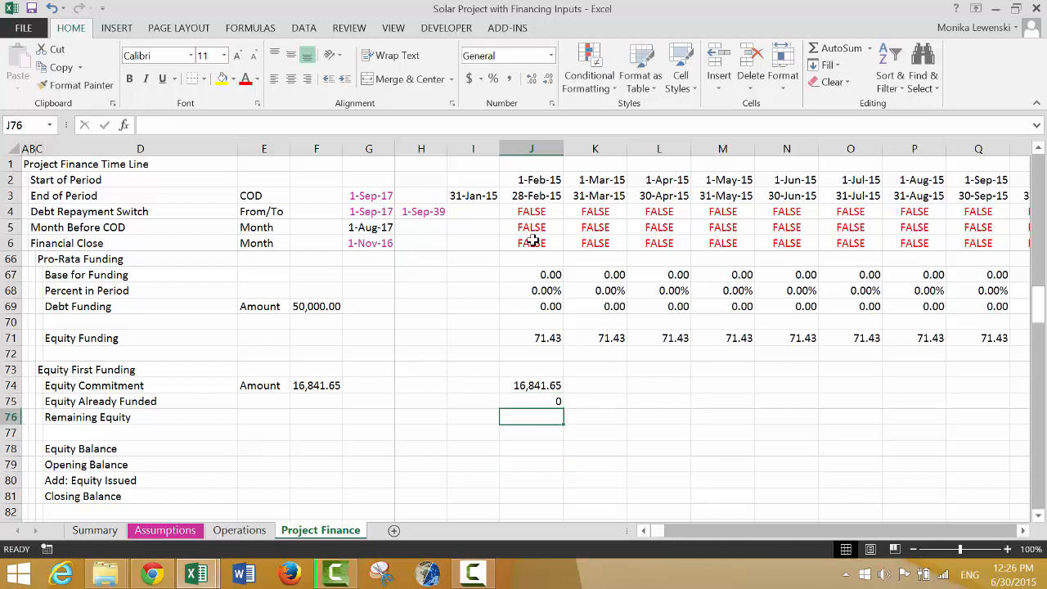
Step: Calculate Remaining Equity in cell J76 as Equity Commitment minus Equity Already Funded, =J74-J75
{"action": "type", "text": "="}
{"action": "key", "text": "Up"}
{"action": "key", "text": "Up"}
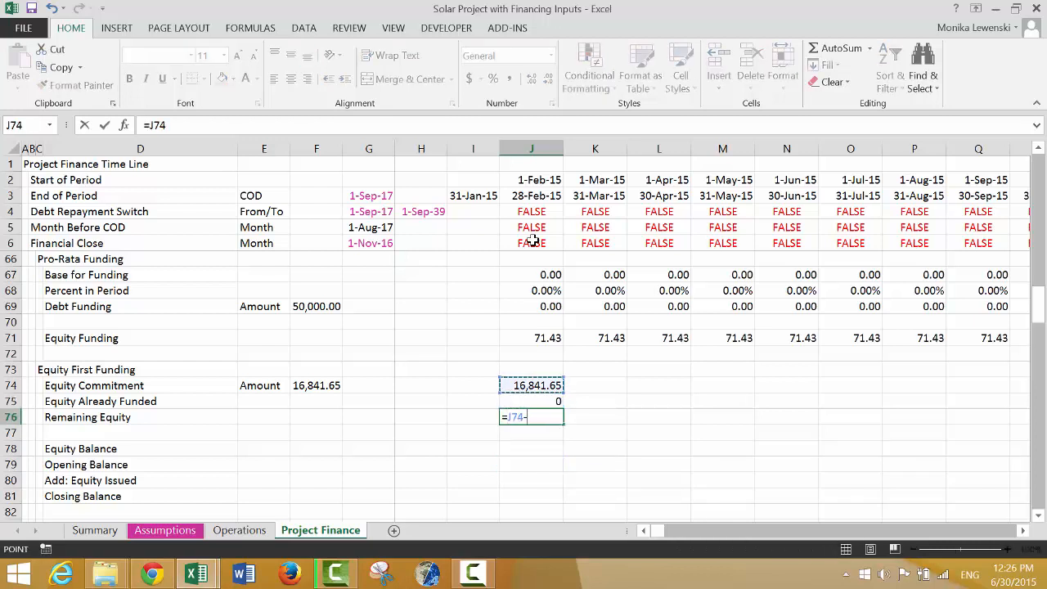
{"action": "type", "text": "-"}
{"action": "key", "text": "Up"}
{"action": "key", "text": "Return"}
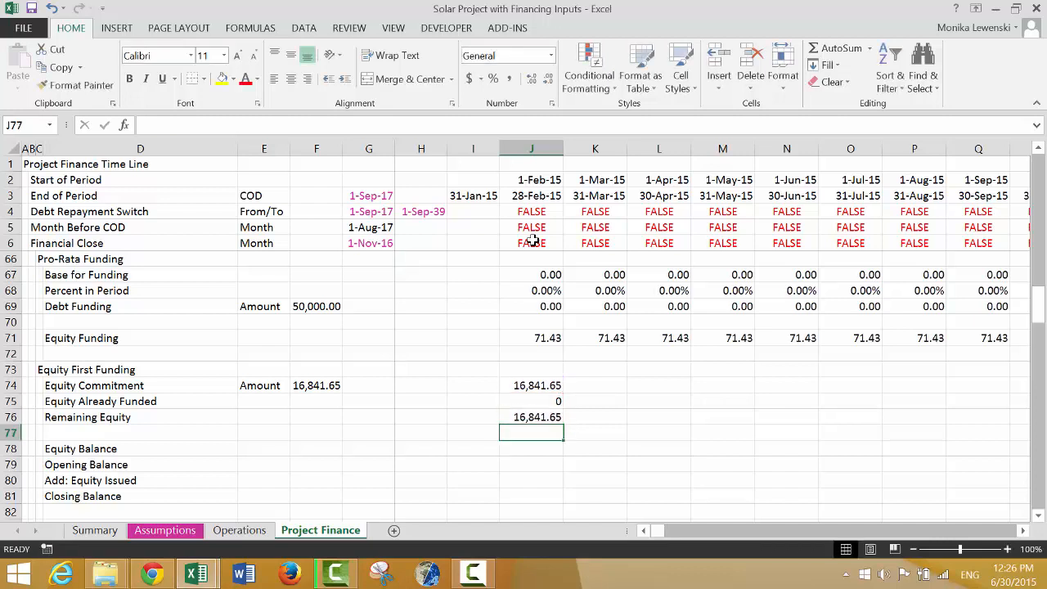
Step: Link the Opening Balance in cell J79 to the previous period's Closing Balance
{"action": "key", "text": "Down"}
{"action": "key", "text": "Down"}
{"action": "type", "text": "="}
{"action": "key", "text": "Left"}
{"action": "key", "text": "Down"}
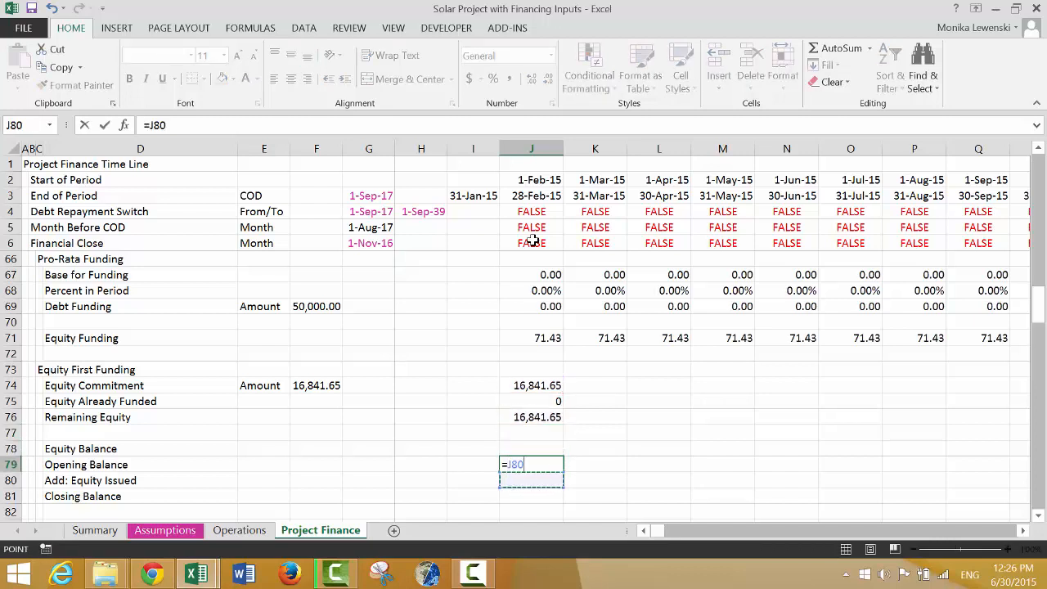
{"action": "key", "text": "Down"}
{"action": "key", "text": "Return"}
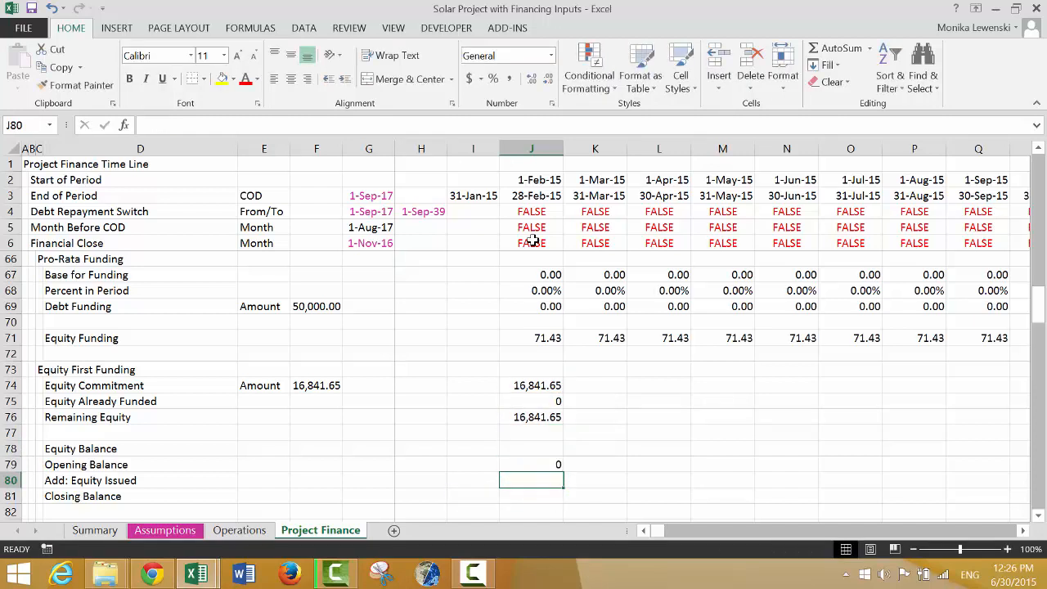
Step: Calculate Equity Issued in cell J80 as the lesser of Remaining Equity and Total Funding, =MIN(J76,J56)
{"action": "type", "text": "=mint"}
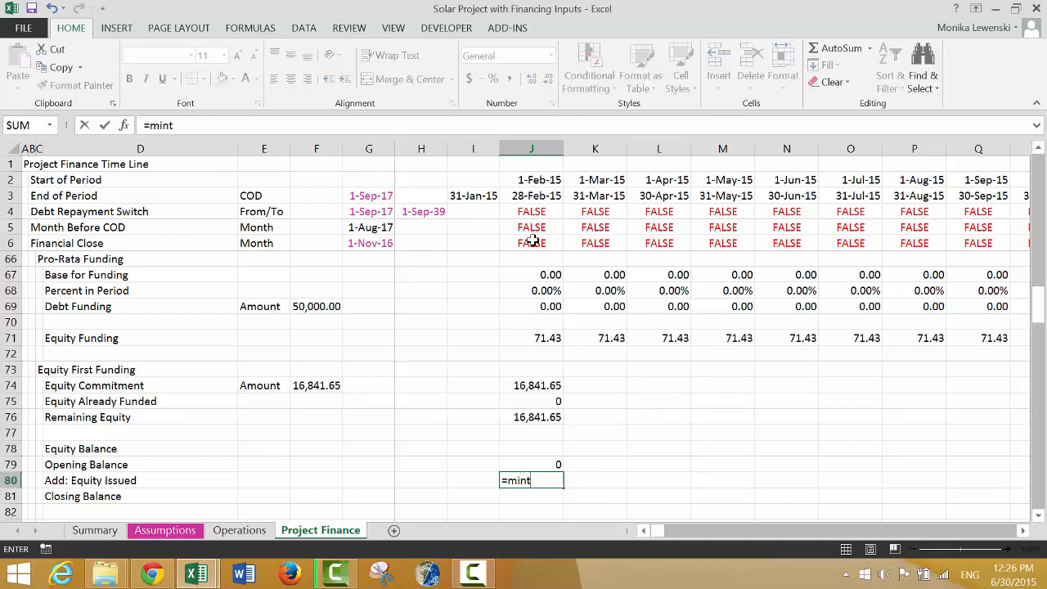
{"action": "key", "text": "BackSpace"}
{"action": "type", "text": "("}
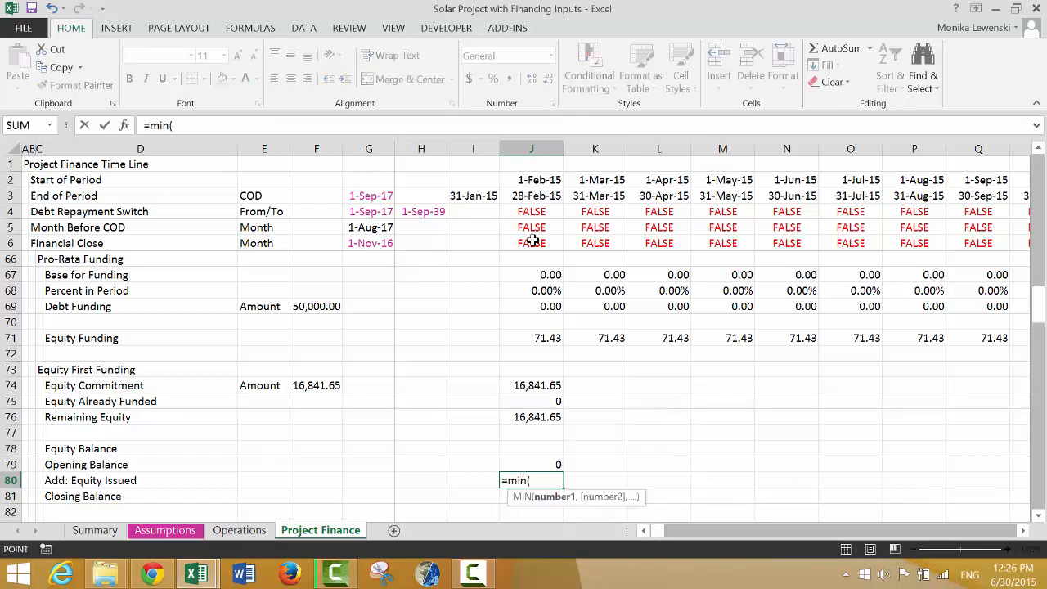
{"action": "key", "text": "Up"}
{"action": "key", "text": "Up"}
{"action": "key", "text": "Up"}
{"action": "key", "text": "Up"}
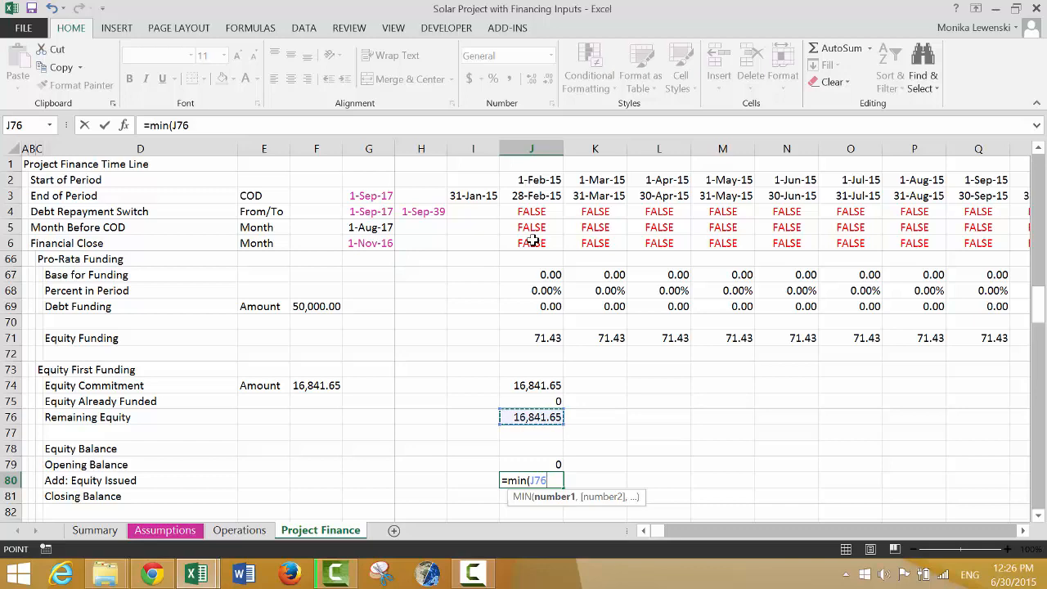
{"action": "type", "text": ","}
{"action": "key", "text": "Up"}
{"action": "key", "text": "Up"}
{"action": "key", "text": "Up"}
{"action": "key", "text": "Up"}
{"action": "key", "text": "Up"}
{"action": "key", "text": "Up"}
{"action": "key", "text": "Up"}
{"action": "key", "text": "Up"}
{"action": "key", "text": "Up"}
{"action": "key", "text": "Up"}
{"action": "key", "text": "Up"}
{"action": "key", "text": "Up"}
{"action": "key", "text": "Up"}
{"action": "key", "text": "Up"}
{"action": "key", "text": "Up"}
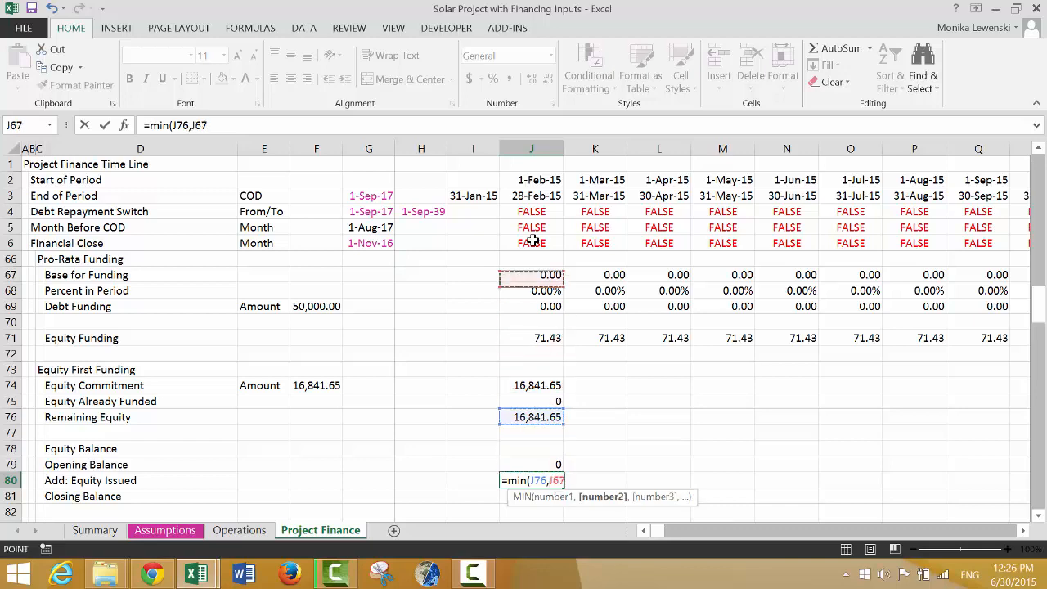
{"action": "key", "text": "Up"}
{"action": "key", "text": "Up"}
{"action": "key", "text": "Up"}
{"action": "key", "text": "Up"}
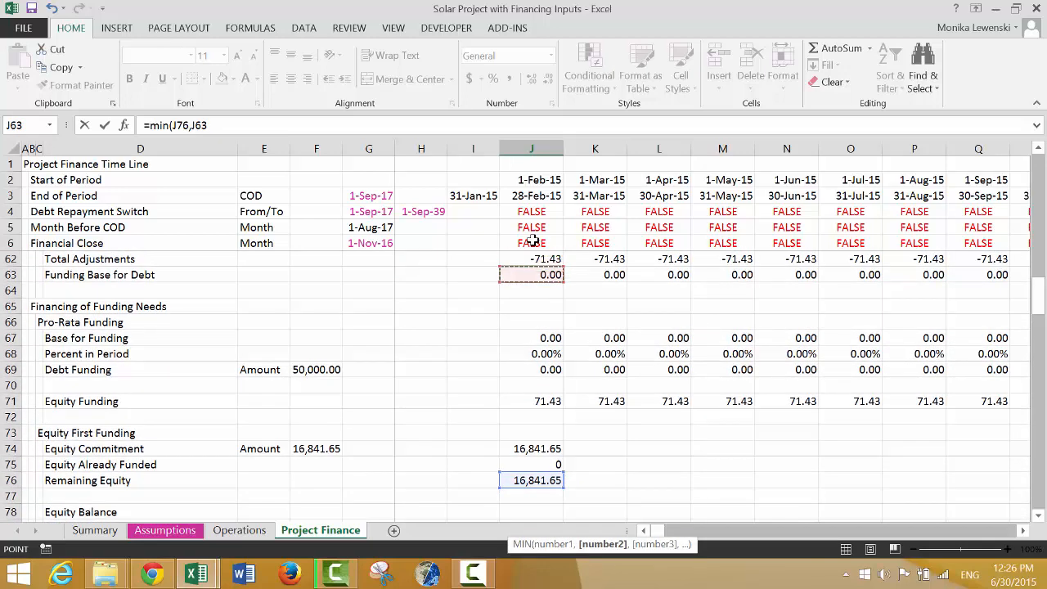
{"action": "key", "text": "Up"}
{"action": "key", "text": "Up"}
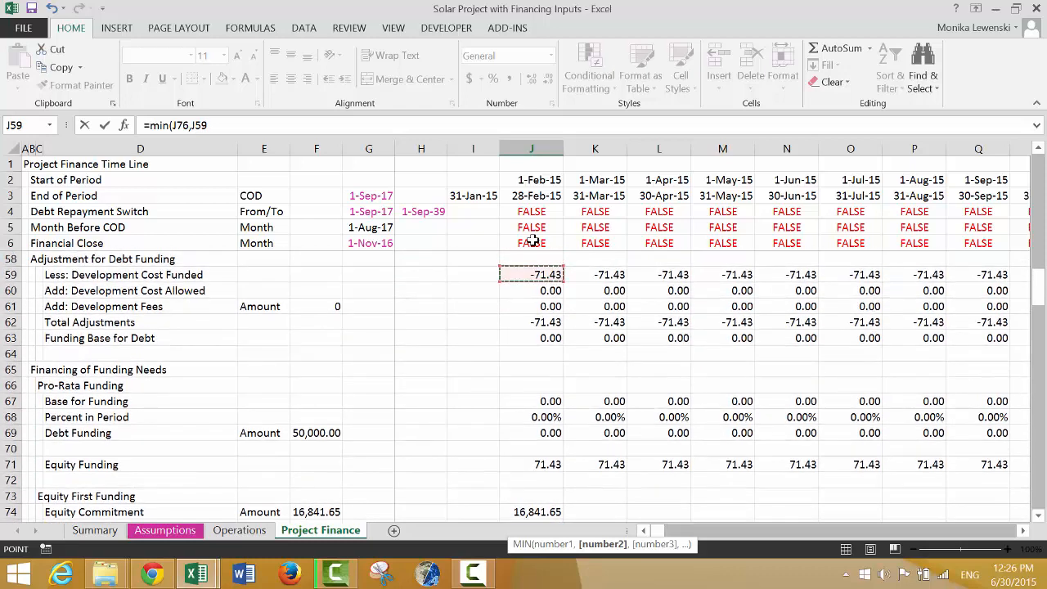
{"action": "key", "text": "Down"}
{"action": "key", "text": "Down"}
{"action": "key", "text": "Down"}
{"action": "key", "text": "Down"}
{"action": "key", "text": "Down"}
{"action": "key", "text": "Down"}
{"action": "key", "text": "Down"}
{"action": "key", "text": "Down"}
{"action": "key", "text": "Down"}
{"action": "key", "text": "Down"}
{"action": "key", "text": "Down"}
{"action": "key", "text": "Down"}
{"action": "key", "text": "Down"}
{"action": "key", "text": "Up"}
{"action": "key", "text": "Up"}
{"action": "key", "text": "Up"}
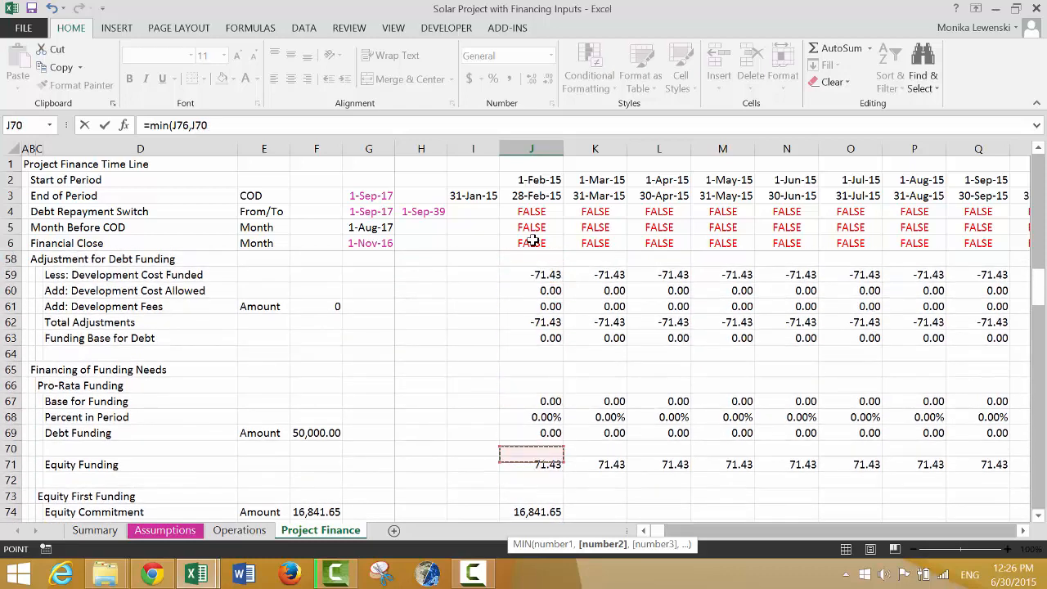
{"action": "key", "text": "Up"}
{"action": "key", "text": "Up"}
{"action": "key", "text": "Up"}
{"action": "key", "text": "Up"}
{"action": "key", "text": "Up"}
{"action": "key", "text": "Up"}
{"action": "key", "text": "Up"}
{"action": "key", "text": "Up"}
{"action": "key", "text": "Up"}
{"action": "key", "text": "Up"}
{"action": "key", "text": "Up"}
{"action": "key", "text": "Up"}
{"action": "key", "text": "Up"}
{"action": "key", "text": "Up"}
{"action": "key", "text": "Up"}
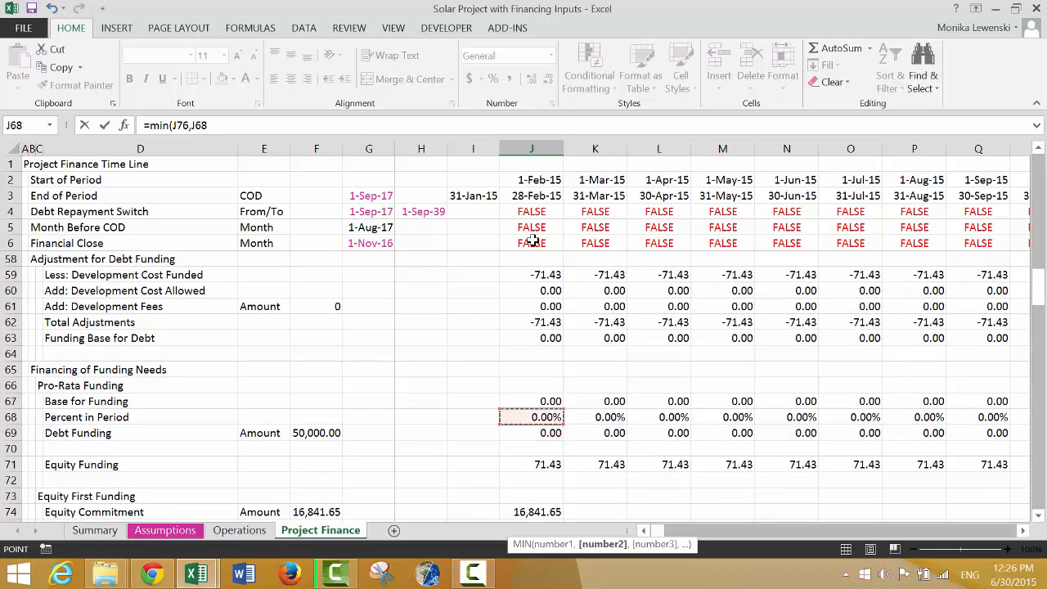
{"action": "key", "text": "Down"}
{"action": "key", "text": "Down"}
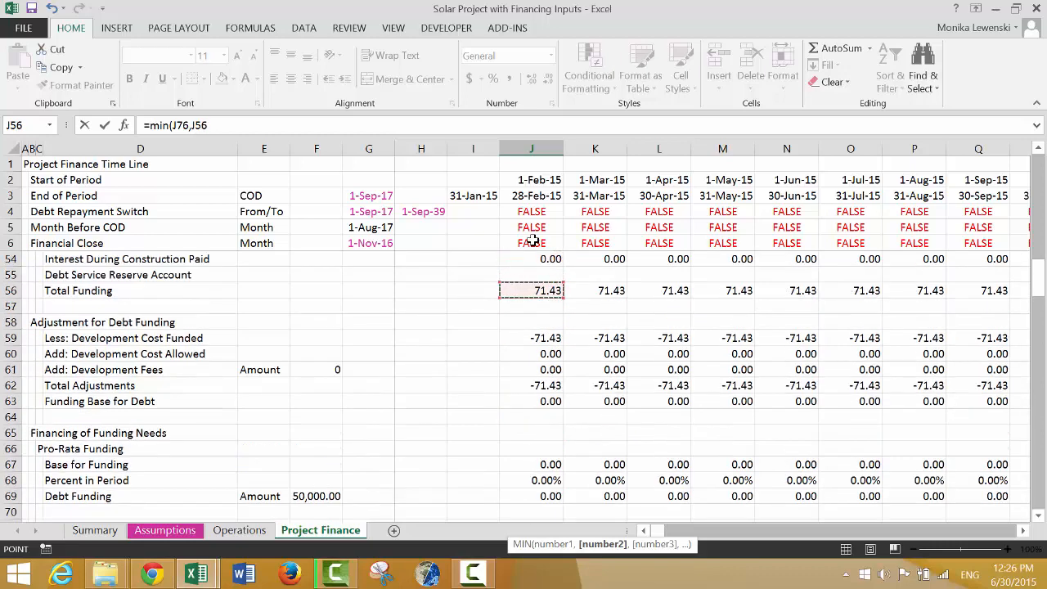
{"action": "key", "text": "Return"}
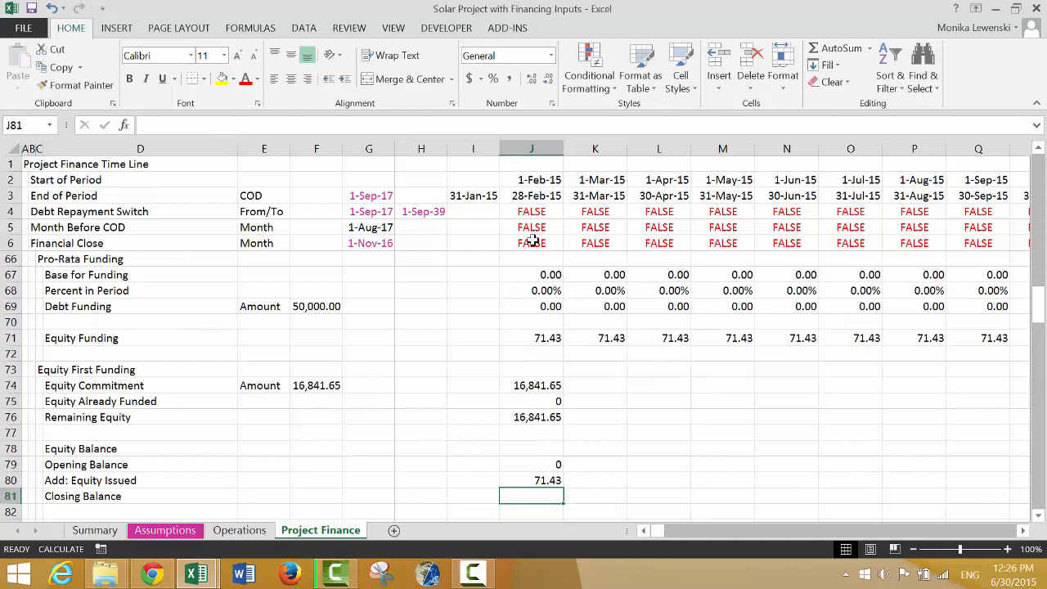
Step: Calculate the Closing Balance in cell J81 as =SUM(J79:J80) and apply the two-decimal number format with thousands separators
{"action": "key", "text": "alt+equal"}
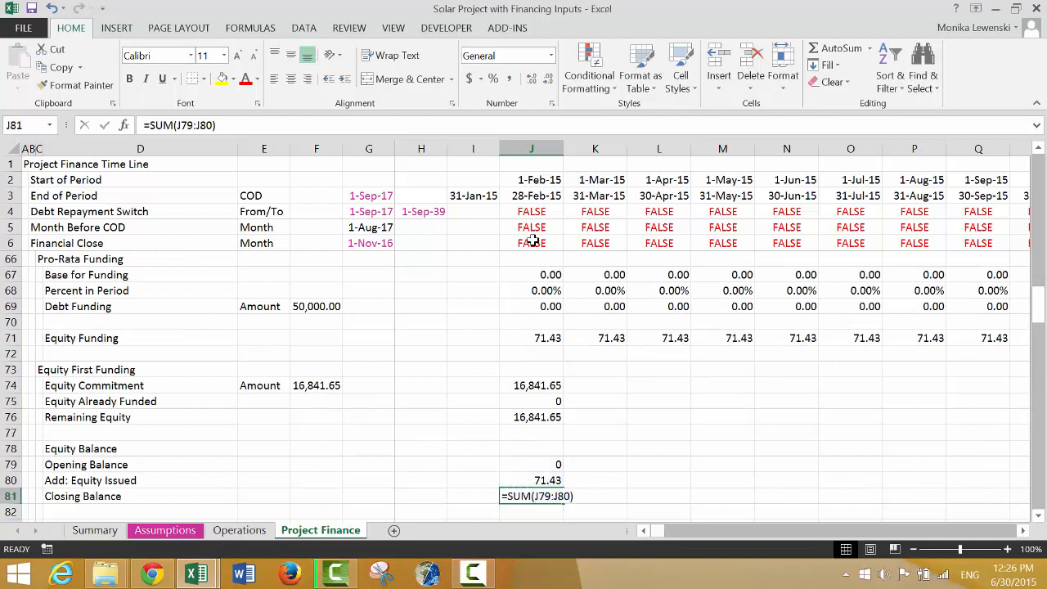
{"action": "key", "text": "Return"}
{"action": "key", "text": "Up"}
{"action": "key", "text": "ctrl+shift+1"}
{"action": "key", "text": "Up"}
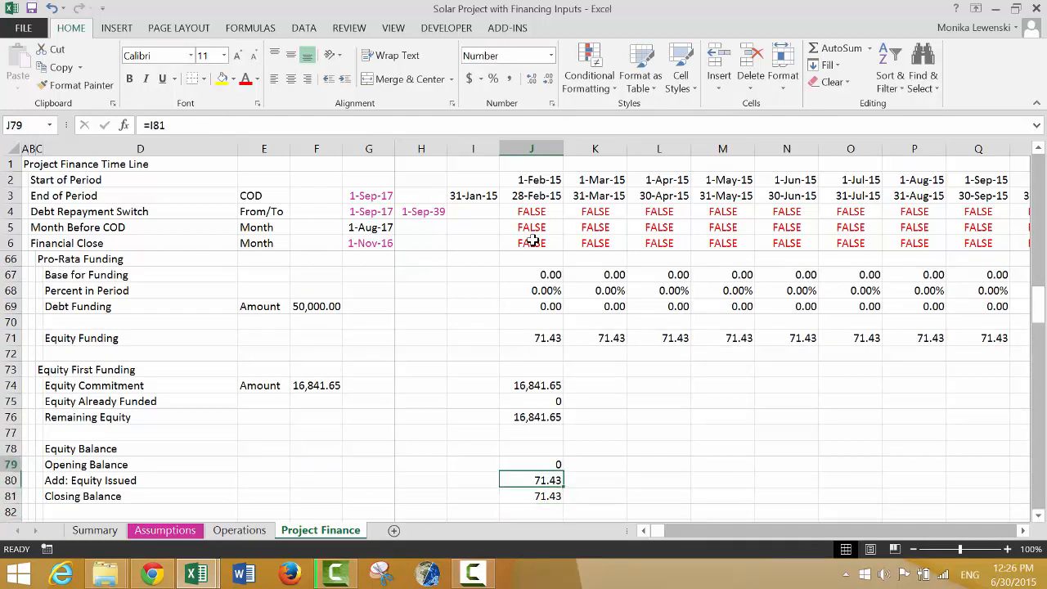
Step: Copy the equity-first funding and equity balance formulas in J74:J81 across all periods of the timeline
{"action": "key", "text": "Up"}
{"action": "key", "text": "Up"}
{"action": "key", "text": "Up"}
{"action": "key", "text": "Up"}
{"action": "key", "text": "Up"}
{"action": "key", "text": "Up"}
{"action": "key", "text": "shift+Down"}
{"action": "key", "text": "shift+Down"}
{"action": "key", "text": "shift+Down"}
{"action": "key", "text": "shift+Down"}
{"action": "key", "text": "shift+Down"}
{"action": "key", "text": "shift+Down"}
{"action": "key", "text": "shift+Down"}
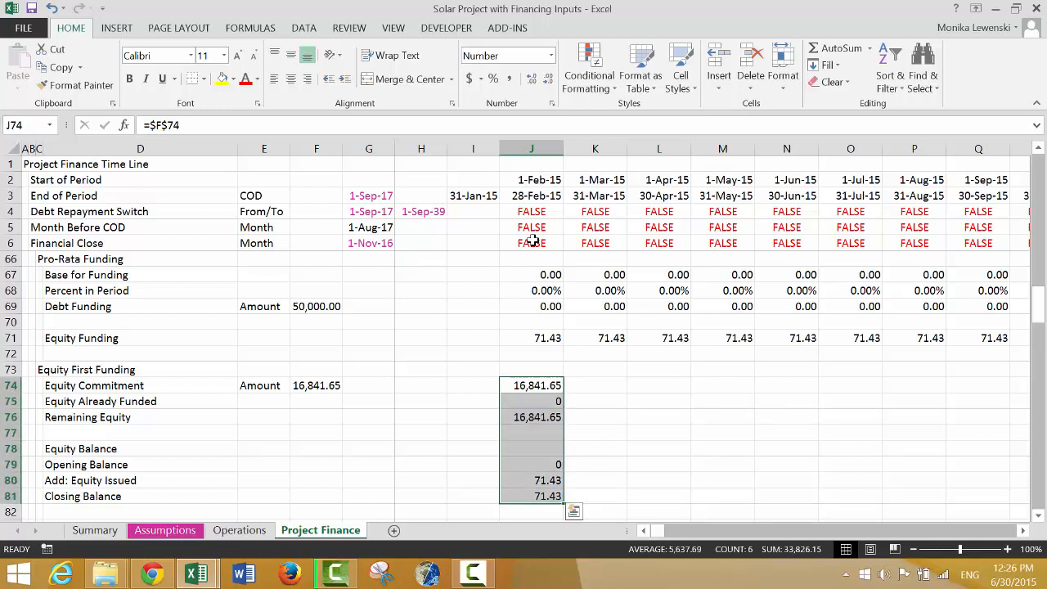
{"action": "key", "text": "ctrl+shift+r"}
{"action": "key", "text": "Right"}
{"action": "key", "text": "Right"}
{"action": "key", "text": "Left"}
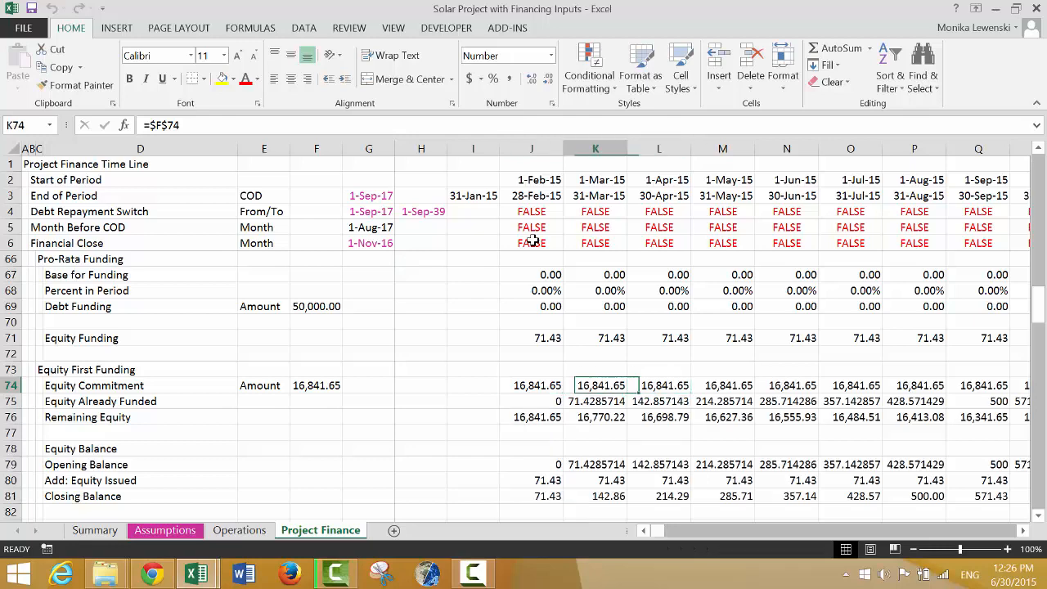
Step: Select the first-period equity-first funding cells from Equity Commitment in J74 downward
{"action": "key", "text": "Left"}
{"action": "key", "text": "shift+Down"}
{"action": "key", "text": "shift+Down"}
{"action": "key", "text": "shift+Down"}
{"action": "key", "text": "shift+Down"}
{"action": "key", "text": "shift+Down"}
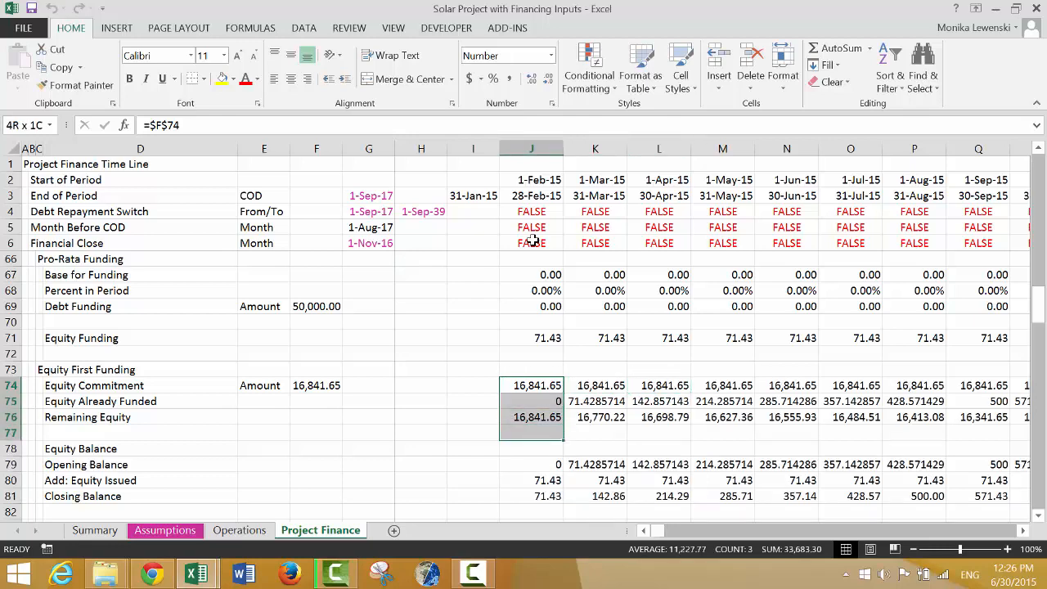
Step: Format the equity funding figures in rows 74 to 79 across the whole timeline with thousands separators and two decimals
{"action": "key", "text": "ctrl+shift+Right"}
{"action": "key", "text": "ctrl+shift+1"}
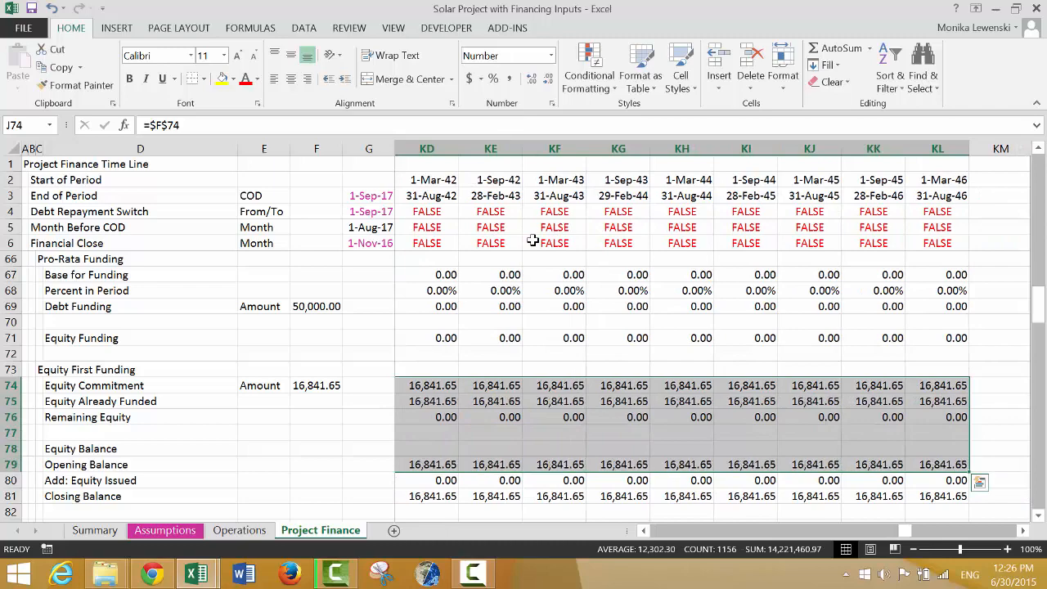
{"action": "key", "text": "Left"}
{"action": "key", "text": "Right"}
{"action": "key", "text": "Right"}
Step: Examine the Equity Issued row month by month from early 2015 through financial close to July 2017
{"action": "key", "text": "Down"}
{"action": "key", "text": "Down"}
{"action": "key", "text": "Down"}
{"action": "key", "text": "Down"}
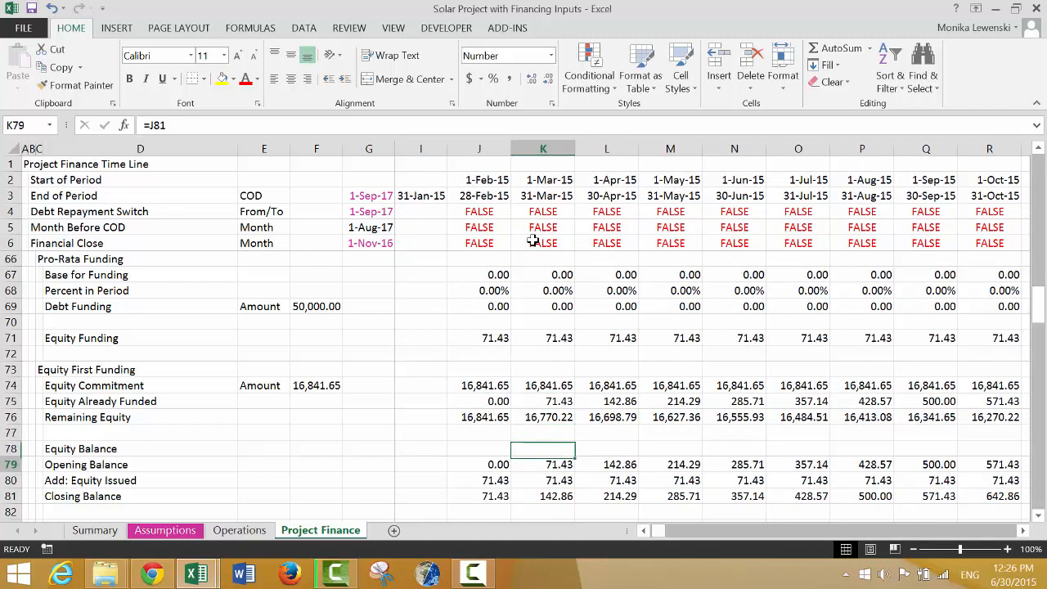
{"action": "key", "text": "Down"}
{"action": "key", "text": "Down"}
{"action": "key", "text": "Right"}
{"action": "key", "text": "Right"}
{"action": "key", "text": "Right"}
{"action": "key", "text": "Right"}
{"action": "key", "text": "Right"}
{"action": "key", "text": "Right"}
{"action": "key", "text": "Right"}
{"action": "key", "text": "Right"}
{"action": "key", "text": "Right"}
{"action": "key", "text": "Right"}
{"action": "key", "text": "Right"}
{"action": "key", "text": "Right"}
{"action": "key", "text": "Right"}
{"action": "key", "text": "Right"}
{"action": "key", "text": "Right"}
{"action": "key", "text": "Right"}
{"action": "key", "text": "Right"}
{"action": "key", "text": "Right"}
{"action": "key", "text": "Right"}
{"action": "key", "text": "Right"}
{"action": "key", "text": "Right"}
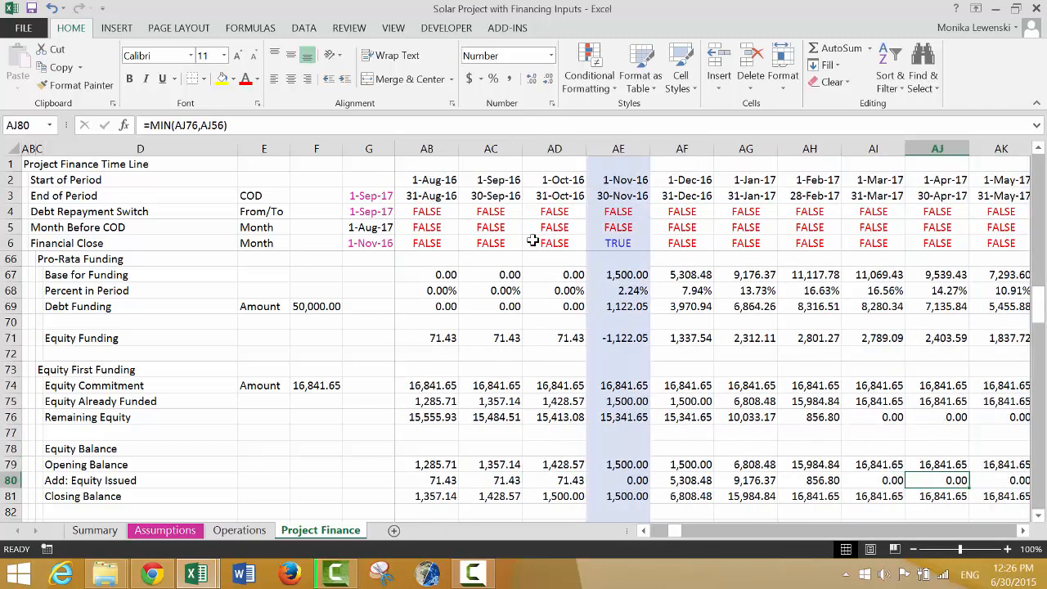
{"action": "key", "text": "Right"}
{"action": "key", "text": "Right"}
{"action": "key", "text": "Right"}
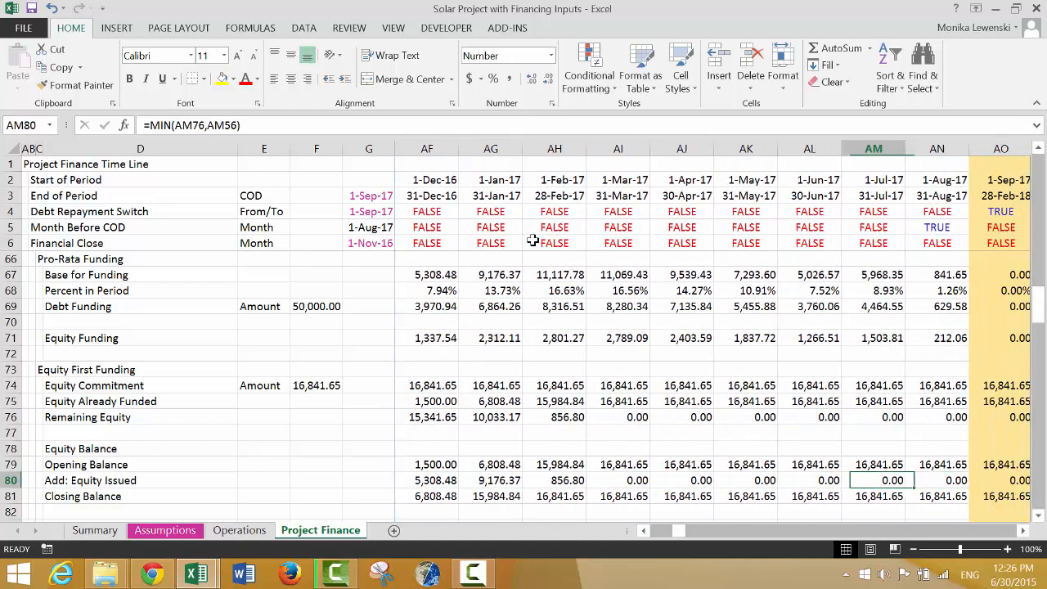
Step: Check the February 2017 equity issued against the opening and closing equity balances
{"action": "key", "text": "Left"}
{"action": "key", "text": "Left"}
{"action": "key", "text": "Left"}
{"action": "key", "text": "Left"}
{"action": "key", "text": "Left"}
{"action": "key", "text": "Left"}
{"action": "key", "text": "Left"}
{"action": "key", "text": "Left"}
{"action": "key", "text": "Right"}
{"action": "key", "text": "Right"}
{"action": "key", "text": "Down"}
{"action": "key", "text": "Down"}
{"action": "key", "text": "Down"}
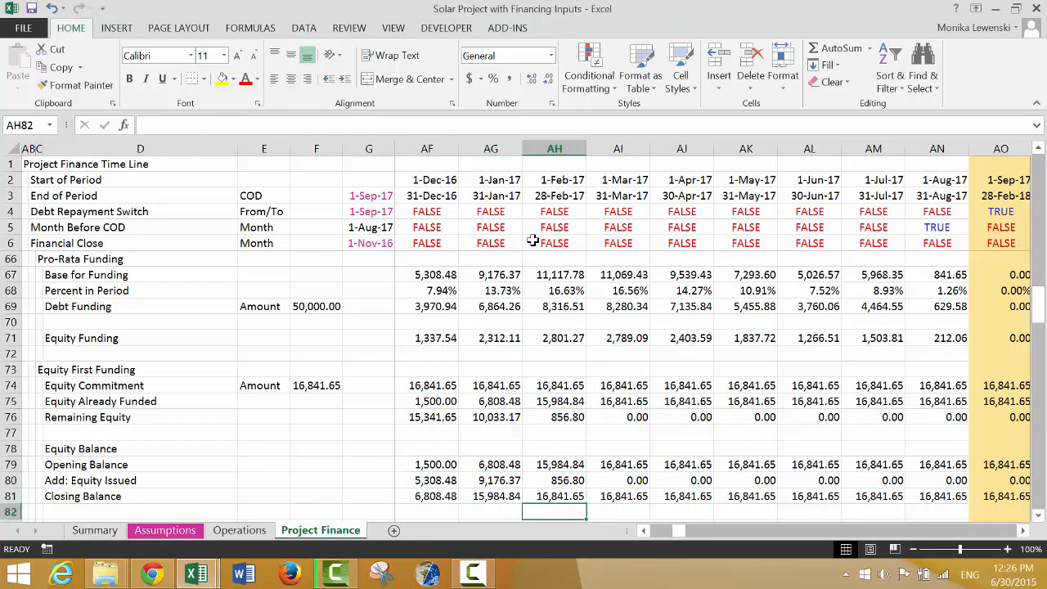
{"action": "key", "text": "Up"}
{"action": "key", "text": "Up"}
{"action": "key", "text": "Up"}
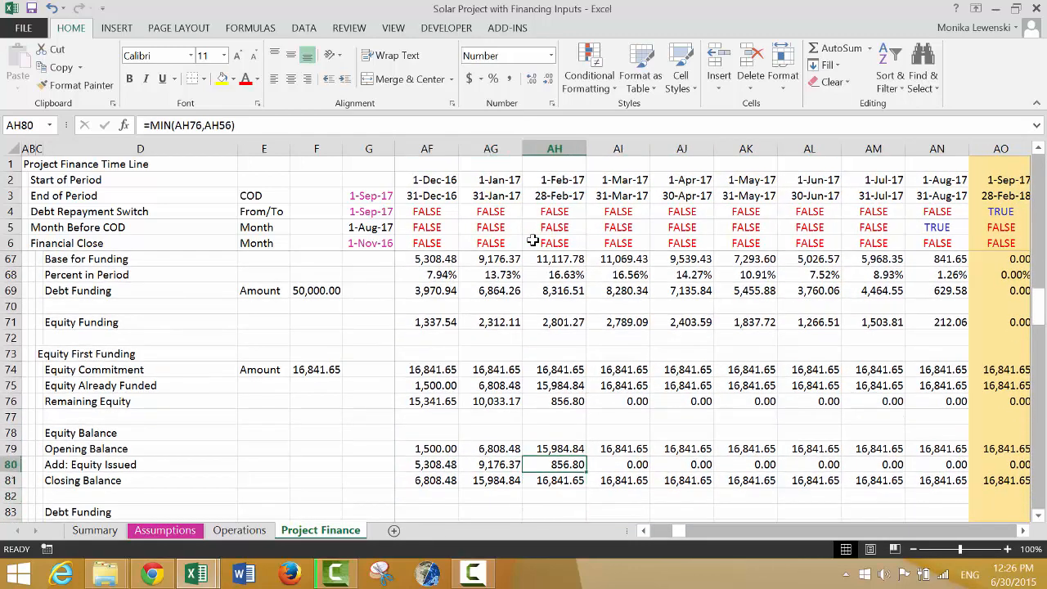
{"action": "key", "text": "Down"}
{"action": "key", "text": "Down"}
{"action": "key", "text": "Up"}
{"action": "key", "text": "Up"}
{"action": "key", "text": "Down"}
{"action": "key", "text": "Down"}
{"action": "key", "text": "Down"}
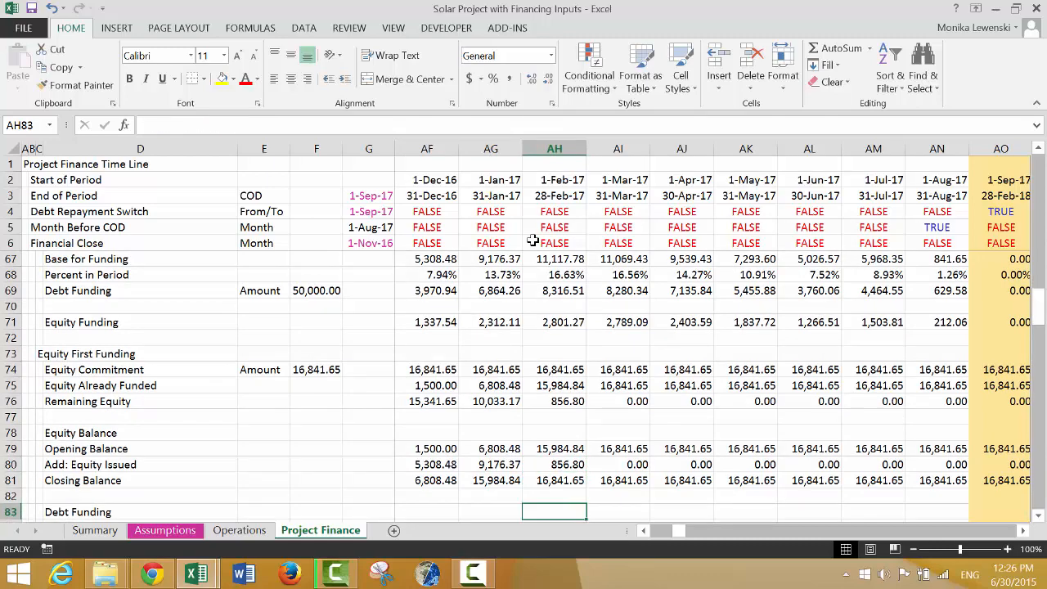
Step: Calculate equity-first Debt Funding in J83 as Total Funding minus Equity Issued (=J56-J80), and fill the formula across the whole timeline
{"action": "key", "text": "Left"}
{"action": "key", "text": "Left"}
{"action": "key", "text": "Left"}
{"action": "key", "text": "Left"}
{"action": "key", "text": "Left"}
{"action": "key", "text": "Left"}
{"action": "key", "text": "Left"}
{"action": "key", "text": "Left"}
{"action": "key", "text": "Left"}
{"action": "key", "text": "Left"}
{"action": "key", "text": "Left"}
{"action": "key", "text": "Left"}
{"action": "key", "text": "Left"}
{"action": "key", "text": "Left"}
{"action": "key", "text": "Left"}
{"action": "key", "text": "Left"}
{"action": "key", "text": "Left"}
{"action": "key", "text": "Left"}
{"action": "key", "text": "Left"}
{"action": "key", "text": "Left"}
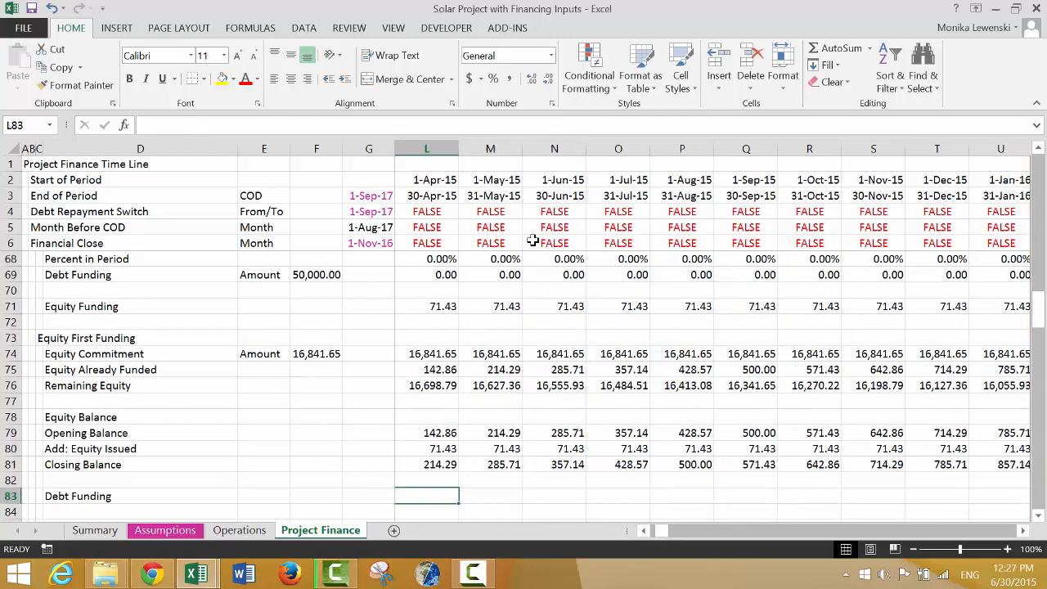
{"action": "key", "text": "Left"}
{"action": "key", "text": "Left"}
{"action": "key", "text": "Left"}
{"action": "key", "text": "Left"}
{"action": "key", "text": "Left"}
{"action": "key", "text": "Left"}
{"action": "key", "text": "Left"}
{"action": "key", "text": "Left"}
{"action": "key", "text": "Left"}
{"action": "key", "text": "Left"}
{"action": "key", "text": "Left"}
{"action": "key", "text": "Right"}
{"action": "key", "text": "Right"}
{"action": "key", "text": "Right"}
{"action": "key", "text": "Right"}
{"action": "key", "text": "Right"}
{"action": "key", "text": "Right"}
{"action": "key", "text": "Right"}
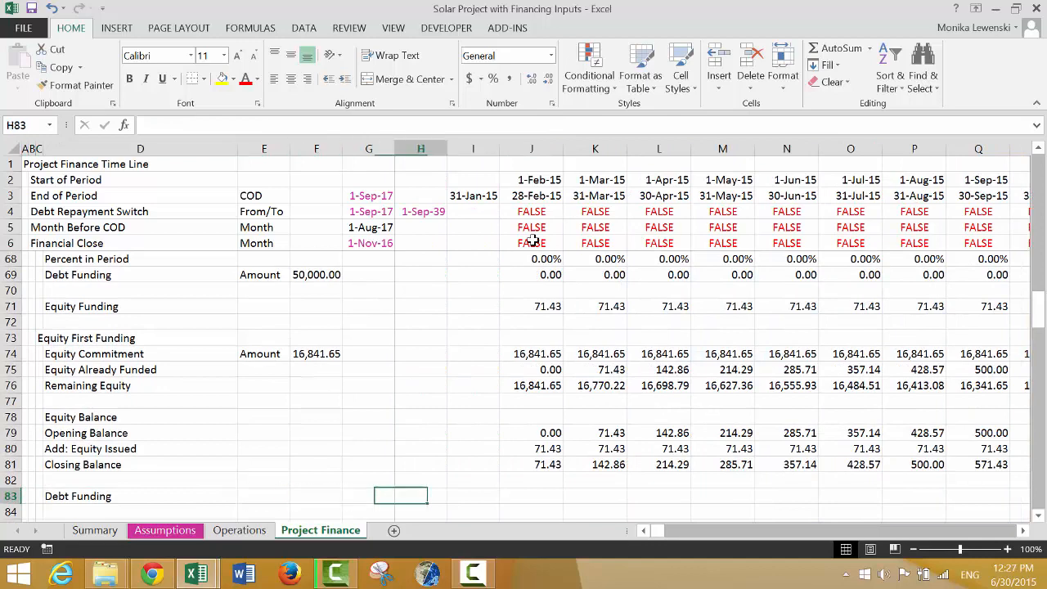
{"action": "key", "text": "Right"}
{"action": "key", "text": "Right"}
{"action": "type", "text": "="}
{"action": "key", "text": "Up"}
{"action": "key", "text": "Up"}
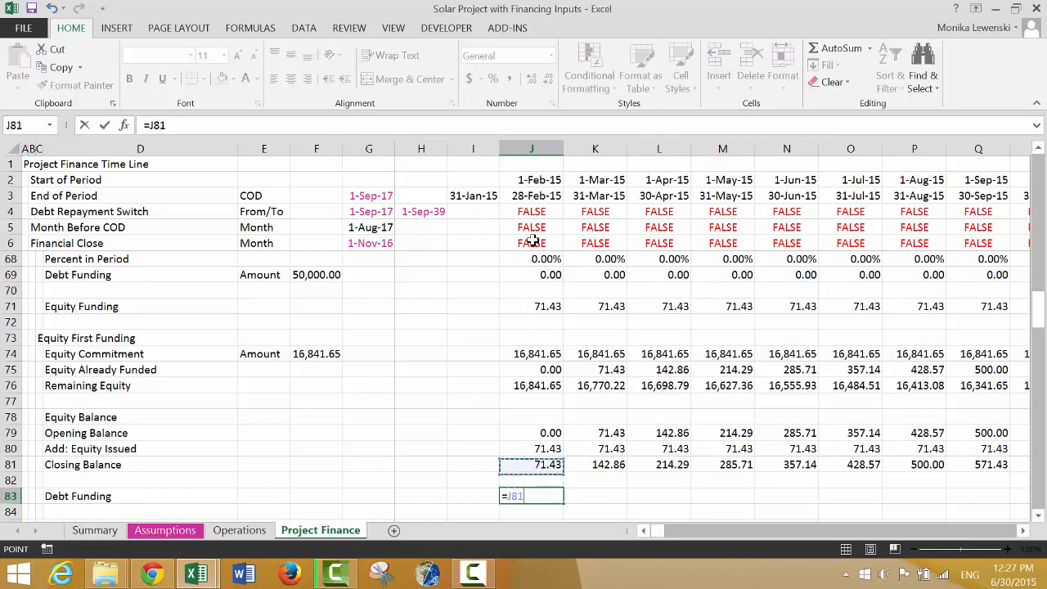
{"action": "key", "text": "Up"}
{"action": "key", "text": "Up"}
{"action": "key", "text": "Up"}
{"action": "key", "text": "Up"}
{"action": "key", "text": "Up"}
{"action": "key", "text": "Up"}
{"action": "key", "text": "Up"}
{"action": "key", "text": "Up"}
{"action": "key", "text": "Up"}
{"action": "key", "text": "Up"}
{"action": "key", "text": "Up"}
{"action": "key", "text": "Up"}
{"action": "key", "text": "Up"}
{"action": "key", "text": "Up"}
{"action": "key", "text": "Up"}
{"action": "key", "text": "Up"}
{"action": "key", "text": "Up"}
{"action": "key", "text": "Up"}
{"action": "key", "text": "Up"}
{"action": "key", "text": "Up"}
{"action": "key", "text": "Down"}
{"action": "key", "text": "Down"}
{"action": "key", "text": "Down"}
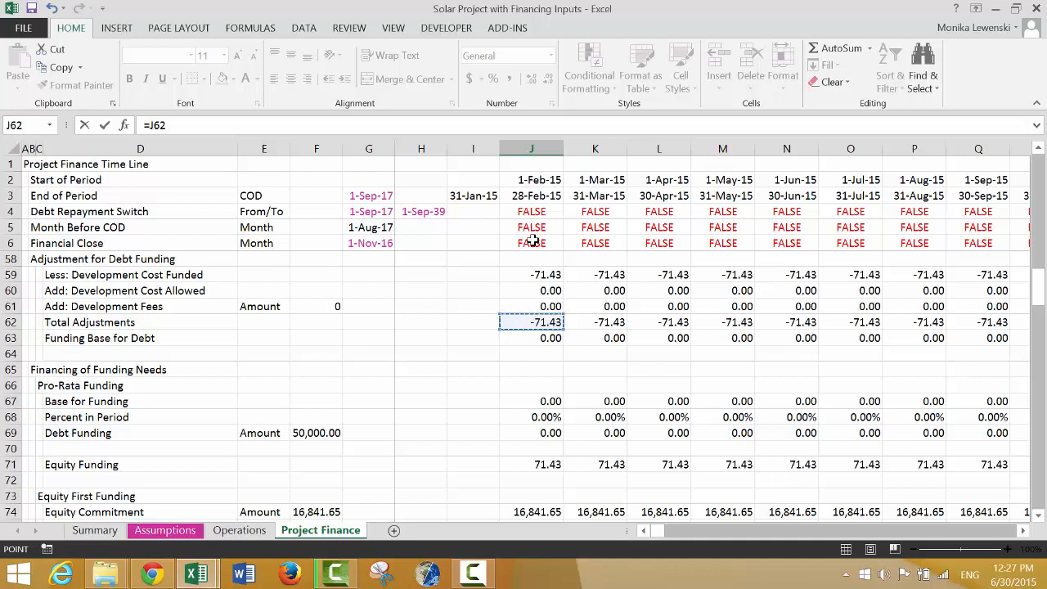
{"action": "key", "text": "Up"}
{"action": "key", "text": "Up"}
{"action": "key", "text": "Down"}
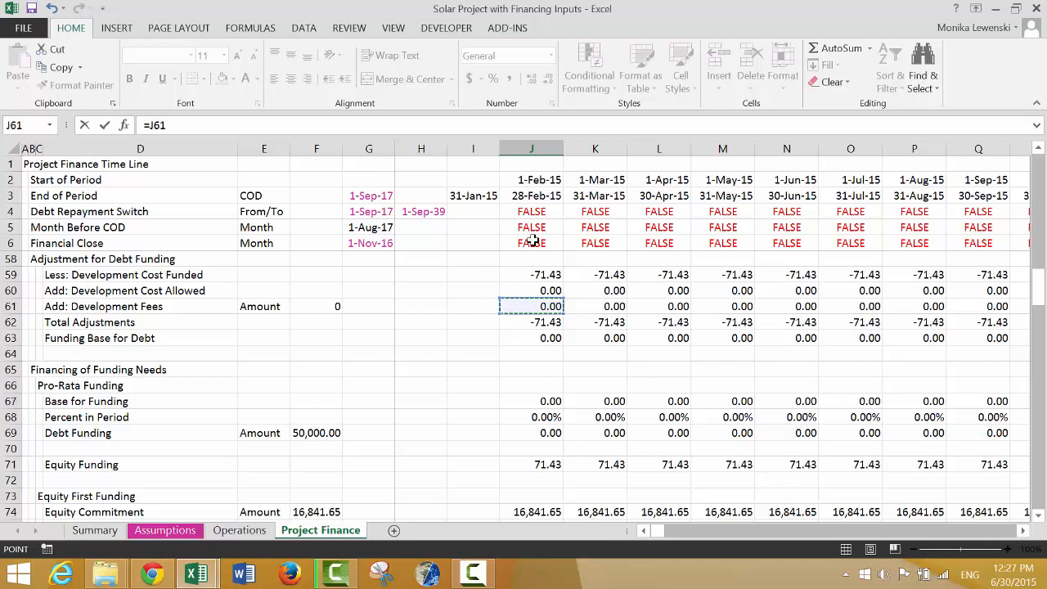
{"action": "key", "text": "Down"}
{"action": "key", "text": "Down"}
{"action": "key", "text": "Down"}
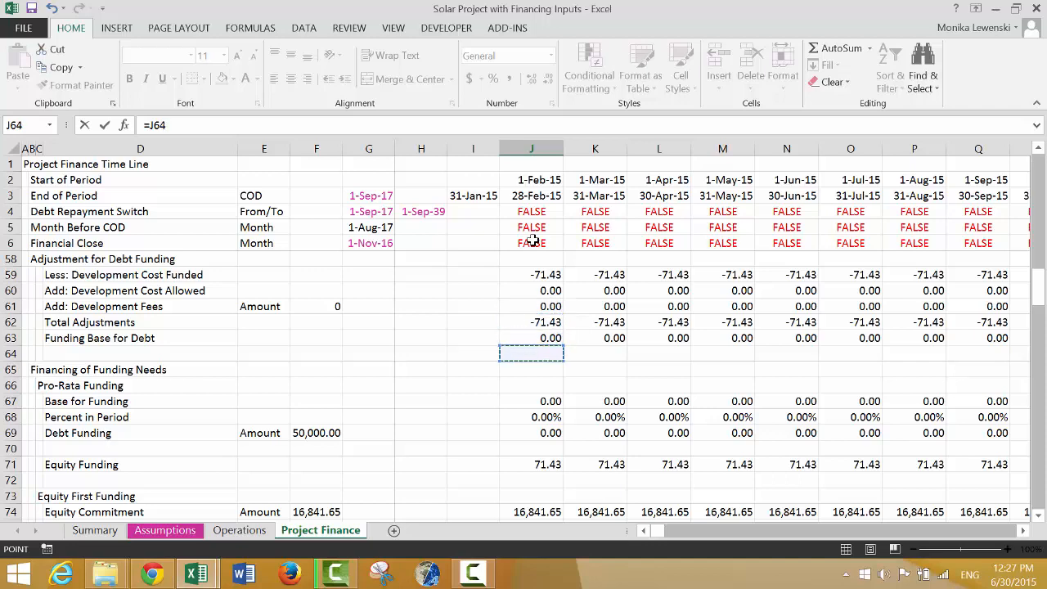
{"action": "key", "text": "Up"}
{"action": "key", "text": "Up"}
{"action": "key", "text": "Up"}
{"action": "key", "text": "Up"}
{"action": "key", "text": "Up"}
{"action": "key", "text": "Up"}
{"action": "key", "text": "Up"}
{"action": "key", "text": "Up"}
{"action": "key", "text": "Up"}
{"action": "key", "text": "Up"}
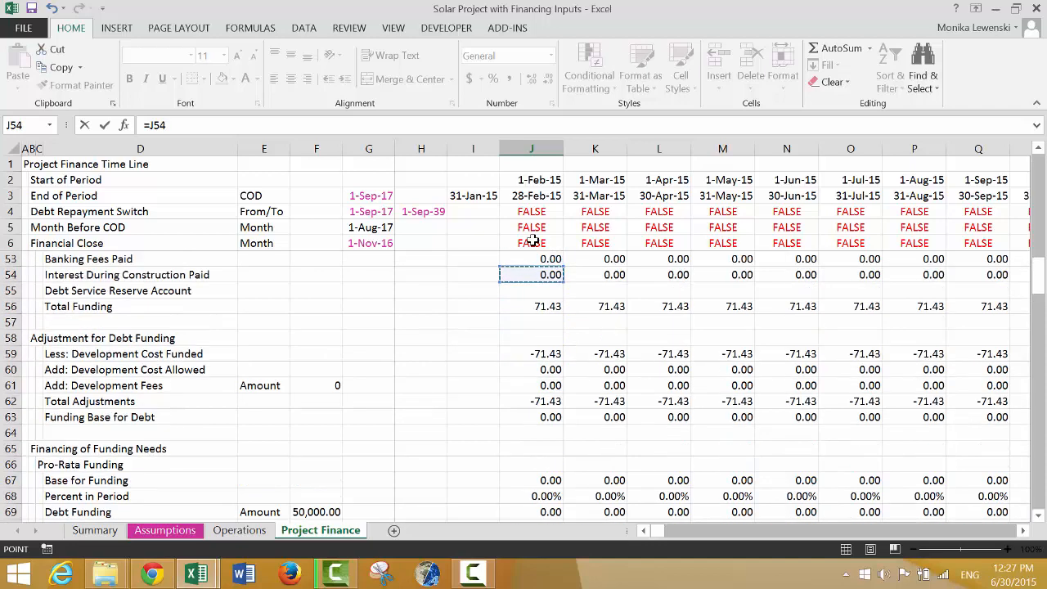
{"action": "key", "text": "Down"}
{"action": "key", "text": "Down"}
{"action": "key", "text": "Down"}
{"action": "key", "text": "Down"}
{"action": "key", "text": "Down"}
{"action": "key", "text": "Down"}
{"action": "key", "text": "Down"}
{"action": "key", "text": "Down"}
{"action": "key", "text": "Down"}
{"action": "key", "text": "Down"}
{"action": "key", "text": "Down"}
{"action": "key", "text": "Down"}
{"action": "key", "text": "Down"}
{"action": "key", "text": "Up"}
{"action": "key", "text": "Up"}
{"action": "key", "text": "Up"}
{"action": "key", "text": "Up"}
{"action": "key", "text": "Up"}
{"action": "key", "text": "Up"}
{"action": "key", "text": "Up"}
{"action": "key", "text": "Up"}
{"action": "key", "text": "Up"}
{"action": "key", "text": "Up"}
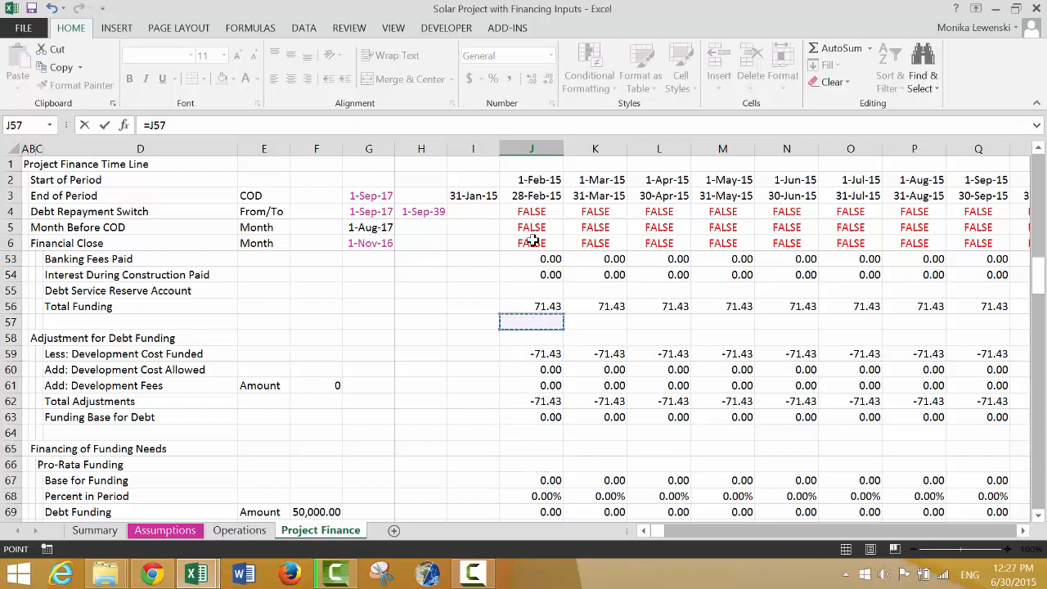
{"action": "key", "text": "Up"}
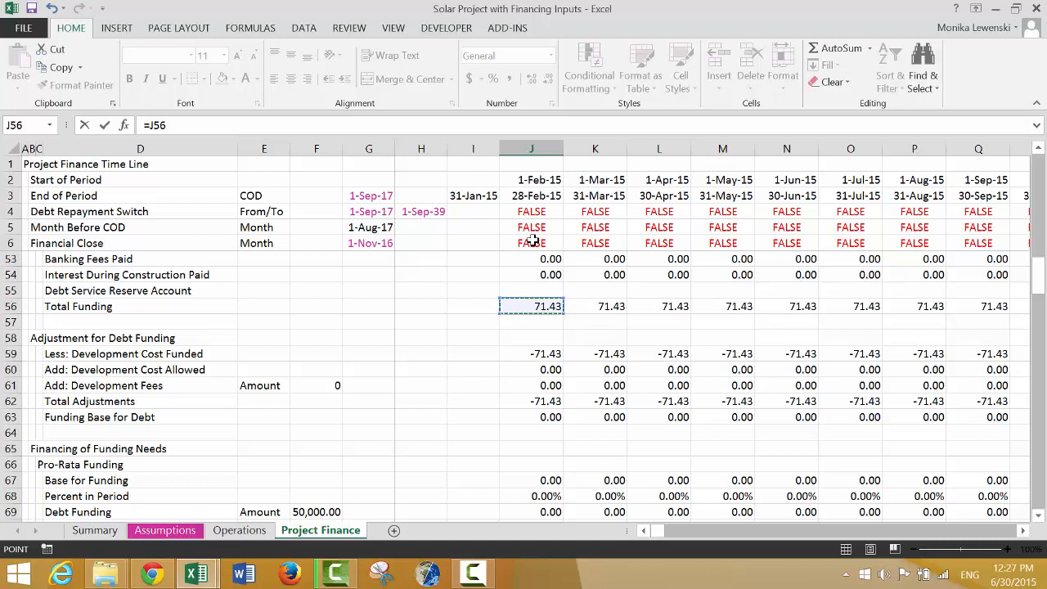
{"action": "type", "text": "-"}
{"action": "key", "text": "Up"}
{"action": "key", "text": "Up"}
{"action": "key", "text": "Up"}
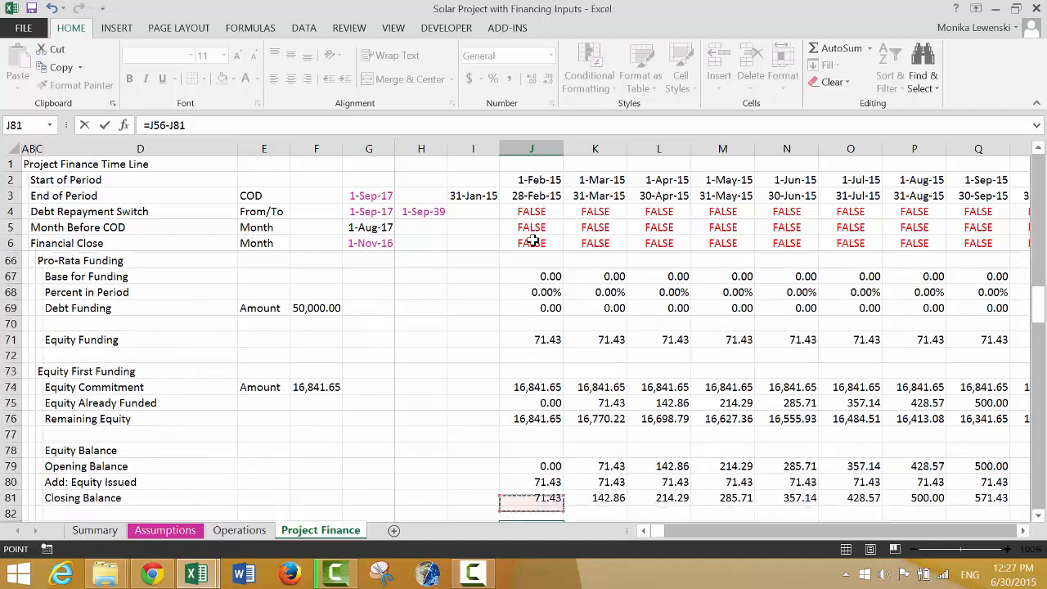
{"action": "key", "text": "Return"}
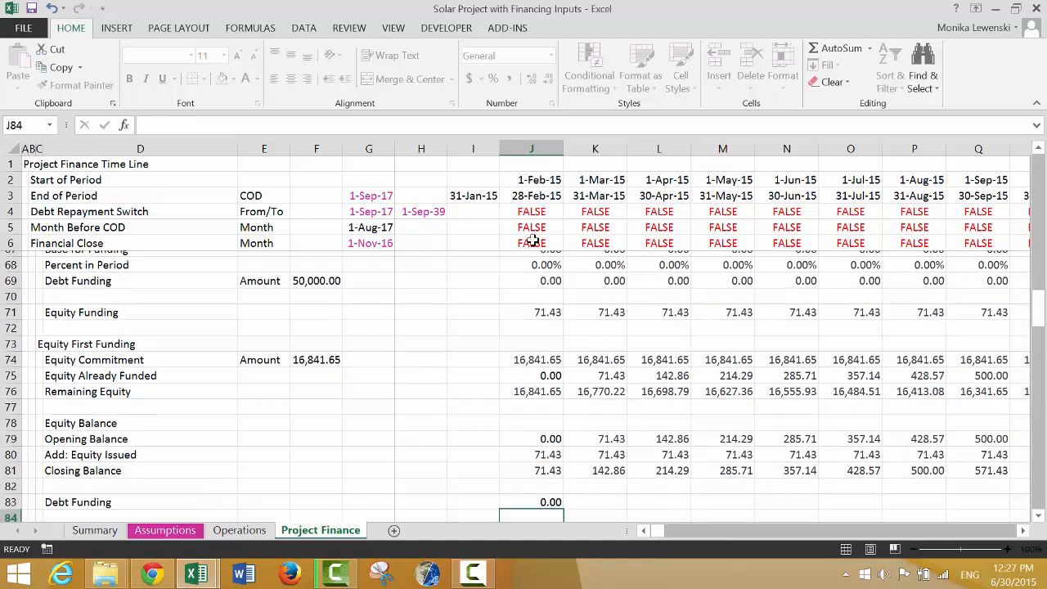
{"action": "key", "text": "Up"}
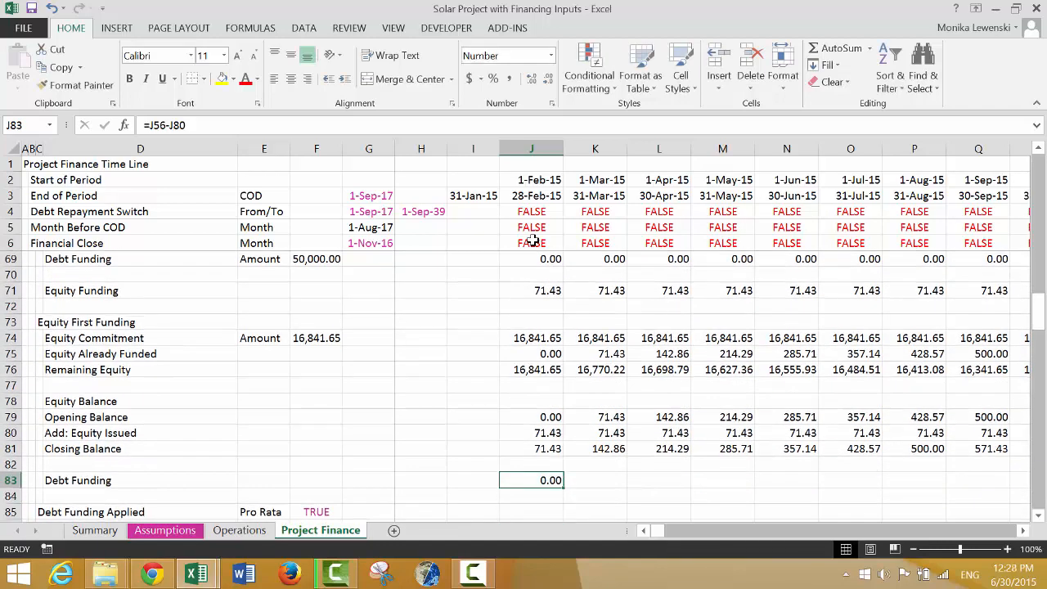
{"action": "key", "text": "ctrl+shift+r"}
Step: Examine the equity-first Debt Funding row period by period from March 2015 through financial close and past COD to March 2018
{"action": "key", "text": "Right"}
{"action": "key", "text": "Right"}
{"action": "key", "text": "Right"}
{"action": "key", "text": "Right"}
{"action": "key", "text": "Right"}
{"action": "key", "text": "Right"}
{"action": "key", "text": "Right"}
{"action": "key", "text": "Right"}
{"action": "key", "text": "Right"}
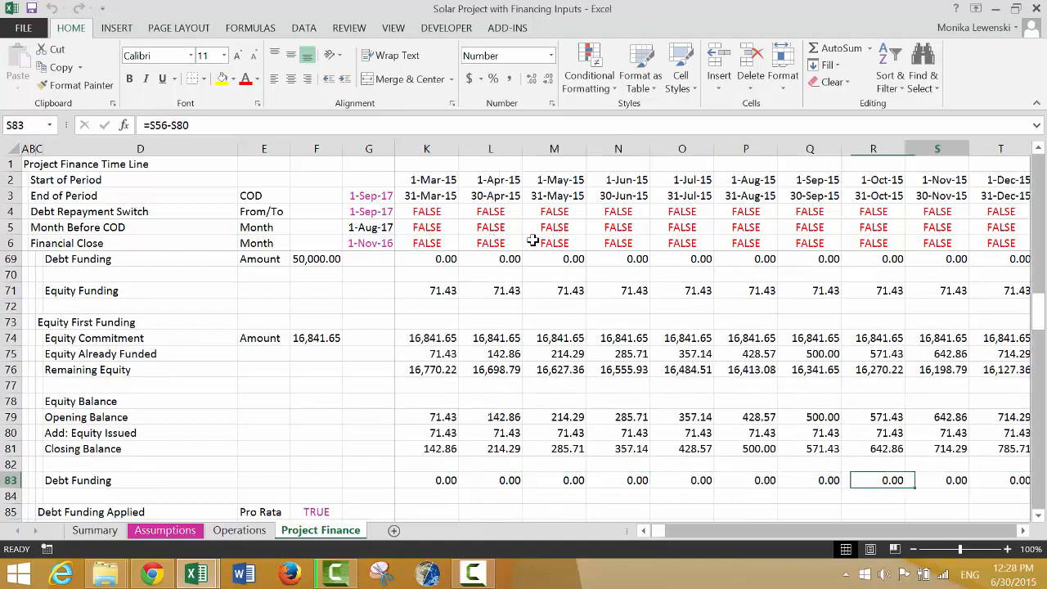
{"action": "key", "text": "Right"}
{"action": "key", "text": "Right"}
{"action": "key", "text": "Right"}
{"action": "key", "text": "Right"}
{"action": "key", "text": "Right"}
{"action": "key", "text": "Right"}
{"action": "key", "text": "Right"}
{"action": "key", "text": "Right"}
{"action": "key", "text": "Right"}
{"action": "key", "text": "Right"}
{"action": "key", "text": "Right"}
{"action": "key", "text": "Right"}
{"action": "key", "text": "Right"}
{"action": "key", "text": "Right"}
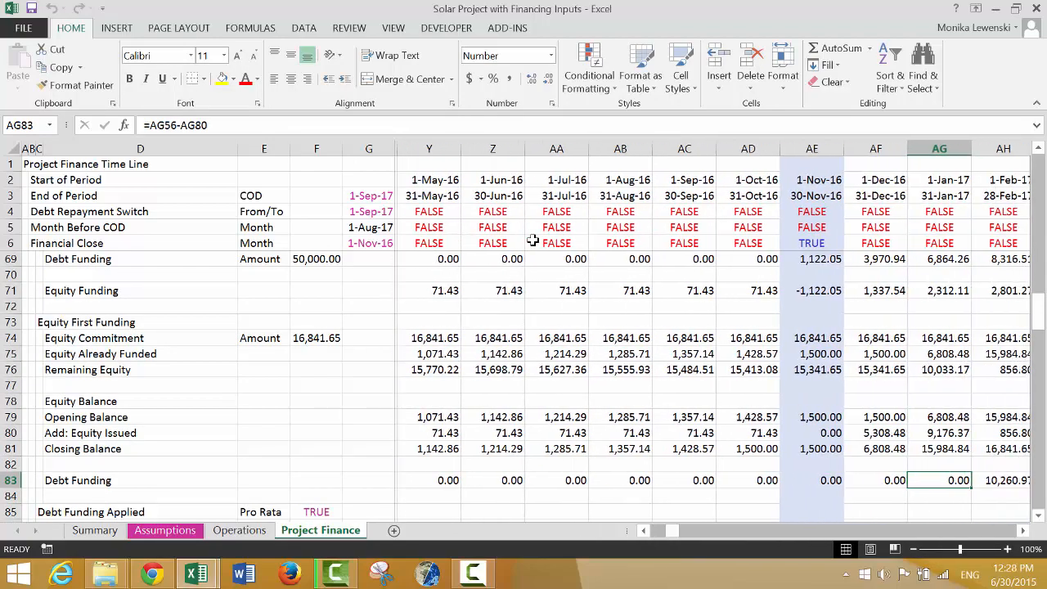
{"action": "key", "text": "Right"}
{"action": "key", "text": "Right"}
{"action": "key", "text": "Right"}
{"action": "key", "text": "Right"}
{"action": "key", "text": "Right"}
{"action": "key", "text": "Right"}
{"action": "key", "text": "Right"}
{"action": "key", "text": "Right"}
{"action": "key", "text": "Right"}
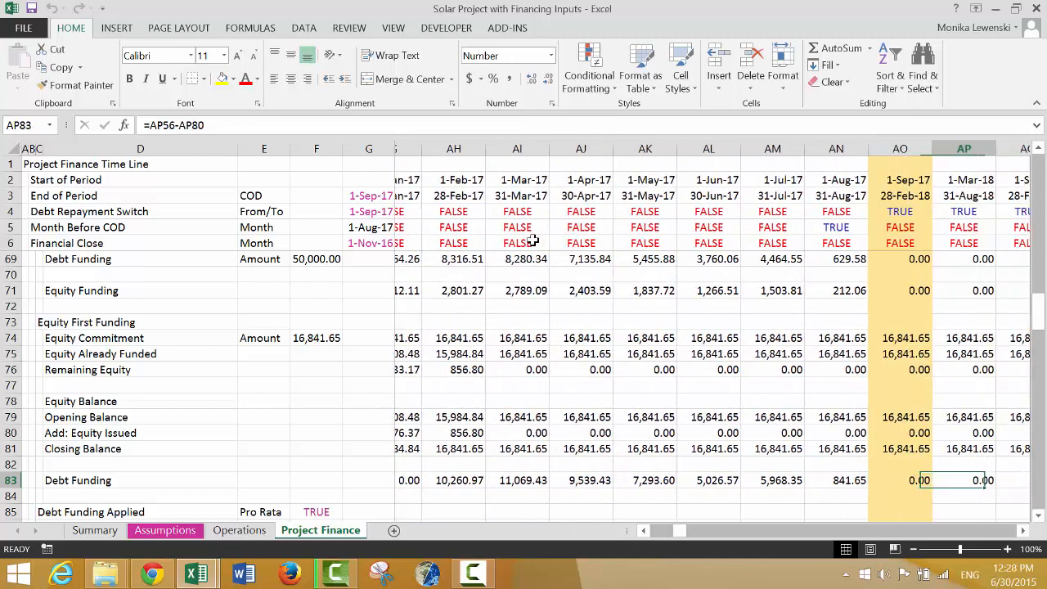
{"action": "key", "text": "Left"}
{"action": "key", "text": "Left"}
{"action": "key", "text": "Left"}
{"action": "key", "text": "Right"}
{"action": "key", "text": "Right"}
{"action": "key", "text": "Left"}
{"action": "key", "text": "Left"}
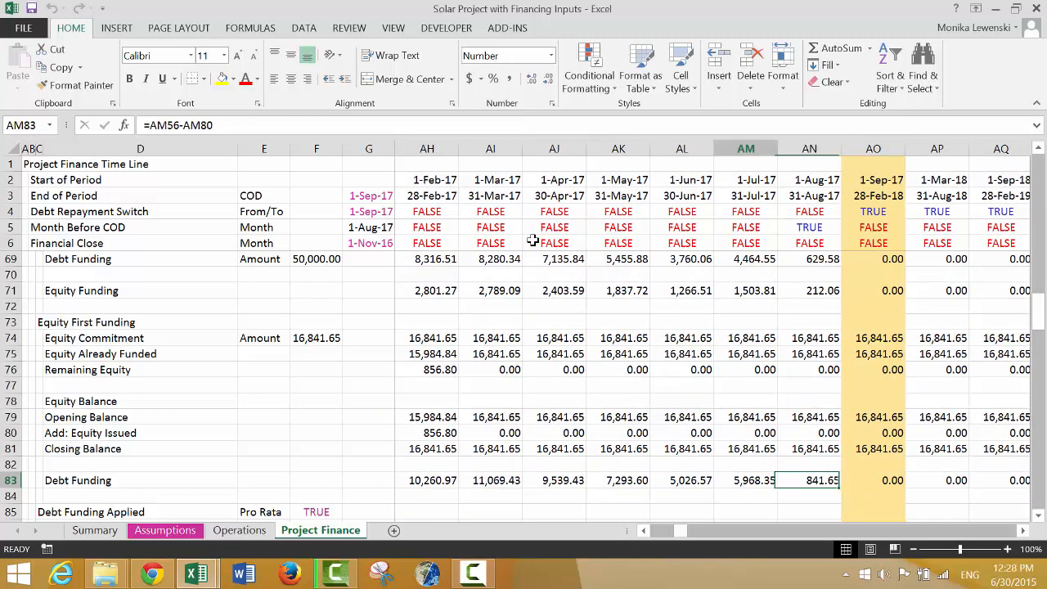
Step: Examine the equity-first Debt Funding row from around COD back to financial close in November 2016
{"action": "key", "text": "Left"}
{"action": "key", "text": "Right"}
{"action": "key", "text": "Right"}
{"action": "key", "text": "Right"}
{"action": "key", "text": "Left"}
{"action": "key", "text": "Left"}
{"action": "key", "text": "Left"}
{"action": "key", "text": "Left"}
{"action": "key", "text": "Left"}
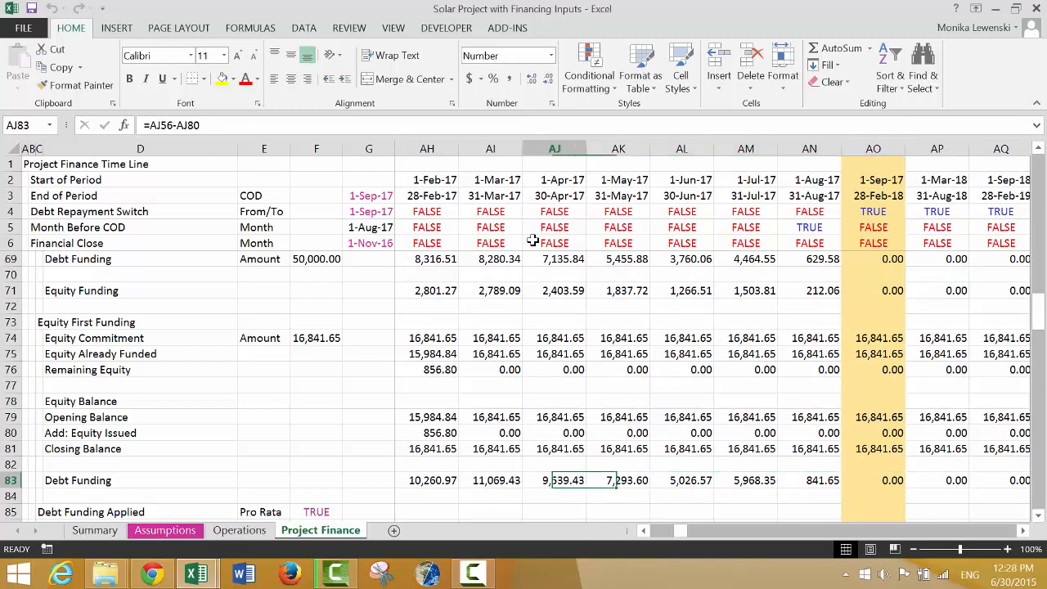
{"action": "key", "text": "Left"}
{"action": "key", "text": "Left"}
{"action": "key", "text": "Left"}
{"action": "key", "text": "Left"}
{"action": "key", "text": "Left"}
{"action": "key", "text": "Left"}
{"action": "key", "text": "Right"}
{"action": "key", "text": "Right"}
{"action": "key", "text": "Right"}
{"action": "key", "text": "Right"}
{"action": "key", "text": "Left"}
{"action": "key", "text": "Left"}
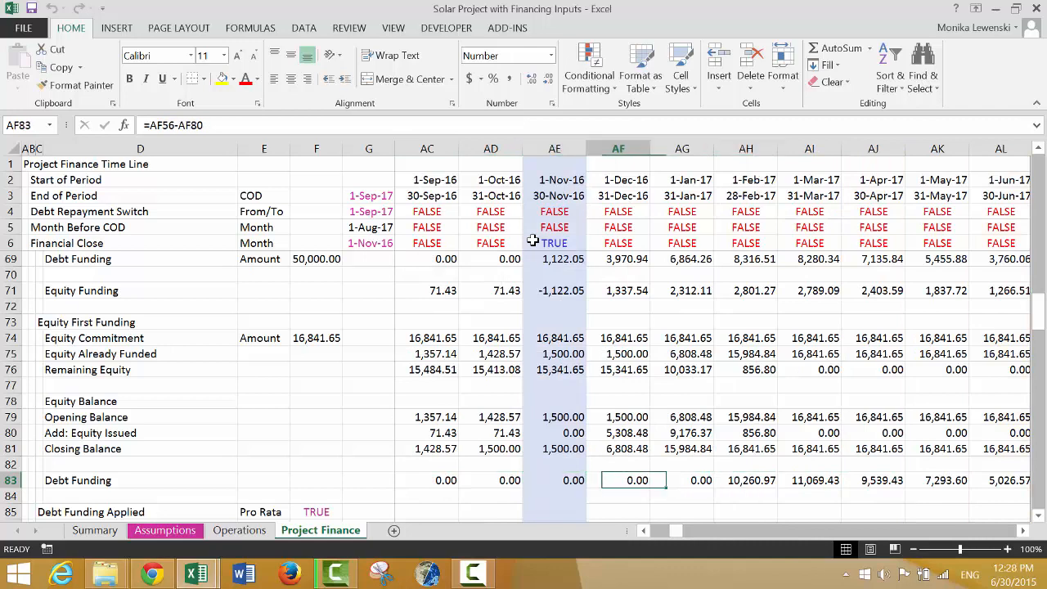
{"action": "key", "text": "Left"}
{"action": "key", "text": "Right"}
{"action": "key", "text": "Right"}
{"action": "key", "text": "Left"}
{"action": "key", "text": "Left"}
Step: Go back to the start of the timeline and inspect the Debt Funding Applied and Equity Funding Applied rows
{"action": "key", "text": "Left"}
{"action": "key", "text": "Left"}
{"action": "key", "text": "Left"}
{"action": "key", "text": "Left"}
{"action": "key", "text": "Left"}
{"action": "key", "text": "Left"}
{"action": "key", "text": "Left"}
{"action": "key", "text": "Left"}
{"action": "key", "text": "Left"}
{"action": "key", "text": "Left"}
{"action": "key", "text": "Left"}
{"action": "key", "text": "Left"}
{"action": "key", "text": "Left"}
{"action": "key", "text": "Left"}
{"action": "key", "text": "Left"}
{"action": "key", "text": "Left"}
{"action": "key", "text": "Left"}
{"action": "key", "text": "Left"}
{"action": "key", "text": "Left"}
{"action": "key", "text": "Left"}
{"action": "key", "text": "Left"}
{"action": "key", "text": "Left"}
{"action": "key", "text": "Left"}
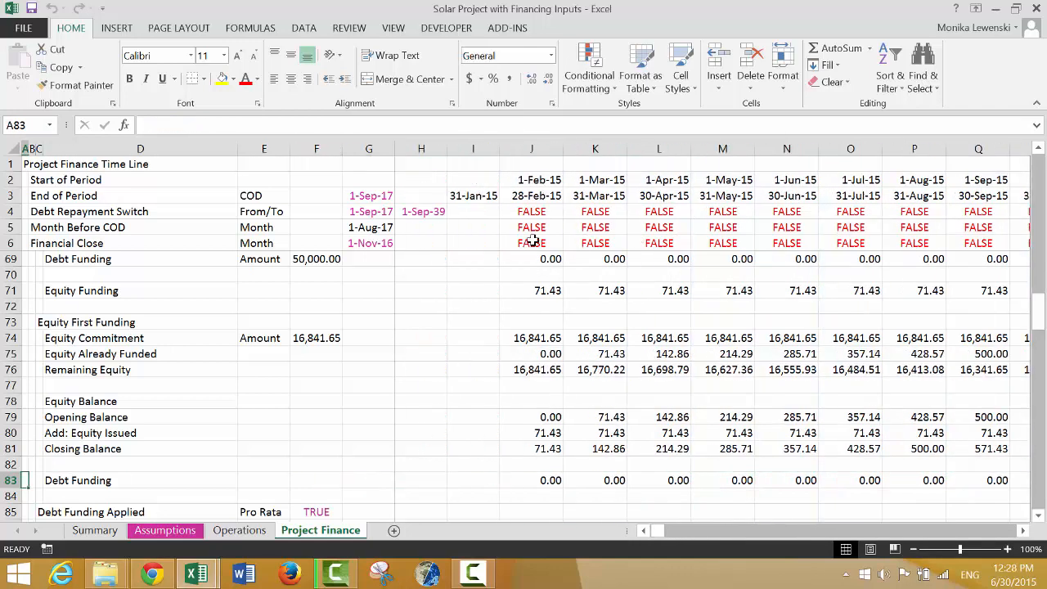
{"action": "key", "text": "Down"}
{"action": "key", "text": "Down"}
{"action": "key", "text": "Down"}
{"action": "key", "text": "Down"}
{"action": "key", "text": "Up"}
{"action": "key", "text": "Up"}
{"action": "key", "text": "Up"}
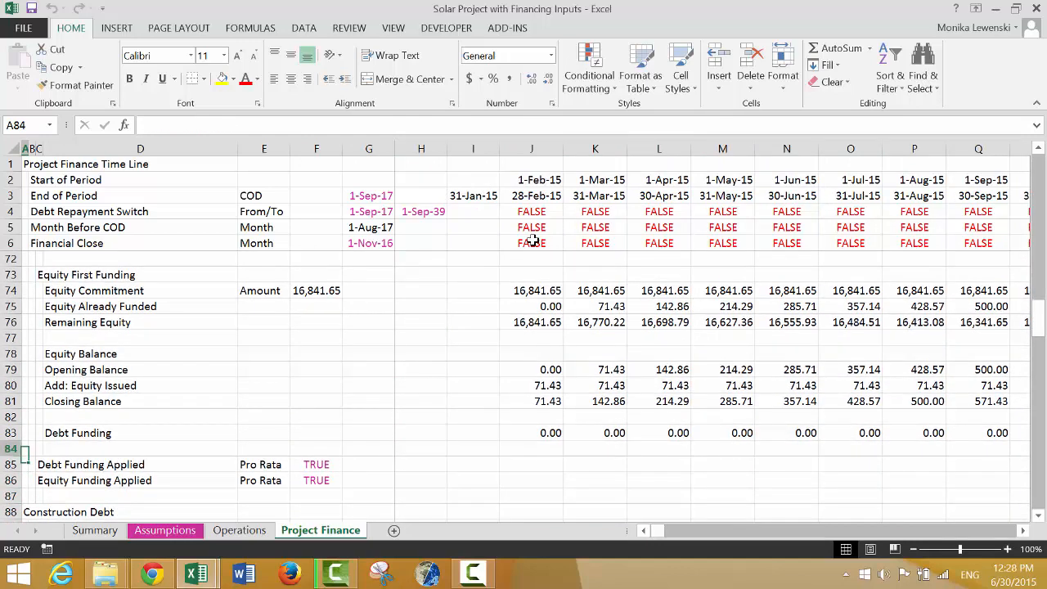
{"action": "key", "text": "Down"}
{"action": "key", "text": "Right"}
{"action": "key", "text": "Right"}
{"action": "key", "text": "Right"}
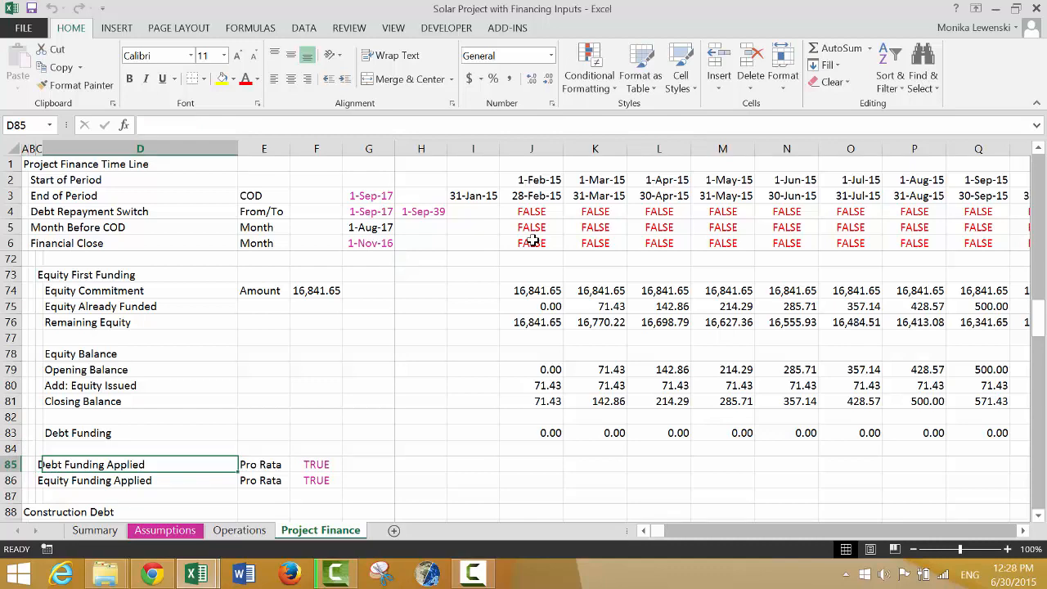
Step: Review the Equity First, Pro-Rata and debt adjustment sections upward to the Owner's Cost line among the funding needs
{"action": "key", "text": "Up"}
{"action": "key", "text": "Up"}
{"action": "key", "text": "Up"}
{"action": "key", "text": "Up"}
{"action": "key", "text": "Up"}
{"action": "key", "text": "Up"}
{"action": "key", "text": "Up"}
{"action": "key", "text": "Up"}
{"action": "key", "text": "Up"}
{"action": "key", "text": "Up"}
{"action": "key", "text": "Up"}
{"action": "key", "text": "Up"}
{"action": "key", "text": "Up"}
{"action": "key", "text": "Up"}
{"action": "key", "text": "Up"}
{"action": "key", "text": "Up"}
{"action": "key", "text": "Up"}
{"action": "key", "text": "Up"}
{"action": "key", "text": "Up"}
{"action": "key", "text": "Up"}
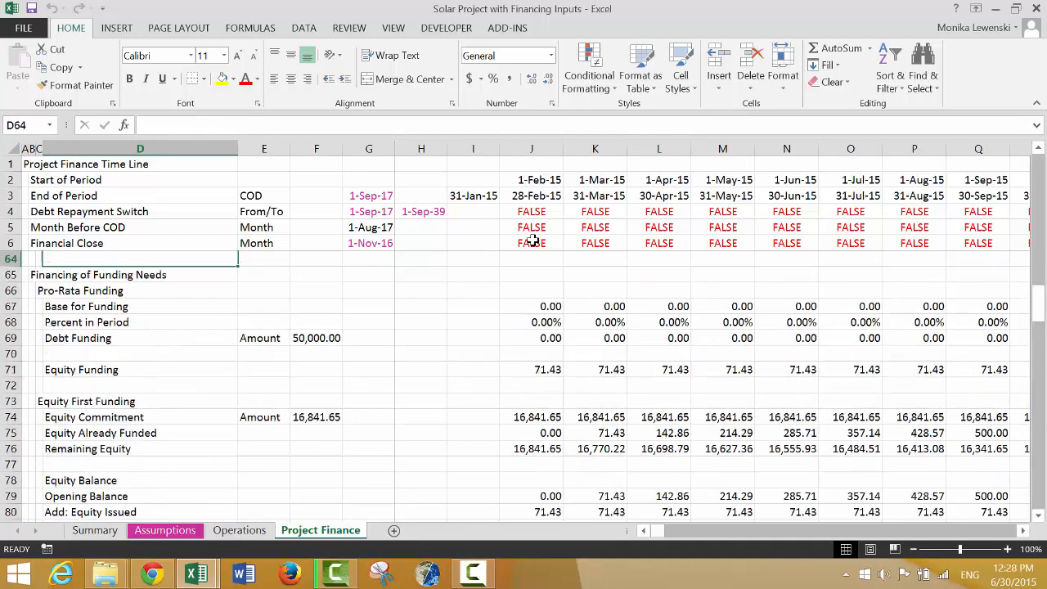
{"action": "key", "text": "Up"}
{"action": "key", "text": "Up"}
{"action": "key", "text": "Up"}
{"action": "key", "text": "Down"}
{"action": "key", "text": "Down"}
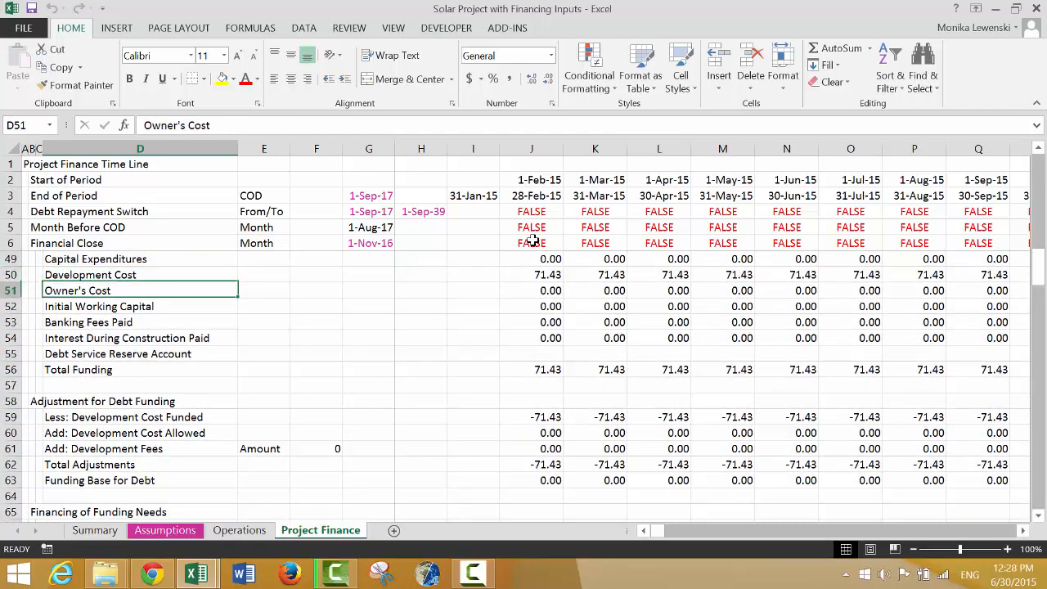
Step: Review the model downward from Total Funding through Pro-Rata and Equity First Funding to the Construction Debt section
{"action": "key", "text": "Down"}
{"action": "key", "text": "Down"}
{"action": "key", "text": "Down"}
{"action": "key", "text": "Down"}
{"action": "key", "text": "Down"}
{"action": "key", "text": "Down"}
{"action": "key", "text": "Down"}
{"action": "key", "text": "Down"}
{"action": "key", "text": "Down"}
{"action": "key", "text": "Down"}
{"action": "key", "text": "Down"}
{"action": "key", "text": "Down"}
{"action": "key", "text": "Down"}
{"action": "key", "text": "Down"}
{"action": "key", "text": "Down"}
{"action": "key", "text": "Down"}
{"action": "key", "text": "Down"}
{"action": "key", "text": "Down"}
{"action": "key", "text": "Down"}
{"action": "key", "text": "Down"}
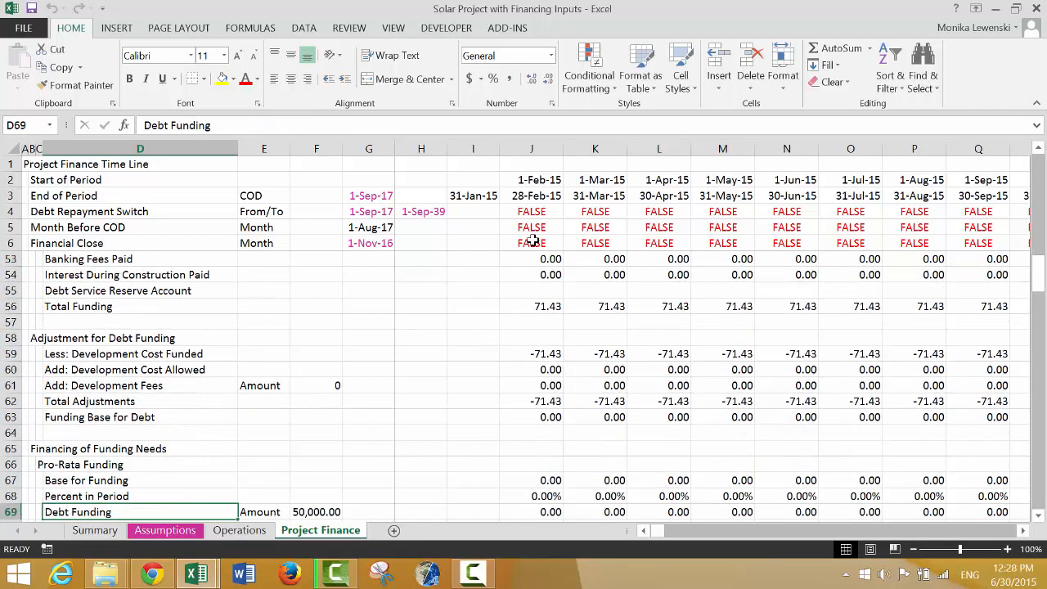
{"action": "key", "text": "Down"}
{"action": "key", "text": "Down"}
{"action": "key", "text": "Down"}
{"action": "key", "text": "Down"}
{"action": "key", "text": "Down"}
{"action": "key", "text": "Down"}
{"action": "key", "text": "Down"}
{"action": "key", "text": "Down"}
{"action": "key", "text": "Down"}
{"action": "key", "text": "Down"}
{"action": "key", "text": "Up"}
{"action": "key", "text": "Up"}
{"action": "key", "text": "Up"}
{"action": "key", "text": "Up"}
{"action": "key", "text": "Up"}
{"action": "key", "text": "Up"}
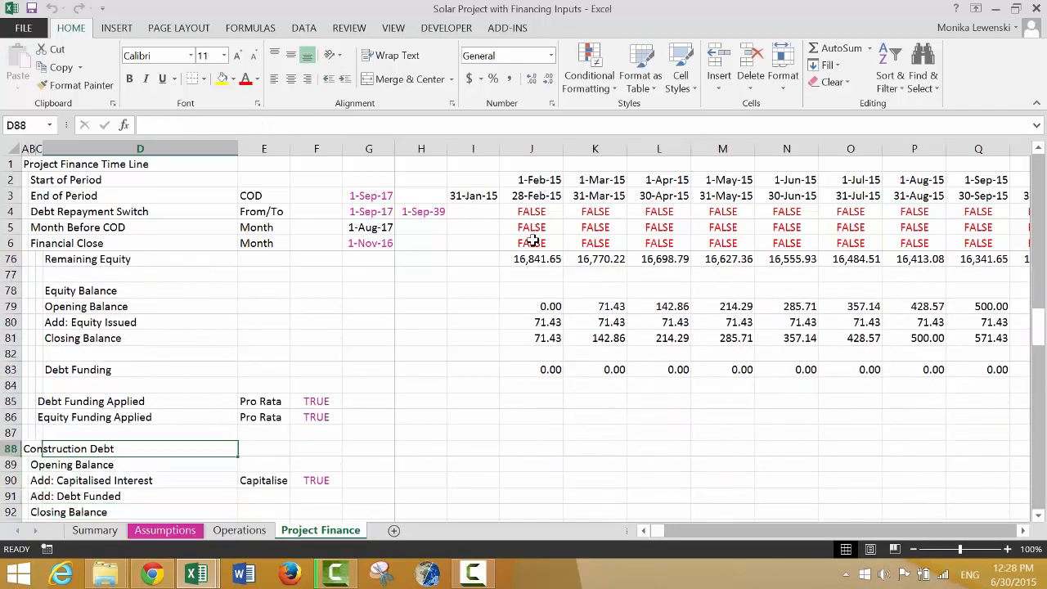
{"action": "key", "text": "Up"}
{"action": "key", "text": "Right"}
{"action": "key", "text": "Right"}
{"action": "key", "text": "Right"}
{"action": "key", "text": "Right"}
{"action": "key", "text": "Right"}
{"action": "key", "text": "Right"}
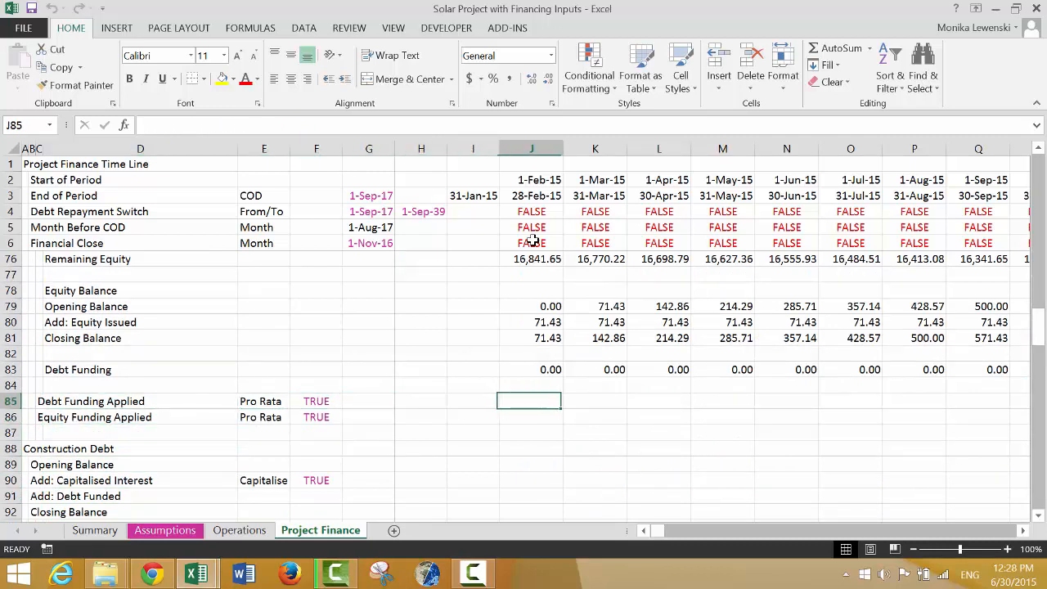
{"action": "key", "text": "Left"}
{"action": "key", "text": "Left"}
{"action": "key", "text": "Left"}
{"action": "key", "text": "Left"}
{"action": "key", "text": "Left"}
{"action": "key", "text": "Left"}
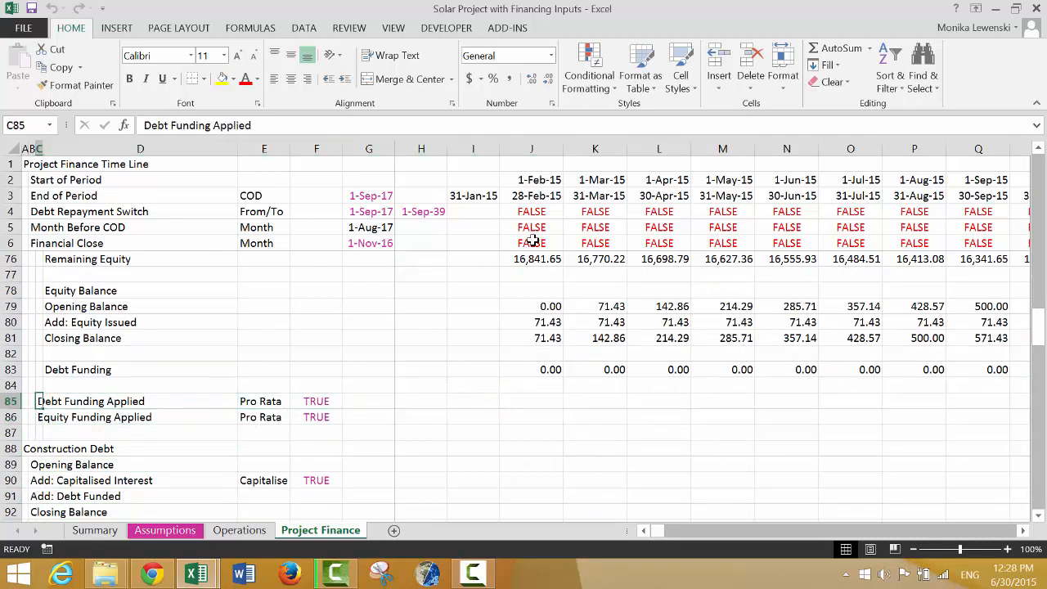
Step: Enter =IF($F85,J69,J83) in the first period of Debt Funding Applied and format it as a number with two decimals
{"action": "key", "text": "Right"}
{"action": "key", "text": "Right"}
{"action": "key", "text": "Right"}
{"action": "key", "text": "Right"}
{"action": "key", "text": "Right"}
{"action": "key", "text": "Right"}
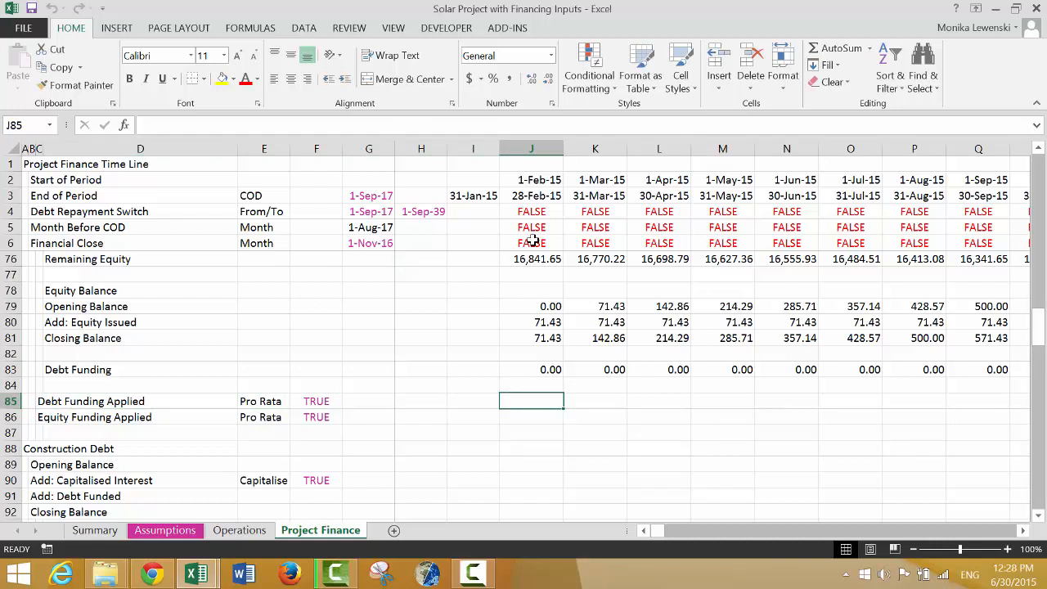
{"action": "type", "text": "=i"}
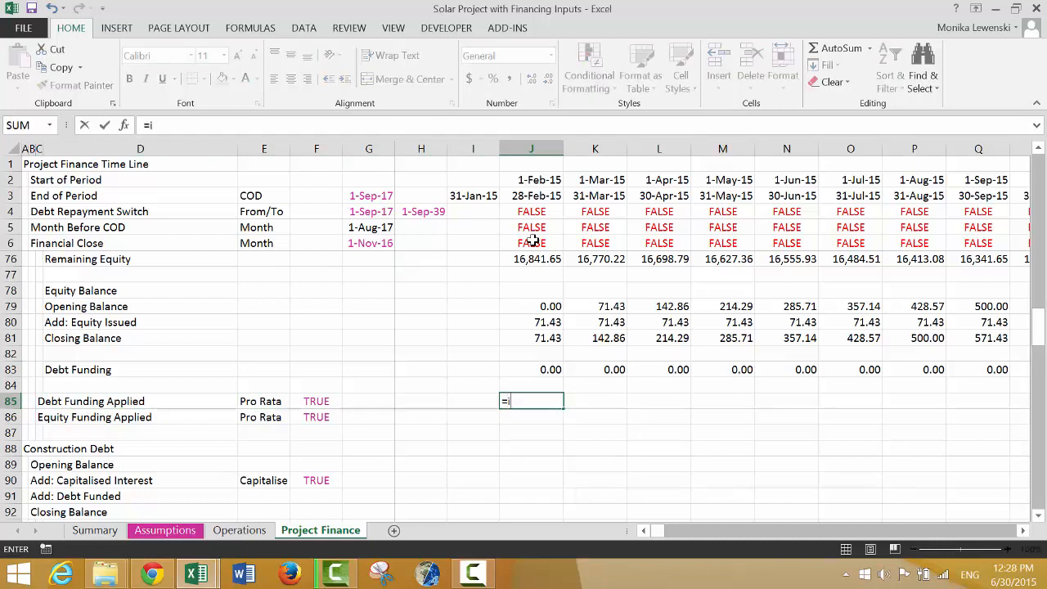
{"action": "type", "text": "f("}
{"action": "key", "text": "Left"}
{"action": "key", "text": "Left"}
{"action": "key", "text": "Left"}
{"action": "key", "text": "Left"}
{"action": "key", "text": "Left"}
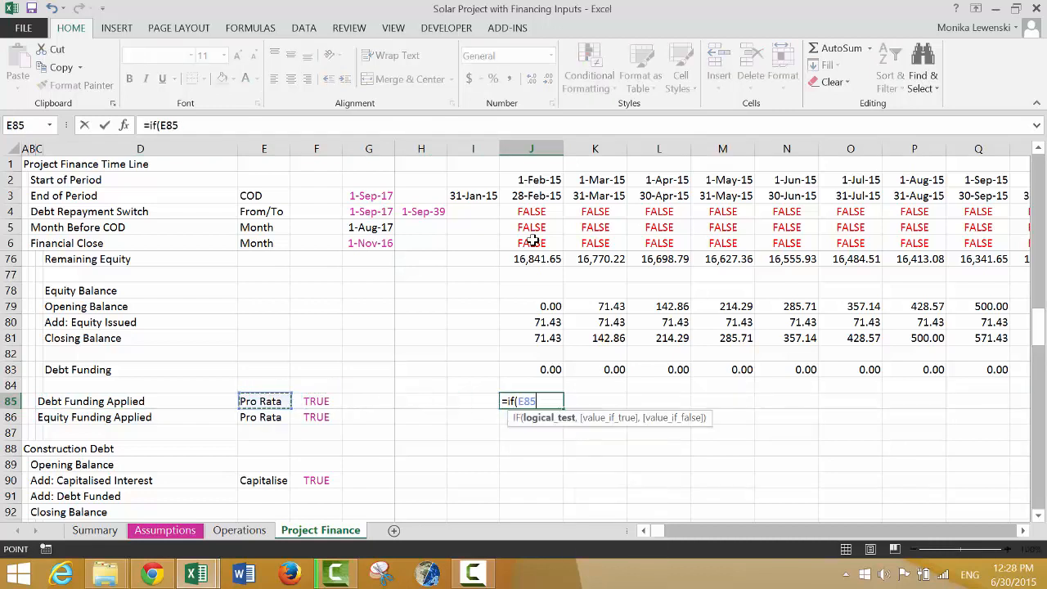
{"action": "key", "text": "Right"}
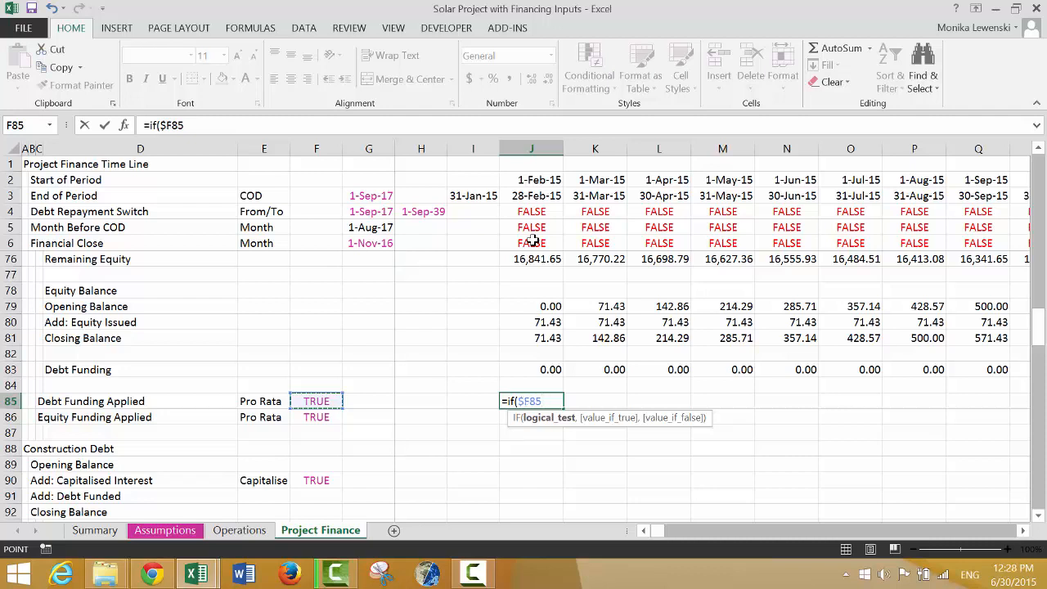
{"action": "type", "text": ","}
{"action": "key", "text": "Up"}
{"action": "key", "text": "Up"}
{"action": "key", "text": "Up"}
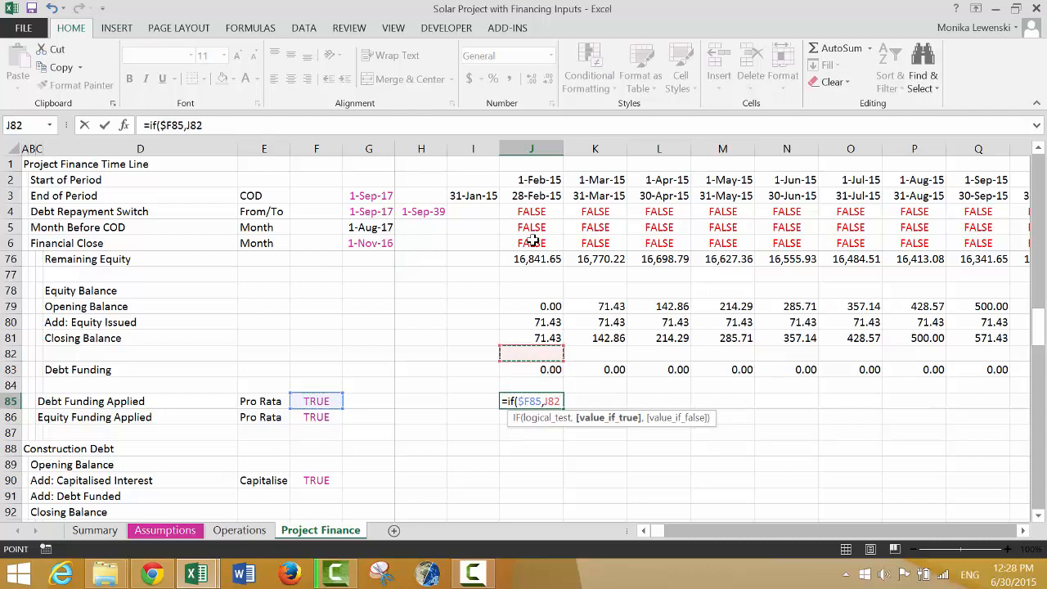
{"action": "key", "text": "Up"}
{"action": "key", "text": "Up"}
{"action": "key", "text": "Up"}
{"action": "key", "text": "Up"}
{"action": "key", "text": "Up"}
{"action": "key", "text": "Up"}
{"action": "key", "text": "Up"}
{"action": "key", "text": "Up"}
{"action": "key", "text": "Up"}
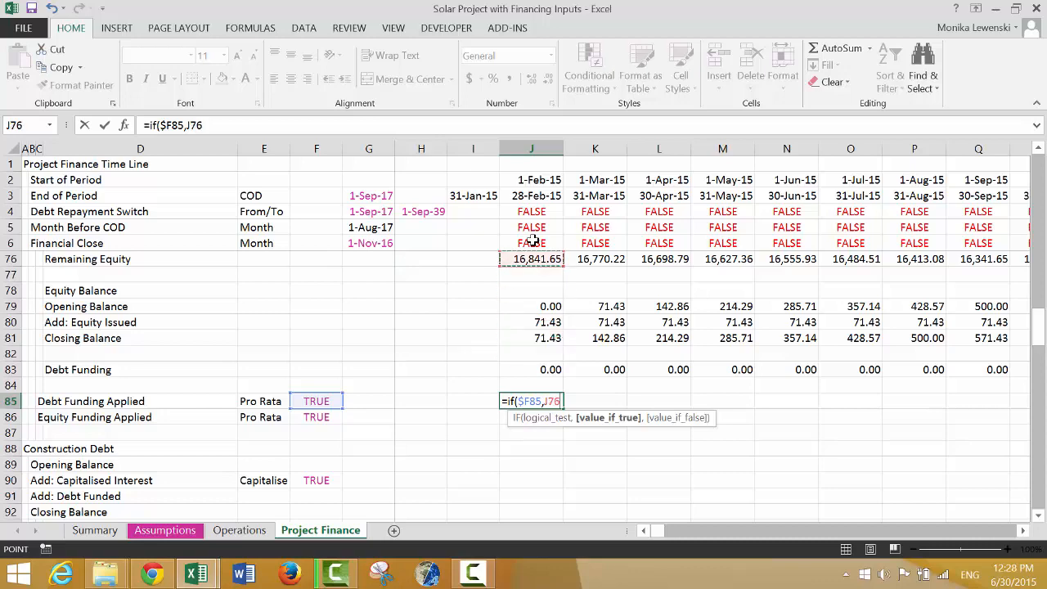
{"action": "key", "text": "Up"}
{"action": "key", "text": "Up"}
{"action": "key", "text": "Up"}
{"action": "key", "text": "Up"}
{"action": "key", "text": "Up"}
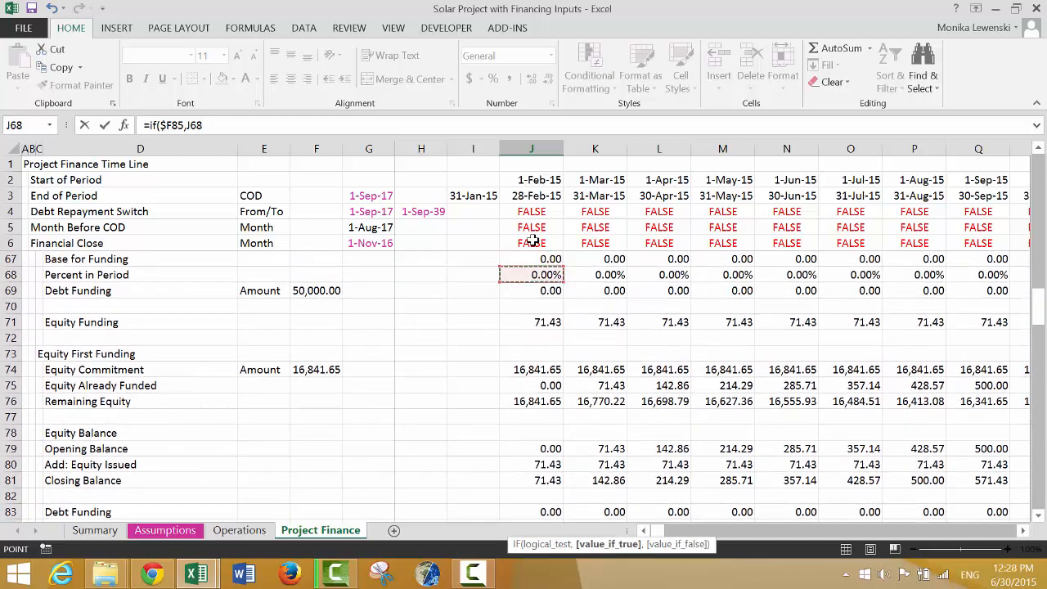
{"action": "key", "text": "Down"}
{"action": "type", "text": ","}
{"action": "key", "text": "Up"}
{"action": "key", "text": "Up"}
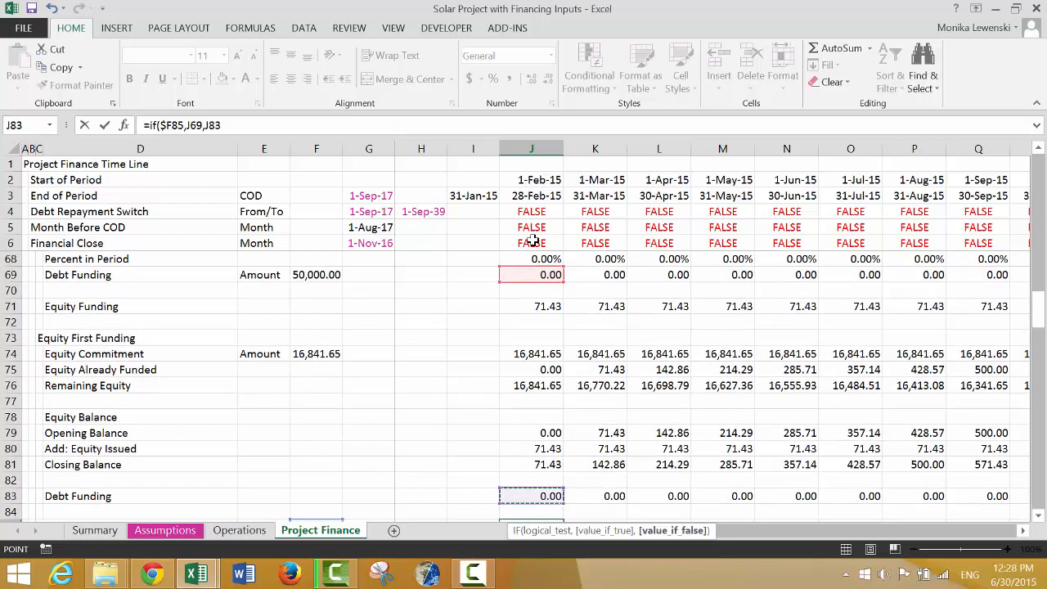
{"action": "key", "text": "Up"}
{"action": "key", "text": "Down"}
{"action": "type", "text": ")"}
{"action": "key", "text": "Return"}
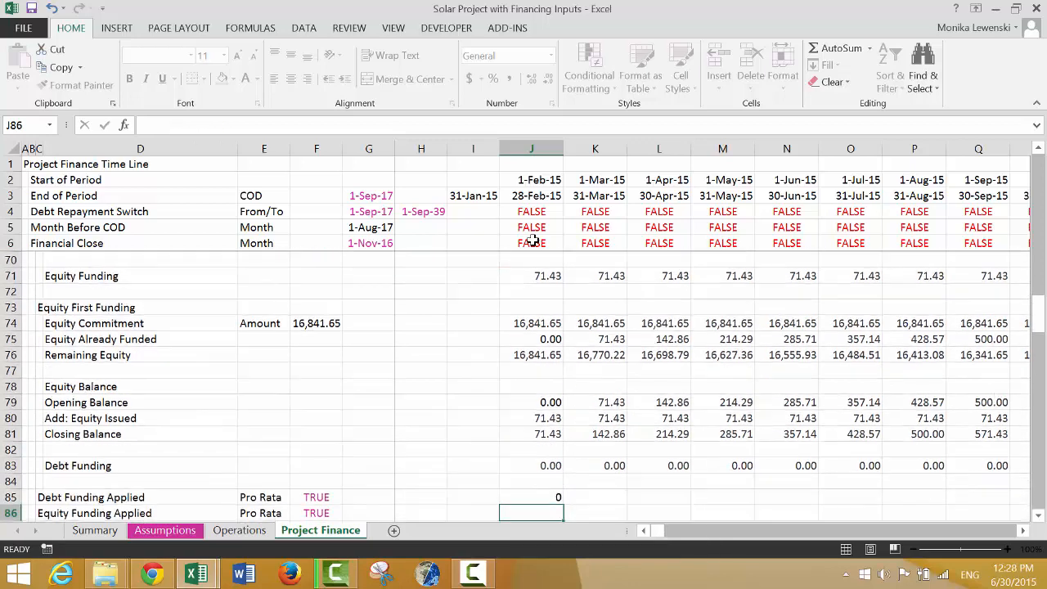
{"action": "key", "text": "Up"}
{"action": "key", "text": "Down"}
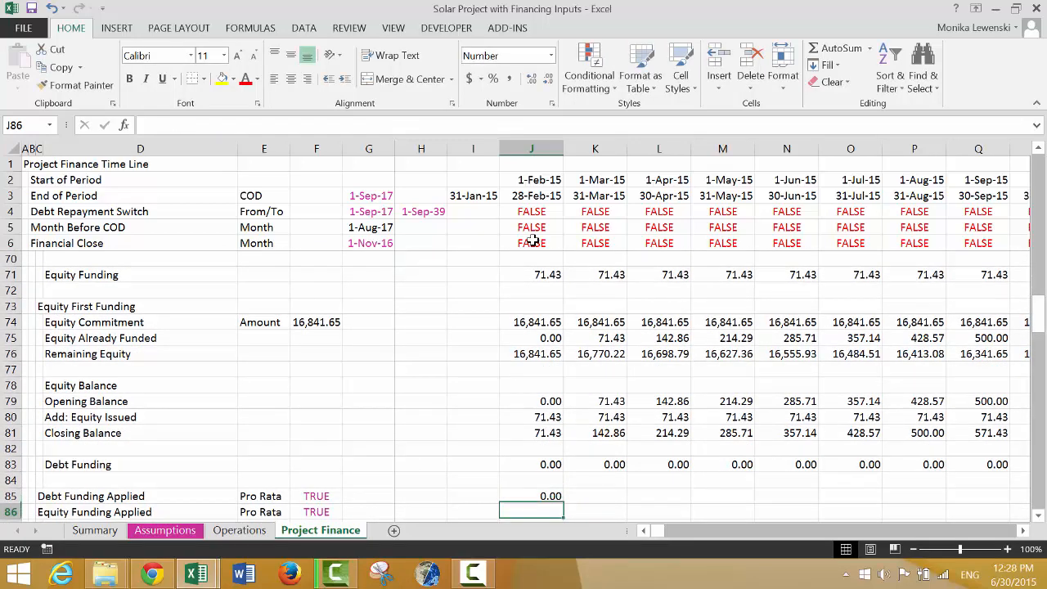
Step: Enter =IF($F$86,J71,J80) in the first period of Equity Funding Applied to choose between pro-rata and equity-first funding
{"action": "type", "text": "=if("}
{"action": "key", "text": "Left"}
{"action": "key", "text": "Left"}
{"action": "key", "text": "Left"}
{"action": "key", "text": "Left"}
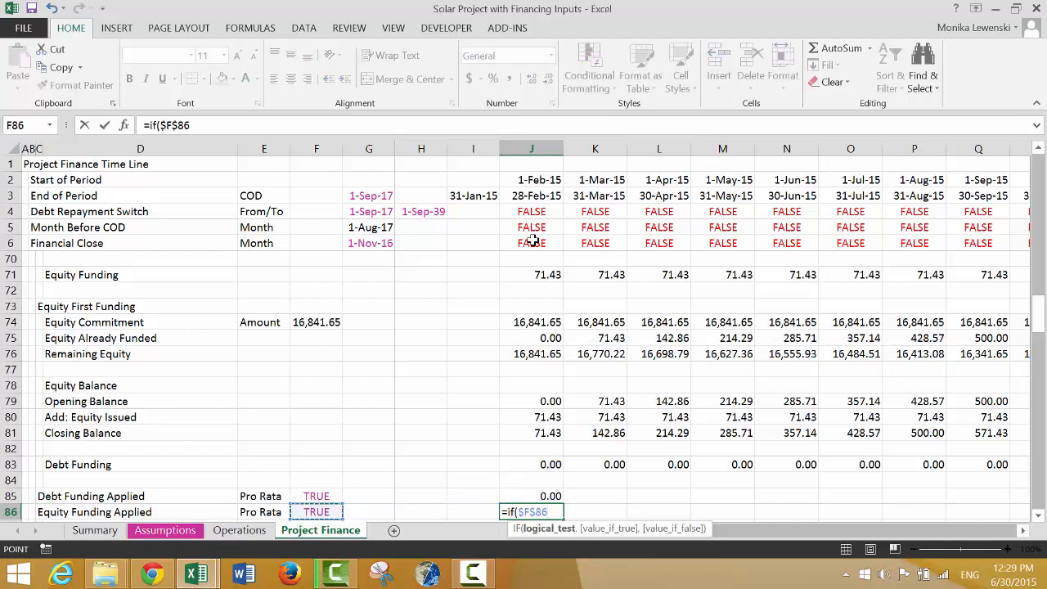
{"action": "type", "text": ","}
{"action": "key", "text": "Up"}
{"action": "key", "text": "Up"}
{"action": "key", "text": "Up"}
{"action": "key", "text": "Up"}
{"action": "key", "text": "Up"}
{"action": "key", "text": "Up"}
{"action": "key", "text": "Up"}
{"action": "key", "text": "Up"}
{"action": "key", "text": "Up"}
{"action": "key", "text": "Up"}
{"action": "key", "text": "Up"}
{"action": "key", "text": "Up"}
{"action": "key", "text": "Up"}
{"action": "key", "text": "Up"}
{"action": "key", "text": "Up"}
{"action": "key", "text": "Up"}
{"action": "key", "text": "Up"}
{"action": "key", "text": "Up"}
{"action": "key", "text": "Up"}
{"action": "key", "text": "Up"}
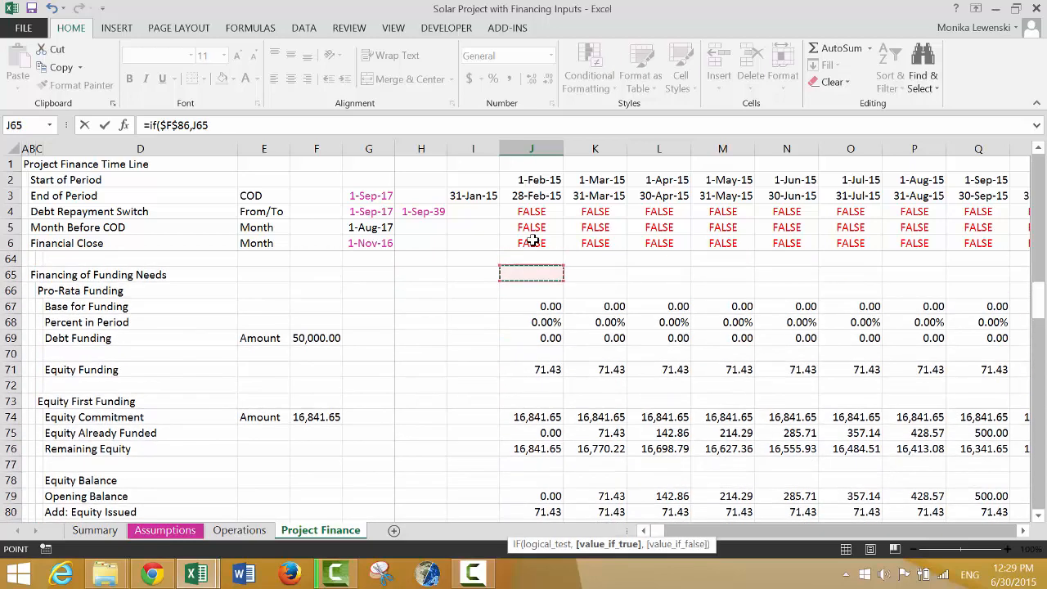
{"action": "key", "text": "Down"}
{"action": "key", "text": "Down"}
{"action": "key", "text": "Down"}
{"action": "key", "text": "Down"}
{"action": "key", "text": "Down"}
{"action": "key", "text": "Down"}
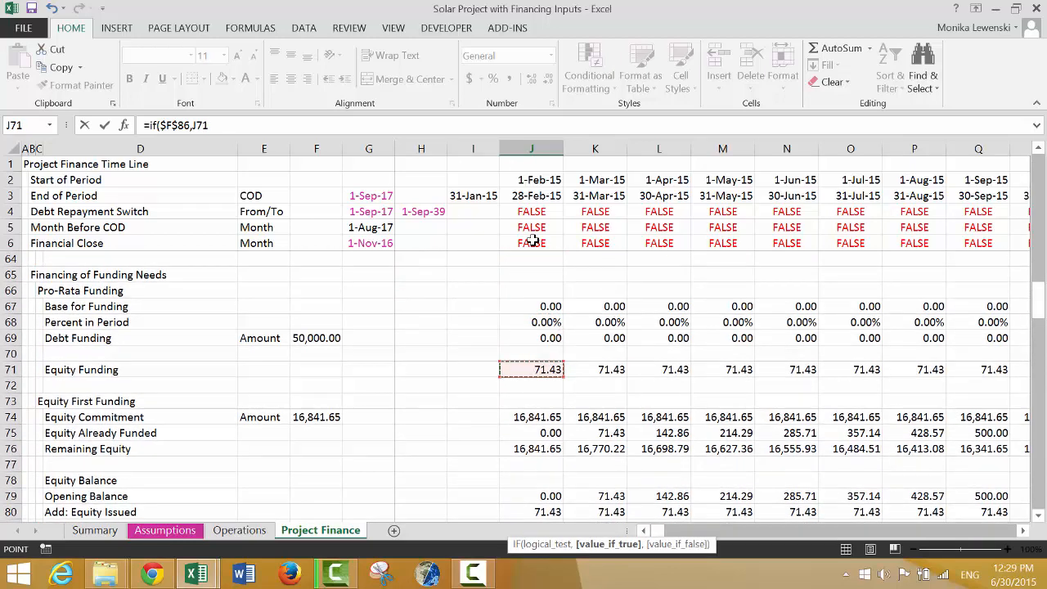
{"action": "type", "text": ","}
{"action": "key", "text": "Up"}
{"action": "key", "text": "Up"}
{"action": "key", "text": "Up"}
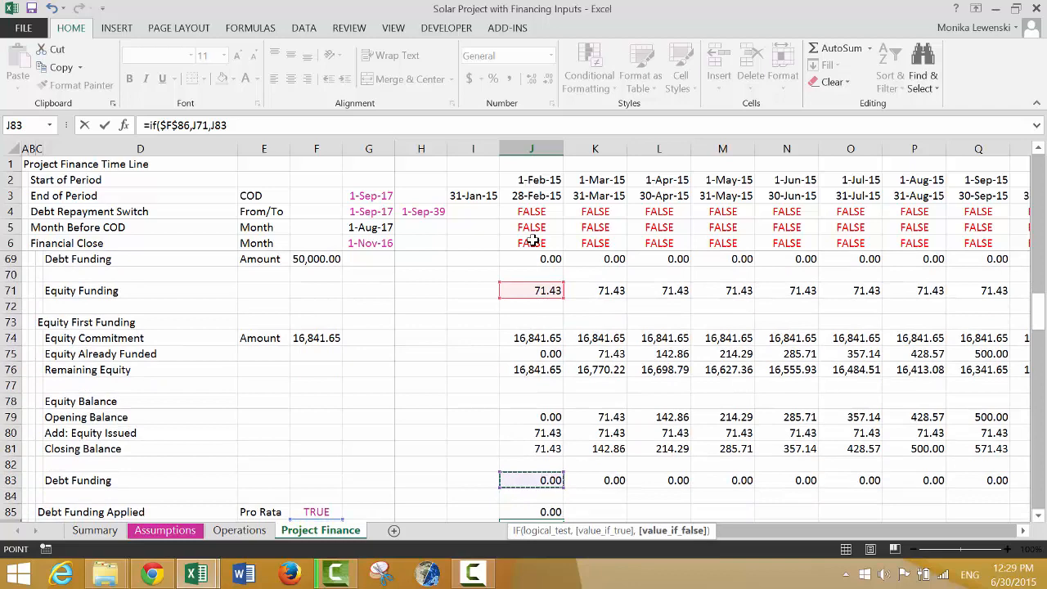
{"action": "key", "text": "Up"}
{"action": "key", "text": "Up"}
{"action": "key", "text": "Up"}
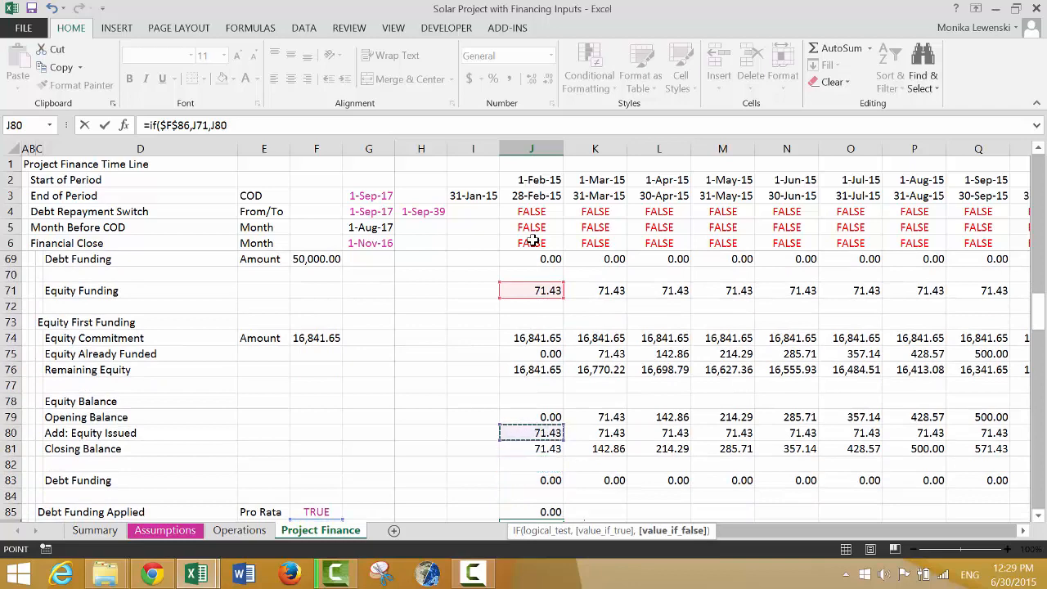
{"action": "type", "text": ")"}
{"action": "key", "text": "ctrl+Return"}
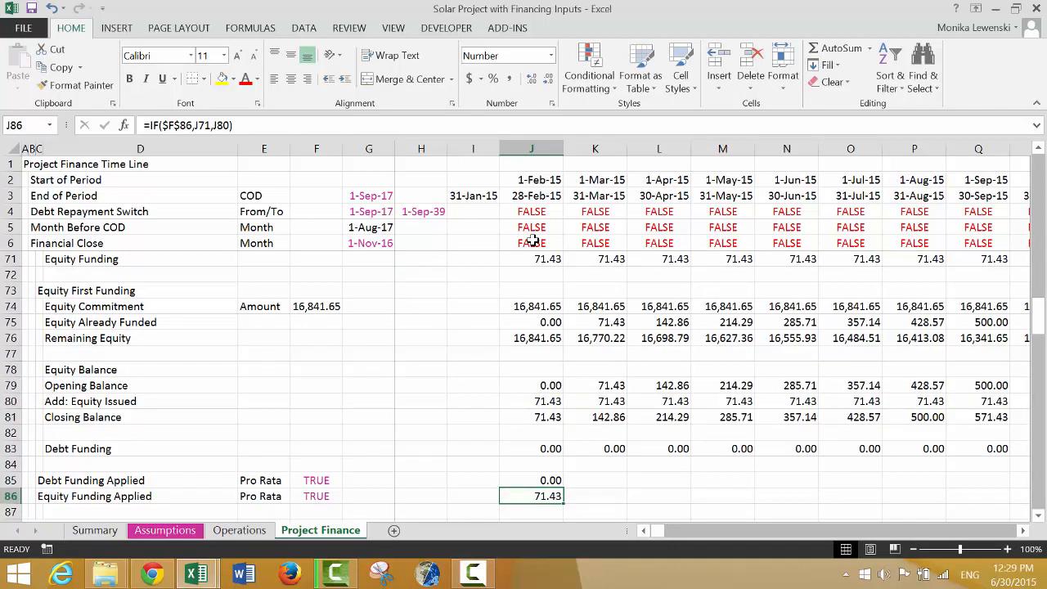
Step: Copy the Debt and Equity Funding Applied formulas across the whole timeline and check the references of the first equity formula
{"action": "key", "text": "Up"}
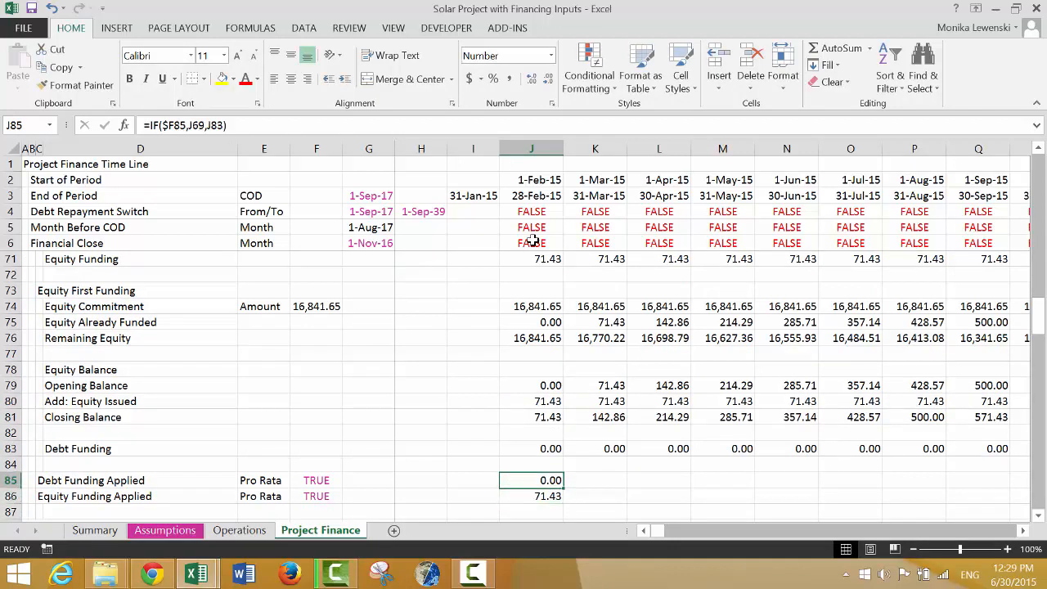
{"action": "key", "text": "shift+Down"}
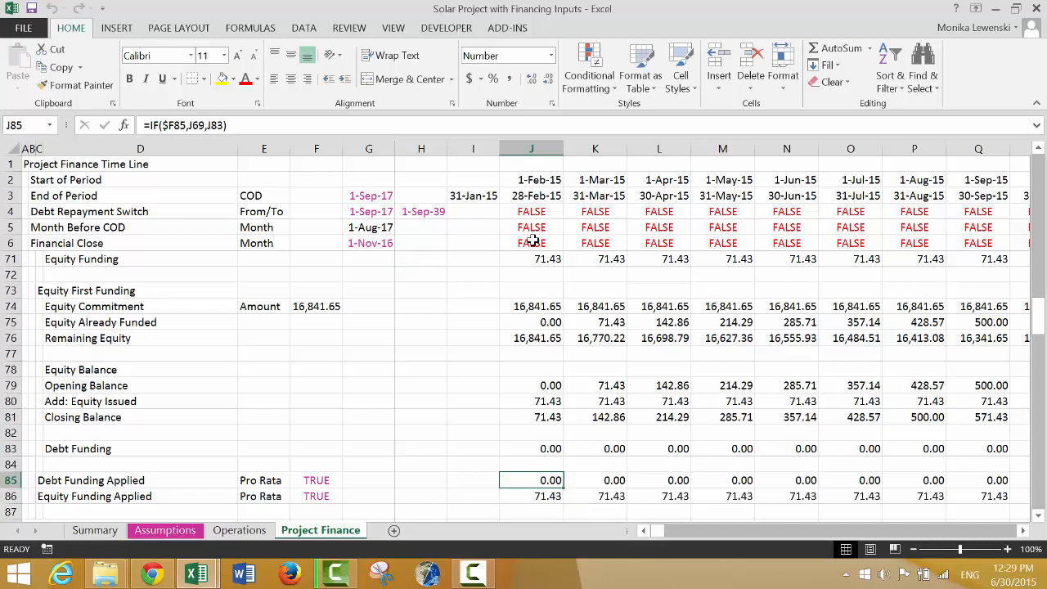
{"action": "key", "text": "Down"}
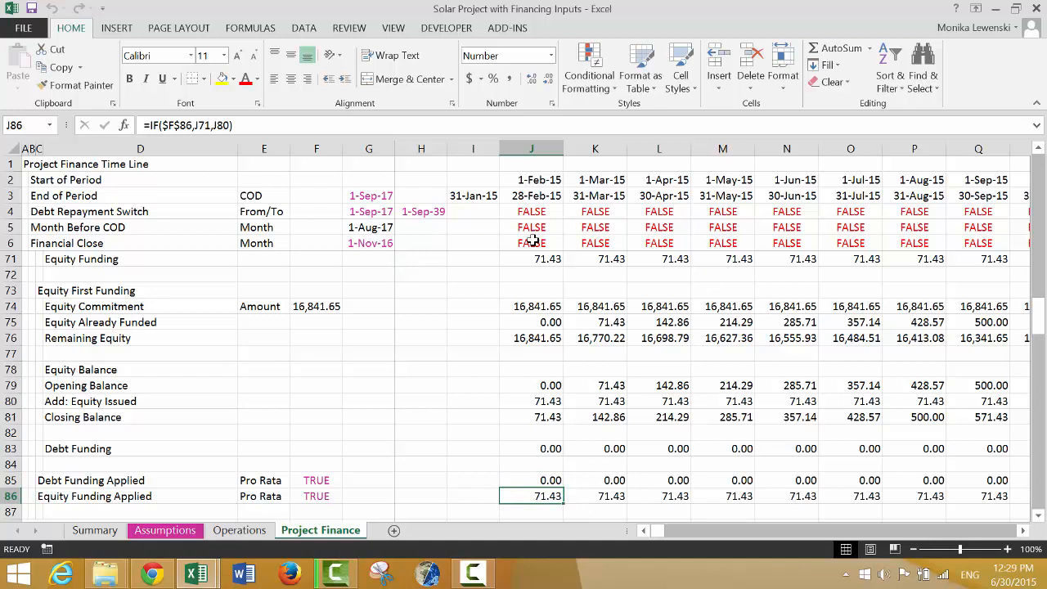
{"action": "key", "text": "F2"}
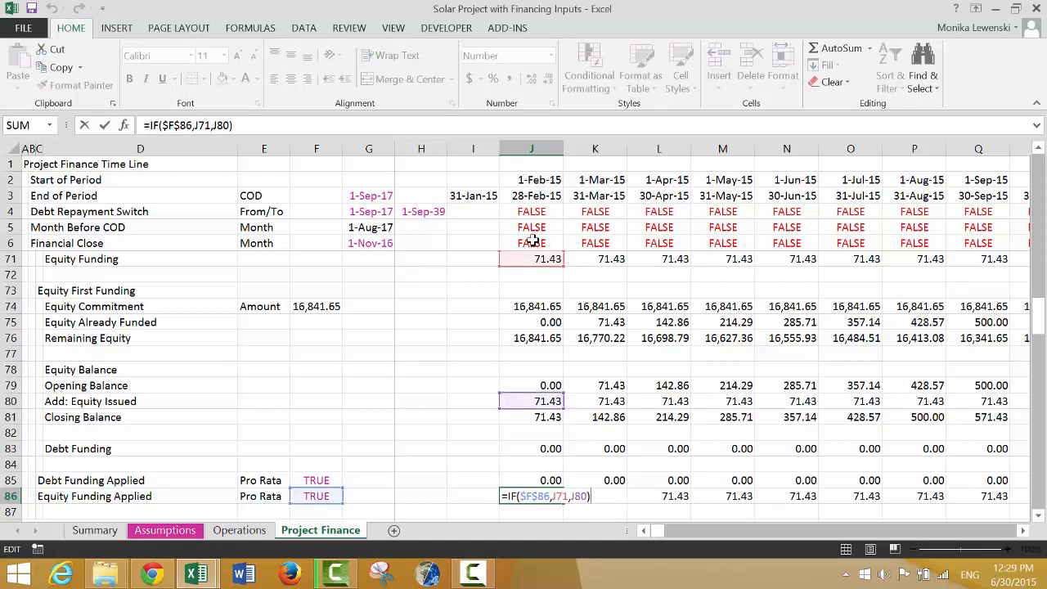
{"action": "key", "text": "Return"}
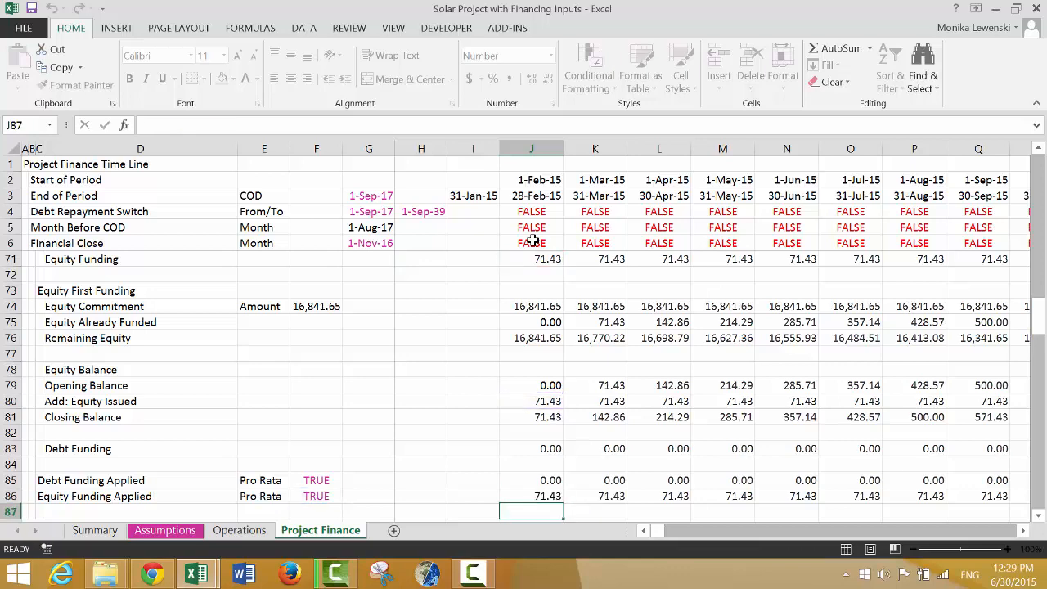
Step: Apply a top and double bottom border to the Debt and Equity Funding Applied rows, from their labels to the end of the timeline
{"action": "key", "text": "Down"}
{"action": "key", "text": "Down"}
{"action": "key", "text": "Down"}
{"action": "key", "text": "Up"}
{"action": "key", "text": "Up"}
{"action": "key", "text": "Up"}
{"action": "key", "text": "Up"}
{"action": "key", "text": "Up"}
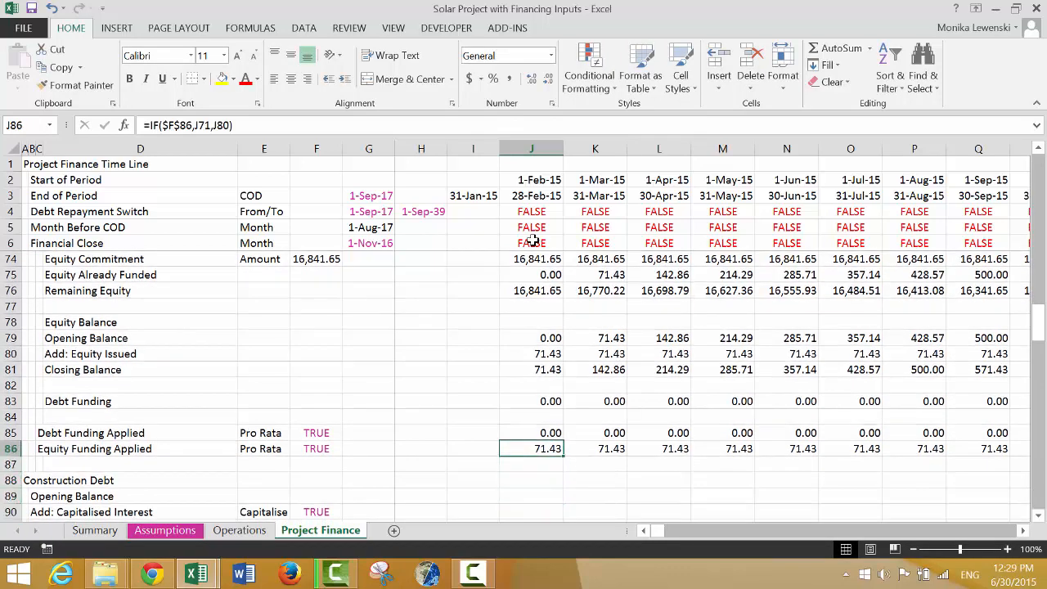
{"action": "key", "text": "Left"}
{"action": "key", "text": "Left"}
{"action": "key", "text": "Left"}
{"action": "key", "text": "Left"}
{"action": "key", "text": "Left"}
{"action": "key", "text": "Left"}
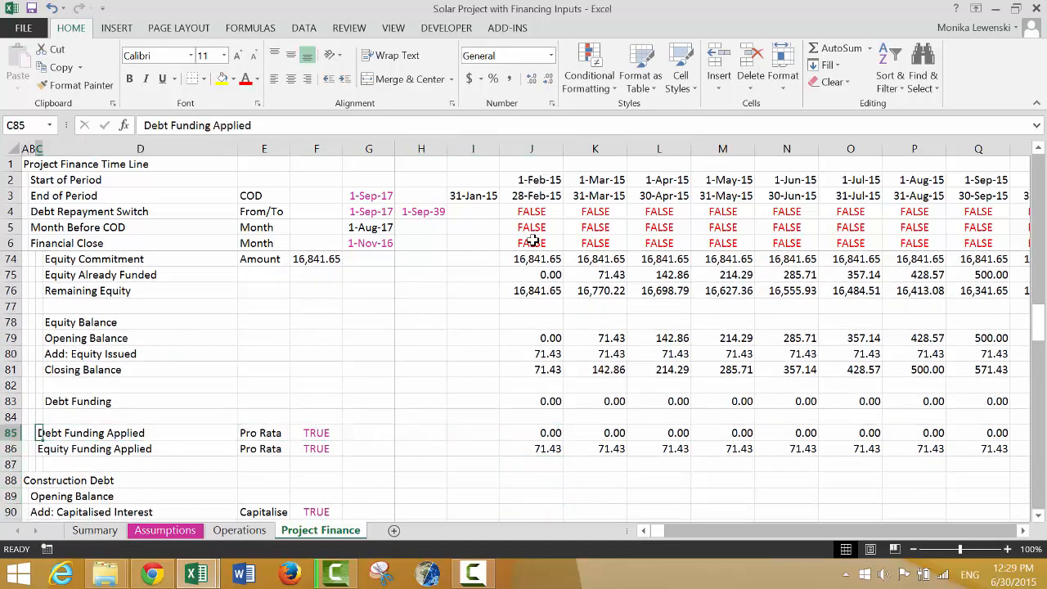
{"action": "key", "text": "shift+Right"}
{"action": "key", "text": "shift+Down"}
{"action": "key", "text": "shift+Right"}
{"action": "key", "text": "shift+Right"}
{"action": "key", "text": "shift+Right"}
{"action": "key", "text": "shift+Right"}
{"action": "key", "text": "shift+Right"}
{"action": "key", "text": "ctrl+shift+Right"}
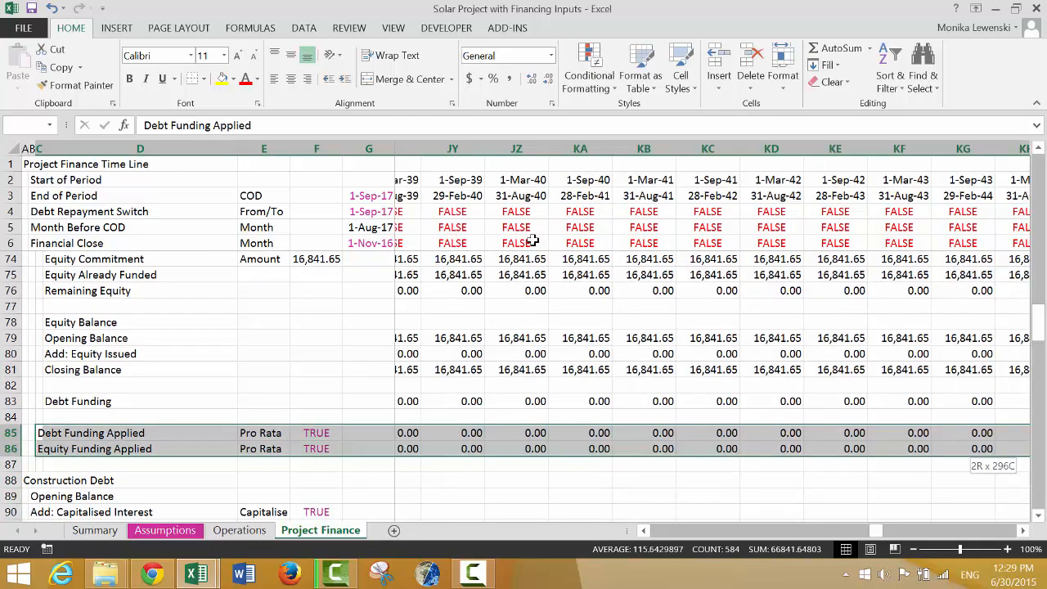
{"action": "left_click", "coordinate": [204, 79]}
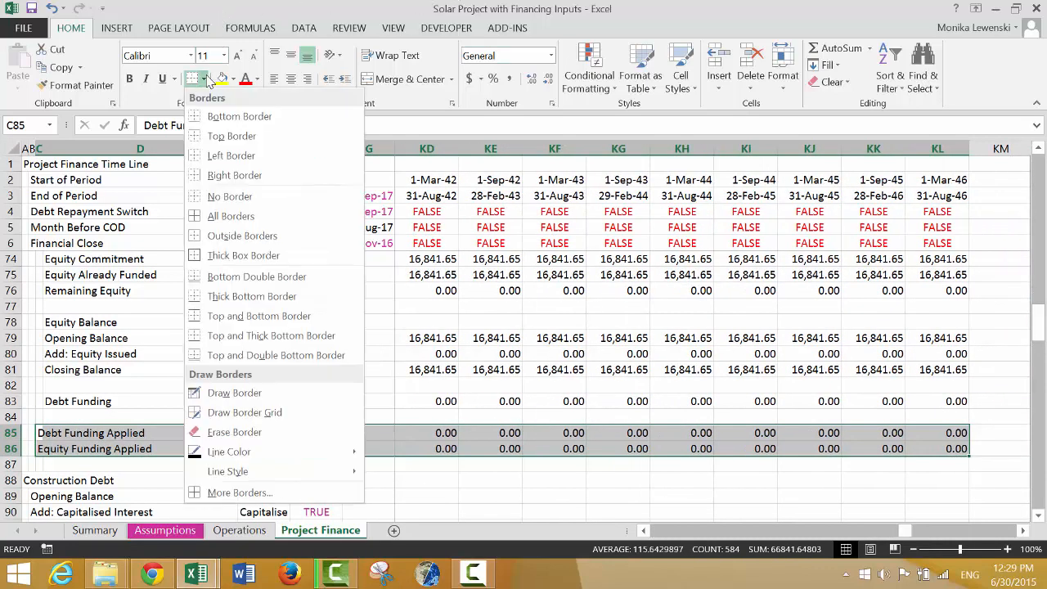
{"action": "left_click", "coordinate": [197, 356]}
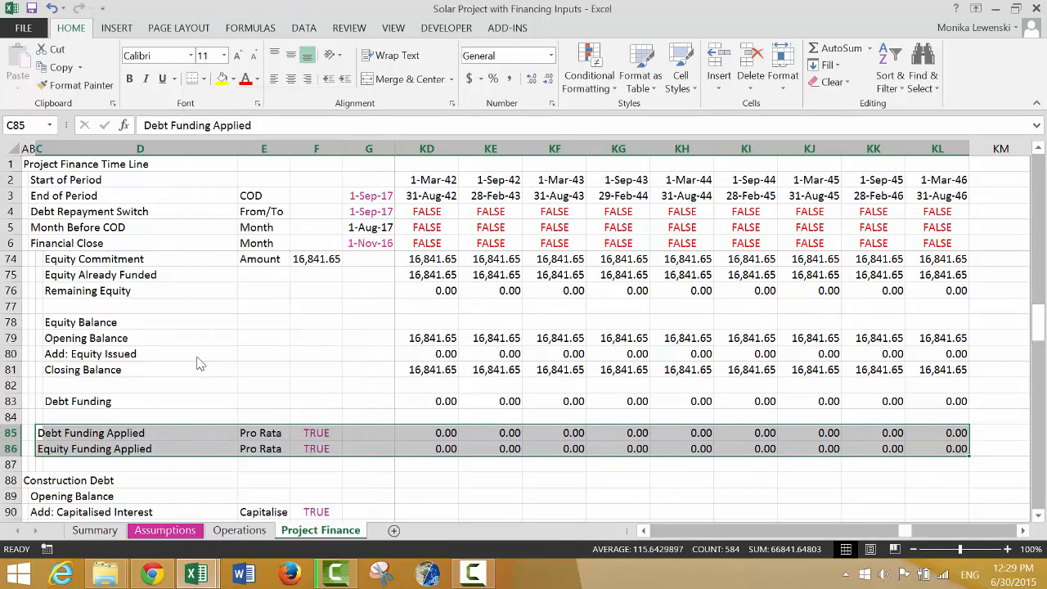
{"action": "key", "text": "Down"}
Step: Add the same top and double bottom border to the Debt Funding Applied row alone, across the full timeline
{"action": "key", "text": "Up"}
{"action": "key", "text": "Up"}
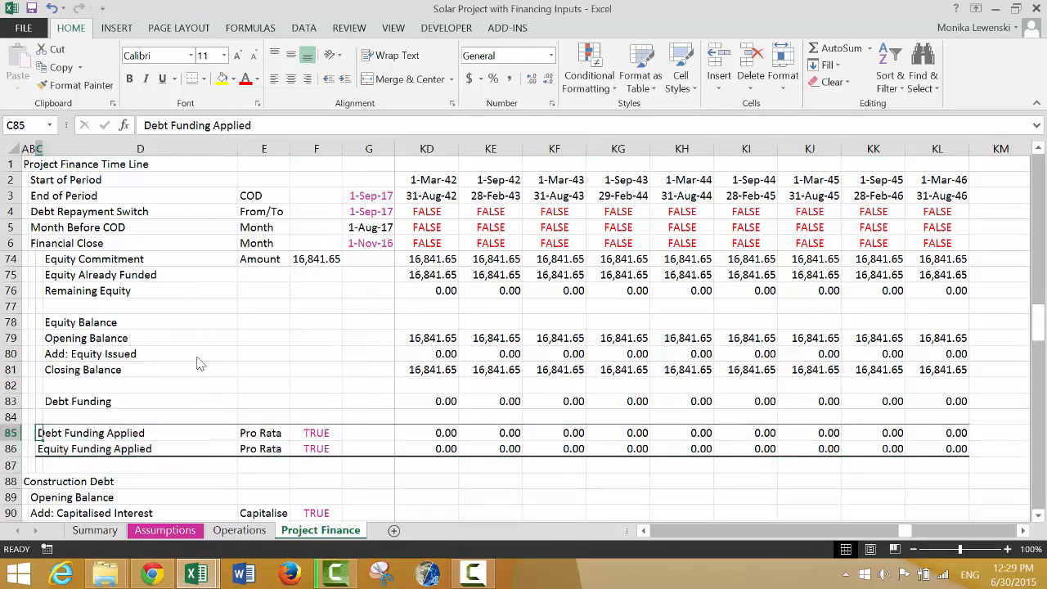
{"action": "key", "text": "ctrl+shift+Right"}
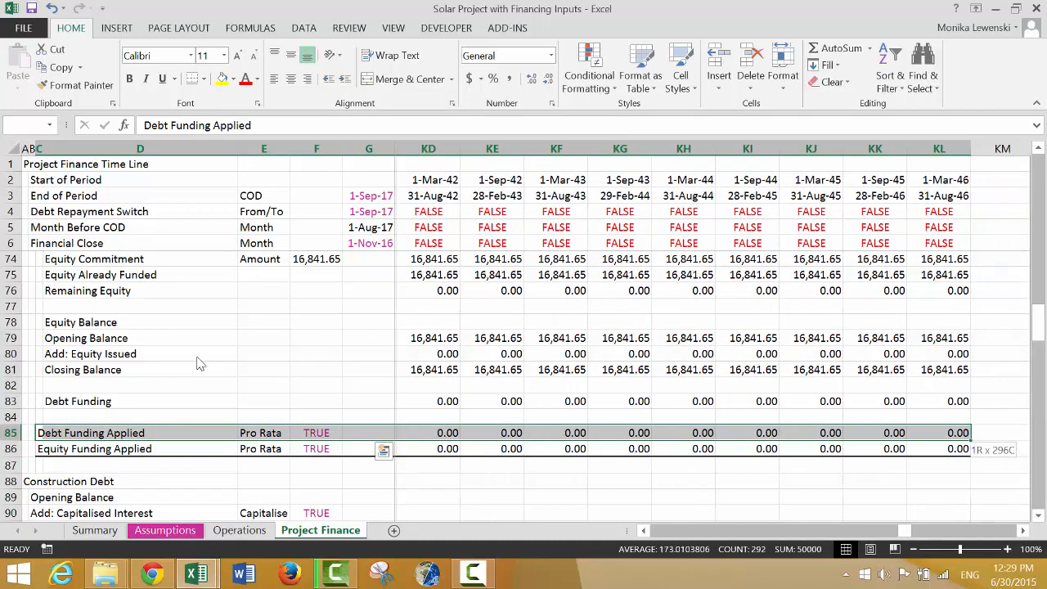
{"action": "left_click", "coordinate": [194, 79]}
Step: Enter =I92 in the first period of the Construction Debt Opening Balance to pick up the previous period's Closing Balance
{"action": "key", "text": "Down"}
{"action": "key", "text": "Down"}
{"action": "key", "text": "Down"}
{"action": "key", "text": "Down"}
{"action": "key", "text": "Down"}
{"action": "key", "text": "Down"}
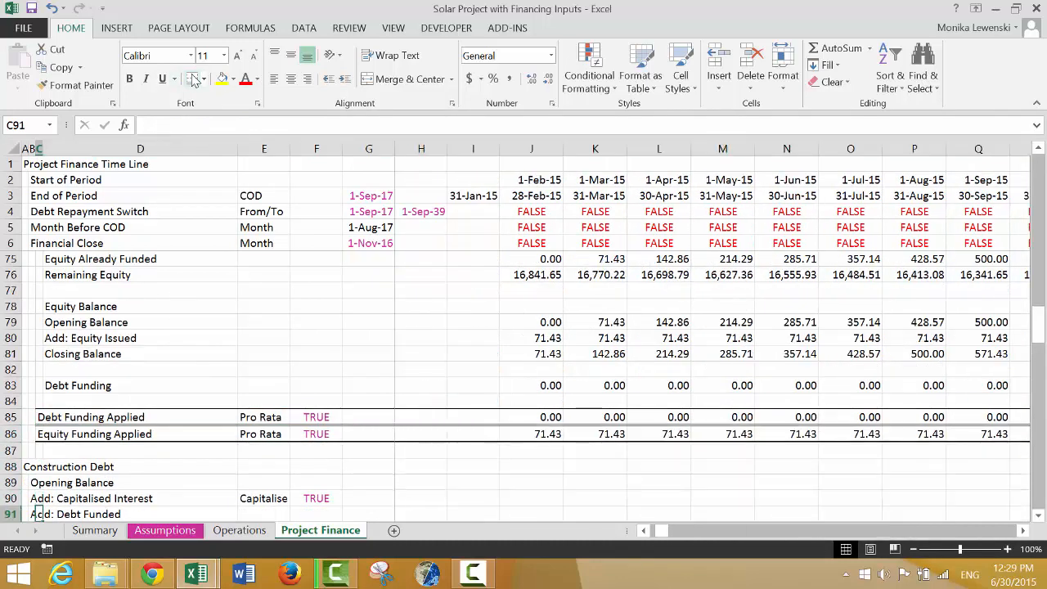
{"action": "key", "text": "Right"}
{"action": "key", "text": "Right"}
{"action": "key", "text": "Right"}
{"action": "key", "text": "Right"}
{"action": "key", "text": "Right"}
{"action": "key", "text": "Right"}
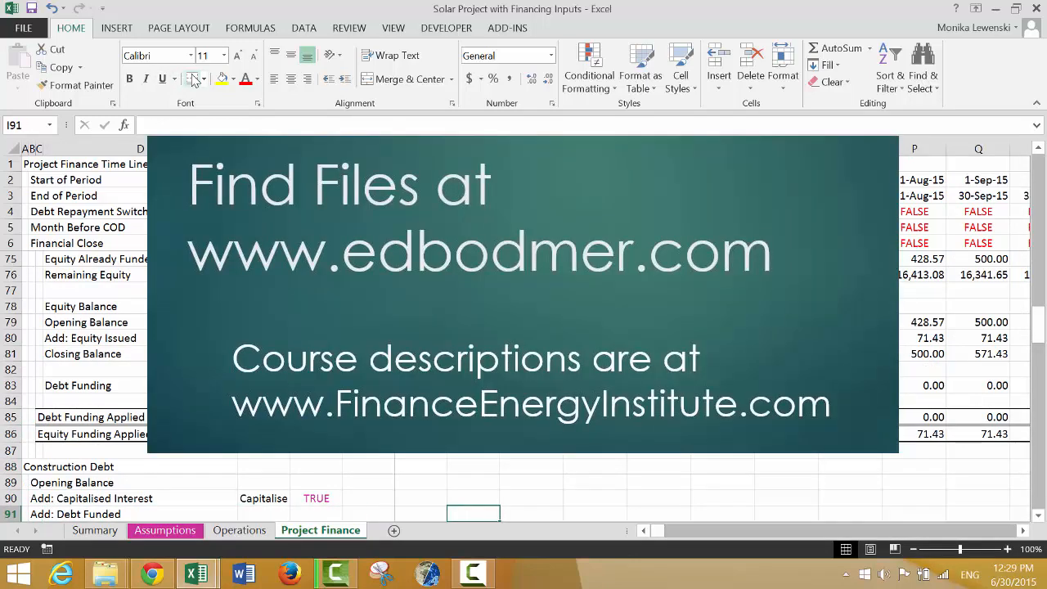
{"action": "key", "text": "Right"}
{"action": "key", "text": "Right"}
{"action": "key", "text": "Down"}
{"action": "key", "text": "Down"}
{"action": "key", "text": "Down"}
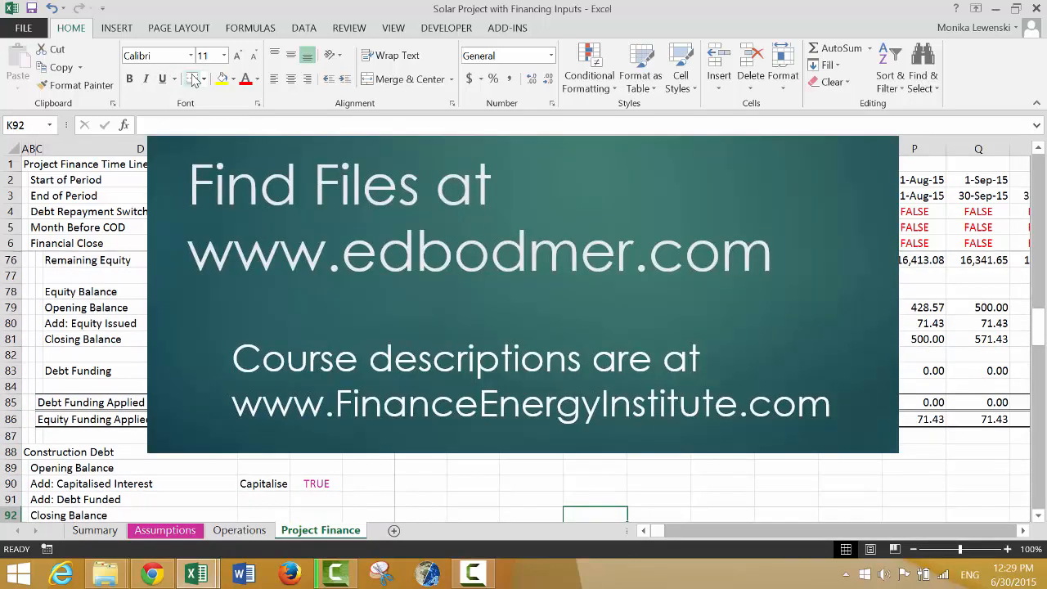
{"action": "key", "text": "Up"}
{"action": "key", "text": "Up"}
{"action": "key", "text": "Up"}
{"action": "key", "text": "Up"}
{"action": "key", "text": "Up"}
{"action": "key", "text": "Left"}
{"action": "key", "text": "Left"}
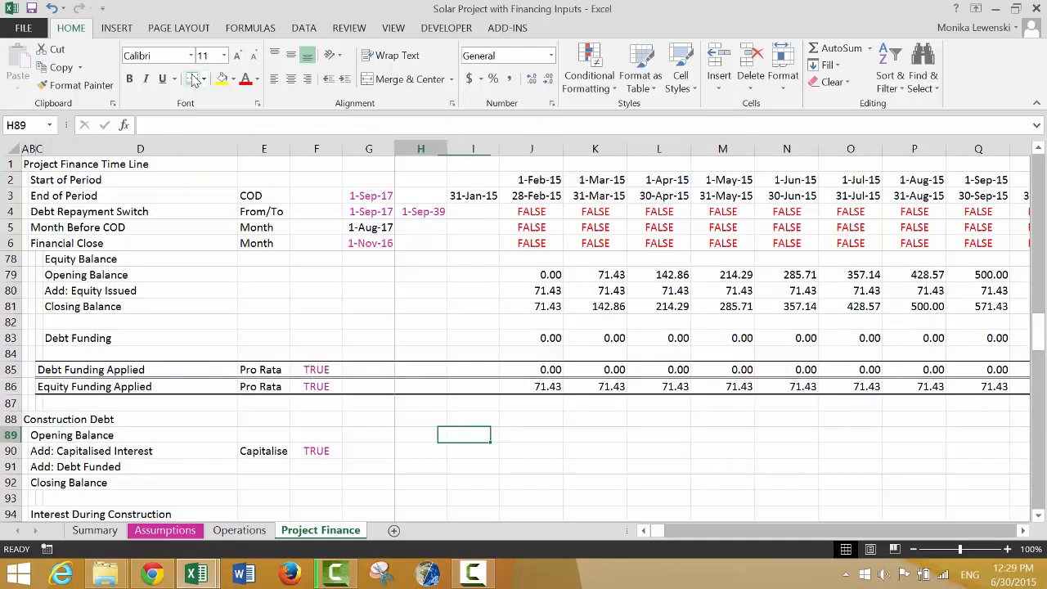
{"action": "key", "text": "Right"}
{"action": "type", "text": "="}
{"action": "key", "text": "Down"}
{"action": "key", "text": "Down"}
{"action": "key", "text": "Down"}
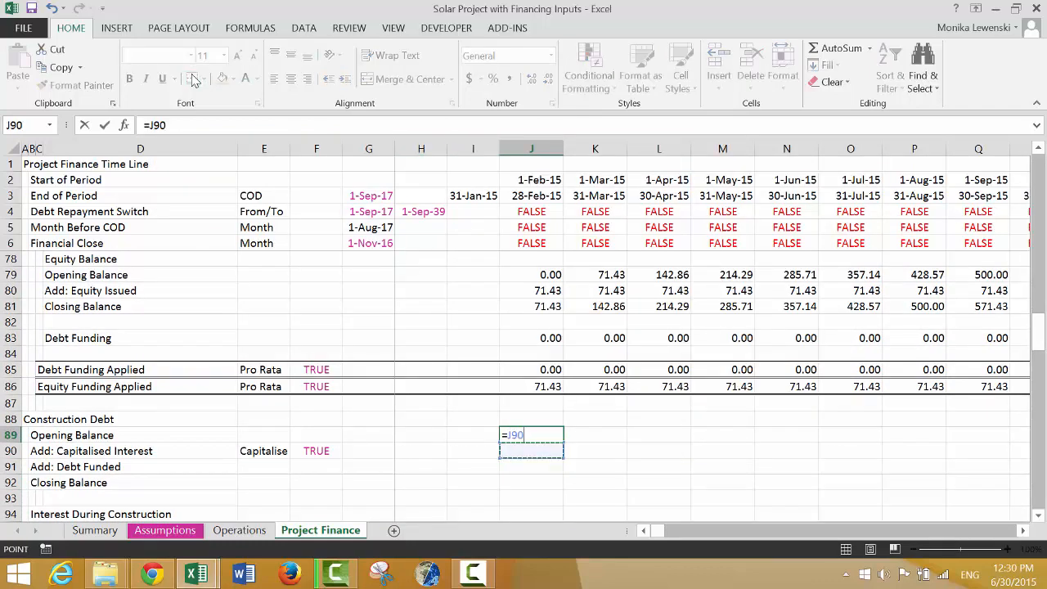
{"action": "key", "text": "Left"}
{"action": "key", "text": "Return"}
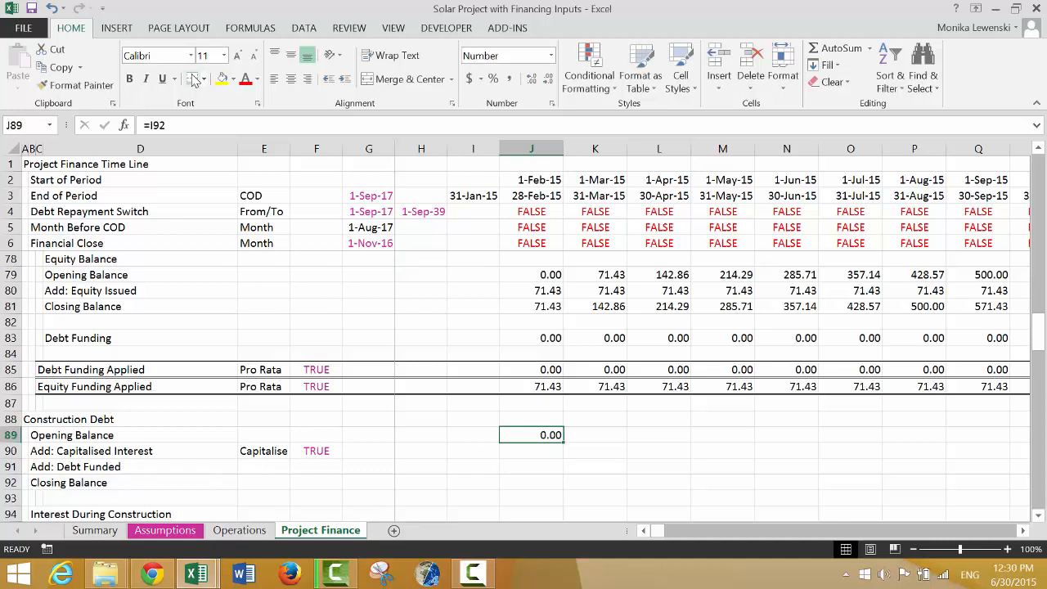
Step: Enter =J105+J117 in the first period of Add: Capitalised Interest to combine capitalised interest and capitalised fees, formatted with two decimals
{"action": "key", "text": "Down"}
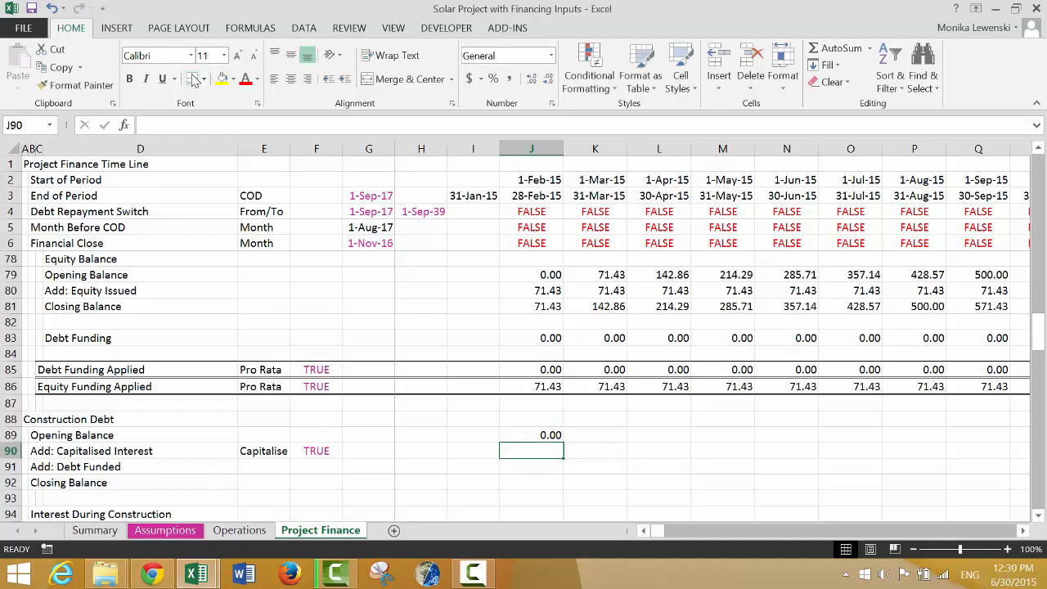
{"action": "type", "text": "="}
{"action": "key", "text": "Down"}
{"action": "key", "text": "Down"}
{"action": "key", "text": "Down"}
{"action": "key", "text": "Down"}
{"action": "key", "text": "Down"}
{"action": "key", "text": "Down"}
{"action": "key", "text": "Down"}
{"action": "key", "text": "Down"}
{"action": "key", "text": "Down"}
{"action": "key", "text": "Down"}
{"action": "key", "text": "Down"}
{"action": "key", "text": "Down"}
{"action": "key", "text": "Down"}
{"action": "key", "text": "Down"}
{"action": "key", "text": "Down"}
{"action": "key", "text": "Down"}
{"action": "key", "text": "Down"}
{"action": "key", "text": "Down"}
{"action": "key", "text": "Down"}
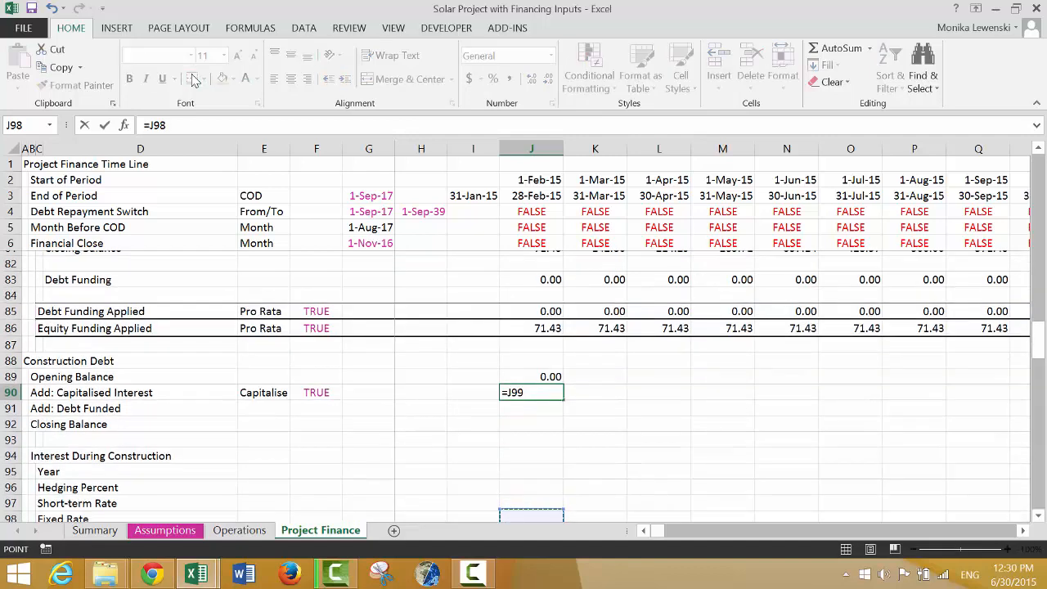
{"action": "key", "text": "Down"}
{"action": "key", "text": "Down"}
{"action": "key", "text": "Down"}
{"action": "key", "text": "Down"}
{"action": "key", "text": "Down"}
{"action": "key", "text": "Down"}
{"action": "key", "text": "Down"}
{"action": "key", "text": "Down"}
{"action": "key", "text": "Down"}
{"action": "key", "text": "Down"}
{"action": "key", "text": "Down"}
{"action": "key", "text": "Down"}
{"action": "key", "text": "Down"}
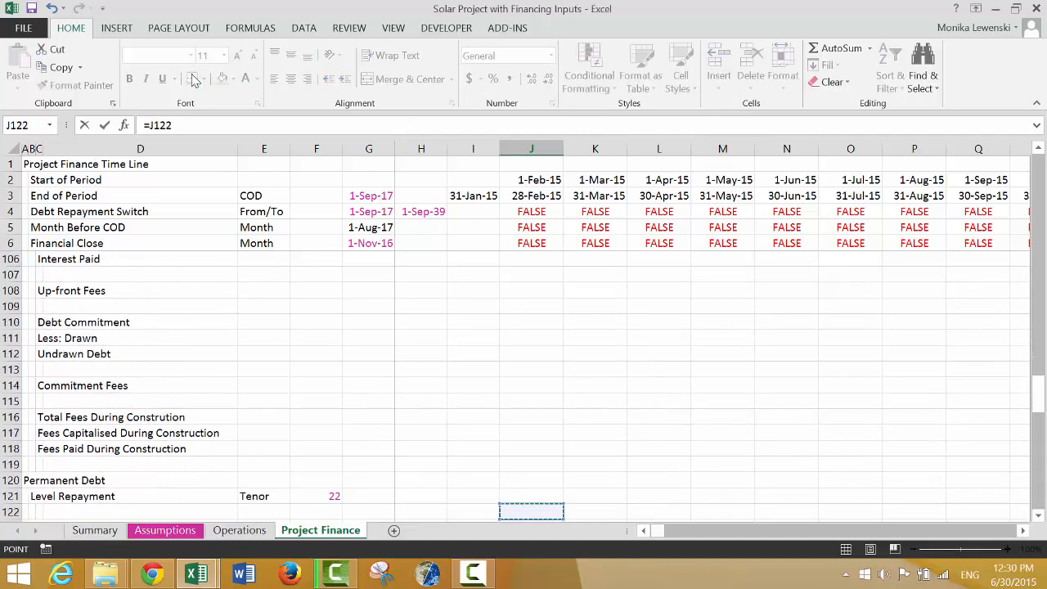
{"action": "key", "text": "Up"}
{"action": "key", "text": "Up"}
{"action": "key", "text": "Up"}
{"action": "key", "text": "Up"}
{"action": "key", "text": "Up"}
{"action": "key", "text": "Up"}
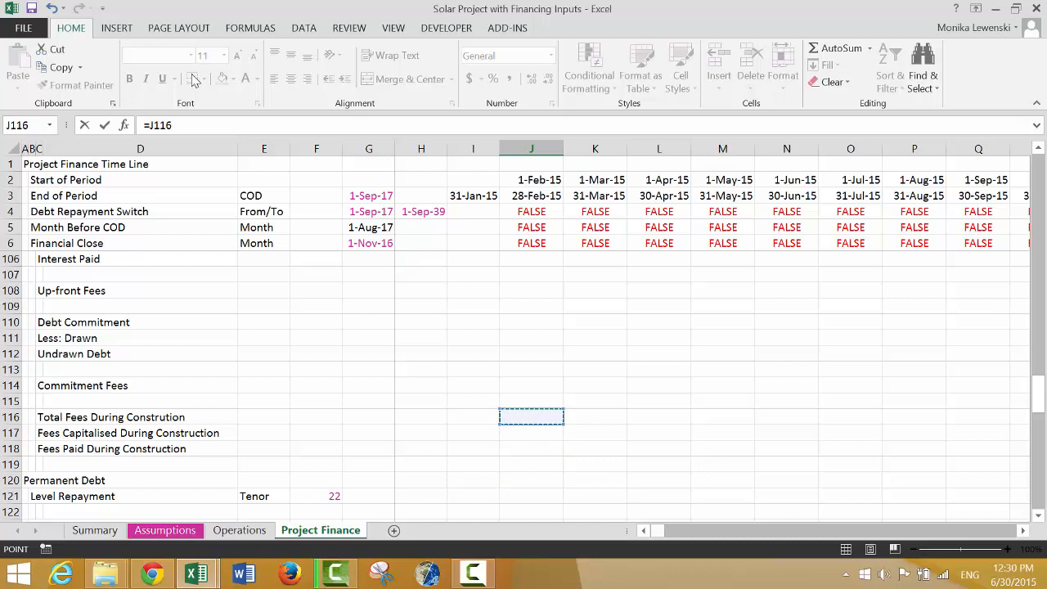
{"action": "key", "text": "Down"}
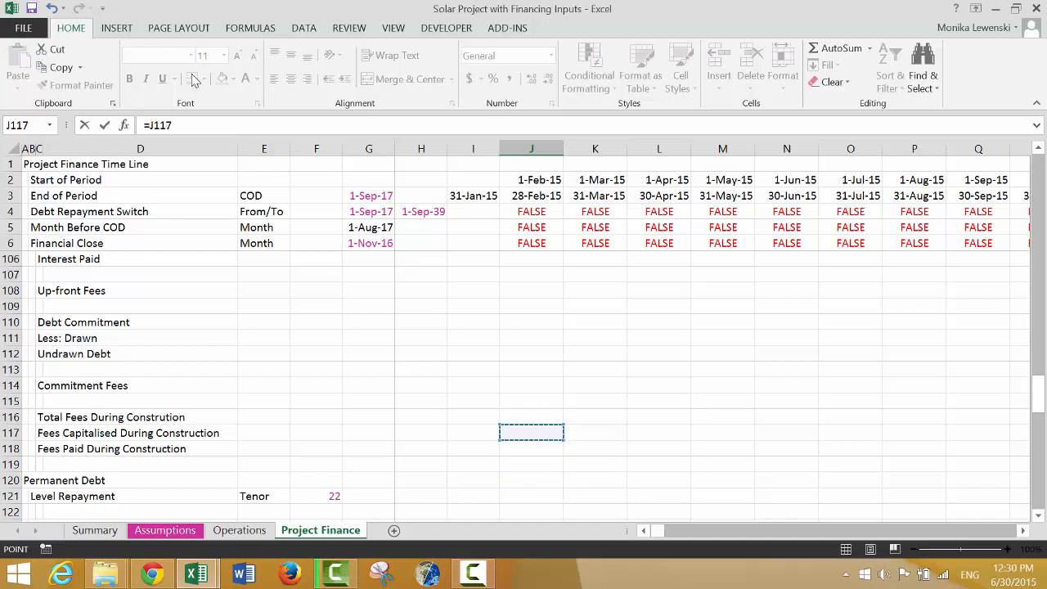
{"action": "key", "text": "Up"}
{"action": "key", "text": "Up"}
{"action": "key", "text": "Up"}
{"action": "key", "text": "Up"}
{"action": "key", "text": "Up"}
{"action": "key", "text": "Up"}
{"action": "key", "text": "Up"}
{"action": "key", "text": "Up"}
{"action": "key", "text": "Up"}
{"action": "key", "text": "Up"}
{"action": "key", "text": "Up"}
{"action": "key", "text": "Up"}
{"action": "key", "text": "Up"}
{"action": "key", "text": "Up"}
{"action": "key", "text": "Up"}
{"action": "key", "text": "Up"}
{"action": "key", "text": "Up"}
{"action": "key", "text": "Up"}
{"action": "key", "text": "Up"}
{"action": "key", "text": "Up"}
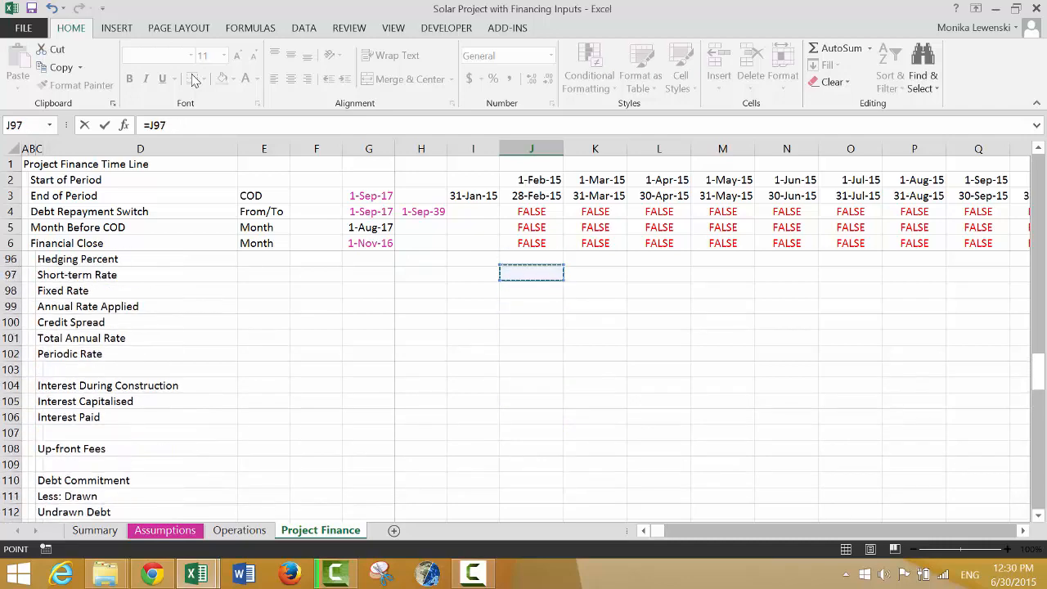
{"action": "key", "text": "Down"}
{"action": "key", "text": "Down"}
{"action": "key", "text": "Down"}
{"action": "key", "text": "Down"}
{"action": "key", "text": "Down"}
{"action": "key", "text": "Down"}
{"action": "key", "text": "Down"}
{"action": "key", "text": "Down"}
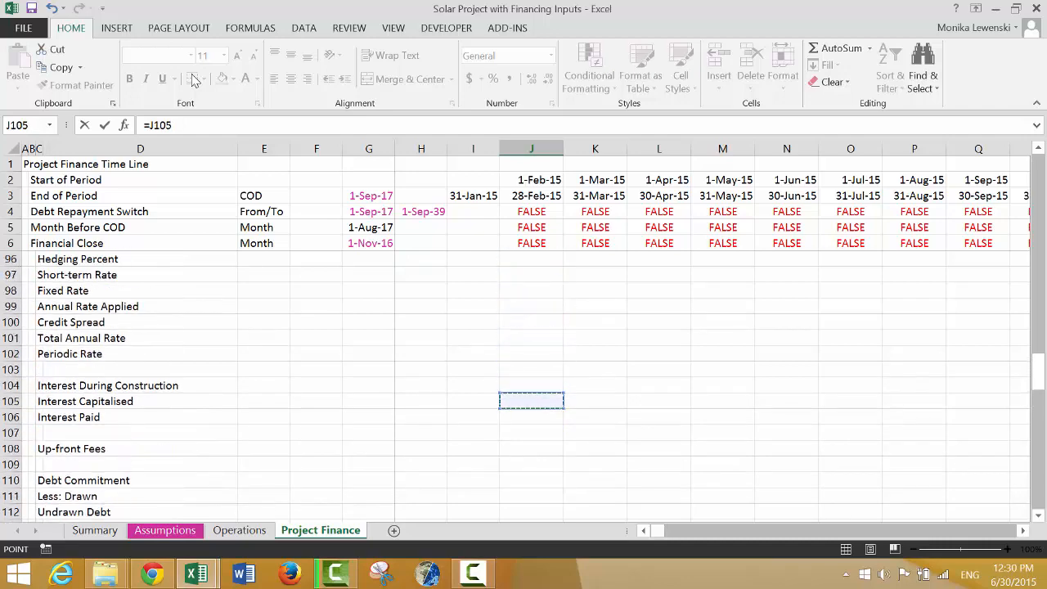
{"action": "key", "text": "Down"}
{"action": "key", "text": "Up"}
{"action": "left_click", "coordinate": [532, 486]}
{"action": "key", "text": "Down"}
{"action": "key", "text": "Down"}
{"action": "key", "text": "Down"}
{"action": "key", "text": "Down"}
{"action": "key", "text": "Down"}
{"action": "key", "text": "Down"}
{"action": "key", "text": "Down"}
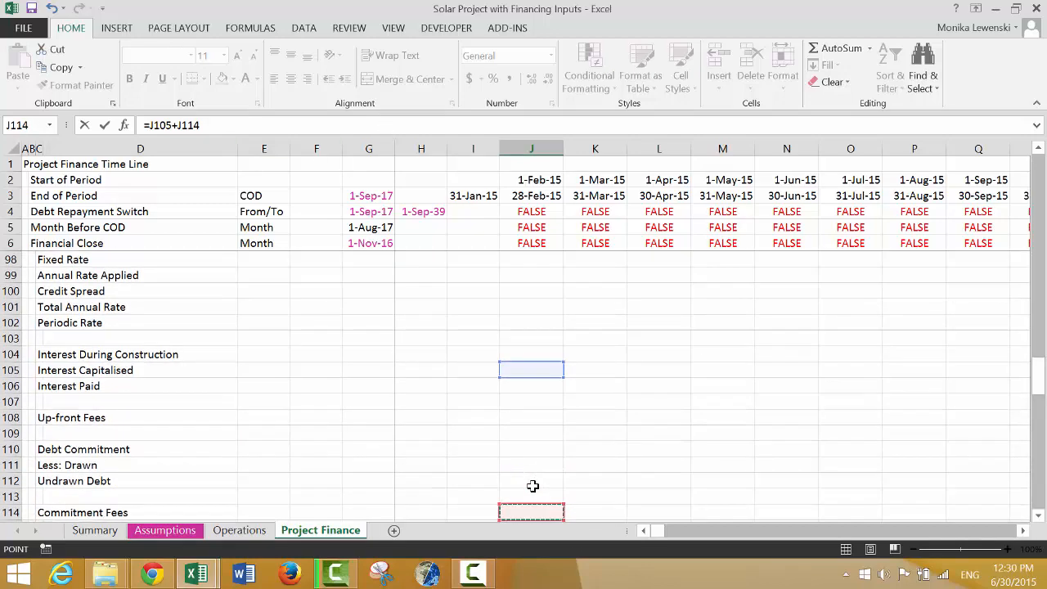
{"action": "key", "text": "Down"}
{"action": "key", "text": "Down"}
{"action": "key", "text": "Down"}
{"action": "key", "text": "Down"}
{"action": "key", "text": "Up"}
{"action": "key", "text": "Up"}
{"action": "key", "text": "Up"}
{"action": "key", "text": "Up"}
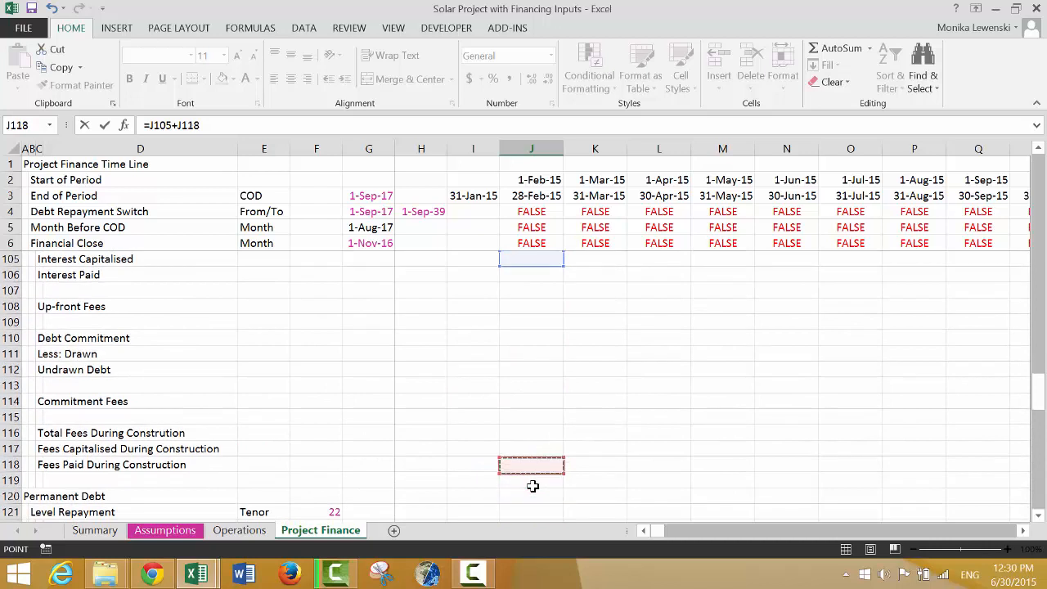
{"action": "key", "text": "Left"}
{"action": "key", "text": "Left"}
{"action": "key", "text": "Left"}
{"action": "key", "text": "Left"}
{"action": "key", "text": "Left"}
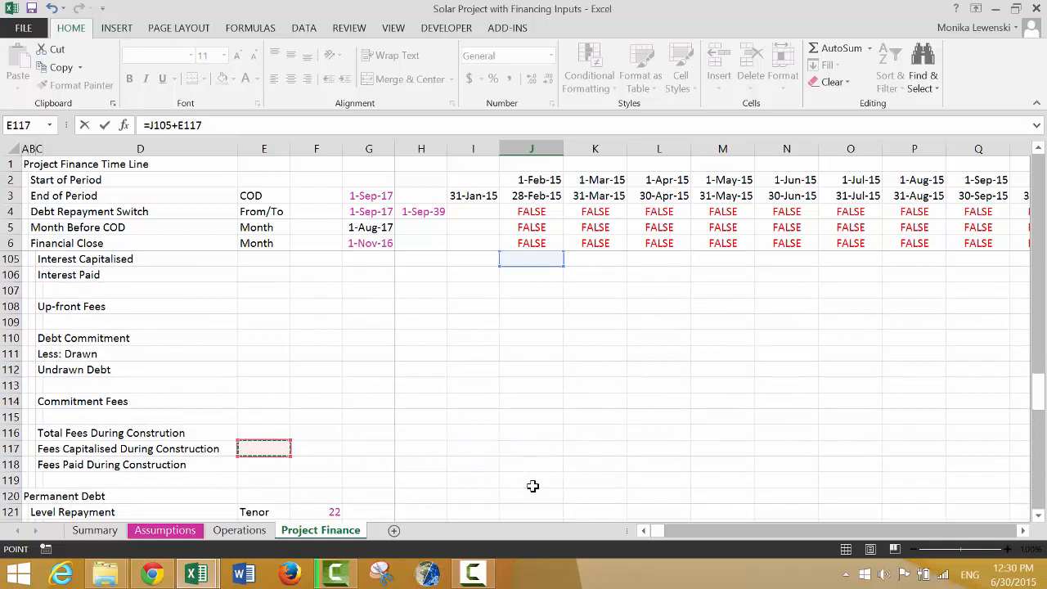
{"action": "key", "text": "Right"}
{"action": "key", "text": "Right"}
{"action": "key", "text": "Right"}
{"action": "key", "text": "Right"}
{"action": "key", "text": "Right"}
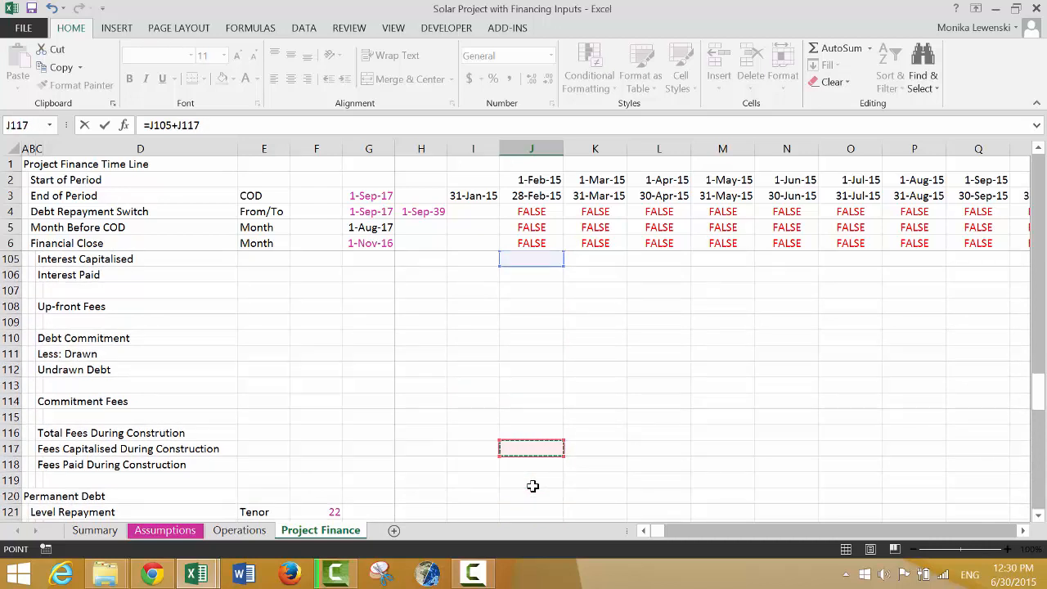
{"action": "key", "text": "Return"}
{"action": "key", "text": "Up"}
{"action": "key", "text": "Up"}
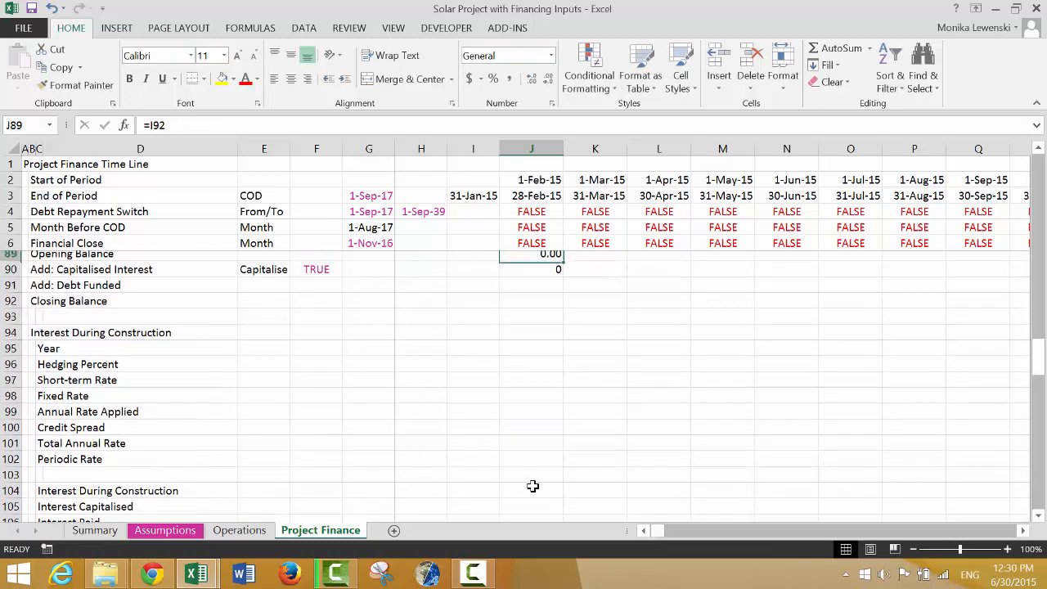
{"action": "key", "text": "Down"}
Step: Link the first period of Add: Debt Funded to the Debt Funding Applied row with =J85
{"action": "key", "text": "Down"}
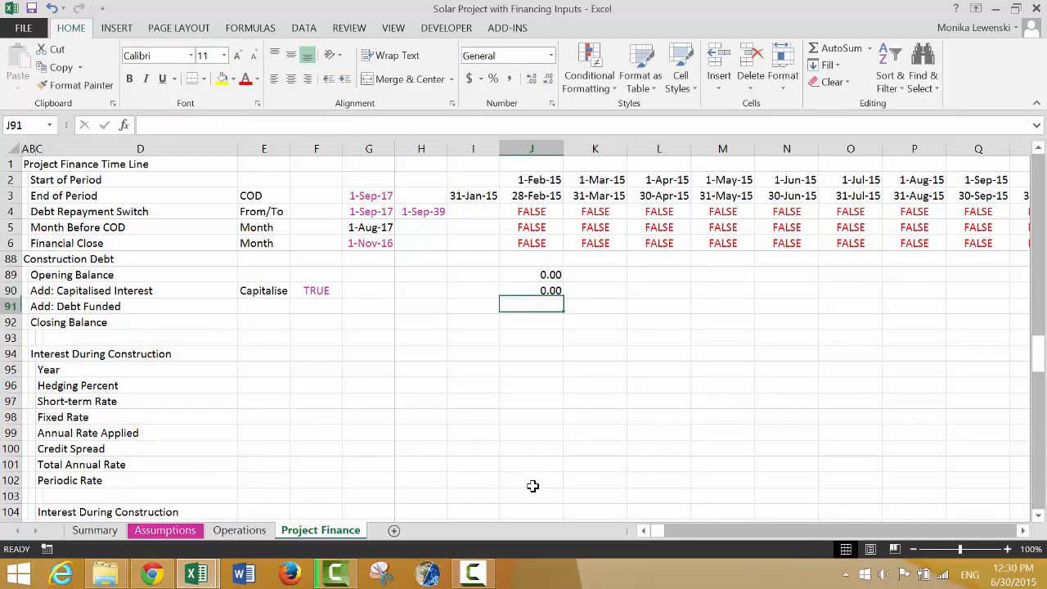
{"action": "type", "text": "="}
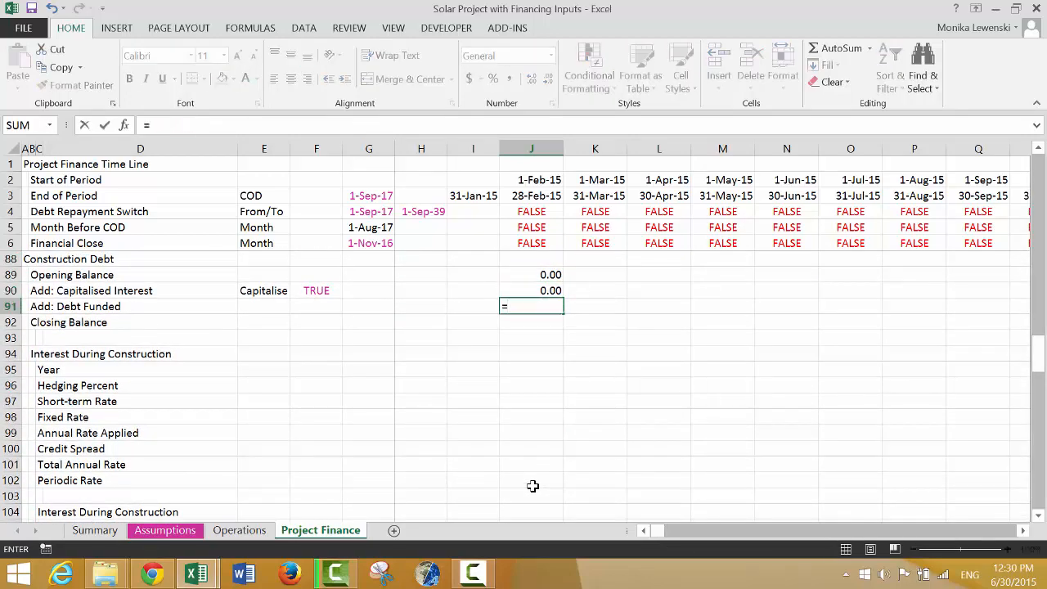
{"action": "key", "text": "Up"}
{"action": "key", "text": "Up"}
{"action": "key", "text": "Up"}
{"action": "key", "text": "Up"}
{"action": "key", "text": "Up"}
{"action": "key", "text": "Up"}
{"action": "key", "text": "Up"}
{"action": "key", "text": "Down"}
{"action": "key", "text": "Down"}
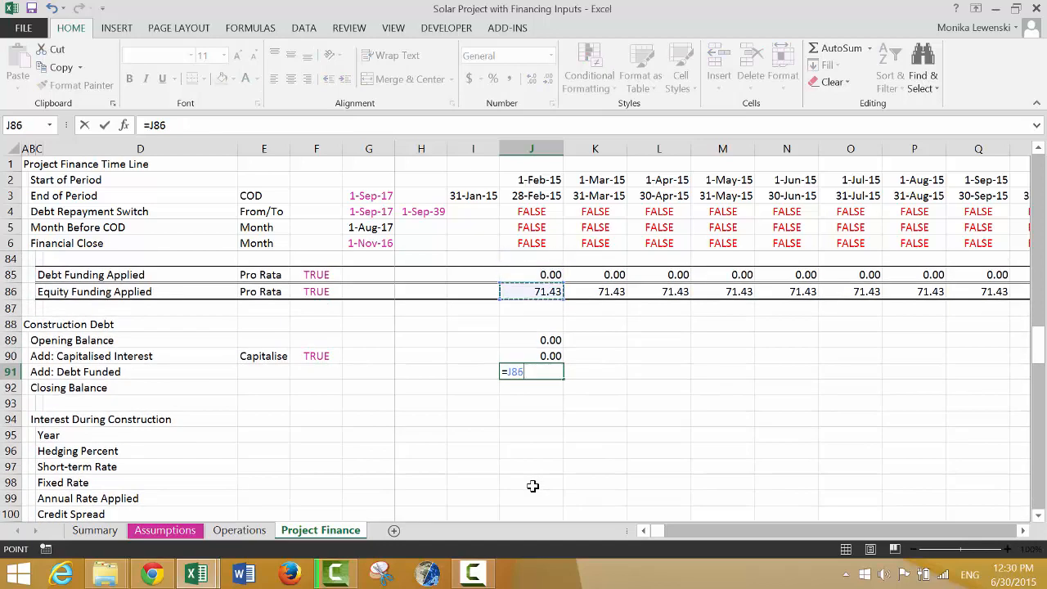
{"action": "key", "text": "Up"}
{"action": "key", "text": "Return"}
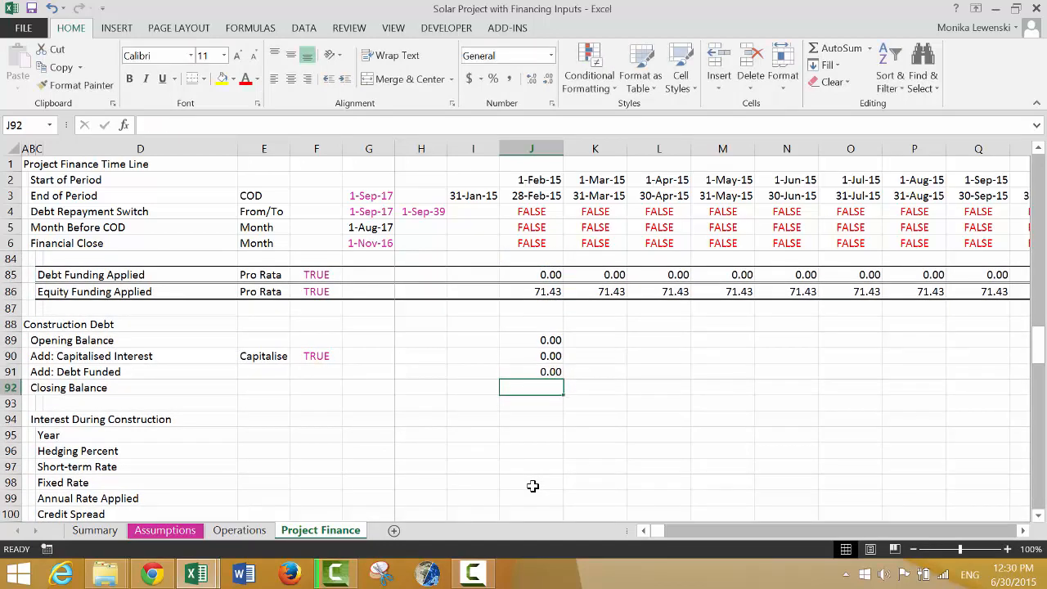
{"action": "type", "text": "="}
{"action": "key", "text": "Up"}
{"action": "key", "text": "Up"}
{"action": "key", "text": "Up"}
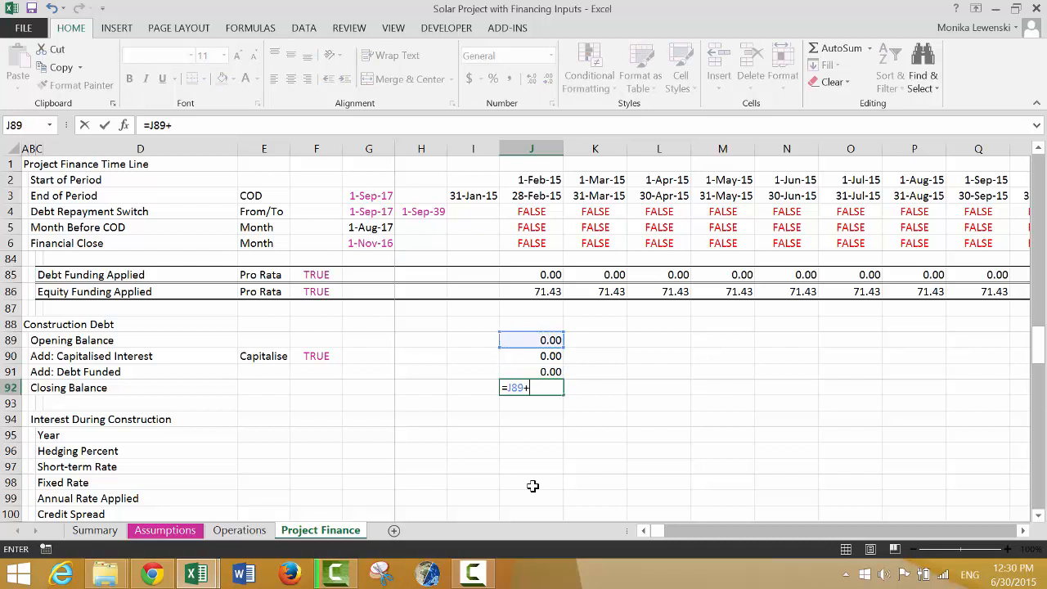
{"action": "type", "text": "+"}
{"action": "key", "text": "Up"}
{"action": "key", "text": "Up"}
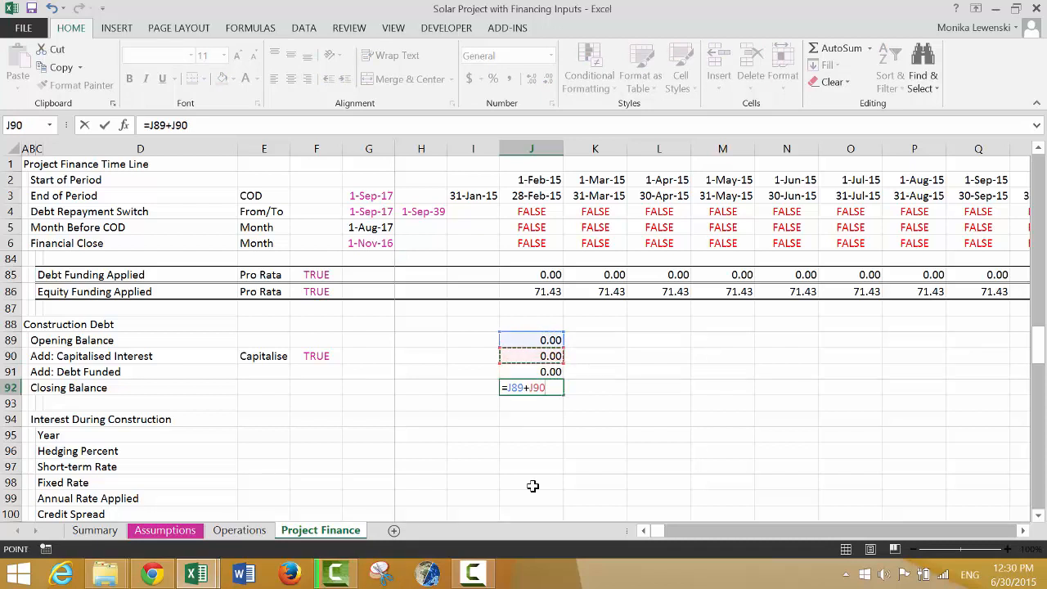
{"action": "key", "text": "Escape"}
Step: Total the Construction Debt account in the first period's Closing Balance with =SUM(J89:J91)
{"action": "key", "text": "alt+equal"}
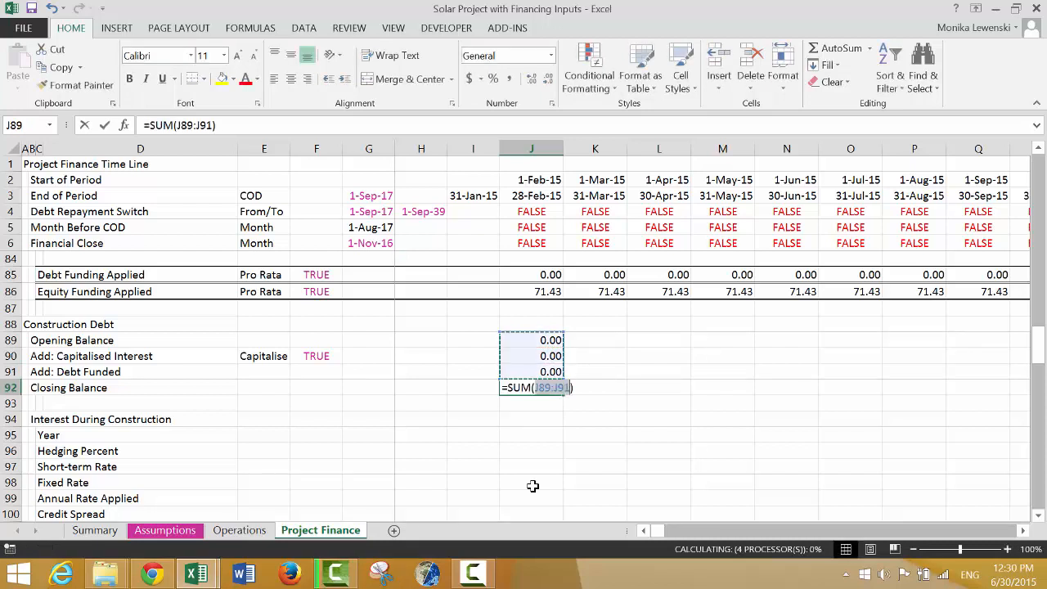
{"action": "key", "text": "Return"}
Step: Copy the first-period Construction Debt formulas, from Opening Balance through Closing Balance, across all remaining periods
{"action": "key", "text": "Up"}
{"action": "key", "text": "shift+Up"}
{"action": "key", "text": "shift+Up"}
{"action": "key", "text": "shift+Up"}
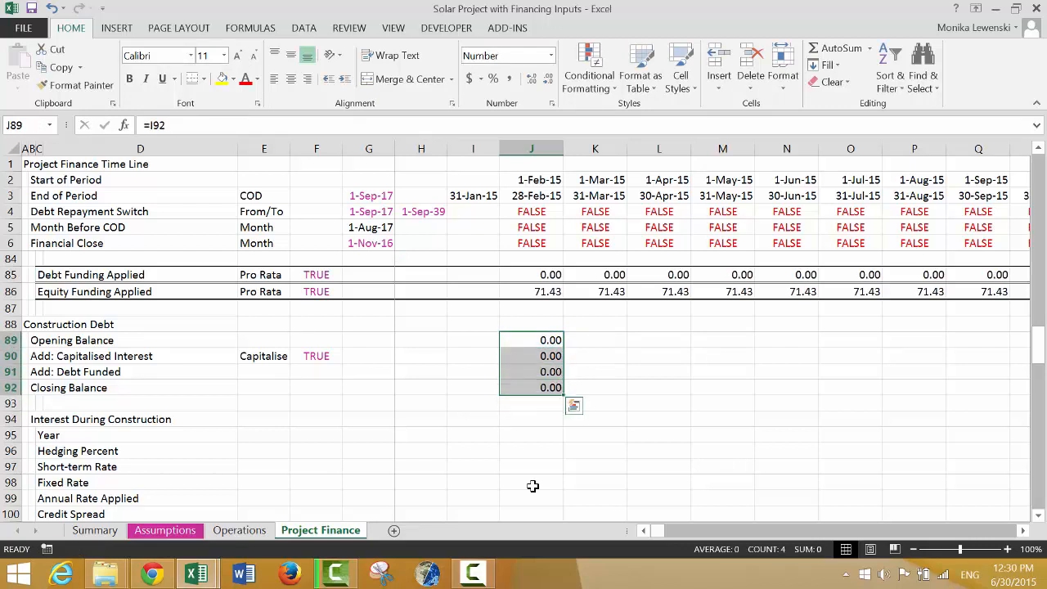
{"action": "key", "text": "ctrl+shift+r"}
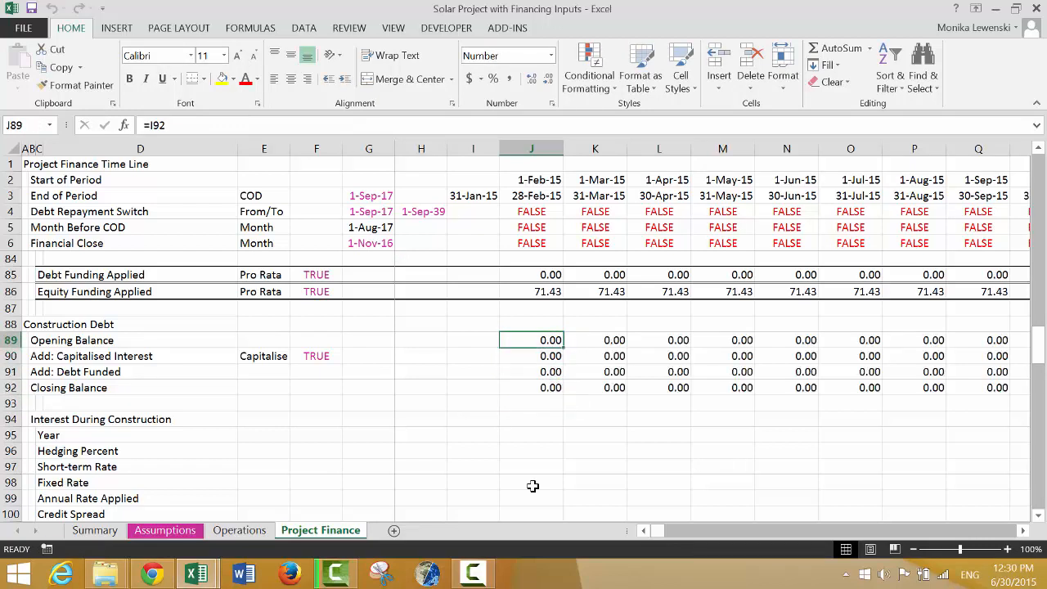
Step: Examine the formula behind the Debt Funding amount in the Pro-Rata Funding block
{"action": "key", "text": "Left"}
{"action": "key", "text": "Left"}
{"action": "key", "text": "Up"}
{"action": "key", "text": "Up"}
{"action": "key", "text": "Up"}
{"action": "key", "text": "Up"}
{"action": "key", "text": "Up"}
{"action": "key", "text": "Up"}
{"action": "key", "text": "Up"}
{"action": "key", "text": "Up"}
{"action": "key", "text": "Up"}
{"action": "key", "text": "Up"}
{"action": "key", "text": "Up"}
{"action": "key", "text": "Up"}
{"action": "key", "text": "Up"}
{"action": "key", "text": "Up"}
{"action": "key", "text": "Up"}
{"action": "key", "text": "Up"}
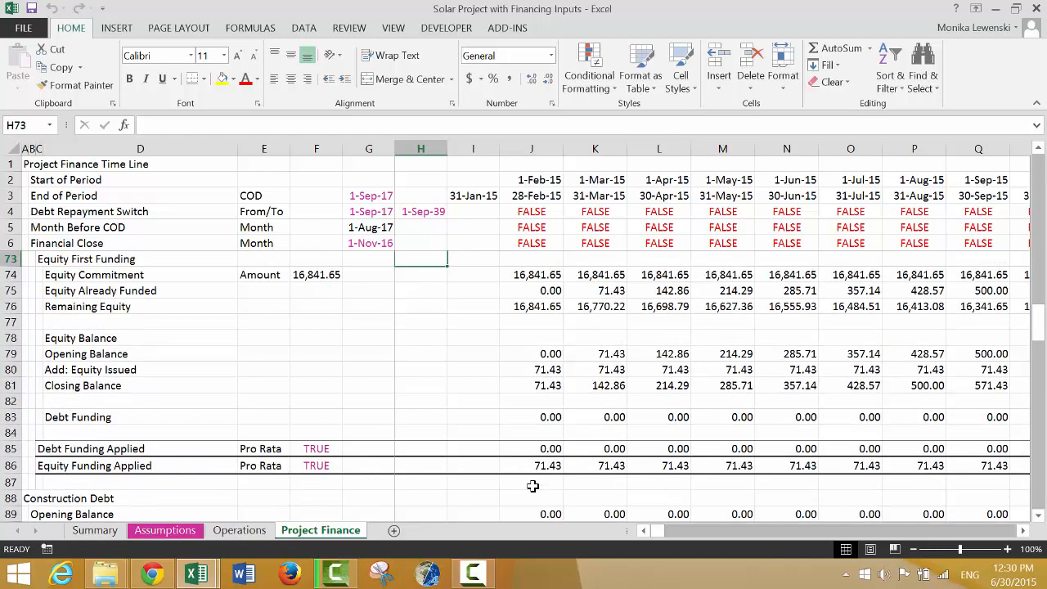
{"action": "key", "text": "Up"}
{"action": "key", "text": "Up"}
{"action": "key", "text": "Up"}
{"action": "key", "text": "Up"}
{"action": "key", "text": "Up"}
{"action": "key", "text": "Up"}
{"action": "key", "text": "Up"}
{"action": "key", "text": "Up"}
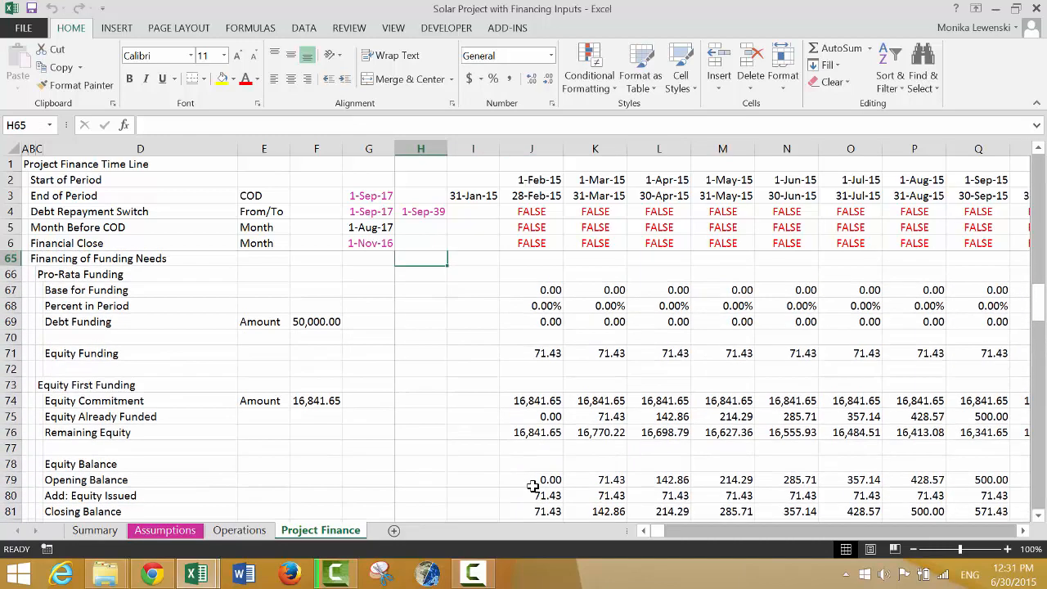
{"action": "key", "text": "Down"}
{"action": "key", "text": "Down"}
{"action": "key", "text": "Down"}
{"action": "key", "text": "Down"}
{"action": "key", "text": "Left"}
{"action": "key", "text": "Left"}
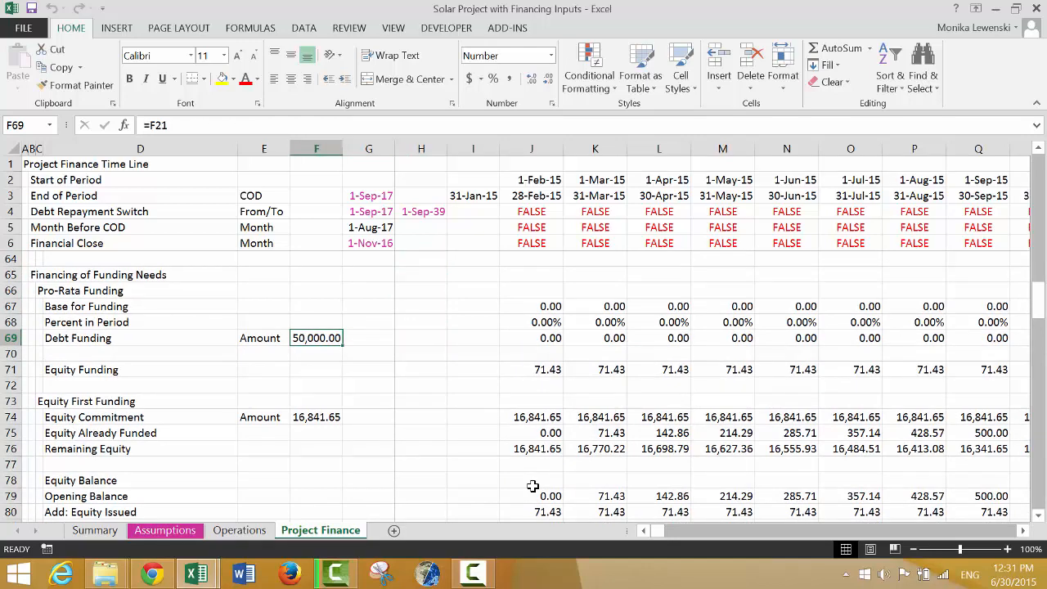
Step: Trace the pro-rata debt amount back to Senior Debt Funded with Cash under Sources of Funds and inspect its link
{"action": "key", "text": "Up"}
{"action": "key", "text": "Up"}
{"action": "key", "text": "Up"}
{"action": "key", "text": "Up"}
{"action": "key", "text": "Up"}
{"action": "key", "text": "Up"}
{"action": "key", "text": "Up"}
{"action": "key", "text": "Up"}
{"action": "key", "text": "Up"}
{"action": "key", "text": "Up"}
{"action": "key", "text": "Up"}
{"action": "key", "text": "Up"}
{"action": "key", "text": "Up"}
{"action": "key", "text": "Up"}
{"action": "key", "text": "Up"}
{"action": "key", "text": "Up"}
{"action": "key", "text": "Up"}
{"action": "key", "text": "Up"}
{"action": "key", "text": "Up"}
{"action": "key", "text": "Up"}
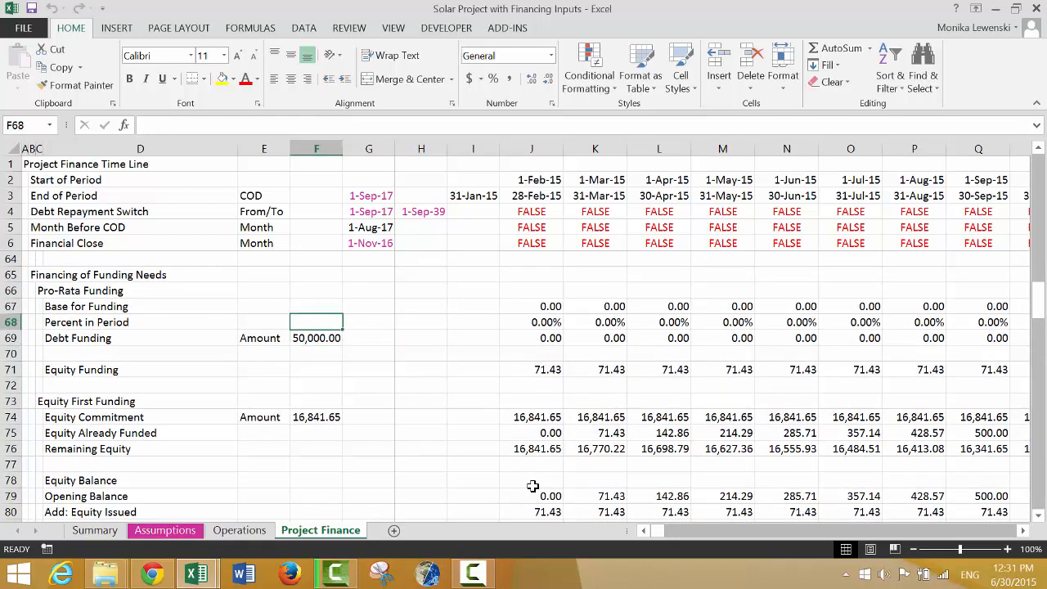
{"action": "key", "text": "Up"}
{"action": "key", "text": "Up"}
{"action": "key", "text": "Up"}
{"action": "key", "text": "Up"}
{"action": "key", "text": "Up"}
{"action": "key", "text": "Up"}
{"action": "key", "text": "Up"}
{"action": "key", "text": "Up"}
{"action": "key", "text": "Up"}
{"action": "key", "text": "Up"}
{"action": "key", "text": "Up"}
{"action": "key", "text": "Up"}
{"action": "key", "text": "Up"}
{"action": "key", "text": "Up"}
{"action": "key", "text": "Up"}
{"action": "key", "text": "Up"}
{"action": "key", "text": "Up"}
{"action": "key", "text": "Up"}
{"action": "key", "text": "Up"}
{"action": "key", "text": "Up"}
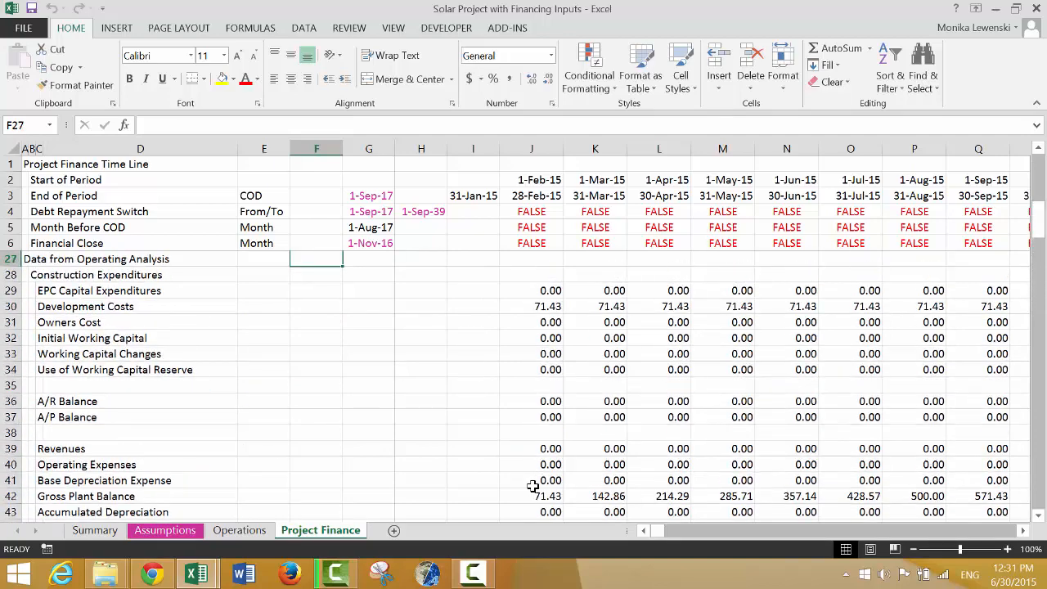
{"action": "key", "text": "Down"}
{"action": "key", "text": "Down"}
{"action": "key", "text": "Down"}
{"action": "key", "text": "Down"}
{"action": "key", "text": "Down"}
{"action": "key", "text": "Down"}
{"action": "key", "text": "Down"}
{"action": "key", "text": "Down"}
{"action": "key", "text": "Down"}
{"action": "key", "text": "Down"}
{"action": "key", "text": "Up"}
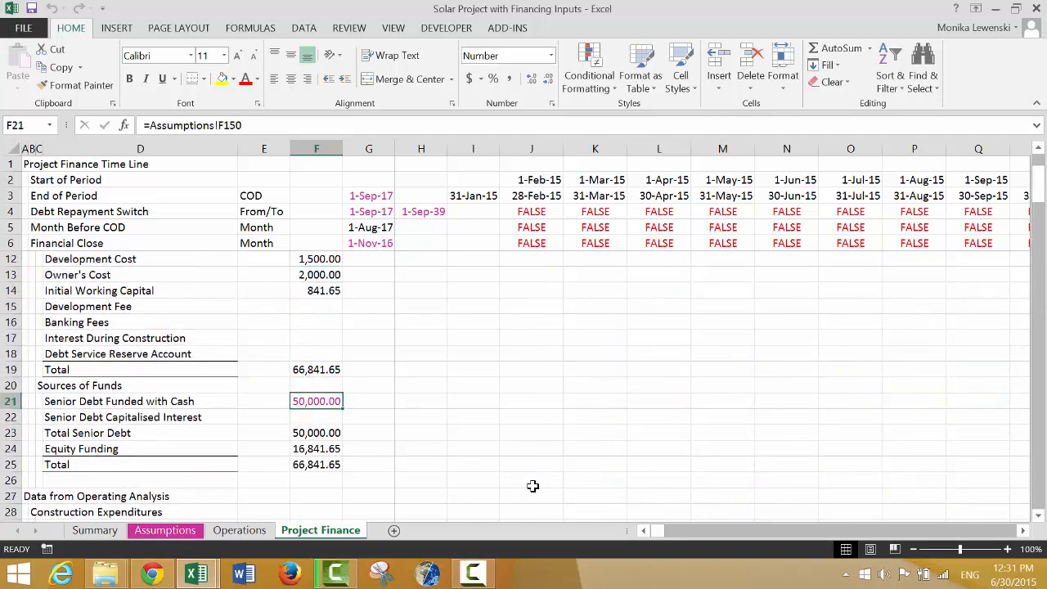
Step: Go back through the operating data and funding needs to recheck the Pro-Rata Debt Funding amount
{"action": "key", "text": "Down"}
{"action": "key", "text": "Down"}
{"action": "key", "text": "Down"}
{"action": "key", "text": "Down"}
{"action": "key", "text": "Down"}
{"action": "key", "text": "Down"}
{"action": "key", "text": "Down"}
{"action": "key", "text": "Down"}
{"action": "key", "text": "Down"}
{"action": "key", "text": "Down"}
{"action": "key", "text": "Down"}
{"action": "key", "text": "Down"}
{"action": "key", "text": "Down"}
{"action": "key", "text": "Down"}
{"action": "key", "text": "Down"}
{"action": "key", "text": "Down"}
{"action": "key", "text": "Down"}
{"action": "key", "text": "Down"}
{"action": "key", "text": "Down"}
{"action": "key", "text": "Down"}
{"action": "key", "text": "Down"}
{"action": "key", "text": "Down"}
{"action": "key", "text": "Down"}
{"action": "key", "text": "Down"}
{"action": "key", "text": "Down"}
{"action": "key", "text": "Down"}
{"action": "key", "text": "Down"}
{"action": "key", "text": "Down"}
{"action": "key", "text": "Down"}
{"action": "key", "text": "Down"}
{"action": "key", "text": "Down"}
{"action": "key", "text": "Down"}
{"action": "key", "text": "Down"}
{"action": "key", "text": "Down"}
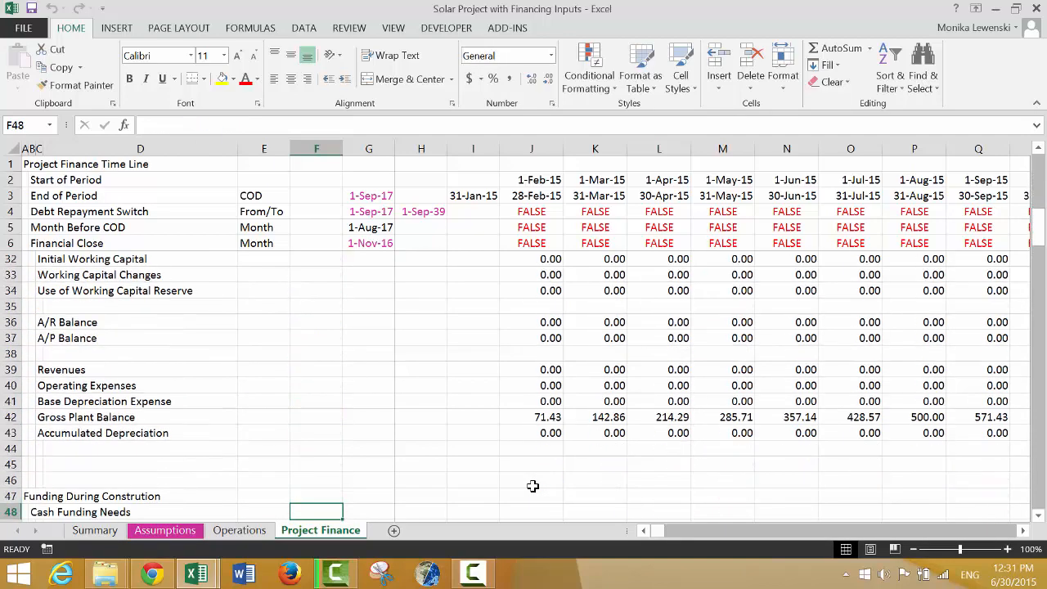
{"action": "key", "text": "Up"}
{"action": "key", "text": "Up"}
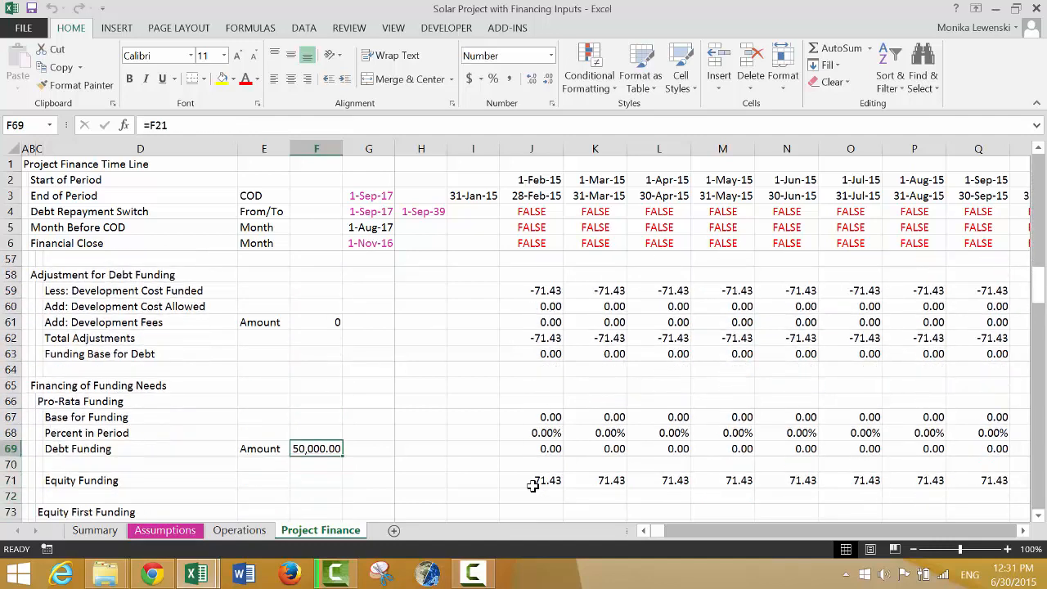
Step: Review the rows from Equity First Funding and the applied funding down to the Interest During Construction rate rows
{"action": "key", "text": "Down"}
{"action": "key", "text": "Down"}
{"action": "key", "text": "Down"}
{"action": "key", "text": "Down"}
{"action": "key", "text": "Down"}
{"action": "key", "text": "Down"}
{"action": "key", "text": "Down"}
{"action": "key", "text": "Down"}
{"action": "key", "text": "Down"}
{"action": "key", "text": "Down"}
{"action": "key", "text": "Down"}
{"action": "key", "text": "Down"}
{"action": "key", "text": "Down"}
{"action": "key", "text": "Down"}
{"action": "key", "text": "Down"}
{"action": "key", "text": "Down"}
{"action": "key", "text": "Down"}
{"action": "key", "text": "Down"}
{"action": "key", "text": "Down"}
{"action": "key", "text": "Down"}
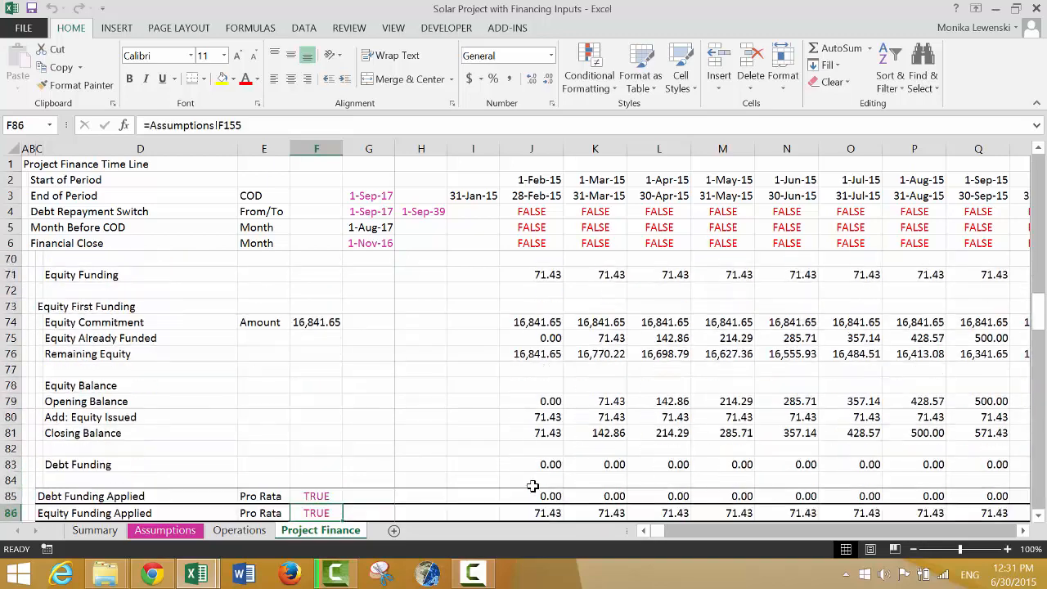
{"action": "key", "text": "Down"}
{"action": "key", "text": "Down"}
{"action": "key", "text": "Down"}
{"action": "key", "text": "Down"}
{"action": "key", "text": "Down"}
{"action": "key", "text": "Down"}
{"action": "key", "text": "Down"}
{"action": "key", "text": "Down"}
{"action": "key", "text": "Down"}
{"action": "key", "text": "Down"}
{"action": "key", "text": "Down"}
{"action": "key", "text": "Down"}
{"action": "key", "text": "Up"}
{"action": "key", "text": "Up"}
{"action": "key", "text": "Up"}
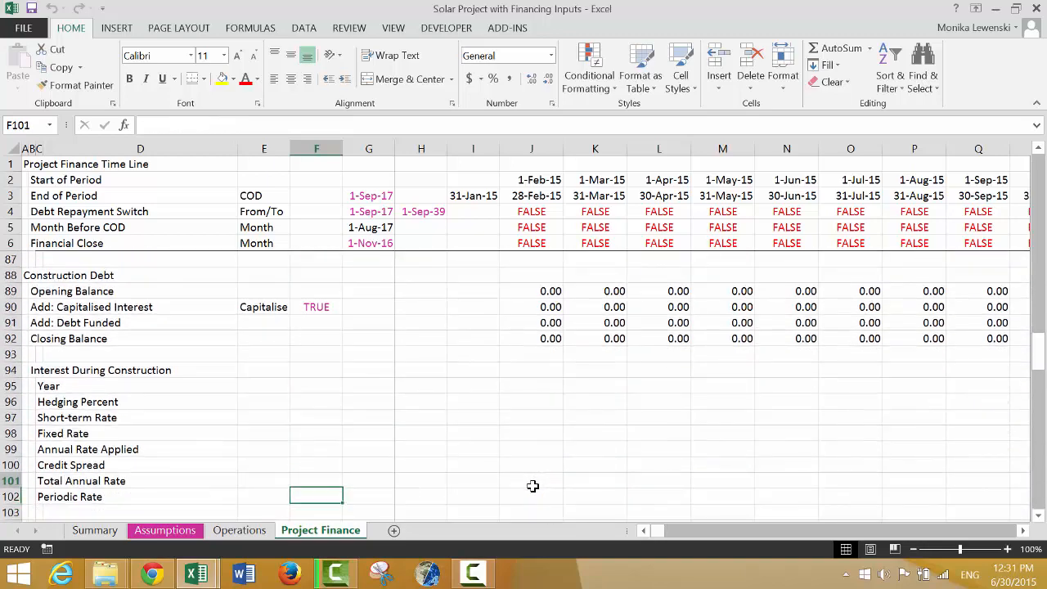
{"action": "key", "text": "Up"}
{"action": "key", "text": "Up"}
{"action": "key", "text": "Up"}
{"action": "key", "text": "Up"}
{"action": "key", "text": "Up"}
{"action": "key", "text": "Up"}
{"action": "key", "text": "Down"}
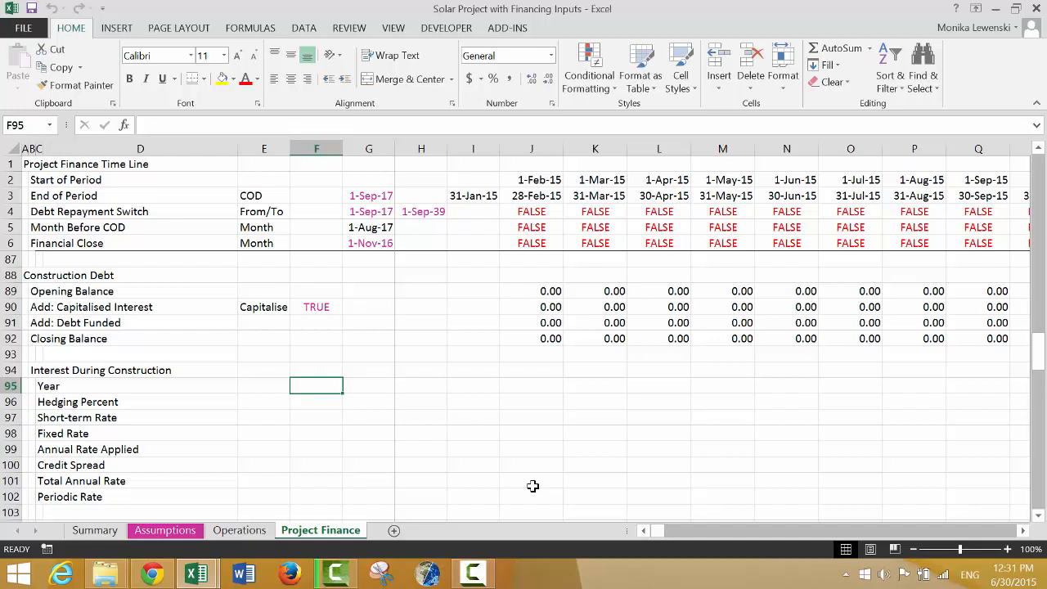
{"action": "key", "text": "Right"}
{"action": "key", "text": "Right"}
{"action": "key", "text": "Left"}
{"action": "key", "text": "Left"}
{"action": "key", "text": "Left"}
{"action": "key", "text": "Left"}
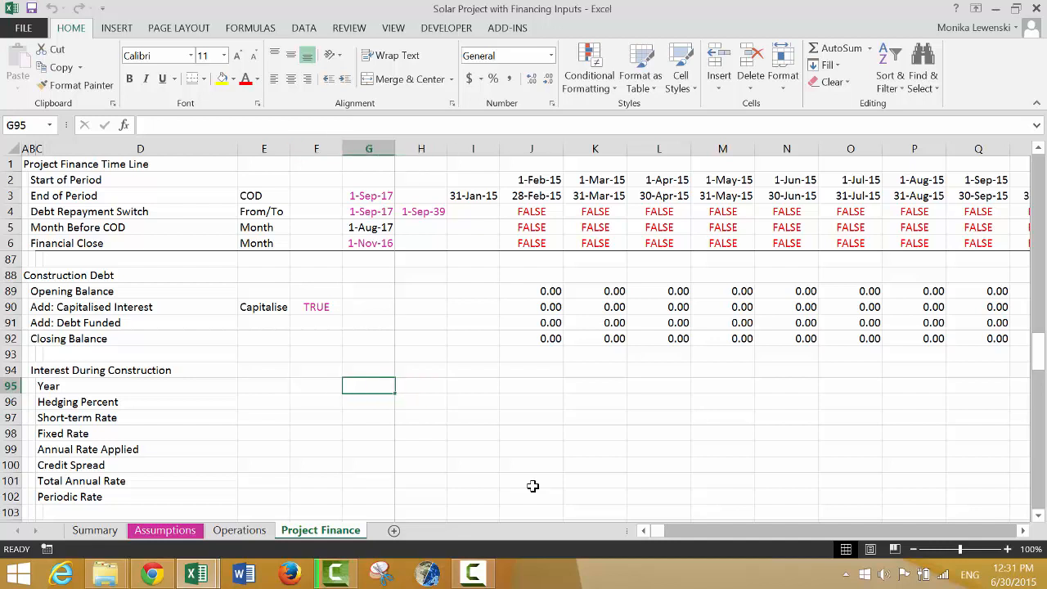
Step: Review the cash funding needs, debt funding adjustments and pro-rata funding rows above, ending at the Interest During Construction block
{"action": "key", "text": "Right"}
{"action": "key", "text": "Up"}
{"action": "key", "text": "Up"}
{"action": "key", "text": "Up"}
{"action": "key", "text": "Up"}
{"action": "key", "text": "Up"}
{"action": "key", "text": "Up"}
{"action": "key", "text": "Up"}
{"action": "key", "text": "Up"}
{"action": "key", "text": "Up"}
{"action": "key", "text": "Up"}
{"action": "key", "text": "Up"}
{"action": "key", "text": "Up"}
{"action": "key", "text": "Up"}
{"action": "key", "text": "Up"}
{"action": "key", "text": "Up"}
{"action": "key", "text": "Up"}
{"action": "key", "text": "Up"}
{"action": "key", "text": "Up"}
{"action": "key", "text": "Up"}
{"action": "key", "text": "Up"}
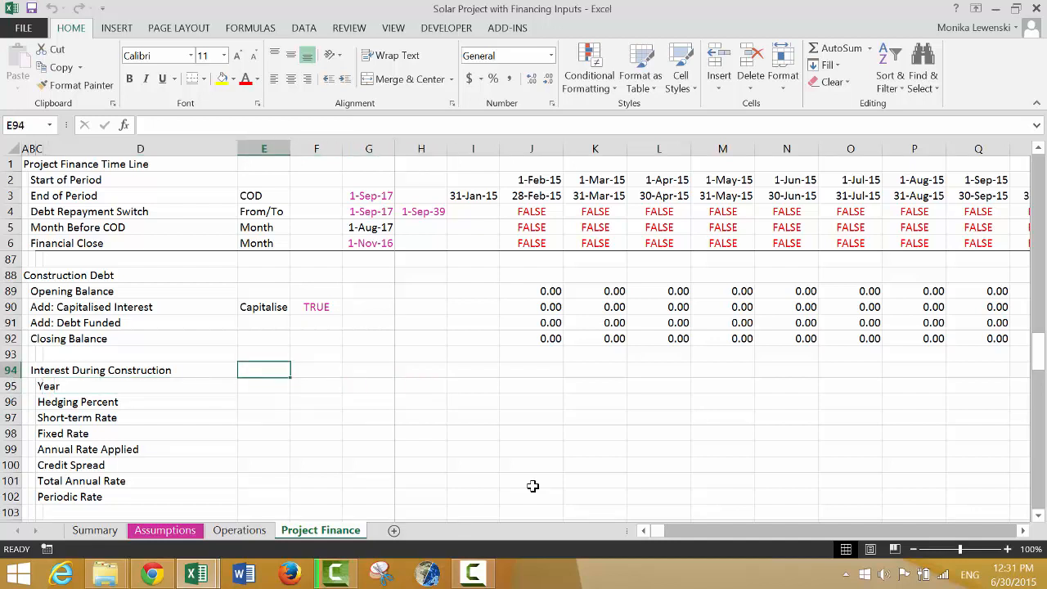
{"action": "key", "text": "Up"}
{"action": "key", "text": "Up"}
{"action": "key", "text": "Up"}
{"action": "key", "text": "Up"}
{"action": "key", "text": "Up"}
{"action": "key", "text": "Up"}
{"action": "key", "text": "Up"}
{"action": "key", "text": "Up"}
{"action": "key", "text": "Up"}
{"action": "key", "text": "Up"}
{"action": "key", "text": "Up"}
{"action": "key", "text": "Up"}
{"action": "key", "text": "Up"}
{"action": "key", "text": "Up"}
{"action": "key", "text": "Up"}
{"action": "key", "text": "Up"}
{"action": "key", "text": "Up"}
{"action": "key", "text": "Up"}
{"action": "key", "text": "Up"}
{"action": "key", "text": "Up"}
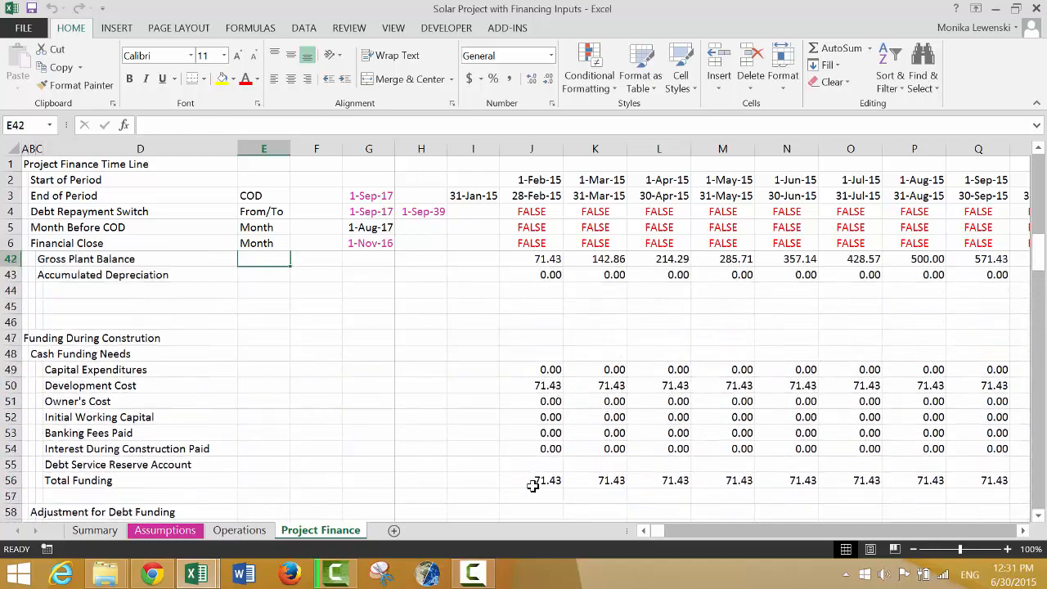
{"action": "key", "text": "Down"}
{"action": "key", "text": "Down"}
{"action": "key", "text": "Down"}
{"action": "key", "text": "Down"}
{"action": "key", "text": "Down"}
{"action": "key", "text": "Down"}
{"action": "key", "text": "Down"}
{"action": "key", "text": "Down"}
{"action": "key", "text": "Down"}
{"action": "key", "text": "Down"}
{"action": "key", "text": "Down"}
{"action": "key", "text": "Down"}
{"action": "key", "text": "Down"}
{"action": "key", "text": "Down"}
{"action": "key", "text": "Down"}
{"action": "key", "text": "Down"}
{"action": "key", "text": "Down"}
{"action": "key", "text": "Down"}
{"action": "key", "text": "Down"}
{"action": "key", "text": "Down"}
{"action": "key", "text": "Down"}
{"action": "key", "text": "Down"}
{"action": "key", "text": "Down"}
{"action": "key", "text": "Down"}
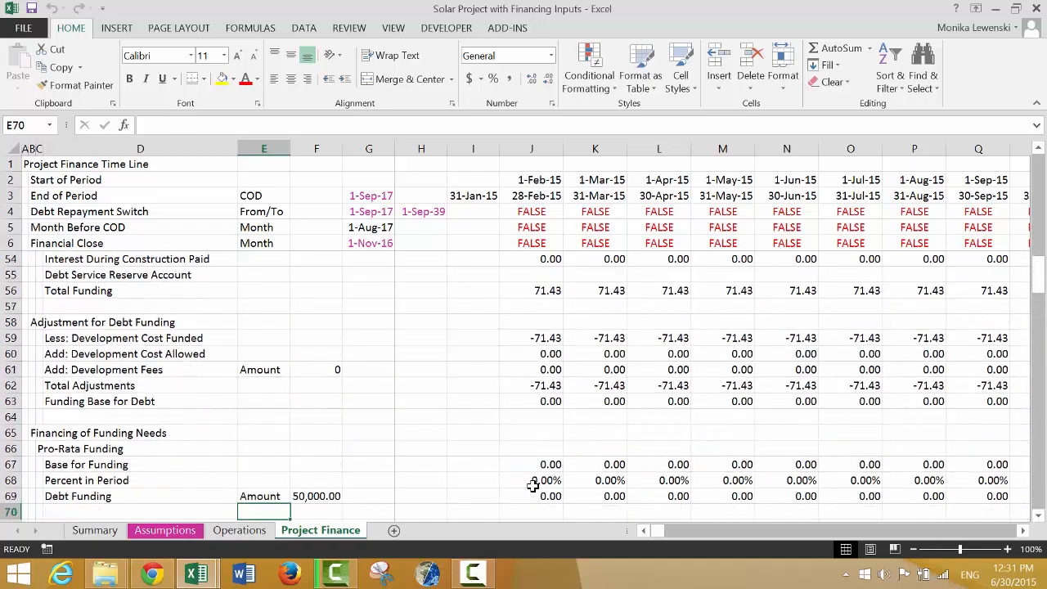
{"action": "key", "text": "Up"}
{"action": "key", "text": "Up"}
{"action": "key", "text": "Up"}
{"action": "key", "text": "Up"}
{"action": "key", "text": "Up"}
{"action": "key", "text": "Up"}
{"action": "key", "text": "Up"}
{"action": "key", "text": "Up"}
{"action": "key", "text": "Up"}
{"action": "key", "text": "Up"}
{"action": "key", "text": "Up"}
{"action": "key", "text": "Up"}
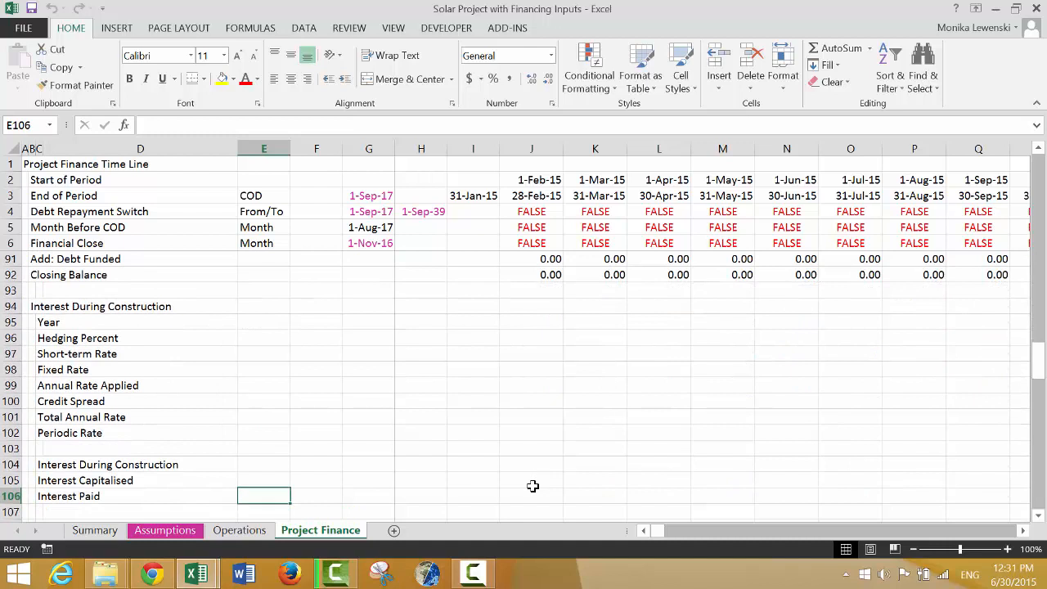
Step: Enter a Year counter formula, =I95+J4, in the first period, adding the Debt Repayment Switch to the prior period's count
{"action": "key", "text": "Right"}
{"action": "key", "text": "Right"}
{"action": "key", "text": "Right"}
{"action": "key", "text": "Right"}
{"action": "key", "text": "Right"}
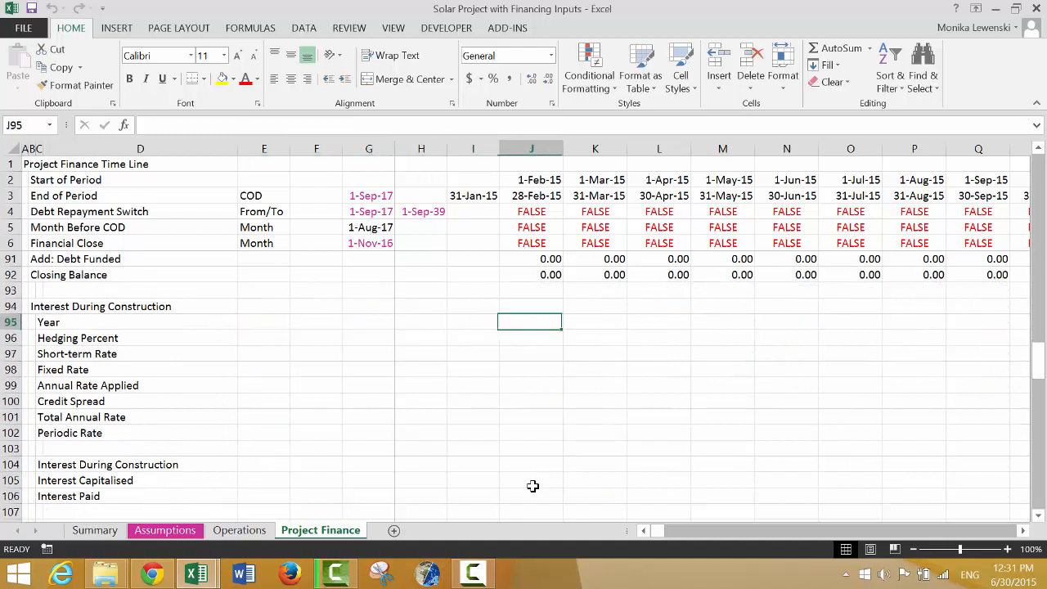
{"action": "type", "text": "="}
{"action": "key", "text": "Left"}
{"action": "type", "text": "+"}
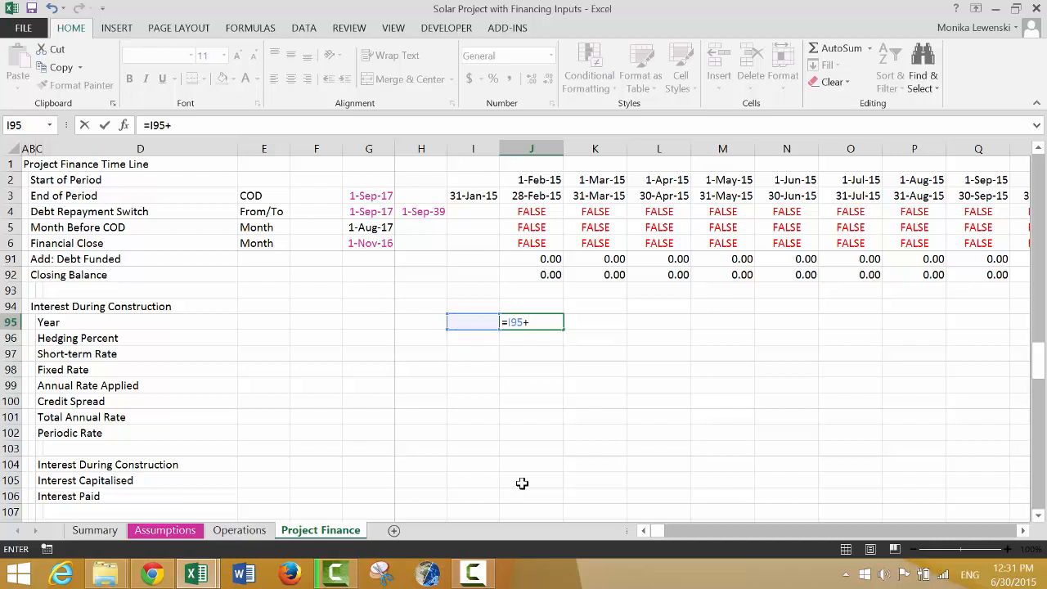
{"action": "left_click", "coordinate": [540, 210]}
{"action": "key", "text": "ctrl+Return"}
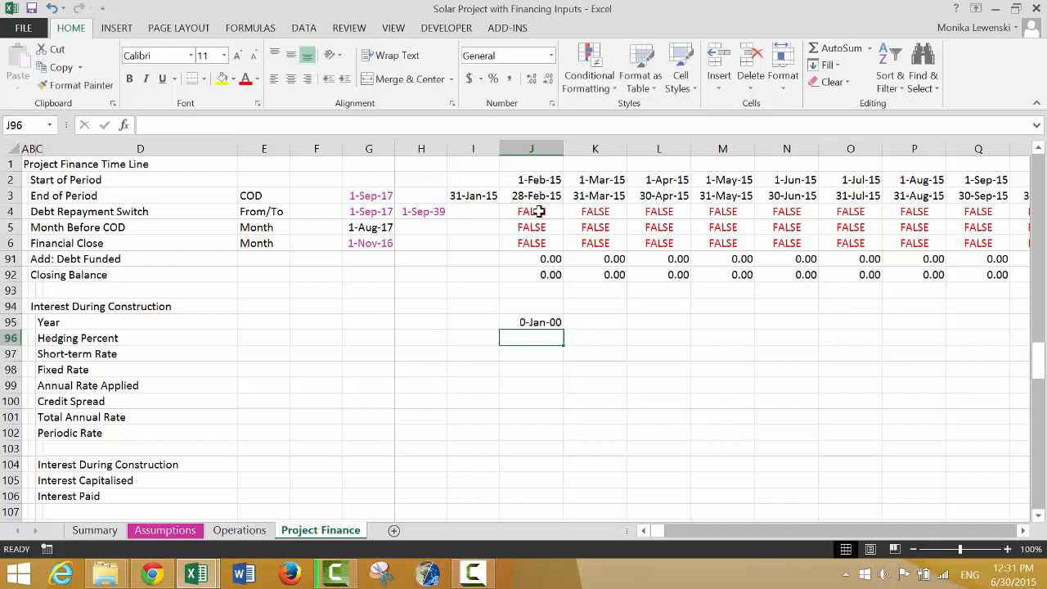
Step: Format the Year counter as a number with two decimals and copy its formula across all periods
{"action": "key", "text": "ctrl+shift+1"}
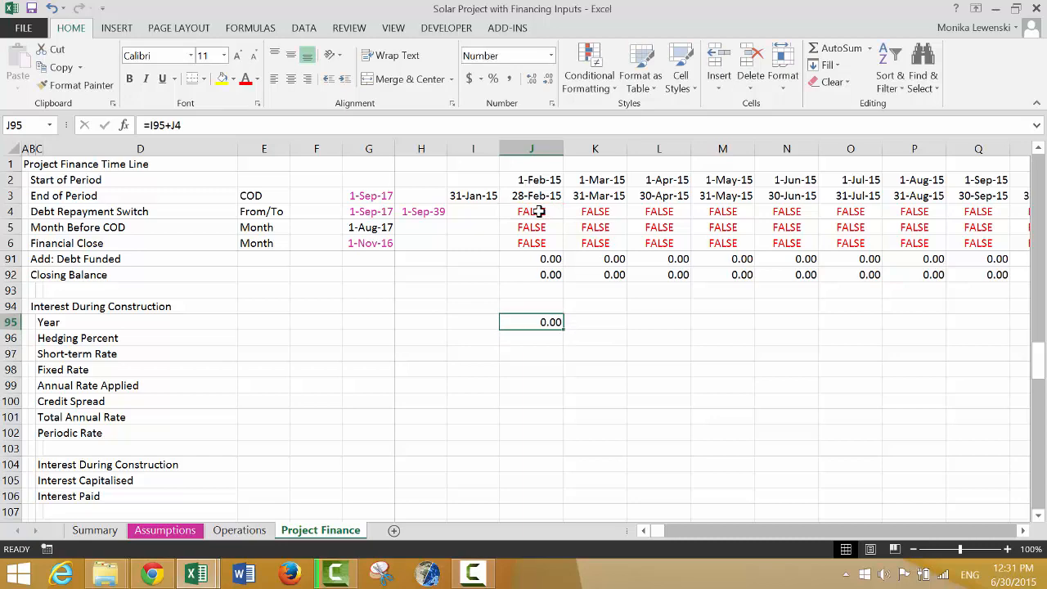
{"action": "key", "text": "ctrl+shift+Right"}
{"action": "key", "text": "ctrl+r"}
Step: Check the Year counter across the construction periods and into the debt repayment periods from 1-Sep-17, ending back at the row's start
{"action": "key", "text": "Right"}
{"action": "key", "text": "Right"}
{"action": "key", "text": "Right"}
{"action": "key", "text": "Right"}
{"action": "key", "text": "Right"}
{"action": "key", "text": "Right"}
{"action": "key", "text": "Right"}
{"action": "key", "text": "Right"}
{"action": "key", "text": "Right"}
{"action": "key", "text": "Right"}
{"action": "key", "text": "Right"}
{"action": "key", "text": "Right"}
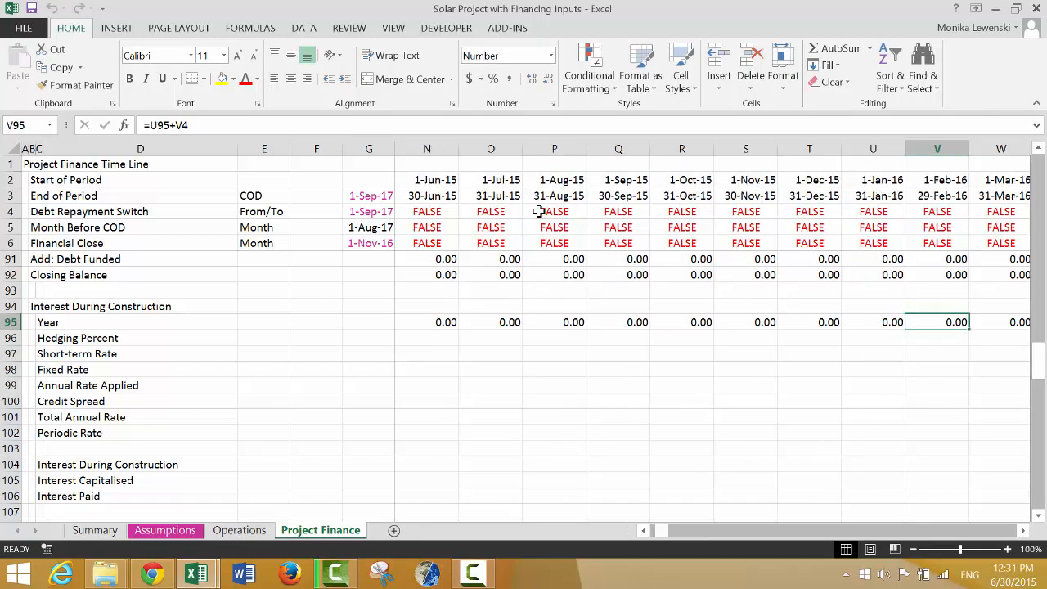
{"action": "key", "text": "Right"}
{"action": "key", "text": "Right"}
{"action": "key", "text": "Right"}
{"action": "key", "text": "Right"}
{"action": "key", "text": "Right"}
{"action": "key", "text": "Right"}
{"action": "key", "text": "Right"}
{"action": "key", "text": "Right"}
{"action": "key", "text": "Right"}
{"action": "key", "text": "Right"}
{"action": "key", "text": "Right"}
{"action": "key", "text": "Right"}
{"action": "key", "text": "Right"}
{"action": "key", "text": "Right"}
{"action": "key", "text": "Right"}
{"action": "key", "text": "Right"}
{"action": "key", "text": "Right"}
{"action": "key", "text": "Right"}
{"action": "key", "text": "Right"}
{"action": "key", "text": "Right"}
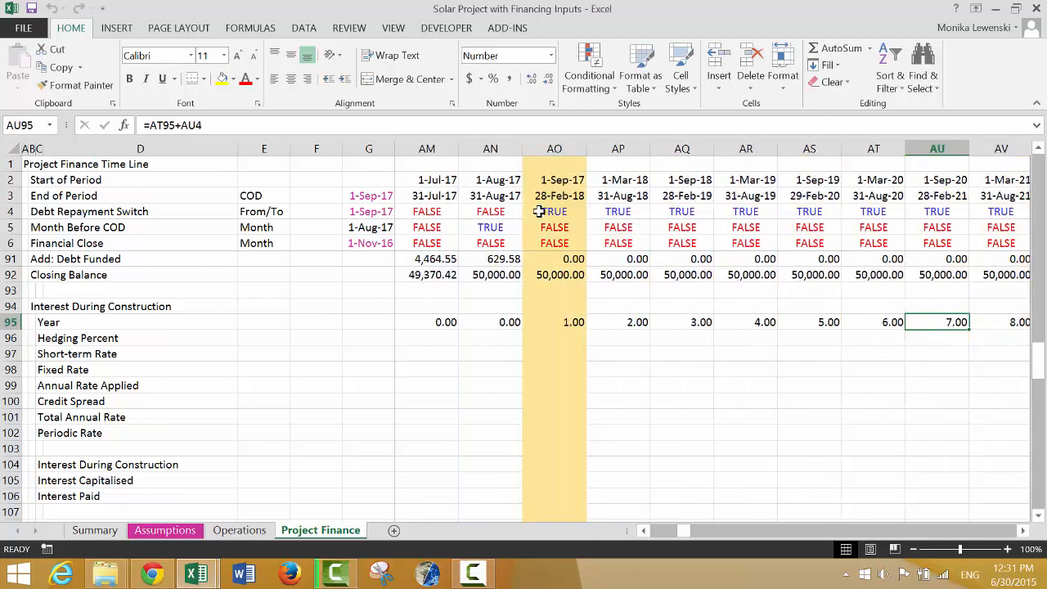
{"action": "key", "text": "Right"}
{"action": "key", "text": "Right"}
{"action": "key", "text": "Right"}
{"action": "key", "text": "Right"}
{"action": "key", "text": "Left"}
{"action": "key", "text": "Left"}
{"action": "key", "text": "Left"}
{"action": "key", "text": "Left"}
{"action": "key", "text": "Left"}
{"action": "key", "text": "Left"}
{"action": "key", "text": "Left"}
{"action": "key", "text": "Left"}
{"action": "key", "text": "Left"}
{"action": "key", "text": "Left"}
{"action": "key", "text": "Left"}
{"action": "key", "text": "Right"}
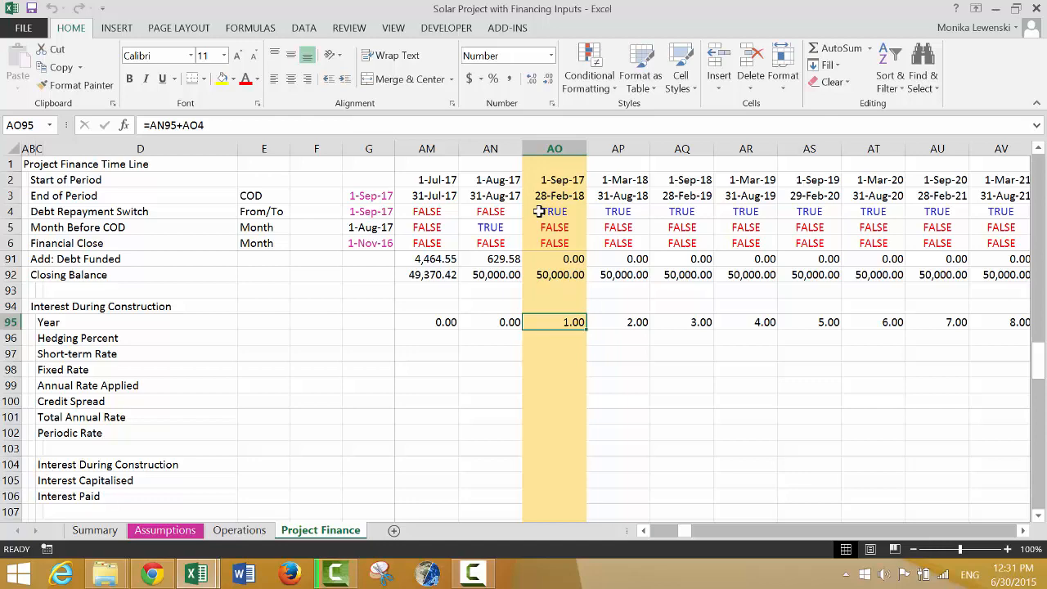
{"action": "key", "text": "ctrl+Left"}
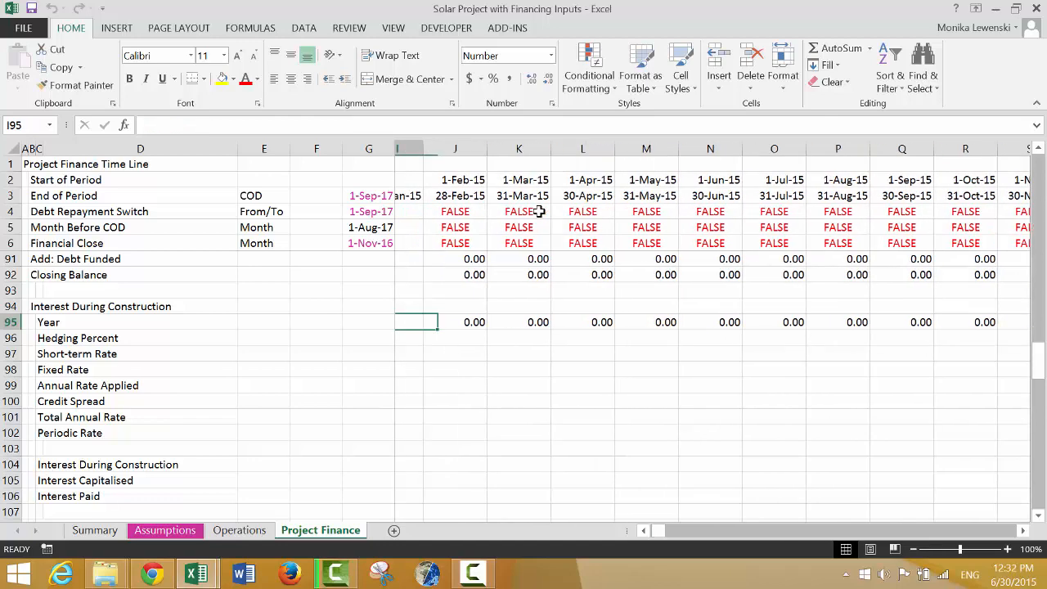
Step: Enter the first period's Hedging Percent as =LOOKUP(J95,Assumptions!172:172,Assumptions!173:173), looking up the Year counter in the hedging inputs
{"action": "key", "text": "Left"}
{"action": "key", "text": "Left"}
{"action": "key", "text": "Left"}
{"action": "key", "text": "Left"}
{"action": "key", "text": "Left"}
{"action": "key", "text": "Down"}
{"action": "key", "text": "Right"}
{"action": "key", "text": "Right"}
{"action": "key", "text": "Right"}
{"action": "key", "text": "Right"}
{"action": "key", "text": "Right"}
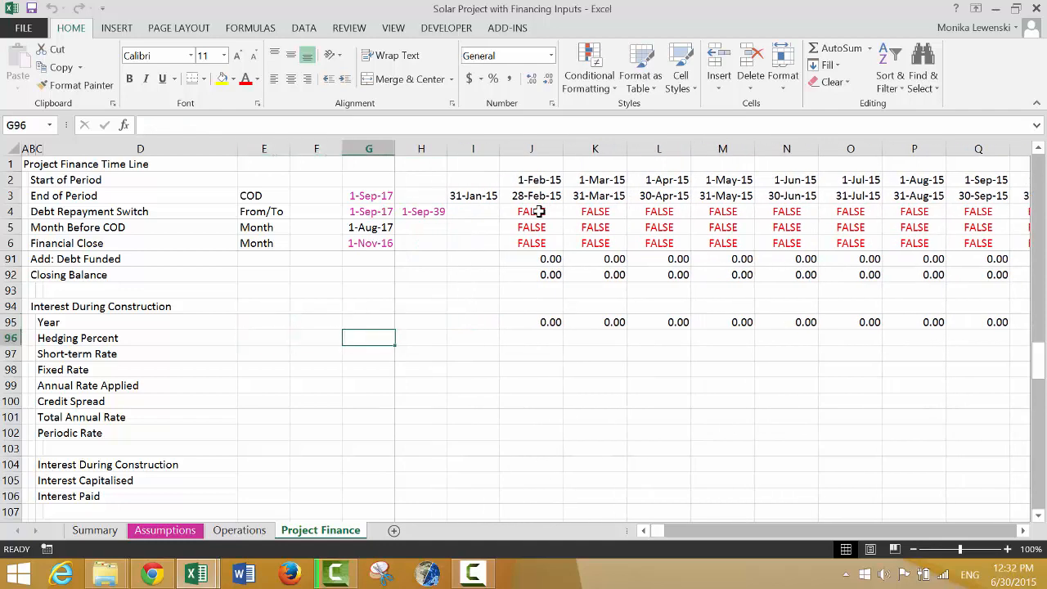
{"action": "type", "text": "=loo"}
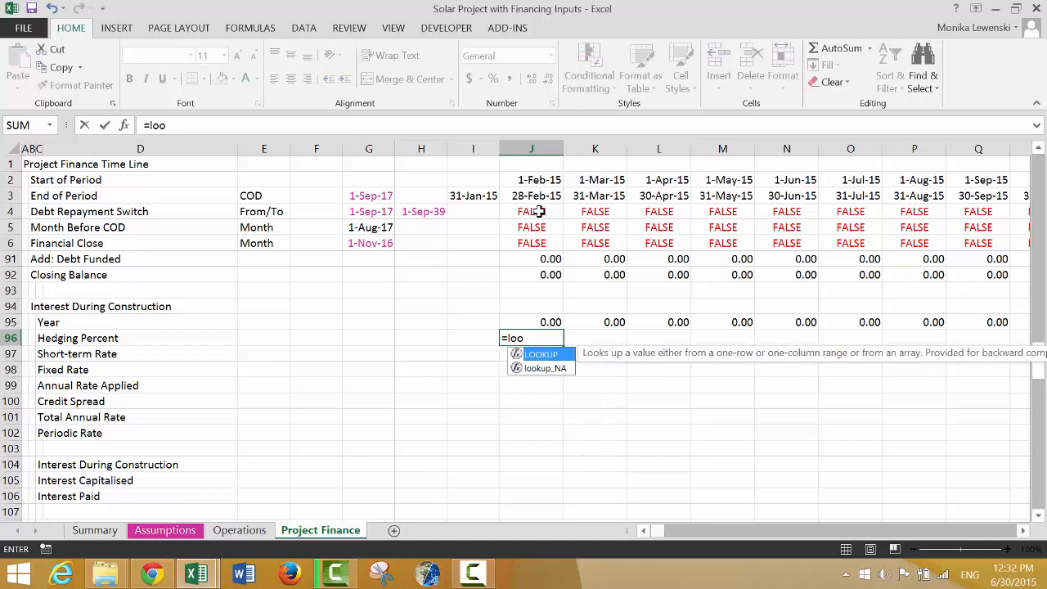
{"action": "key", "text": "Tab"}
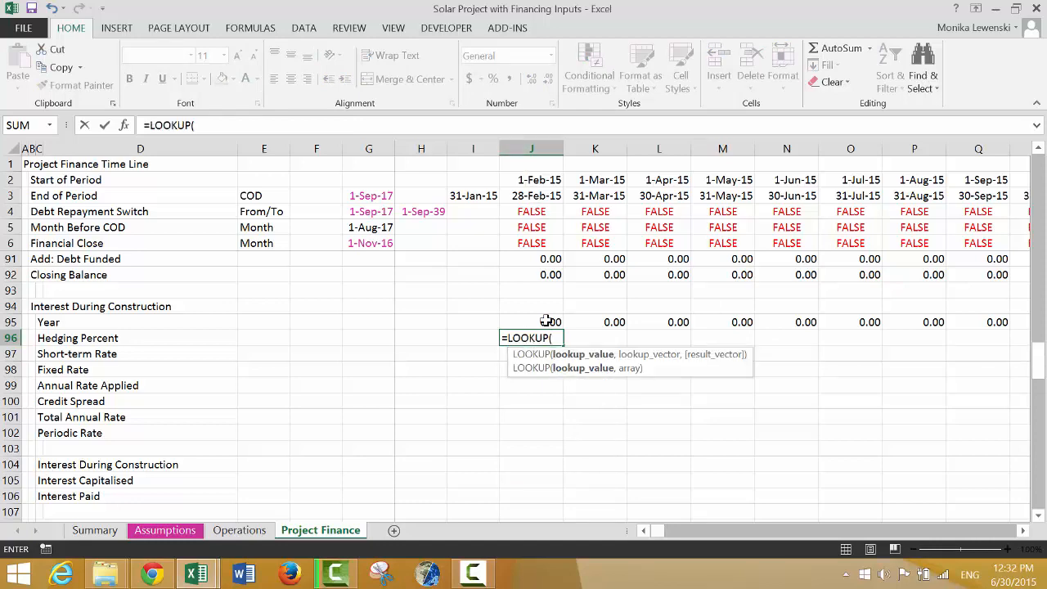
{"action": "left_click", "coordinate": [546, 321]}
{"action": "type", "text": ","}
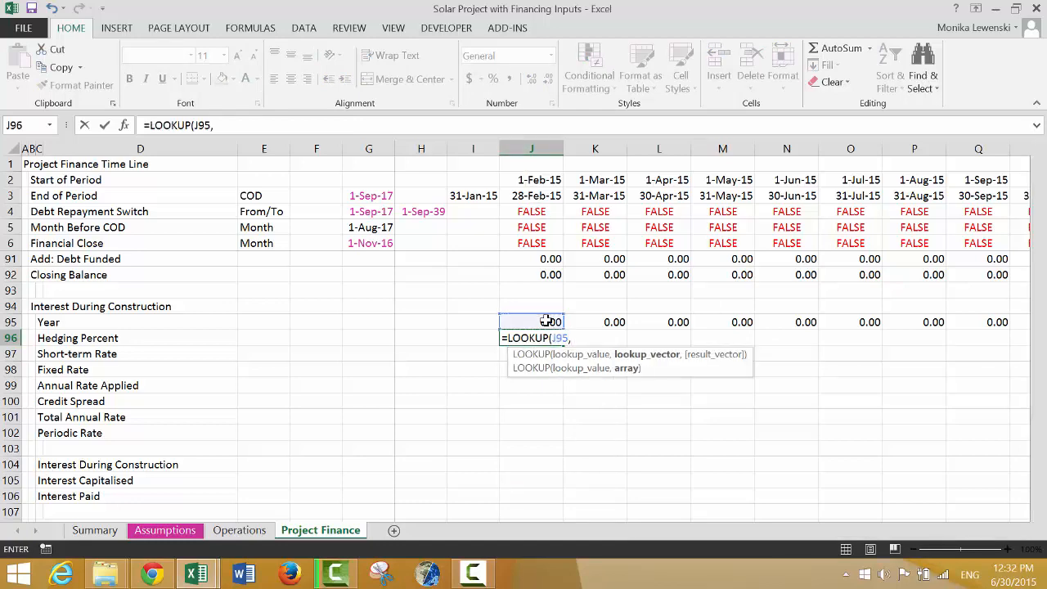
{"action": "key", "text": "ctrl+Page_Up"}
{"action": "key", "text": "ctrl+Page_Up"}
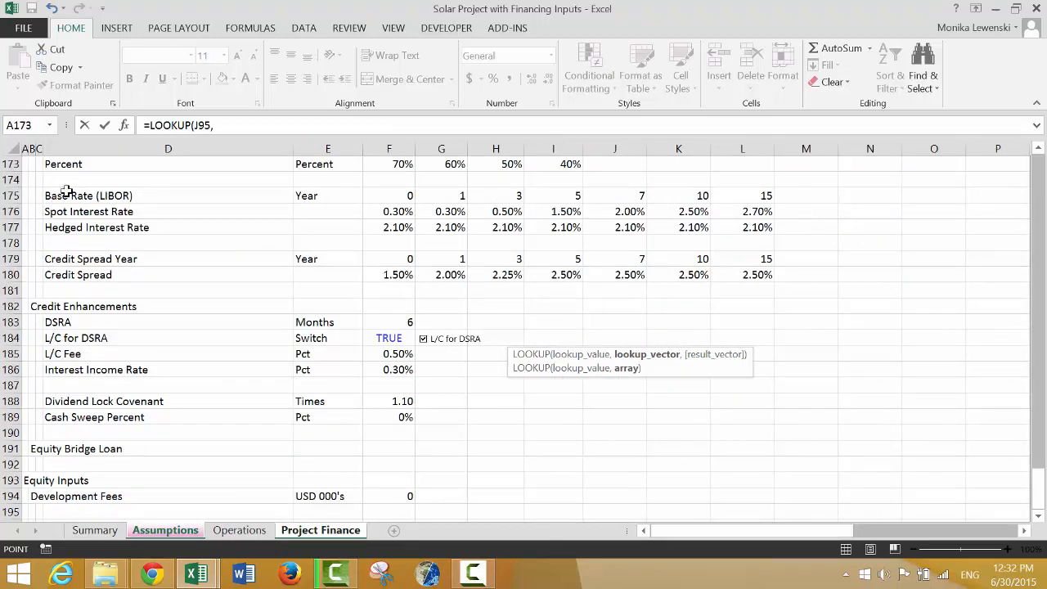
{"action": "key", "text": "Right"}
{"action": "key", "text": "Right"}
{"action": "key", "text": "Right"}
{"action": "key", "text": "Up"}
{"action": "key", "text": "Up"}
{"action": "key", "text": "Up"}
{"action": "key", "text": "Up"}
{"action": "key", "text": "Up"}
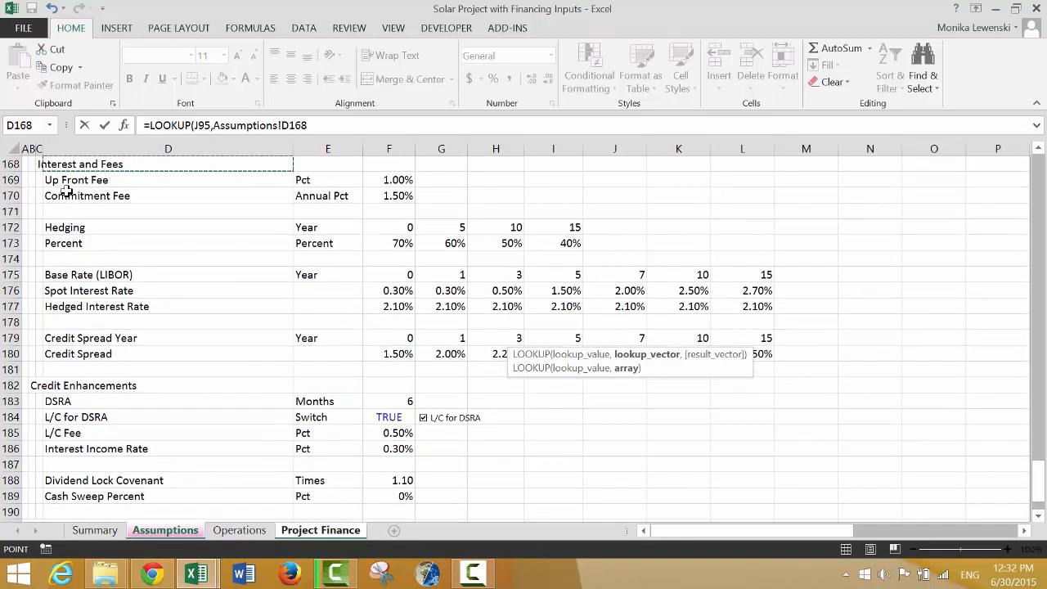
{"action": "left_click", "coordinate": [8, 227]}
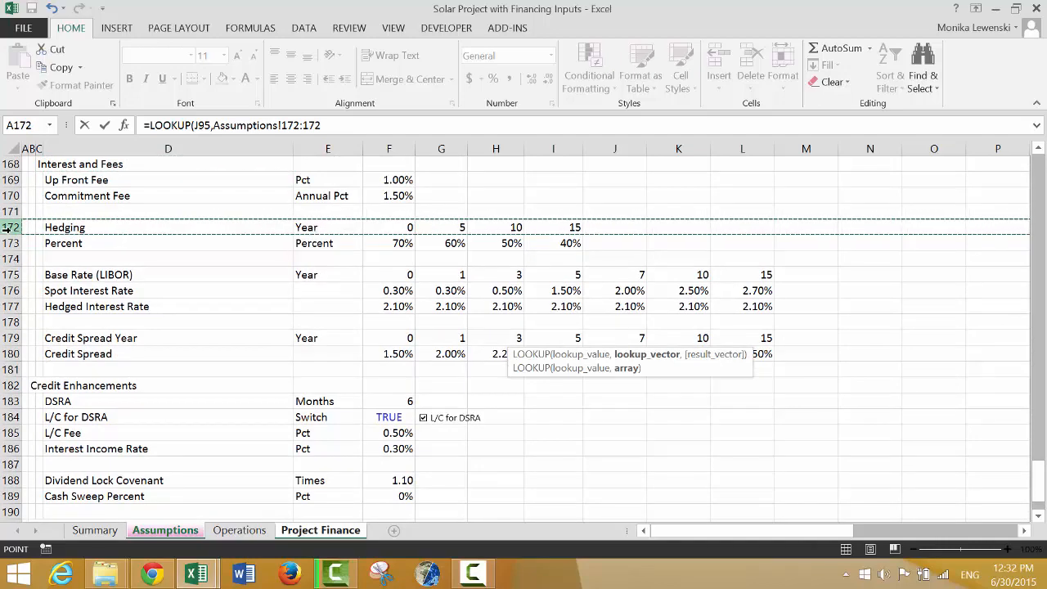
{"action": "type", "text": ","}
{"action": "left_click", "coordinate": [4, 243]}
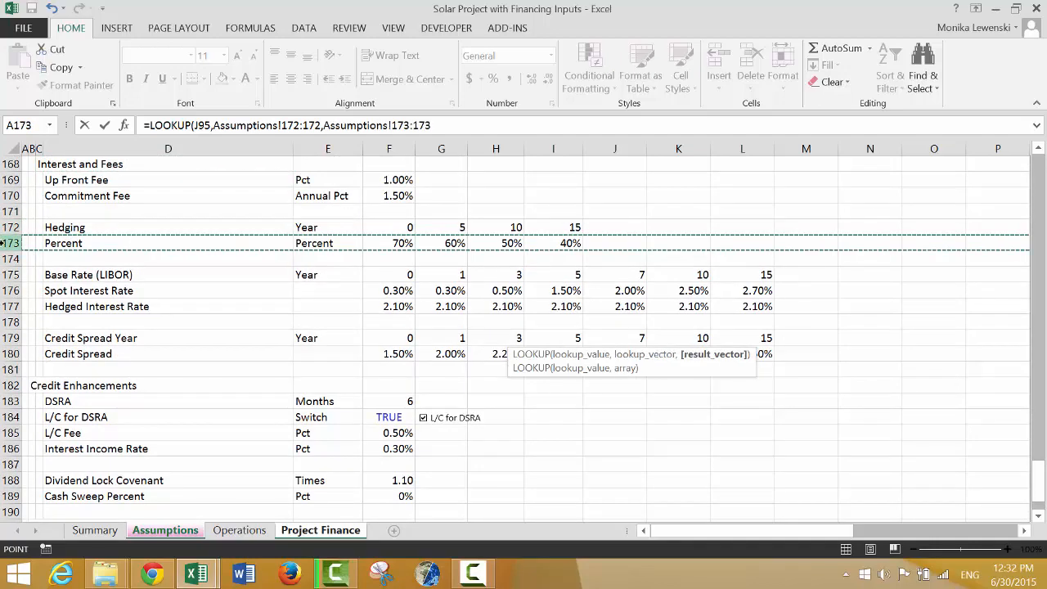
{"action": "key", "text": "ctrl+Page_Down"}
{"action": "key", "text": "ctrl+Page_Down"}
{"action": "key", "text": "Return"}
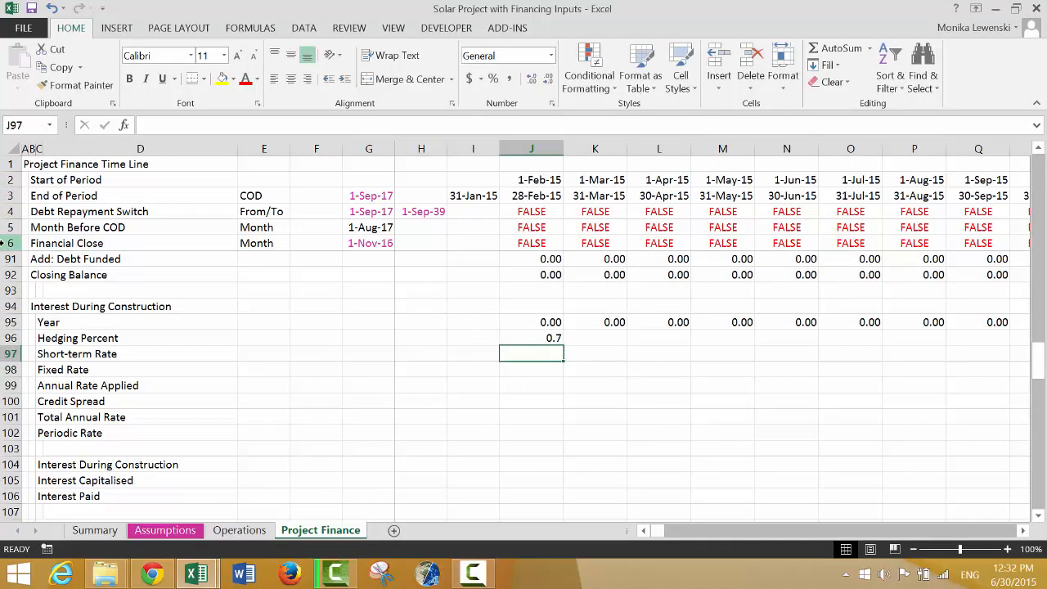
Step: Enter the first period's Short-term Rate as =LOOKUP(J95,Assumptions!175:175,Assumptions!176:176), returning the Spot Interest Rate for the Year counter
{"action": "type", "text": "=l"}
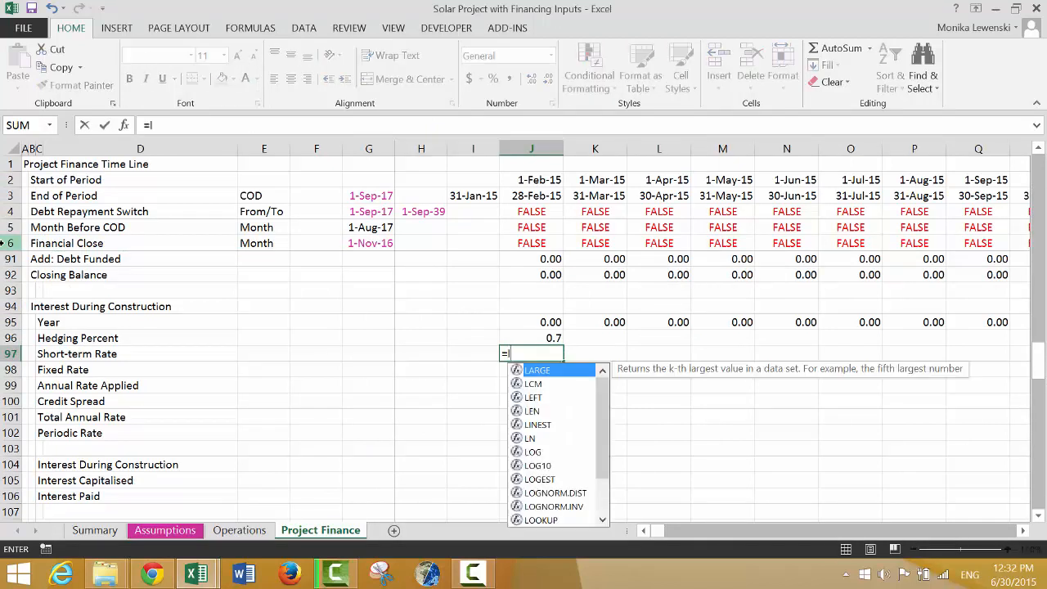
{"action": "type", "text": "oo"}
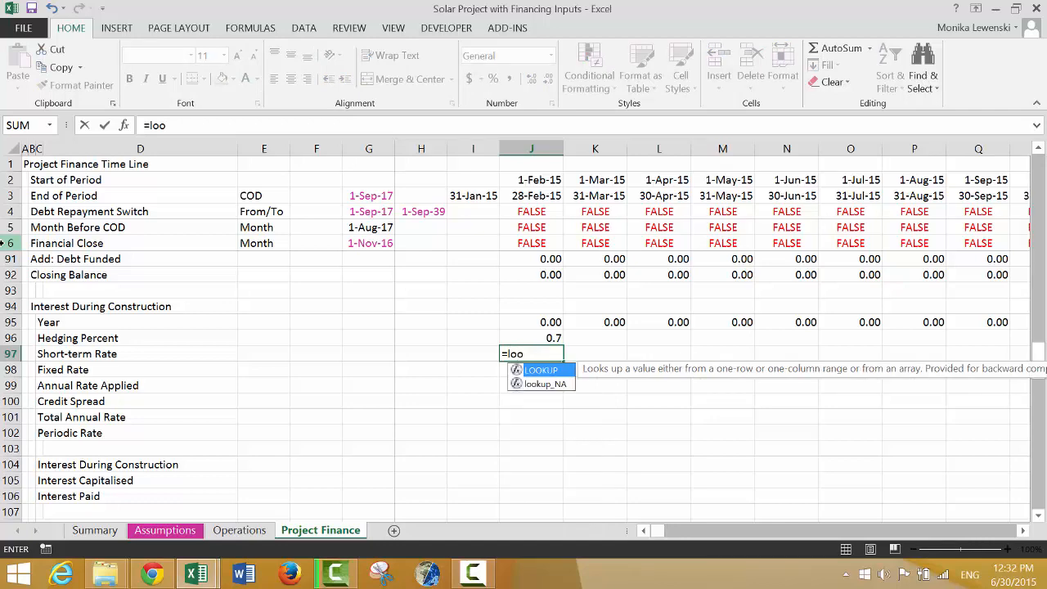
{"action": "key", "text": "Tab"}
{"action": "key", "text": "Up"}
{"action": "key", "text": "Up"}
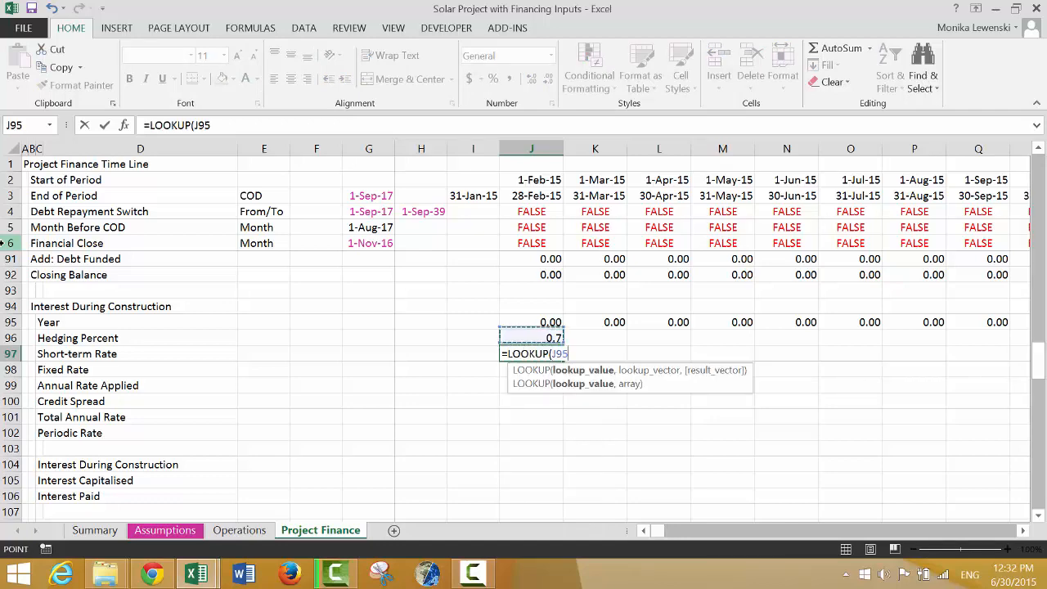
{"action": "type", "text": ","}
{"action": "key", "text": "ctrl+Page_Up"}
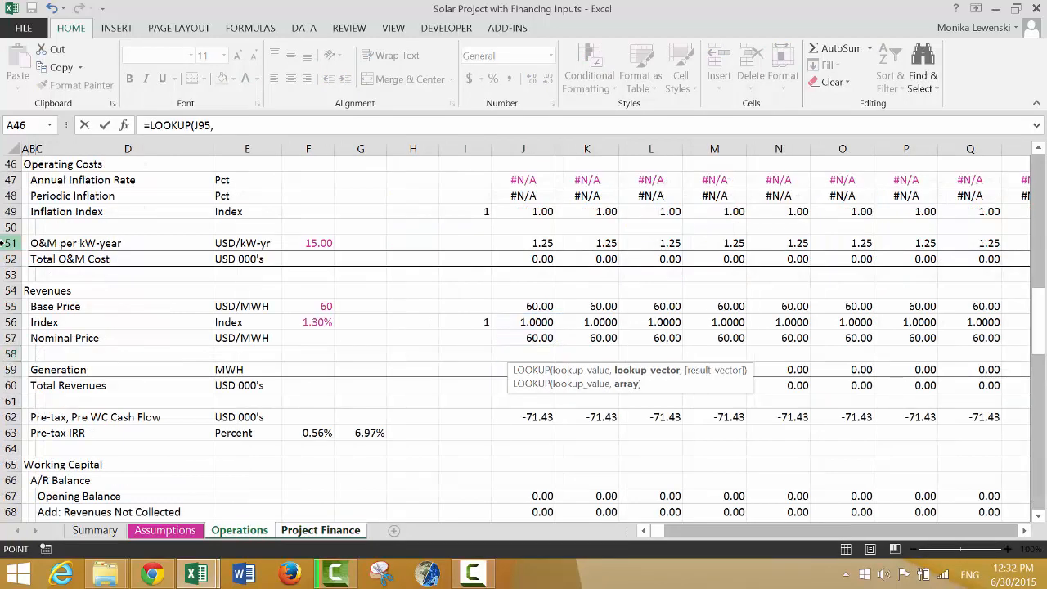
{"action": "key", "text": "ctrl+Page_Up"}
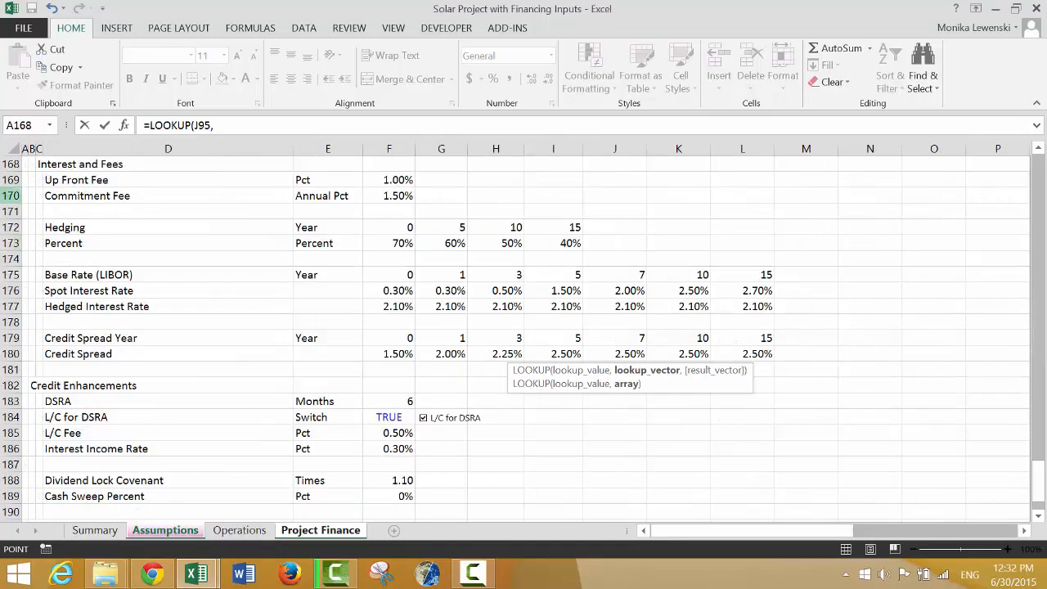
{"action": "left_click", "coordinate": [11, 275]}
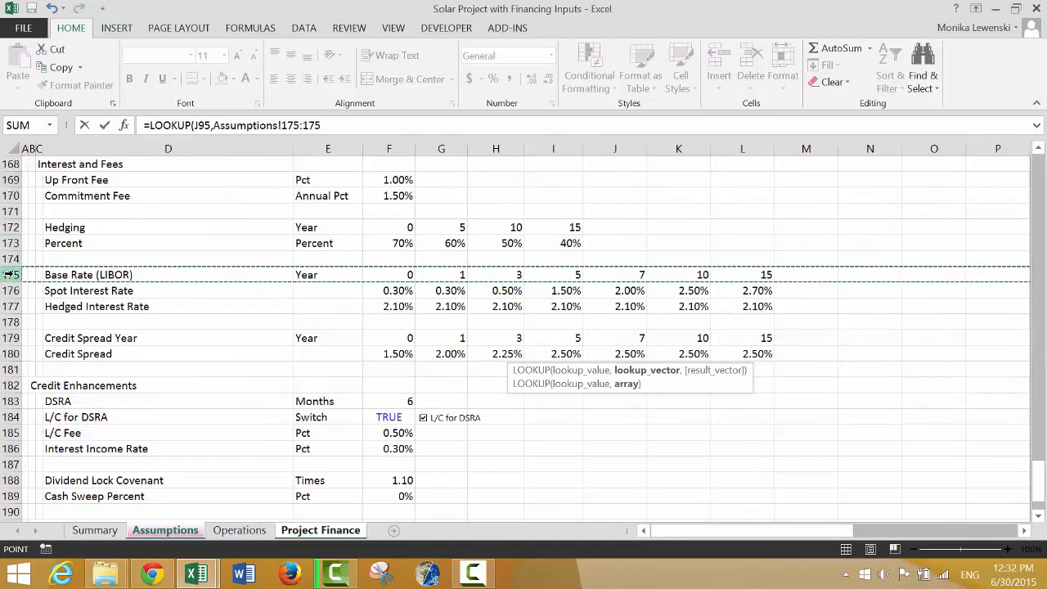
{"action": "type", "text": ","}
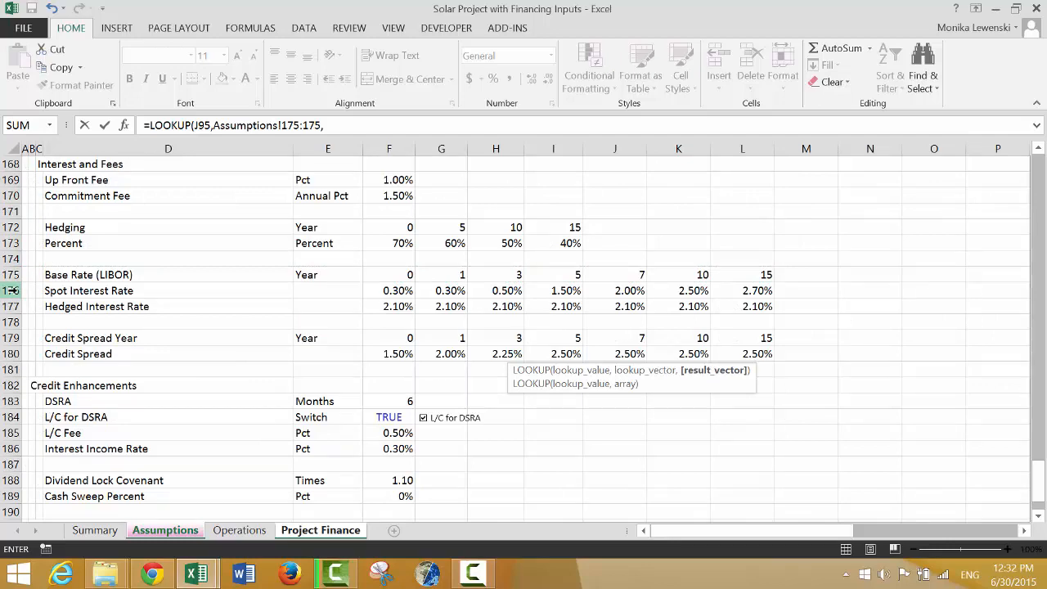
{"action": "left_click", "coordinate": [12, 291]}
{"action": "key", "text": "ctrl+Page_Down"}
{"action": "key", "text": "ctrl+Page_Down"}
{"action": "key", "text": "Return"}
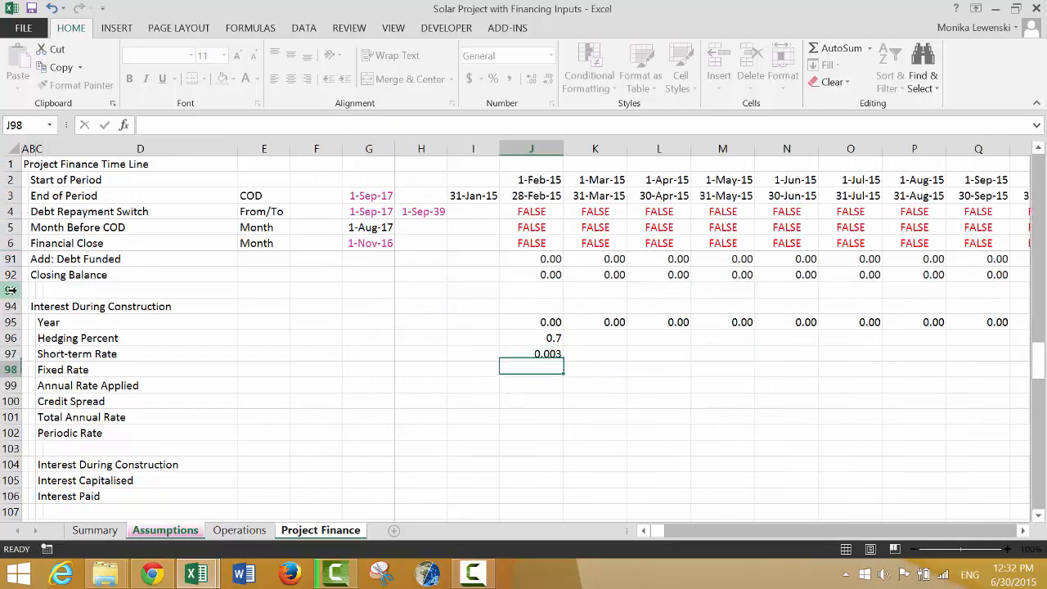
Step: Enter the first period's Fixed Rate as =LOOKUP(J95,Assumptions!175:175,Assumptions!177:177), returning the Hedged Interest Rate for the Year counter
{"action": "type", "text": "="}
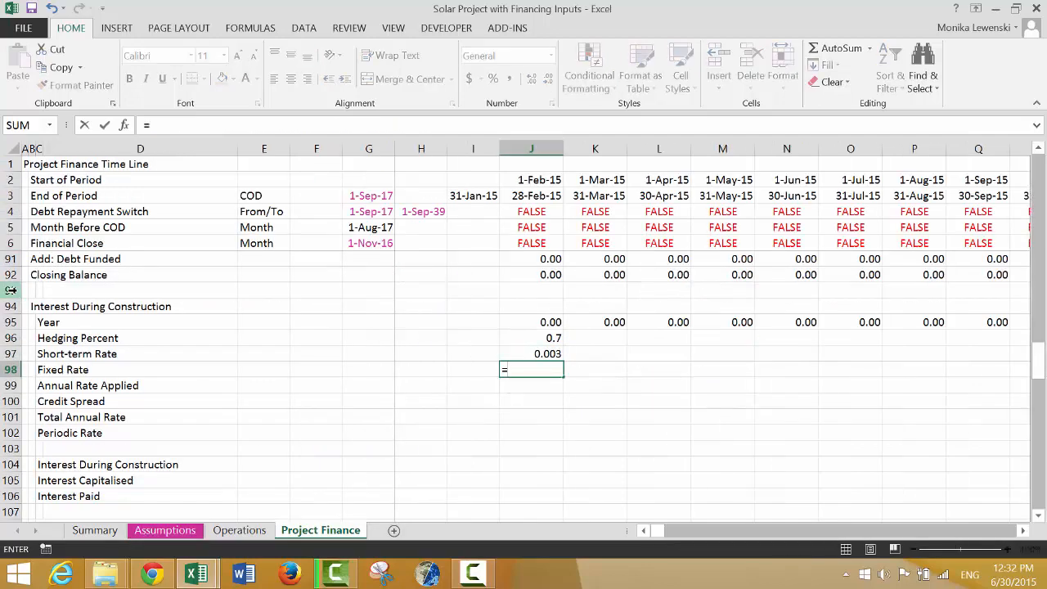
{"action": "type", "text": "loo"}
{"action": "key", "text": "Tab"}
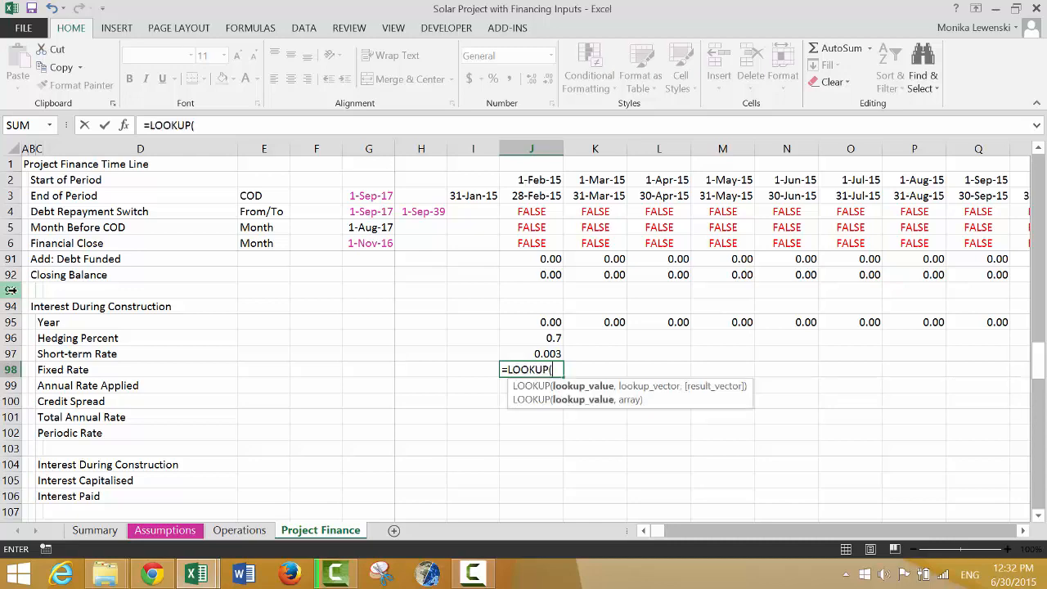
{"action": "key", "text": "Up"}
{"action": "key", "text": "Up"}
{"action": "key", "text": "Up"}
{"action": "type", "text": ","}
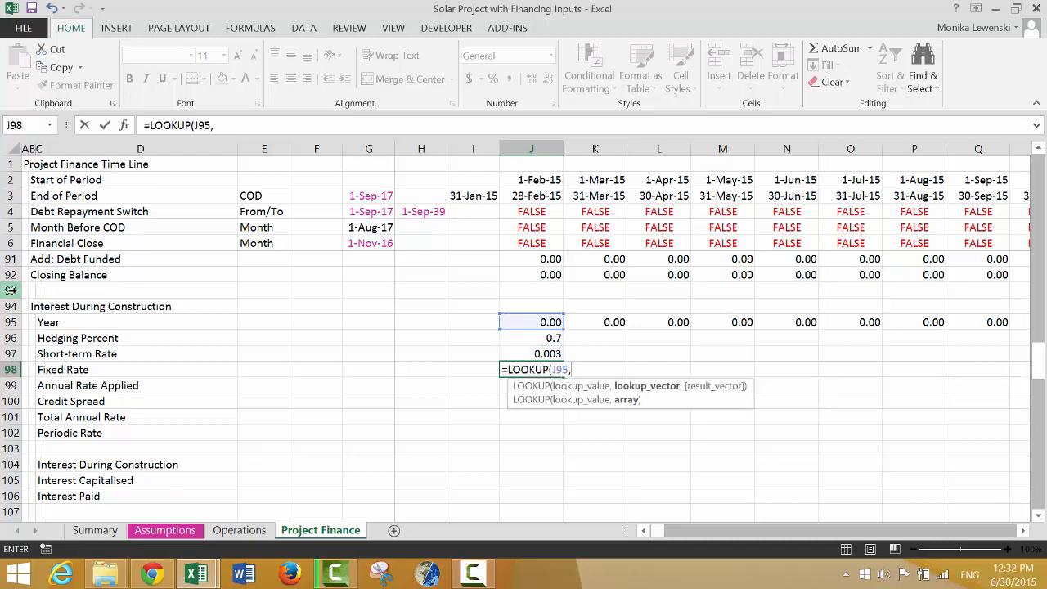
{"action": "key", "text": "ctrl+Page_Up"}
{"action": "key", "text": "ctrl+Page_Up"}
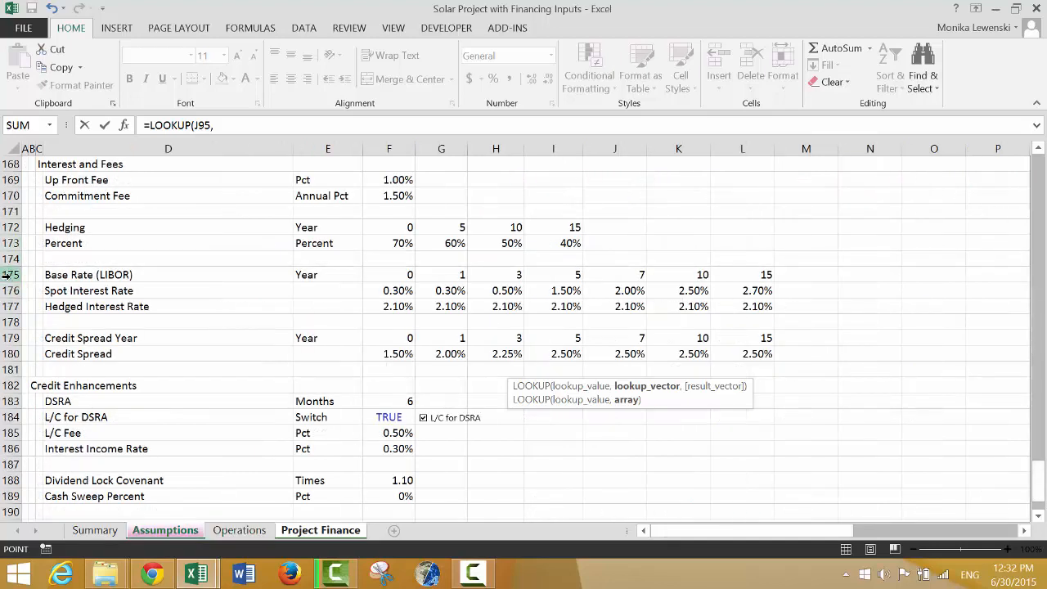
{"action": "left_click", "coordinate": [6, 275]}
{"action": "type", "text": ","}
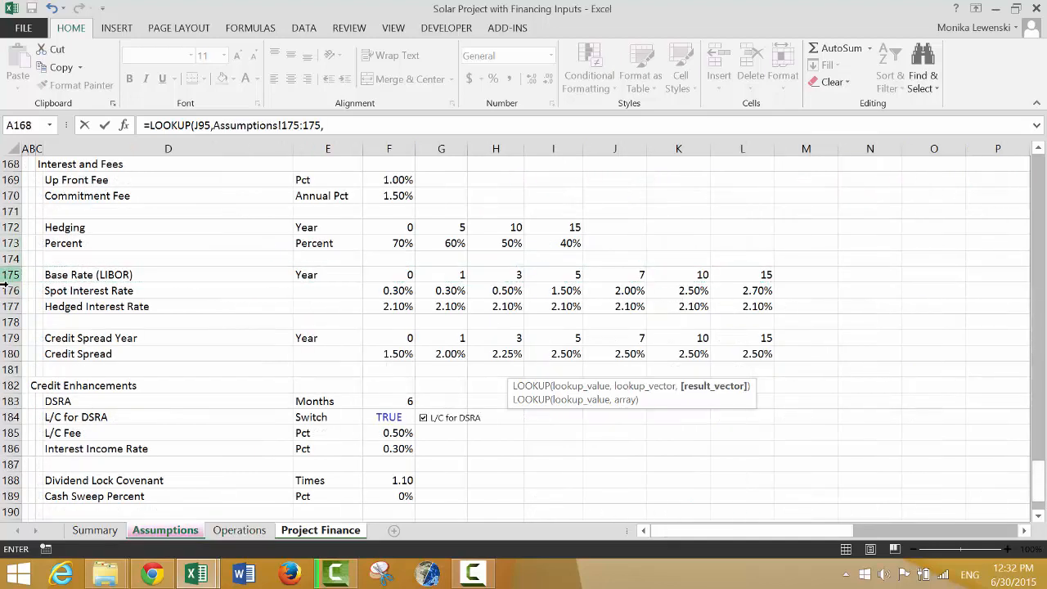
{"action": "left_click", "coordinate": [7, 306]}
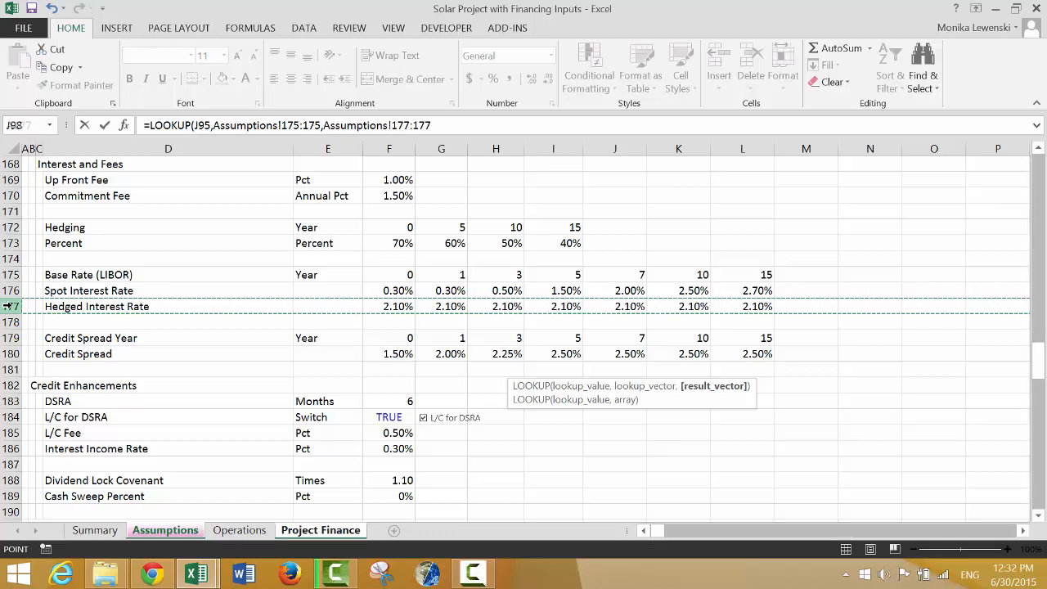
{"action": "key", "text": "Return"}
Step: Review the first-period formulas for Hedging Percent, Short-term Rate and Fixed Rate, ending at the Annual Rate Applied row
{"action": "key", "text": "Up"}
{"action": "key", "text": "Up"}
{"action": "key", "text": "Up"}
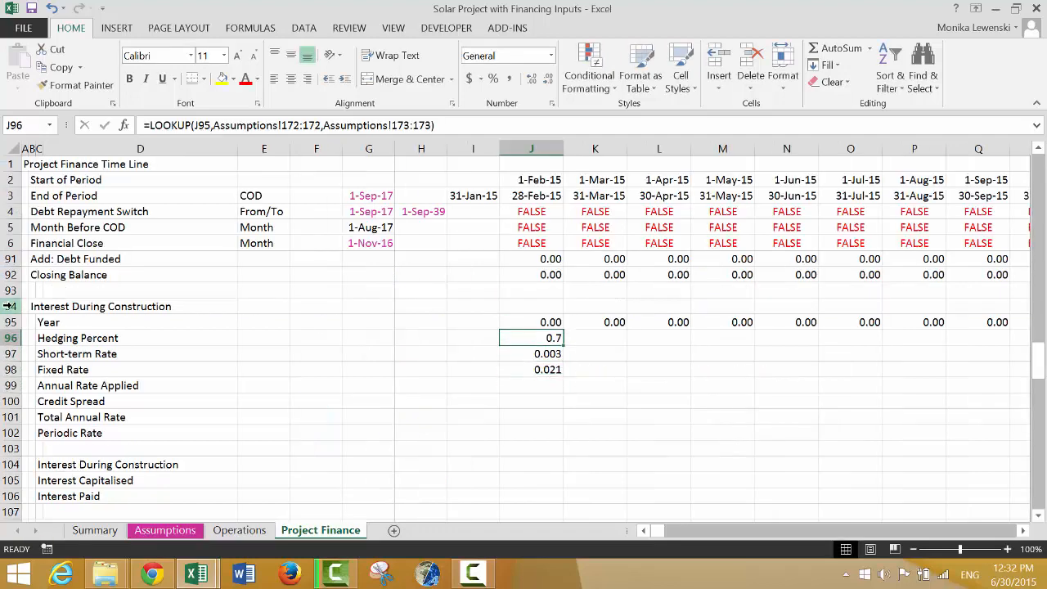
{"action": "key", "text": "Down"}
{"action": "key", "text": "Down"}
{"action": "key", "text": "Down"}
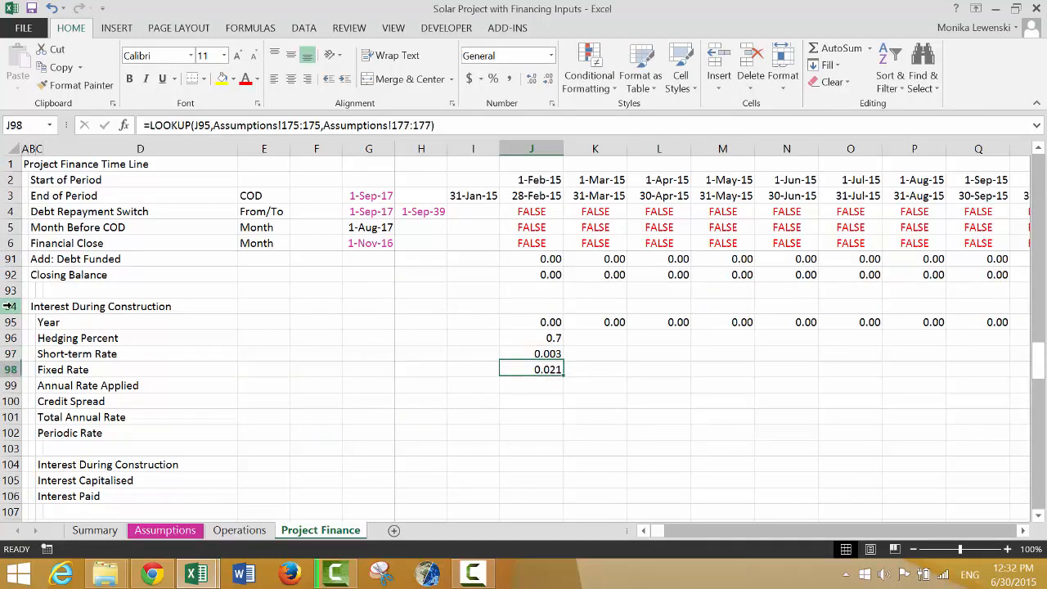
{"action": "key", "text": "Up"}
{"action": "key", "text": "Up"}
{"action": "key", "text": "Up"}
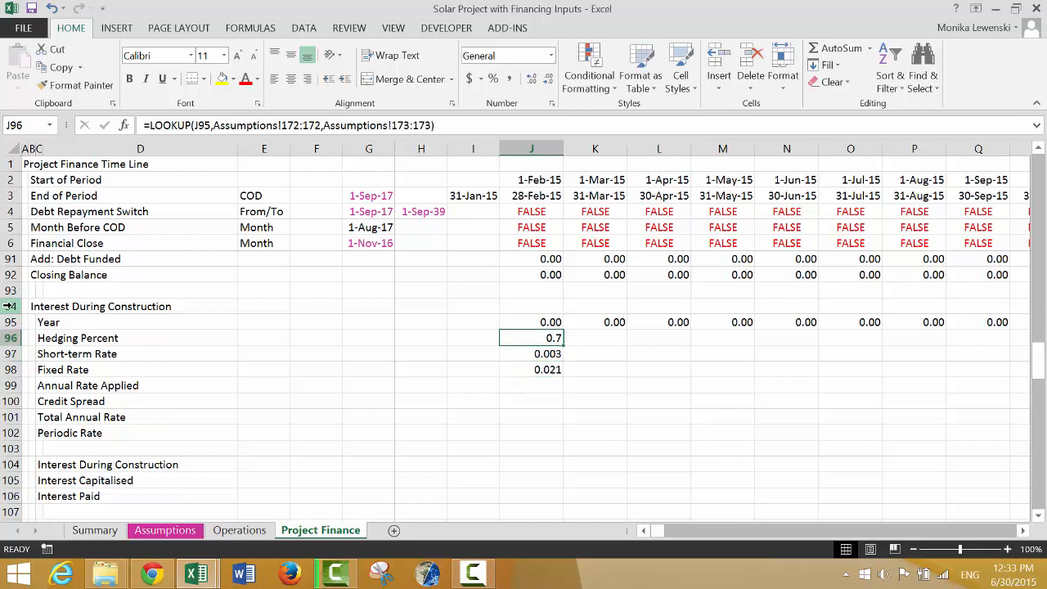
{"action": "key", "text": "Down"}
{"action": "key", "text": "Down"}
{"action": "key", "text": "Down"}
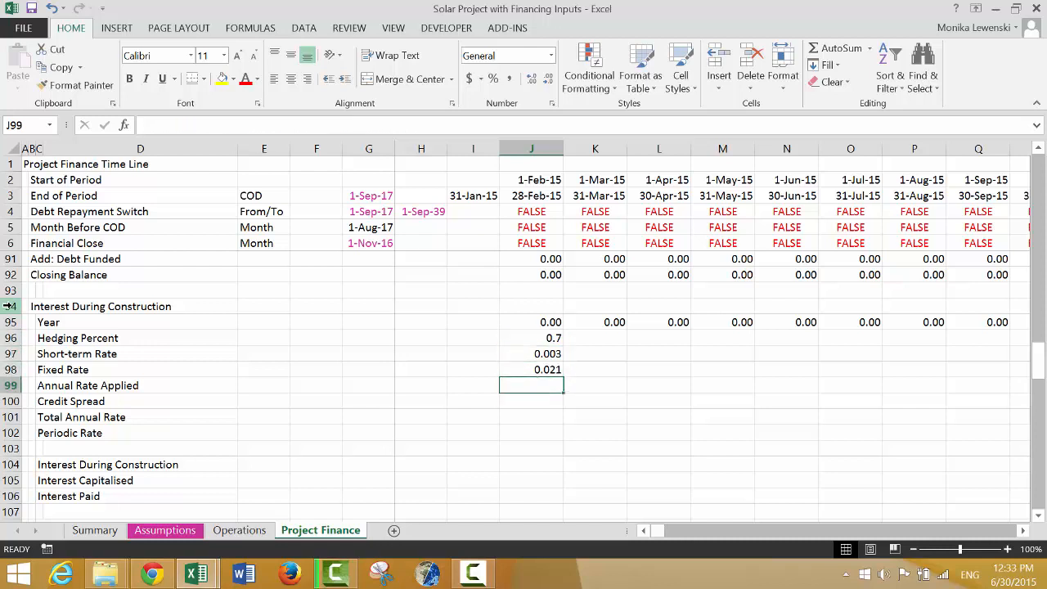
Step: Enter the first period's Annual Rate Applied as =J96*J98+(1-J96)*J97, weighting the fixed and short-term rates by the Hedging Percent
{"action": "type", "text": "="}
{"action": "key", "text": "Up"}
{"action": "key", "text": "Up"}
{"action": "key", "text": "Up"}
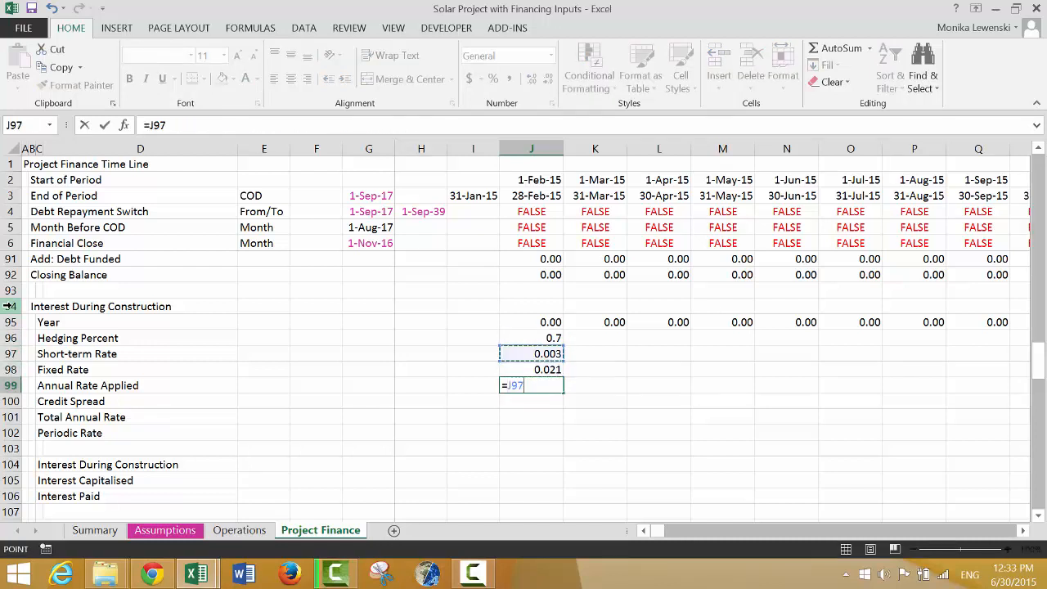
{"action": "type", "text": "*"}
{"action": "key", "text": "Up"}
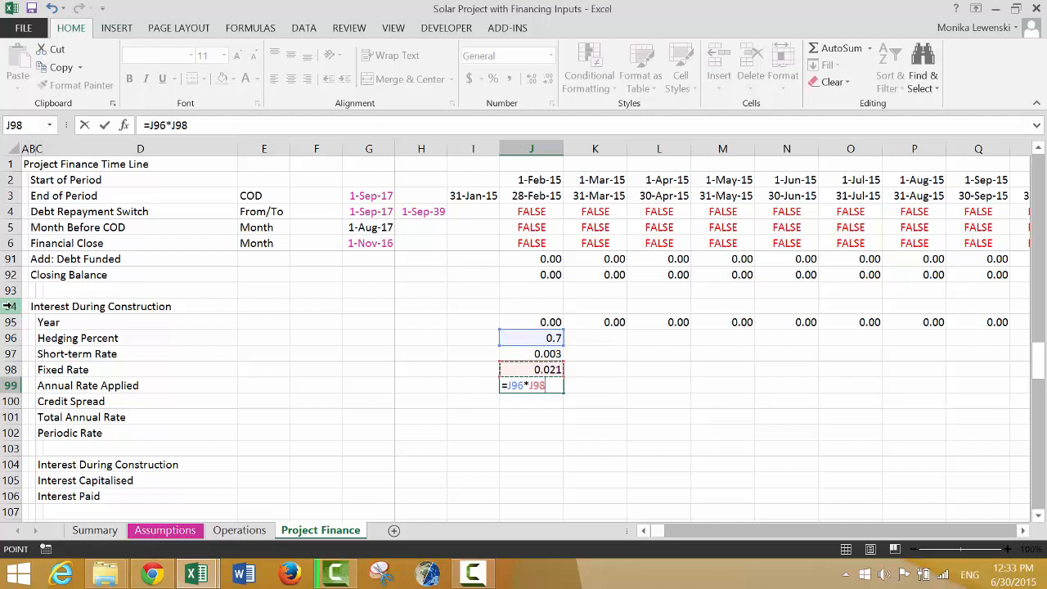
{"action": "type", "text": "+(1-"}
{"action": "key", "text": "Up"}
{"action": "key", "text": "Up"}
{"action": "key", "text": "Up"}
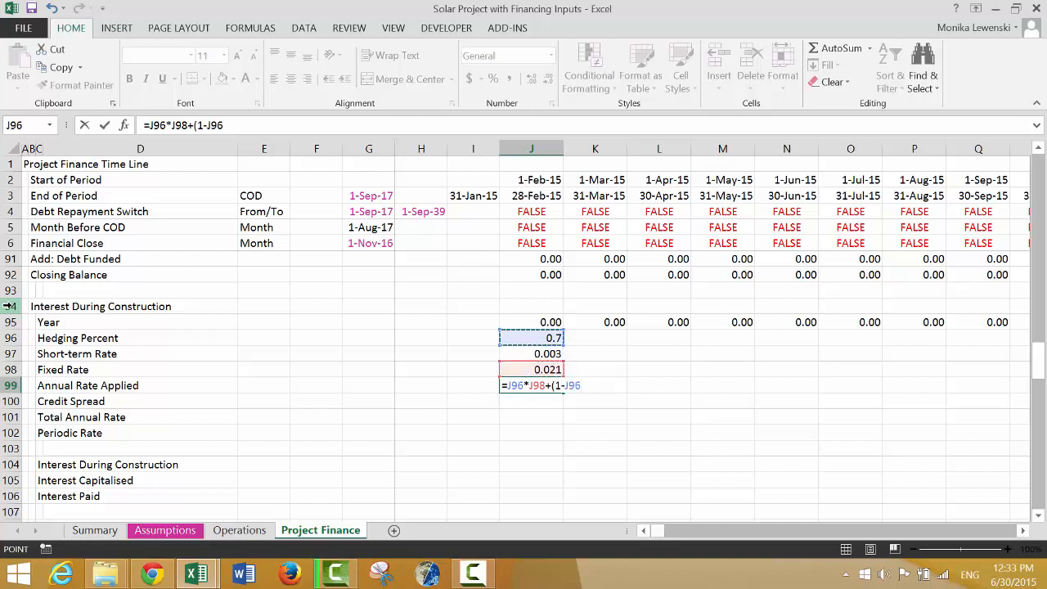
{"action": "type", "text": ")*"}
{"action": "key", "text": "Up"}
{"action": "key", "text": "Up"}
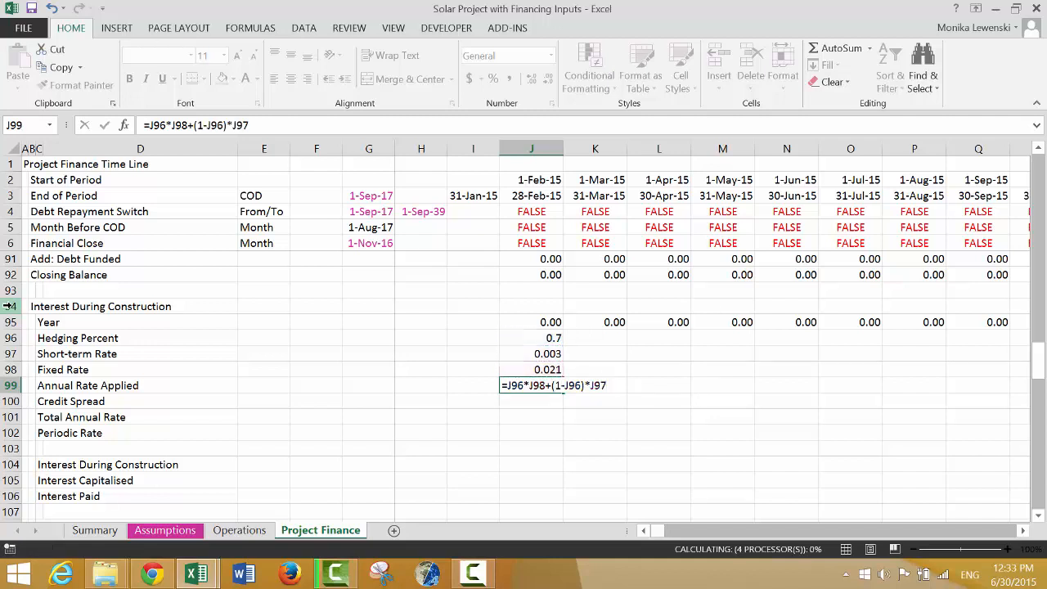
{"action": "key", "text": "Return"}
{"action": "key", "text": "Up"}
{"action": "key", "text": "Down"}
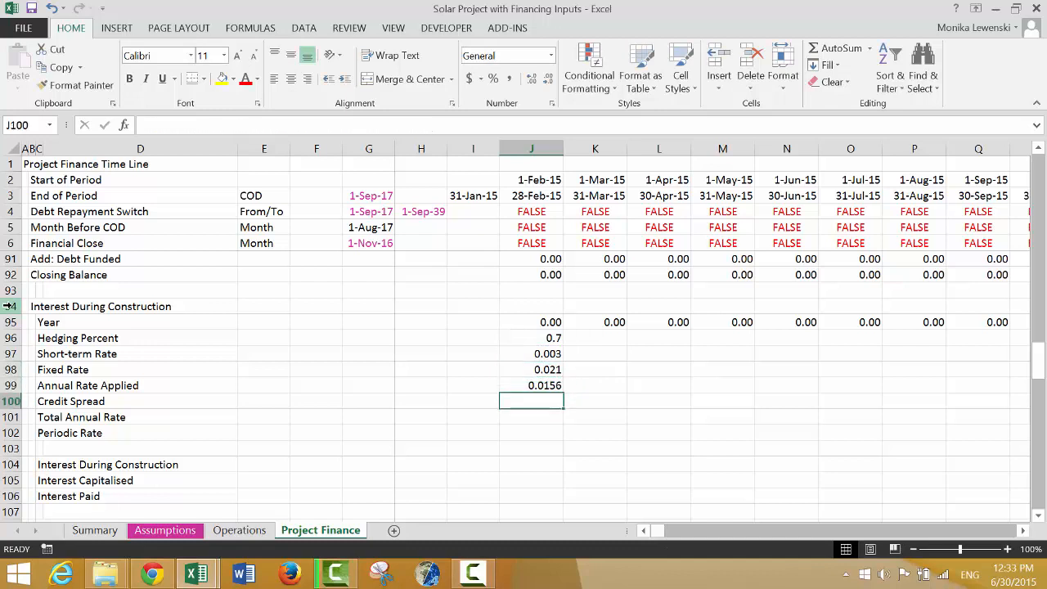
Step: Enter the first period's Credit Spread as =LOOKUP('Project Finance'!J95,Assumptions!179:179,Assumptions!180:180), returning the spread for the Year counter
{"action": "type", "text": "="}
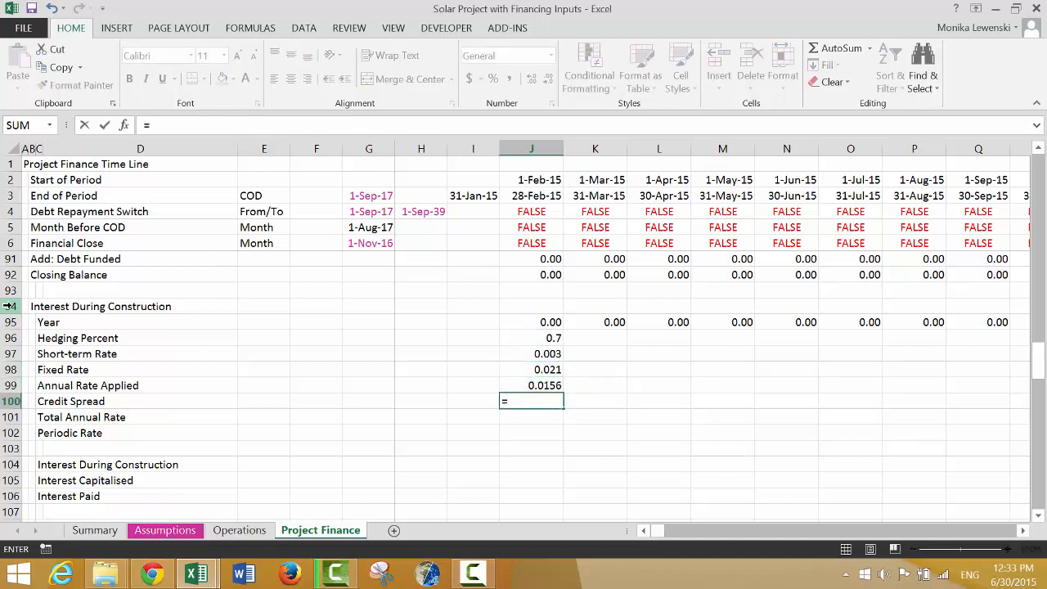
{"action": "type", "text": "loo"}
{"action": "key", "text": "Tab"}
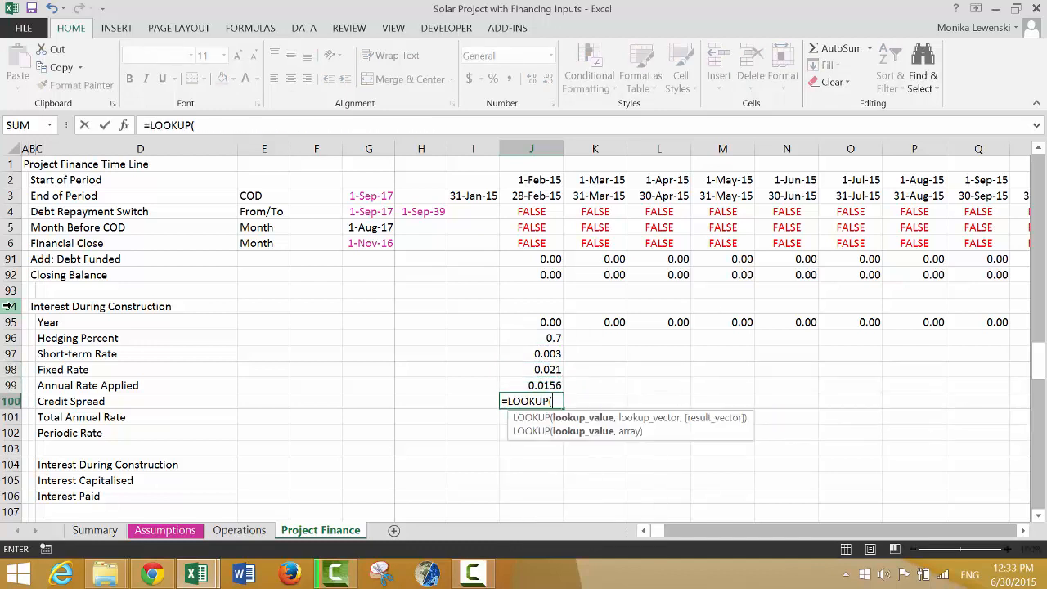
{"action": "key", "text": "ctrl+Page_Up"}
{"action": "key", "text": "ctrl+Page_Down"}
{"action": "key", "text": "Up"}
{"action": "key", "text": "Up"}
{"action": "key", "text": "Up"}
{"action": "key", "text": "Up"}
{"action": "key", "text": "Up"}
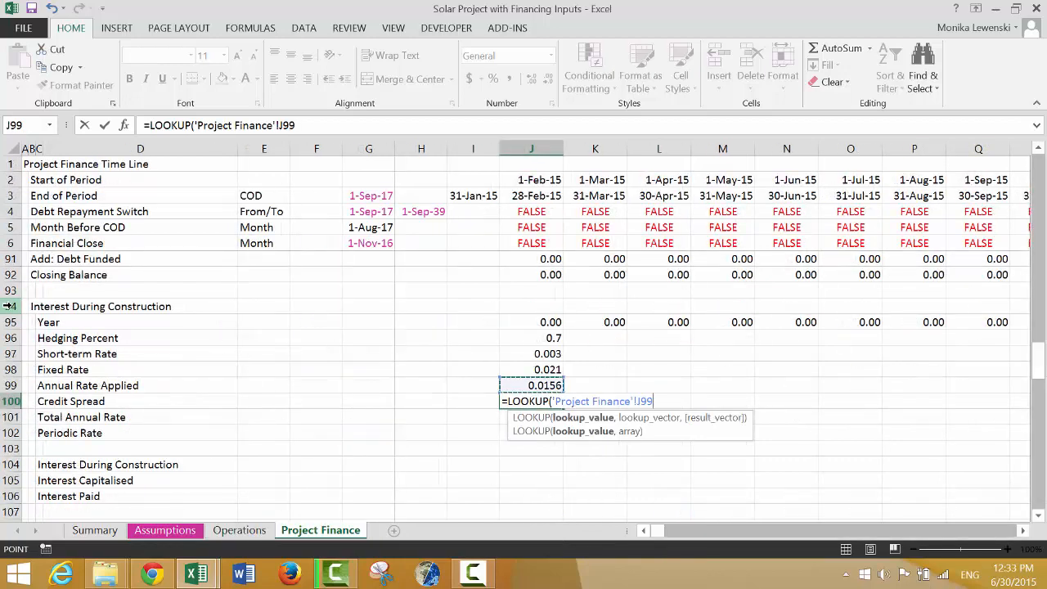
{"action": "type", "text": ","}
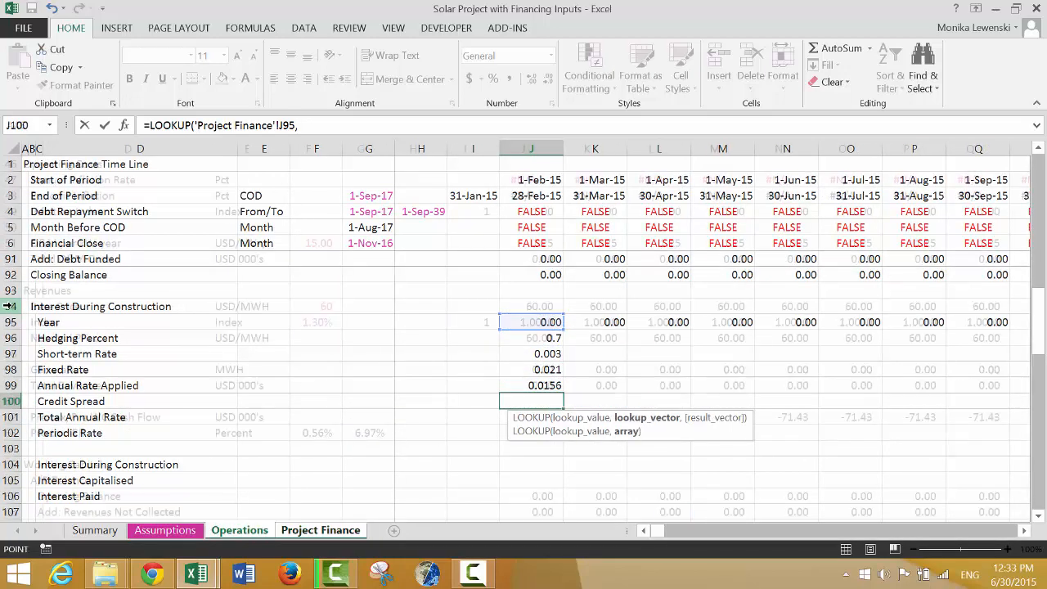
{"action": "key", "text": "ctrl+Page_Up"}
{"action": "key", "text": "ctrl+Page_Up"}
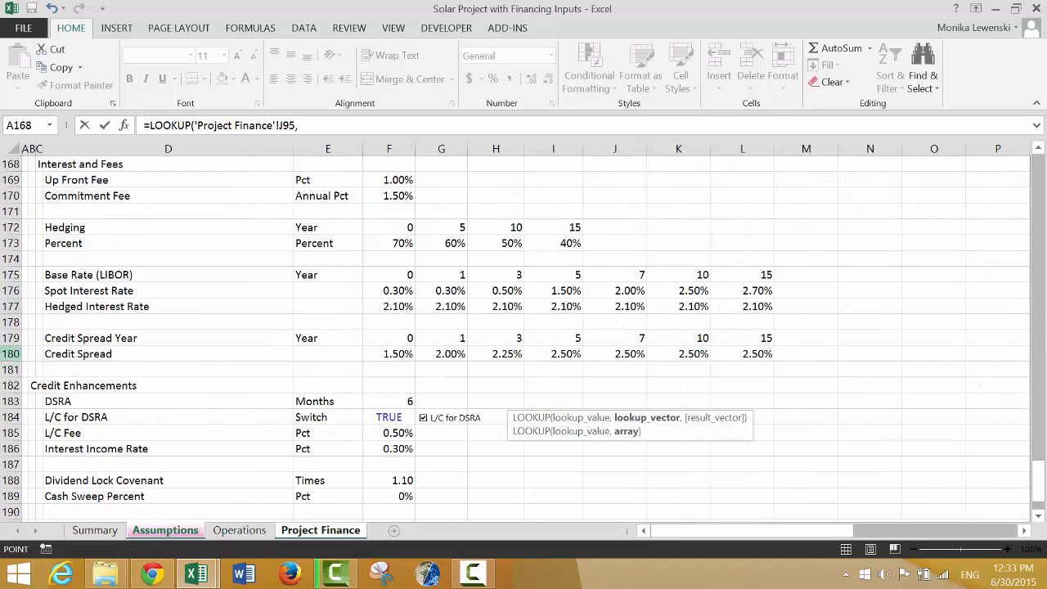
{"action": "left_click", "coordinate": [4, 337]}
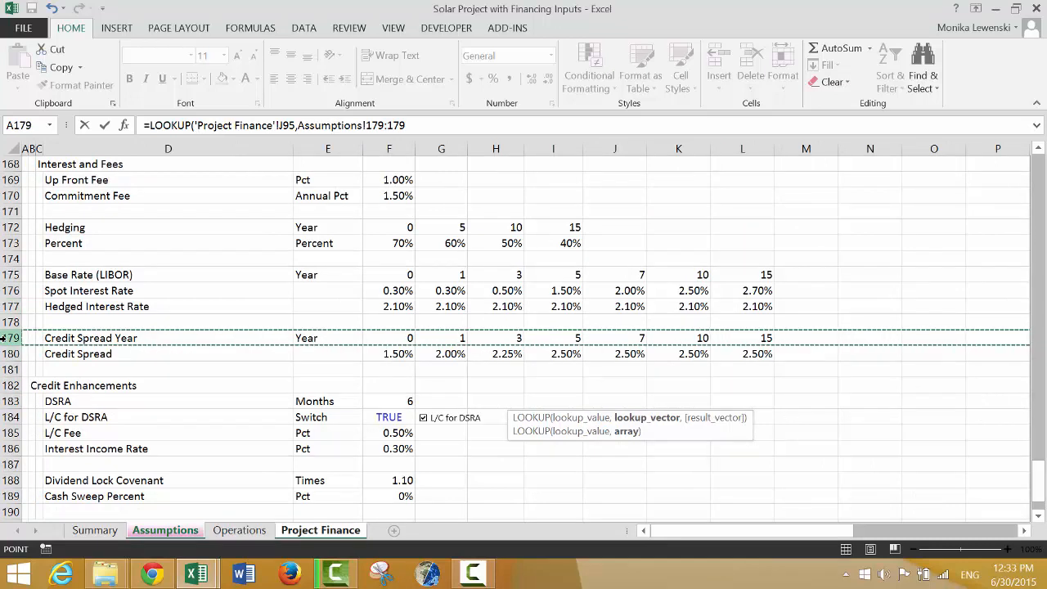
{"action": "type", "text": ","}
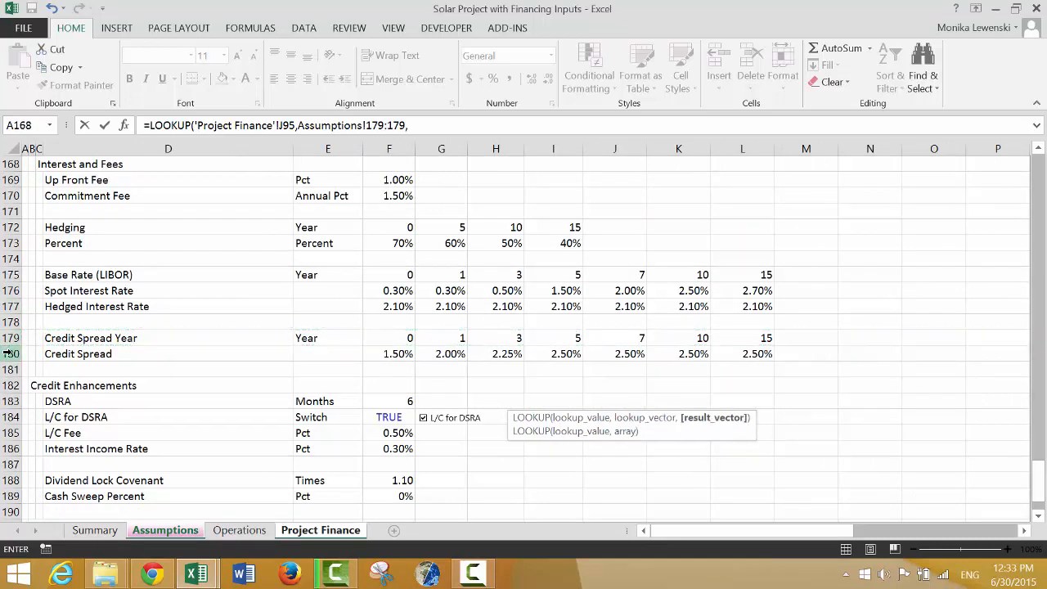
{"action": "left_click", "coordinate": [7, 353]}
{"action": "key", "text": "Return"}
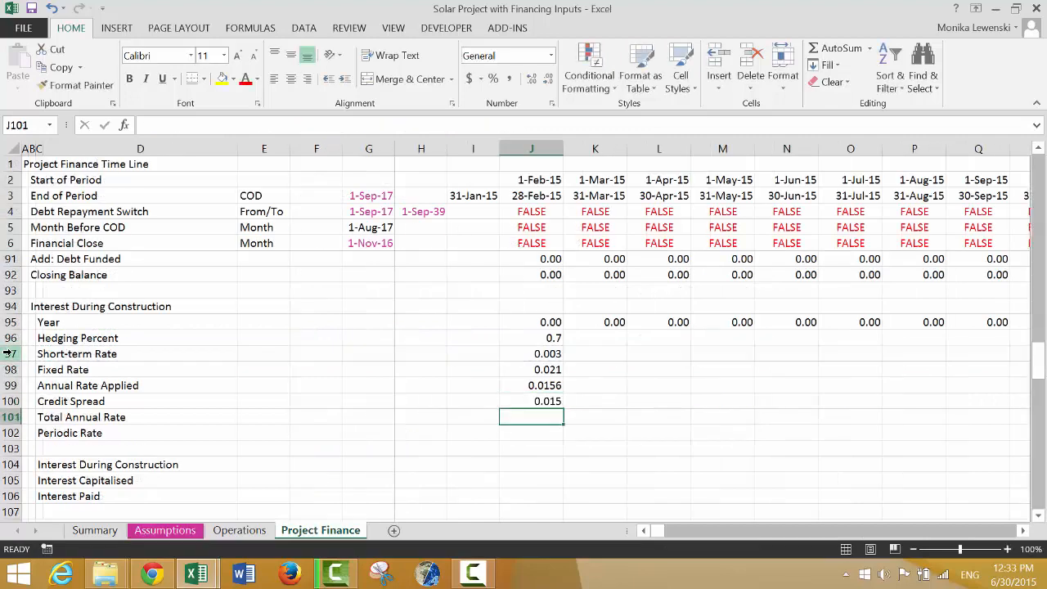
{"action": "key", "text": "Down"}
{"action": "key", "text": "Up"}
{"action": "type", "text": "="}
{"action": "key", "text": "Up"}
{"action": "key", "text": "Up"}
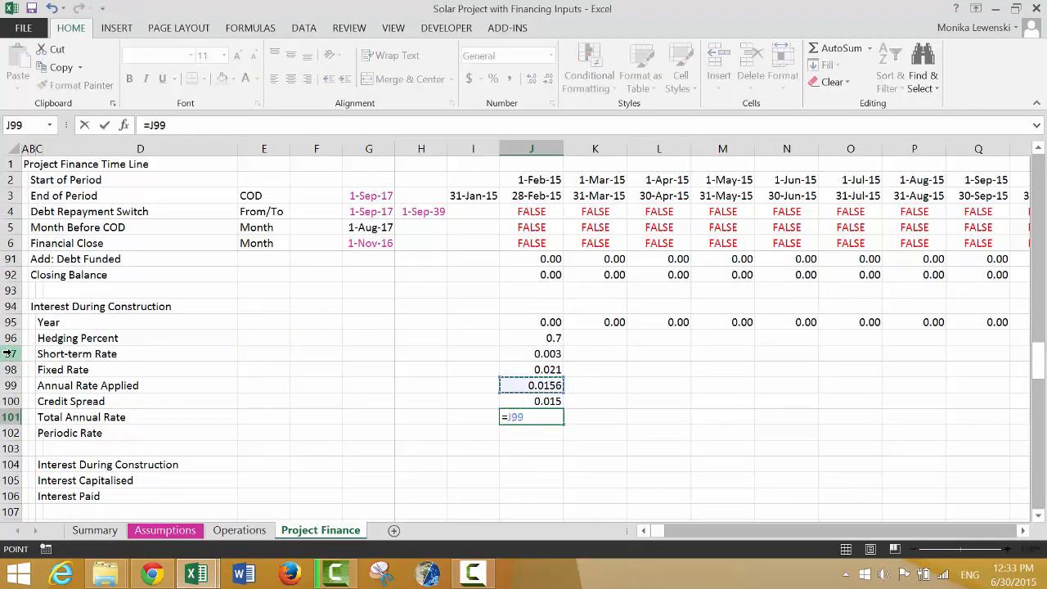
{"action": "key", "text": "Escape"}
Step: Sum the first period's Annual Rate Applied and Credit Spread into the Total Annual Rate row, ending at Periodic Rate
{"action": "key", "text": "Up"}
{"action": "key", "text": "Up"}
{"action": "key", "text": "shift+Down"}
{"action": "key", "text": "shift+Down"}
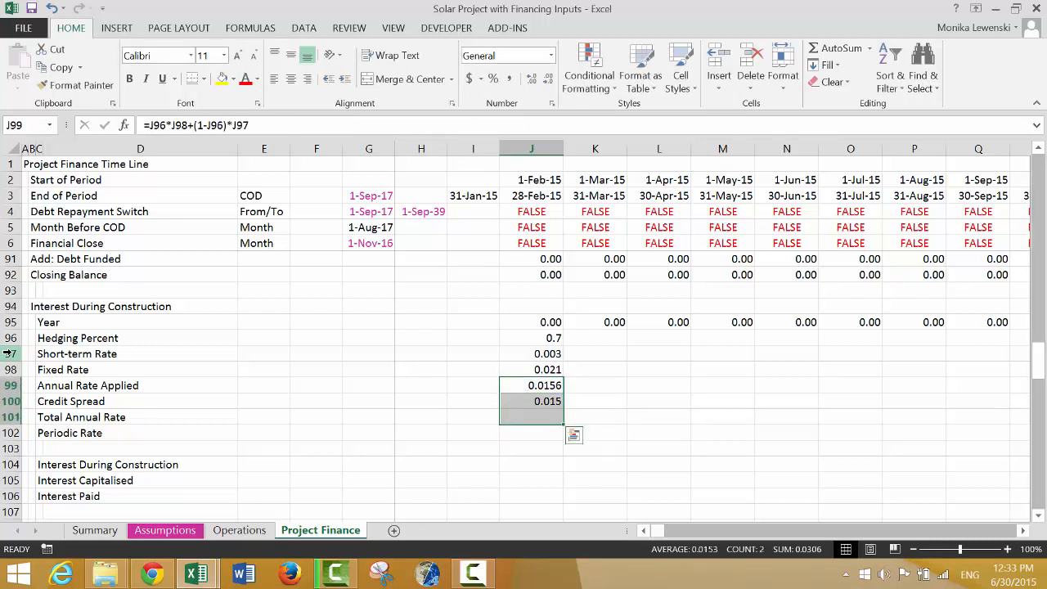
{"action": "key", "text": "Down"}
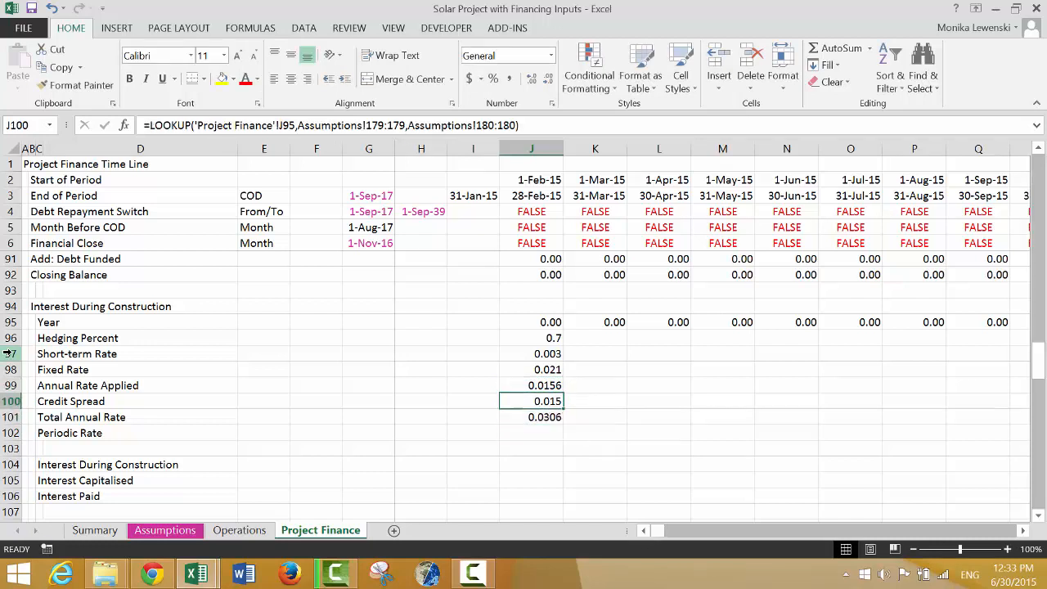
{"action": "key", "text": "Down"}
{"action": "key", "text": "Down"}
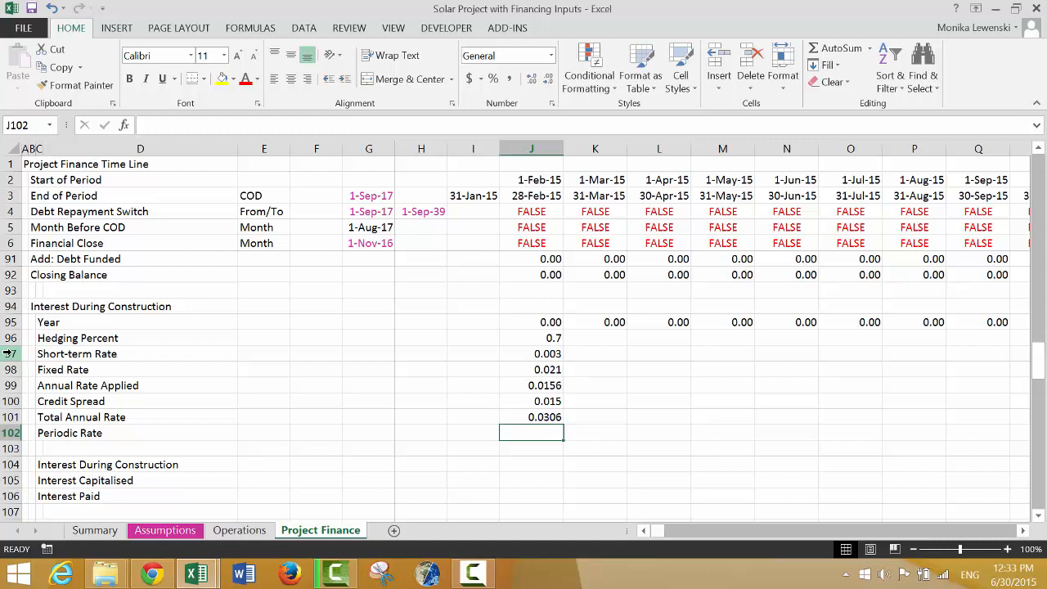
Step: Insert a blank row above Hedging Percent in the Interest During Construction block
{"action": "key", "text": "Up"}
{"action": "key", "text": "Up"}
{"action": "key", "text": "Up"}
{"action": "key", "text": "Up"}
{"action": "key", "text": "Up"}
{"action": "key", "text": "Up"}
{"action": "left_click", "coordinate": [9, 345]}
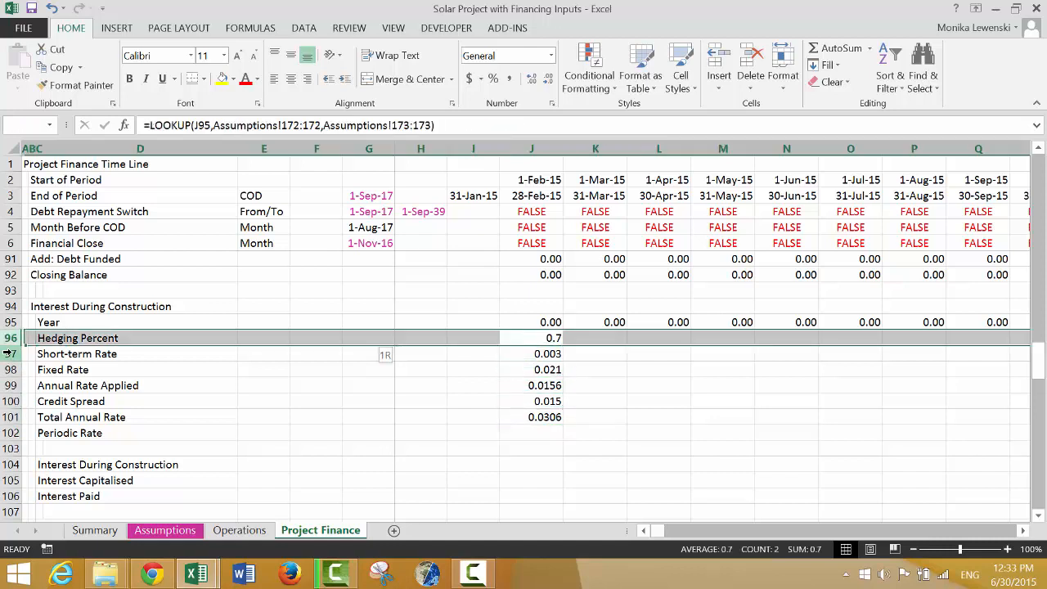
{"action": "key", "text": "ctrl+shift+plus"}
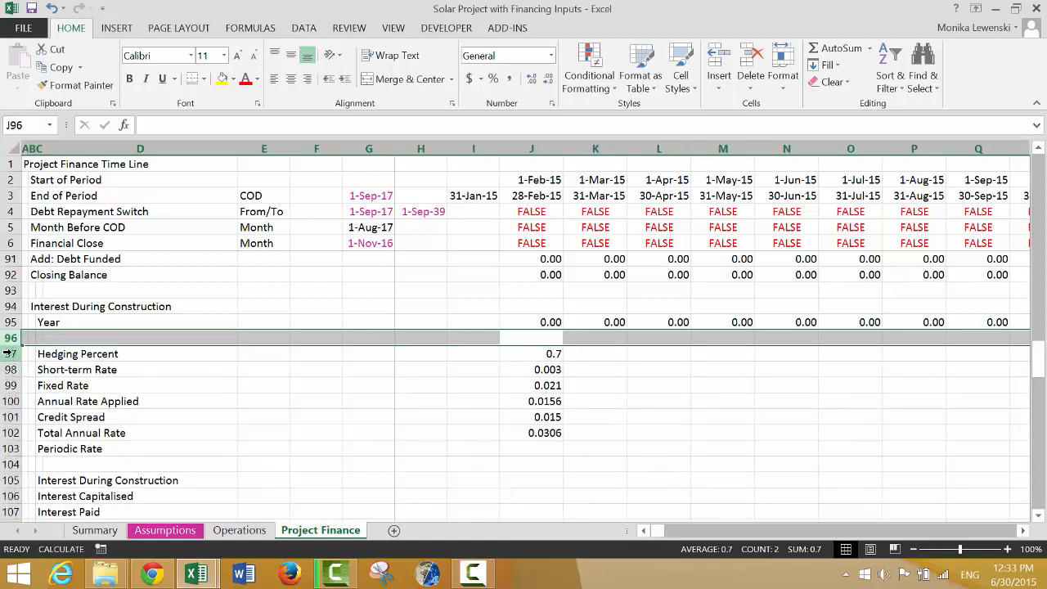
Step: Label the blank row below Year "Periods to Accumulate to Year" in column C
{"action": "key", "text": "Left"}
{"action": "key", "text": "Left"}
{"action": "key", "text": "Left"}
{"action": "key", "text": "Left"}
{"action": "key", "text": "Left"}
{"action": "key", "text": "Left"}
{"action": "key", "text": "Left"}
{"action": "key", "text": "Left"}
{"action": "key", "text": "Right"}
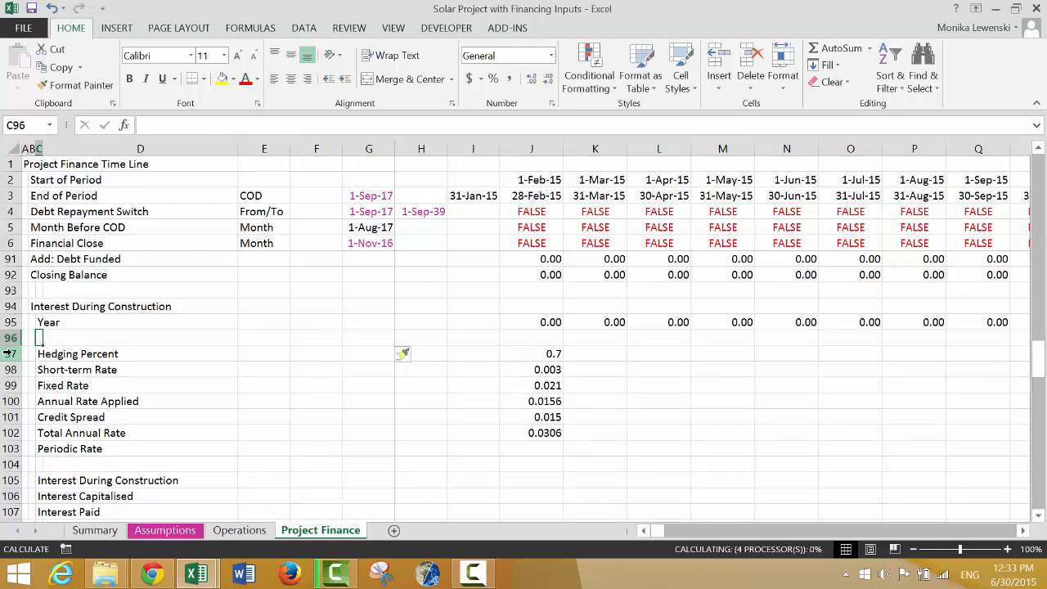
{"action": "type", "text": "Periods"}
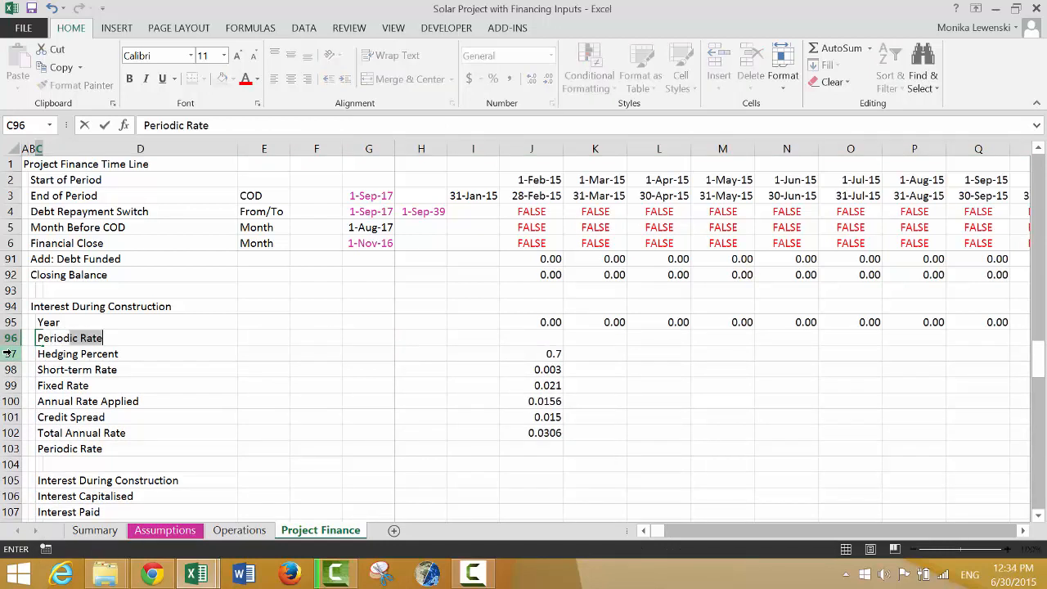
{"action": "type", "text": " to"}
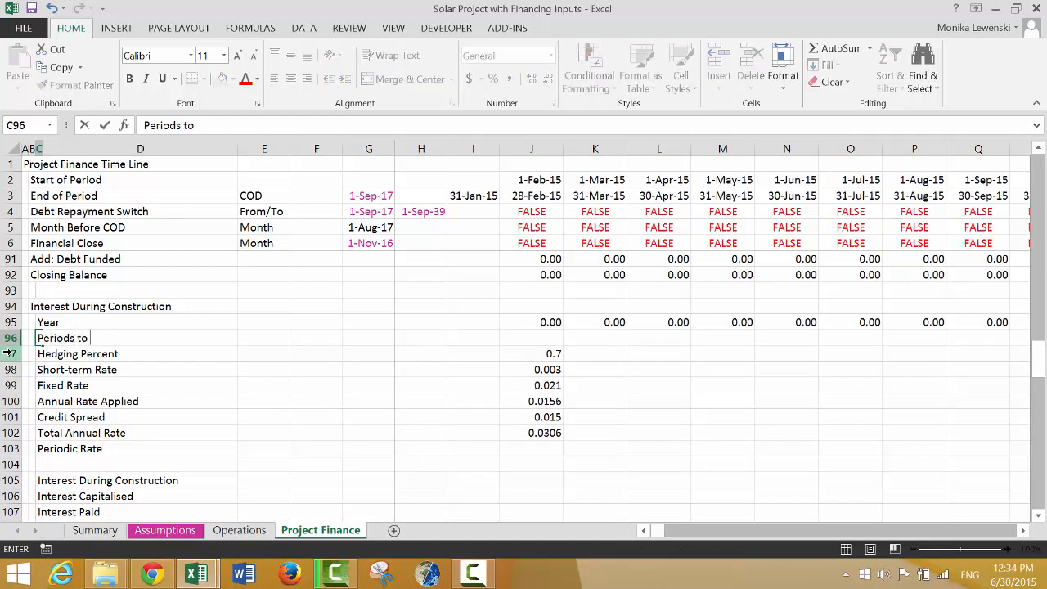
{"action": "type", "text": " Accumulate to Y"}
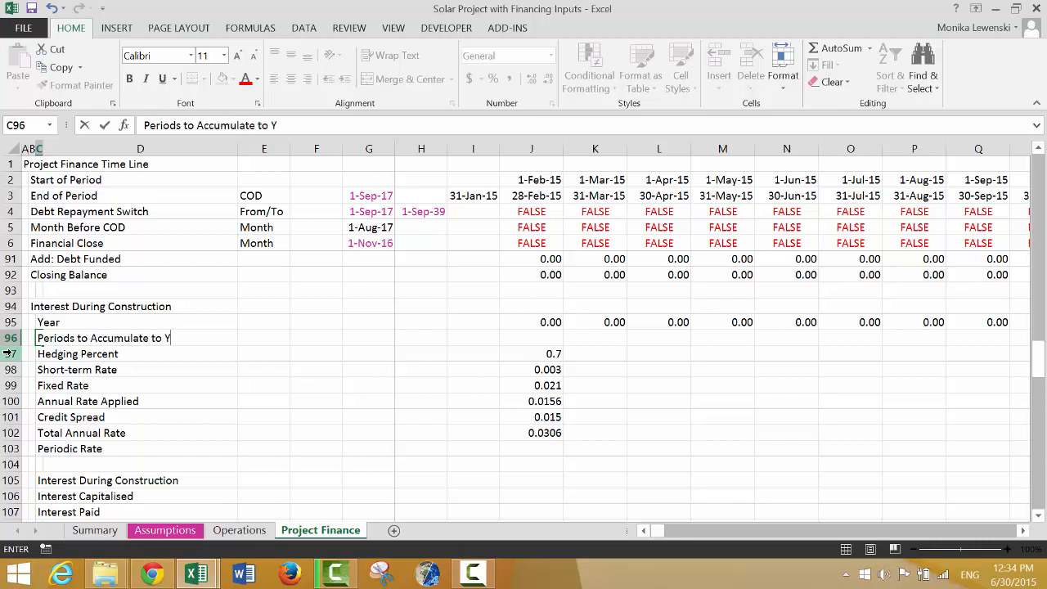
{"action": "type", "text": "ear"}
{"action": "key", "text": "Return"}
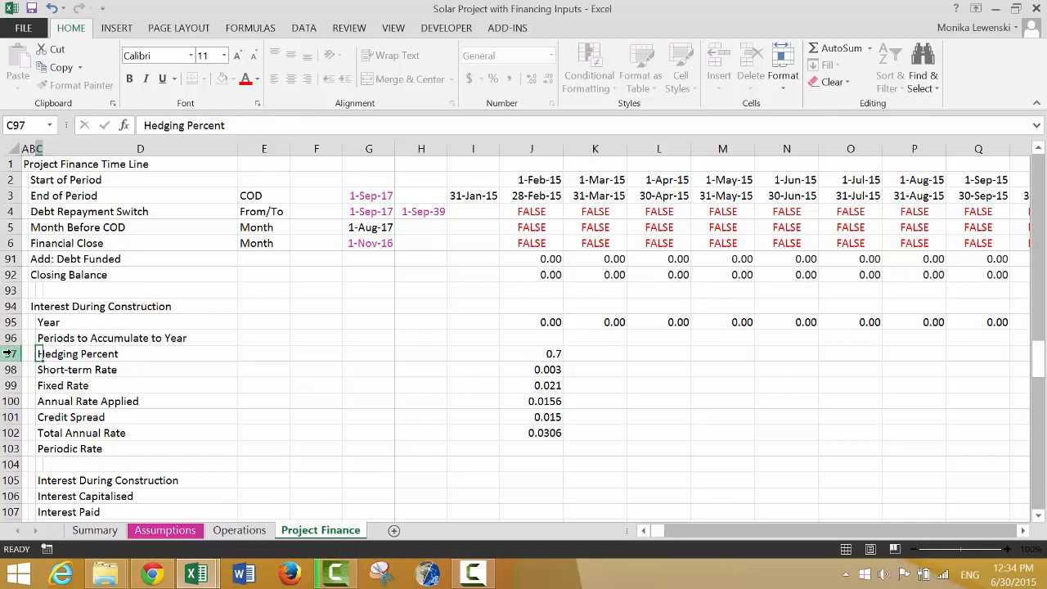
Step: Enter the first period's Periods to Accumulate to Year as =DAYS360(J2-1,J3), counting days from the day before the period start to its end
{"action": "key", "text": "Up"}
{"action": "key", "text": "Right"}
{"action": "key", "text": "Right"}
{"action": "key", "text": "Right"}
{"action": "key", "text": "Right"}
{"action": "key", "text": "Right"}
{"action": "key", "text": "Right"}
{"action": "key", "text": "Right"}
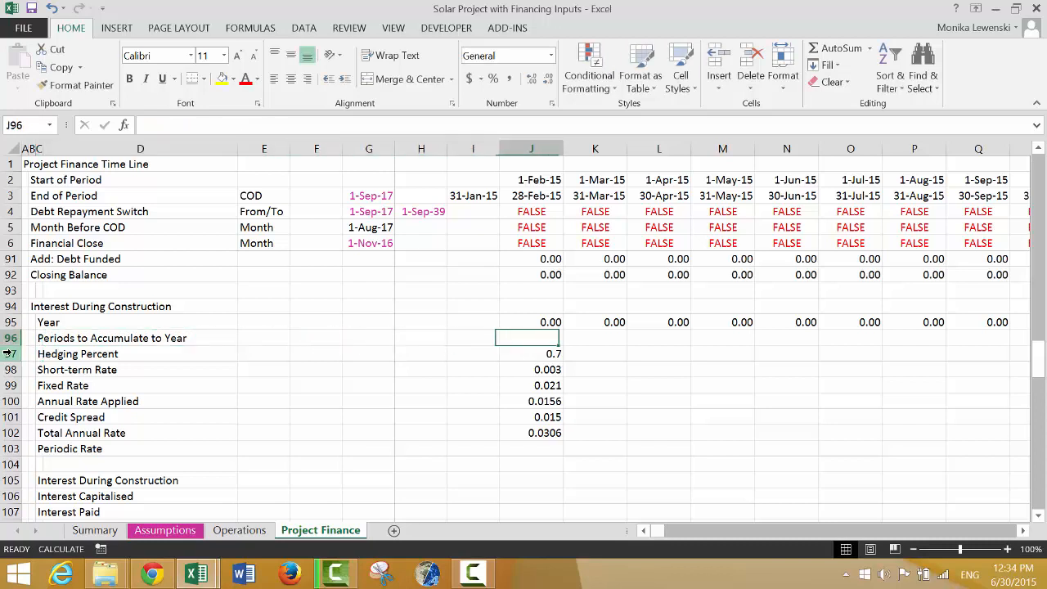
{"action": "type", "text": "="}
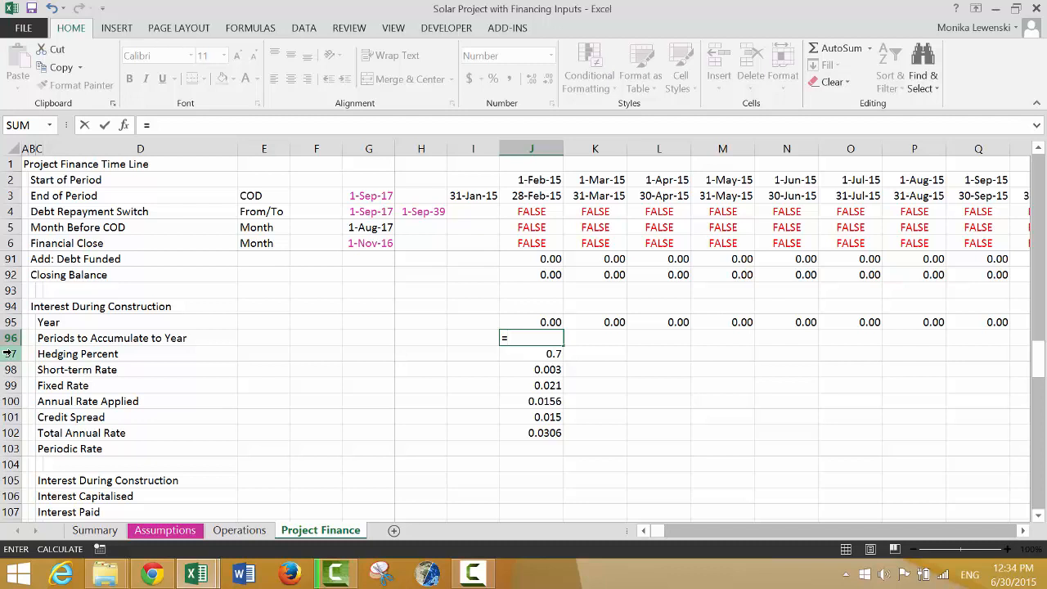
{"action": "type", "text": "day"}
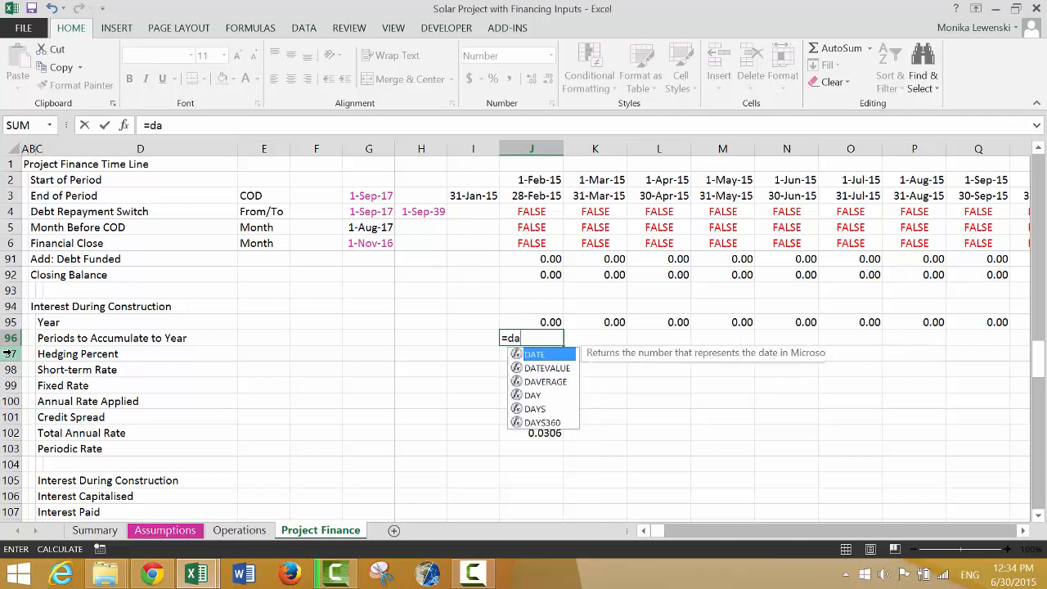
{"action": "key", "text": "Down"}
{"action": "key", "text": "Down"}
{"action": "key", "text": "Tab"}
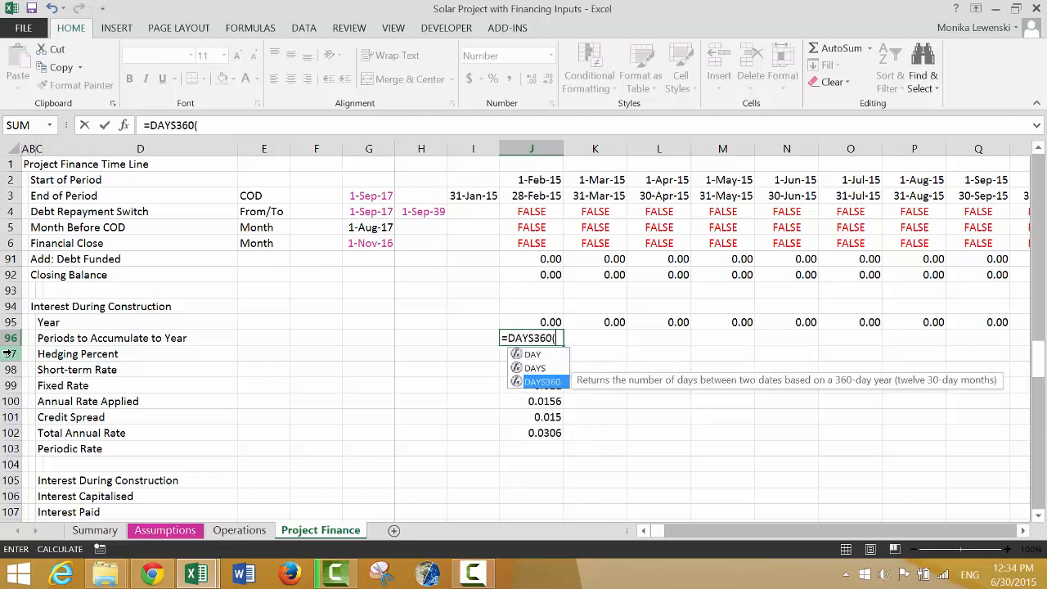
{"action": "left_click", "coordinate": [532, 181]}
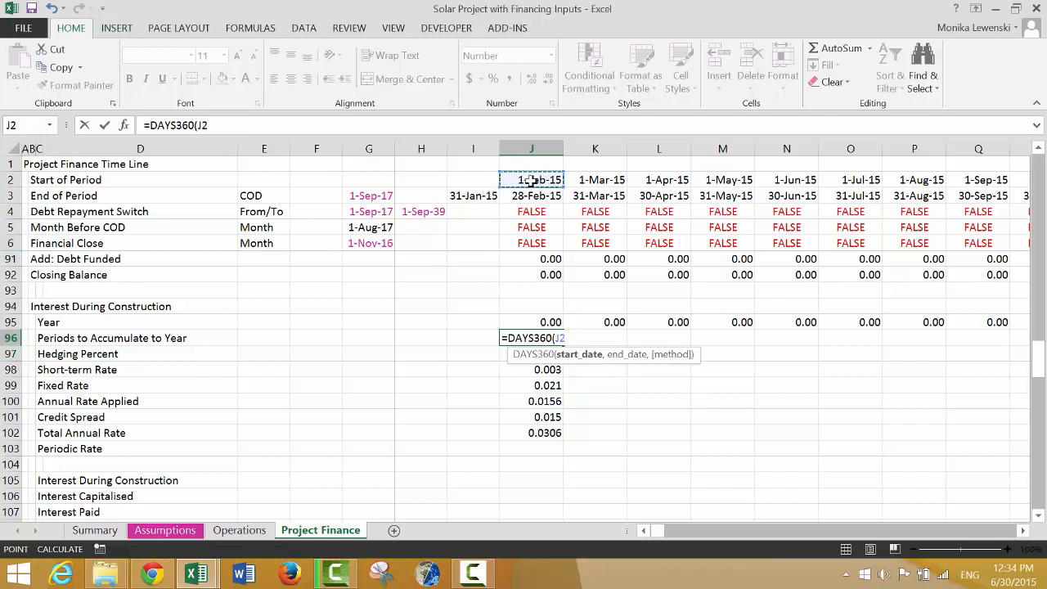
{"action": "type", "text": ","}
{"action": "key", "text": "BackSpace"}
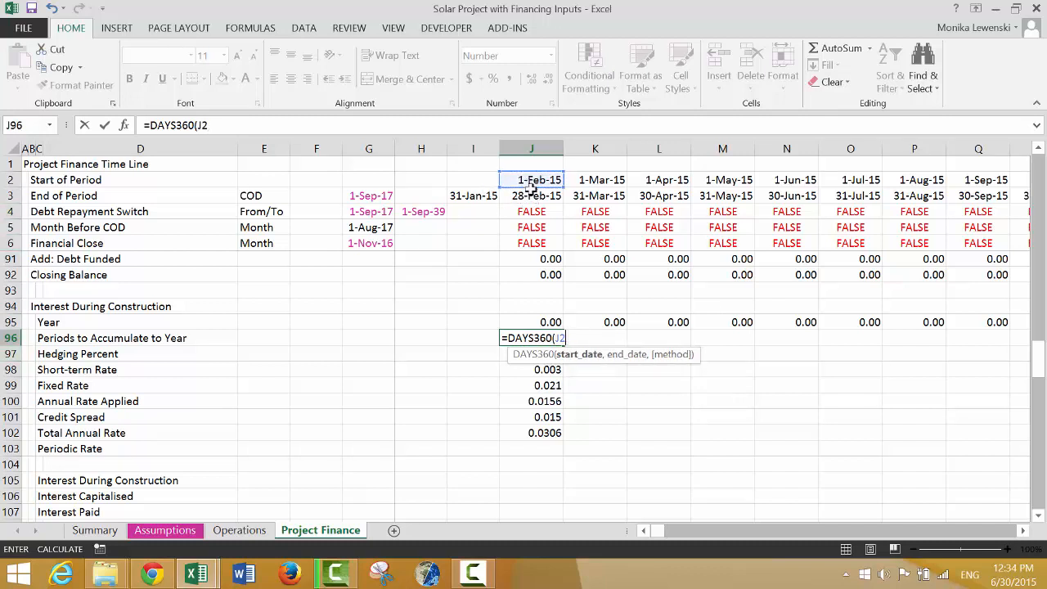
{"action": "type", "text": "-1,"}
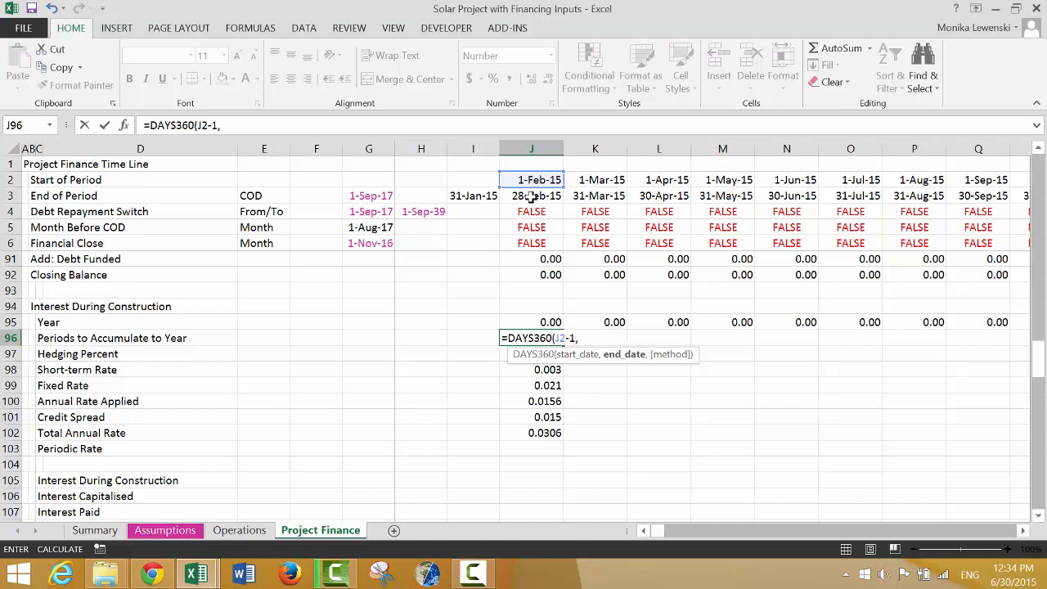
{"action": "left_click", "coordinate": [532, 196]}
{"action": "type", "text": ")"}
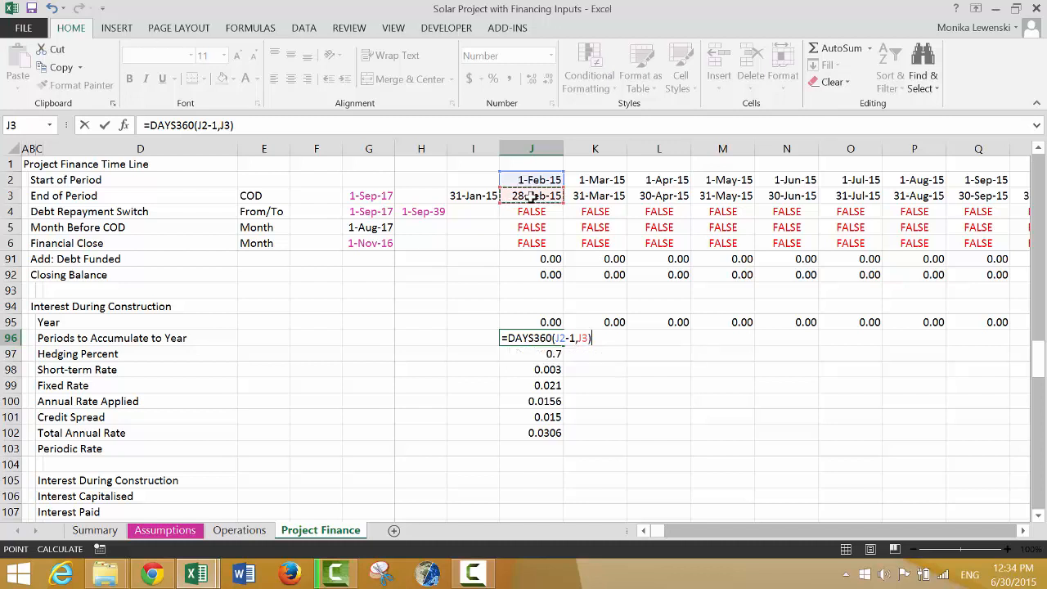
{"action": "key", "text": "Return"}
Step: Fill the Periods to Accumulate to Year formula across the remaining periods and return to the first period's cell
{"action": "key", "text": "Up"}
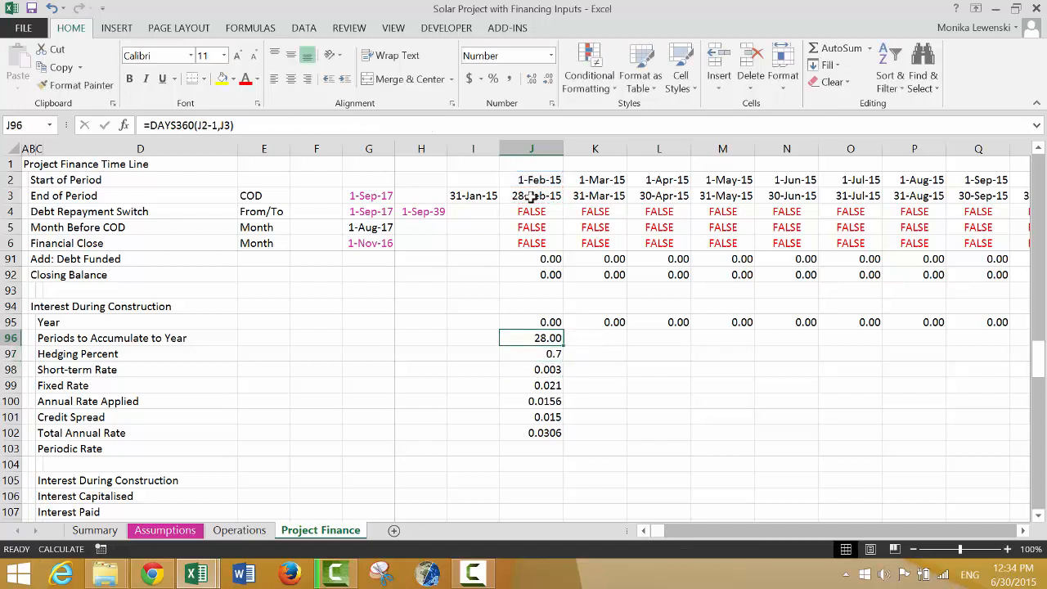
{"action": "key", "text": "ctrl+shift+Right"}
{"action": "key", "text": "ctrl+r"}
{"action": "key", "text": "Right"}
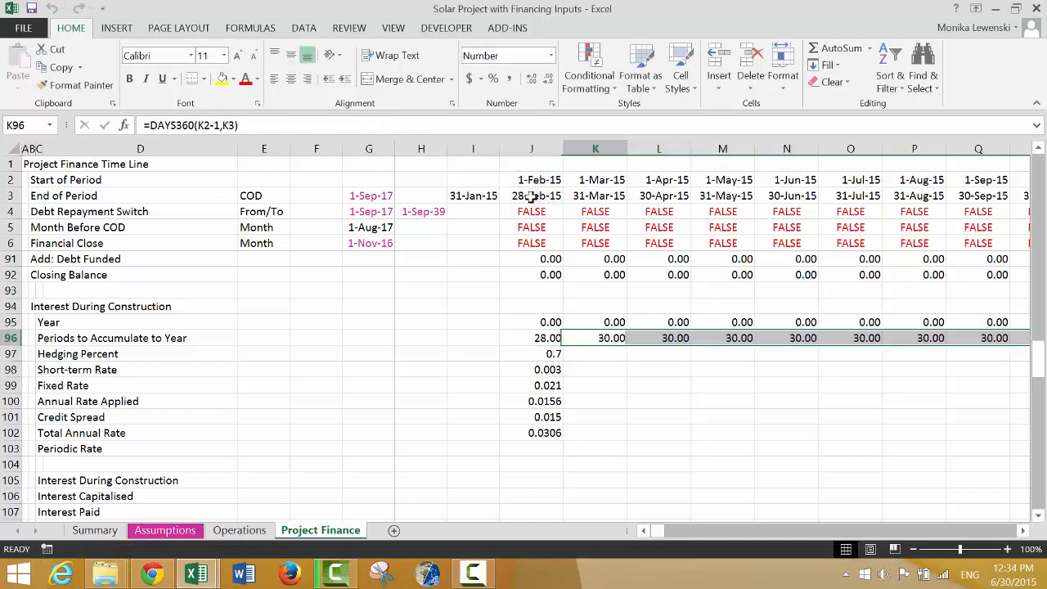
{"action": "key", "text": "Left"}
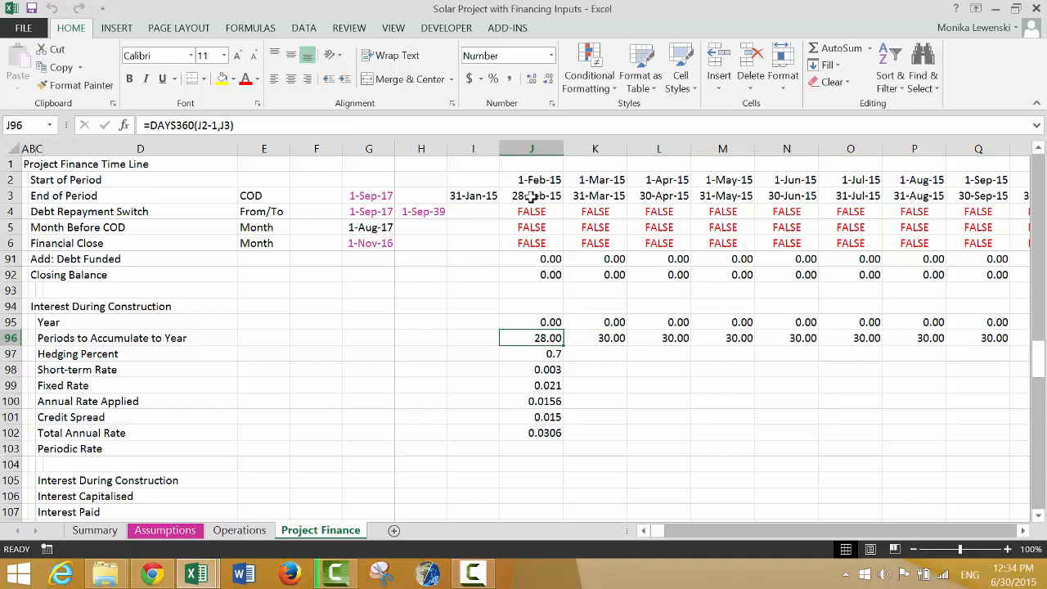
Step: Remove the one-day subtraction from the first period's day-count formula, making it =DAYS360(J2,J3)
{"action": "key", "text": "F2"}
{"action": "key", "text": "Left"}
{"action": "key", "text": "Left"}
{"action": "key", "text": "Left"}
{"action": "key", "text": "Left"}
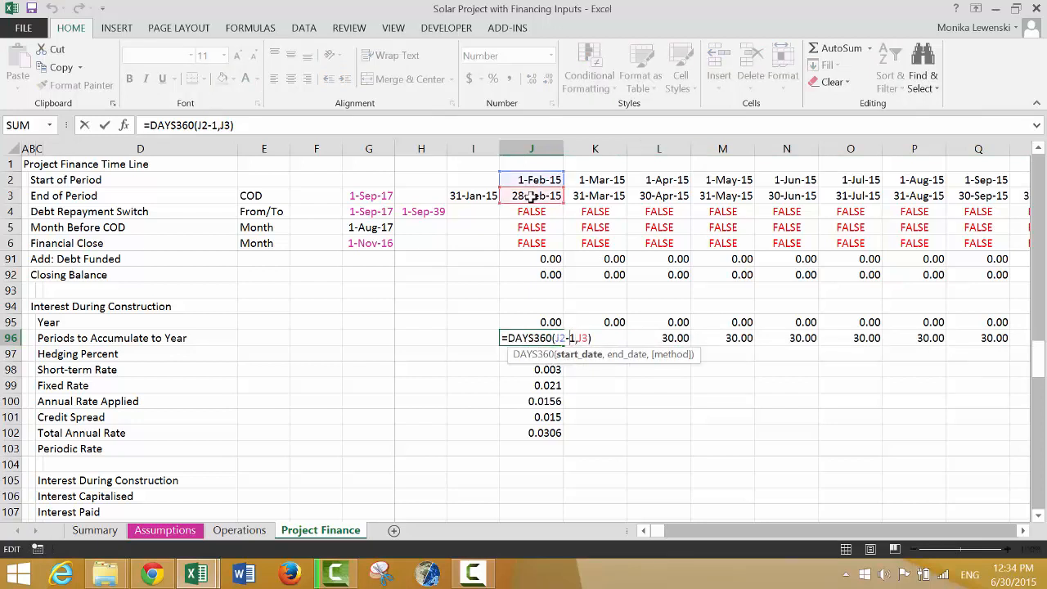
{"action": "key", "text": "BackSpace"}
{"action": "key", "text": "BackSpace"}
{"action": "key", "text": "Return"}
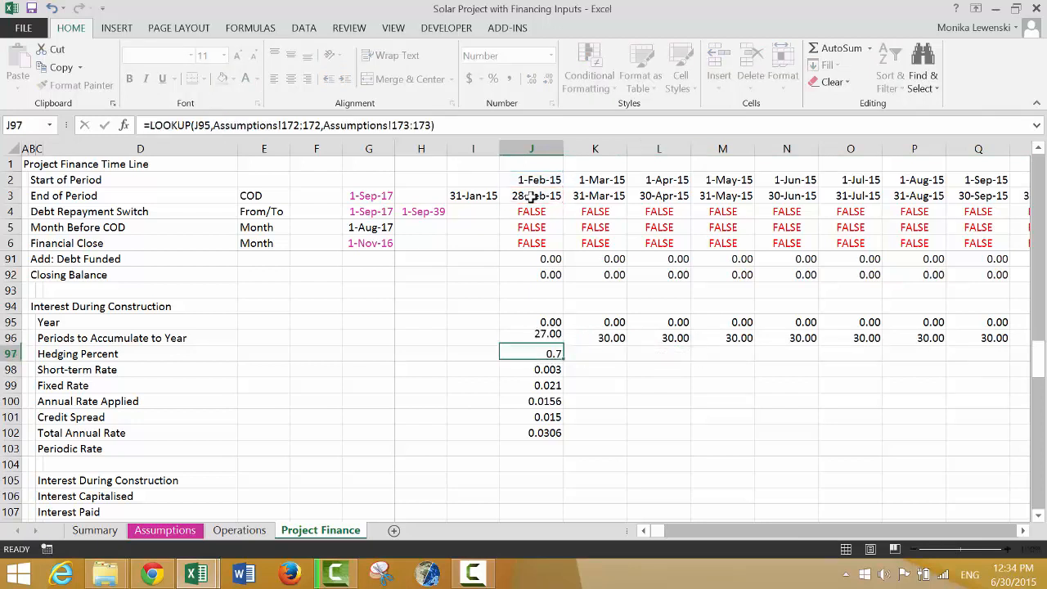
Step: Restore the one-day subtraction in the first period's day-count formula, making it =DAYS360(J2-1,J3)
{"action": "key", "text": "Up"}
{"action": "key", "text": "F2"}
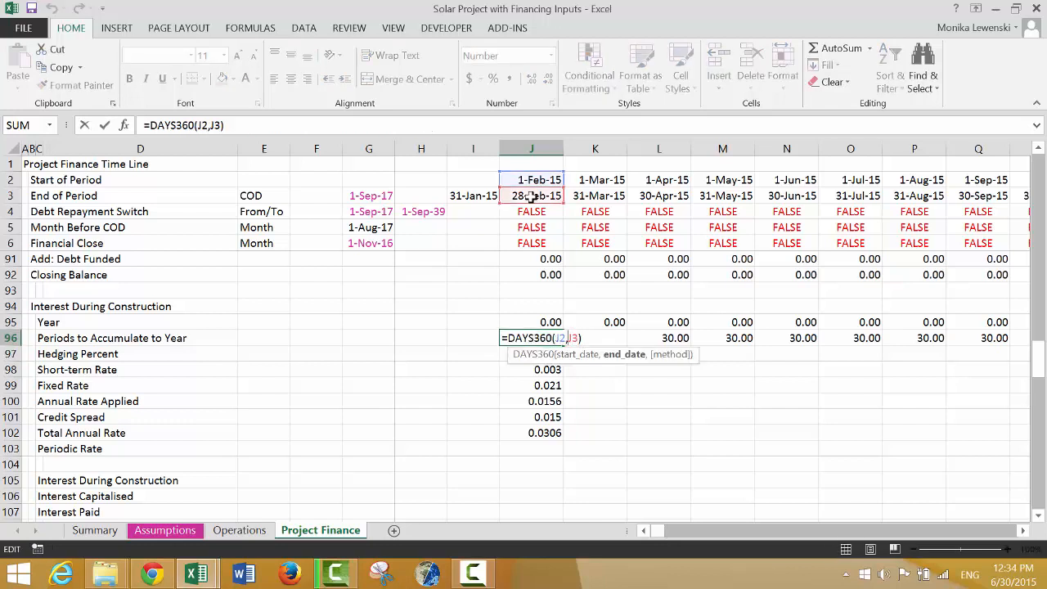
{"action": "key", "text": "Left"}
{"action": "key", "text": "Left"}
{"action": "key", "text": "Left"}
{"action": "key", "text": "Left"}
{"action": "type", "text": "-1"}
{"action": "key", "text": "Return"}
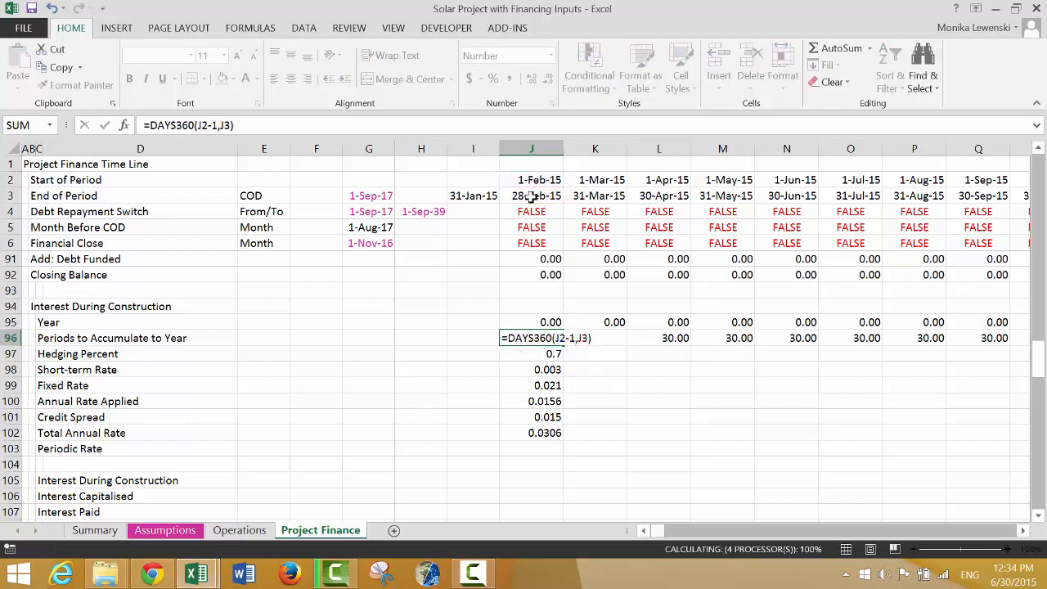
{"action": "key", "text": "Up"}
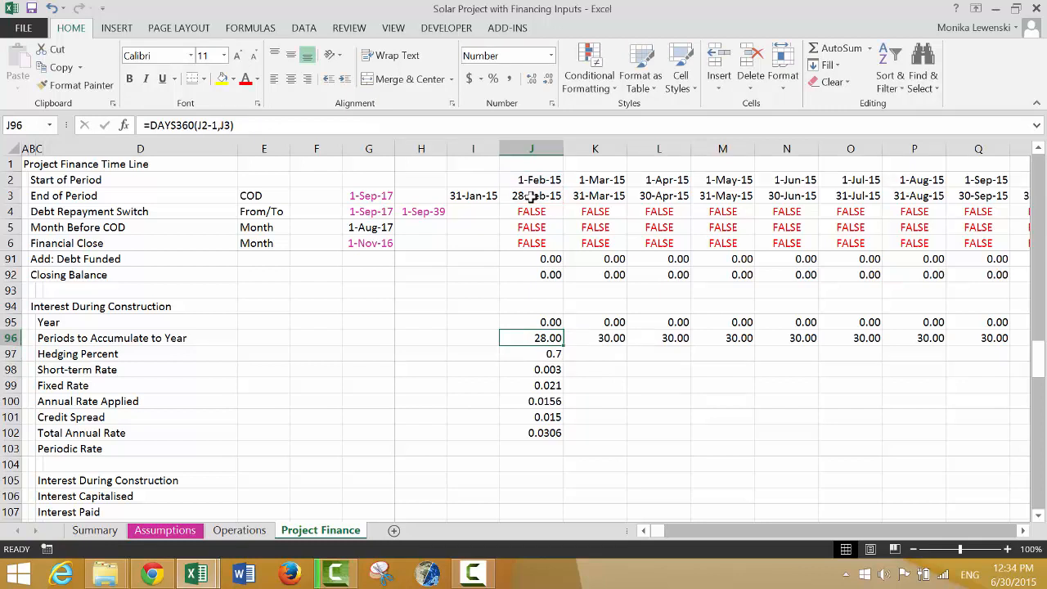
Step: Change the first period's day-count formula to =DAYS360(J2,J3+1) and fill it across the remaining periods
{"action": "key", "text": "F2"}
{"action": "key", "text": "Left"}
{"action": "key", "text": "Left"}
{"action": "key", "text": "Left"}
{"action": "key", "text": "Left"}
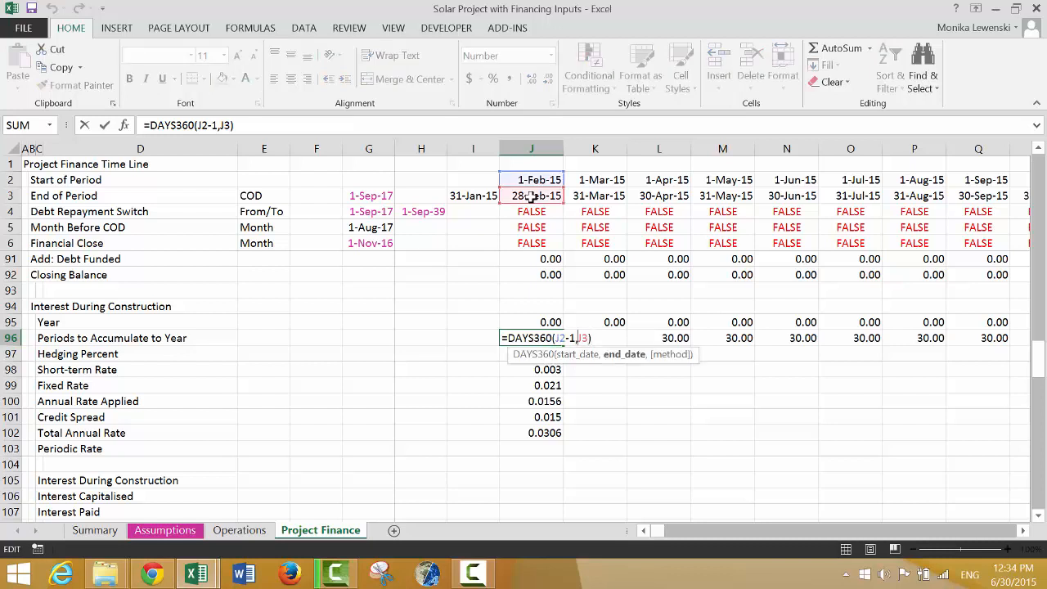
{"action": "key", "text": "BackSpace"}
{"action": "key", "text": "BackSpace"}
{"action": "key", "text": "Return"}
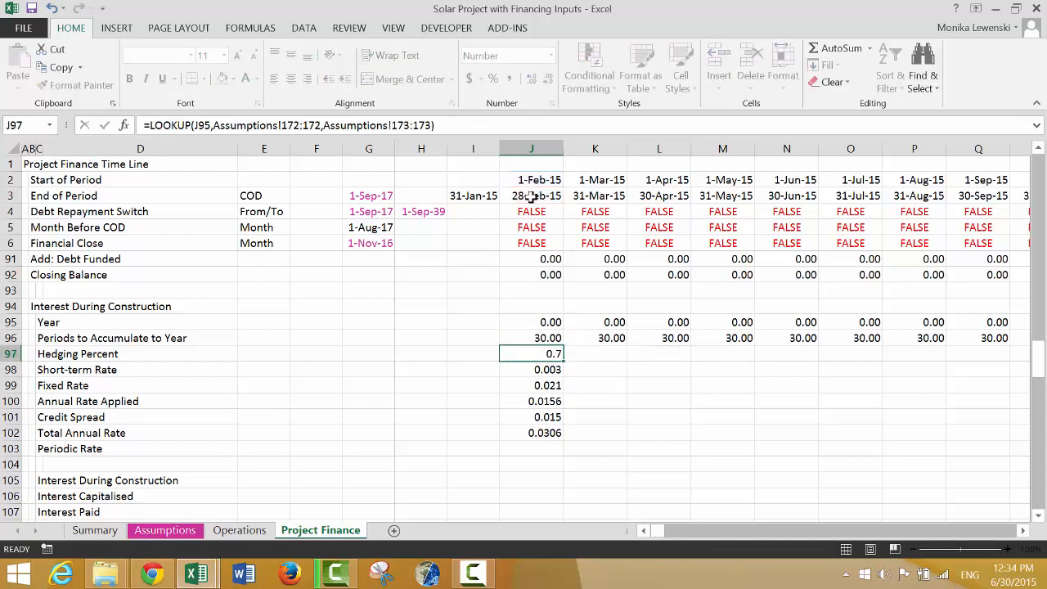
{"action": "key", "text": "Up"}
{"action": "key", "text": "ctrl+shift+Right"}
{"action": "key", "text": "Right"}
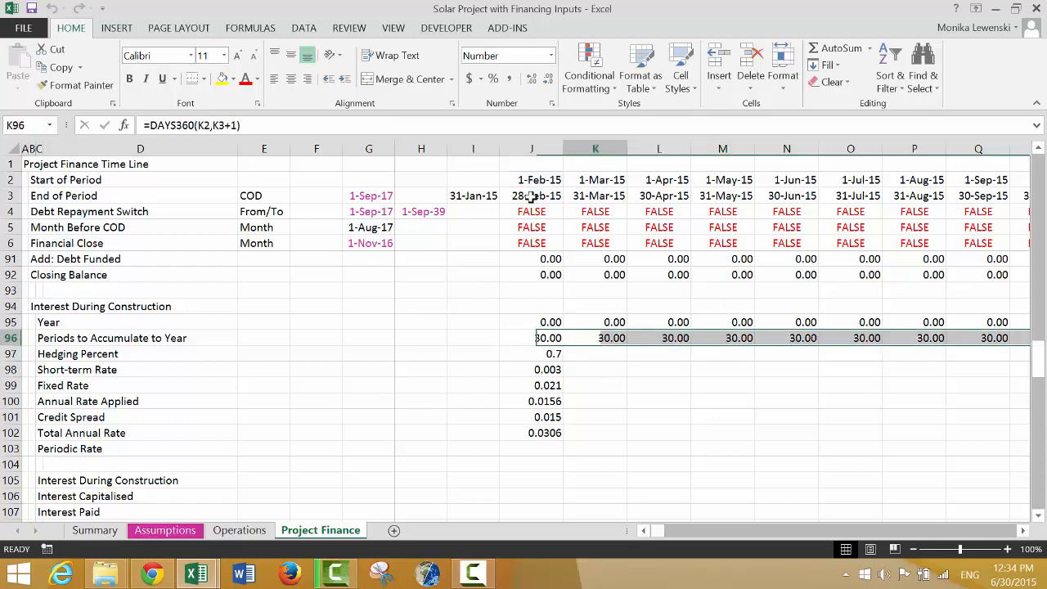
Step: Review the day counts along the Periods to Accumulate to Year row and return to the first period's cell
{"action": "key", "text": "Right"}
{"action": "key", "text": "Right"}
{"action": "key", "text": "Right"}
{"action": "key", "text": "Right"}
{"action": "key", "text": "Right"}
{"action": "key", "text": "Right"}
{"action": "key", "text": "Right"}
{"action": "key", "text": "Right"}
{"action": "key", "text": "Right"}
{"action": "key", "text": "Right"}
{"action": "key", "text": "Right"}
{"action": "key", "text": "Right"}
{"action": "key", "text": "Right"}
{"action": "key", "text": "Right"}
{"action": "key", "text": "Right"}
{"action": "key", "text": "Right"}
{"action": "key", "text": "Right"}
{"action": "key", "text": "Right"}
{"action": "key", "text": "Right"}
{"action": "key", "text": "Right"}
{"action": "key", "text": "Right"}
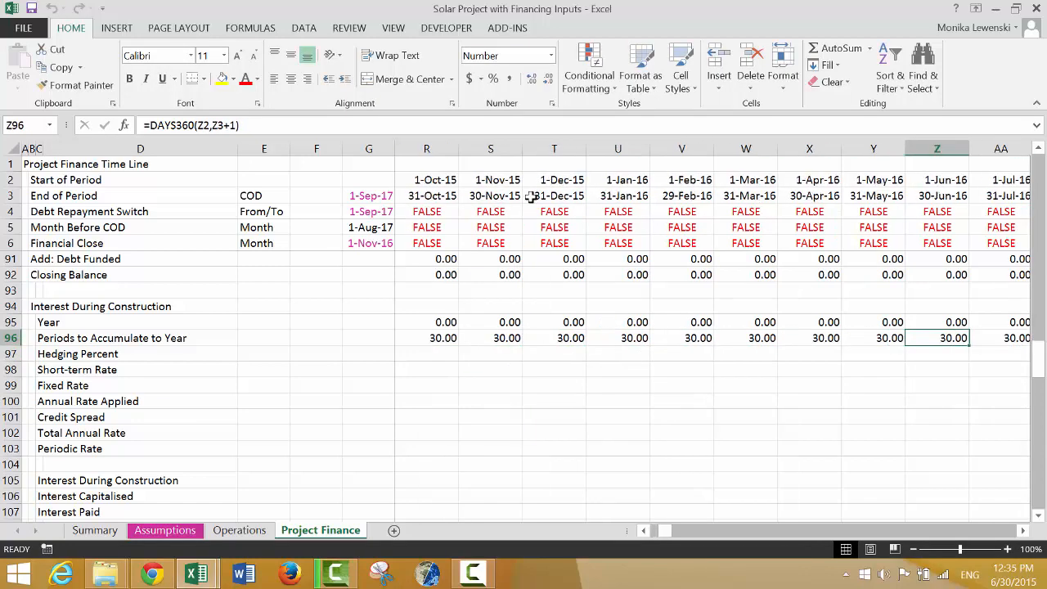
{"action": "key", "text": "ctrl+Left"}
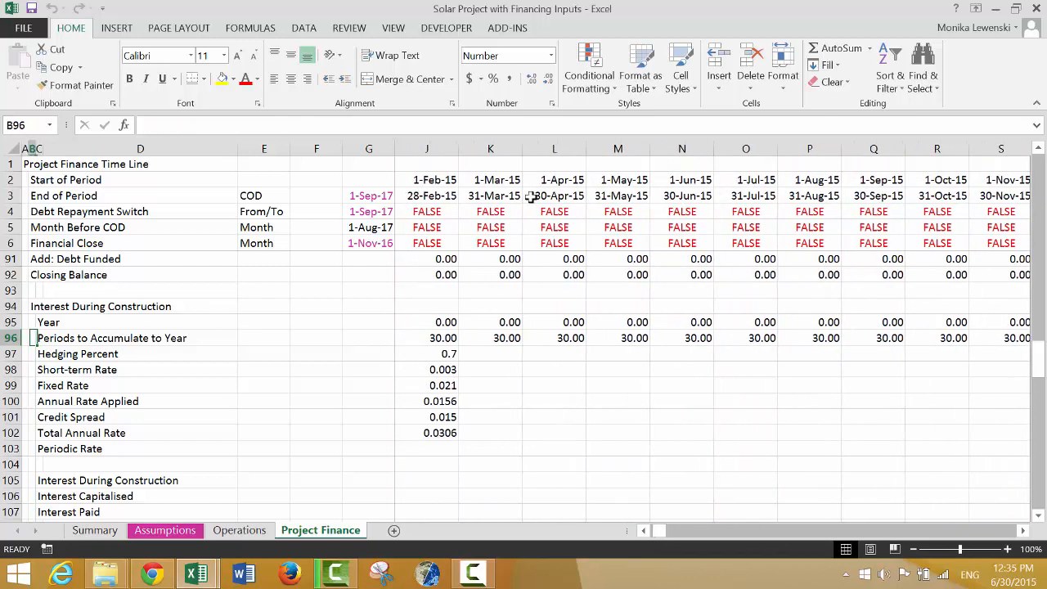
{"action": "key", "text": "Left"}
{"action": "key", "text": "Left"}
{"action": "key", "text": "Left"}
{"action": "key", "text": "Right"}
{"action": "key", "text": "Right"}
{"action": "key", "text": "Right"}
{"action": "key", "text": "Right"}
{"action": "key", "text": "Right"}
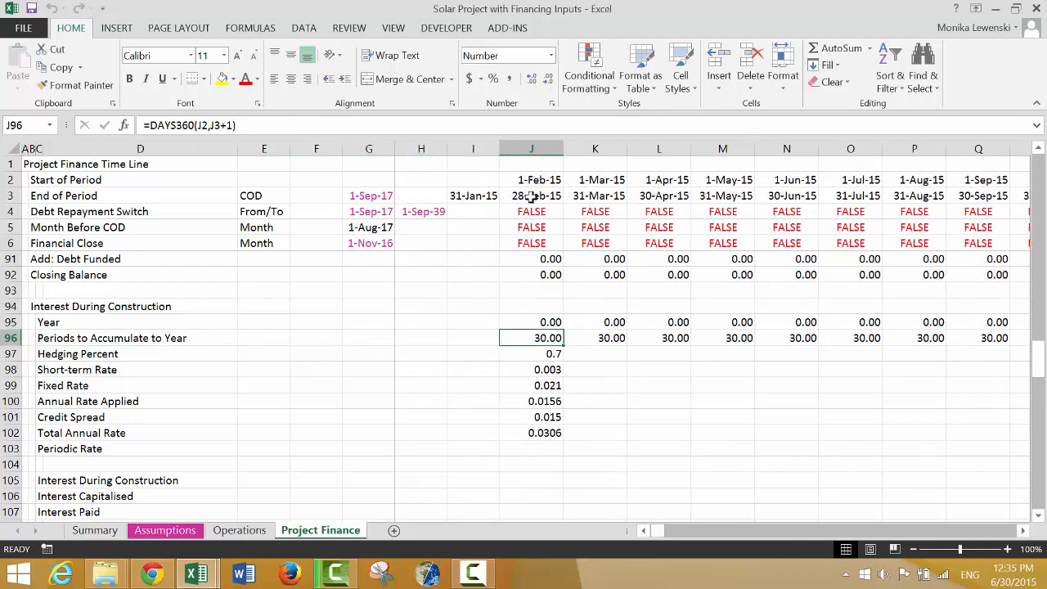
Step: Divide 360 by the day count in the first period's Periods to Accumulate to Year, making it =360/DAYS360(J2,J3+1)
{"action": "key", "text": "F2"}
{"action": "key", "text": "Left"}
{"action": "key", "text": "Left"}
{"action": "key", "text": "Left"}
{"action": "key", "text": "Left"}
{"action": "key", "text": "Left"}
{"action": "key", "text": "Left"}
{"action": "key", "text": "Left"}
{"action": "key", "text": "Left"}
{"action": "key", "text": "Left"}
{"action": "key", "text": "Left"}
{"action": "key", "text": "Left"}
{"action": "key", "text": "Left"}
{"action": "key", "text": "Left"}
{"action": "key", "text": "Left"}
{"action": "key", "text": "Left"}
{"action": "key", "text": "Left"}
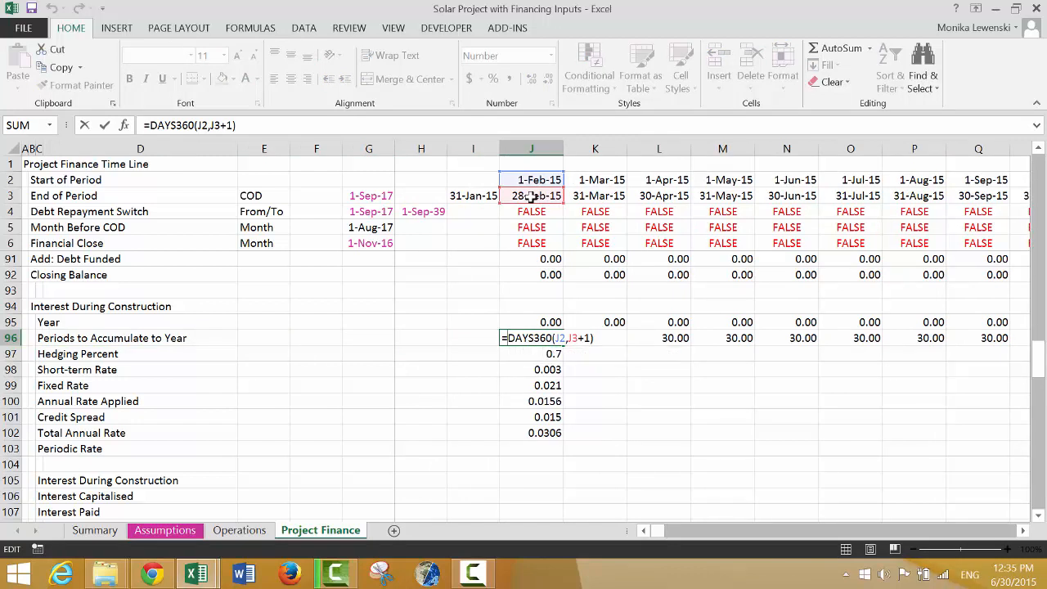
{"action": "type", "text": "360."}
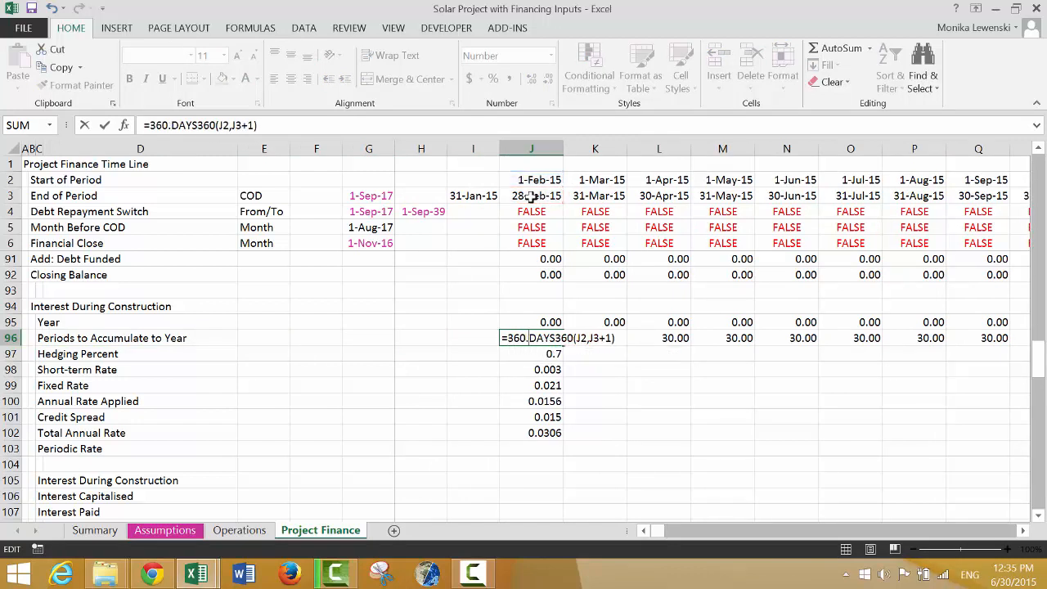
{"action": "type", "text": "/"}
{"action": "key", "text": "Return"}
{"action": "key", "text": "Return"}
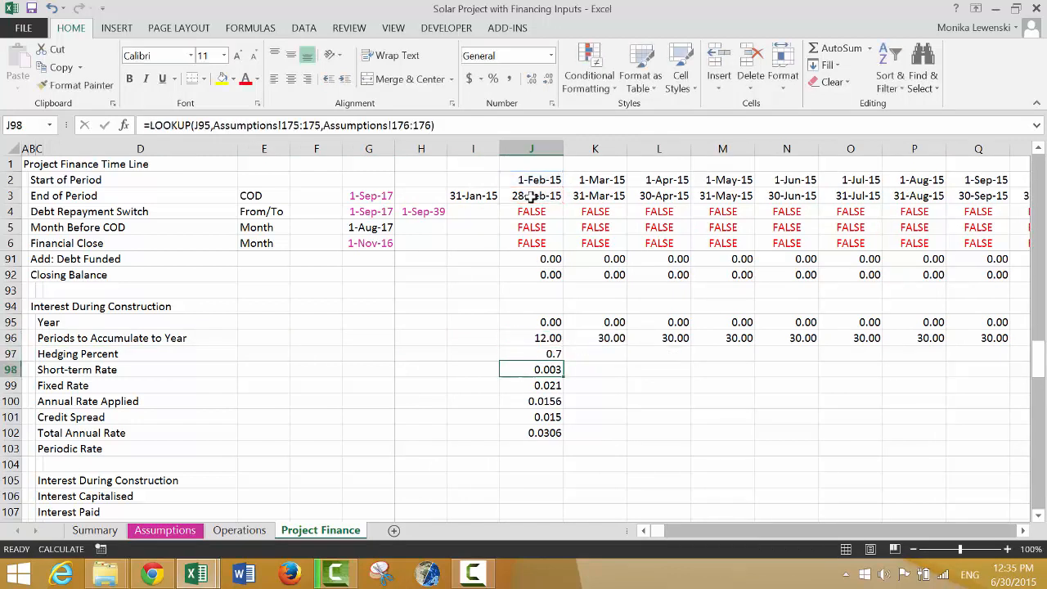
Step: Fill the revised Periods to Accumulate to Year formula across all remaining periods
{"action": "key", "text": "Up"}
{"action": "key", "text": "Up"}
{"action": "key", "text": "ctrl+shift+Right"}
{"action": "key", "text": "ctrl+r"}
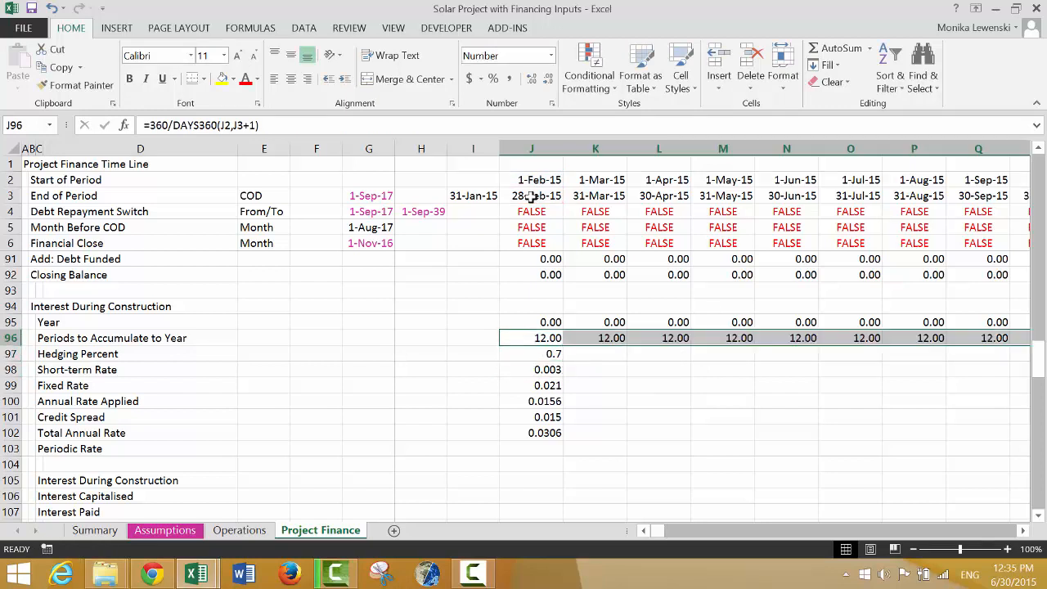
Step: Enter the first period's Periodic Rate as =J102/J96, dividing the total annual rate by the periods per year
{"action": "key", "text": "Down"}
{"action": "key", "text": "Down"}
{"action": "key", "text": "Down"}
{"action": "key", "text": "Down"}
{"action": "key", "text": "Down"}
{"action": "key", "text": "Down"}
{"action": "key", "text": "Down"}
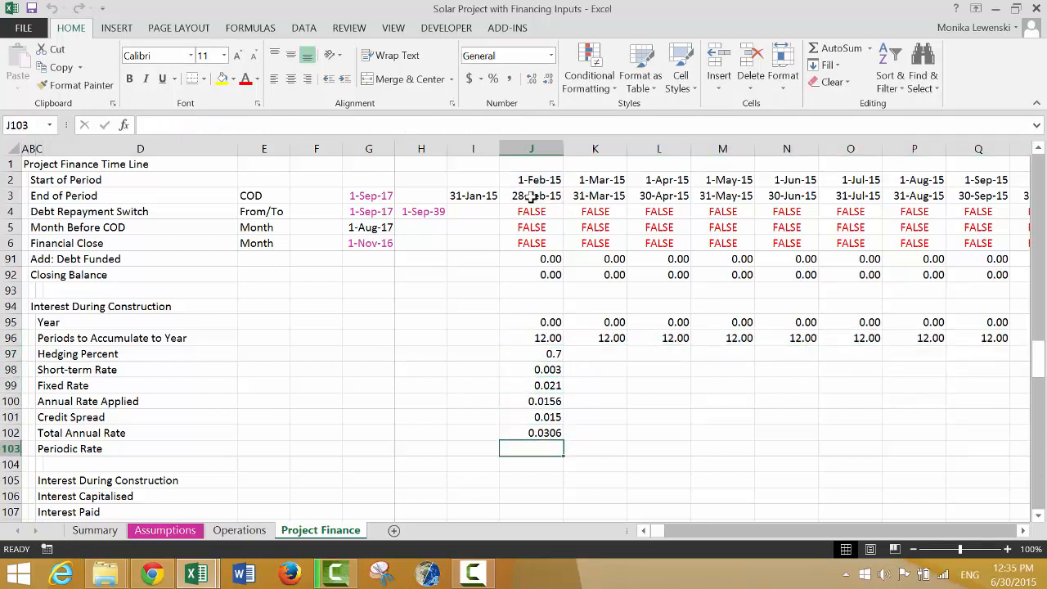
{"action": "type", "text": "="}
{"action": "key", "text": "Up"}
{"action": "type", "text": "/"}
{"action": "key", "text": "Up"}
{"action": "key", "text": "Up"}
{"action": "key", "text": "Up"}
{"action": "key", "text": "Up"}
{"action": "key", "text": "Up"}
{"action": "key", "text": "Up"}
{"action": "key", "text": "Up"}
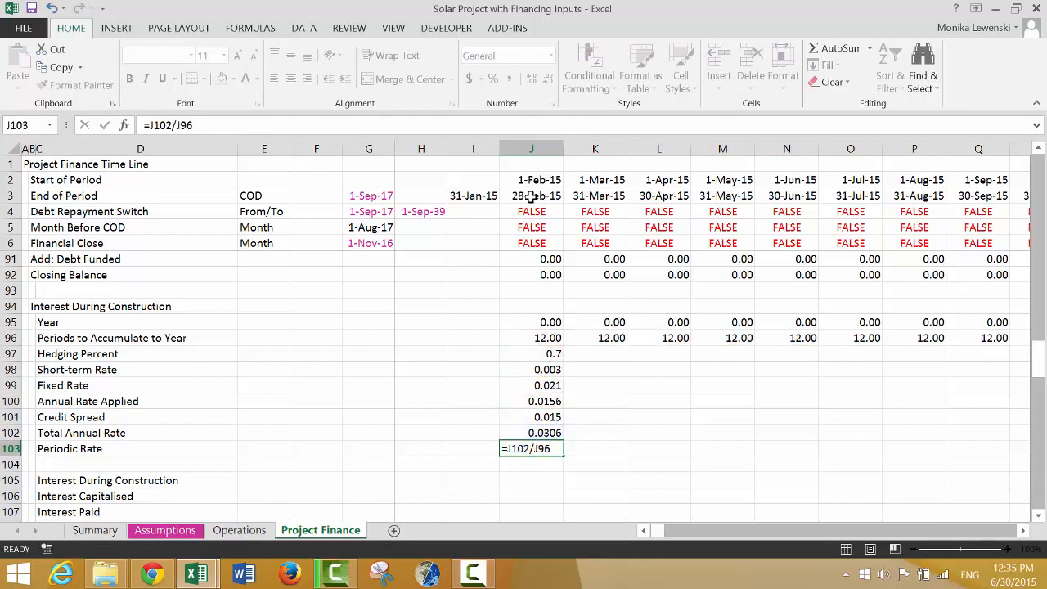
{"action": "key", "text": "Return"}
Step: Format the first period's Hedging Percent through Periodic Rate cells as two-decimal percentages and fill them across the remaining periods
{"action": "key", "text": "Up"}
{"action": "key", "text": "Up"}
{"action": "key", "text": "Up"}
{"action": "key", "text": "Up"}
{"action": "key", "text": "Up"}
{"action": "key", "text": "Up"}
{"action": "key", "text": "Up"}
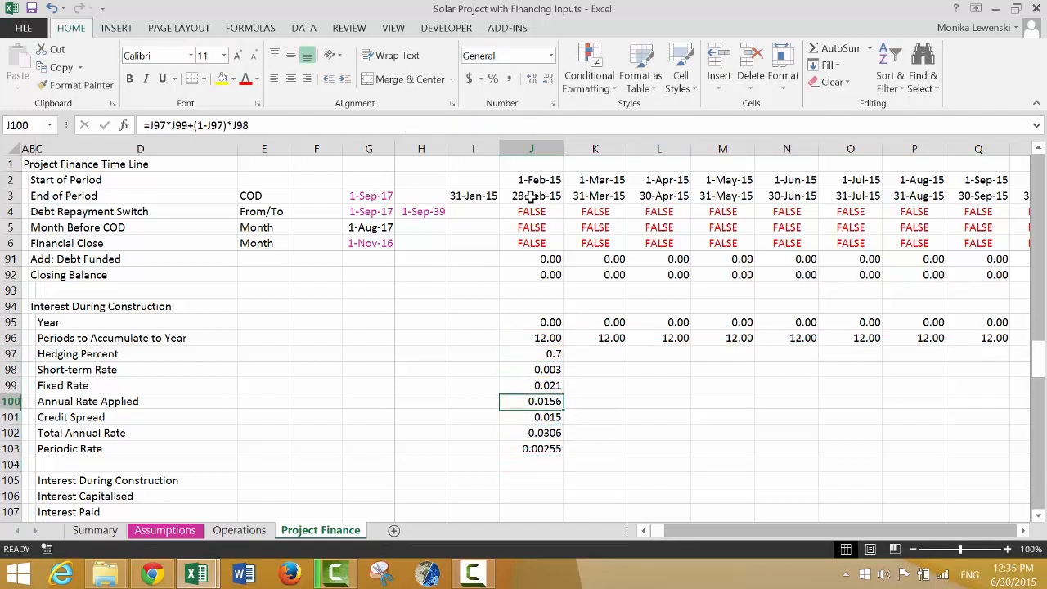
{"action": "key", "text": "shift+Down"}
{"action": "key", "text": "shift+Down"}
{"action": "key", "text": "shift+Down"}
{"action": "key", "text": "shift+Down"}
{"action": "key", "text": "shift+Down"}
{"action": "key", "text": "shift+Down"}
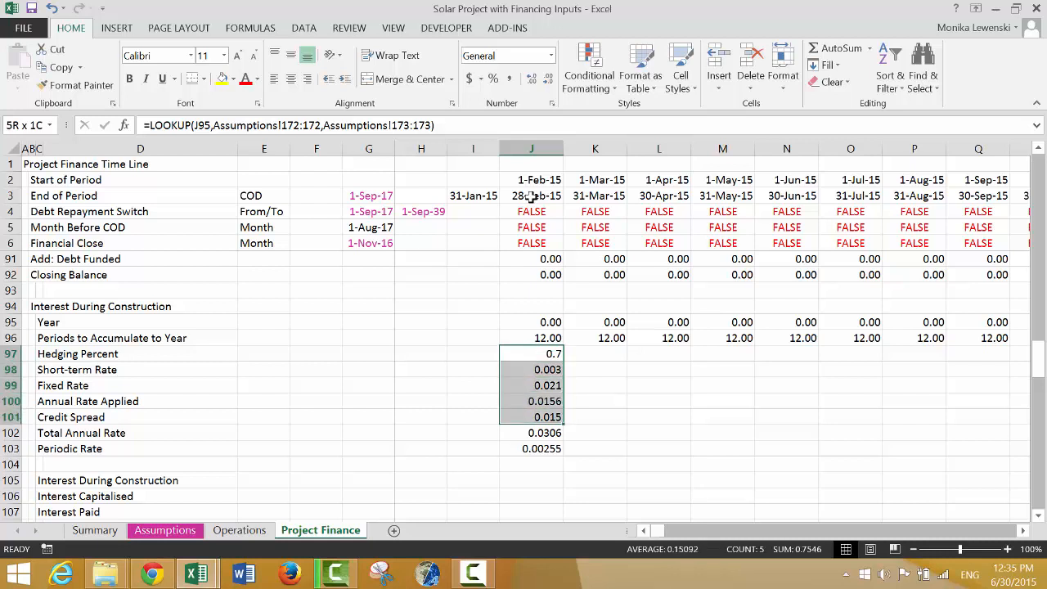
{"action": "key", "text": "ctrl+shift+5"}
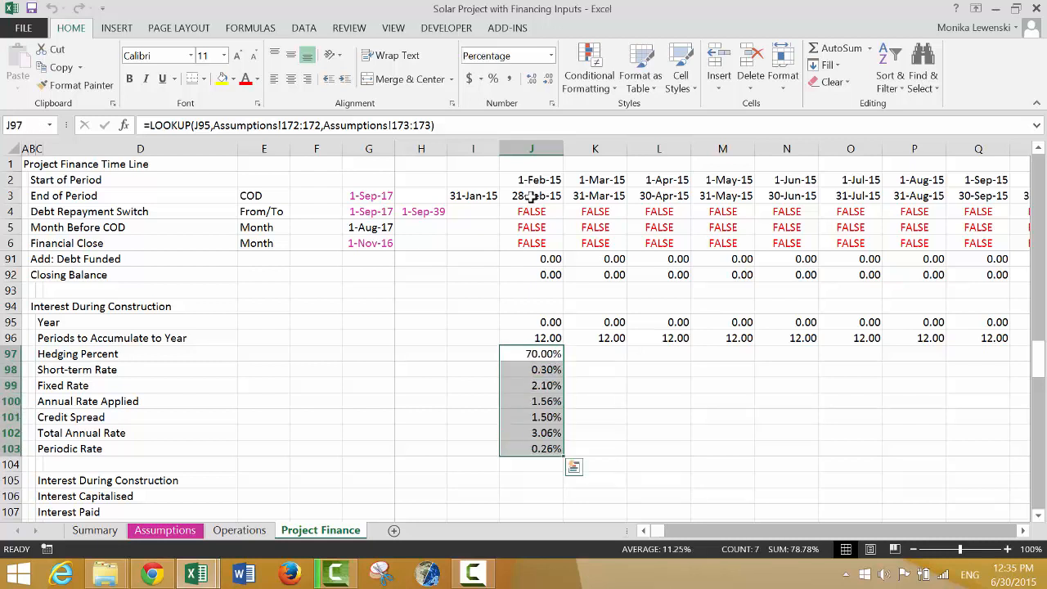
{"action": "key", "text": "ctrl+shift+r"}
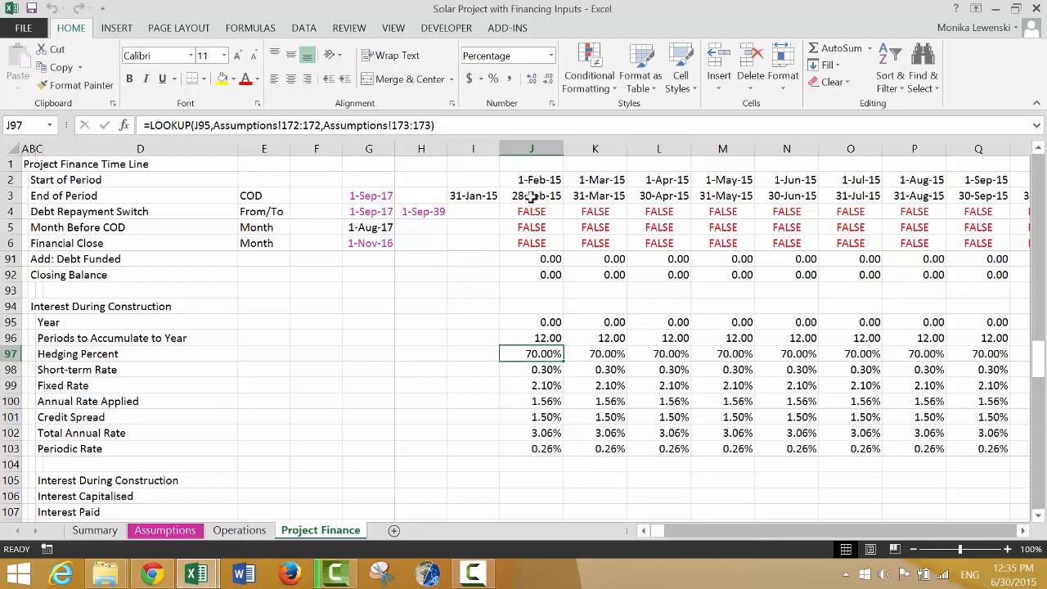
Step: Enter the first period's Interest During Construction as =J103*J89, multiplying the periodic rate by the construction debt's opening balance
{"action": "key", "text": "Down"}
{"action": "key", "text": "Down"}
{"action": "key", "text": "Down"}
{"action": "key", "text": "Down"}
{"action": "key", "text": "Down"}
{"action": "key", "text": "Down"}
{"action": "key", "text": "Down"}
{"action": "key", "text": "Down"}
{"action": "key", "text": "Down"}
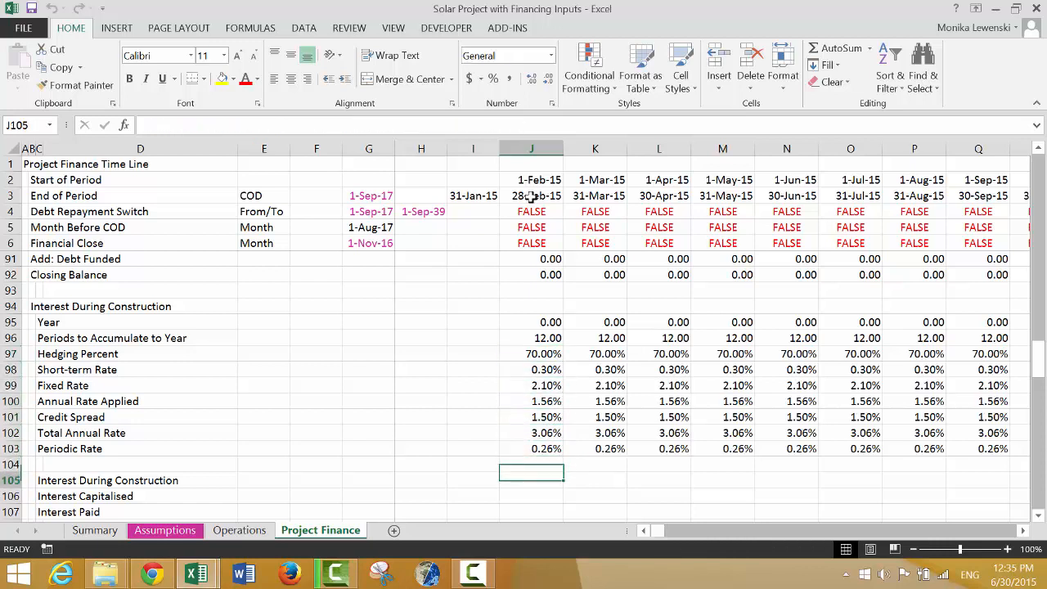
{"action": "key", "text": "Up"}
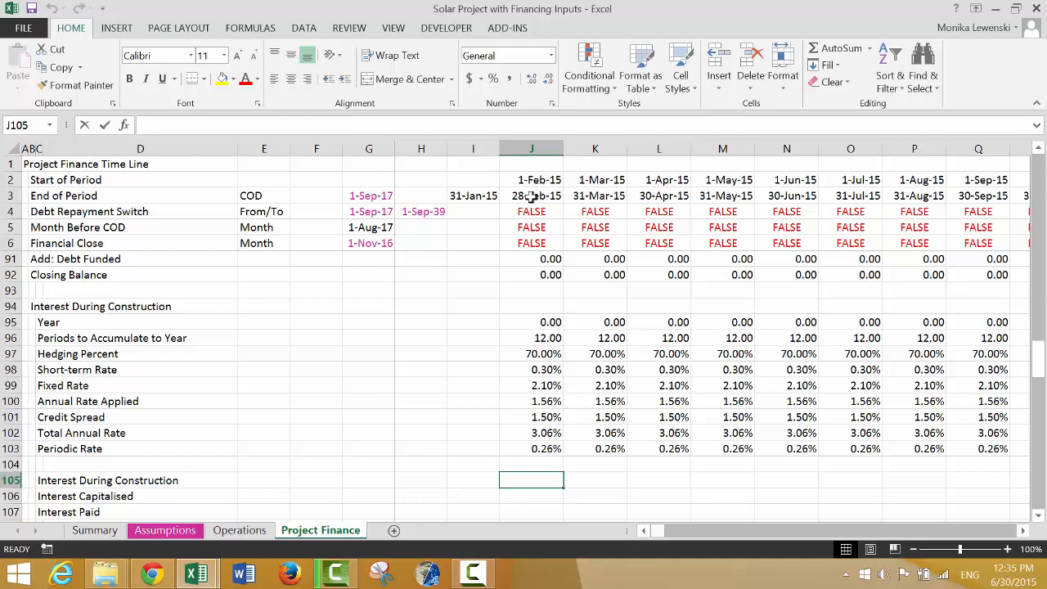
{"action": "type", "text": "="}
{"action": "key", "text": "Up"}
{"action": "key", "text": "Up"}
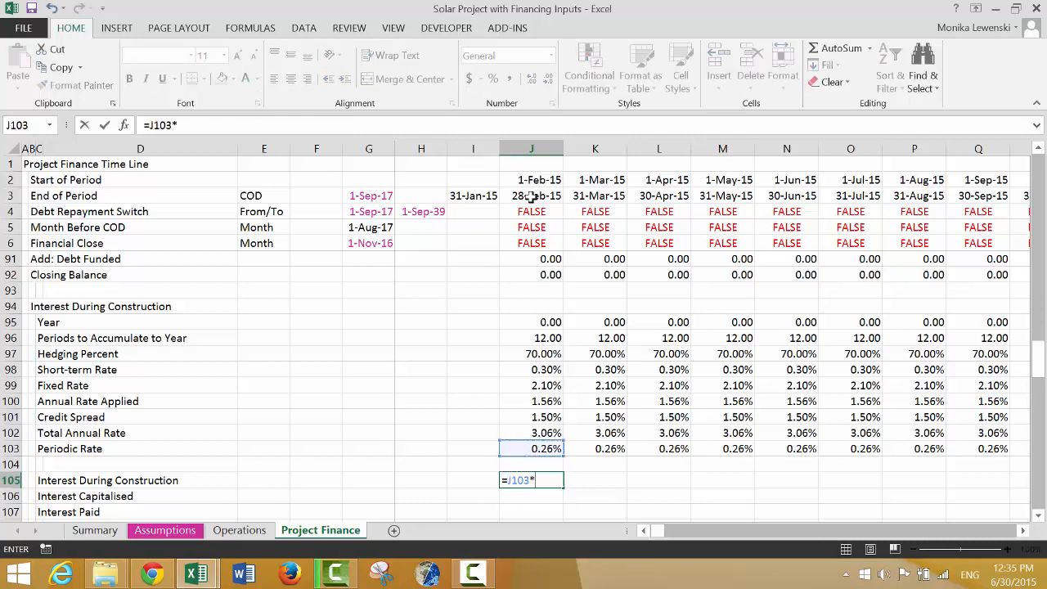
{"action": "type", "text": "*"}
{"action": "key", "text": "Up"}
{"action": "key", "text": "Up"}
{"action": "key", "text": "Up"}
{"action": "key", "text": "Up"}
{"action": "key", "text": "Up"}
{"action": "key", "text": "Up"}
{"action": "key", "text": "Up"}
{"action": "key", "text": "Up"}
{"action": "key", "text": "Up"}
{"action": "key", "text": "Up"}
{"action": "key", "text": "Up"}
{"action": "key", "text": "Up"}
{"action": "key", "text": "Up"}
{"action": "key", "text": "Up"}
{"action": "key", "text": "Up"}
{"action": "key", "text": "Up"}
{"action": "key", "text": "Up"}
{"action": "key", "text": "Up"}
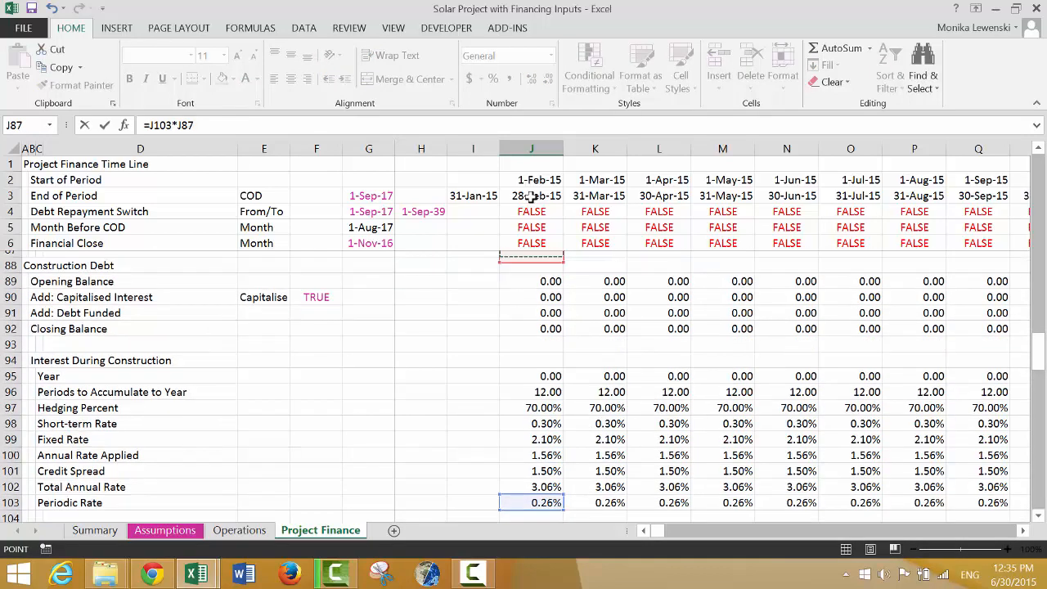
{"action": "key", "text": "Down"}
{"action": "key", "text": "Down"}
{"action": "key", "text": "Return"}
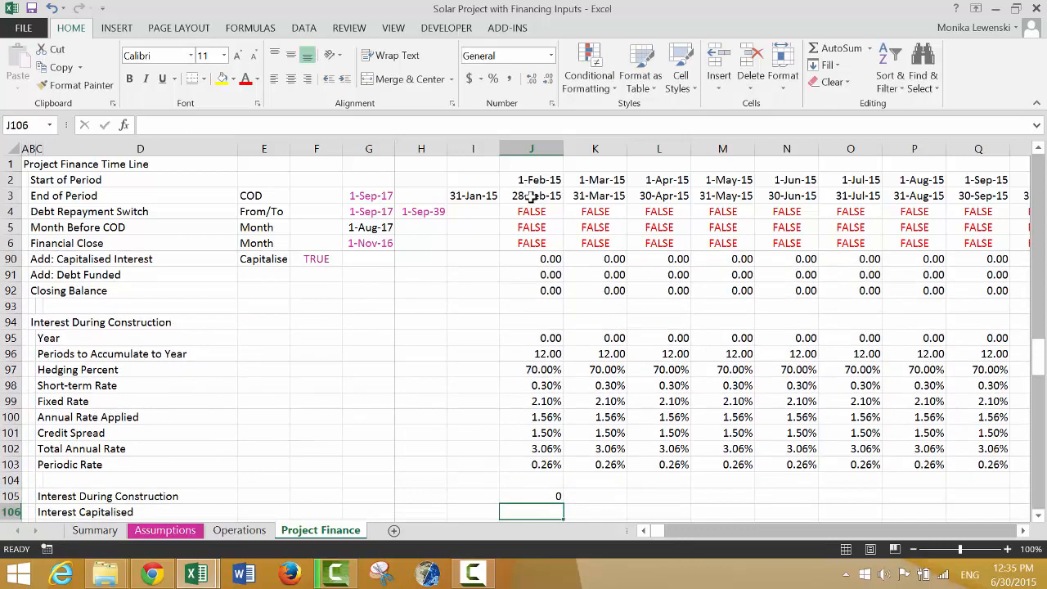
Step: Format the first period's Interest During Construction value as a number with two decimals
{"action": "key", "text": "Up"}
{"action": "key", "text": "Down"}
{"action": "key", "text": "Down"}
{"action": "key", "text": "Up"}
Step: Enter the label Switch in column E of the Interest Capitalised row
{"action": "key", "text": "Left"}
{"action": "key", "text": "Left"}
{"action": "key", "text": "Left"}
{"action": "key", "text": "Left"}
{"action": "key", "text": "Left"}
{"action": "key", "text": "Left"}
{"action": "key", "text": "Left"}
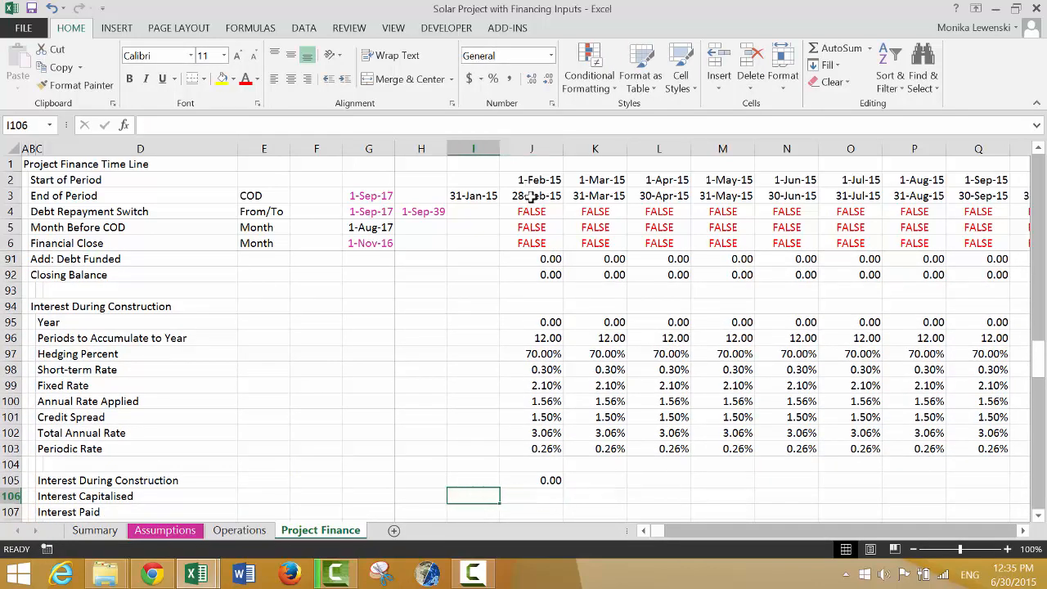
{"action": "key", "text": "Right"}
{"action": "key", "text": "Right"}
{"action": "key", "text": "Right"}
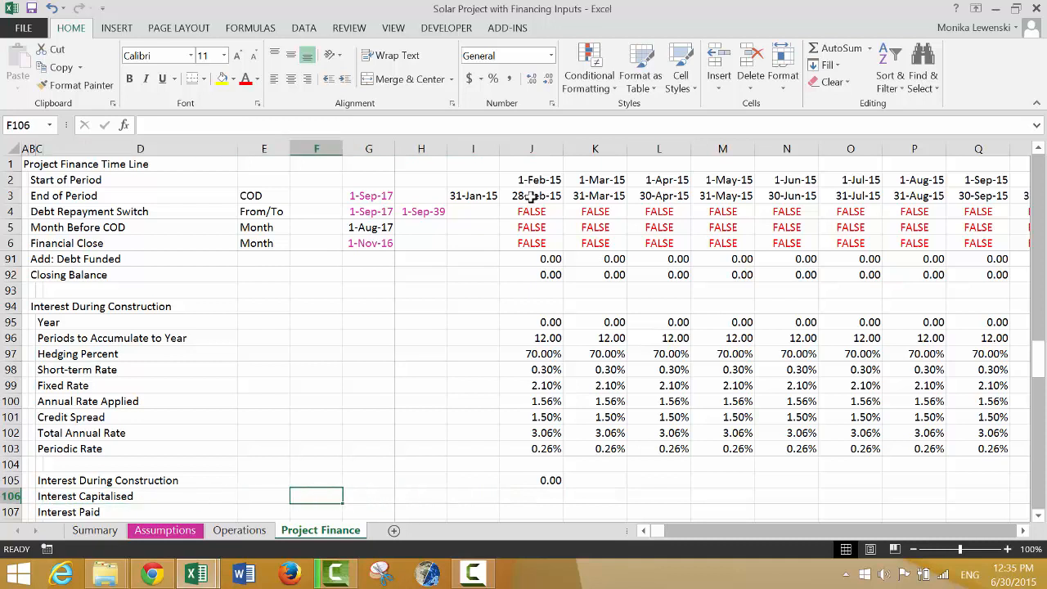
{"action": "key", "text": "Left"}
{"action": "type", "text": "Sw"}
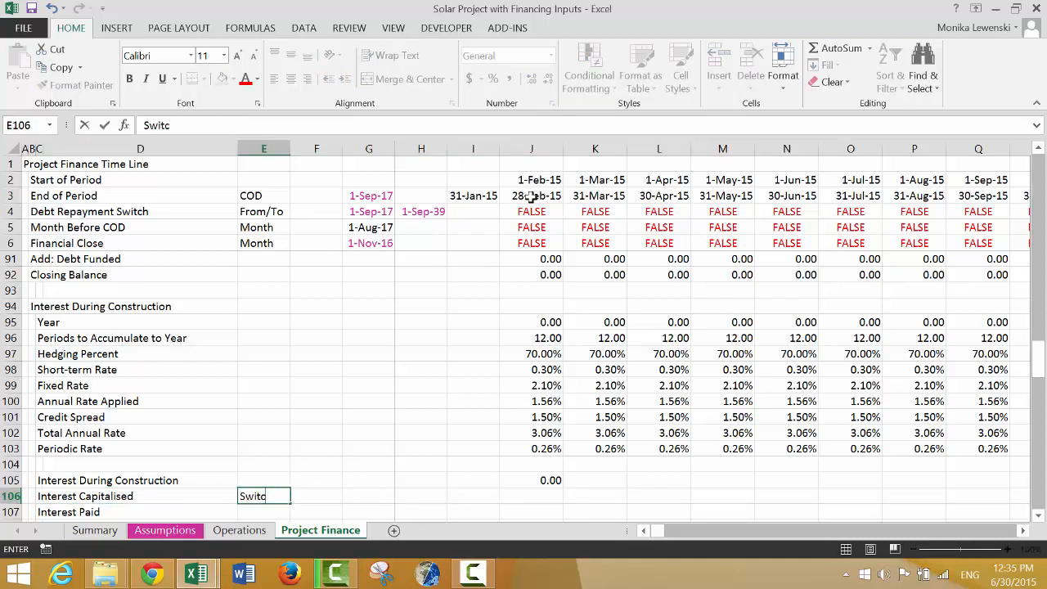
{"action": "key", "text": "Right"}
{"action": "key", "text": "Up"}
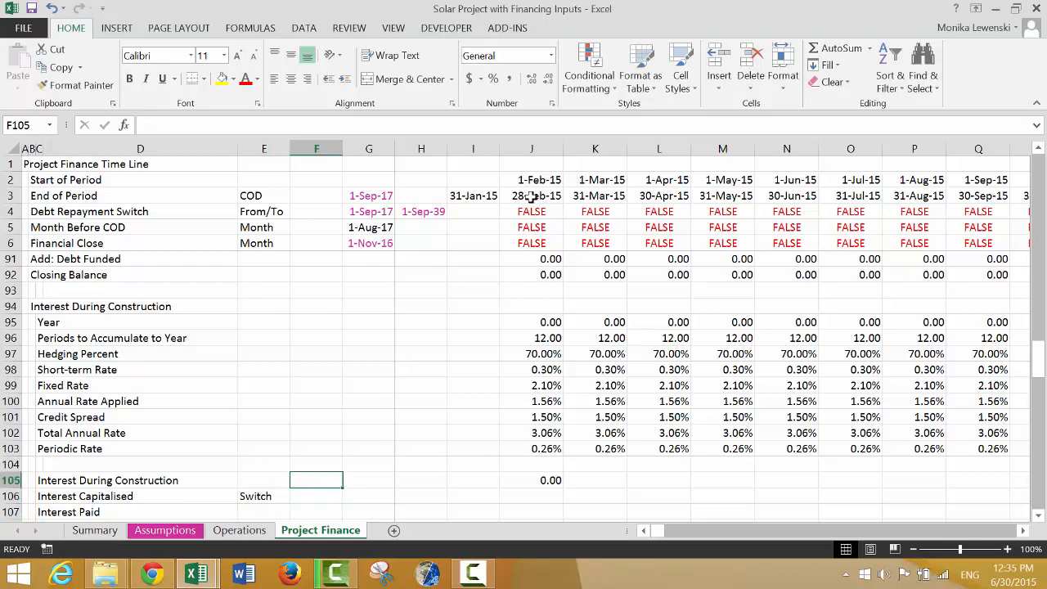
Step: Link the Interest Capitalised switch in F106 to the Capitalise Interest and Fees During Construction switch on the Assumptions sheet
{"action": "key", "text": "Down"}
{"action": "type", "text": "="}
{"action": "key", "text": "ctrl+Page_Up"}
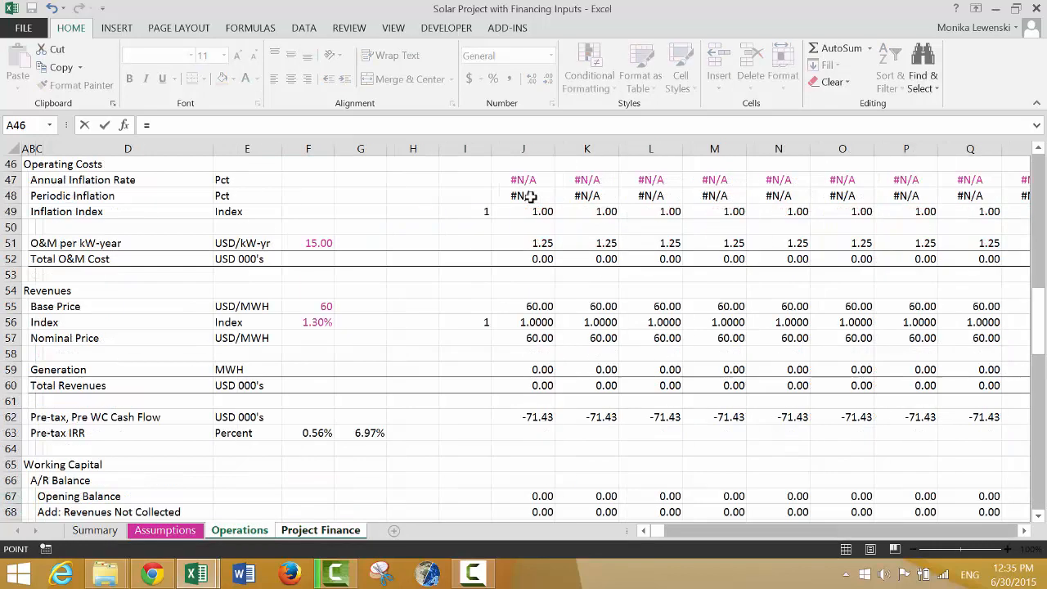
{"action": "key", "text": "ctrl+Page_Up"}
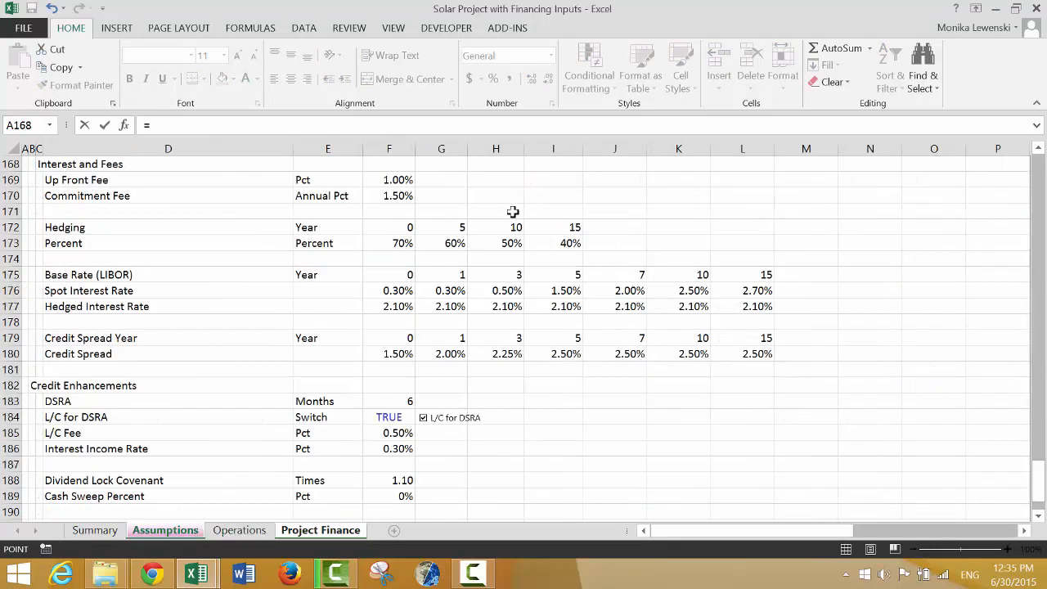
{"action": "left_click", "coordinate": [382, 195]}
{"action": "key", "text": "Up"}
{"action": "key", "text": "Up"}
{"action": "key", "text": "Up"}
{"action": "key", "text": "Up"}
{"action": "key", "text": "Up"}
{"action": "key", "text": "Up"}
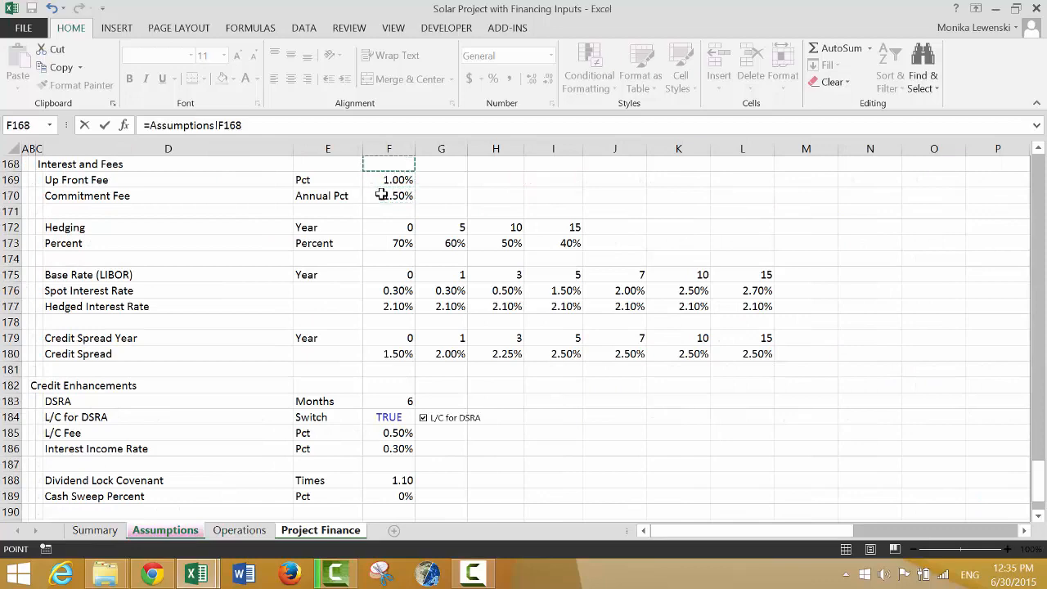
{"action": "key", "text": "Up"}
{"action": "key", "text": "Up"}
{"action": "key", "text": "Up"}
{"action": "key", "text": "Up"}
{"action": "key", "text": "Up"}
{"action": "key", "text": "Up"}
{"action": "key", "text": "Up"}
{"action": "key", "text": "Up"}
{"action": "key", "text": "Up"}
{"action": "key", "text": "Down"}
{"action": "key", "text": "Down"}
{"action": "key", "text": "Down"}
{"action": "key", "text": "Down"}
{"action": "key", "text": "Down"}
{"action": "key", "text": "Down"}
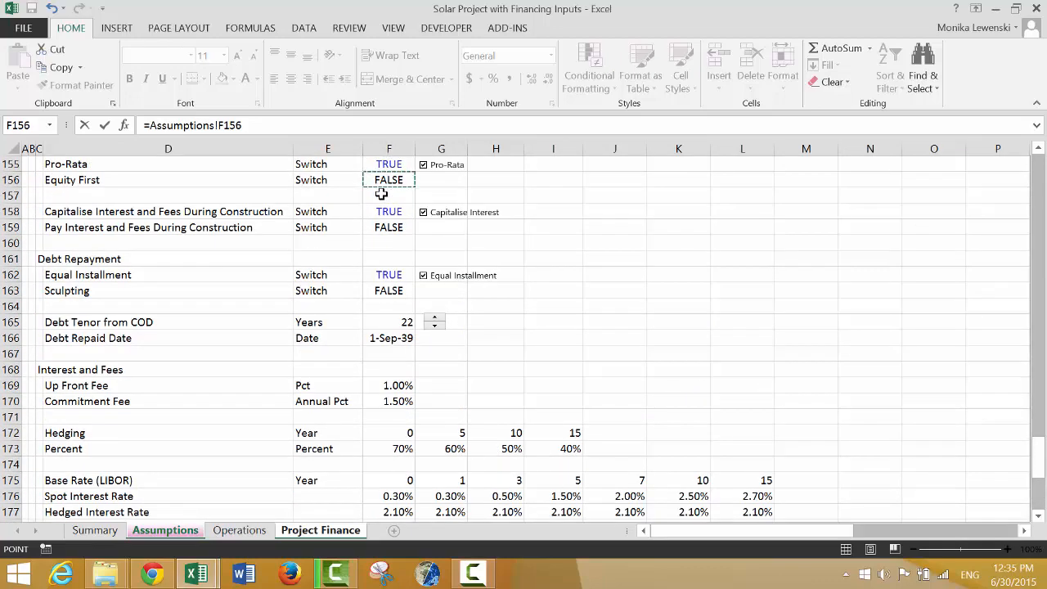
{"action": "key", "text": "Up"}
{"action": "key", "text": "Up"}
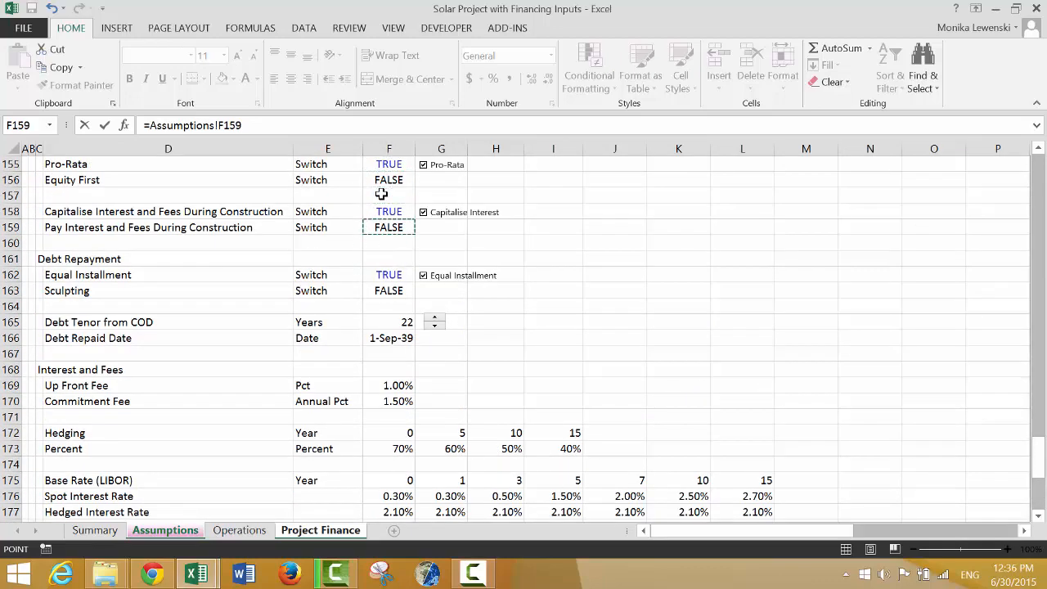
{"action": "key", "text": "Return"}
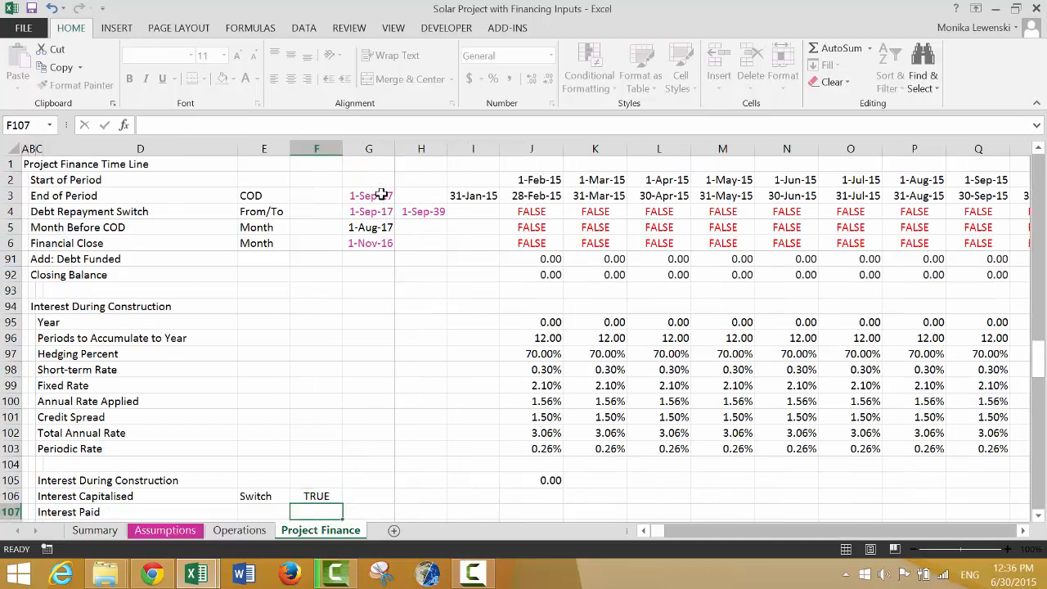
Step: Enter the first period's Interest Capitalised as =J105*$F$106 and format it as a number with two decimals
{"action": "key", "text": "Up"}
{"action": "key", "text": "Right"}
{"action": "key", "text": "Right"}
{"action": "key", "text": "Right"}
{"action": "key", "text": "Right"}
{"action": "type", "text": "="}
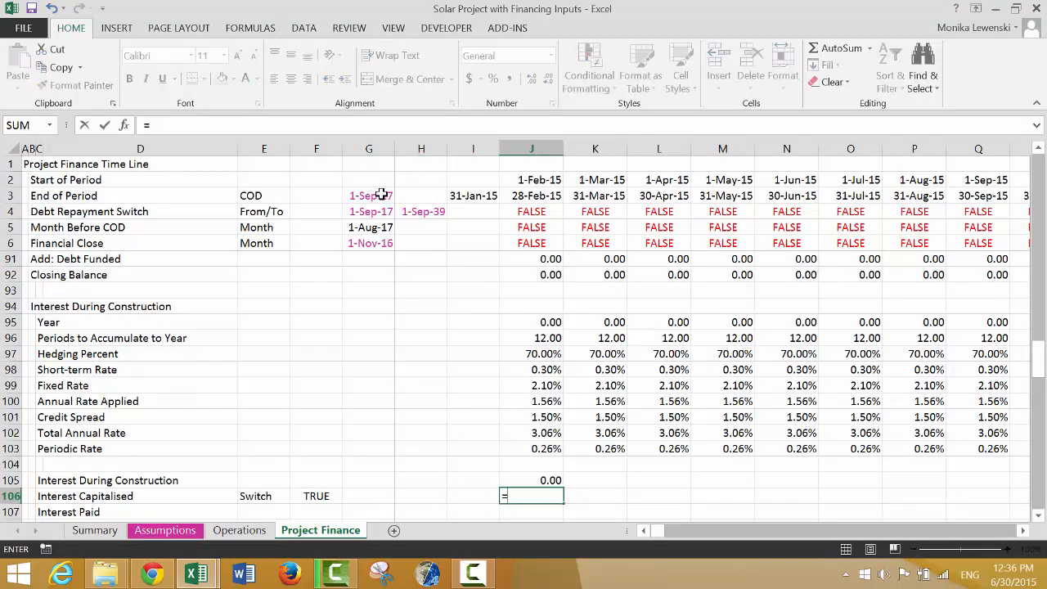
{"action": "key", "text": "Up"}
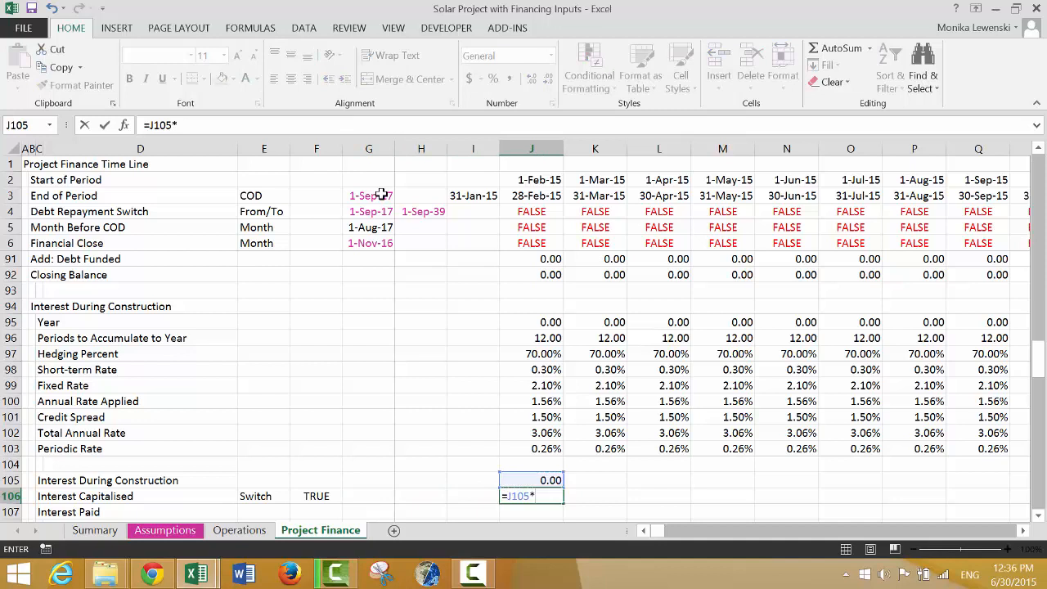
{"action": "type", "text": "*"}
{"action": "key", "text": "Left"}
{"action": "key", "text": "Left"}
{"action": "key", "text": "Left"}
{"action": "key", "text": "Left"}
{"action": "key", "text": "F4"}
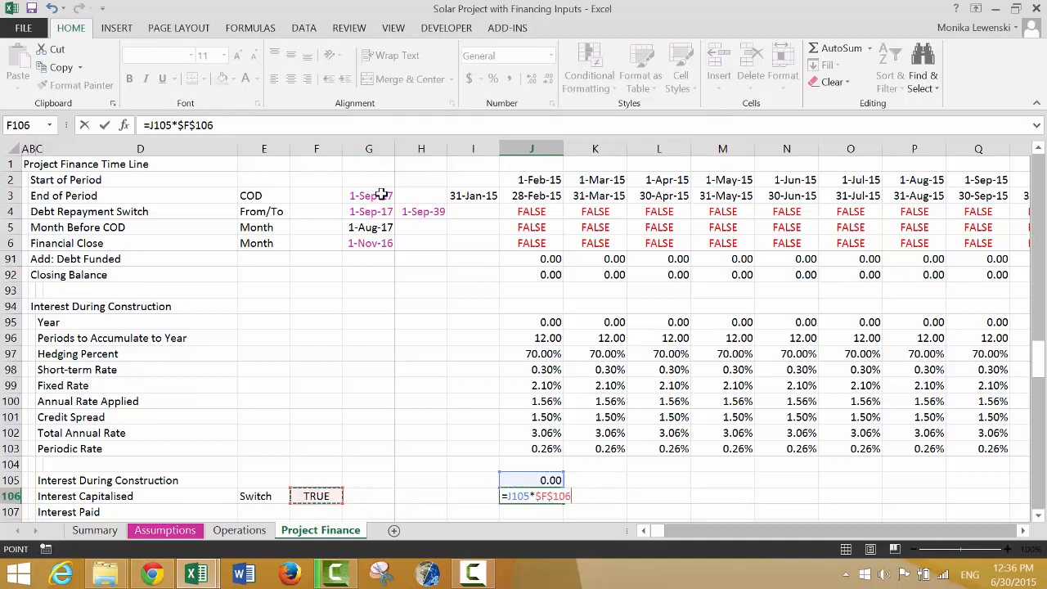
{"action": "key", "text": "Return"}
{"action": "key", "text": "Up"}
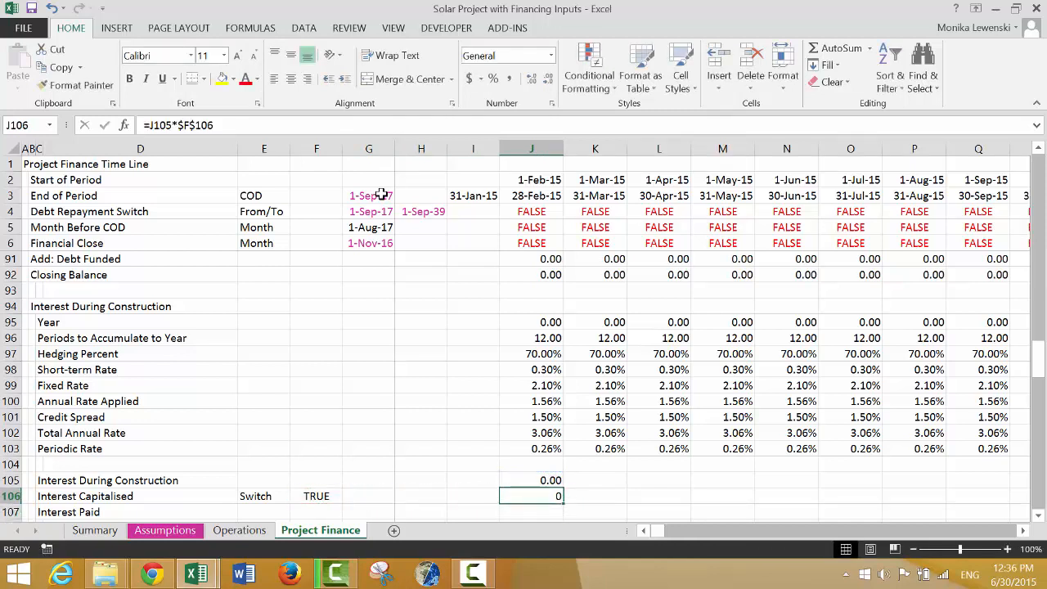
{"action": "key", "text": "ctrl+shift+1"}
Step: Enter the first period's Interest Paid as =J105-J106, subtracting capitalised interest from interest during construction
{"action": "key", "text": "Down"}
{"action": "type", "text": "="}
{"action": "key", "text": "Up"}
{"action": "key", "text": "Up"}
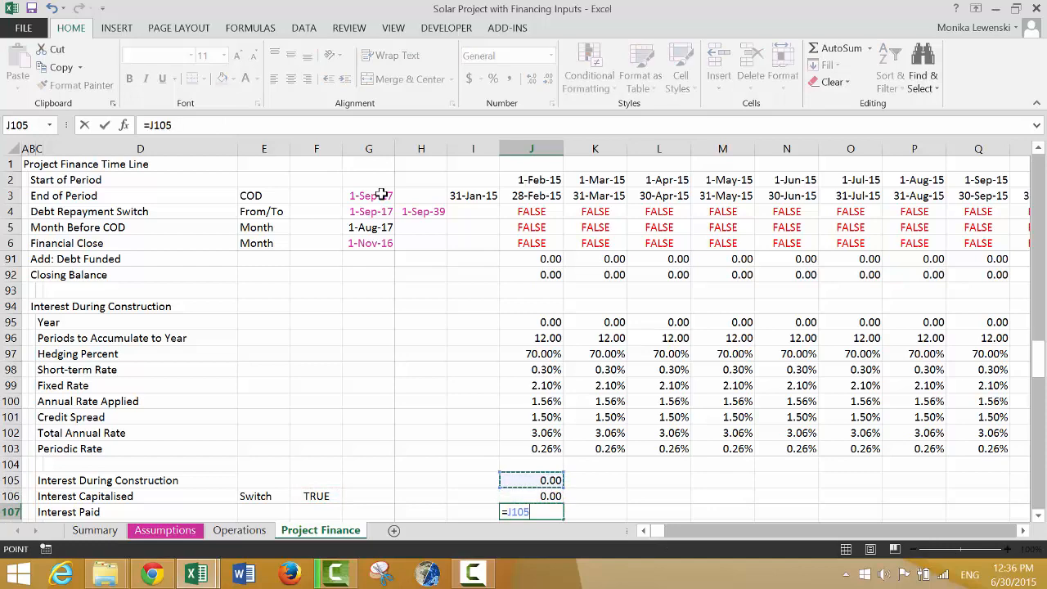
{"action": "type", "text": "-"}
{"action": "key", "text": "Up"}
{"action": "key", "text": "ctrl+Return"}
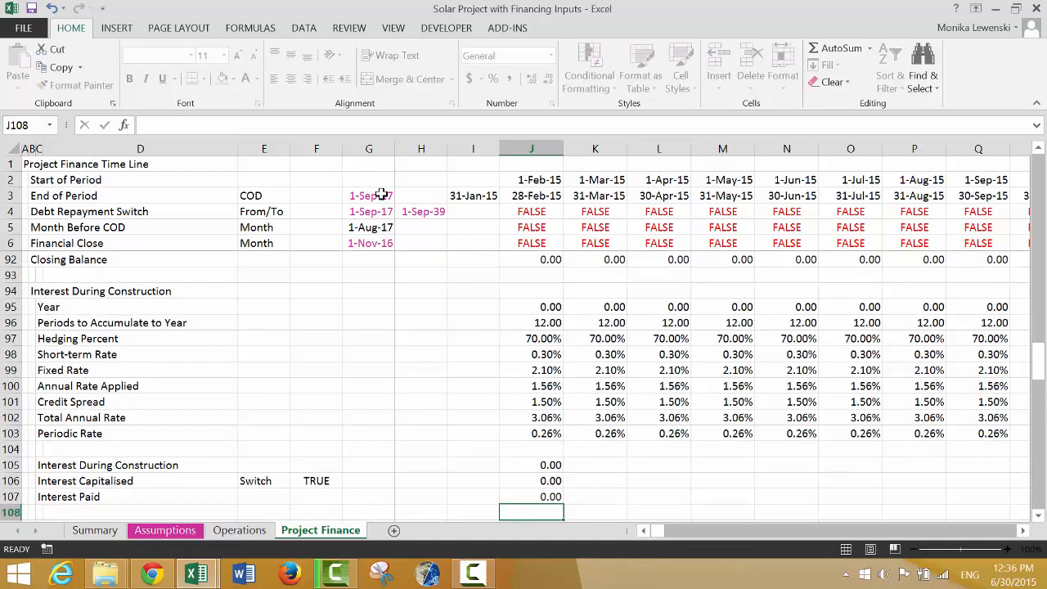
Step: Fill the first period's Interest During Construction, Interest Capitalised and Interest Paid formulas across the remaining periods
{"action": "key", "text": "Up"}
{"action": "key", "text": "Up"}
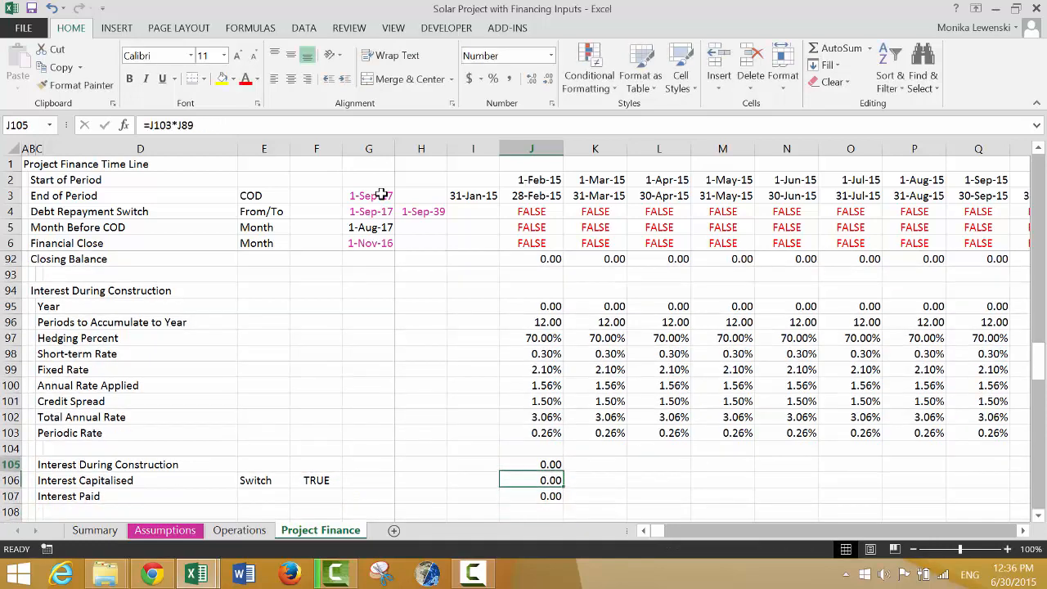
{"action": "key", "text": "shift+Down"}
{"action": "key", "text": "shift+Down"}
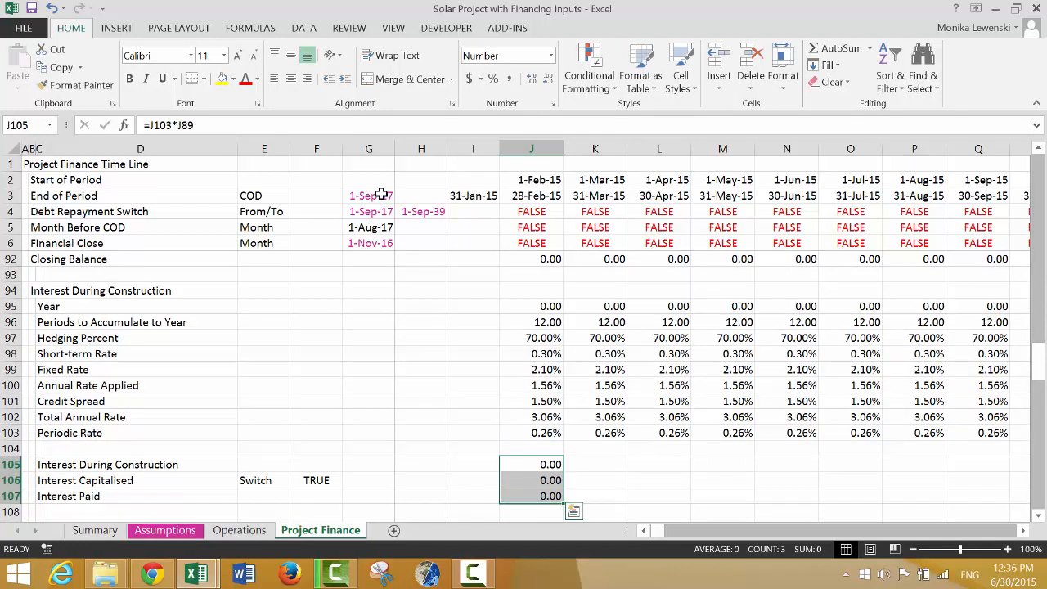
{"action": "key", "text": "ctrl+shift+r"}
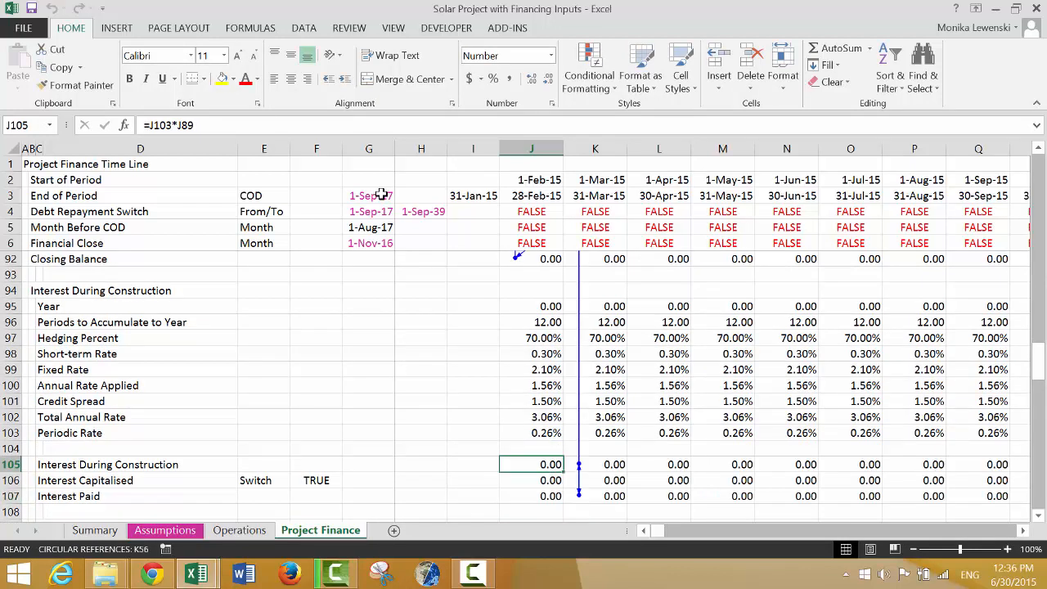
Step: Trace the circular reference arrows from Interest During Construction up through Construction Debt and the funding rows to Percent in Period
{"action": "key", "text": "Right"}
{"action": "key", "text": "Left"}
{"action": "key", "text": "Up"}
{"action": "key", "text": "Up"}
{"action": "key", "text": "Up"}
{"action": "key", "text": "Up"}
{"action": "key", "text": "Up"}
{"action": "key", "text": "Up"}
{"action": "key", "text": "Up"}
{"action": "key", "text": "Up"}
{"action": "key", "text": "Up"}
{"action": "key", "text": "Up"}
{"action": "key", "text": "Up"}
{"action": "key", "text": "Up"}
{"action": "key", "text": "Up"}
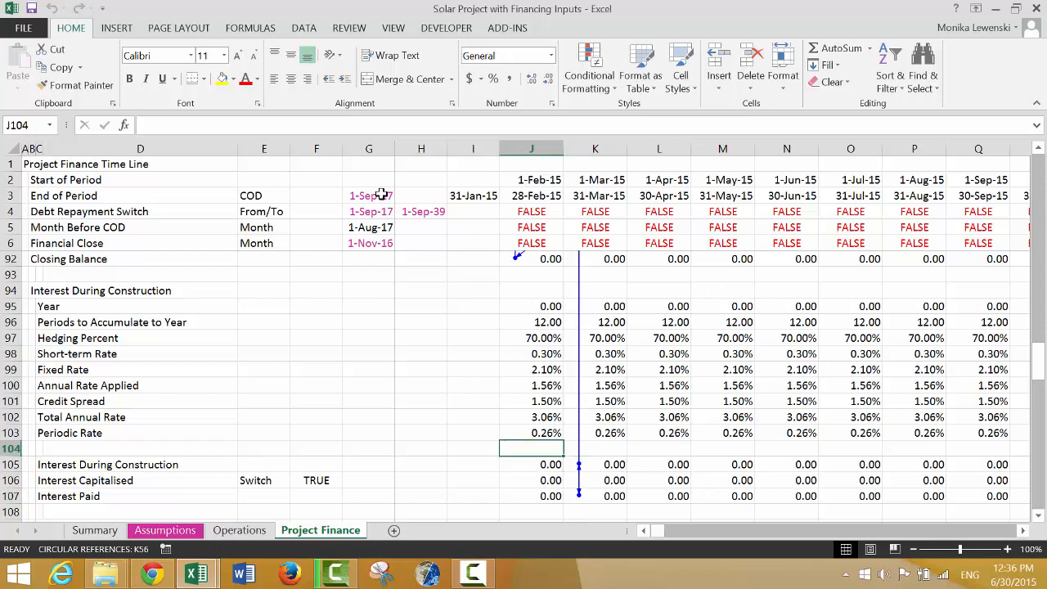
{"action": "key", "text": "Up"}
{"action": "key", "text": "Up"}
{"action": "key", "text": "Up"}
{"action": "key", "text": "Up"}
{"action": "key", "text": "Up"}
{"action": "key", "text": "Up"}
{"action": "key", "text": "Up"}
{"action": "key", "text": "Up"}
{"action": "key", "text": "Up"}
{"action": "key", "text": "Up"}
{"action": "key", "text": "Up"}
{"action": "key", "text": "Up"}
{"action": "key", "text": "Up"}
{"action": "key", "text": "Up"}
{"action": "key", "text": "Up"}
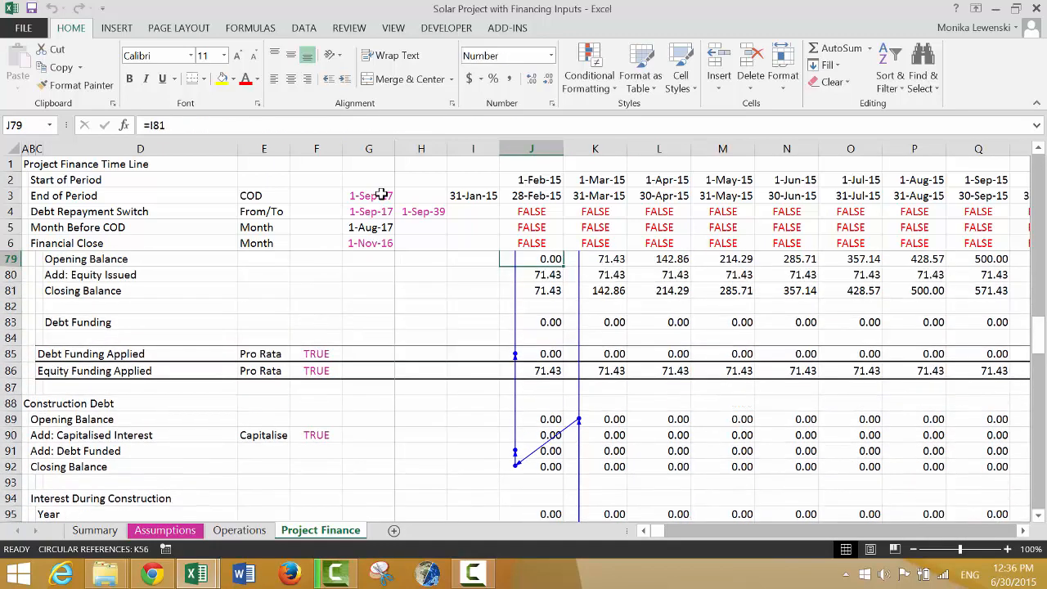
{"action": "key", "text": "Down"}
{"action": "key", "text": "Down"}
{"action": "key", "text": "Down"}
{"action": "key", "text": "Down"}
{"action": "key", "text": "Down"}
{"action": "key", "text": "Down"}
{"action": "key", "text": "Down"}
{"action": "key", "text": "Down"}
{"action": "key", "text": "Down"}
{"action": "key", "text": "Down"}
{"action": "key", "text": "Down"}
{"action": "key", "text": "Down"}
{"action": "key", "text": "Down"}
{"action": "key", "text": "Down"}
{"action": "key", "text": "Down"}
{"action": "key", "text": "Down"}
{"action": "key", "text": "Down"}
{"action": "key", "text": "Down"}
{"action": "key", "text": "Down"}
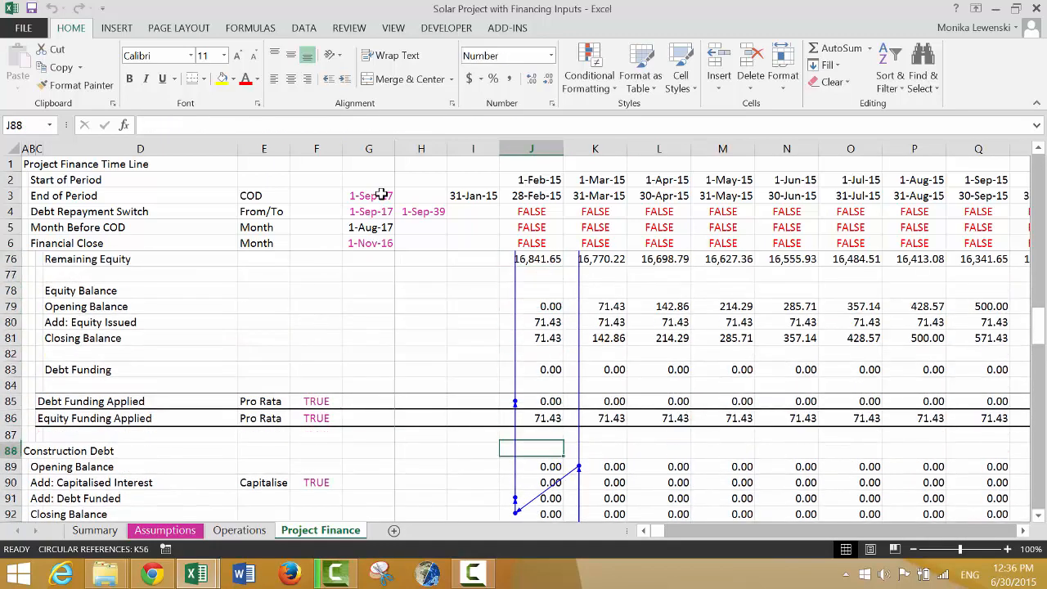
{"action": "key", "text": "Up"}
{"action": "key", "text": "Up"}
{"action": "key", "text": "Up"}
{"action": "key", "text": "Up"}
{"action": "key", "text": "Up"}
{"action": "key", "text": "Up"}
{"action": "key", "text": "Up"}
{"action": "key", "text": "Up"}
{"action": "key", "text": "Up"}
{"action": "key", "text": "Up"}
{"action": "key", "text": "Up"}
{"action": "key", "text": "Up"}
{"action": "key", "text": "Up"}
{"action": "key", "text": "Up"}
{"action": "key", "text": "Up"}
{"action": "key", "text": "Up"}
{"action": "key", "text": "Up"}
{"action": "key", "text": "Up"}
{"action": "key", "text": "Up"}
{"action": "key", "text": "Up"}
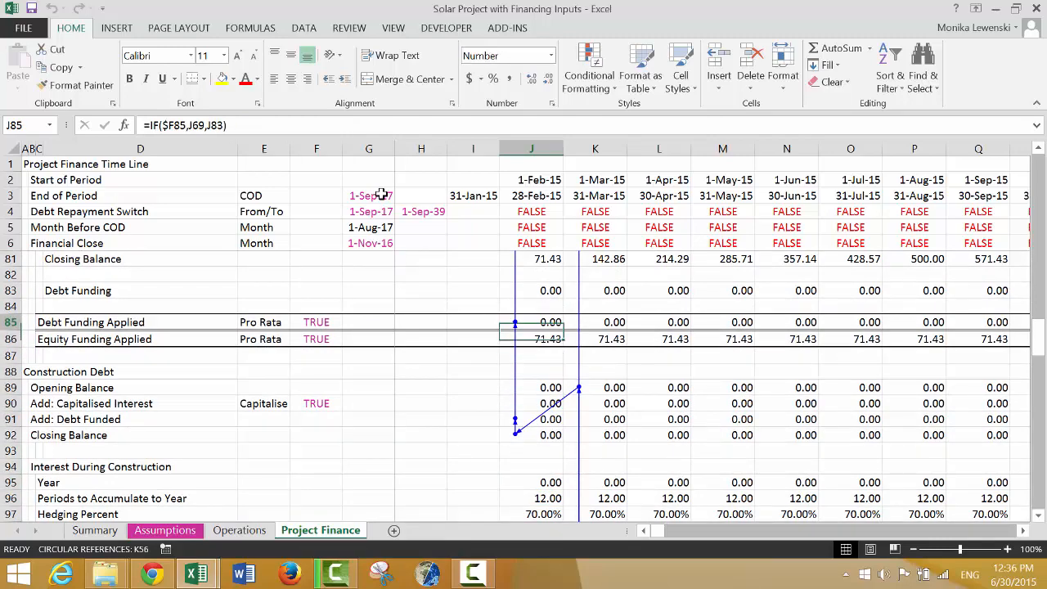
{"action": "key", "text": "Up"}
{"action": "key", "text": "Up"}
{"action": "key", "text": "Up"}
{"action": "key", "text": "Up"}
{"action": "key", "text": "Up"}
{"action": "key", "text": "Up"}
{"action": "key", "text": "Up"}
{"action": "key", "text": "Up"}
{"action": "key", "text": "Up"}
{"action": "key", "text": "Up"}
{"action": "key", "text": "Up"}
{"action": "key", "text": "Up"}
{"action": "key", "text": "Up"}
{"action": "key", "text": "Up"}
{"action": "key", "text": "Up"}
{"action": "key", "text": "Up"}
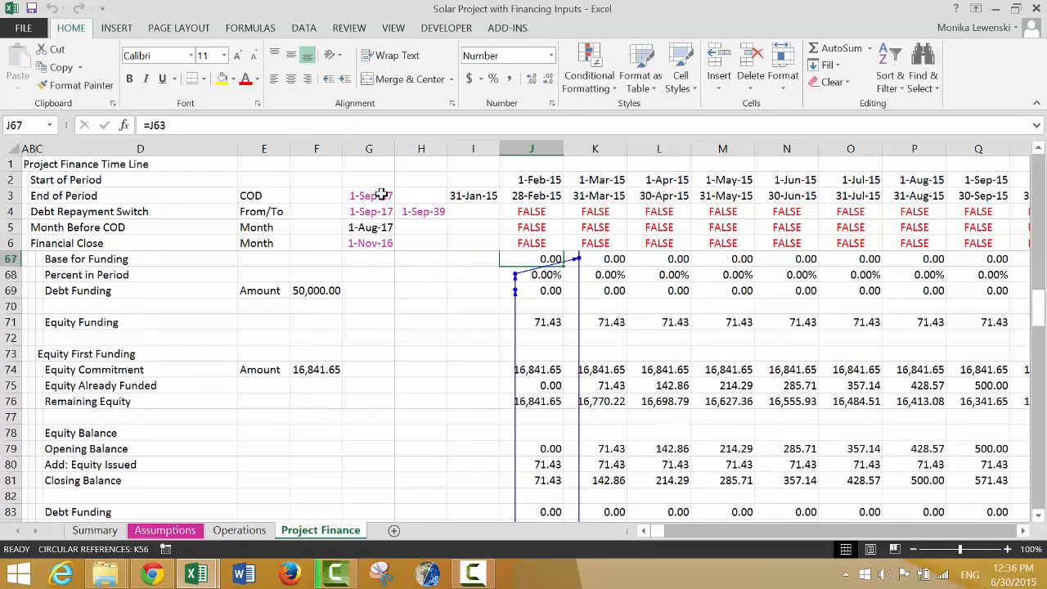
{"action": "key", "text": "Up"}
{"action": "key", "text": "Down"}
{"action": "key", "text": "Down"}
{"action": "key", "text": "Down"}
{"action": "key", "text": "Down"}
{"action": "key", "text": "Down"}
{"action": "key", "text": "Down"}
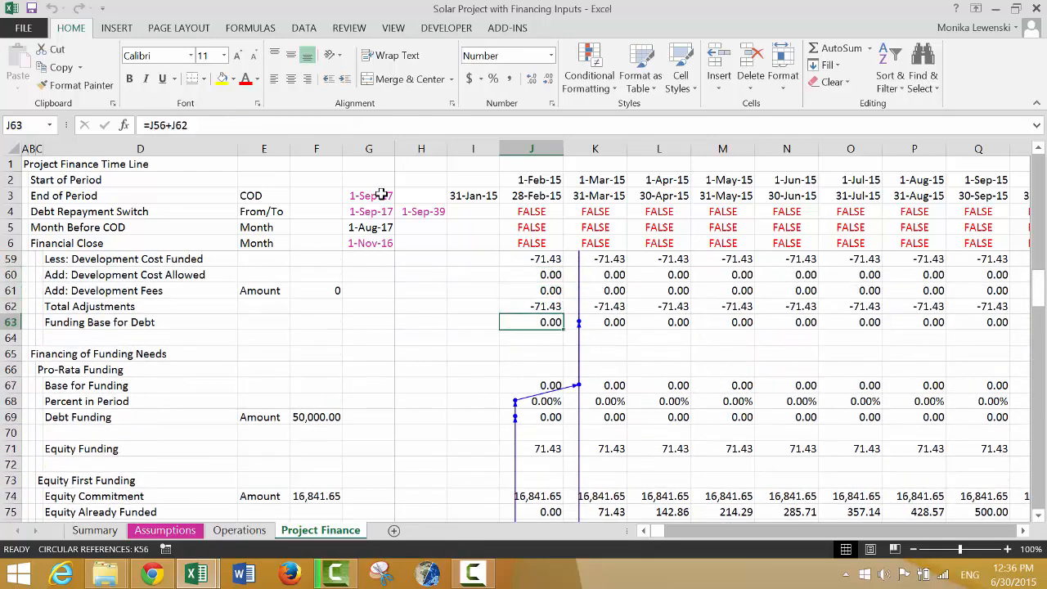
{"action": "key", "text": "Down"}
{"action": "key", "text": "Down"}
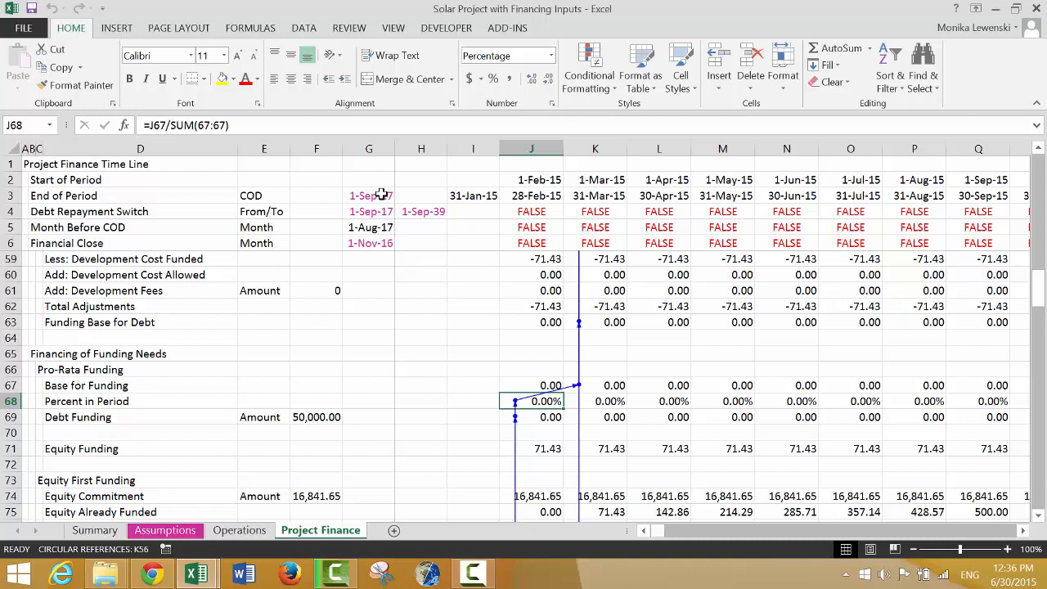
{"action": "type", "text": "="}
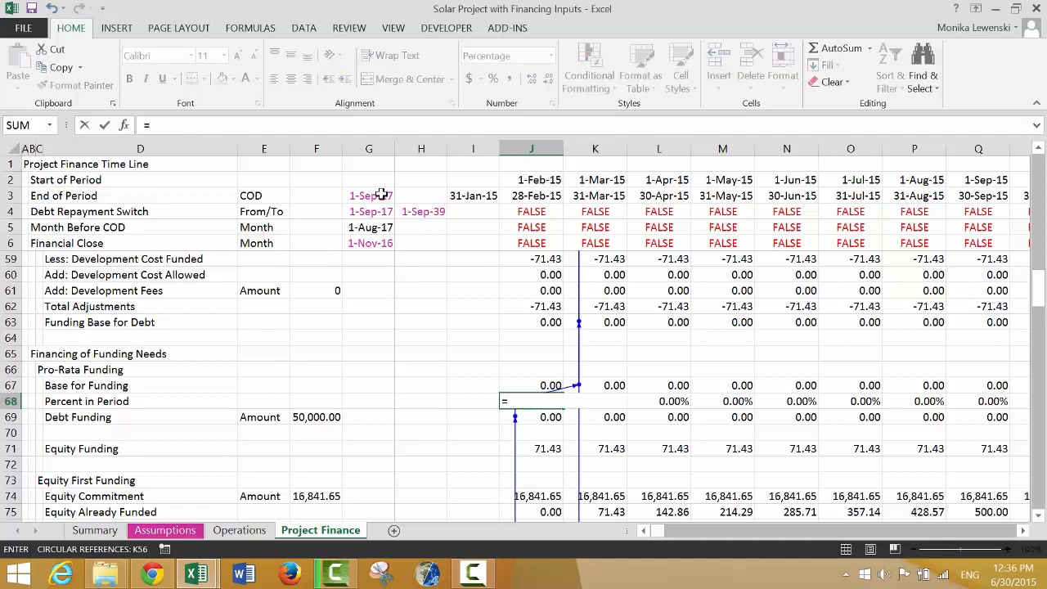
{"action": "type", "text": "sum"}
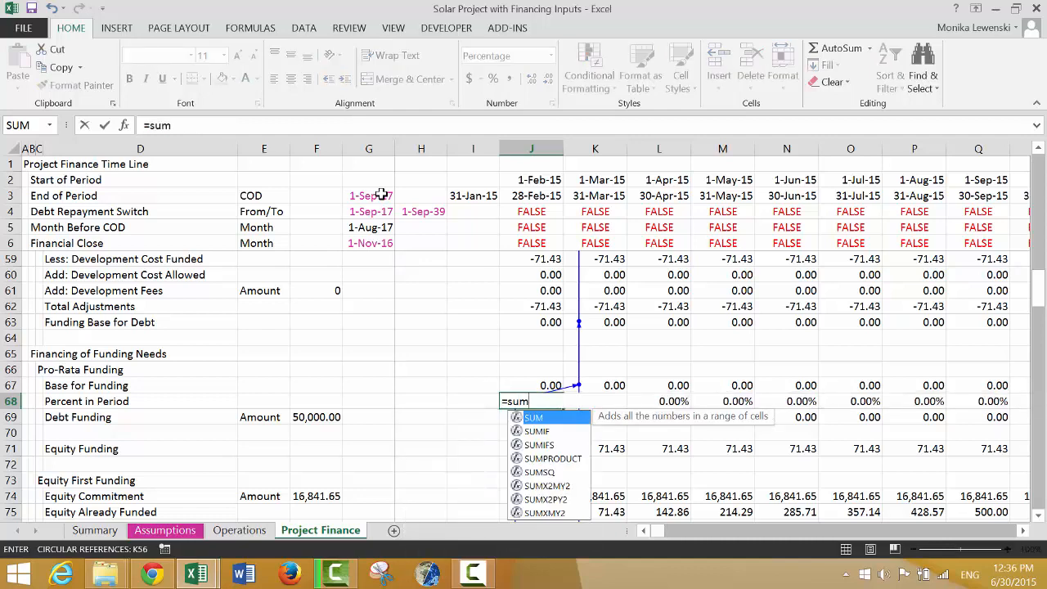
{"action": "key", "text": "Escape"}
{"action": "key", "text": "Escape"}
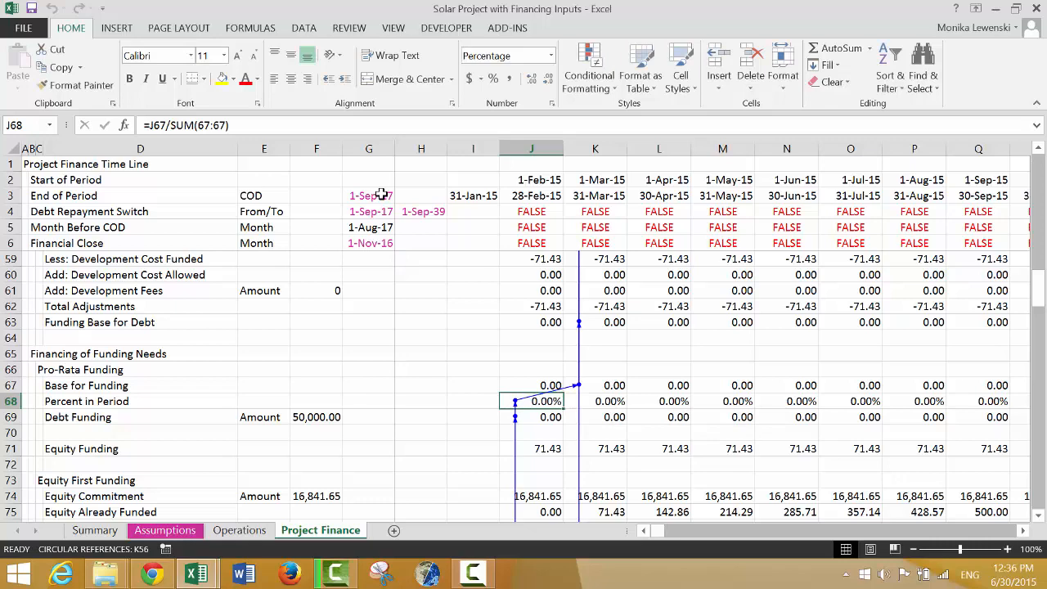
Step: Enter the first period's Percent in Period as =J49/SUM(49:49), basing it on Capital Expenditures instead of the funding base
{"action": "type", "text": "="}
{"action": "key", "text": "Up"}
{"action": "key", "text": "Up"}
{"action": "key", "text": "Up"}
{"action": "key", "text": "Up"}
{"action": "key", "text": "Up"}
{"action": "key", "text": "Up"}
{"action": "key", "text": "Up"}
{"action": "key", "text": "Up"}
{"action": "key", "text": "Up"}
{"action": "key", "text": "Up"}
{"action": "key", "text": "Up"}
{"action": "key", "text": "Up"}
{"action": "key", "text": "Up"}
{"action": "key", "text": "Up"}
{"action": "key", "text": "Up"}
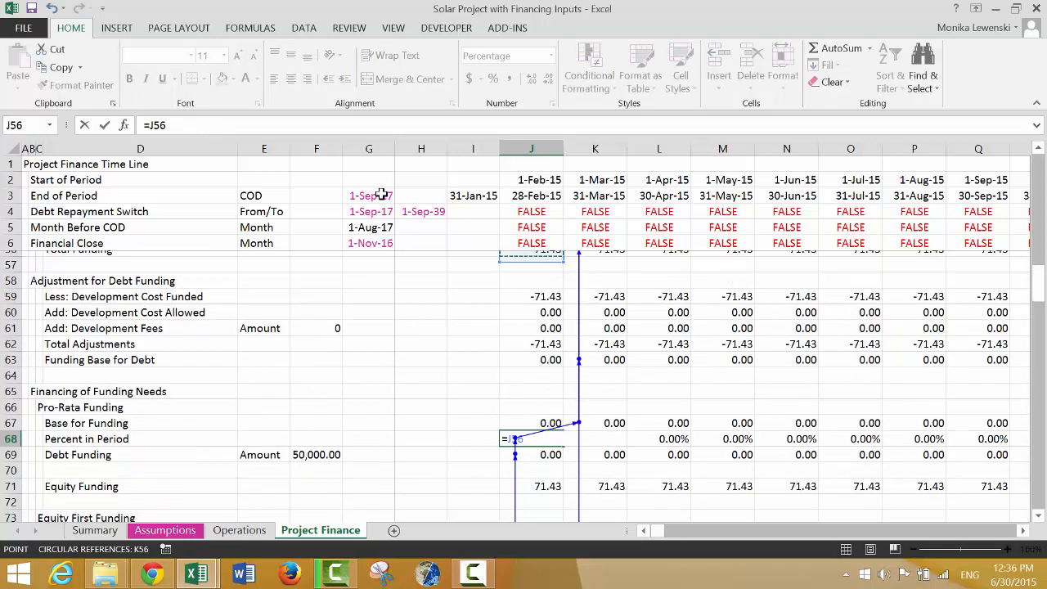
{"action": "key", "text": "Up"}
{"action": "key", "text": "Up"}
{"action": "key", "text": "Up"}
{"action": "key", "text": "Up"}
{"action": "key", "text": "Up"}
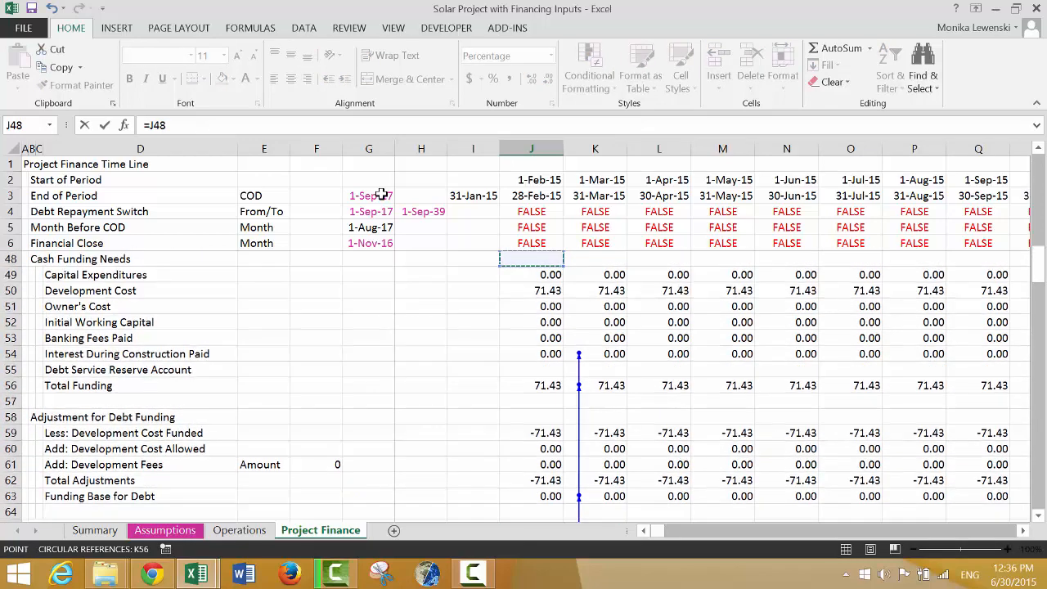
{"action": "key", "text": "Down"}
{"action": "type", "text": "/"}
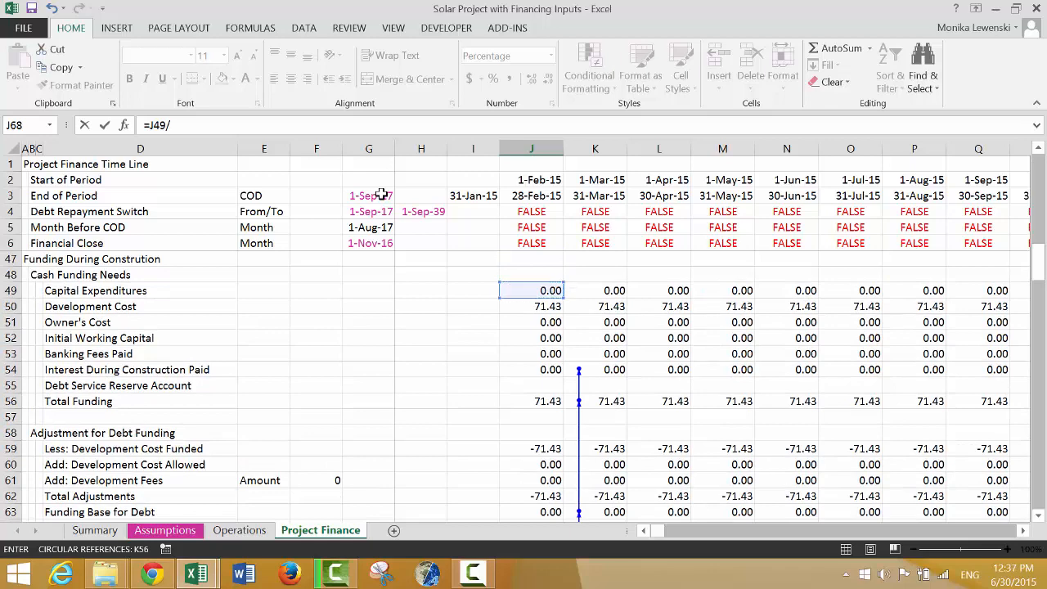
{"action": "type", "text": "sum("}
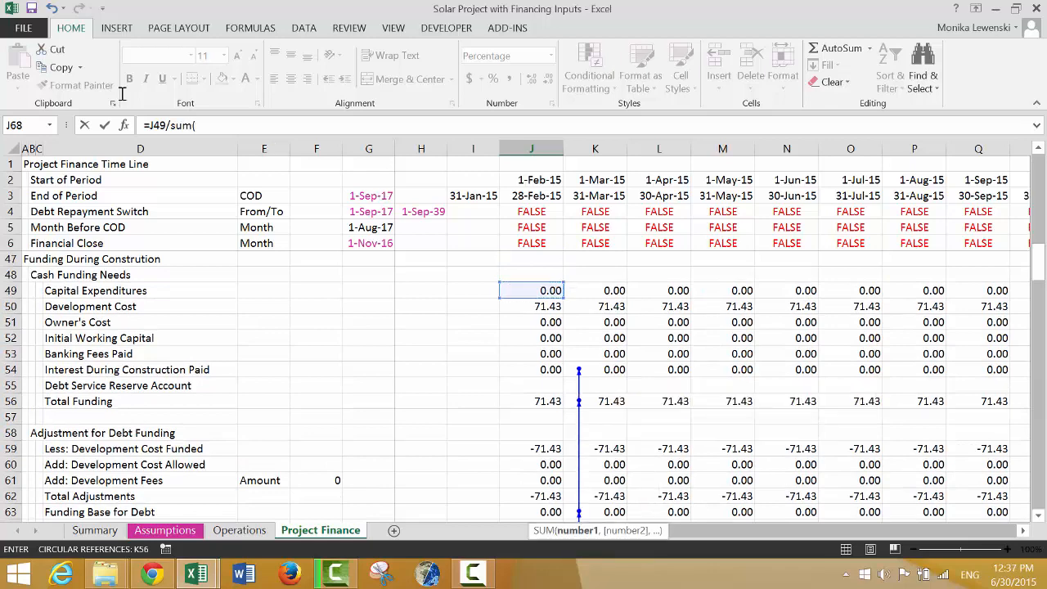
{"action": "left_click", "coordinate": [6, 290]}
{"action": "key", "text": "Return"}
{"action": "key", "text": "Return"}
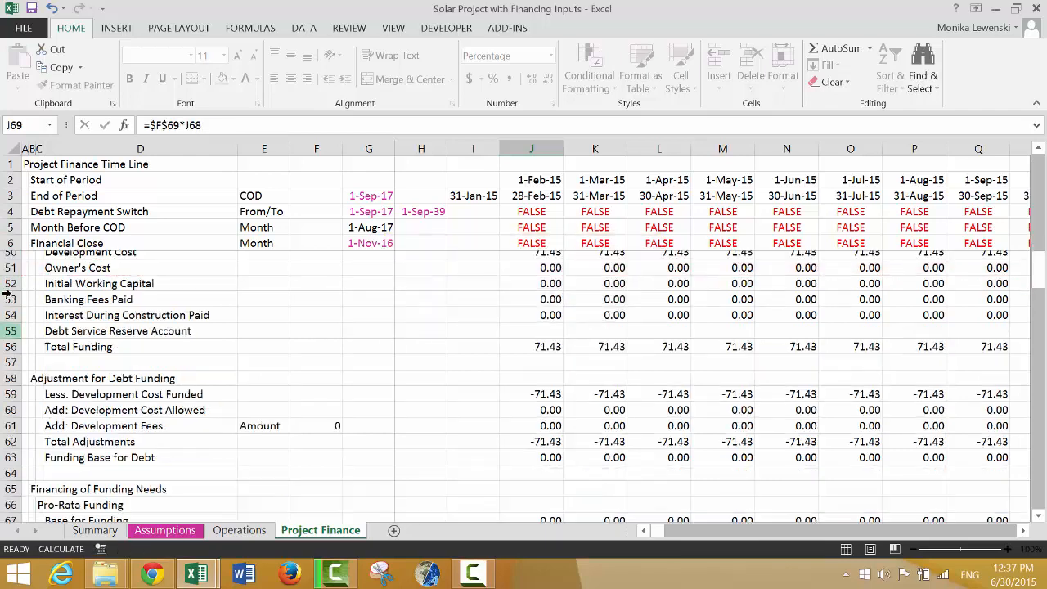
Step: Recalculate the model and fill the revised Percent in Period formula across the remaining periods
{"action": "key", "text": "Up"}
{"action": "key", "text": "Up"}
{"action": "key", "text": "Down"}
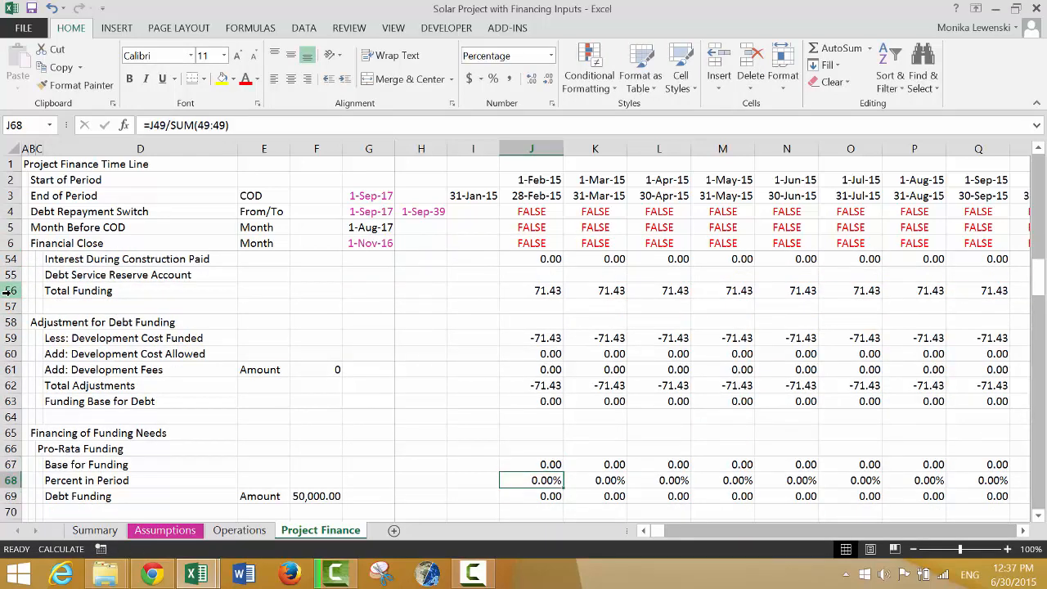
{"action": "key", "text": "F9"}
{"action": "key", "text": "Return"}
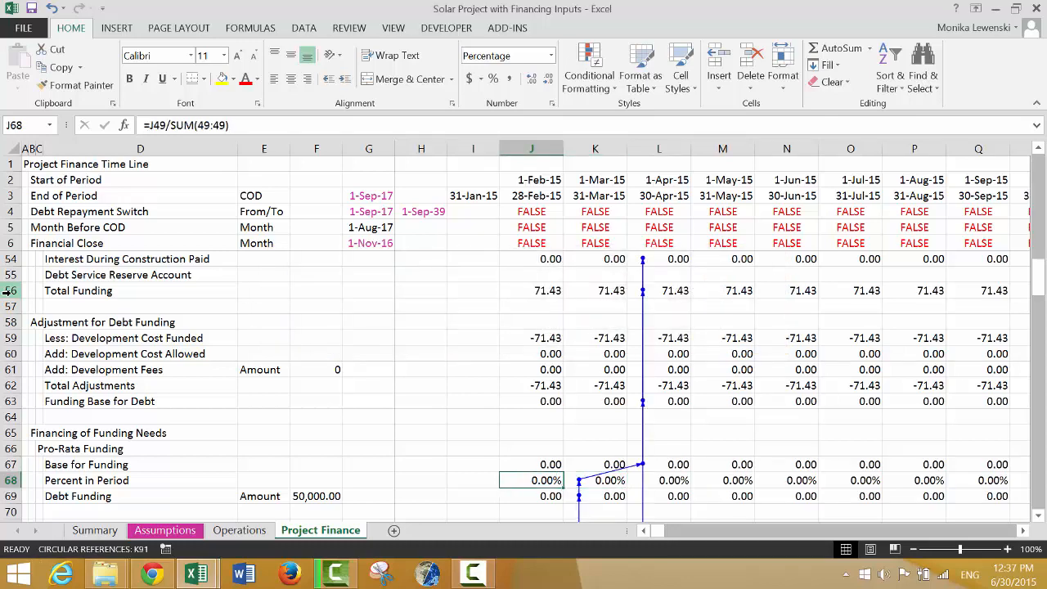
{"action": "key", "text": "ctrl+shift+Right"}
{"action": "key", "text": "ctrl+r"}
Step: Review the rows from Debt Funding through Construction Debt and the interest rates down to Interest Paid
{"action": "key", "text": "Right"}
{"action": "key", "text": "Down"}
{"action": "key", "text": "Down"}
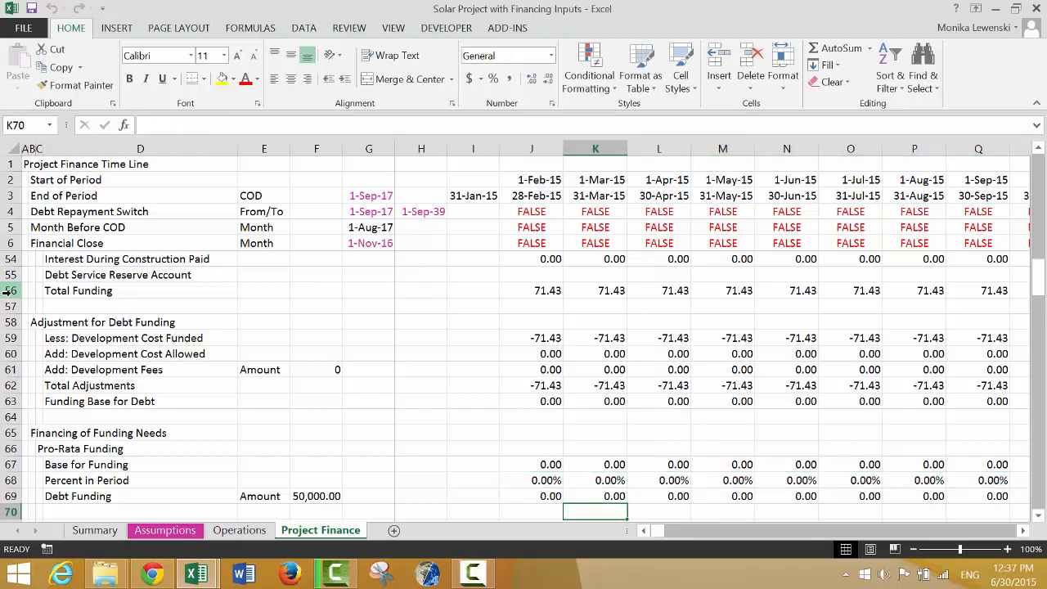
{"action": "key", "text": "Down"}
{"action": "key", "text": "Down"}
{"action": "key", "text": "Down"}
{"action": "key", "text": "Down"}
{"action": "key", "text": "Down"}
{"action": "key", "text": "Down"}
{"action": "key", "text": "Down"}
{"action": "key", "text": "Down"}
{"action": "key", "text": "Down"}
{"action": "key", "text": "Down"}
{"action": "key", "text": "Down"}
{"action": "key", "text": "Down"}
{"action": "key", "text": "Down"}
{"action": "key", "text": "Down"}
{"action": "key", "text": "Down"}
{"action": "key", "text": "Down"}
{"action": "key", "text": "Down"}
{"action": "key", "text": "Down"}
{"action": "key", "text": "Down"}
{"action": "key", "text": "Down"}
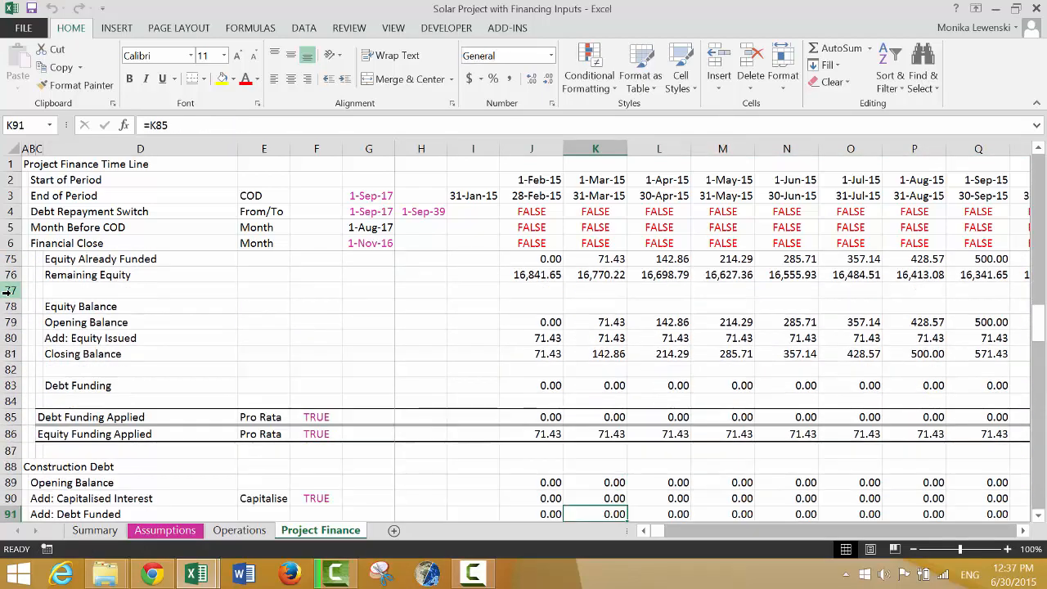
{"action": "key", "text": "Down"}
{"action": "key", "text": "Down"}
{"action": "key", "text": "Down"}
{"action": "key", "text": "Down"}
{"action": "key", "text": "Down"}
{"action": "key", "text": "Down"}
{"action": "key", "text": "Down"}
{"action": "key", "text": "Down"}
{"action": "key", "text": "Down"}
{"action": "key", "text": "Down"}
{"action": "key", "text": "Down"}
{"action": "key", "text": "Down"}
{"action": "key", "text": "Down"}
{"action": "key", "text": "Down"}
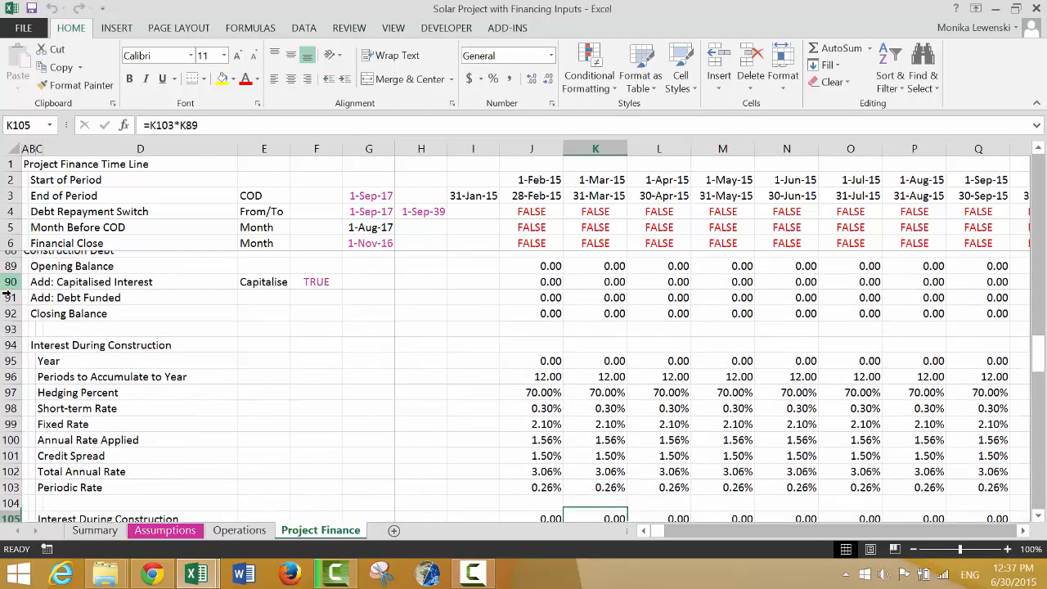
{"action": "key", "text": "Down"}
{"action": "key", "text": "Down"}
{"action": "key", "text": "Down"}
{"action": "key", "text": "Down"}
{"action": "key", "text": "Down"}
{"action": "key", "text": "Down"}
{"action": "key", "text": "Down"}
{"action": "key", "text": "Down"}
{"action": "key", "text": "Up"}
{"action": "key", "text": "Up"}
{"action": "key", "text": "Up"}
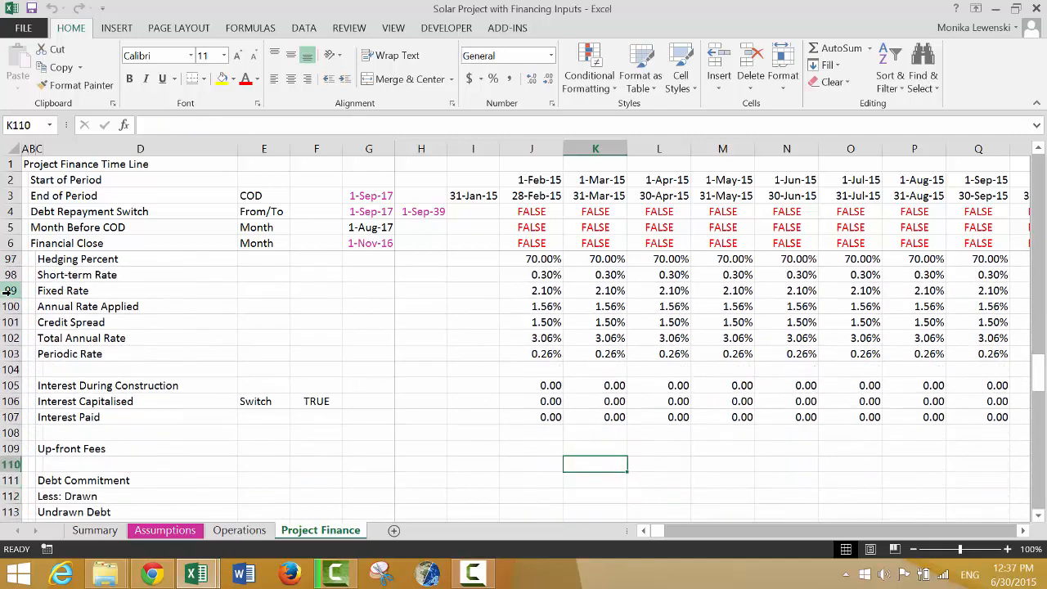
{"action": "key", "text": "Up"}
{"action": "key", "text": "Up"}
{"action": "key", "text": "Up"}
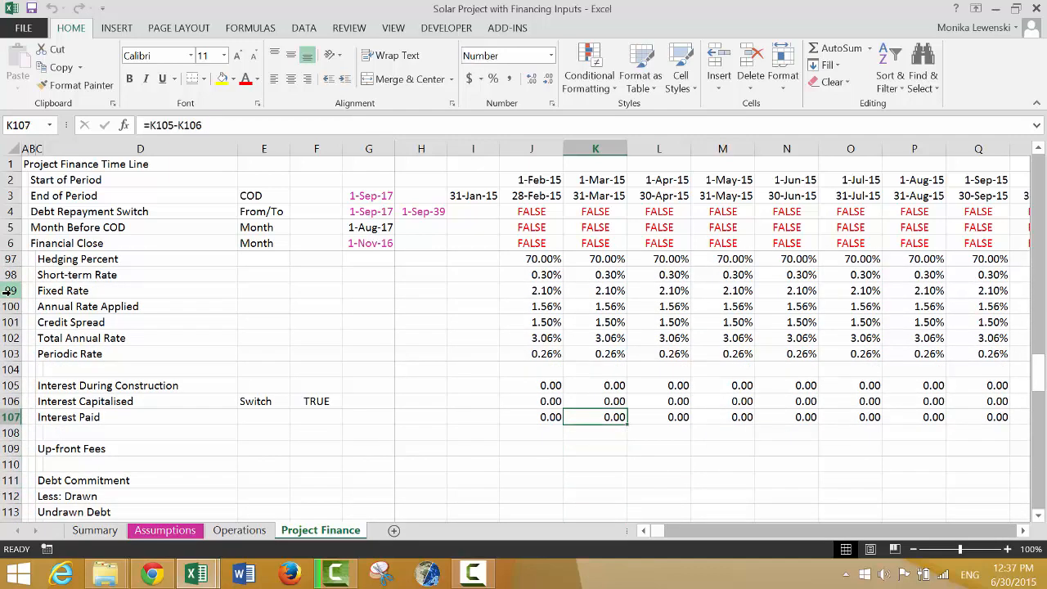
{"action": "key", "text": "Left"}
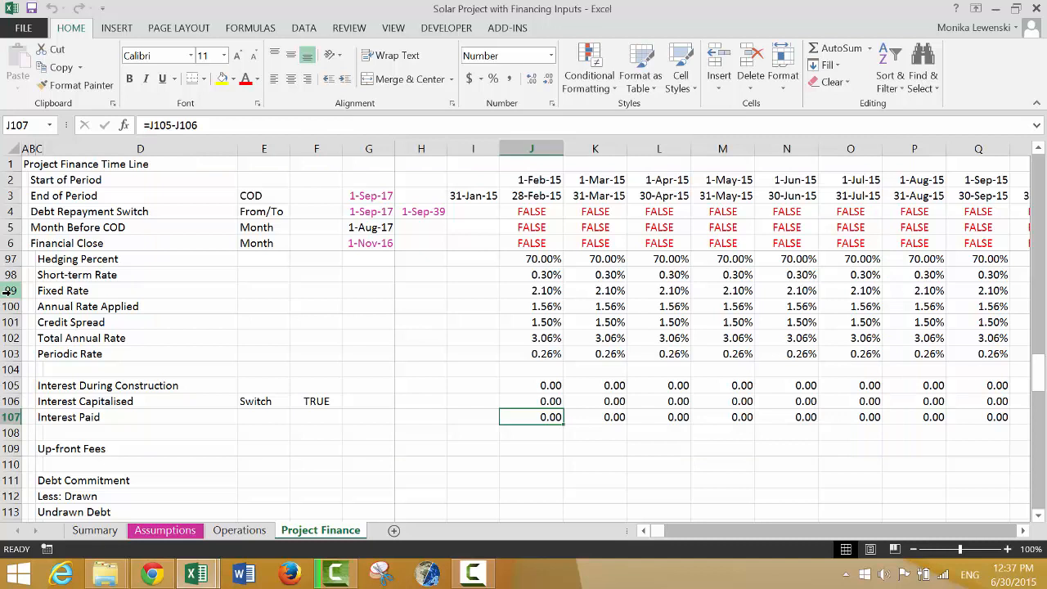
Step: Label cell E109 in the Up-front Fees row as Fee Pct
{"action": "key", "text": "Down"}
{"action": "key", "text": "Down"}
{"action": "key", "text": "Left"}
{"action": "key", "text": "Left"}
{"action": "key", "text": "Left"}
{"action": "key", "text": "Left"}
{"action": "key", "text": "Left"}
{"action": "key", "text": "Left"}
{"action": "key", "text": "Left"}
{"action": "key", "text": "Left"}
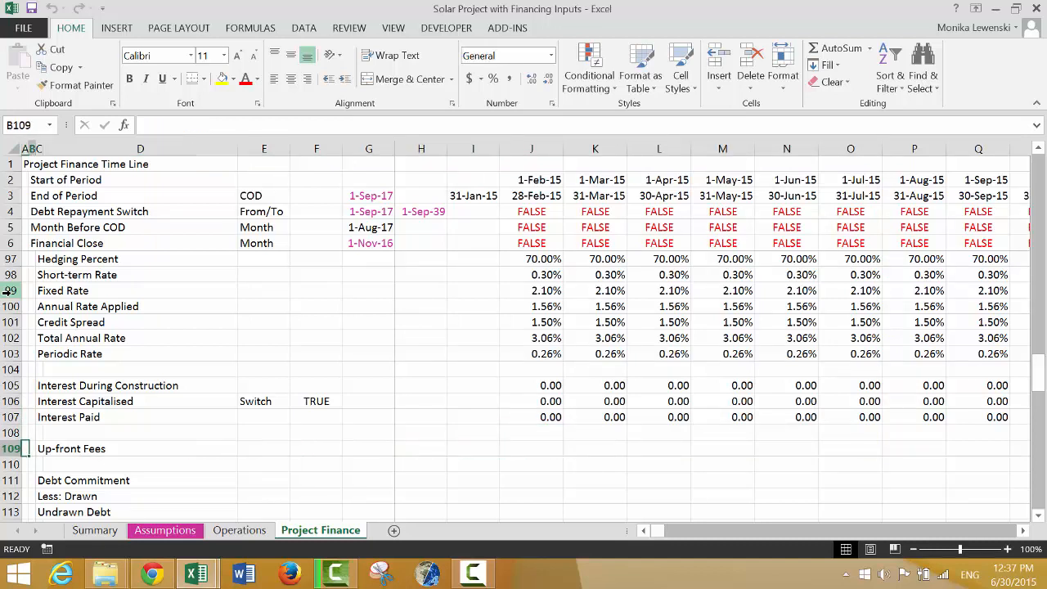
{"action": "key", "text": "Right"}
{"action": "key", "text": "Right"}
{"action": "key", "text": "Right"}
{"action": "type", "text": "Pct"}
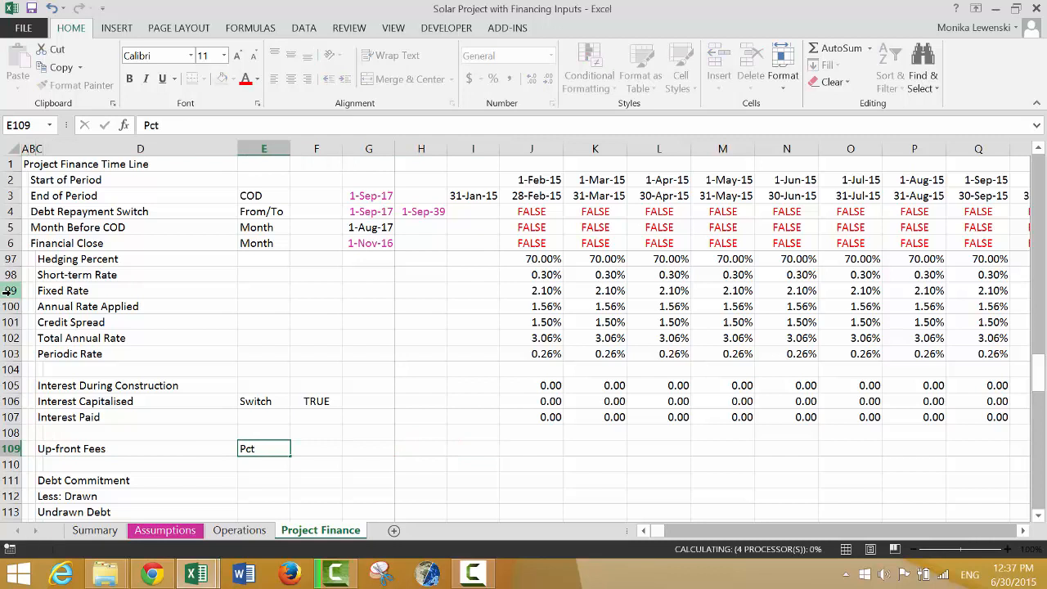
{"action": "key", "text": "Return"}
{"action": "key", "text": "Up"}
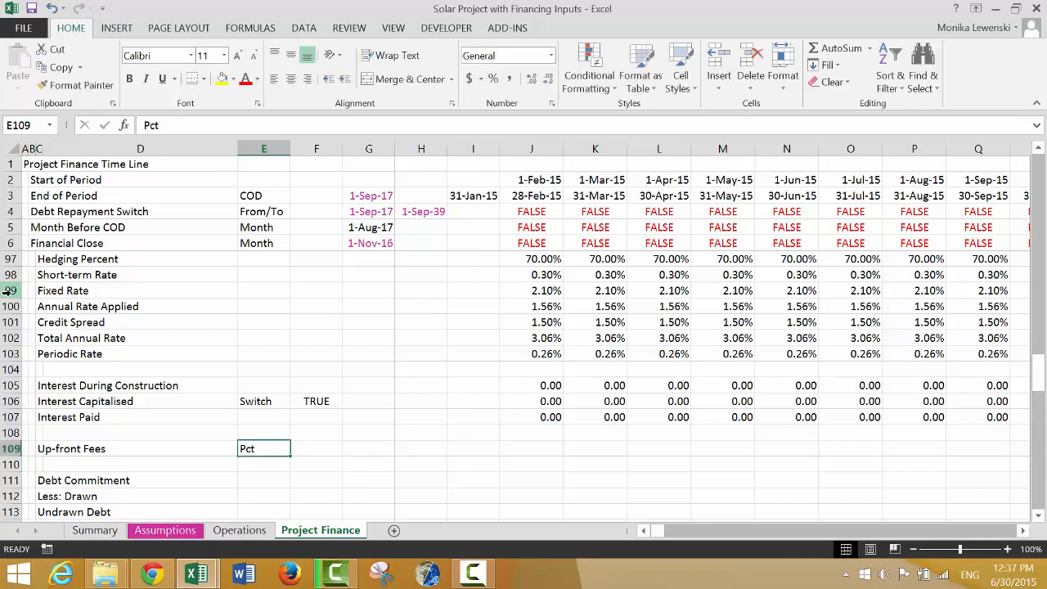
{"action": "type", "text": "Fee"}
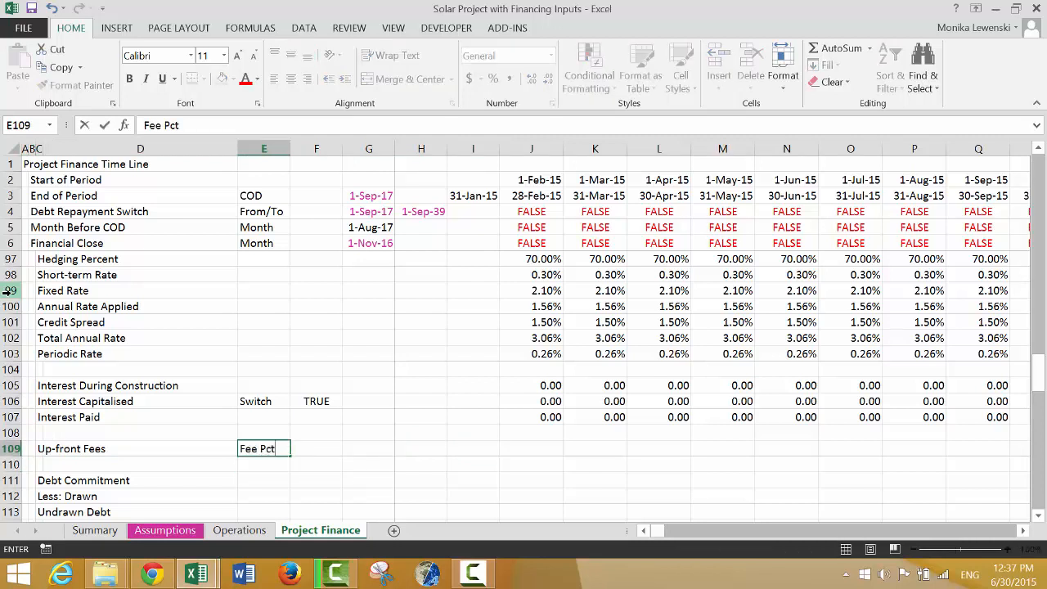
{"action": "key", "text": "Return"}
{"action": "key", "text": "Up"}
{"action": "key", "text": "Right"}
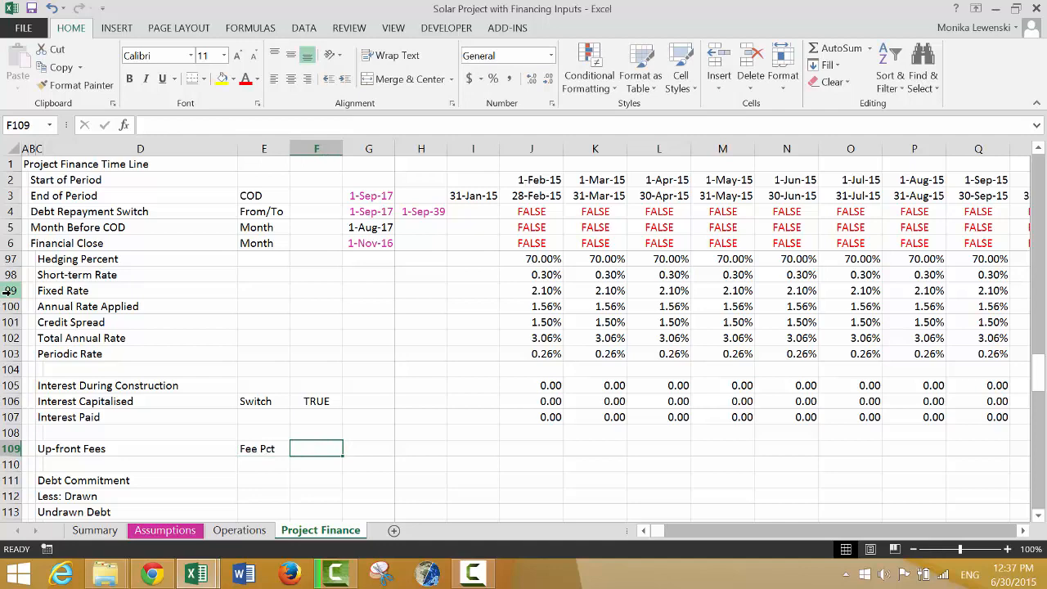
Step: Link the Up-front Fees percentage in F109 to the Up Front Fee assumption with =Assumptions!F169
{"action": "type", "text": "="}
{"action": "key", "text": "ctrl+Page_Up"}
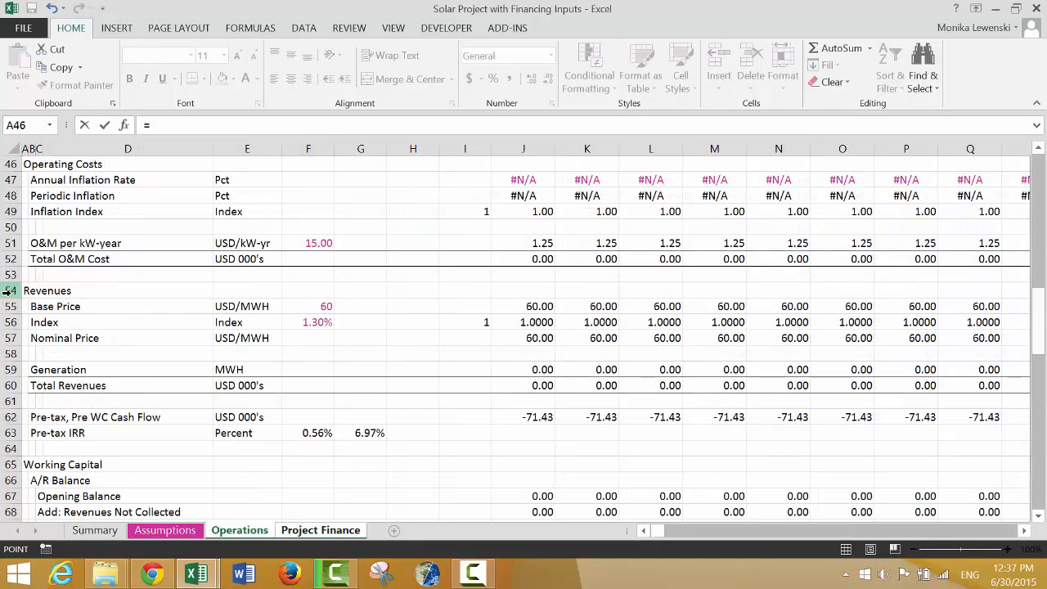
{"action": "key", "text": "ctrl+Page_Up"}
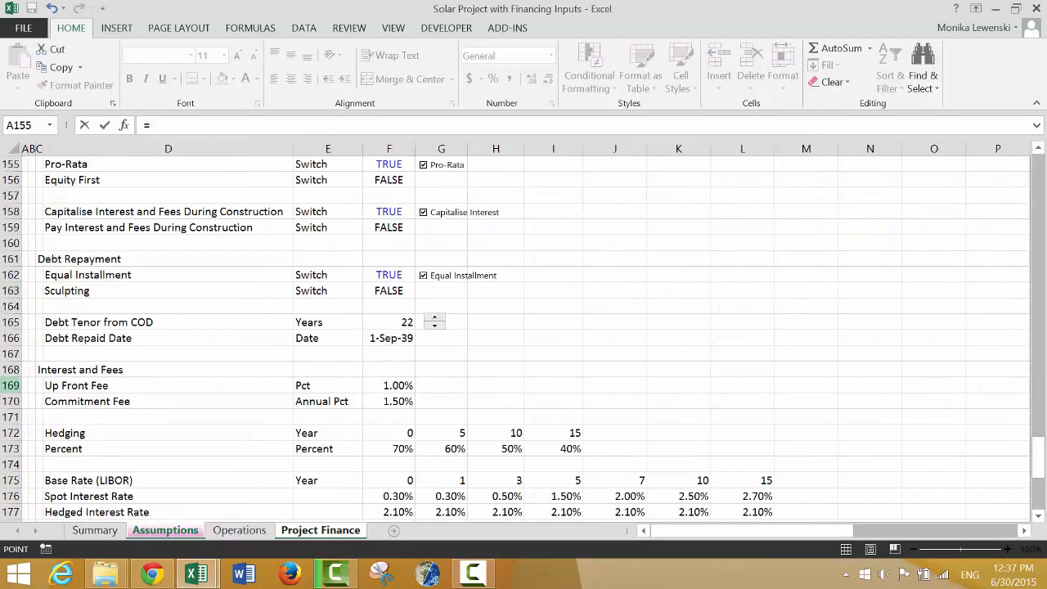
{"action": "left_click", "coordinate": [407, 389]}
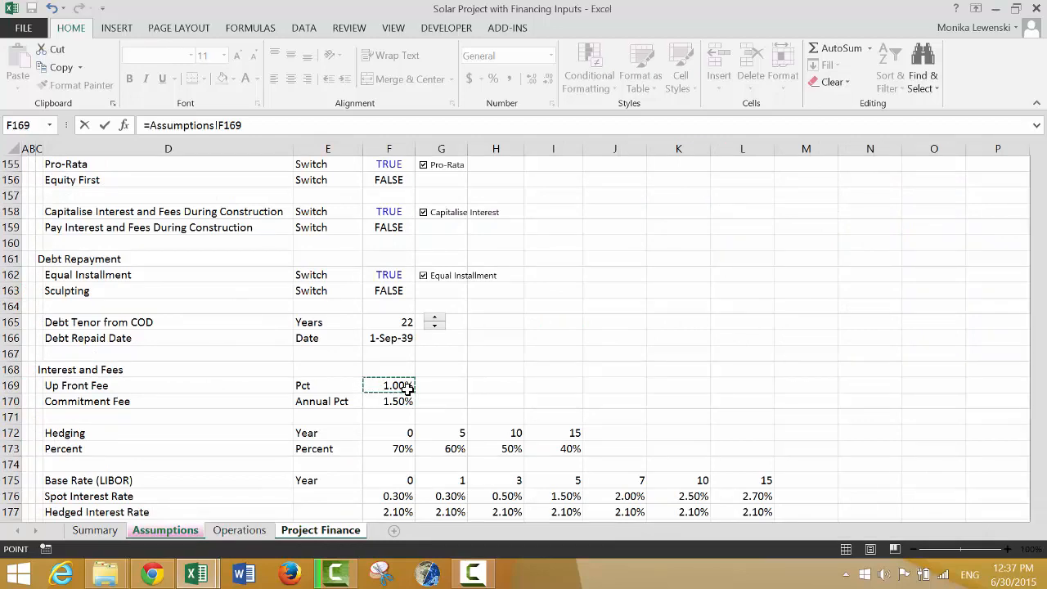
{"action": "key", "text": "Return"}
{"action": "key", "text": "Up"}
{"action": "key", "text": "Right"}
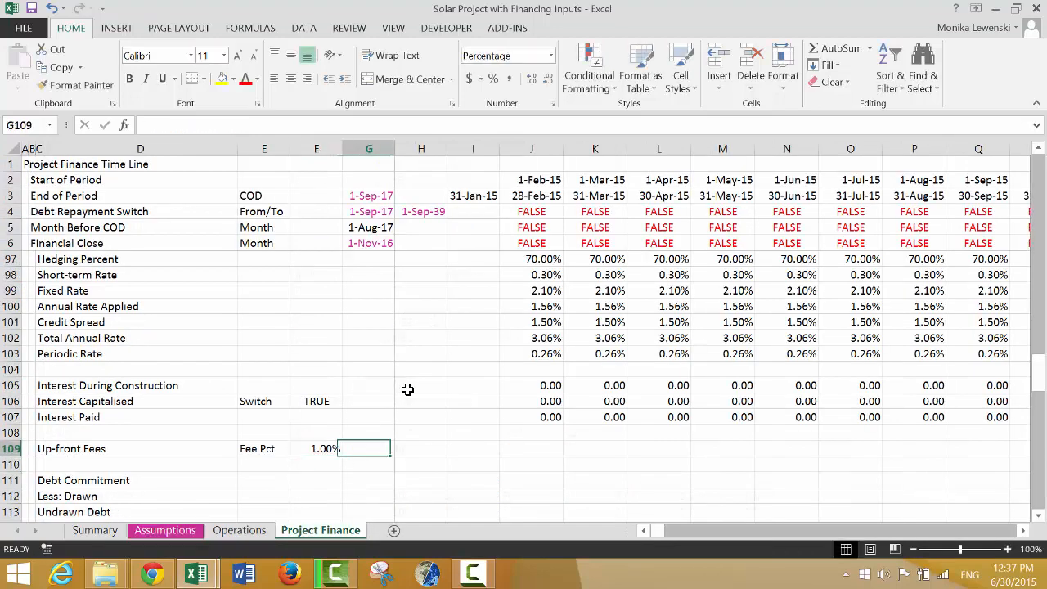
Step: Label cell G109 in the Up-front Fees row as Tot Debt
{"action": "key", "text": "Right"}
{"action": "key", "text": "Right"}
{"action": "key", "text": "Left"}
{"action": "key", "text": "Left"}
{"action": "type", "text": "C"}
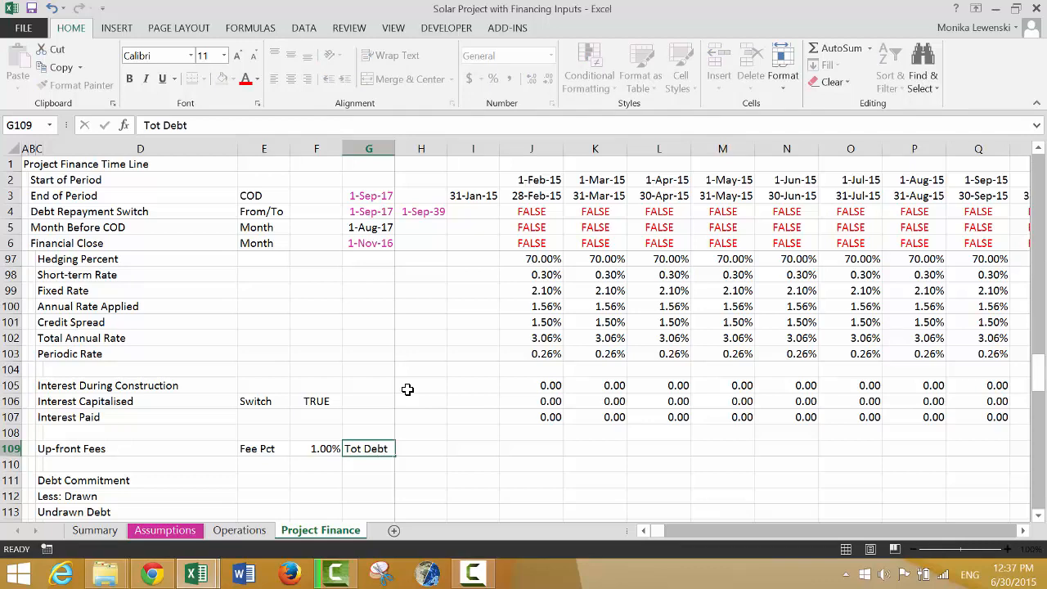
{"action": "type", "text": "ot Debt"}
{"action": "key", "text": "Return"}
{"action": "key", "text": "Up"}
{"action": "key", "text": "Right"}
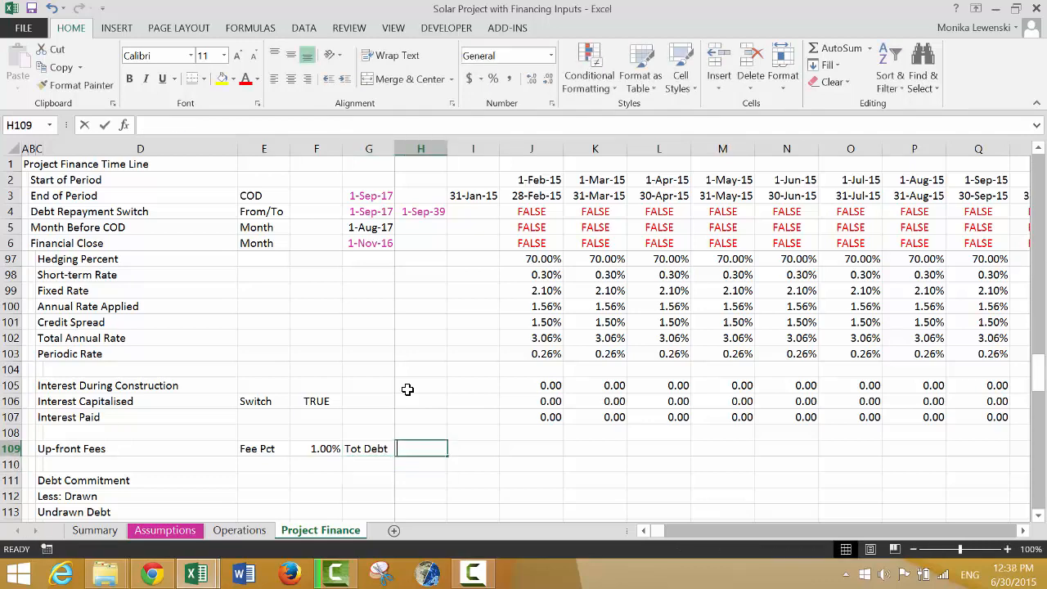
Step: Link the total debt in H109 of the Up-front Fees row to Total Senior Debt with =F23
{"action": "type", "text": "="}
{"action": "key", "text": "Up"}
{"action": "key", "text": "Up"}
{"action": "key", "text": "Up"}
{"action": "key", "text": "Up"}
{"action": "key", "text": "Up"}
{"action": "key", "text": "Up"}
{"action": "key", "text": "Up"}
{"action": "key", "text": "Up"}
{"action": "key", "text": "Up"}
{"action": "key", "text": "Up"}
{"action": "key", "text": "Up"}
{"action": "key", "text": "Up"}
{"action": "key", "text": "Up"}
{"action": "key", "text": "Up"}
{"action": "key", "text": "Up"}
{"action": "key", "text": "Up"}
{"action": "key", "text": "Up"}
{"action": "key", "text": "Up"}
{"action": "key", "text": "Up"}
{"action": "key", "text": "Up"}
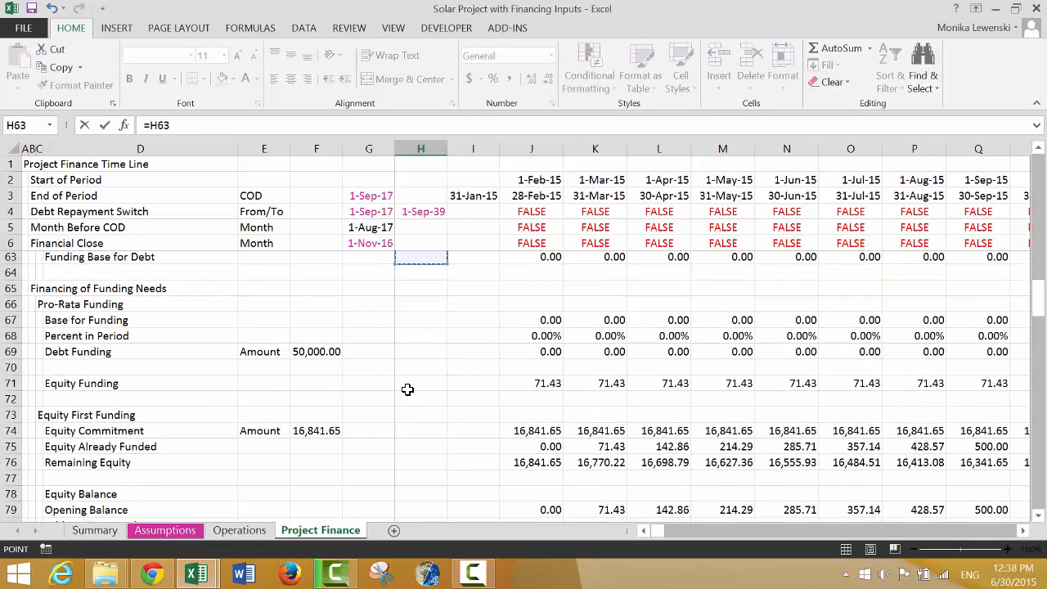
{"action": "key", "text": "Up"}
{"action": "key", "text": "Up"}
{"action": "key", "text": "Up"}
{"action": "key", "text": "Up"}
{"action": "key", "text": "Up"}
{"action": "key", "text": "Up"}
{"action": "key", "text": "Up"}
{"action": "key", "text": "Up"}
{"action": "key", "text": "Up"}
{"action": "key", "text": "Up"}
{"action": "key", "text": "Up"}
{"action": "key", "text": "Up"}
{"action": "key", "text": "Up"}
{"action": "key", "text": "Up"}
{"action": "key", "text": "Up"}
{"action": "key", "text": "Up"}
{"action": "key", "text": "Up"}
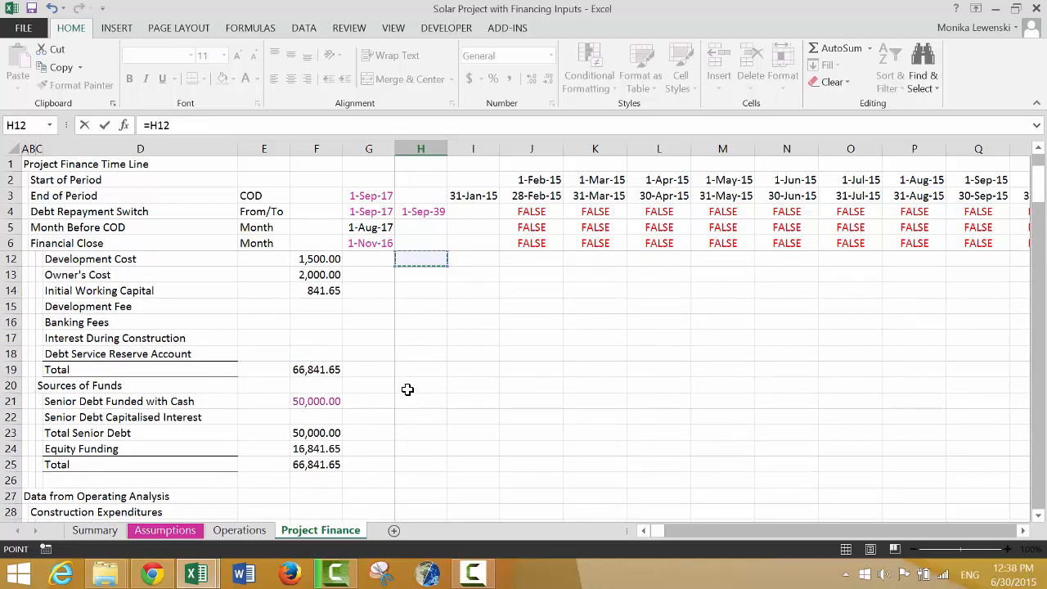
{"action": "key", "text": "Down"}
{"action": "key", "text": "Down"}
{"action": "key", "text": "Down"}
{"action": "key", "text": "Down"}
{"action": "key", "text": "Down"}
{"action": "key", "text": "Down"}
{"action": "key", "text": "Down"}
{"action": "key", "text": "Down"}
{"action": "key", "text": "Down"}
{"action": "key", "text": "Down"}
{"action": "key", "text": "Down"}
{"action": "key", "text": "Left"}
{"action": "key", "text": "Left"}
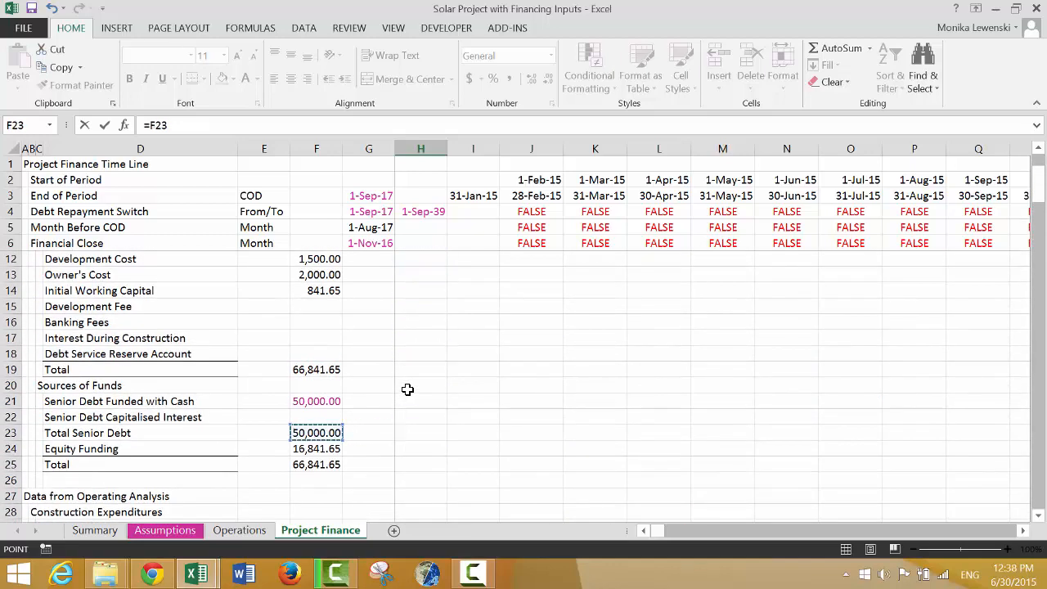
{"action": "key", "text": "Return"}
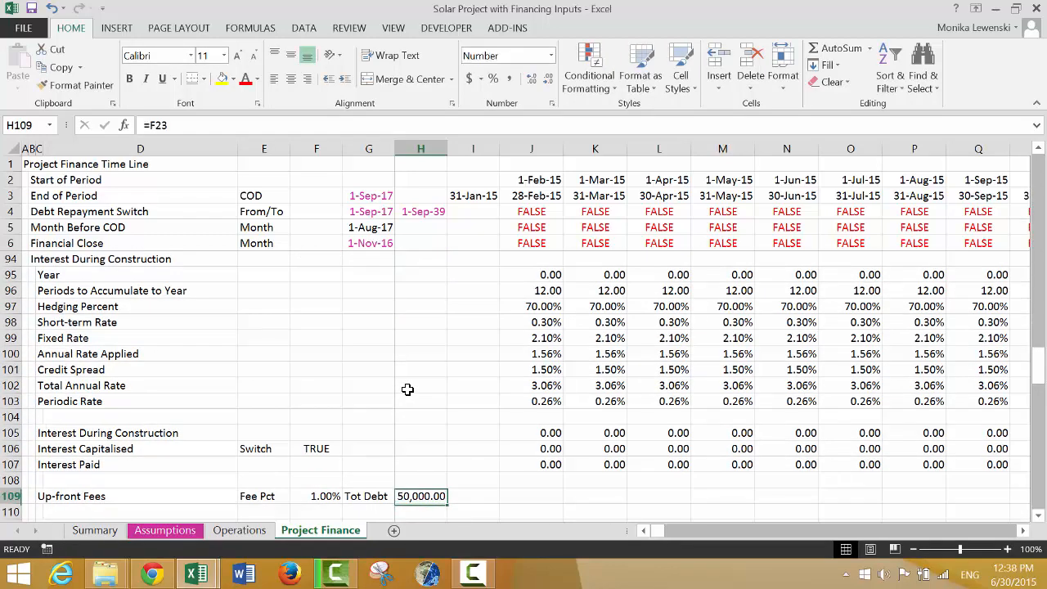
Step: Enter the first-period Up-front Fees in J109 as total debt times fee percentage times the Financial Close switch, =$H$109*$F$109*J6
{"action": "key", "text": "Right"}
{"action": "key", "text": "Right"}
{"action": "key", "text": "Right"}
{"action": "key", "text": "Left"}
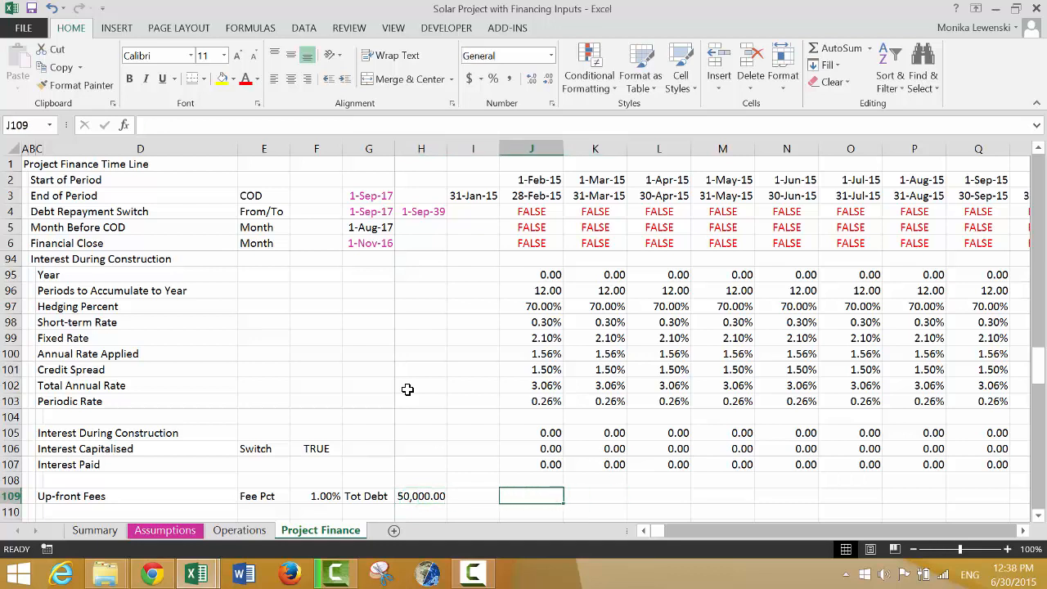
{"action": "type", "text": "="}
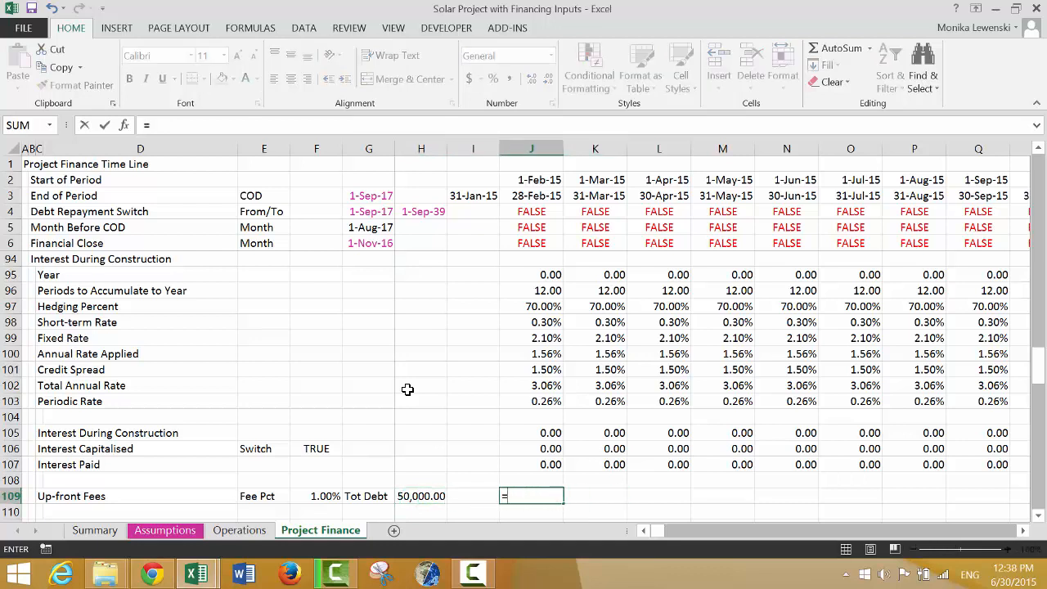
{"action": "key", "text": "Left"}
{"action": "key", "text": "Left"}
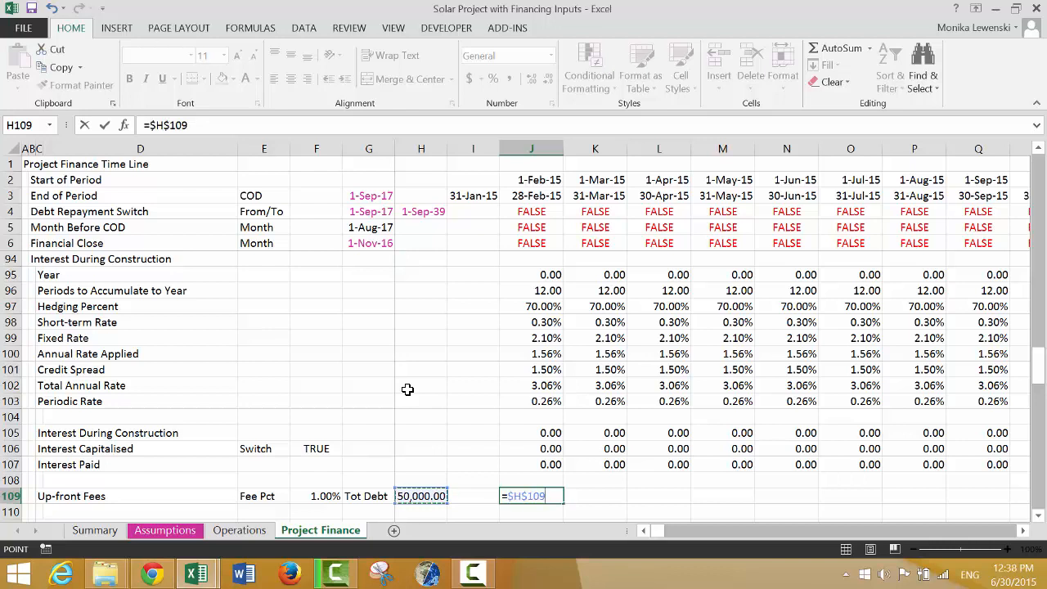
{"action": "key", "text": "Left"}
{"action": "key", "text": "Left"}
{"action": "key", "text": "Left"}
{"action": "key", "text": "Left"}
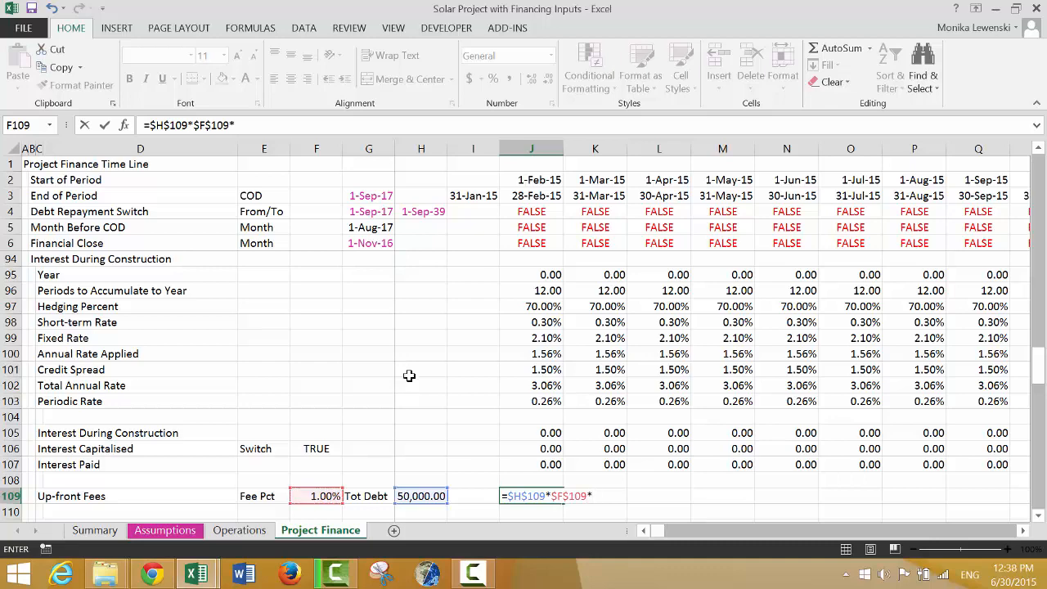
{"action": "left_click", "coordinate": [540, 239]}
{"action": "key", "text": "Return"}
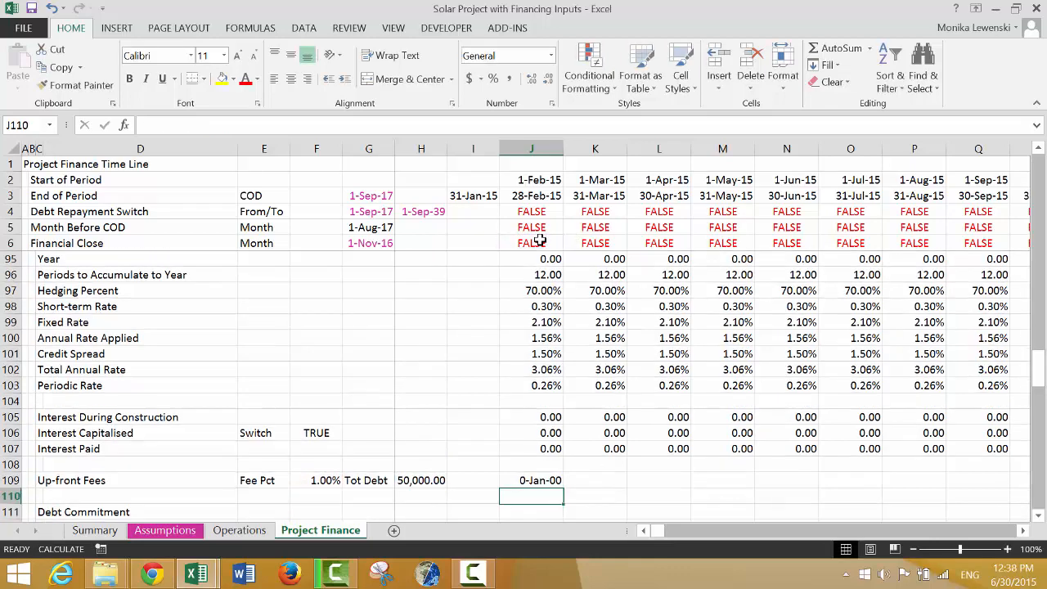
Step: Format the Up-front Fees formula in J109 as a two-decimal number and fill it across all periods
{"action": "key", "text": "Up"}
{"action": "key", "text": "ctrl+shift+Right"}
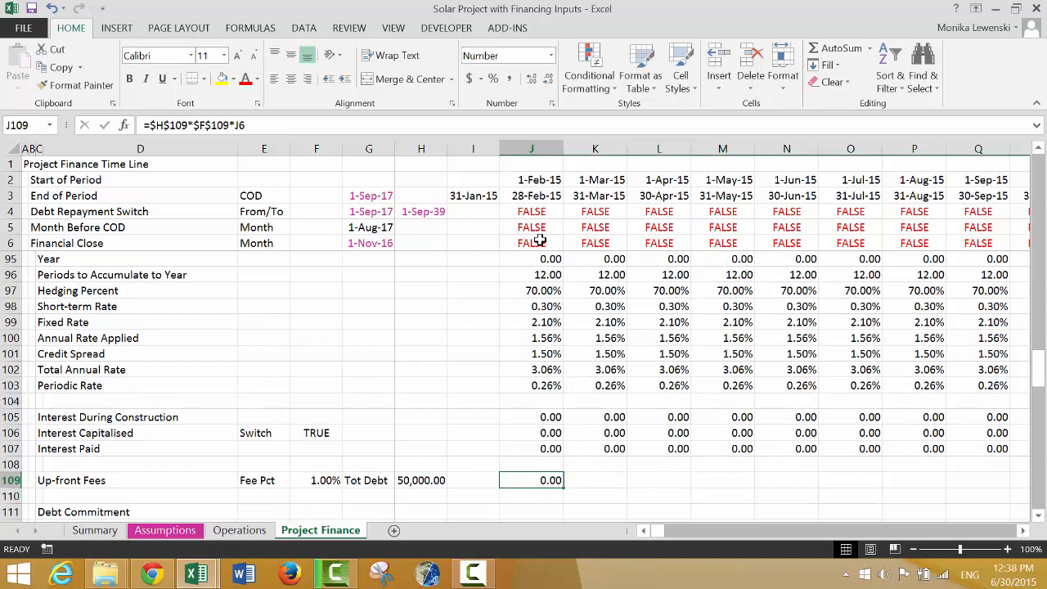
{"action": "key", "text": "ctrl+r"}
Step: Label cell G111 in the Debt Commitment row as Total Debt
{"action": "key", "text": "Down"}
{"action": "key", "text": "Down"}
{"action": "key", "text": "Down"}
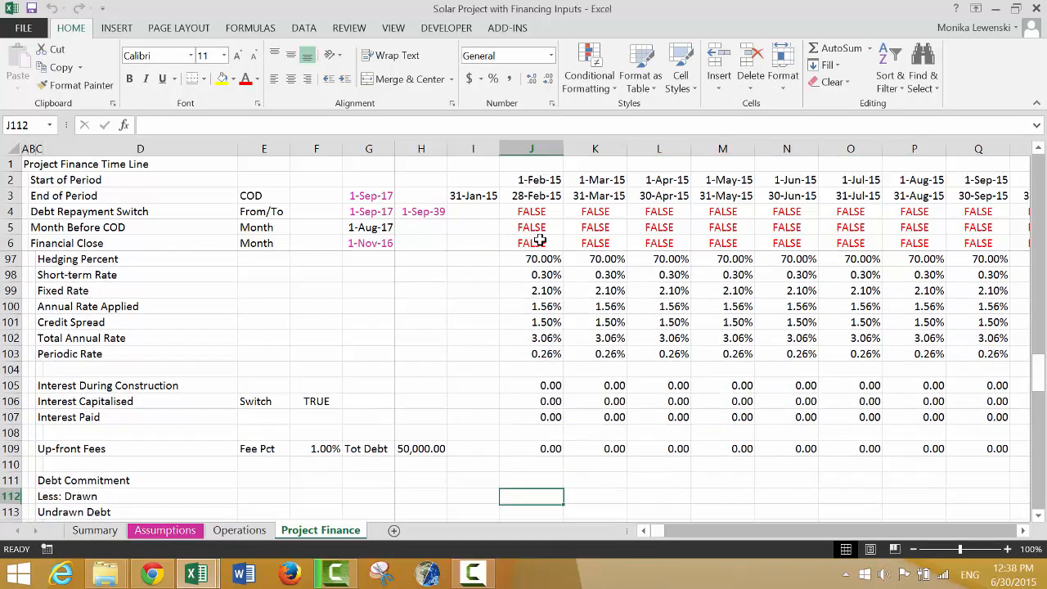
{"action": "key", "text": "Up"}
{"action": "key", "text": "Down"}
{"action": "key", "text": "Down"}
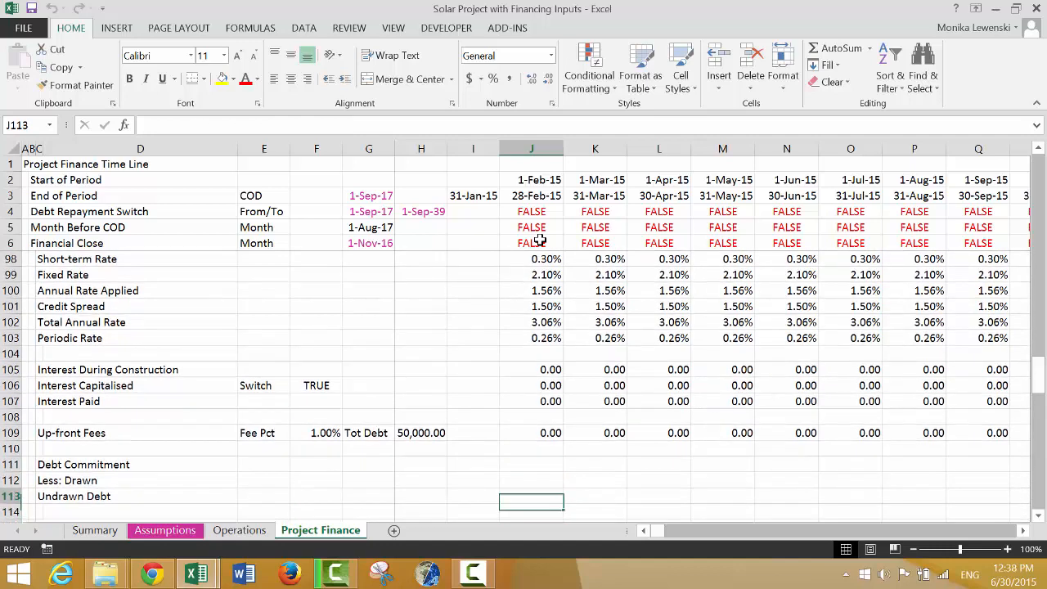
{"action": "key", "text": "Up"}
{"action": "key", "text": "Up"}
{"action": "key", "text": "Left"}
{"action": "key", "text": "Left"}
{"action": "key", "text": "Left"}
{"action": "key", "text": "Left"}
{"action": "key", "text": "Left"}
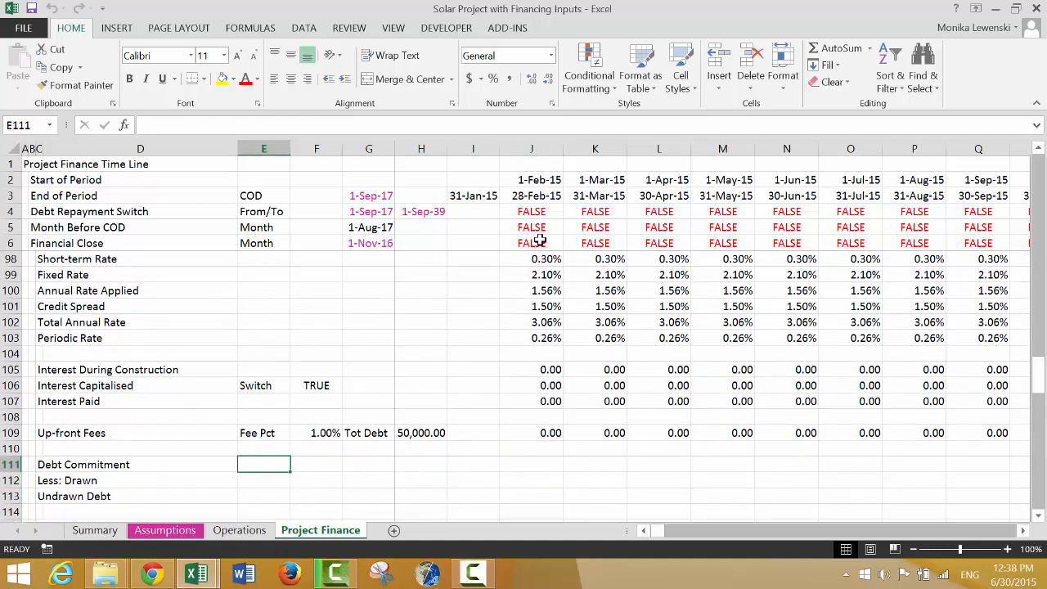
{"action": "key", "text": "Up"}
{"action": "key", "text": "Up"}
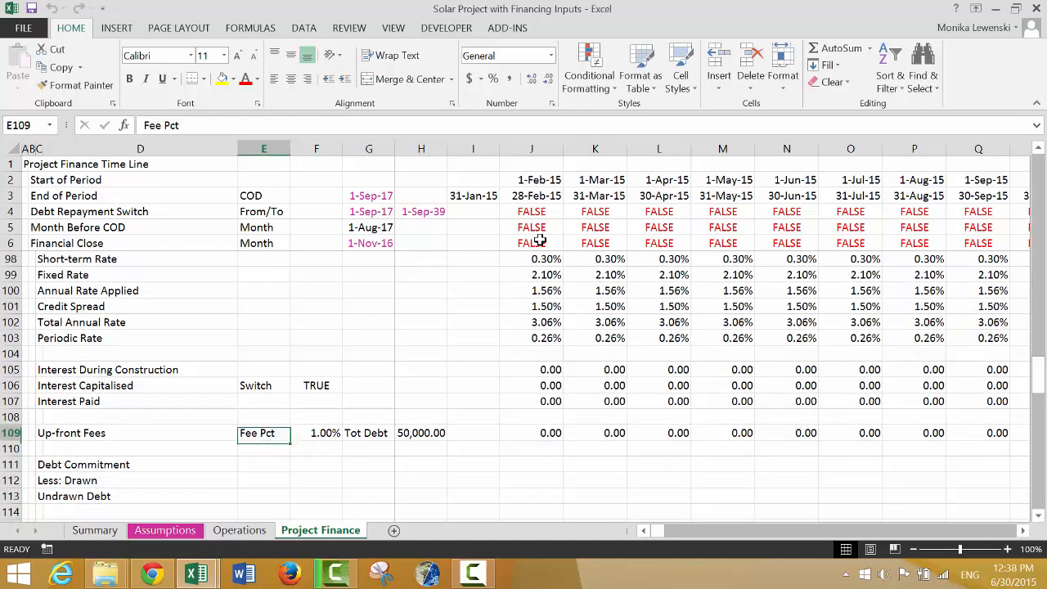
{"action": "key", "text": "Down"}
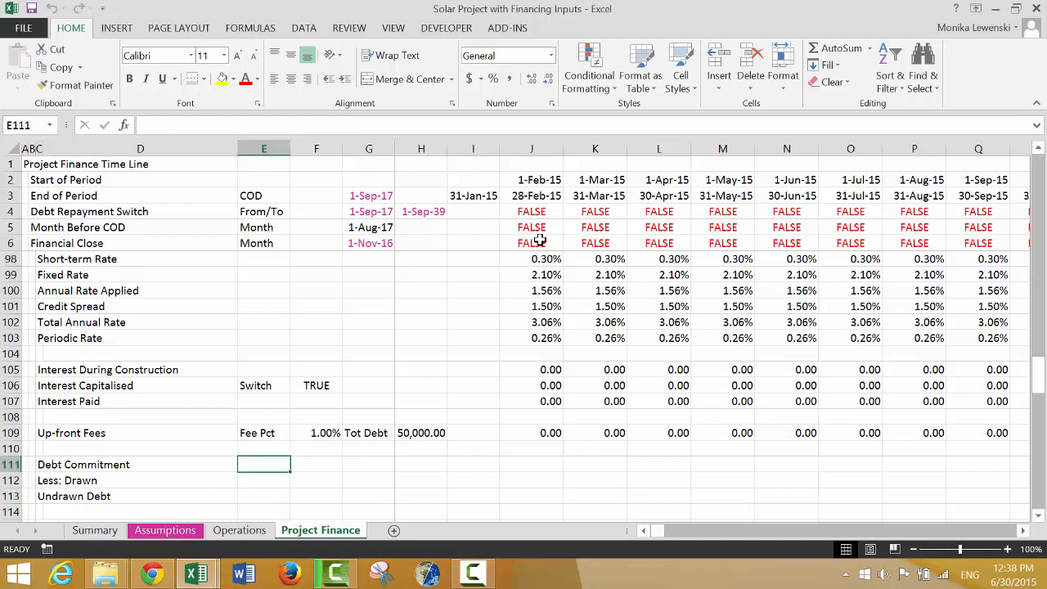
{"action": "key", "text": "Right"}
{"action": "key", "text": "Right"}
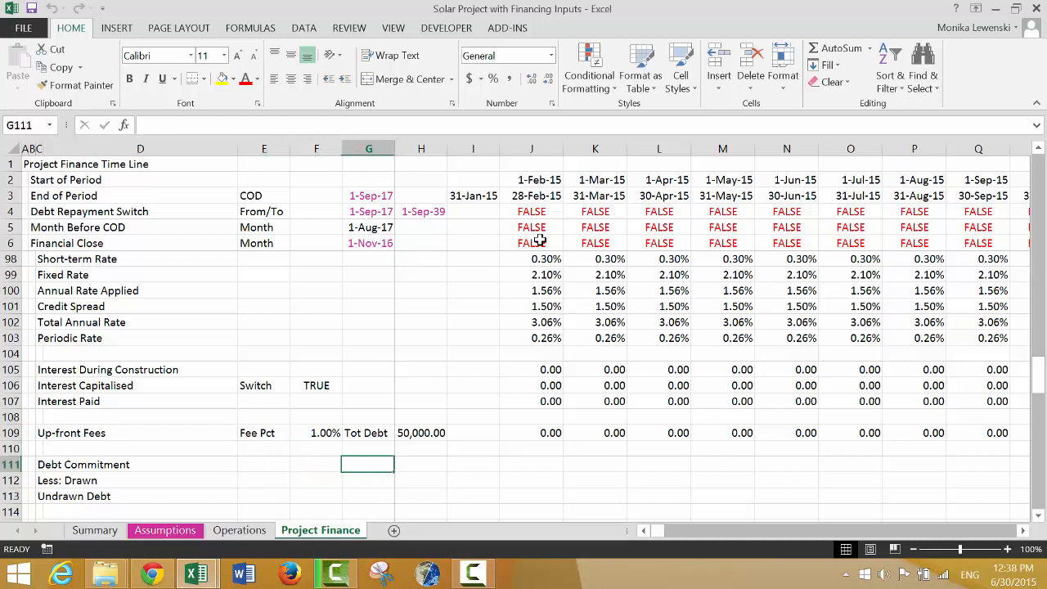
{"action": "type", "text": "Total Deb"}
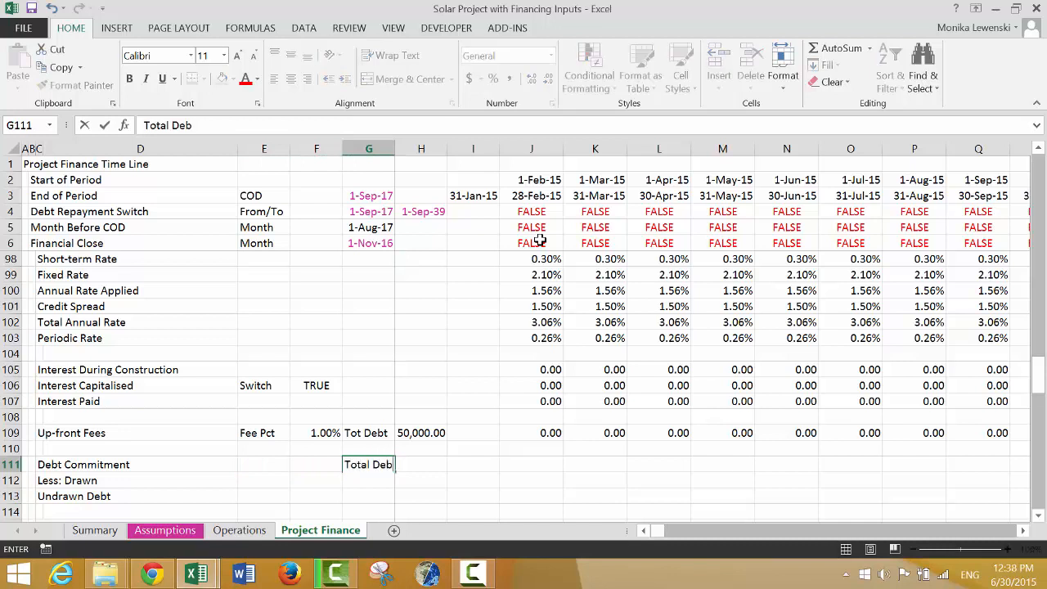
{"action": "type", "text": "t"}
{"action": "key", "text": "Return"}
Step: Link H111 in the Debt Commitment row to the total debt above with =H109
{"action": "key", "text": "Up"}
{"action": "key", "text": "Right"}
{"action": "type", "text": "="}
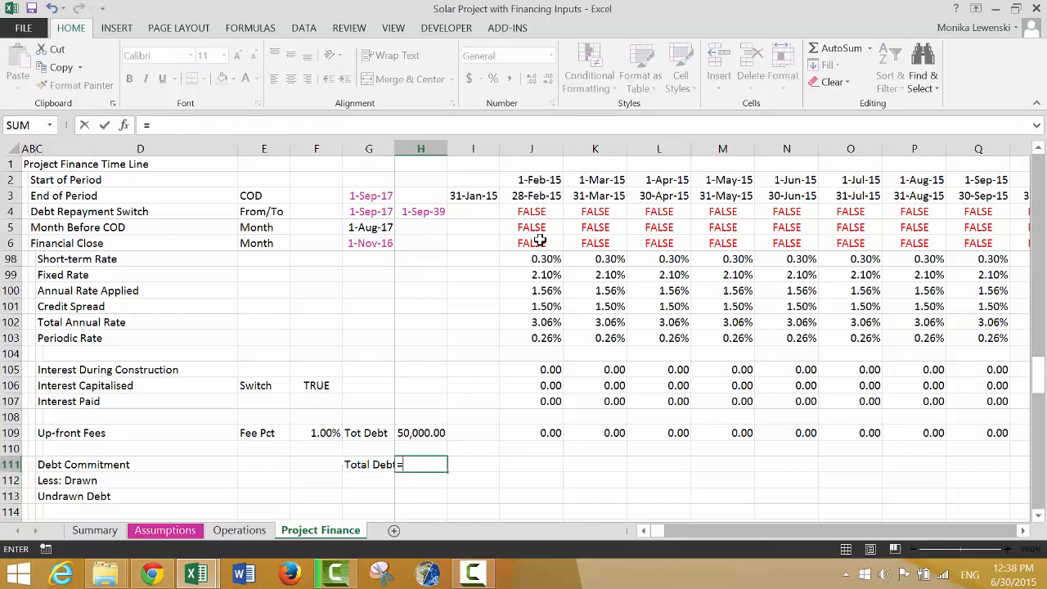
{"action": "key", "text": "Up"}
{"action": "key", "text": "Up"}
{"action": "key", "text": "Return"}
{"action": "key", "text": "Up"}
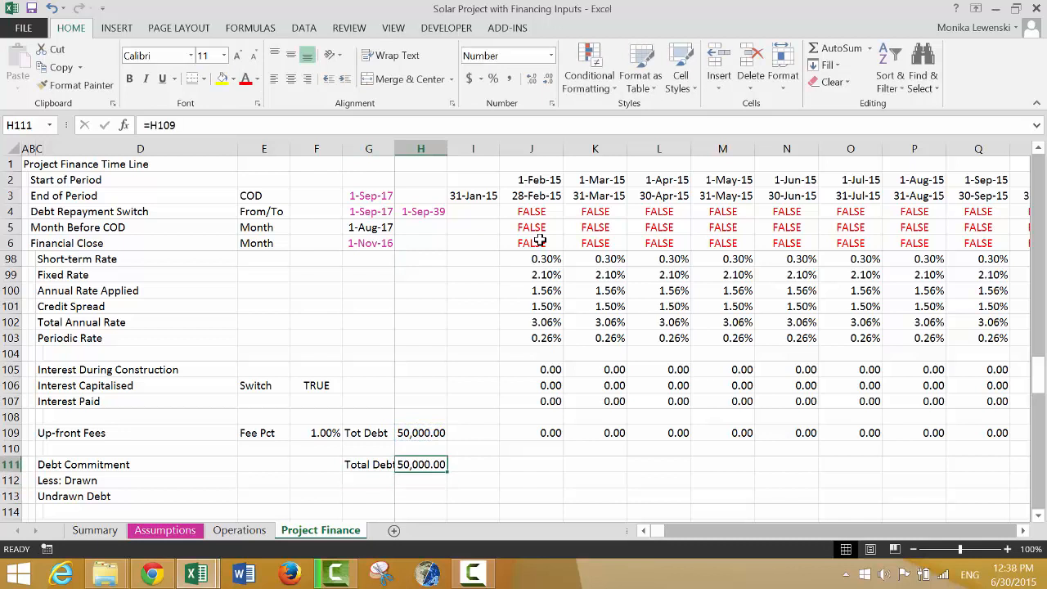
Step: Enter the first-period Debt Commitment in J111 as an absolute reference to the total debt, =$H$111
{"action": "key", "text": "Right"}
{"action": "key", "text": "Right"}
{"action": "key", "text": "Left"}
{"action": "key", "text": "Left"}
{"action": "key", "text": "Left"}
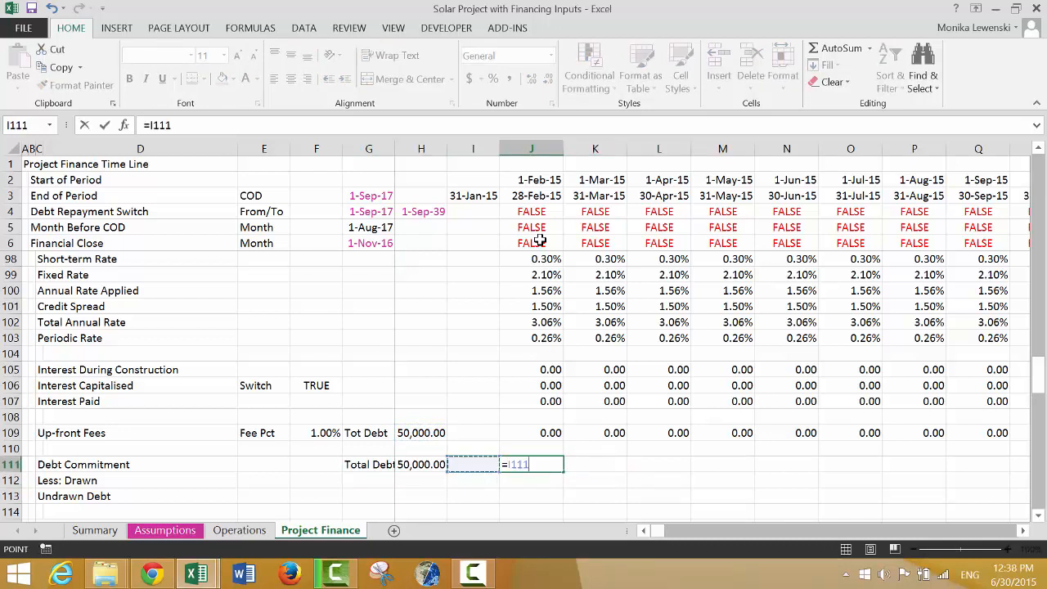
{"action": "key", "text": "F4"}
{"action": "key", "text": "Return"}
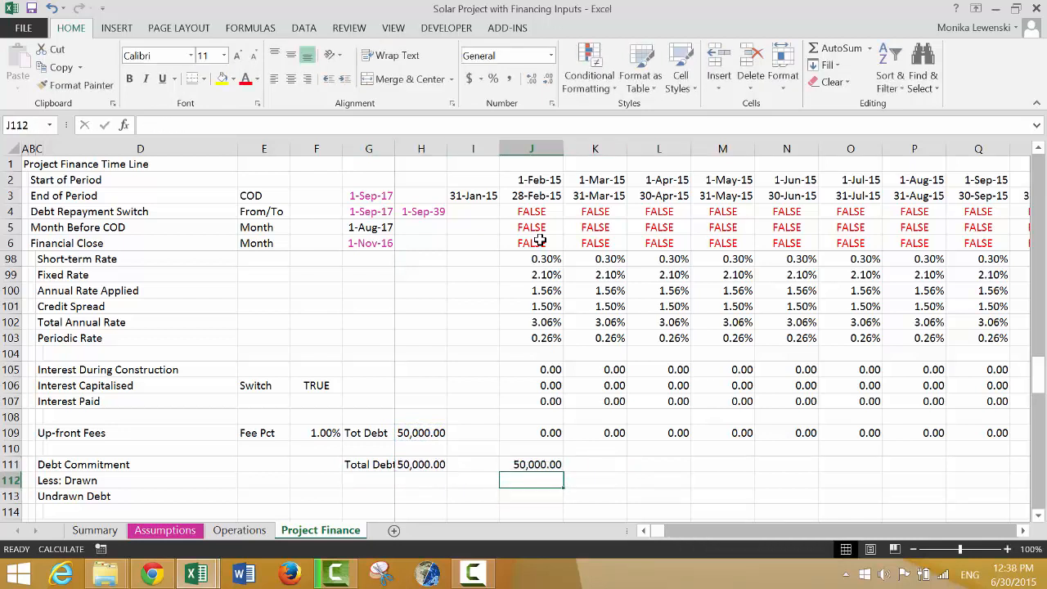
Step: Fill the Debt Commitment formula from J111 across all periods of the timeline
{"action": "key", "text": "Up"}
{"action": "key", "text": "ctrl+shift+Right"}
{"action": "key", "text": "ctrl+r"}
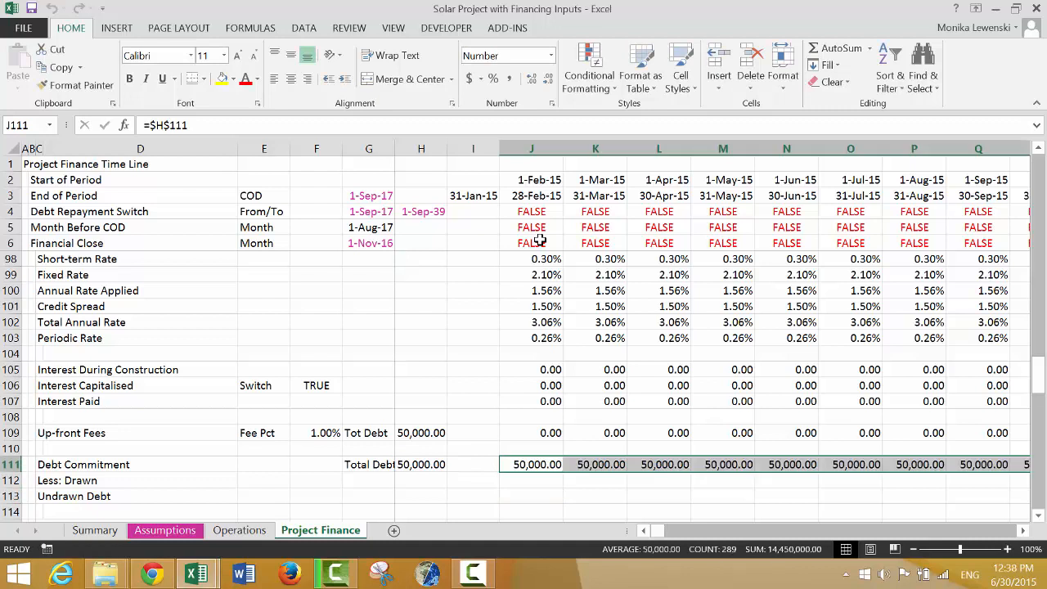
Step: Link the first-period Less: Drawn amount in J112 to the Construction Debt opening balance with =J89
{"action": "key", "text": "Down"}
{"action": "key", "text": "Left"}
{"action": "key", "text": "Left"}
{"action": "key", "text": "Left"}
{"action": "key", "text": "Left"}
{"action": "key", "text": "Left"}
{"action": "key", "text": "Left"}
{"action": "key", "text": "Left"}
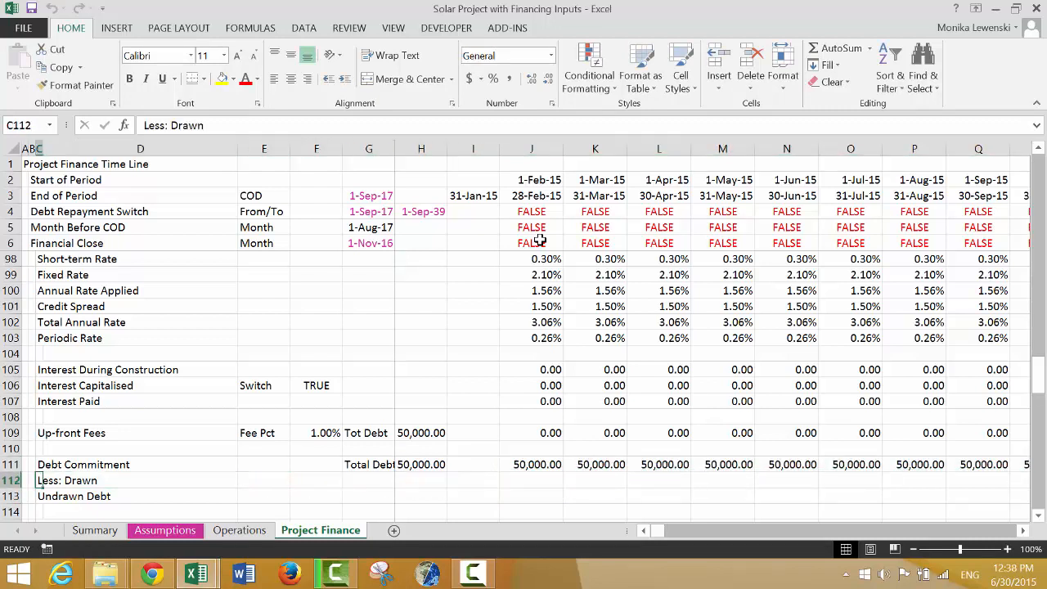
{"action": "key", "text": "Right"}
{"action": "key", "text": "Right"}
{"action": "key", "text": "Right"}
{"action": "key", "text": "Right"}
{"action": "key", "text": "Right"}
{"action": "key", "text": "Right"}
{"action": "key", "text": "Right"}
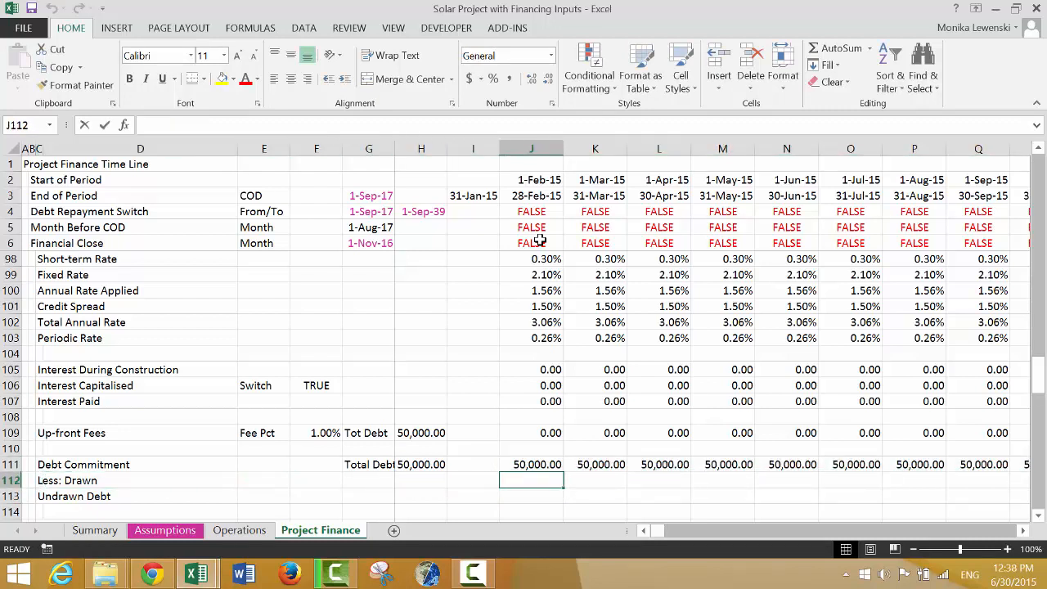
{"action": "type", "text": "="}
{"action": "key", "text": "Up"}
{"action": "key", "text": "Up"}
{"action": "key", "text": "Up"}
{"action": "key", "text": "Up"}
{"action": "key", "text": "Up"}
{"action": "key", "text": "Up"}
{"action": "key", "text": "Up"}
{"action": "key", "text": "Up"}
{"action": "key", "text": "Up"}
{"action": "key", "text": "Up"}
{"action": "key", "text": "Up"}
{"action": "key", "text": "Up"}
{"action": "key", "text": "Up"}
{"action": "key", "text": "Up"}
{"action": "key", "text": "Up"}
{"action": "key", "text": "Up"}
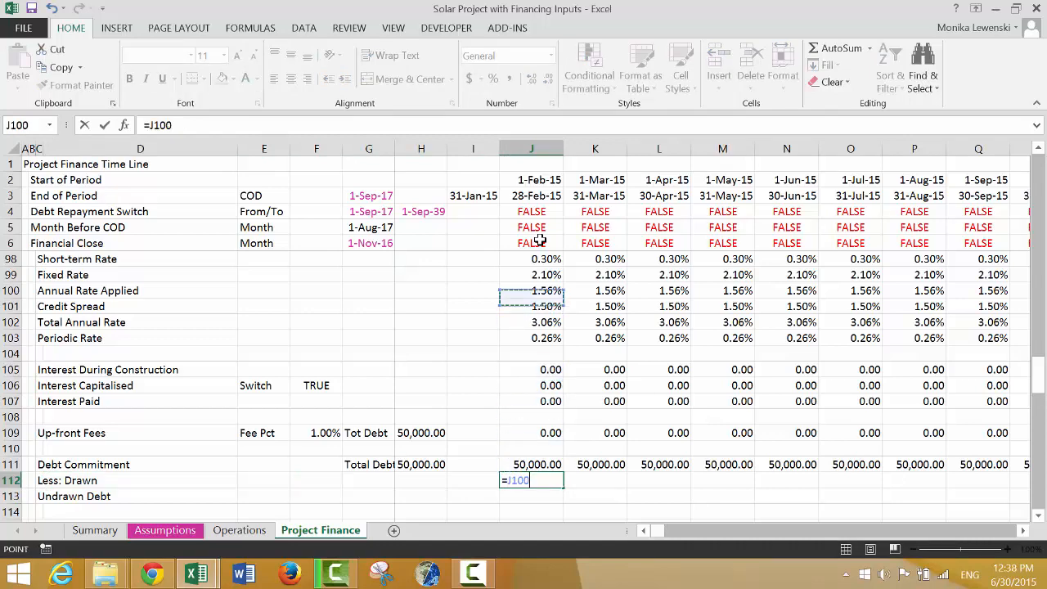
{"action": "key", "text": "Down"}
{"action": "key", "text": "Up"}
{"action": "key", "text": "Up"}
{"action": "key", "text": "Up"}
{"action": "key", "text": "Up"}
{"action": "key", "text": "Up"}
{"action": "key", "text": "Up"}
{"action": "key", "text": "Up"}
{"action": "key", "text": "Up"}
{"action": "key", "text": "Up"}
{"action": "key", "text": "Up"}
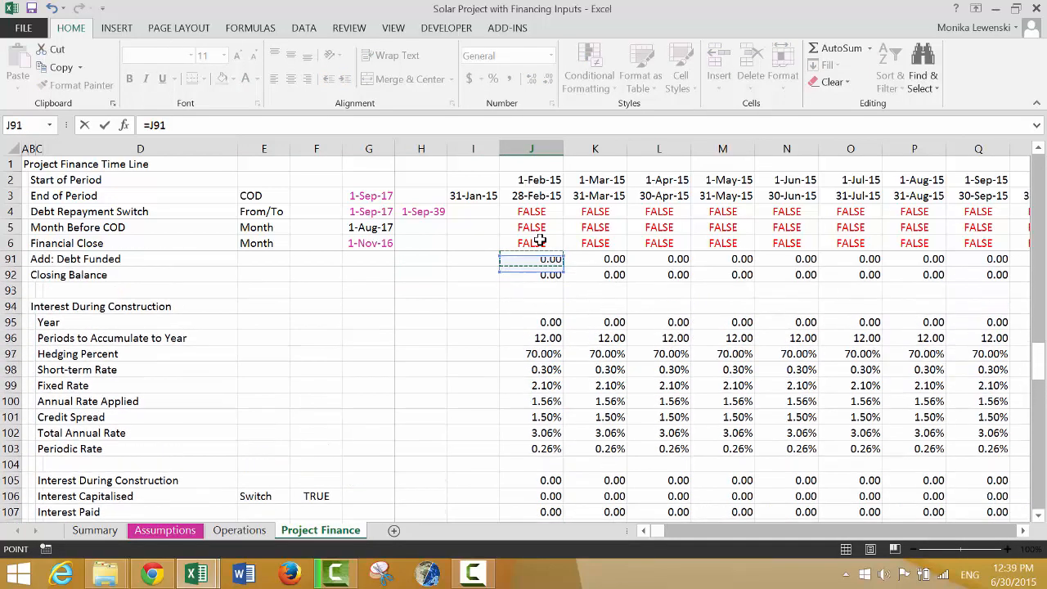
{"action": "key", "text": "Down"}
{"action": "key", "text": "Down"}
{"action": "key", "text": "Return"}
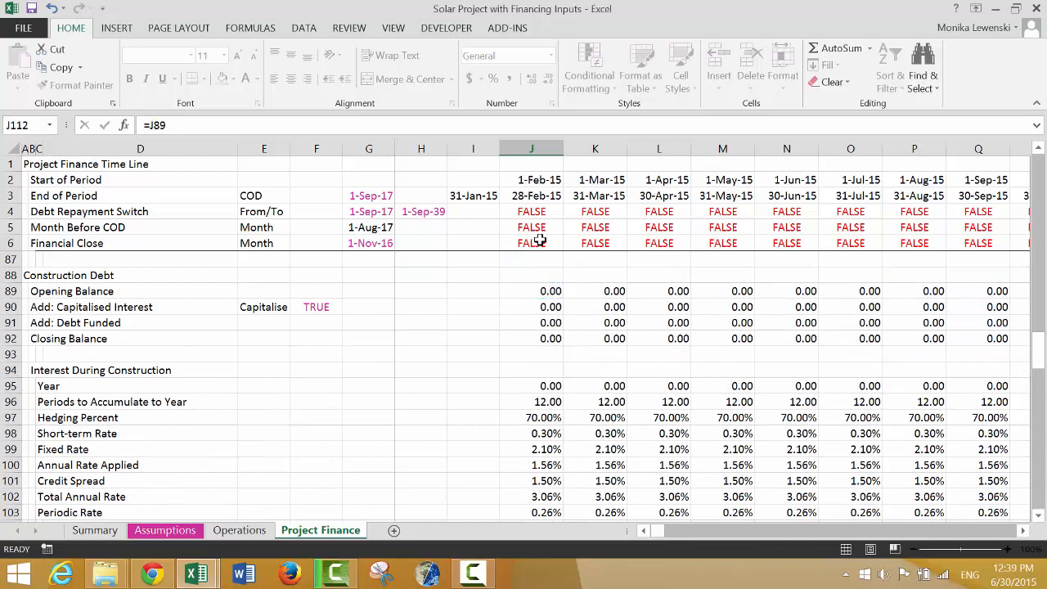
{"action": "key", "text": "Down"}
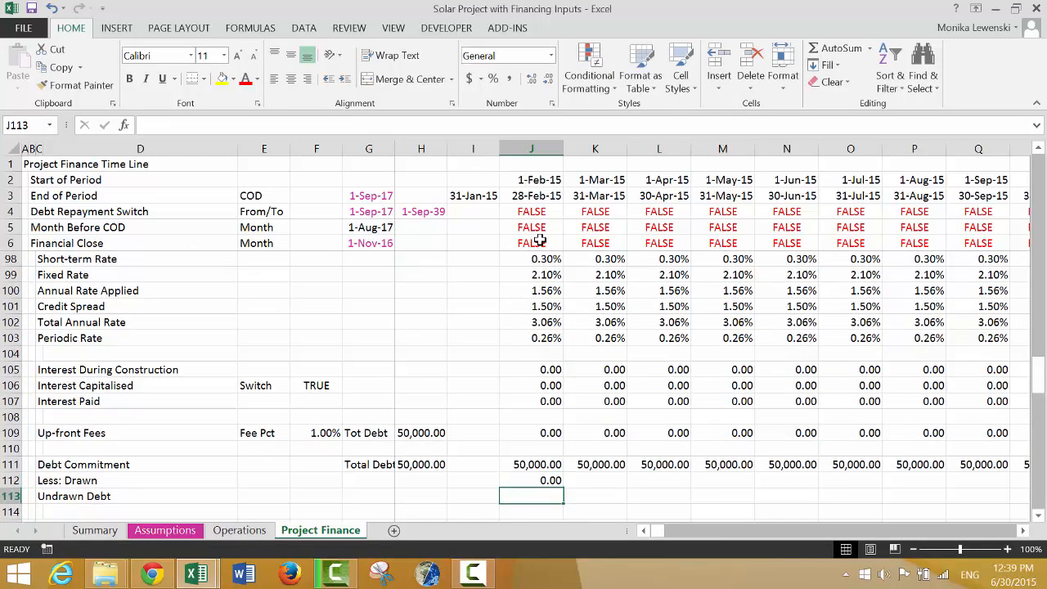
Step: Calculate the first-period Undrawn Debt in J113 as commitment less drawn debt, =J111-J112
{"action": "type", "text": "="}
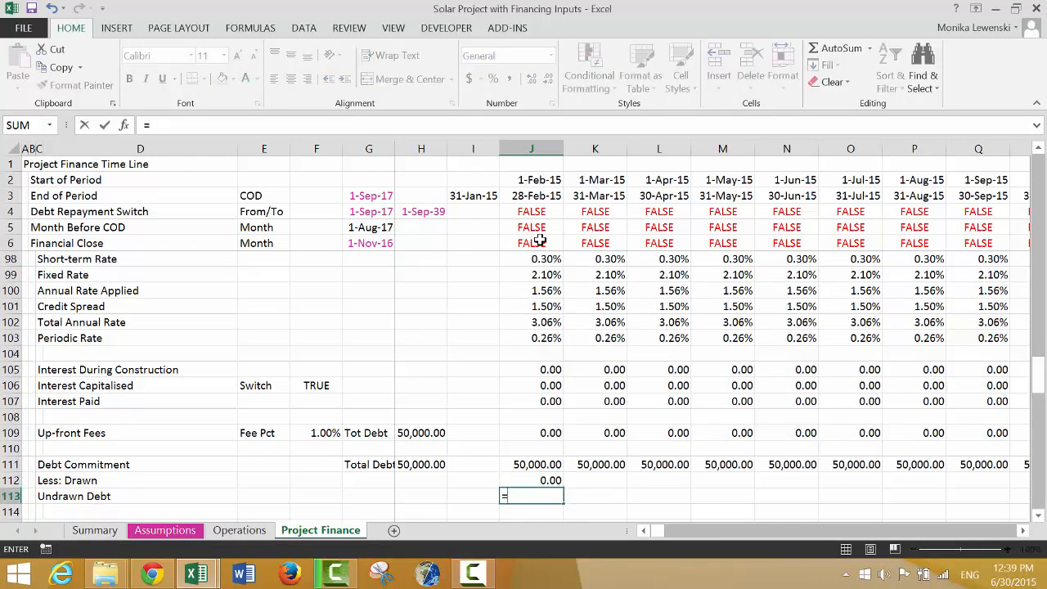
{"action": "key", "text": "Up"}
{"action": "key", "text": "Up"}
{"action": "type", "text": "-"}
{"action": "key", "text": "Up"}
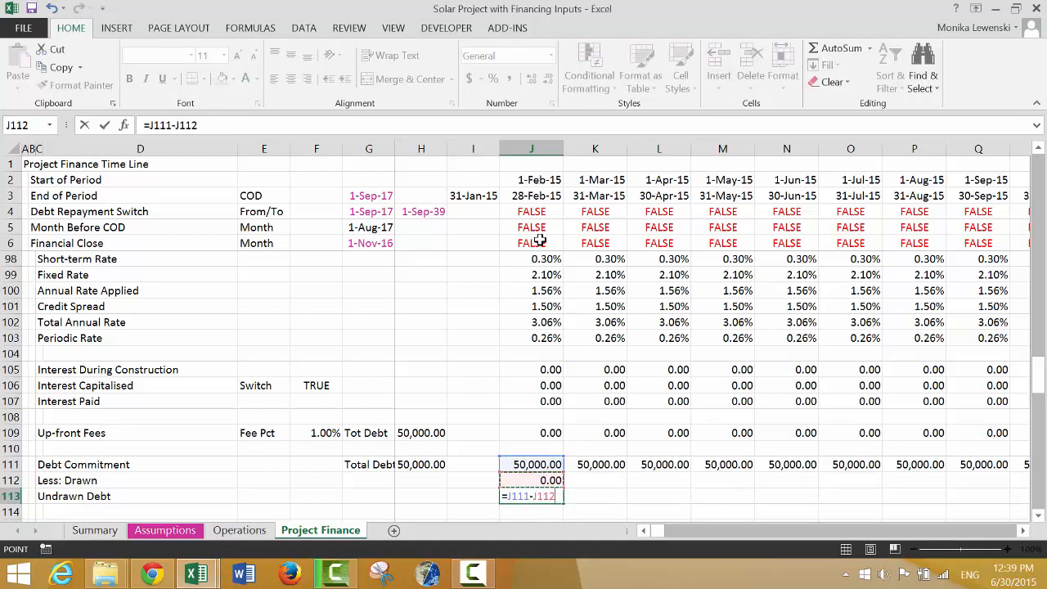
{"action": "key", "text": "Return"}
{"action": "key", "text": "Up"}
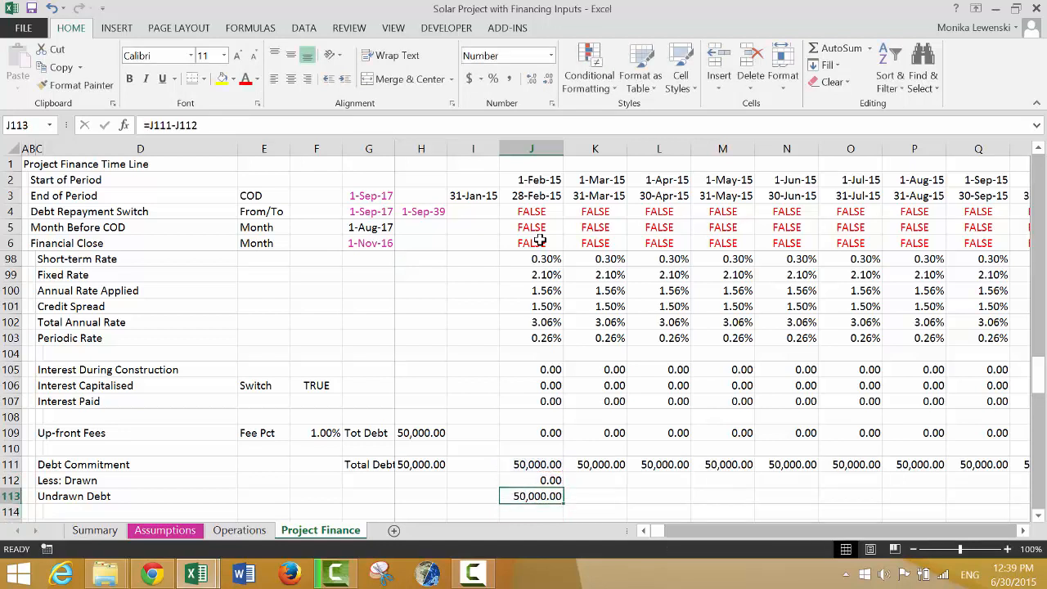
{"action": "key", "text": "Up"}
{"action": "key", "text": "Down"}
{"action": "key", "text": "Up"}
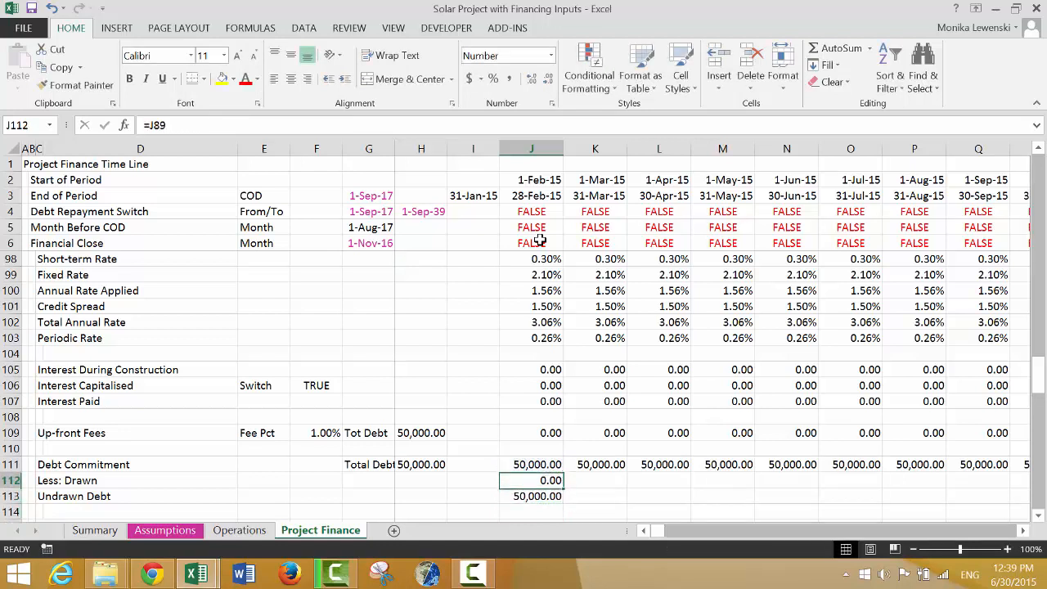
{"action": "key", "text": "Up"}
{"action": "key", "text": "Up"}
{"action": "key", "text": "Up"}
{"action": "key", "text": "Up"}
{"action": "key", "text": "Up"}
{"action": "key", "text": "Up"}
{"action": "key", "text": "Up"}
{"action": "key", "text": "Up"}
{"action": "key", "text": "Up"}
{"action": "key", "text": "Up"}
{"action": "key", "text": "Up"}
{"action": "key", "text": "Down"}
{"action": "key", "text": "Down"}
{"action": "key", "text": "Down"}
{"action": "key", "text": "Down"}
{"action": "key", "text": "Down"}
{"action": "key", "text": "Down"}
{"action": "key", "text": "Down"}
{"action": "key", "text": "Down"}
{"action": "key", "text": "Down"}
{"action": "key", "text": "Down"}
{"action": "key", "text": "Down"}
{"action": "key", "text": "Down"}
{"action": "key", "text": "Down"}
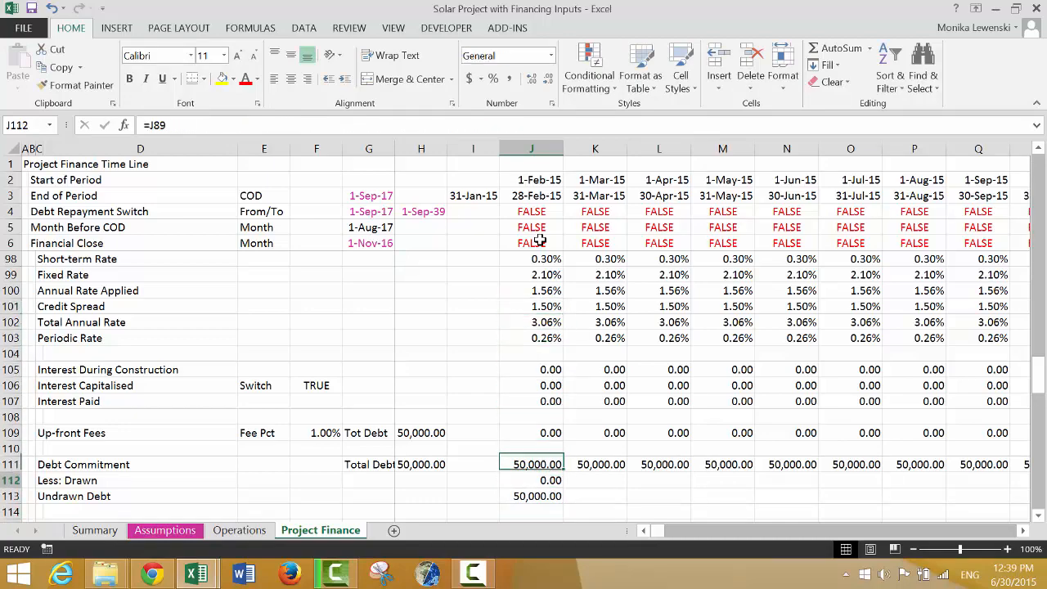
Step: Add a Construction Period label in B7, below Financial Close in the project finance timeline header
{"action": "key", "text": "Up"}
{"action": "key", "text": "Up"}
{"action": "key", "text": "Up"}
{"action": "key", "text": "Up"}
{"action": "key", "text": "Up"}
{"action": "key", "text": "Up"}
{"action": "key", "text": "Up"}
{"action": "key", "text": "Up"}
{"action": "key", "text": "Up"}
{"action": "key", "text": "Up"}
{"action": "key", "text": "Up"}
{"action": "key", "text": "Up"}
{"action": "key", "text": "Up"}
{"action": "key", "text": "Up"}
{"action": "key", "text": "Up"}
{"action": "key", "text": "Up"}
{"action": "key", "text": "Up"}
{"action": "key", "text": "Up"}
{"action": "key", "text": "Up"}
{"action": "key", "text": "Up"}
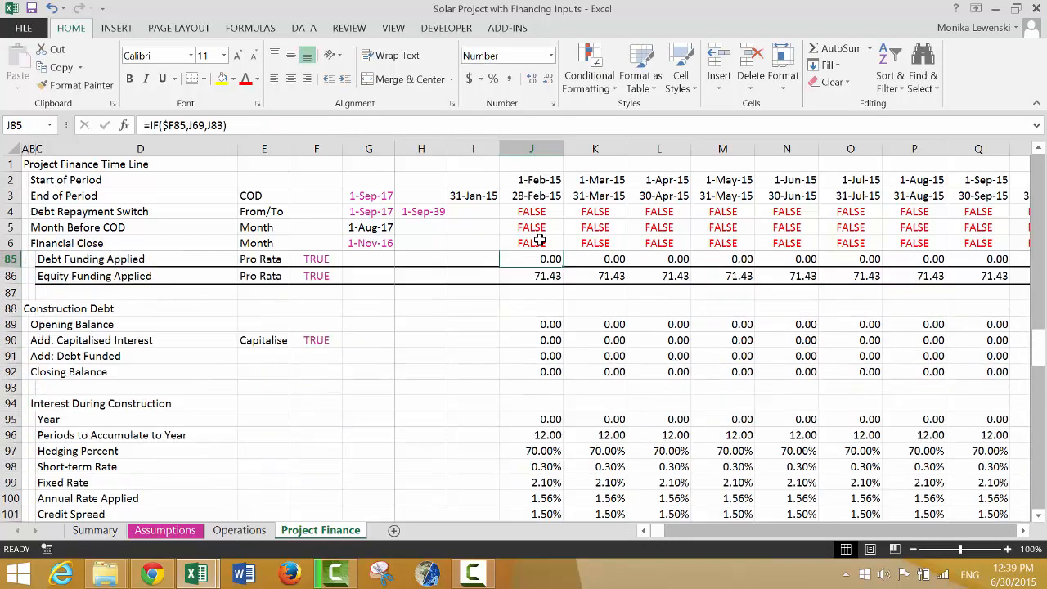
{"action": "key", "text": "Up"}
{"action": "key", "text": "Up"}
{"action": "key", "text": "Up"}
{"action": "key", "text": "Up"}
{"action": "key", "text": "Up"}
{"action": "key", "text": "Up"}
{"action": "key", "text": "Up"}
{"action": "key", "text": "Up"}
{"action": "key", "text": "Up"}
{"action": "key", "text": "Up"}
{"action": "key", "text": "Up"}
{"action": "key", "text": "Up"}
{"action": "key", "text": "Up"}
{"action": "key", "text": "Up"}
{"action": "key", "text": "Up"}
{"action": "key", "text": "Up"}
{"action": "key", "text": "Up"}
{"action": "key", "text": "Up"}
{"action": "key", "text": "Up"}
{"action": "key", "text": "Up"}
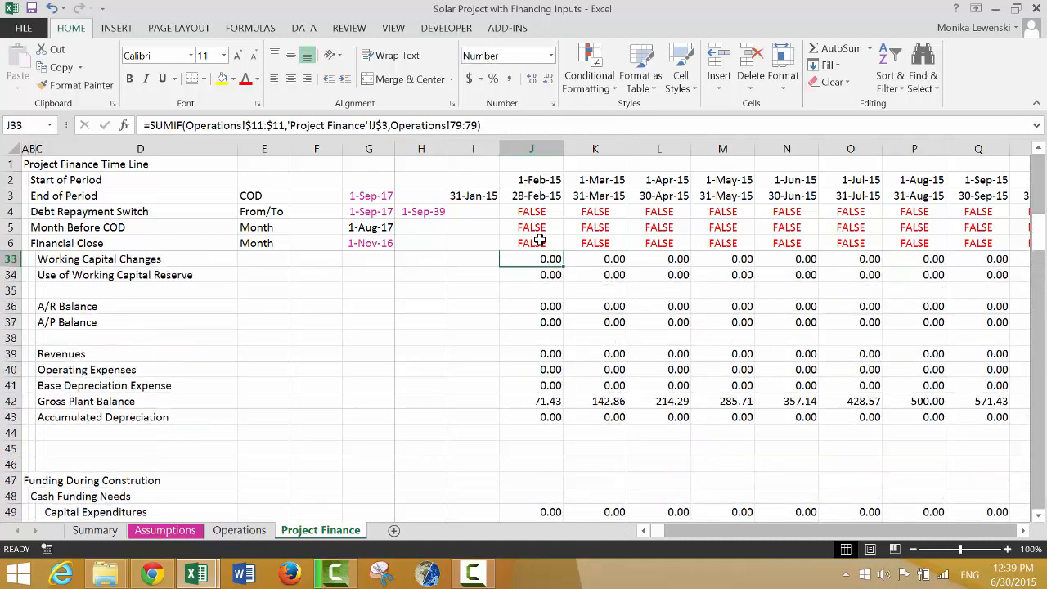
{"action": "key", "text": "Up"}
{"action": "key", "text": "Up"}
{"action": "key", "text": "Up"}
{"action": "key", "text": "Up"}
{"action": "key", "text": "Up"}
{"action": "key", "text": "Up"}
{"action": "key", "text": "Up"}
{"action": "key", "text": "Up"}
{"action": "key", "text": "Up"}
{"action": "key", "text": "Up"}
{"action": "key", "text": "Up"}
{"action": "key", "text": "Up"}
{"action": "key", "text": "Up"}
{"action": "key", "text": "Up"}
{"action": "key", "text": "Up"}
{"action": "key", "text": "Up"}
{"action": "key", "text": "Down"}
{"action": "key", "text": "Down"}
{"action": "key", "text": "Down"}
{"action": "key", "text": "Down"}
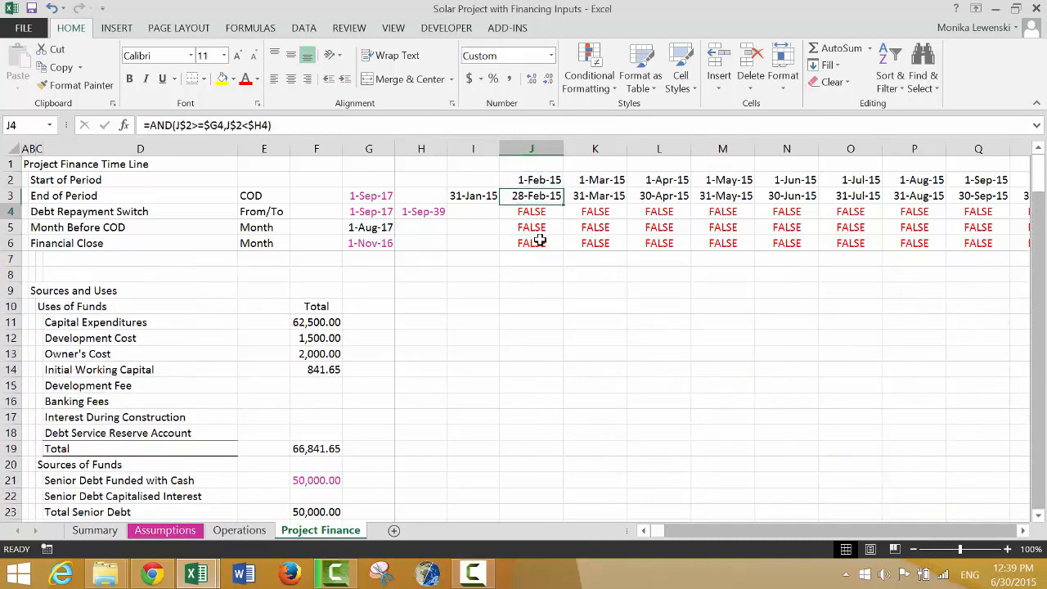
{"action": "key", "text": "Down"}
{"action": "key", "text": "Left"}
{"action": "key", "text": "Left"}
{"action": "key", "text": "Left"}
{"action": "key", "text": "Left"}
{"action": "key", "text": "Left"}
{"action": "key", "text": "Left"}
{"action": "key", "text": "Left"}
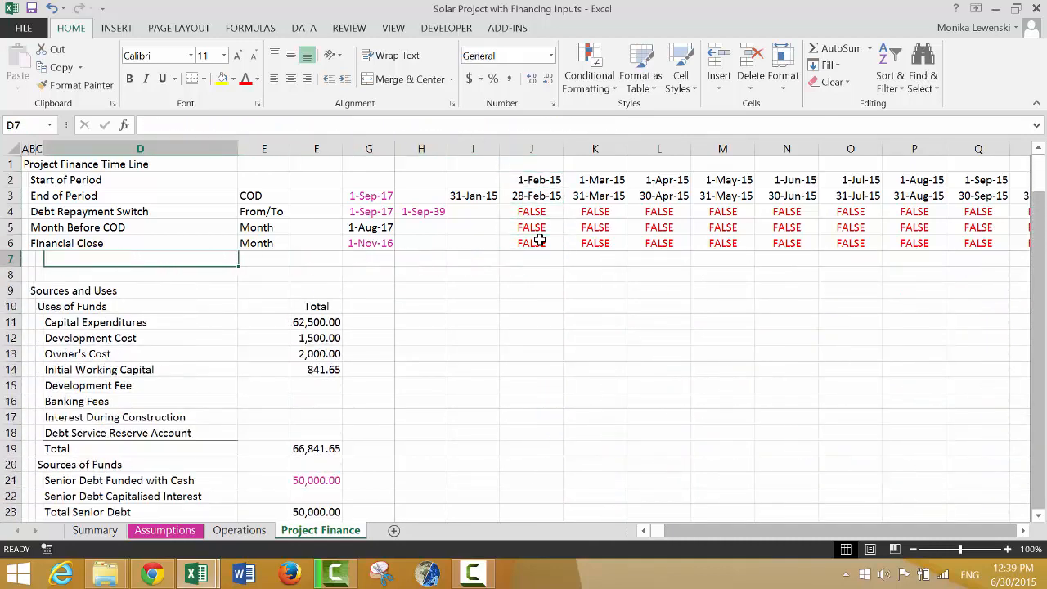
{"action": "type", "text": "Construction Peri"}
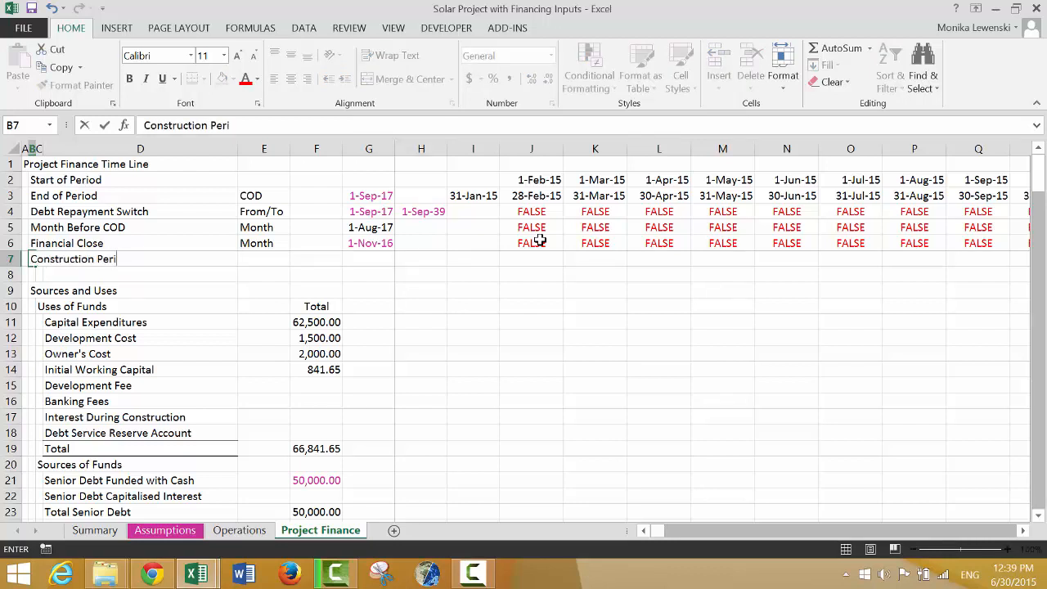
{"action": "key", "text": "Return"}
Step: Copy the Debt Repayment Switch's From/To label and date cells E4:H4 into the Construction Period row at E7:H7
{"action": "key", "text": "Up"}
{"action": "key", "text": "Up"}
{"action": "key", "text": "Up"}
{"action": "key", "text": "Up"}
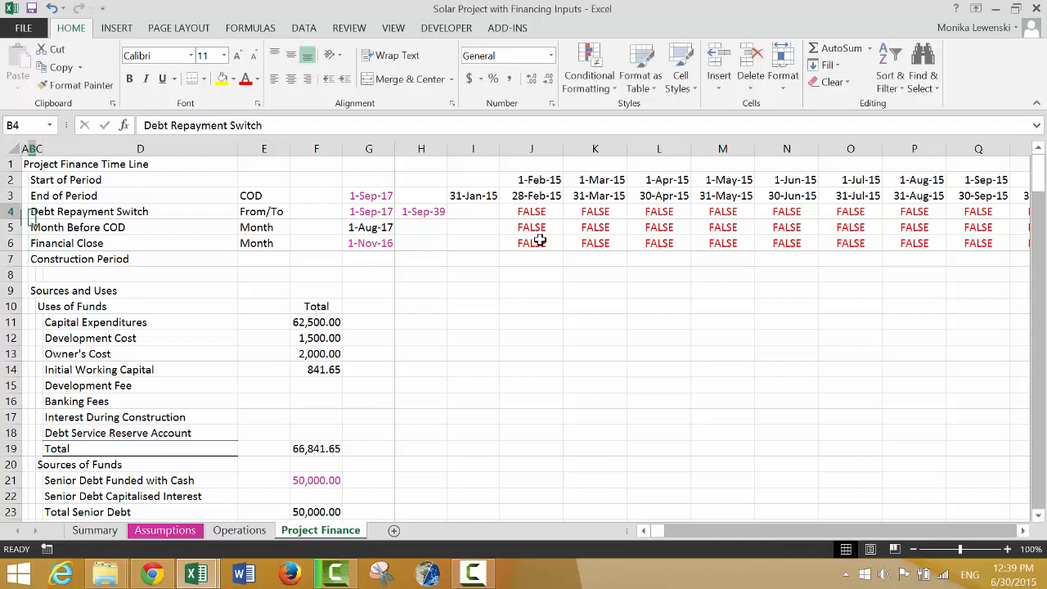
{"action": "key", "text": "Right"}
{"action": "key", "text": "Right"}
{"action": "key", "text": "Right"}
{"action": "key", "text": "Right"}
{"action": "key", "text": "Left"}
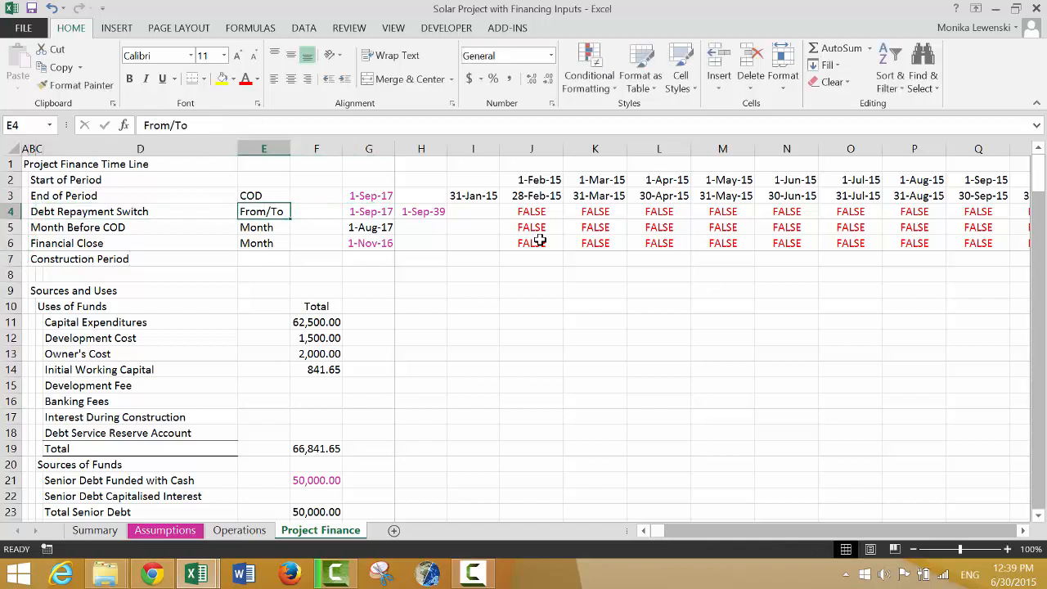
{"action": "key", "text": "shift+Right"}
{"action": "key", "text": "shift+Right"}
{"action": "key", "text": "shift+Right"}
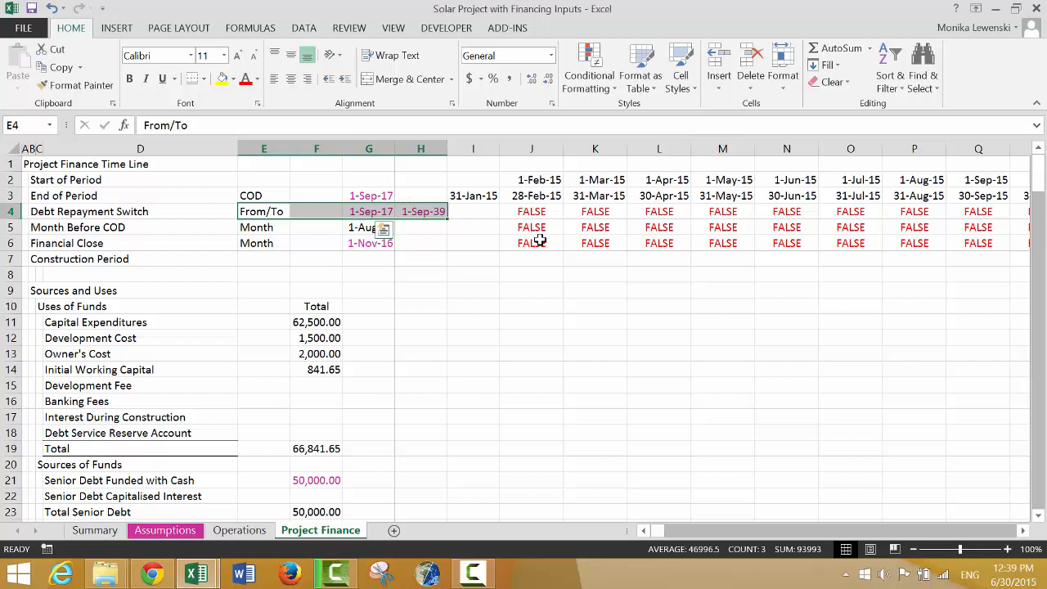
{"action": "key", "text": "ctrl+c"}
{"action": "key", "text": "Down"}
{"action": "key", "text": "Down"}
{"action": "key", "text": "Down"}
{"action": "key", "text": "Down"}
{"action": "key", "text": "Up"}
{"action": "key", "text": "ctrl+v"}
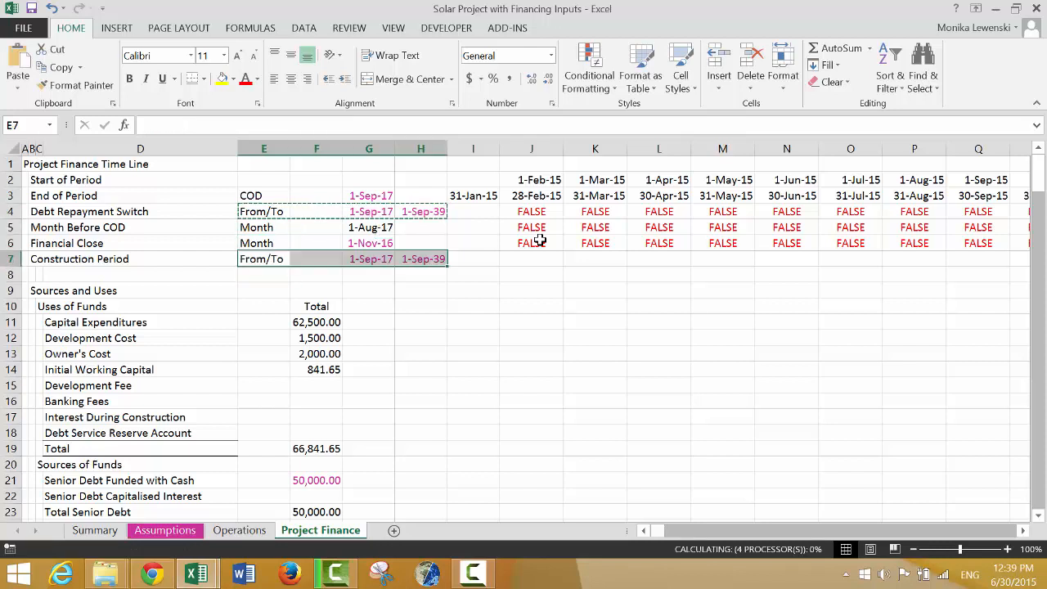
{"action": "key", "text": "Escape"}
Step: Link the Construction Period start date in G7 to the Financial Close date with =G6
{"action": "key", "text": "Right"}
{"action": "key", "text": "Right"}
{"action": "type", "text": "="}
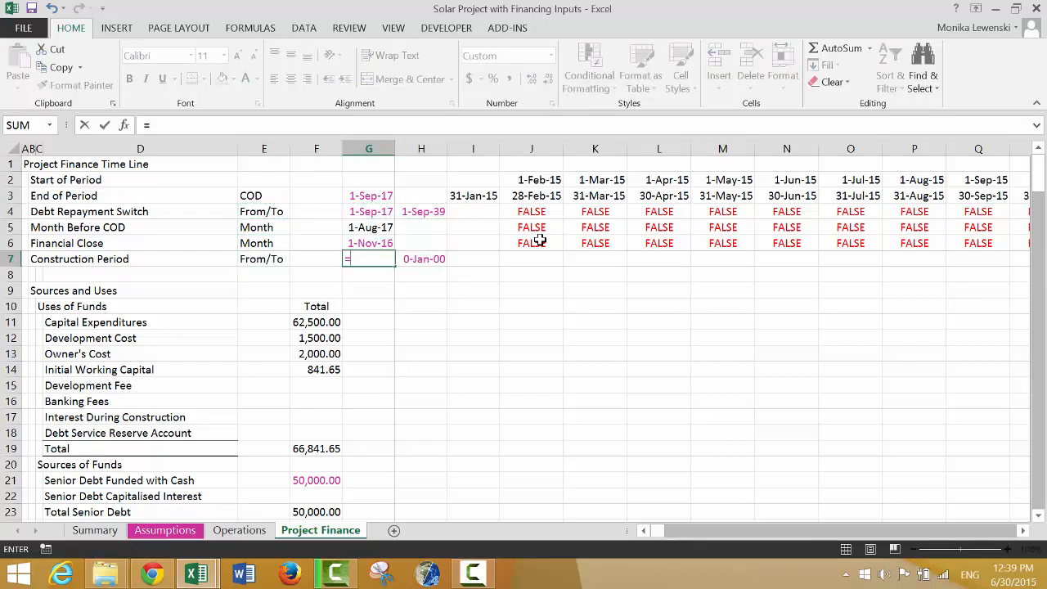
{"action": "key", "text": "Up"}
{"action": "key", "text": "Return"}
Step: Link the Construction Period end date in H7 to the COD date with =G3
{"action": "key", "text": "Up"}
{"action": "key", "text": "Right"}
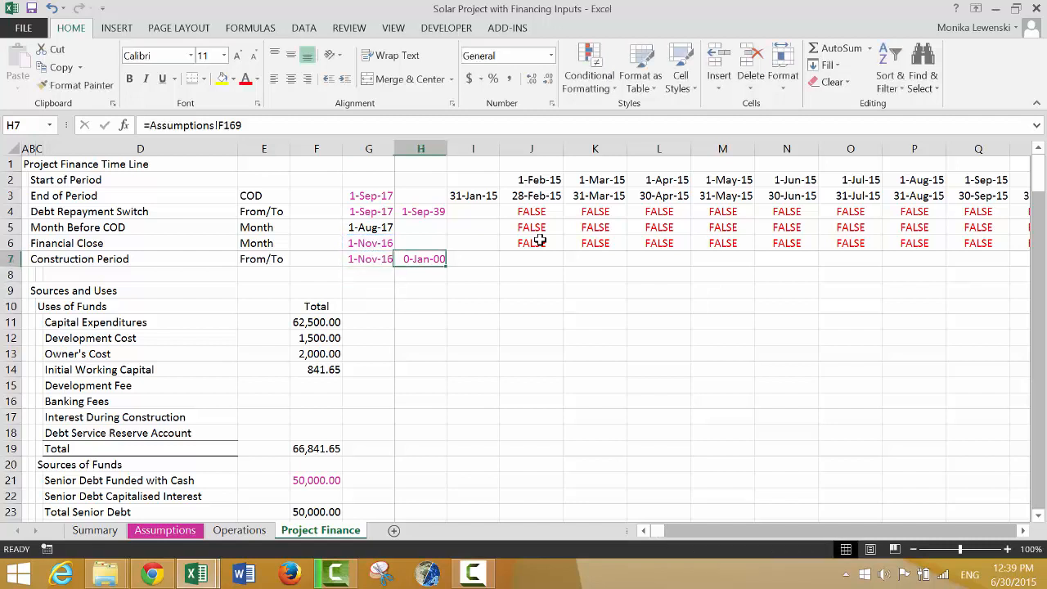
{"action": "type", "text": "="}
{"action": "key", "text": "Up"}
{"action": "key", "text": "Up"}
{"action": "key", "text": "Up"}
{"action": "key", "text": "Up"}
{"action": "key", "text": "Left"}
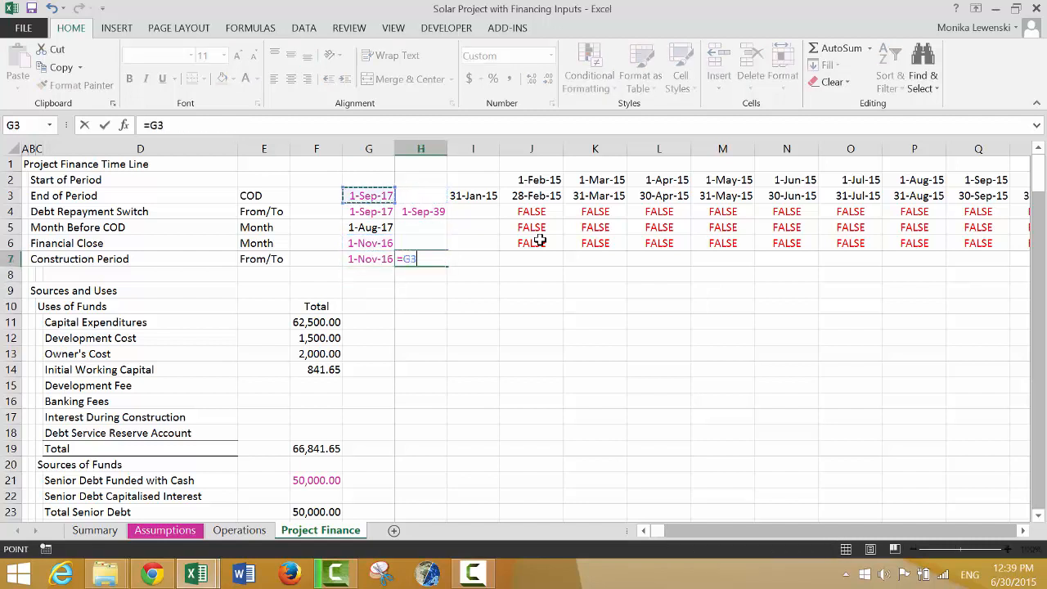
{"action": "key", "text": "Return"}
Step: Copy the Debt Repayment Switch formulas from row 4, starting at J4, into the Construction Period row across the whole timeline
{"action": "key", "text": "Up"}
{"action": "key", "text": "Up"}
{"action": "key", "text": "Up"}
{"action": "key", "text": "Up"}
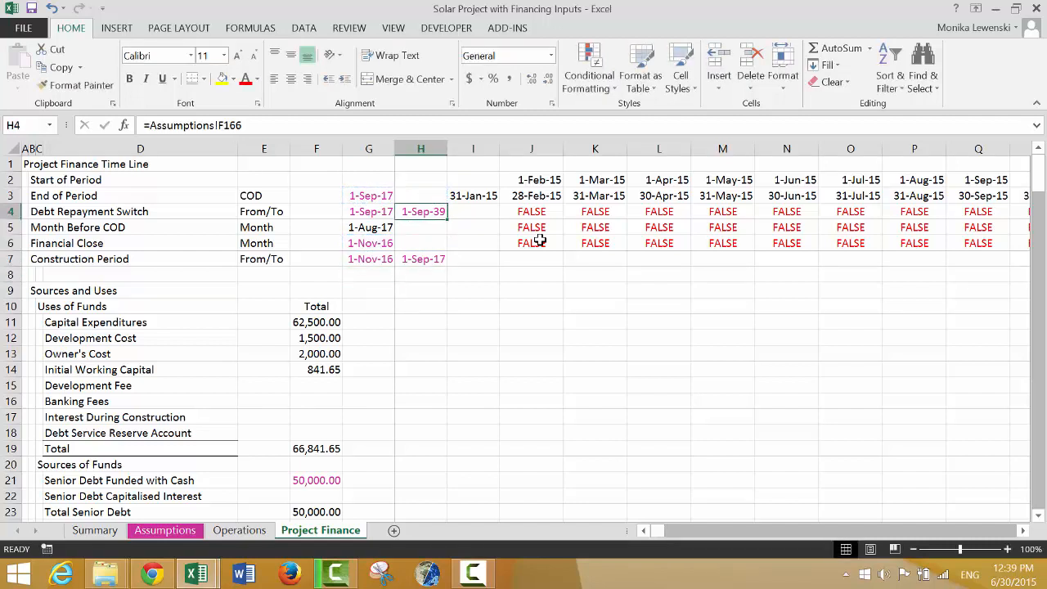
{"action": "key", "text": "Right"}
{"action": "key", "text": "Right"}
{"action": "key", "text": "ctrl+shift+Right"}
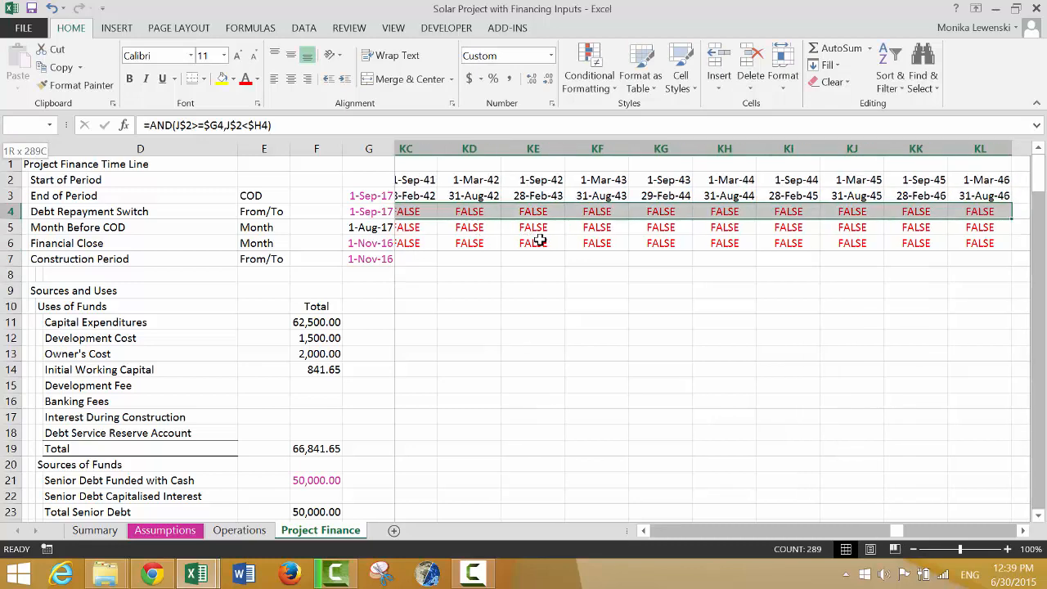
{"action": "key", "text": "ctrl+c"}
{"action": "key", "text": "Left"}
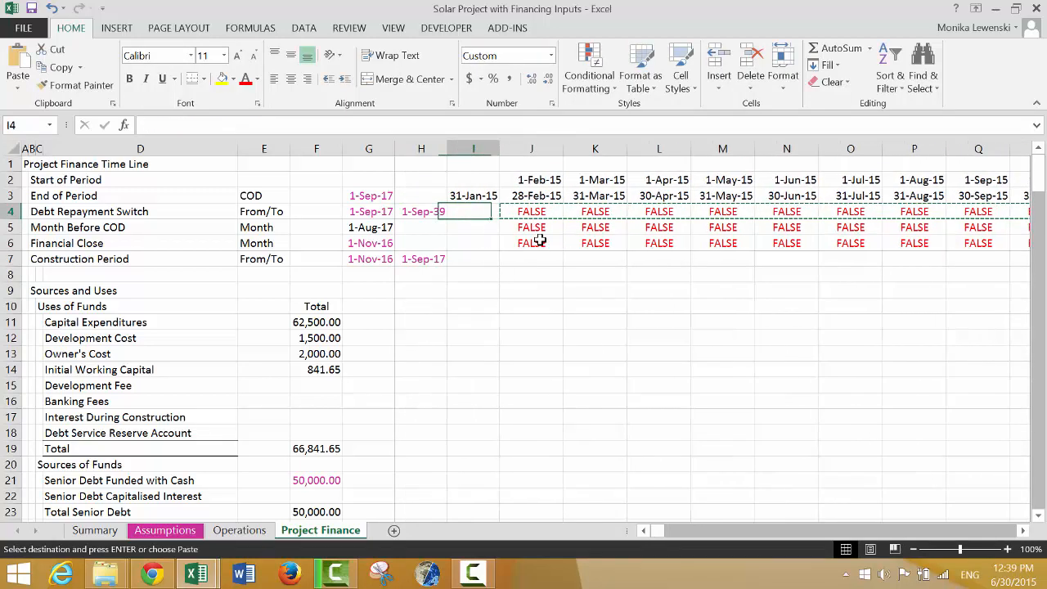
{"action": "key", "text": "Left"}
{"action": "key", "text": "Down"}
{"action": "key", "text": "Down"}
{"action": "key", "text": "Down"}
{"action": "key", "text": "Right"}
{"action": "key", "text": "Right"}
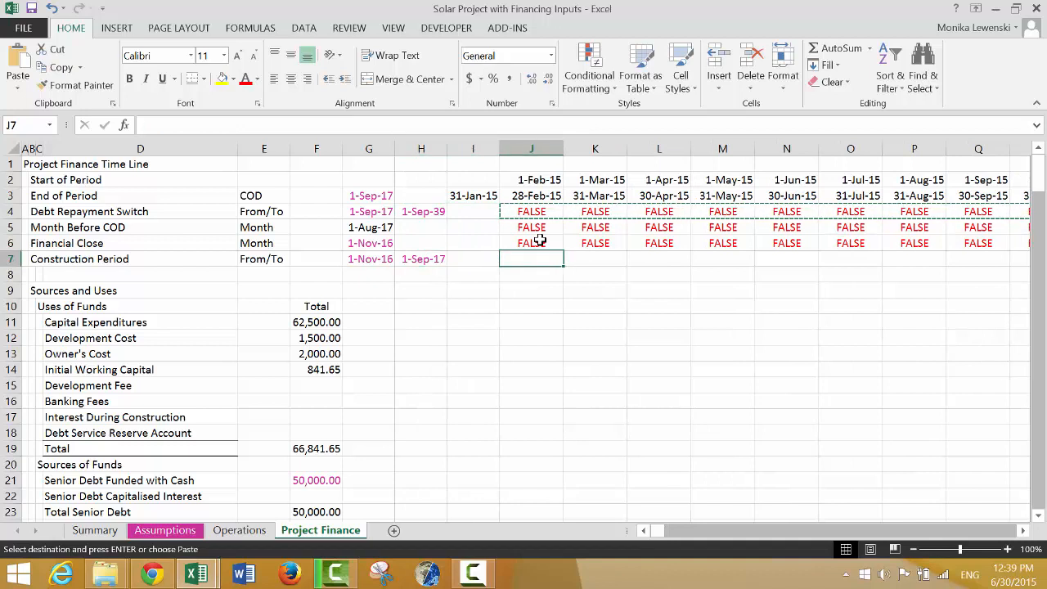
{"action": "key", "text": "ctrl+shift+Right"}
{"action": "key", "text": "ctrl+v"}
{"action": "key", "text": "Escape"}
Step: Check the Construction Period switch formula in J7 and review the row's flags from financial close through the month before COD
{"action": "key", "text": "F2"}
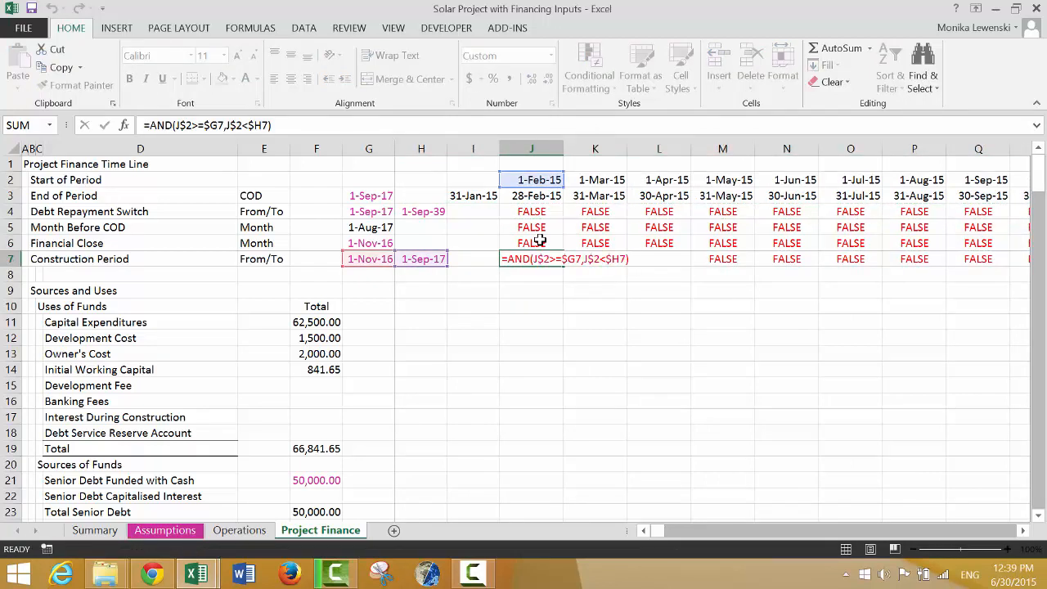
{"action": "key", "text": "Return"}
{"action": "key", "text": "Up"}
{"action": "key", "text": "Right"}
{"action": "key", "text": "Right"}
{"action": "key", "text": "Right"}
{"action": "key", "text": "Right"}
{"action": "key", "text": "Right"}
{"action": "key", "text": "Right"}
{"action": "key", "text": "Right"}
{"action": "key", "text": "Right"}
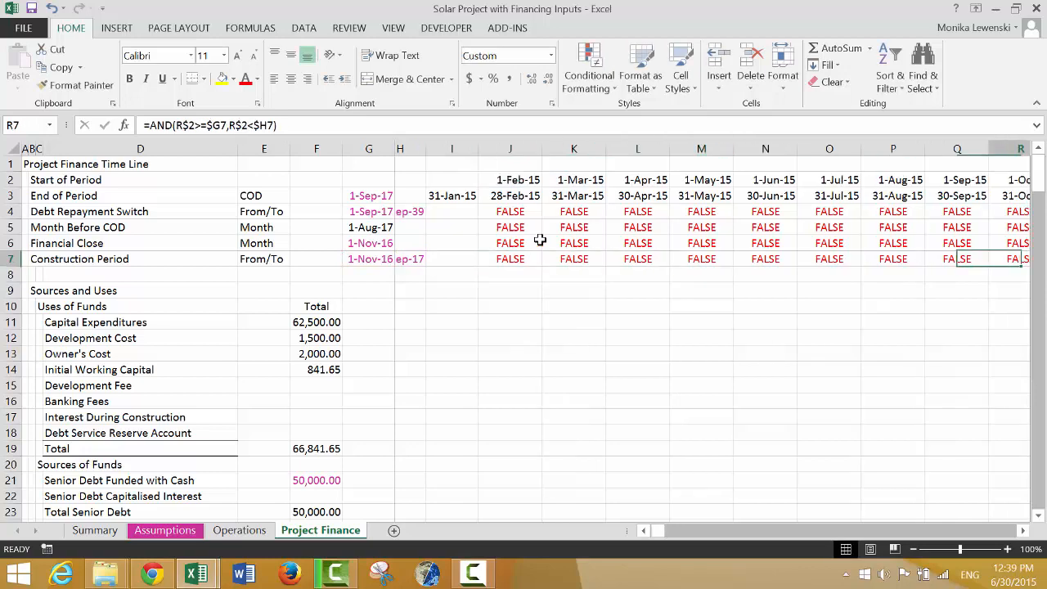
{"action": "key", "text": "Right"}
{"action": "key", "text": "Right"}
{"action": "key", "text": "Right"}
{"action": "key", "text": "Right"}
{"action": "key", "text": "Right"}
{"action": "key", "text": "Right"}
{"action": "key", "text": "Right"}
{"action": "key", "text": "Right"}
{"action": "key", "text": "Right"}
{"action": "key", "text": "Right"}
{"action": "key", "text": "Right"}
{"action": "key", "text": "Right"}
{"action": "key", "text": "Right"}
{"action": "key", "text": "Right"}
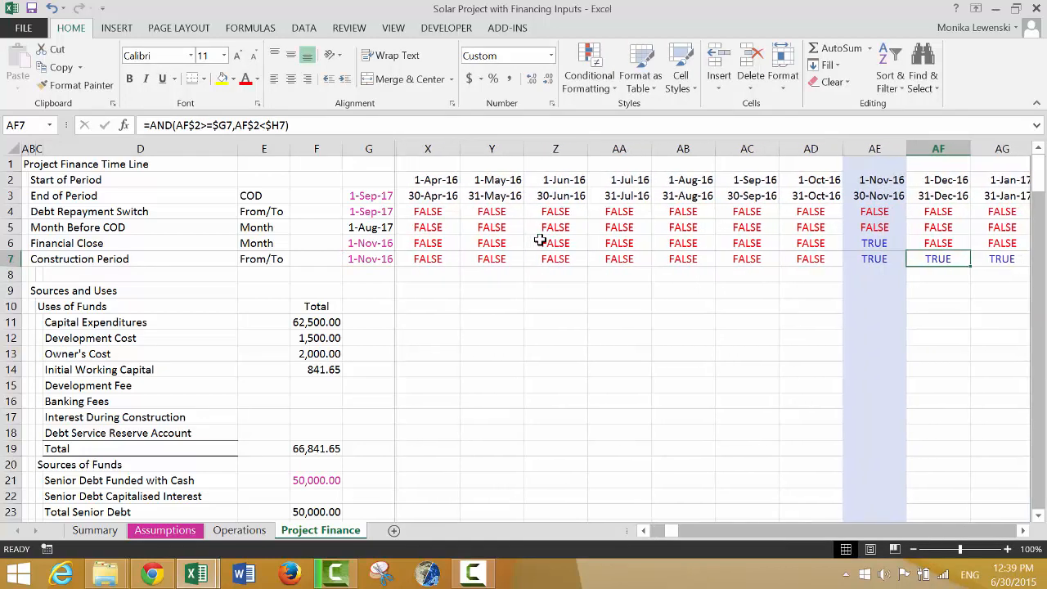
{"action": "key", "text": "Right"}
{"action": "key", "text": "Right"}
{"action": "key", "text": "Right"}
{"action": "key", "text": "Right"}
{"action": "key", "text": "Right"}
{"action": "key", "text": "Right"}
{"action": "key", "text": "Right"}
{"action": "key", "text": "Right"}
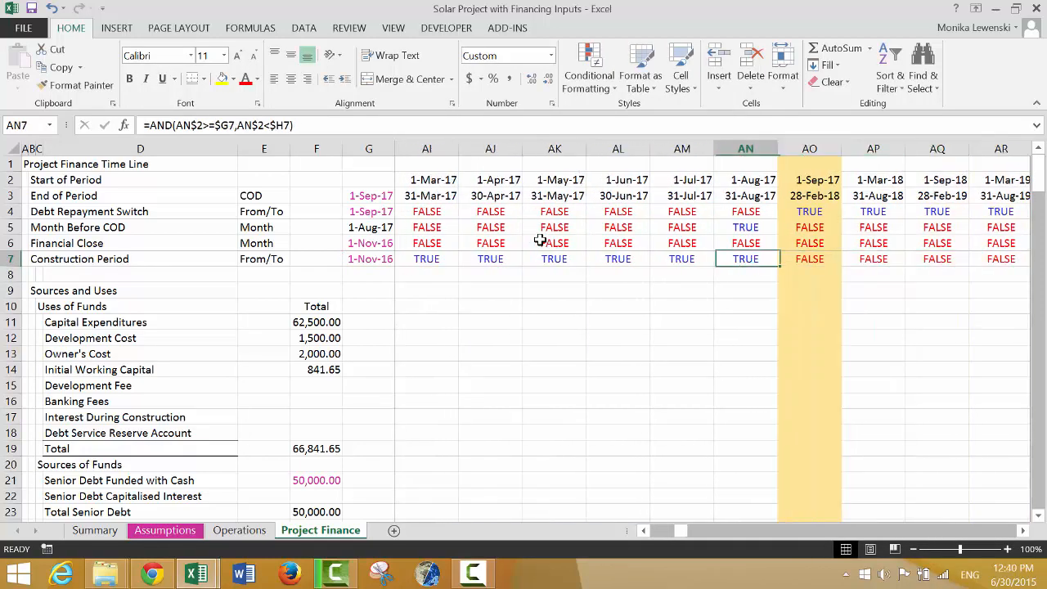
Step: Go back to the Debt Commitment block and inspect the Undrawn Debt formula in J113
{"action": "key", "text": "Left"}
{"action": "key", "text": "Left"}
{"action": "key", "text": "Left"}
{"action": "key", "text": "Left"}
{"action": "key", "text": "Left"}
{"action": "key", "text": "Left"}
{"action": "key", "text": "Left"}
{"action": "key", "text": "Left"}
{"action": "key", "text": "Left"}
{"action": "key", "text": "Left"}
{"action": "key", "text": "Left"}
{"action": "key", "text": "Left"}
{"action": "key", "text": "Left"}
{"action": "key", "text": "Left"}
{"action": "key", "text": "Left"}
{"action": "key", "text": "Left"}
{"action": "key", "text": "Left"}
{"action": "key", "text": "Left"}
{"action": "key", "text": "Left"}
{"action": "key", "text": "Left"}
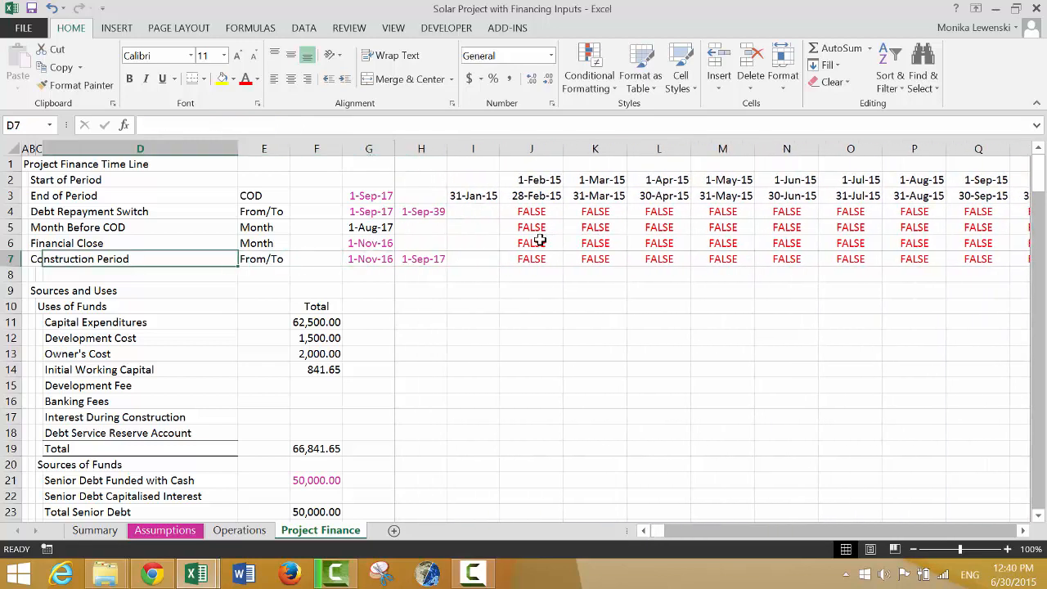
{"action": "key", "text": "Left"}
{"action": "key", "text": "Left"}
{"action": "key", "text": "Left"}
{"action": "key", "text": "Down"}
{"action": "key", "text": "Down"}
{"action": "key", "text": "Down"}
{"action": "key", "text": "Down"}
{"action": "key", "text": "Down"}
{"action": "key", "text": "Down"}
{"action": "key", "text": "Down"}
{"action": "key", "text": "Down"}
{"action": "key", "text": "Down"}
{"action": "key", "text": "Down"}
{"action": "key", "text": "Down"}
{"action": "key", "text": "Down"}
{"action": "key", "text": "Down"}
{"action": "key", "text": "Down"}
{"action": "key", "text": "Down"}
{"action": "key", "text": "Down"}
{"action": "key", "text": "Down"}
{"action": "key", "text": "Down"}
{"action": "key", "text": "Down"}
{"action": "key", "text": "Down"}
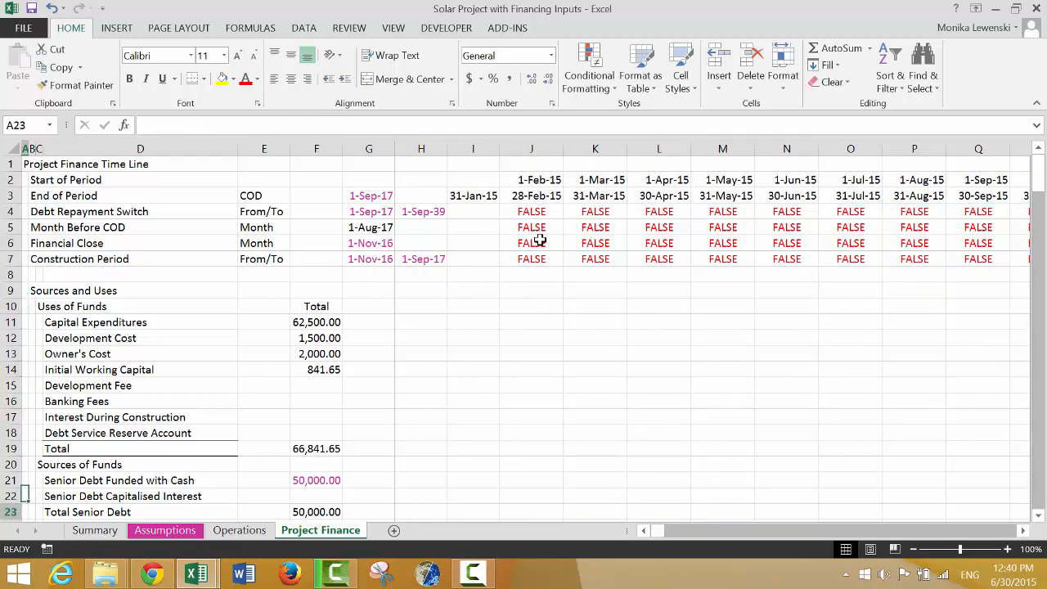
{"action": "key", "text": "Down"}
{"action": "key", "text": "Down"}
{"action": "key", "text": "Down"}
{"action": "key", "text": "Down"}
{"action": "key", "text": "Down"}
{"action": "key", "text": "Down"}
{"action": "key", "text": "Down"}
{"action": "key", "text": "Down"}
{"action": "key", "text": "Down"}
{"action": "key", "text": "Down"}
{"action": "key", "text": "Down"}
{"action": "key", "text": "Down"}
{"action": "key", "text": "Down"}
{"action": "key", "text": "Down"}
{"action": "key", "text": "Down"}
{"action": "key", "text": "Down"}
{"action": "key", "text": "Down"}
{"action": "key", "text": "Down"}
{"action": "key", "text": "Down"}
{"action": "key", "text": "Down"}
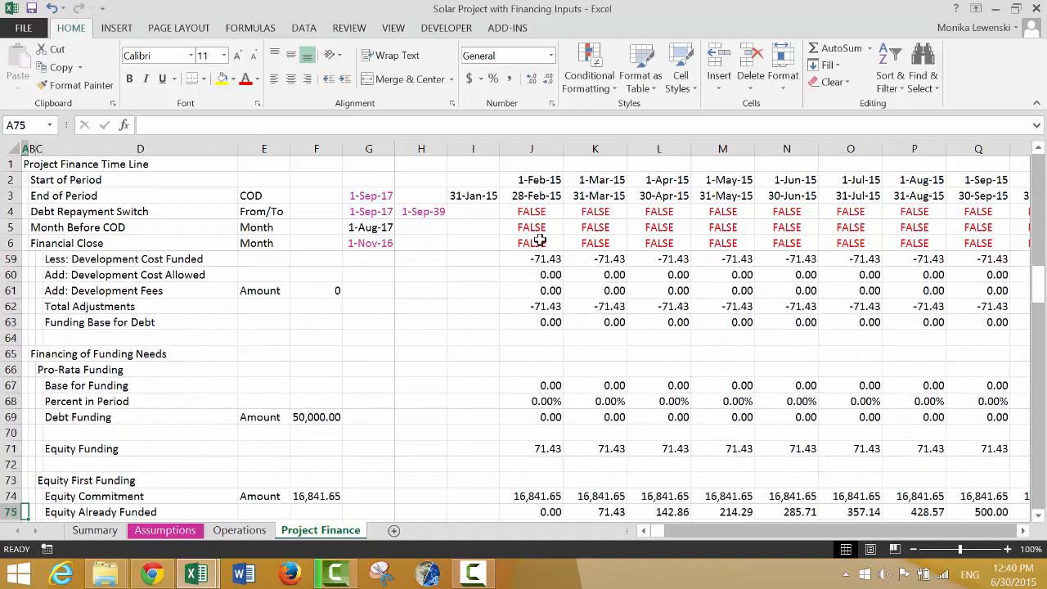
{"action": "key", "text": "Down"}
{"action": "key", "text": "Down"}
{"action": "key", "text": "Down"}
{"action": "key", "text": "Down"}
{"action": "key", "text": "Down"}
{"action": "key", "text": "Down"}
{"action": "key", "text": "Down"}
{"action": "key", "text": "Down"}
{"action": "key", "text": "Down"}
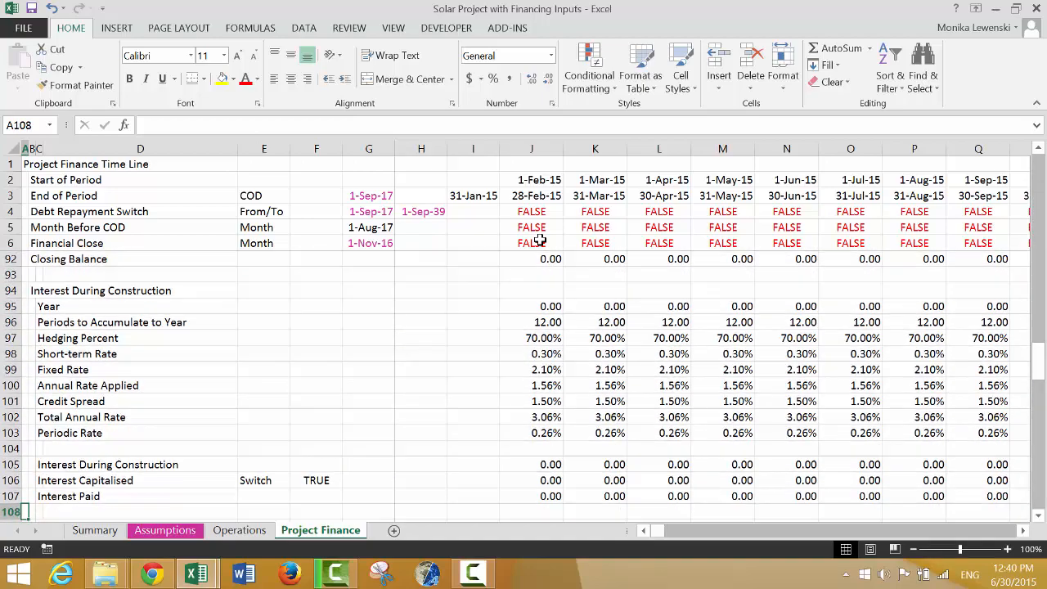
{"action": "key", "text": "Up"}
{"action": "key", "text": "Up"}
{"action": "key", "text": "Up"}
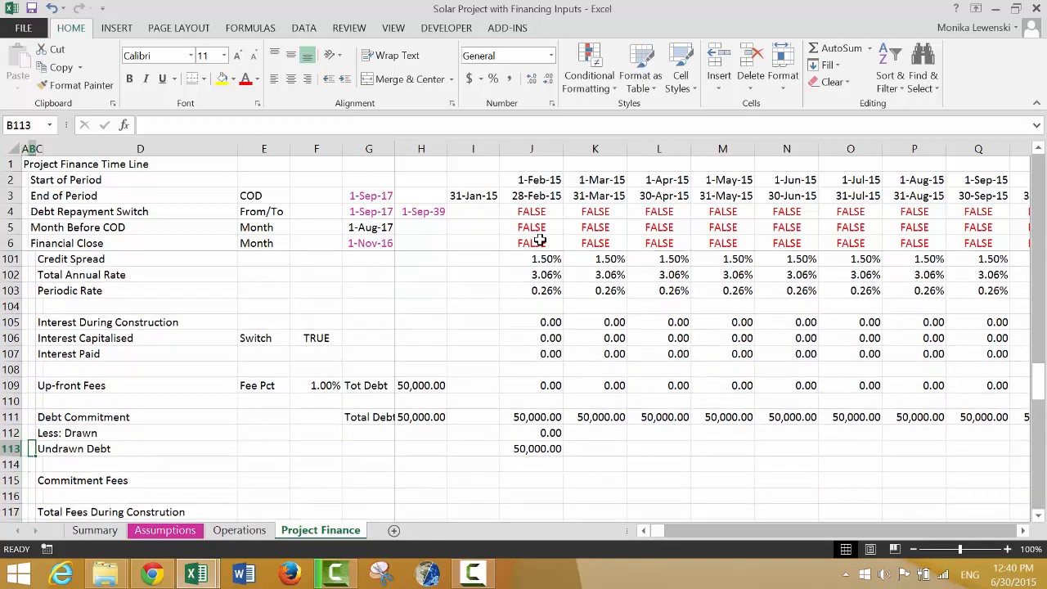
{"action": "key", "text": "Right"}
{"action": "key", "text": "Right"}
{"action": "key", "text": "Right"}
{"action": "key", "text": "Right"}
{"action": "key", "text": "Right"}
{"action": "key", "text": "Right"}
{"action": "key", "text": "Right"}
{"action": "key", "text": "Right"}
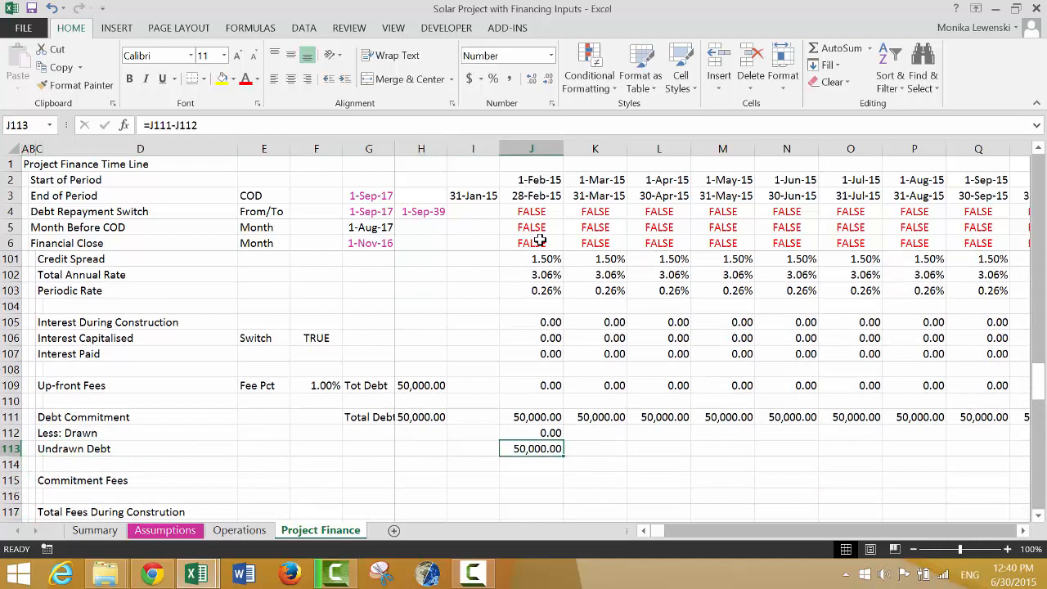
{"action": "key", "text": "F2"}
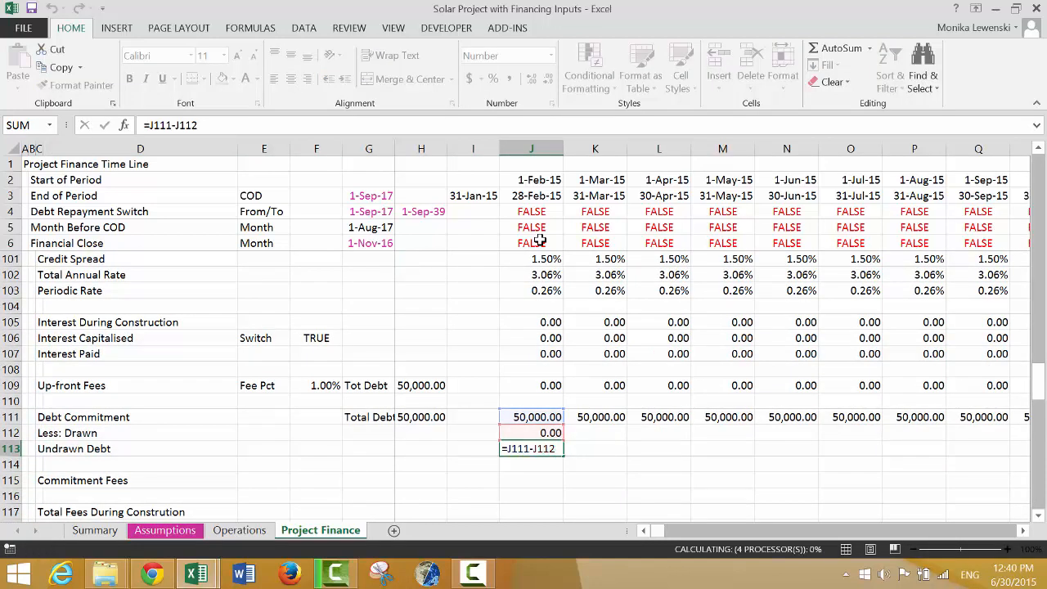
{"action": "key", "text": "Return"}
{"action": "key", "text": "Up"}
{"action": "key", "text": "Up"}
{"action": "key", "text": "Up"}
{"action": "key", "text": "Down"}
{"action": "key", "text": "Down"}
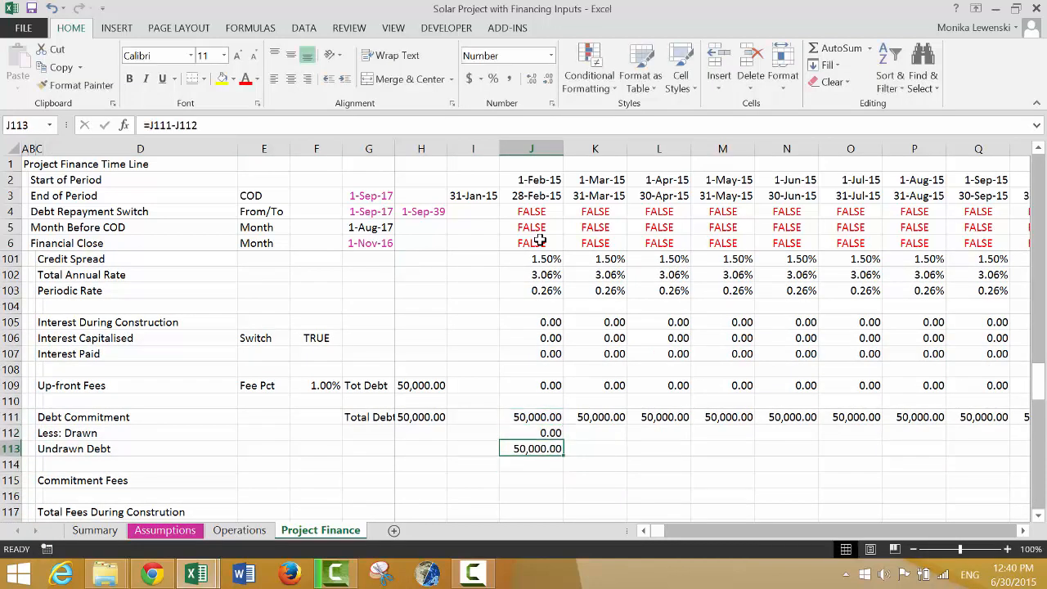
{"action": "key", "text": "F2"}
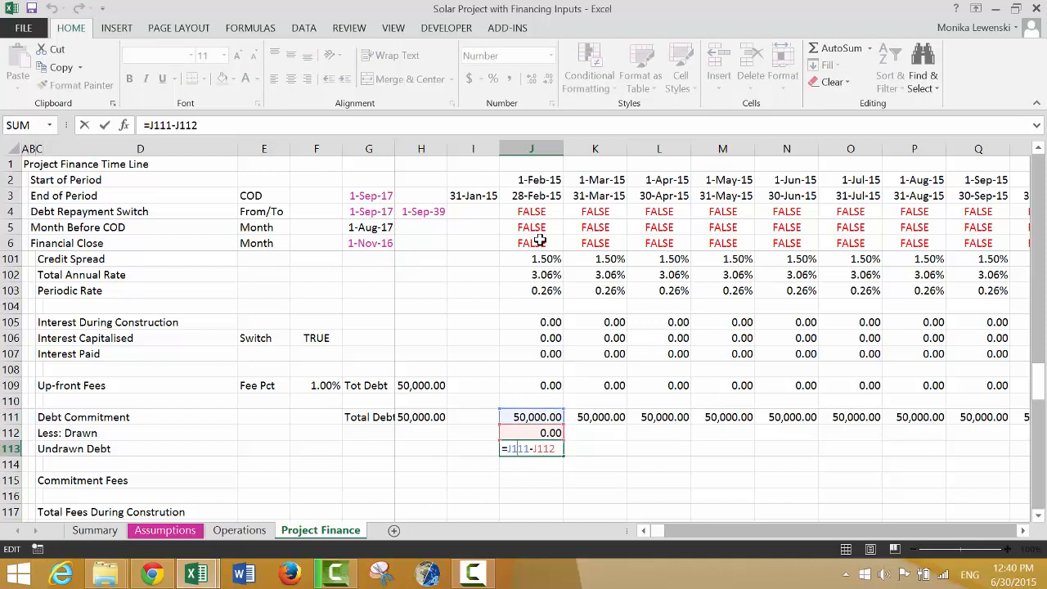
{"action": "key", "text": "Escape"}
Step: Multiply the total debt by the Construction Period switch in the first Debt Commitment cell, J111, with =$H$111*J7
{"action": "key", "text": "Up"}
{"action": "key", "text": "Up"}
{"action": "key", "text": "F2"}
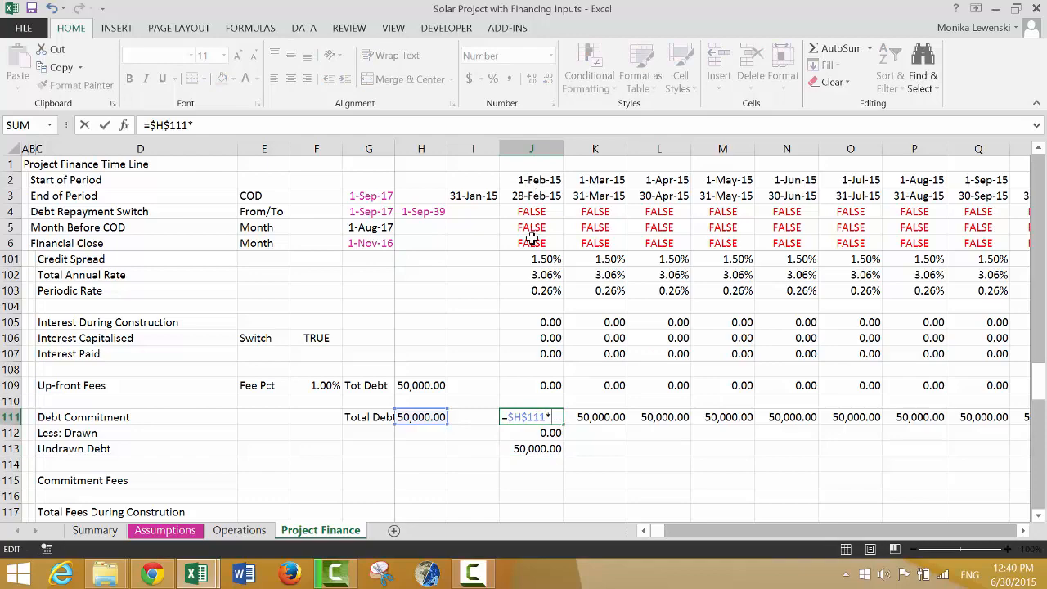
{"action": "type", "text": "*"}
{"action": "left_click", "coordinate": [532, 260]}
{"action": "key", "text": "Up"}
{"action": "key", "text": "Up"}
{"action": "key", "text": "Up"}
{"action": "key", "text": "Up"}
{"action": "key", "text": "Up"}
{"action": "key", "text": "Up"}
{"action": "key", "text": "Up"}
{"action": "key", "text": "Up"}
{"action": "key", "text": "Up"}
{"action": "key", "text": "Up"}
{"action": "key", "text": "Up"}
{"action": "key", "text": "Up"}
{"action": "key", "text": "Up"}
{"action": "key", "text": "Up"}
{"action": "key", "text": "Up"}
{"action": "key", "text": "Up"}
{"action": "key", "text": "Up"}
{"action": "key", "text": "Up"}
{"action": "key", "text": "Up"}
{"action": "key", "text": "Up"}
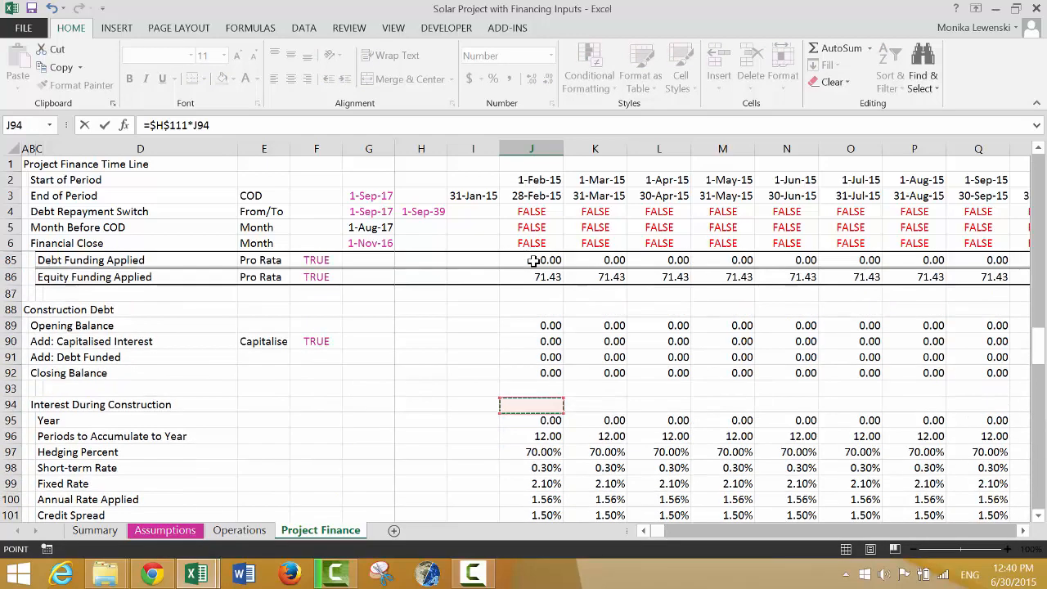
{"action": "key", "text": "Up"}
{"action": "key", "text": "Up"}
{"action": "key", "text": "Up"}
{"action": "key", "text": "Up"}
{"action": "key", "text": "Up"}
{"action": "key", "text": "Up"}
{"action": "key", "text": "Up"}
{"action": "key", "text": "Up"}
{"action": "key", "text": "Up"}
{"action": "key", "text": "Up"}
{"action": "key", "text": "Up"}
{"action": "key", "text": "Up"}
{"action": "key", "text": "Up"}
{"action": "key", "text": "Up"}
{"action": "key", "text": "Up"}
{"action": "key", "text": "Up"}
{"action": "key", "text": "Up"}
{"action": "key", "text": "Up"}
{"action": "key", "text": "Up"}
{"action": "key", "text": "Up"}
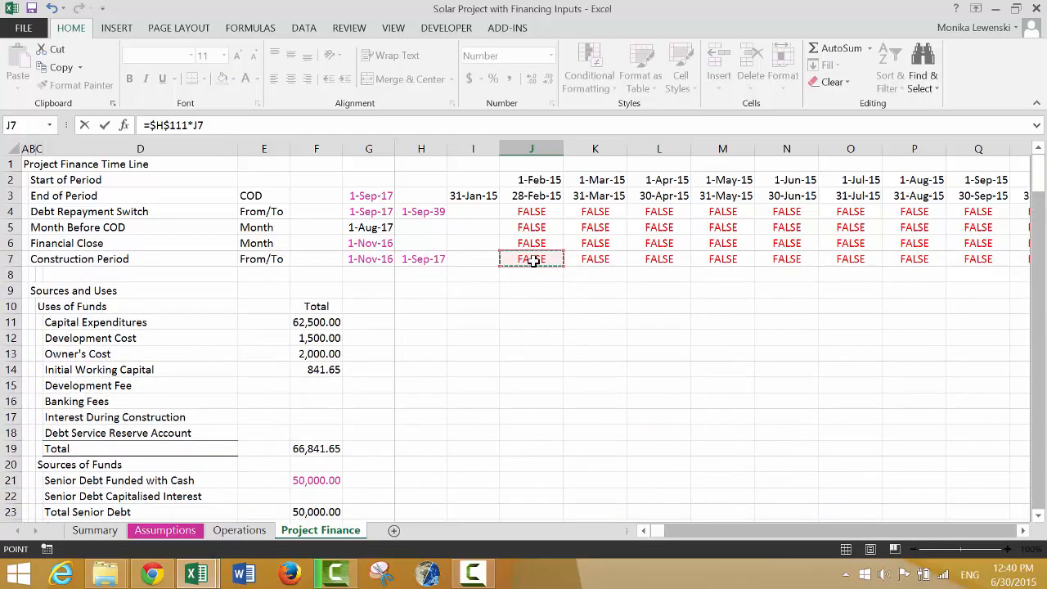
{"action": "key", "text": "Up"}
{"action": "key", "text": "Down"}
{"action": "key", "text": "Return"}
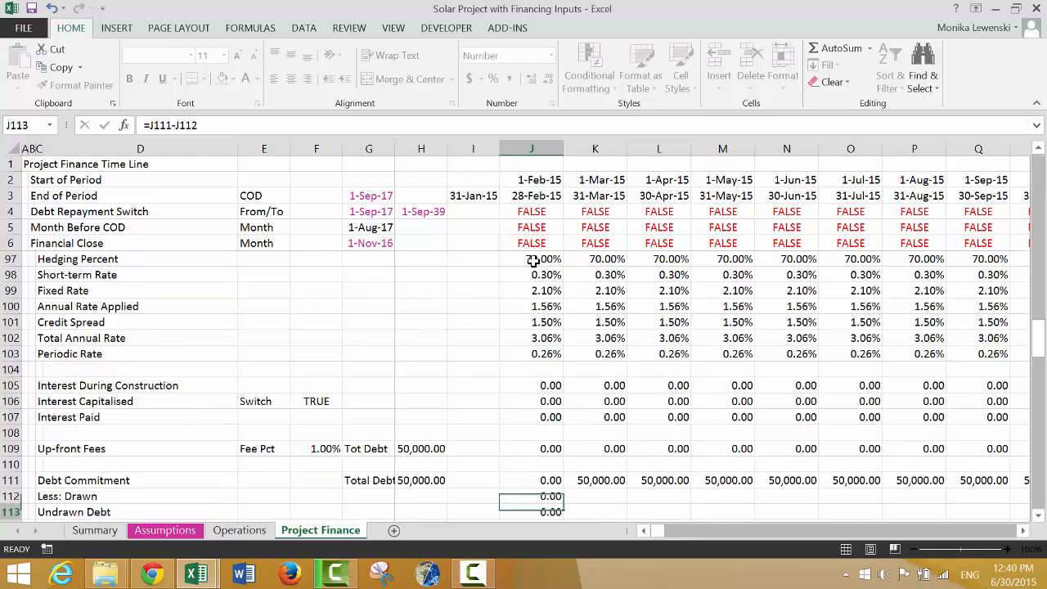
Step: Copy the Debt Commitment formula from J111 across the whole timeline
{"action": "key", "text": "Up"}
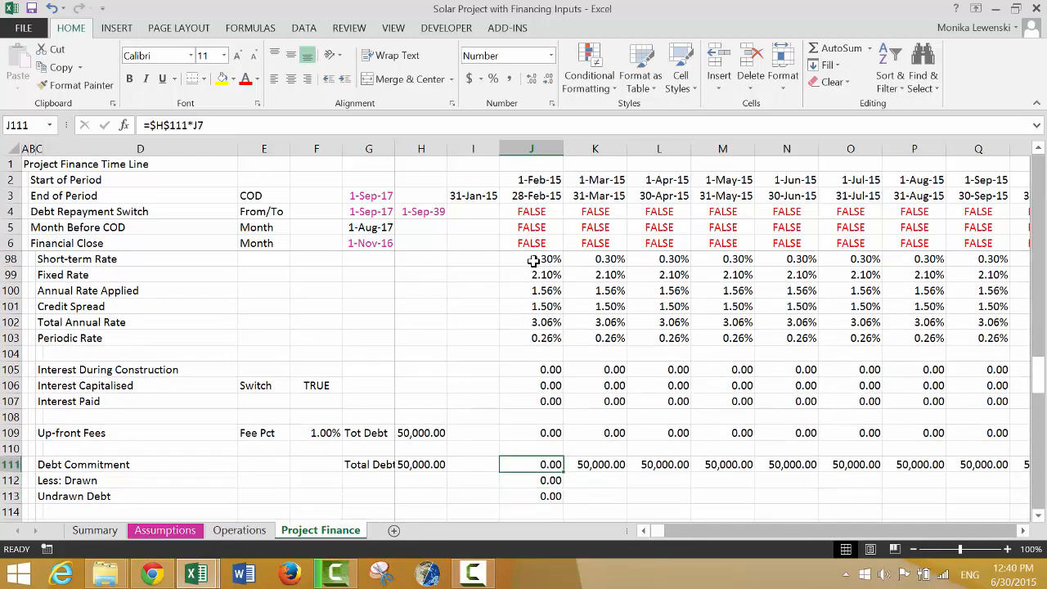
{"action": "key", "text": "ctrl+shift+Right"}
{"action": "key", "text": "ctrl+r"}
Step: Review the Debt Commitment row across the timeline, checking the months around financial close and COD
{"action": "key", "text": "Right"}
{"action": "key", "text": "Right"}
{"action": "key", "text": "Right"}
{"action": "key", "text": "Right"}
{"action": "key", "text": "Right"}
{"action": "key", "text": "Right"}
{"action": "key", "text": "Right"}
{"action": "key", "text": "Right"}
{"action": "key", "text": "Right"}
{"action": "key", "text": "Right"}
{"action": "key", "text": "Right"}
{"action": "key", "text": "Right"}
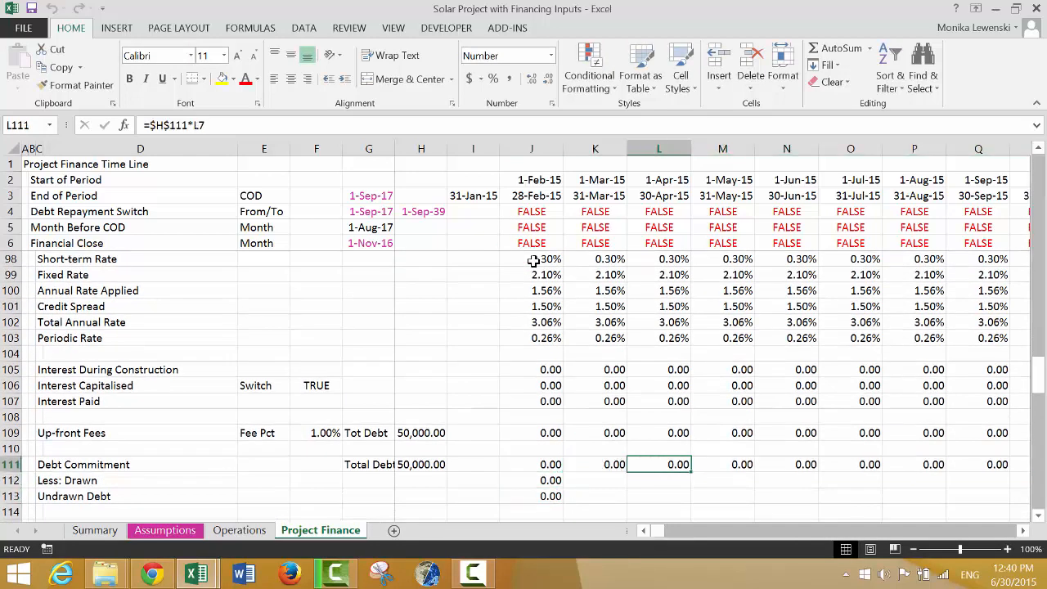
{"action": "key", "text": "Right"}
{"action": "key", "text": "Right"}
{"action": "key", "text": "Right"}
{"action": "key", "text": "Right"}
{"action": "key", "text": "Right"}
{"action": "key", "text": "Right"}
{"action": "key", "text": "Right"}
{"action": "key", "text": "Right"}
{"action": "key", "text": "Right"}
{"action": "key", "text": "Right"}
{"action": "key", "text": "Right"}
{"action": "key", "text": "Right"}
{"action": "key", "text": "Right"}
{"action": "key", "text": "Right"}
{"action": "key", "text": "Right"}
{"action": "key", "text": "Right"}
{"action": "key", "text": "Right"}
{"action": "key", "text": "Right"}
{"action": "key", "text": "Right"}
{"action": "key", "text": "Right"}
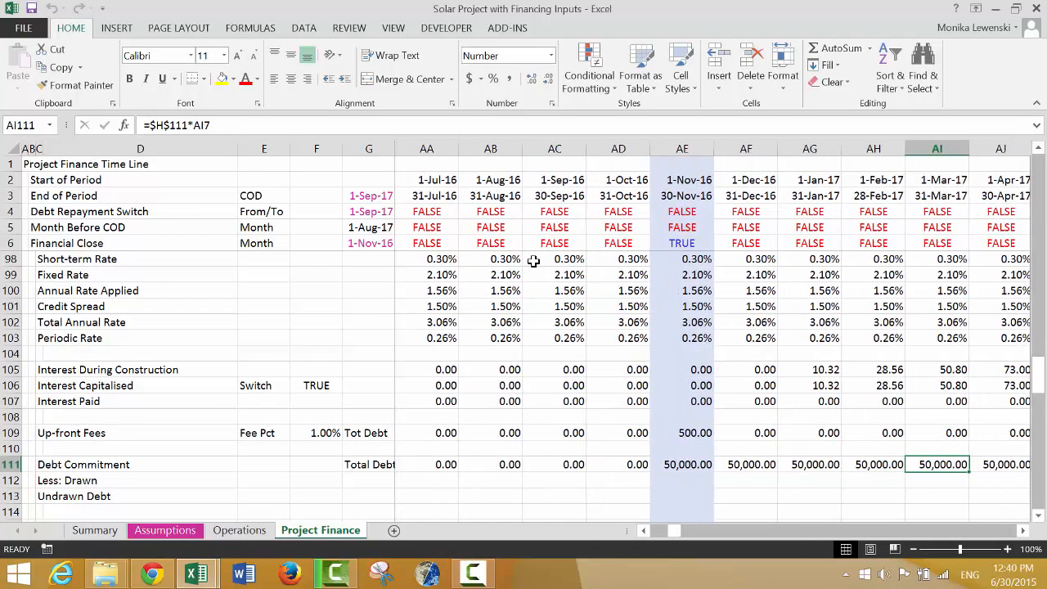
{"action": "key", "text": "Right"}
{"action": "key", "text": "Right"}
{"action": "key", "text": "Right"}
{"action": "key", "text": "Right"}
{"action": "key", "text": "Right"}
{"action": "key", "text": "Right"}
{"action": "key", "text": "Left"}
{"action": "key", "text": "Left"}
{"action": "key", "text": "Left"}
{"action": "key", "text": "Left"}
{"action": "key", "text": "Left"}
{"action": "key", "text": "Left"}
{"action": "key", "text": "Left"}
{"action": "key", "text": "Left"}
{"action": "key", "text": "Left"}
{"action": "key", "text": "Left"}
{"action": "key", "text": "Left"}
{"action": "key", "text": "Left"}
{"action": "key", "text": "Left"}
{"action": "key", "text": "Left"}
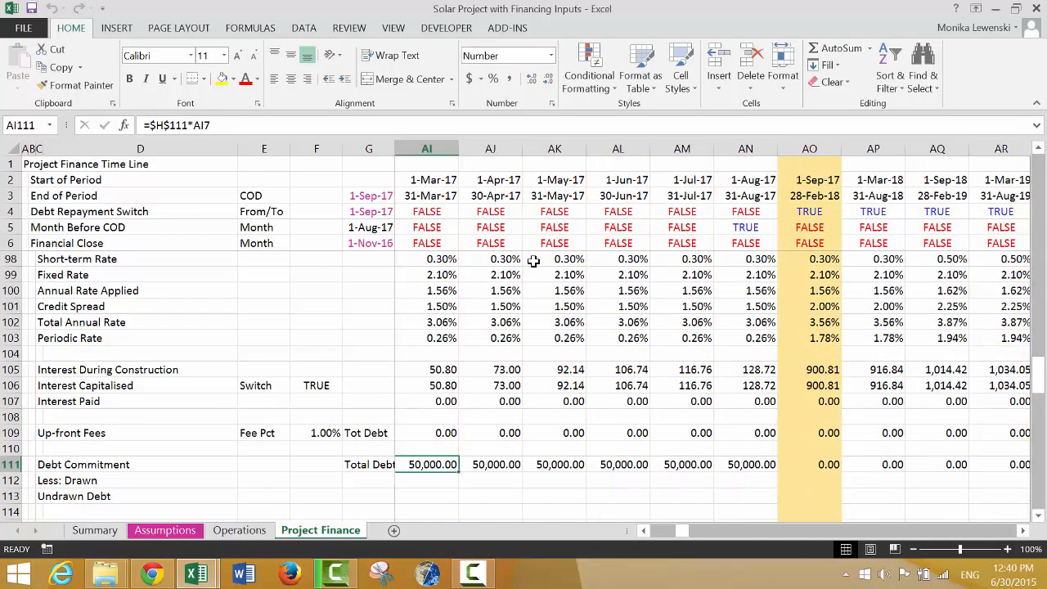
Step: Copy the Less: Drawn and Undrawn Debt formulas from J112:J113 across the whole timeline
{"action": "key", "text": "ctrl+Left"}
{"action": "key", "text": "Left"}
{"action": "key", "text": "Left"}
{"action": "key", "text": "Down"}
{"action": "key", "text": "Right"}
{"action": "key", "text": "Right"}
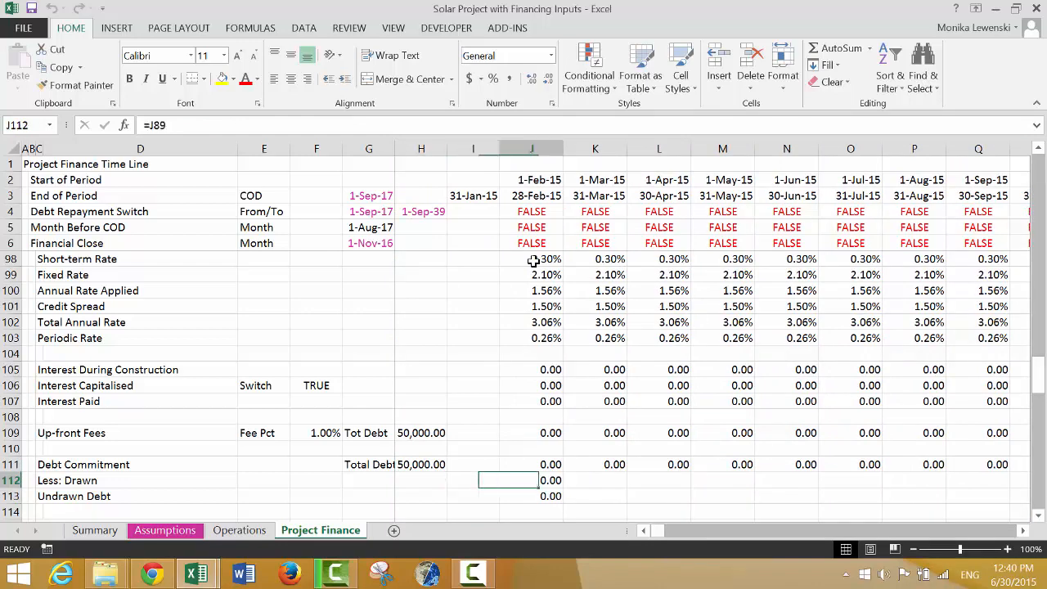
{"action": "key", "text": "shift+Down"}
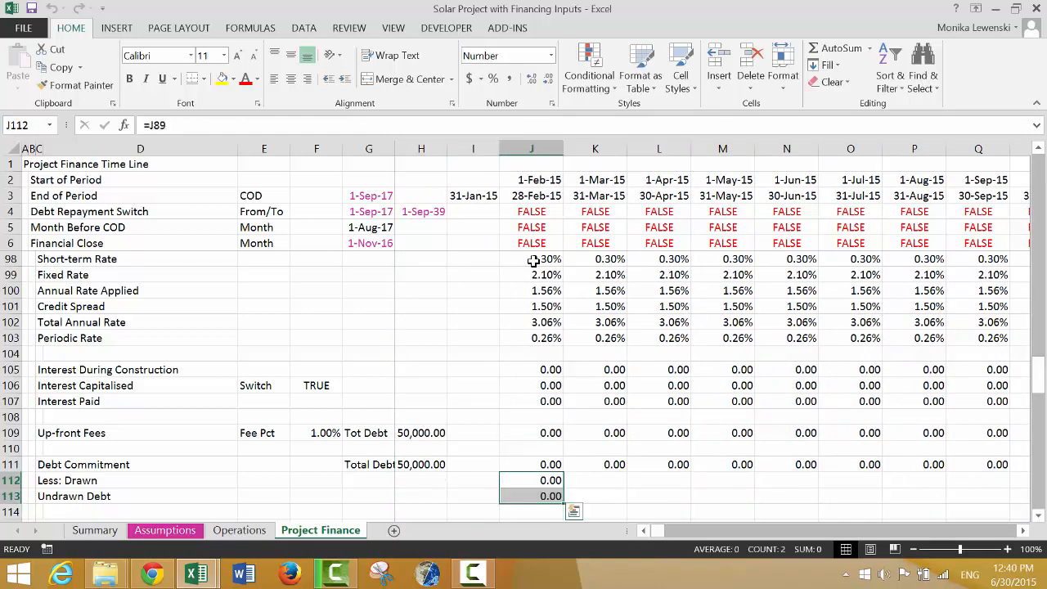
{"action": "key", "text": "ctrl+shift+r"}
Step: Label the Commitment Fees row with "Ann Pct" in E115
{"action": "key", "text": "Down"}
{"action": "key", "text": "Down"}
{"action": "key", "text": "Down"}
{"action": "key", "text": "Down"}
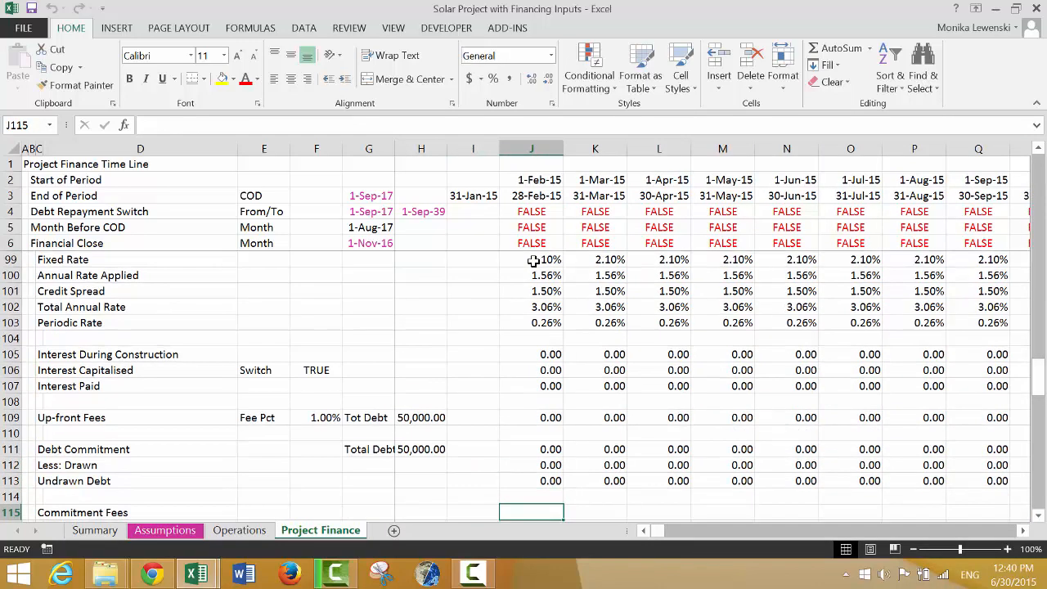
{"action": "key", "text": "Up"}
{"action": "key", "text": "Left"}
{"action": "key", "text": "Left"}
{"action": "key", "text": "Left"}
{"action": "key", "text": "Left"}
{"action": "key", "text": "Left"}
{"action": "key", "text": "Left"}
{"action": "key", "text": "Right"}
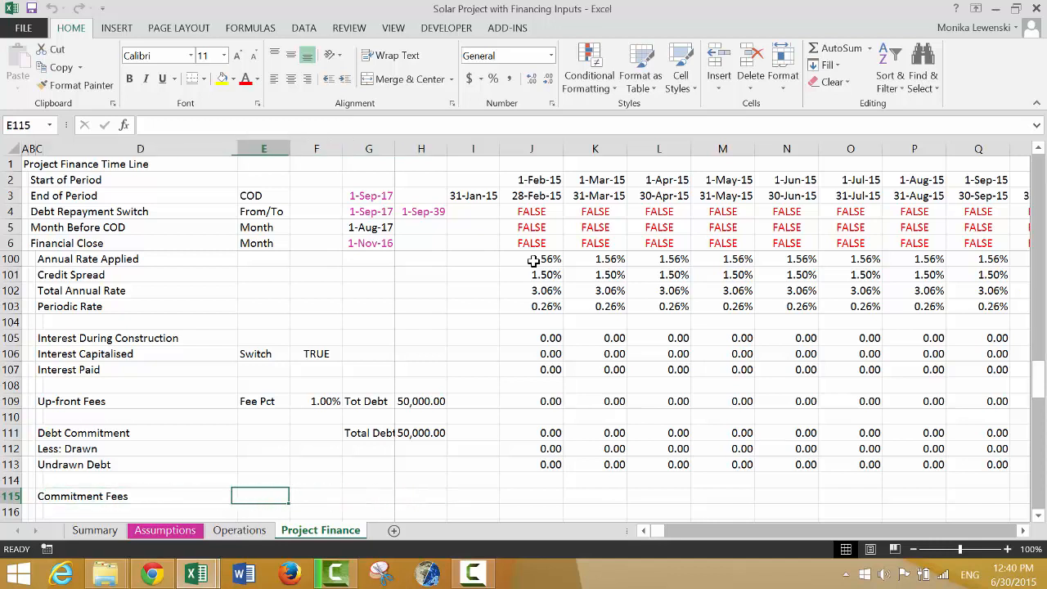
{"action": "type", "text": "Ann Pct"}
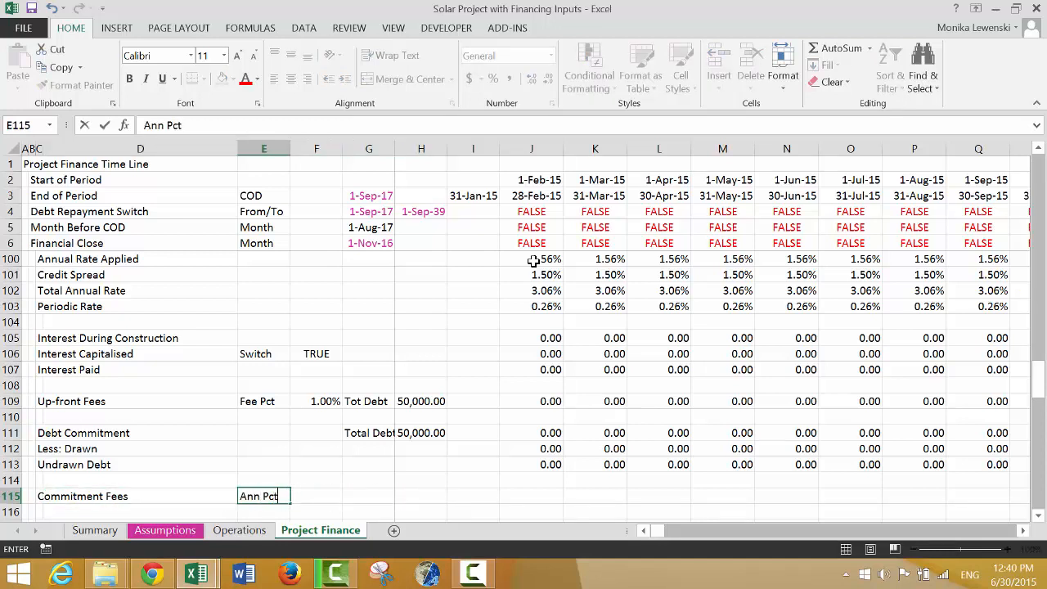
{"action": "key", "text": "Return"}
Step: Link the annual commitment fee percentage in F115 to the Commitment Fee input with =Assumptions!F170
{"action": "key", "text": "Up"}
{"action": "key", "text": "Right"}
{"action": "type", "text": "="}
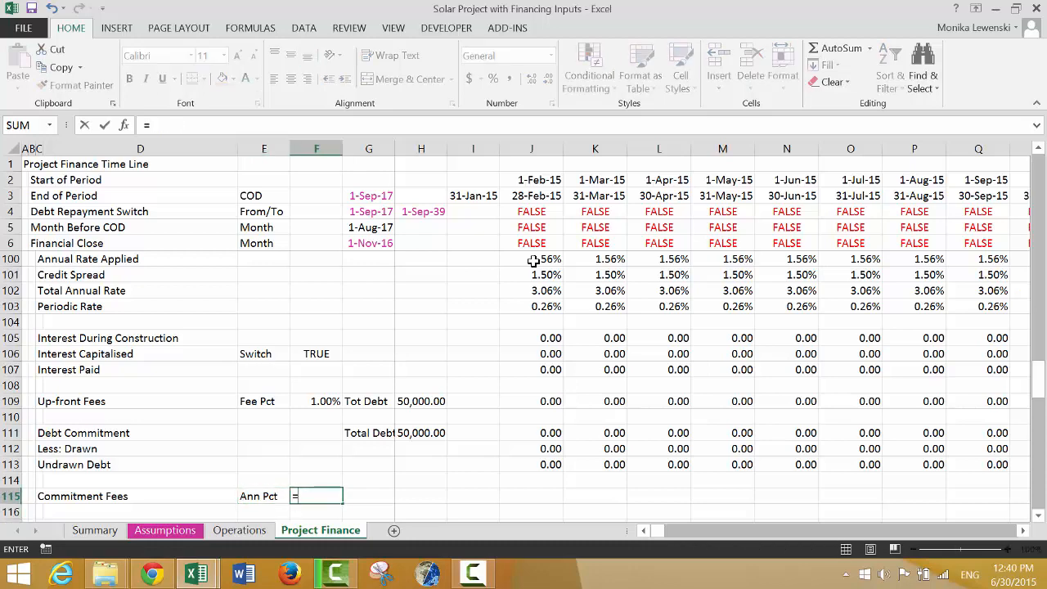
{"action": "key", "text": "ctrl+Page_Up"}
{"action": "key", "text": "ctrl+Page_Up"}
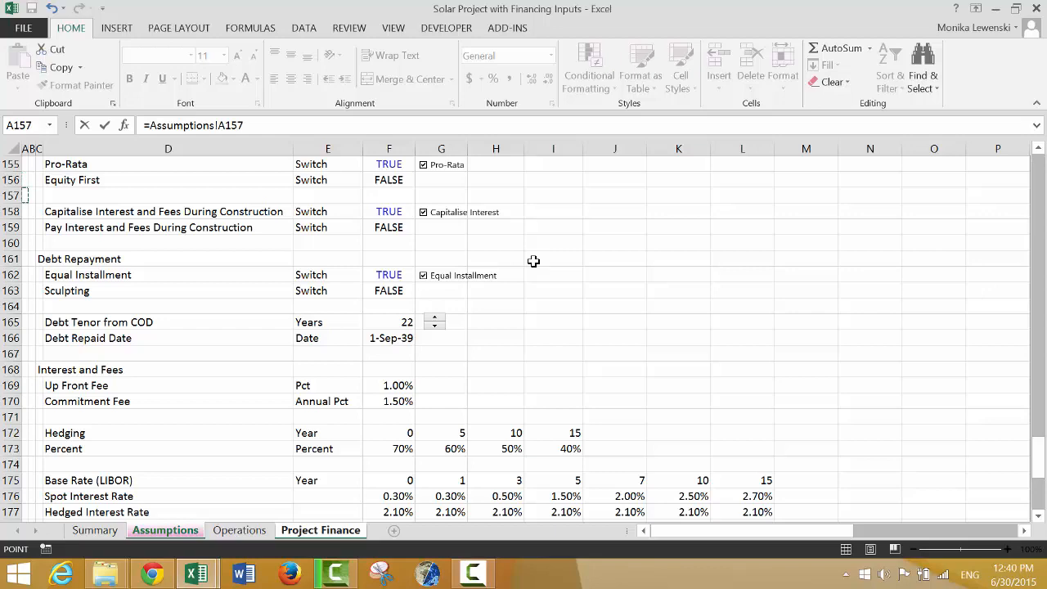
{"action": "key", "text": "Right"}
{"action": "key", "text": "Right"}
{"action": "key", "text": "Right"}
{"action": "key", "text": "Right"}
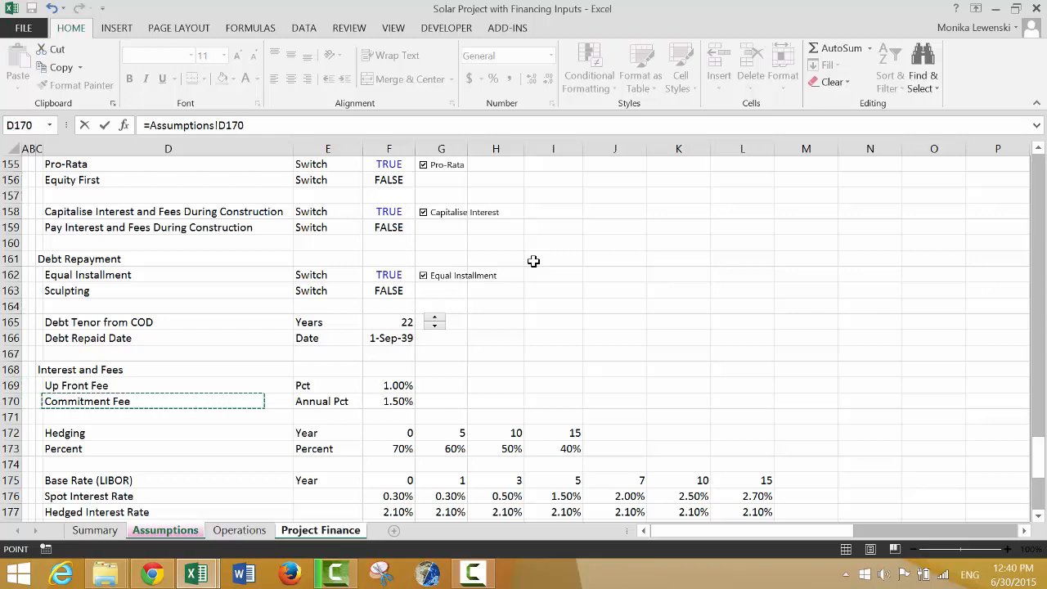
{"action": "key", "text": "ctrl+Return"}
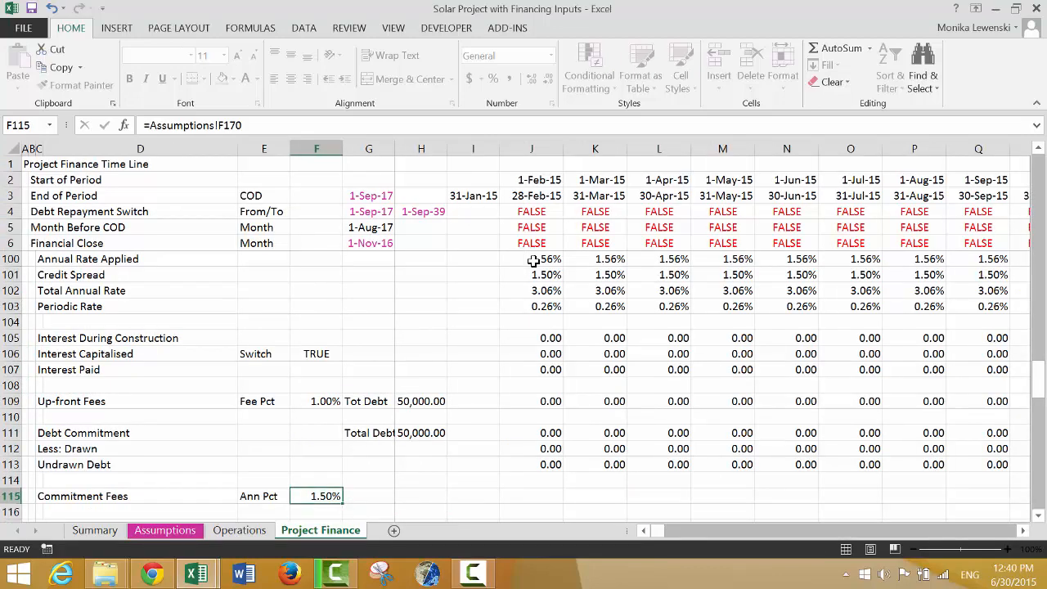
Step: Calculate the monthly commitment fee rate in G115 with =F115/12 and show it as a percentage with two decimals
{"action": "key", "text": "Right"}
{"action": "type", "text": "="}
{"action": "key", "text": "Left"}
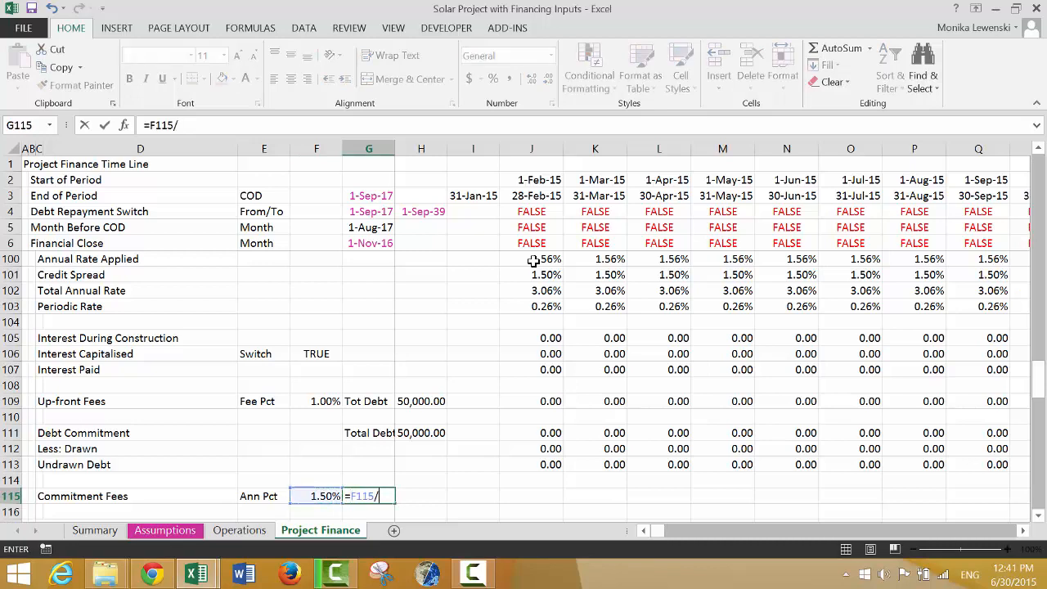
{"action": "key", "text": "Return"}
{"action": "key", "text": "Up"}
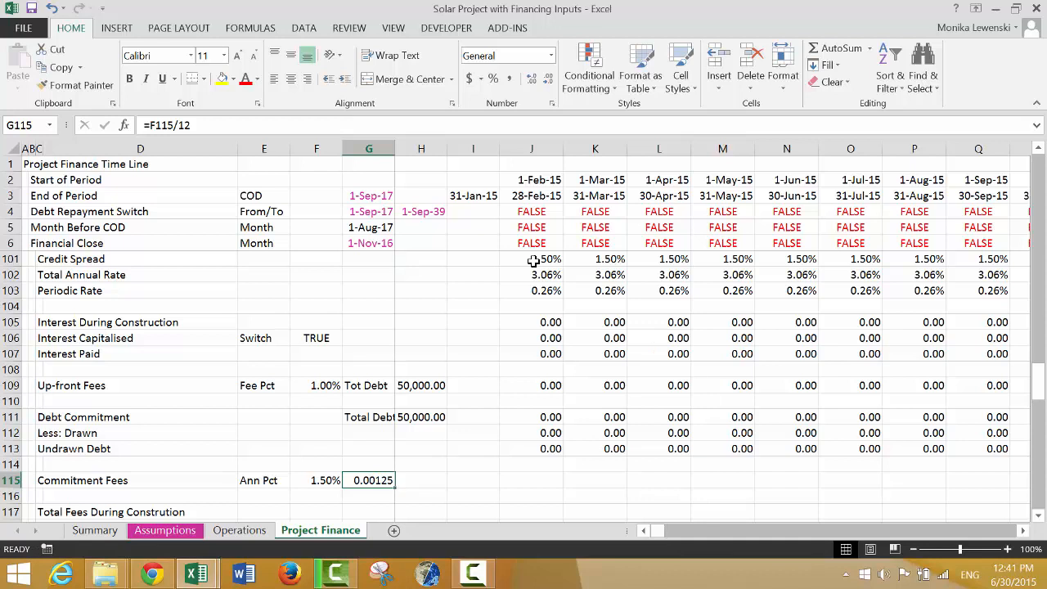
Step: Build the Commitment Fees formula in J115, multiplying the fixed monthly rate $G$115 by the undrawn debt in J113
{"action": "key", "text": "Right"}
{"action": "key", "text": "Right"}
{"action": "key", "text": "Right"}
{"action": "type", "text": "="}
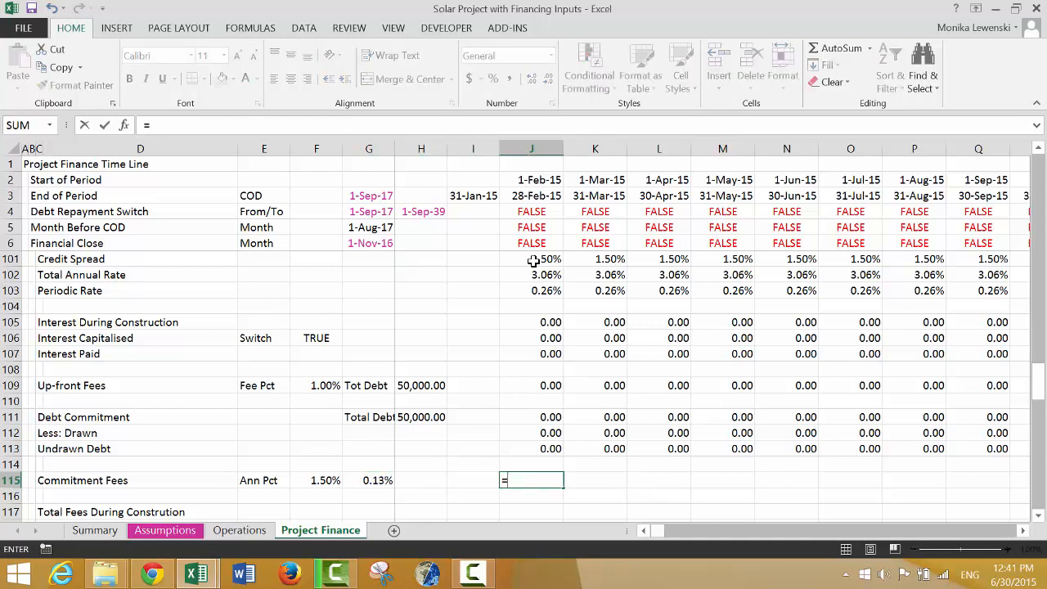
{"action": "key", "text": "Left"}
{"action": "key", "text": "Left"}
{"action": "key", "text": "Left"}
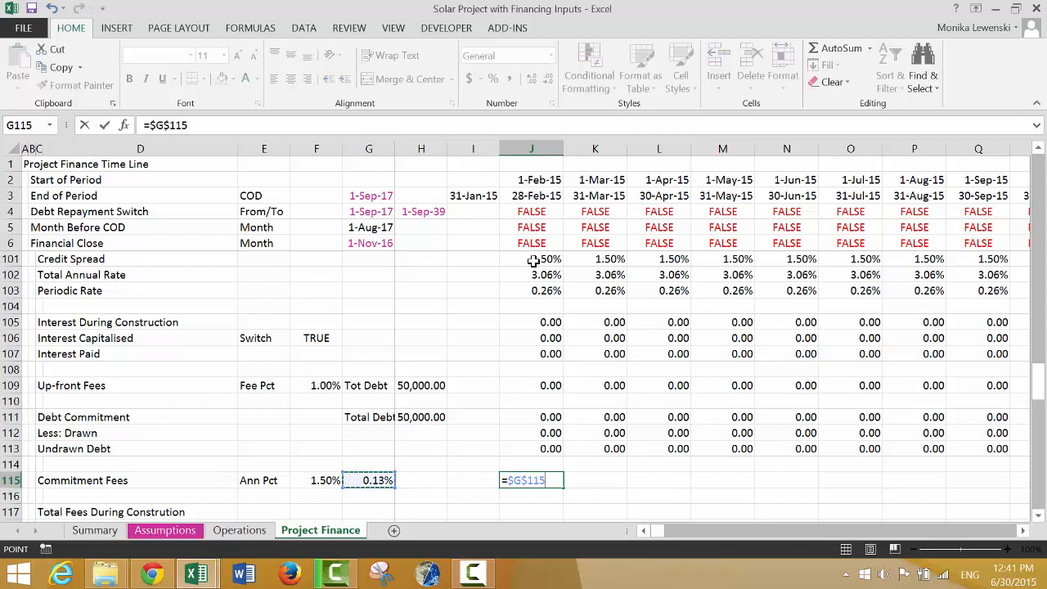
{"action": "key", "text": "Up"}
{"action": "key", "text": "Up"}
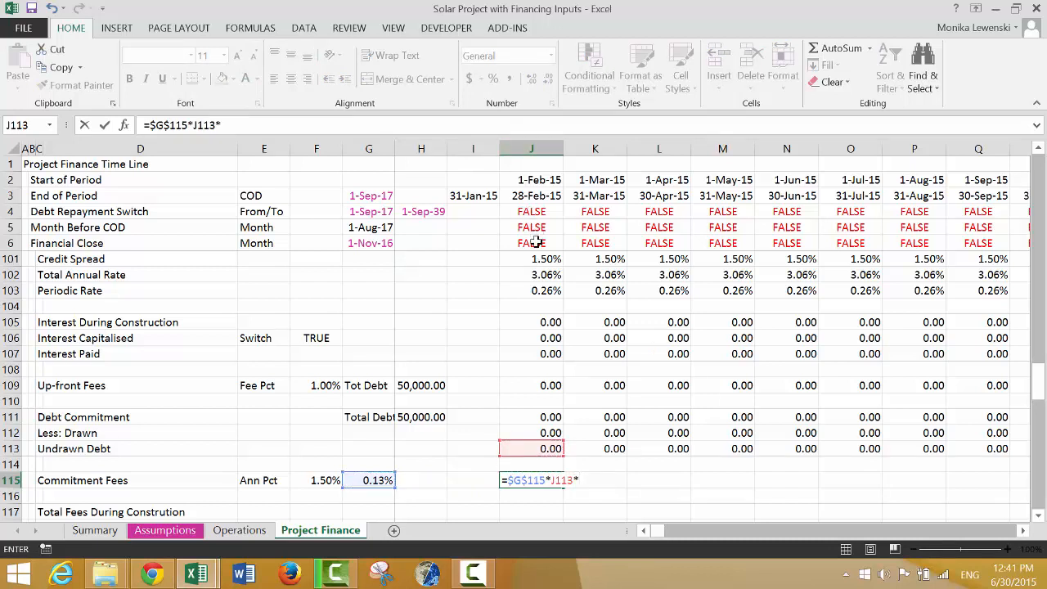
Step: Complete the Commitment Fees formula in J115 as =$G$115*J113*J7 and copy it across the timeline
{"action": "left_click", "coordinate": [536, 242]}
{"action": "key", "text": "Down"}
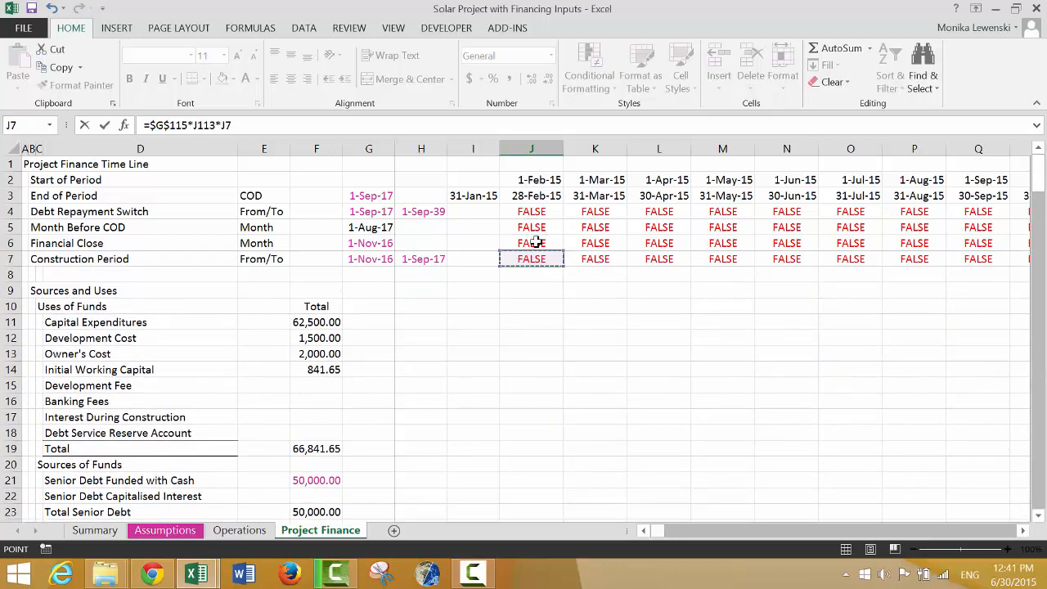
{"action": "key", "text": "Return"}
{"action": "key", "text": "Return"}
{"action": "key", "text": "Up"}
{"action": "key", "text": "Up"}
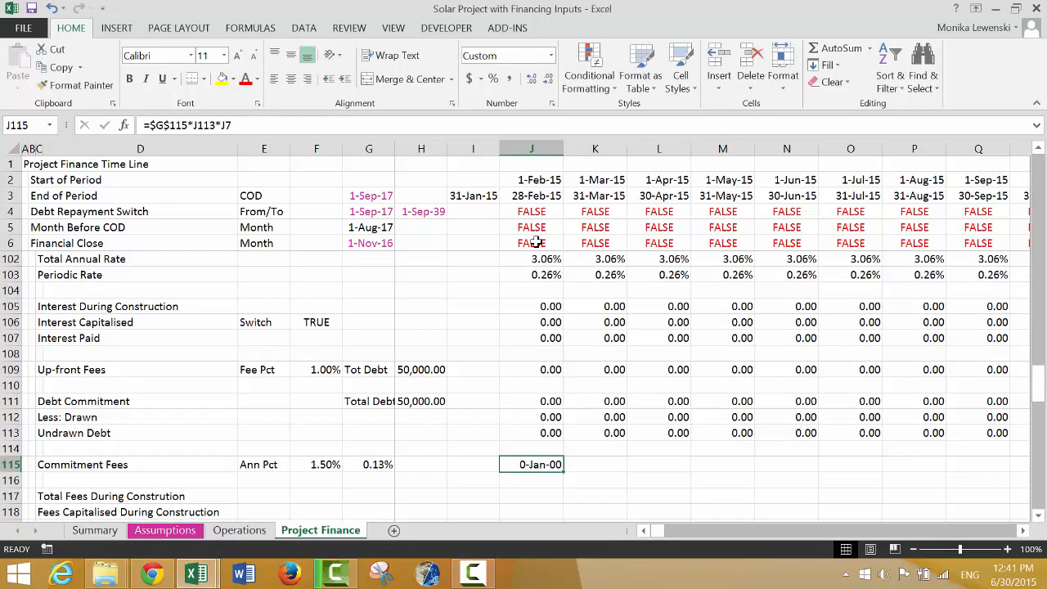
{"action": "key", "text": "ctrl+shift+r"}
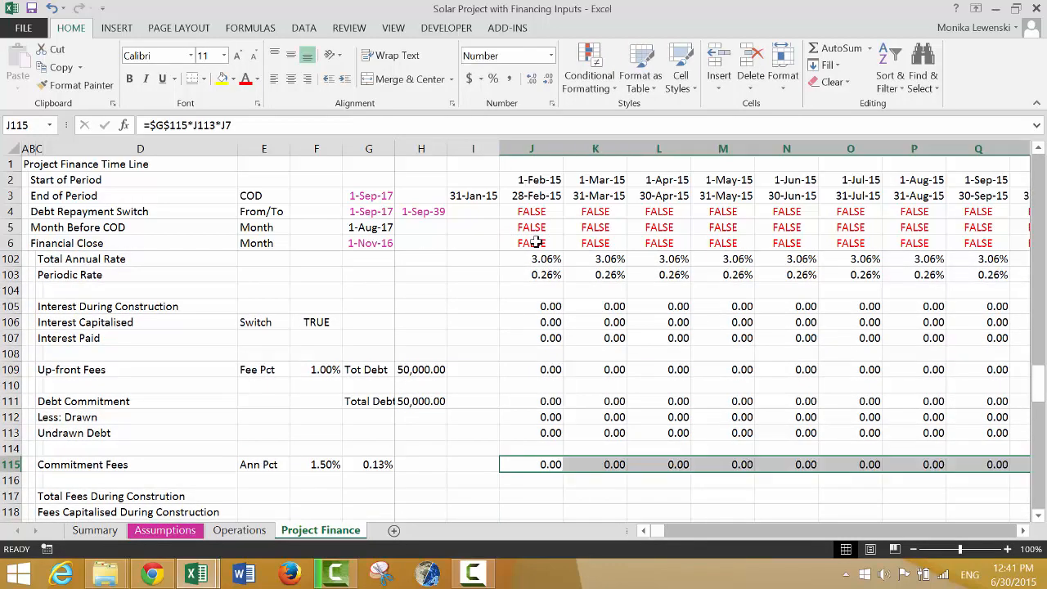
Step: Examine the monthly commitment fees and undrawn debt through the construction period up to August 2017
{"action": "key", "text": "Right"}
{"action": "key", "text": "Right"}
{"action": "key", "text": "Right"}
{"action": "key", "text": "Right"}
{"action": "key", "text": "Right"}
{"action": "key", "text": "Right"}
{"action": "key", "text": "Right"}
{"action": "key", "text": "Right"}
{"action": "key", "text": "Right"}
{"action": "key", "text": "Right"}
{"action": "key", "text": "Right"}
{"action": "key", "text": "Right"}
{"action": "key", "text": "Right"}
{"action": "key", "text": "Right"}
{"action": "key", "text": "Right"}
{"action": "key", "text": "Right"}
{"action": "key", "text": "Right"}
{"action": "key", "text": "Right"}
{"action": "key", "text": "Right"}
{"action": "key", "text": "Right"}
{"action": "key", "text": "Right"}
{"action": "key", "text": "Right"}
{"action": "key", "text": "Right"}
{"action": "key", "text": "Right"}
{"action": "key", "text": "Right"}
{"action": "key", "text": "Right"}
{"action": "key", "text": "Right"}
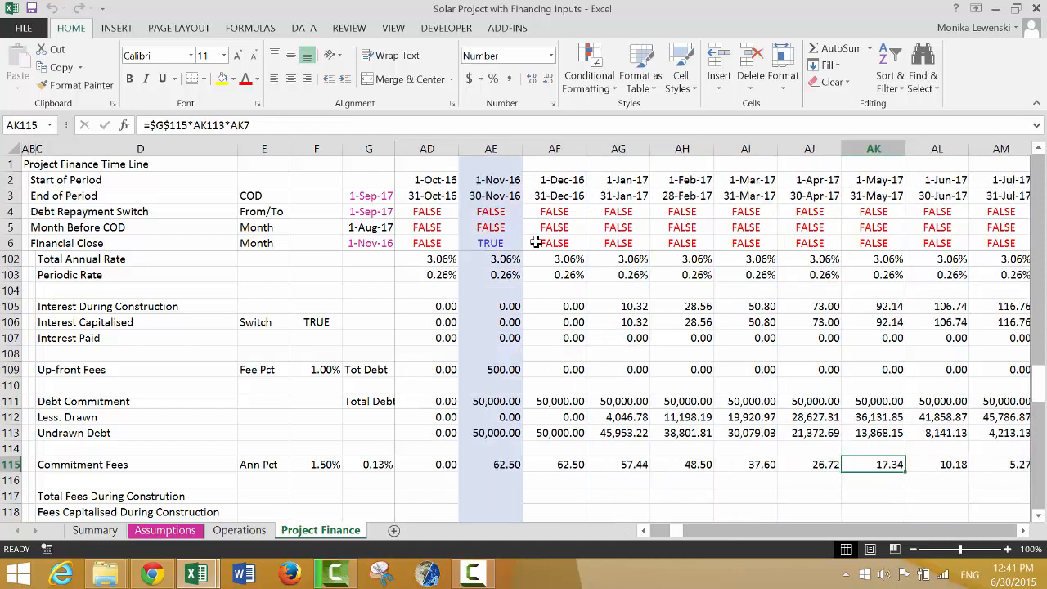
{"action": "key", "text": "Left"}
{"action": "key", "text": "Left"}
{"action": "key", "text": "Left"}
{"action": "key", "text": "Left"}
{"action": "key", "text": "Left"}
{"action": "key", "text": "Right"}
{"action": "key", "text": "Right"}
{"action": "key", "text": "Right"}
{"action": "key", "text": "Right"}
{"action": "key", "text": "Right"}
{"action": "key", "text": "Right"}
{"action": "key", "text": "Right"}
{"action": "key", "text": "Right"}
{"action": "key", "text": "Right"}
{"action": "key", "text": "Right"}
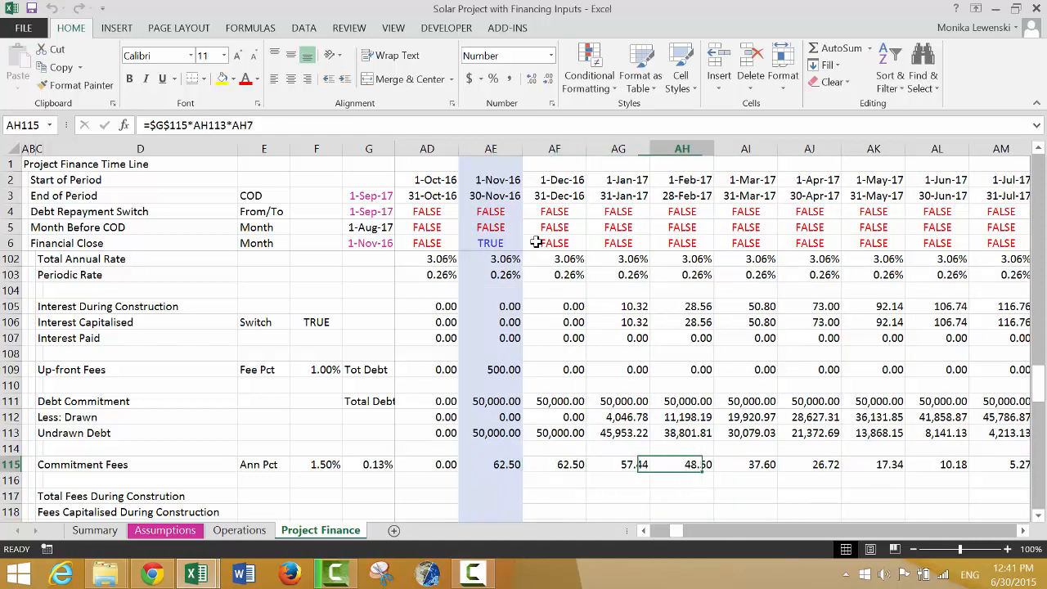
{"action": "key", "text": "Left"}
{"action": "key", "text": "Left"}
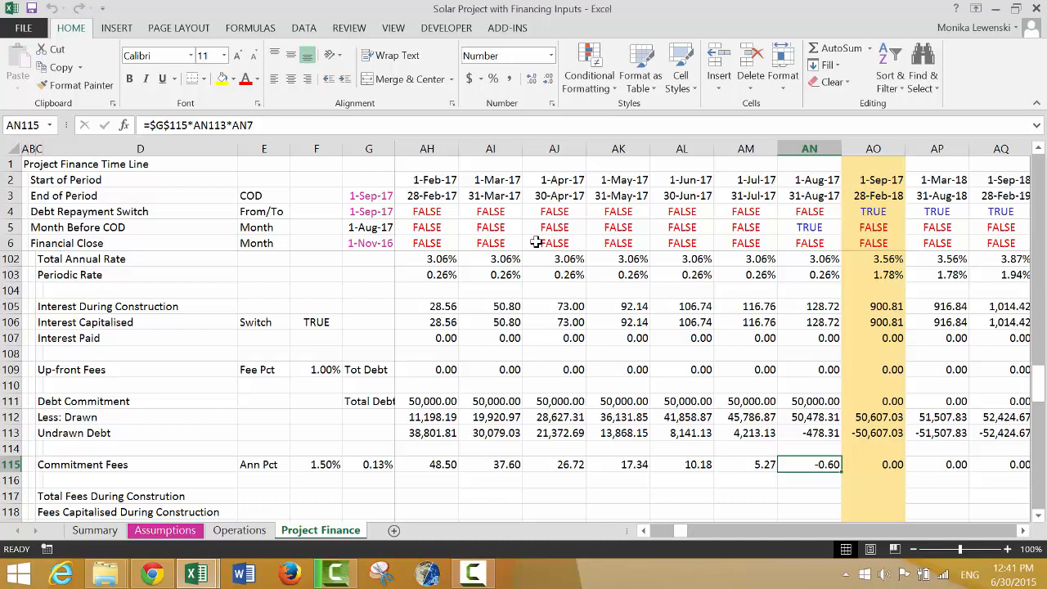
{"action": "key", "text": "Up"}
{"action": "key", "text": "Up"}
{"action": "key", "text": "Up"}
{"action": "key", "text": "Up"}
{"action": "key", "text": "Up"}
{"action": "key", "text": "Up"}
{"action": "key", "text": "Up"}
{"action": "key", "text": "Up"}
{"action": "key", "text": "Up"}
{"action": "key", "text": "Up"}
{"action": "key", "text": "Up"}
{"action": "key", "text": "Up"}
{"action": "key", "text": "Up"}
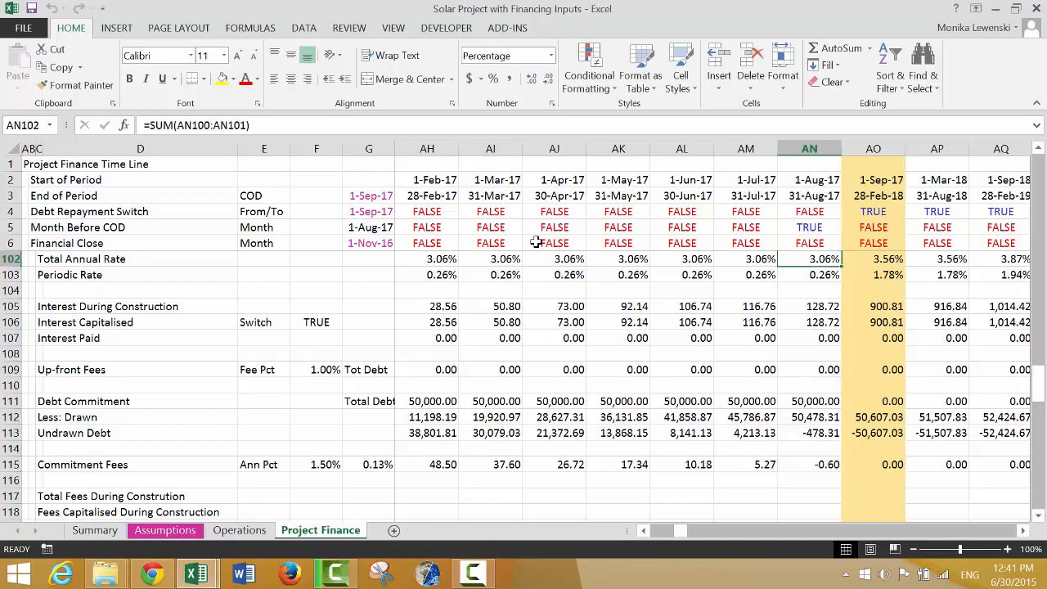
Step: Turn off the Capitalise Interest switch for interest and fees during construction on the Assumptions sheet
{"action": "key", "text": "ctrl+Page_Up"}
{"action": "key", "text": "ctrl+Page_Up"}
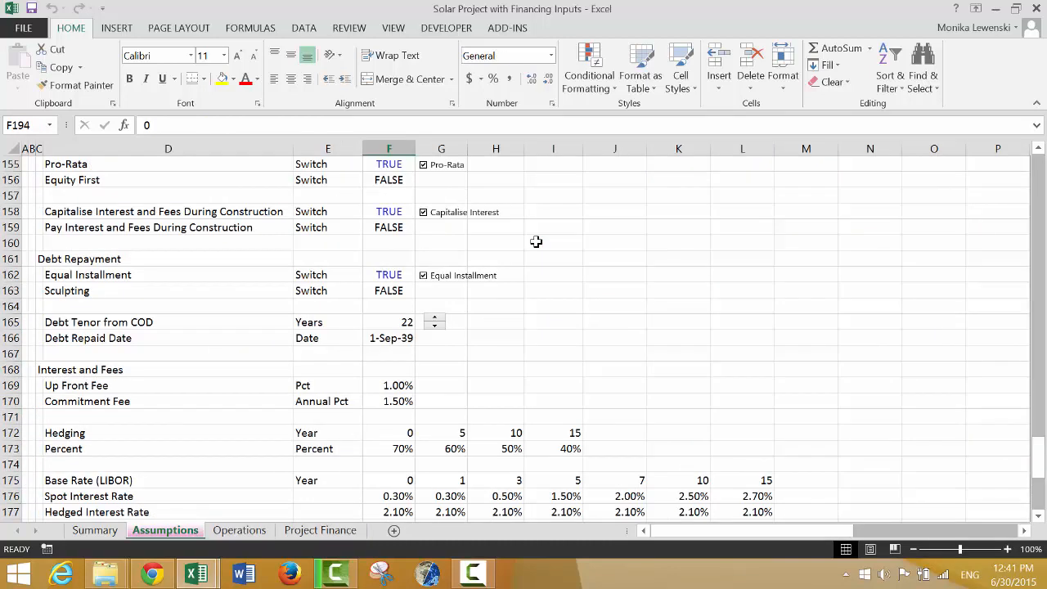
{"action": "key", "text": "Left"}
{"action": "key", "text": "Left"}
{"action": "key", "text": "Up"}
{"action": "key", "text": "Up"}
{"action": "key", "text": "Up"}
{"action": "key", "text": "Up"}
{"action": "key", "text": "Up"}
{"action": "key", "text": "Up"}
{"action": "key", "text": "Up"}
{"action": "key", "text": "Up"}
{"action": "key", "text": "Up"}
{"action": "key", "text": "Up"}
{"action": "key", "text": "Up"}
{"action": "key", "text": "Up"}
{"action": "key", "text": "Up"}
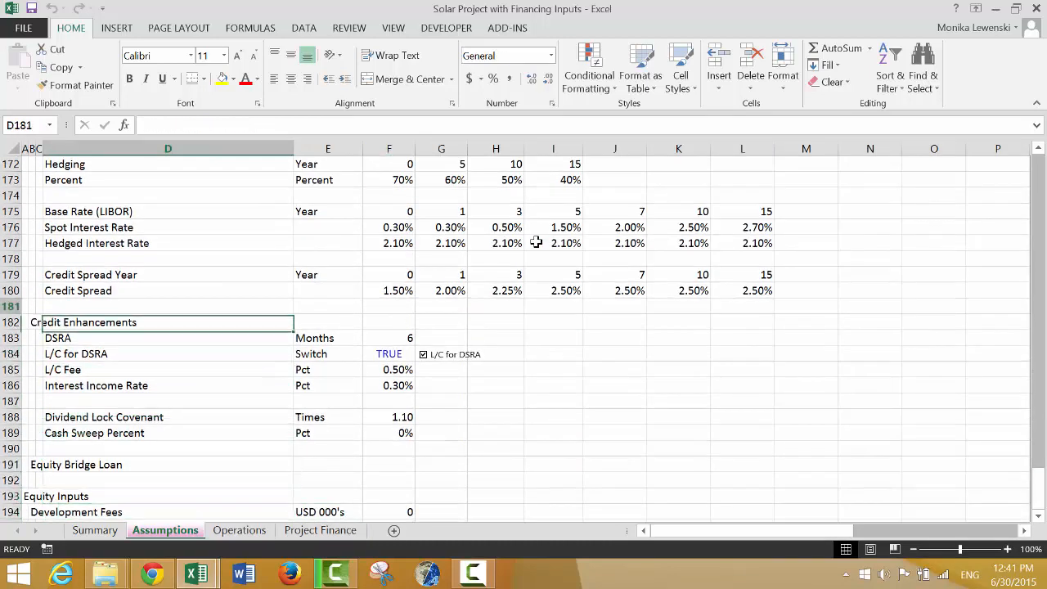
{"action": "key", "text": "Up"}
{"action": "key", "text": "Up"}
{"action": "key", "text": "Up"}
{"action": "key", "text": "Up"}
{"action": "key", "text": "Up"}
{"action": "key", "text": "Up"}
{"action": "key", "text": "Up"}
{"action": "key", "text": "Up"}
{"action": "key", "text": "Up"}
{"action": "key", "text": "Up"}
{"action": "key", "text": "Up"}
{"action": "key", "text": "Up"}
{"action": "key", "text": "Up"}
{"action": "key", "text": "Up"}
{"action": "key", "text": "Up"}
{"action": "key", "text": "Up"}
{"action": "key", "text": "Up"}
{"action": "key", "text": "Up"}
{"action": "key", "text": "Up"}
{"action": "key", "text": "Up"}
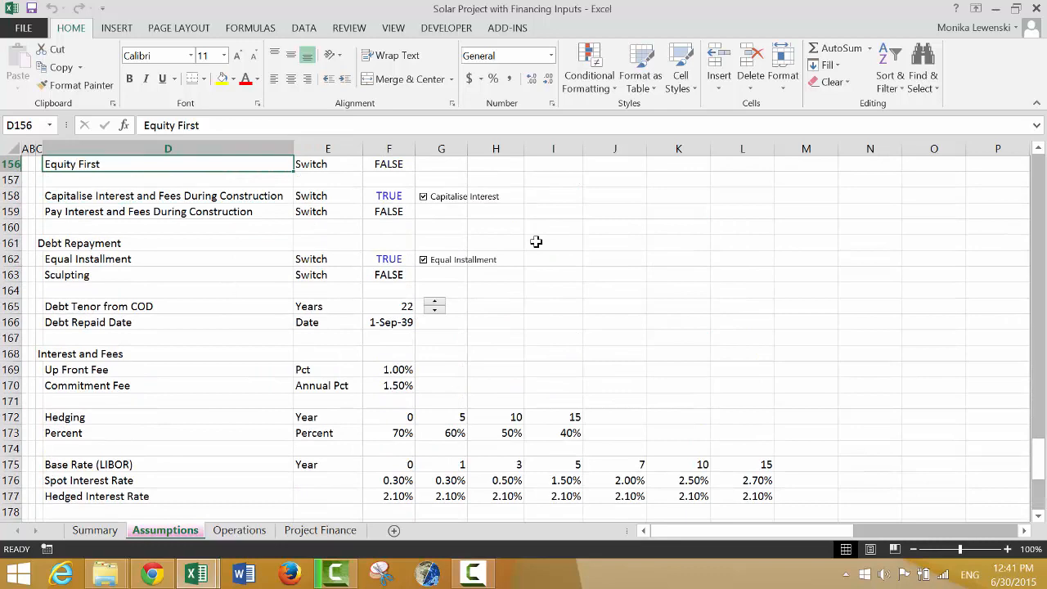
{"action": "key", "text": "Down"}
{"action": "key", "text": "Down"}
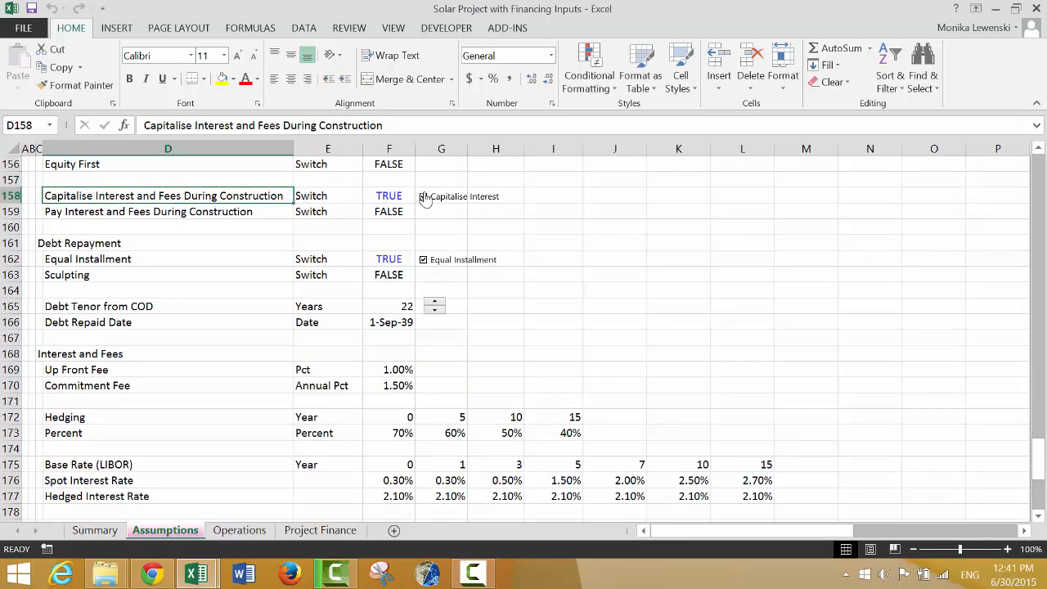
{"action": "left_click", "coordinate": [423, 197]}
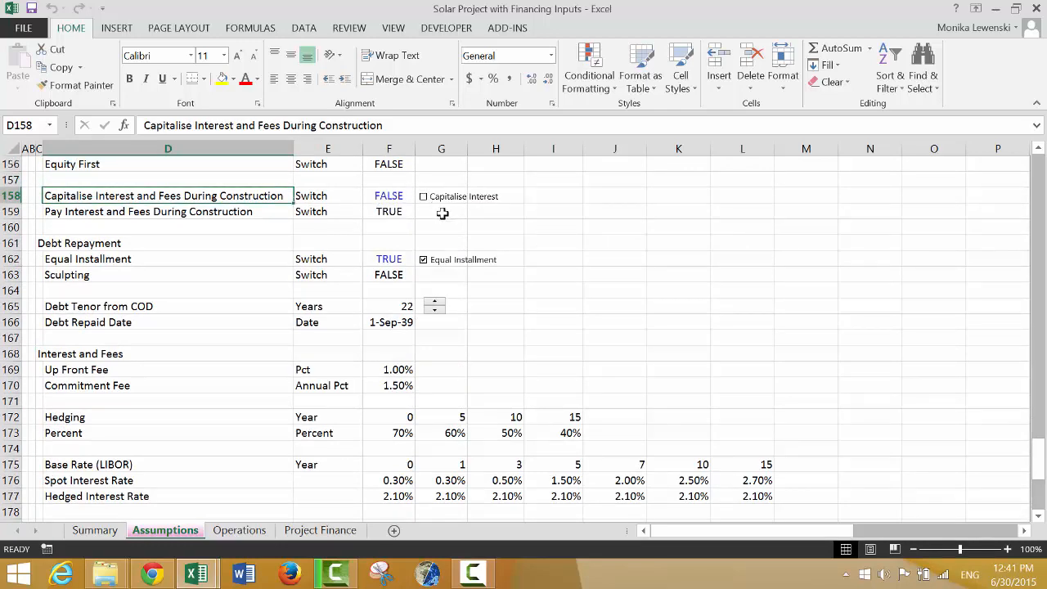
Step: Check the August 2017 undrawn debt and commitment fee on the Project Finance sheet with capitalised interest switched off
{"action": "key", "text": "ctrl+Page_Down"}
{"action": "key", "text": "Right"}
{"action": "key", "text": "Right"}
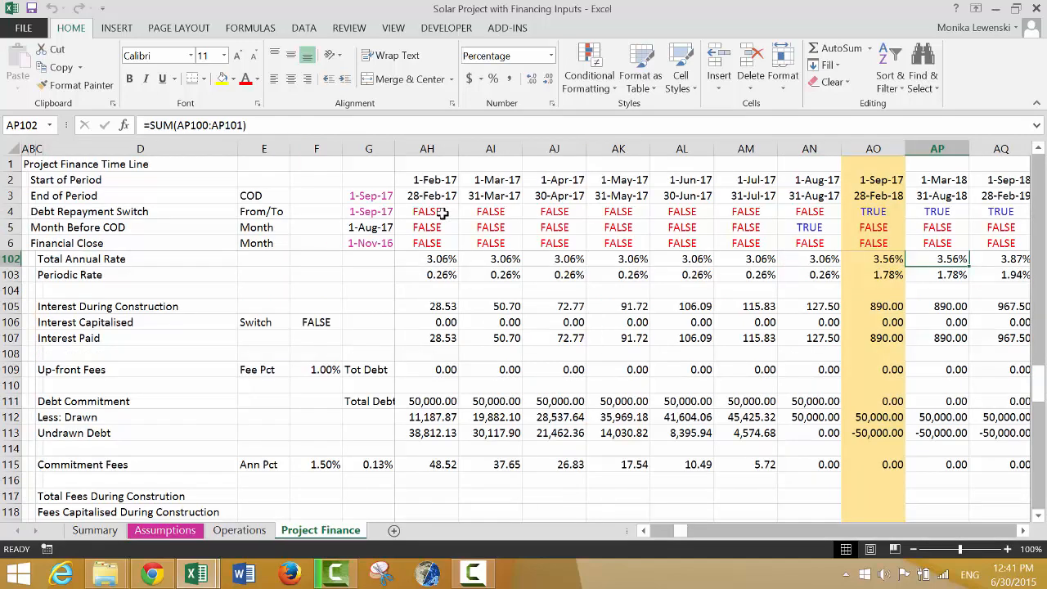
{"action": "key", "text": "Down"}
{"action": "key", "text": "Down"}
{"action": "key", "text": "Down"}
{"action": "key", "text": "Down"}
{"action": "key", "text": "Down"}
{"action": "key", "text": "Down"}
{"action": "key", "text": "Down"}
{"action": "key", "text": "Down"}
{"action": "key", "text": "Down"}
{"action": "key", "text": "Down"}
{"action": "key", "text": "Down"}
{"action": "key", "text": "Down"}
{"action": "key", "text": "Down"}
{"action": "key", "text": "Left"}
{"action": "key", "text": "Left"}
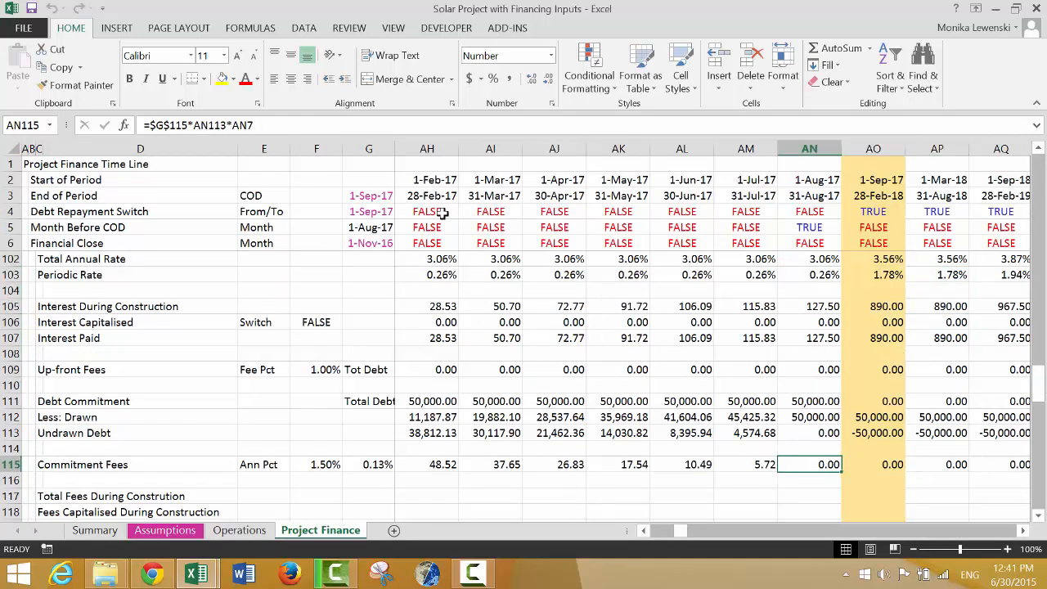
{"action": "key", "text": "Right"}
{"action": "key", "text": "Right"}
{"action": "key", "text": "ctrl+Right"}
{"action": "key", "text": "ctrl+Left"}
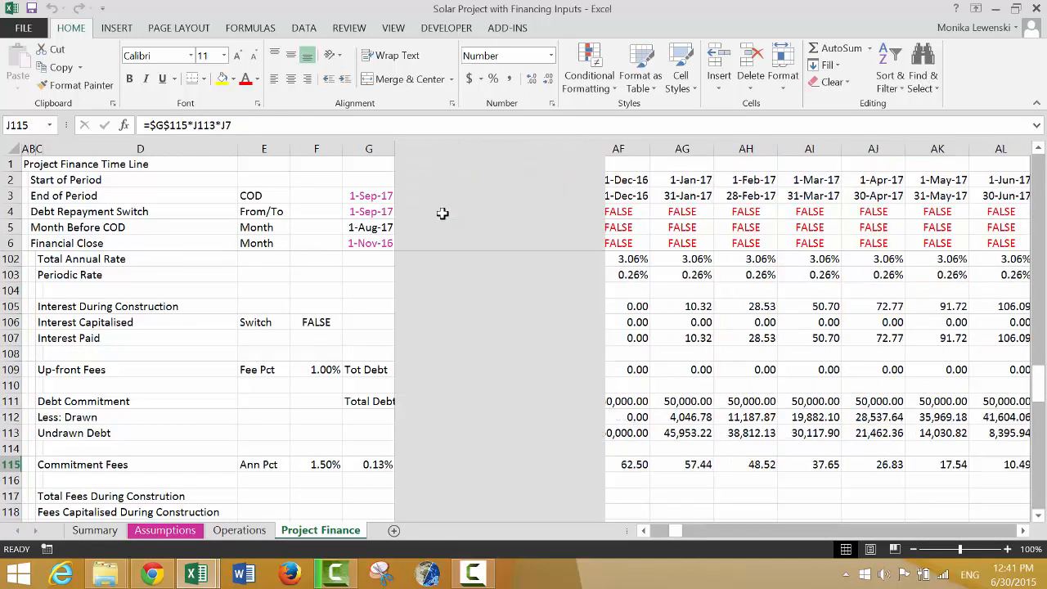
Step: Calculate Total Fees During Construction in J117 as commitment fees plus up-front fees, =J115+J109
{"action": "key", "text": "Left"}
{"action": "key", "text": "Left"}
{"action": "key", "text": "Home"}
{"action": "key", "text": "Down"}
{"action": "key", "text": "Down"}
{"action": "key", "text": "Down"}
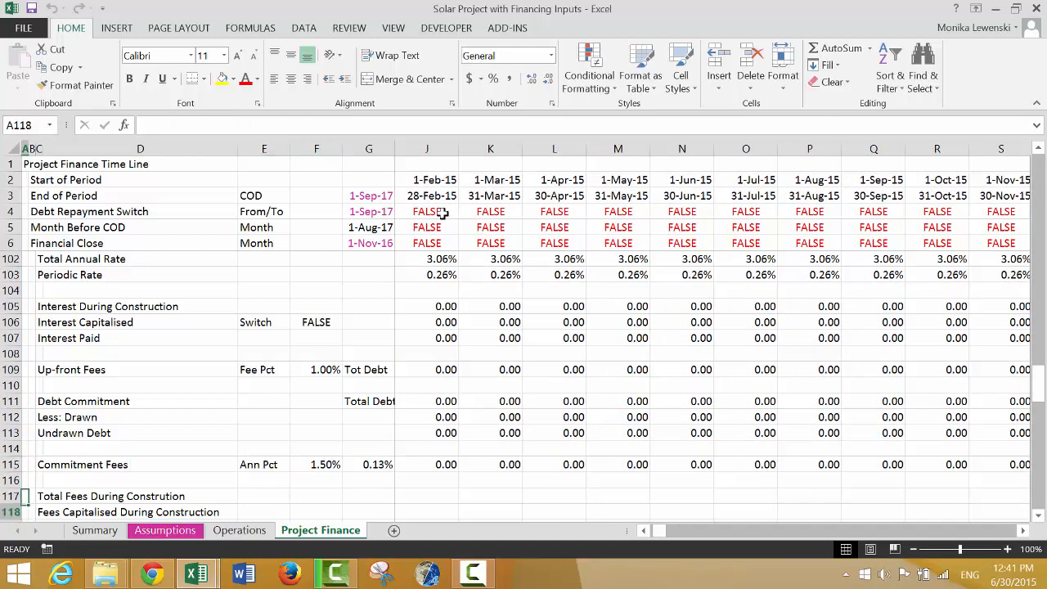
{"action": "key", "text": "Up"}
{"action": "key", "text": "Right"}
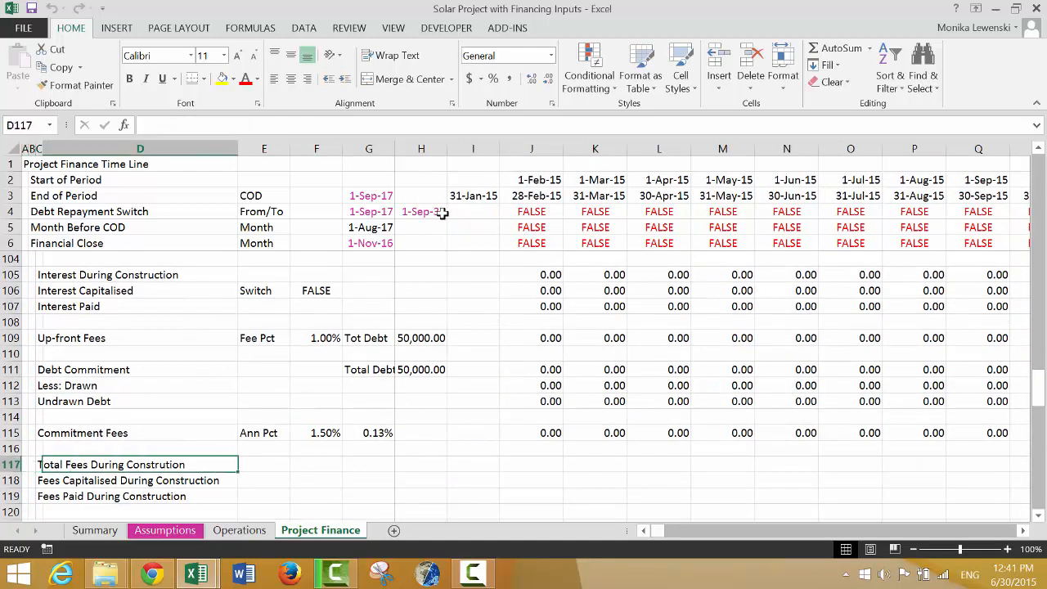
{"action": "key", "text": "Right"}
{"action": "key", "text": "Right"}
{"action": "key", "text": "Right"}
{"action": "key", "text": "Right"}
{"action": "key", "text": "Right"}
{"action": "key", "text": "Right"}
{"action": "type", "text": "="}
{"action": "key", "text": "Up"}
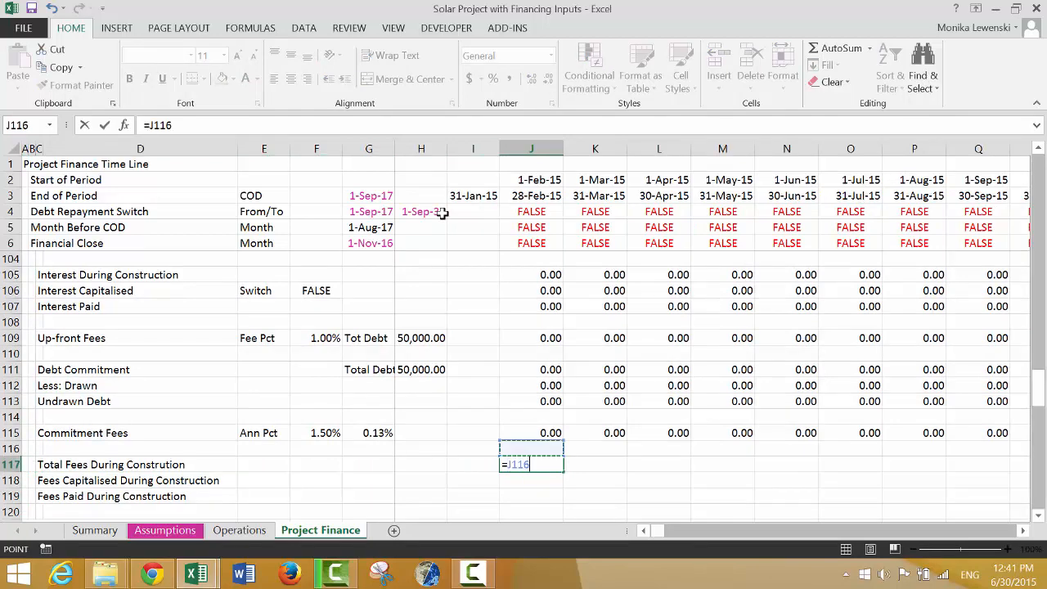
{"action": "key", "text": "Up"}
{"action": "type", "text": "+"}
{"action": "key", "text": "Up"}
{"action": "key", "text": "Up"}
{"action": "key", "text": "Up"}
{"action": "key", "text": "Up"}
{"action": "key", "text": "Up"}
{"action": "key", "text": "Up"}
{"action": "key", "text": "Up"}
{"action": "key", "text": "Up"}
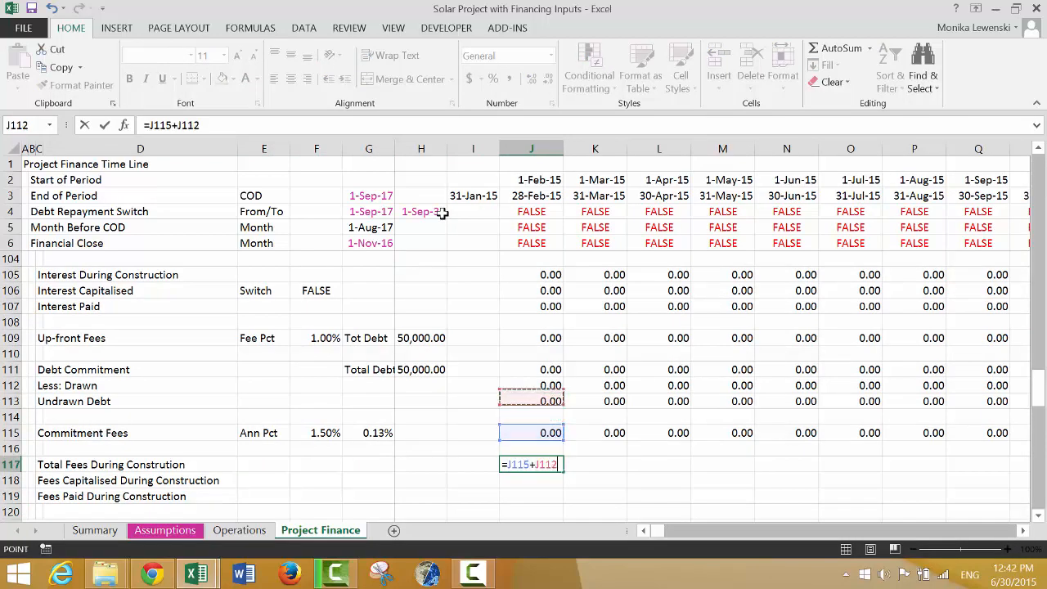
{"action": "key", "text": "Return"}
{"action": "key", "text": "Up"}
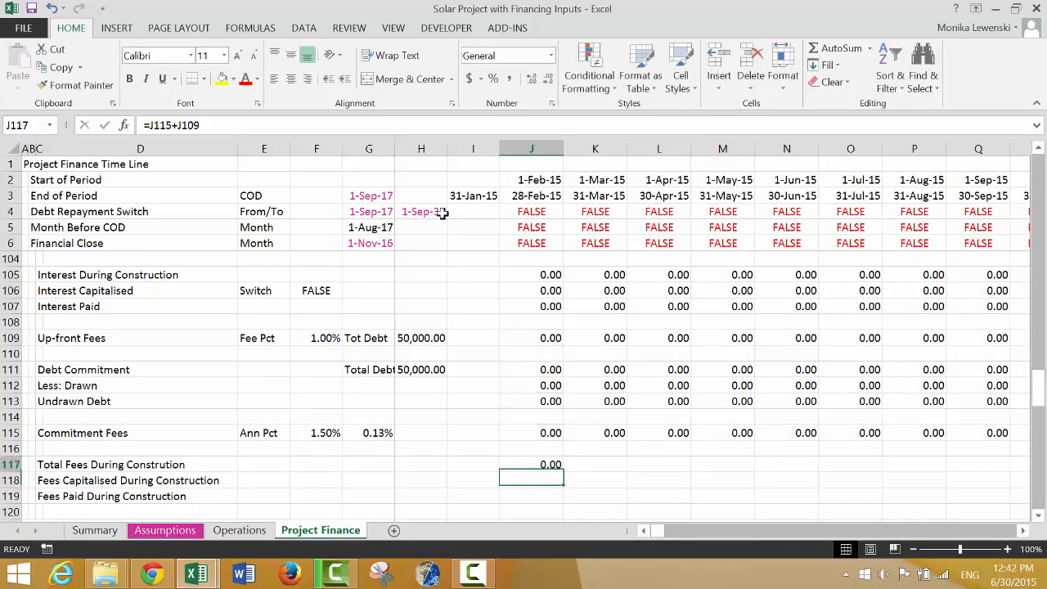
Step: Copy the J117 total fees formula across the monthly timeline
{"action": "key", "text": "ctrl+shift+Right"}
{"action": "key", "text": "ctrl+shift+Left"}
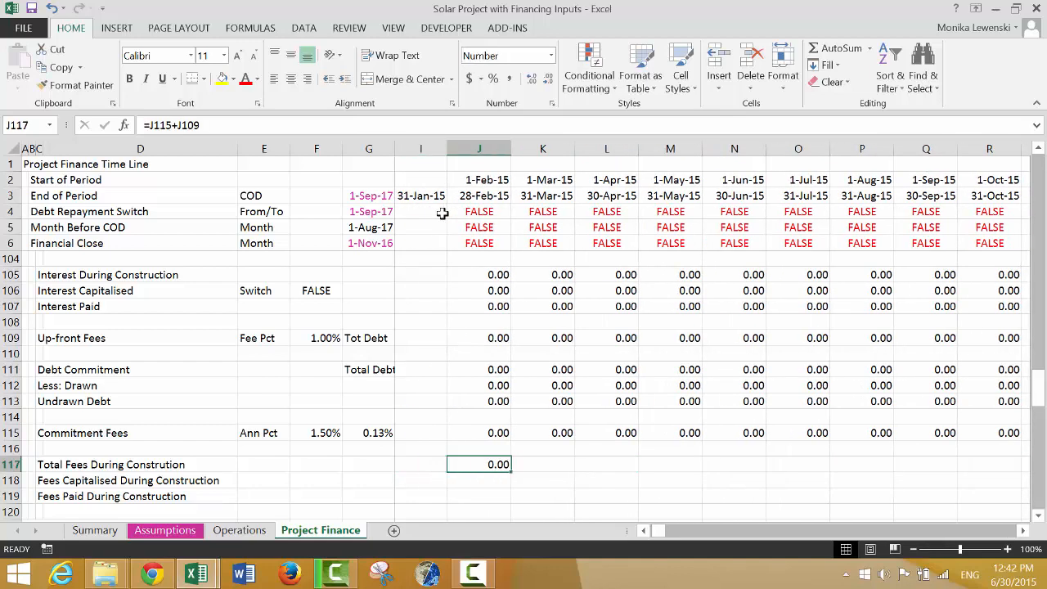
{"action": "key", "text": "ctrl+shift+Right"}
{"action": "key", "text": "ctrl+BackSpace"}
{"action": "key", "text": "ctrl+r"}
Step: Label E118 as Switch and link F118 to the Interest Capitalised switch in F106 on the Fees Capitalised During Construction row
{"action": "key", "text": "Down"}
{"action": "key", "text": "Left"}
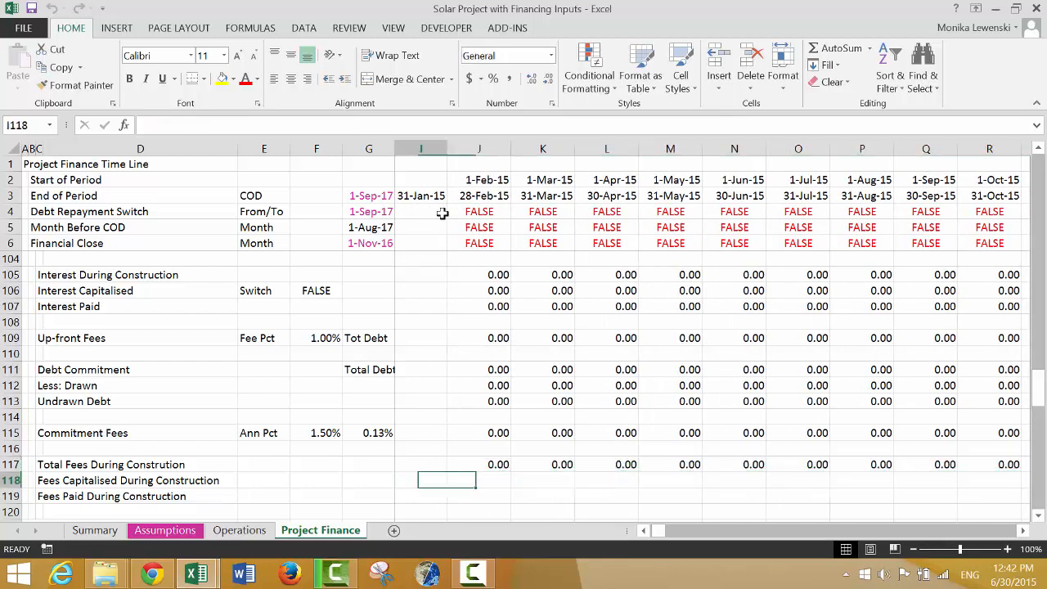
{"action": "key", "text": "Left"}
{"action": "key", "text": "Left"}
{"action": "key", "text": "Left"}
{"action": "key", "text": "Left"}
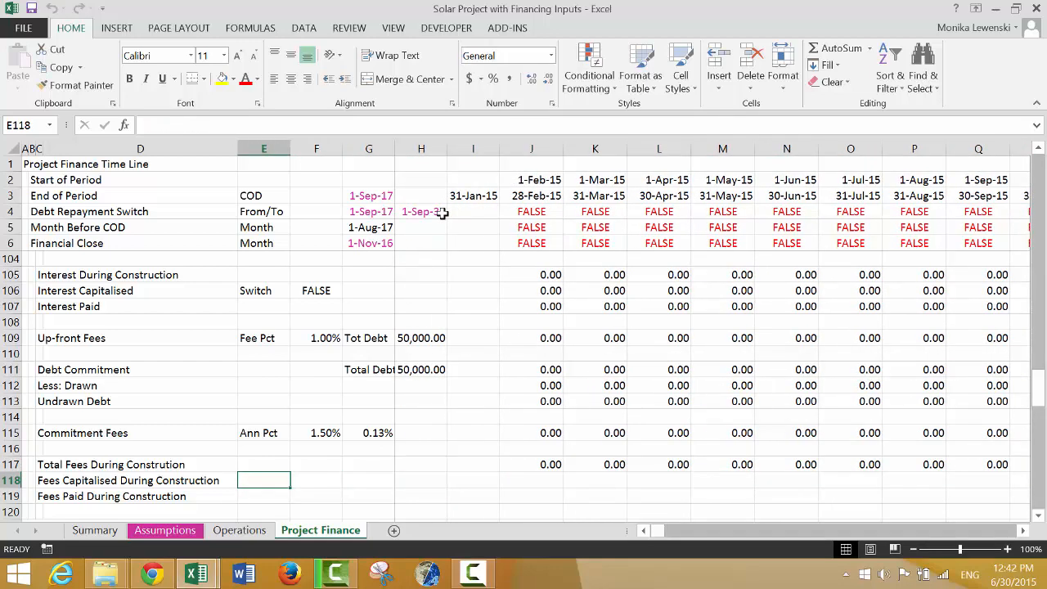
{"action": "type", "text": "Switch"}
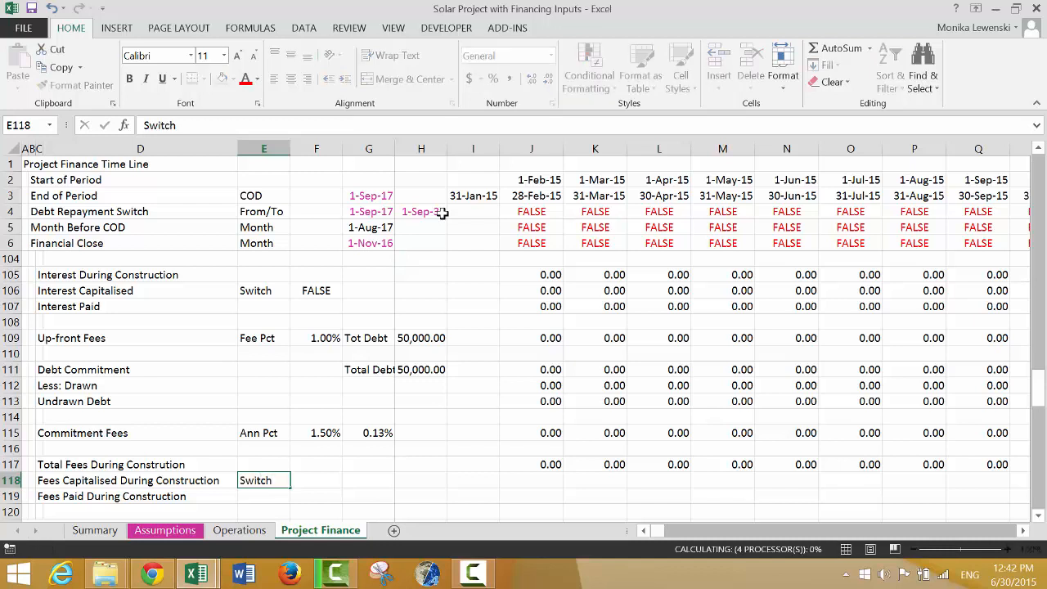
{"action": "key", "text": "Return"}
{"action": "key", "text": "Up"}
{"action": "key", "text": "Right"}
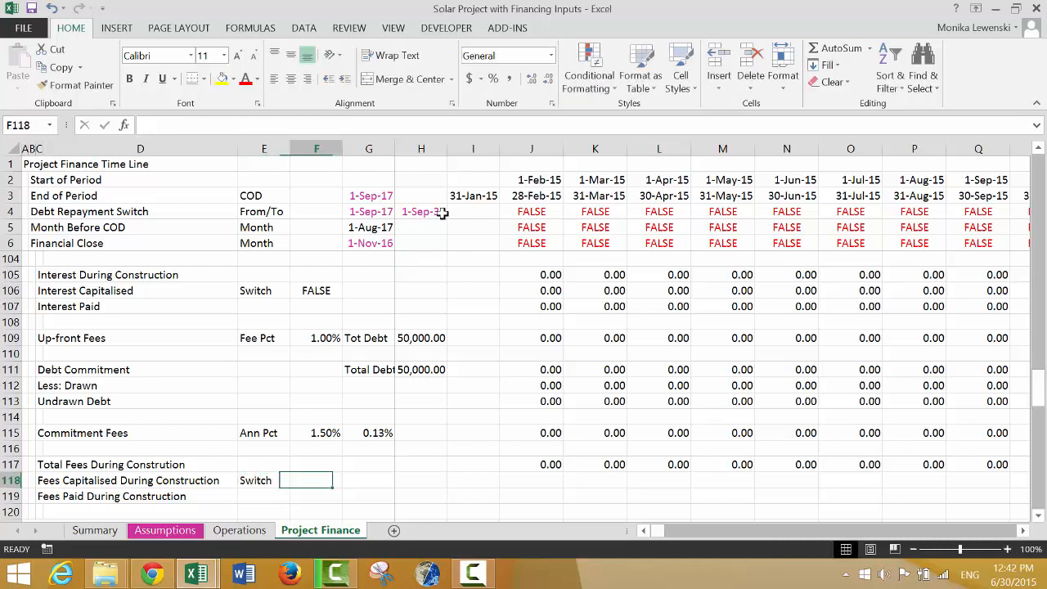
{"action": "type", "text": "="}
{"action": "left_click", "coordinate": [319, 293]}
{"action": "key", "text": "Return"}
{"action": "key", "text": "Return"}
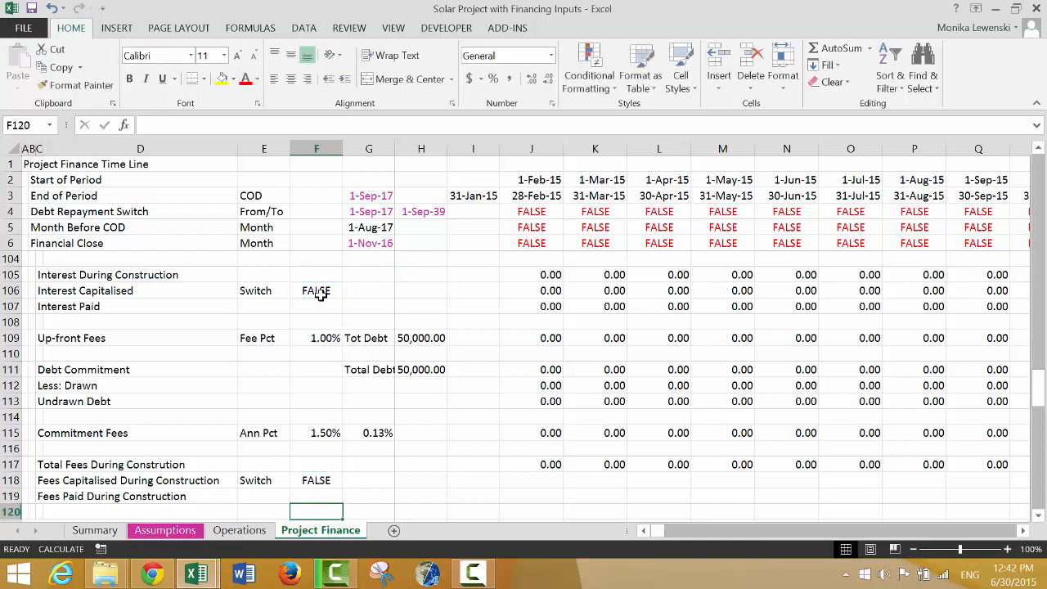
Step: Calculate Fees Capitalised During Construction in J118 as =$F$118*J117, formatted as a number with two decimals
{"action": "key", "text": "Up"}
{"action": "key", "text": "Up"}
{"action": "key", "text": "Right"}
{"action": "key", "text": "Right"}
{"action": "key", "text": "Right"}
{"action": "key", "text": "Right"}
{"action": "type", "text": "="}
{"action": "key", "text": "Left"}
{"action": "key", "text": "Left"}
{"action": "key", "text": "Left"}
{"action": "key", "text": "Left"}
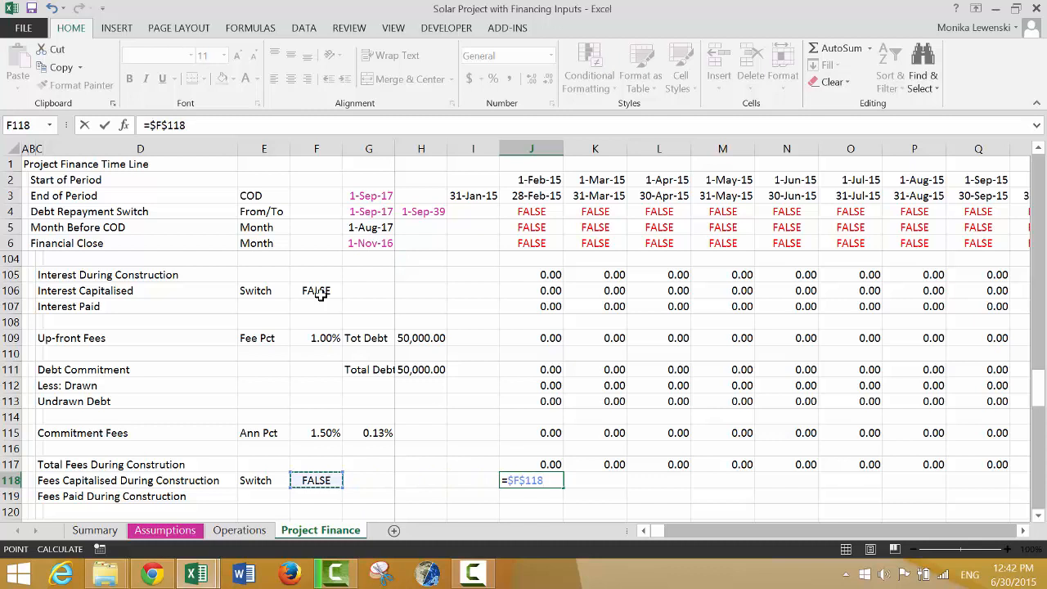
{"action": "type", "text": "*"}
{"action": "key", "text": "Up"}
{"action": "key", "text": "Left"}
{"action": "key", "text": "Right"}
{"action": "key", "text": "Return"}
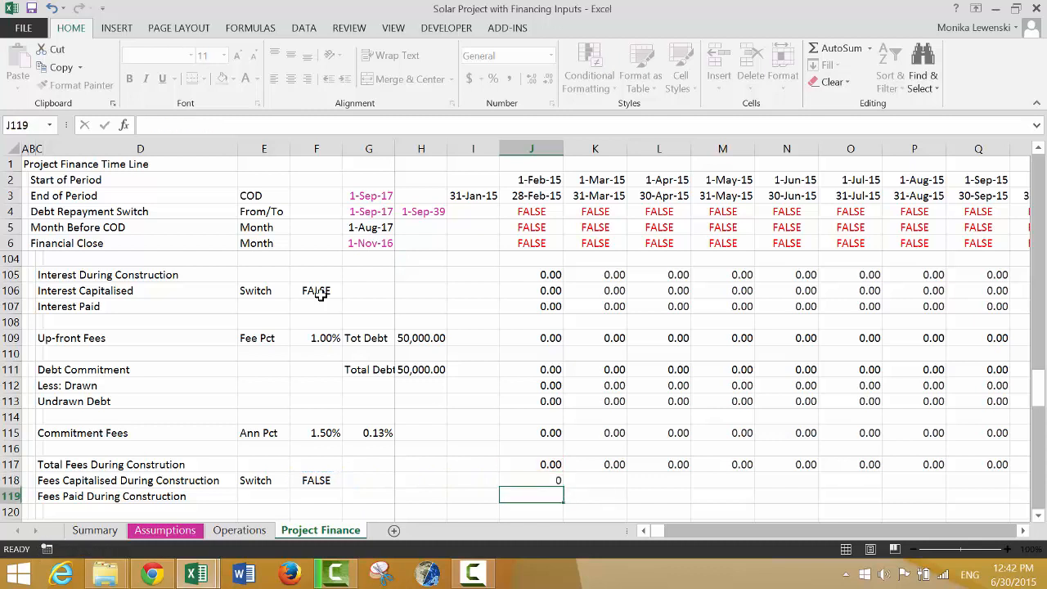
{"action": "key", "text": "Up"}
{"action": "key", "text": "ctrl+shift+1"}
Step: Calculate Fees Paid During Construction in J119 as =J117-J118
{"action": "key", "text": "Down"}
{"action": "type", "text": "="}
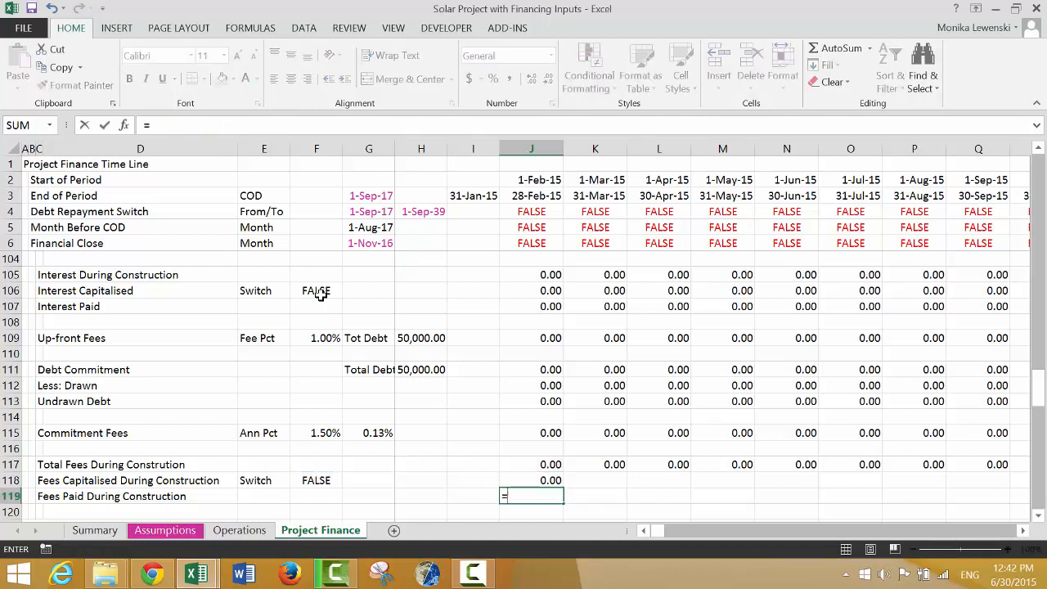
{"action": "key", "text": "Up"}
{"action": "key", "text": "Up"}
{"action": "type", "text": "-"}
{"action": "key", "text": "Up"}
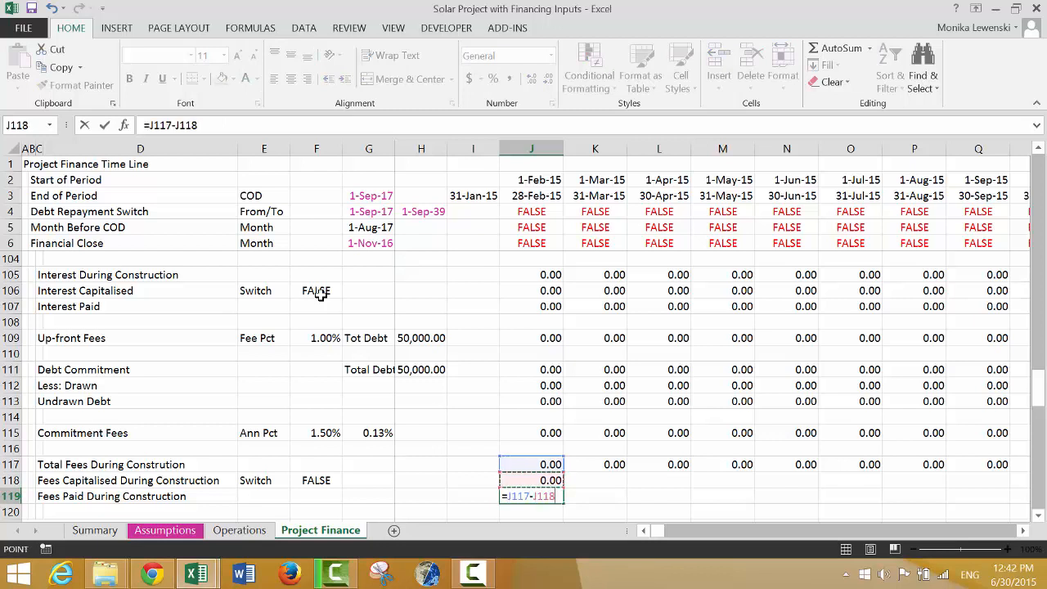
{"action": "key", "text": "Return"}
Step: Copy the capitalised fees and paid fees formulas in J118:J119 across the monthly timeline
{"action": "key", "text": "Up"}
{"action": "key", "text": "Up"}
{"action": "key", "text": "shift+Down"}
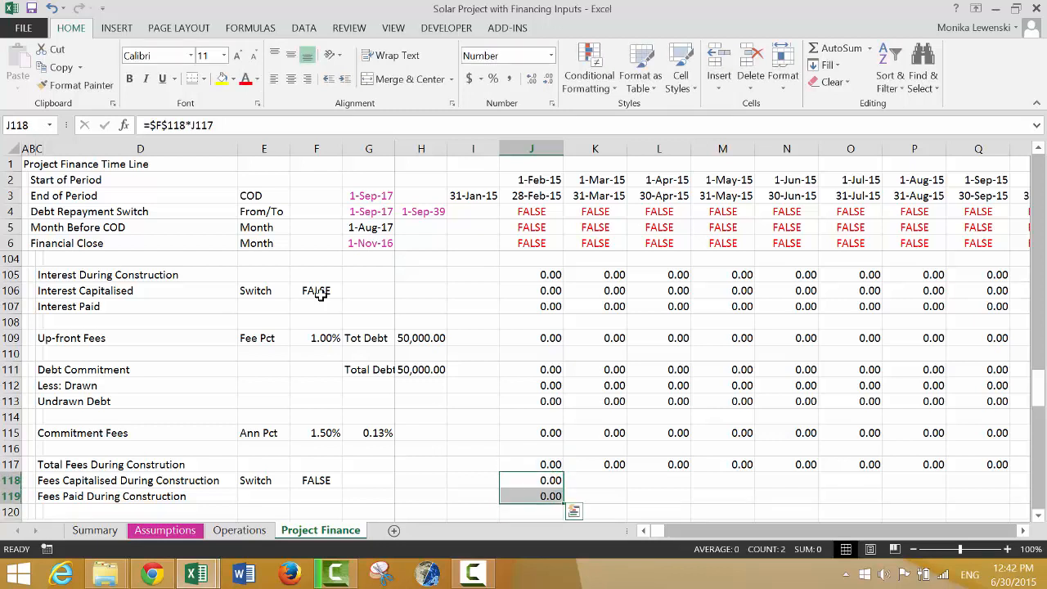
{"action": "key", "text": "shift+Up"}
{"action": "key", "text": "Down"}
{"action": "key", "text": "Down"}
{"action": "key", "text": "Down"}
{"action": "key", "text": "Down"}
{"action": "key", "text": "Down"}
{"action": "key", "text": "Down"}
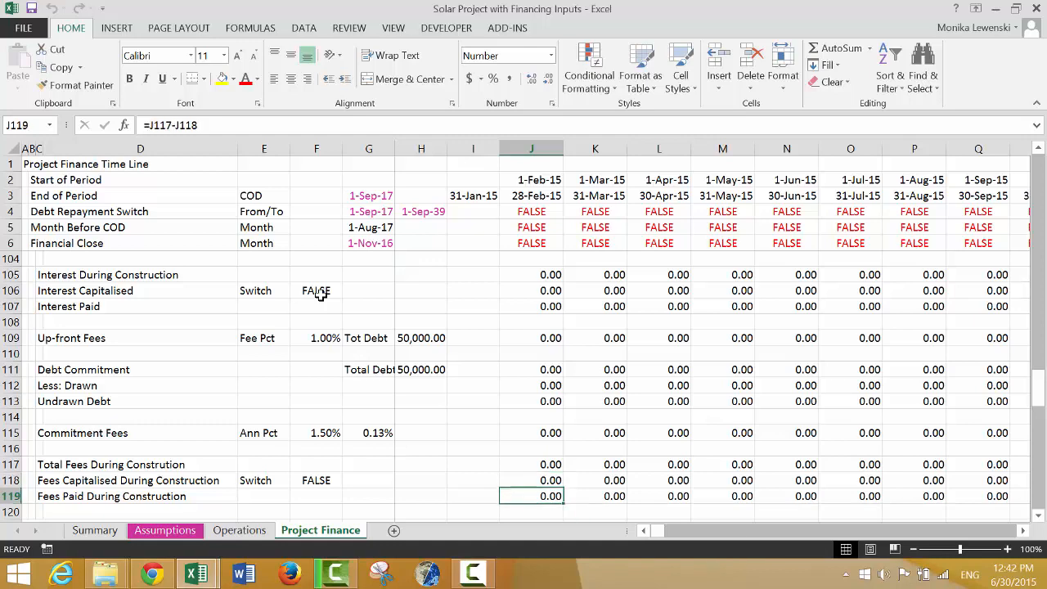
Step: Review the construction debt, debt funding adjustment and cash funding needs sections above the construction fee rows
{"action": "key", "text": "Down"}
{"action": "key", "text": "Up"}
{"action": "key", "text": "Up"}
{"action": "key", "text": "Up"}
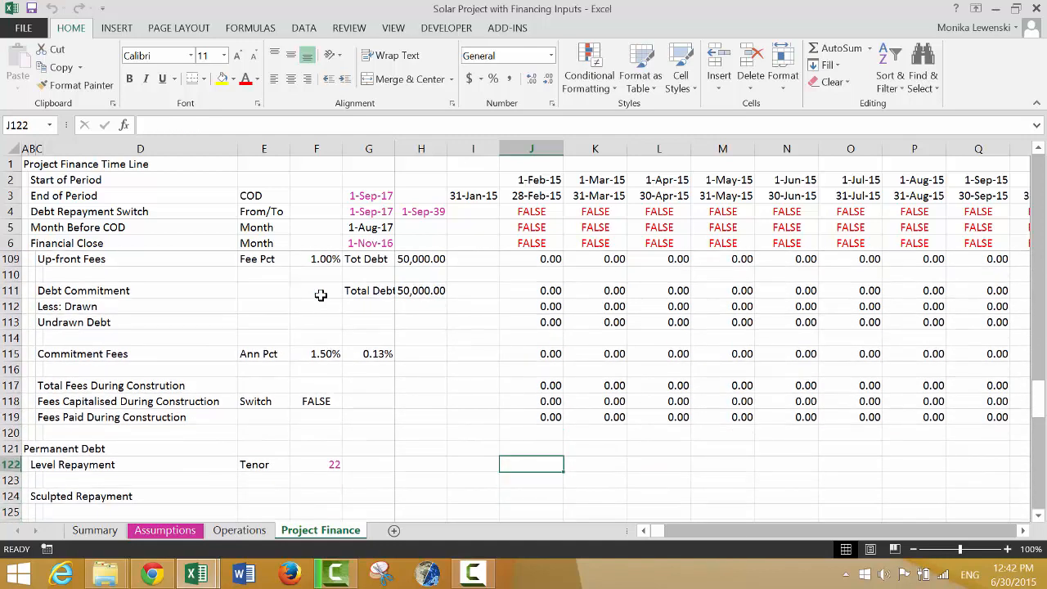
{"action": "key", "text": "Left"}
{"action": "key", "text": "Left"}
{"action": "key", "text": "Left"}
{"action": "key", "text": "Home"}
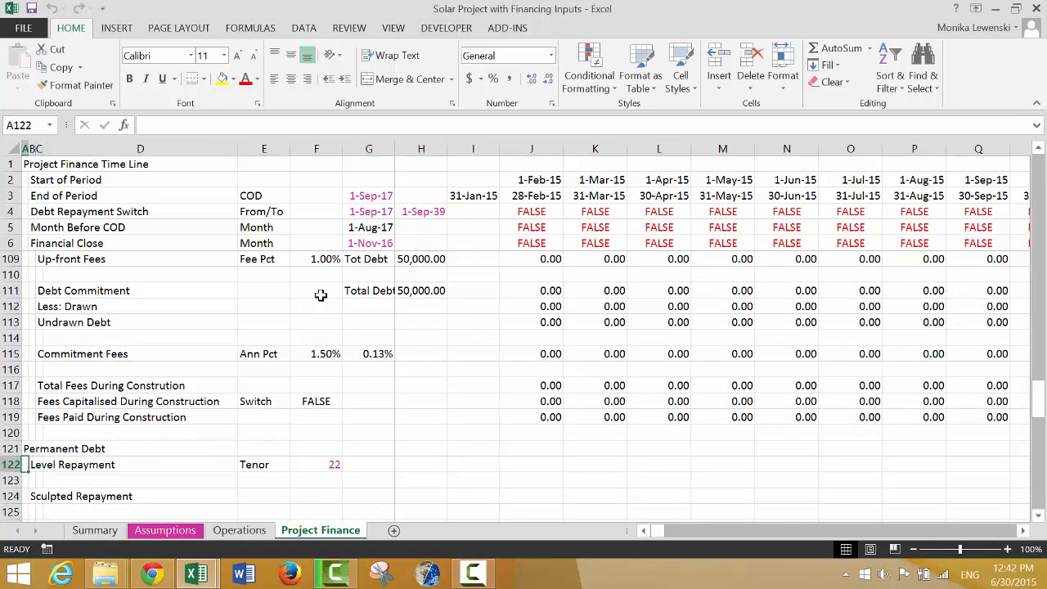
{"action": "key", "text": "Up"}
{"action": "key", "text": "Up"}
{"action": "key", "text": "Up"}
{"action": "key", "text": "Up"}
{"action": "key", "text": "Up"}
{"action": "key", "text": "Up"}
{"action": "key", "text": "Up"}
{"action": "key", "text": "Up"}
{"action": "key", "text": "Up"}
{"action": "key", "text": "Up"}
{"action": "key", "text": "Up"}
{"action": "key", "text": "Up"}
{"action": "key", "text": "Up"}
{"action": "key", "text": "Up"}
{"action": "key", "text": "Up"}
{"action": "key", "text": "Up"}
{"action": "key", "text": "Up"}
{"action": "key", "text": "Up"}
{"action": "key", "text": "Up"}
{"action": "key", "text": "Up"}
{"action": "key", "text": "Up"}
{"action": "key", "text": "Up"}
{"action": "key", "text": "Up"}
{"action": "key", "text": "Up"}
{"action": "key", "text": "Up"}
{"action": "key", "text": "Up"}
{"action": "key", "text": "Up"}
{"action": "key", "text": "Up"}
{"action": "key", "text": "Up"}
{"action": "key", "text": "Up"}
{"action": "key", "text": "Up"}
{"action": "key", "text": "Up"}
{"action": "key", "text": "Up"}
{"action": "key", "text": "Up"}
{"action": "key", "text": "Up"}
{"action": "key", "text": "Up"}
{"action": "key", "text": "Up"}
{"action": "key", "text": "Up"}
{"action": "key", "text": "Up"}
{"action": "key", "text": "Up"}
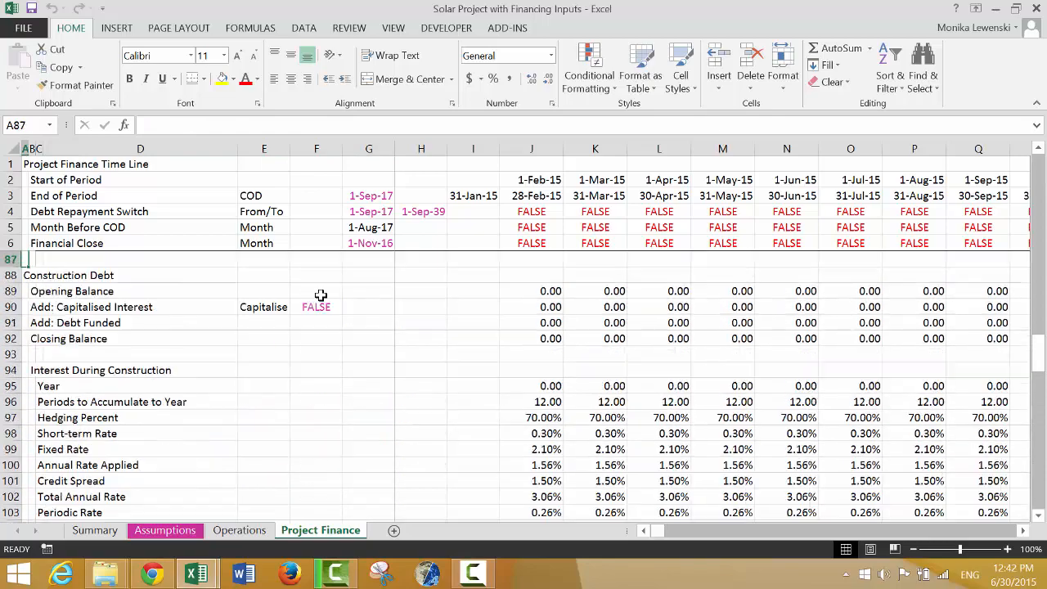
{"action": "key", "text": "Up"}
{"action": "key", "text": "Up"}
{"action": "key", "text": "Up"}
{"action": "key", "text": "Up"}
{"action": "key", "text": "Up"}
{"action": "key", "text": "Up"}
{"action": "key", "text": "Up"}
{"action": "key", "text": "Up"}
{"action": "key", "text": "Up"}
{"action": "key", "text": "Up"}
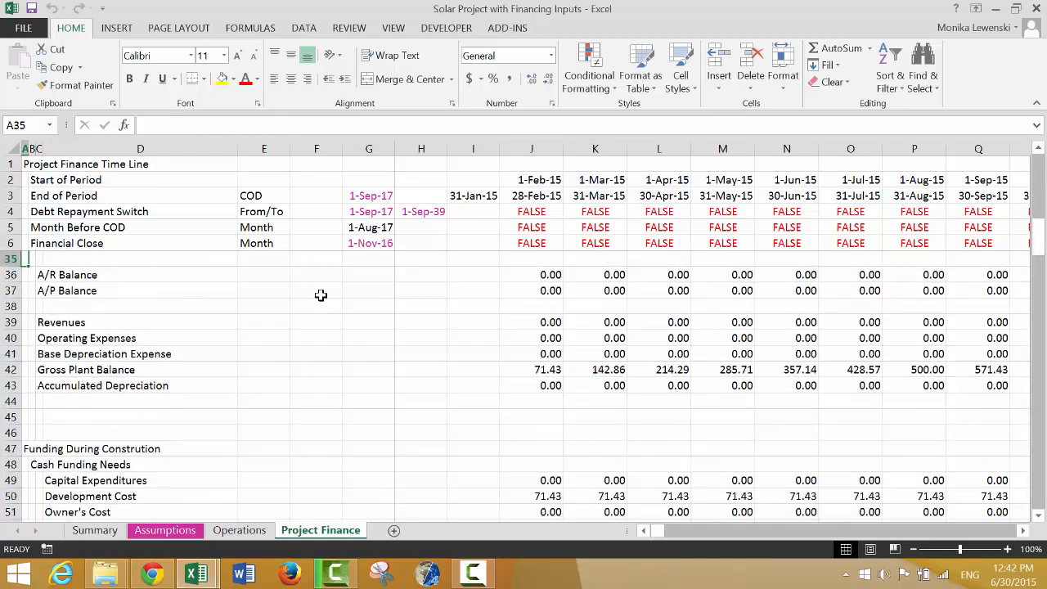
{"action": "key", "text": "Down"}
{"action": "key", "text": "Down"}
{"action": "key", "text": "Down"}
{"action": "key", "text": "Down"}
{"action": "key", "text": "Down"}
{"action": "key", "text": "Down"}
{"action": "key", "text": "Down"}
{"action": "key", "text": "Down"}
{"action": "key", "text": "Down"}
{"action": "key", "text": "Down"}
{"action": "key", "text": "Down"}
{"action": "key", "text": "Down"}
{"action": "key", "text": "Down"}
{"action": "key", "text": "Down"}
{"action": "key", "text": "Down"}
{"action": "key", "text": "Down"}
{"action": "key", "text": "Down"}
{"action": "key", "text": "Down"}
{"action": "key", "text": "Down"}
{"action": "key", "text": "Down"}
{"action": "key", "text": "Down"}
{"action": "key", "text": "Down"}
{"action": "key", "text": "Down"}
{"action": "key", "text": "Down"}
{"action": "key", "text": "Down"}
{"action": "key", "text": "Down"}
{"action": "key", "text": "Down"}
{"action": "key", "text": "Down"}
{"action": "key", "text": "Down"}
{"action": "key", "text": "Down"}
{"action": "key", "text": "Down"}
{"action": "key", "text": "Down"}
{"action": "key", "text": "Down"}
{"action": "key", "text": "Down"}
{"action": "key", "text": "Down"}
{"action": "key", "text": "Down"}
{"action": "key", "text": "Down"}
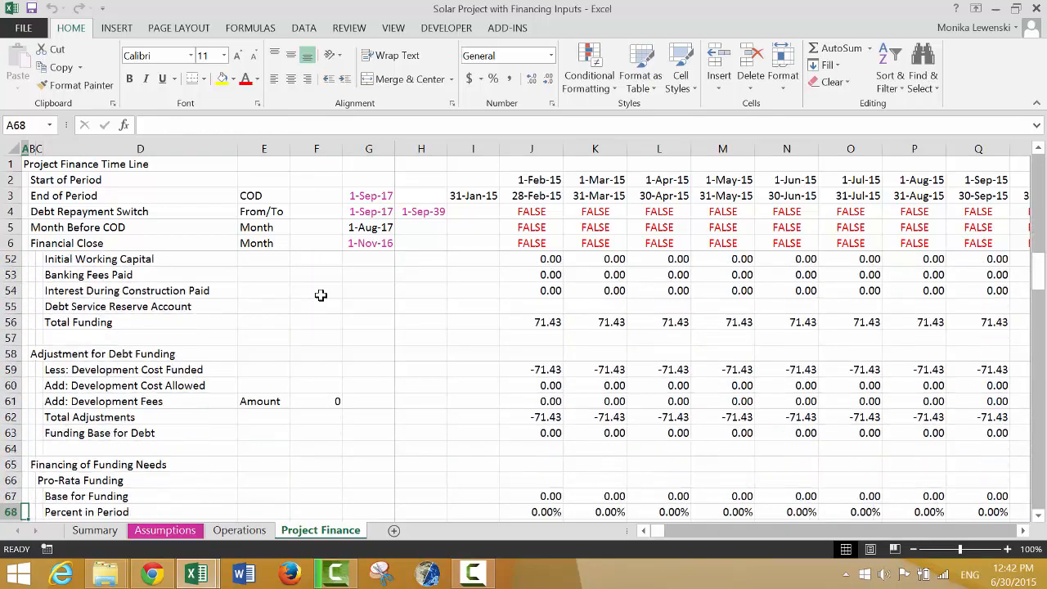
{"action": "key", "text": "Up"}
{"action": "key", "text": "Up"}
{"action": "key", "text": "Up"}
{"action": "key", "text": "Up"}
{"action": "key", "text": "Up"}
{"action": "key", "text": "Up"}
{"action": "key", "text": "Up"}
{"action": "key", "text": "Up"}
{"action": "key", "text": "Up"}
{"action": "key", "text": "Up"}
{"action": "key", "text": "Up"}
{"action": "key", "text": "Up"}
{"action": "key", "text": "Up"}
{"action": "key", "text": "Up"}
{"action": "key", "text": "Up"}
{"action": "key", "text": "Up"}
{"action": "key", "text": "Up"}
{"action": "key", "text": "Up"}
{"action": "key", "text": "Up"}
{"action": "key", "text": "Up"}
{"action": "key", "text": "Up"}
{"action": "key", "text": "Up"}
{"action": "key", "text": "Up"}
{"action": "key", "text": "Up"}
{"action": "key", "text": "Up"}
{"action": "key", "text": "Up"}
{"action": "key", "text": "Up"}
{"action": "key", "text": "Up"}
{"action": "key", "text": "Up"}
{"action": "key", "text": "Up"}
{"action": "key", "text": "Up"}
{"action": "key", "text": "Up"}
{"action": "key", "text": "Up"}
{"action": "key", "text": "Up"}
{"action": "key", "text": "Up"}
{"action": "key", "text": "Up"}
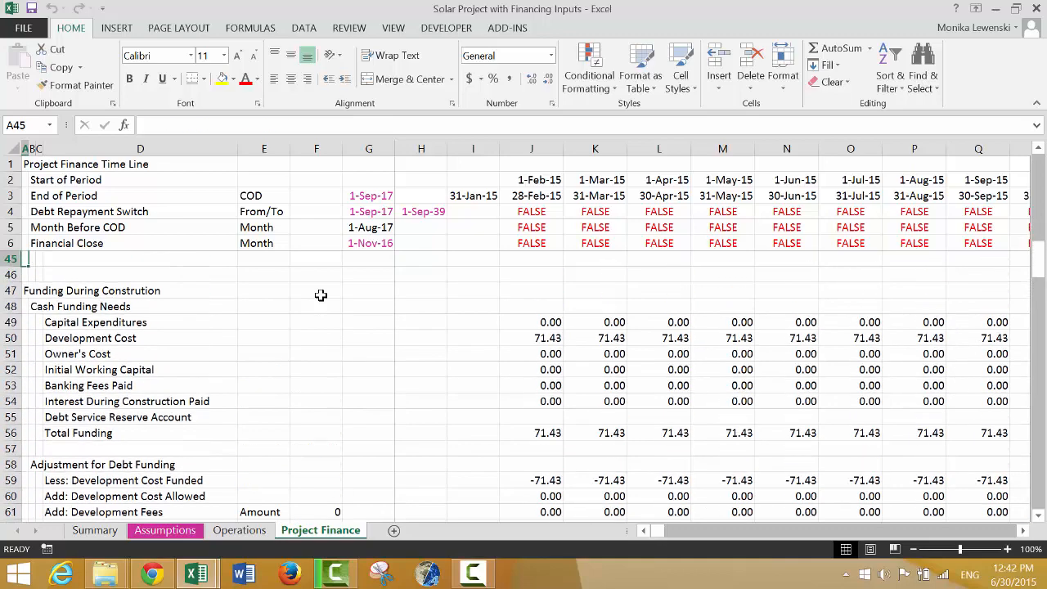
Step: Calculate the Banking Fees total in F16 of Sources and Uses as =SUM(117:117), formatted as a number with two decimals
{"action": "key", "text": "Down"}
{"action": "key", "text": "Down"}
{"action": "key", "text": "Down"}
{"action": "key", "text": "Down"}
{"action": "key", "text": "Down"}
{"action": "key", "text": "Down"}
{"action": "key", "text": "Down"}
{"action": "key", "text": "Down"}
{"action": "key", "text": "Down"}
{"action": "key", "text": "Down"}
{"action": "key", "text": "Down"}
{"action": "key", "text": "Down"}
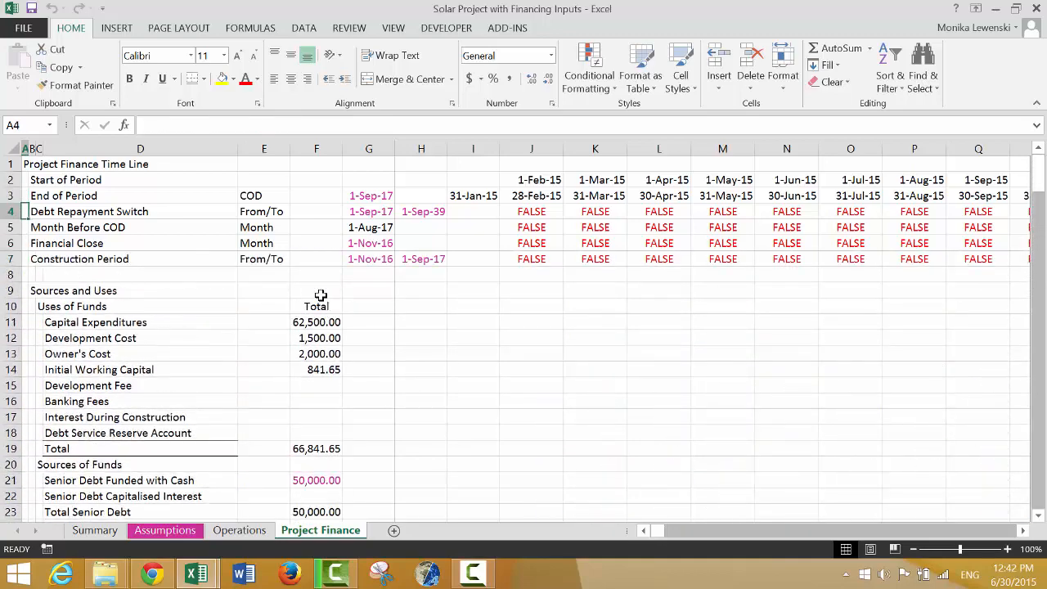
{"action": "key", "text": "Down"}
{"action": "key", "text": "Right"}
{"action": "key", "text": "Right"}
{"action": "key", "text": "Right"}
{"action": "key", "text": "Right"}
{"action": "key", "text": "Right"}
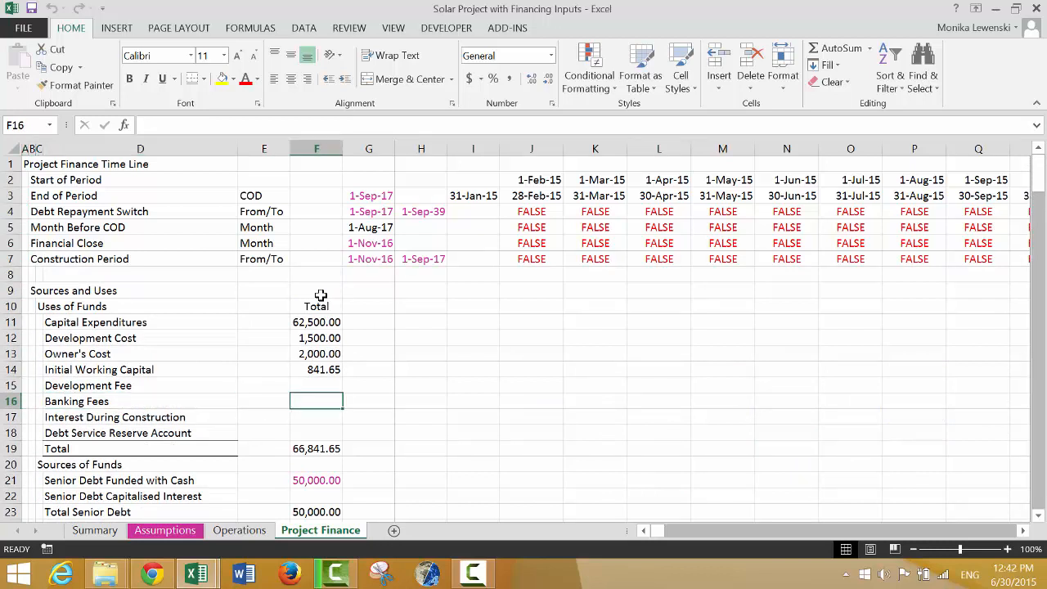
{"action": "type", "text": "=sum("}
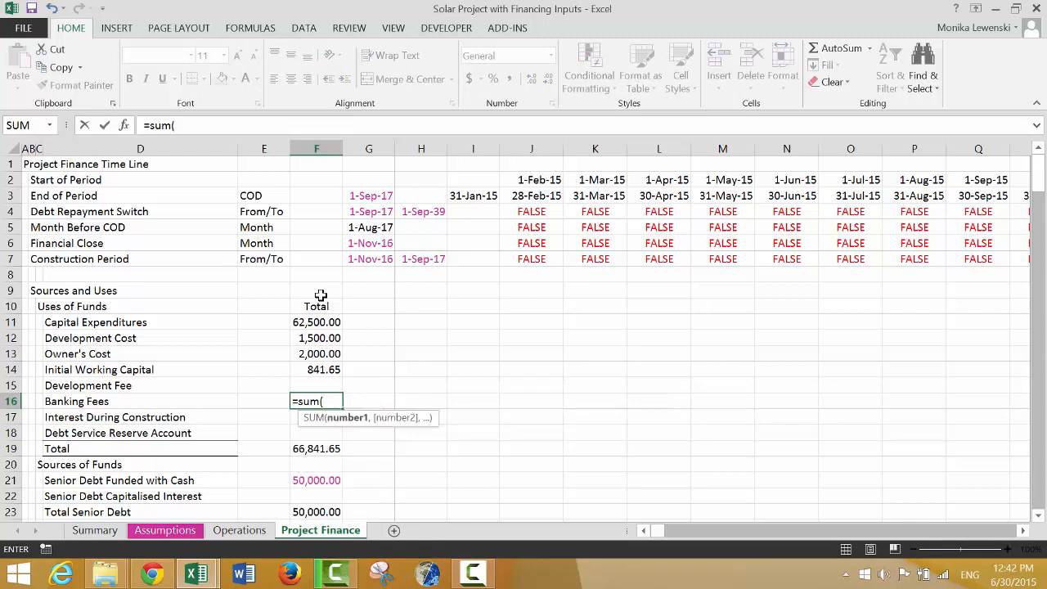
{"action": "key", "text": "Down"}
{"action": "key", "text": "Down"}
{"action": "key", "text": "Down"}
{"action": "key", "text": "Down"}
{"action": "key", "text": "Down"}
{"action": "key", "text": "Down"}
{"action": "key", "text": "Down"}
{"action": "key", "text": "Down"}
{"action": "key", "text": "Down"}
{"action": "key", "text": "Down"}
{"action": "key", "text": "Down"}
{"action": "key", "text": "Down"}
{"action": "key", "text": "Down"}
{"action": "key", "text": "Down"}
{"action": "key", "text": "Down"}
{"action": "key", "text": "Down"}
{"action": "key", "text": "Down"}
{"action": "key", "text": "Down"}
{"action": "key", "text": "Down"}
{"action": "key", "text": "Down"}
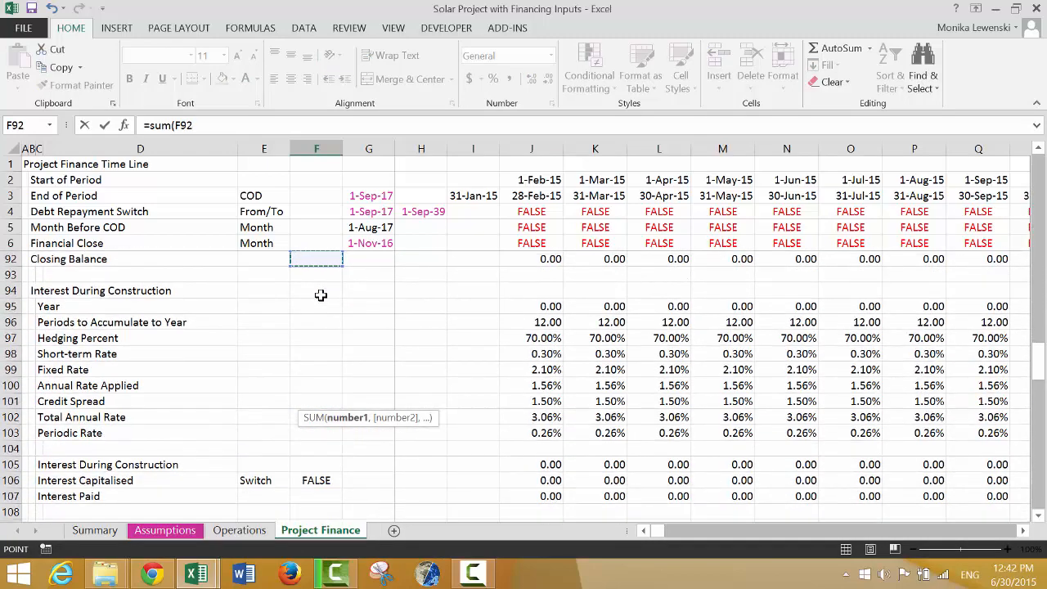
{"action": "key", "text": "Down"}
{"action": "key", "text": "Down"}
{"action": "key", "text": "Down"}
{"action": "key", "text": "Down"}
{"action": "key", "text": "Down"}
{"action": "key", "text": "Down"}
{"action": "key", "text": "Down"}
{"action": "key", "text": "Down"}
{"action": "key", "text": "Down"}
{"action": "key", "text": "Down"}
{"action": "key", "text": "Down"}
{"action": "key", "text": "Down"}
{"action": "key", "text": "Down"}
{"action": "key", "text": "Down"}
{"action": "key", "text": "Down"}
{"action": "key", "text": "Down"}
{"action": "key", "text": "Down"}
{"action": "key", "text": "Down"}
{"action": "key", "text": "Down"}
{"action": "key", "text": "Down"}
{"action": "key", "text": "Down"}
{"action": "key", "text": "Down"}
{"action": "key", "text": "Down"}
{"action": "key", "text": "Down"}
{"action": "key", "text": "Down"}
{"action": "key", "text": "Down"}
{"action": "key", "text": "Down"}
{"action": "key", "text": "Down"}
{"action": "key", "text": "Down"}
{"action": "key", "text": "Down"}
{"action": "key", "text": "Down"}
{"action": "key", "text": "Down"}
{"action": "key", "text": "Down"}
{"action": "key", "text": "Down"}
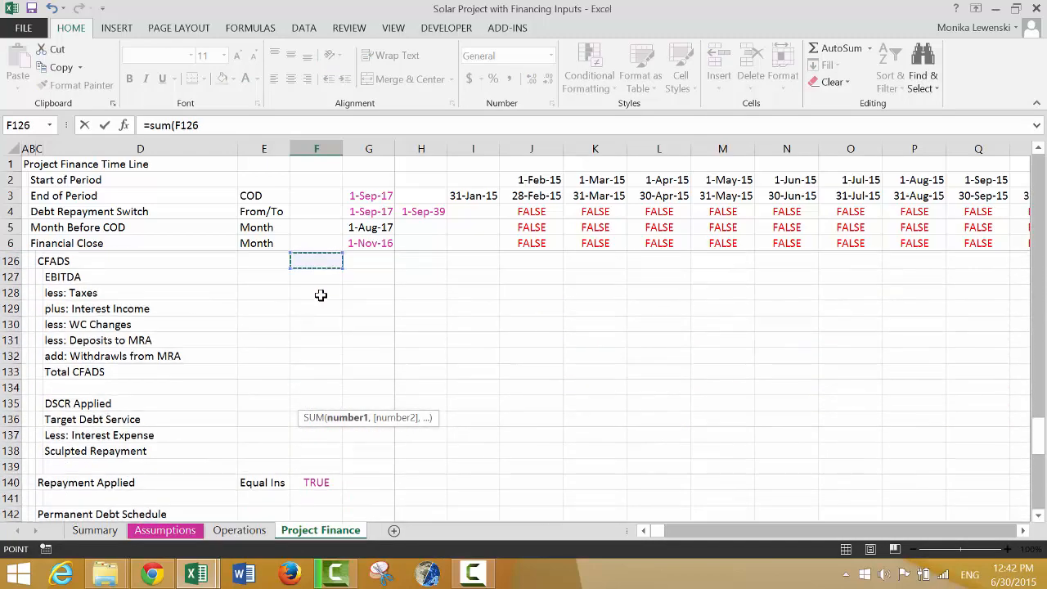
{"action": "key", "text": "Up"}
{"action": "key", "text": "Up"}
{"action": "key", "text": "Up"}
{"action": "key", "text": "Up"}
{"action": "key", "text": "Up"}
{"action": "key", "text": "Up"}
{"action": "key", "text": "Up"}
{"action": "key", "text": "Up"}
{"action": "key", "text": "Up"}
{"action": "key", "text": "Up"}
{"action": "key", "text": "Up"}
{"action": "key", "text": "Up"}
{"action": "key", "text": "Up"}
{"action": "key", "text": "Up"}
{"action": "key", "text": "Up"}
{"action": "key", "text": "Up"}
{"action": "key", "text": "Up"}
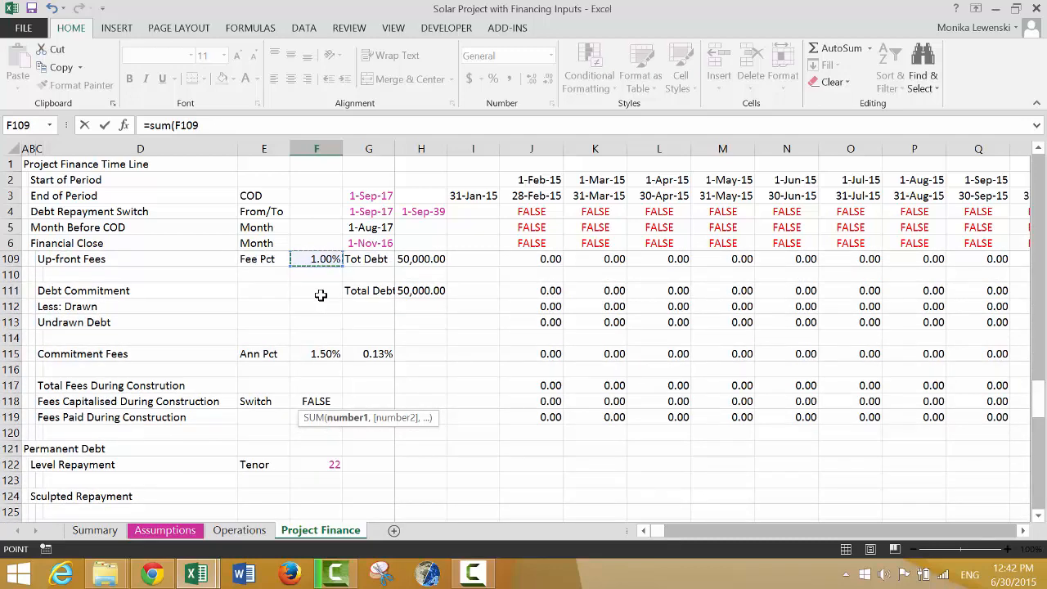
{"action": "left_click", "coordinate": [7, 385]}
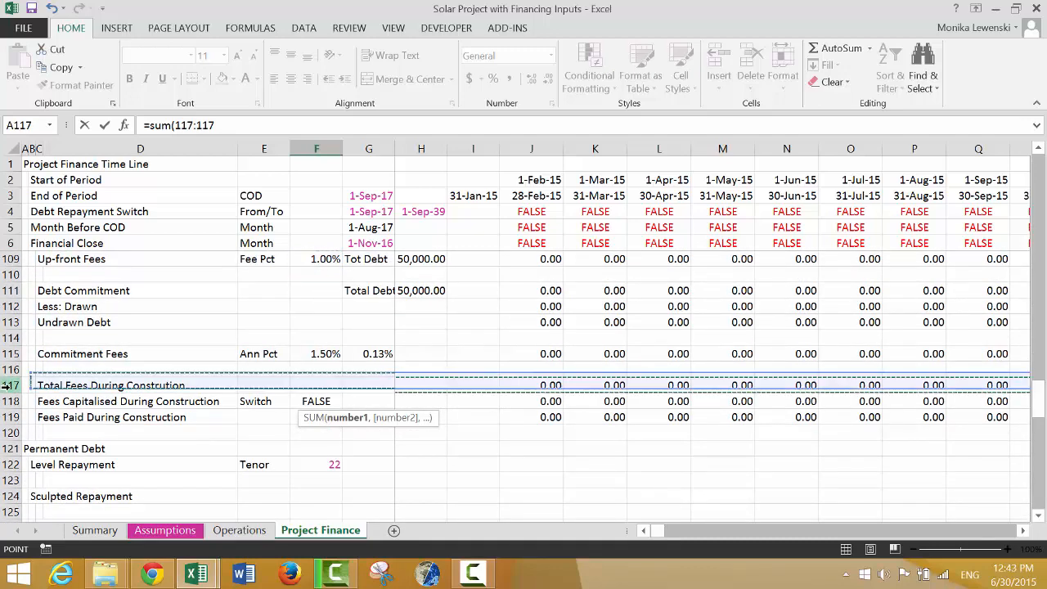
{"action": "key", "text": "Return"}
Step: Re-enter the uses total formula =SUM(F11:F18) in F19 to recalculate the Sources and Uses table
{"action": "key", "text": "Up"}
{"action": "key", "text": "Up"}
{"action": "key", "text": "Up"}
{"action": "key", "text": "Up"}
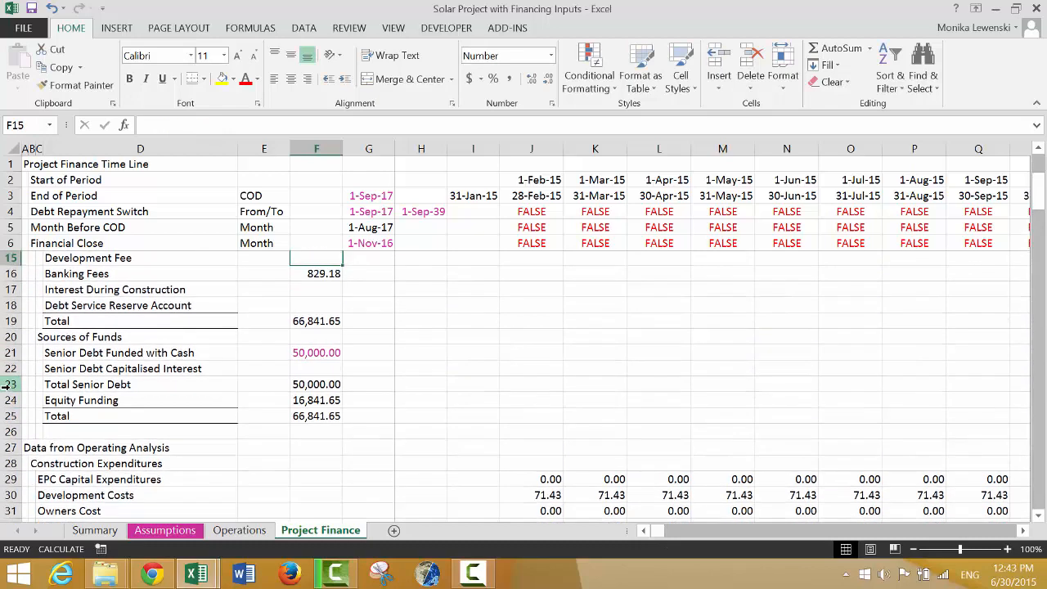
{"action": "key", "text": "Down"}
{"action": "key", "text": "Down"}
{"action": "key", "text": "Down"}
{"action": "key", "text": "Down"}
{"action": "key", "text": "Down"}
{"action": "key", "text": "Down"}
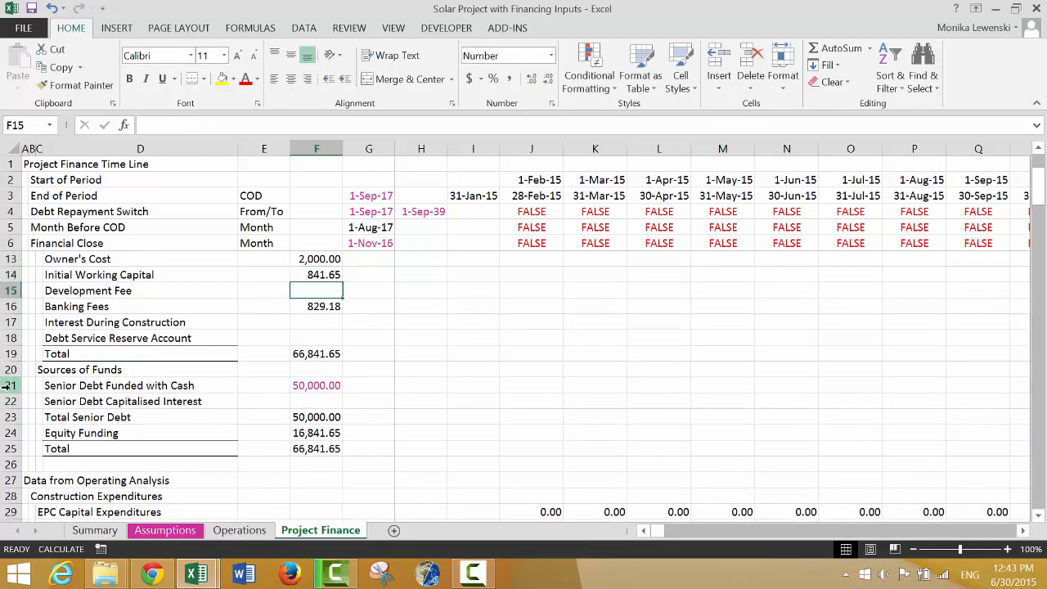
{"action": "key", "text": "F2"}
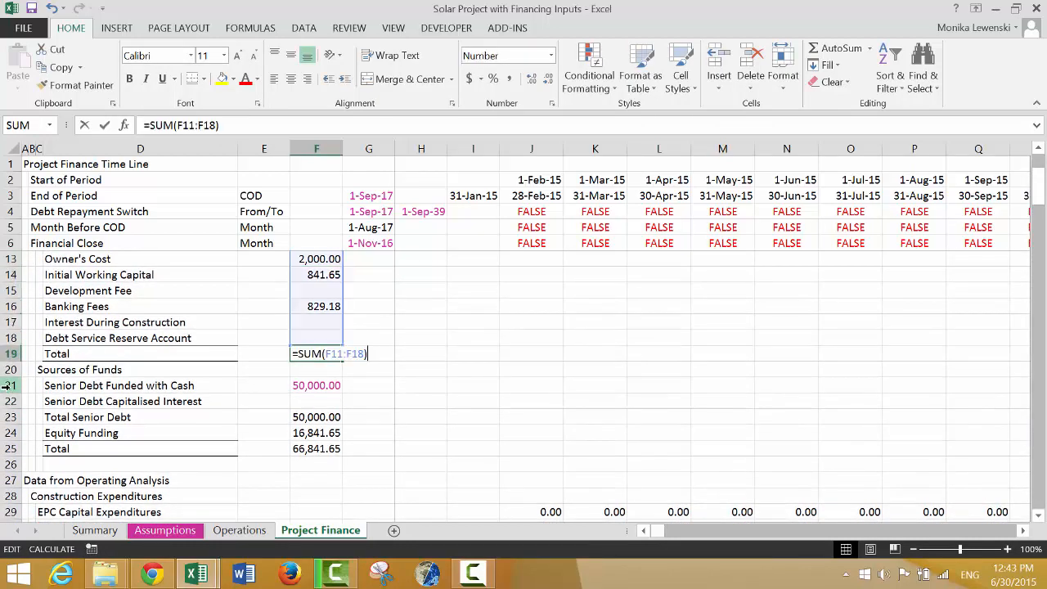
{"action": "key", "text": "Return"}
Step: Calculate the Interest During Construction total in F17 of Sources and Uses as =SUM(105:105)
{"action": "key", "text": "Up"}
{"action": "key", "text": "Up"}
{"action": "key", "text": "Up"}
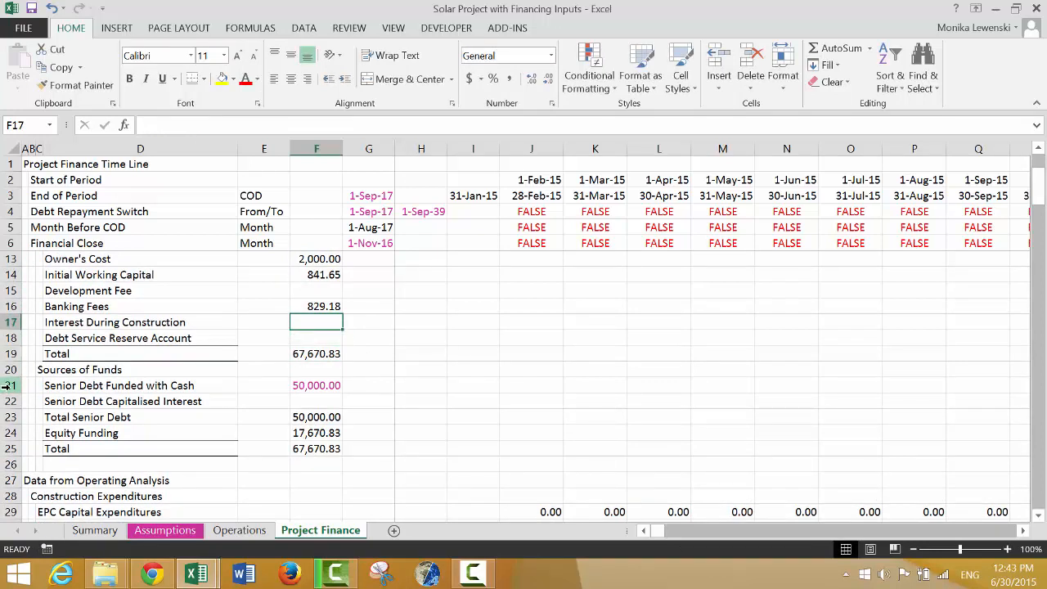
{"action": "type", "text": "=sum("}
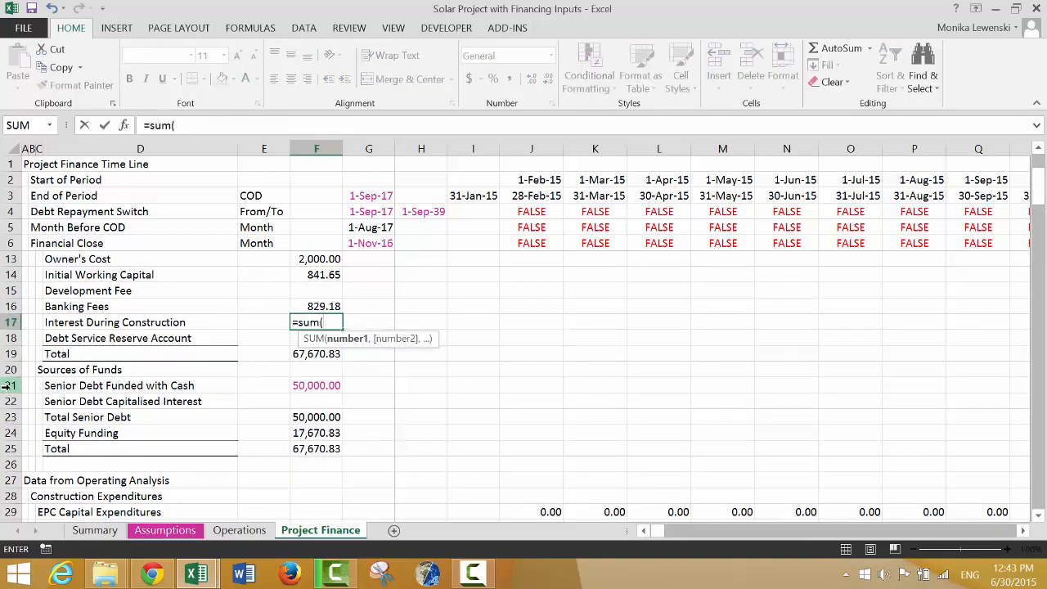
{"action": "key", "text": "Page_Down"}
{"action": "key", "text": "Page_Down"}
{"action": "key", "text": "Page_Down"}
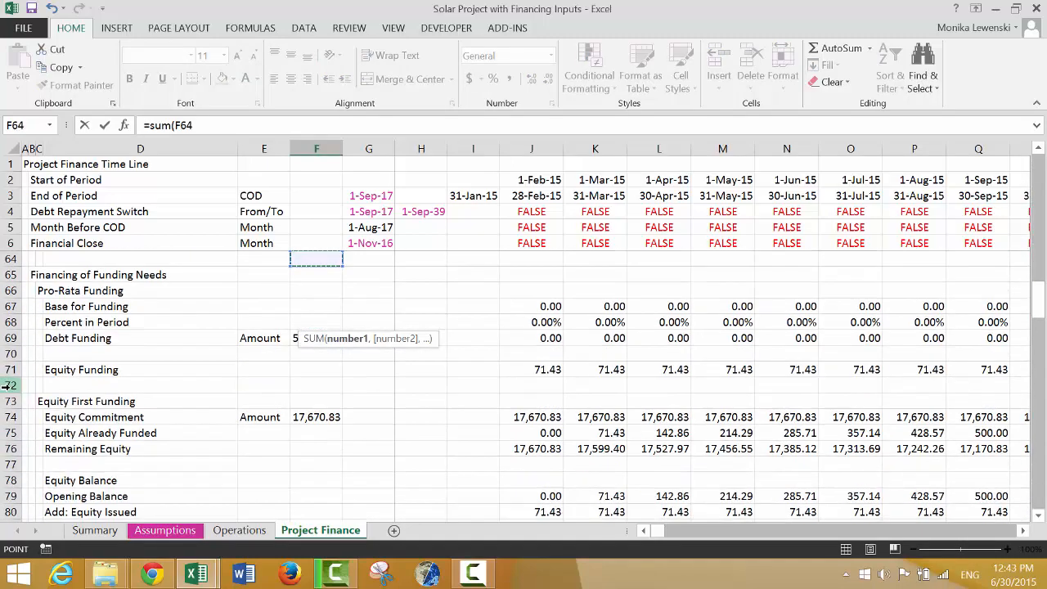
{"action": "key", "text": "Page_Down"}
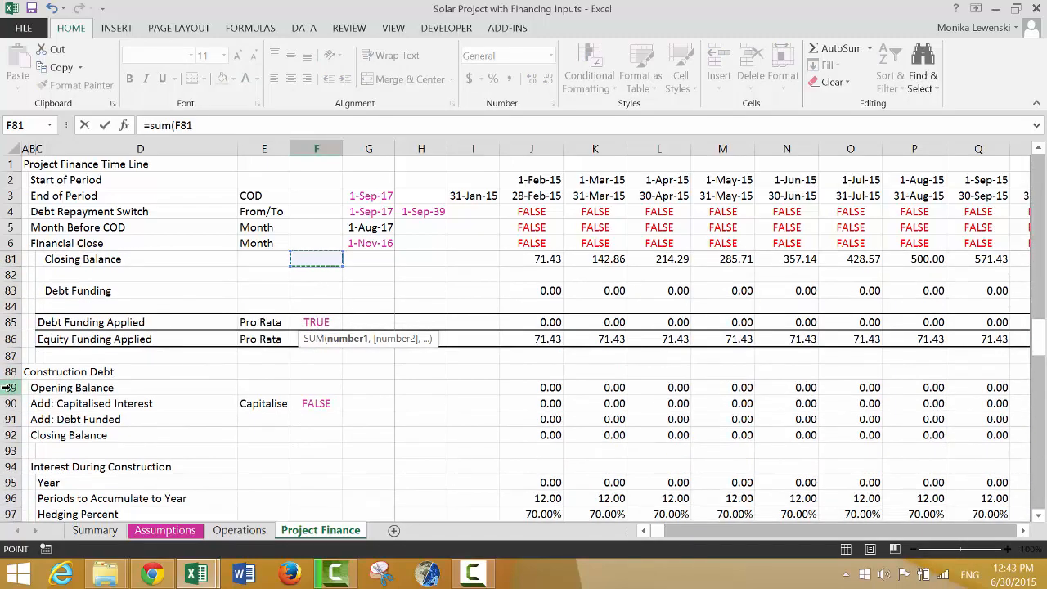
{"action": "key", "text": "Page_Down"}
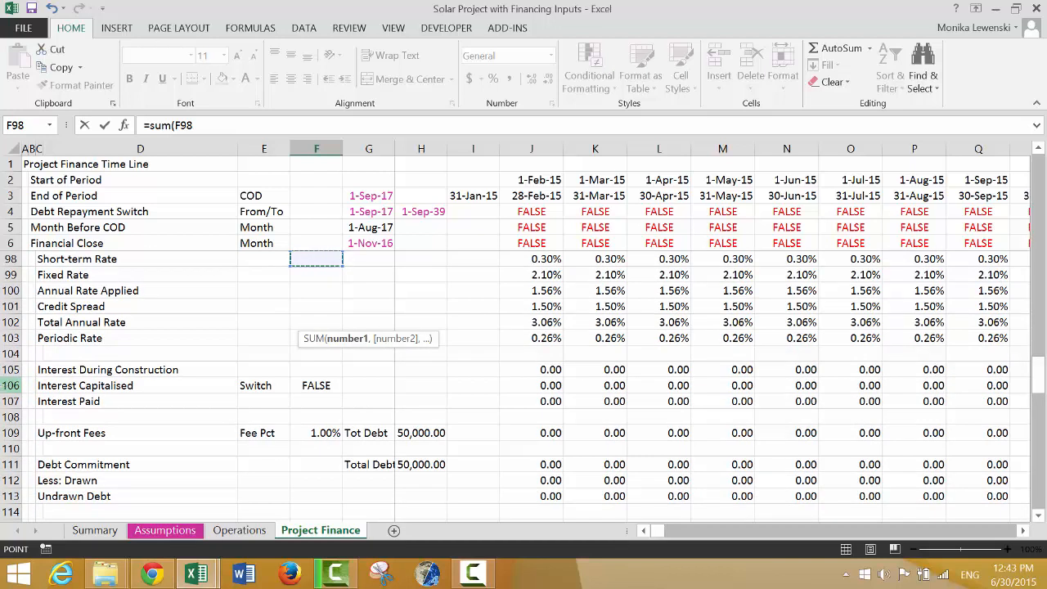
{"action": "left_click", "coordinate": [9, 370]}
{"action": "key", "text": "Return"}
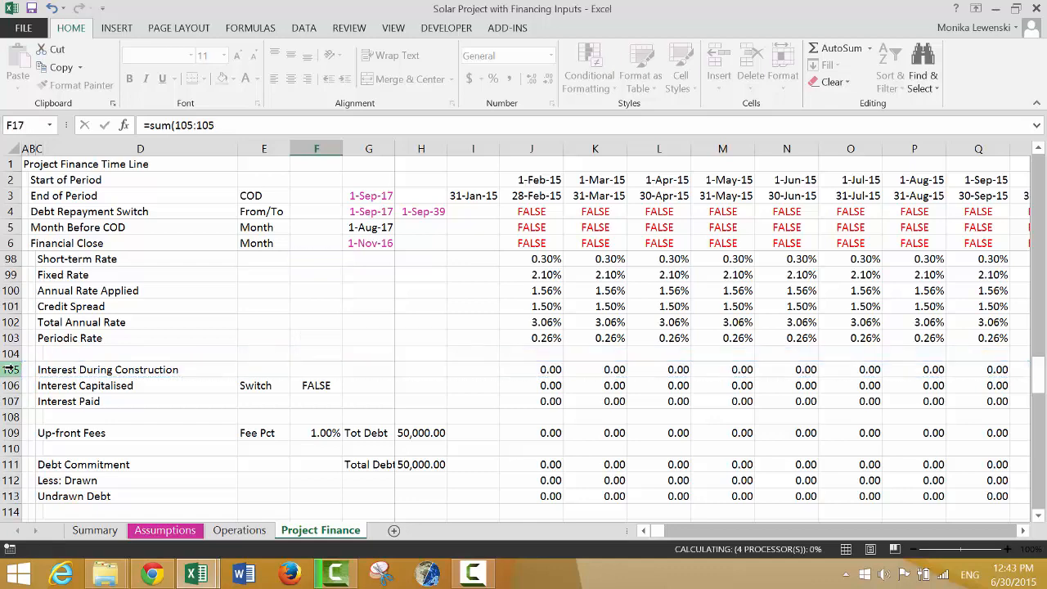
Step: Format the Interest During Construction total in F17 as a number with thousands separators and two decimals
{"action": "key", "text": "Up"}
{"action": "key", "text": "Up"}
{"action": "key", "text": "Up"}
{"action": "key", "text": "Up"}
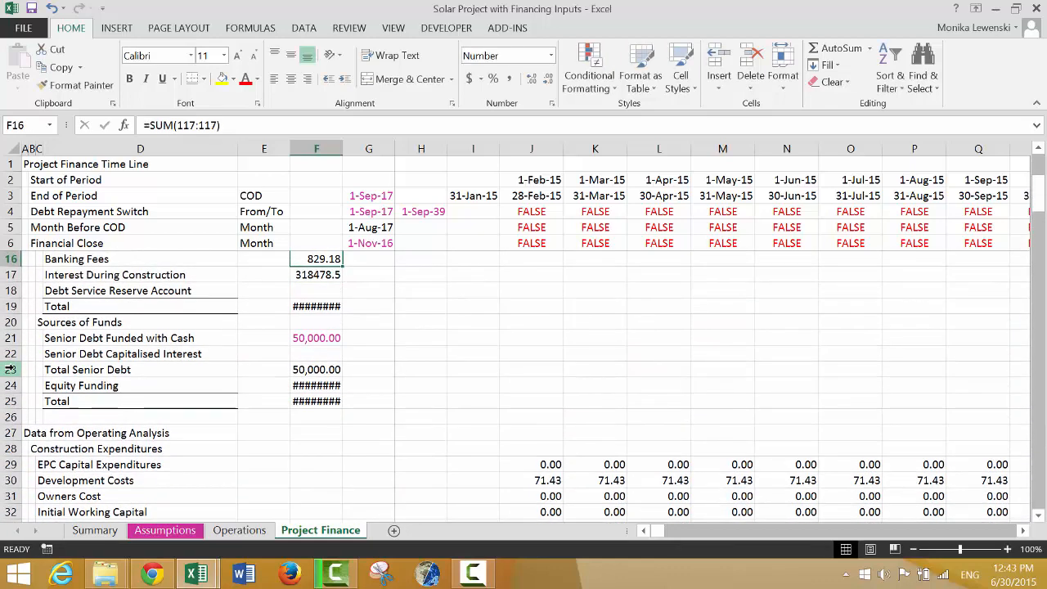
{"action": "key", "text": "Down"}
{"action": "key", "text": "Down"}
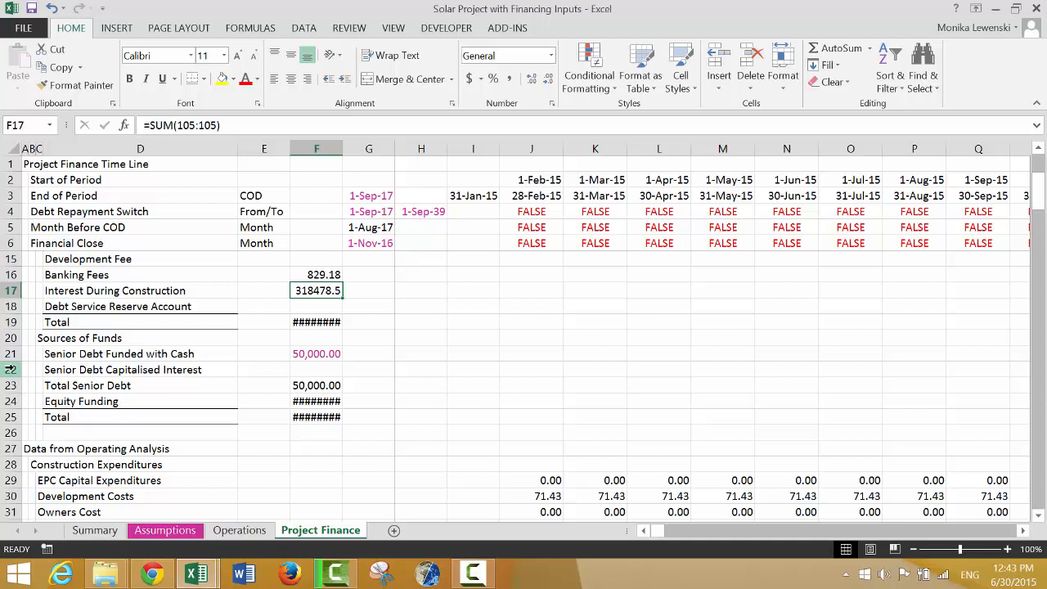
{"action": "key", "text": "ctrl+shift+1"}
Step: Review the Sources and Uses totals and the Funding During Construction section, from Cash Funding Needs through Pro-Rata Funding
{"action": "key", "text": "Down"}
{"action": "key", "text": "Down"}
{"action": "key", "text": "Down"}
{"action": "key", "text": "Down"}
{"action": "key", "text": "Down"}
{"action": "key", "text": "Down"}
{"action": "key", "text": "Down"}
{"action": "key", "text": "Down"}
{"action": "key", "text": "Down"}
{"action": "key", "text": "Down"}
{"action": "key", "text": "Down"}
{"action": "key", "text": "Down"}
{"action": "key", "text": "Down"}
{"action": "key", "text": "Down"}
{"action": "key", "text": "Down"}
{"action": "key", "text": "Down"}
{"action": "key", "text": "Down"}
{"action": "key", "text": "Down"}
{"action": "key", "text": "Down"}
{"action": "key", "text": "Down"}
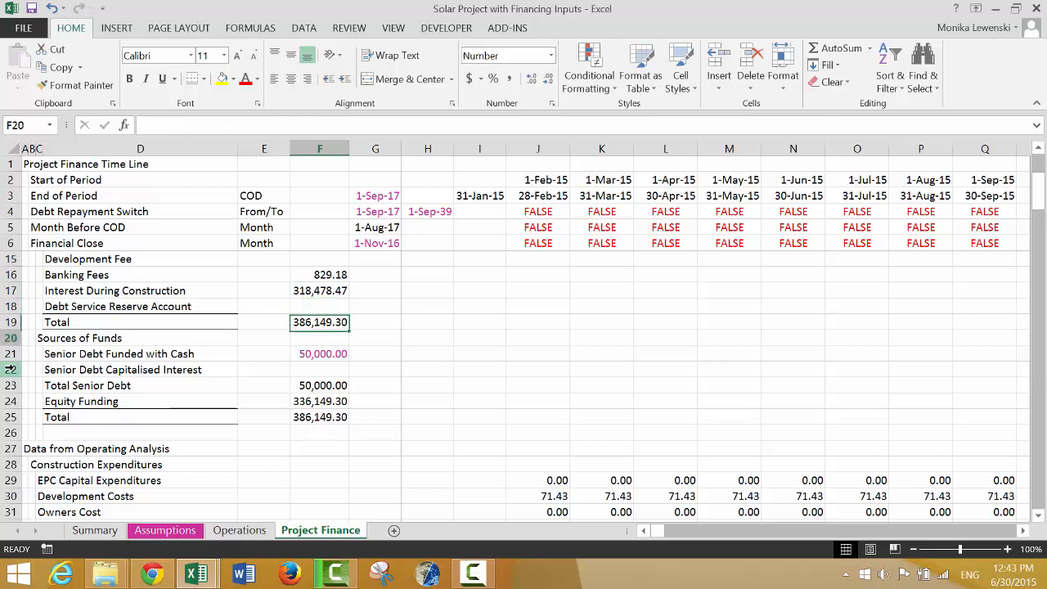
{"action": "key", "text": "Down"}
{"action": "key", "text": "Down"}
{"action": "key", "text": "Down"}
{"action": "key", "text": "Down"}
{"action": "key", "text": "Down"}
{"action": "key", "text": "Down"}
{"action": "key", "text": "Down"}
{"action": "key", "text": "Down"}
{"action": "key", "text": "Down"}
{"action": "key", "text": "Down"}
{"action": "key", "text": "Down"}
{"action": "key", "text": "Down"}
{"action": "key", "text": "Down"}
{"action": "key", "text": "Down"}
{"action": "key", "text": "Down"}
{"action": "key", "text": "Down"}
{"action": "key", "text": "Down"}
{"action": "key", "text": "Down"}
{"action": "key", "text": "Down"}
{"action": "key", "text": "Down"}
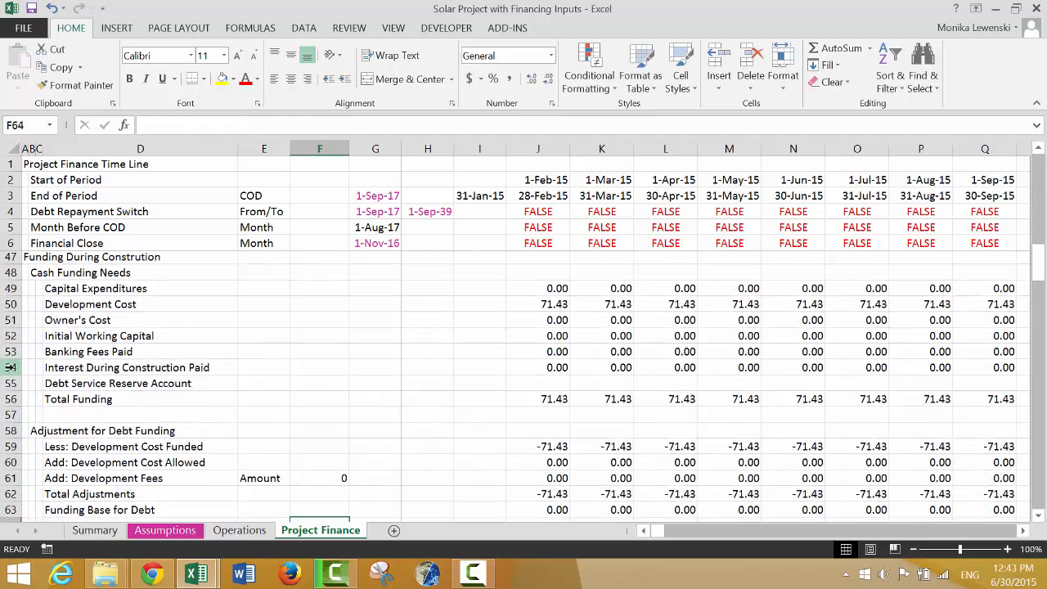
{"action": "key", "text": "Up"}
{"action": "key", "text": "Up"}
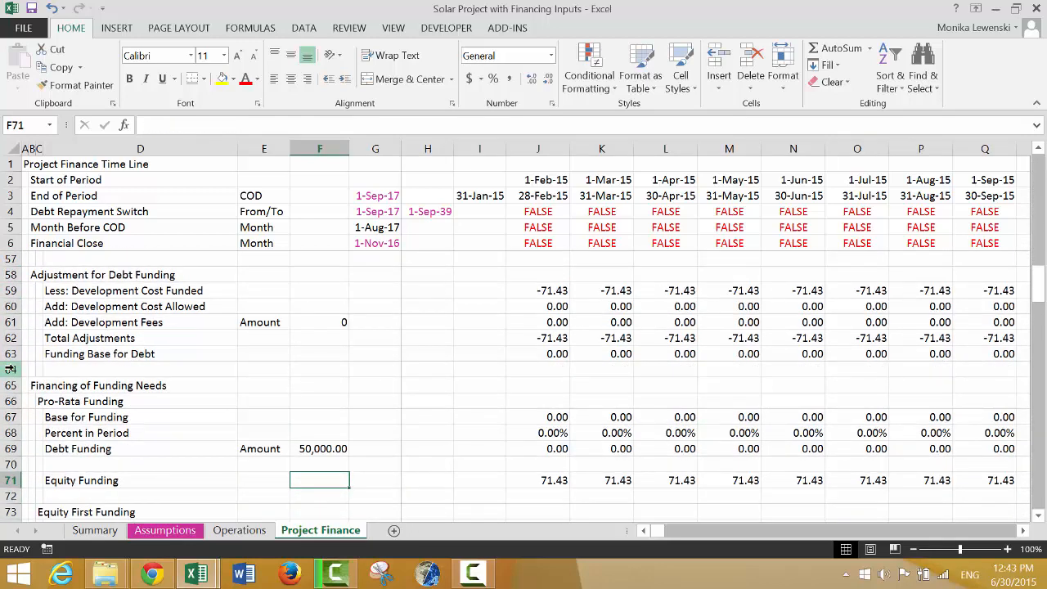
{"action": "key", "text": "Up"}
{"action": "key", "text": "Up"}
{"action": "key", "text": "Up"}
{"action": "key", "text": "Up"}
{"action": "key", "text": "Up"}
{"action": "key", "text": "Up"}
{"action": "key", "text": "Up"}
{"action": "key", "text": "Up"}
{"action": "key", "text": "Up"}
{"action": "key", "text": "Up"}
{"action": "key", "text": "Up"}
{"action": "key", "text": "Up"}
{"action": "key", "text": "Up"}
{"action": "key", "text": "Up"}
{"action": "key", "text": "Up"}
{"action": "key", "text": "Up"}
{"action": "key", "text": "Up"}
{"action": "key", "text": "Up"}
{"action": "key", "text": "Up"}
{"action": "key", "text": "Up"}
{"action": "key", "text": "Up"}
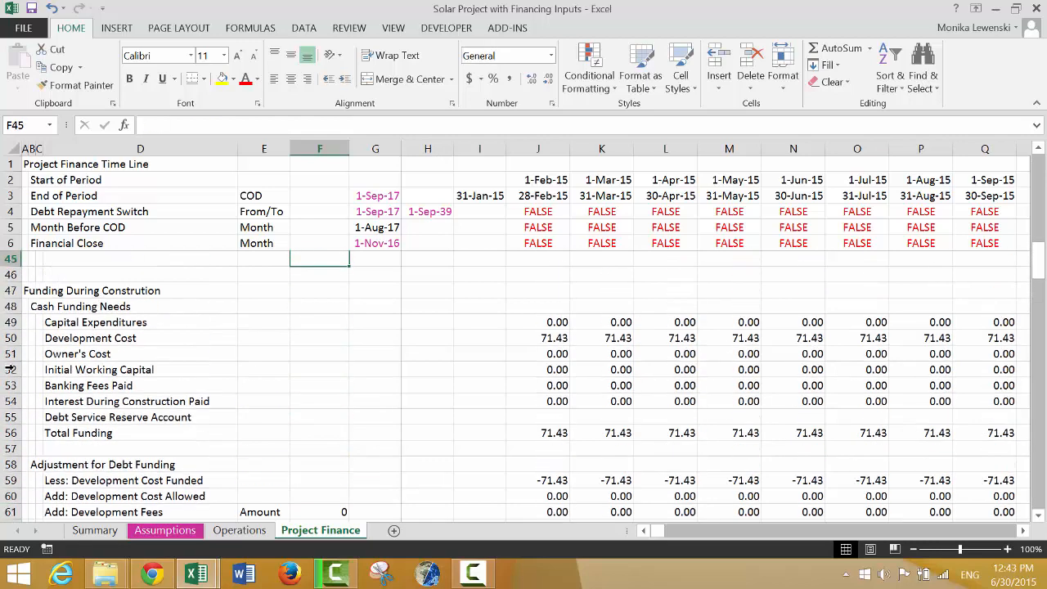
Step: Examine the Equity First Funding, Equity Balance and applied funding rows down to the Construction Debt schedule
{"action": "key", "text": "Down"}
{"action": "key", "text": "Down"}
{"action": "key", "text": "Down"}
{"action": "key", "text": "Down"}
{"action": "key", "text": "Down"}
{"action": "key", "text": "Down"}
{"action": "key", "text": "Down"}
{"action": "key", "text": "Down"}
{"action": "key", "text": "Down"}
{"action": "key", "text": "Down"}
{"action": "key", "text": "Down"}
{"action": "key", "text": "Down"}
{"action": "key", "text": "Down"}
{"action": "key", "text": "Down"}
{"action": "key", "text": "Down"}
{"action": "key", "text": "Down"}
{"action": "key", "text": "Down"}
{"action": "key", "text": "Down"}
{"action": "key", "text": "Down"}
{"action": "key", "text": "Down"}
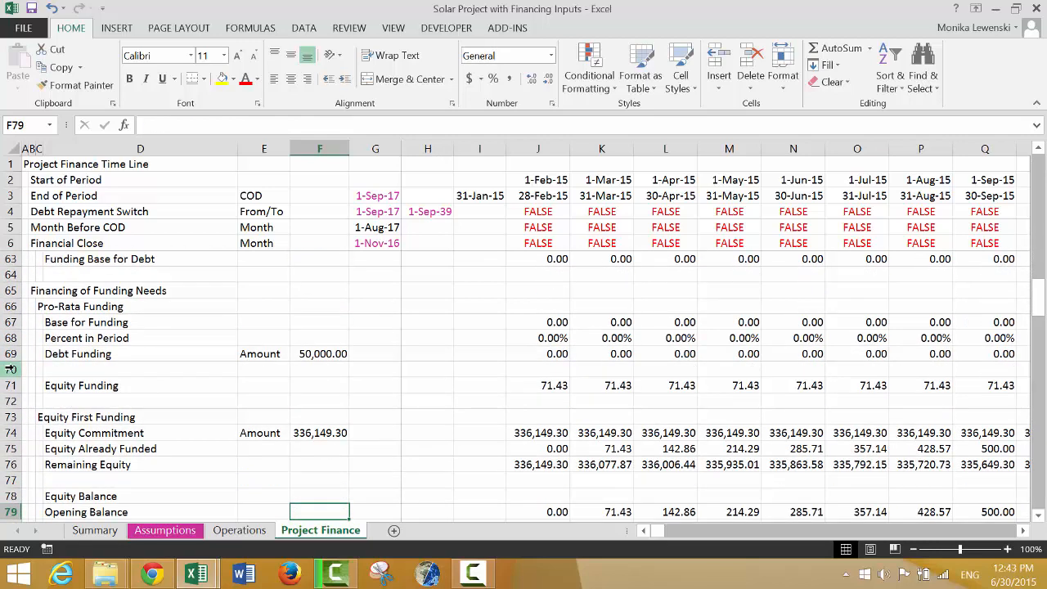
{"action": "key", "text": "Down"}
{"action": "key", "text": "Down"}
{"action": "key", "text": "Down"}
{"action": "key", "text": "Down"}
{"action": "key", "text": "Down"}
{"action": "key", "text": "Down"}
{"action": "key", "text": "Down"}
{"action": "key", "text": "Down"}
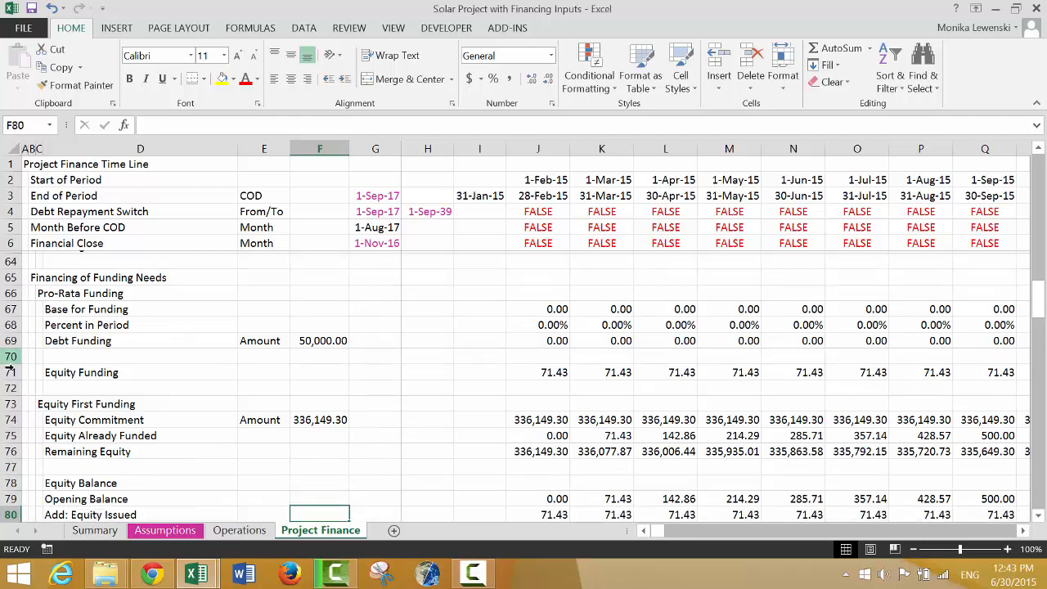
{"action": "key", "text": "Down"}
{"action": "key", "text": "Down"}
{"action": "key", "text": "Down"}
{"action": "key", "text": "Down"}
{"action": "key", "text": "Down"}
{"action": "key", "text": "Down"}
{"action": "key", "text": "Down"}
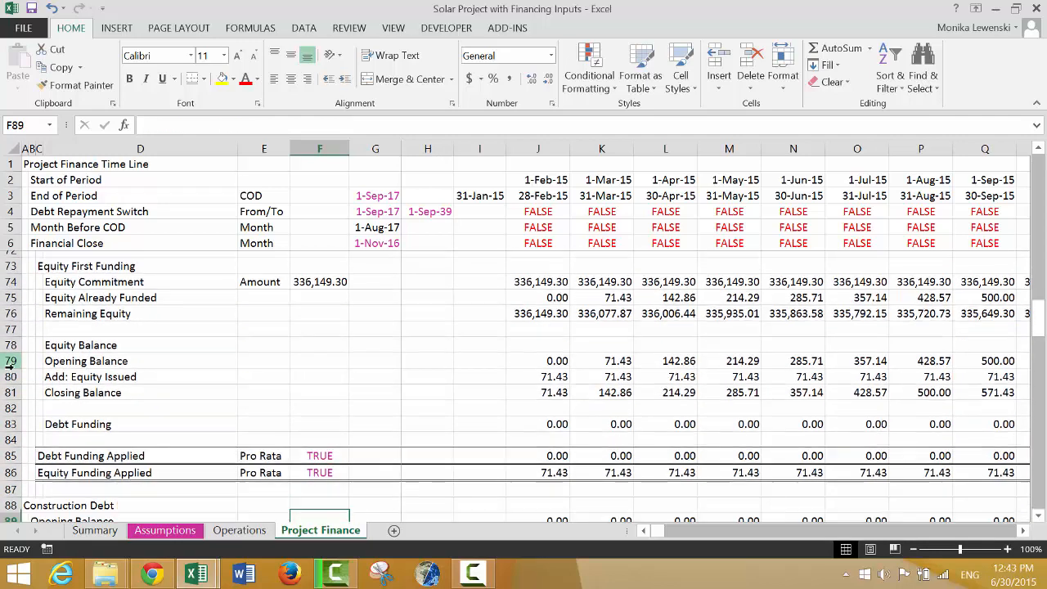
Step: Insert a row above Closing Balance in the Construction Debt schedule and label it "Less: Repayment at Month prior COD"
{"action": "key", "text": "Up"}
{"action": "key", "text": "Up"}
{"action": "key", "text": "Up"}
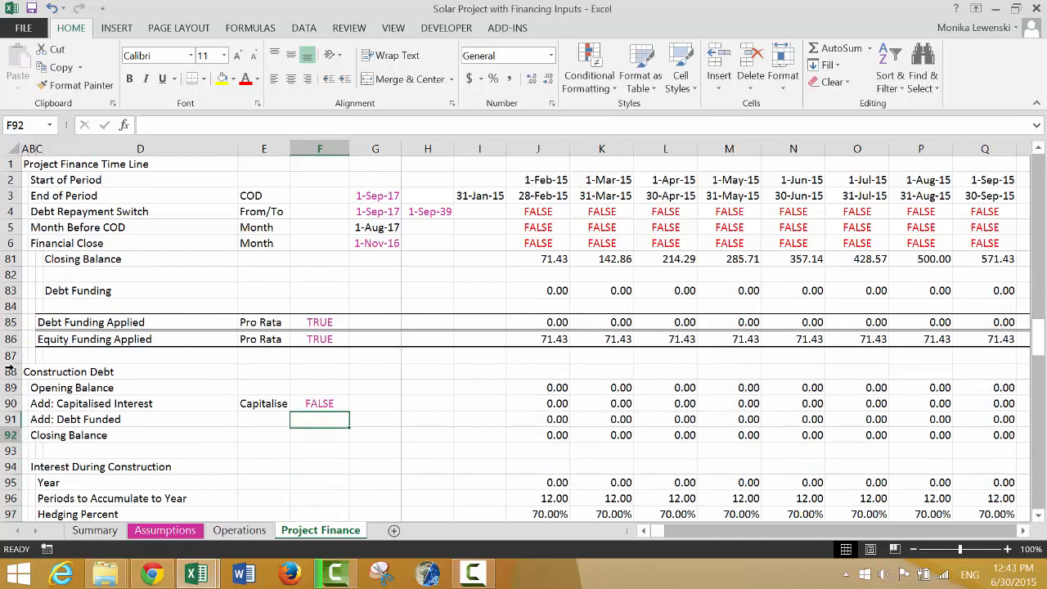
{"action": "key", "text": "shift+space"}
{"action": "key", "text": "ctrl+shift+plus"}
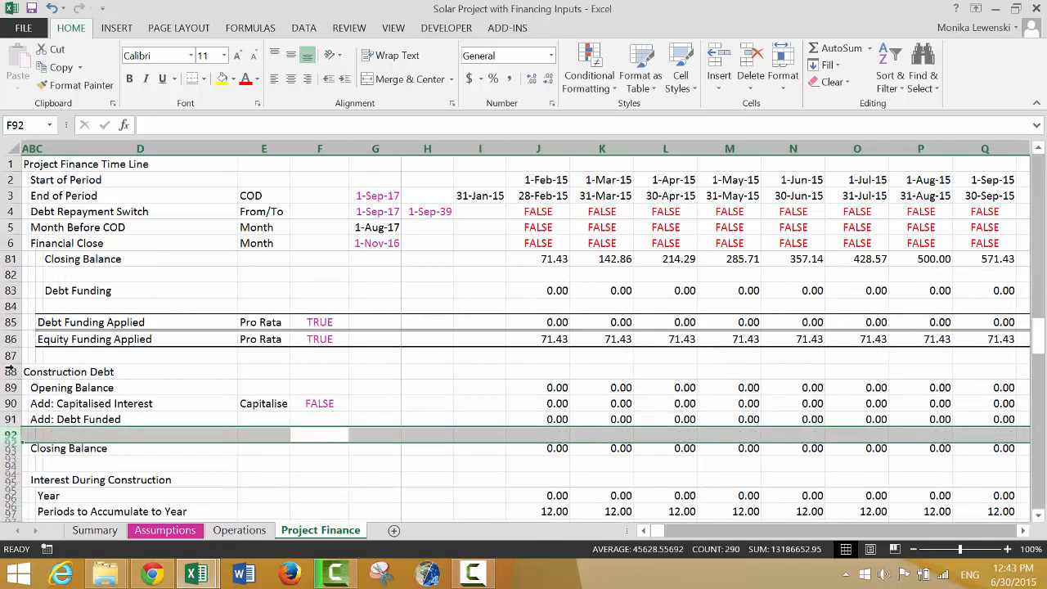
{"action": "key", "text": "Left"}
{"action": "key", "text": "Left"}
{"action": "key", "text": "Left"}
{"action": "key", "text": "Left"}
{"action": "type", "text": "L"}
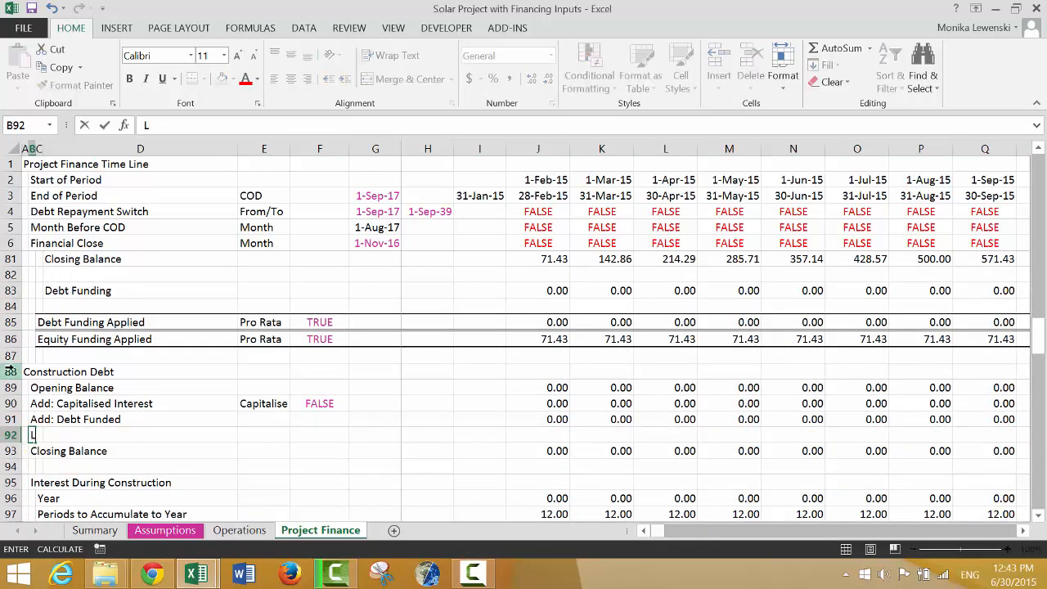
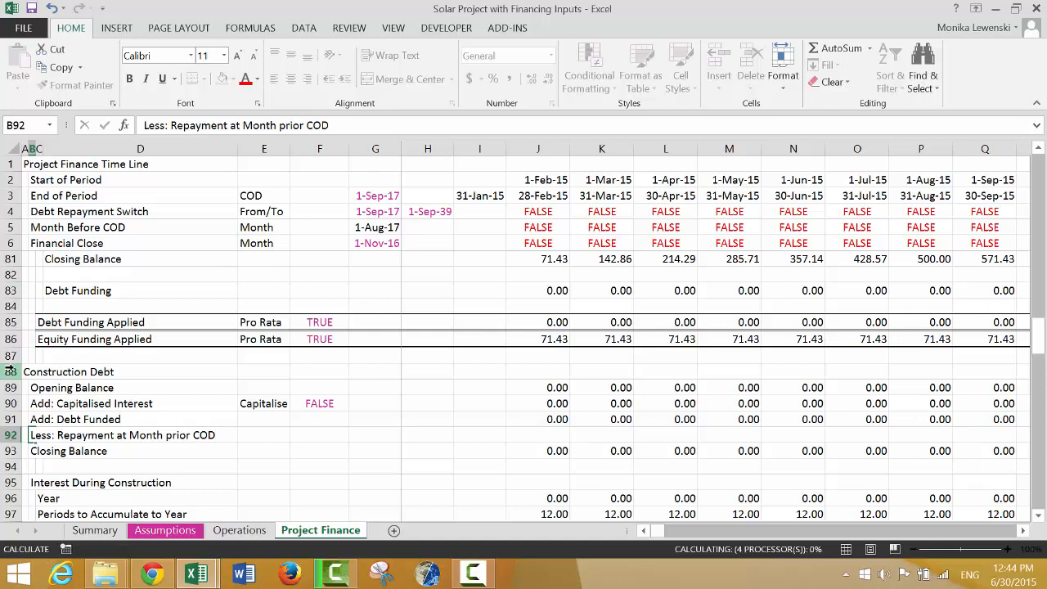
Step: Calculate the construction debt repayment in J92 as =SUM(J89:J91)*J5 and copy the formula across all periods
{"action": "key", "text": "Right"}
{"action": "key", "text": "Right"}
{"action": "key", "text": "Right"}
{"action": "key", "text": "Right"}
{"action": "key", "text": "Right"}
{"action": "key", "text": "Right"}
{"action": "key", "text": "Right"}
{"action": "key", "text": "Right"}
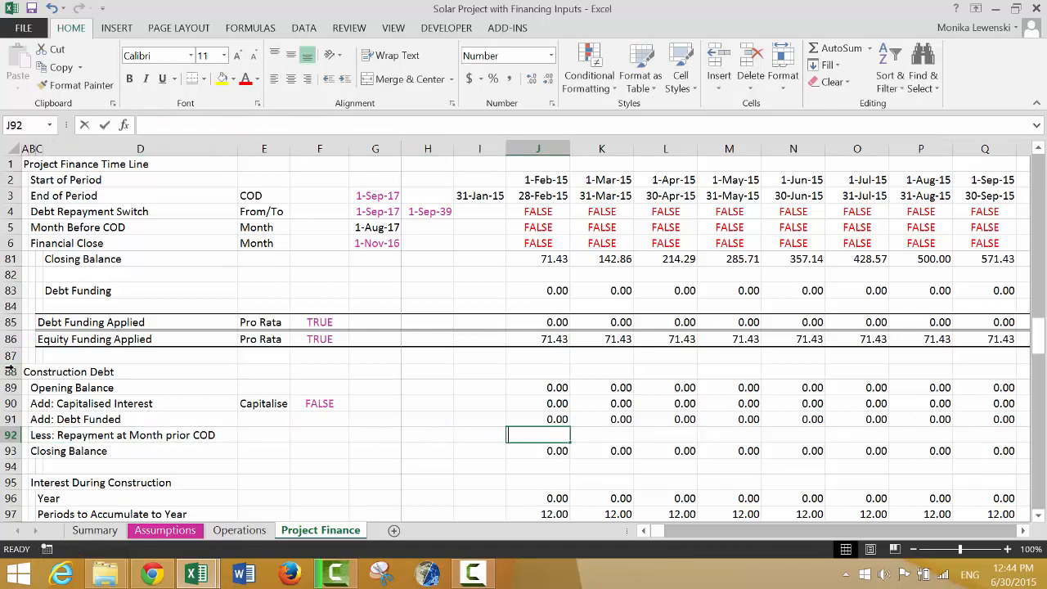
{"action": "type", "text": "=sum("}
{"action": "key", "text": "Up"}
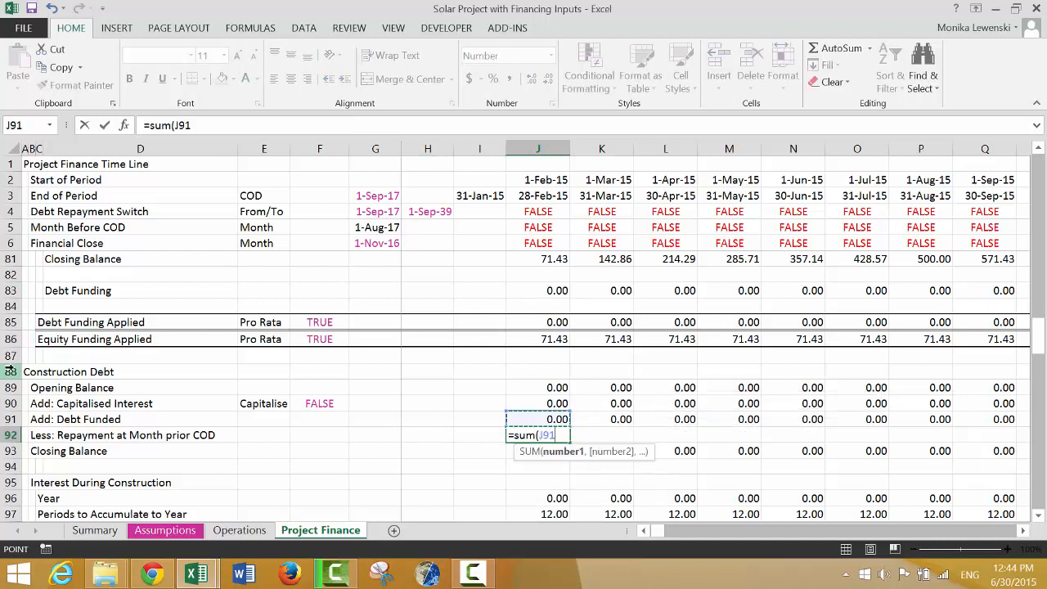
{"action": "key", "text": "shift+Up"}
{"action": "key", "text": "shift+Up"}
{"action": "type", "text": ")"}
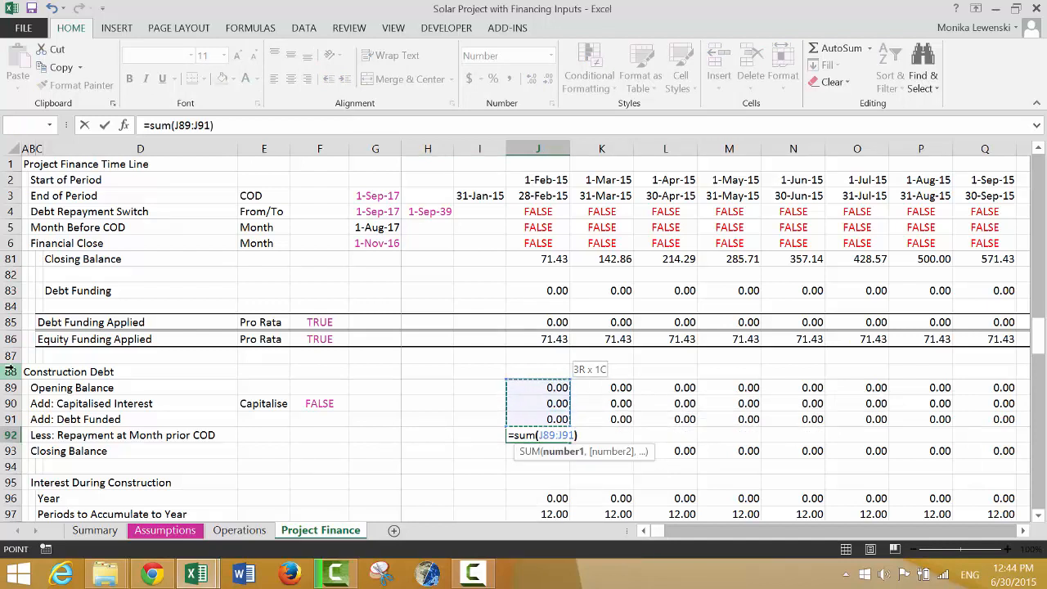
{"action": "type", "text": "*"}
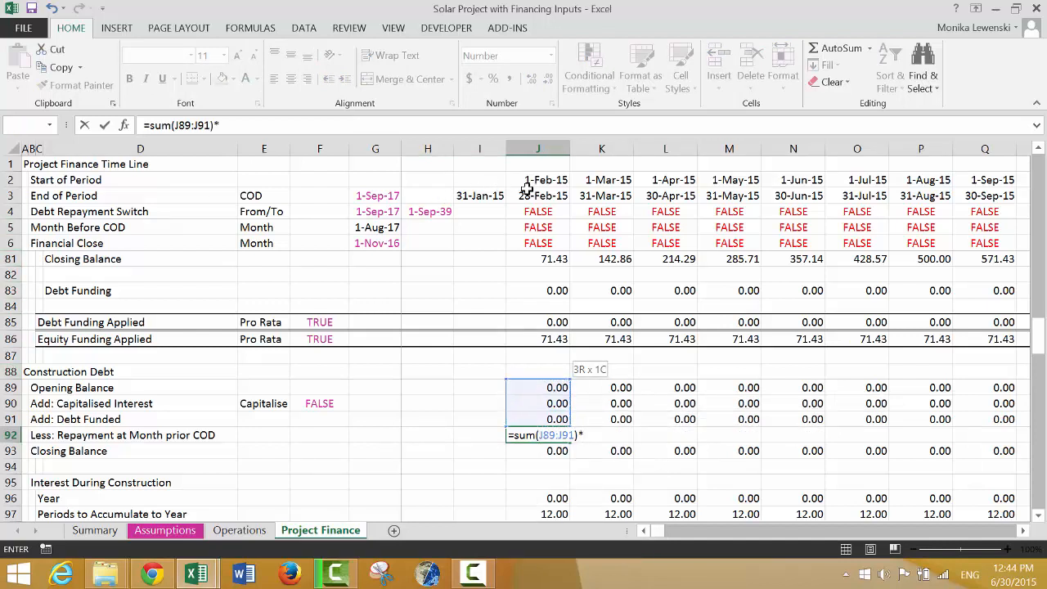
{"action": "left_click", "coordinate": [540, 226]}
{"action": "key", "text": "Return"}
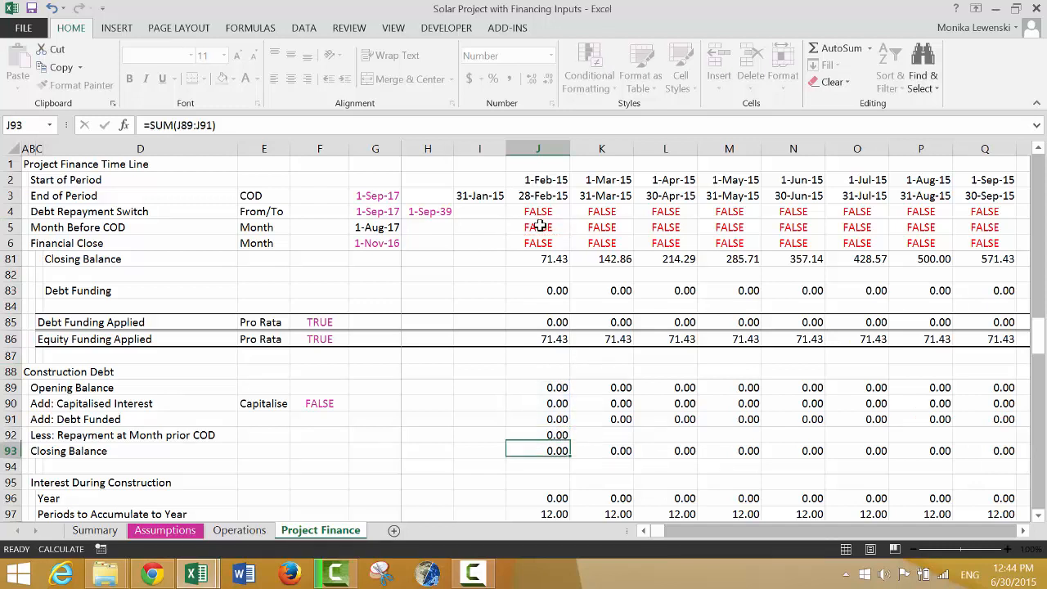
{"action": "key", "text": "Up"}
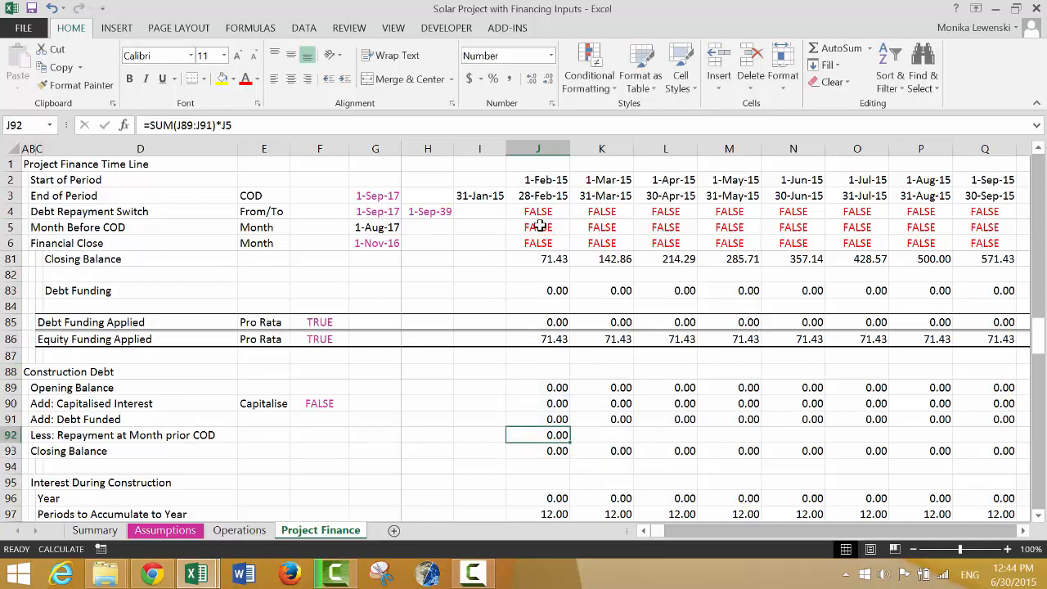
{"action": "key", "text": "ctrl+shift+Right"}
{"action": "key", "text": "ctrl+r"}
Step: Change the Construction Debt closing balance in J93 to =SUM(J89:J91)-J92 and copy the formula across all periods
{"action": "key", "text": "Down"}
{"action": "key", "text": "F2"}
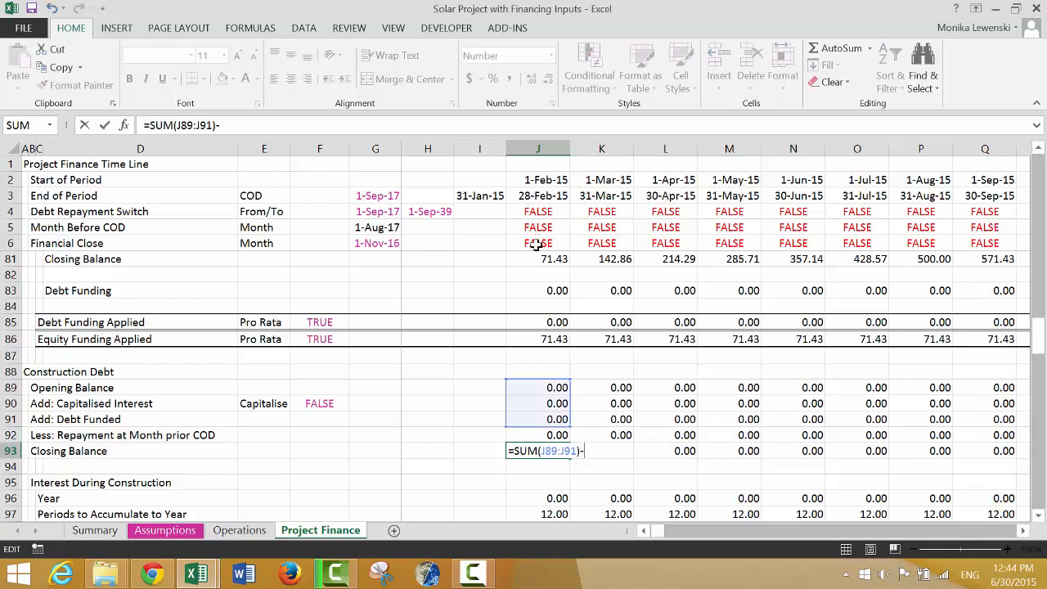
{"action": "left_click", "coordinate": [548, 435]}
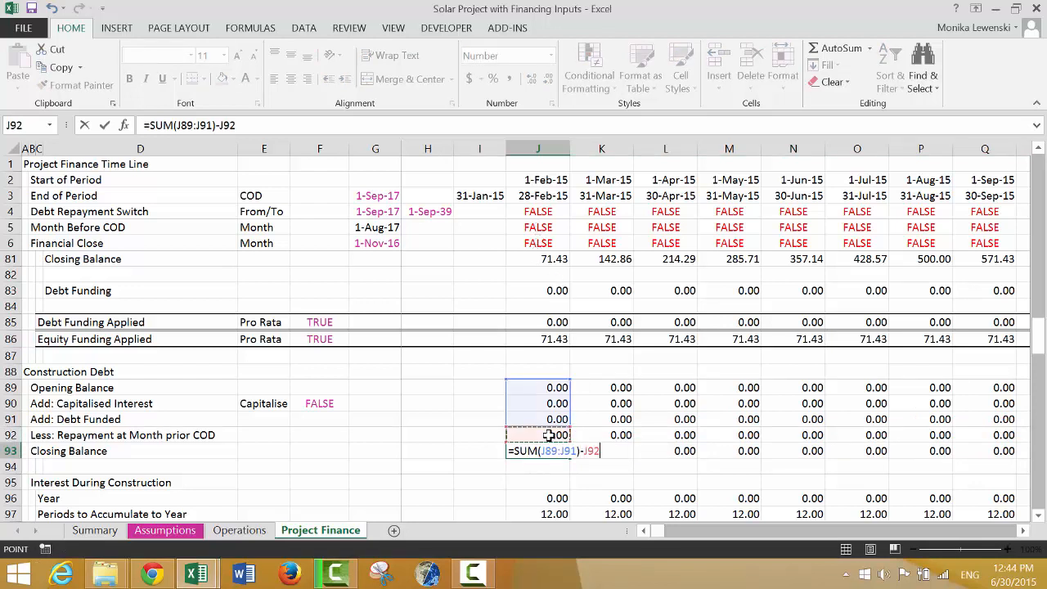
{"action": "key", "text": "Return"}
{"action": "key", "text": "Up"}
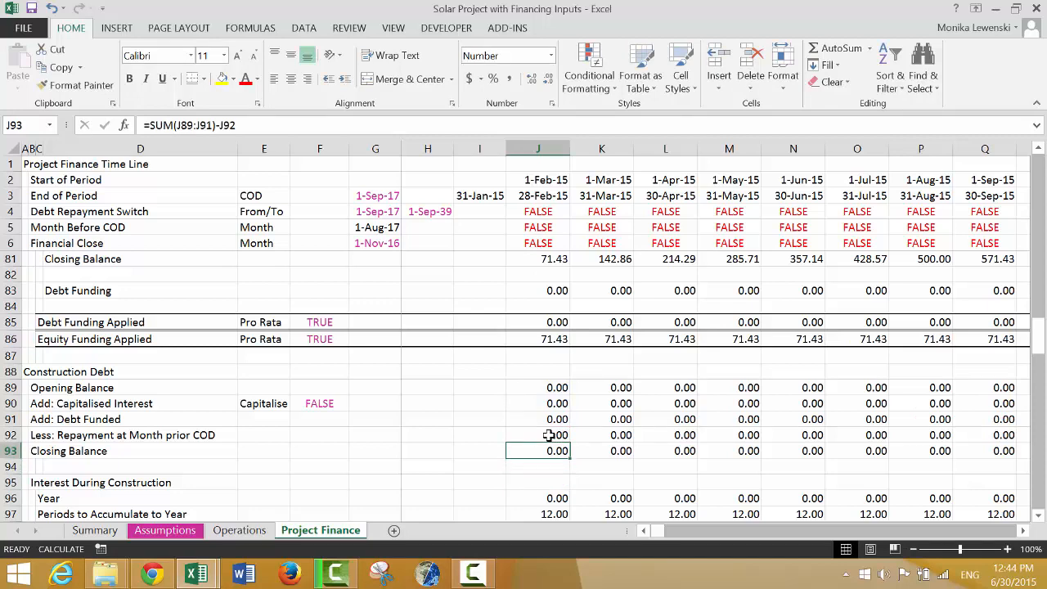
{"action": "key", "text": "ctrl+shift+Right"}
{"action": "key", "text": "ctrl+r"}
Step: Check the Construction Debt repayment and closing balance across the timeline into the periods after the commercial operation date
{"action": "key", "text": "Right"}
{"action": "key", "text": "Right"}
{"action": "key", "text": "Right"}
{"action": "key", "text": "Right"}
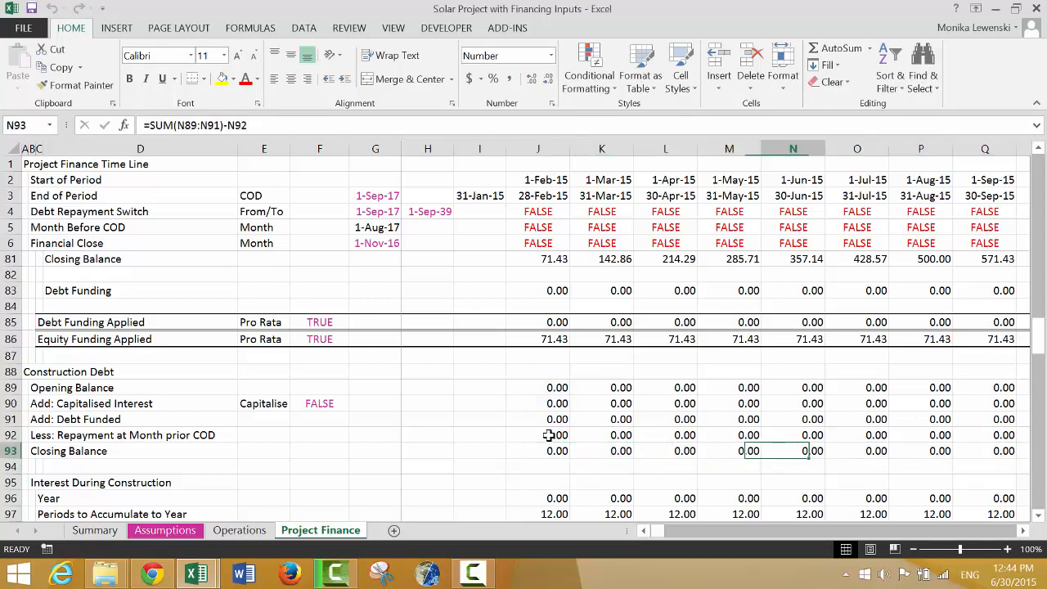
{"action": "key", "text": "Right"}
{"action": "key", "text": "Right"}
{"action": "key", "text": "Right"}
{"action": "key", "text": "Right"}
{"action": "key", "text": "Right"}
{"action": "key", "text": "Right"}
{"action": "key", "text": "Right"}
{"action": "key", "text": "Right"}
{"action": "key", "text": "Right"}
{"action": "key", "text": "Right"}
{"action": "key", "text": "Right"}
{"action": "key", "text": "Right"}
{"action": "key", "text": "Right"}
{"action": "key", "text": "Right"}
{"action": "key", "text": "Right"}
{"action": "key", "text": "Right"}
{"action": "key", "text": "Right"}
{"action": "key", "text": "Right"}
{"action": "key", "text": "Right"}
{"action": "key", "text": "Right"}
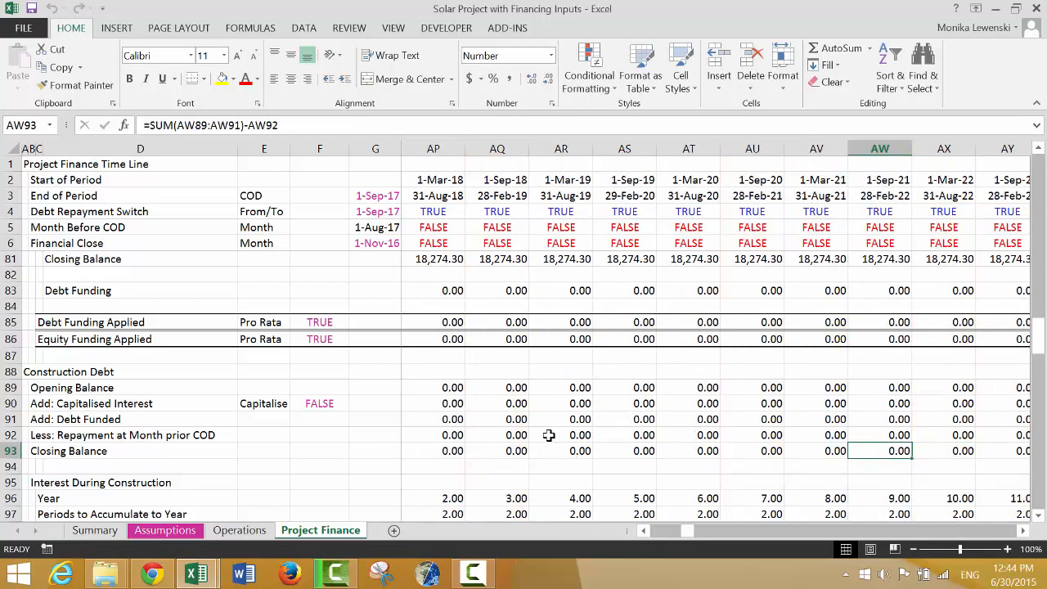
Step: Check the construction debt repayment formula in the month before COD and the closing balances of the surrounding periods
{"action": "key", "text": "Left"}
{"action": "key", "text": "Left"}
{"action": "key", "text": "Left"}
{"action": "key", "text": "Left"}
{"action": "key", "text": "Left"}
{"action": "key", "text": "Left"}
{"action": "key", "text": "Left"}
{"action": "key", "text": "Left"}
{"action": "key", "text": "Left"}
{"action": "key", "text": "Left"}
{"action": "key", "text": "Left"}
{"action": "key", "text": "Right"}
{"action": "key", "text": "Right"}
{"action": "key", "text": "Right"}
{"action": "key", "text": "Up"}
{"action": "key", "text": "Left"}
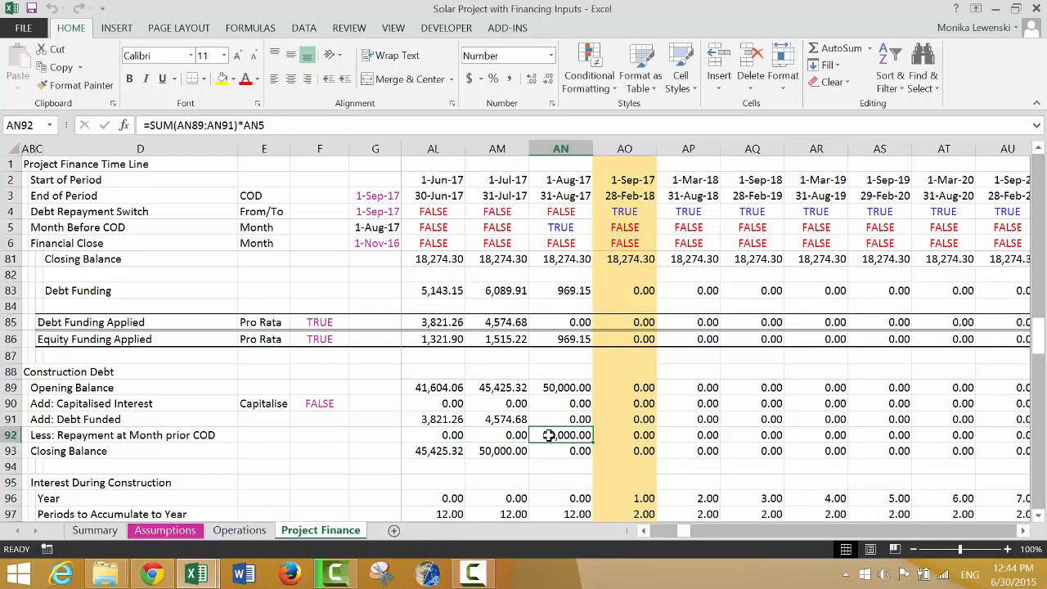
{"action": "key", "text": "Down"}
{"action": "key", "text": "Down"}
{"action": "key", "text": "Left"}
{"action": "key", "text": "Left"}
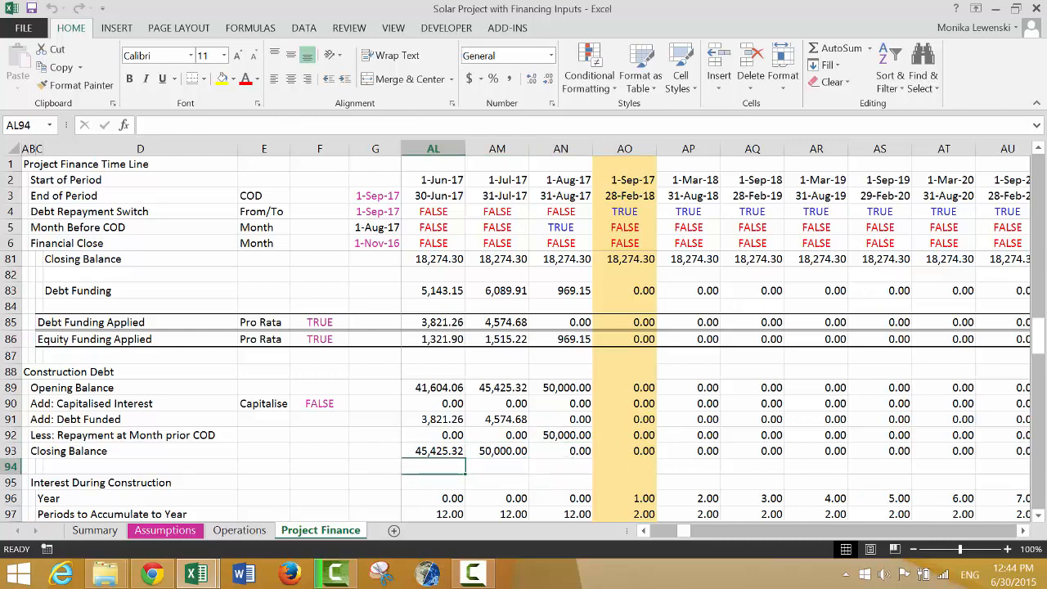
Step: Begin a SUM formula for Senior Debt Capitalised Interest in F22 of Sources and Uses, pointing its range into the Interest During Construction schedule
{"action": "key", "text": "Left"}
{"action": "key", "text": "Left"}
{"action": "key", "text": "Left"}
{"action": "key", "text": "Left"}
{"action": "key", "text": "Left"}
{"action": "key", "text": "Left"}
{"action": "key", "text": "Left"}
{"action": "key", "text": "Left"}
{"action": "key", "text": "Left"}
{"action": "key", "text": "Left"}
{"action": "key", "text": "Left"}
{"action": "key", "text": "Left"}
{"action": "key", "text": "Left"}
{"action": "key", "text": "Left"}
{"action": "key", "text": "Left"}
{"action": "key", "text": "Left"}
{"action": "key", "text": "Left"}
{"action": "key", "text": "Left"}
{"action": "key", "text": "Left"}
{"action": "key", "text": "Left"}
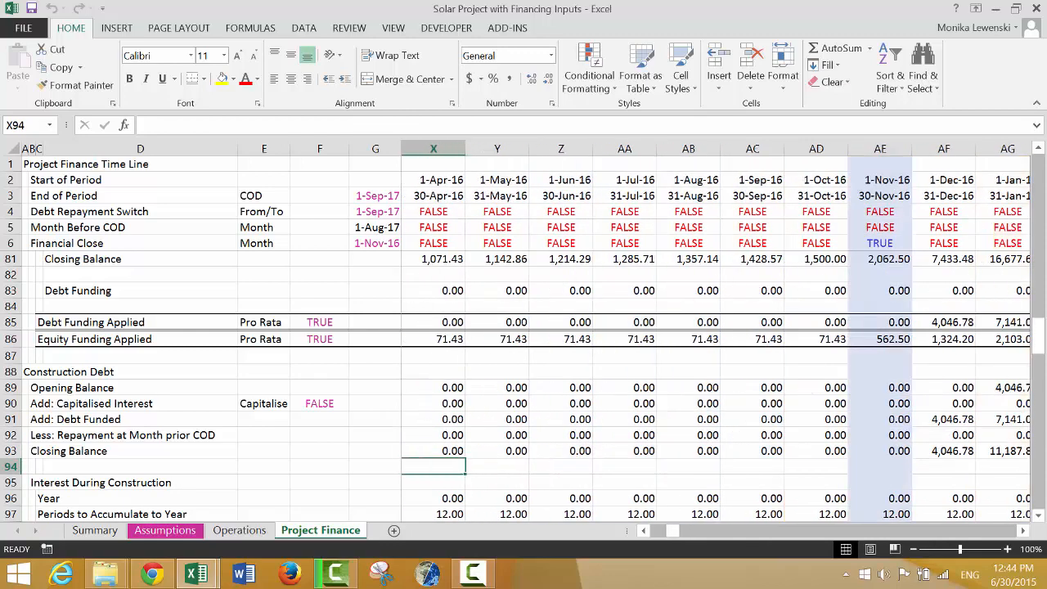
{"action": "key", "text": "Left"}
{"action": "key", "text": "Left"}
{"action": "key", "text": "Left"}
{"action": "key", "text": "Left"}
{"action": "key", "text": "Left"}
{"action": "key", "text": "Left"}
{"action": "key", "text": "Left"}
{"action": "key", "text": "Left"}
{"action": "key", "text": "Left"}
{"action": "key", "text": "Left"}
{"action": "key", "text": "Up"}
{"action": "key", "text": "Up"}
{"action": "key", "text": "Up"}
{"action": "key", "text": "Up"}
{"action": "key", "text": "Up"}
{"action": "key", "text": "Up"}
{"action": "key", "text": "Up"}
{"action": "key", "text": "Up"}
{"action": "key", "text": "Up"}
{"action": "key", "text": "Up"}
{"action": "key", "text": "Up"}
{"action": "key", "text": "Up"}
{"action": "key", "text": "Up"}
{"action": "key", "text": "Up"}
{"action": "key", "text": "Up"}
{"action": "key", "text": "Up"}
{"action": "key", "text": "Up"}
{"action": "key", "text": "Up"}
{"action": "key", "text": "Up"}
{"action": "key", "text": "Up"}
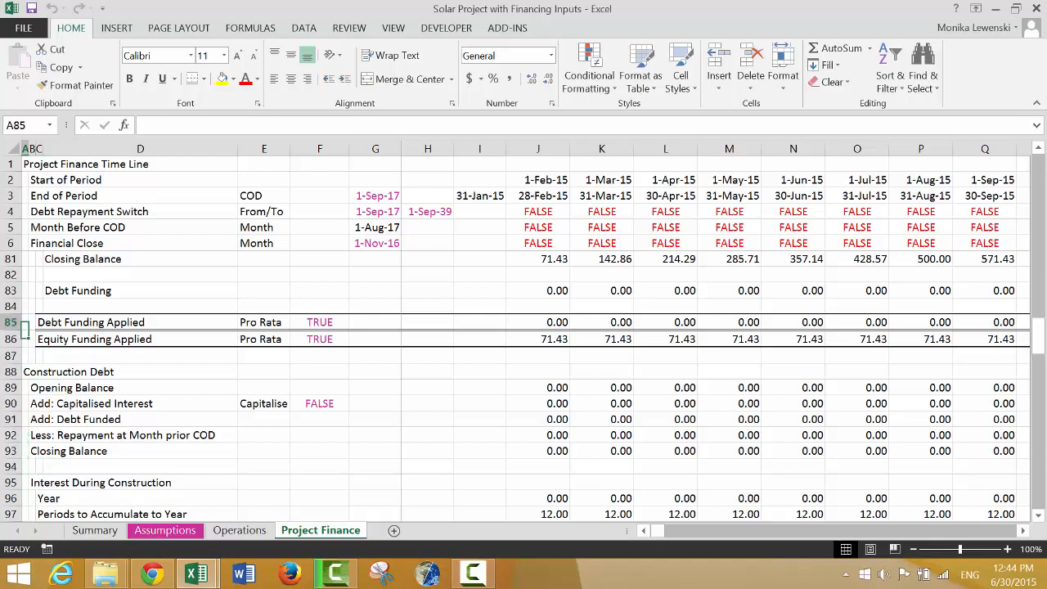
{"action": "key", "text": "Up"}
{"action": "key", "text": "Up"}
{"action": "key", "text": "Up"}
{"action": "key", "text": "Up"}
{"action": "key", "text": "Up"}
{"action": "key", "text": "Up"}
{"action": "key", "text": "Up"}
{"action": "key", "text": "Up"}
{"action": "key", "text": "Up"}
{"action": "key", "text": "Up"}
{"action": "key", "text": "Up"}
{"action": "key", "text": "Up"}
{"action": "key", "text": "Up"}
{"action": "key", "text": "Up"}
{"action": "key", "text": "Up"}
{"action": "key", "text": "Up"}
{"action": "key", "text": "Up"}
{"action": "key", "text": "Up"}
{"action": "key", "text": "Up"}
{"action": "key", "text": "Up"}
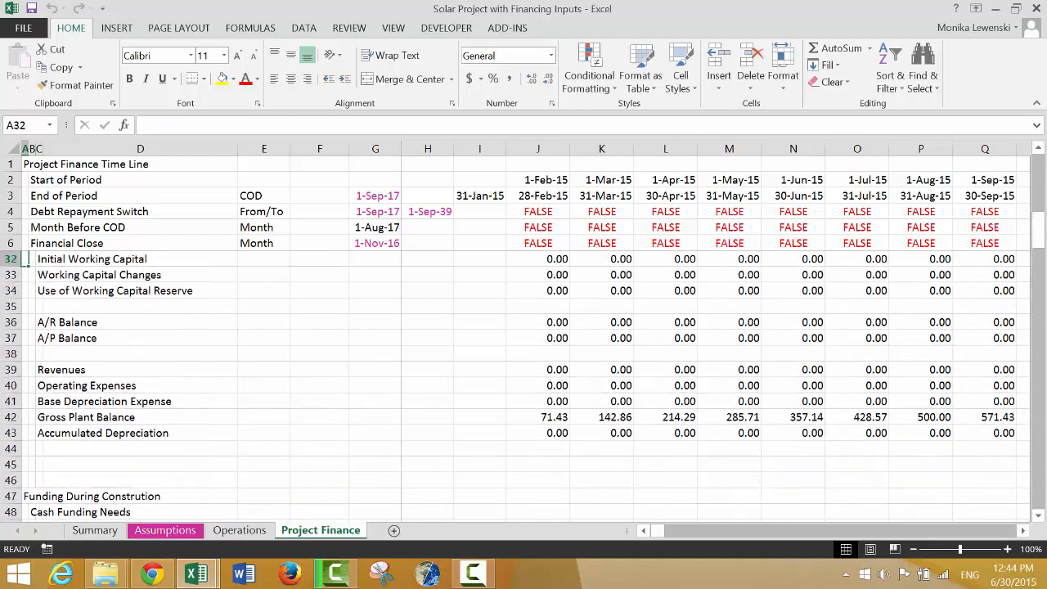
{"action": "key", "text": "Up"}
{"action": "key", "text": "Up"}
{"action": "key", "text": "Up"}
{"action": "key", "text": "Up"}
{"action": "key", "text": "Up"}
{"action": "key", "text": "Up"}
{"action": "key", "text": "Up"}
{"action": "key", "text": "Up"}
{"action": "key", "text": "Up"}
{"action": "key", "text": "Up"}
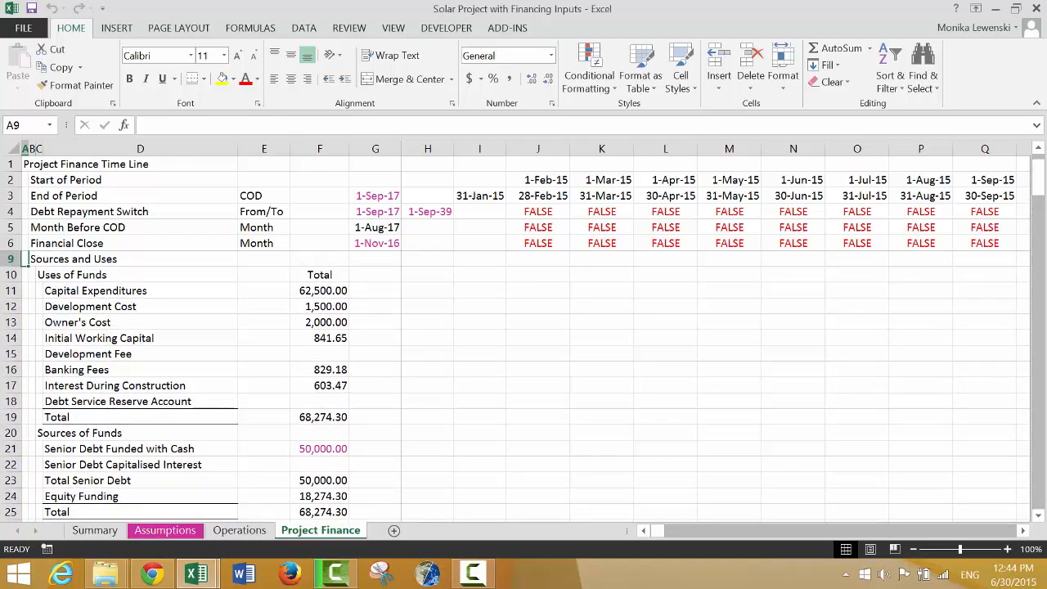
{"action": "key", "text": "Down"}
{"action": "key", "text": "Down"}
{"action": "key", "text": "Down"}
{"action": "key", "text": "Down"}
{"action": "key", "text": "Down"}
{"action": "key", "text": "Down"}
{"action": "key", "text": "Down"}
{"action": "key", "text": "Down"}
{"action": "key", "text": "Up"}
{"action": "key", "text": "Up"}
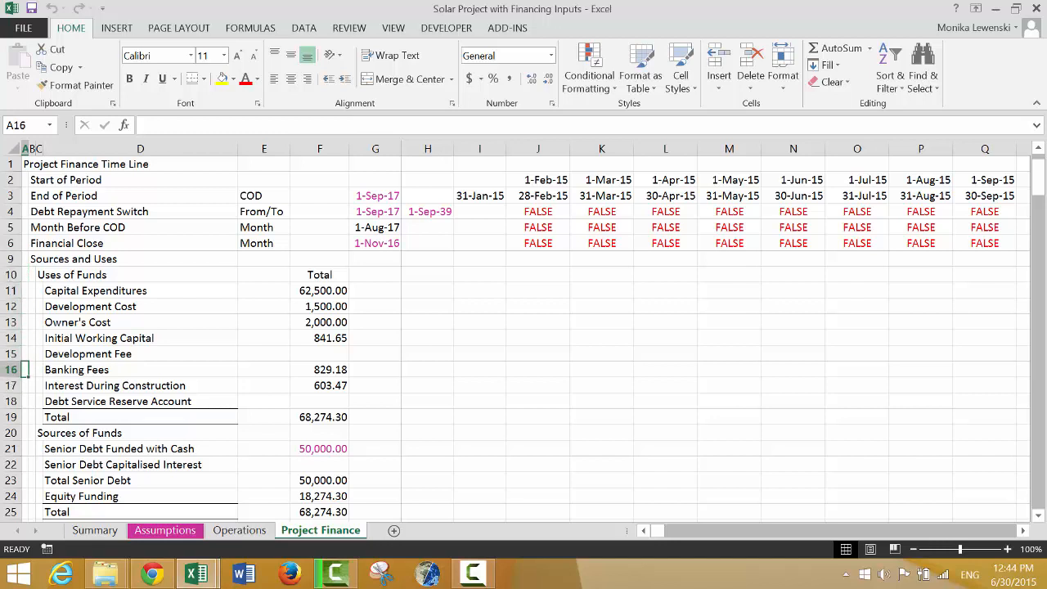
{"action": "key", "text": "Right"}
{"action": "key", "text": "Right"}
{"action": "key", "text": "Right"}
{"action": "key", "text": "Right"}
{"action": "key", "text": "Down"}
{"action": "key", "text": "Down"}
{"action": "key", "text": "Down"}
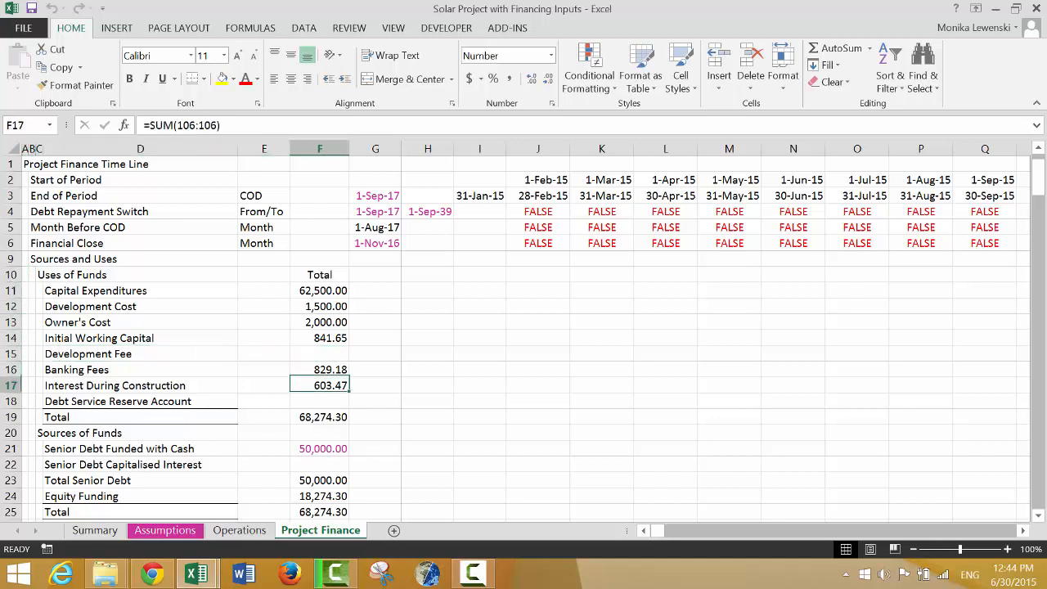
{"action": "key", "text": "Down"}
{"action": "key", "text": "Down"}
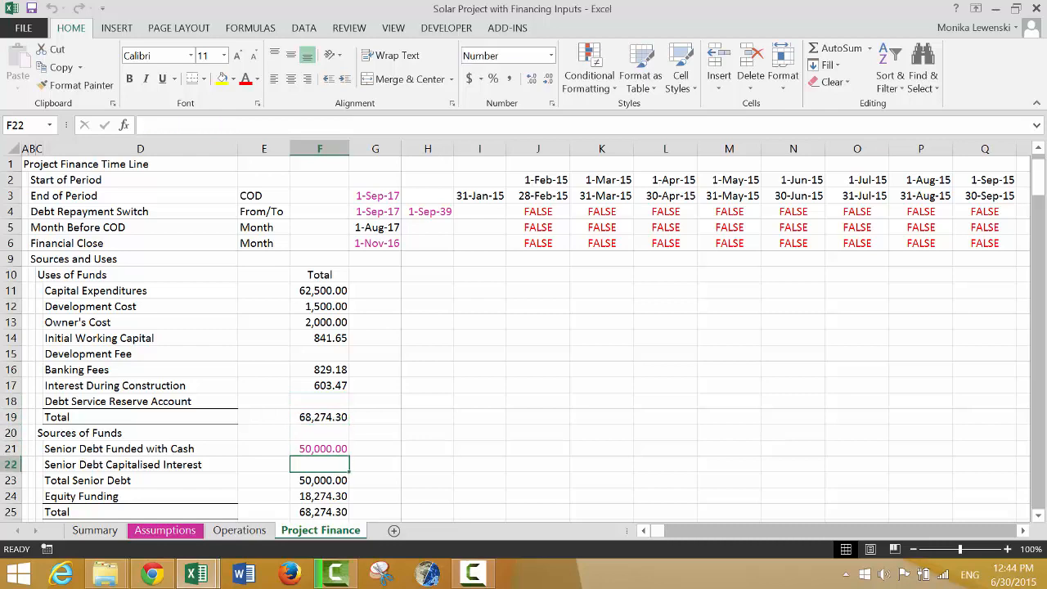
{"action": "type", "text": "=sum("}
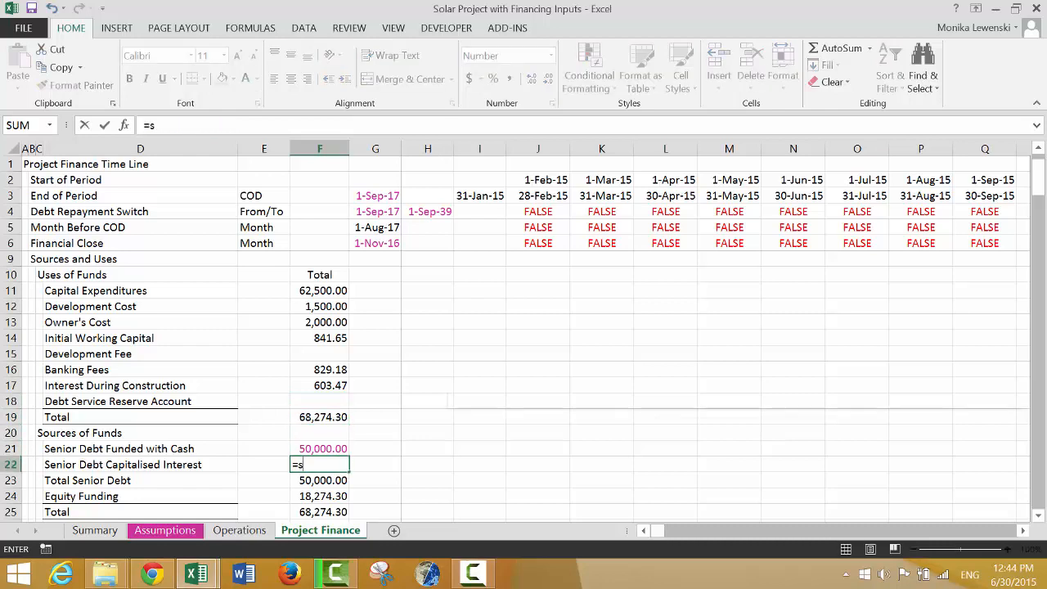
{"action": "key", "text": "Down"}
{"action": "key", "text": "Down"}
{"action": "key", "text": "Down"}
{"action": "key", "text": "Down"}
{"action": "key", "text": "Down"}
{"action": "key", "text": "Down"}
{"action": "key", "text": "Down"}
{"action": "key", "text": "Down"}
{"action": "key", "text": "Down"}
{"action": "key", "text": "Down"}
{"action": "key", "text": "Down"}
{"action": "key", "text": "Down"}
{"action": "key", "text": "Down"}
{"action": "key", "text": "Down"}
{"action": "key", "text": "Down"}
{"action": "key", "text": "Down"}
{"action": "key", "text": "Down"}
{"action": "key", "text": "Down"}
{"action": "key", "text": "Down"}
{"action": "key", "text": "Down"}
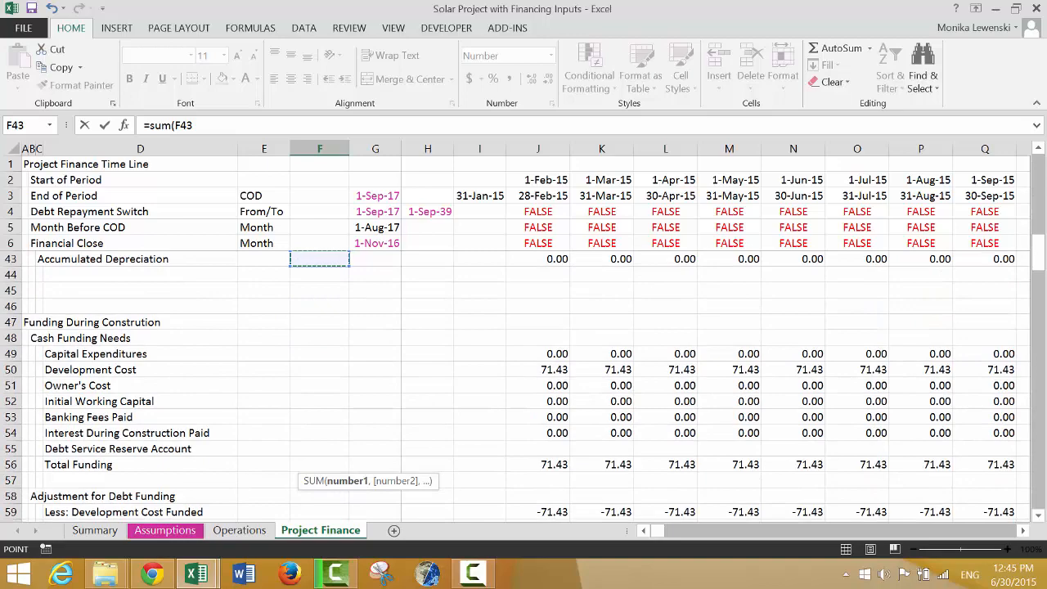
{"action": "key", "text": "Down"}
{"action": "key", "text": "Down"}
{"action": "key", "text": "Down"}
{"action": "key", "text": "Down"}
{"action": "key", "text": "Down"}
{"action": "key", "text": "Down"}
{"action": "key", "text": "Down"}
{"action": "key", "text": "Down"}
{"action": "key", "text": "Down"}
{"action": "key", "text": "Down"}
{"action": "key", "text": "Down"}
{"action": "key", "text": "Down"}
{"action": "key", "text": "Down"}
{"action": "key", "text": "Down"}
{"action": "key", "text": "Down"}
{"action": "key", "text": "Down"}
{"action": "key", "text": "Down"}
{"action": "key", "text": "Down"}
{"action": "key", "text": "Down"}
{"action": "key", "text": "Down"}
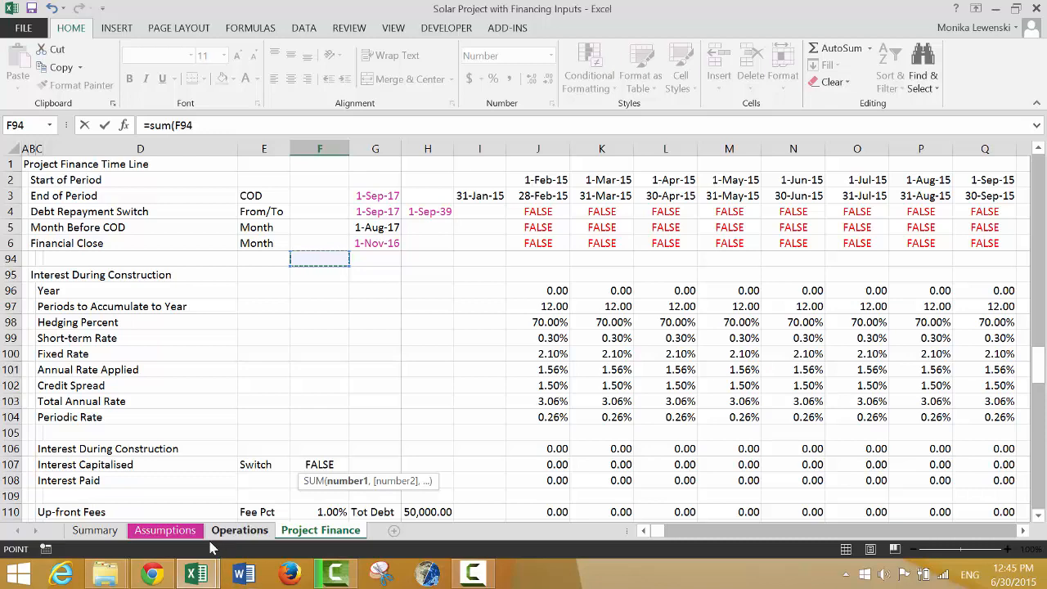
Step: Complete the Senior Debt Capitalised Interest formula in F22 as =SUM(107:107)+SUM(119:119), adding capitalised interest and capitalised fees
{"action": "left_click", "coordinate": [7, 464]}
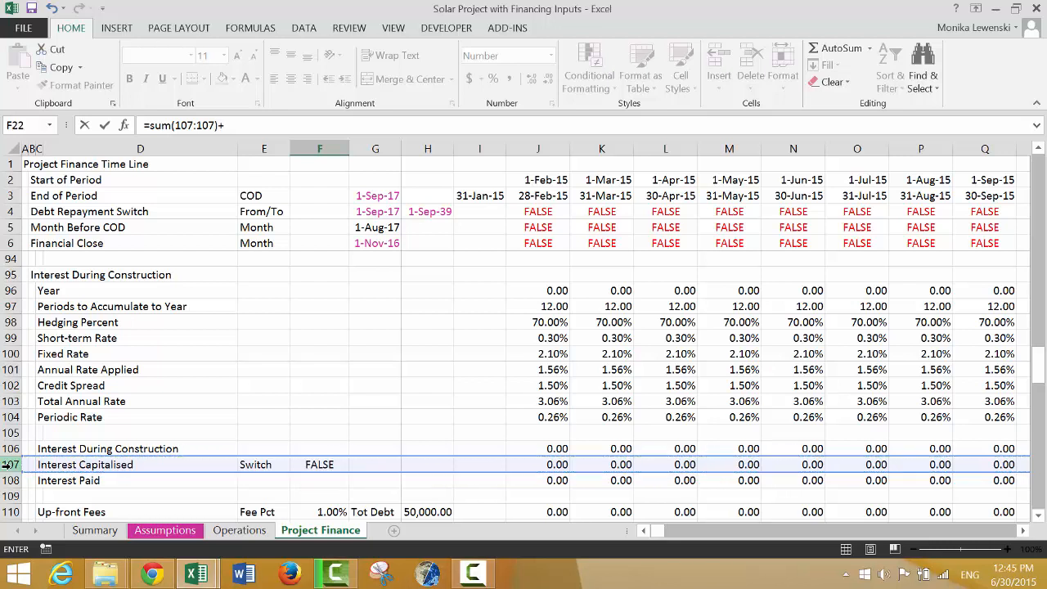
{"action": "type", "text": "sum("}
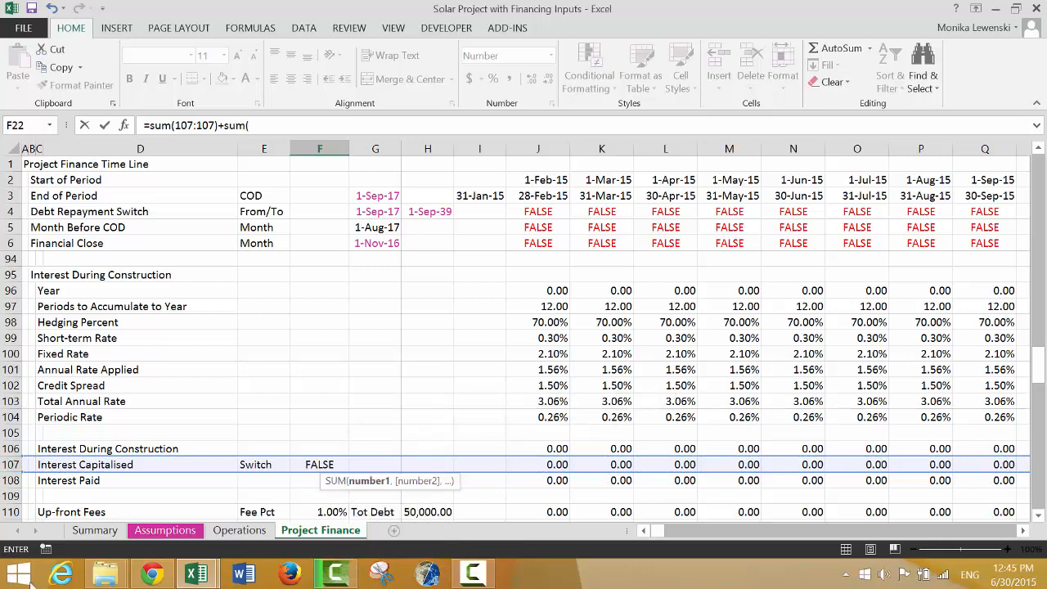
{"action": "key", "text": "Down"}
{"action": "key", "text": "Down"}
{"action": "key", "text": "Down"}
{"action": "key", "text": "Down"}
{"action": "key", "text": "Down"}
{"action": "key", "text": "Down"}
{"action": "key", "text": "Down"}
{"action": "key", "text": "Down"}
{"action": "key", "text": "Down"}
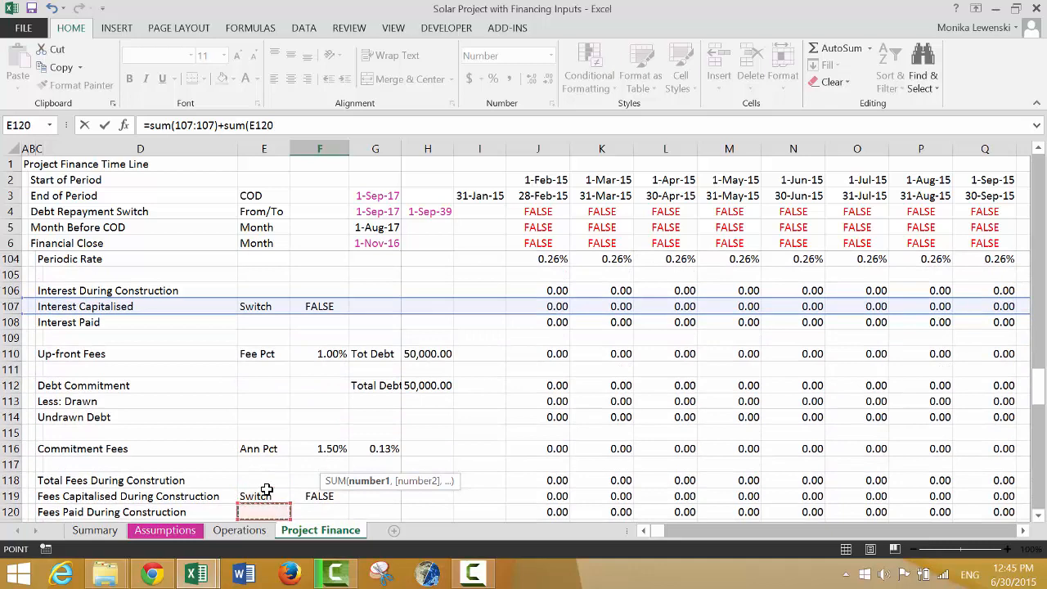
{"action": "key", "text": "Down"}
{"action": "key", "text": "Down"}
{"action": "key", "text": "Up"}
{"action": "key", "text": "Up"}
{"action": "key", "text": "Up"}
{"action": "key", "text": "Up"}
{"action": "key", "text": "Down"}
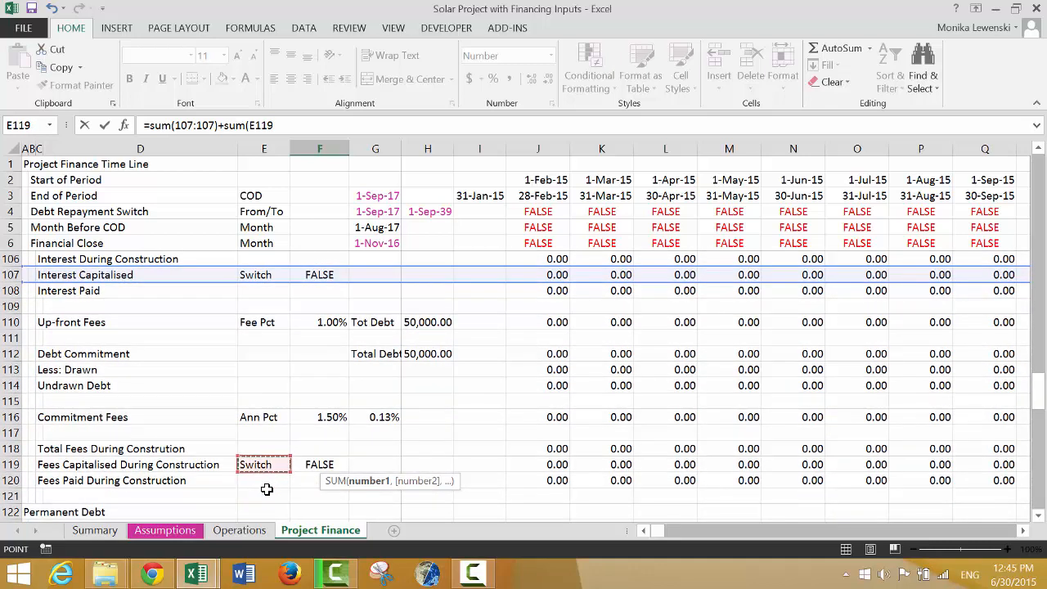
{"action": "key", "text": "shift+space"}
{"action": "key", "text": "Return"}
{"action": "key", "text": "Return"}
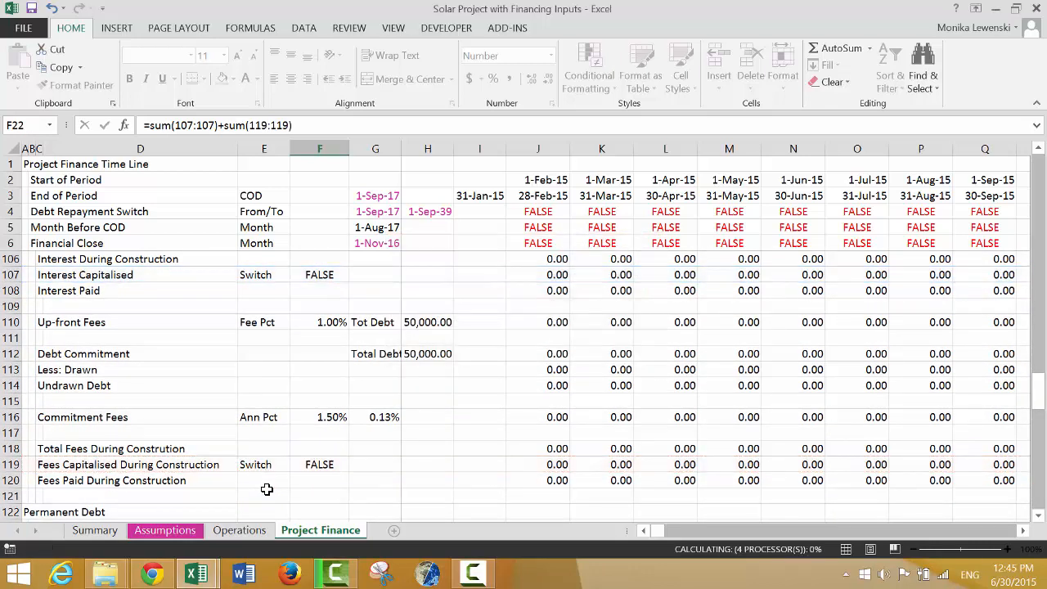
Step: Try to add a border across the Total row of Sources of Funds, D25:F25
{"action": "key", "text": "Up"}
{"action": "key", "text": "Up"}
{"action": "key", "text": "Up"}
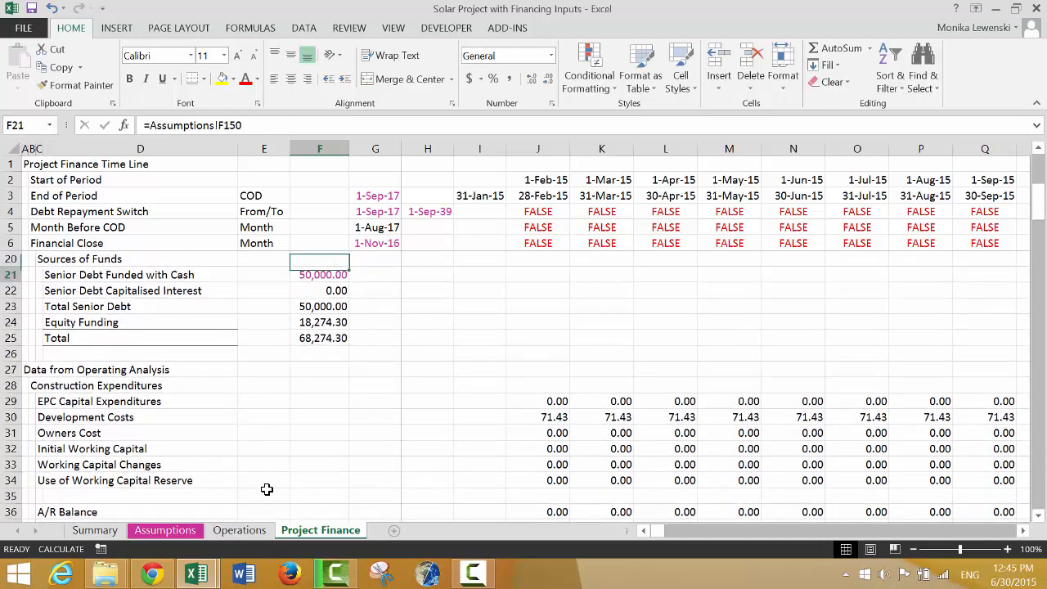
{"action": "key", "text": "Down"}
{"action": "key", "text": "Down"}
{"action": "key", "text": "Down"}
{"action": "key", "text": "Down"}
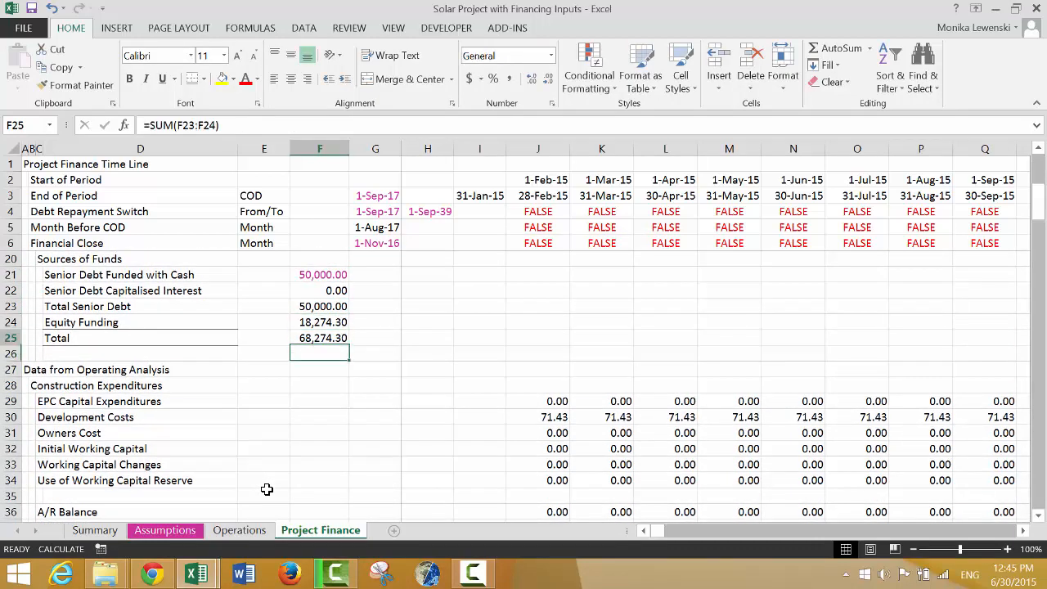
{"action": "key", "text": "Left"}
{"action": "key", "text": "Left"}
{"action": "key", "text": "shift+Right"}
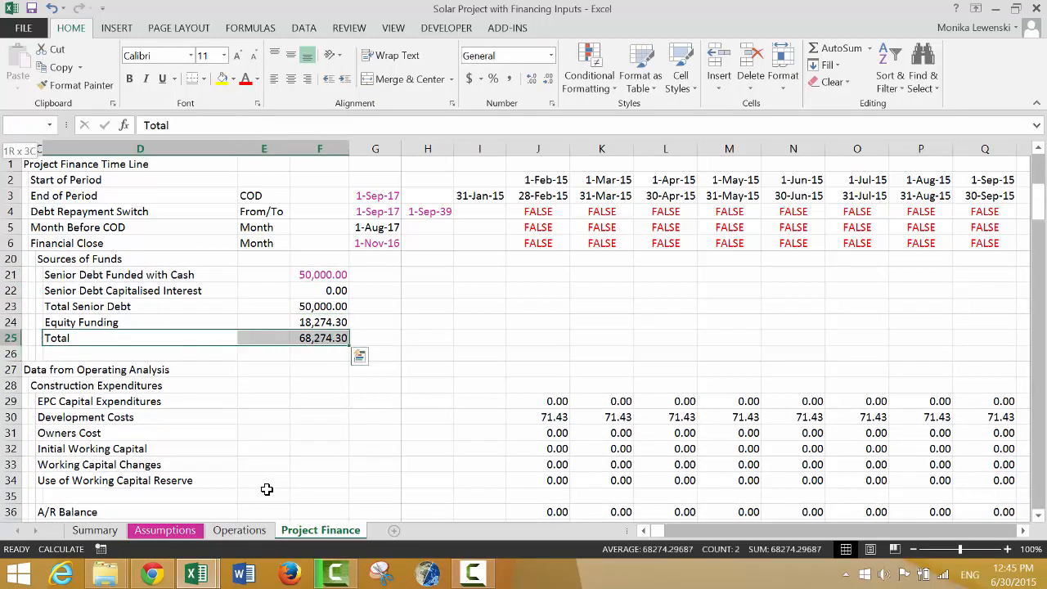
{"action": "left_click", "coordinate": [205, 78]}
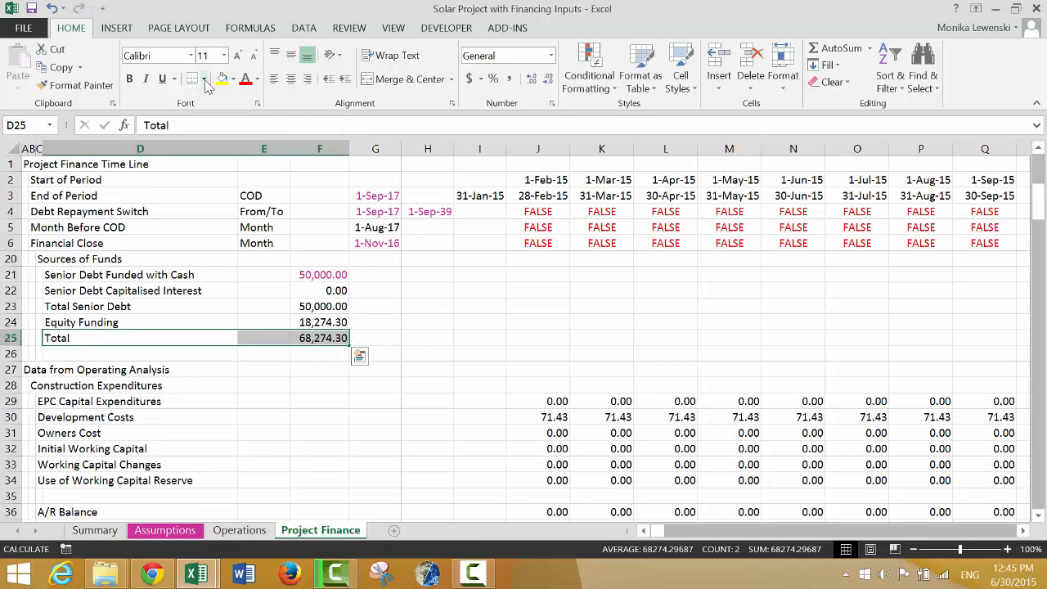
{"action": "key", "text": "Return"}
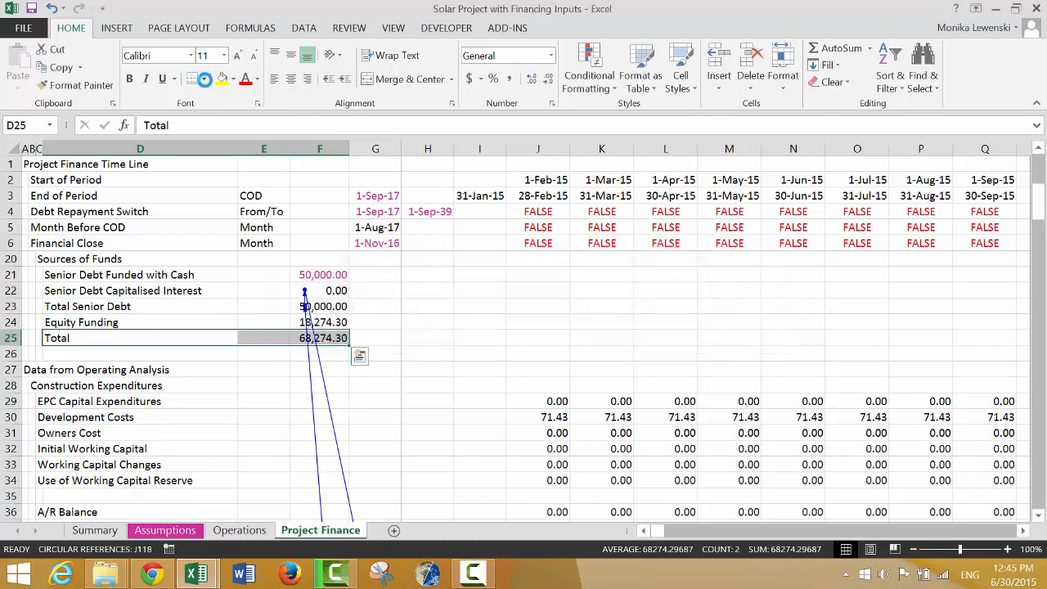
Step: Clear the Senior Debt Capitalised Interest formula from F22 in Sources of Funds
{"action": "key", "text": "Down"}
{"action": "key", "text": "Up"}
{"action": "key", "text": "Up"}
{"action": "key", "text": "Up"}
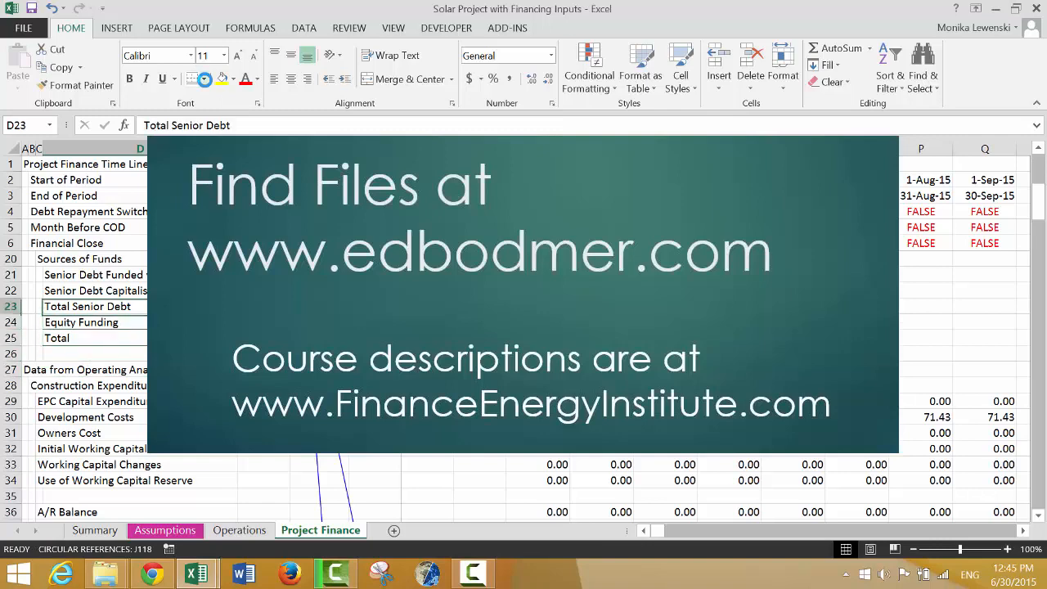
{"action": "key", "text": "Right"}
{"action": "key", "text": "Up"}
{"action": "key", "text": "Down"}
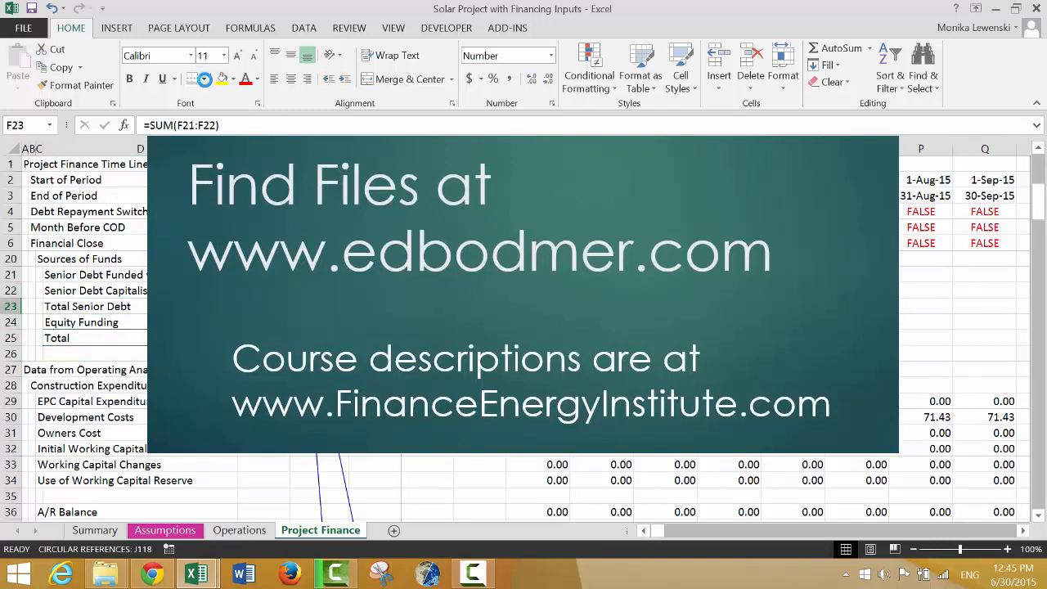
{"action": "key", "text": "Up"}
{"action": "key", "text": "Up"}
{"action": "key", "text": "Down"}
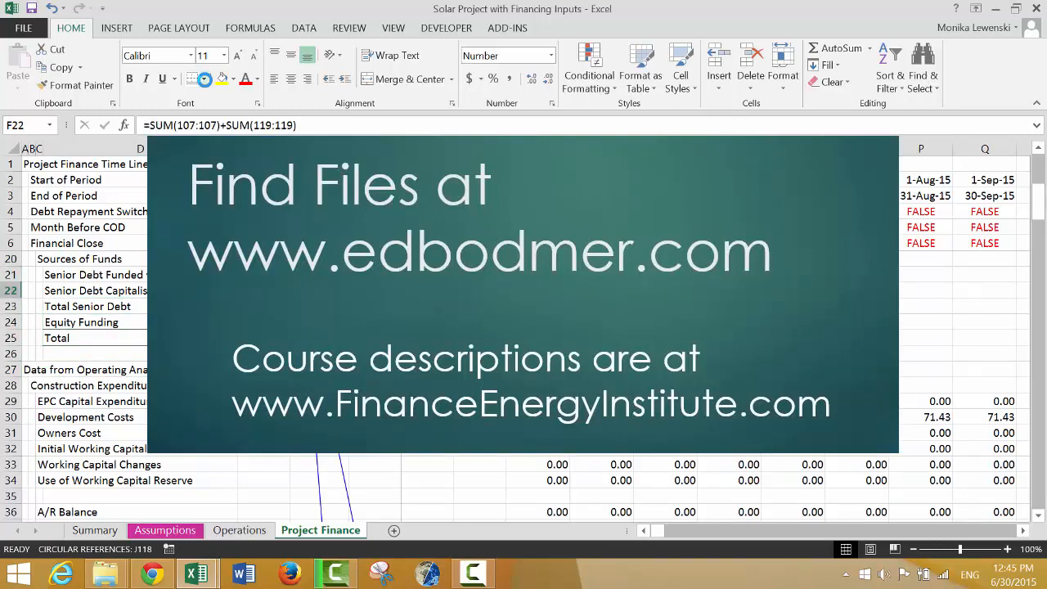
{"action": "key", "text": "Delete"}
{"action": "key", "text": "Down"}
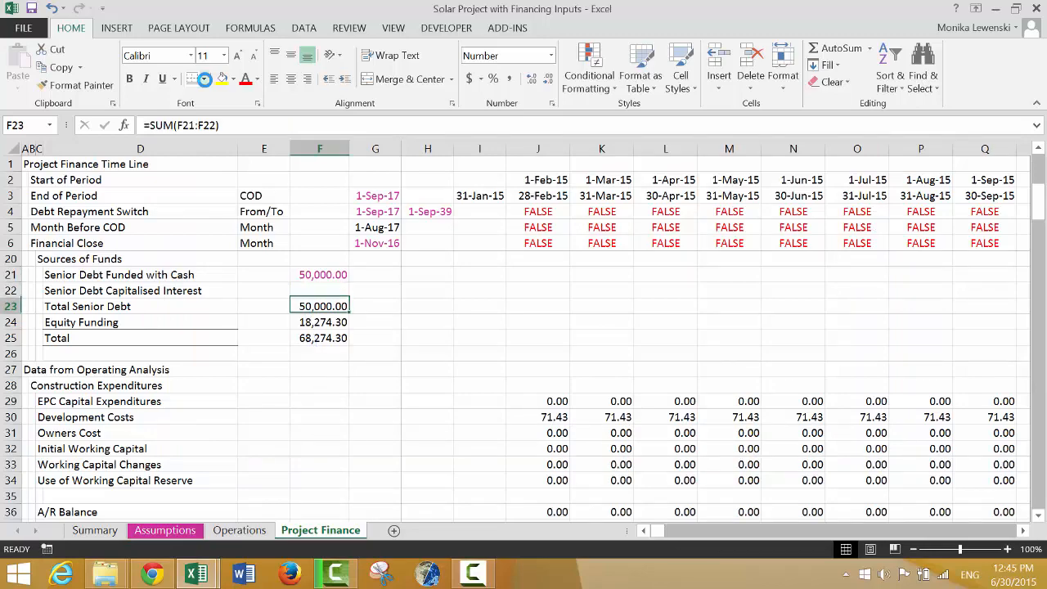
Step: Review the schedules from Sources of Funds down to the CFADS lines in the Permanent Debt section
{"action": "key", "text": "Down"}
{"action": "key", "text": "Down"}
{"action": "key", "text": "Down"}
{"action": "key", "text": "Down"}
{"action": "key", "text": "Down"}
{"action": "key", "text": "Down"}
{"action": "key", "text": "Down"}
{"action": "key", "text": "Down"}
{"action": "key", "text": "Down"}
{"action": "key", "text": "Down"}
{"action": "key", "text": "Down"}
{"action": "key", "text": "Down"}
{"action": "key", "text": "Down"}
{"action": "key", "text": "Down"}
{"action": "key", "text": "Down"}
{"action": "key", "text": "Down"}
{"action": "key", "text": "Down"}
{"action": "key", "text": "Down"}
{"action": "key", "text": "Down"}
{"action": "key", "text": "Down"}
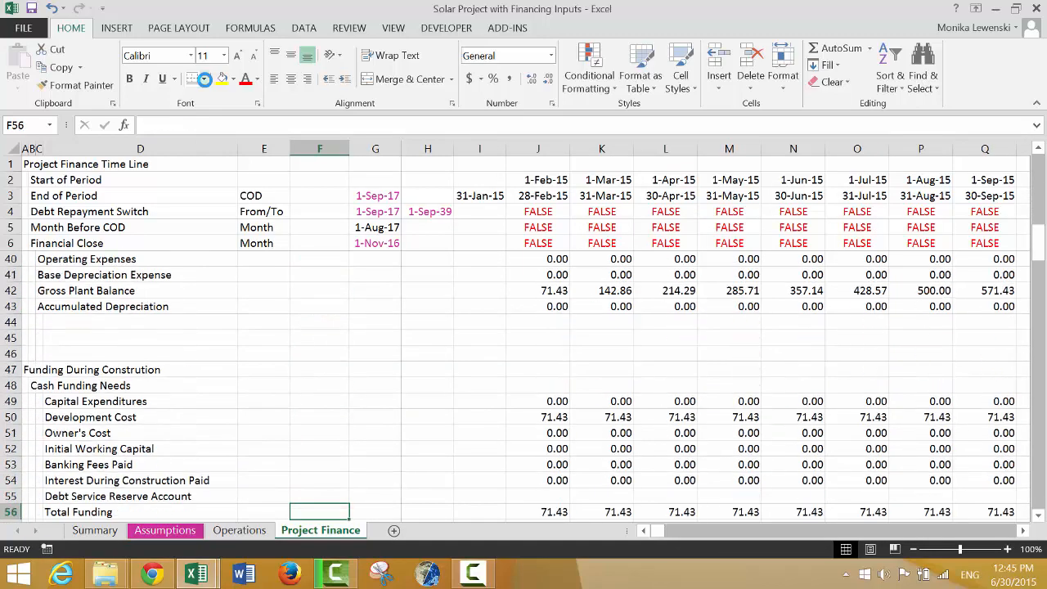
{"action": "key", "text": "Down"}
{"action": "key", "text": "Down"}
{"action": "key", "text": "Down"}
{"action": "key", "text": "Down"}
{"action": "key", "text": "Down"}
{"action": "key", "text": "Down"}
{"action": "key", "text": "Down"}
{"action": "key", "text": "Down"}
{"action": "key", "text": "Down"}
{"action": "key", "text": "Down"}
{"action": "key", "text": "Down"}
{"action": "key", "text": "Down"}
{"action": "key", "text": "Down"}
{"action": "key", "text": "Down"}
{"action": "key", "text": "Down"}
{"action": "key", "text": "Down"}
{"action": "key", "text": "Down"}
{"action": "key", "text": "Down"}
{"action": "key", "text": "Down"}
{"action": "key", "text": "Down"}
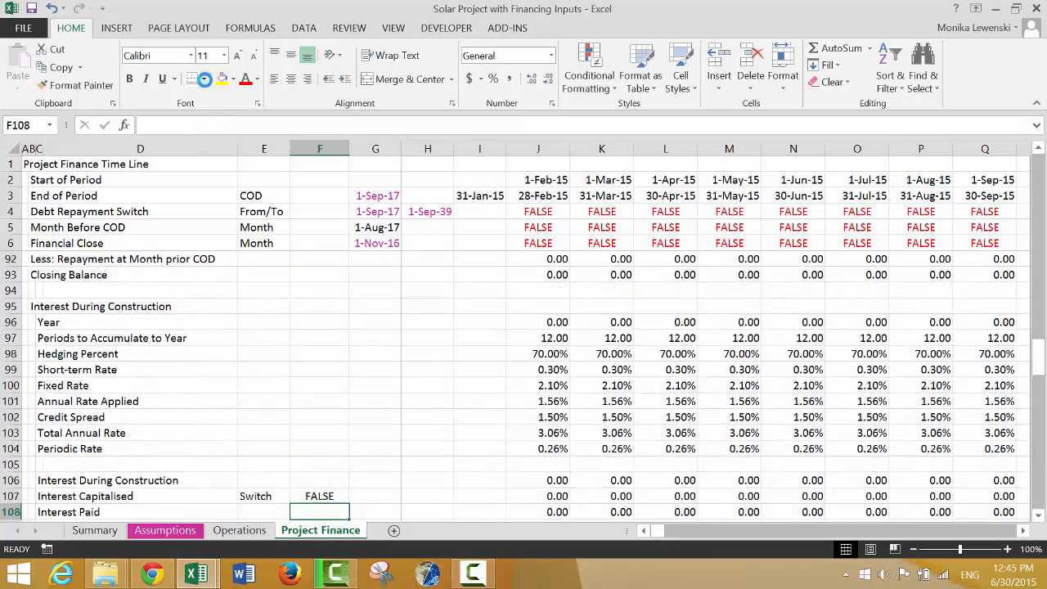
{"action": "key", "text": "Down"}
{"action": "key", "text": "Down"}
{"action": "key", "text": "Down"}
{"action": "key", "text": "Down"}
{"action": "key", "text": "Down"}
{"action": "key", "text": "Down"}
{"action": "key", "text": "Down"}
{"action": "key", "text": "Down"}
{"action": "key", "text": "Down"}
{"action": "key", "text": "Down"}
{"action": "key", "text": "Down"}
{"action": "key", "text": "Down"}
{"action": "key", "text": "Down"}
{"action": "key", "text": "Down"}
{"action": "key", "text": "Down"}
{"action": "key", "text": "Down"}
{"action": "key", "text": "Down"}
{"action": "key", "text": "Down"}
{"action": "key", "text": "Down"}
{"action": "key", "text": "Down"}
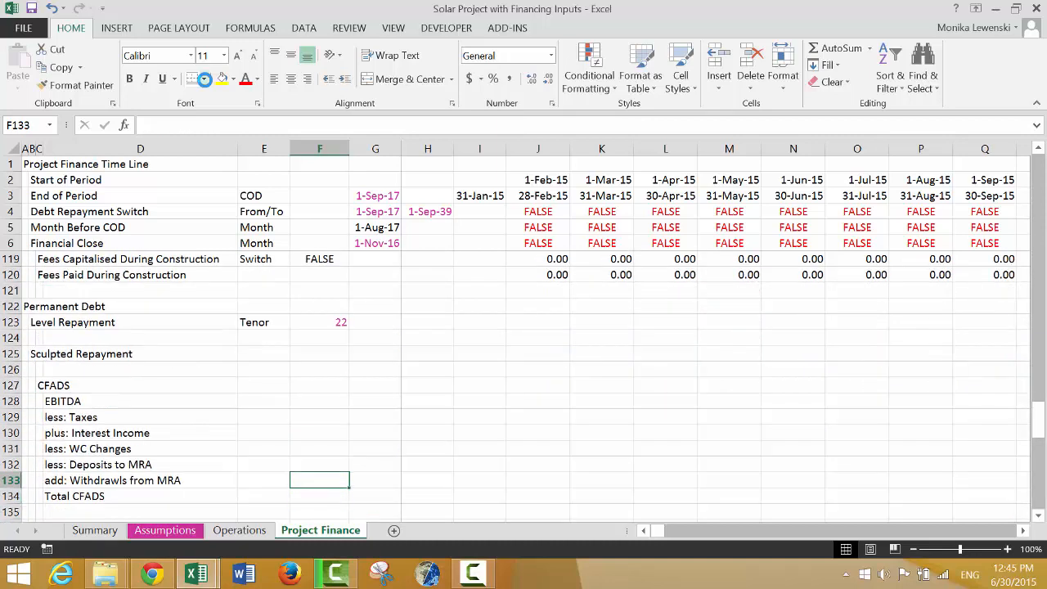
{"action": "key", "text": "Up"}
{"action": "key", "text": "Up"}
{"action": "key", "text": "Up"}
{"action": "key", "text": "Up"}
{"action": "key", "text": "Up"}
{"action": "key", "text": "Up"}
{"action": "key", "text": "Up"}
{"action": "key", "text": "Up"}
{"action": "key", "text": "Up"}
{"action": "key", "text": "Up"}
{"action": "key", "text": "Up"}
{"action": "key", "text": "Up"}
{"action": "key", "text": "Up"}
{"action": "key", "text": "Up"}
{"action": "key", "text": "Up"}
{"action": "key", "text": "Up"}
{"action": "key", "text": "Up"}
{"action": "key", "text": "Down"}
{"action": "key", "text": "Down"}
{"action": "key", "text": "Down"}
{"action": "key", "text": "Down"}
{"action": "key", "text": "Down"}
{"action": "key", "text": "Down"}
{"action": "key", "text": "Down"}
{"action": "key", "text": "Down"}
{"action": "key", "text": "Down"}
{"action": "key", "text": "Down"}
{"action": "key", "text": "Down"}
{"action": "key", "text": "Down"}
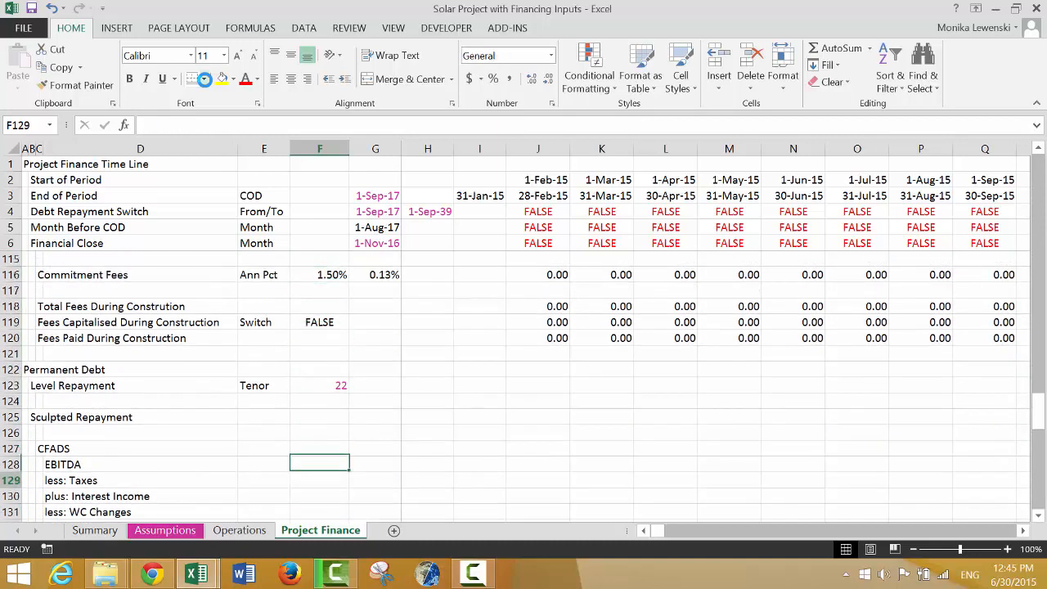
{"action": "key", "text": "Right"}
{"action": "key", "text": "Right"}
{"action": "key", "text": "Right"}
{"action": "key", "text": "Right"}
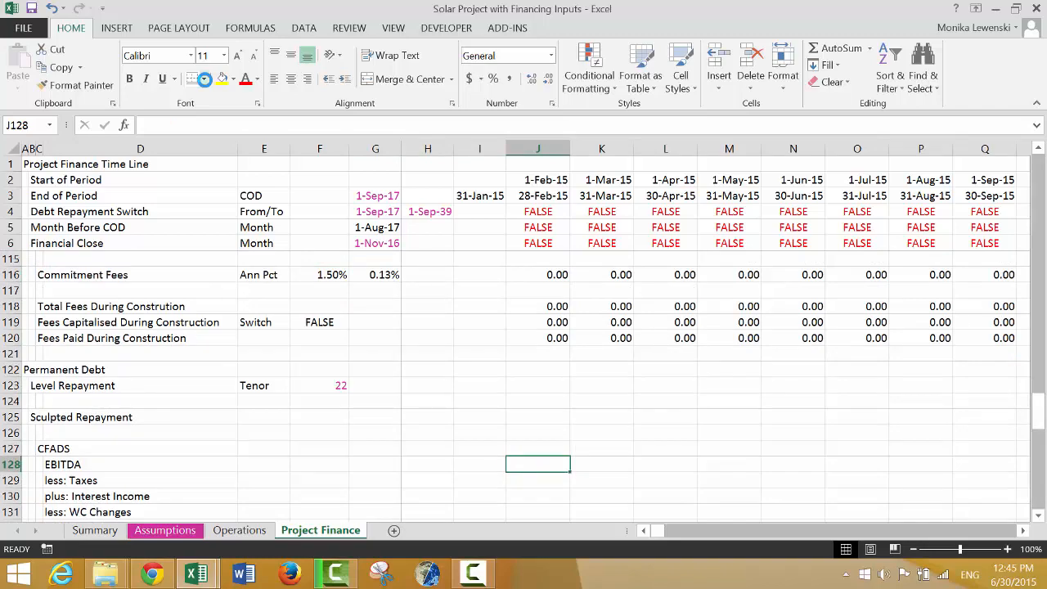
{"action": "type", "text": "="}
{"action": "key", "text": "Up"}
{"action": "key", "text": "Up"}
{"action": "key", "text": "Up"}
{"action": "key", "text": "Up"}
{"action": "key", "text": "Up"}
{"action": "key", "text": "Up"}
{"action": "key", "text": "Up"}
{"action": "key", "text": "Up"}
{"action": "key", "text": "Up"}
{"action": "key", "text": "Up"}
{"action": "key", "text": "Up"}
{"action": "key", "text": "Up"}
{"action": "key", "text": "Up"}
{"action": "key", "text": "Up"}
{"action": "key", "text": "Up"}
{"action": "key", "text": "Up"}
{"action": "key", "text": "Up"}
{"action": "key", "text": "Up"}
{"action": "key", "text": "Up"}
{"action": "key", "text": "Up"}
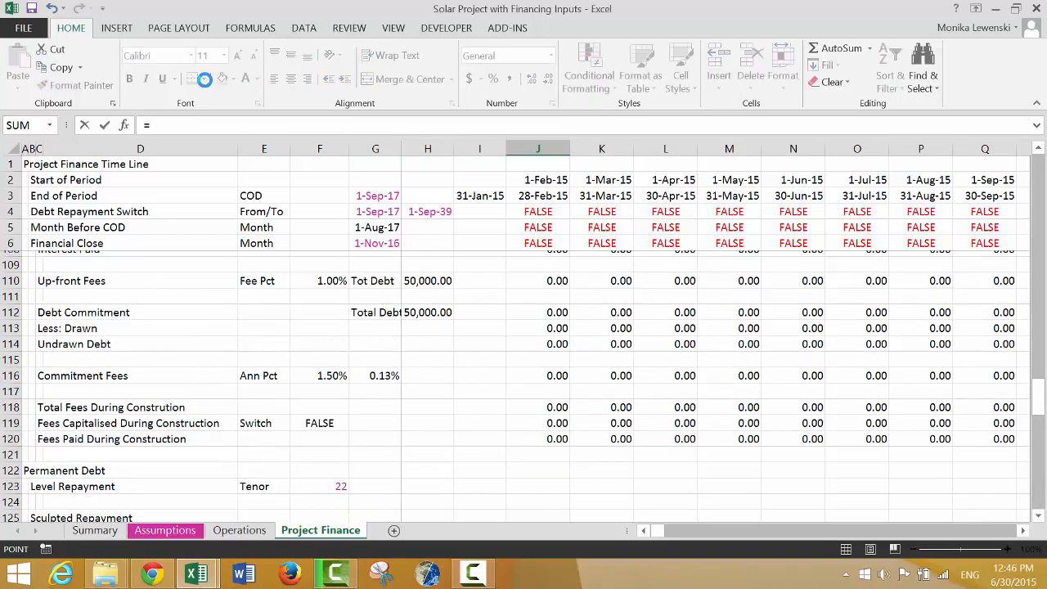
{"action": "key", "text": "Up"}
{"action": "key", "text": "Up"}
{"action": "key", "text": "Up"}
{"action": "key", "text": "Up"}
{"action": "key", "text": "Up"}
{"action": "key", "text": "Up"}
{"action": "key", "text": "Up"}
{"action": "key", "text": "Up"}
{"action": "key", "text": "Up"}
{"action": "key", "text": "Up"}
{"action": "key", "text": "Up"}
{"action": "key", "text": "Up"}
{"action": "key", "text": "Up"}
{"action": "key", "text": "Up"}
{"action": "key", "text": "Up"}
{"action": "key", "text": "Up"}
{"action": "key", "text": "Up"}
{"action": "key", "text": "Return"}
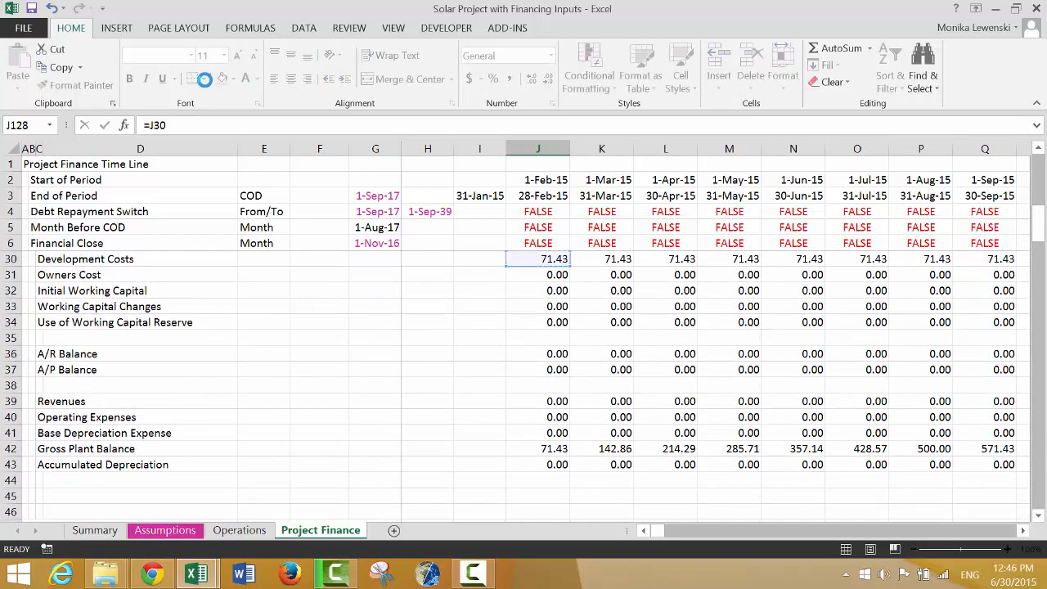
Step: Label G123 as Total Debt, beside the tenor in the Level Repayment row of Permanent Debt
{"action": "key", "text": "Up"}
{"action": "key", "text": "Up"}
{"action": "key", "text": "Up"}
{"action": "key", "text": "Up"}
{"action": "key", "text": "Left"}
{"action": "key", "text": "Left"}
{"action": "key", "text": "Left"}
{"action": "key", "text": "Left"}
{"action": "key", "text": "Left"}
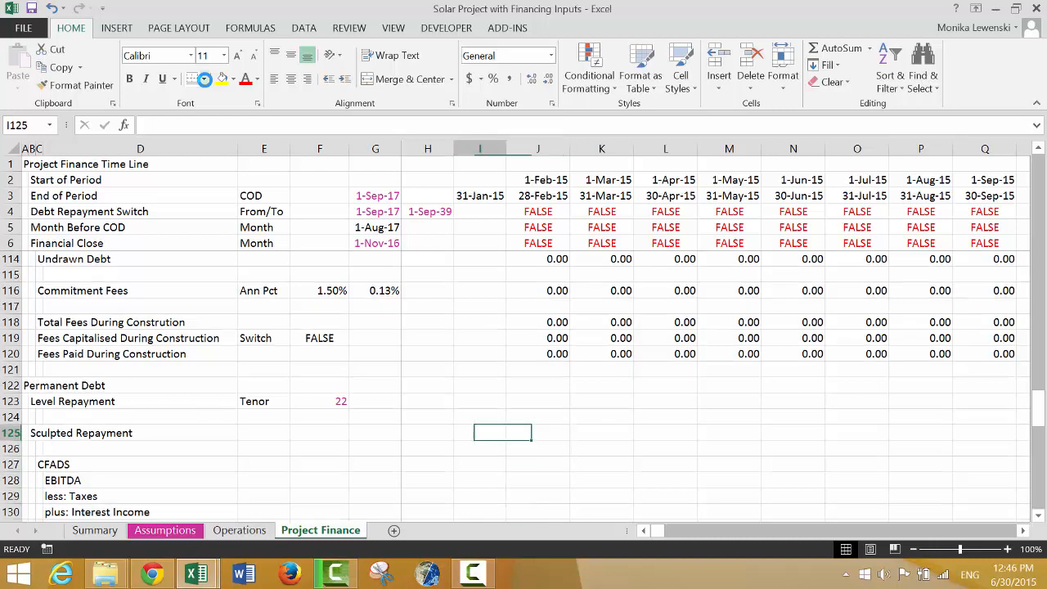
{"action": "key", "text": "Up"}
{"action": "key", "text": "Up"}
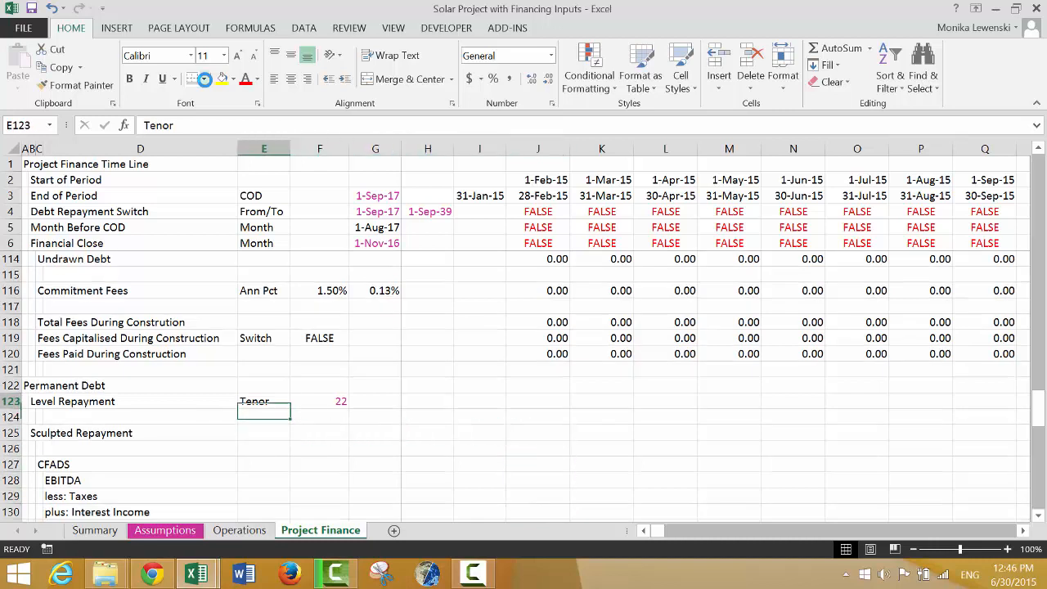
{"action": "key", "text": "Right"}
{"action": "key", "text": "Right"}
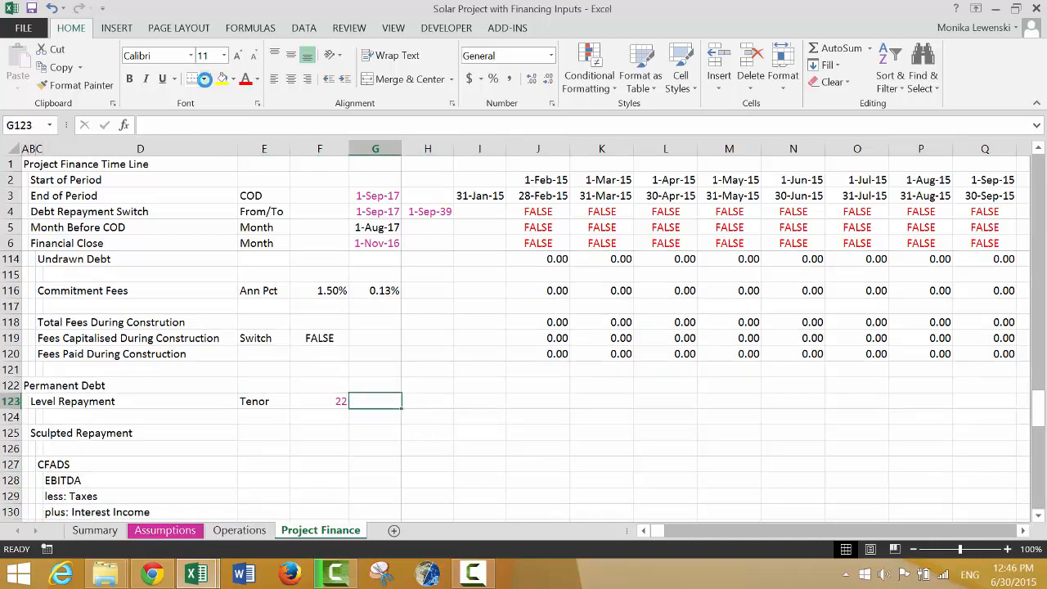
{"action": "type", "text": "Total Debt"}
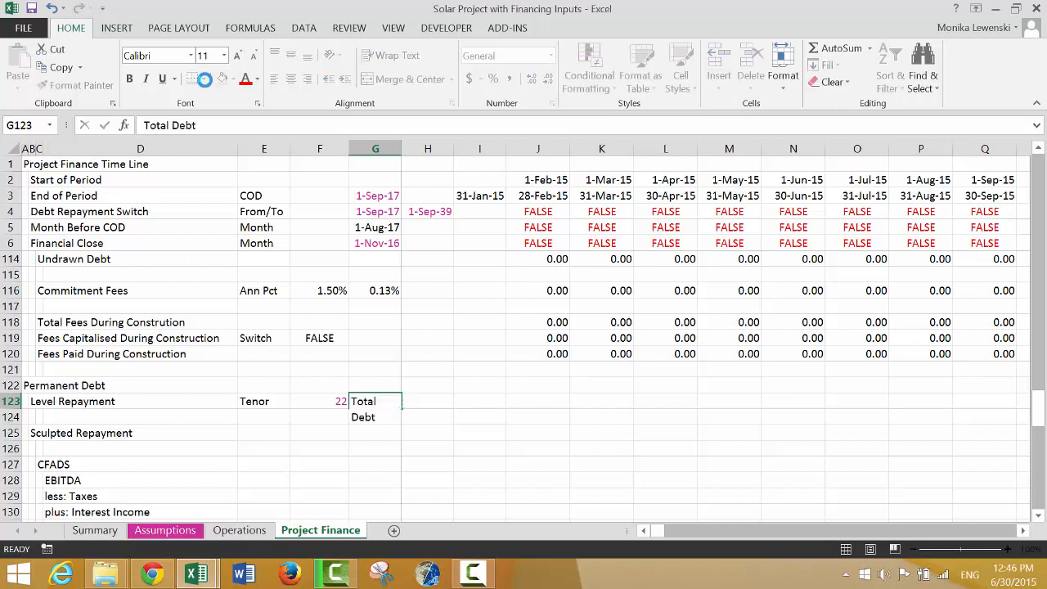
Step: Link H123 in the Level Repayment row to Total Senior Debt in Sources of Funds, cell F23
{"action": "key", "text": "Right"}
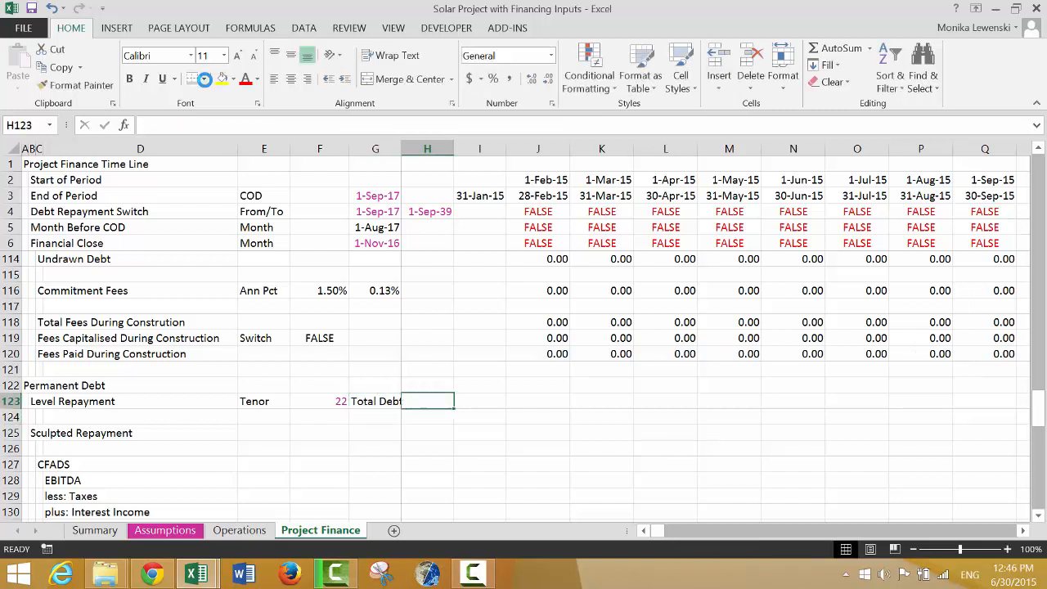
{"action": "type", "text": "="}
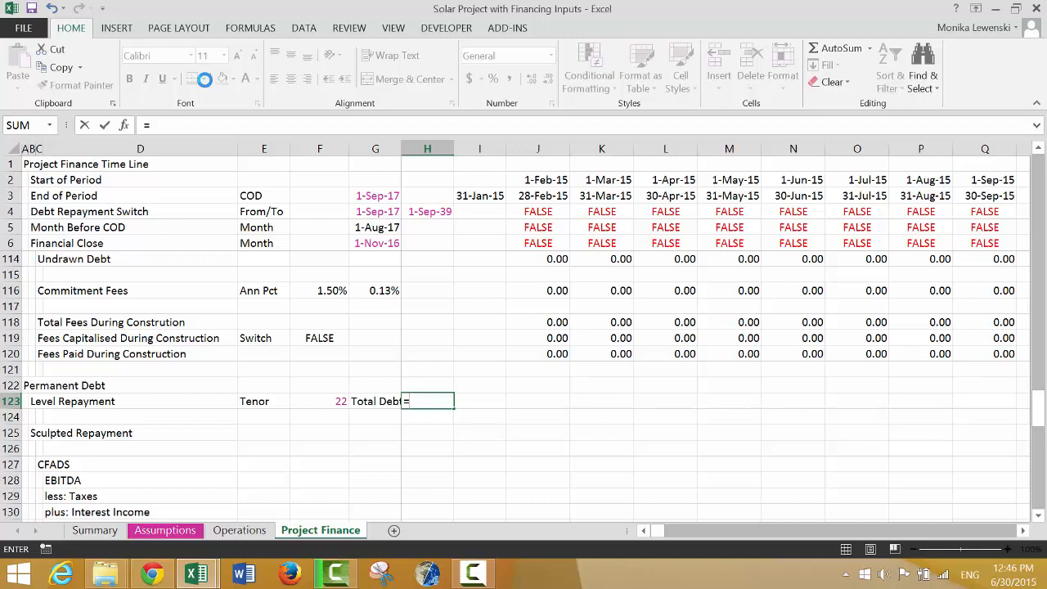
{"action": "key", "text": "Up"}
{"action": "key", "text": "Up"}
{"action": "key", "text": "Up"}
{"action": "key", "text": "Up"}
{"action": "key", "text": "Up"}
{"action": "key", "text": "Up"}
{"action": "key", "text": "Up"}
{"action": "key", "text": "Up"}
{"action": "key", "text": "Up"}
{"action": "key", "text": "Up"}
{"action": "key", "text": "Up"}
{"action": "key", "text": "Up"}
{"action": "key", "text": "Up"}
{"action": "key", "text": "Up"}
{"action": "key", "text": "Up"}
{"action": "key", "text": "Up"}
{"action": "key", "text": "Up"}
{"action": "key", "text": "Up"}
{"action": "key", "text": "Up"}
{"action": "key", "text": "Up"}
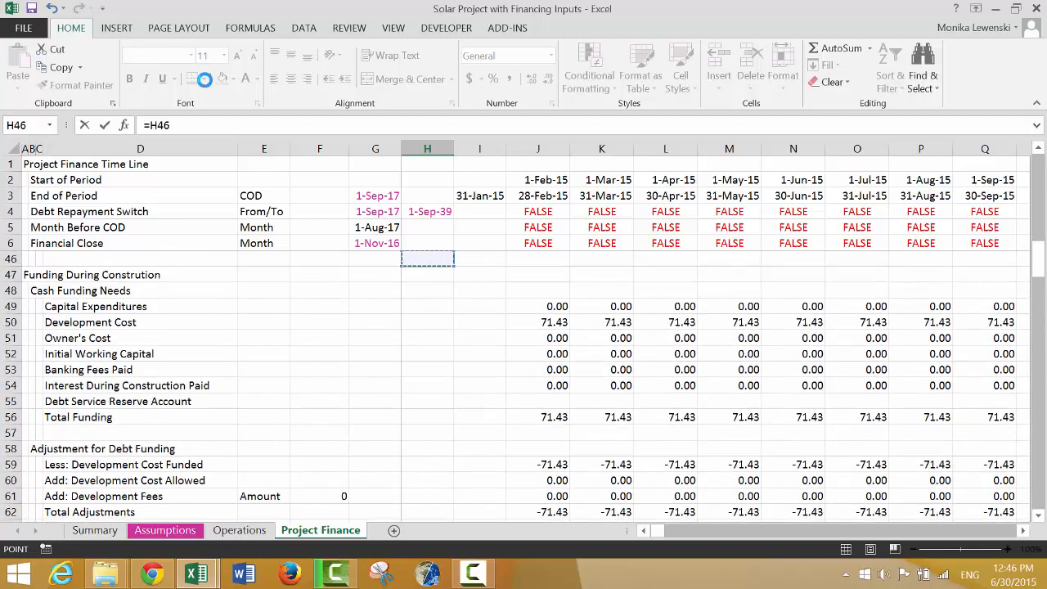
{"action": "key", "text": "Up"}
{"action": "key", "text": "Up"}
{"action": "key", "text": "Up"}
{"action": "key", "text": "Up"}
{"action": "key", "text": "Up"}
{"action": "key", "text": "Up"}
{"action": "key", "text": "Up"}
{"action": "key", "text": "Up"}
{"action": "key", "text": "Up"}
{"action": "key", "text": "Up"}
{"action": "key", "text": "Up"}
{"action": "key", "text": "Up"}
{"action": "key", "text": "Up"}
{"action": "key", "text": "Up"}
{"action": "key", "text": "Up"}
{"action": "key", "text": "Up"}
{"action": "key", "text": "Up"}
{"action": "key", "text": "Up"}
{"action": "key", "text": "Up"}
{"action": "key", "text": "Up"}
{"action": "key", "text": "Down"}
{"action": "key", "text": "Down"}
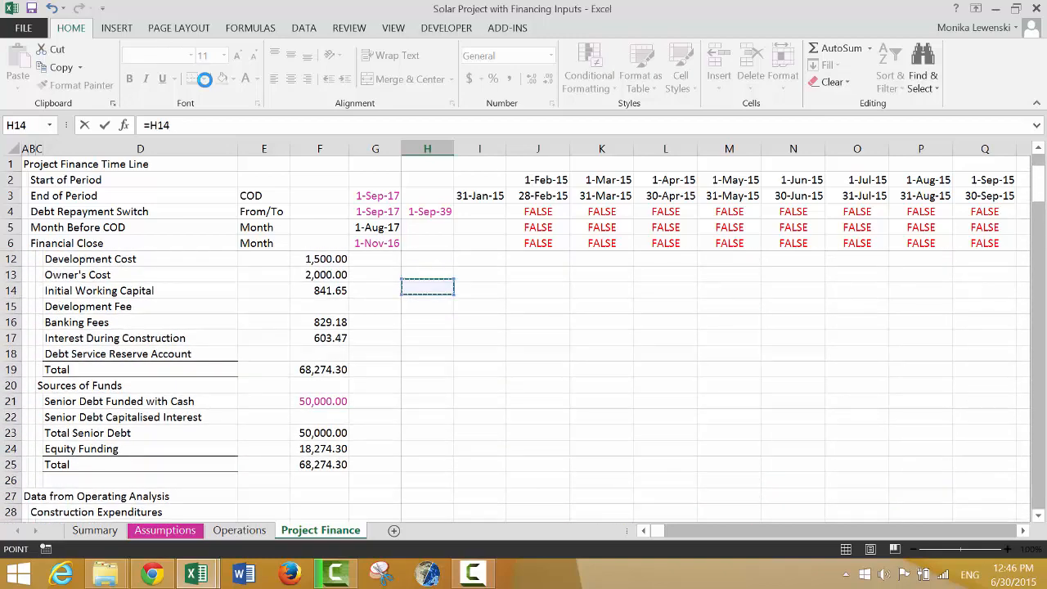
{"action": "key", "text": "Down"}
{"action": "key", "text": "Down"}
{"action": "key", "text": "Down"}
{"action": "key", "text": "Down"}
{"action": "key", "text": "Down"}
{"action": "key", "text": "Down"}
{"action": "key", "text": "Down"}
{"action": "key", "text": "Down"}
{"action": "key", "text": "Down"}
{"action": "key", "text": "Left"}
{"action": "key", "text": "Left"}
{"action": "key", "text": "Return"}
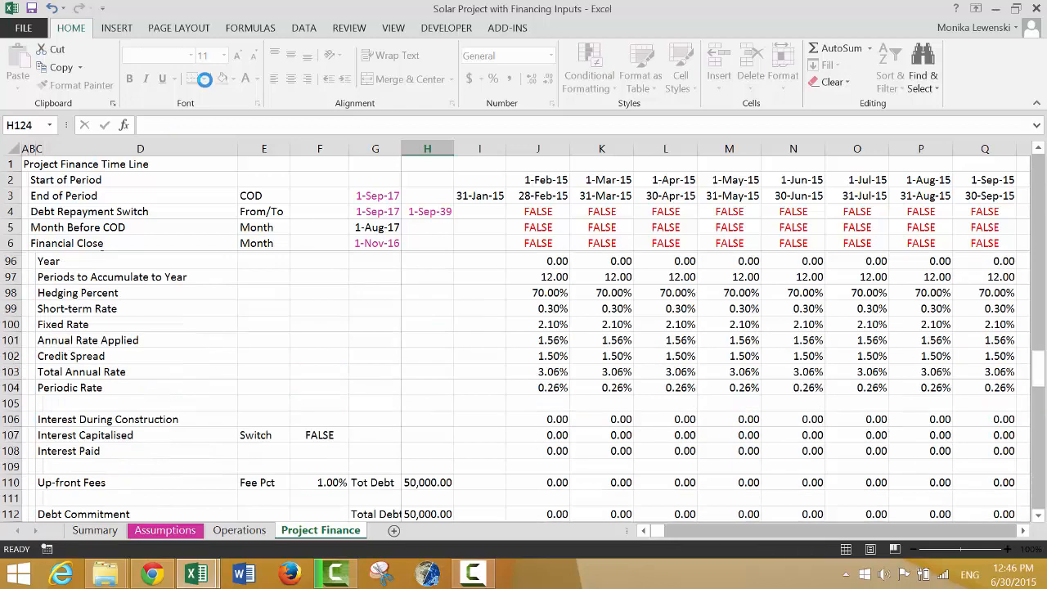
{"action": "key", "text": "Up"}
{"action": "key", "text": "Right"}
{"action": "key", "text": "Right"}
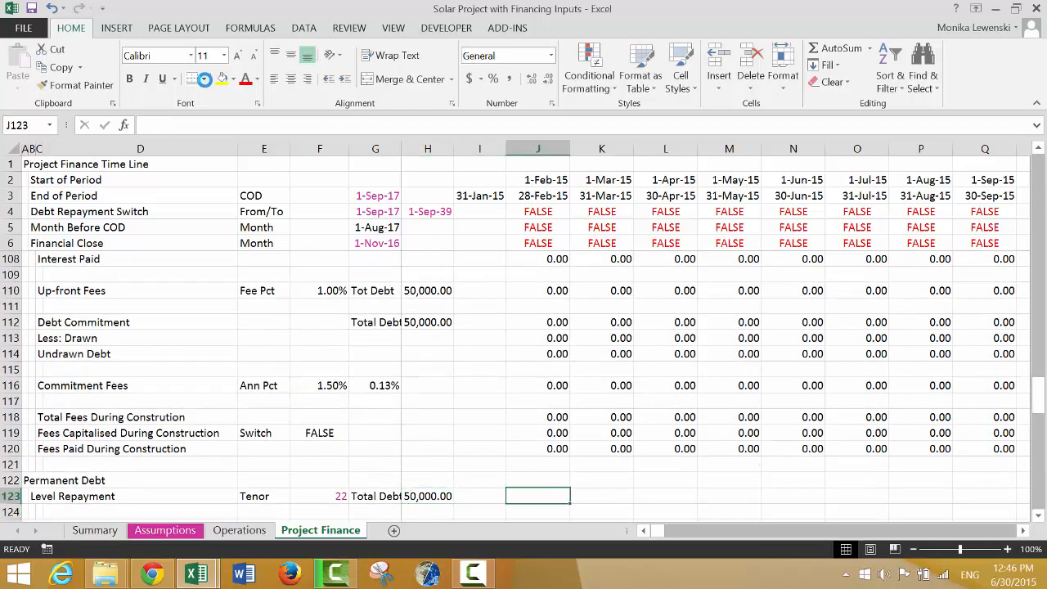
{"action": "type", "text": "="}
{"action": "key", "text": "Left"}
{"action": "key", "text": "Left"}
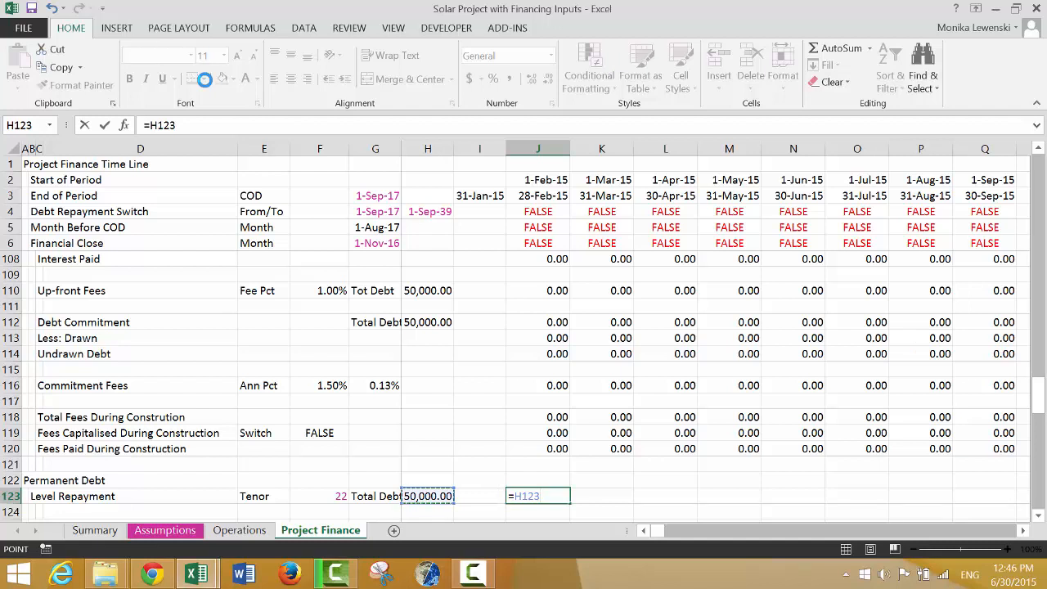
{"action": "type", "text": "/"}
{"action": "key", "text": "Left"}
{"action": "key", "text": "Left"}
{"action": "key", "text": "Left"}
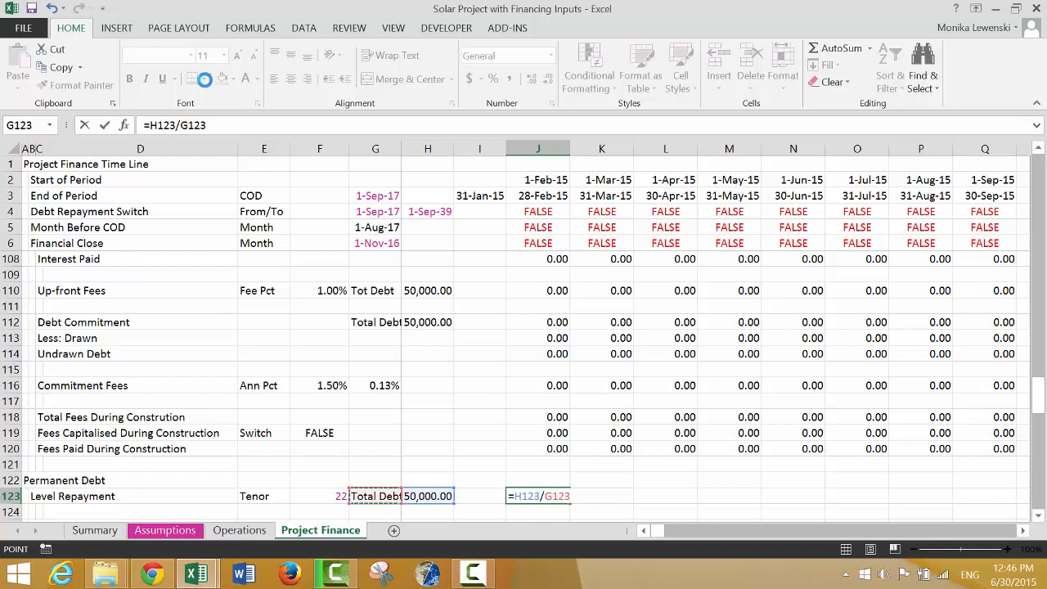
{"action": "key", "text": "Escape"}
Step: Enter the Level Repayment formula =$H$123/$F$123/J97*J4 in J123 and copy it across the timeline
{"action": "type", "text": "=="}
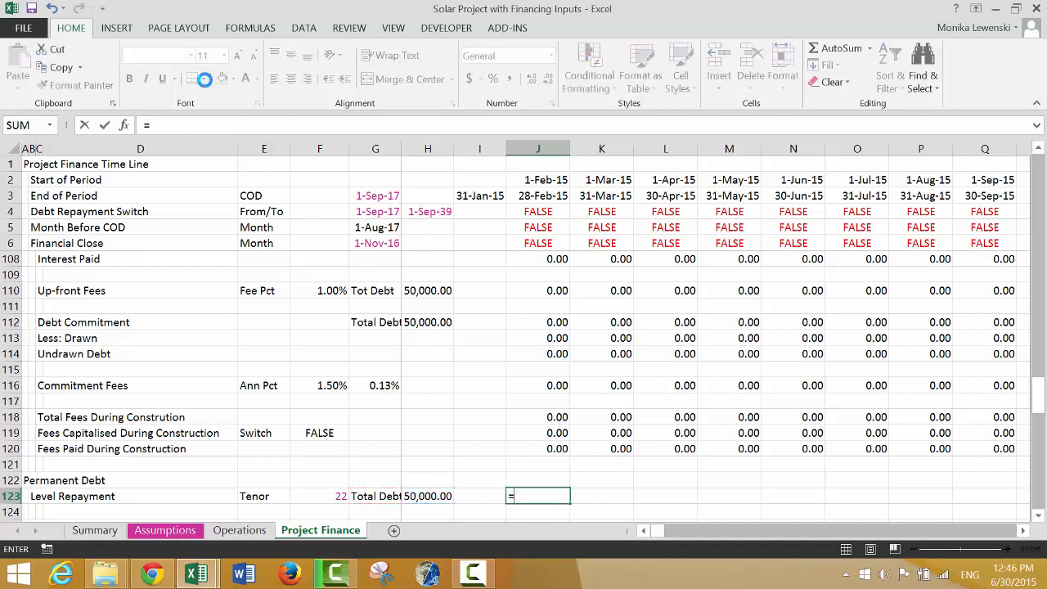
{"action": "key", "text": "Left"}
{"action": "key", "text": "Left"}
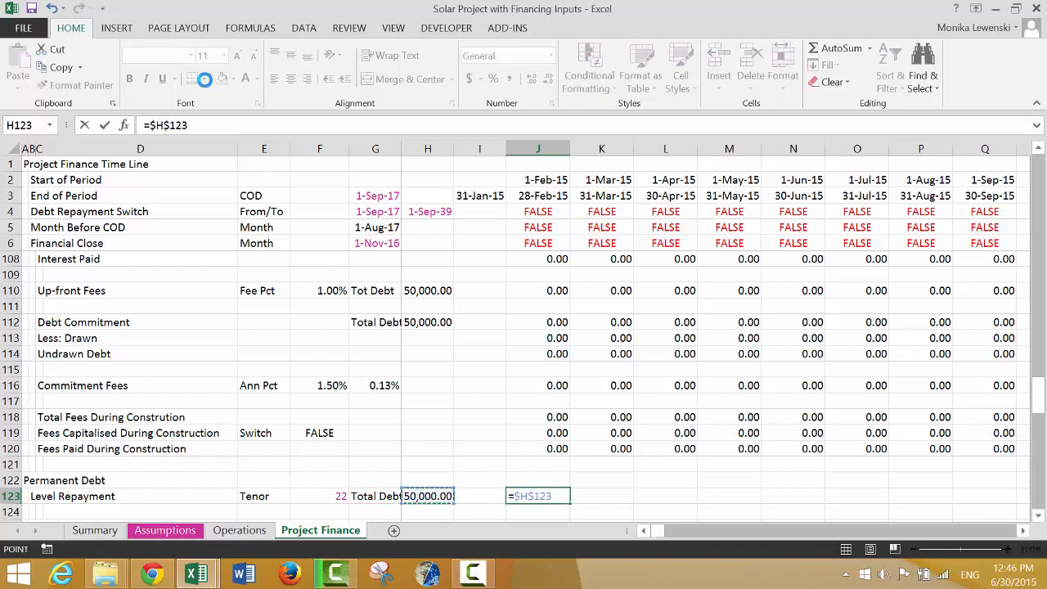
{"action": "key", "text": "Left"}
{"action": "key", "text": "Left"}
{"action": "key", "text": "Left"}
{"action": "key", "text": "Left"}
{"action": "key", "text": "F4"}
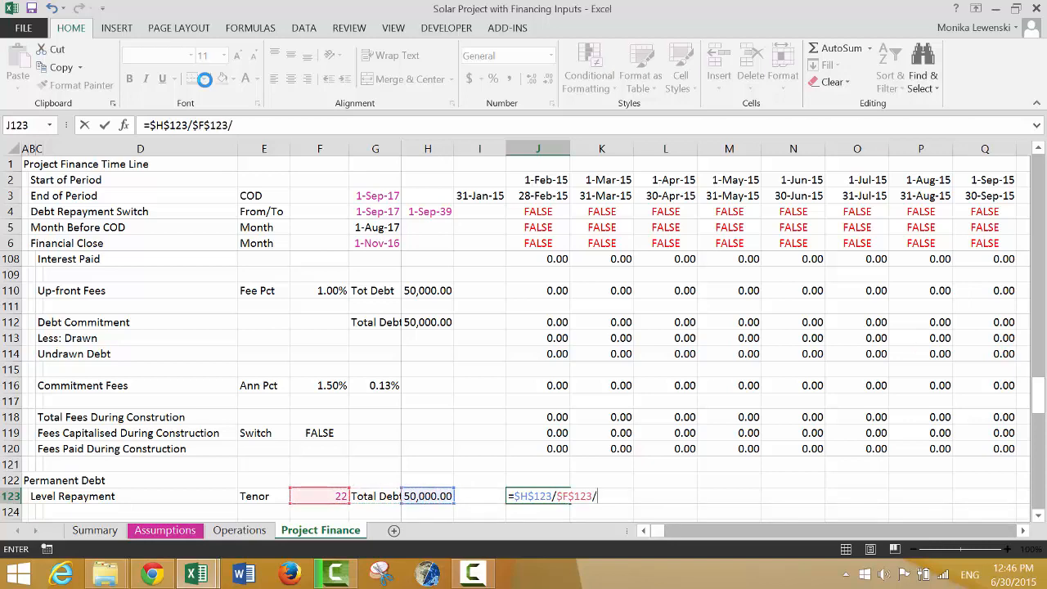
{"action": "key", "text": "Up"}
{"action": "key", "text": "Up"}
{"action": "key", "text": "Up"}
{"action": "key", "text": "Up"}
{"action": "key", "text": "Up"}
{"action": "key", "text": "Up"}
{"action": "key", "text": "Up"}
{"action": "key", "text": "Up"}
{"action": "key", "text": "Up"}
{"action": "key", "text": "Up"}
{"action": "key", "text": "Up"}
{"action": "key", "text": "Up"}
{"action": "key", "text": "Up"}
{"action": "key", "text": "Up"}
{"action": "key", "text": "Up"}
{"action": "key", "text": "Up"}
{"action": "key", "text": "Up"}
{"action": "key", "text": "Up"}
{"action": "key", "text": "Up"}
{"action": "key", "text": "Up"}
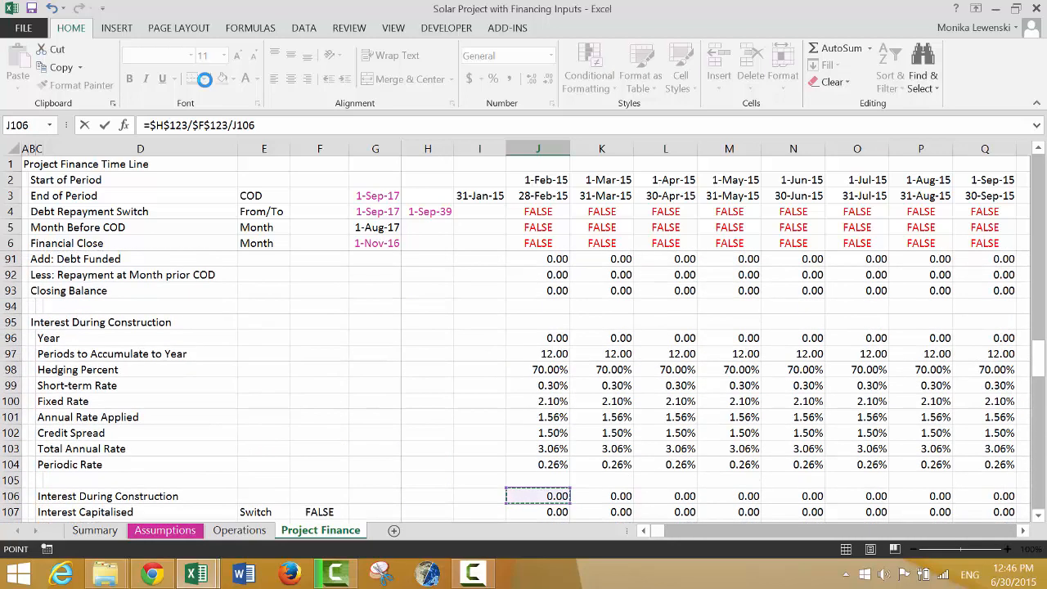
{"action": "key", "text": "Up"}
{"action": "key", "text": "Up"}
{"action": "key", "text": "Up"}
{"action": "key", "text": "Up"}
{"action": "key", "text": "Up"}
{"action": "key", "text": "Up"}
{"action": "key", "text": "Up"}
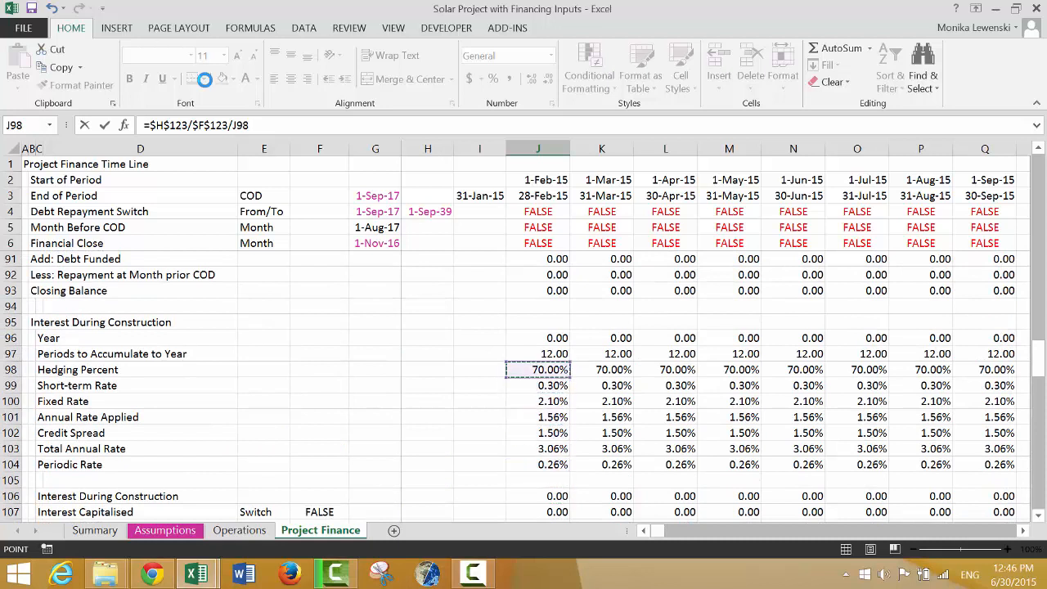
{"action": "key", "text": "Down"}
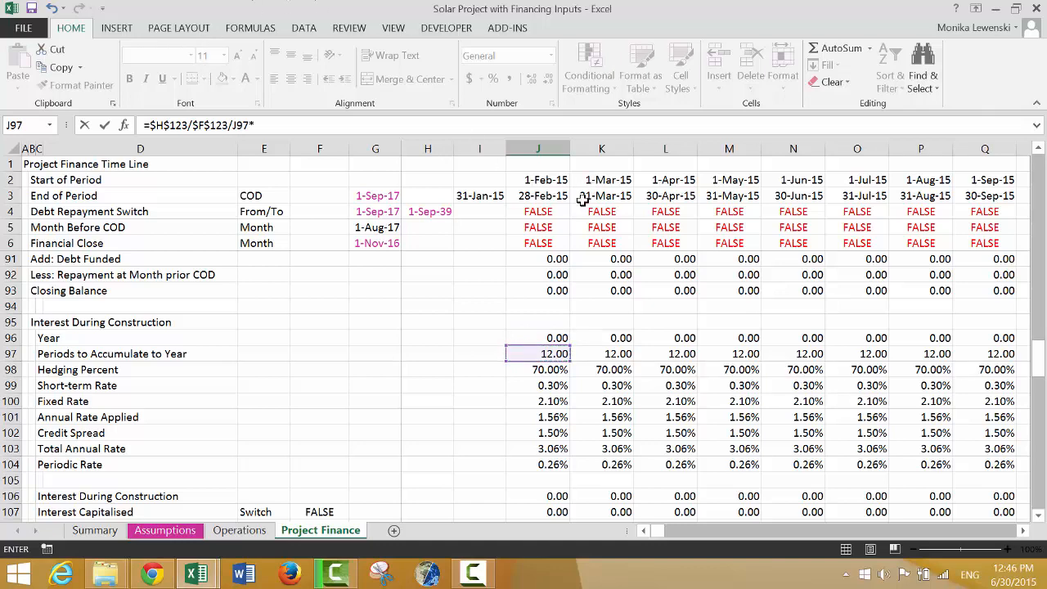
{"action": "left_click", "coordinate": [546, 213]}
{"action": "key", "text": "Return"}
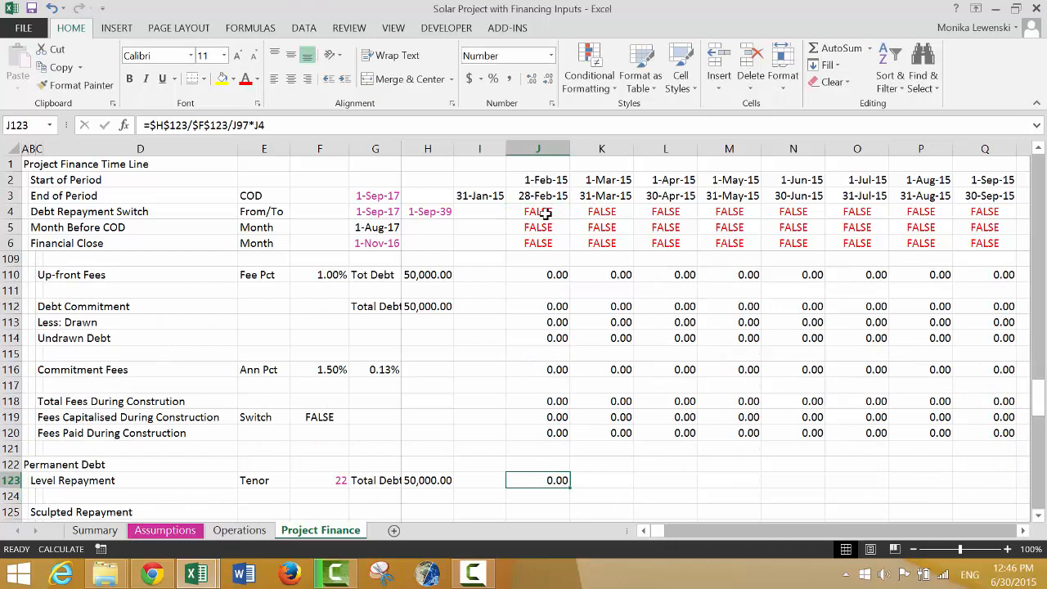
Step: Check the Level Repayment row across the timeline, from the construction months into the repayment periods
{"action": "key", "text": "Right"}
{"action": "key", "text": "Right"}
{"action": "key", "text": "Right"}
{"action": "key", "text": "Right"}
{"action": "key", "text": "Right"}
{"action": "key", "text": "Right"}
{"action": "key", "text": "Right"}
{"action": "key", "text": "Right"}
{"action": "key", "text": "Right"}
{"action": "key", "text": "Right"}
{"action": "key", "text": "Right"}
{"action": "key", "text": "Right"}
{"action": "key", "text": "Right"}
{"action": "key", "text": "Right"}
{"action": "key", "text": "Right"}
{"action": "key", "text": "Right"}
{"action": "key", "text": "Right"}
{"action": "key", "text": "Right"}
{"action": "key", "text": "Right"}
{"action": "key", "text": "Right"}
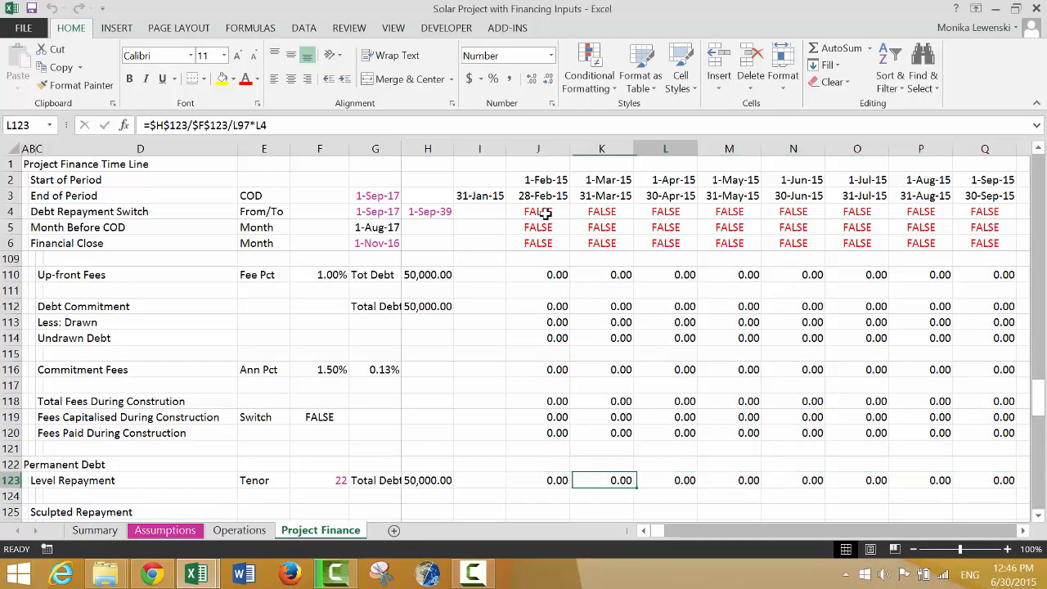
{"action": "key", "text": "Right"}
{"action": "key", "text": "Right"}
{"action": "key", "text": "Right"}
{"action": "key", "text": "Right"}
{"action": "key", "text": "Right"}
{"action": "key", "text": "Right"}
{"action": "key", "text": "Right"}
{"action": "key", "text": "Right"}
{"action": "key", "text": "Right"}
{"action": "key", "text": "Right"}
{"action": "key", "text": "Right"}
{"action": "key", "text": "Right"}
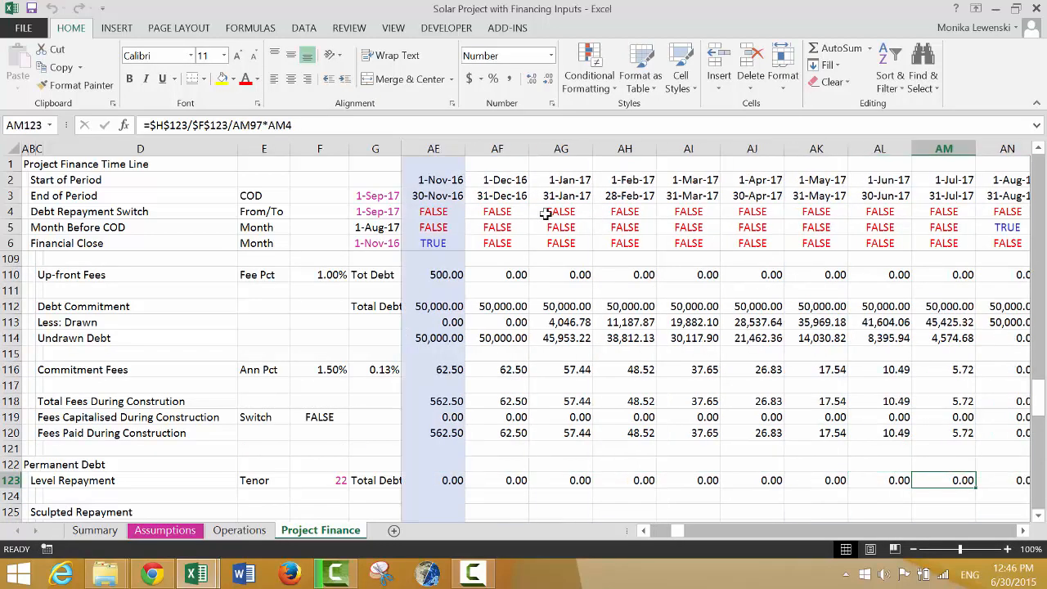
{"action": "key", "text": "Right"}
{"action": "key", "text": "Right"}
{"action": "key", "text": "Right"}
{"action": "key", "text": "Right"}
{"action": "key", "text": "Right"}
{"action": "key", "text": "Right"}
{"action": "key", "text": "Right"}
{"action": "key", "text": "Right"}
{"action": "key", "text": "Right"}
{"action": "key", "text": "Right"}
{"action": "key", "text": "Right"}
{"action": "key", "text": "Right"}
{"action": "key", "text": "Right"}
{"action": "key", "text": "Right"}
{"action": "key", "text": "Right"}
{"action": "key", "text": "Right"}
{"action": "key", "text": "Right"}
{"action": "key", "text": "Right"}
{"action": "key", "text": "Right"}
{"action": "key", "text": "Right"}
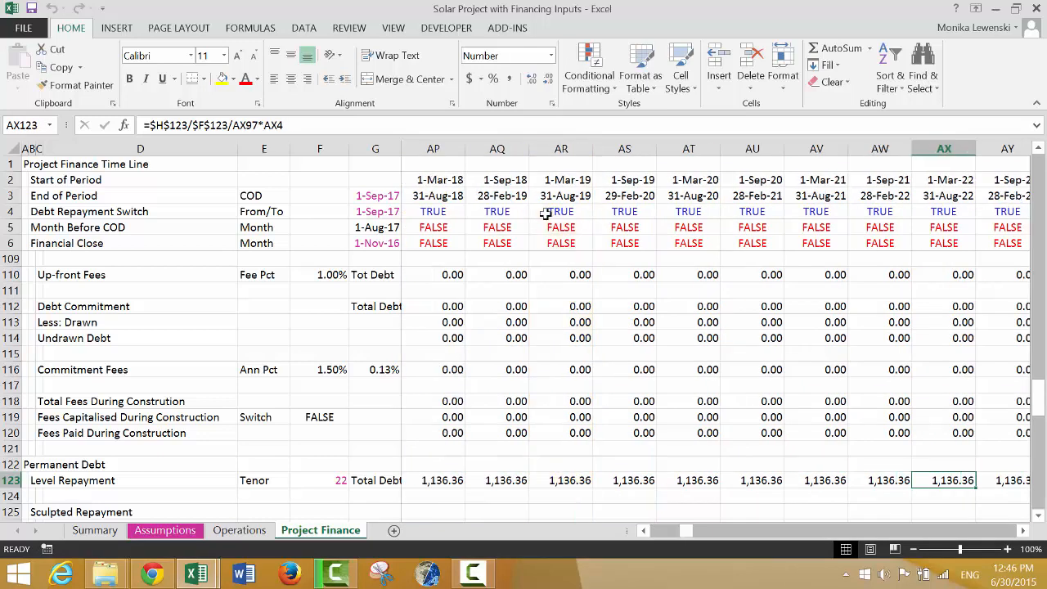
Step: Examine the Level Repayment row through the later repayment periods and past the end of the tenor, and return to the row's start
{"action": "key", "text": "Right"}
{"action": "key", "text": "Right"}
{"action": "key", "text": "Right"}
{"action": "key", "text": "Right"}
{"action": "key", "text": "Right"}
{"action": "key", "text": "Right"}
{"action": "key", "text": "Right"}
{"action": "key", "text": "Right"}
{"action": "key", "text": "Right"}
{"action": "key", "text": "Right"}
{"action": "key", "text": "Right"}
{"action": "key", "text": "Right"}
{"action": "key", "text": "Right"}
{"action": "key", "text": "Right"}
{"action": "key", "text": "Right"}
{"action": "key", "text": "Right"}
{"action": "key", "text": "Right"}
{"action": "key", "text": "Right"}
{"action": "key", "text": "Right"}
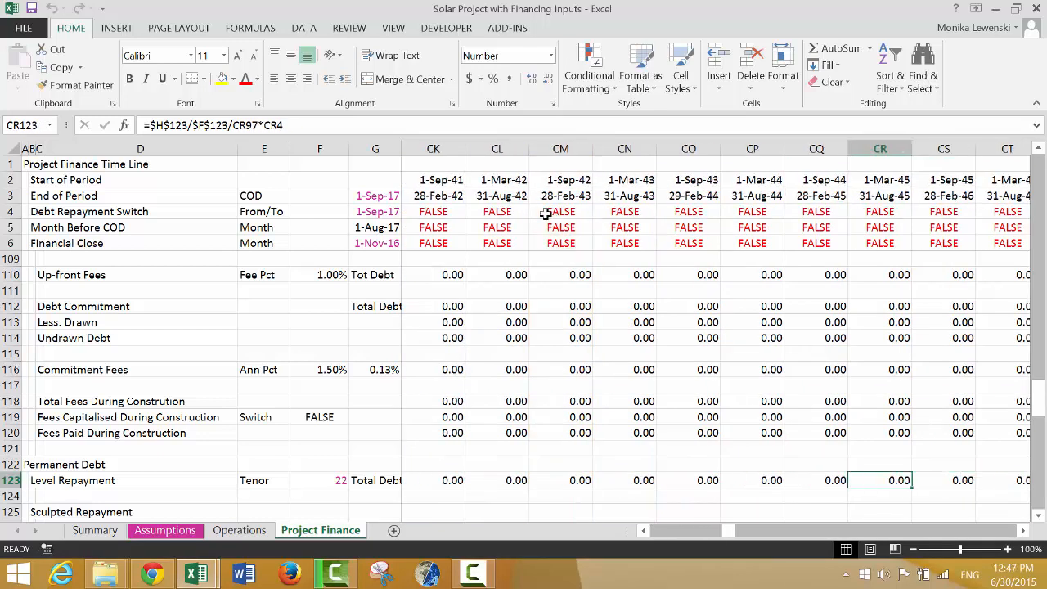
{"action": "key", "text": "Left"}
{"action": "key", "text": "Left"}
{"action": "key", "text": "Left"}
{"action": "key", "text": "Left"}
{"action": "key", "text": "Left"}
{"action": "key", "text": "Left"}
{"action": "key", "text": "Left"}
{"action": "key", "text": "Left"}
{"action": "key", "text": "Left"}
{"action": "key", "text": "Left"}
{"action": "key", "text": "Left"}
{"action": "key", "text": "Left"}
{"action": "key", "text": "Left"}
{"action": "key", "text": "Left"}
{"action": "key", "text": "Left"}
{"action": "key", "text": "Left"}
{"action": "key", "text": "Left"}
{"action": "key", "text": "Left"}
{"action": "key", "text": "Left"}
{"action": "key", "text": "Left"}
{"action": "key", "text": "Left"}
{"action": "key", "text": "Left"}
{"action": "key", "text": "Left"}
{"action": "key", "text": "Left"}
{"action": "key", "text": "Left"}
{"action": "key", "text": "Left"}
{"action": "key", "text": "Left"}
{"action": "key", "text": "Left"}
{"action": "key", "text": "Left"}
{"action": "key", "text": "Left"}
{"action": "key", "text": "Left"}
{"action": "key", "text": "Left"}
{"action": "key", "text": "Left"}
{"action": "key", "text": "Left"}
{"action": "key", "text": "Left"}
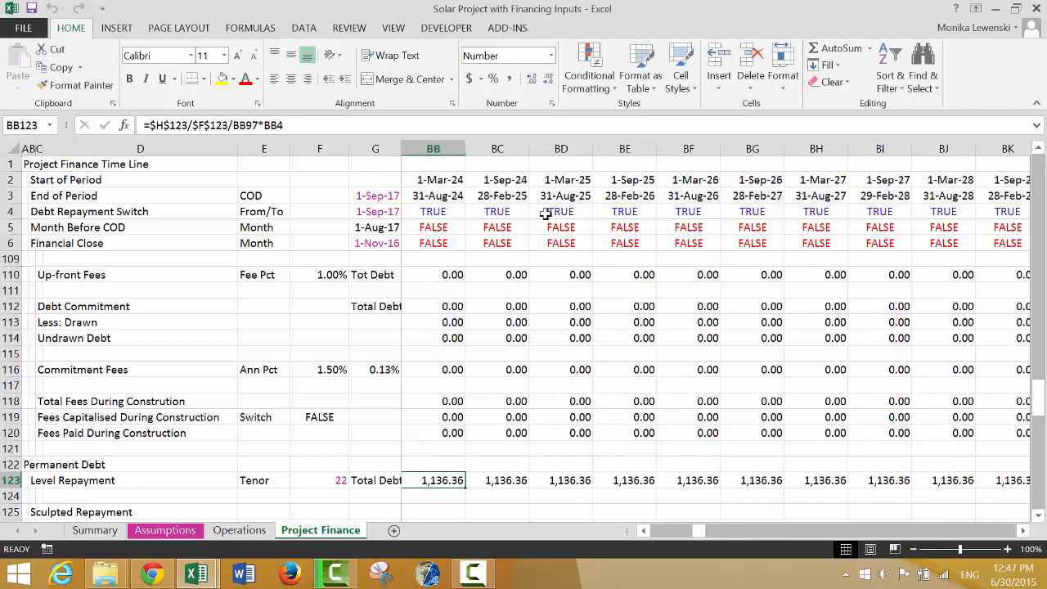
{"action": "key", "text": "Left"}
{"action": "key", "text": "Left"}
{"action": "key", "text": "Left"}
{"action": "key", "text": "Left"}
{"action": "key", "text": "Left"}
{"action": "key", "text": "Left"}
{"action": "key", "text": "Left"}
{"action": "key", "text": "Left"}
{"action": "key", "text": "Left"}
{"action": "key", "text": "Left"}
{"action": "key", "text": "Left"}
{"action": "key", "text": "Left"}
{"action": "key", "text": "Left"}
{"action": "key", "text": "Left"}
{"action": "key", "text": "Left"}
{"action": "key", "text": "Left"}
{"action": "key", "text": "Left"}
{"action": "key", "text": "Left"}
{"action": "key", "text": "Left"}
{"action": "key", "text": "Left"}
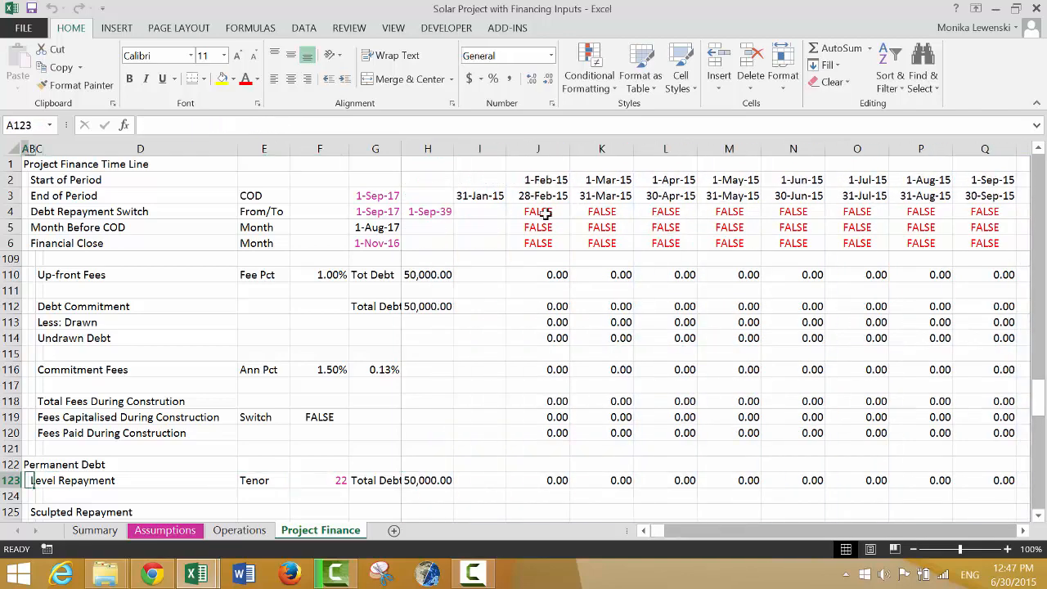
Step: Start the EBITDA formula in J128 under CFADS, pointing to the operating rows higher up in column J
{"action": "key", "text": "Down"}
{"action": "key", "text": "Down"}
{"action": "key", "text": "Down"}
{"action": "key", "text": "Down"}
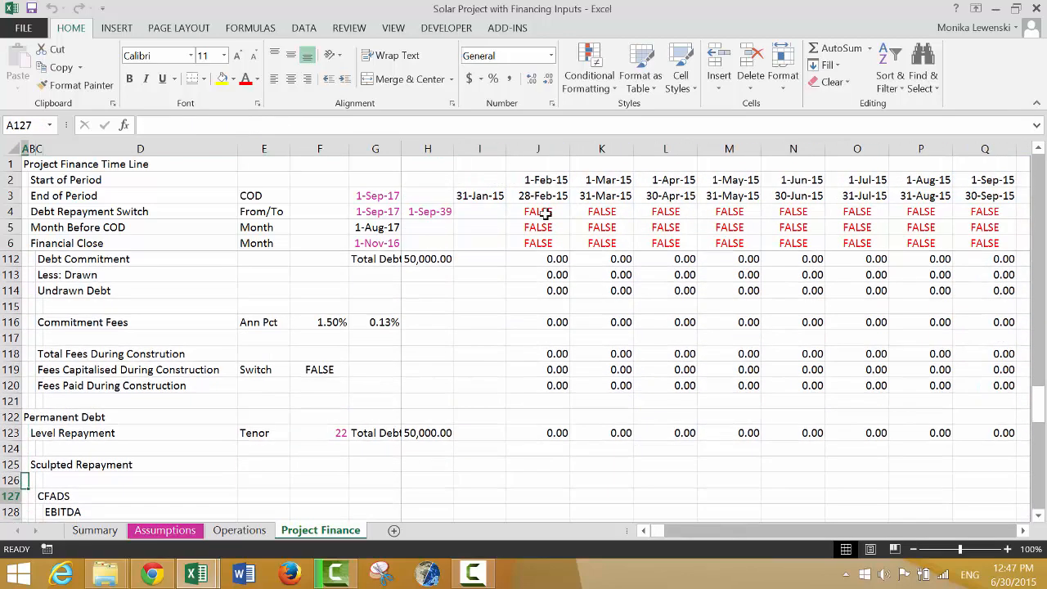
{"action": "key", "text": "Down"}
{"action": "key", "text": "Down"}
{"action": "key", "text": "Up"}
{"action": "key", "text": "Right"}
{"action": "key", "text": "Right"}
{"action": "key", "text": "Right"}
{"action": "key", "text": "Right"}
{"action": "key", "text": "Right"}
{"action": "key", "text": "Right"}
{"action": "key", "text": "Right"}
{"action": "key", "text": "Right"}
{"action": "key", "text": "Right"}
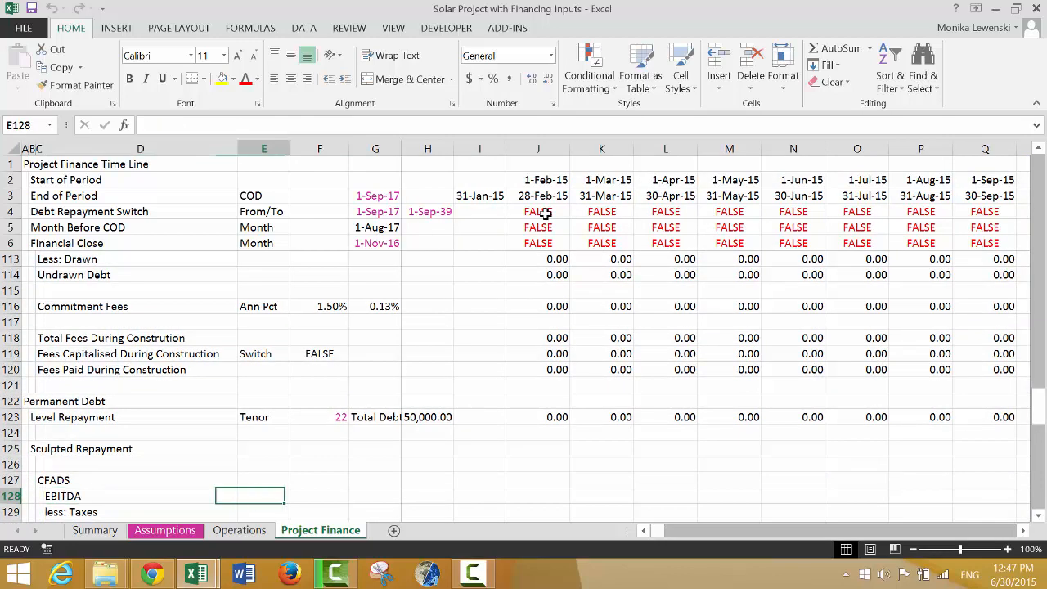
{"action": "type", "text": "="}
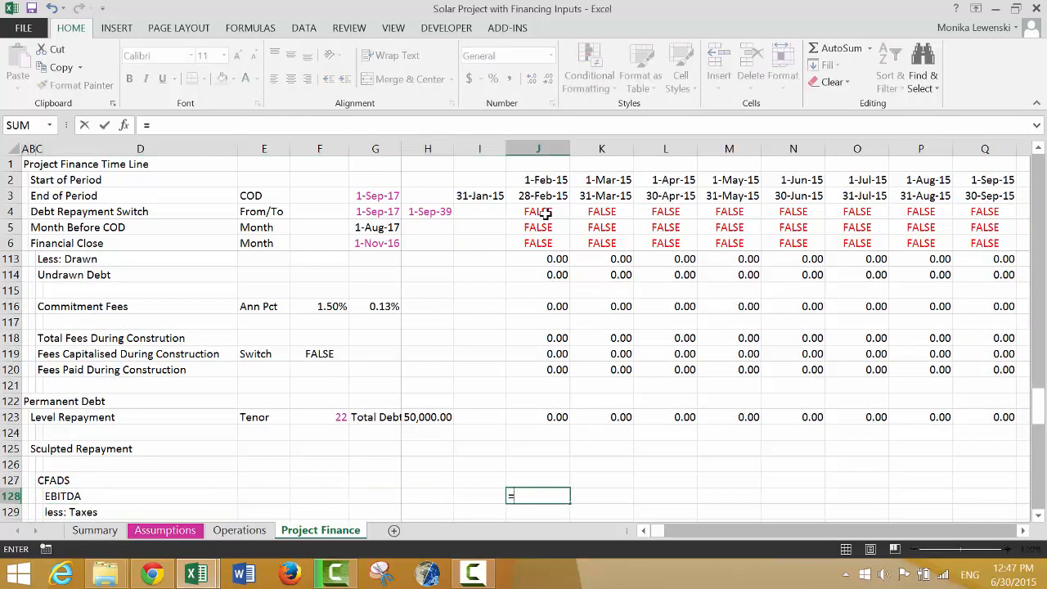
{"action": "key", "text": "Up"}
{"action": "key", "text": "Up"}
{"action": "key", "text": "Up"}
{"action": "key", "text": "Up"}
{"action": "key", "text": "Up"}
{"action": "key", "text": "Up"}
{"action": "key", "text": "Up"}
{"action": "key", "text": "Up"}
{"action": "key", "text": "Up"}
{"action": "key", "text": "Up"}
{"action": "key", "text": "Up"}
{"action": "key", "text": "Up"}
{"action": "key", "text": "Up"}
{"action": "key", "text": "Up"}
{"action": "key", "text": "Up"}
{"action": "key", "text": "Up"}
{"action": "key", "text": "Up"}
{"action": "key", "text": "Up"}
{"action": "key", "text": "Up"}
{"action": "key", "text": "Up"}
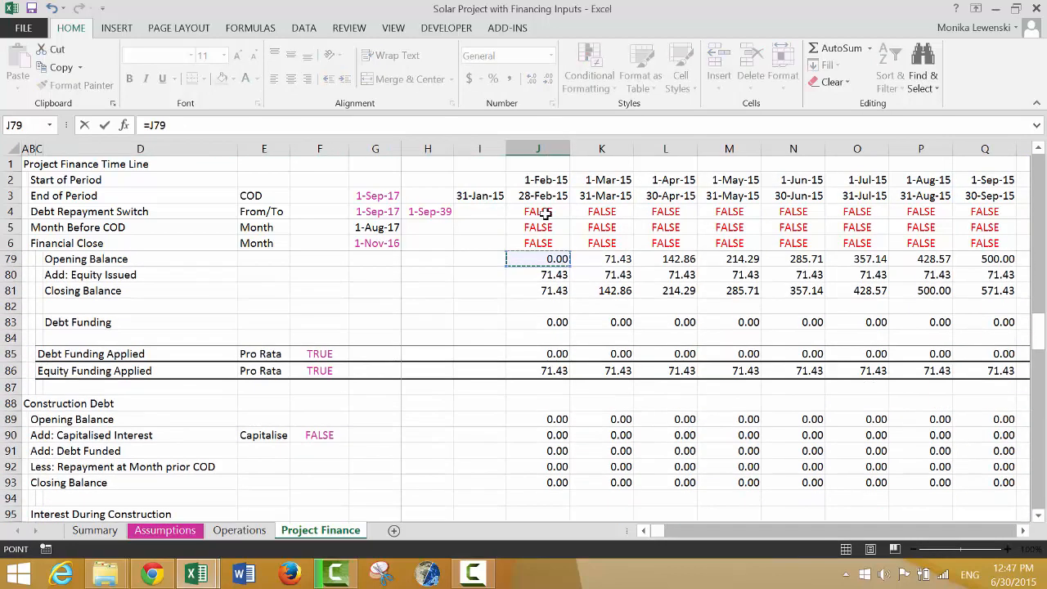
{"action": "key", "text": "Up"}
{"action": "key", "text": "Up"}
{"action": "key", "text": "Up"}
{"action": "key", "text": "Up"}
{"action": "key", "text": "Up"}
{"action": "key", "text": "Up"}
{"action": "key", "text": "Up"}
{"action": "key", "text": "Up"}
{"action": "key", "text": "Up"}
{"action": "key", "text": "Up"}
{"action": "key", "text": "Up"}
{"action": "key", "text": "Up"}
{"action": "key", "text": "Up"}
{"action": "key", "text": "Up"}
{"action": "key", "text": "Up"}
{"action": "key", "text": "Up"}
{"action": "key", "text": "Up"}
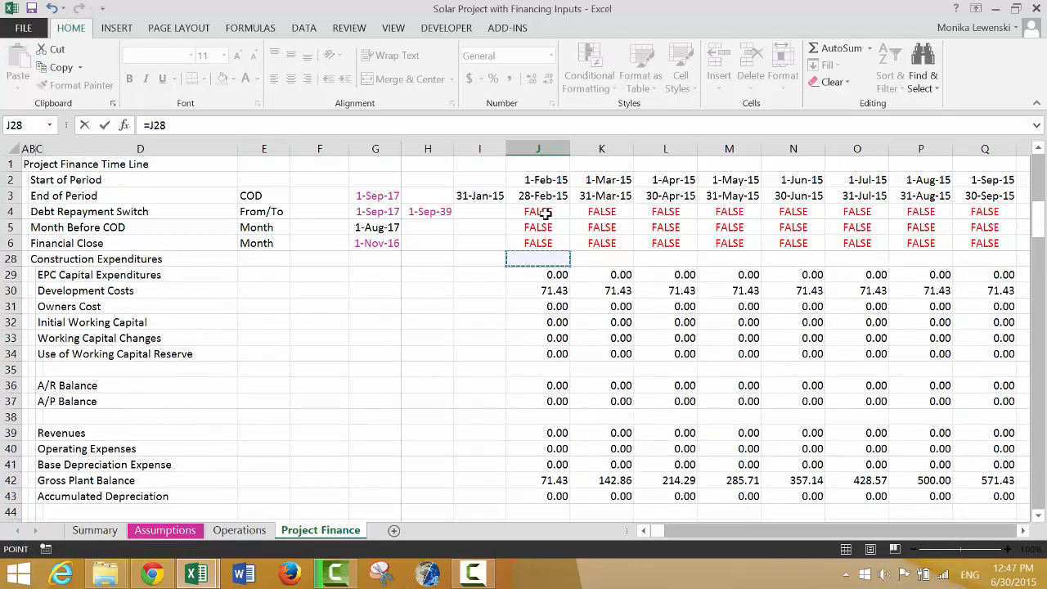
Step: Complete the EBITDA formula in J128 as Revenues minus Operating Expenses, =J39-J40
{"action": "key", "text": "Up"}
{"action": "key", "text": "Up"}
{"action": "key", "text": "Up"}
{"action": "key", "text": "Up"}
{"action": "key", "text": "Up"}
{"action": "key", "text": "Up"}
{"action": "key", "text": "Up"}
{"action": "key", "text": "Up"}
{"action": "key", "text": "Up"}
{"action": "key", "text": "Up"}
{"action": "key", "text": "Up"}
{"action": "key", "text": "Up"}
{"action": "key", "text": "Up"}
{"action": "key", "text": "Up"}
{"action": "key", "text": "Up"}
{"action": "key", "text": "Up"}
{"action": "key", "text": "Up"}
{"action": "key", "text": "Down"}
{"action": "key", "text": "Down"}
{"action": "key", "text": "Down"}
{"action": "key", "text": "Down"}
{"action": "key", "text": "Down"}
{"action": "key", "text": "Down"}
{"action": "key", "text": "Down"}
{"action": "key", "text": "Down"}
{"action": "key", "text": "Down"}
{"action": "key", "text": "Down"}
{"action": "key", "text": "Down"}
{"action": "key", "text": "Down"}
{"action": "key", "text": "Down"}
{"action": "key", "text": "Down"}
{"action": "key", "text": "Down"}
{"action": "key", "text": "Down"}
{"action": "key", "text": "Down"}
{"action": "key", "text": "Down"}
{"action": "key", "text": "Down"}
{"action": "key", "text": "Down"}
{"action": "key", "text": "Down"}
{"action": "key", "text": "Down"}
{"action": "key", "text": "Down"}
{"action": "key", "text": "Down"}
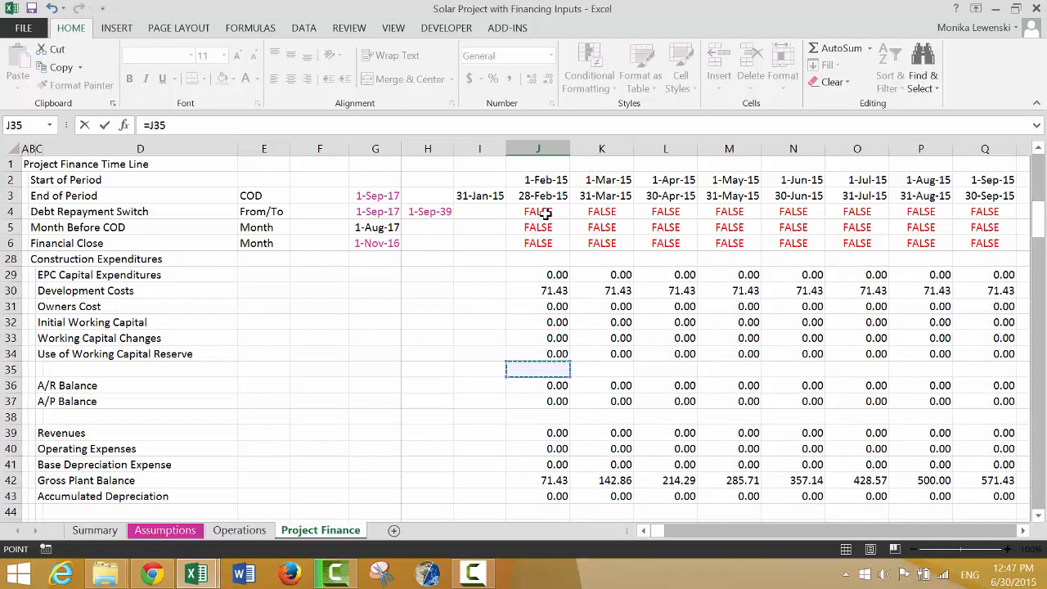
{"action": "key", "text": "Up"}
{"action": "key", "text": "Up"}
{"action": "key", "text": "Down"}
{"action": "key", "text": "Down"}
{"action": "key", "text": "Down"}
{"action": "key", "text": "Down"}
{"action": "key", "text": "Down"}
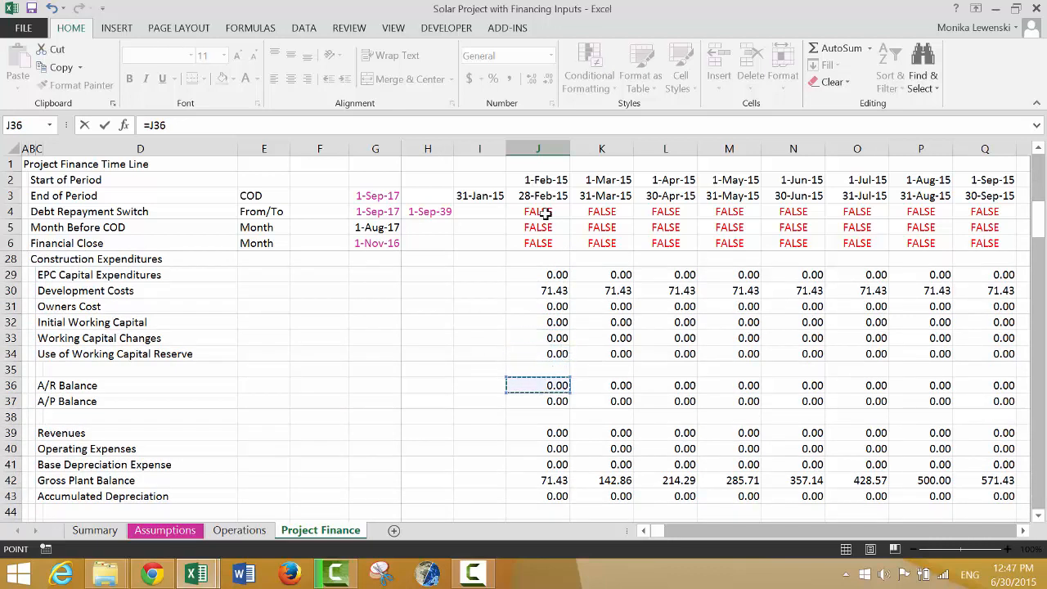
{"action": "key", "text": "Down"}
{"action": "key", "text": "Down"}
{"action": "key", "text": "Down"}
{"action": "key", "text": "Down"}
{"action": "key", "text": "Down"}
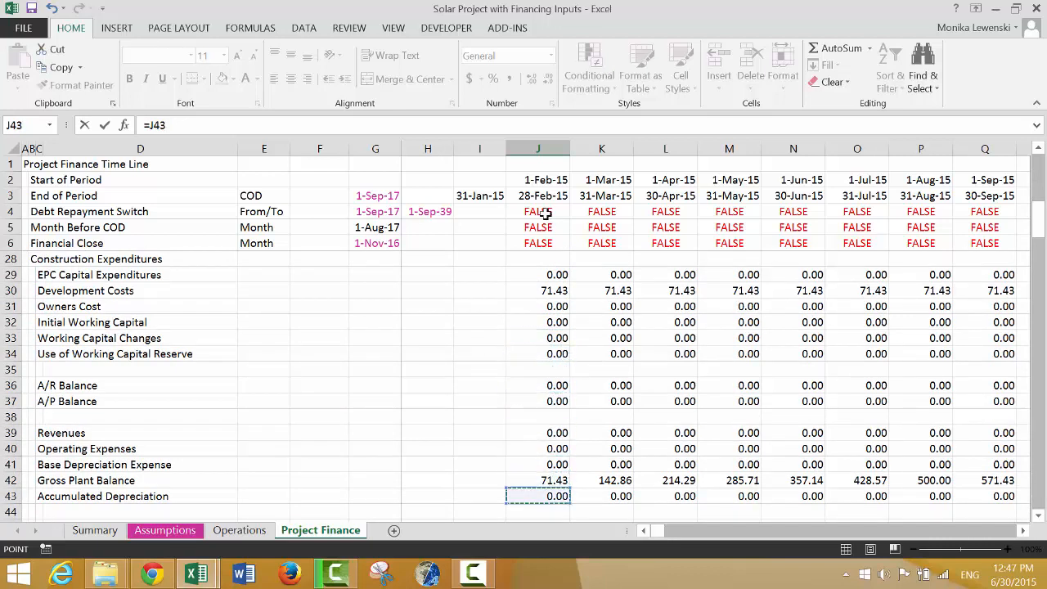
{"action": "key", "text": "Up"}
{"action": "key", "text": "Up"}
{"action": "key", "text": "Up"}
{"action": "key", "text": "Up"}
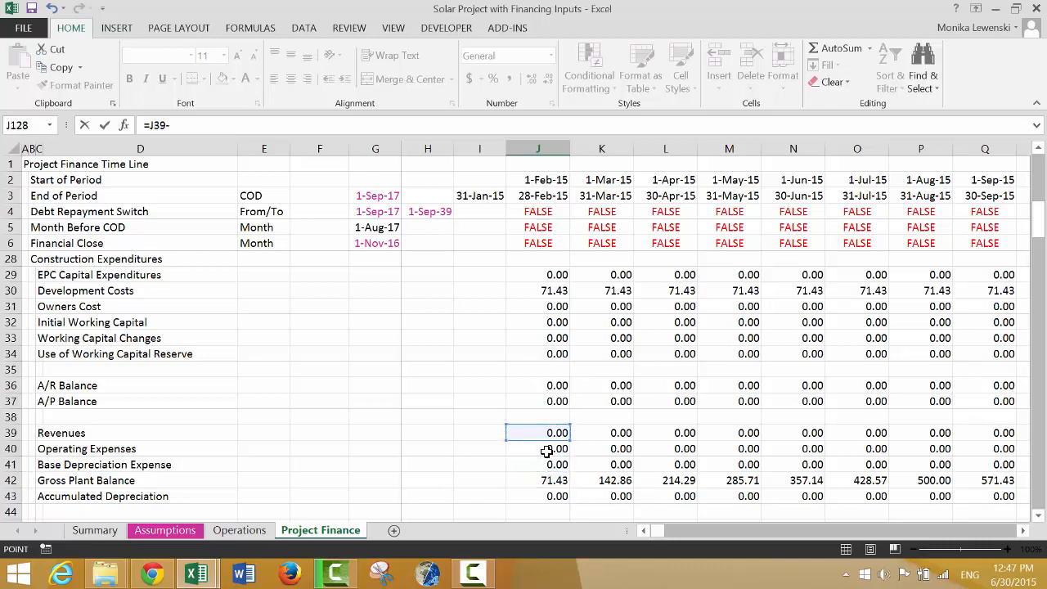
{"action": "key", "text": "Down"}
{"action": "key", "text": "Return"}
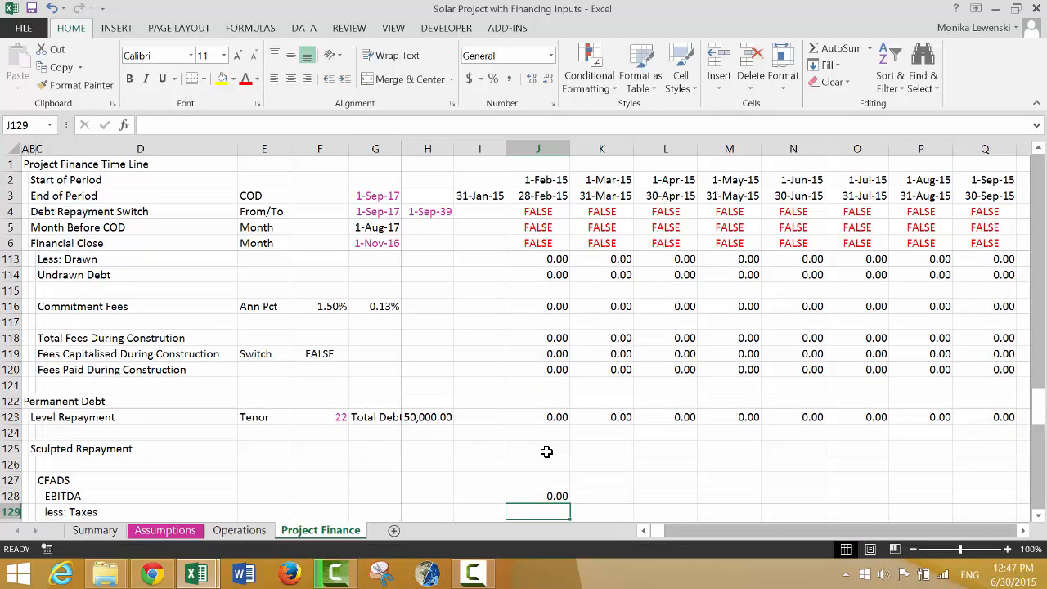
Step: Link less: WC Changes in J131 to the Working Capital Changes row with =J33, leaving the Taxes and Interest Income cells empty
{"action": "type", "text": "="}
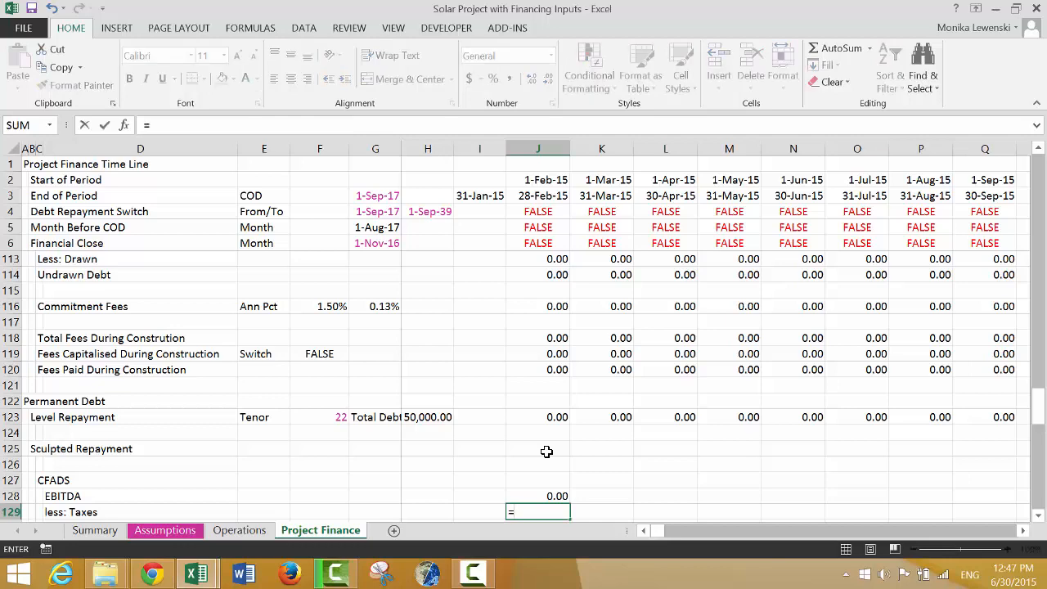
{"action": "key", "text": "Escape"}
{"action": "key", "text": "Down"}
{"action": "key", "text": "Down"}
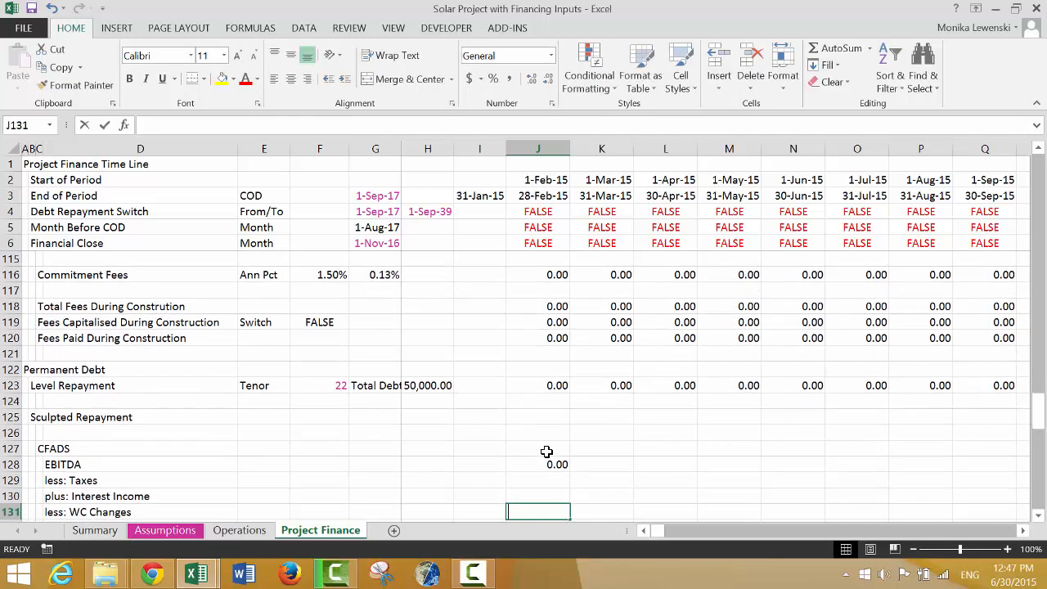
{"action": "type", "text": "="}
{"action": "key", "text": "Up"}
{"action": "key", "text": "Up"}
{"action": "key", "text": "Up"}
{"action": "key", "text": "Up"}
{"action": "key", "text": "Up"}
{"action": "key", "text": "Up"}
{"action": "key", "text": "Up"}
{"action": "key", "text": "Up"}
{"action": "key", "text": "Up"}
{"action": "key", "text": "Up"}
{"action": "key", "text": "Up"}
{"action": "key", "text": "Up"}
{"action": "key", "text": "Up"}
{"action": "key", "text": "Up"}
{"action": "key", "text": "Up"}
{"action": "key", "text": "Up"}
{"action": "key", "text": "Up"}
{"action": "key", "text": "Up"}
{"action": "key", "text": "Up"}
{"action": "key", "text": "Up"}
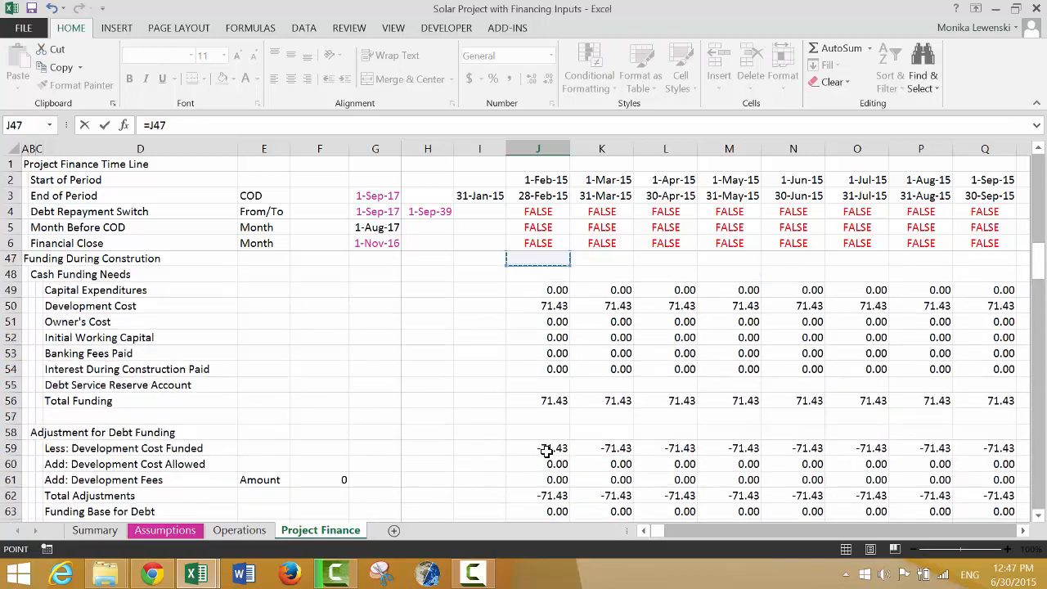
{"action": "key", "text": "Up"}
{"action": "key", "text": "Up"}
{"action": "key", "text": "Up"}
{"action": "key", "text": "Up"}
{"action": "key", "text": "Up"}
{"action": "key", "text": "Up"}
{"action": "key", "text": "Up"}
{"action": "key", "text": "Up"}
{"action": "key", "text": "Up"}
{"action": "key", "text": "Up"}
{"action": "key", "text": "Up"}
{"action": "key", "text": "Up"}
{"action": "key", "text": "Up"}
{"action": "key", "text": "Up"}
{"action": "key", "text": "Up"}
{"action": "key", "text": "Up"}
{"action": "key", "text": "Up"}
{"action": "key", "text": "Up"}
{"action": "key", "text": "Up"}
{"action": "key", "text": "Up"}
{"action": "key", "text": "Down"}
{"action": "key", "text": "Down"}
{"action": "key", "text": "Down"}
{"action": "key", "text": "Down"}
{"action": "key", "text": "Down"}
{"action": "key", "text": "Down"}
{"action": "key", "text": "Down"}
{"action": "key", "text": "Down"}
{"action": "key", "text": "Down"}
{"action": "key", "text": "Down"}
{"action": "key", "text": "Down"}
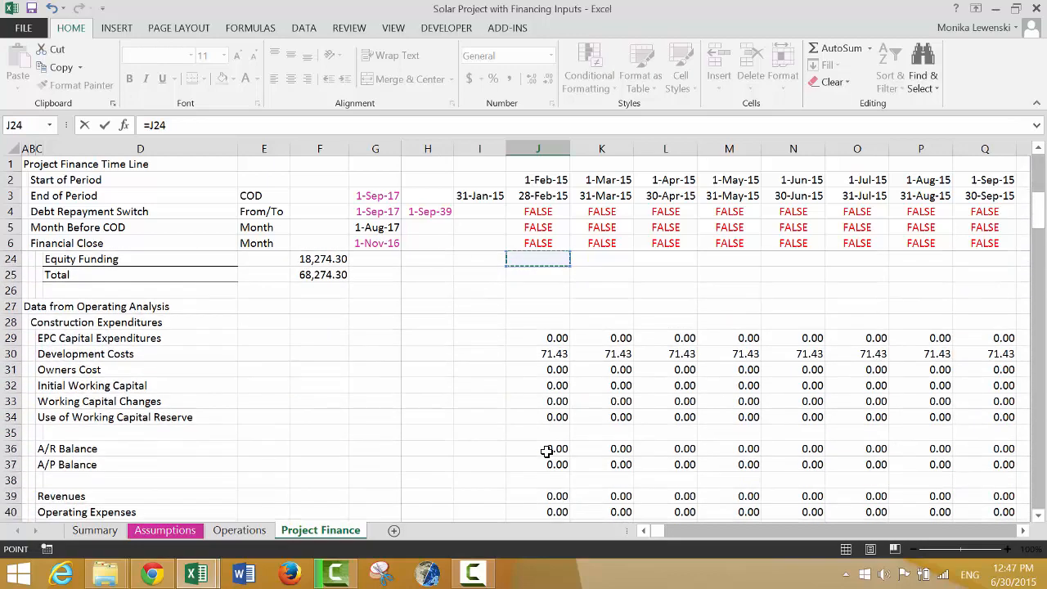
{"action": "key", "text": "Down"}
{"action": "key", "text": "Down"}
{"action": "key", "text": "Down"}
{"action": "key", "text": "Down"}
{"action": "key", "text": "Down"}
{"action": "key", "text": "Down"}
{"action": "key", "text": "Down"}
{"action": "key", "text": "Down"}
{"action": "key", "text": "Down"}
{"action": "key", "text": "Down"}
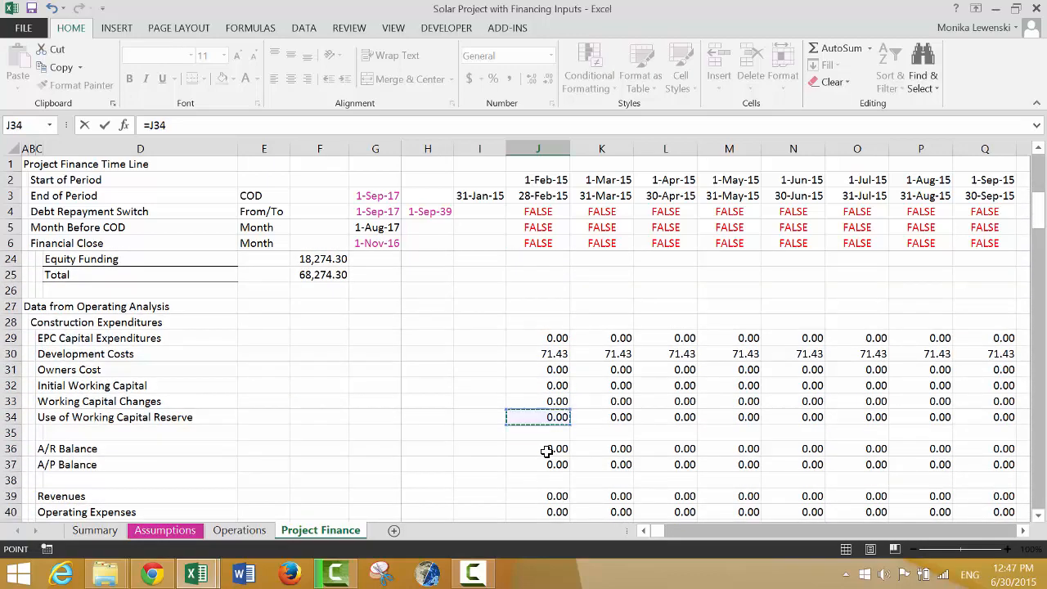
{"action": "key", "text": "Up"}
{"action": "key", "text": "Down"}
{"action": "key", "text": "Up"}
{"action": "key", "text": "Up"}
{"action": "key", "text": "Down"}
{"action": "key", "text": "Return"}
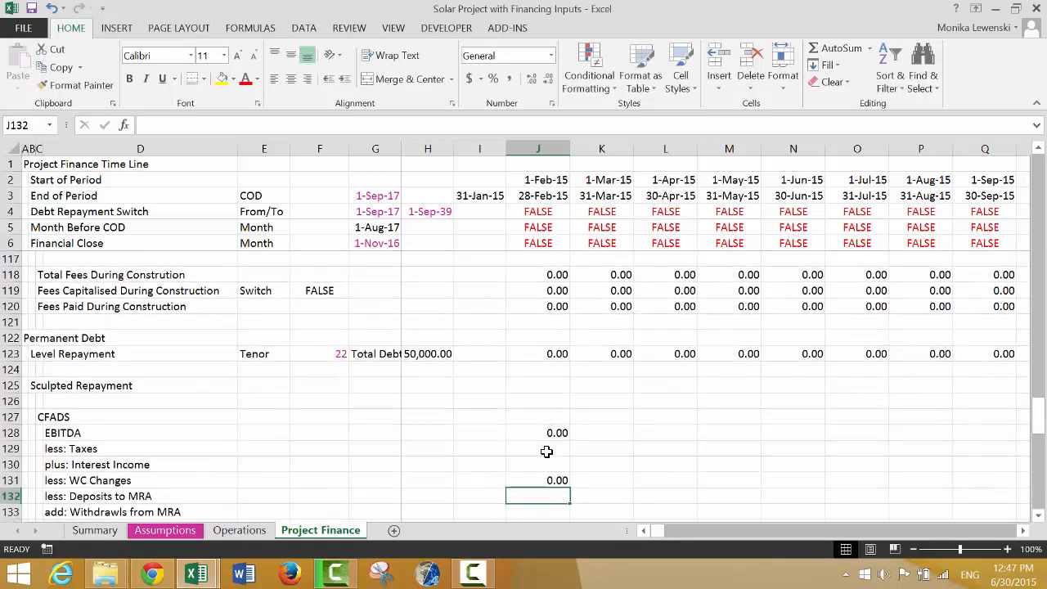
Step: Insert a row above less: Deposits to MRA in the CFADS block and label it "add: withdrawls from WC Account"
{"action": "key", "text": "shift+space"}
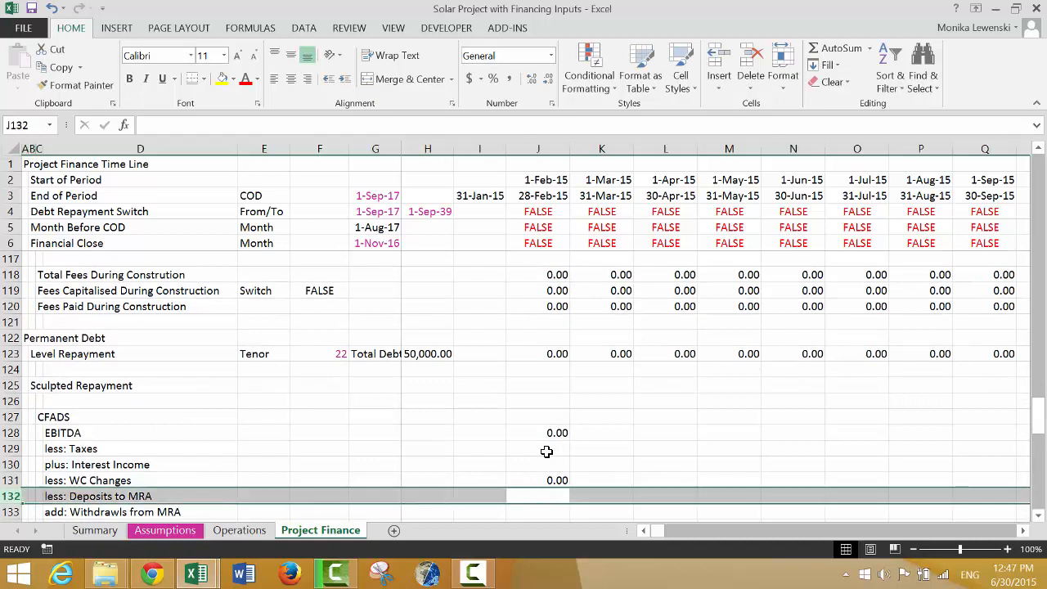
{"action": "key", "text": "ctrl+shift+equal"}
{"action": "key", "text": "Left"}
{"action": "key", "text": "Left"}
{"action": "key", "text": "Left"}
{"action": "key", "text": "Left"}
{"action": "key", "text": "Left"}
{"action": "key", "text": "Left"}
{"action": "key", "text": "Left"}
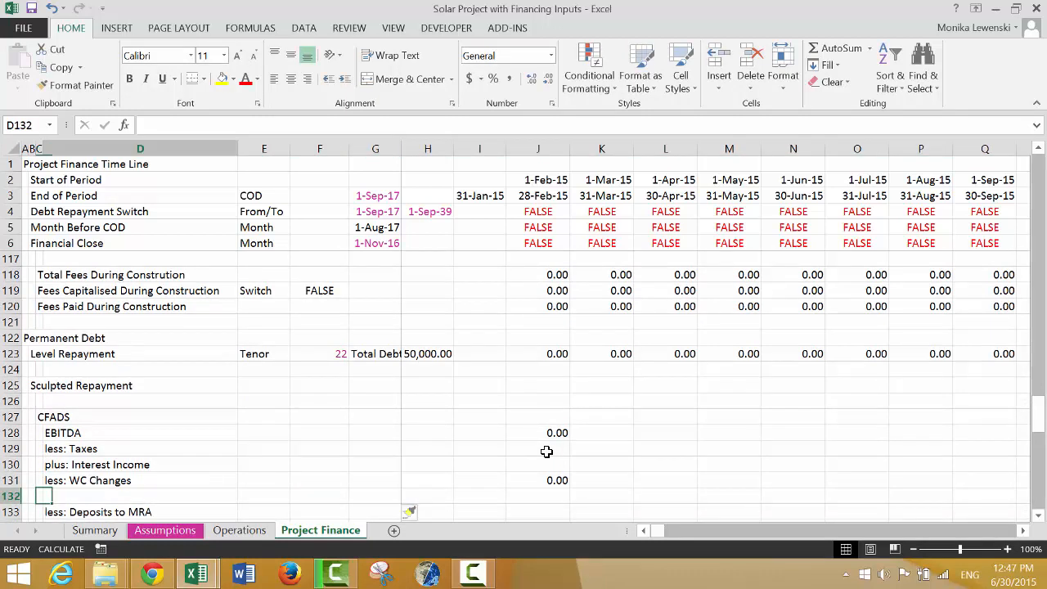
{"action": "key", "text": "Right"}
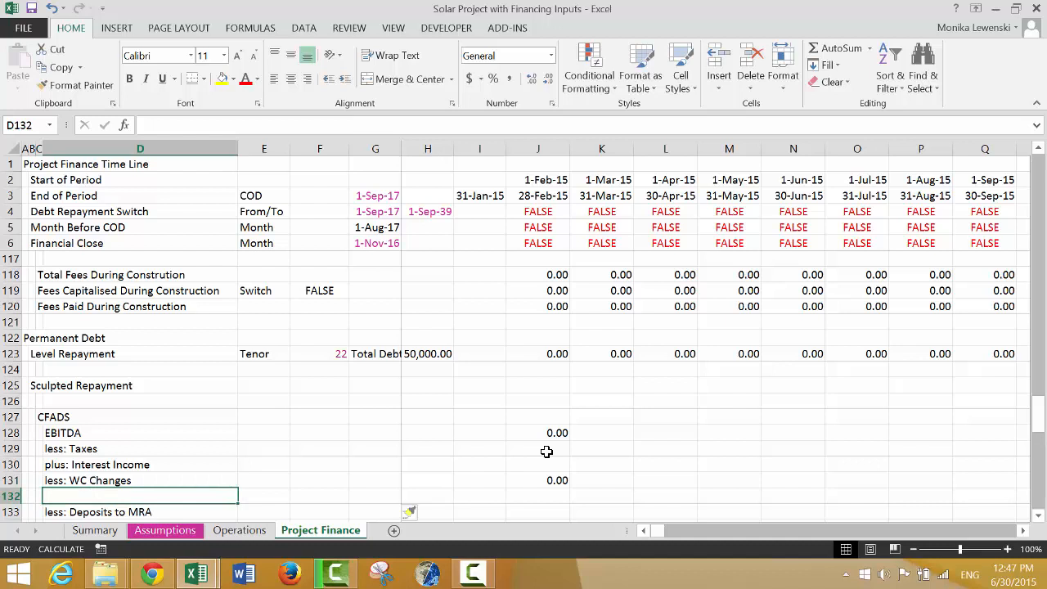
{"action": "type", "text": "add: Withdrawls from MRA"}
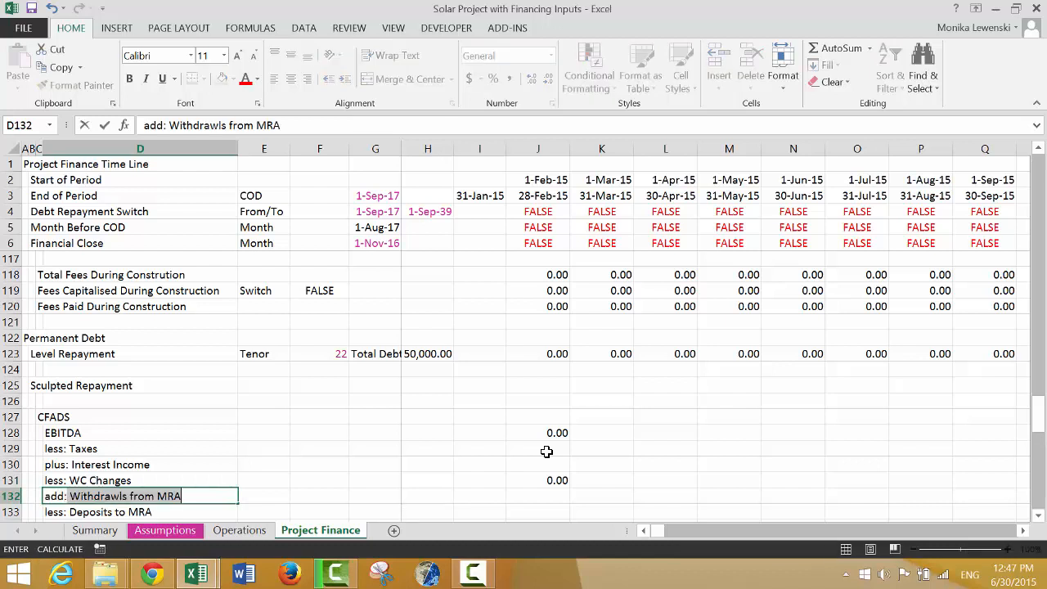
{"action": "type", "text": "w"}
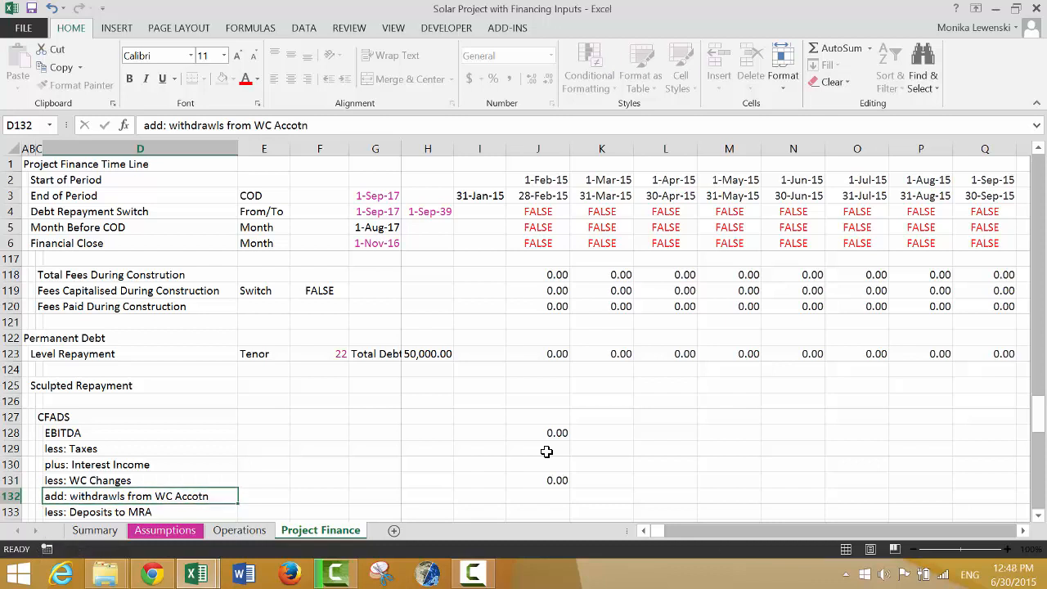
{"action": "key", "text": "F2"}
{"action": "key", "text": "BackSpace"}
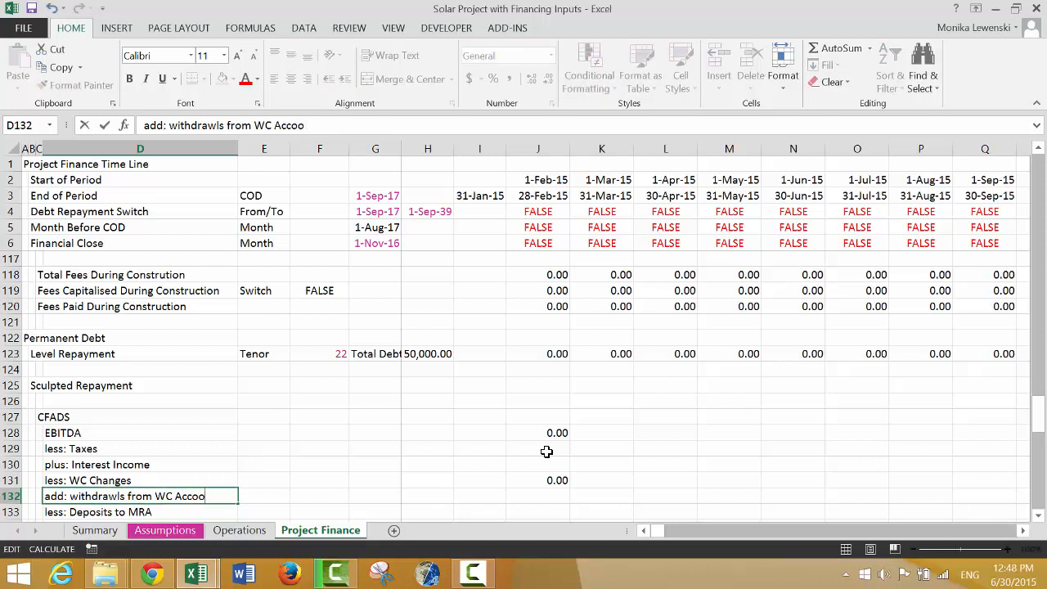
{"action": "type", "text": "nt"}
{"action": "key", "text": "Return"}
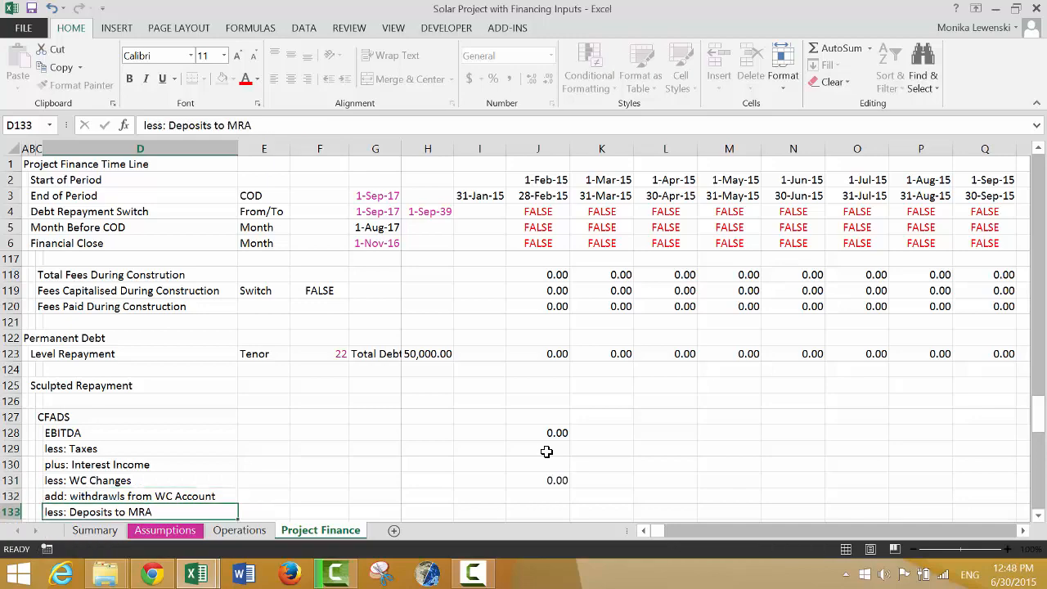
Step: Link add: withdrawls from WC Account in J132 to the Use of Working Capital Reserve row with =J34
{"action": "key", "text": "Up"}
{"action": "key", "text": "Right"}
{"action": "key", "text": "Right"}
{"action": "key", "text": "Right"}
{"action": "key", "text": "Right"}
{"action": "key", "text": "Right"}
{"action": "key", "text": "Right"}
{"action": "type", "text": "="}
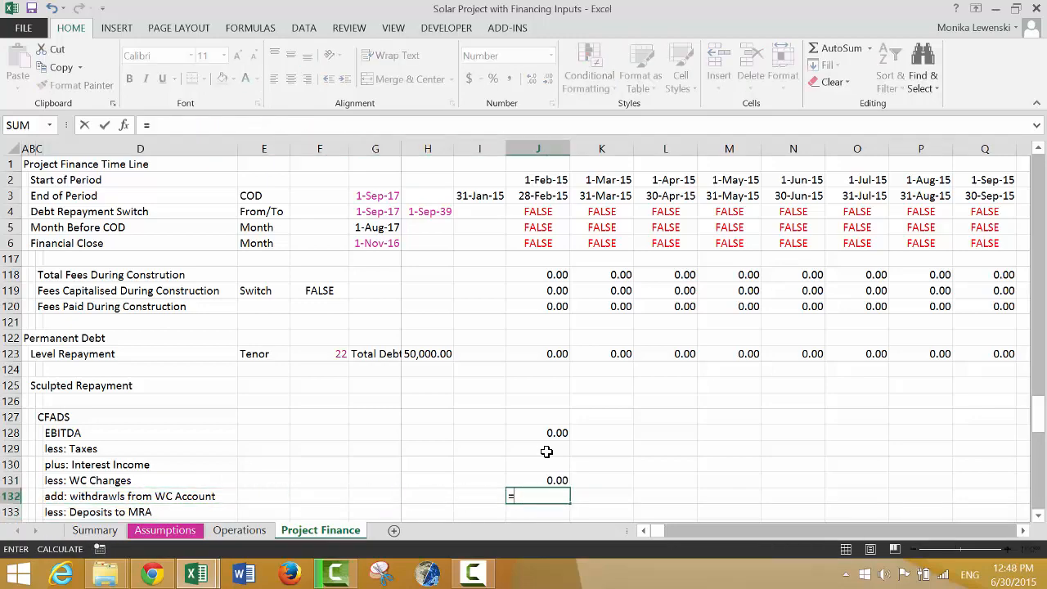
{"action": "key", "text": "Up"}
{"action": "key", "text": "Up"}
{"action": "key", "text": "Up"}
{"action": "key", "text": "Up"}
{"action": "key", "text": "Up"}
{"action": "key", "text": "Up"}
{"action": "key", "text": "Up"}
{"action": "key", "text": "Up"}
{"action": "key", "text": "Up"}
{"action": "key", "text": "Up"}
{"action": "key", "text": "Up"}
{"action": "key", "text": "Up"}
{"action": "key", "text": "Up"}
{"action": "key", "text": "Up"}
{"action": "key", "text": "Up"}
{"action": "key", "text": "Up"}
{"action": "key", "text": "Up"}
{"action": "key", "text": "Up"}
{"action": "key", "text": "Up"}
{"action": "key", "text": "Up"}
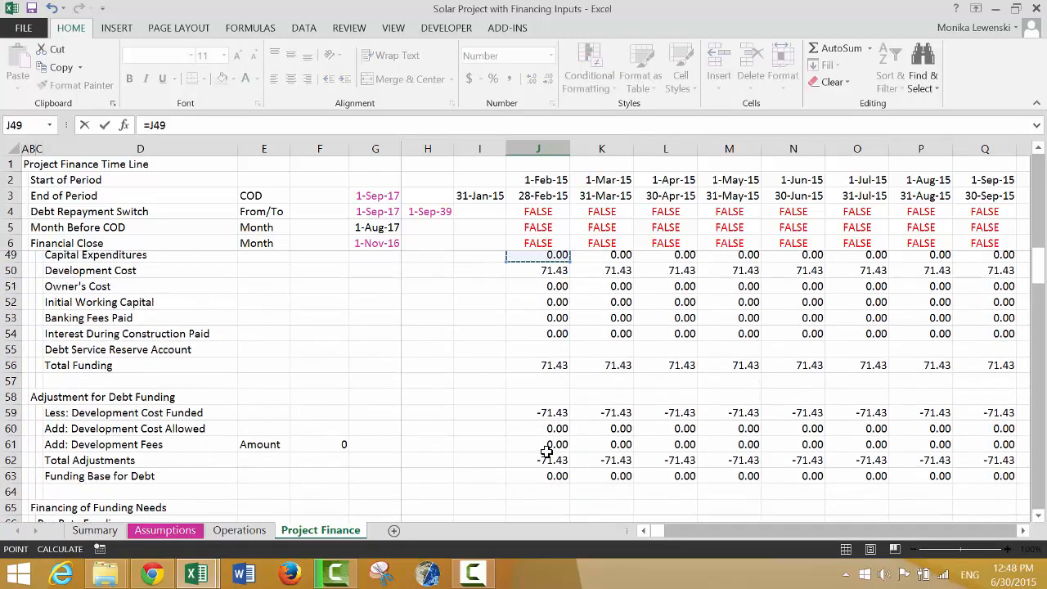
{"action": "key", "text": "Down"}
{"action": "key", "text": "Down"}
{"action": "key", "text": "Down"}
{"action": "key", "text": "Down"}
{"action": "key", "text": "Down"}
{"action": "key", "text": "Down"}
{"action": "key", "text": "Down"}
{"action": "key", "text": "Down"}
{"action": "key", "text": "Down"}
{"action": "key", "text": "Down"}
{"action": "key", "text": "Down"}
{"action": "key", "text": "Down"}
{"action": "key", "text": "Down"}
{"action": "key", "text": "Down"}
{"action": "key", "text": "Down"}
{"action": "key", "text": "Down"}
{"action": "key", "text": "Down"}
{"action": "key", "text": "Down"}
{"action": "key", "text": "Down"}
{"action": "key", "text": "Down"}
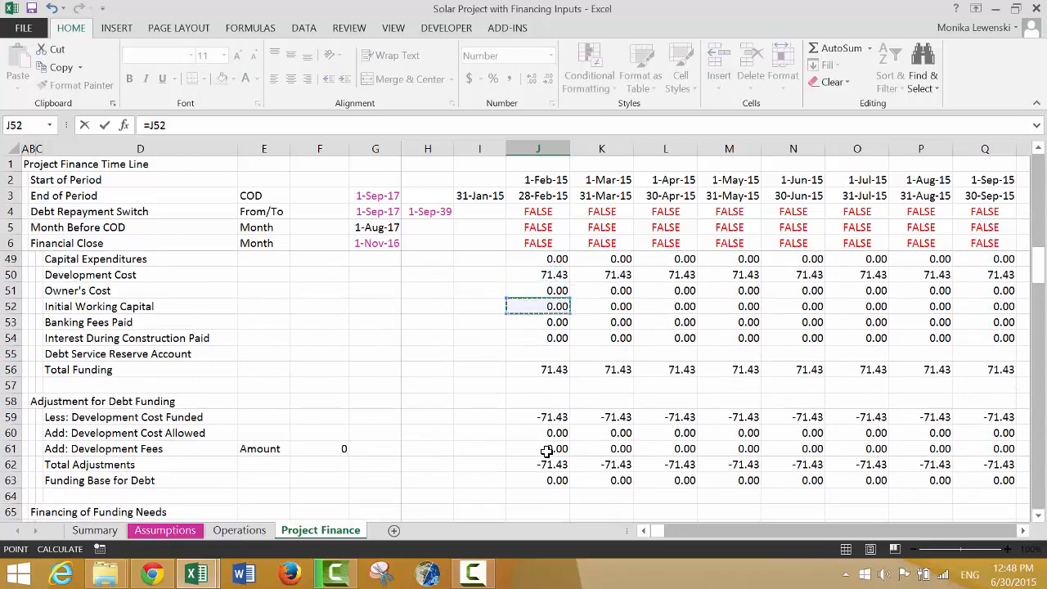
{"action": "key", "text": "Up"}
{"action": "key", "text": "Up"}
{"action": "key", "text": "Up"}
{"action": "key", "text": "Up"}
{"action": "key", "text": "Up"}
{"action": "key", "text": "Up"}
{"action": "key", "text": "Up"}
{"action": "key", "text": "Up"}
{"action": "key", "text": "Up"}
{"action": "key", "text": "Up"}
{"action": "key", "text": "Up"}
{"action": "key", "text": "Up"}
{"action": "key", "text": "Up"}
{"action": "key", "text": "Up"}
{"action": "key", "text": "Up"}
{"action": "key", "text": "Up"}
{"action": "key", "text": "Up"}
{"action": "key", "text": "Up"}
{"action": "key", "text": "Up"}
{"action": "key", "text": "Up"}
{"action": "key", "text": "Up"}
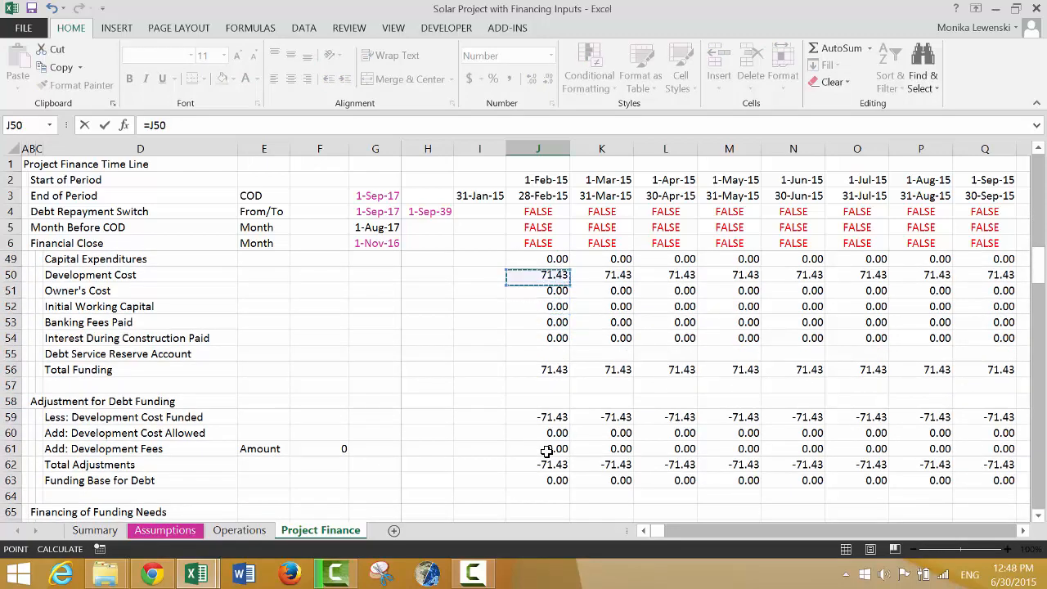
{"action": "key", "text": "Down"}
{"action": "key", "text": "Down"}
{"action": "key", "text": "Down"}
{"action": "key", "text": "Down"}
{"action": "key", "text": "Down"}
{"action": "key", "text": "Down"}
{"action": "key", "text": "Down"}
{"action": "key", "text": "Down"}
{"action": "key", "text": "Down"}
{"action": "key", "text": "Down"}
{"action": "key", "text": "Down"}
{"action": "key", "text": "Down"}
{"action": "key", "text": "Down"}
{"action": "key", "text": "Down"}
{"action": "key", "text": "Down"}
{"action": "key", "text": "Down"}
{"action": "key", "text": "Down"}
{"action": "key", "text": "Down"}
{"action": "key", "text": "Down"}
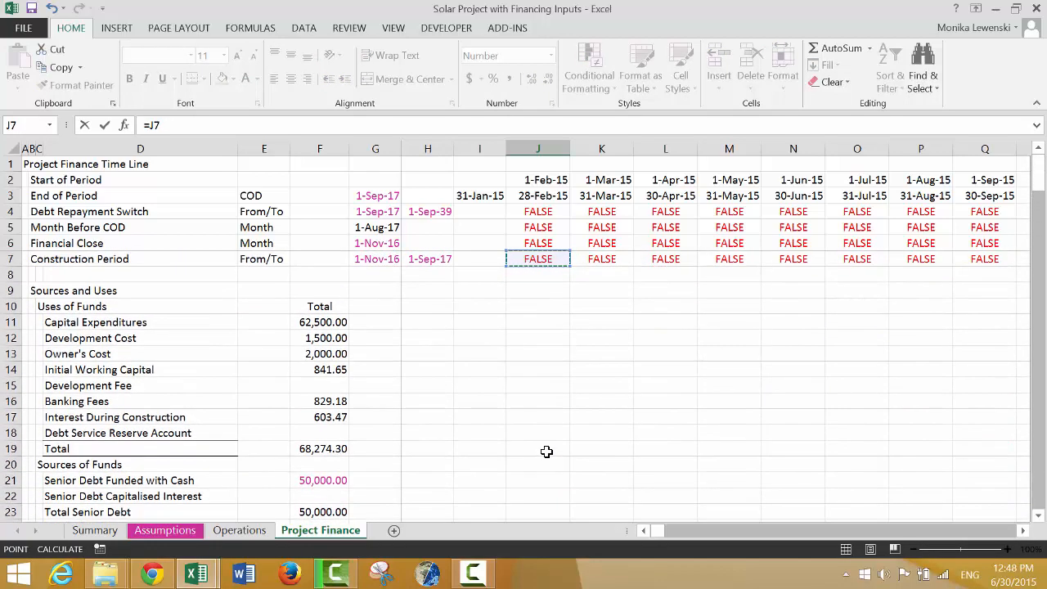
{"action": "key", "text": "Down"}
{"action": "key", "text": "Down"}
{"action": "key", "text": "Down"}
{"action": "key", "text": "Down"}
{"action": "key", "text": "Down"}
{"action": "key", "text": "Down"}
{"action": "key", "text": "Down"}
{"action": "key", "text": "Down"}
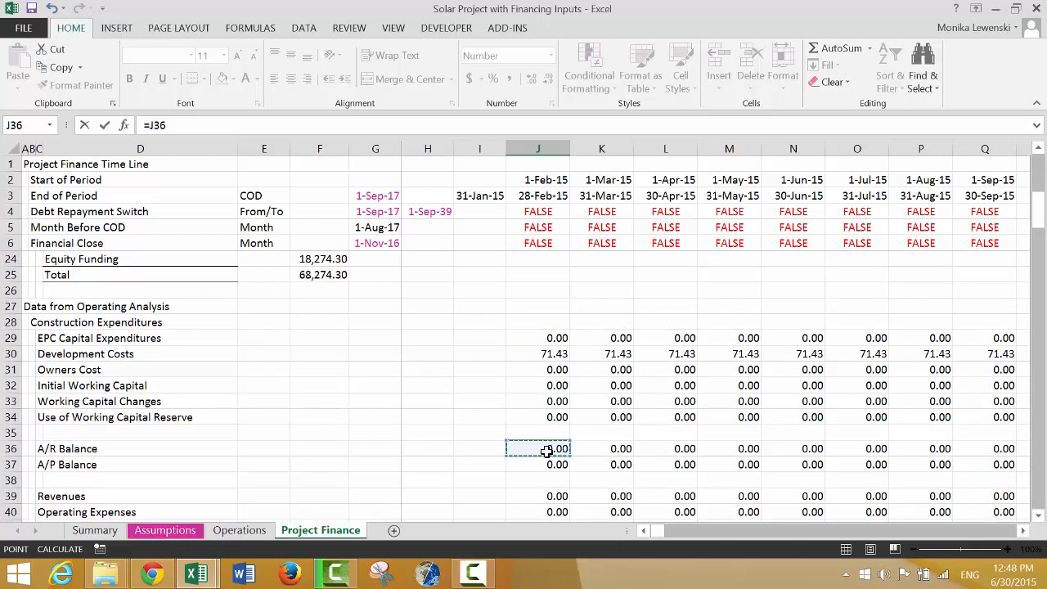
{"action": "key", "text": "Up"}
{"action": "key", "text": "Up"}
{"action": "key", "text": "Up"}
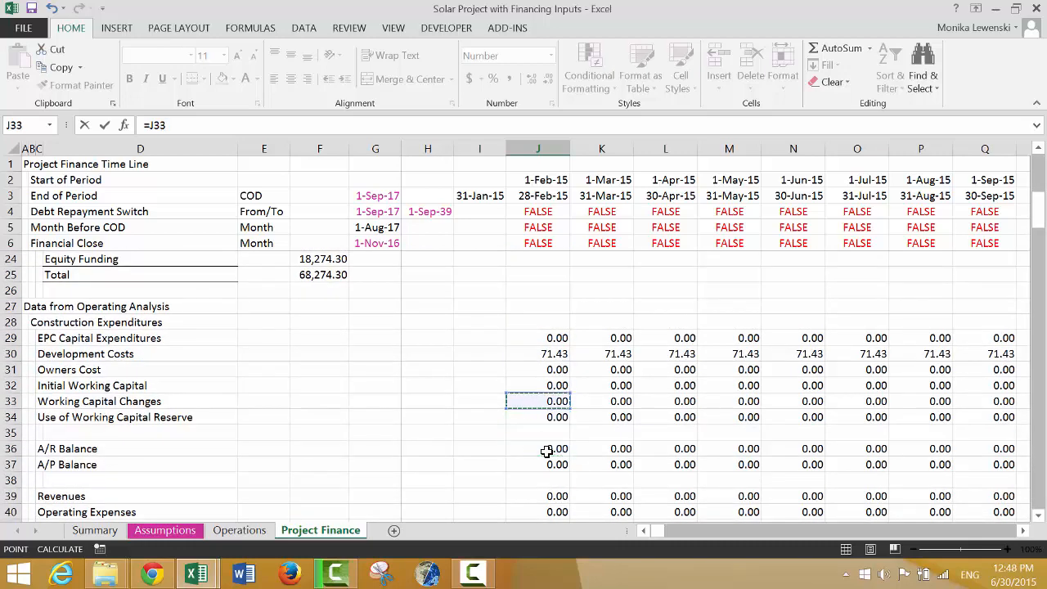
{"action": "key", "text": "Down"}
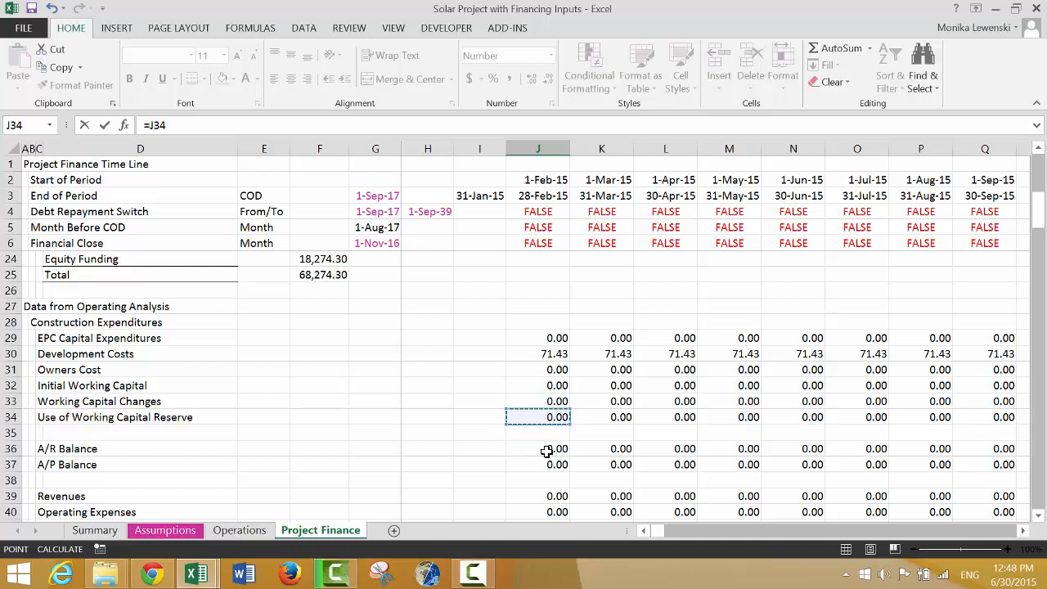
{"action": "key", "text": "Return"}
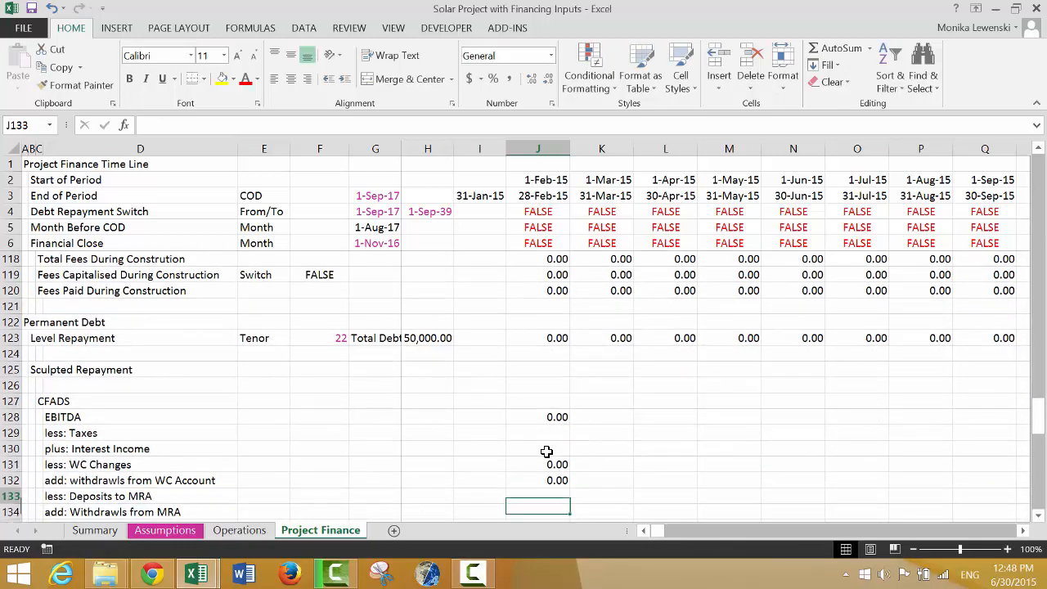
Step: Calculate Total CFADS in J135 from EBITDA and the adjustment lines with =J128-J129+J130-J131+J132-J133+J134
{"action": "key", "text": "Down"}
{"action": "key", "text": "Down"}
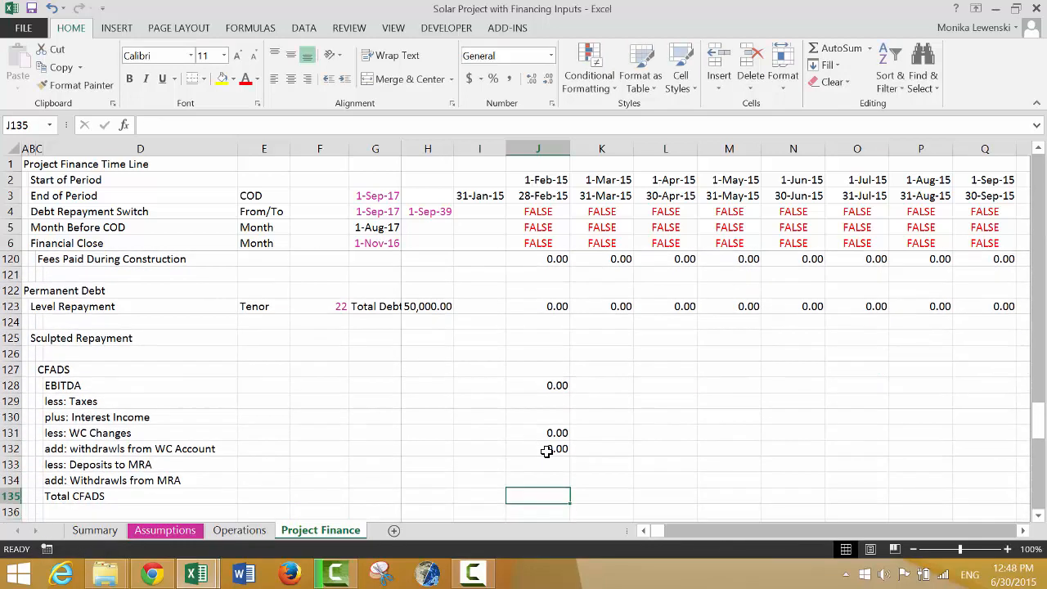
{"action": "type", "text": "="}
{"action": "key", "text": "Up"}
{"action": "key", "text": "Up"}
{"action": "key", "text": "Up"}
{"action": "key", "text": "Up"}
{"action": "key", "text": "Up"}
{"action": "key", "text": "Up"}
{"action": "key", "text": "Up"}
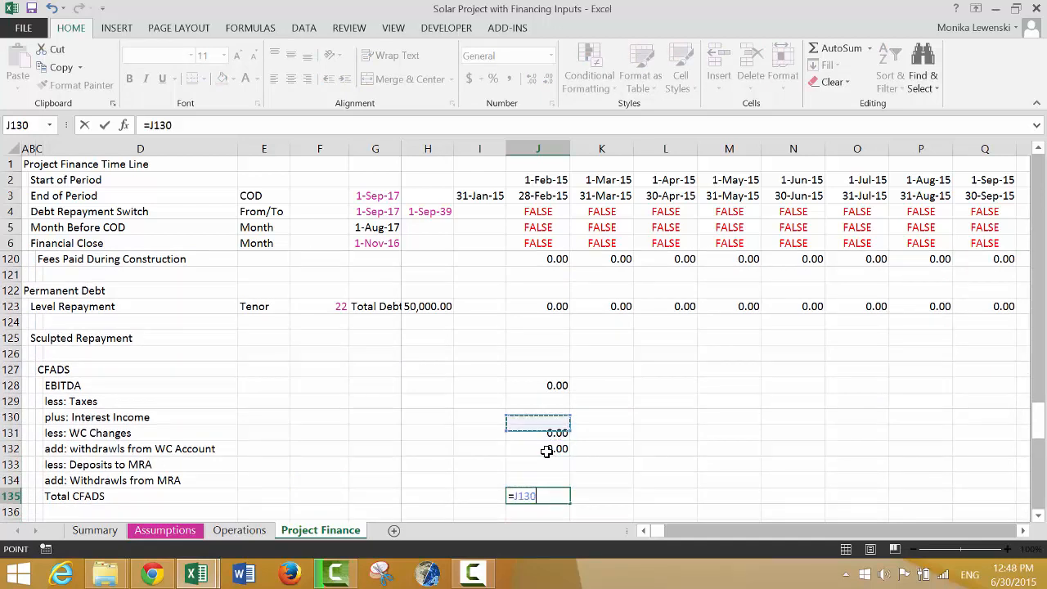
{"action": "type", "text": "-"}
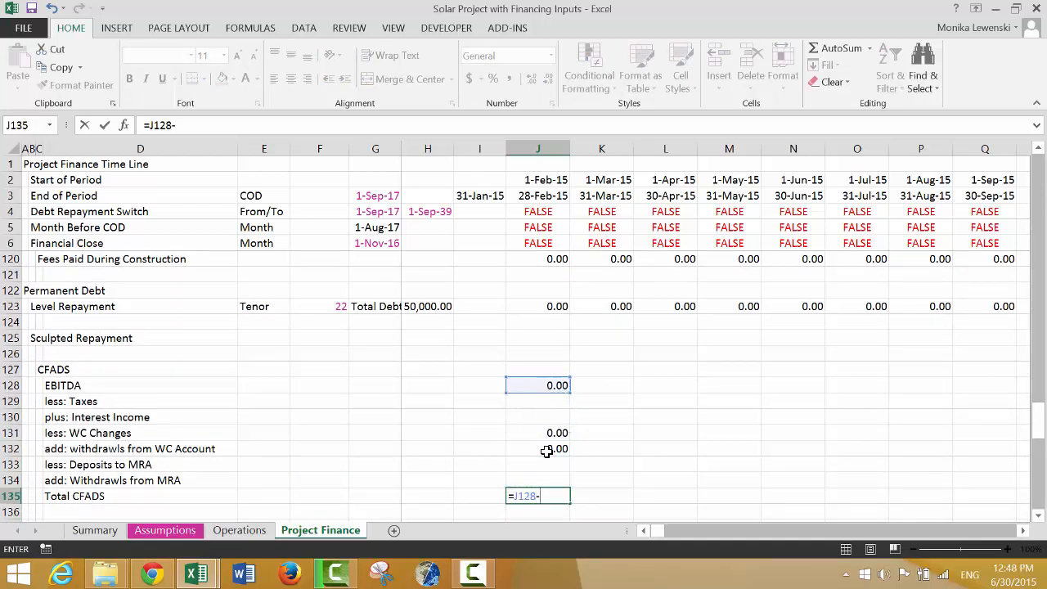
{"action": "key", "text": "Up"}
{"action": "key", "text": "Up"}
{"action": "key", "text": "Up"}
{"action": "key", "text": "Up"}
{"action": "key", "text": "Up"}
{"action": "key", "text": "Up"}
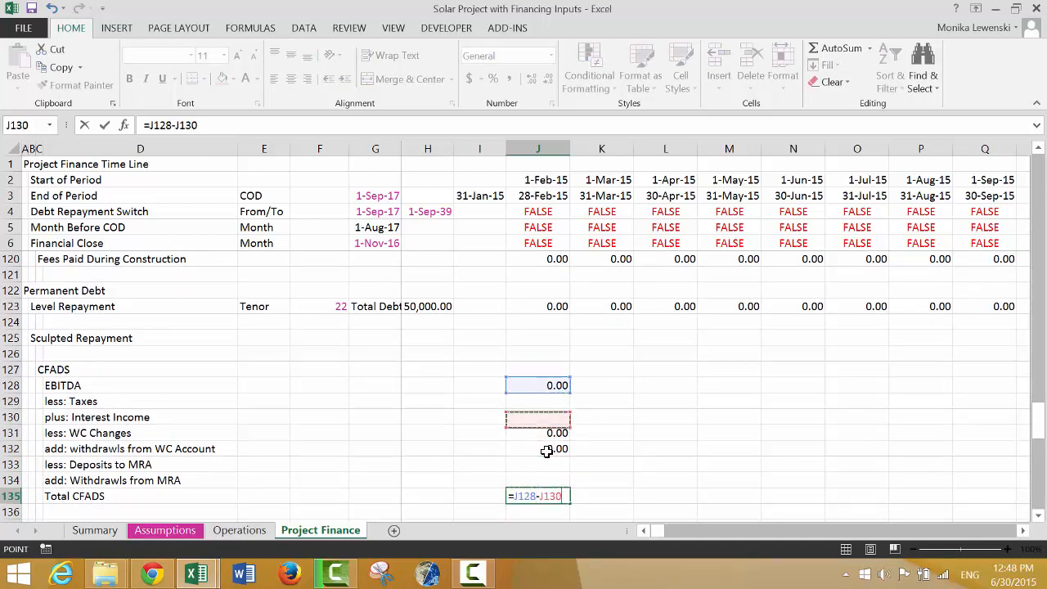
{"action": "type", "text": "+"}
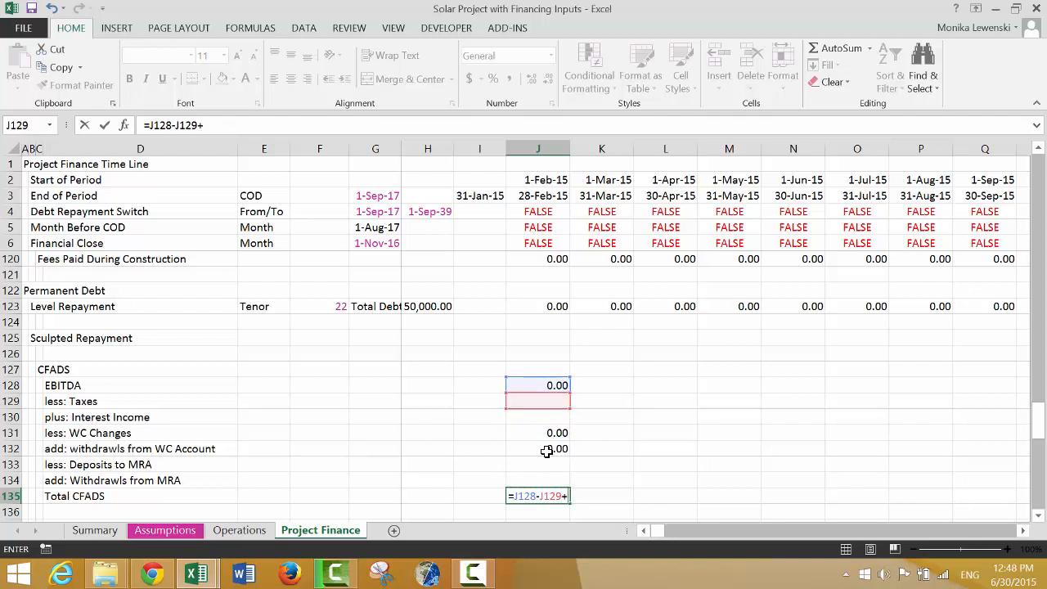
{"action": "key", "text": "Up"}
{"action": "key", "text": "Up"}
{"action": "key", "text": "Up"}
{"action": "key", "text": "Up"}
{"action": "key", "text": "Up"}
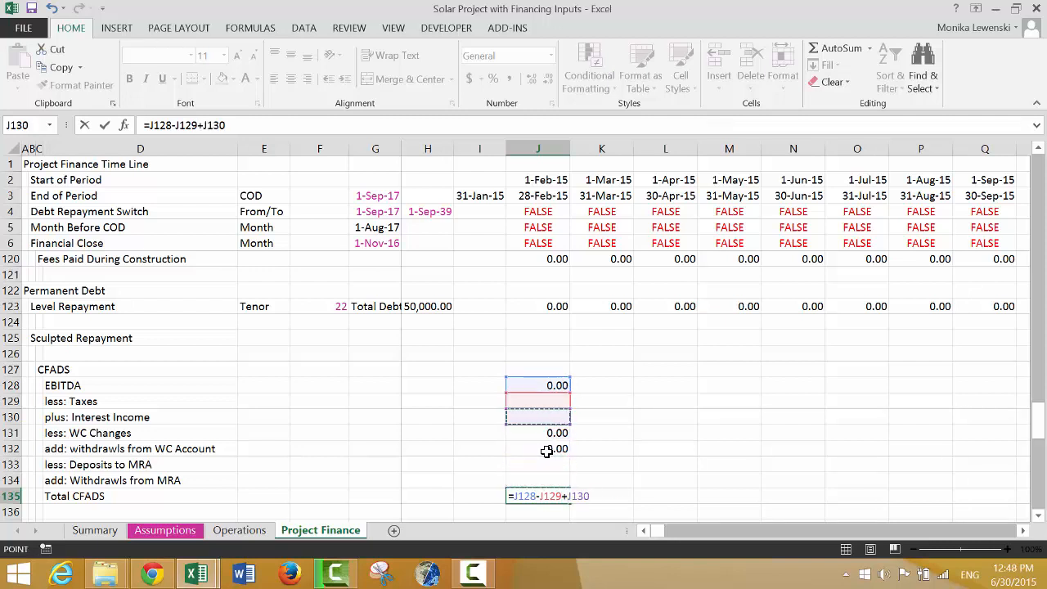
{"action": "type", "text": "-"}
{"action": "key", "text": "Up"}
{"action": "key", "text": "Up"}
{"action": "key", "text": "Up"}
{"action": "key", "text": "Up"}
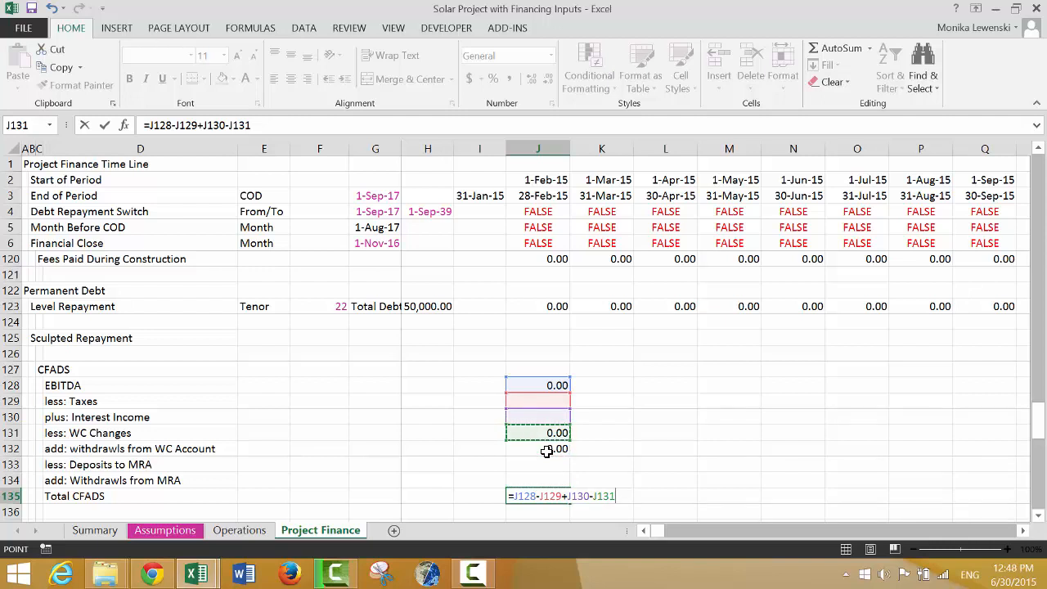
{"action": "type", "text": "+"}
{"action": "key", "text": "Up"}
{"action": "key", "text": "Up"}
{"action": "key", "text": "Up"}
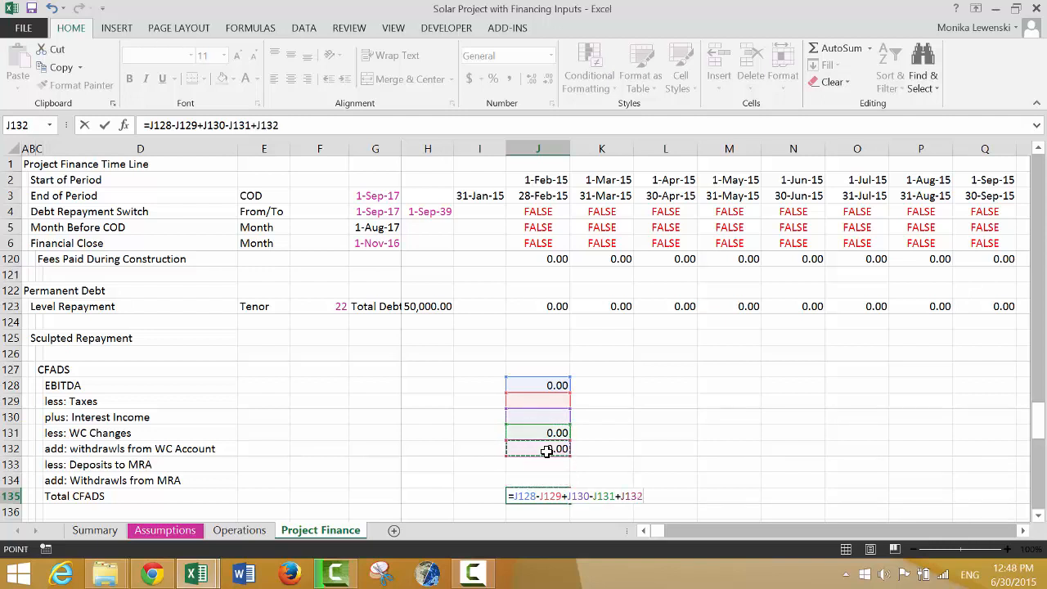
{"action": "type", "text": "-"}
{"action": "key", "text": "Up"}
{"action": "key", "text": "Up"}
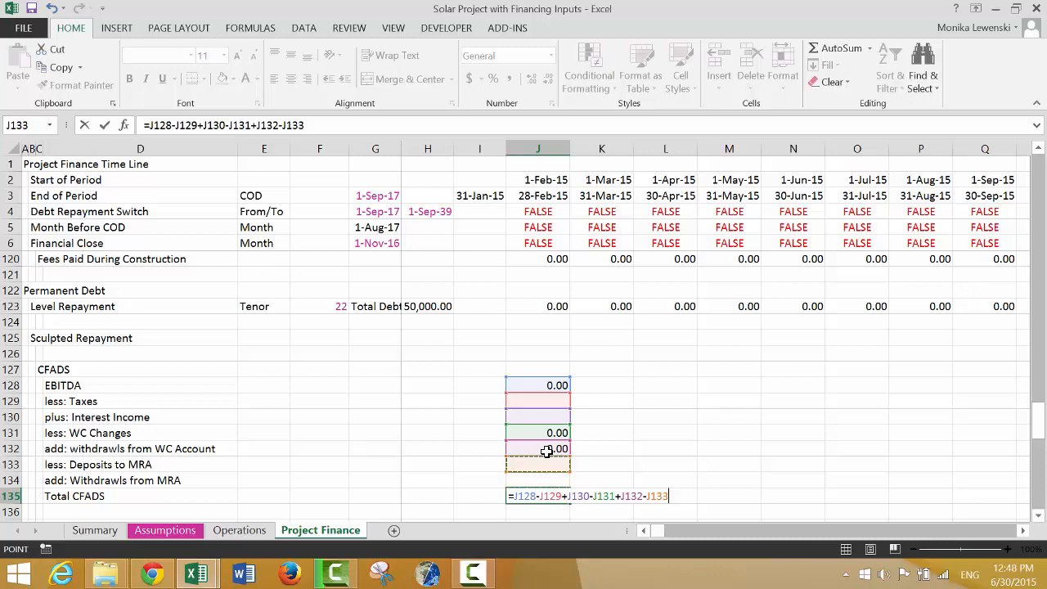
{"action": "type", "text": "+"}
{"action": "key", "text": "Up"}
{"action": "key", "text": "Return"}
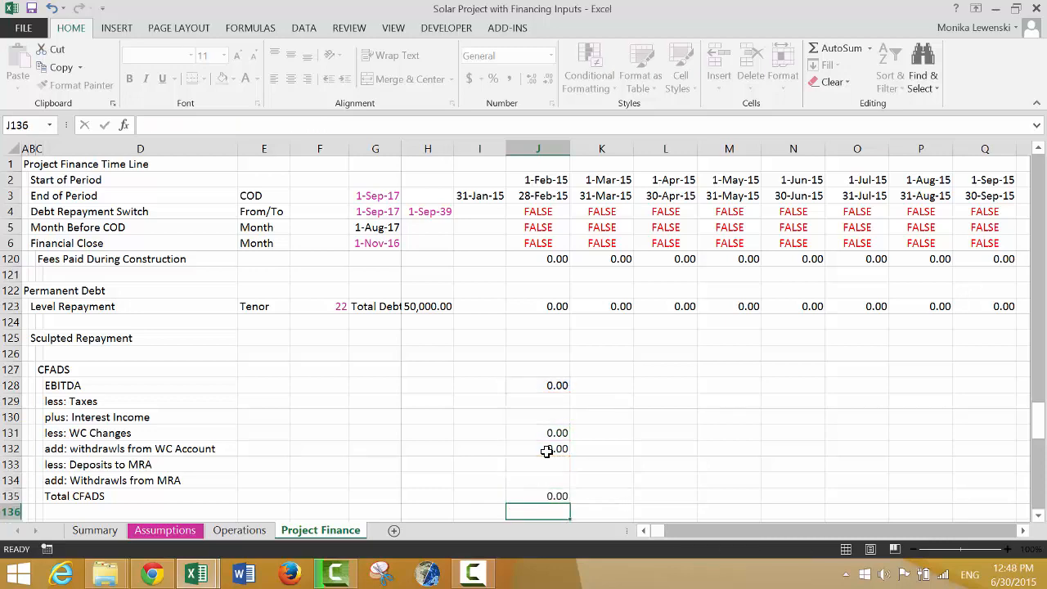
Step: Copy the CFADS block formulas in J128:J135, from EBITDA to Total CFADS, across the monthly timeline columns
{"action": "key", "text": "Up"}
{"action": "key", "text": "Up"}
{"action": "key", "text": "Up"}
{"action": "key", "text": "Up"}
{"action": "key", "text": "Up"}
{"action": "key", "text": "Up"}
{"action": "key", "text": "Up"}
{"action": "key", "text": "Up"}
{"action": "key", "text": "Up"}
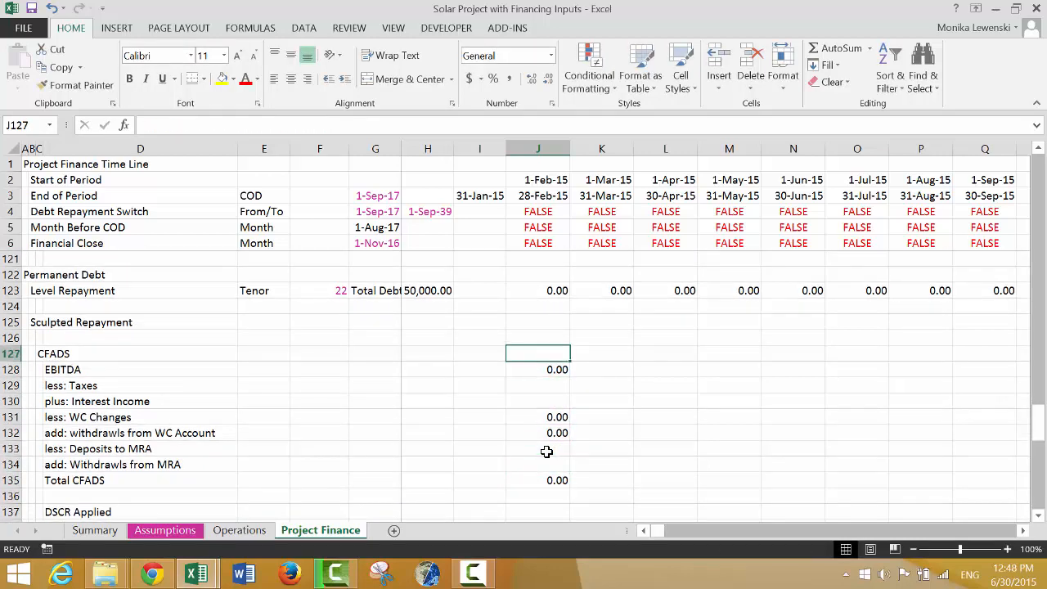
{"action": "key", "text": "Down"}
{"action": "key", "text": "shift+Down"}
{"action": "key", "text": "shift+Down"}
{"action": "key", "text": "shift+Down"}
{"action": "key", "text": "shift+Down"}
{"action": "key", "text": "shift+Down"}
{"action": "key", "text": "shift+Down"}
{"action": "key", "text": "shift+Down"}
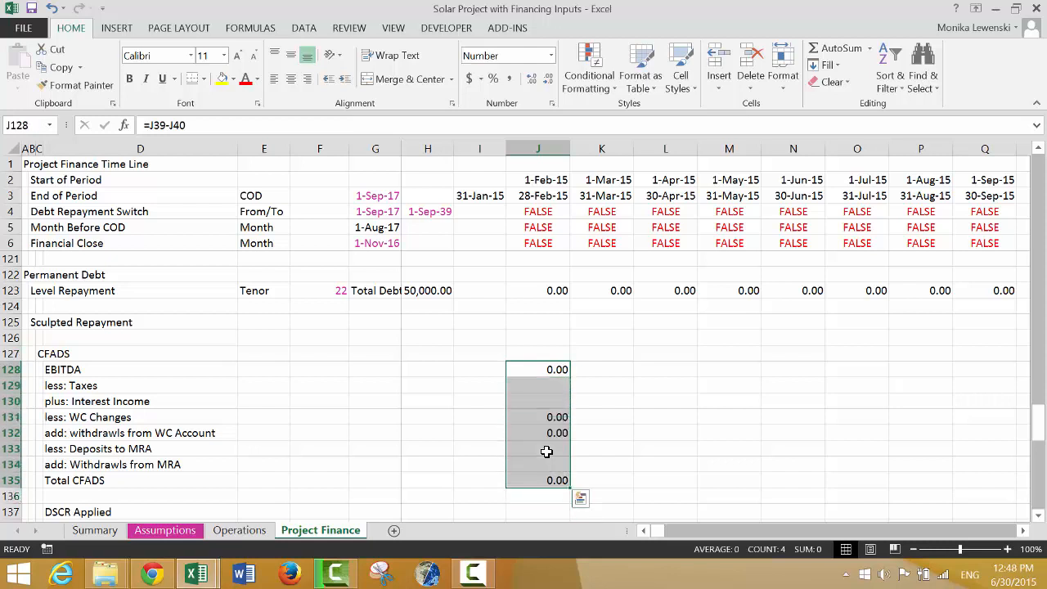
{"action": "key", "text": "ctrl+shift+r"}
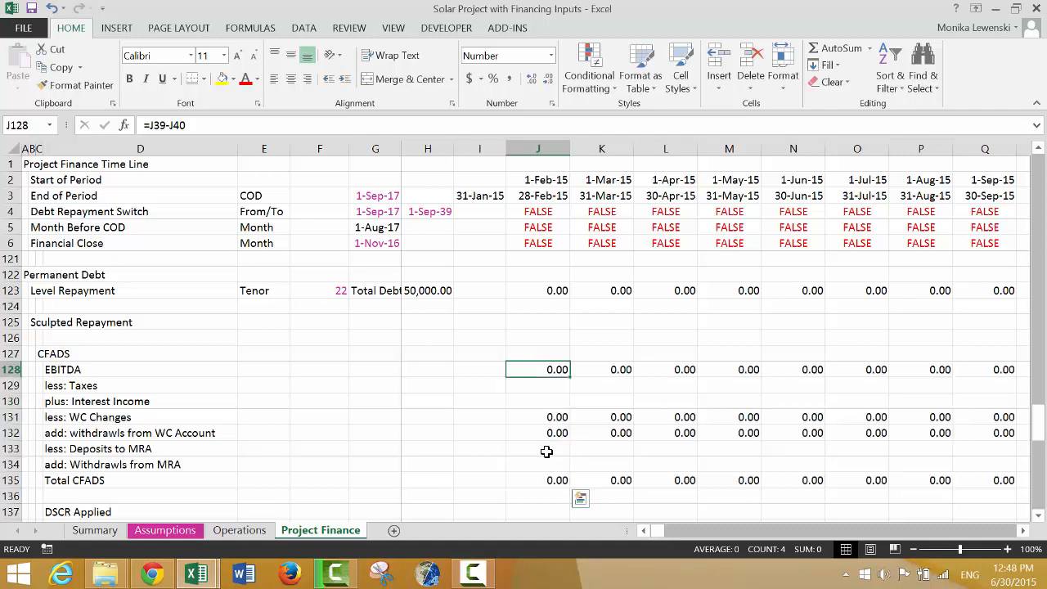
Step: Apply a Top and Thick Bottom Border to the Total CFADS row, from D135 through the last timeline column KL
{"action": "key", "text": "Left"}
{"action": "key", "text": "Left"}
{"action": "key", "text": "Down"}
{"action": "key", "text": "Down"}
{"action": "key", "text": "Down"}
{"action": "key", "text": "Down"}
{"action": "key", "text": "Down"}
{"action": "key", "text": "Down"}
{"action": "key", "text": "Down"}
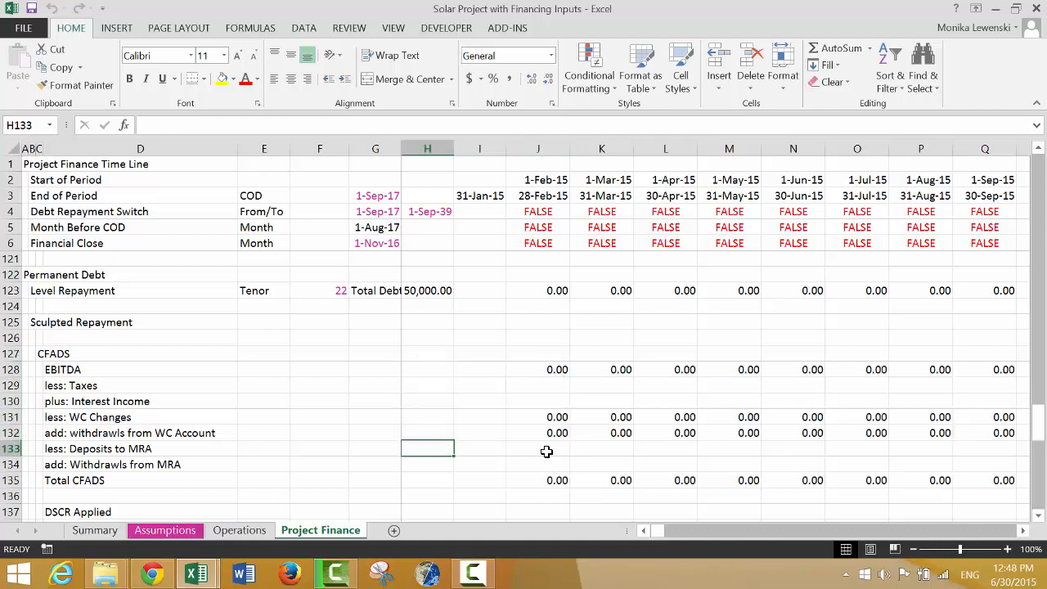
{"action": "key", "text": "Left"}
{"action": "key", "text": "Left"}
{"action": "key", "text": "Left"}
{"action": "key", "text": "Left"}
{"action": "key", "text": "ctrl+shift+Right"}
{"action": "key", "text": "ctrl+shift+Right"}
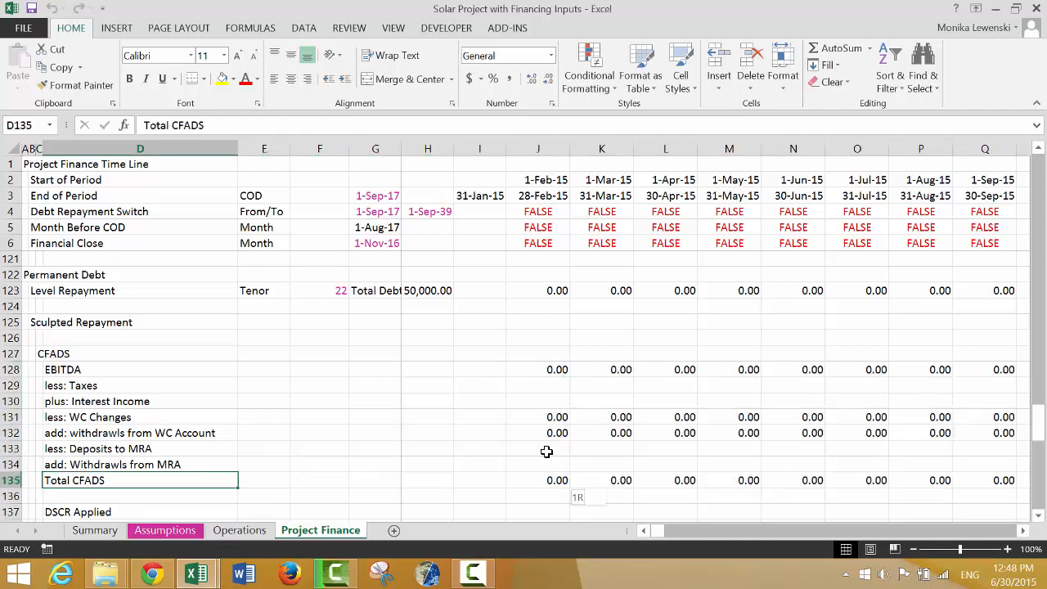
{"action": "left_click", "coordinate": [205, 79]}
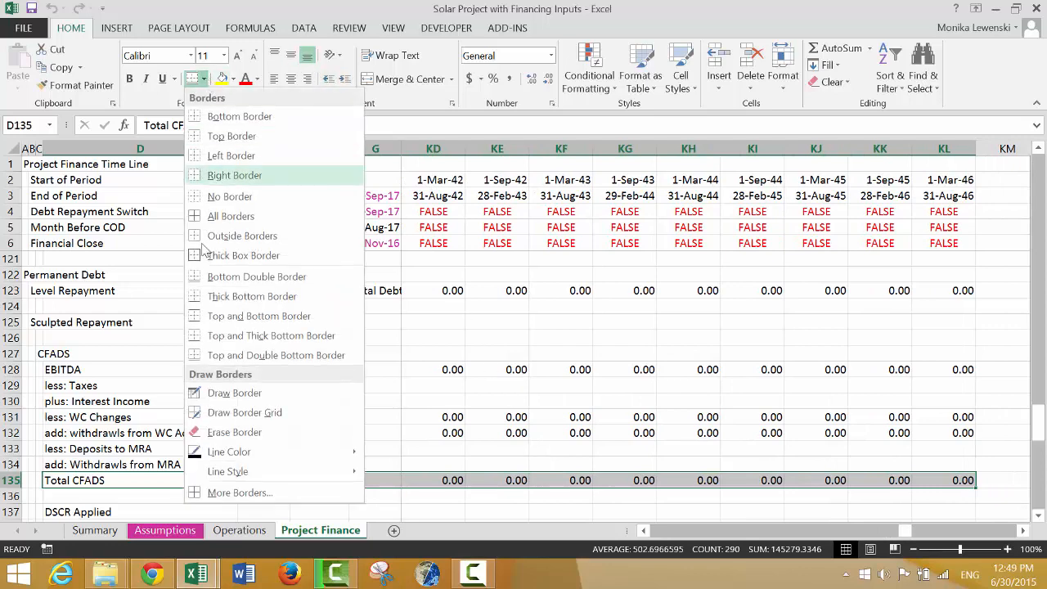
{"action": "left_click", "coordinate": [195, 336]}
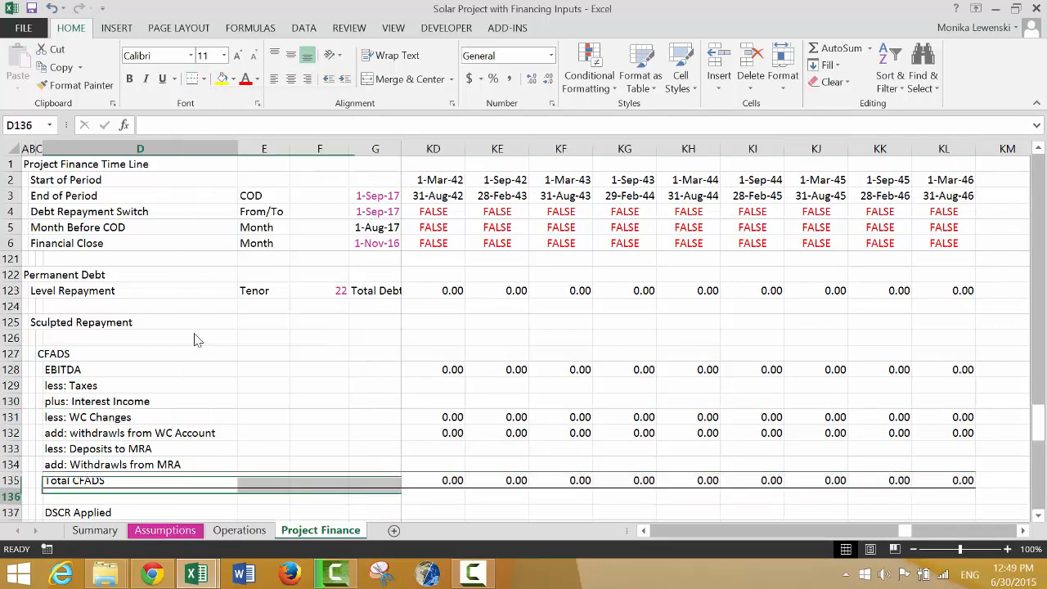
Step: Review the sculpted repayment lines below Total CFADS, from DSCR Applied to Sculpted Repayment
{"action": "key", "text": "Down"}
{"action": "key", "text": "Down"}
{"action": "key", "text": "Down"}
{"action": "key", "text": "Down"}
{"action": "key", "text": "Down"}
{"action": "key", "text": "Up"}
{"action": "key", "text": "Up"}
{"action": "key", "text": "Up"}
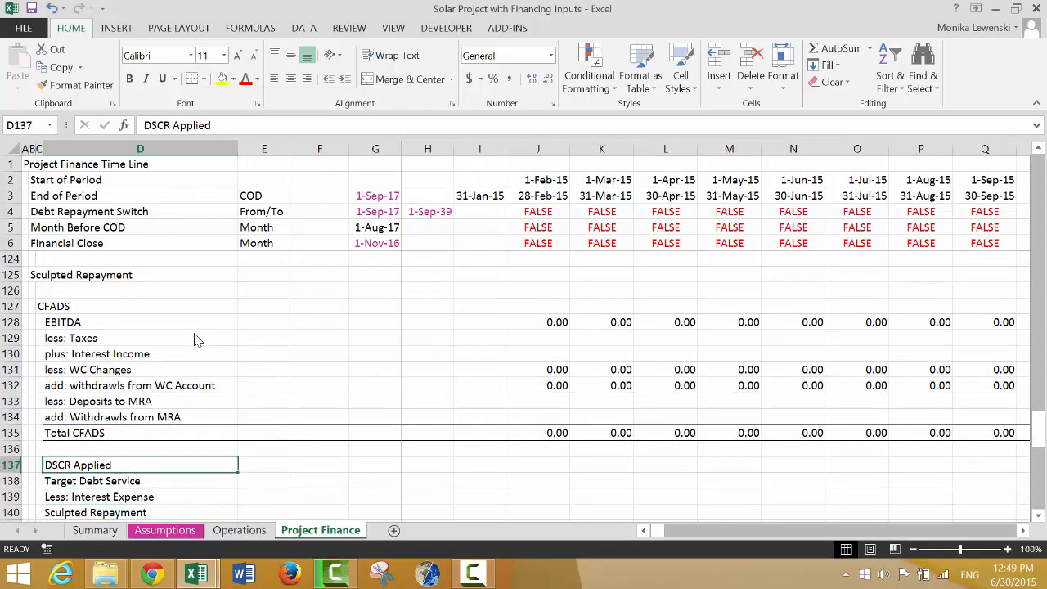
{"action": "key", "text": "Right"}
{"action": "key", "text": "Right"}
{"action": "key", "text": "Down"}
{"action": "key", "text": "Left"}
{"action": "key", "text": "Left"}
{"action": "key", "text": "Left"}
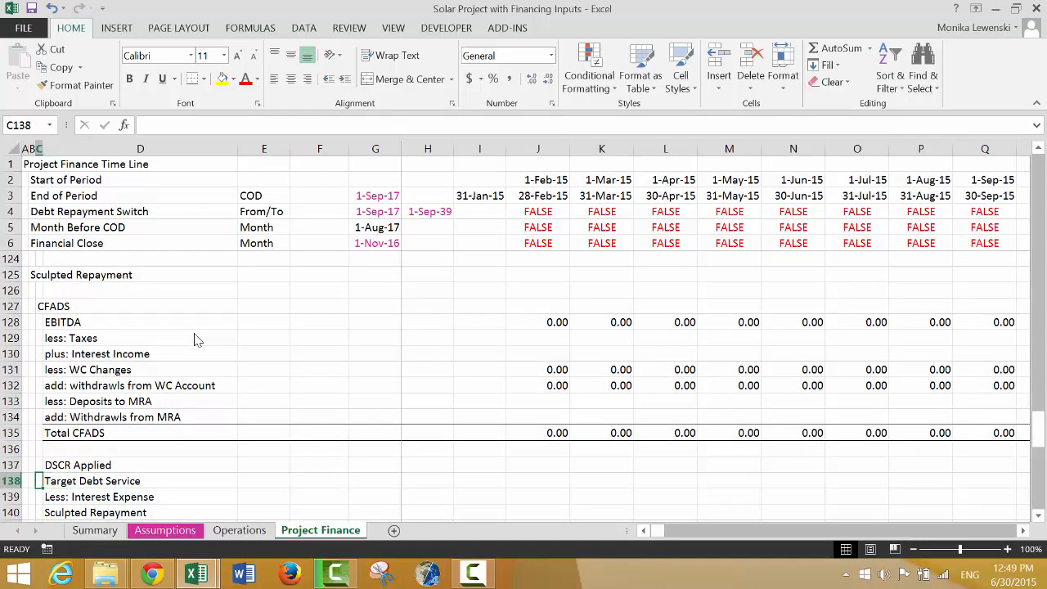
{"action": "key", "text": "Right"}
{"action": "key", "text": "Right"}
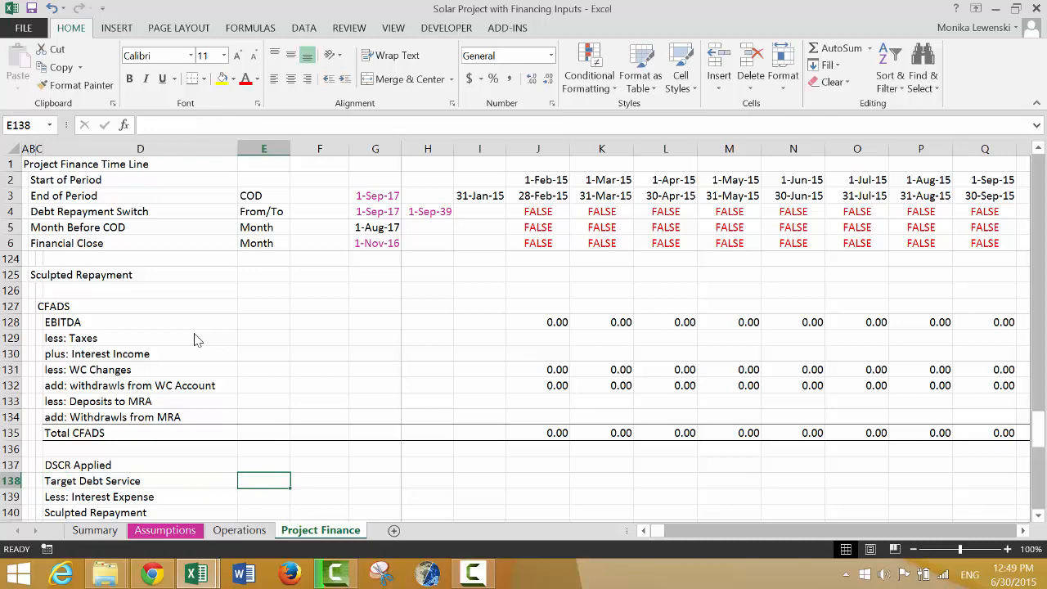
{"action": "key", "text": "Down"}
{"action": "key", "text": "Down"}
{"action": "key", "text": "Down"}
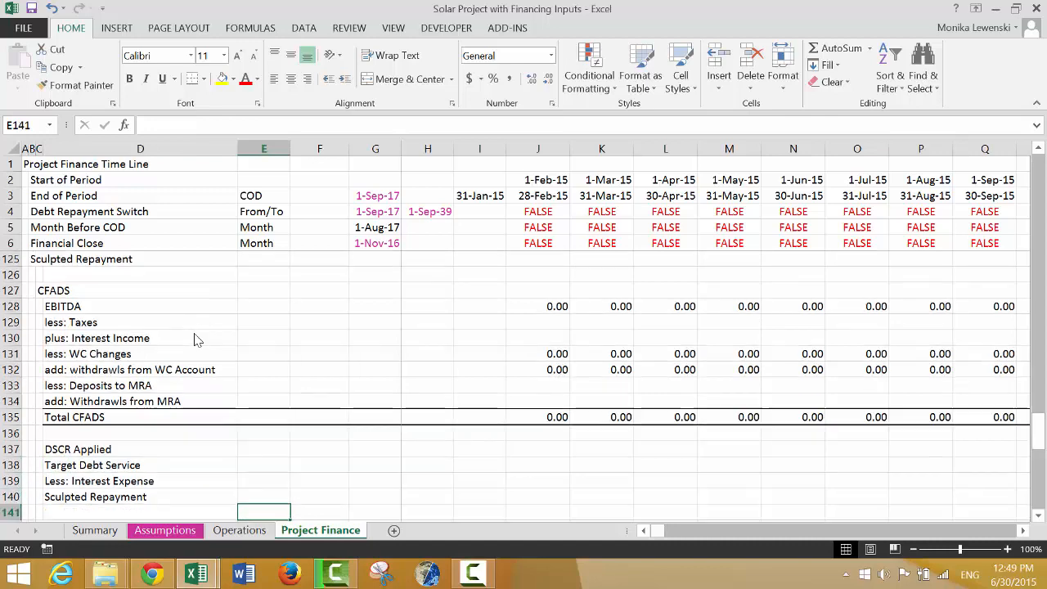
{"action": "key", "text": "Up"}
{"action": "key", "text": "Up"}
{"action": "key", "text": "Up"}
{"action": "key", "text": "Left"}
{"action": "key", "text": "Up"}
{"action": "key", "text": "Right"}
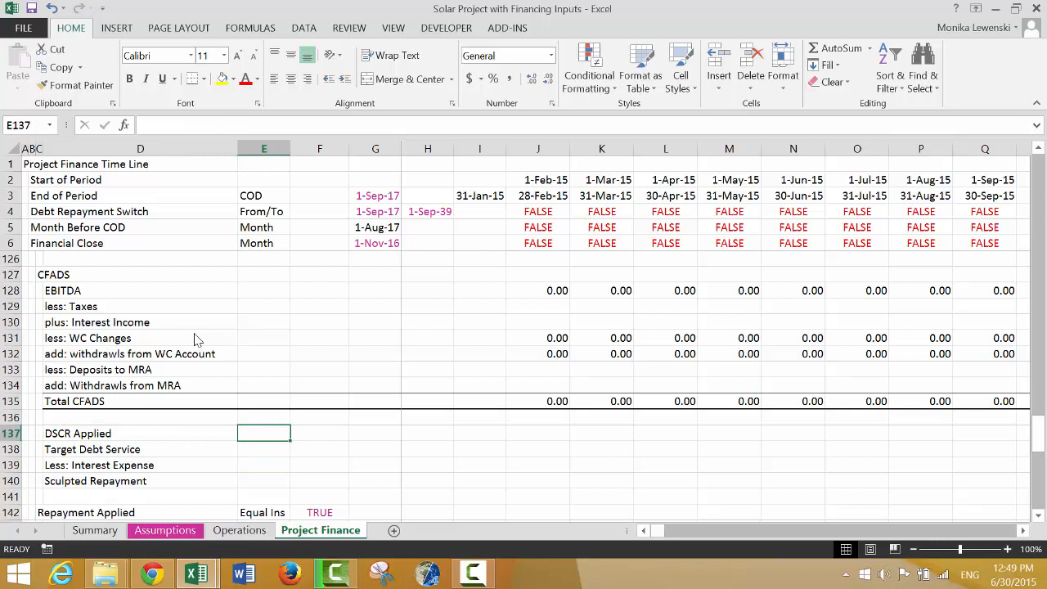
{"action": "key", "text": "Left"}
{"action": "key", "text": "Left"}
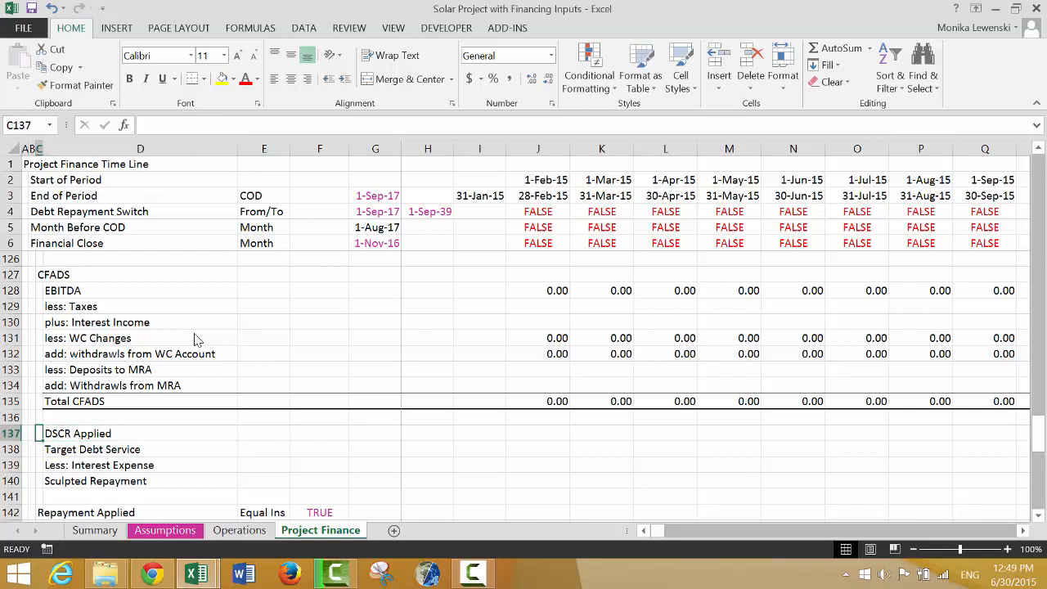
Step: Insert a row above DSCR Applied and label it "Interest Rate Index" in D137
{"action": "key", "text": "Right"}
{"action": "key", "text": "shift+space"}
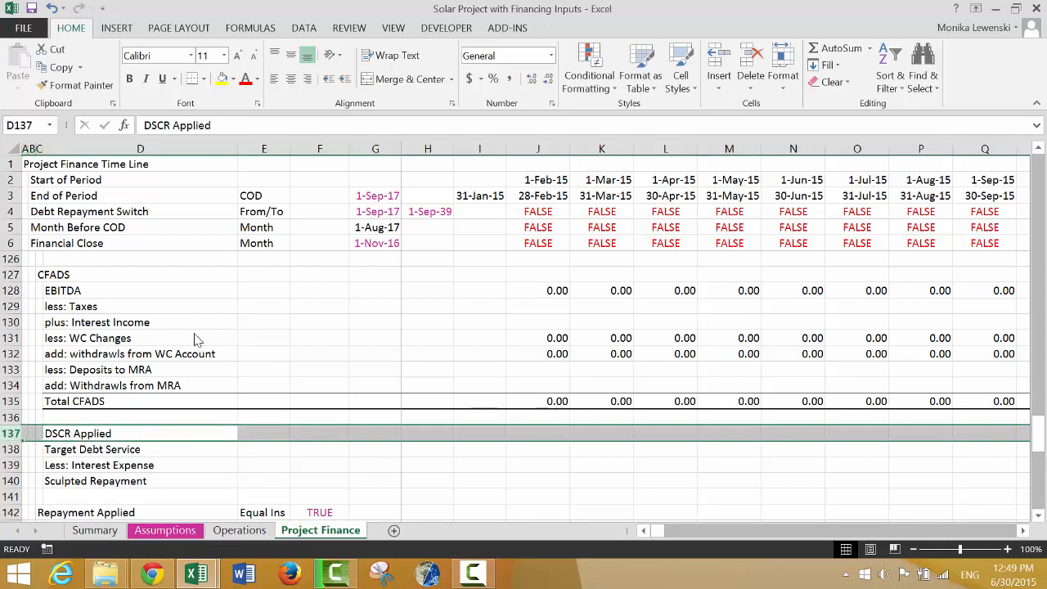
{"action": "key", "text": "ctrl+shift+plus"}
{"action": "key", "text": "Right"}
{"action": "key", "text": "Left"}
{"action": "key", "text": "Left"}
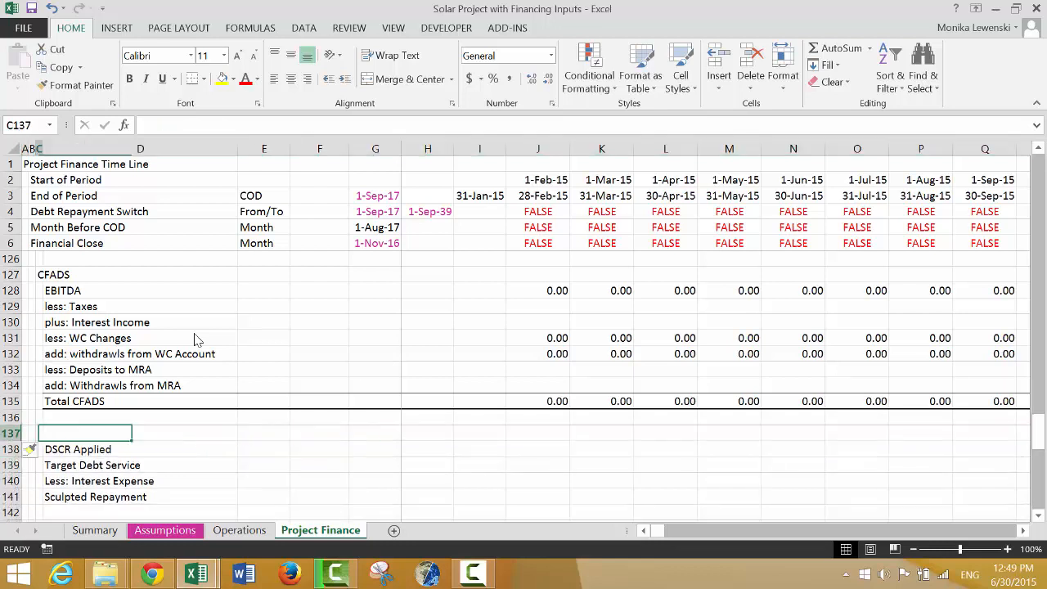
{"action": "key", "text": "Right"}
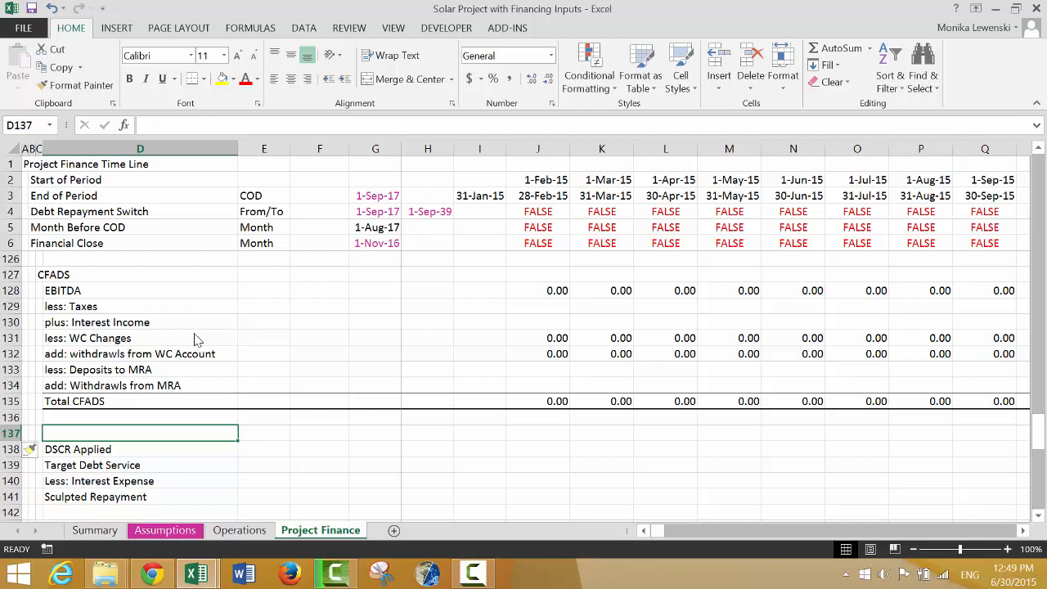
{"action": "type", "text": "In"}
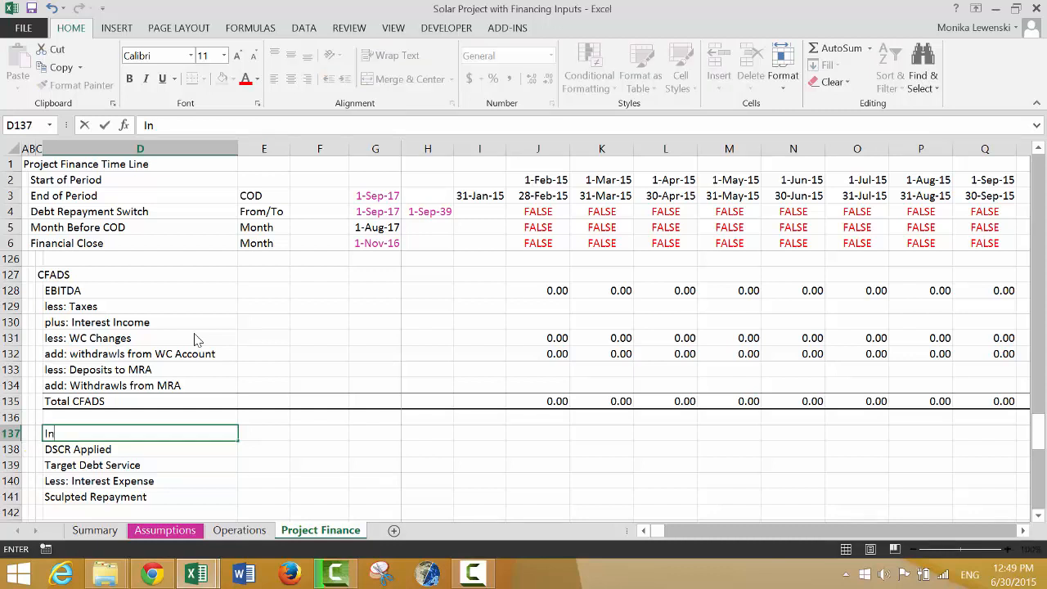
{"action": "type", "text": "terest Rate In"}
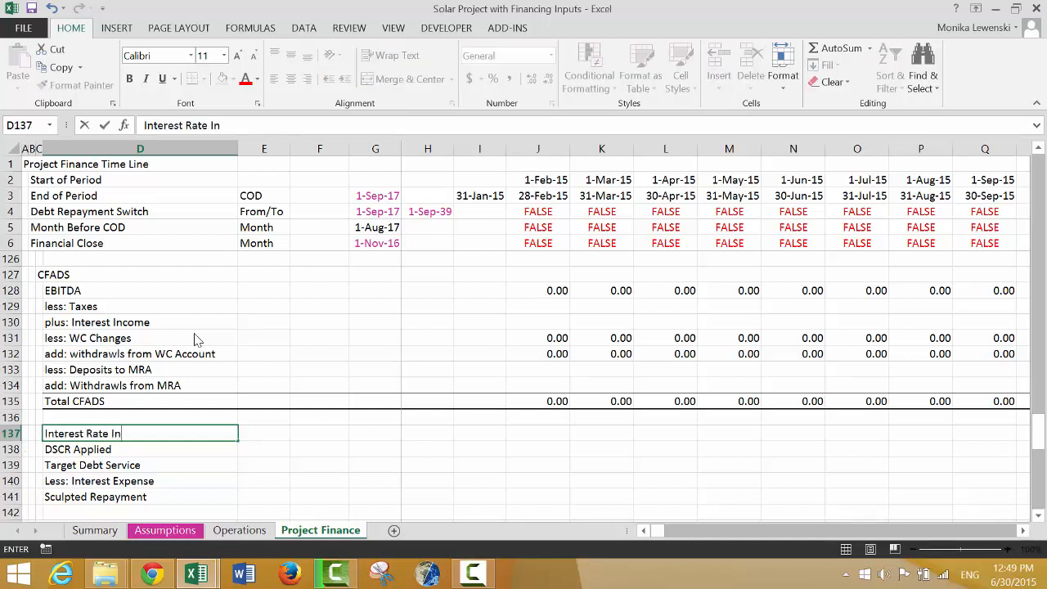
{"action": "type", "text": "ce"}
{"action": "key", "text": "BackSpace"}
{"action": "type", "text": "ex"}
{"action": "key", "text": "Return"}
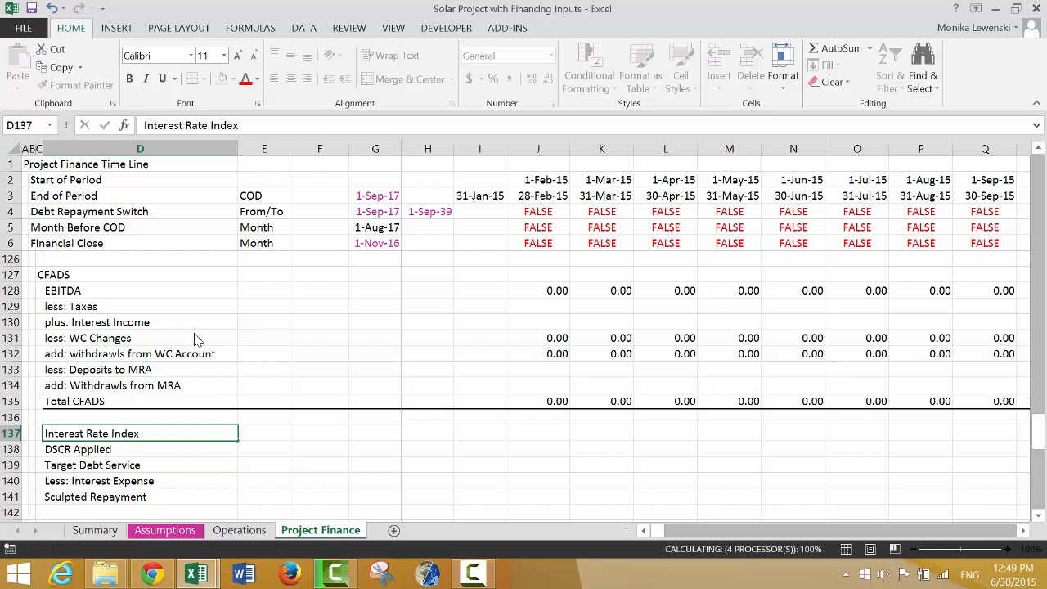
Step: Enter a starting value of 1 for the Interest Rate Index in I137, ahead of the first timeline period
{"action": "key", "text": "Up"}
{"action": "key", "text": "Right"}
{"action": "key", "text": "Right"}
{"action": "key", "text": "Right"}
{"action": "key", "text": "Right"}
{"action": "key", "text": "Right"}
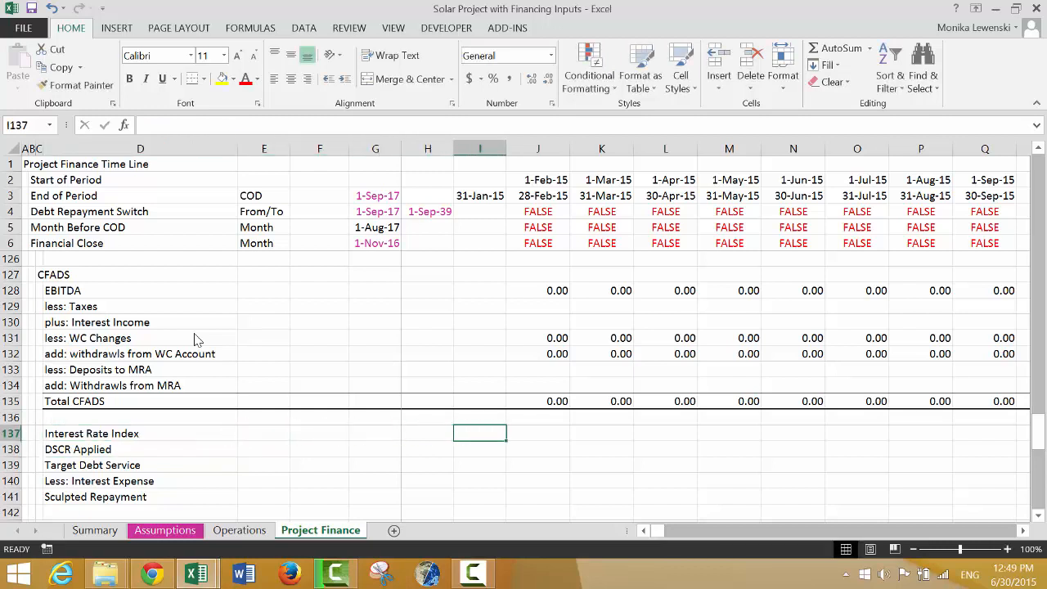
{"action": "type", "text": "1"}
{"action": "key", "text": "Right"}
{"action": "key", "text": "Right"}
{"action": "key", "text": "Left"}
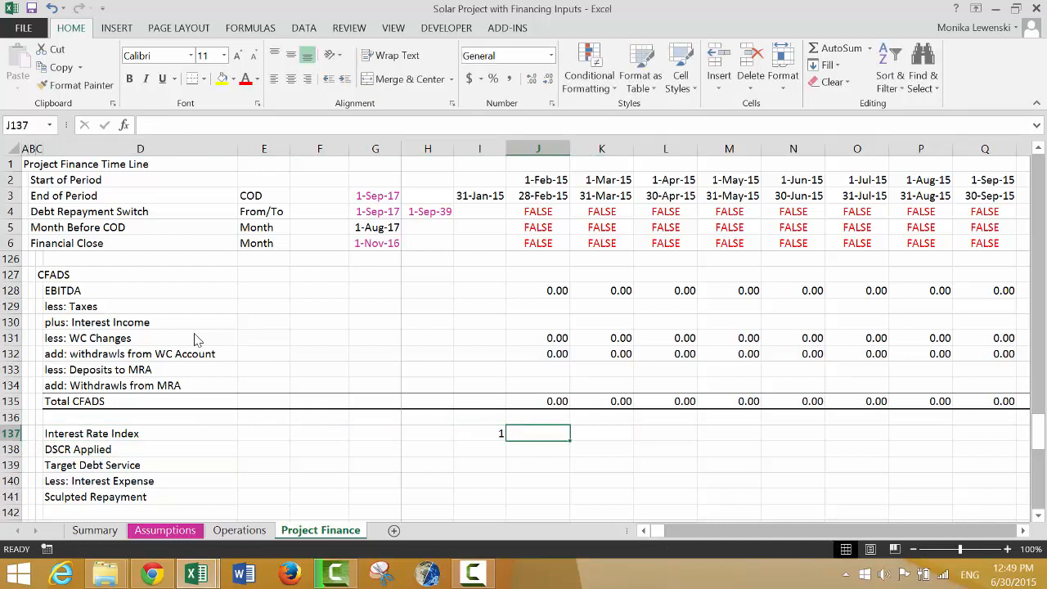
Step: Calculate the Interest Rate Index in J137 from the prior index, Periodic Rate and Debt Repayment Switch with =I137*(1+J104*J4)
{"action": "type", "text": "="}
{"action": "key", "text": "Left"}
{"action": "type", "text": "*("}
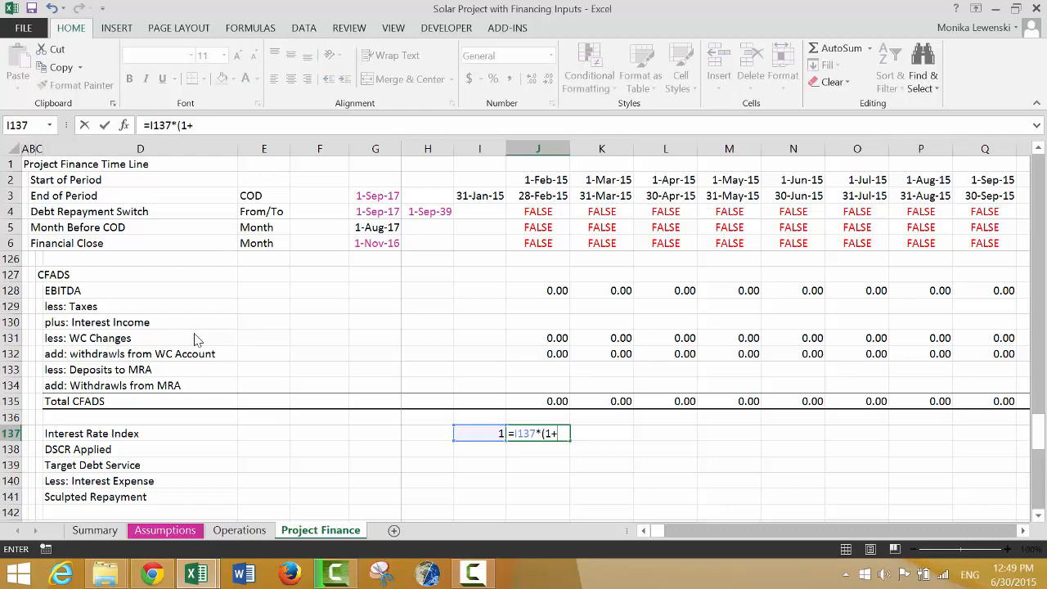
{"action": "left_click_drag", "start_coordinate": [551, 338], "coordinate": [550, 330]}
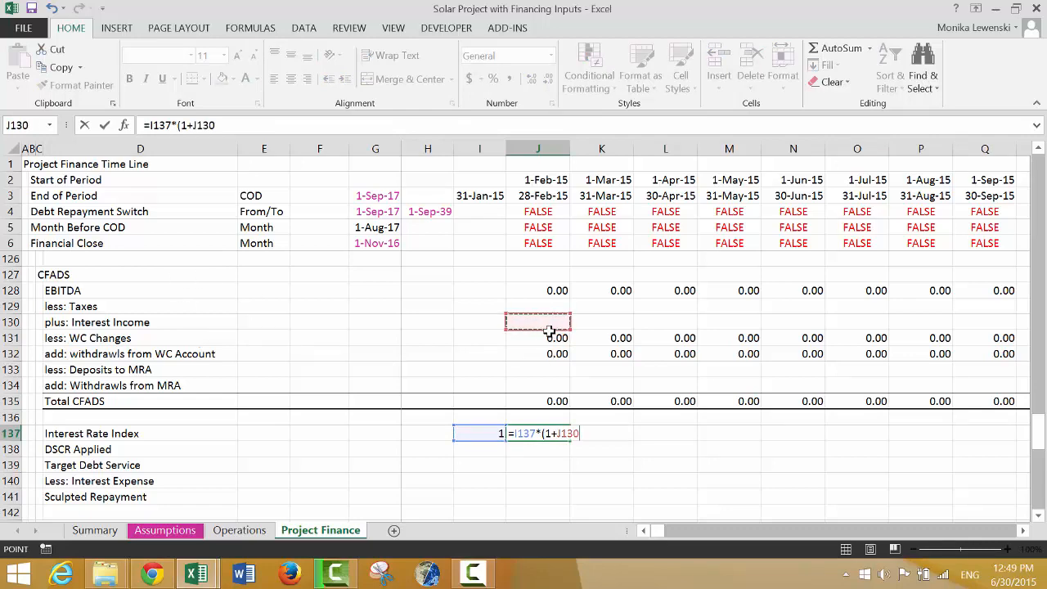
{"action": "key", "text": "Up"}
{"action": "key", "text": "Up"}
{"action": "key", "text": "Up"}
{"action": "key", "text": "Up"}
{"action": "key", "text": "Up"}
{"action": "key", "text": "Up"}
{"action": "key", "text": "Up"}
{"action": "key", "text": "Up"}
{"action": "key", "text": "Up"}
{"action": "key", "text": "Up"}
{"action": "key", "text": "Up"}
{"action": "key", "text": "Up"}
{"action": "key", "text": "Up"}
{"action": "key", "text": "Up"}
{"action": "key", "text": "Up"}
{"action": "key", "text": "Up"}
{"action": "key", "text": "Up"}
{"action": "key", "text": "Up"}
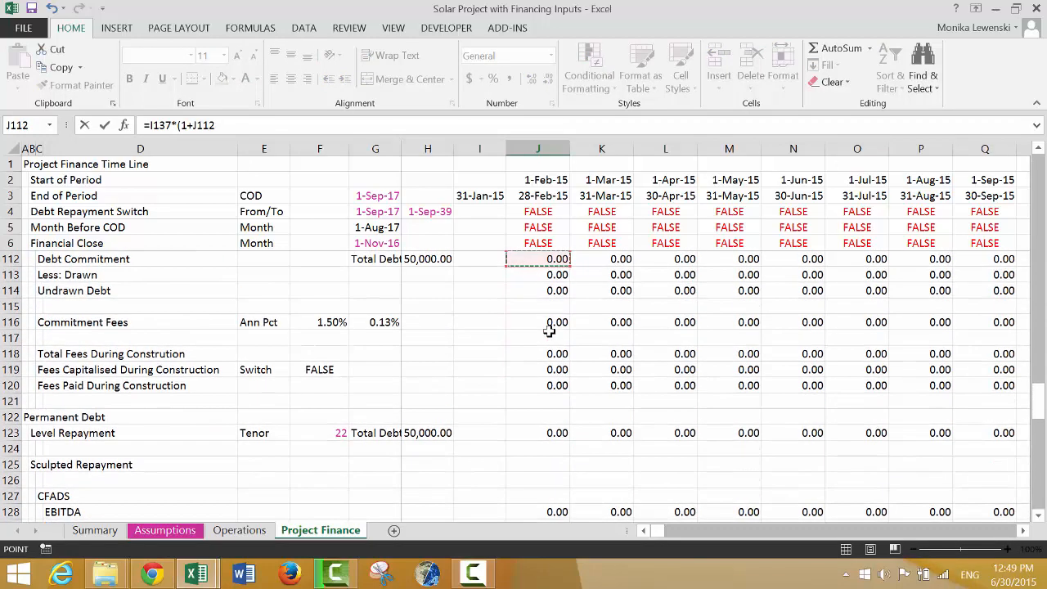
{"action": "key", "text": "Up"}
{"action": "key", "text": "Up"}
{"action": "key", "text": "Up"}
{"action": "key", "text": "Up"}
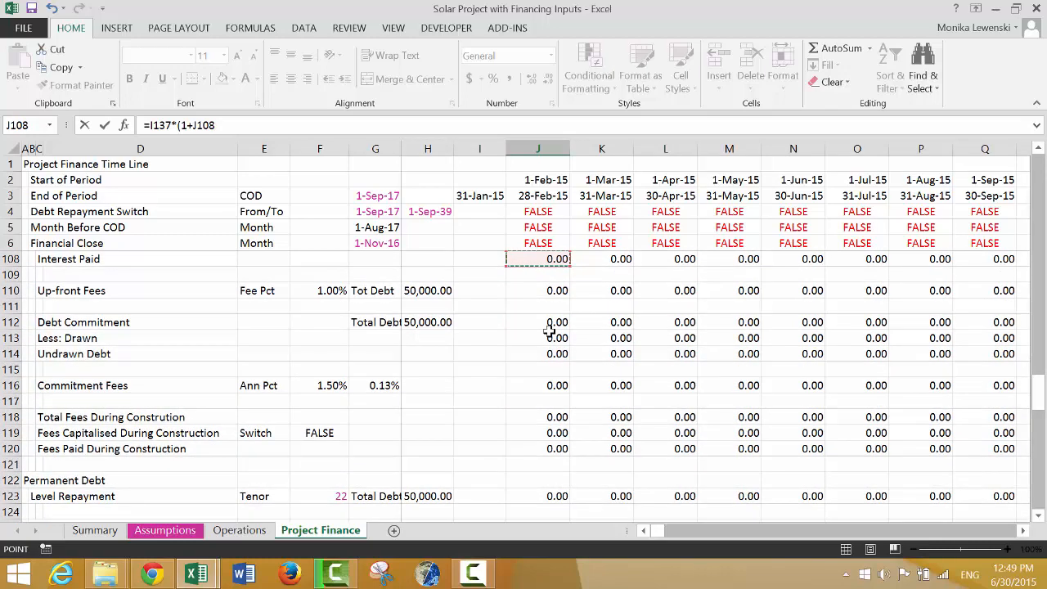
{"action": "key", "text": "Up"}
{"action": "key", "text": "Up"}
{"action": "key", "text": "Up"}
{"action": "key", "text": "Up"}
{"action": "key", "text": "Up"}
{"action": "key", "text": "Up"}
{"action": "key", "text": "Up"}
{"action": "key", "text": "Up"}
{"action": "key", "text": "Up"}
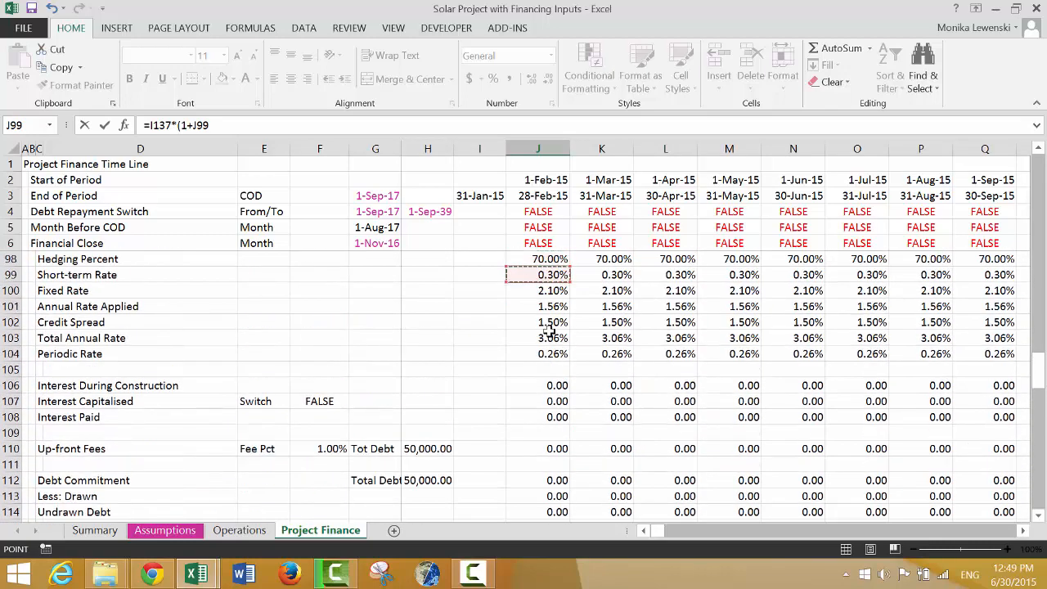
{"action": "key", "text": "Down"}
{"action": "key", "text": "Down"}
{"action": "key", "text": "Down"}
{"action": "key", "text": "Down"}
{"action": "key", "text": "Down"}
{"action": "type", "text": "*"}
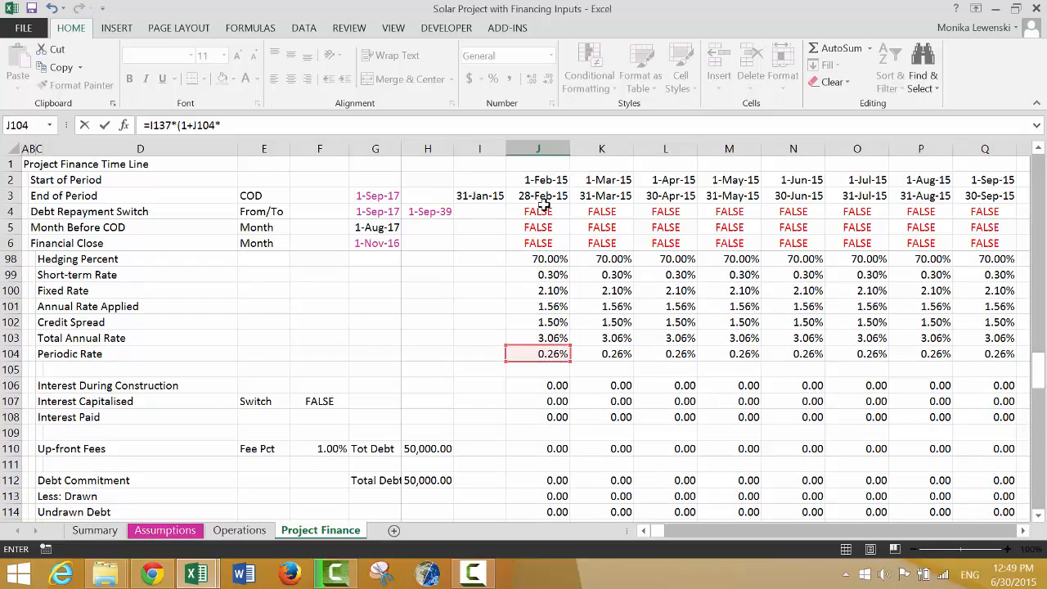
{"action": "left_click", "coordinate": [543, 206]}
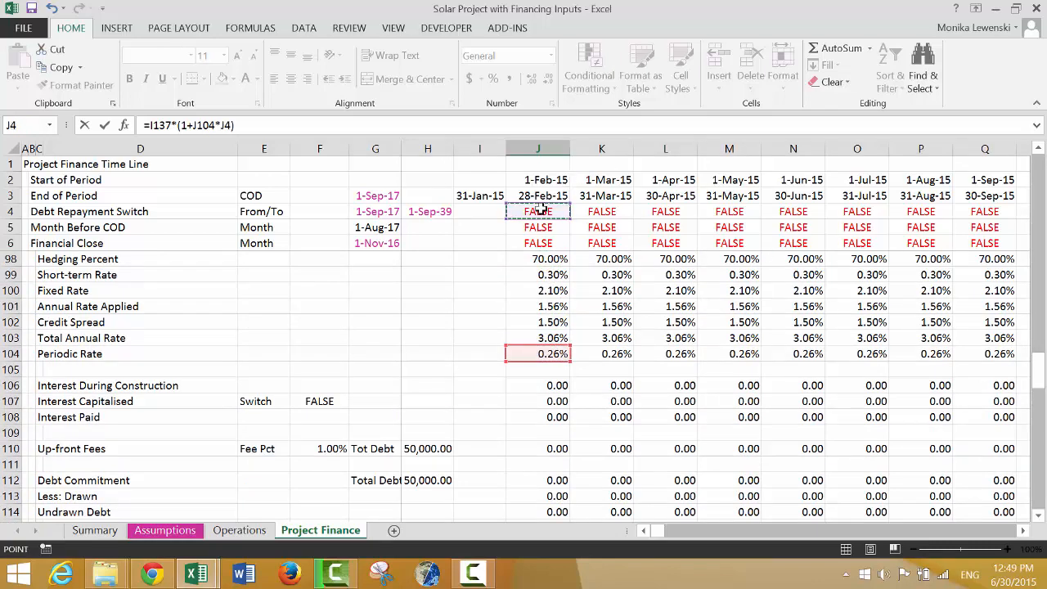
{"action": "key", "text": "Return"}
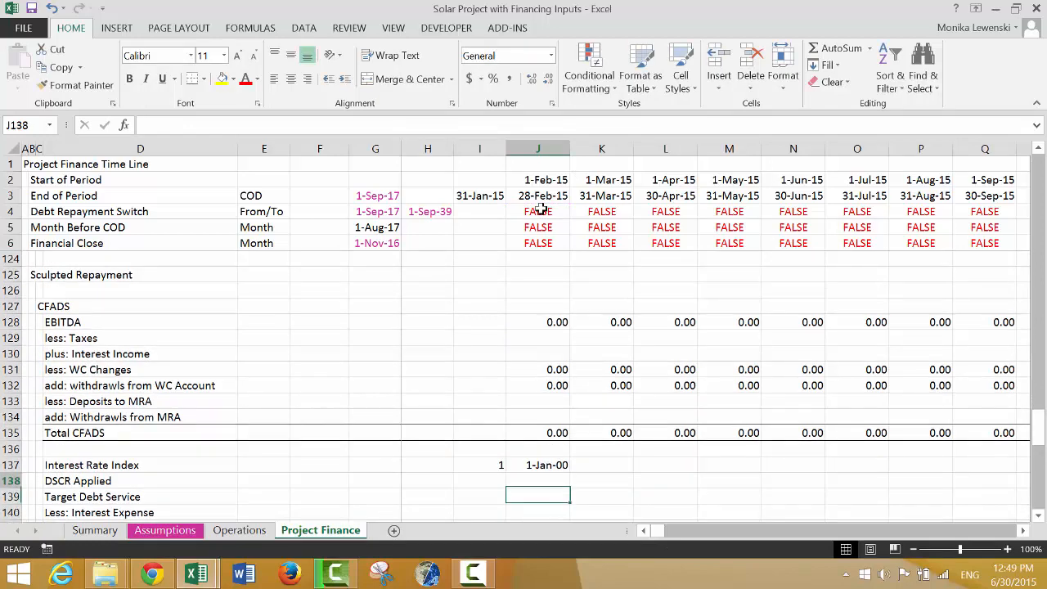
Step: Format J137 as a number with two decimals and copy its Interest Rate Index formula across the timeline columns
{"action": "key", "text": "Up"}
{"action": "key", "text": "ctrl+shift+1"}
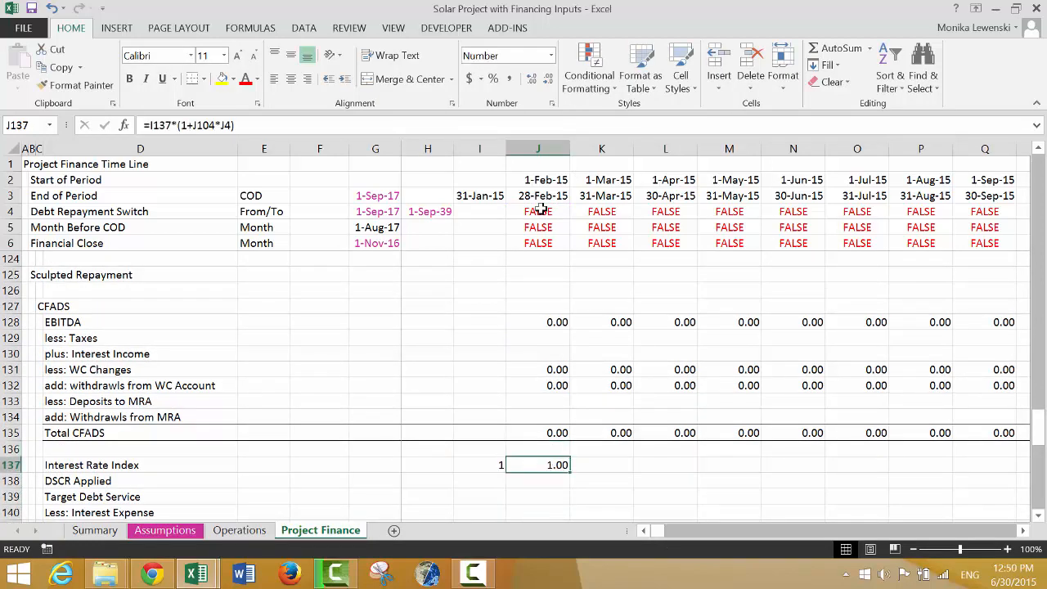
{"action": "key", "text": "ctrl+shift+Right"}
{"action": "key", "text": "ctrl+r"}
Step: Check the Interest Rate Index values along row 137 into the periods where the Debt Repayment Switch is on
{"action": "key", "text": "Right"}
{"action": "key", "text": "Right"}
{"action": "key", "text": "Right"}
{"action": "key", "text": "Right"}
{"action": "key", "text": "Right"}
{"action": "key", "text": "Right"}
{"action": "key", "text": "Right"}
{"action": "key", "text": "Right"}
{"action": "key", "text": "Right"}
{"action": "key", "text": "Right"}
{"action": "key", "text": "Right"}
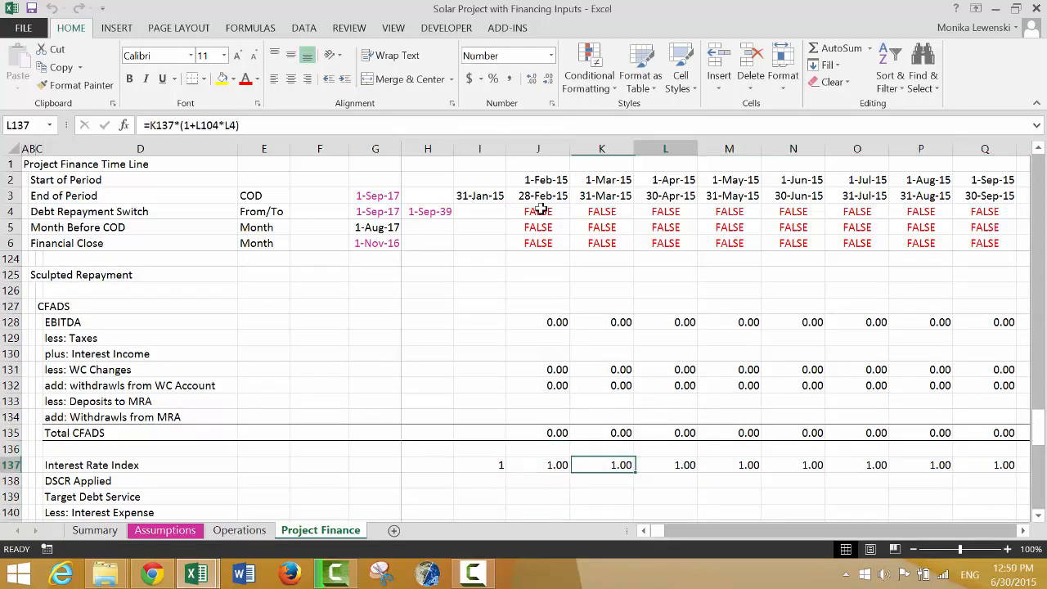
{"action": "key", "text": "Right"}
{"action": "key", "text": "Right"}
{"action": "key", "text": "Right"}
{"action": "key", "text": "Right"}
{"action": "key", "text": "Right"}
{"action": "key", "text": "Right"}
{"action": "key", "text": "Right"}
{"action": "key", "text": "Right"}
{"action": "key", "text": "Right"}
{"action": "key", "text": "Right"}
{"action": "key", "text": "Right"}
{"action": "key", "text": "Right"}
{"action": "key", "text": "Right"}
{"action": "key", "text": "Right"}
{"action": "key", "text": "Right"}
{"action": "key", "text": "Right"}
{"action": "key", "text": "Right"}
{"action": "key", "text": "Right"}
{"action": "key", "text": "Right"}
{"action": "key", "text": "Right"}
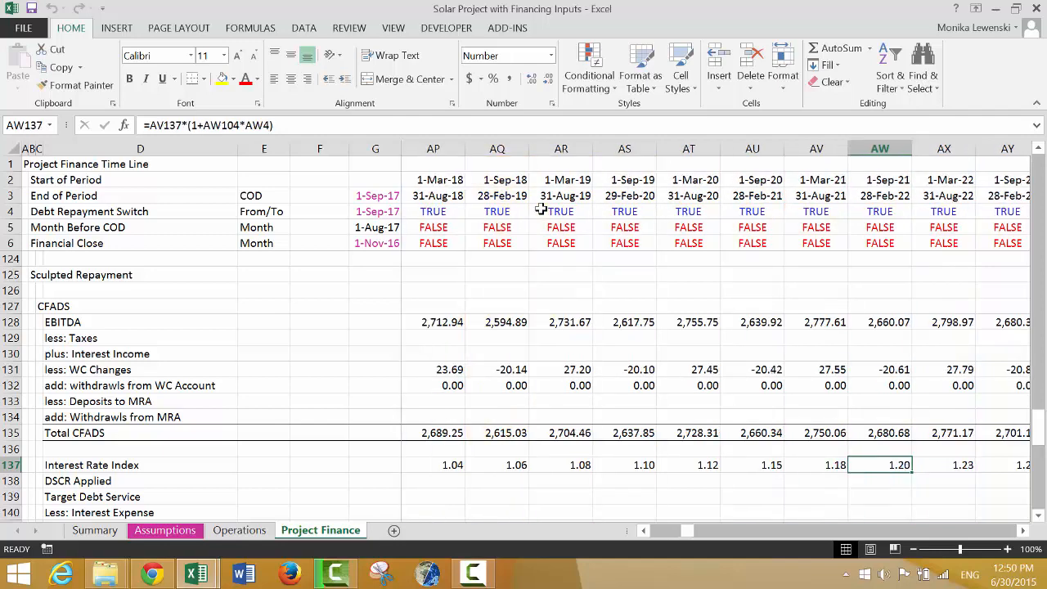
Step: Examine the Interest Rate Index values in row 137 through the end of the debt repayment period and back to the first period
{"action": "key", "text": "Right"}
{"action": "key", "text": "Right"}
{"action": "key", "text": "Right"}
{"action": "key", "text": "Right"}
{"action": "key", "text": "Right"}
{"action": "key", "text": "Right"}
{"action": "key", "text": "Right"}
{"action": "key", "text": "Right"}
{"action": "key", "text": "Right"}
{"action": "key", "text": "Right"}
{"action": "key", "text": "Right"}
{"action": "key", "text": "Right"}
{"action": "key", "text": "Right"}
{"action": "key", "text": "Right"}
{"action": "key", "text": "Right"}
{"action": "key", "text": "Right"}
{"action": "key", "text": "Right"}
{"action": "key", "text": "Right"}
{"action": "key", "text": "Right"}
{"action": "key", "text": "Right"}
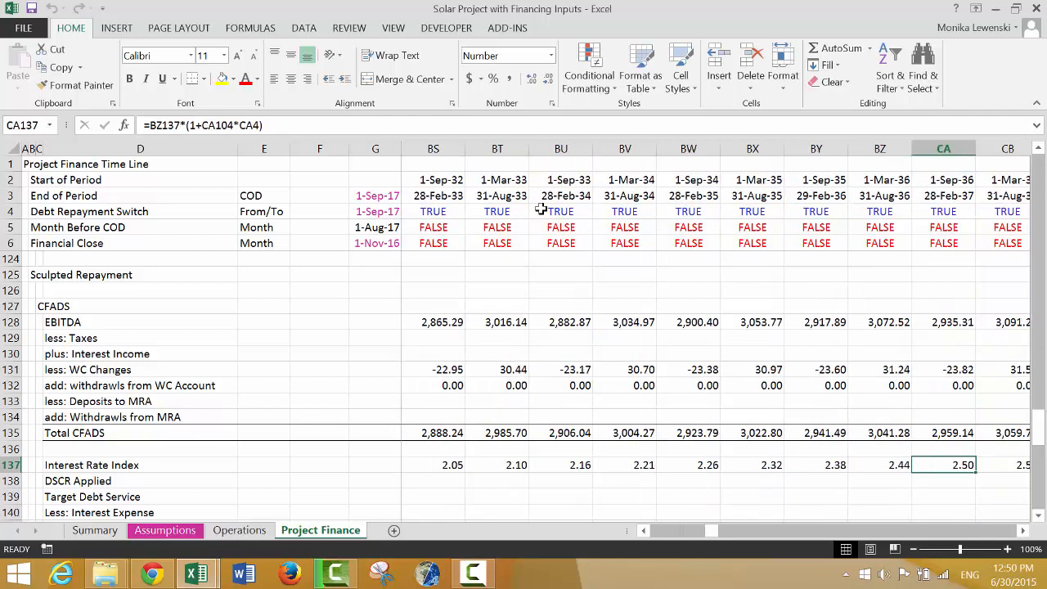
{"action": "key", "text": "Right"}
{"action": "key", "text": "Right"}
{"action": "key", "text": "Right"}
{"action": "key", "text": "Right"}
{"action": "key", "text": "Right"}
{"action": "key", "text": "Right"}
{"action": "key", "text": "Right"}
{"action": "key", "text": "Right"}
{"action": "key", "text": "Right"}
{"action": "key", "text": "Right"}
{"action": "key", "text": "Right"}
{"action": "key", "text": "Right"}
{"action": "key", "text": "Right"}
{"action": "key", "text": "Right"}
{"action": "key", "text": "Right"}
{"action": "key", "text": "Right"}
{"action": "key", "text": "Right"}
{"action": "key", "text": "Right"}
{"action": "key", "text": "Right"}
{"action": "key", "text": "Right"}
{"action": "key", "text": "Left"}
{"action": "key", "text": "Left"}
{"action": "key", "text": "Left"}
{"action": "key", "text": "Left"}
{"action": "key", "text": "Left"}
{"action": "key", "text": "Left"}
{"action": "key", "text": "Left"}
{"action": "key", "text": "Left"}
{"action": "key", "text": "Left"}
{"action": "key", "text": "Left"}
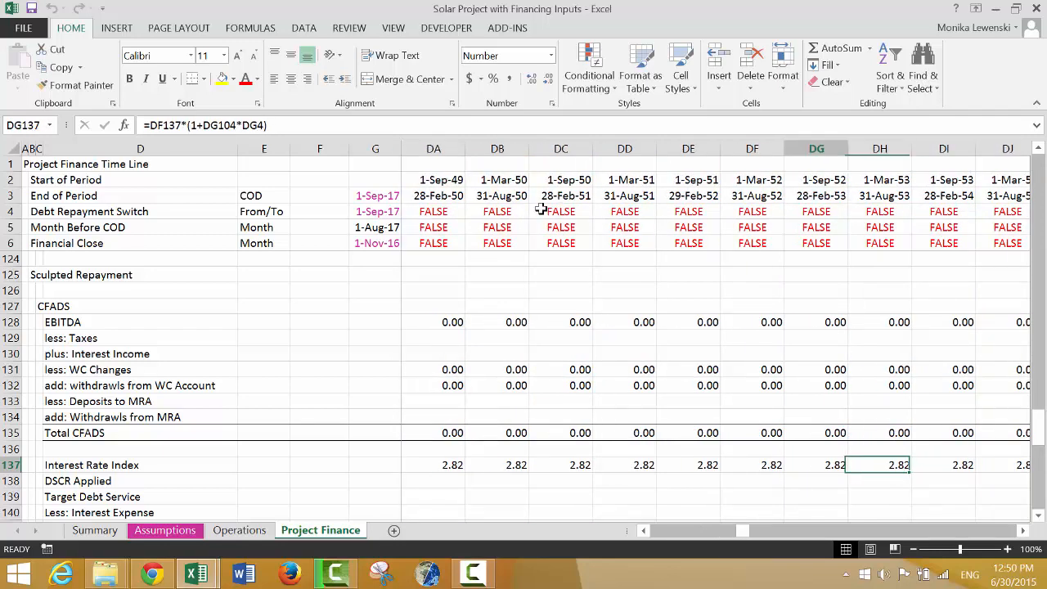
{"action": "key", "text": "Left"}
{"action": "key", "text": "Left"}
{"action": "key", "text": "Left"}
{"action": "key", "text": "Left"}
{"action": "key", "text": "Left"}
{"action": "key", "text": "Left"}
{"action": "key", "text": "Left"}
{"action": "key", "text": "Left"}
{"action": "key", "text": "Left"}
{"action": "key", "text": "Left"}
{"action": "key", "text": "Left"}
{"action": "key", "text": "Left"}
{"action": "key", "text": "Left"}
{"action": "key", "text": "Left"}
{"action": "key", "text": "Left"}
{"action": "key", "text": "Left"}
{"action": "key", "text": "Left"}
{"action": "key", "text": "Left"}
{"action": "key", "text": "Left"}
{"action": "key", "text": "Left"}
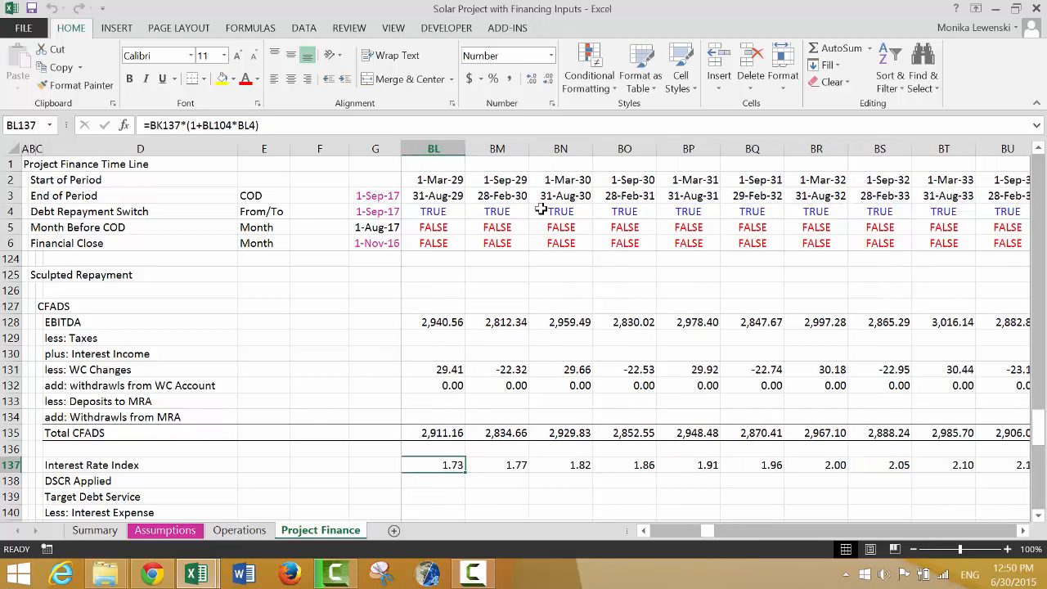
{"action": "key", "text": "Left"}
{"action": "key", "text": "Left"}
{"action": "key", "text": "Left"}
{"action": "key", "text": "Left"}
{"action": "key", "text": "Left"}
{"action": "key", "text": "Left"}
{"action": "key", "text": "Left"}
{"action": "key", "text": "Left"}
{"action": "key", "text": "Left"}
{"action": "key", "text": "Left"}
{"action": "key", "text": "Left"}
{"action": "key", "text": "Left"}
{"action": "key", "text": "Left"}
{"action": "key", "text": "Left"}
{"action": "key", "text": "Left"}
{"action": "key", "text": "Left"}
{"action": "key", "text": "Left"}
{"action": "key", "text": "Left"}
{"action": "key", "text": "Left"}
{"action": "key", "text": "Left"}
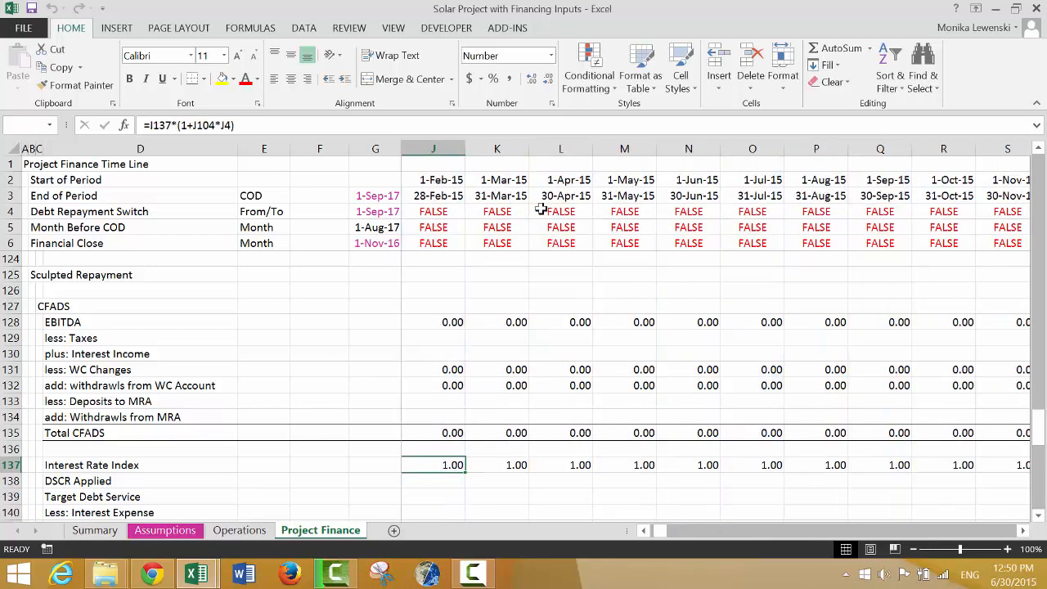
Step: Rename the Total CFADS label in D135 to "Total CFADS over Debt Repayment Period"
{"action": "key", "text": "Up"}
{"action": "key", "text": "Up"}
{"action": "key", "text": "Right"}
{"action": "key", "text": "Right"}
{"action": "key", "text": "Right"}
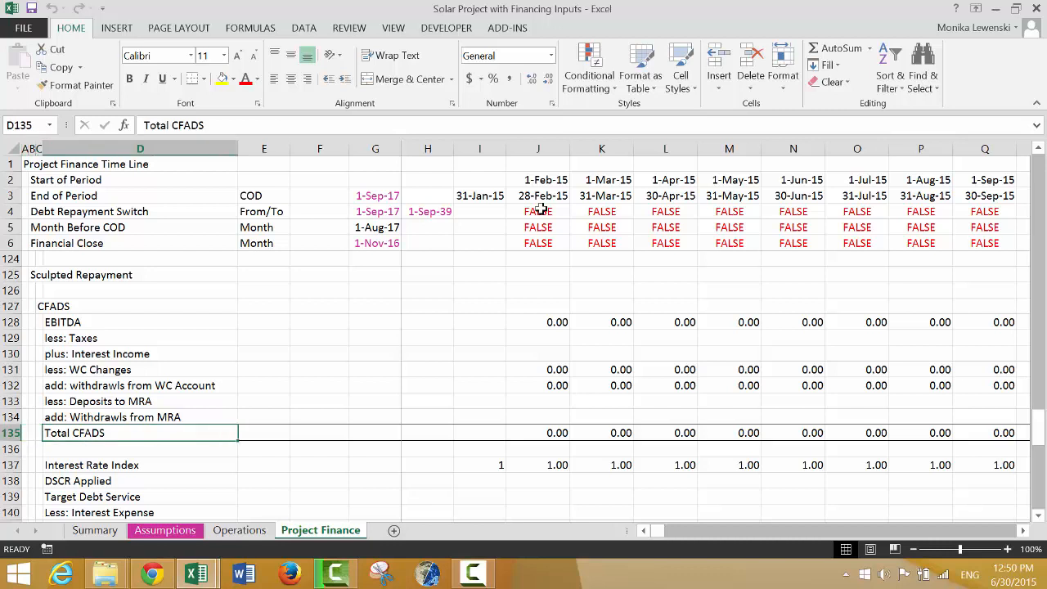
{"action": "key", "text": "F2"}
{"action": "type", "text": "ov"}
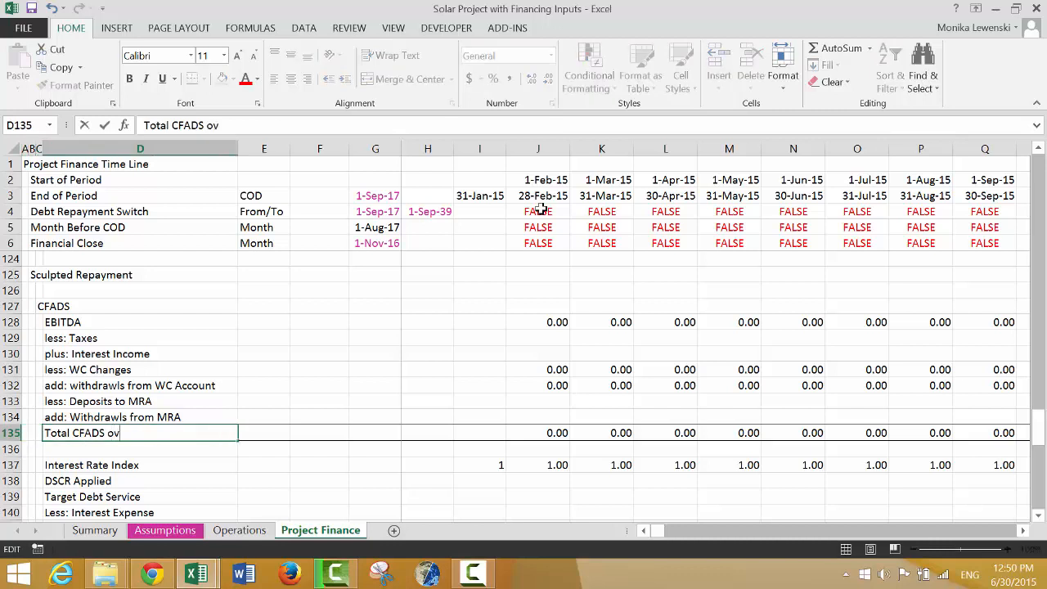
{"action": "type", "text": "er Debt Repa"}
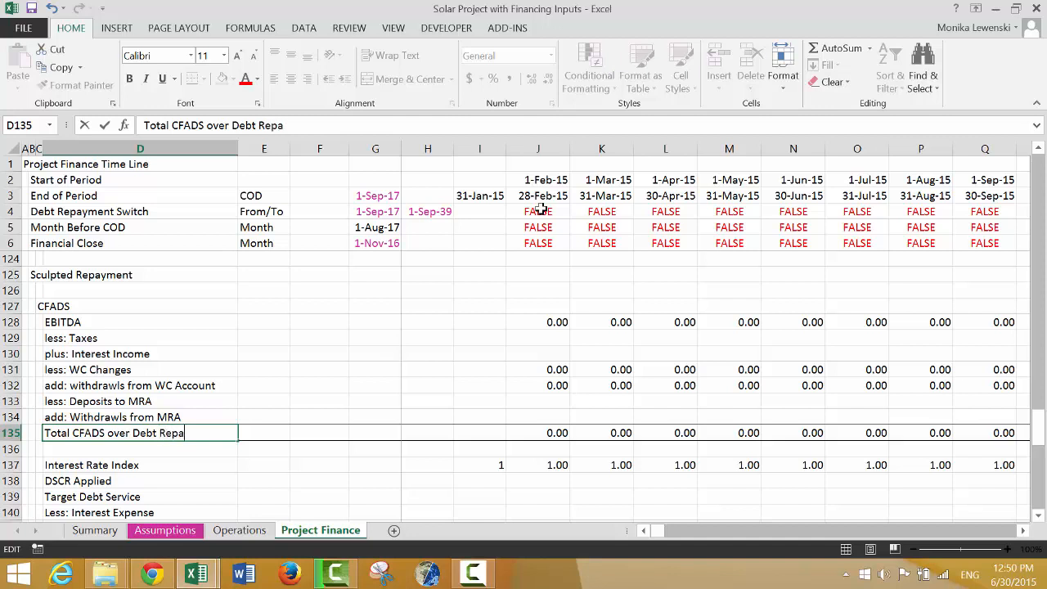
{"action": "type", "text": "yment PEri"}
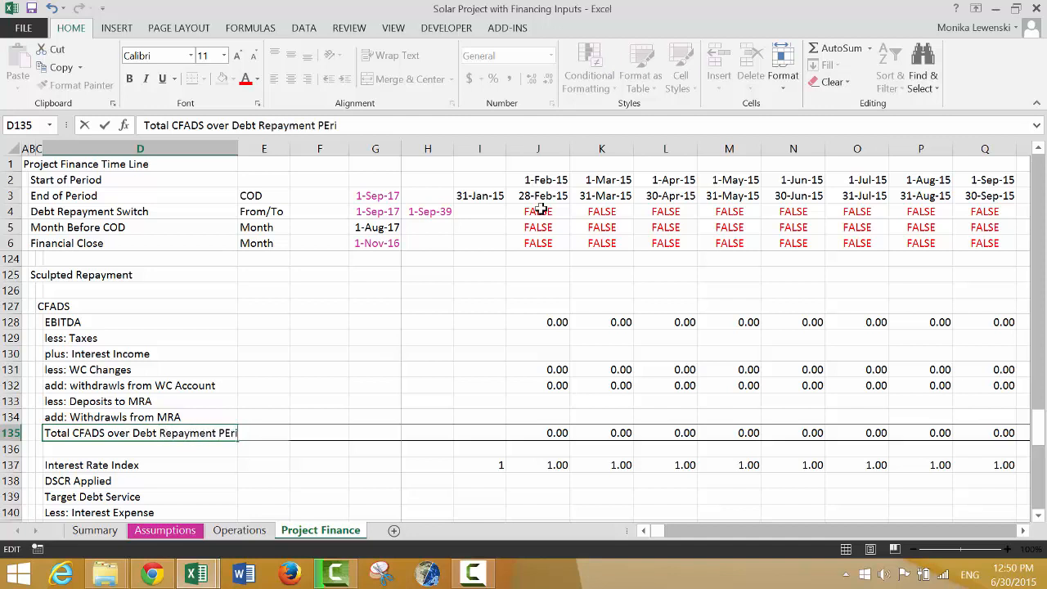
{"action": "key", "text": "BackSpace"}
{"action": "key", "text": "BackSpace"}
{"action": "key", "text": "BackSpace"}
{"action": "type", "text": "eriod"}
{"action": "key", "text": "Return"}
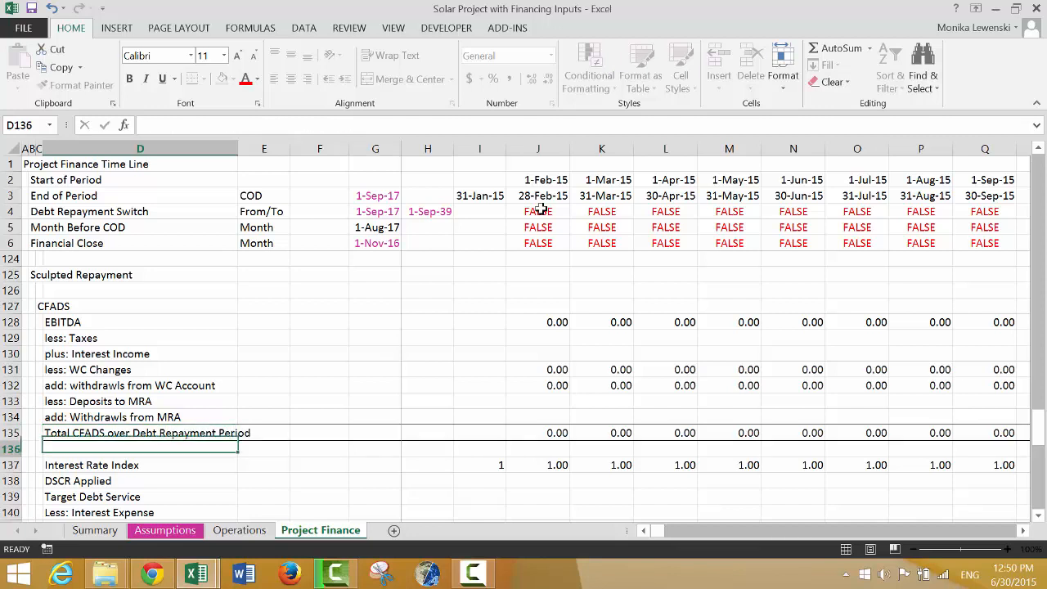
Step: Multiply the total CFADS in J135 by the Debt Repayment Switch with =(J128-J129+J130-J131+J132-J133+J134)*J4
{"action": "key", "text": "Up"}
{"action": "key", "text": "Right"}
{"action": "key", "text": "Right"}
{"action": "key", "text": "Right"}
{"action": "key", "text": "Right"}
{"action": "key", "text": "Right"}
{"action": "key", "text": "Right"}
{"action": "key", "text": "F2"}
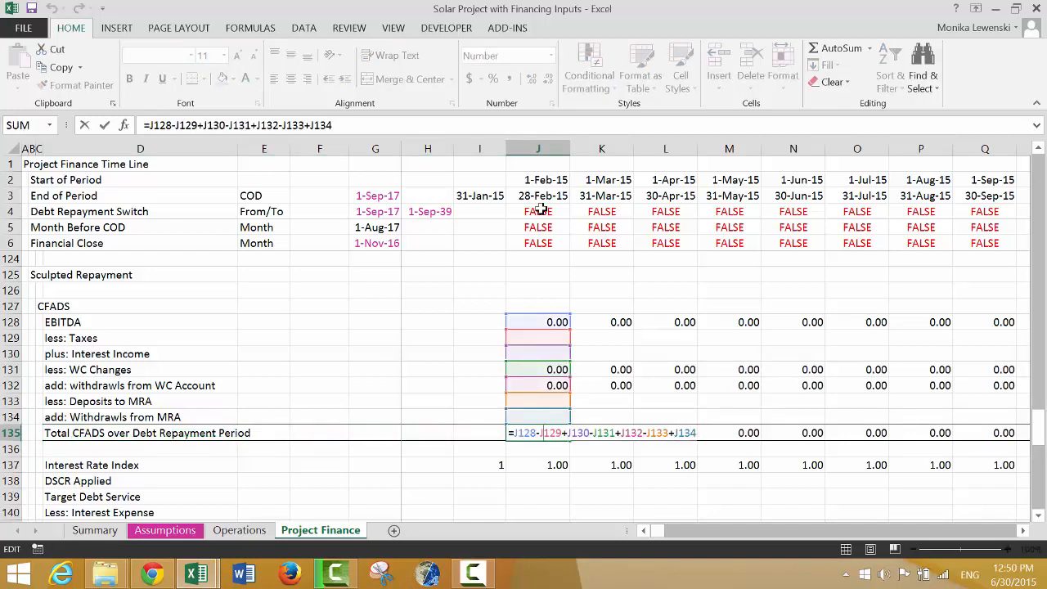
{"action": "type", "text": "("}
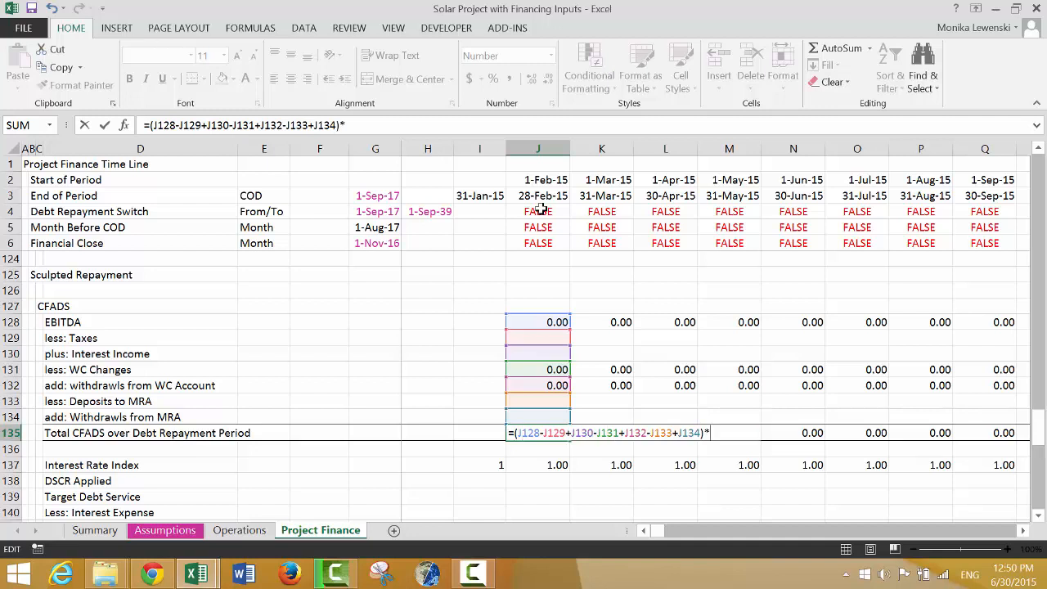
{"action": "left_click", "coordinate": [528, 211]}
{"action": "key", "text": "Return"}
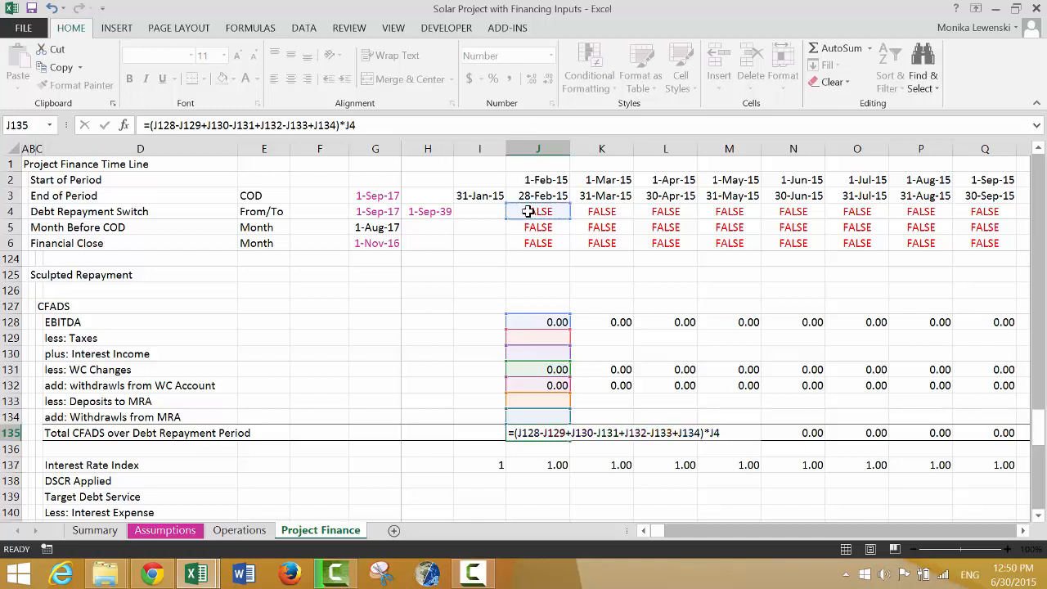
Step: Copy the revised total CFADS formula from J135 across the timeline columns
{"action": "key", "text": "Up"}
{"action": "key", "text": "Up"}
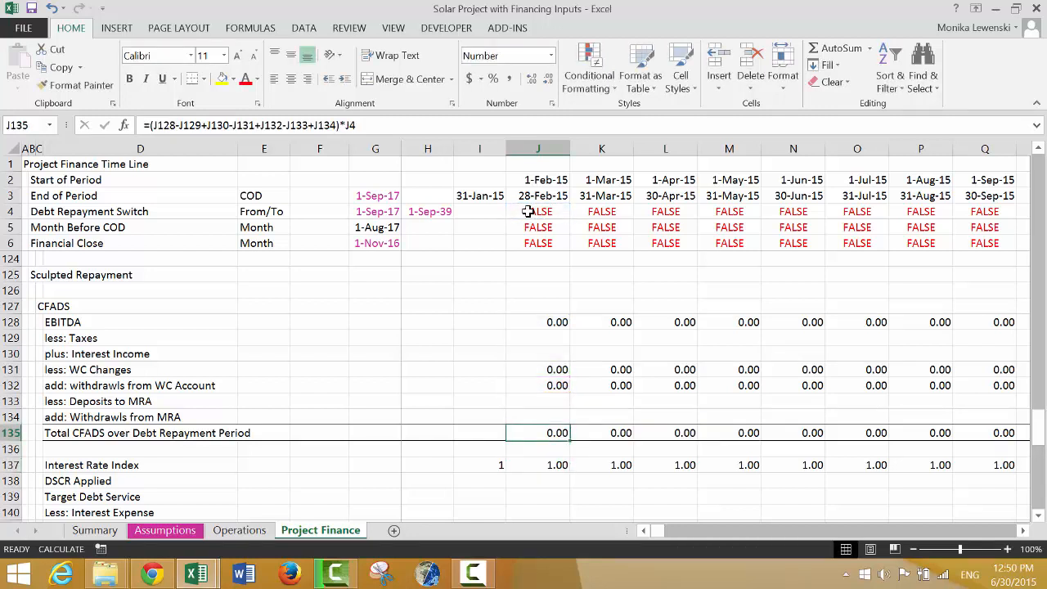
{"action": "key", "text": "ctrl+shift+r"}
{"action": "key", "text": "Down"}
{"action": "key", "text": "Down"}
{"action": "key", "text": "Down"}
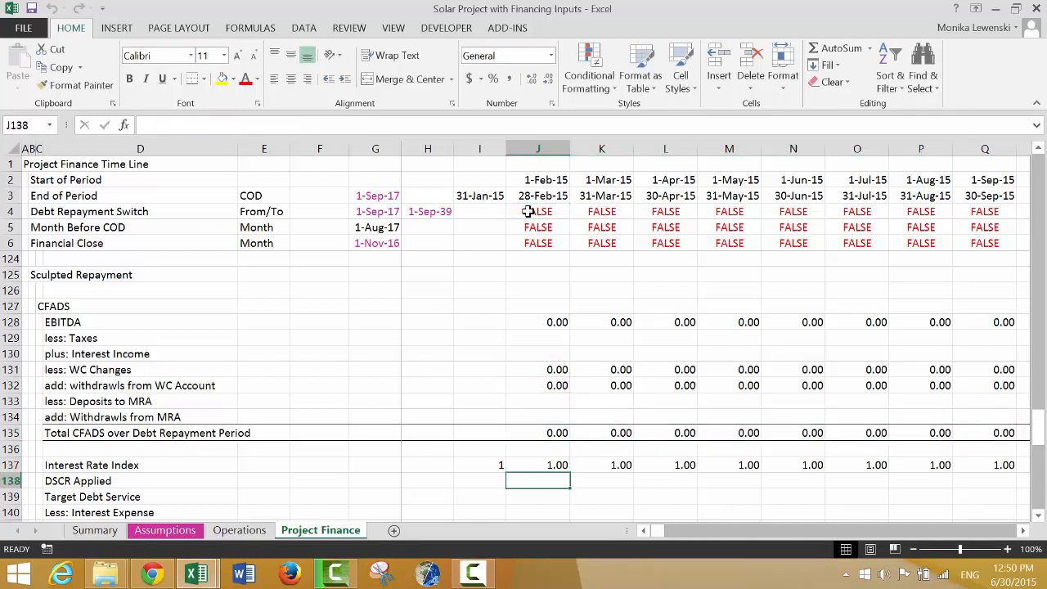
{"action": "key", "text": "Left"}
{"action": "key", "text": "Left"}
{"action": "key", "text": "Left"}
{"action": "key", "text": "Right"}
{"action": "key", "text": "Right"}
{"action": "key", "text": "Right"}
{"action": "key", "text": "Up"}
{"action": "key", "text": "Up"}
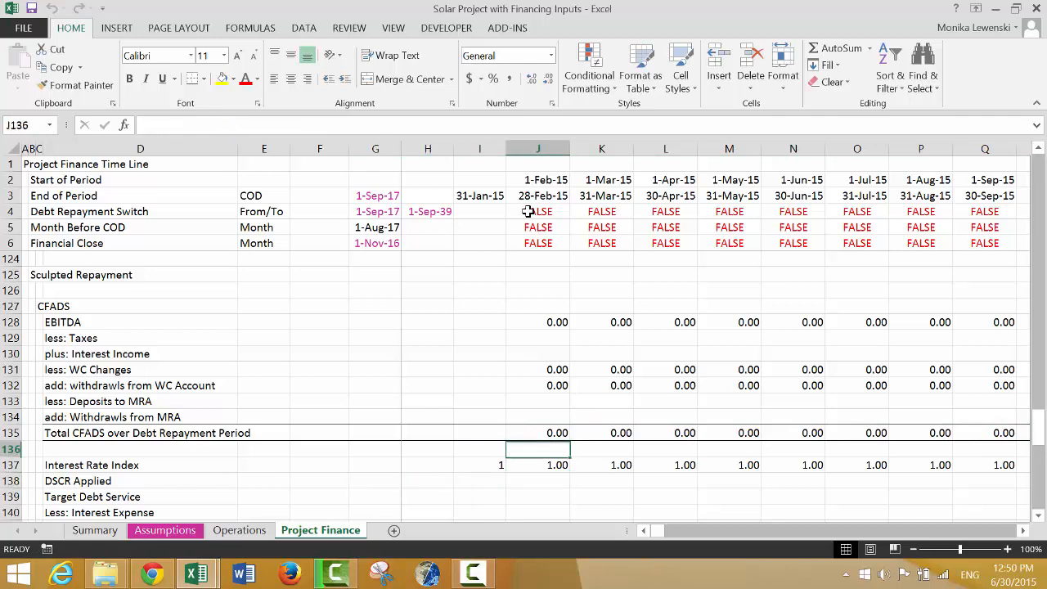
Step: Examine the Total CFADS over Debt Repayment Period formulas in row 135 through column AA and back to the row labels
{"action": "key", "text": "Up"}
{"action": "key", "text": "Right"}
{"action": "key", "text": "Right"}
{"action": "key", "text": "Right"}
{"action": "key", "text": "Right"}
{"action": "key", "text": "Right"}
{"action": "key", "text": "Right"}
{"action": "key", "text": "Right"}
{"action": "key", "text": "Right"}
{"action": "key", "text": "Right"}
{"action": "key", "text": "Right"}
{"action": "key", "text": "Right"}
{"action": "key", "text": "Right"}
{"action": "key", "text": "Right"}
{"action": "key", "text": "Right"}
{"action": "key", "text": "Right"}
{"action": "key", "text": "Right"}
{"action": "key", "text": "Right"}
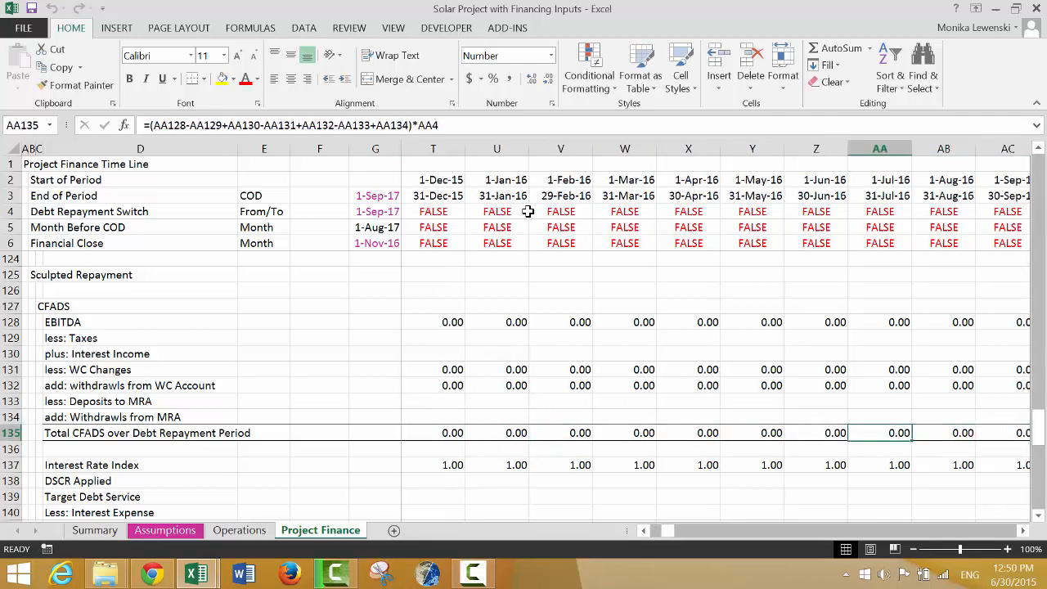
{"action": "key", "text": "Left"}
{"action": "key", "text": "Left"}
{"action": "key", "text": "Left"}
{"action": "key", "text": "Left"}
{"action": "key", "text": "Left"}
{"action": "key", "text": "Left"}
{"action": "key", "text": "Left"}
{"action": "key", "text": "Left"}
{"action": "key", "text": "Left"}
{"action": "key", "text": "Left"}
{"action": "key", "text": "Left"}
{"action": "key", "text": "Left"}
{"action": "key", "text": "Left"}
{"action": "key", "text": "Left"}
{"action": "key", "text": "Left"}
{"action": "key", "text": "Left"}
{"action": "key", "text": "Left"}
{"action": "key", "text": "Left"}
{"action": "key", "text": "Left"}
{"action": "key", "text": "Left"}
{"action": "key", "text": "Down"}
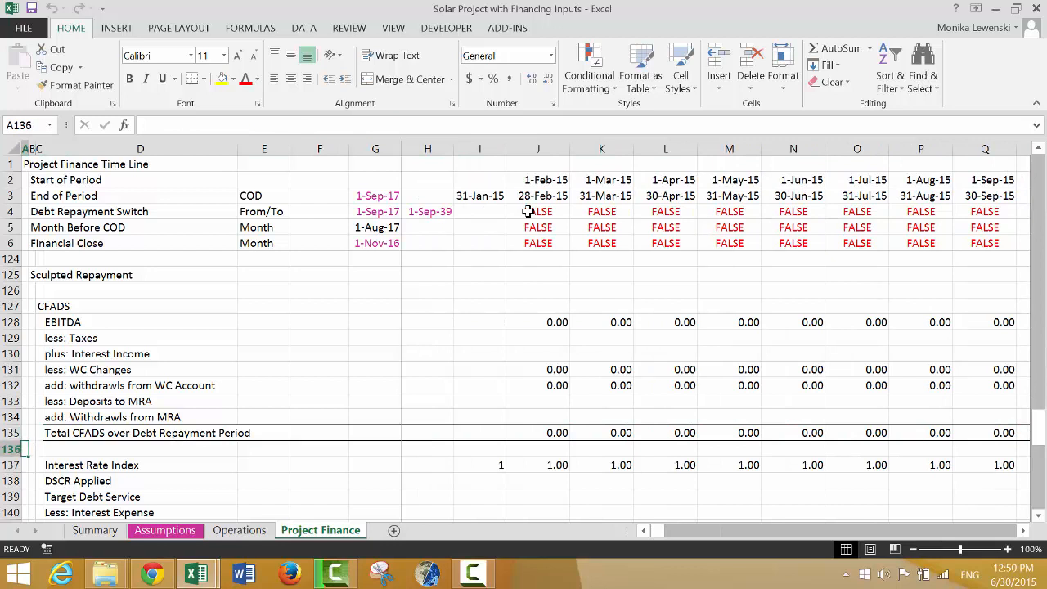
Step: Label cell E138 in the DSCR Applied row "PV CFADS"
{"action": "key", "text": "Down"}
{"action": "key", "text": "Right"}
{"action": "key", "text": "Down"}
{"action": "key", "text": "Right"}
{"action": "key", "text": "Right"}
{"action": "key", "text": "Right"}
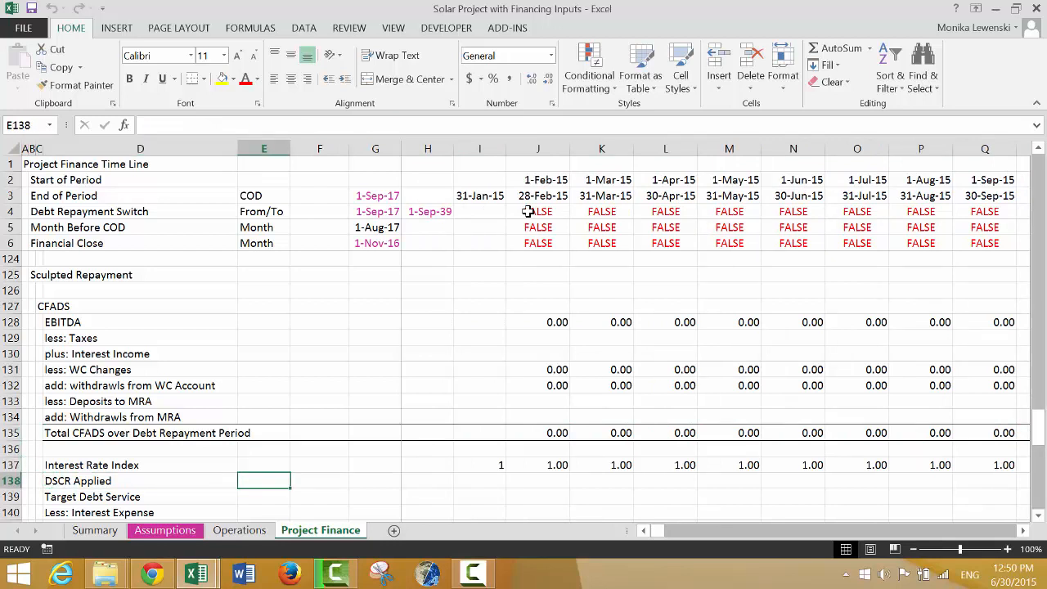
{"action": "type", "text": "PV"}
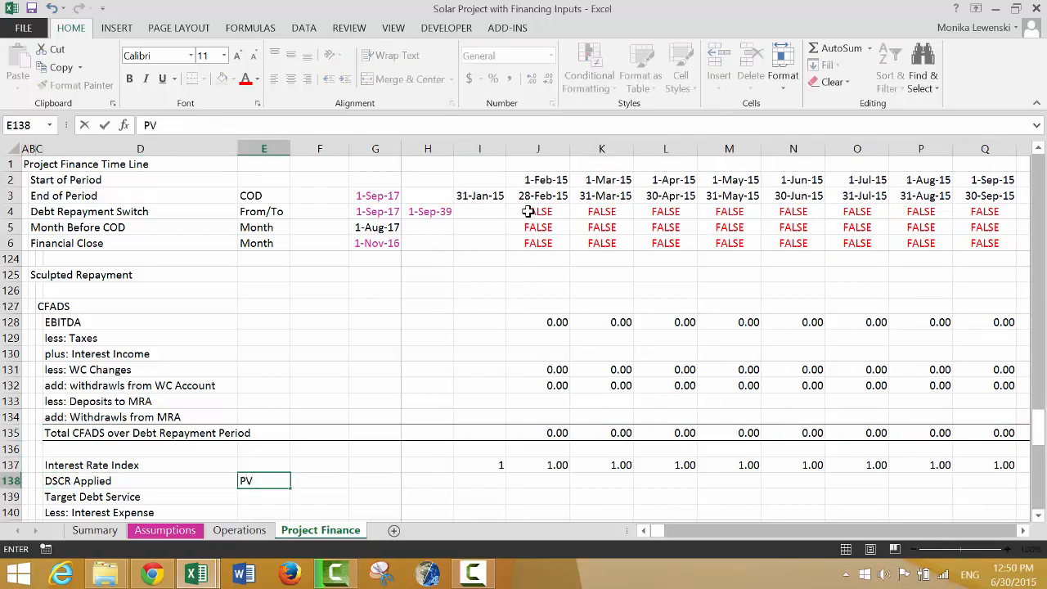
{"action": "type", "text": " CFADS"}
{"action": "key", "text": "Return"}
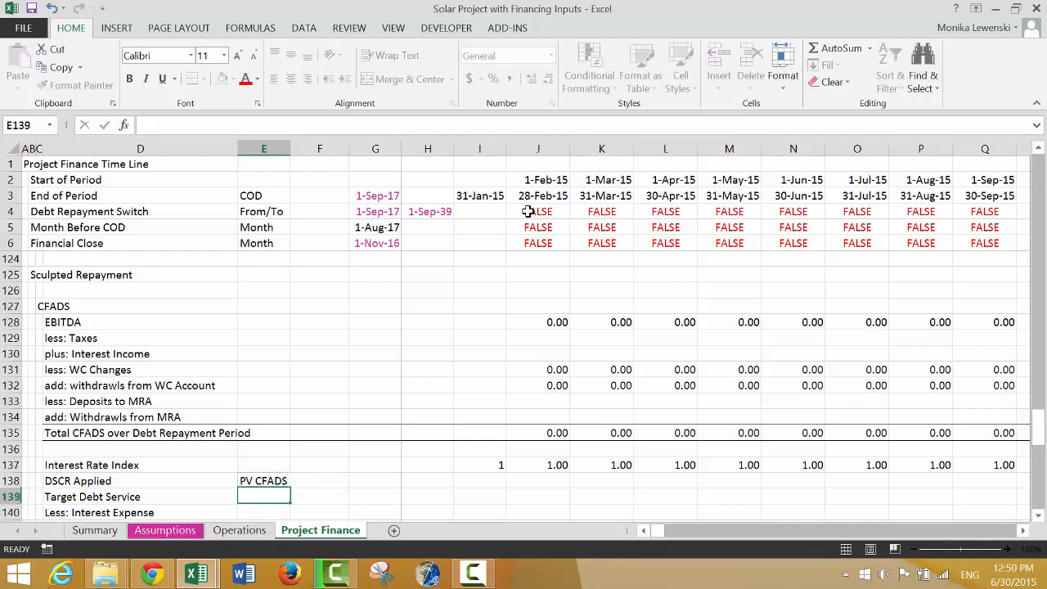
Step: Label cell G138 in the DSCR Applied row "Debt"
{"action": "key", "text": "Up"}
{"action": "key", "text": "Up"}
{"action": "key", "text": "Down"}
{"action": "key", "text": "Right"}
{"action": "key", "text": "Right"}
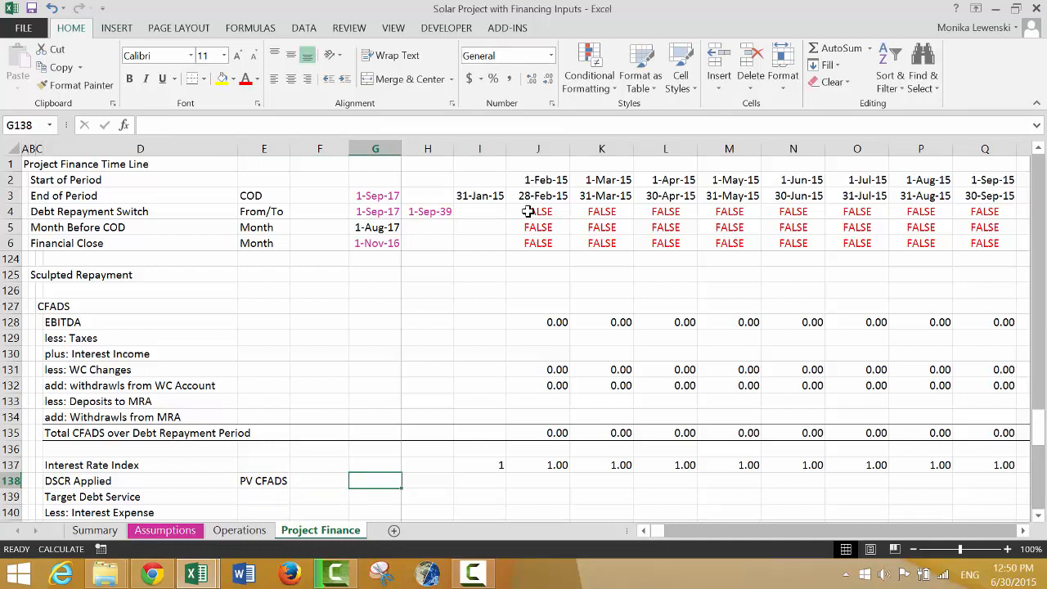
{"action": "type", "text": "Debt"}
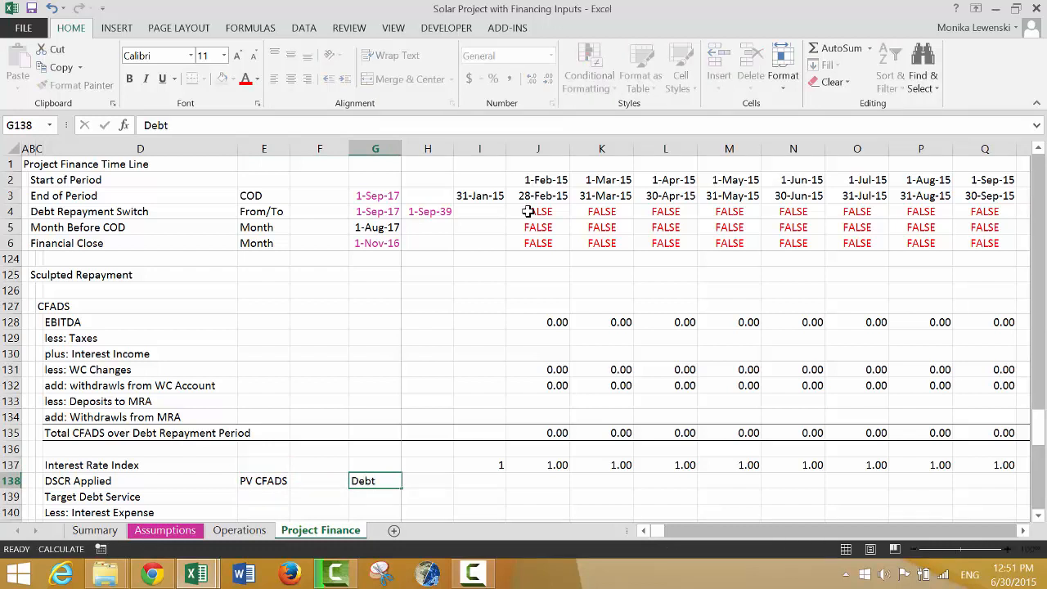
{"action": "key", "text": "Return"}
{"action": "key", "text": "Up"}
{"action": "key", "text": "Right"}
{"action": "key", "text": "Right"}
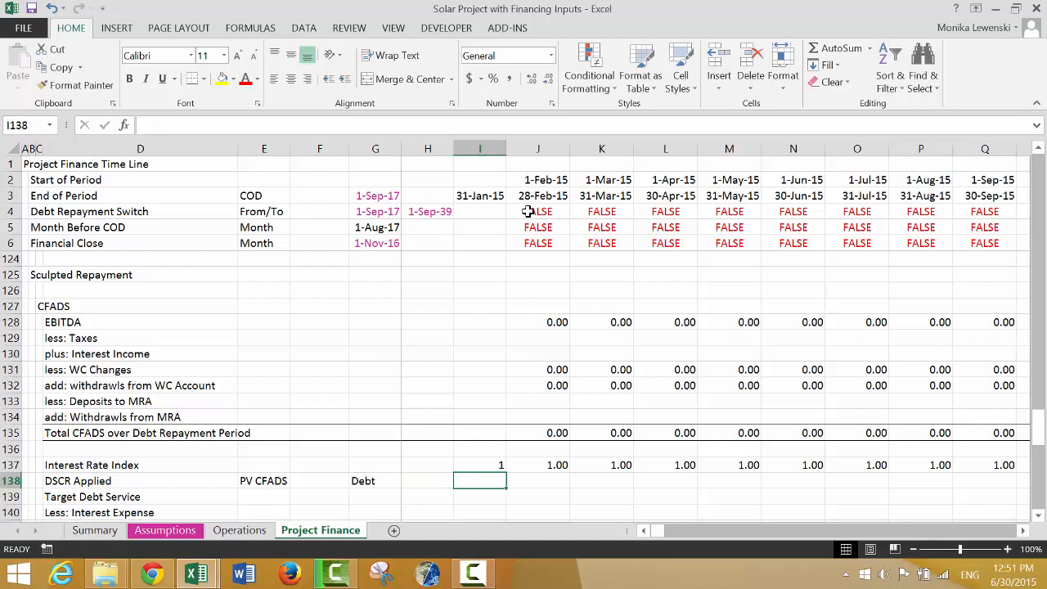
{"action": "key", "text": "Left"}
{"action": "key", "text": "Left"}
{"action": "key", "text": "Left"}
{"action": "key", "text": "Right"}
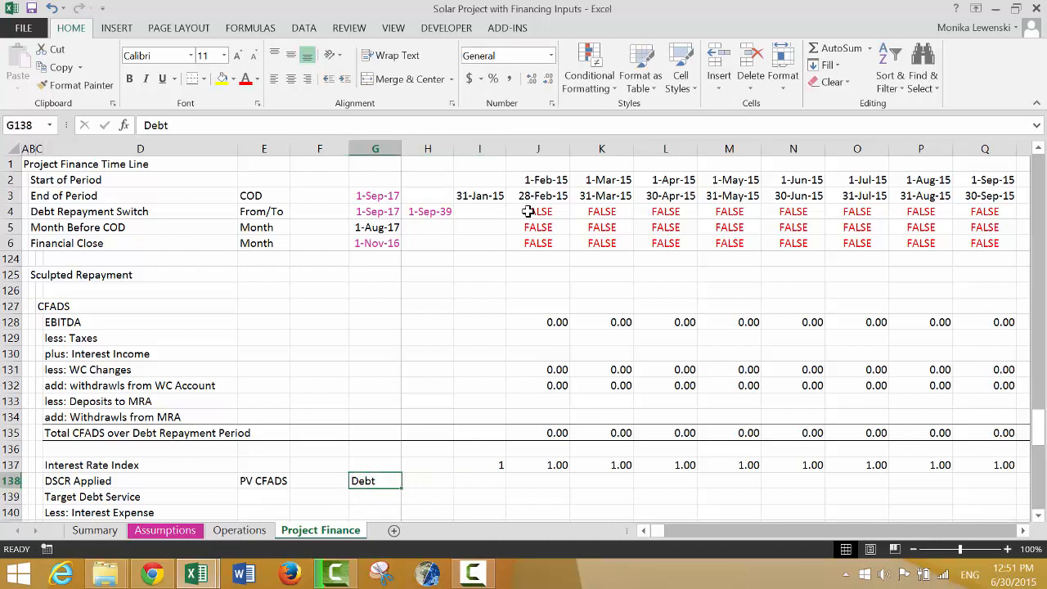
{"action": "key", "text": "Right"}
{"action": "key", "text": "Right"}
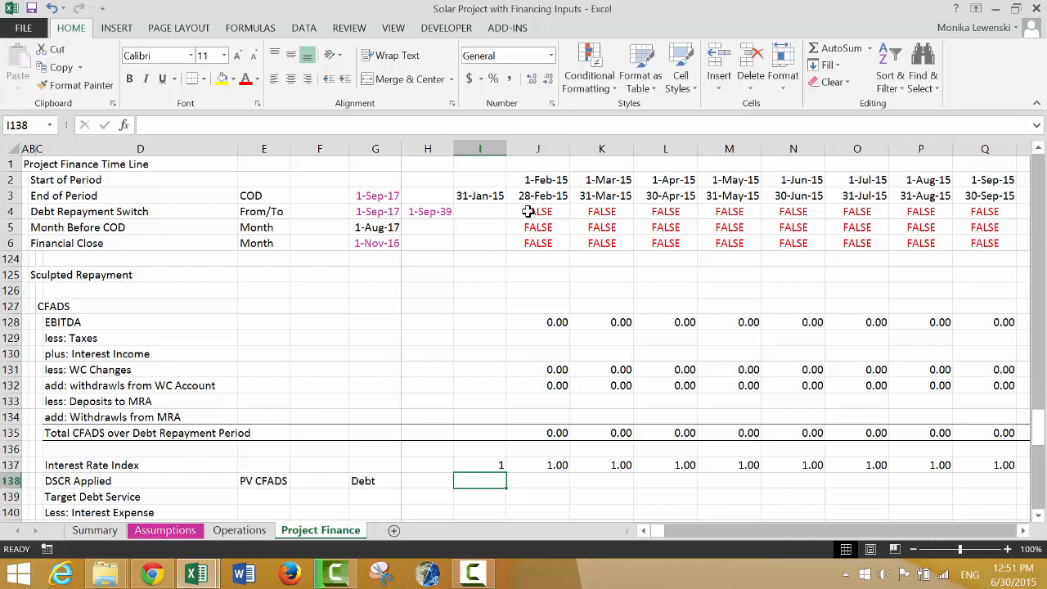
{"action": "key", "text": "Left"}
{"action": "key", "text": "Left"}
{"action": "key", "text": "Left"}
{"action": "type", "text": "=sum"}
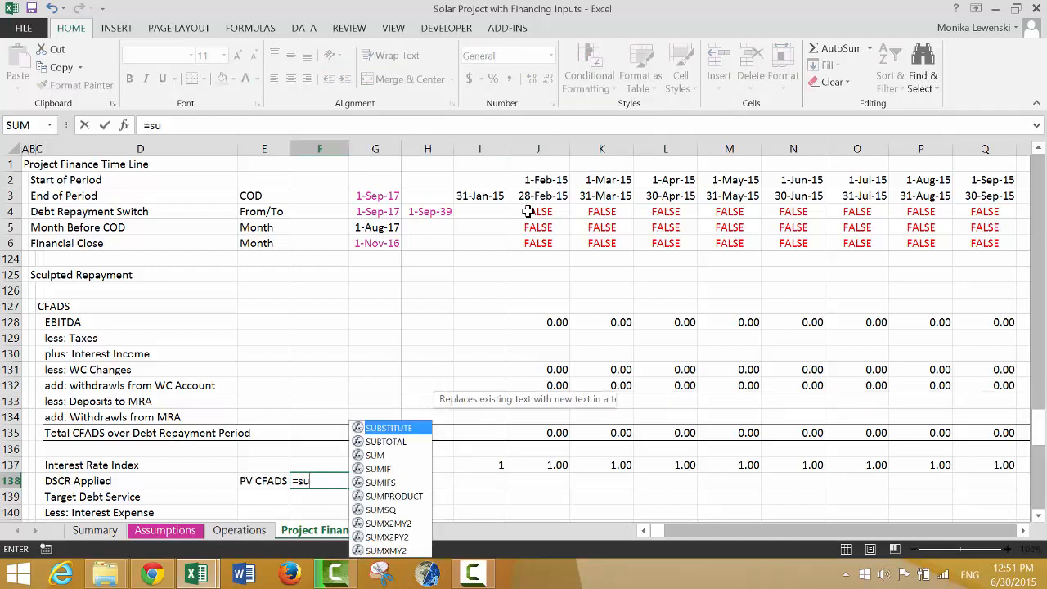
{"action": "key", "text": "Down"}
{"action": "key", "text": "Down"}
{"action": "key", "text": "Down"}
{"action": "key", "text": "Tab"}
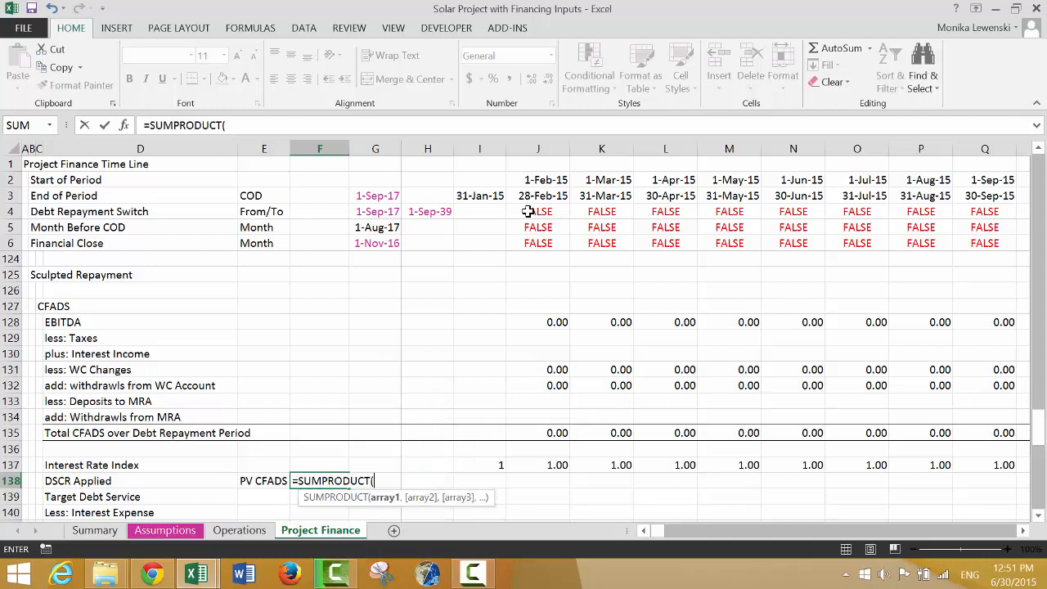
{"action": "key", "text": "Up"}
{"action": "key", "text": "Up"}
{"action": "key", "text": "Up"}
{"action": "key", "text": "Right"}
{"action": "key", "text": "Right"}
{"action": "key", "text": "Right"}
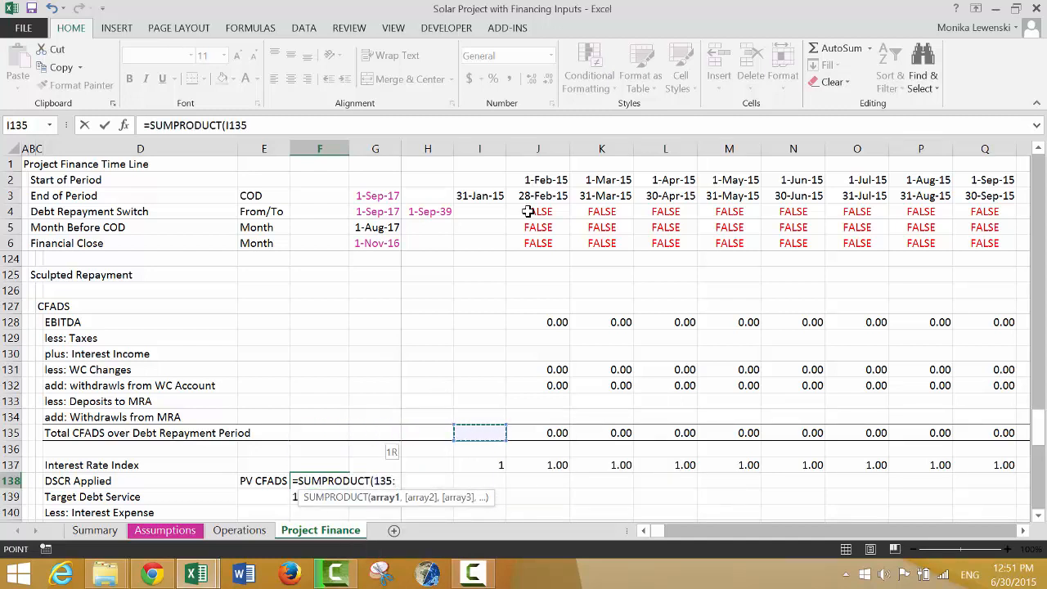
{"action": "key", "text": "shift+space"}
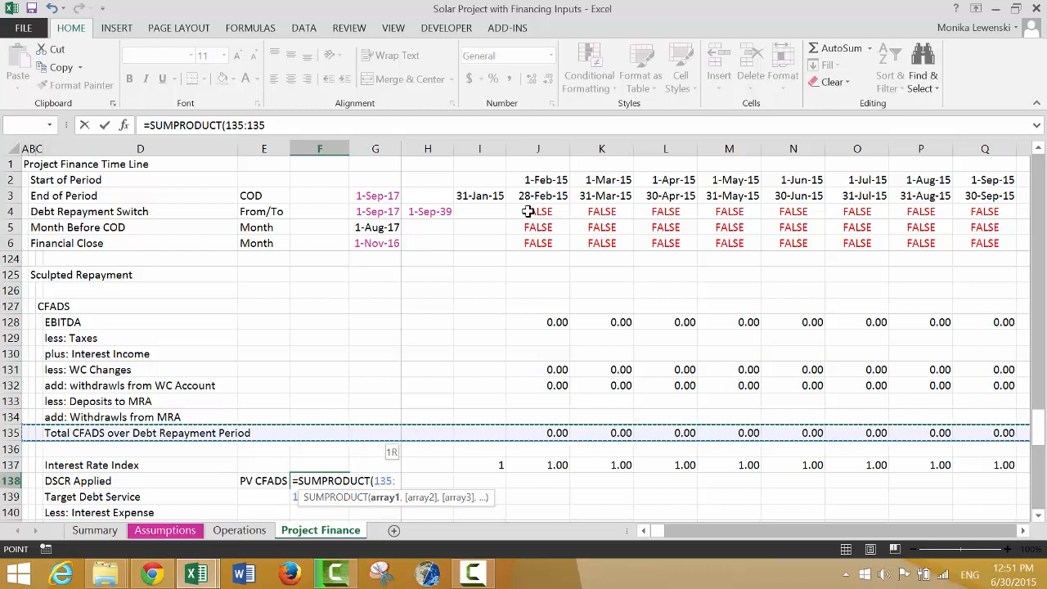
{"action": "type", "text": ","}
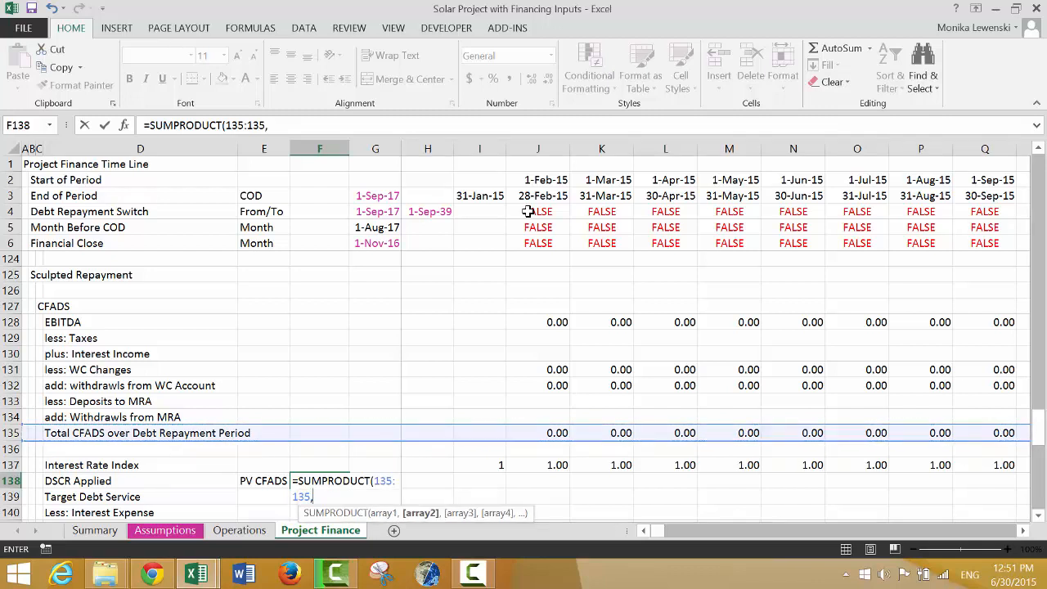
{"action": "key", "text": "Up"}
{"action": "key", "text": "shift+space"}
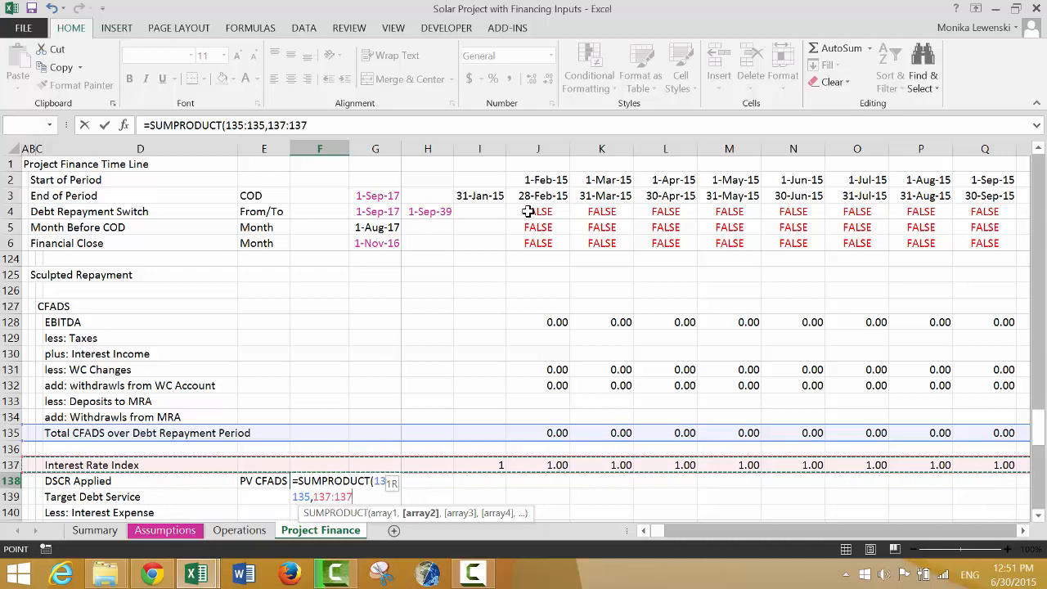
{"action": "key", "text": "Escape"}
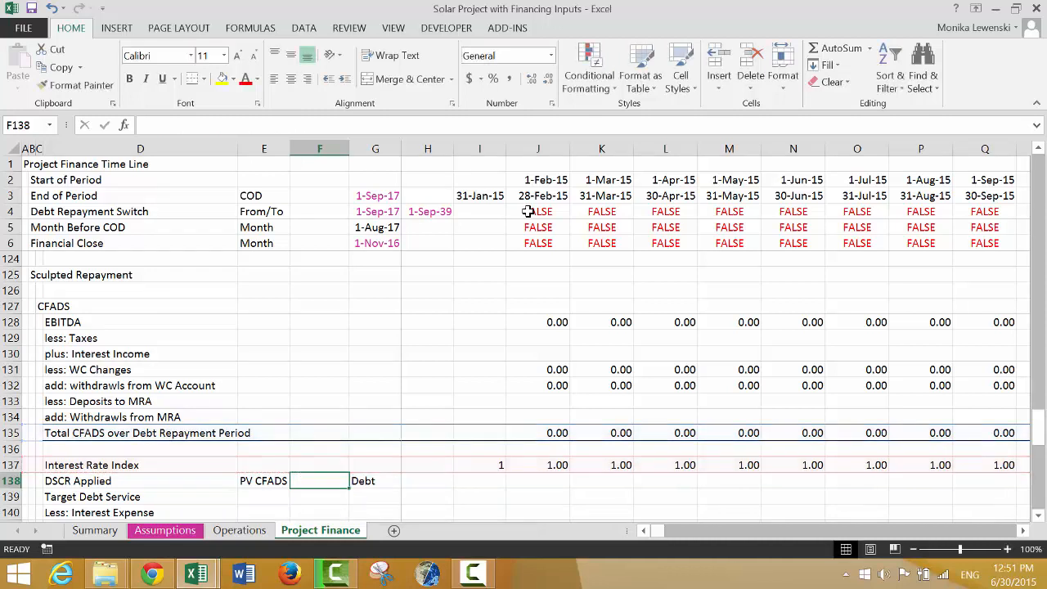
Step: Calculate the present value of CFADS in F138 with =SUMPRODUCT(J135:KL135/J137:KL137), dividing total CFADS by the Interest Rate Index
{"action": "type", "text": "=su"}
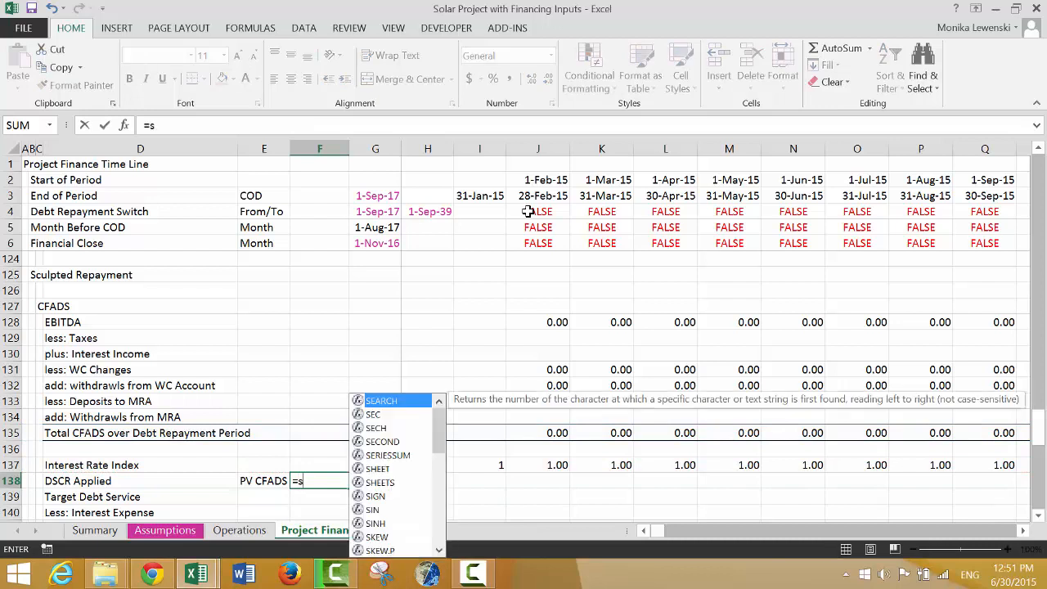
{"action": "key", "text": "Down"}
{"action": "key", "text": "Down"}
{"action": "key", "text": "Down"}
{"action": "key", "text": "Down"}
{"action": "key", "text": "Down"}
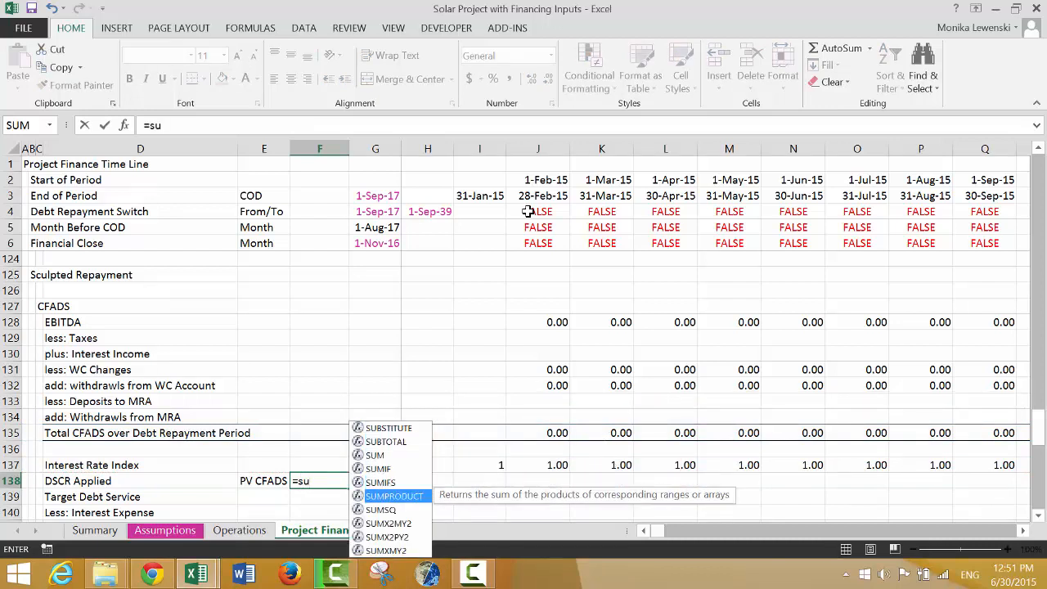
{"action": "key", "text": "Tab"}
{"action": "key", "text": "Up"}
{"action": "key", "text": "Up"}
{"action": "key", "text": "Up"}
{"action": "key", "text": "Right"}
{"action": "key", "text": "Right"}
{"action": "key", "text": "Right"}
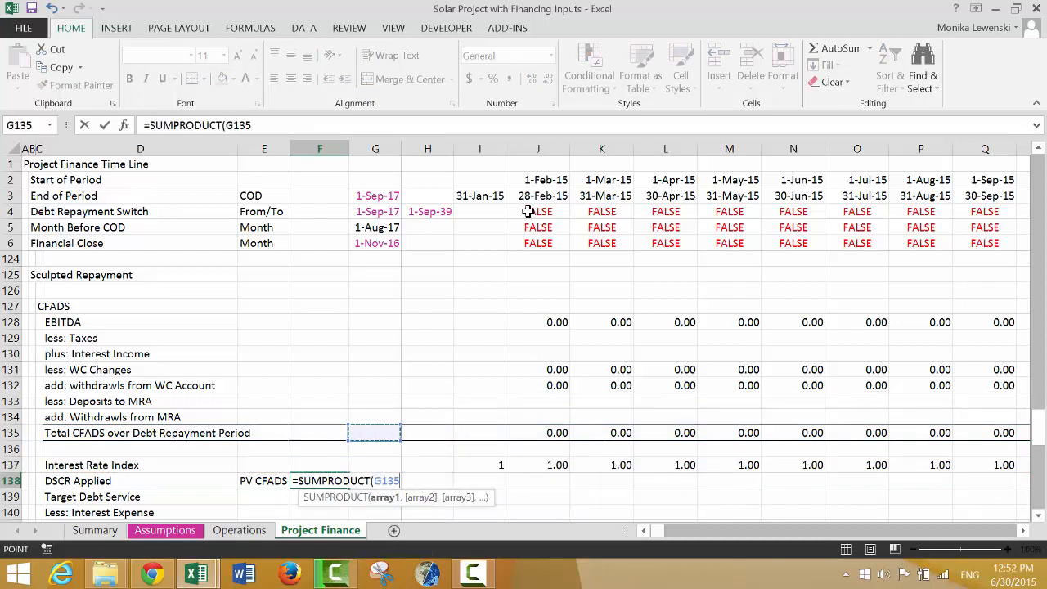
{"action": "key", "text": "Right"}
{"action": "key", "text": "ctrl+shift+Right"}
{"action": "type", "text": "/"}
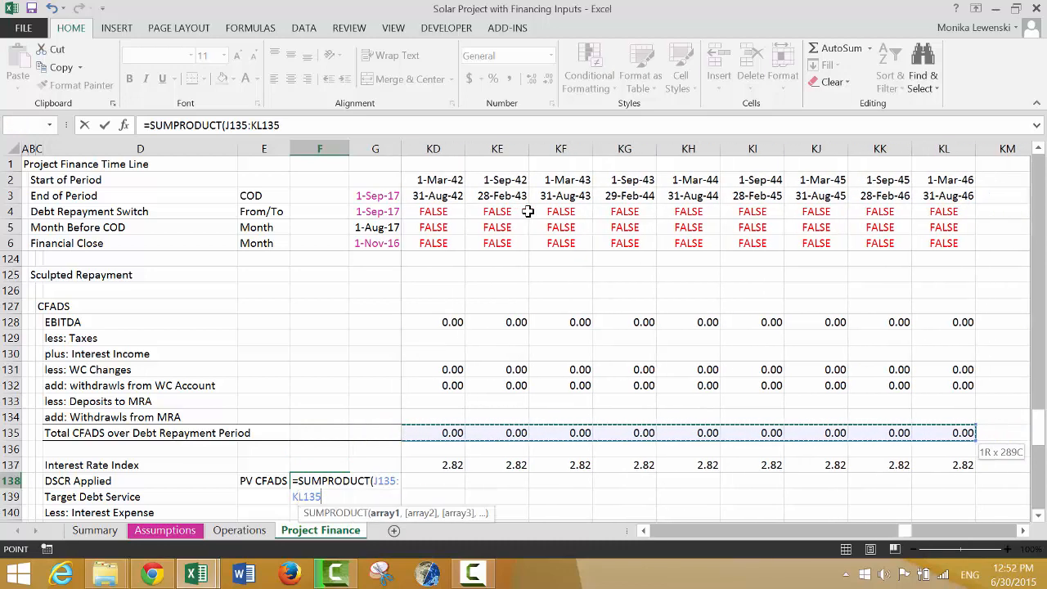
{"action": "key", "text": "Left"}
{"action": "key", "text": "Right"}
{"action": "key", "text": "Right"}
{"action": "key", "text": "Right"}
{"action": "key", "text": "Right"}
{"action": "key", "text": "Up"}
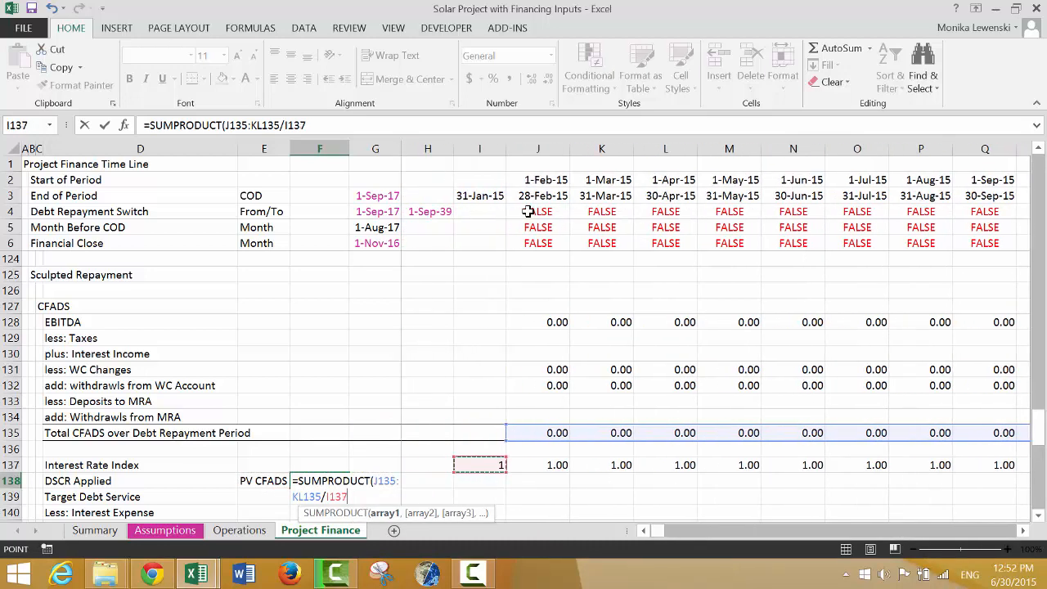
{"action": "key", "text": "Right"}
{"action": "key", "text": "ctrl+shift+Right"}
{"action": "key", "text": "Return"}
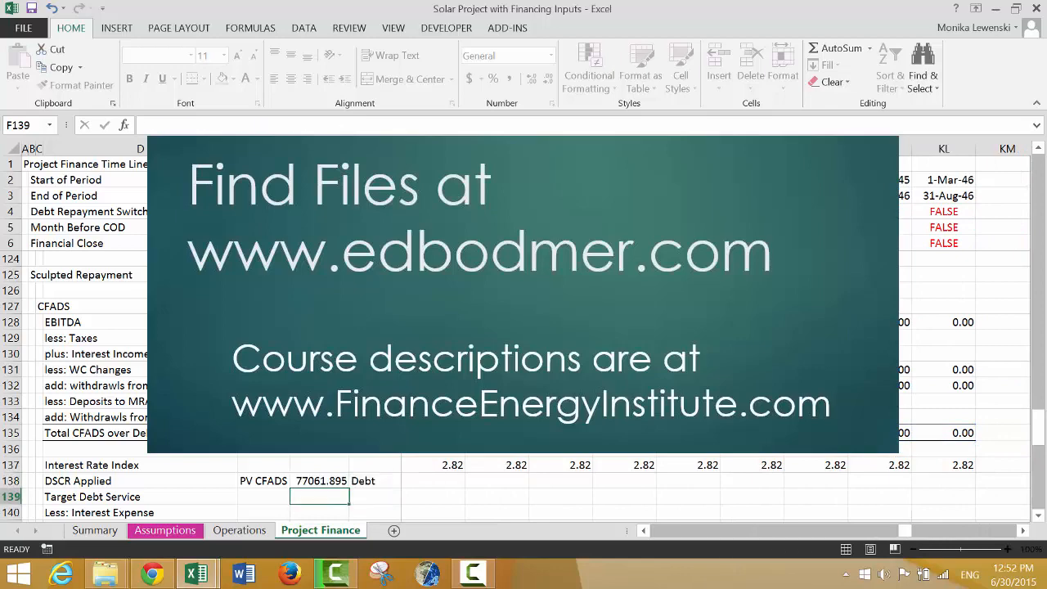
Step: Link the Debt value in H138 to Total Senior Debt in the Sources of Funds with =F23
{"action": "key", "text": "Up"}
{"action": "key", "text": "Right"}
{"action": "key", "text": "Right"}
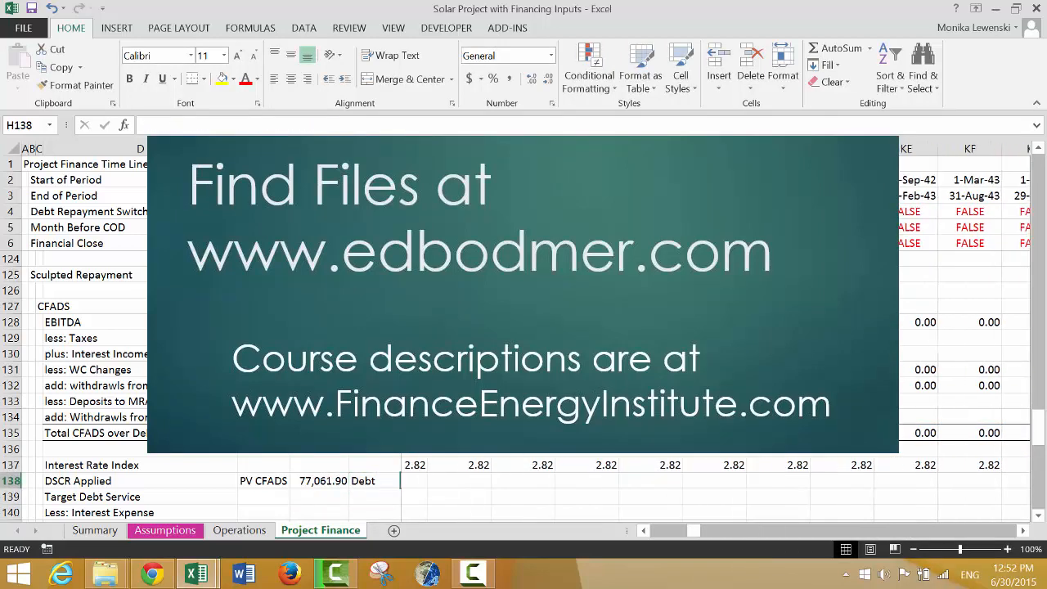
{"action": "type", "text": "="}
{"action": "key", "text": "ctrl+Up"}
{"action": "key", "text": "ctrl+Up"}
{"action": "key", "text": "ctrl+Up"}
{"action": "key", "text": "ctrl+Up"}
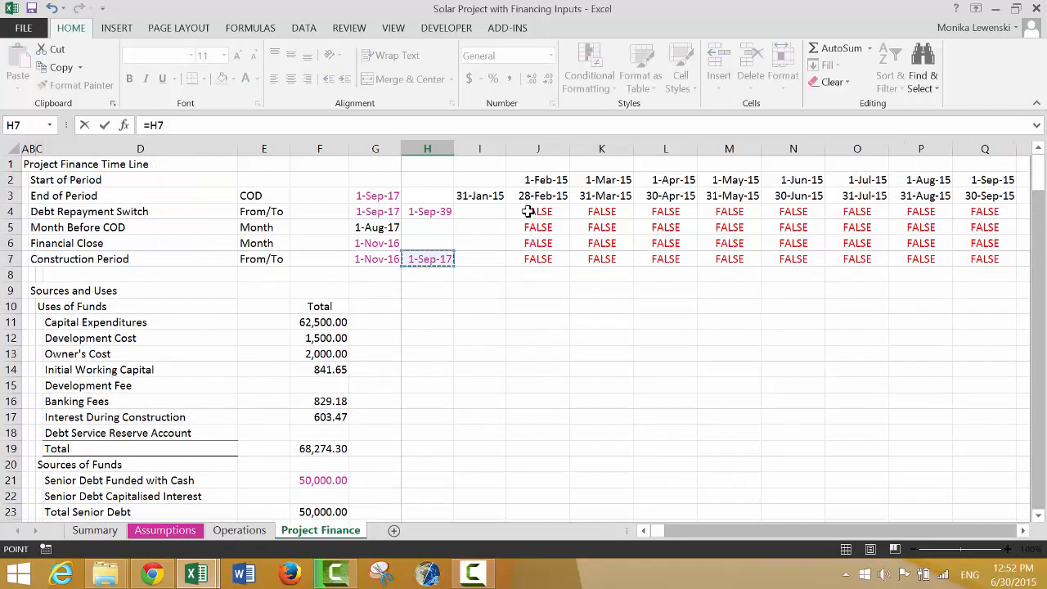
{"action": "key", "text": "ctrl+Down"}
{"action": "key", "text": "ctrl+Up"}
{"action": "key", "text": "Down"}
{"action": "key", "text": "Down"}
{"action": "key", "text": "Down"}
{"action": "key", "text": "Down"}
{"action": "key", "text": "Down"}
{"action": "key", "text": "Down"}
{"action": "key", "text": "Down"}
{"action": "key", "text": "Down"}
{"action": "key", "text": "Down"}
{"action": "key", "text": "Down"}
{"action": "key", "text": "Down"}
{"action": "key", "text": "Down"}
{"action": "key", "text": "Down"}
{"action": "key", "text": "Down"}
{"action": "key", "text": "Down"}
{"action": "key", "text": "Down"}
{"action": "key", "text": "Down"}
{"action": "key", "text": "Left"}
{"action": "key", "text": "Left"}
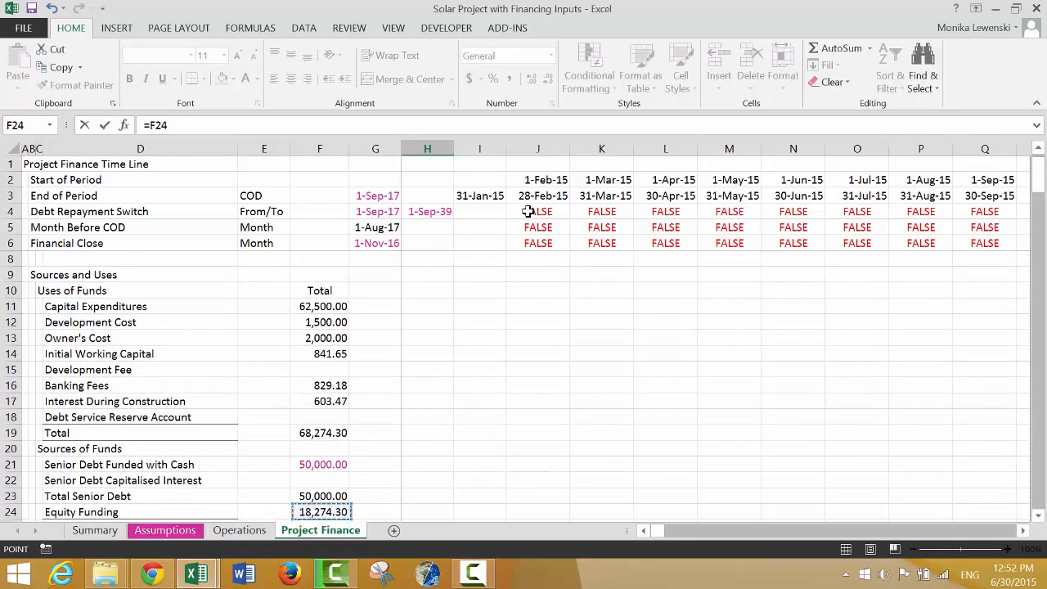
{"action": "key", "text": "Up"}
{"action": "key", "text": "Return"}
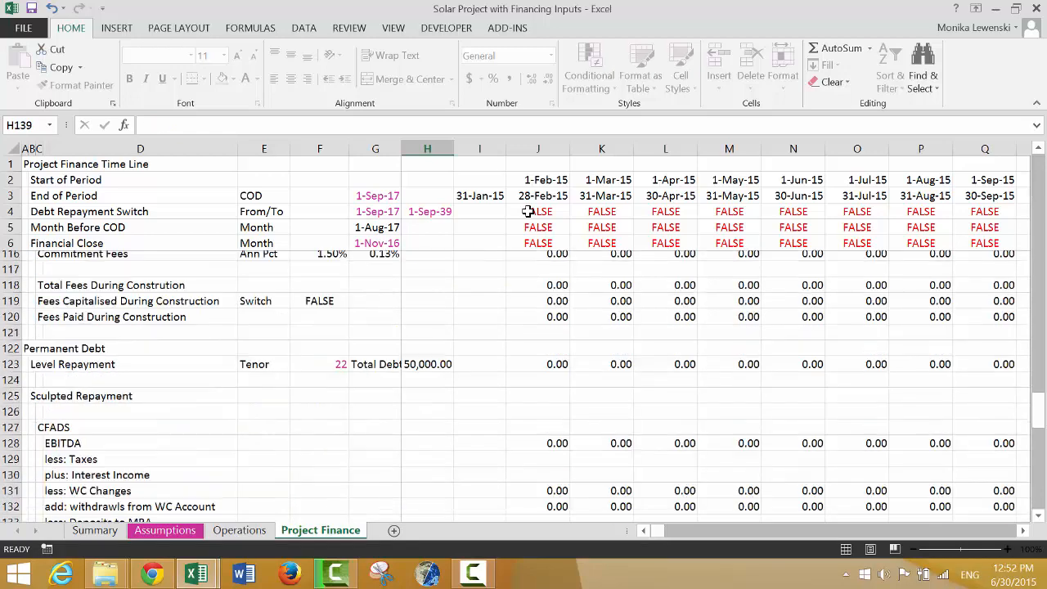
Step: Calculate the applied DSCR in I138 by dividing PV CFADS by debt with =F138/H138
{"action": "key", "text": "Up"}
{"action": "key", "text": "Right"}
{"action": "type", "text": "="}
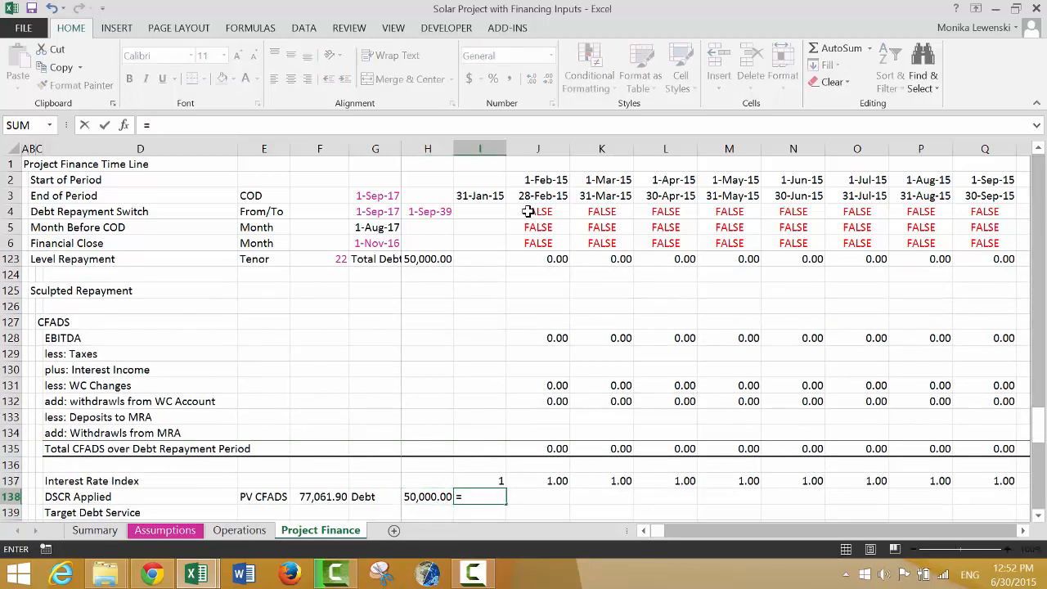
{"action": "key", "text": "Left"}
{"action": "key", "text": "Left"}
{"action": "key", "text": "Left"}
{"action": "type", "text": "/"}
{"action": "key", "text": "Left"}
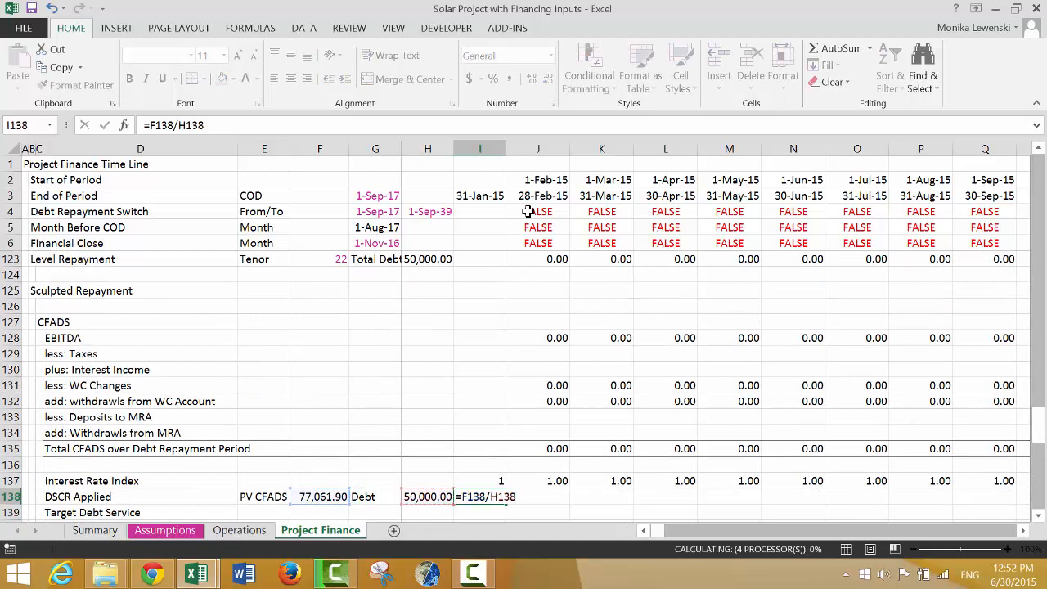
{"action": "key", "text": "Return"}
{"action": "key", "text": "Up"}
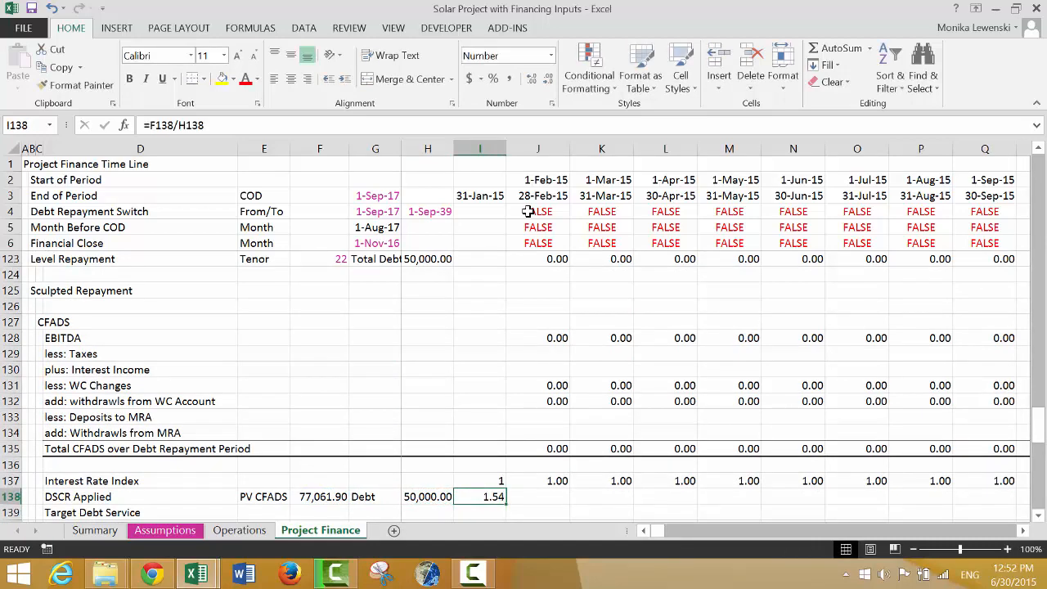
Step: Calculate Target Debt Service in J139 with =J135/I138, dividing total CFADS by the applied DSCR
{"action": "key", "text": "Down"}
{"action": "key", "text": "Down"}
{"action": "key", "text": "Down"}
{"action": "key", "text": "Up"}
{"action": "key", "text": "Up"}
{"action": "key", "text": "Left"}
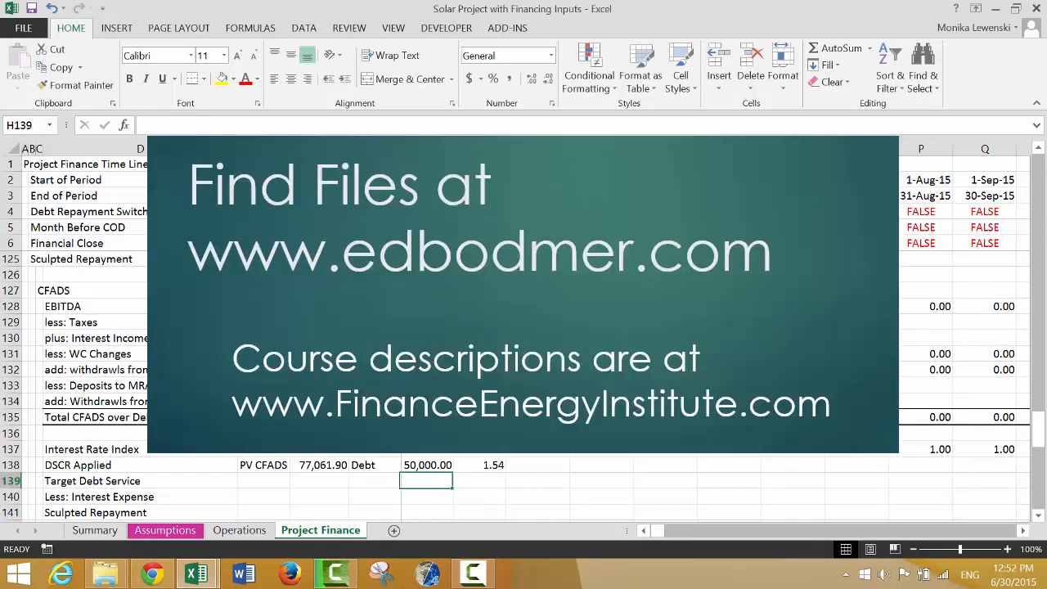
{"action": "key", "text": "Right"}
{"action": "key", "text": "Right"}
{"action": "type", "text": "="}
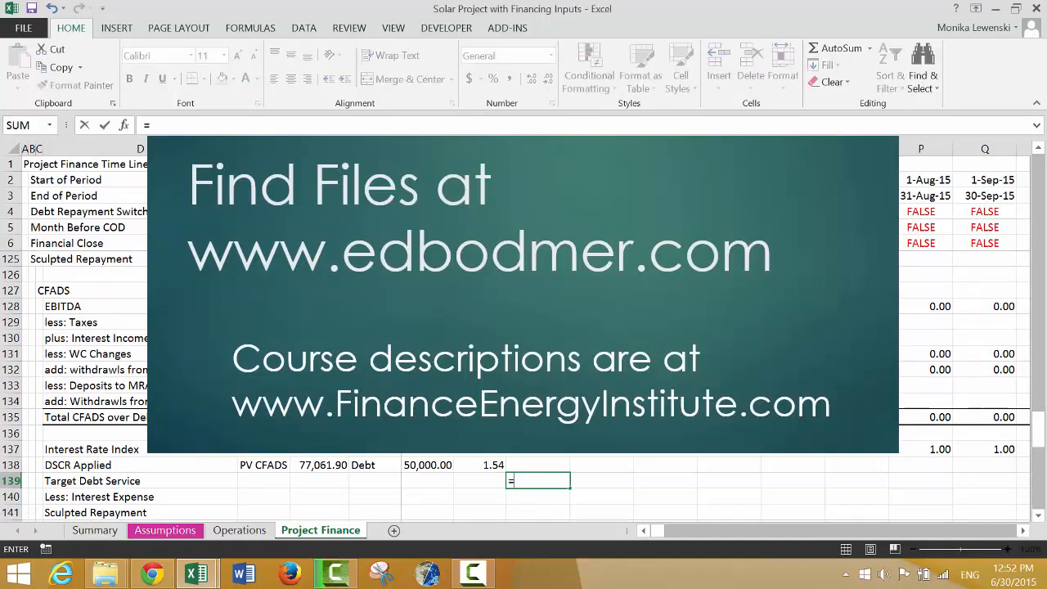
{"action": "key", "text": "Up"}
{"action": "key", "text": "Up"}
{"action": "key", "text": "Up"}
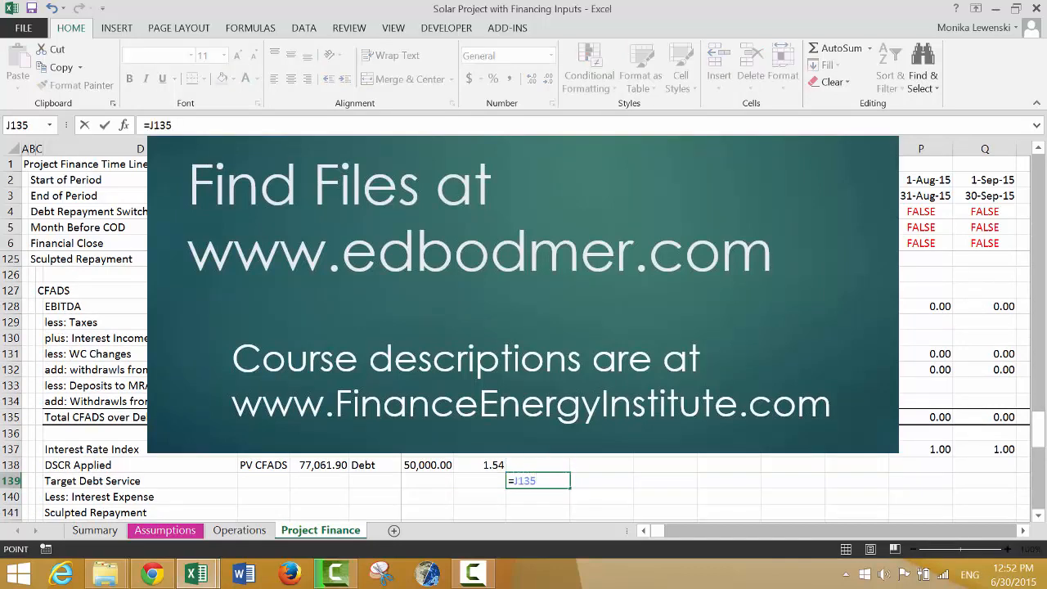
{"action": "type", "text": "/"}
{"action": "key", "text": "Up"}
{"action": "key", "text": "Left"}
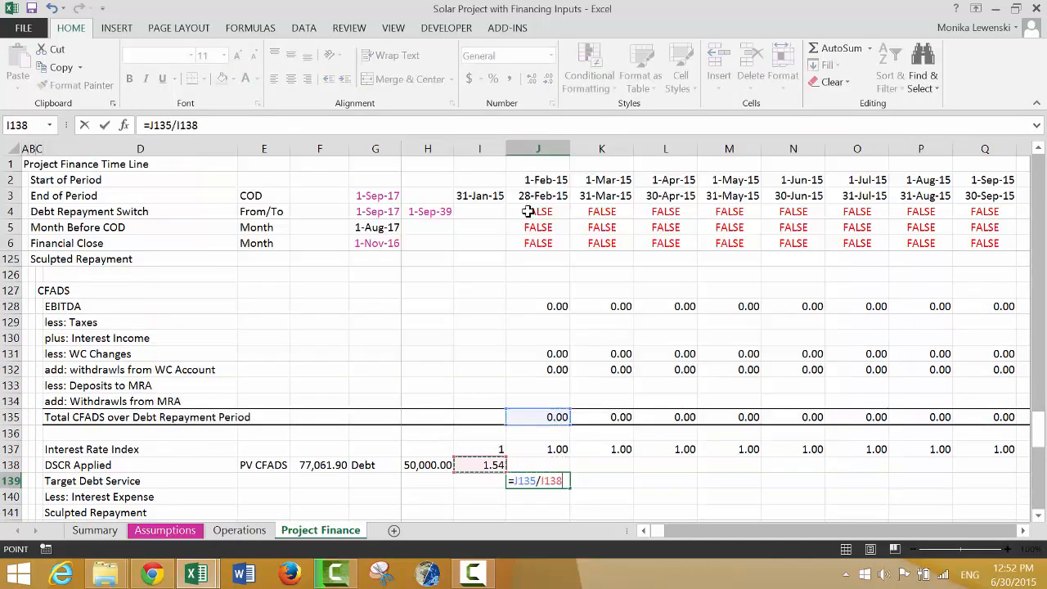
{"action": "key", "text": "Return"}
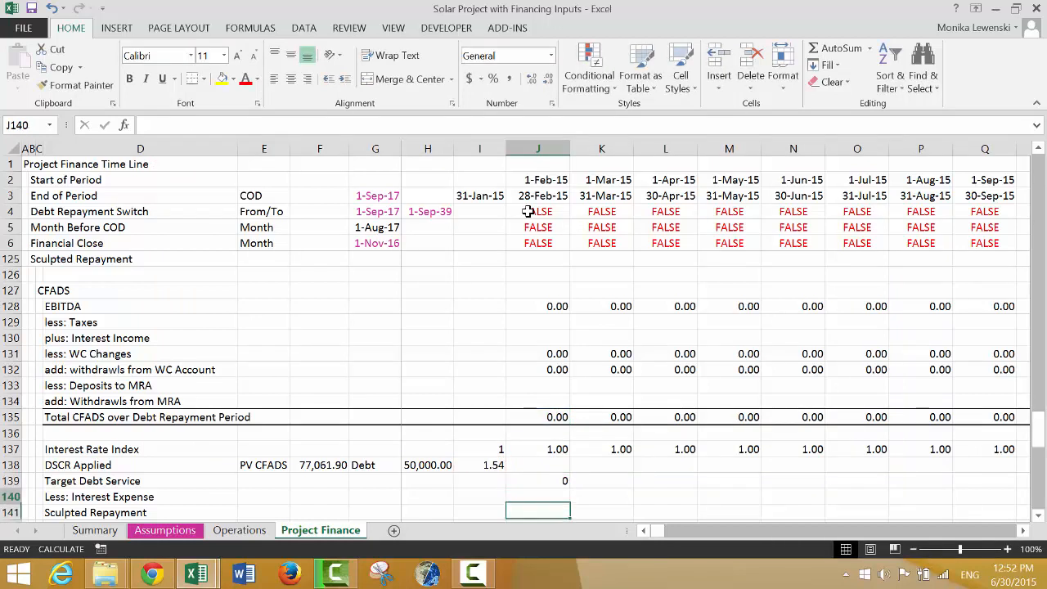
Step: Make the DSCR reference in the J139 Target Debt Service formula absolute, giving =J135/$I$138
{"action": "key", "text": "Up"}
{"action": "key", "text": "F2"}
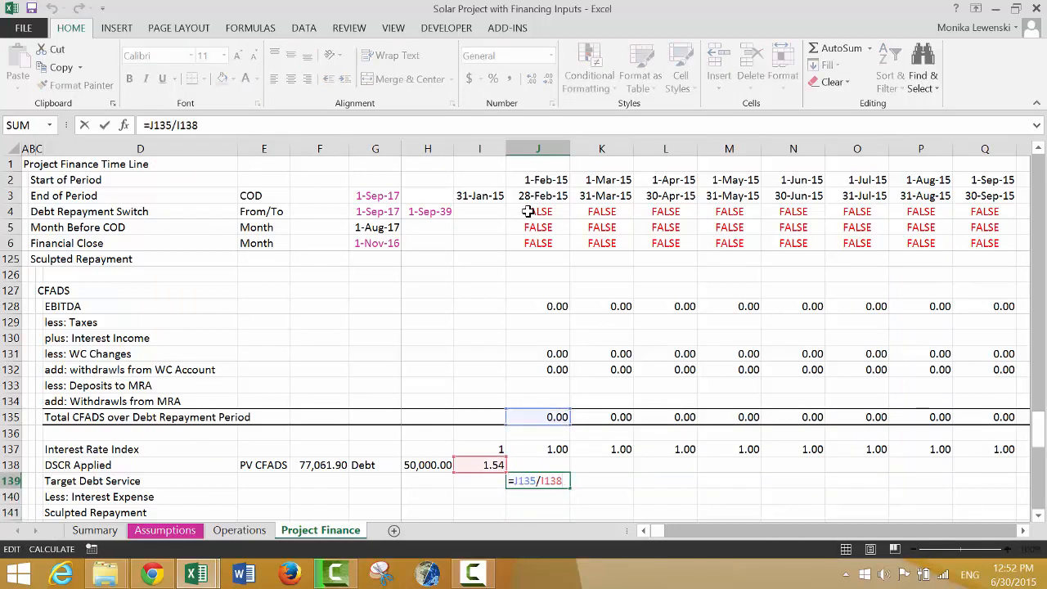
{"action": "key", "text": "F4"}
{"action": "key", "text": "Return"}
{"action": "key", "text": "Up"}
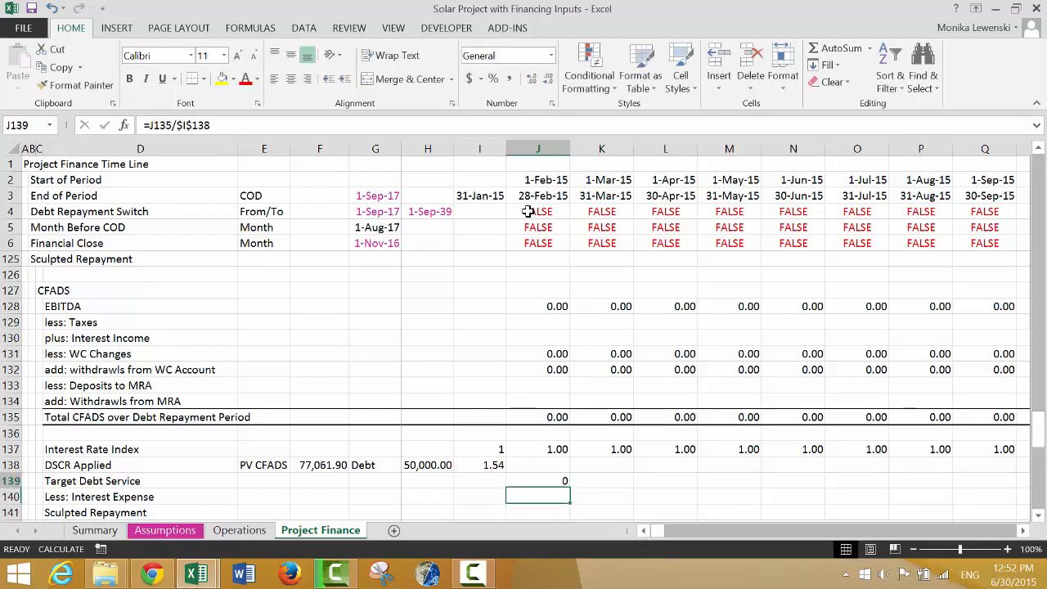
Step: Wrap the J139 formula in an IF test on the applied DSCR: =IF($I$138,J135/$I$138)
{"action": "key", "text": "F2"}
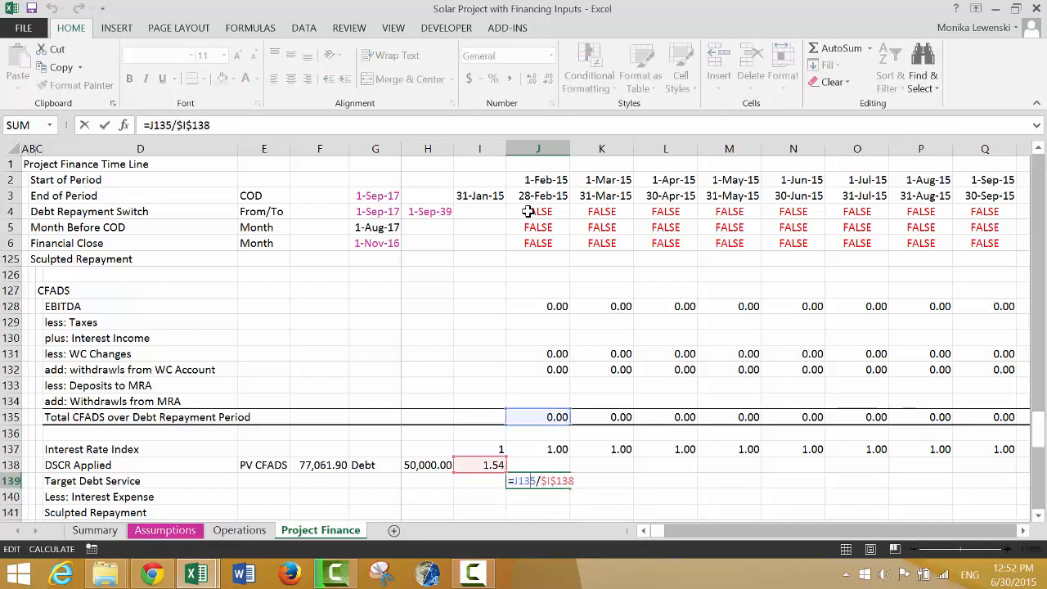
{"action": "type", "text": "if("}
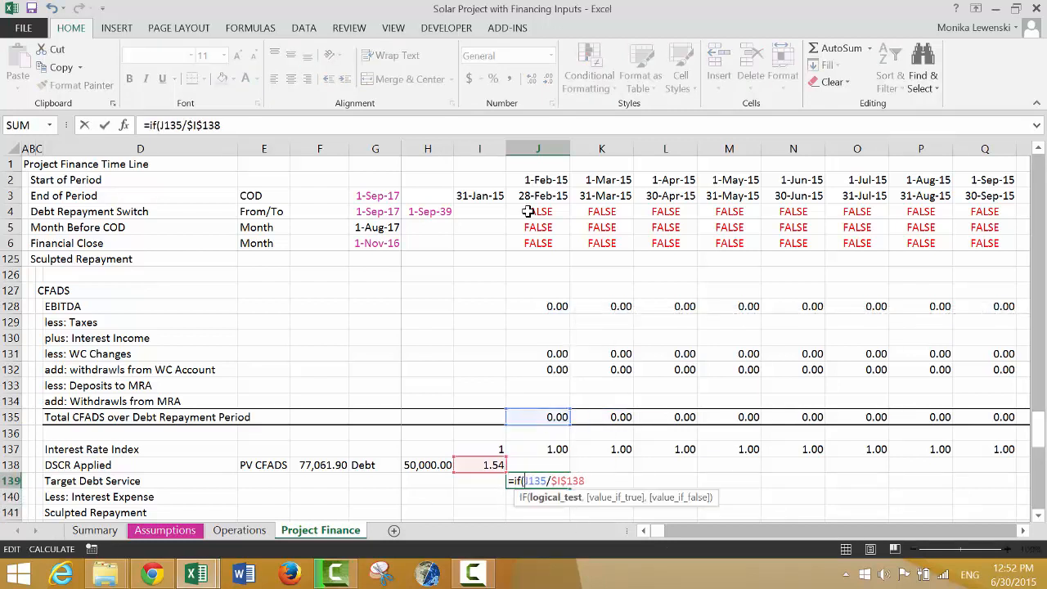
{"action": "left_click", "coordinate": [487, 466]}
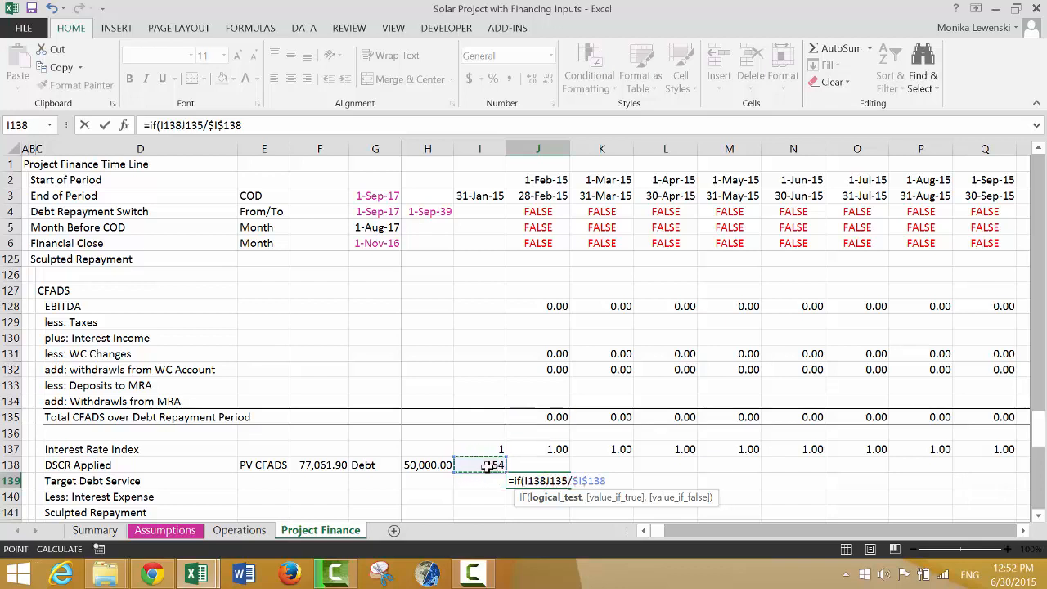
{"action": "key", "text": "F4"}
{"action": "type", "text": ",)"}
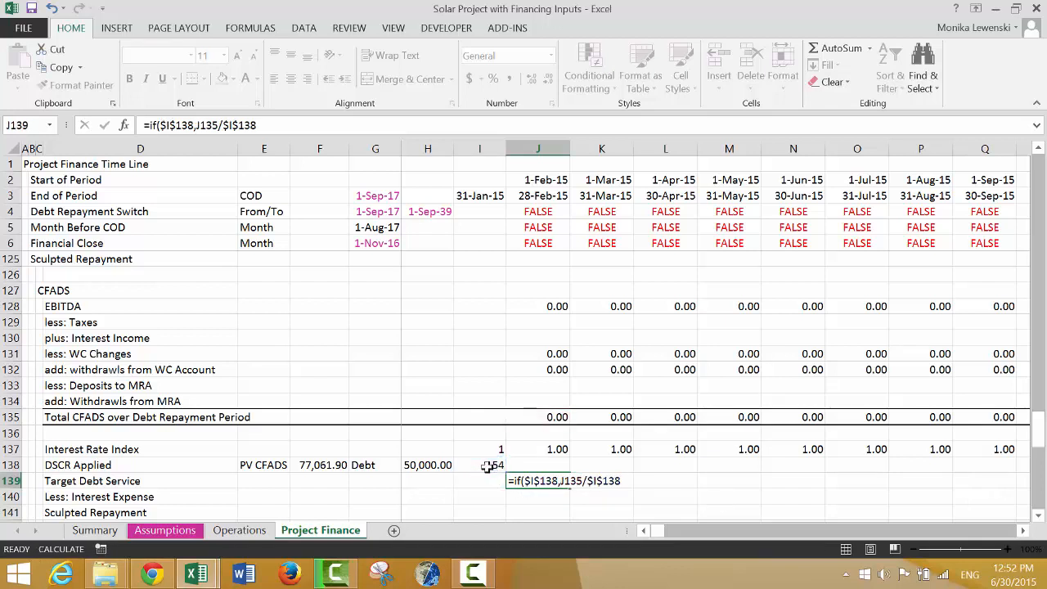
{"action": "key", "text": "Return"}
{"action": "key", "text": "Up"}
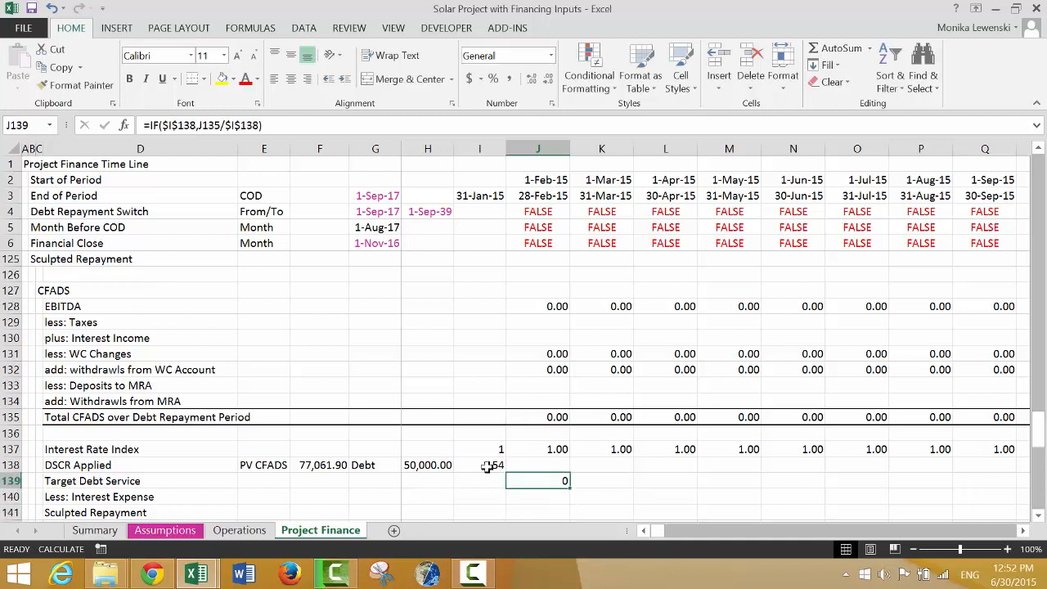
Step: Format Target Debt Service in J139 as a number with two decimals and copy the formula across the timeline
{"action": "key", "text": "ctrl+shift+1"}
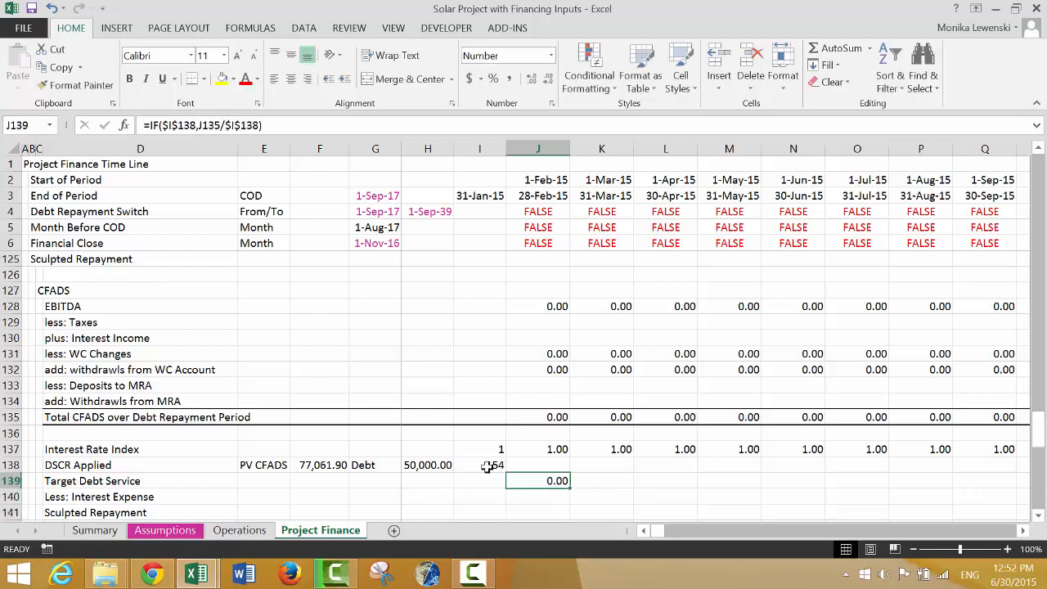
{"action": "key", "text": "ctrl+shift+Right"}
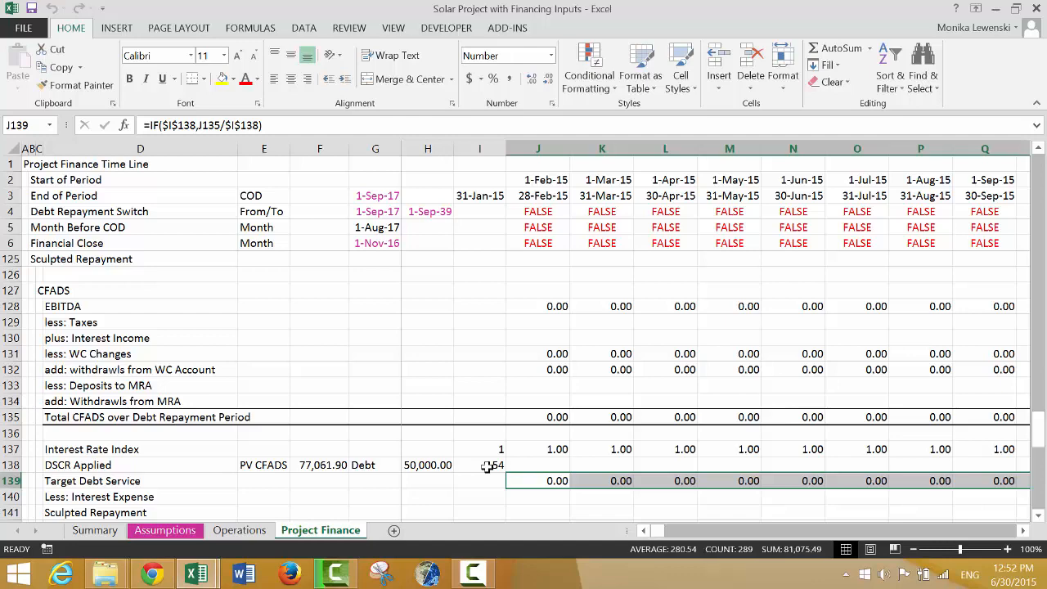
{"action": "key", "text": "ctrl+r"}
Step: Link Less: Interest Expense in J140 to the Interest Expense row of the Permanent Debt Schedule with =J152
{"action": "key", "text": "Down"}
{"action": "key", "text": "Left"}
{"action": "key", "text": "Left"}
{"action": "key", "text": "Left"}
{"action": "key", "text": "Right"}
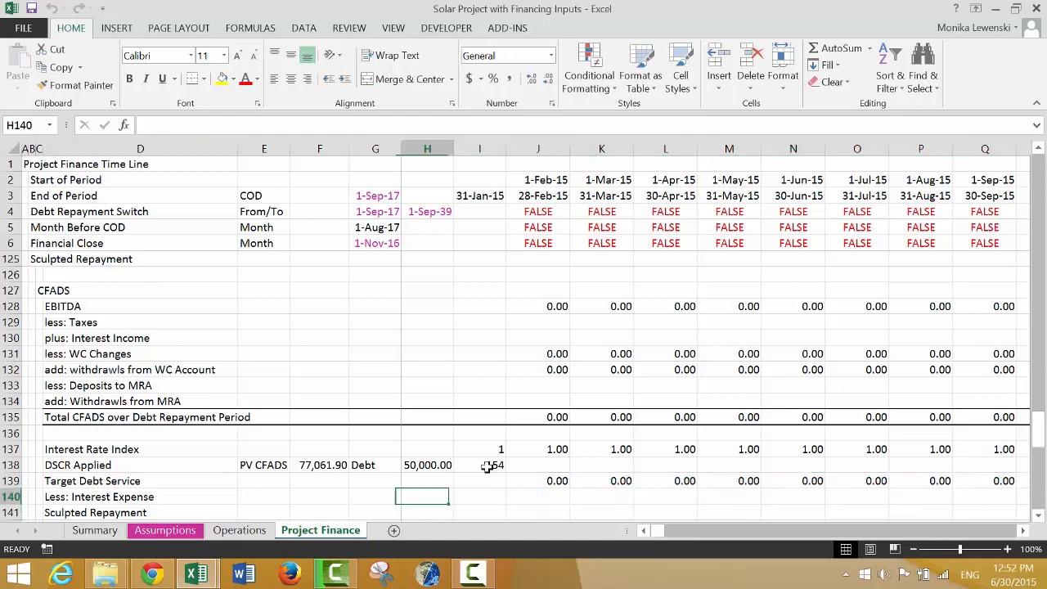
{"action": "key", "text": "Right"}
{"action": "key", "text": "Right"}
{"action": "type", "text": "="}
{"action": "key", "text": "Down"}
{"action": "key", "text": "Down"}
{"action": "key", "text": "Down"}
{"action": "key", "text": "Down"}
{"action": "key", "text": "Down"}
{"action": "key", "text": "Down"}
{"action": "key", "text": "Down"}
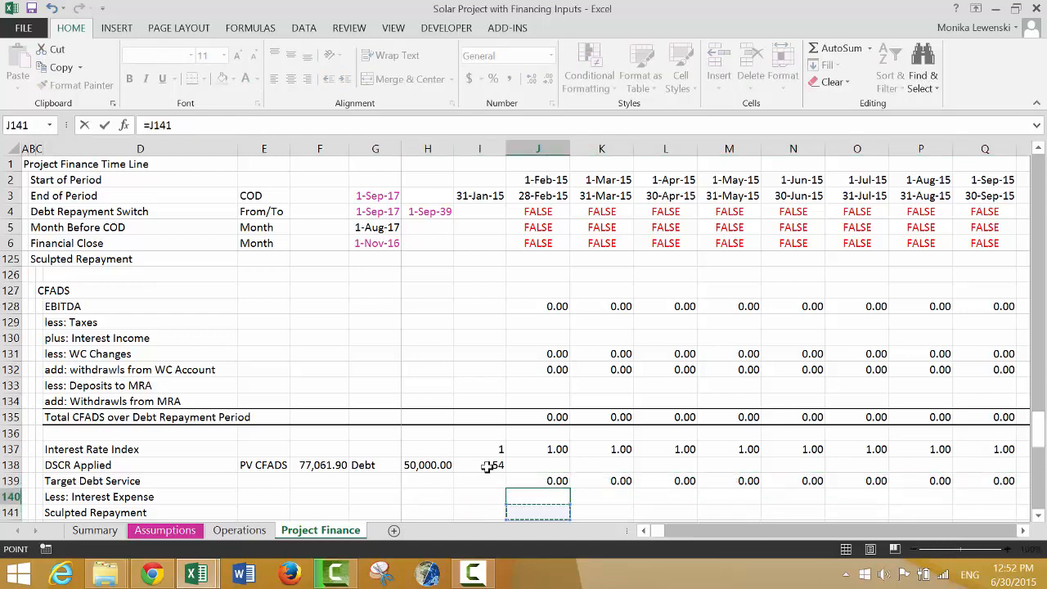
{"action": "key", "text": "Down"}
{"action": "key", "text": "Down"}
{"action": "key", "text": "Down"}
{"action": "key", "text": "Down"}
{"action": "key", "text": "Down"}
{"action": "key", "text": "Down"}
{"action": "key", "text": "Down"}
{"action": "key", "text": "Down"}
{"action": "key", "text": "Down"}
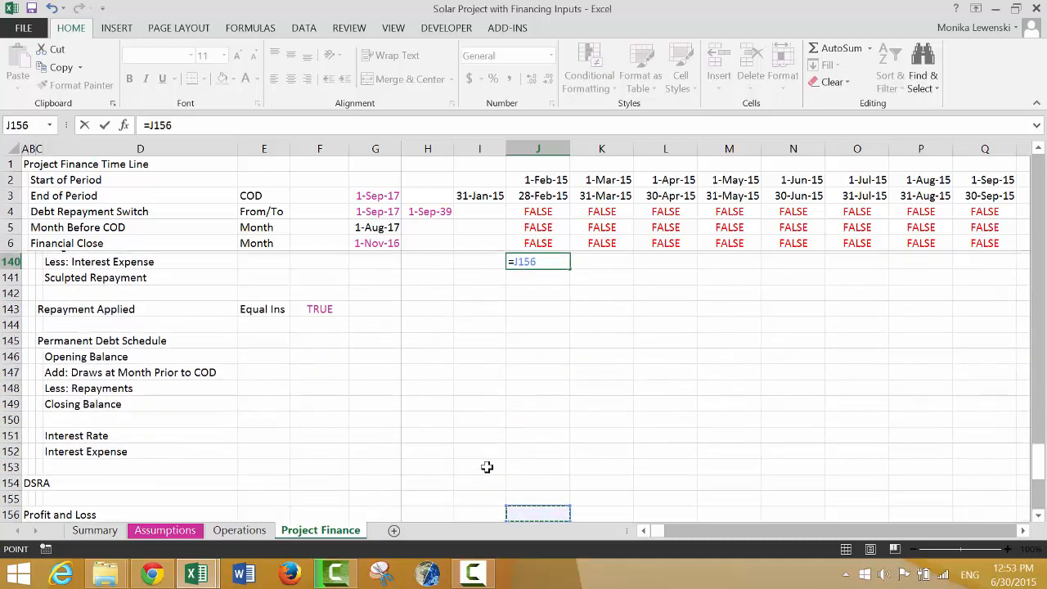
{"action": "key", "text": "Up"}
{"action": "key", "text": "Up"}
{"action": "key", "text": "Up"}
{"action": "key", "text": "Up"}
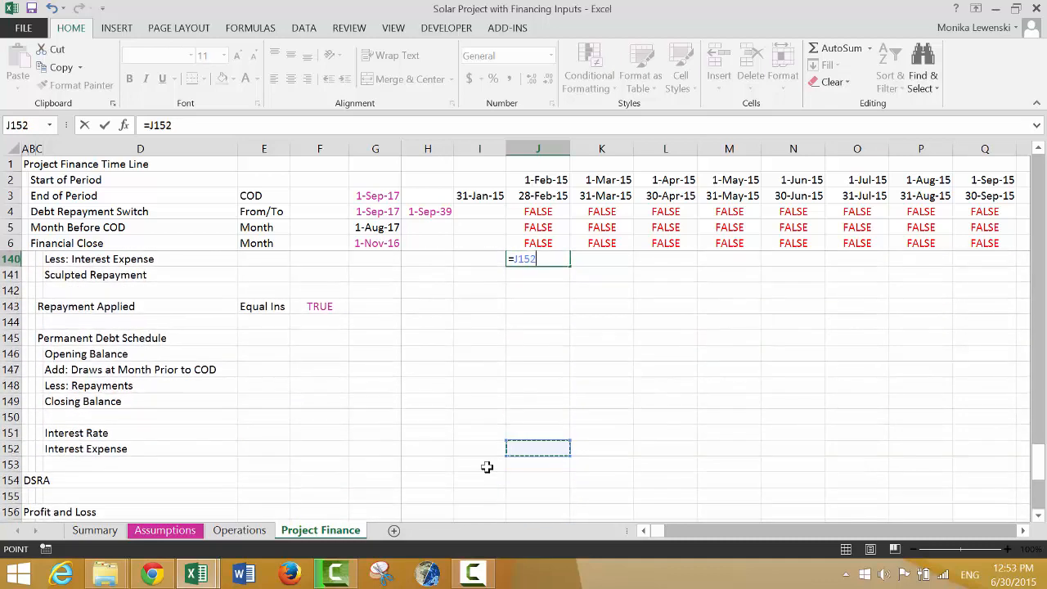
{"action": "key", "text": "Return"}
Step: Format the interest expense link in J140 as a number with two decimals and copy it across the timeline
{"action": "key", "text": "Up"}
{"action": "key", "text": "Up"}
{"action": "key", "text": "Up"}
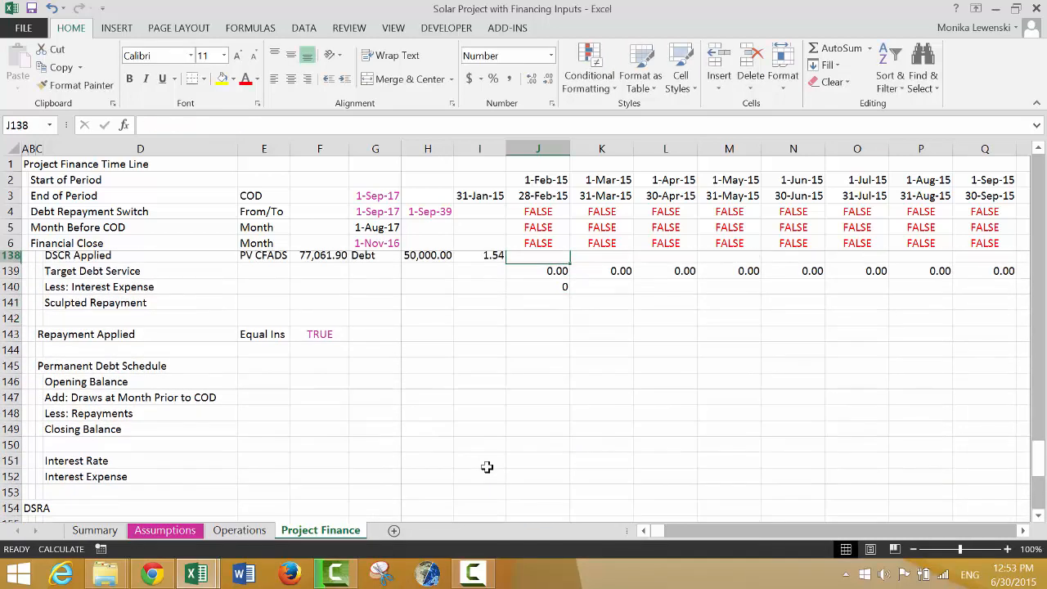
{"action": "key", "text": "Up"}
{"action": "key", "text": "Down"}
{"action": "key", "text": "Down"}
{"action": "key", "text": "Down"}
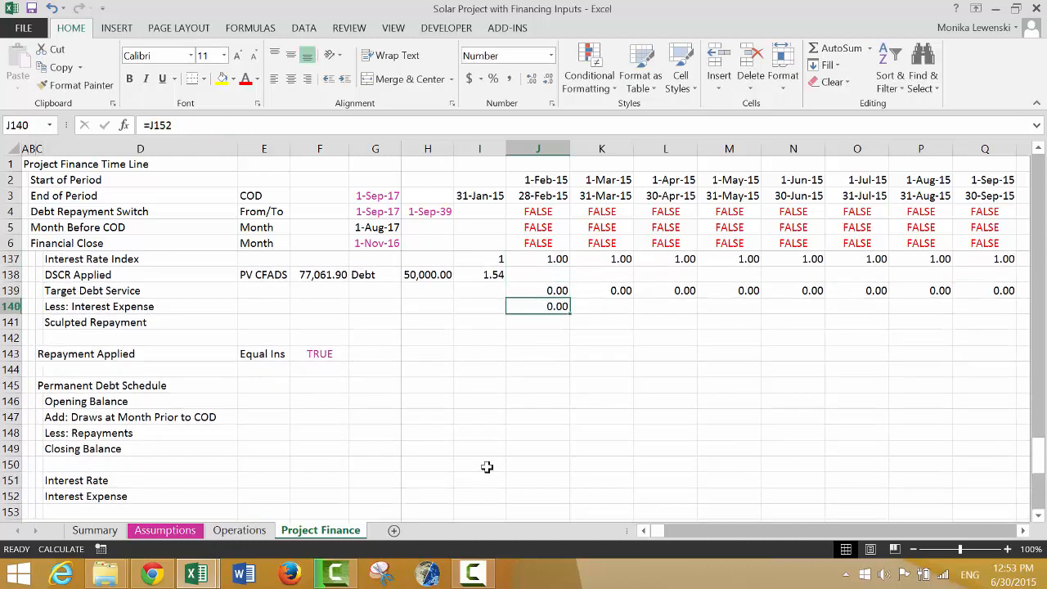
{"action": "key", "text": "ctrl+shift+Right"}
{"action": "key", "text": "ctrl+r"}
Step: Calculate Sculpted Repayment in J141 with =J139-J140 and copy it across the timeline
{"action": "key", "text": "Down"}
{"action": "key", "text": "Down"}
{"action": "key", "text": "Down"}
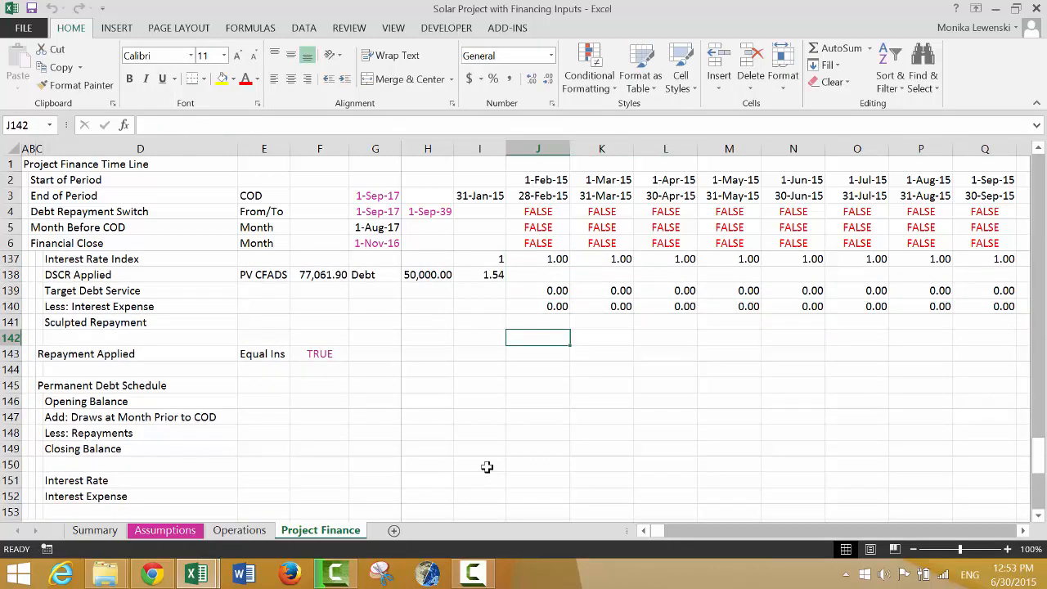
{"action": "type", "text": "="}
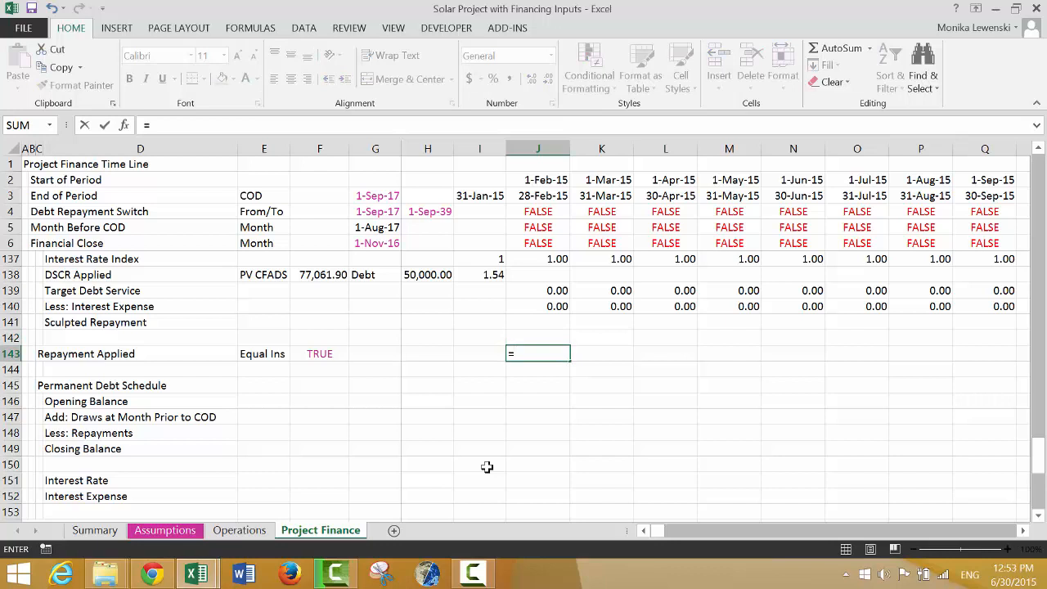
{"action": "key", "text": "Escape"}
{"action": "key", "text": "Up"}
{"action": "key", "text": "Up"}
{"action": "type", "text": "="}
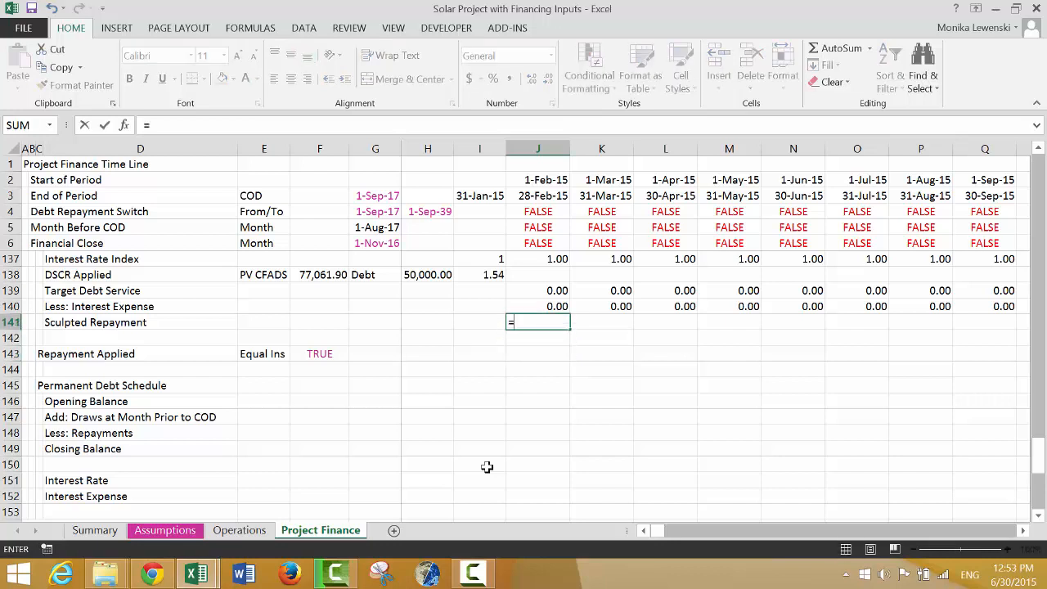
{"action": "key", "text": "Up"}
{"action": "key", "text": "Up"}
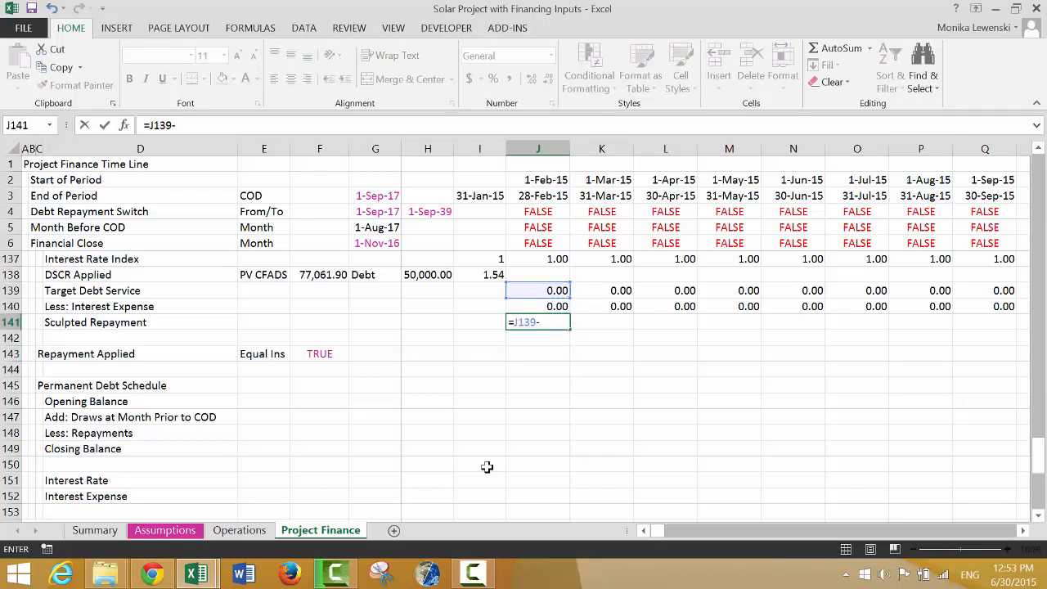
{"action": "type", "text": "-"}
{"action": "key", "text": "Up"}
{"action": "key", "text": "Return"}
{"action": "key", "text": "Up"}
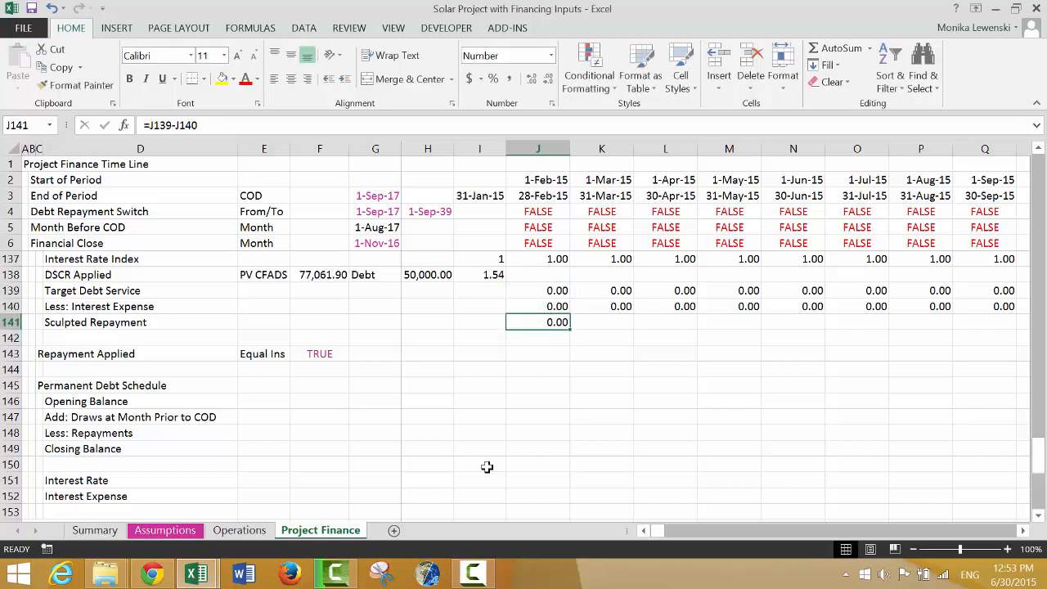
{"action": "key", "text": "ctrl+shift+Right"}
{"action": "key", "text": "ctrl+r"}
{"action": "key", "text": "Down"}
{"action": "key", "text": "Down"}
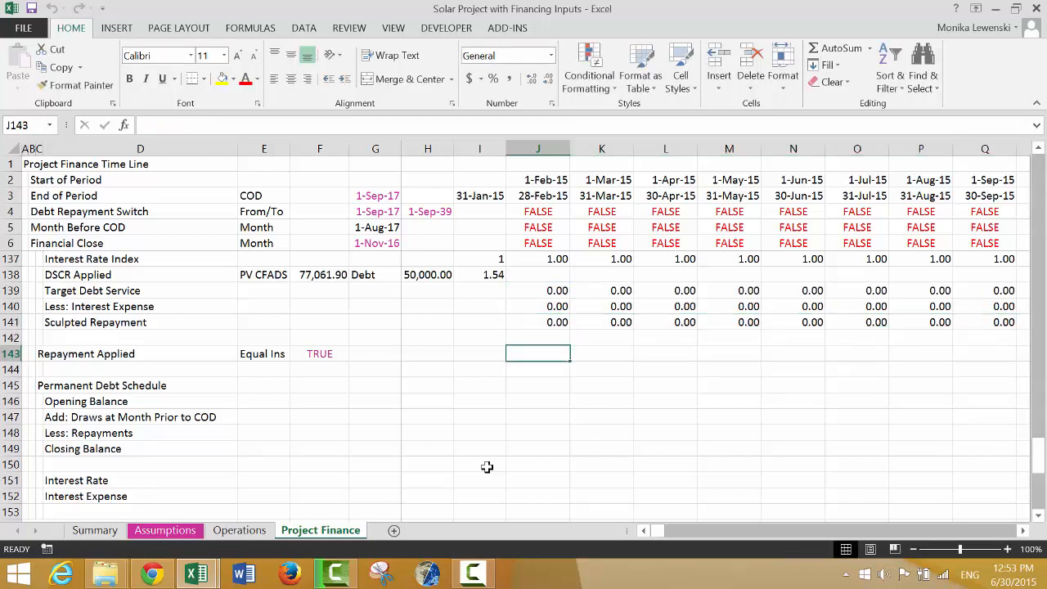
{"action": "type", "text": "="}
{"action": "key", "text": "Left"}
{"action": "key", "text": "Left"}
{"action": "key", "text": "Left"}
{"action": "key", "text": "Left"}
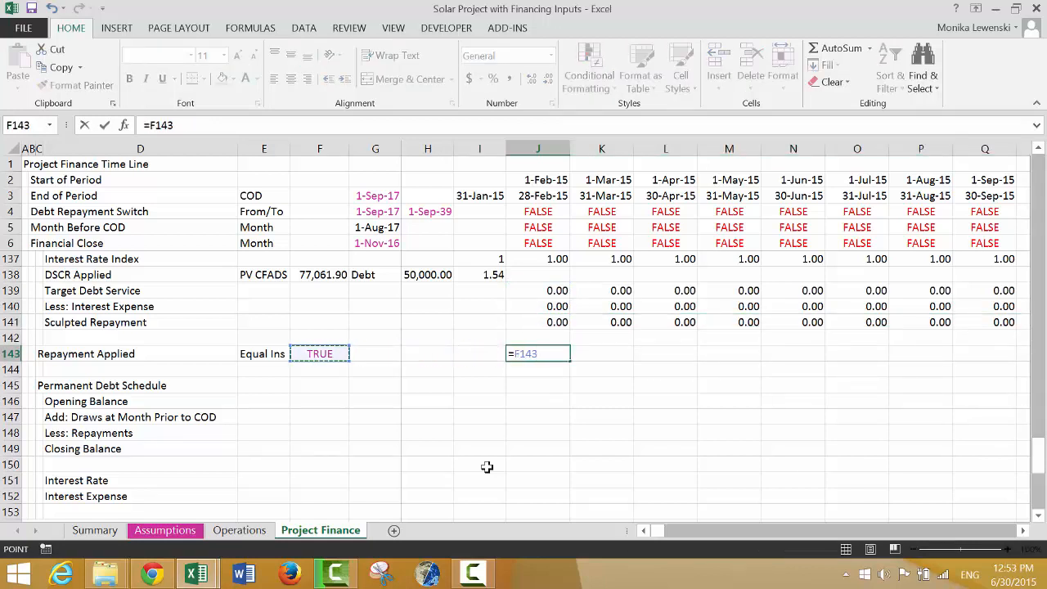
{"action": "key", "text": "F4"}
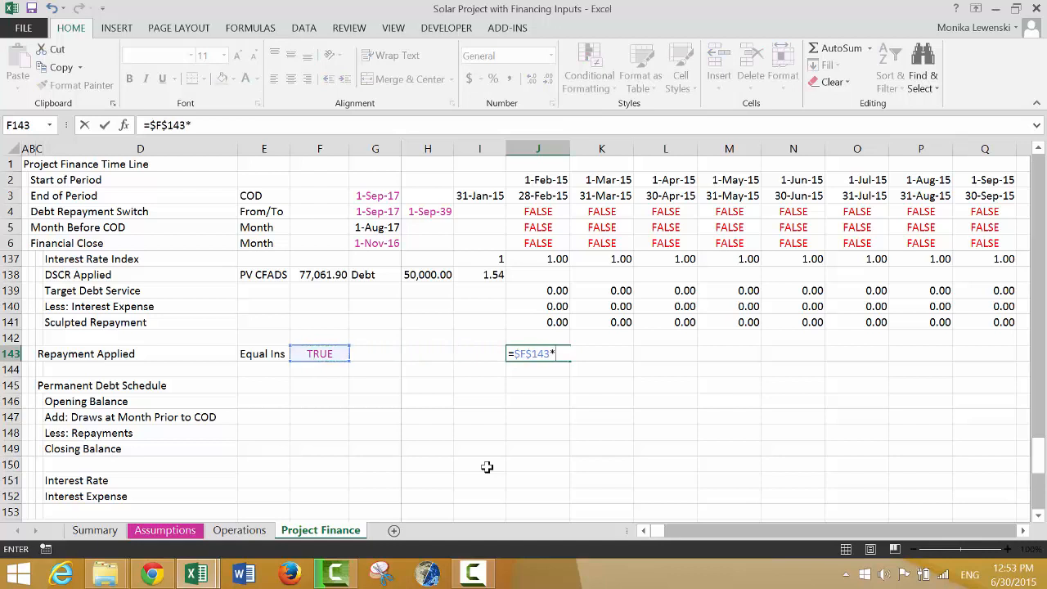
{"action": "type", "text": "*"}
{"action": "key", "text": "Up"}
{"action": "key", "text": "Up"}
{"action": "key", "text": "Escape"}
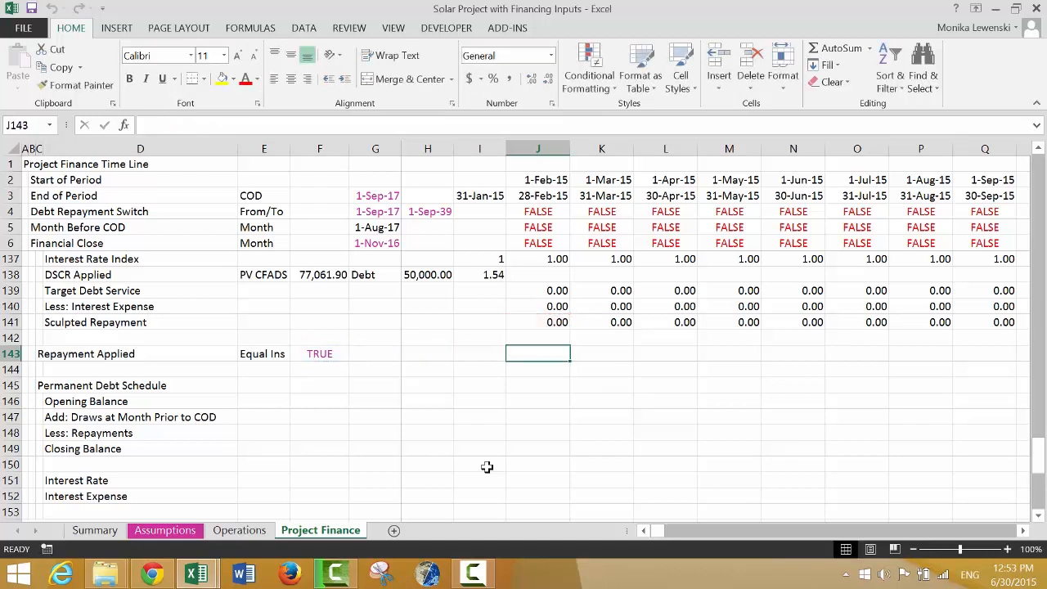
Step: Enter an IF formula for Repayment Applied in J143 that tests $F$143 and returns Level Repayment J123 if true, otherwise Sculpted Repayment J141
{"action": "type", "text": "=if("}
{"action": "key", "text": "Left"}
{"action": "key", "text": "Left"}
{"action": "key", "text": "Left"}
{"action": "key", "text": "Left"}
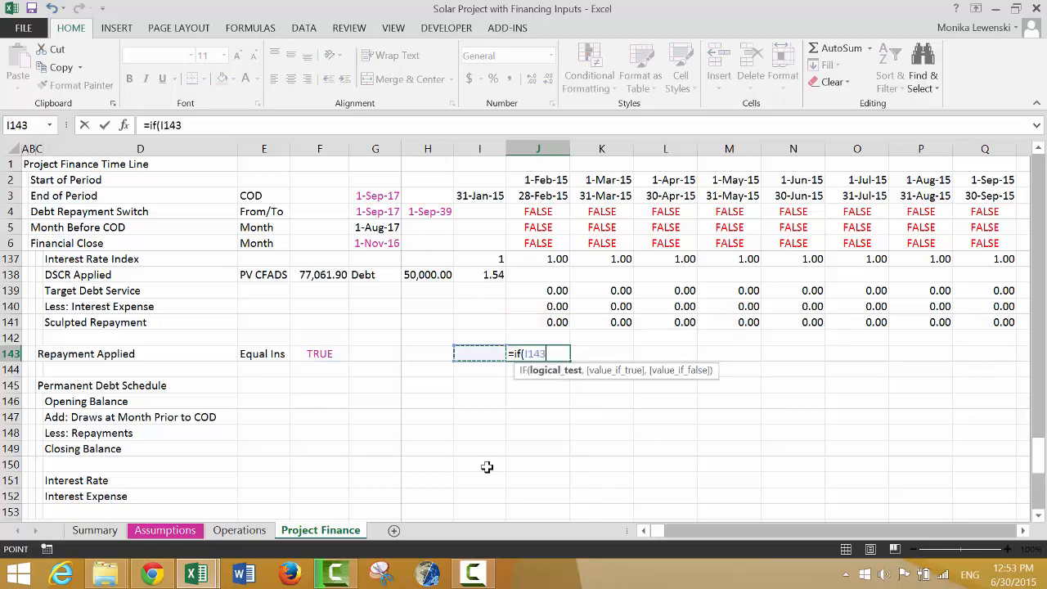
{"action": "key", "text": "F4"}
{"action": "type", "text": ","}
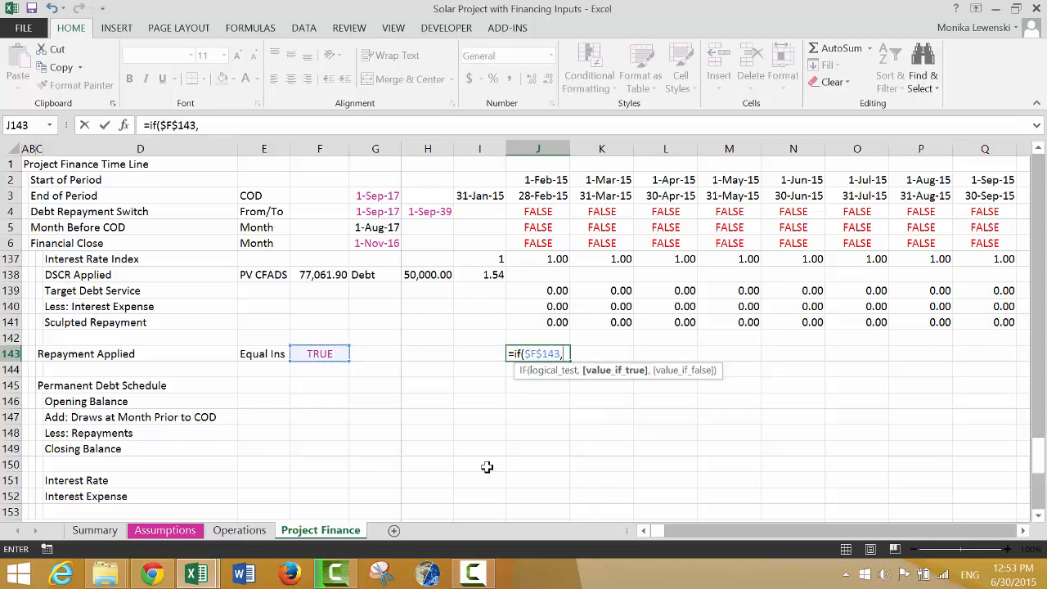
{"action": "key", "text": "Up"}
{"action": "key", "text": "Up"}
{"action": "key", "text": "Up"}
{"action": "key", "text": "Up"}
{"action": "key", "text": "Up"}
{"action": "key", "text": "Up"}
{"action": "key", "text": "Up"}
{"action": "key", "text": "Up"}
{"action": "key", "text": "Up"}
{"action": "key", "text": "Up"}
{"action": "key", "text": "Up"}
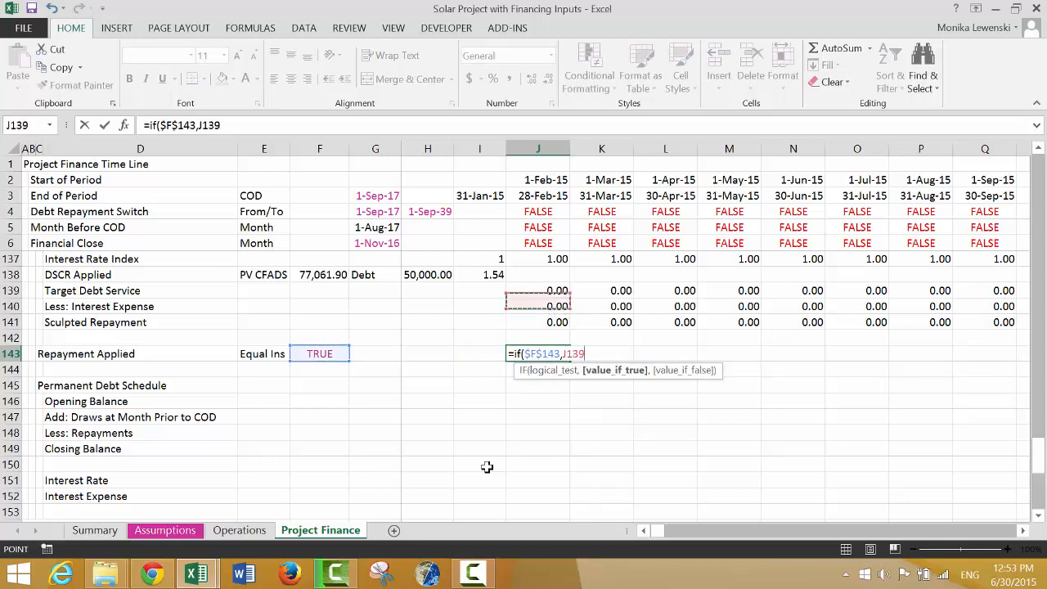
{"action": "key", "text": "Up"}
{"action": "key", "text": "Up"}
{"action": "key", "text": "Up"}
{"action": "key", "text": "Up"}
{"action": "key", "text": "Up"}
{"action": "key", "text": "Up"}
{"action": "key", "text": "Up"}
{"action": "key", "text": "Up"}
{"action": "key", "text": "Up"}
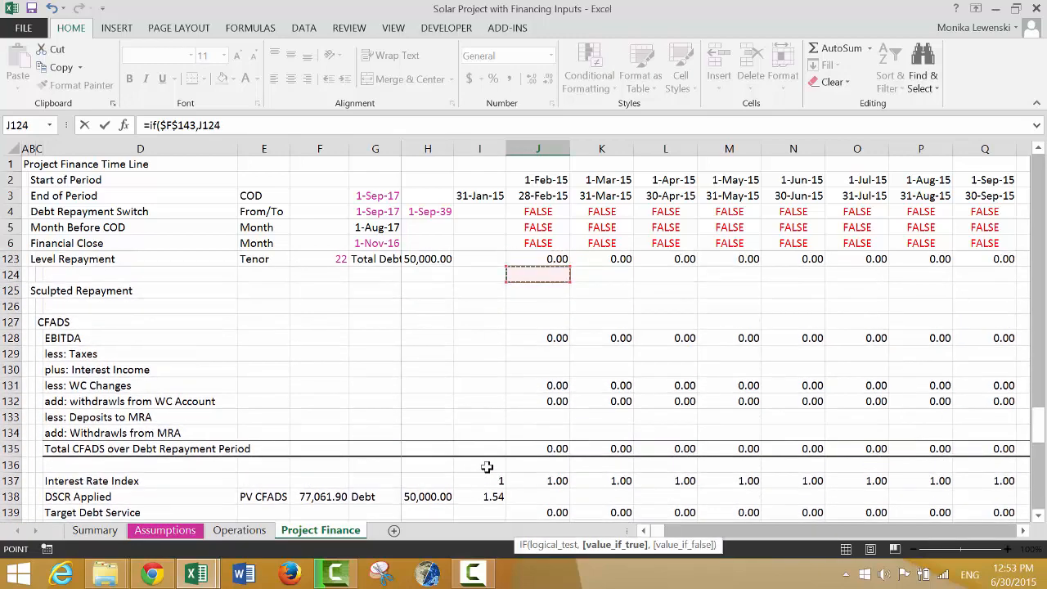
{"action": "type", "text": ","}
{"action": "key", "text": "Up"}
{"action": "key", "text": "Up"}
{"action": "key", "text": "Up"}
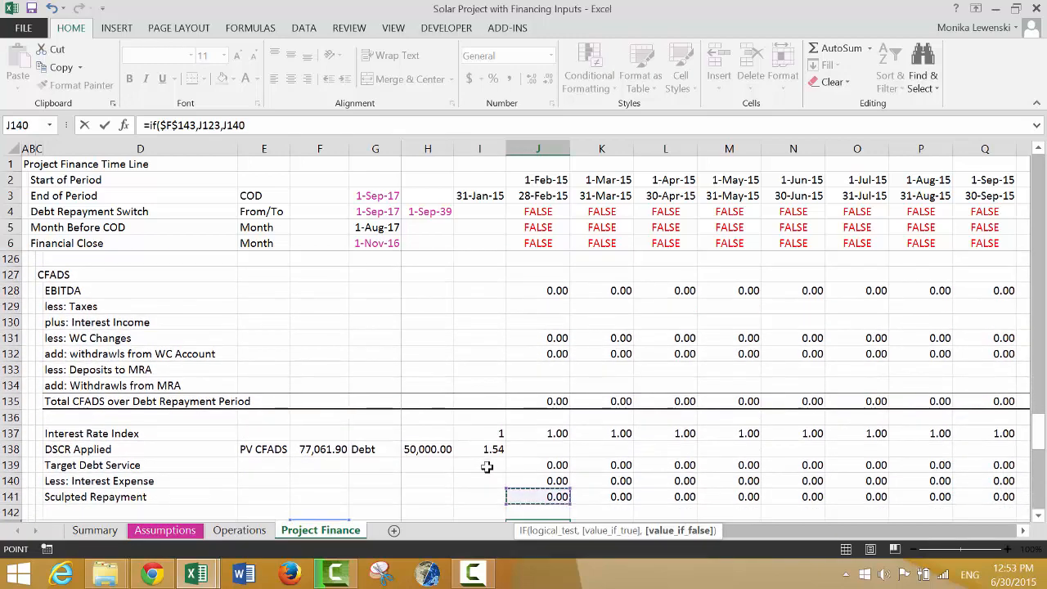
{"action": "key", "text": "Down"}
{"action": "key", "text": "Up"}
{"action": "key", "text": "ctrl+Return"}
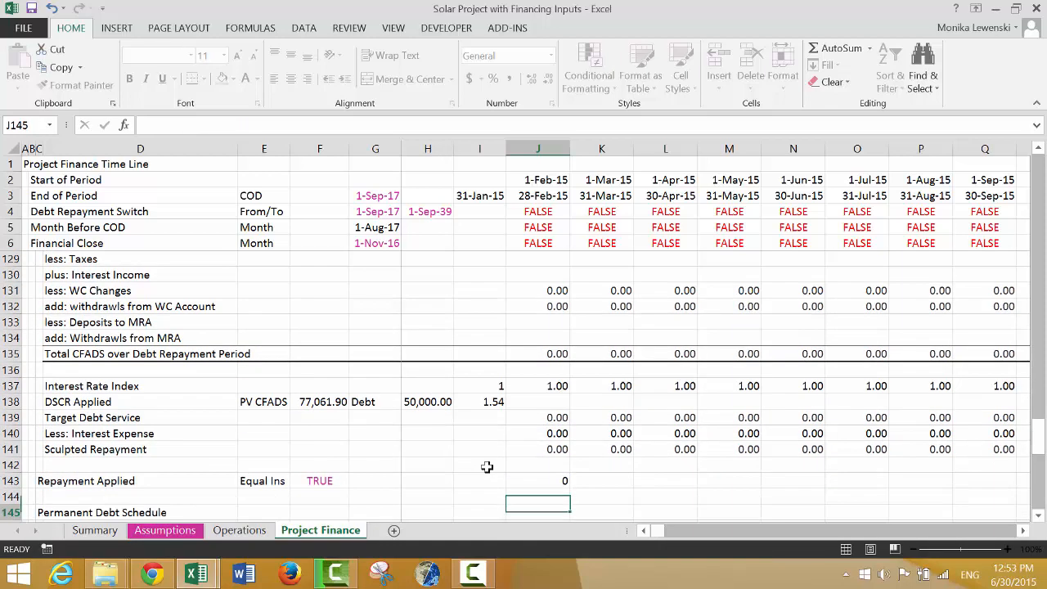
Step: Complete the Repayment Applied formula in J143 as =IF($F$143,J123,J141) and copy it across the timeline
{"action": "key", "text": "F2"}
{"action": "key", "text": "BackSpace"}
{"action": "key", "text": "BackSpace"}
{"action": "key", "text": "BackSpace"}
{"action": "key", "text": "BackSpace"}
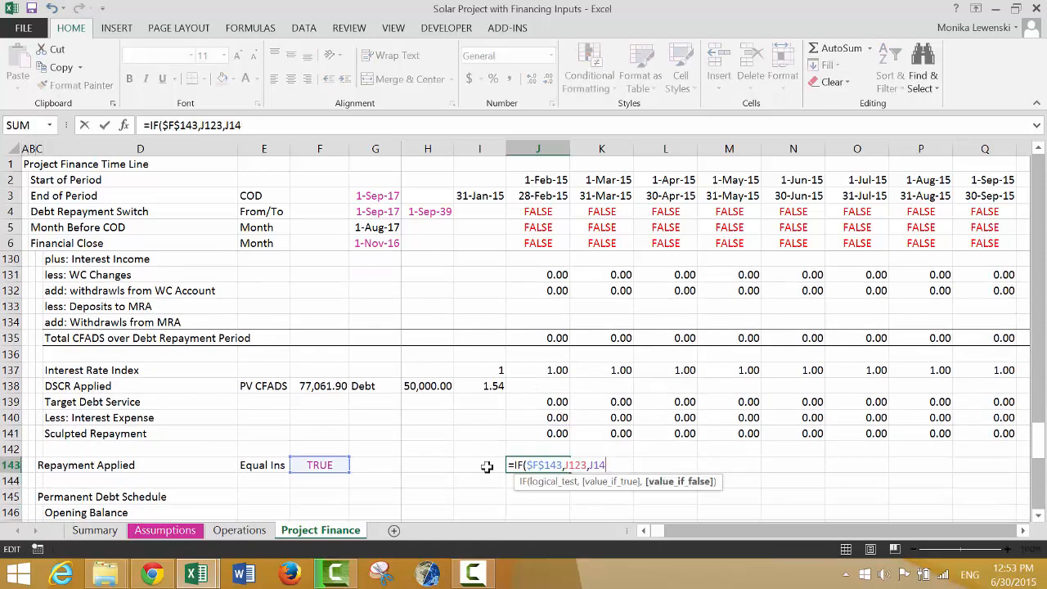
{"action": "left_click", "coordinate": [543, 437]}
{"action": "type", "text": ")"}
{"action": "key", "text": "ctrl+Return"}
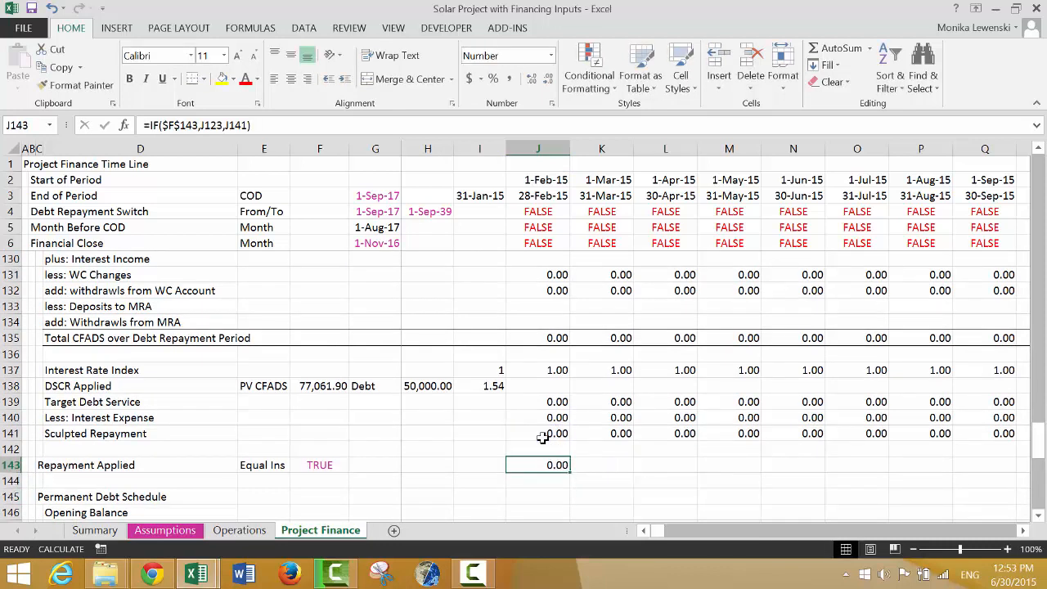
{"action": "key", "text": "ctrl+shift+Right"}
{"action": "key", "text": "ctrl+r"}
Step: Link the Opening Balance in J146 to the prior period's Closing Balance with =I149 and format it as a two-decimal number
{"action": "key", "text": "Down"}
{"action": "key", "text": "Down"}
{"action": "key", "text": "Down"}
{"action": "key", "text": "Down"}
{"action": "key", "text": "Down"}
{"action": "key", "text": "Down"}
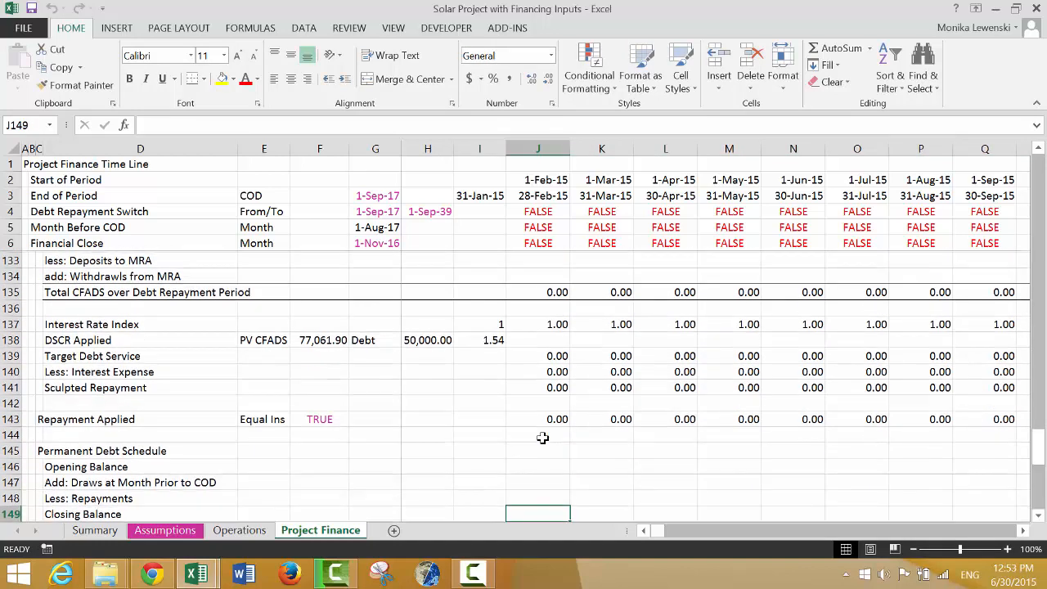
{"action": "key", "text": "Up"}
{"action": "key", "text": "Up"}
{"action": "key", "text": "Up"}
{"action": "type", "text": "="}
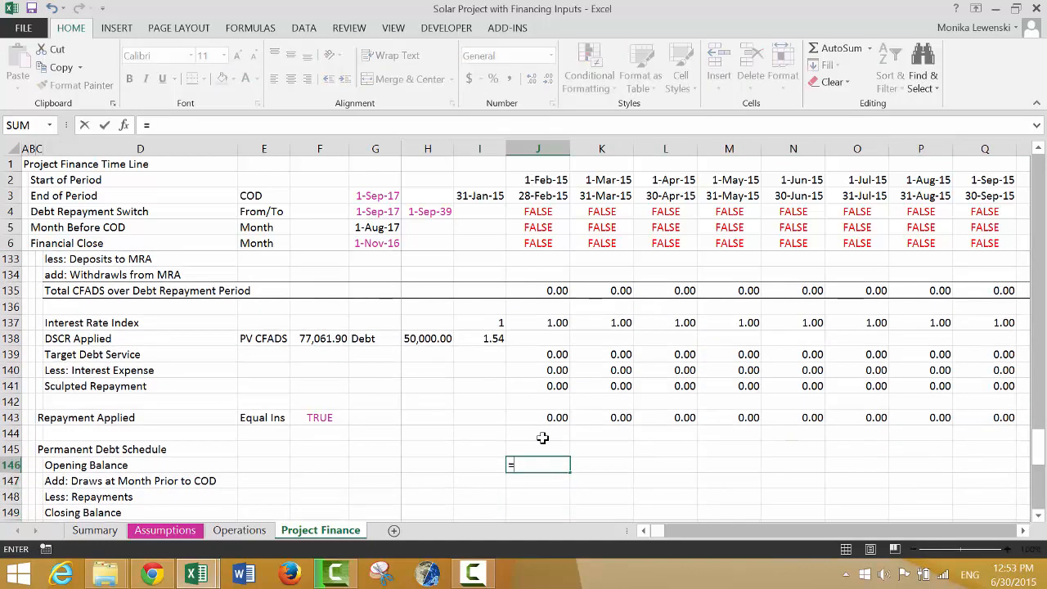
{"action": "key", "text": "Down"}
{"action": "key", "text": "Down"}
{"action": "key", "text": "Down"}
{"action": "key", "text": "Left"}
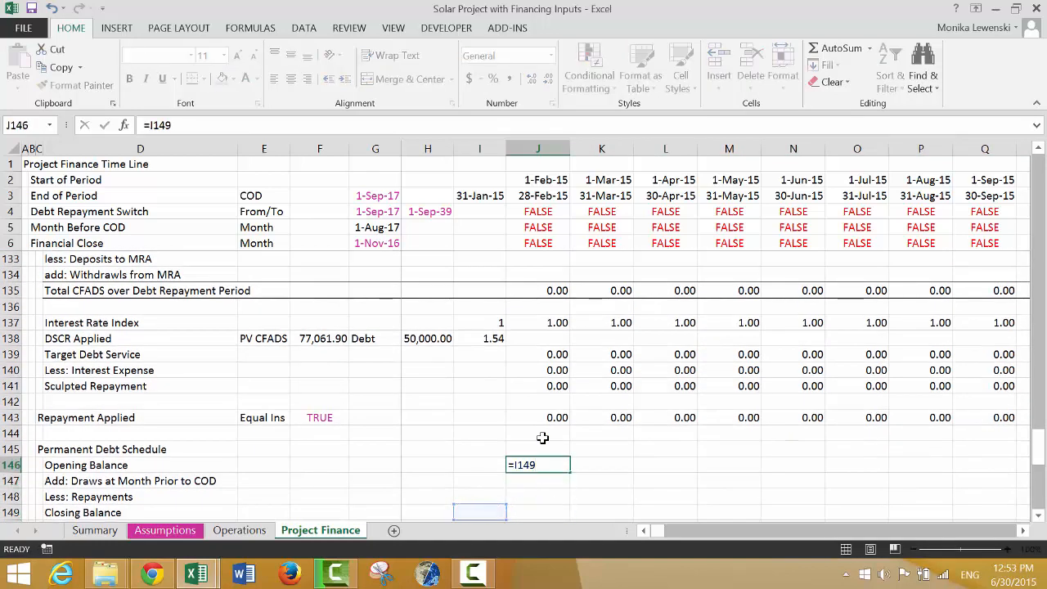
{"action": "key", "text": "Return"}
{"action": "key", "text": "Up"}
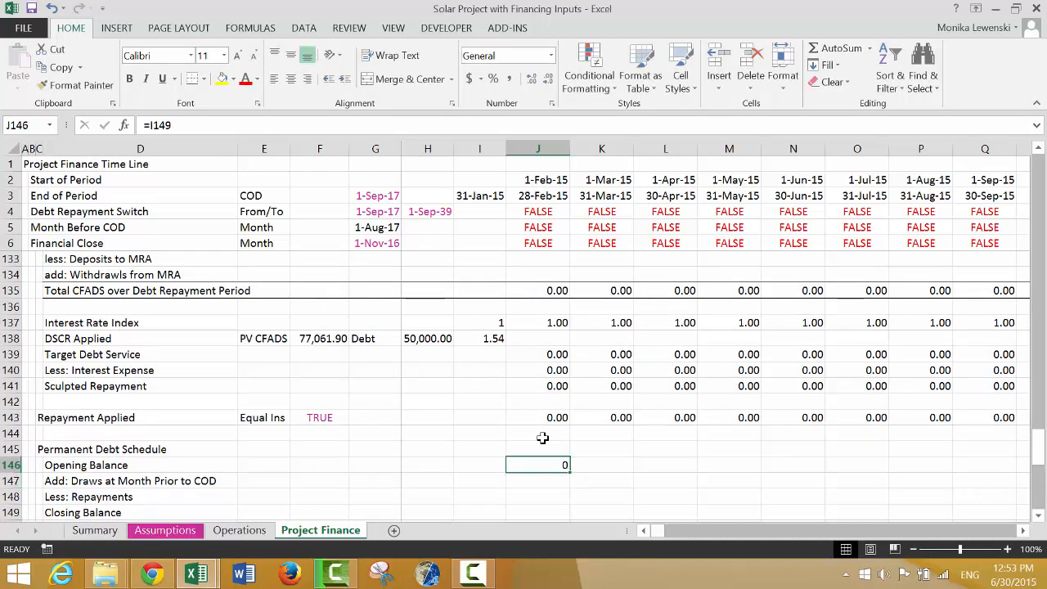
Step: Label E147 in the Draws at Month Prior to COD row as "Total Dbt"
{"action": "key", "text": "Down"}
{"action": "type", "text": "="}
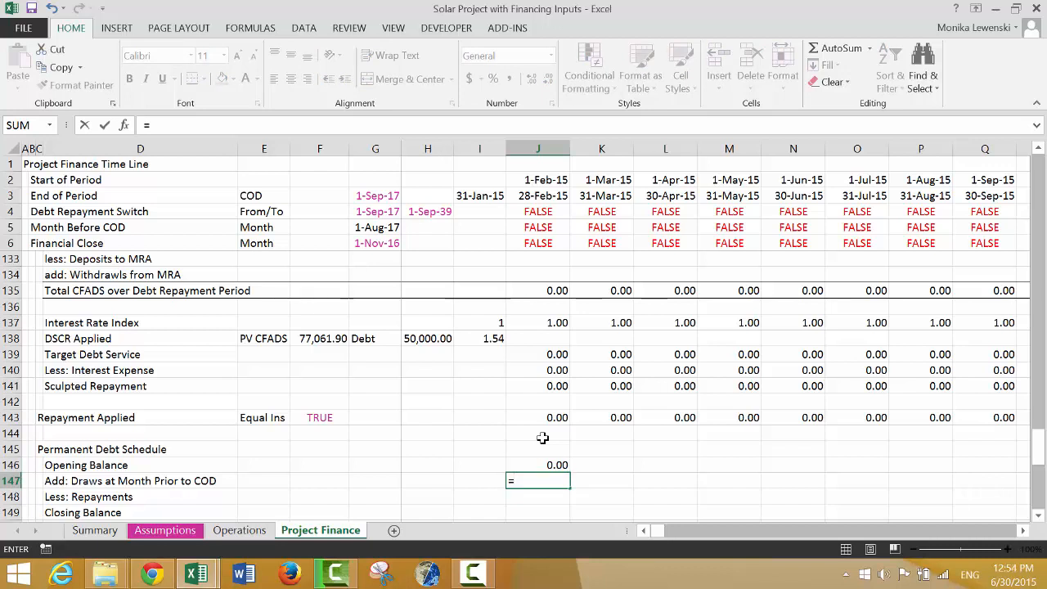
{"action": "key", "text": "Escape"}
{"action": "key", "text": "Left"}
{"action": "key", "text": "Left"}
{"action": "key", "text": "Left"}
{"action": "key", "text": "Left"}
{"action": "key", "text": "Left"}
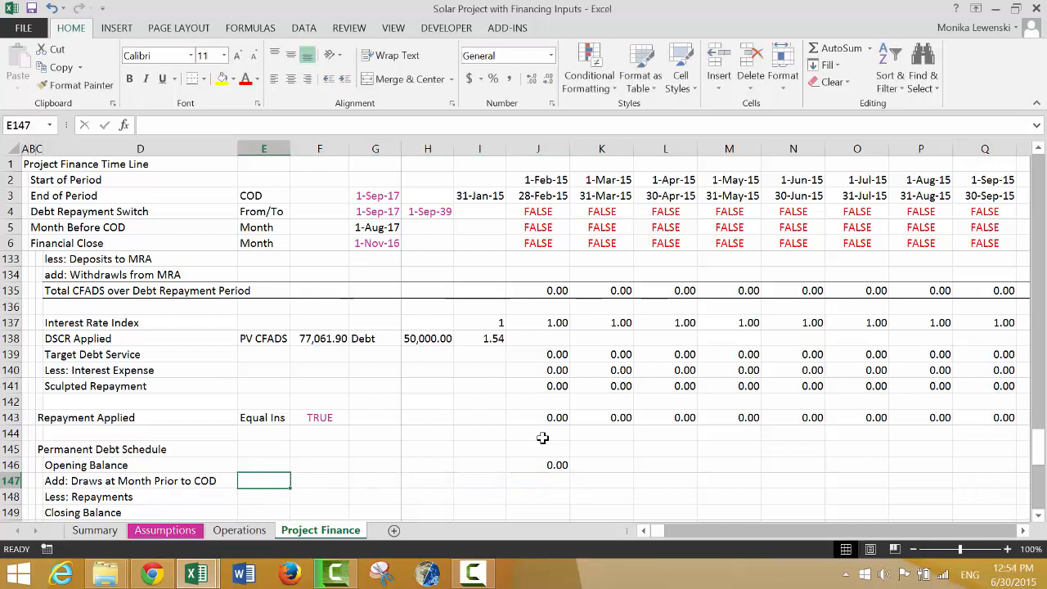
{"action": "type", "text": "De"}
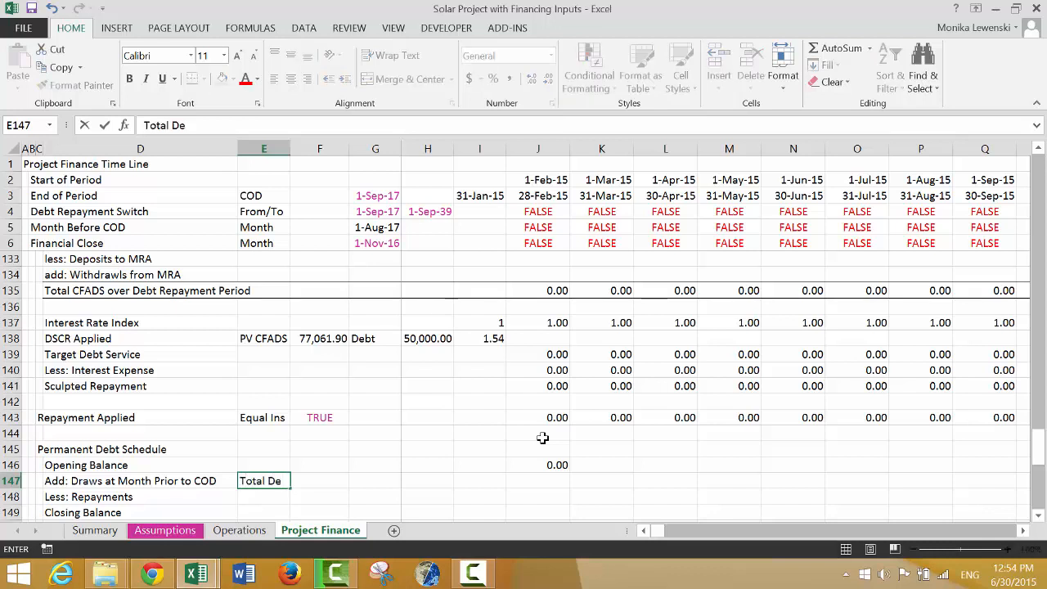
{"action": "key", "text": "BackSpace"}
{"action": "type", "text": "bt"}
{"action": "key", "text": "Return"}
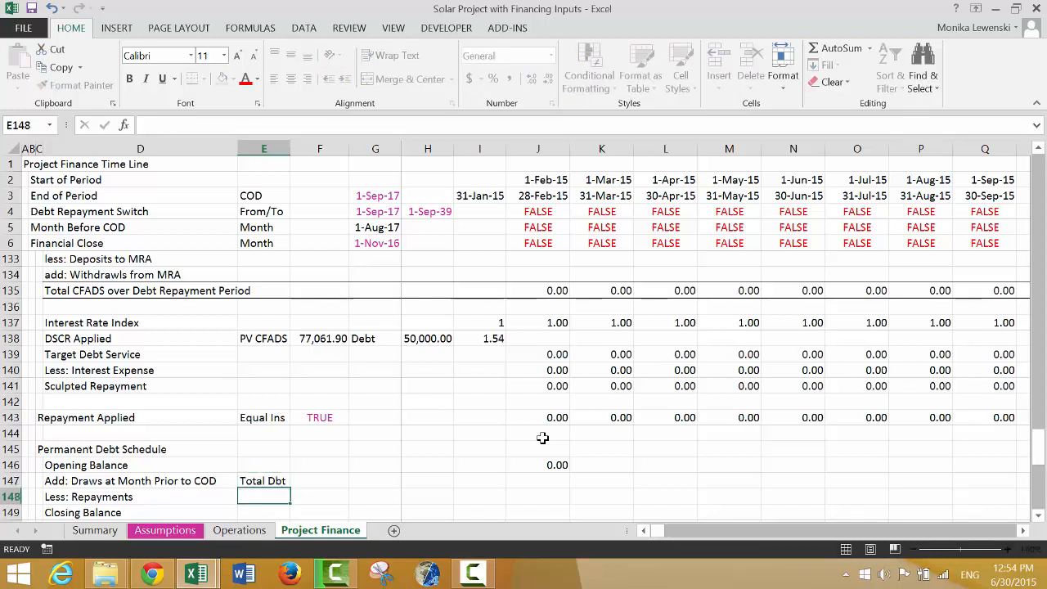
Step: Link F147 to Total Senior Debt F23 in the Sources of Funds
{"action": "key", "text": "Up"}
{"action": "key", "text": "Right"}
{"action": "type", "text": "="}
{"action": "key", "text": "Page_Up"}
{"action": "key", "text": "Page_Up"}
{"action": "key", "text": "Page_Up"}
{"action": "key", "text": "Page_Up"}
{"action": "key", "text": "Page_Up"}
{"action": "key", "text": "Page_Up"}
{"action": "key", "text": "Page_Up"}
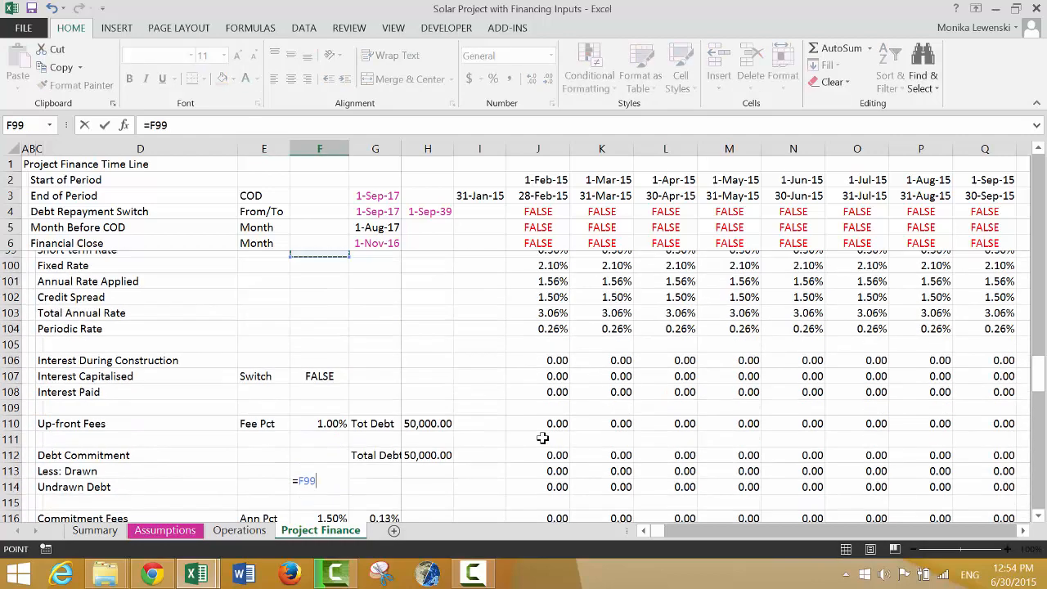
{"action": "key", "text": "Page_Up"}
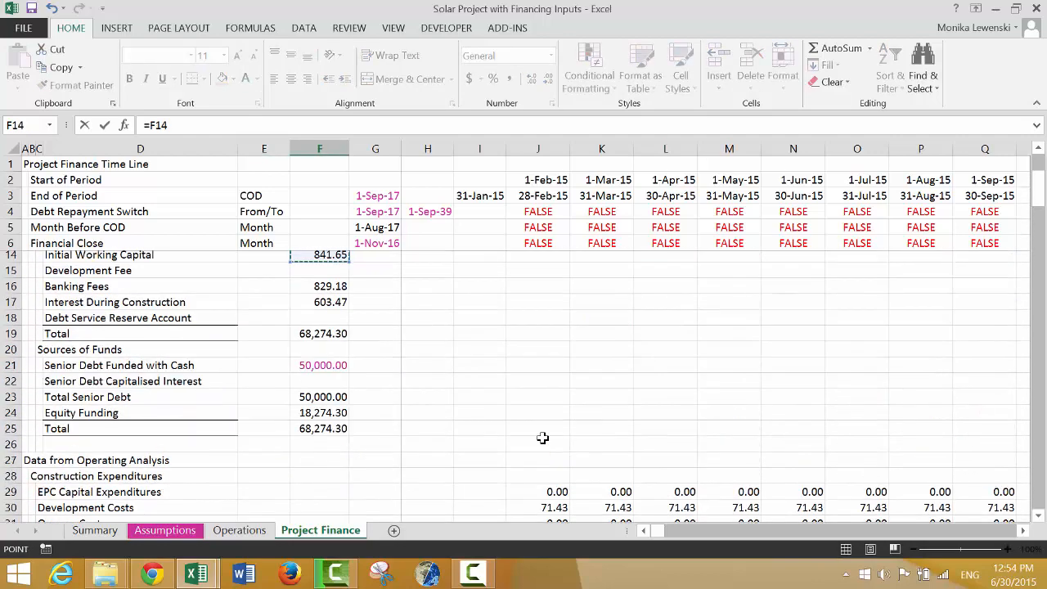
{"action": "key", "text": "Down"}
{"action": "key", "text": "Down"}
{"action": "key", "text": "Down"}
{"action": "key", "text": "Down"}
{"action": "key", "text": "Down"}
{"action": "key", "text": "Down"}
{"action": "key", "text": "Down"}
{"action": "key", "text": "Down"}
{"action": "key", "text": "Down"}
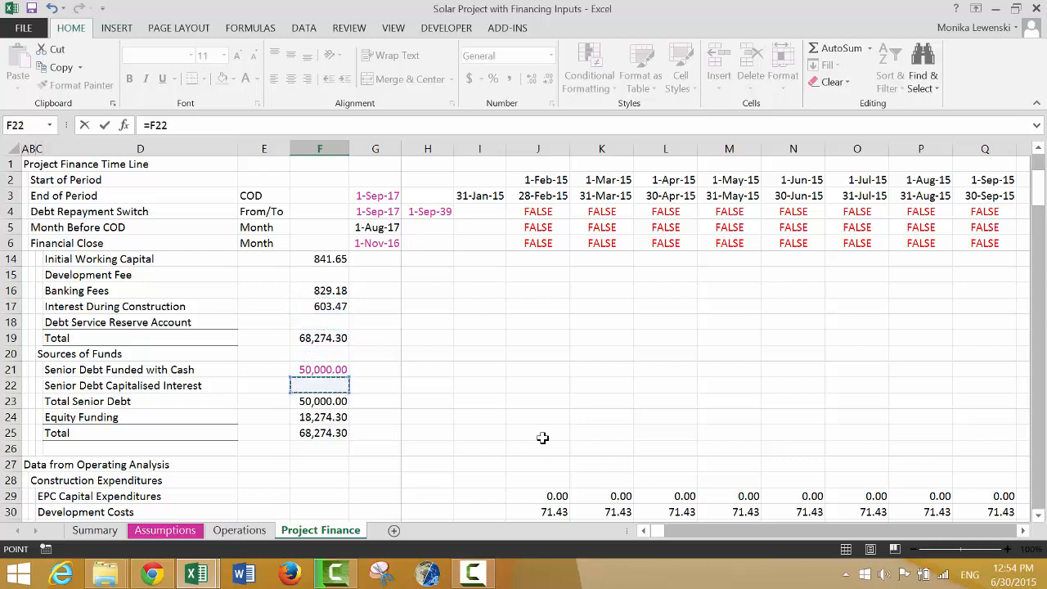
{"action": "key", "text": "Return"}
{"action": "key", "text": "Up"}
Step: Calculate the draws in J147 with =$F$147*J5, using the Month Before COD switch, and format the result as a two-decimal number
{"action": "key", "text": "Right"}
{"action": "key", "text": "Right"}
{"action": "key", "text": "Right"}
{"action": "key", "text": "Right"}
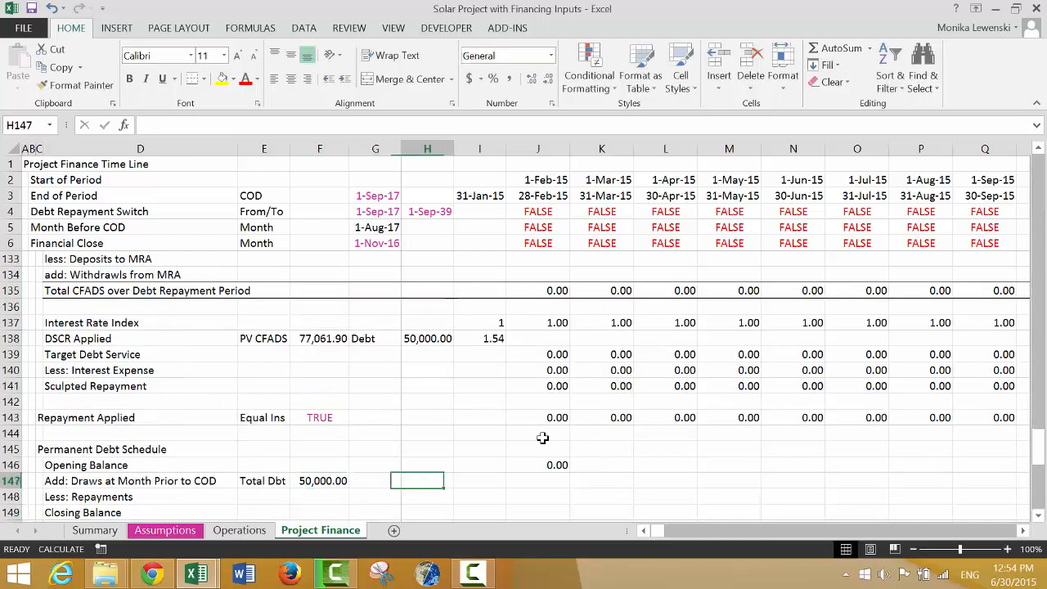
{"action": "type", "text": "="}
{"action": "key", "text": "Left"}
{"action": "key", "text": "Left"}
{"action": "key", "text": "Left"}
{"action": "key", "text": "Left"}
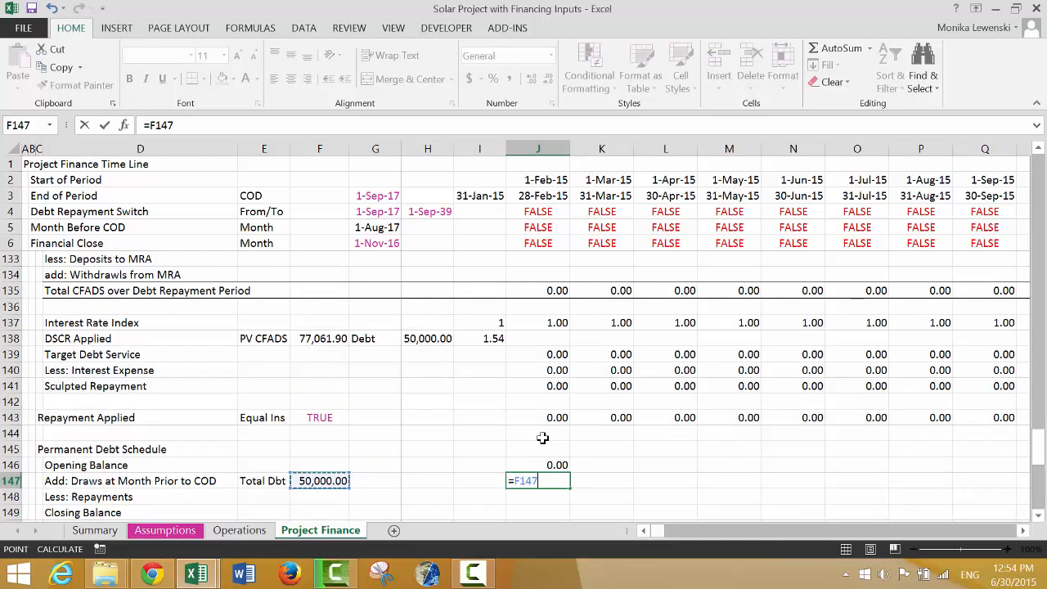
{"action": "key", "text": "F4"}
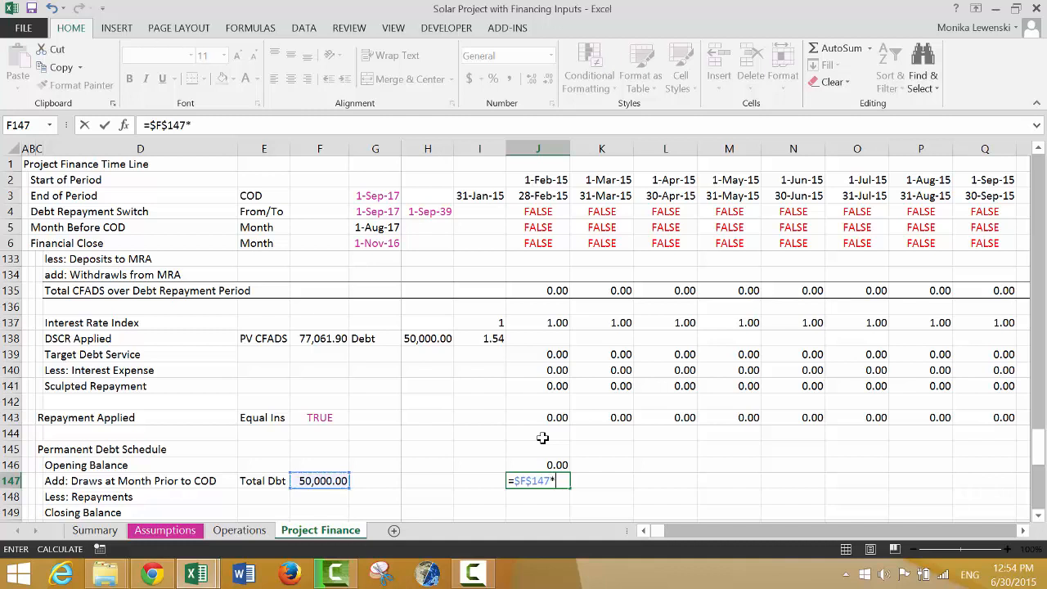
{"action": "left_click", "coordinate": [533, 225]}
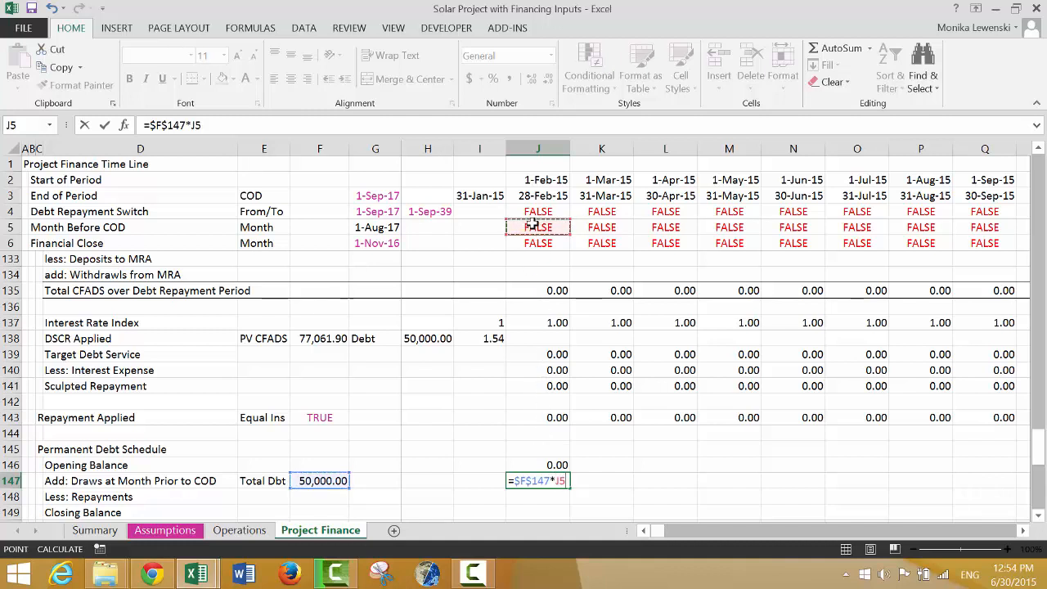
{"action": "key", "text": "Return"}
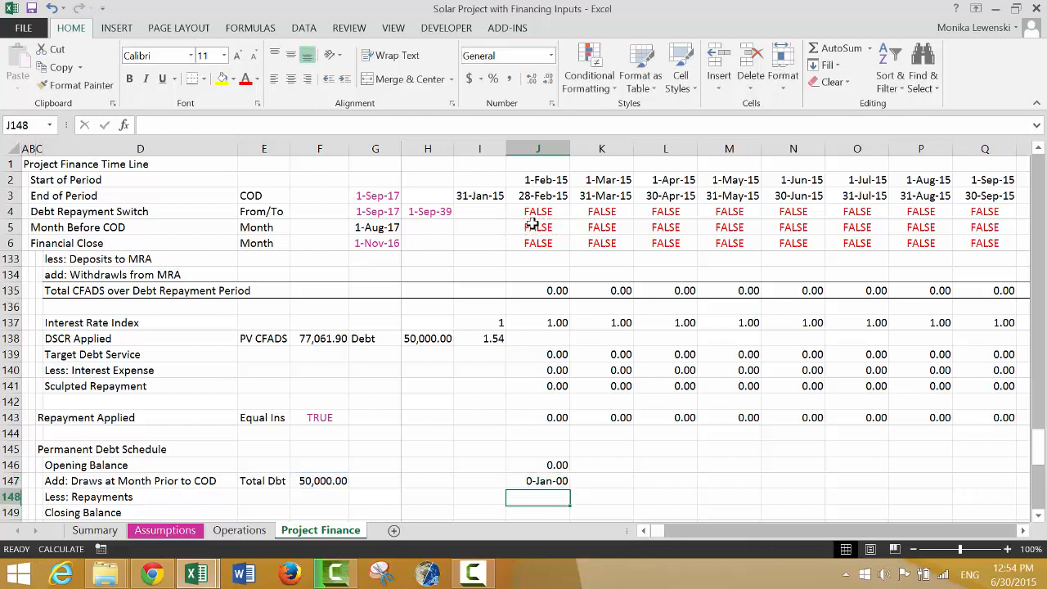
{"action": "key", "text": "Up"}
{"action": "key", "text": "Down"}
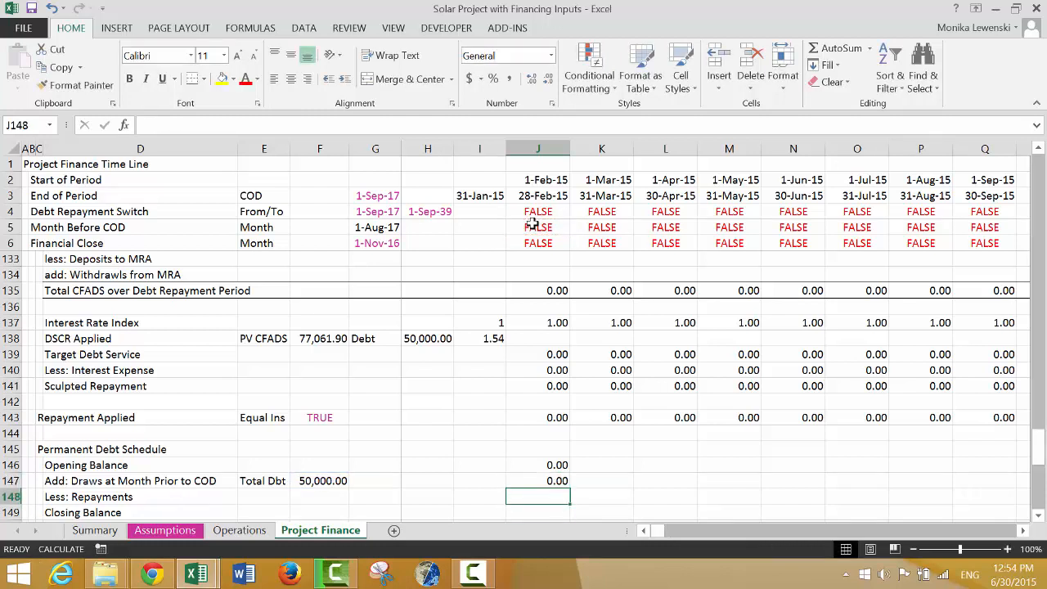
Step: Link Less: Repayments in J148 to Repayment Applied with =J143
{"action": "type", "text": "="}
{"action": "key", "text": "Up"}
{"action": "key", "text": "Up"}
{"action": "key", "text": "Up"}
{"action": "key", "text": "Up"}
{"action": "key", "text": "Up"}
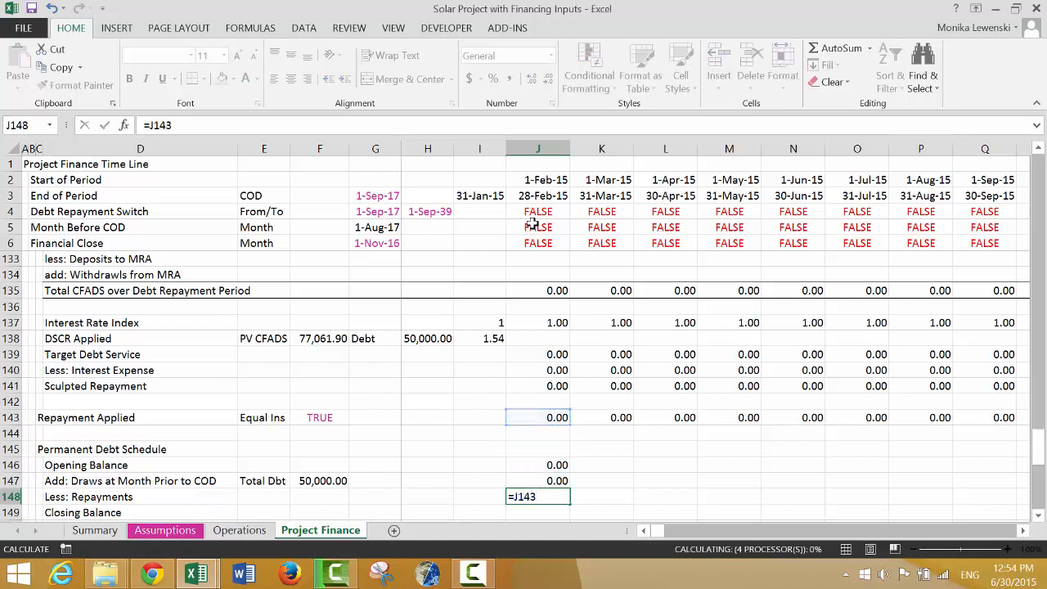
{"action": "key", "text": "Return"}
Step: Calculate the Closing Balance in J149 as Opening Balance J146 plus draws J147 less repayments J148
{"action": "type", "text": "="}
{"action": "key", "text": "Up"}
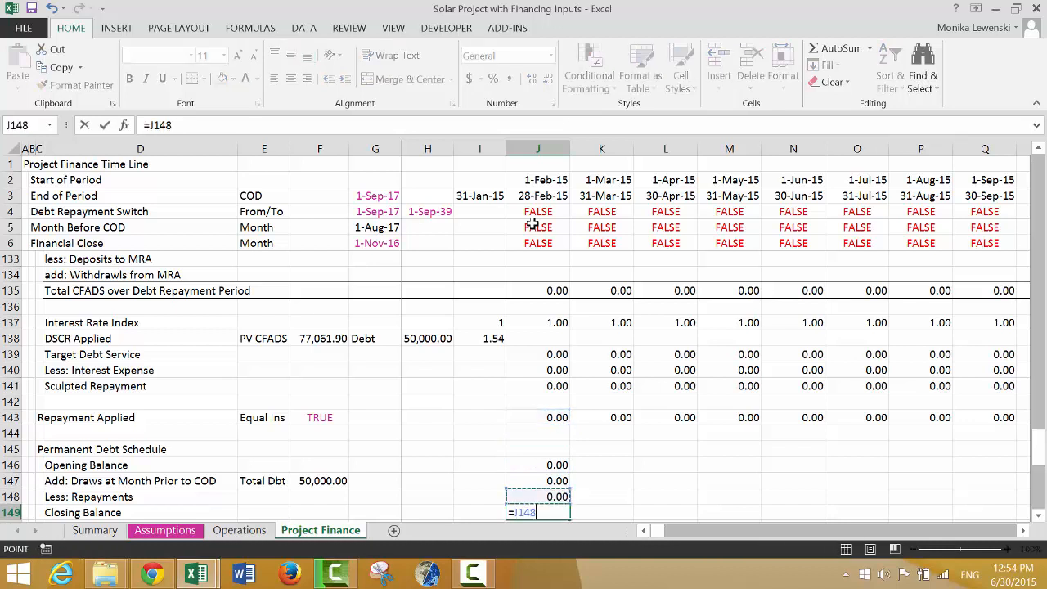
{"action": "key", "text": "Up"}
{"action": "key", "text": "Up"}
{"action": "type", "text": "+"}
{"action": "key", "text": "Up"}
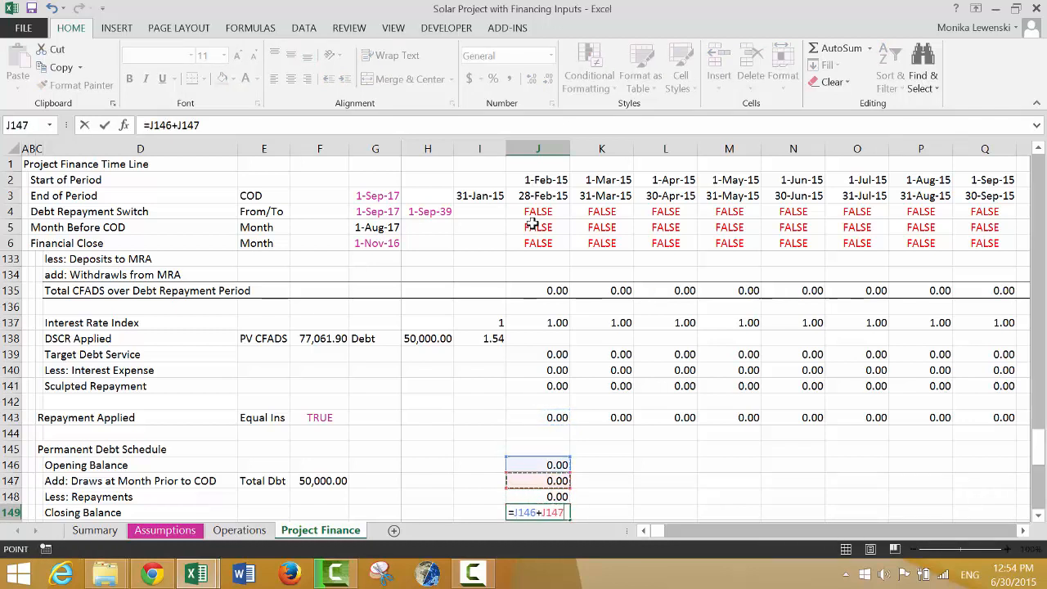
{"action": "key", "text": "Up"}
{"action": "key", "text": "Return"}
Step: Link the Interest Rate in J151 to the Periodic Rate row with =J104
{"action": "key", "text": "Down"}
{"action": "key", "text": "Down"}
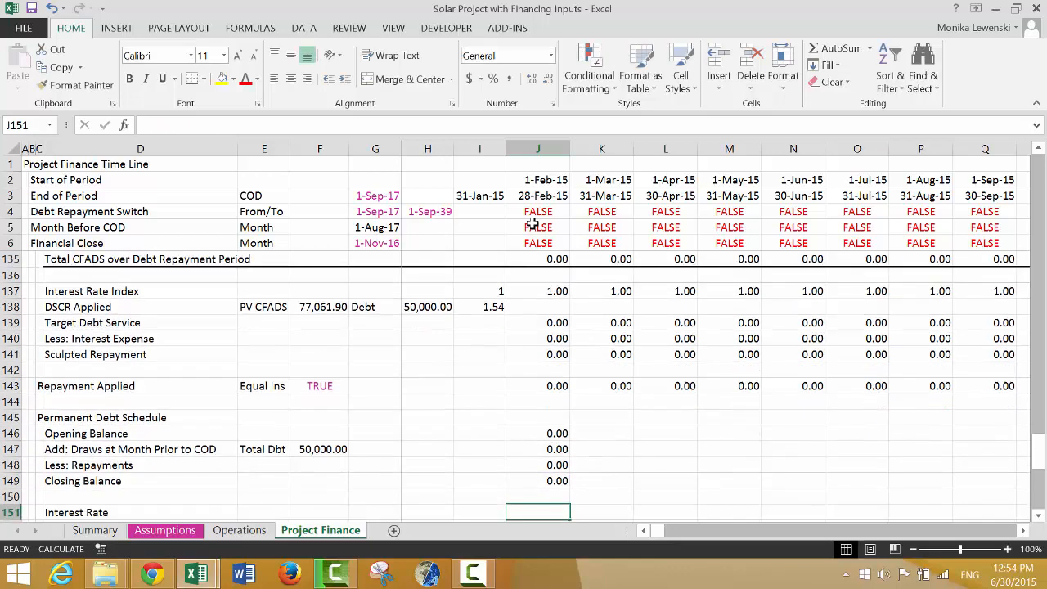
{"action": "key", "text": "Up"}
{"action": "type", "text": "="}
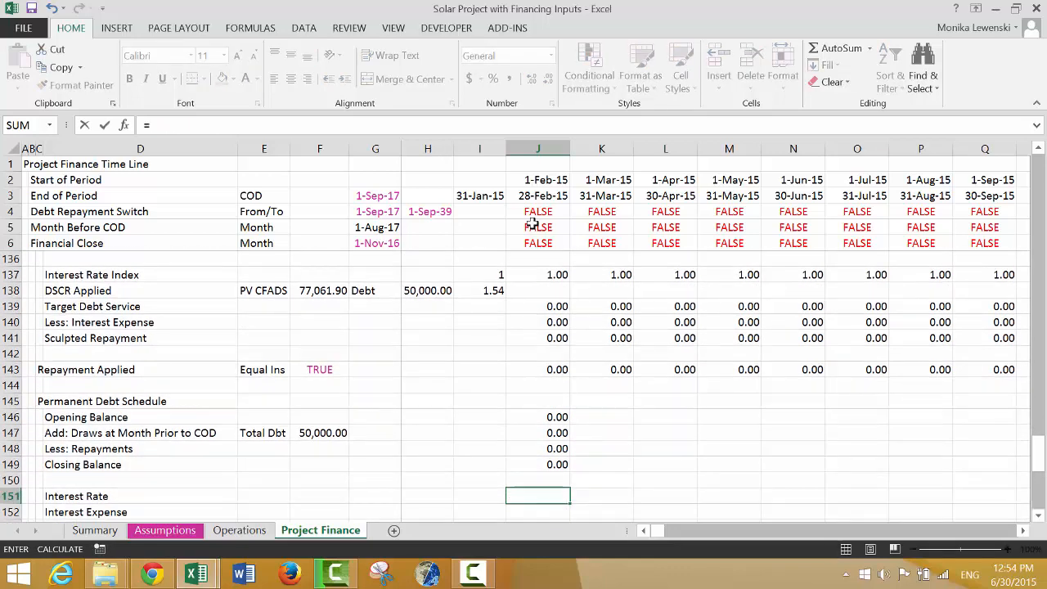
{"action": "key", "text": "Page_Up"}
{"action": "key", "text": "Up"}
{"action": "key", "text": "Up"}
{"action": "key", "text": "Up"}
{"action": "key", "text": "Up"}
{"action": "key", "text": "Up"}
{"action": "key", "text": "Up"}
{"action": "key", "text": "Up"}
{"action": "key", "text": "Up"}
{"action": "key", "text": "Up"}
{"action": "key", "text": "Up"}
{"action": "key", "text": "Up"}
{"action": "key", "text": "Up"}
{"action": "key", "text": "Up"}
{"action": "key", "text": "Up"}
{"action": "key", "text": "Up"}
{"action": "key", "text": "Up"}
{"action": "key", "text": "Up"}
{"action": "key", "text": "Up"}
{"action": "key", "text": "Up"}
{"action": "key", "text": "Up"}
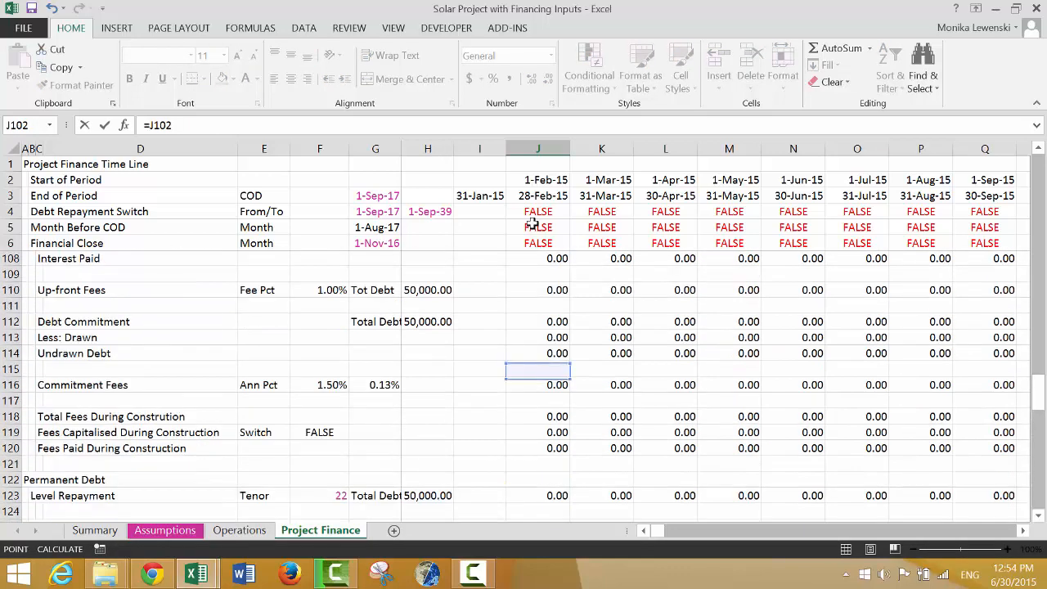
{"action": "key", "text": "Down"}
{"action": "key", "text": "Down"}
{"action": "key", "text": "Return"}
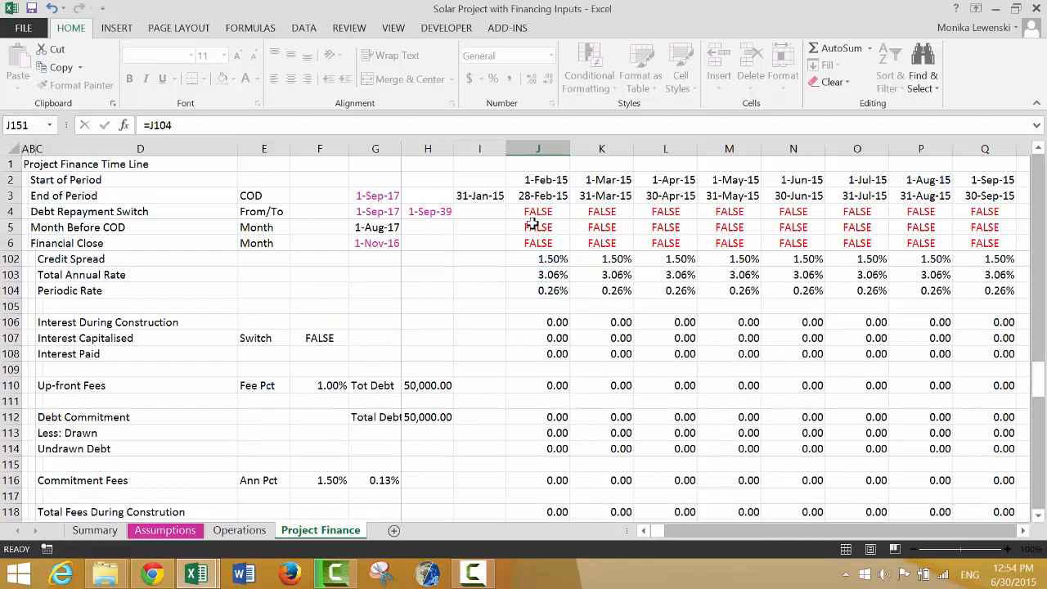
Step: Calculate Interest Expense in J152 with =J151*J146
{"action": "type", "text": "="}
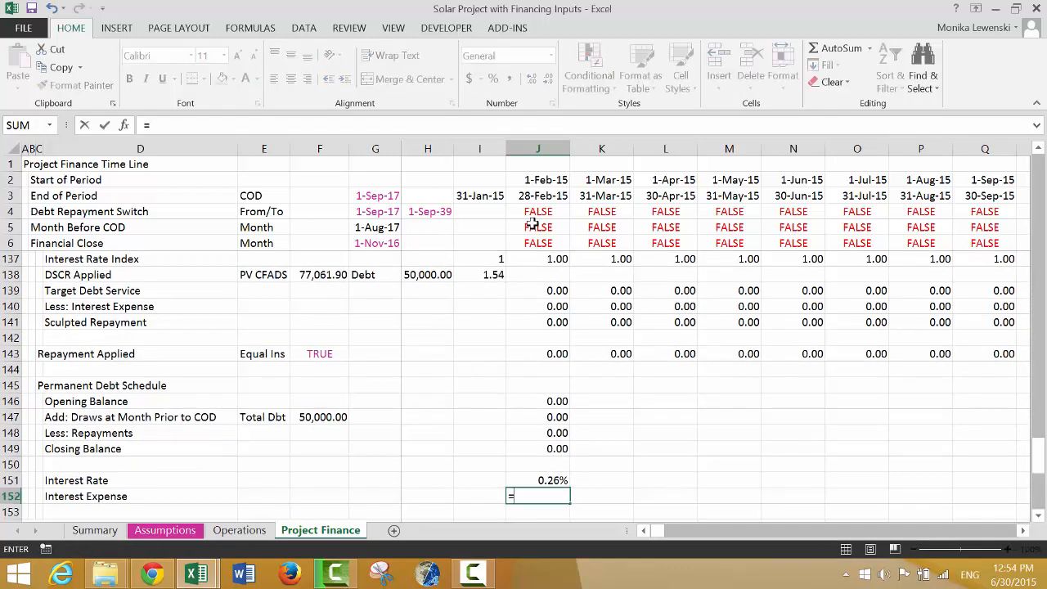
{"action": "type", "text": "J151*"}
{"action": "key", "text": "Up"}
{"action": "key", "text": "Up"}
{"action": "key", "text": "Up"}
{"action": "key", "text": "Up"}
{"action": "key", "text": "Up"}
{"action": "key", "text": "Up"}
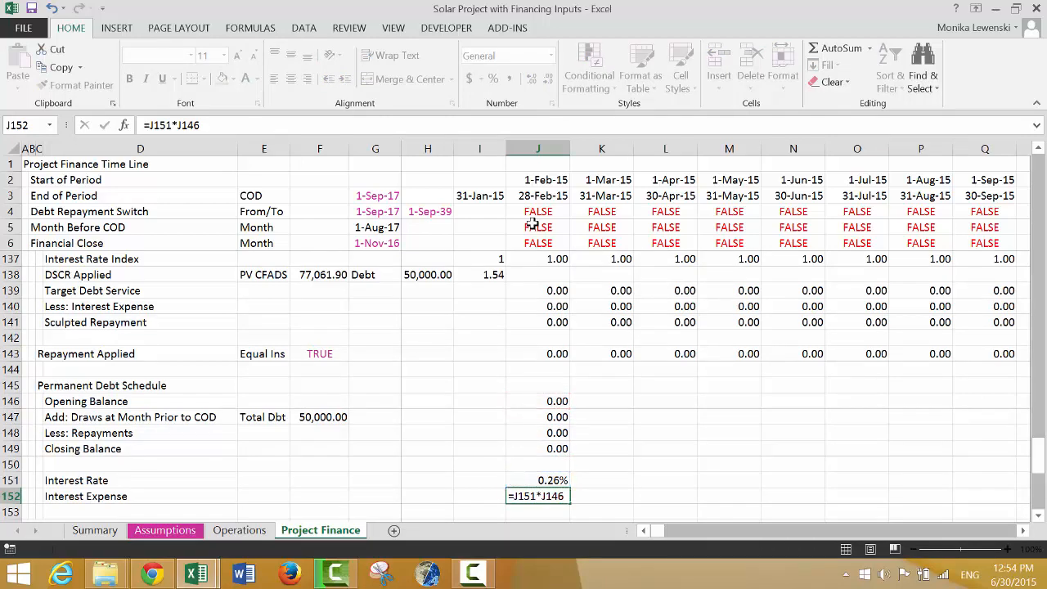
{"action": "key", "text": "Return"}
Step: Copy the Permanent Debt Schedule formulas in J146:J152 across the timeline
{"action": "key", "text": "Up"}
{"action": "key", "text": "Up"}
{"action": "key", "text": "Up"}
{"action": "key", "text": "Up"}
{"action": "key", "text": "Up"}
{"action": "key", "text": "Up"}
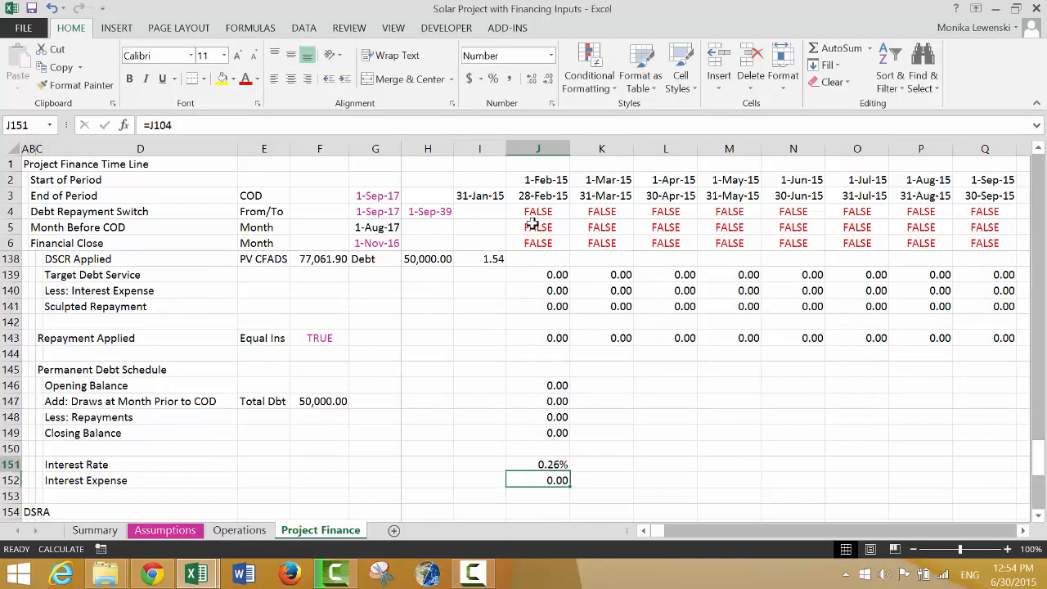
{"action": "key", "text": "shift+Up"}
{"action": "key", "text": "shift+Down"}
{"action": "key", "text": "shift+Down"}
{"action": "key", "text": "shift+Down"}
{"action": "key", "text": "shift+Down"}
{"action": "key", "text": "shift+Down"}
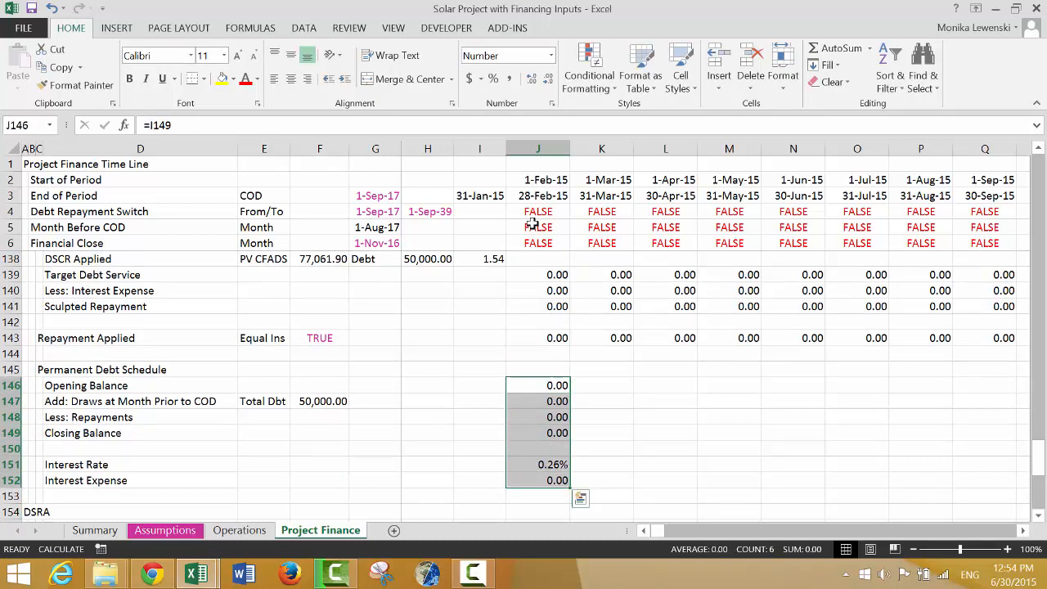
{"action": "key", "text": "ctrl+shift+r"}
{"action": "key", "text": "Left"}
{"action": "key", "text": "Down"}
{"action": "key", "text": "Right"}
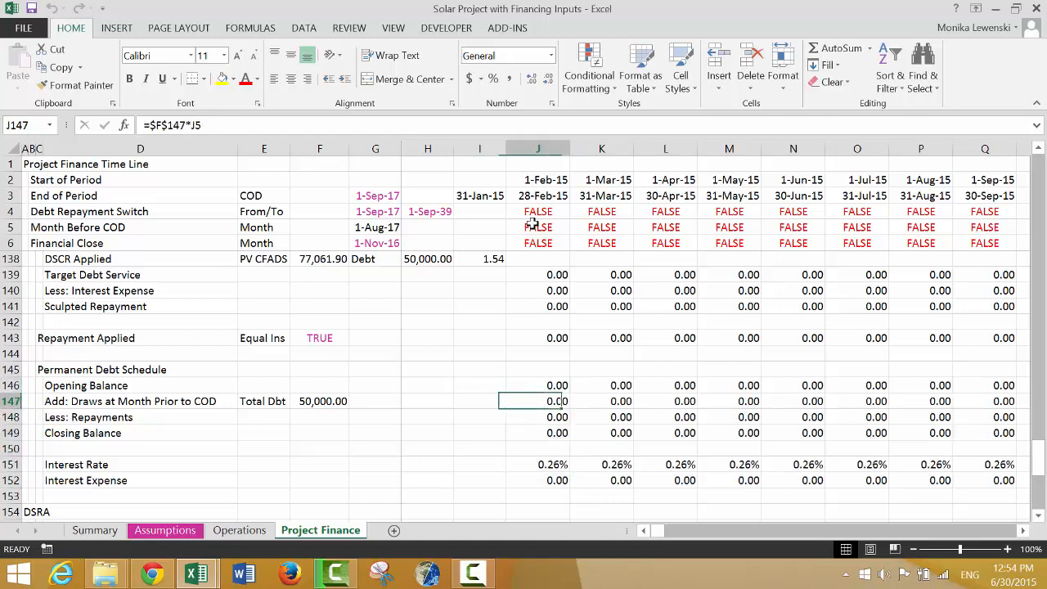
Step: Examine the Permanent Debt Schedule across the timeline, checking draws, repayments, balances and interest from before COD through the end of the repayment period
{"action": "key", "text": "Right"}
{"action": "key", "text": "Right"}
{"action": "key", "text": "Right"}
{"action": "key", "text": "Right"}
{"action": "key", "text": "Right"}
{"action": "key", "text": "Right"}
{"action": "key", "text": "Right"}
{"action": "key", "text": "Right"}
{"action": "key", "text": "Right"}
{"action": "key", "text": "Right"}
{"action": "key", "text": "Right"}
{"action": "key", "text": "Right"}
{"action": "key", "text": "Right"}
{"action": "key", "text": "Right"}
{"action": "key", "text": "Right"}
{"action": "key", "text": "Right"}
{"action": "key", "text": "Right"}
{"action": "key", "text": "Right"}
{"action": "key", "text": "Right"}
{"action": "key", "text": "Right"}
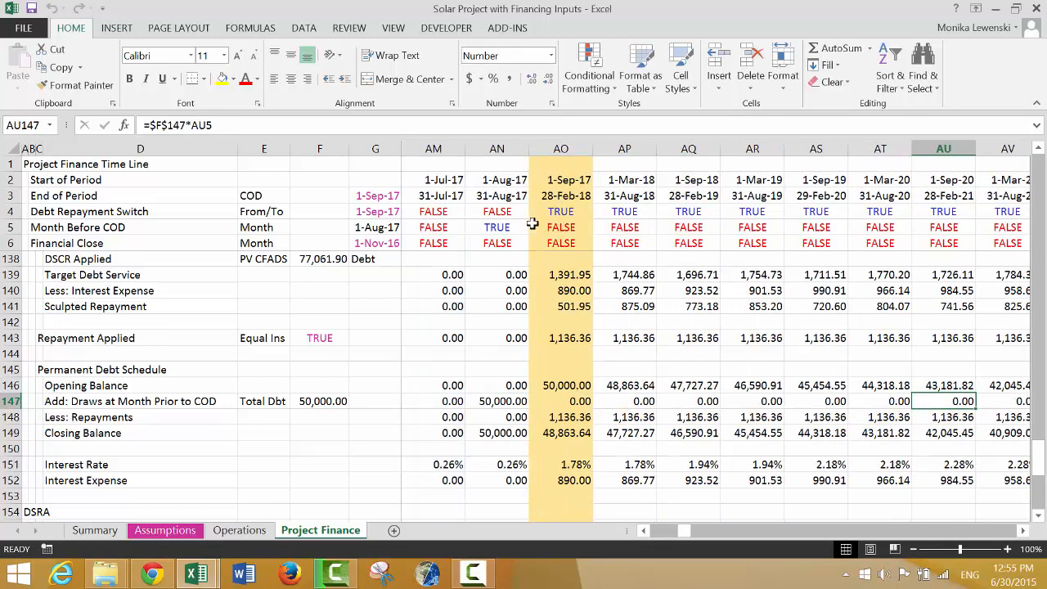
{"action": "key", "text": "Right"}
{"action": "key", "text": "Right"}
{"action": "key", "text": "Right"}
{"action": "key", "text": "Right"}
{"action": "key", "text": "Right"}
{"action": "key", "text": "Right"}
{"action": "key", "text": "Right"}
{"action": "key", "text": "Right"}
{"action": "key", "text": "Right"}
{"action": "key", "text": "Right"}
{"action": "key", "text": "Right"}
{"action": "key", "text": "Right"}
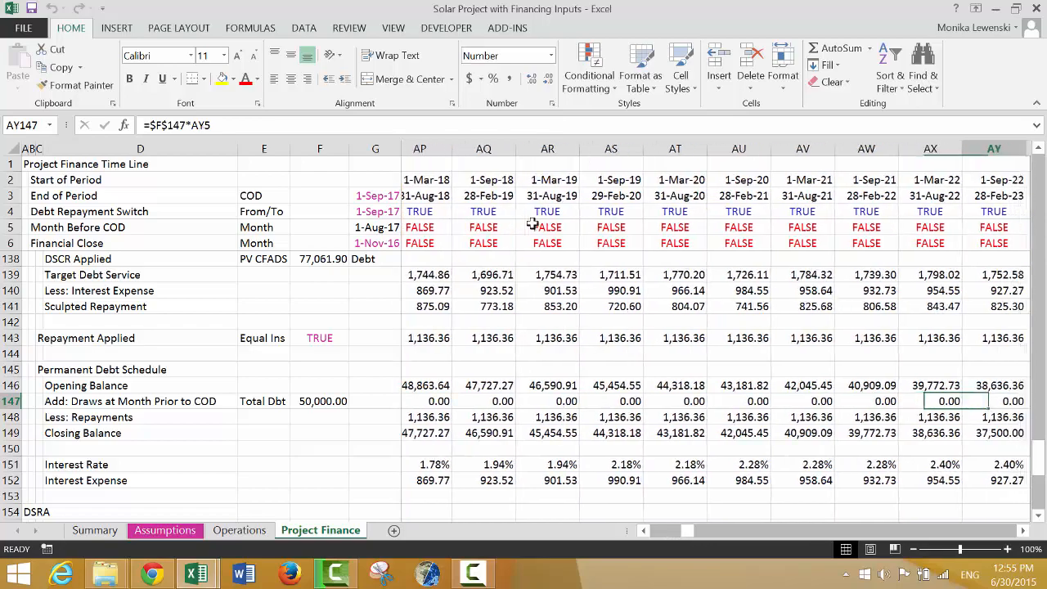
{"action": "key", "text": "Right"}
{"action": "key", "text": "Right"}
{"action": "key", "text": "Right"}
{"action": "key", "text": "Right"}
{"action": "key", "text": "Right"}
{"action": "key", "text": "Right"}
{"action": "key", "text": "Right"}
{"action": "key", "text": "Right"}
{"action": "key", "text": "Right"}
{"action": "key", "text": "Right"}
{"action": "key", "text": "Right"}
{"action": "key", "text": "Right"}
{"action": "key", "text": "Right"}
{"action": "key", "text": "Right"}
{"action": "key", "text": "Right"}
{"action": "key", "text": "Right"}
{"action": "key", "text": "Right"}
{"action": "key", "text": "Right"}
{"action": "key", "text": "Right"}
{"action": "key", "text": "Right"}
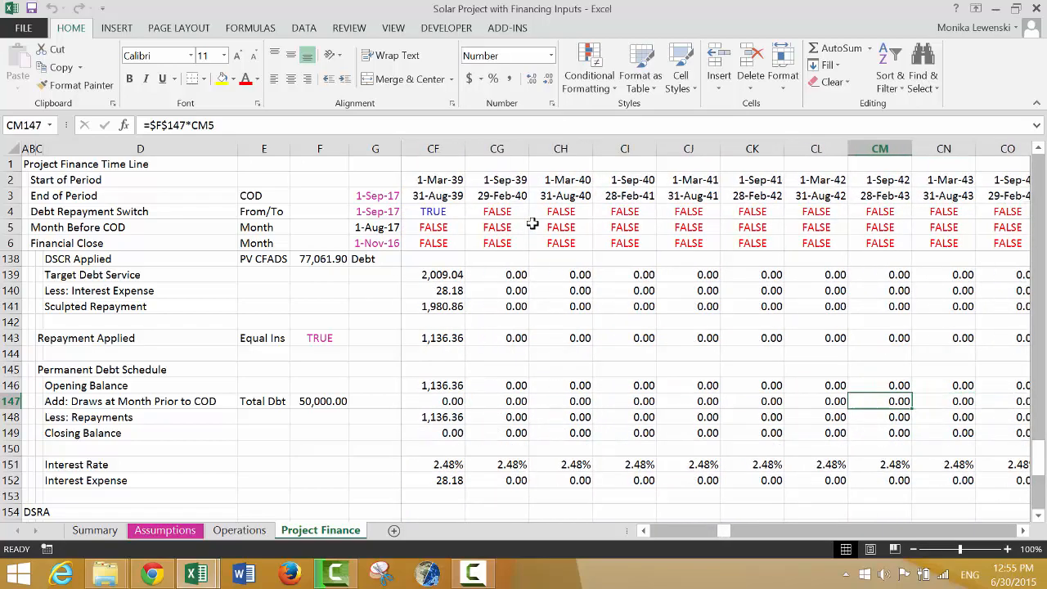
{"action": "key", "text": "Left"}
{"action": "key", "text": "Left"}
{"action": "key", "text": "Left"}
{"action": "key", "text": "Left"}
{"action": "key", "text": "Left"}
{"action": "key", "text": "Left"}
{"action": "key", "text": "Left"}
{"action": "key", "text": "Left"}
{"action": "key", "text": "Left"}
{"action": "key", "text": "Left"}
{"action": "key", "text": "Left"}
{"action": "key", "text": "Left"}
{"action": "key", "text": "Left"}
{"action": "key", "text": "Left"}
{"action": "key", "text": "Left"}
{"action": "key", "text": "Left"}
{"action": "key", "text": "Left"}
{"action": "key", "text": "Left"}
{"action": "key", "text": "Left"}
{"action": "key", "text": "Left"}
{"action": "key", "text": "Left"}
{"action": "key", "text": "Left"}
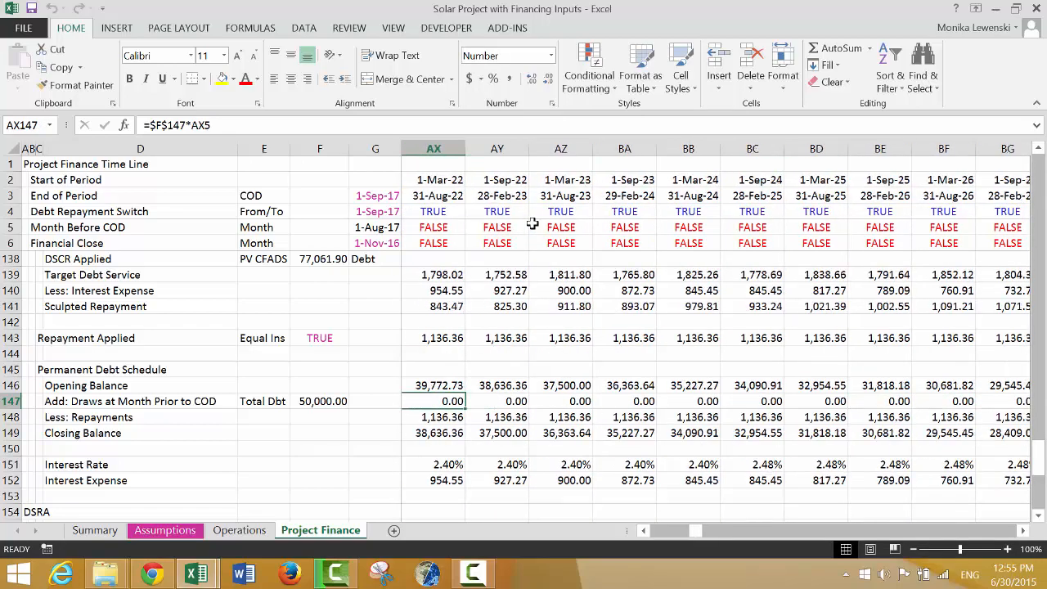
{"action": "key", "text": "Left"}
{"action": "key", "text": "Left"}
{"action": "key", "text": "Left"}
{"action": "key", "text": "Left"}
{"action": "key", "text": "Left"}
{"action": "key", "text": "Left"}
{"action": "key", "text": "Left"}
{"action": "key", "text": "Left"}
{"action": "key", "text": "Left"}
{"action": "key", "text": "Left"}
{"action": "key", "text": "Left"}
{"action": "key", "text": "Left"}
{"action": "key", "text": "Left"}
{"action": "key", "text": "Left"}
{"action": "key", "text": "Left"}
{"action": "key", "text": "Left"}
{"action": "key", "text": "Left"}
{"action": "key", "text": "Left"}
{"action": "key", "text": "Left"}
{"action": "key", "text": "Left"}
Step: Look over the section headings below the Permanent Debt Schedule, from DSRA down to the DSCR output
{"action": "key", "text": "Down"}
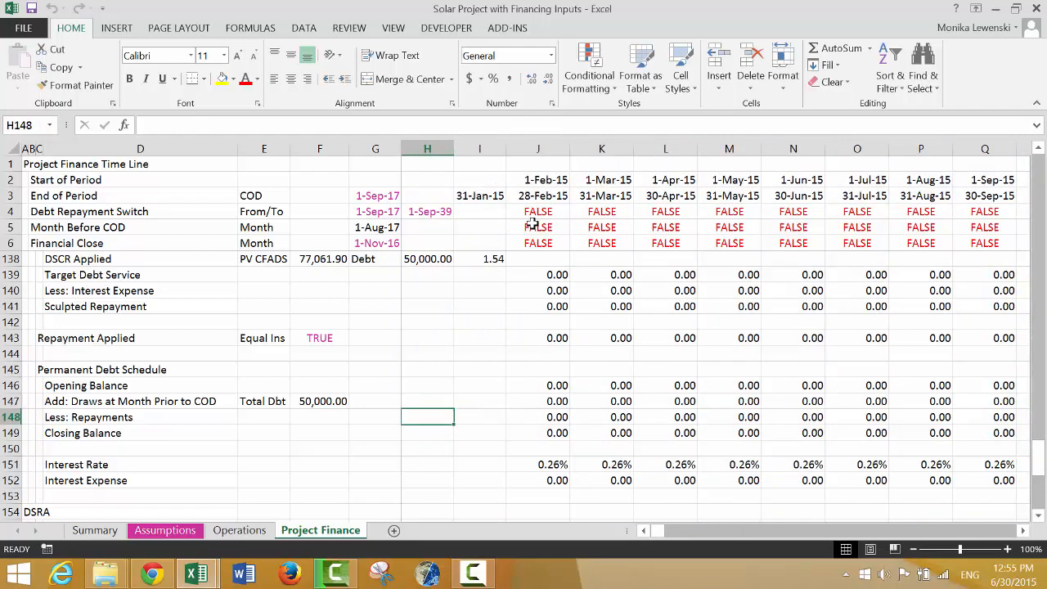
{"action": "key", "text": "Down"}
{"action": "key", "text": "Down"}
{"action": "key", "text": "Down"}
{"action": "key", "text": "Down"}
{"action": "key", "text": "Down"}
{"action": "key", "text": "Down"}
{"action": "key", "text": "Down"}
{"action": "key", "text": "Down"}
{"action": "key", "text": "Down"}
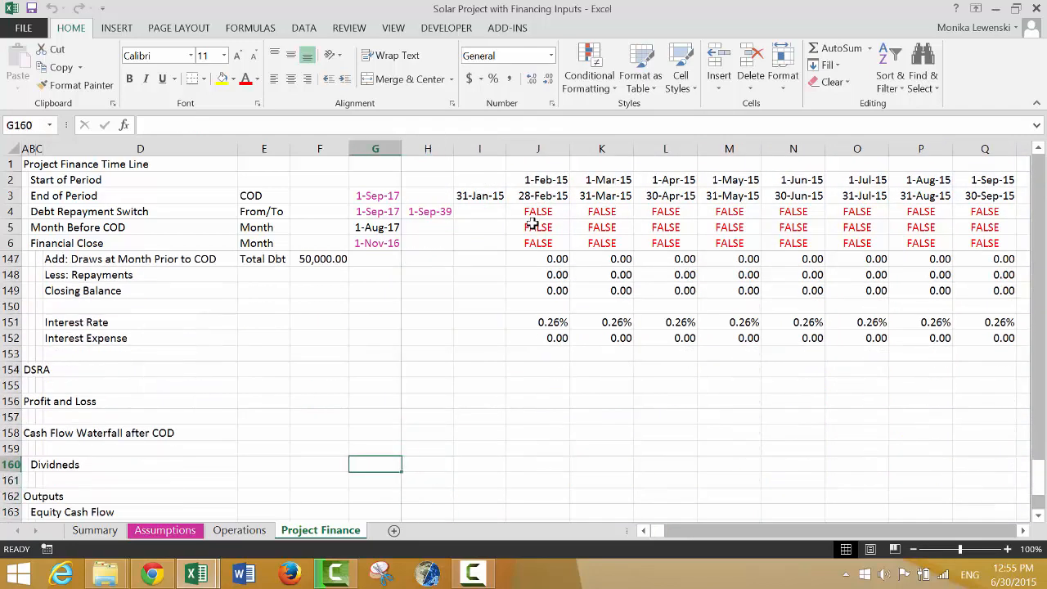
{"action": "key", "text": "Down"}
{"action": "key", "text": "Down"}
{"action": "key", "text": "Down"}
{"action": "key", "text": "Down"}
{"action": "key", "text": "Down"}
{"action": "key", "text": "Down"}
{"action": "key", "text": "Down"}
{"action": "key", "text": "Down"}
{"action": "key", "text": "Down"}
{"action": "key", "text": "Down"}
{"action": "key", "text": "Down"}
{"action": "key", "text": "Down"}
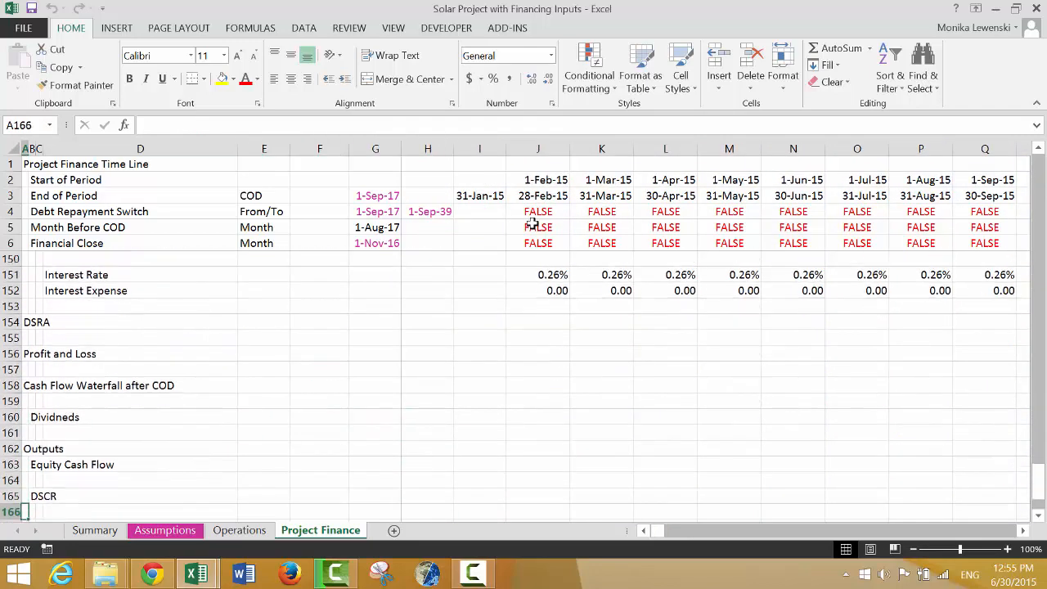
Step: Review the Project Finance sheet from the remaining section headings back up through permanent debt, fees and funding to Sources and Uses
{"action": "key", "text": "Up"}
{"action": "key", "text": "Up"}
{"action": "key", "text": "Up"}
{"action": "key", "text": "Up"}
{"action": "key", "text": "Up"}
{"action": "key", "text": "Up"}
{"action": "key", "text": "Up"}
{"action": "key", "text": "Up"}
{"action": "key", "text": "Up"}
{"action": "key", "text": "Up"}
{"action": "key", "text": "Up"}
{"action": "key", "text": "Up"}
{"action": "key", "text": "Up"}
{"action": "key", "text": "Up"}
{"action": "key", "text": "Up"}
{"action": "key", "text": "Up"}
{"action": "key", "text": "Up"}
{"action": "key", "text": "Up"}
{"action": "key", "text": "Up"}
{"action": "key", "text": "Up"}
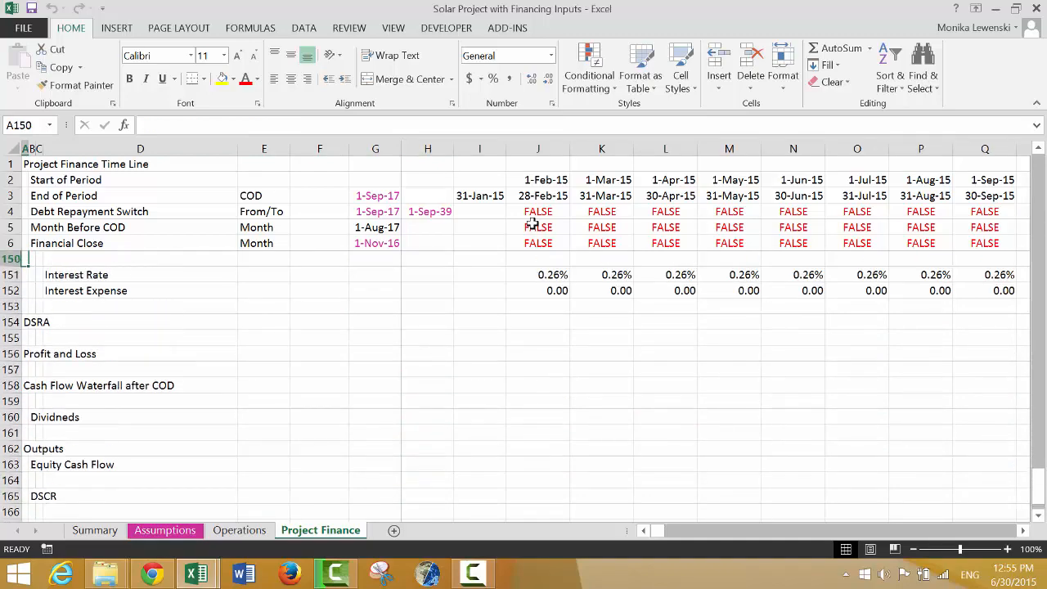
{"action": "key", "text": "Up"}
{"action": "key", "text": "Up"}
{"action": "key", "text": "Up"}
{"action": "key", "text": "Up"}
{"action": "key", "text": "Up"}
{"action": "key", "text": "Up"}
{"action": "key", "text": "Up"}
{"action": "key", "text": "Up"}
{"action": "key", "text": "Up"}
{"action": "key", "text": "Up"}
{"action": "key", "text": "Up"}
{"action": "key", "text": "Up"}
{"action": "key", "text": "Up"}
{"action": "key", "text": "Up"}
{"action": "key", "text": "Up"}
{"action": "key", "text": "Up"}
{"action": "key", "text": "Up"}
{"action": "key", "text": "Up"}
{"action": "key", "text": "Up"}
{"action": "key", "text": "Up"}
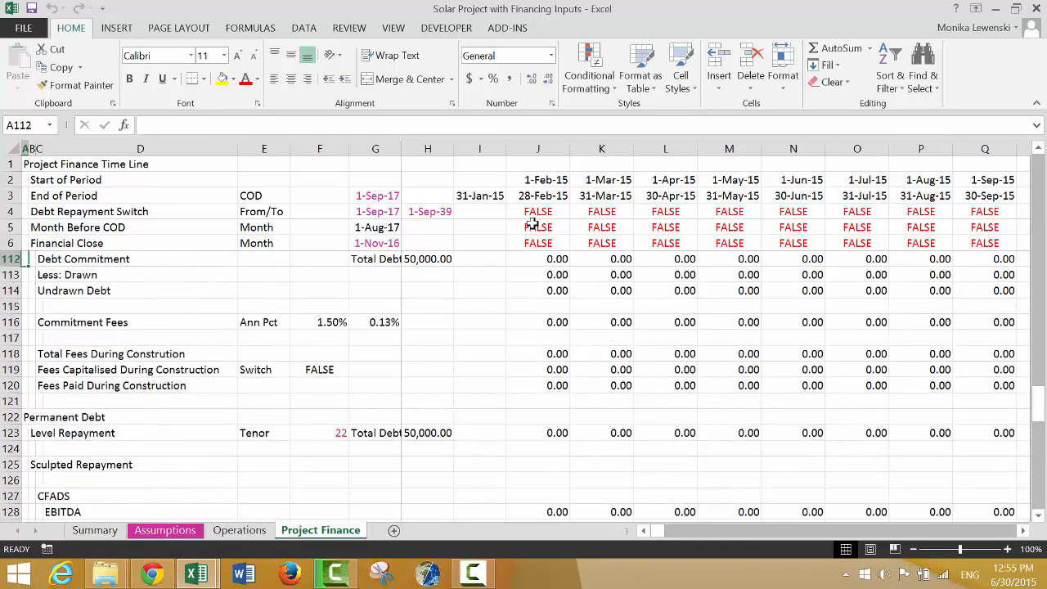
{"action": "key", "text": "Up"}
{"action": "key", "text": "Up"}
{"action": "key", "text": "Up"}
{"action": "key", "text": "Up"}
{"action": "key", "text": "Up"}
{"action": "key", "text": "Up"}
{"action": "key", "text": "Up"}
{"action": "key", "text": "Up"}
{"action": "key", "text": "Up"}
{"action": "key", "text": "Up"}
{"action": "key", "text": "Up"}
{"action": "key", "text": "Up"}
{"action": "key", "text": "Up"}
{"action": "key", "text": "Up"}
{"action": "key", "text": "Up"}
{"action": "key", "text": "Up"}
{"action": "key", "text": "Up"}
{"action": "key", "text": "Up"}
{"action": "key", "text": "Up"}
{"action": "key", "text": "Up"}
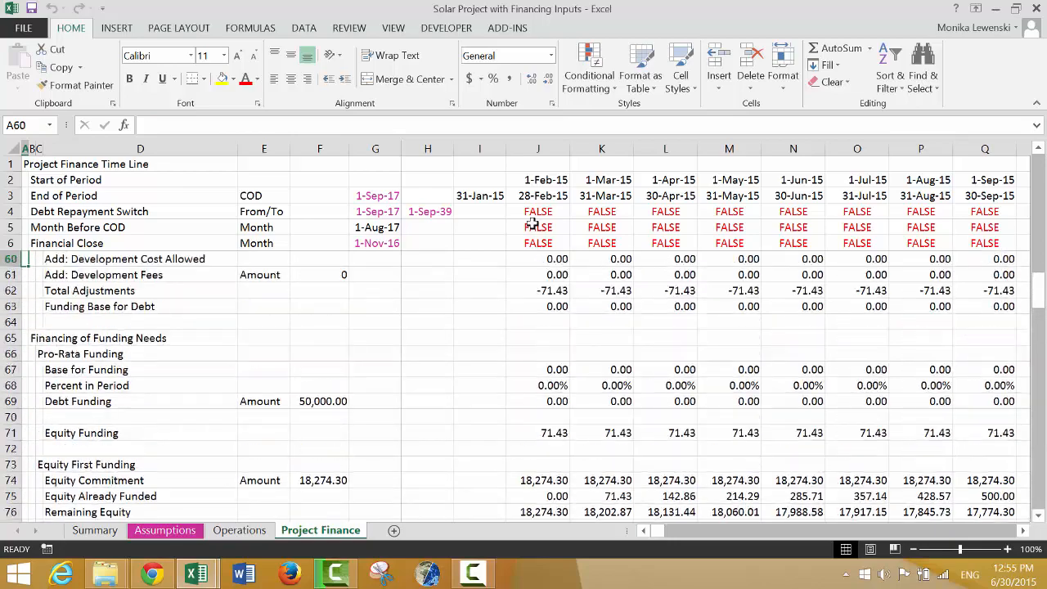
{"action": "key", "text": "Up"}
{"action": "key", "text": "Up"}
{"action": "key", "text": "Up"}
{"action": "key", "text": "Up"}
{"action": "key", "text": "Up"}
{"action": "key", "text": "Up"}
{"action": "key", "text": "Up"}
{"action": "key", "text": "Up"}
{"action": "key", "text": "Up"}
{"action": "key", "text": "Up"}
{"action": "key", "text": "Up"}
{"action": "key", "text": "Up"}
{"action": "key", "text": "Up"}
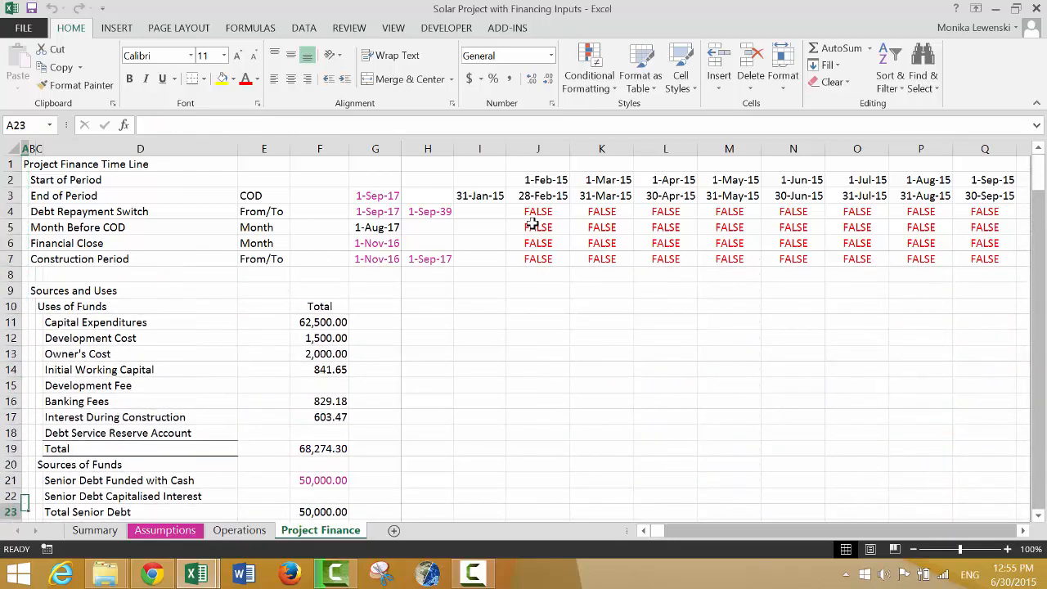
Step: Review the sheet downward from Sources and Uses through funding, construction interest and debt repayment to the Cash Flow Waterfall after COD heading
{"action": "key", "text": "Down"}
{"action": "key", "text": "Down"}
{"action": "key", "text": "Down"}
{"action": "key", "text": "Down"}
{"action": "key", "text": "Down"}
{"action": "key", "text": "Down"}
{"action": "key", "text": "Down"}
{"action": "key", "text": "Down"}
{"action": "key", "text": "Down"}
{"action": "key", "text": "Down"}
{"action": "key", "text": "Down"}
{"action": "key", "text": "Down"}
{"action": "key", "text": "Down"}
{"action": "key", "text": "Down"}
{"action": "key", "text": "Down"}
{"action": "key", "text": "Down"}
{"action": "key", "text": "Down"}
{"action": "key", "text": "Down"}
{"action": "key", "text": "Down"}
{"action": "key", "text": "Down"}
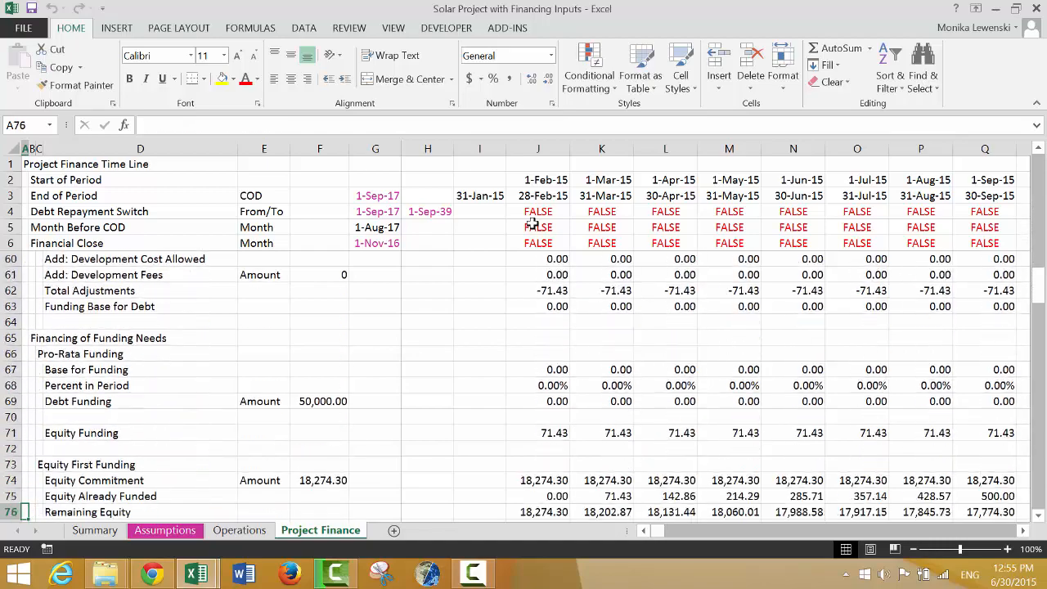
{"action": "key", "text": "Down"}
{"action": "key", "text": "Down"}
{"action": "key", "text": "Down"}
{"action": "key", "text": "Down"}
{"action": "key", "text": "Down"}
{"action": "key", "text": "Down"}
{"action": "key", "text": "Down"}
{"action": "key", "text": "Down"}
{"action": "key", "text": "Down"}
{"action": "key", "text": "Down"}
{"action": "key", "text": "Down"}
{"action": "key", "text": "Down"}
{"action": "key", "text": "Down"}
{"action": "key", "text": "Down"}
{"action": "key", "text": "Down"}
{"action": "key", "text": "Down"}
{"action": "key", "text": "Down"}
{"action": "key", "text": "Down"}
{"action": "key", "text": "Down"}
{"action": "key", "text": "Down"}
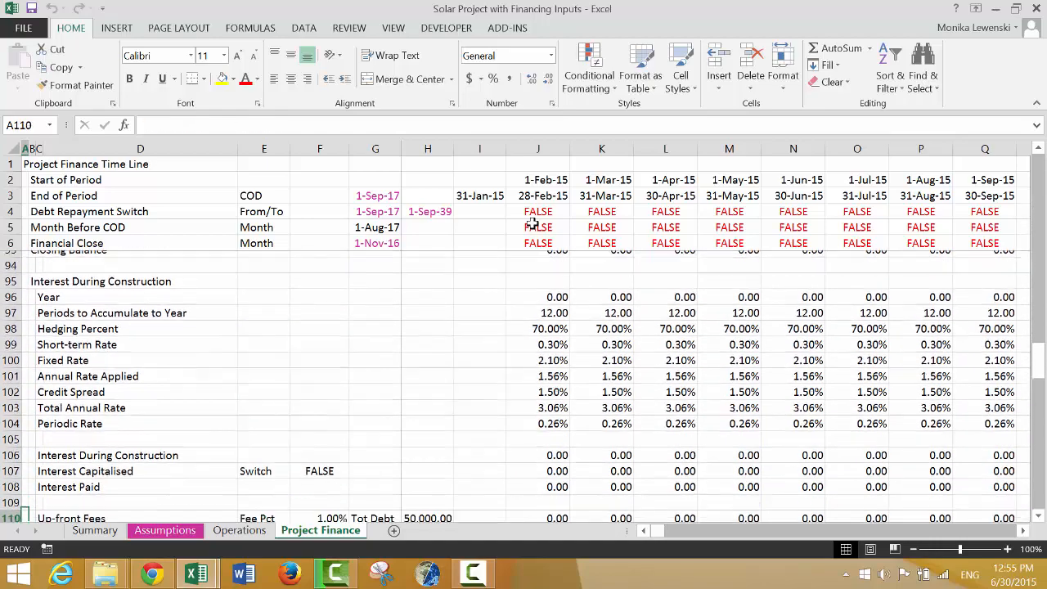
{"action": "key", "text": "Down"}
{"action": "key", "text": "Down"}
{"action": "key", "text": "Down"}
{"action": "key", "text": "Down"}
{"action": "key", "text": "Down"}
{"action": "key", "text": "Down"}
{"action": "key", "text": "Down"}
{"action": "key", "text": "Down"}
{"action": "key", "text": "Down"}
{"action": "key", "text": "Down"}
{"action": "key", "text": "Down"}
{"action": "key", "text": "Down"}
{"action": "key", "text": "Down"}
{"action": "key", "text": "Down"}
{"action": "key", "text": "Down"}
{"action": "key", "text": "Down"}
{"action": "key", "text": "Down"}
{"action": "key", "text": "Down"}
{"action": "key", "text": "Down"}
{"action": "key", "text": "Down"}
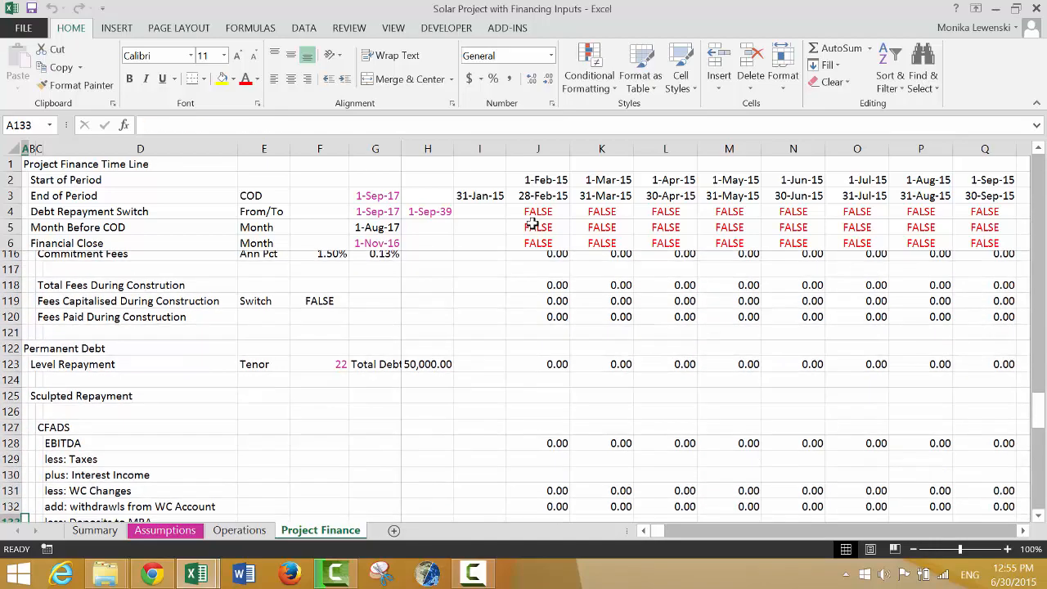
{"action": "key", "text": "Down"}
{"action": "key", "text": "Down"}
{"action": "key", "text": "Down"}
{"action": "key", "text": "Down"}
{"action": "key", "text": "Down"}
{"action": "key", "text": "Down"}
{"action": "key", "text": "Down"}
{"action": "key", "text": "Down"}
{"action": "key", "text": "Down"}
{"action": "key", "text": "Down"}
{"action": "key", "text": "Down"}
{"action": "key", "text": "Down"}
{"action": "key", "text": "Down"}
{"action": "key", "text": "Down"}
{"action": "key", "text": "Down"}
{"action": "key", "text": "Down"}
{"action": "key", "text": "Down"}
{"action": "key", "text": "Down"}
{"action": "key", "text": "Down"}
{"action": "key", "text": "Down"}
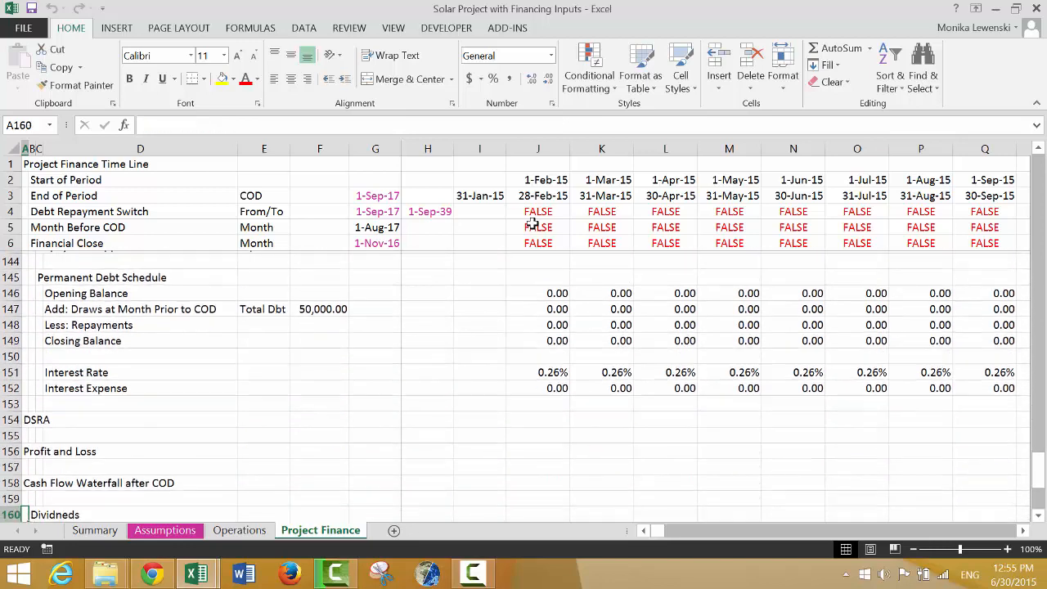
{"action": "key", "text": "Up"}
{"action": "key", "text": "Up"}
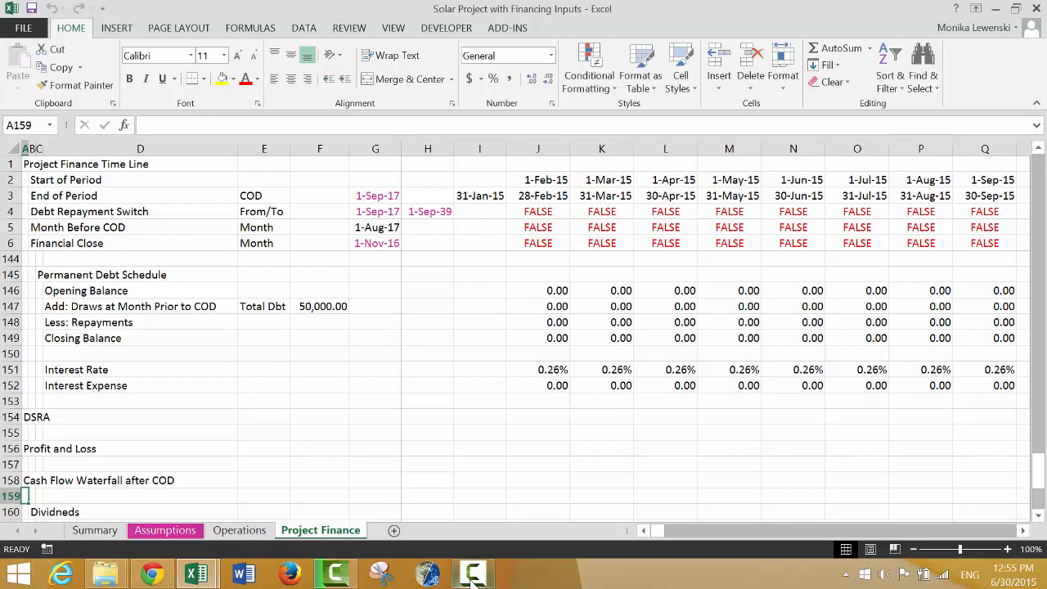
{"action": "mouse_move", "coordinate": [473, 579]}
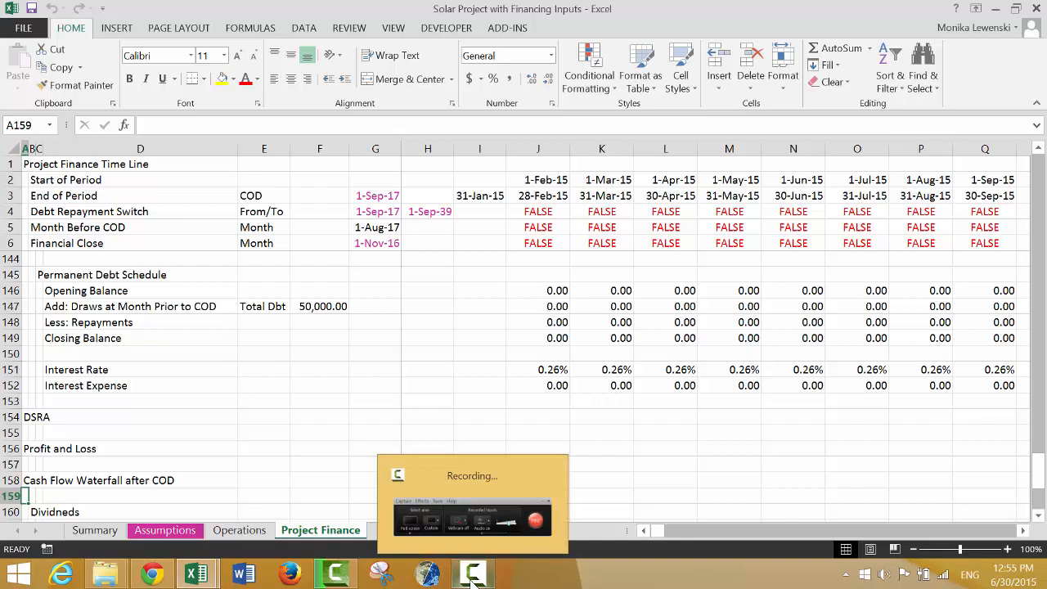
{"action": "left_click", "coordinate": [473, 580]}
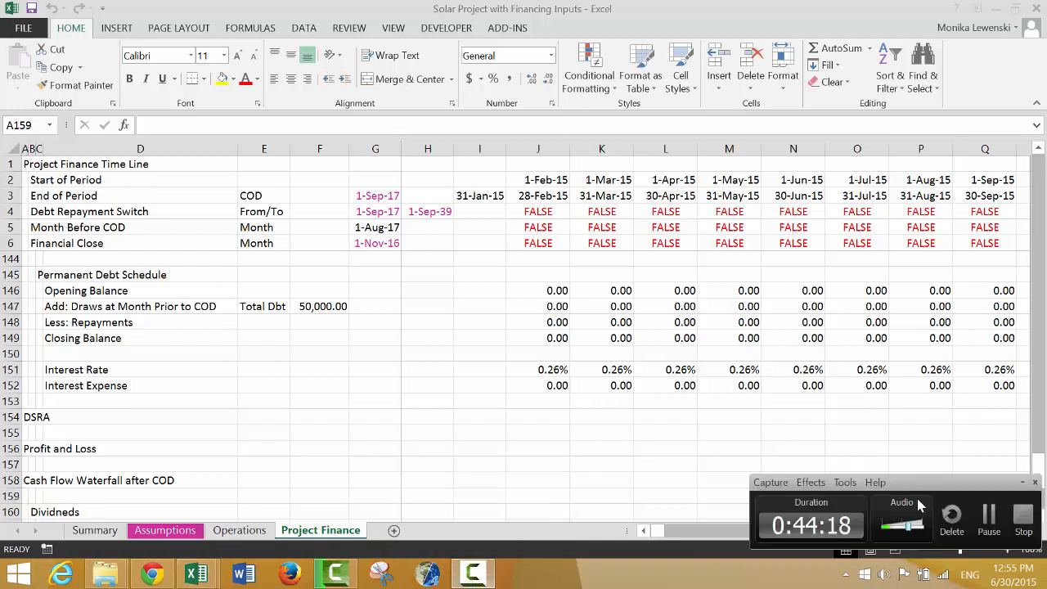